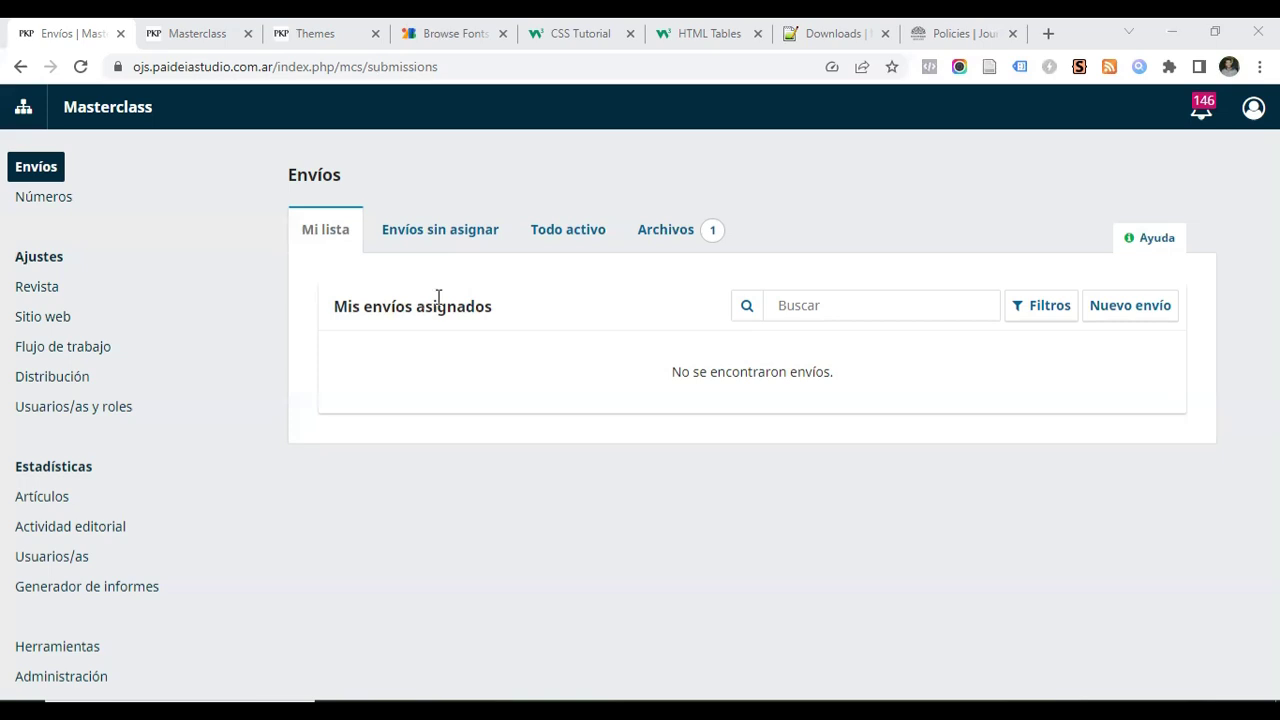
# Examine the Masterclass journal's public home page, from its header navigation and current issue down to the article list and footer
pyautogui.click(172, 36)
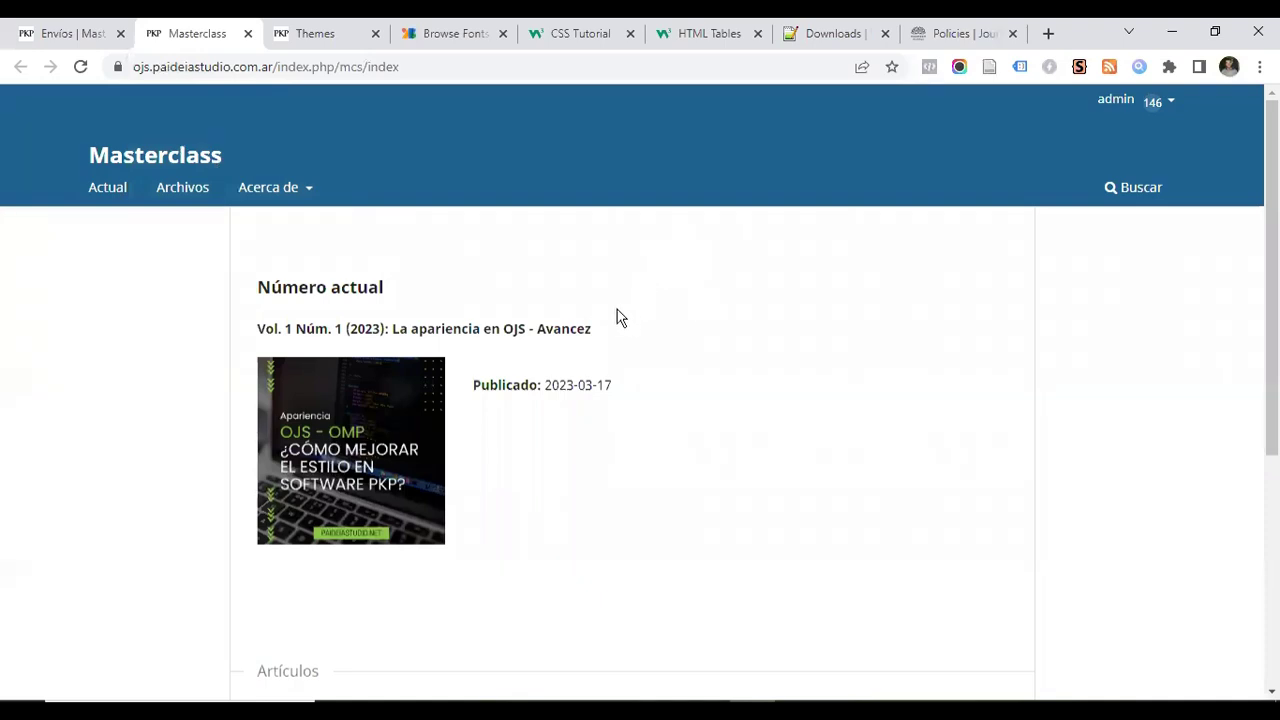
pyautogui.scroll(-3, 620, 320)
pyautogui.scroll(3, 334, 294)
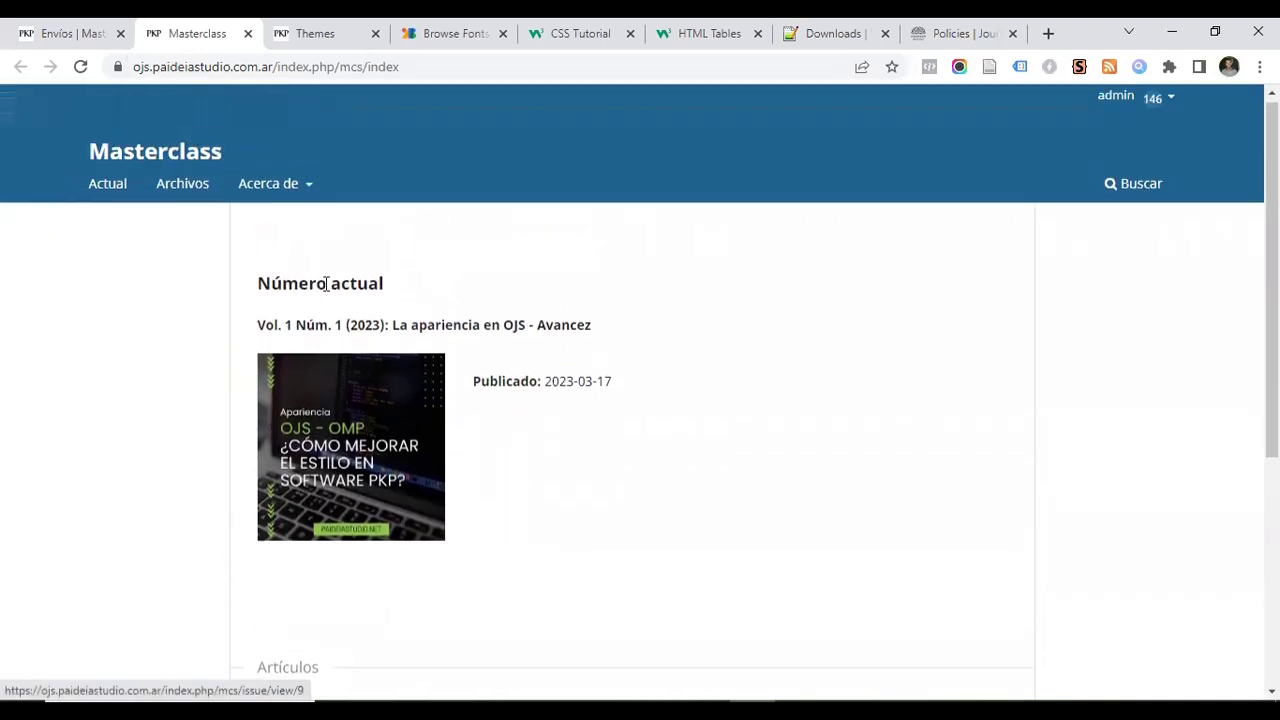
pyautogui.scroll(-2, 329, 385)
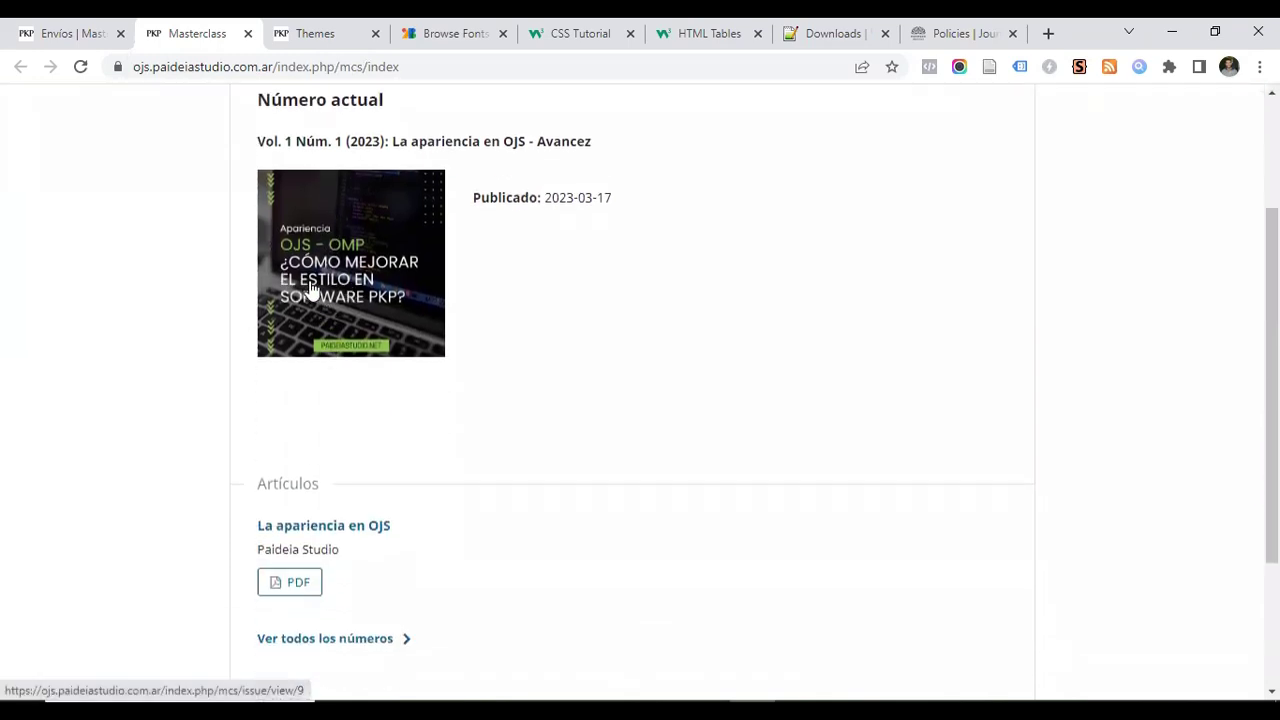
pyautogui.scroll(-2, 312, 290)
pyautogui.scroll(4, 371, 417)
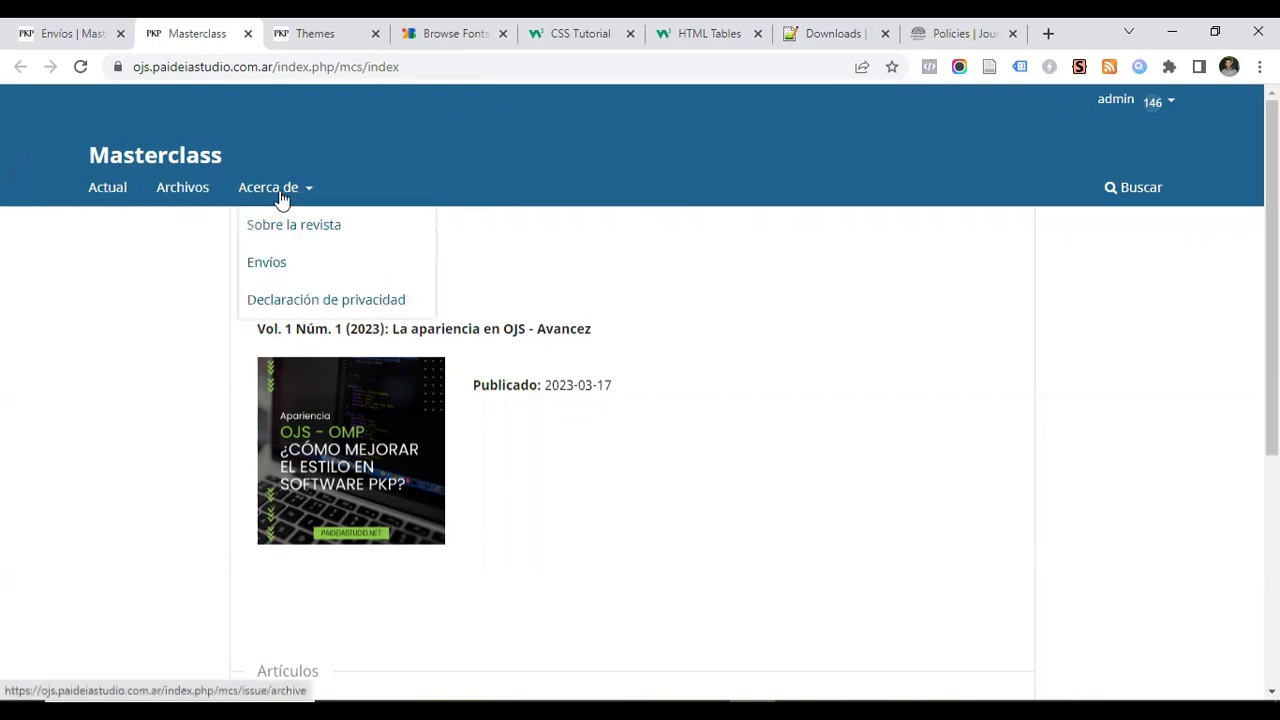
pyautogui.scroll(-5, 466, 200)
pyautogui.scroll(5, 204, 220)
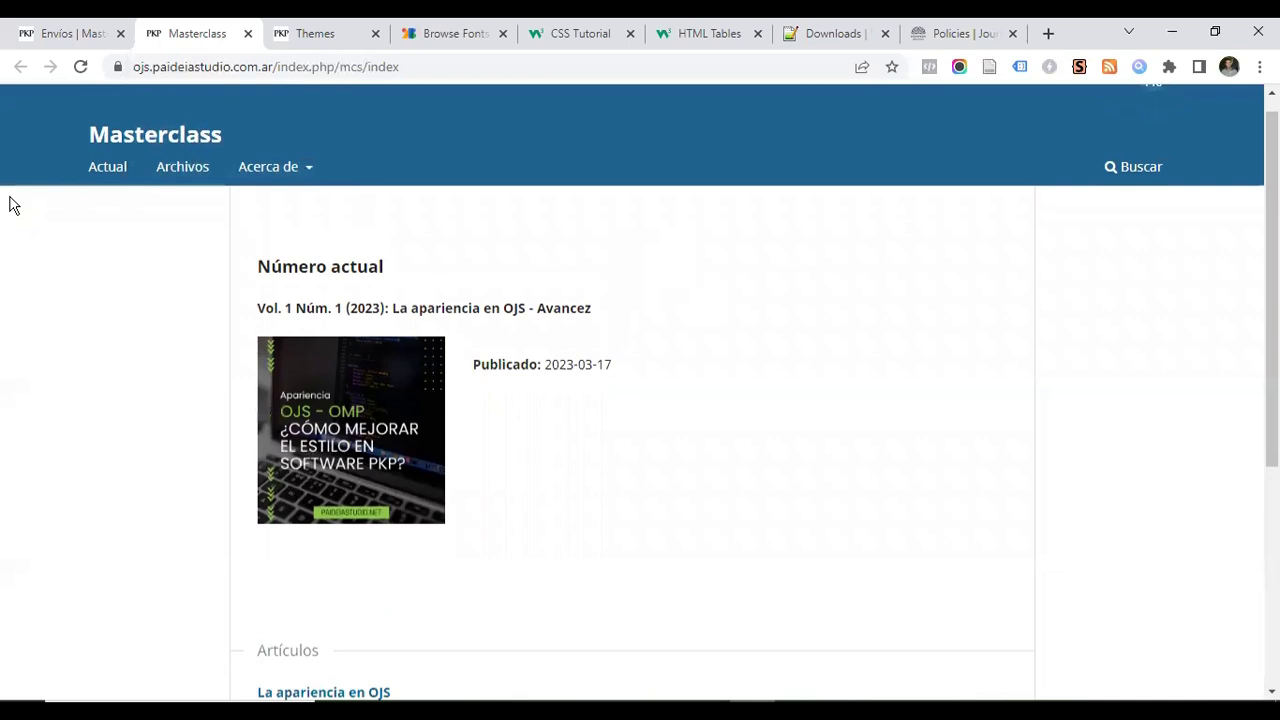
pyautogui.scroll(-3, 768, 237)
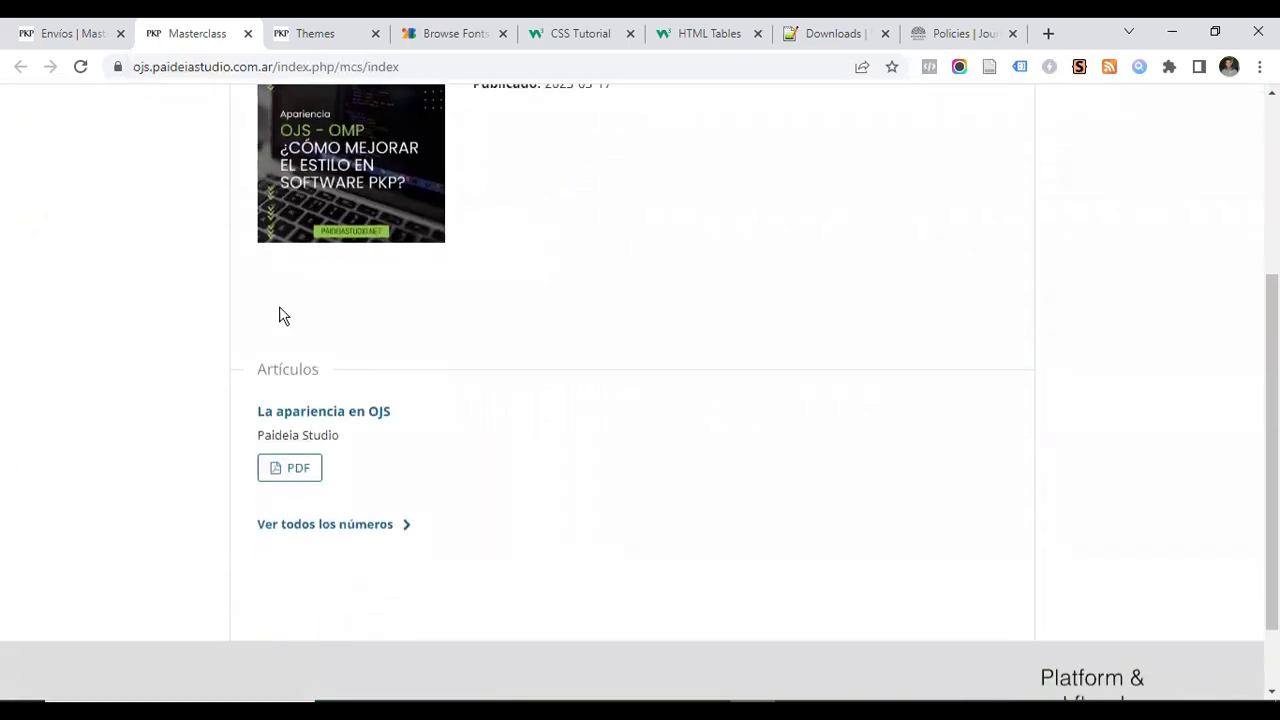
pyautogui.scroll(3, 384, 310)
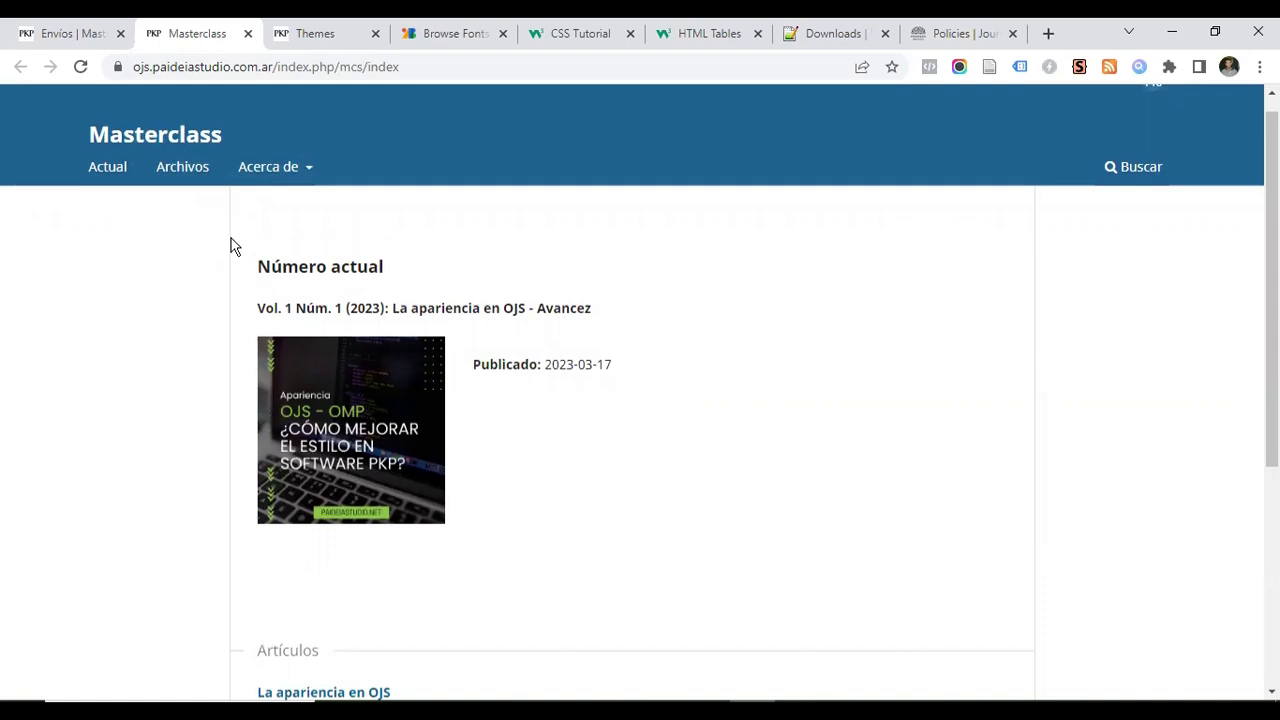
pyautogui.scroll(-1, 13, 340)
pyautogui.scroll(-3, 194, 303)
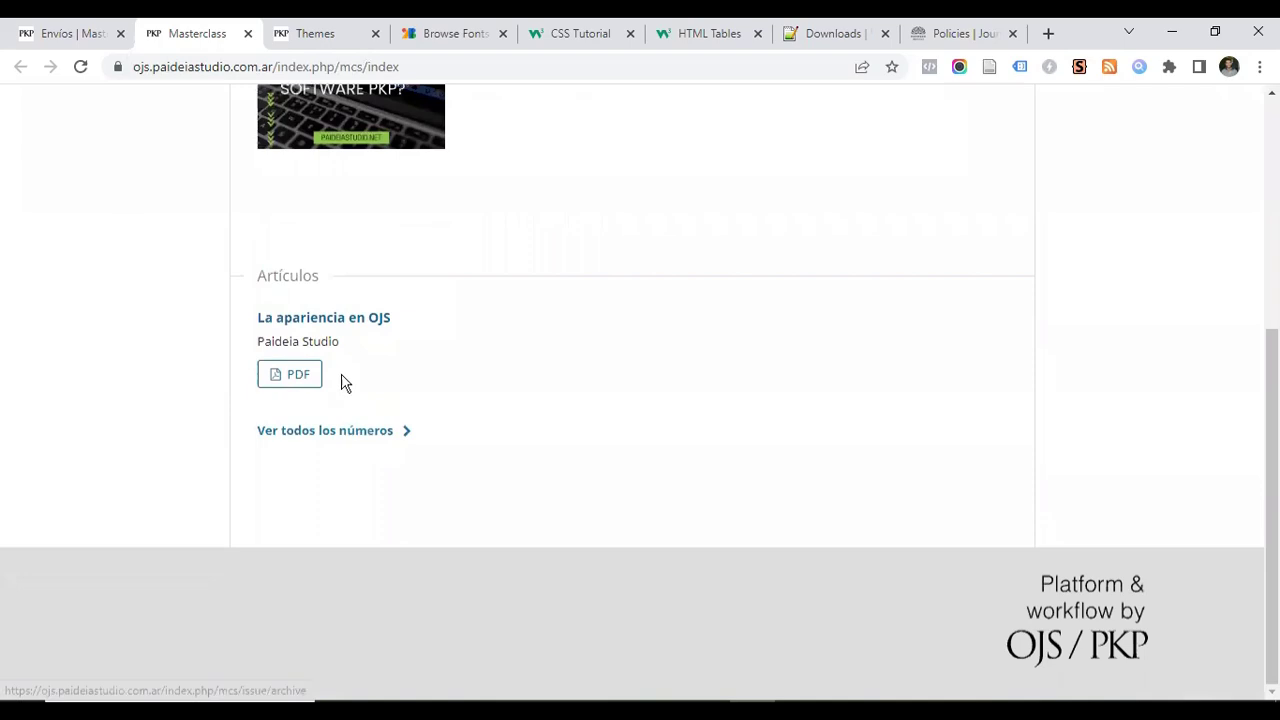
# Open the article "La apariencia en OJS" in a new browser tab and review its page layout
pyautogui.rightClick(334, 318)
pyautogui.click(406, 333)
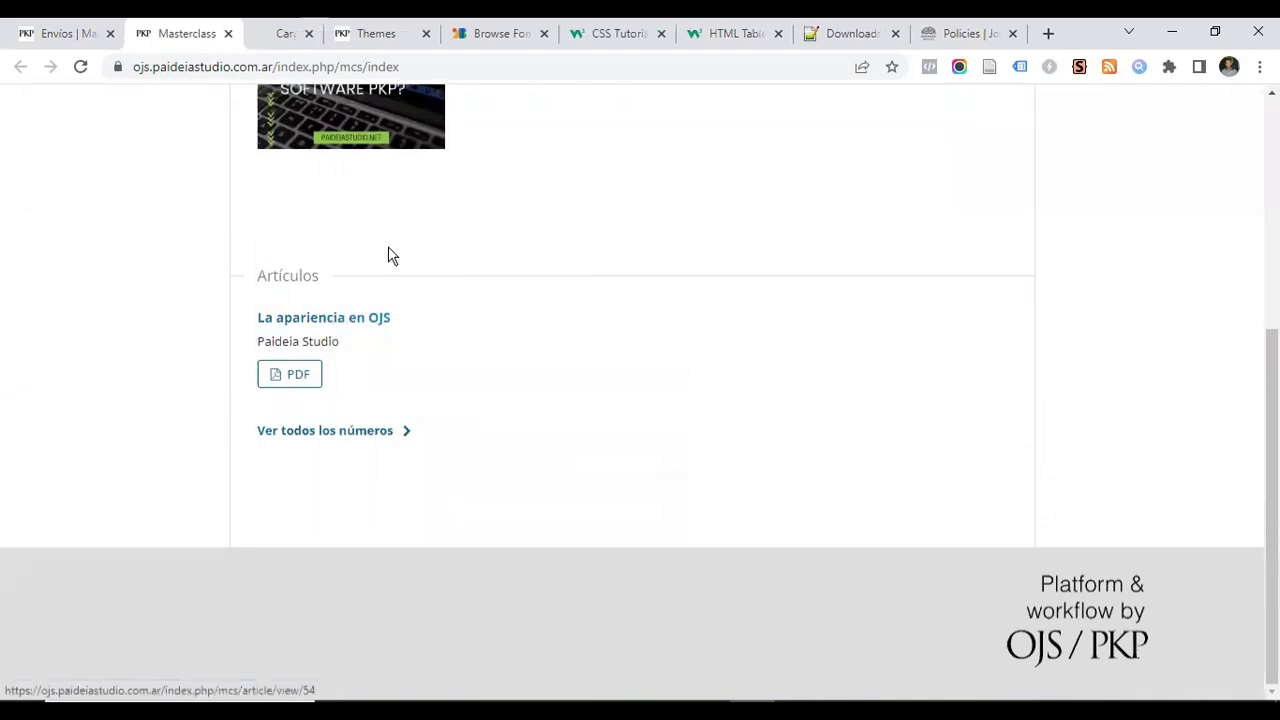
pyautogui.click(300, 34)
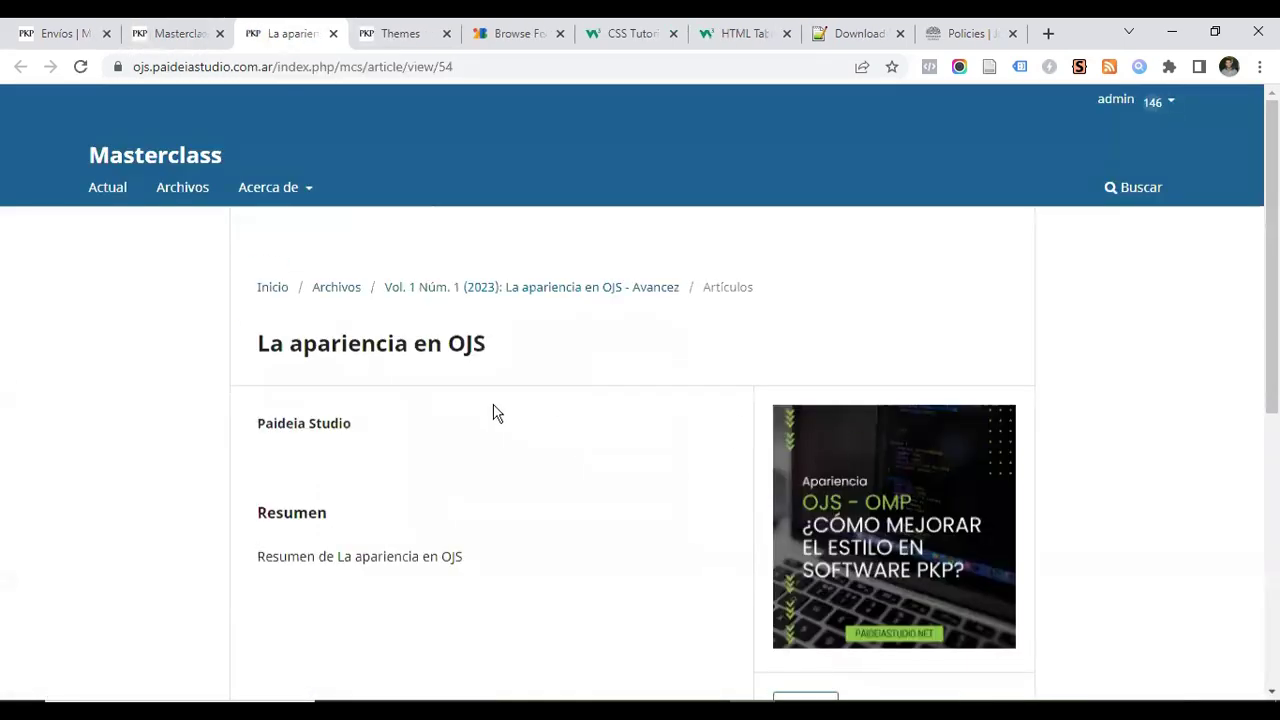
pyautogui.scroll(-5, 494, 414)
pyautogui.scroll(3, 494, 414)
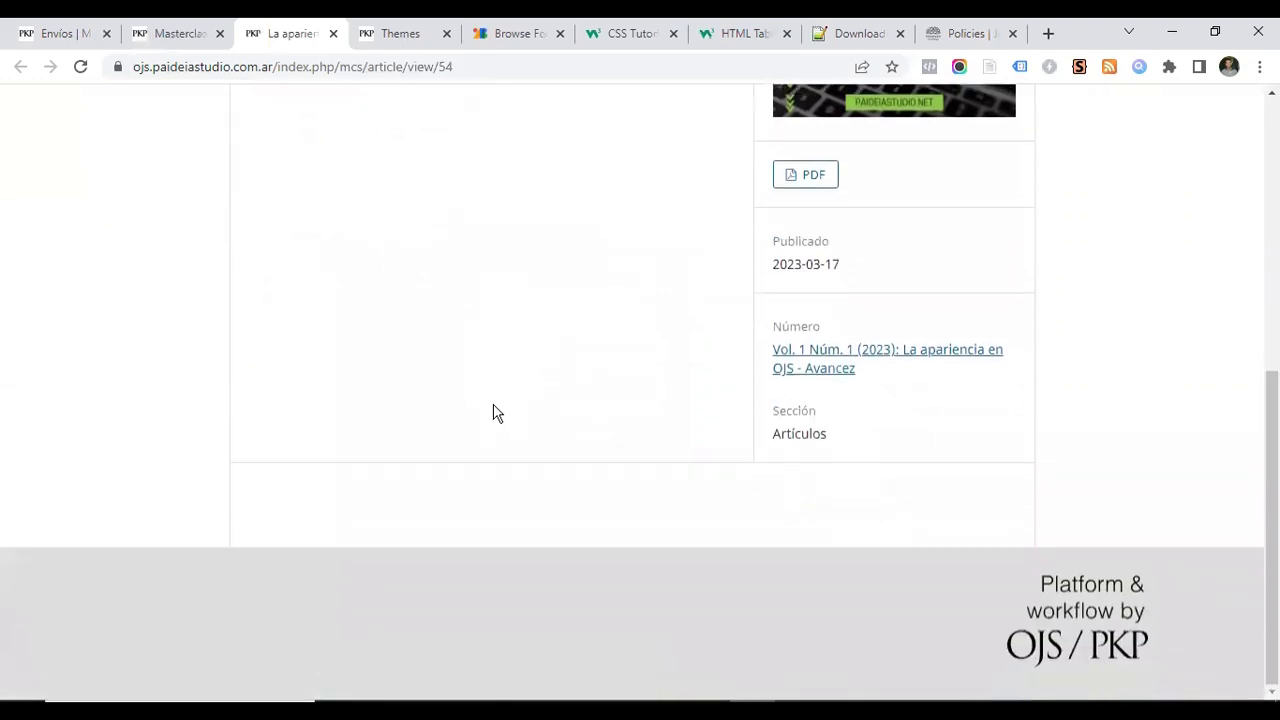
# Review the journal home page again from header to footer, and close the article's browser tab
pyautogui.click(172, 33)
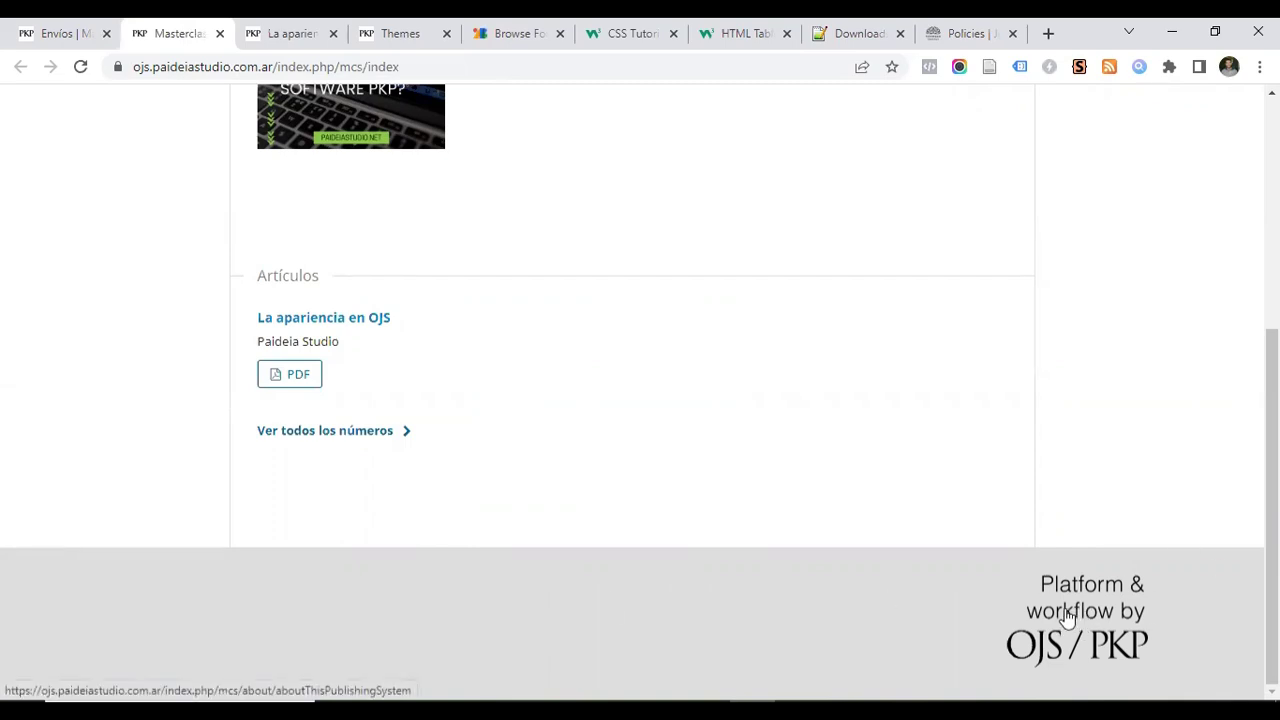
pyautogui.scroll(10, 1070, 622)
pyautogui.scroll(-10, 1070, 622)
pyautogui.scroll(10, 1072, 625)
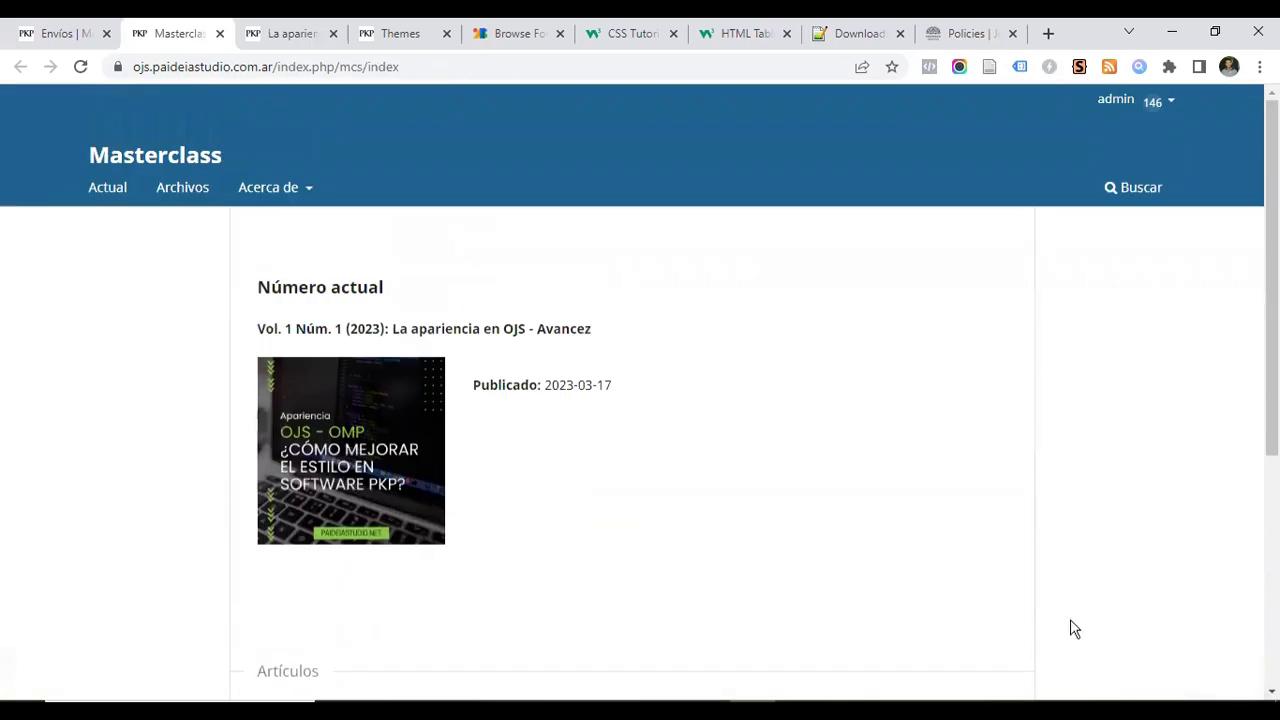
pyautogui.scroll(-5, 230, 618)
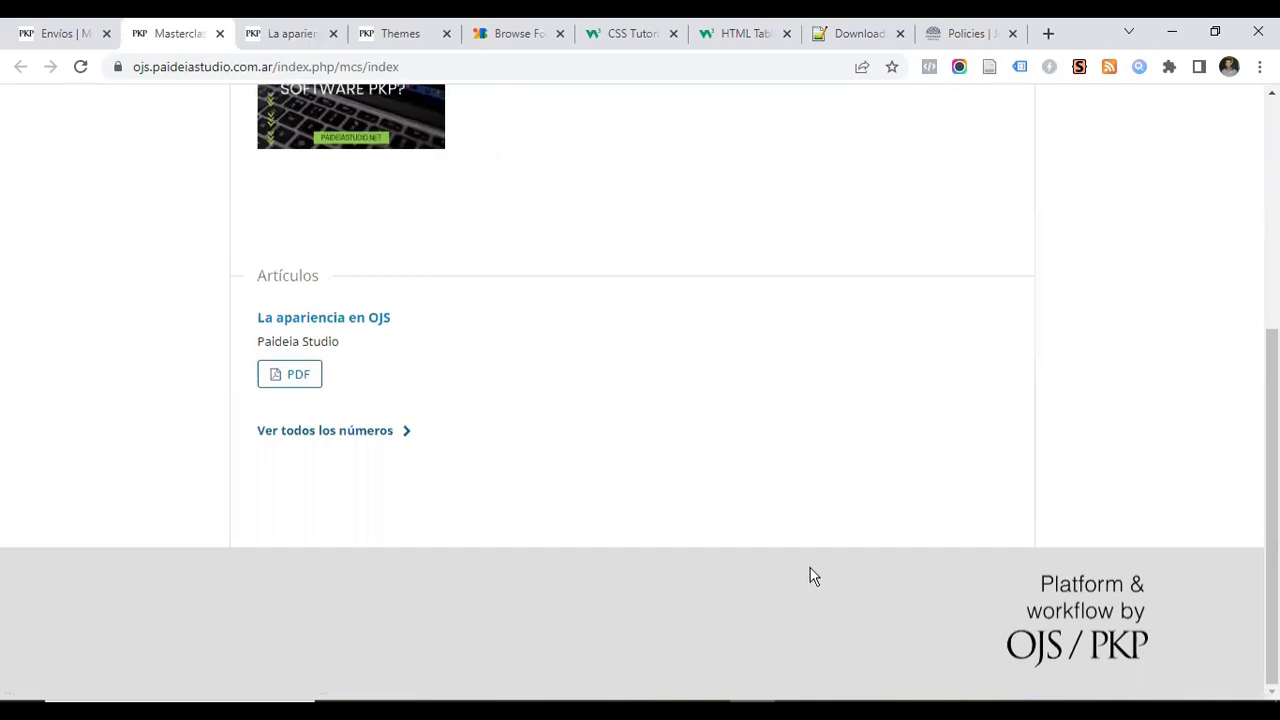
pyautogui.scroll(10, 806, 580)
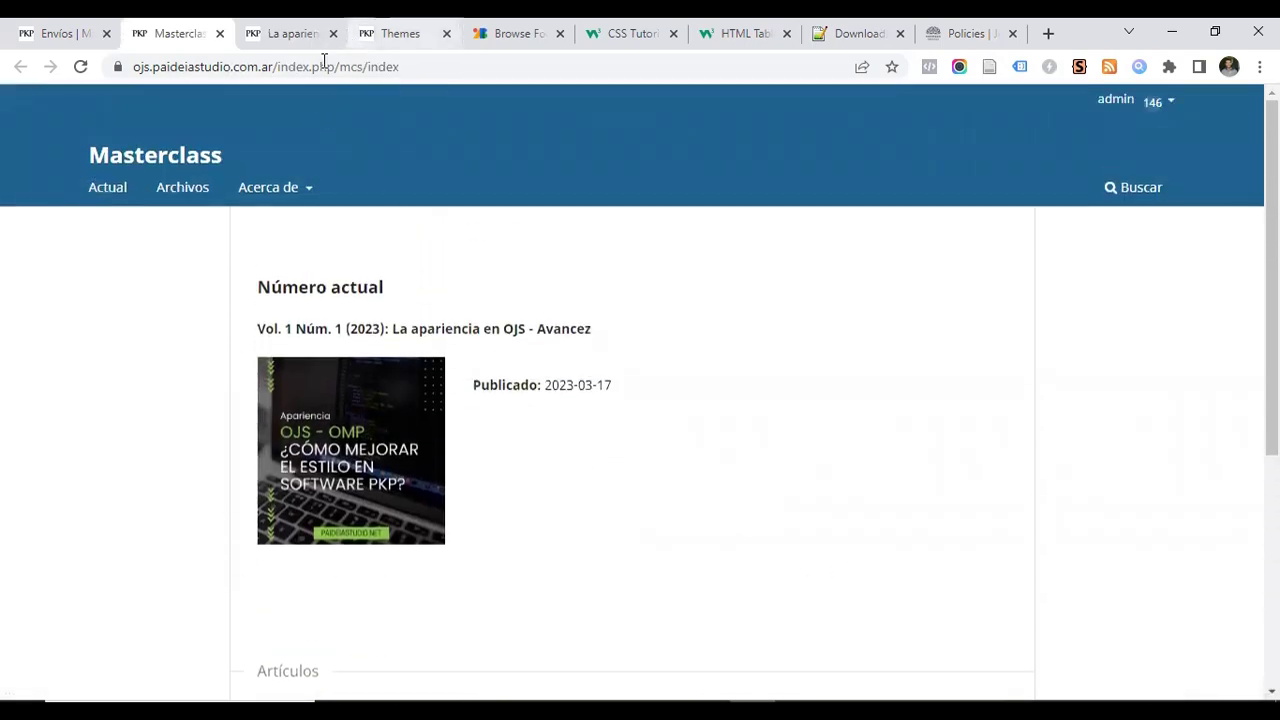
pyautogui.click(306, 33)
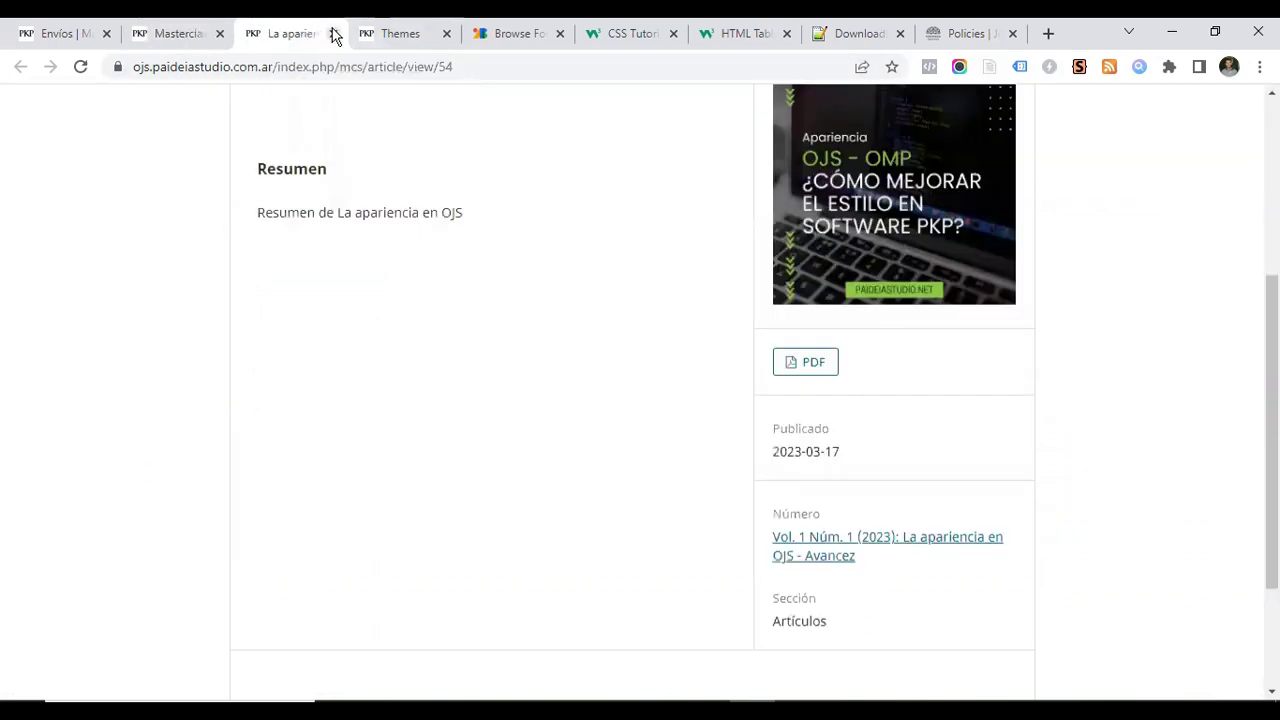
pyautogui.click(333, 34)
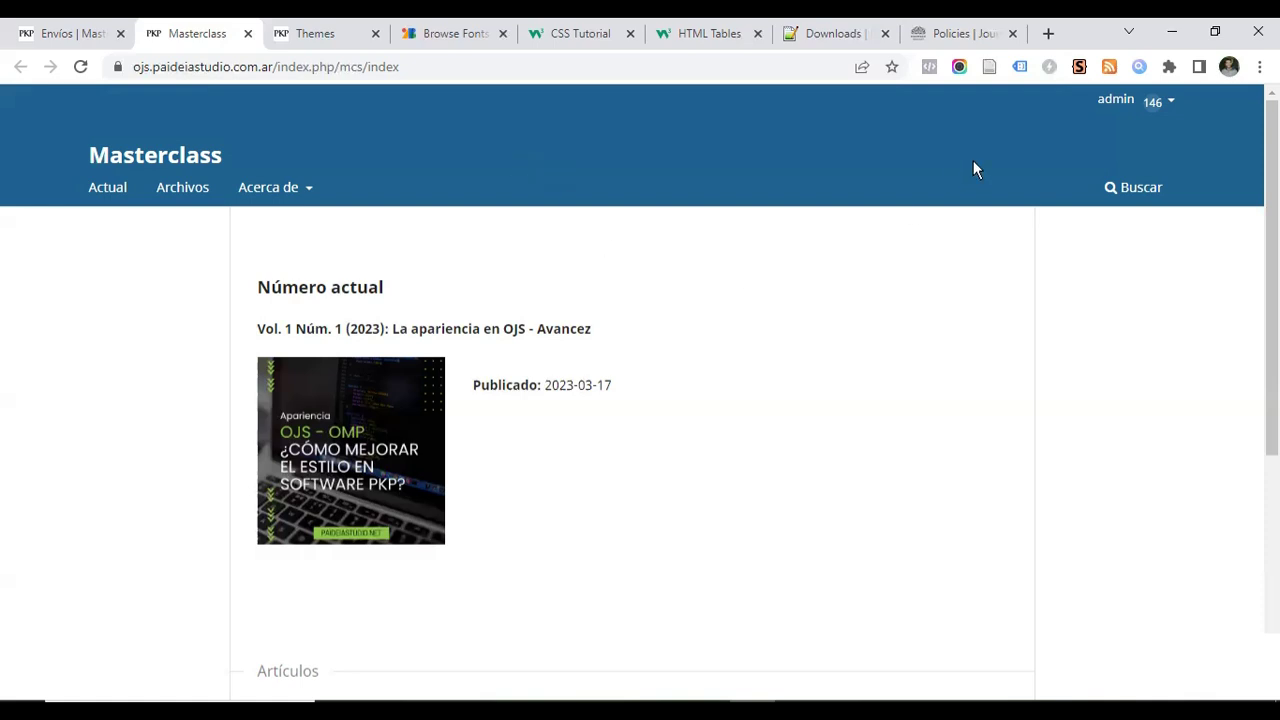
# Return to the journal's administration area and open the Sitio web settings
pyautogui.click(45, 35)
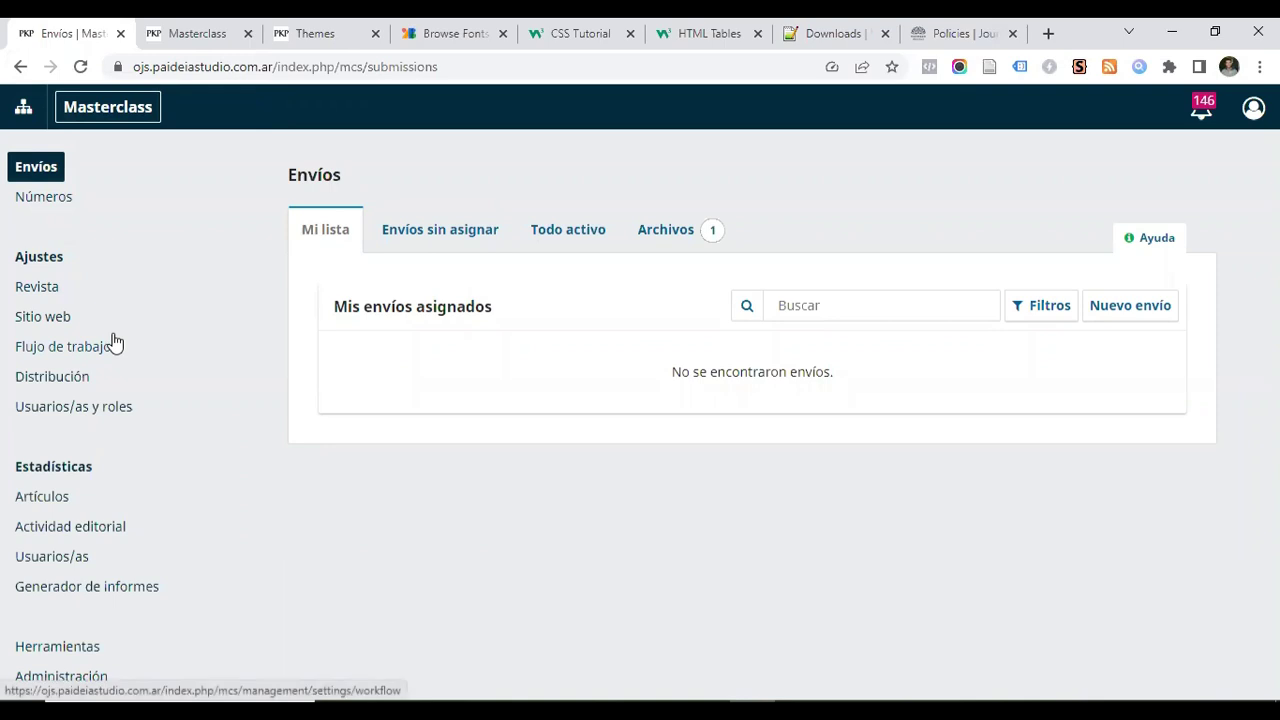
pyautogui.click(25, 258)
pyautogui.doubleClick(25, 258)
pyautogui.click(45, 324)
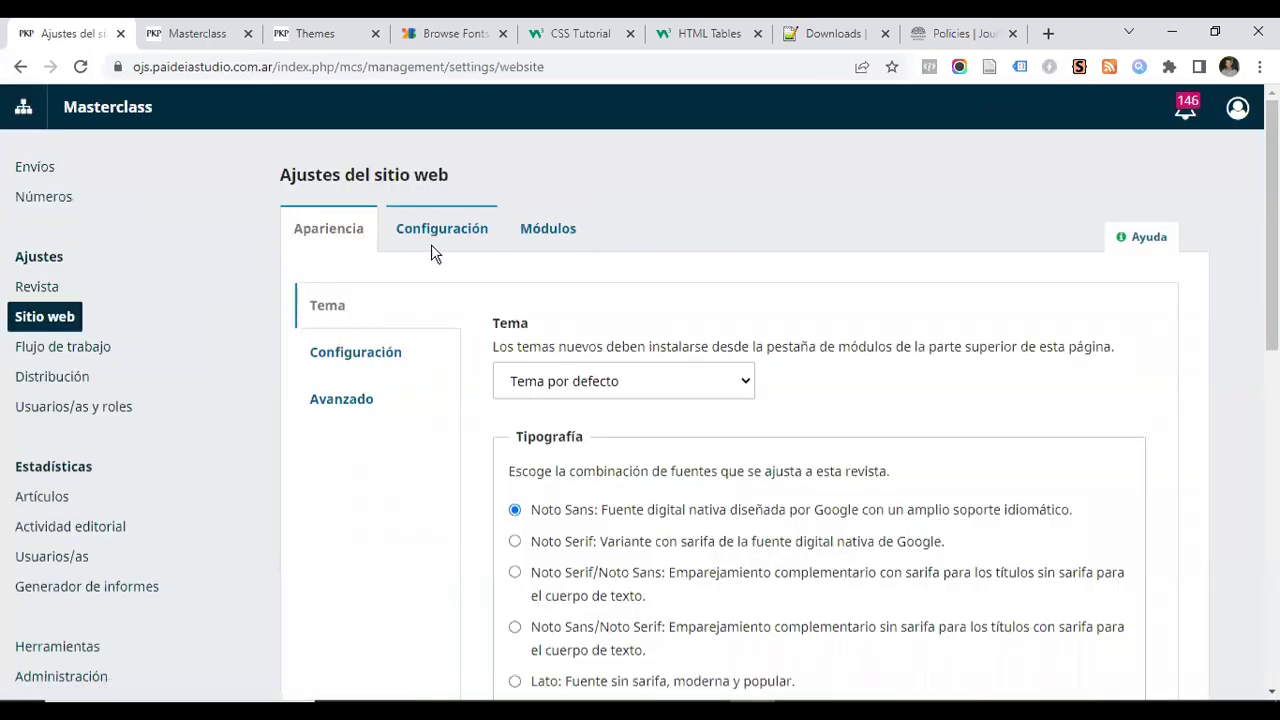
# Look through the theme's appearance options, including the typography choices, in the website settings
pyautogui.scroll(-3, 670, 240)
pyautogui.scroll(-4, 669, 242)
pyautogui.scroll(7, 669, 242)
pyautogui.scroll(-1, 633, 263)
pyautogui.scroll(1, 726, 240)
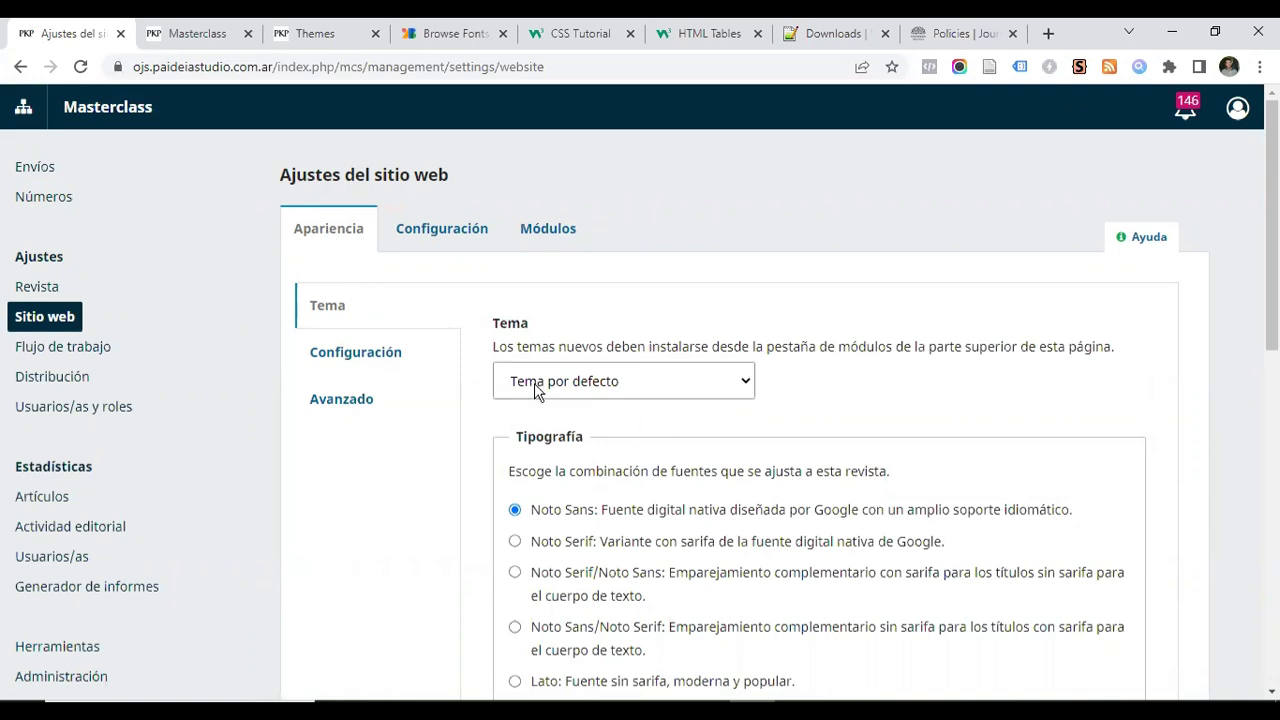
# Check the list of installed themes, keep Tema por defecto selected, and view how it looks on the public home page
pyautogui.click(686, 386)
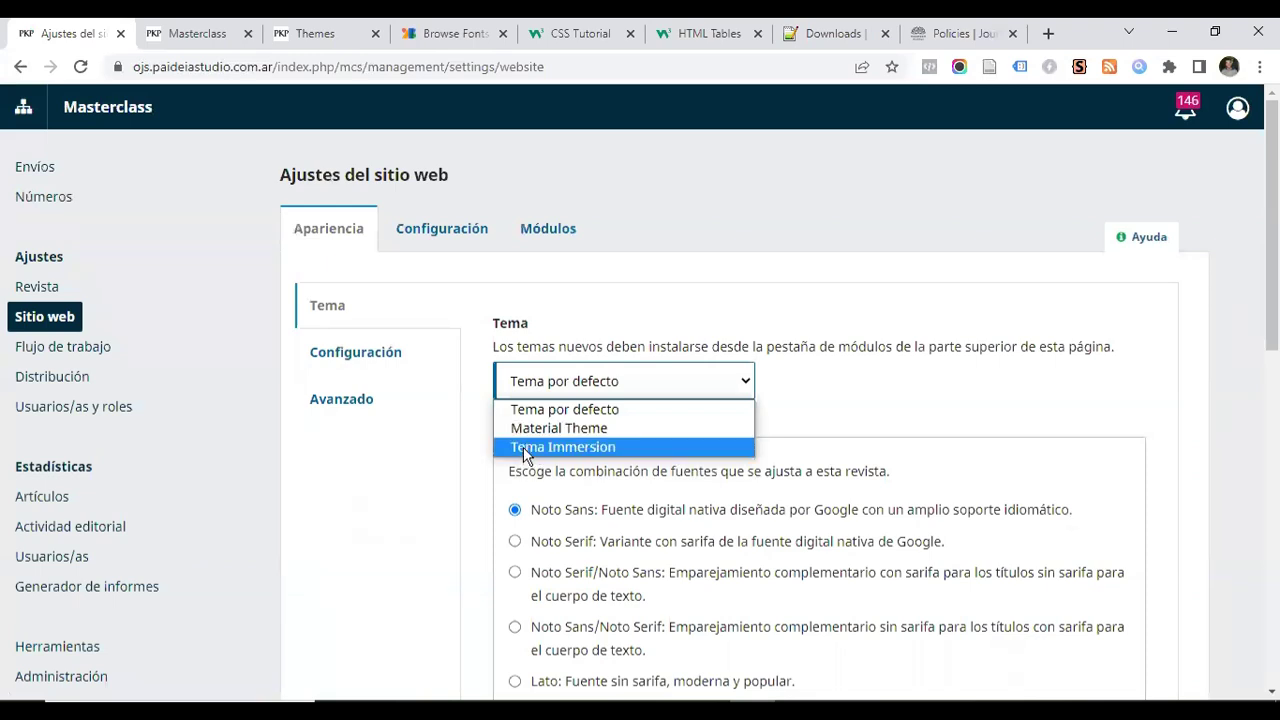
pyautogui.click(532, 415)
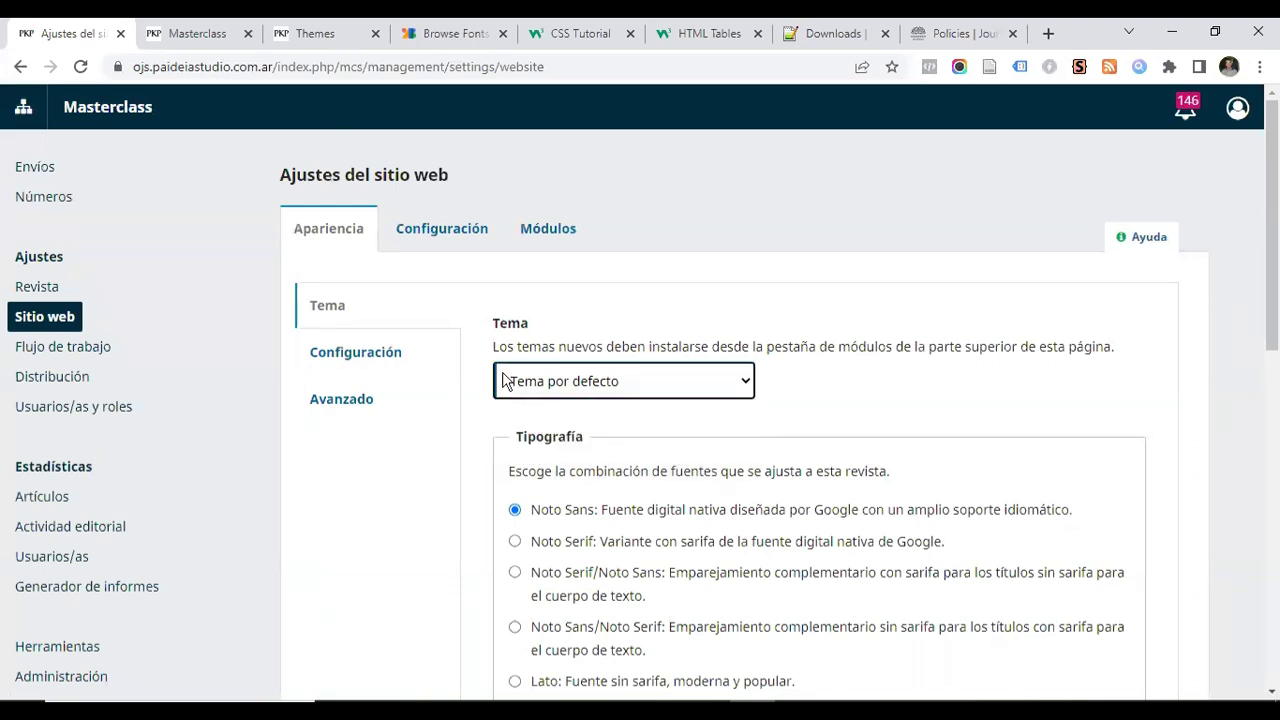
pyautogui.click(190, 33)
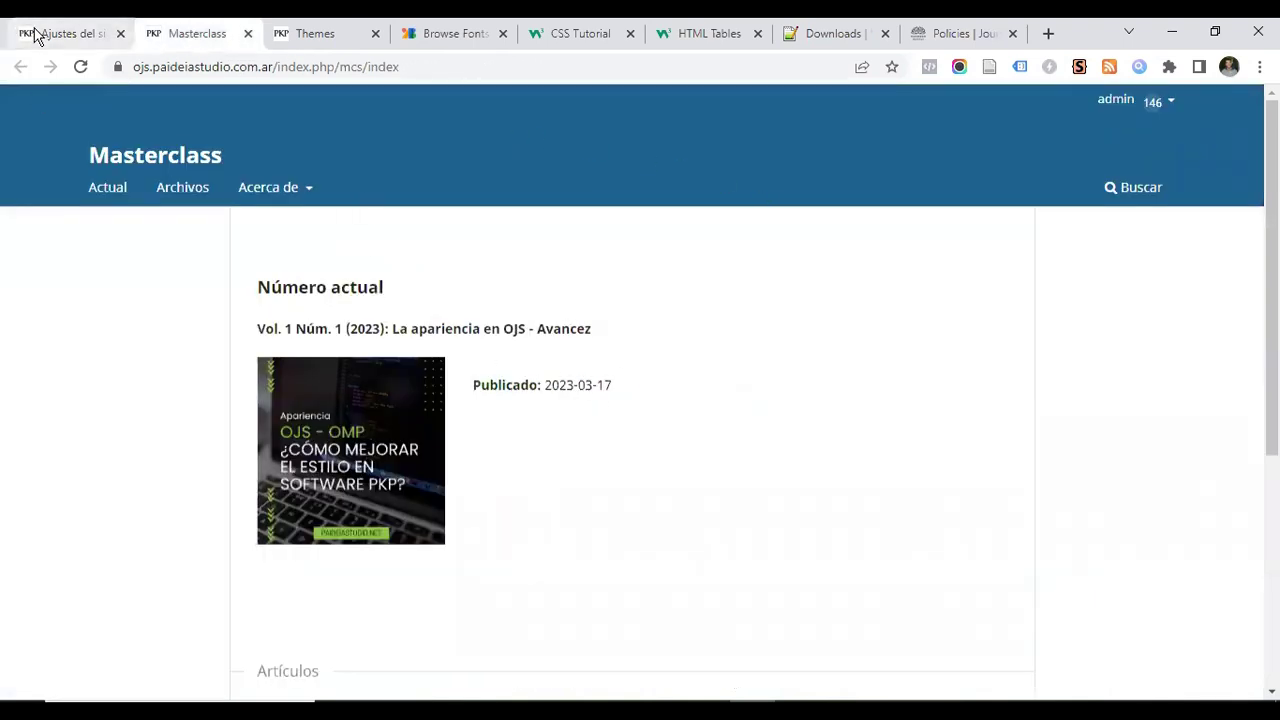
pyautogui.click(66, 35)
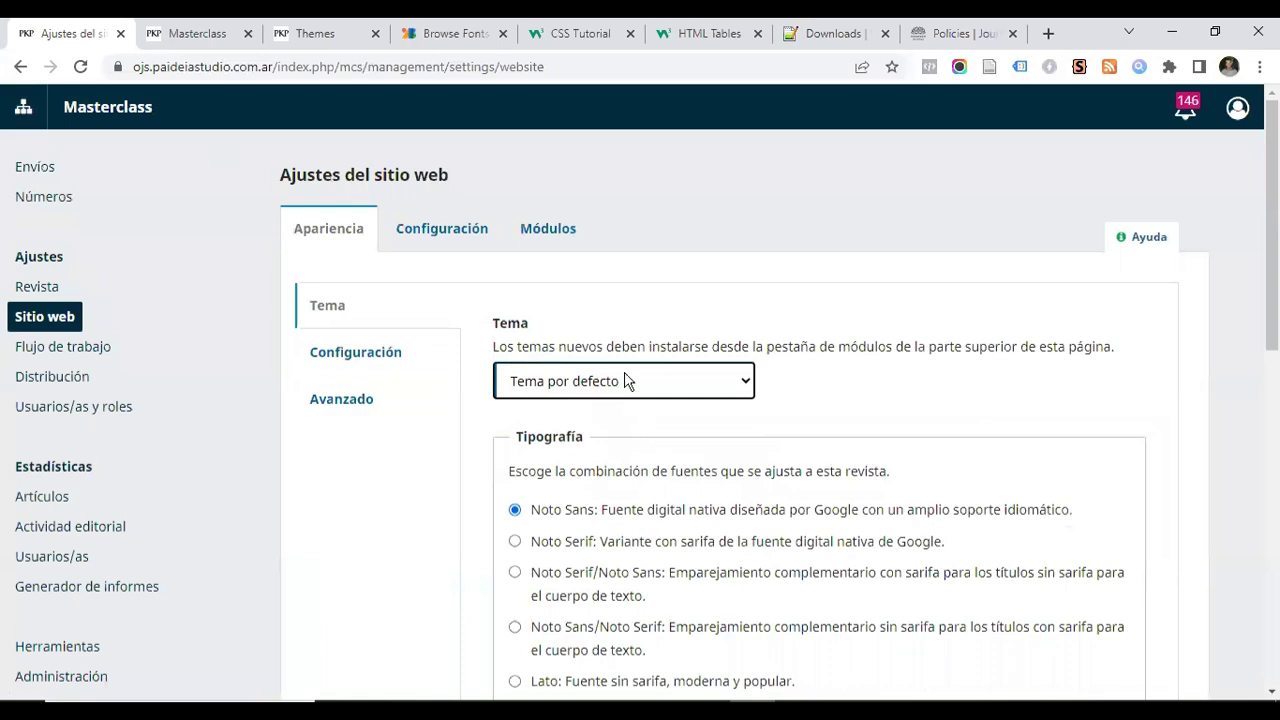
# Show the Themes page of the PKP theming guide, highlight its web address, and look over the listed themes
pyautogui.click(345, 34)
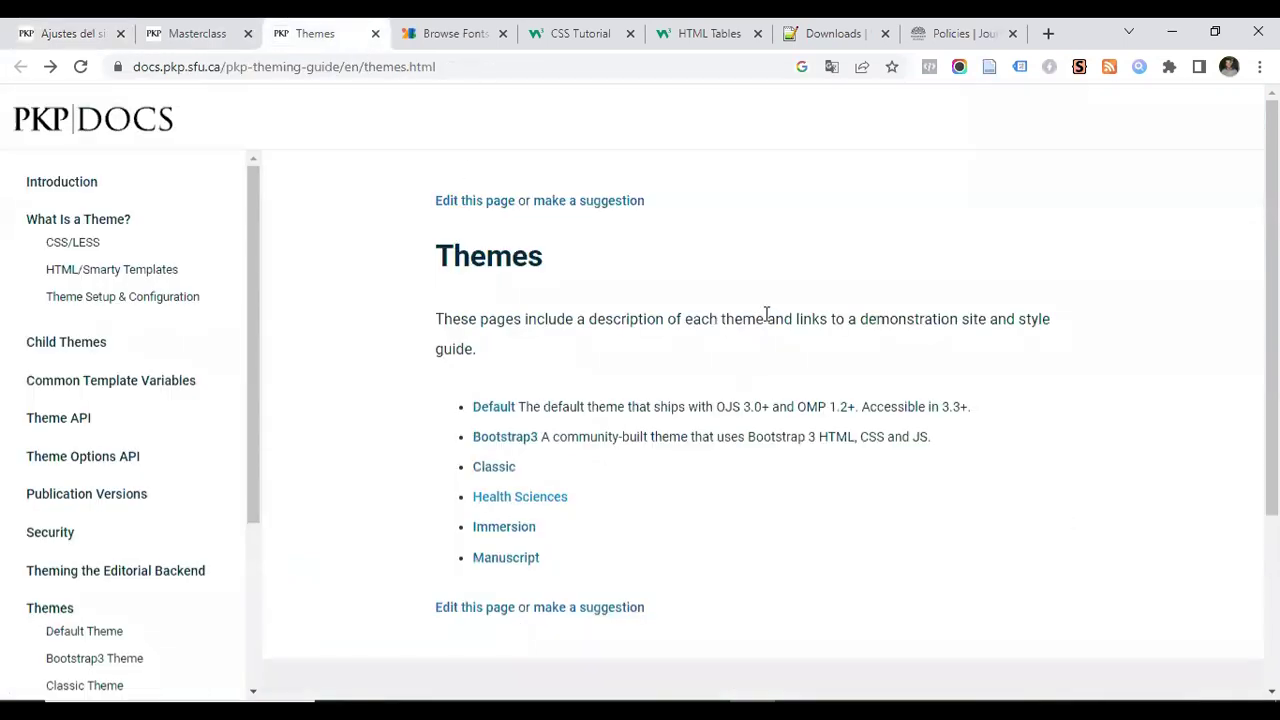
pyautogui.moveTo(137, 66); pyautogui.dragTo(461, 67)
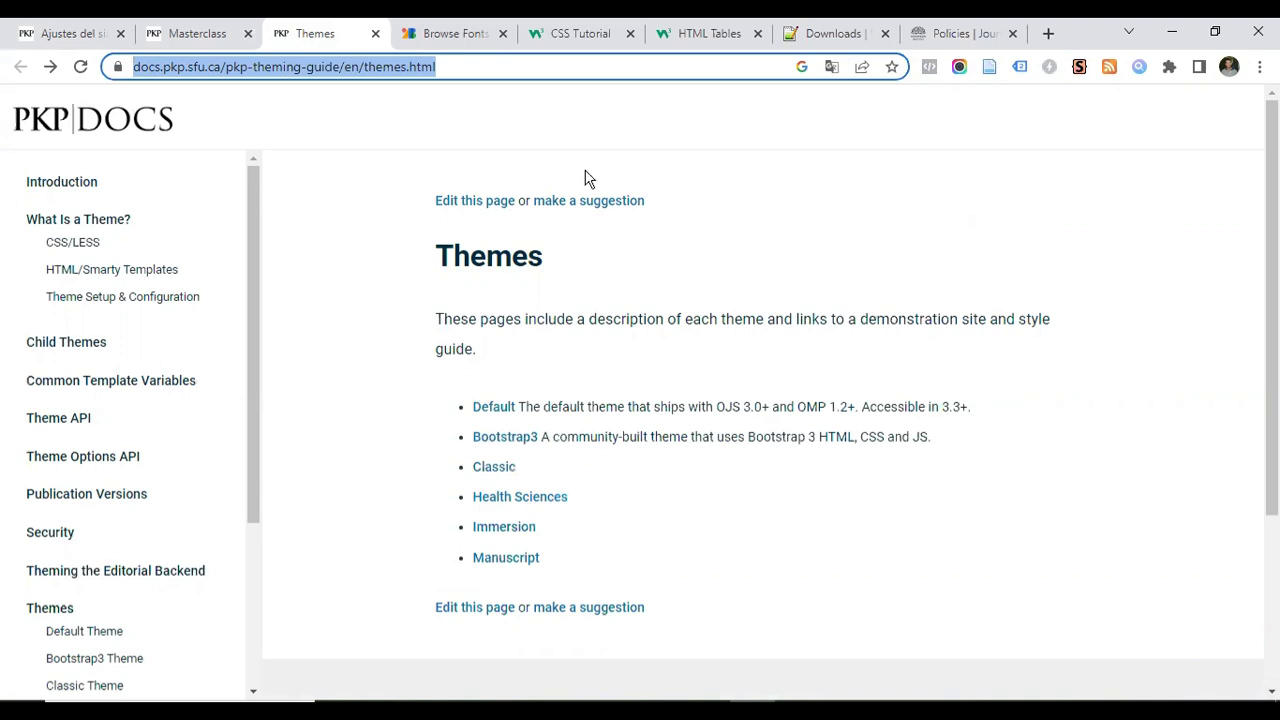
pyautogui.scroll(-1, 586, 178)
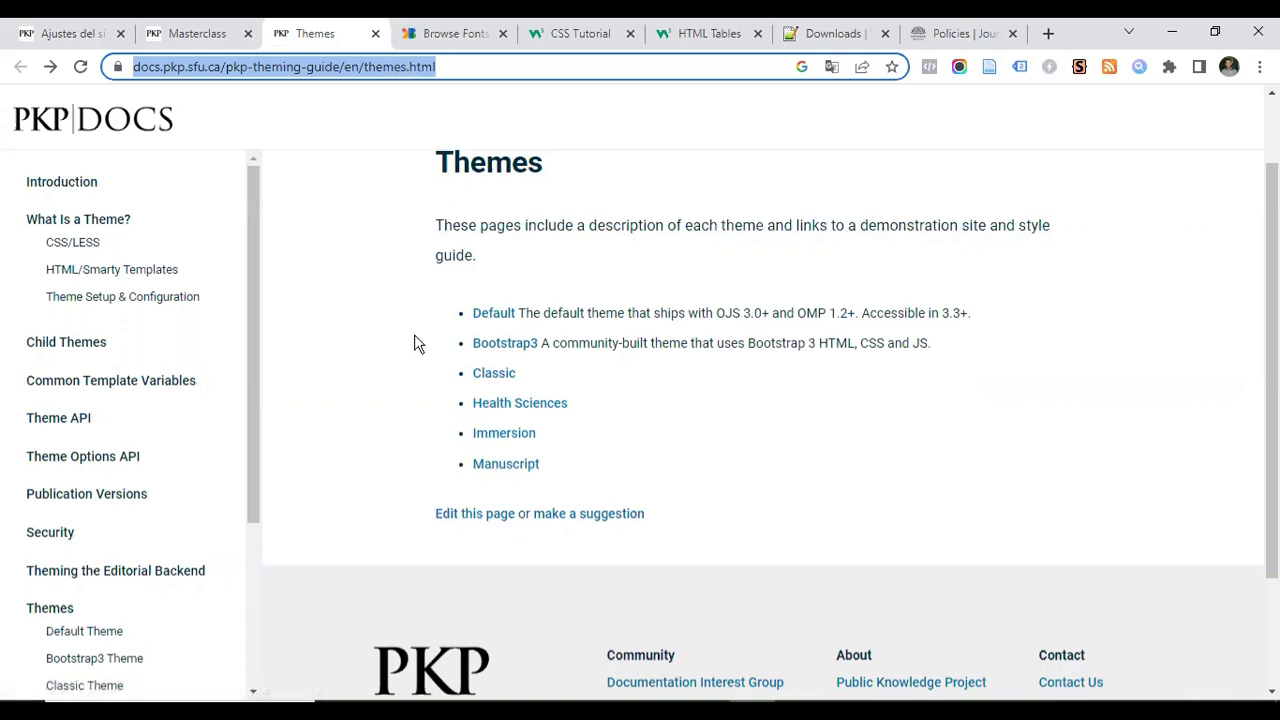
# Return to the journal's website settings and look at the installed themes again without changing the selection
pyautogui.click(208, 34)
pyautogui.click(68, 34)
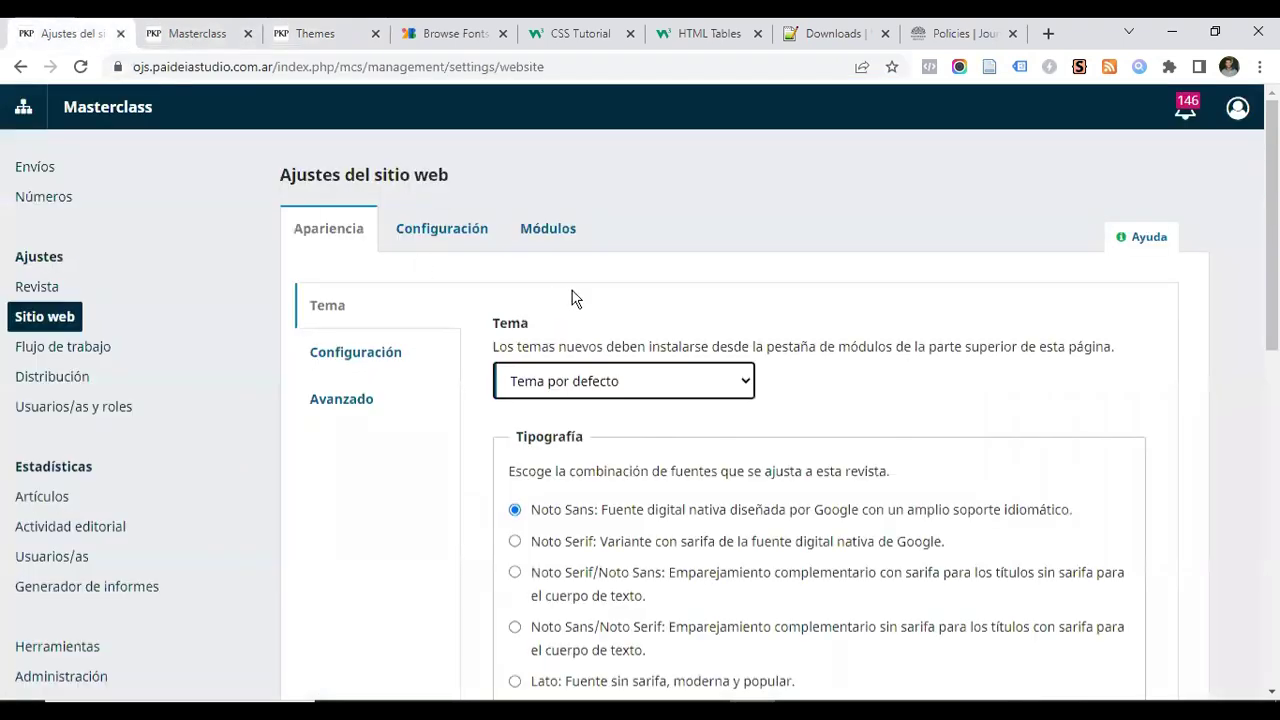
pyautogui.click(592, 381)
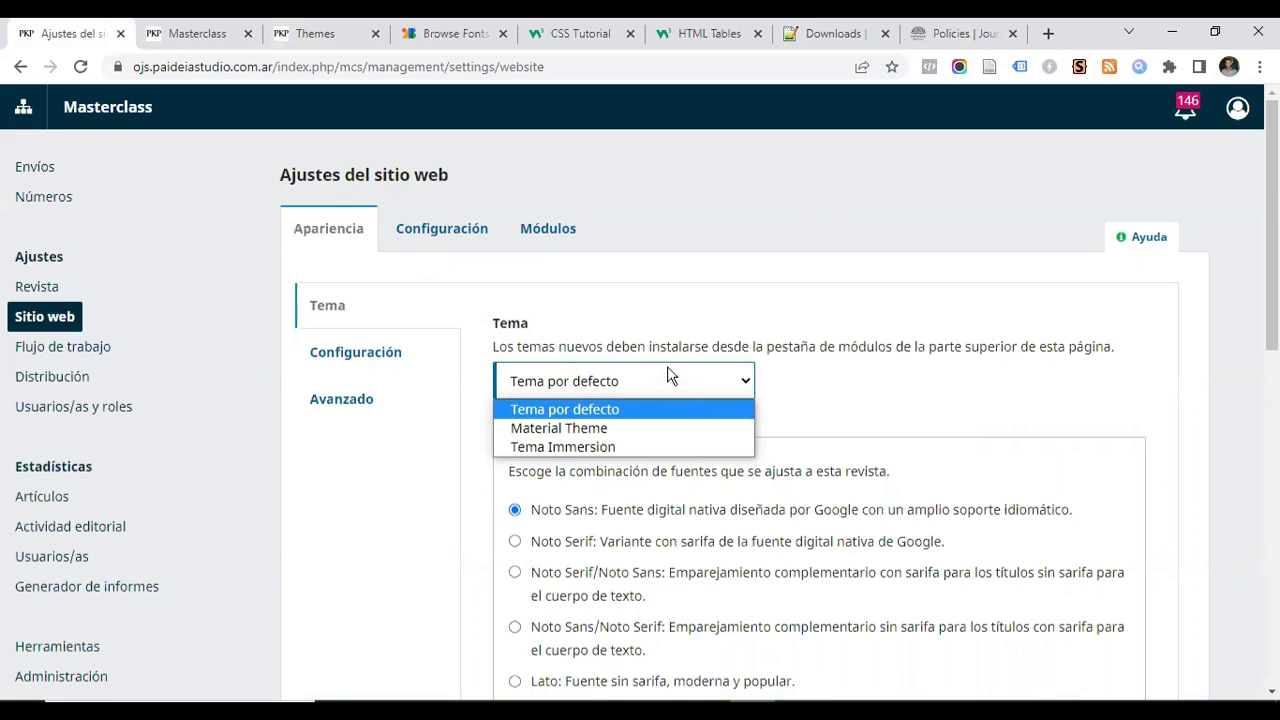
pyautogui.click(588, 383)
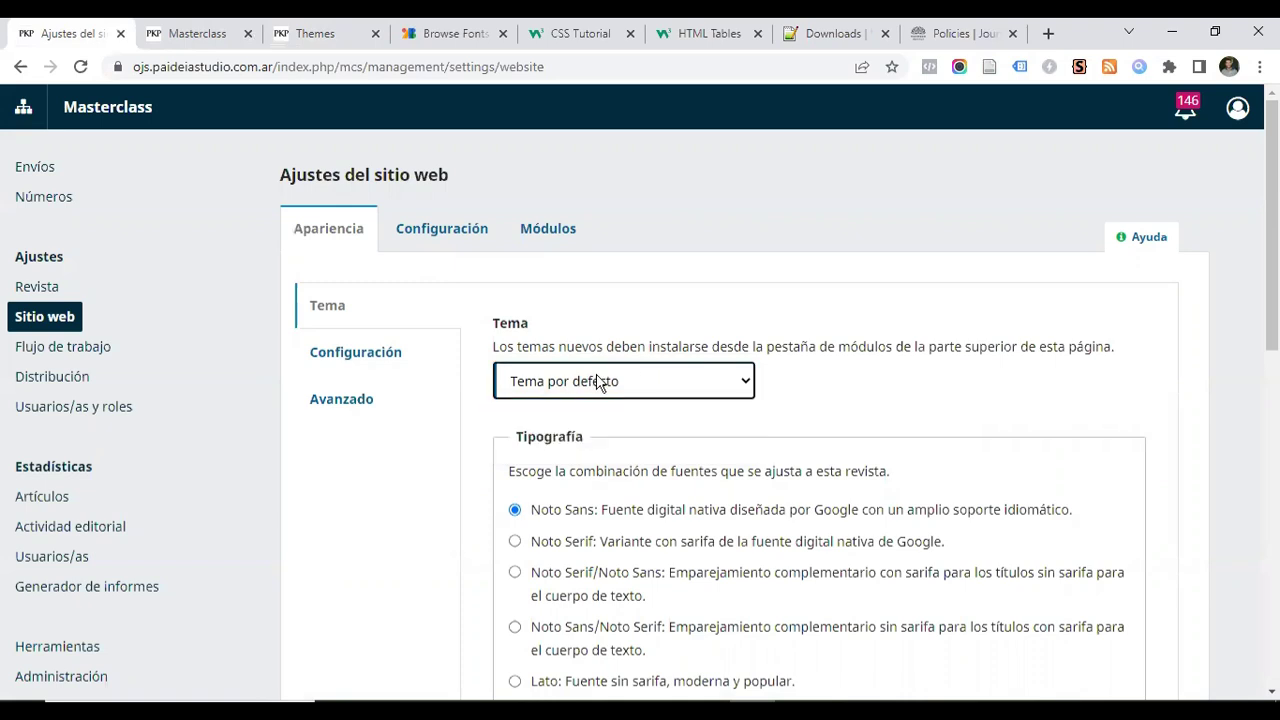
# Open the Immersion theme's page from the PKP theming guide in a new browser tab and view it
pyautogui.click(319, 36)
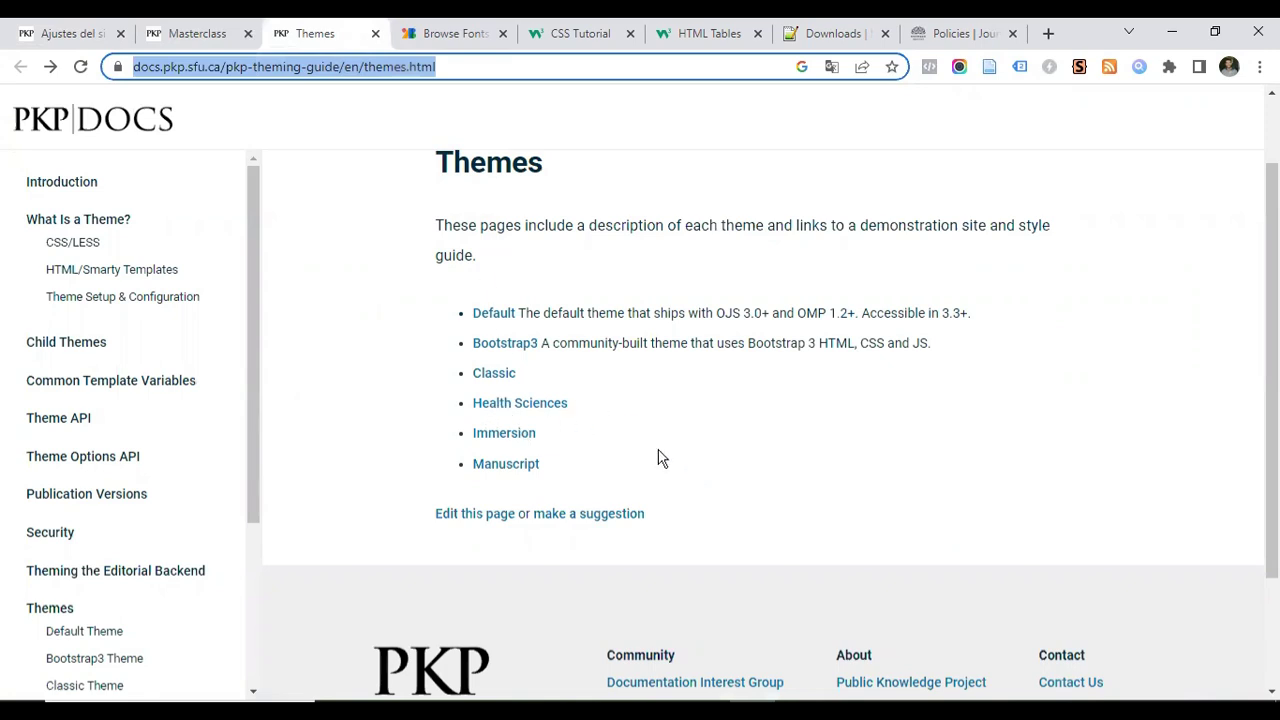
pyautogui.rightClick(503, 413)
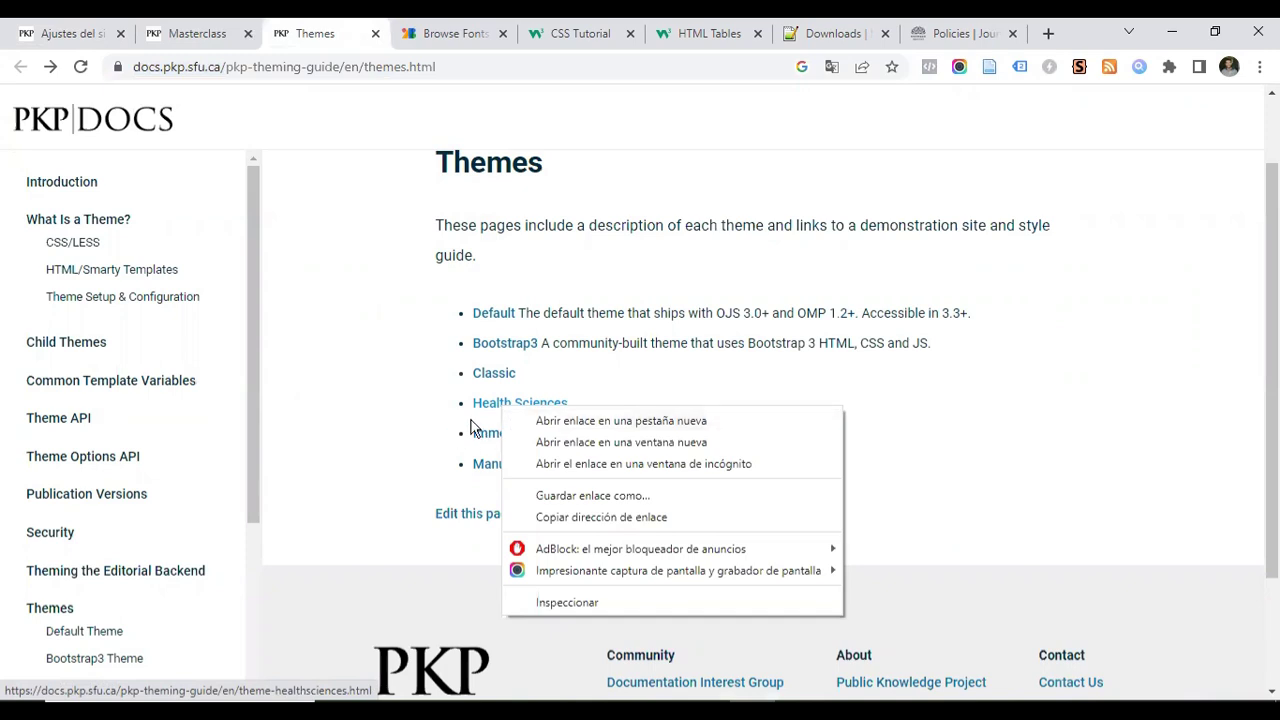
pyautogui.click(440, 432)
pyautogui.rightClick(492, 440)
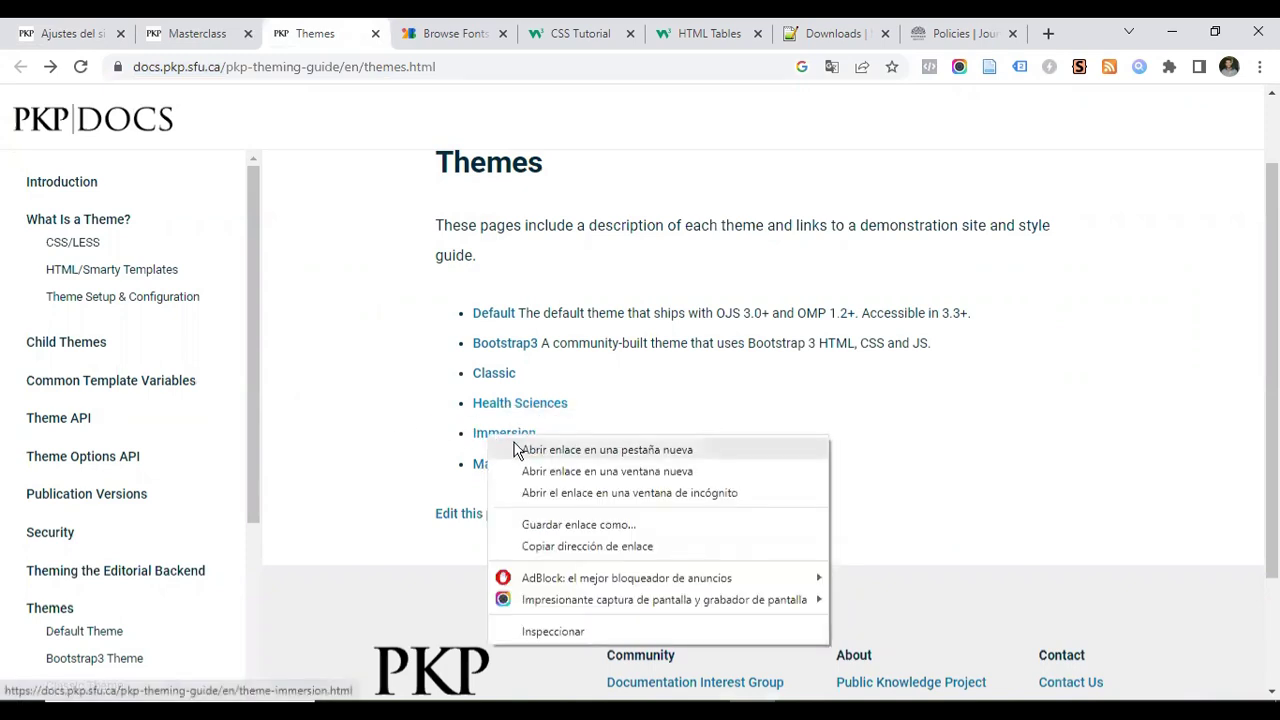
pyautogui.click(520, 449)
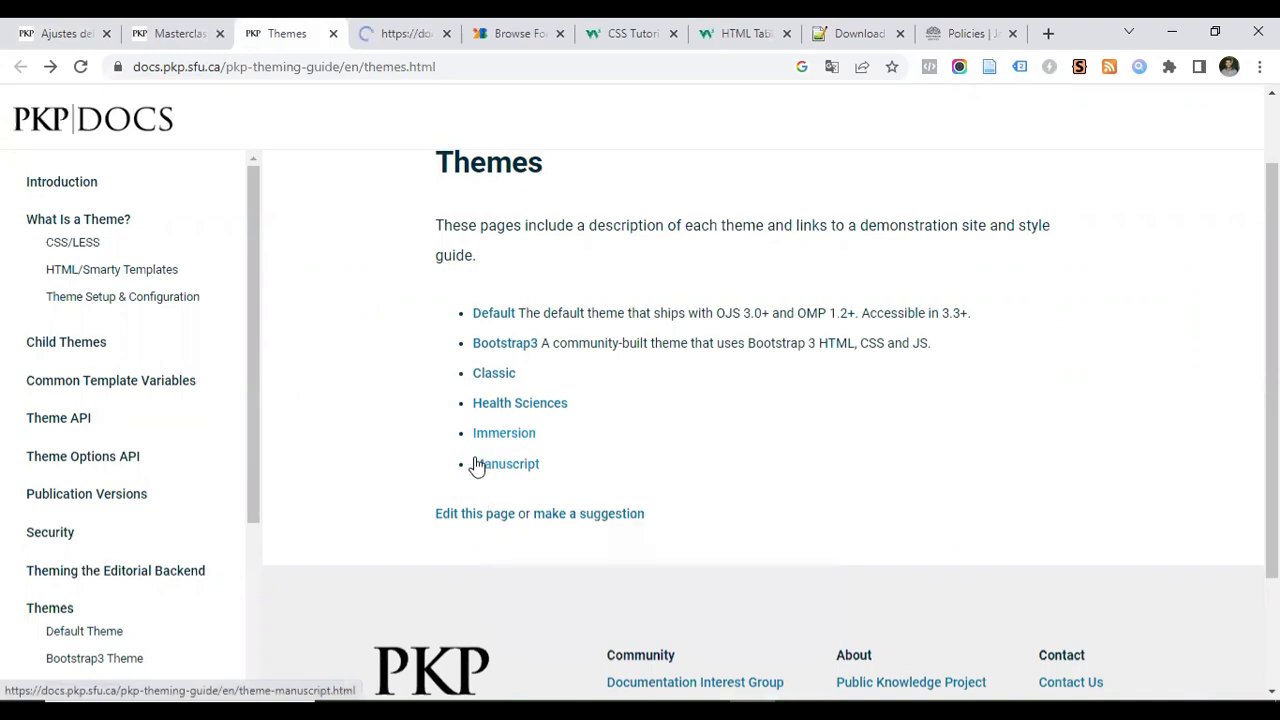
pyautogui.click(400, 36)
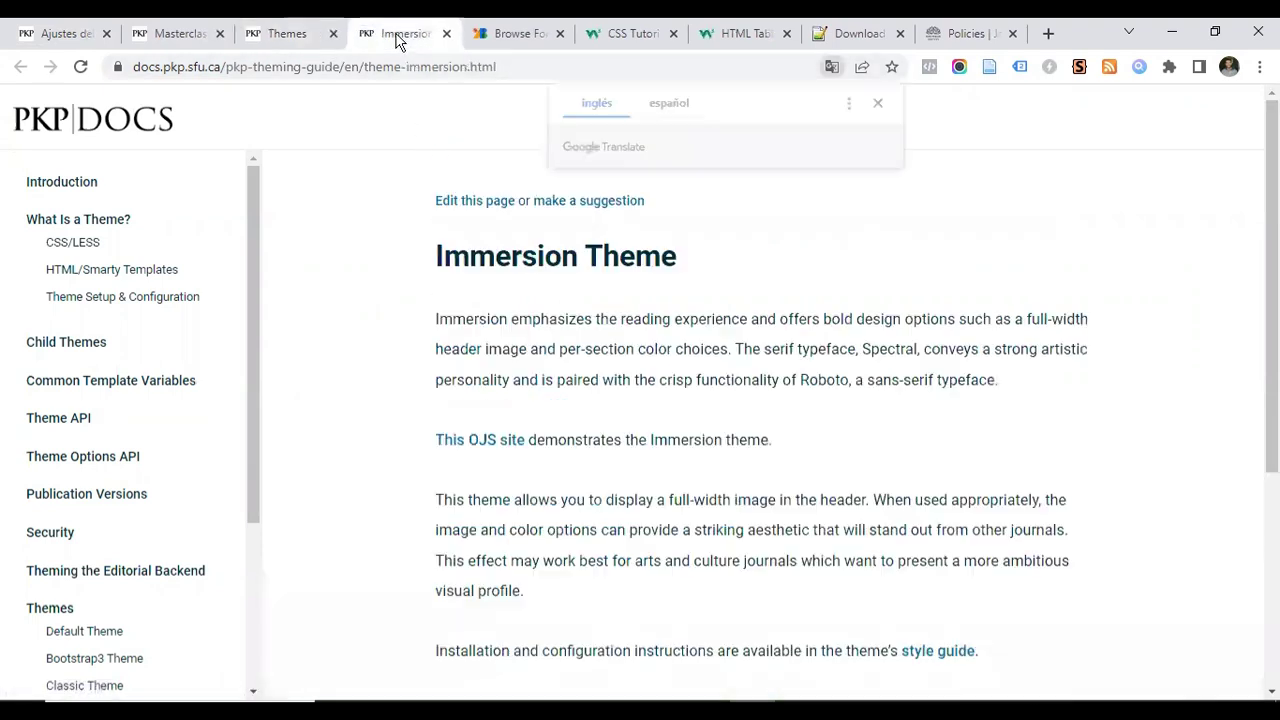
# Dismiss the translation prompt and read the Immersion theme's description, including its header image, color options and style guide reference
pyautogui.click(881, 106)
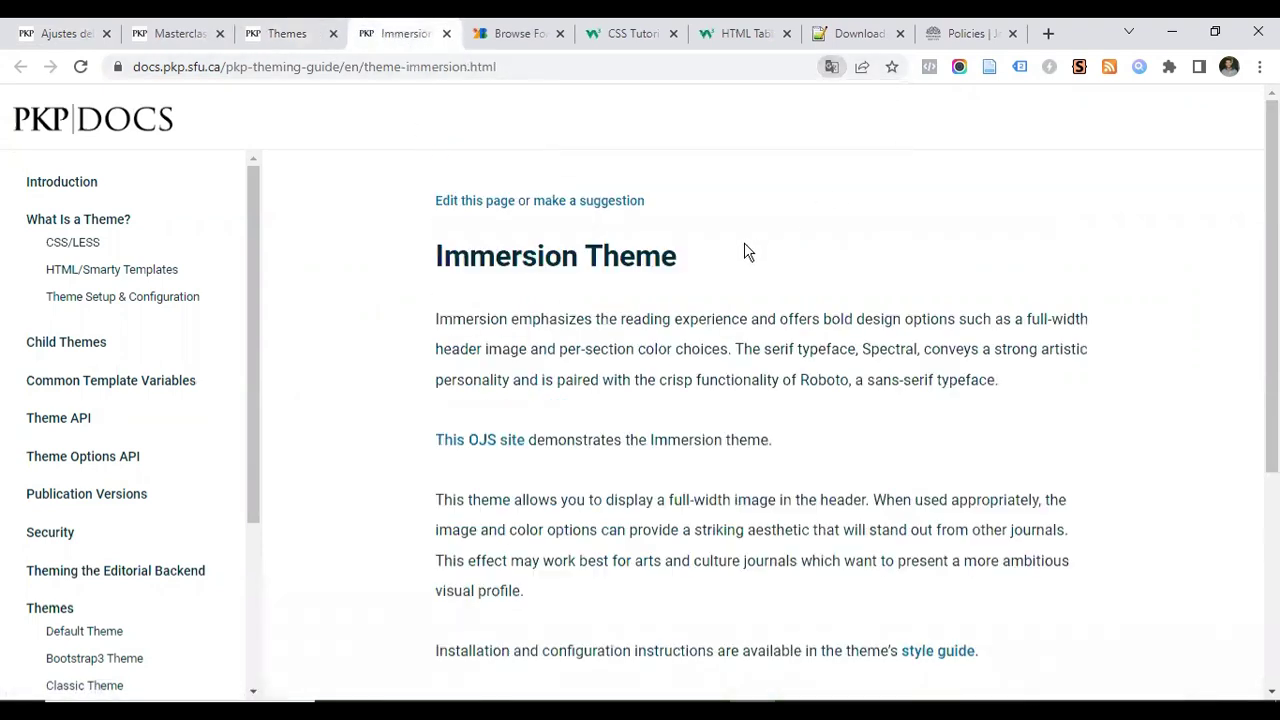
pyautogui.scroll(-3, 840, 232)
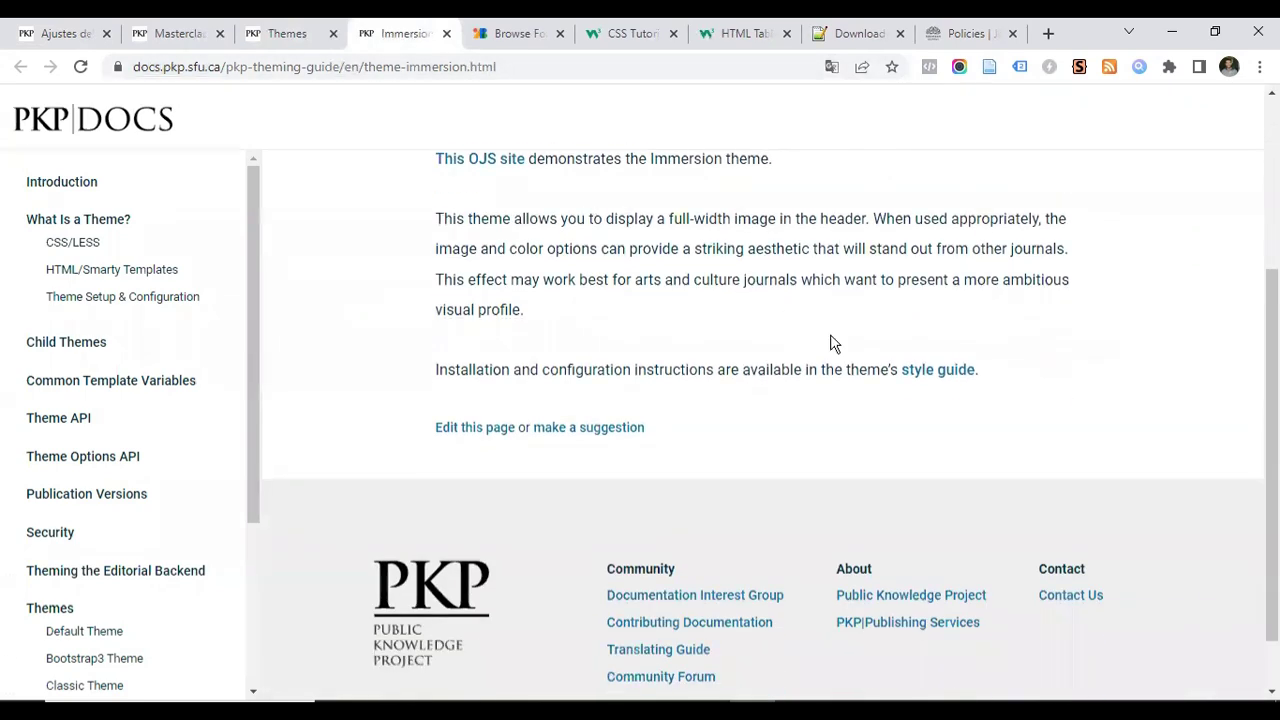
pyautogui.scroll(3, 831, 343)
pyautogui.scroll(-2, 568, 270)
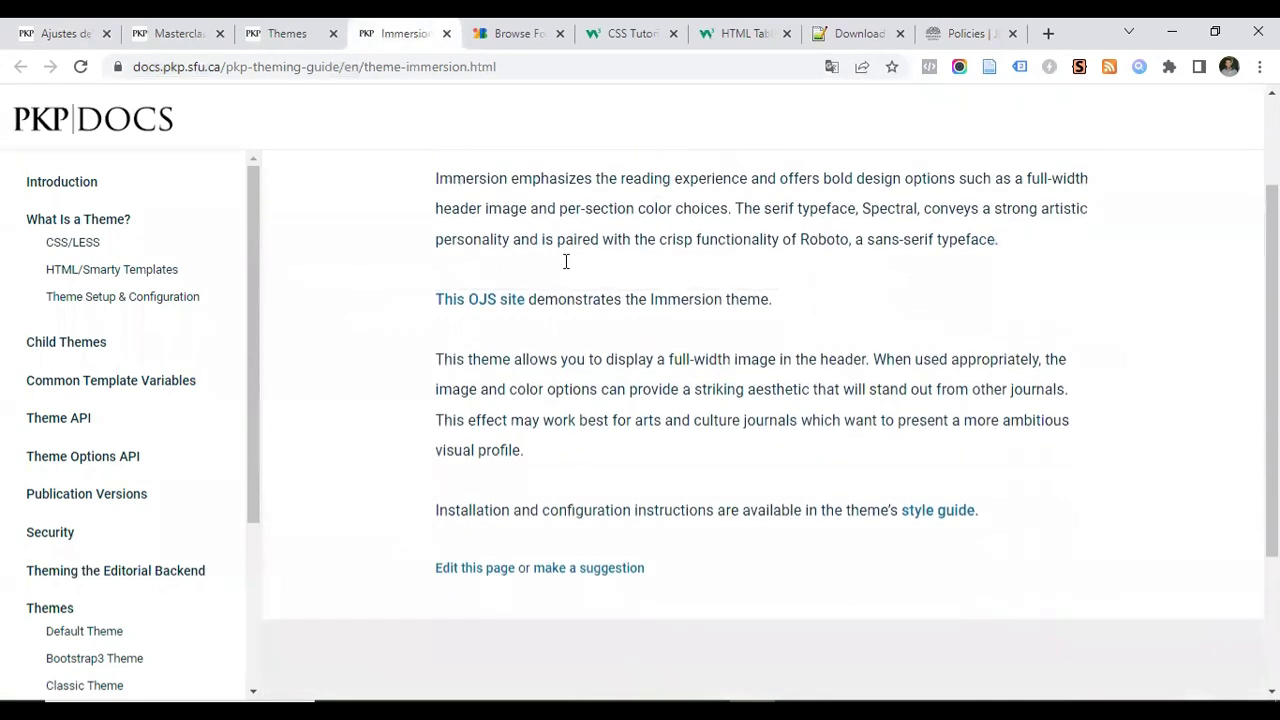
pyautogui.scroll(2, 736, 308)
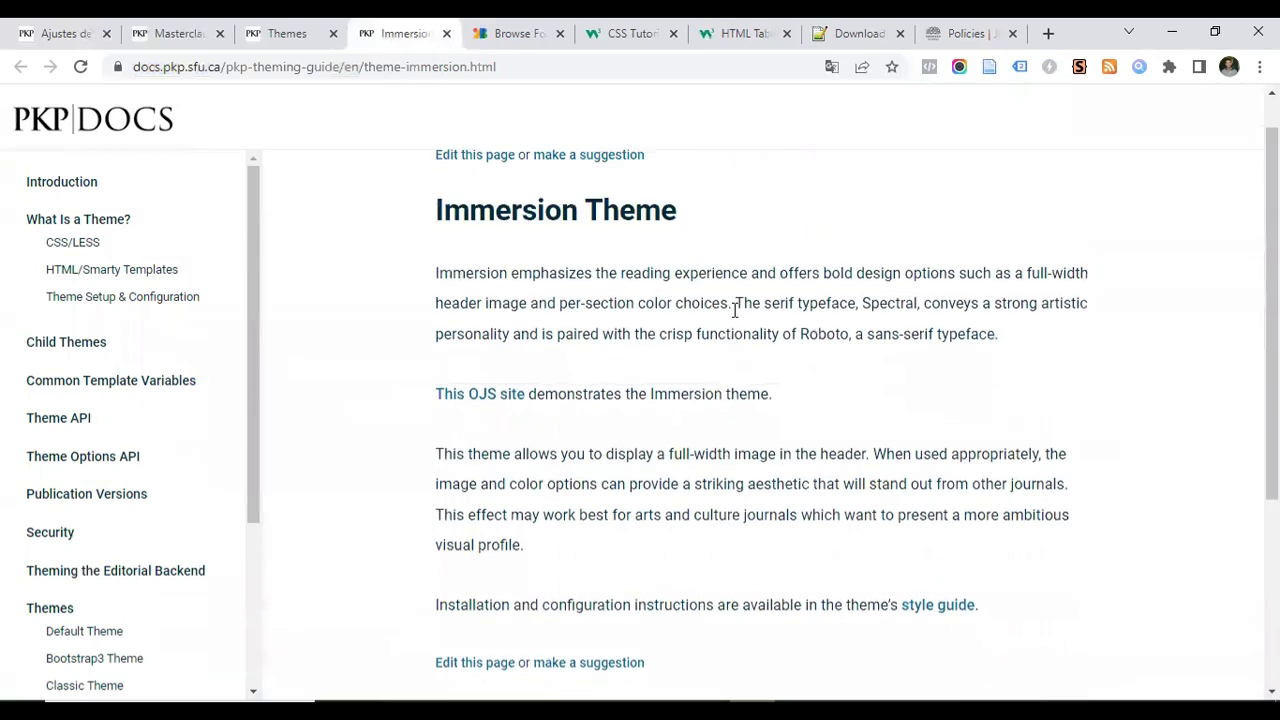
pyautogui.scroll(-1, 742, 368)
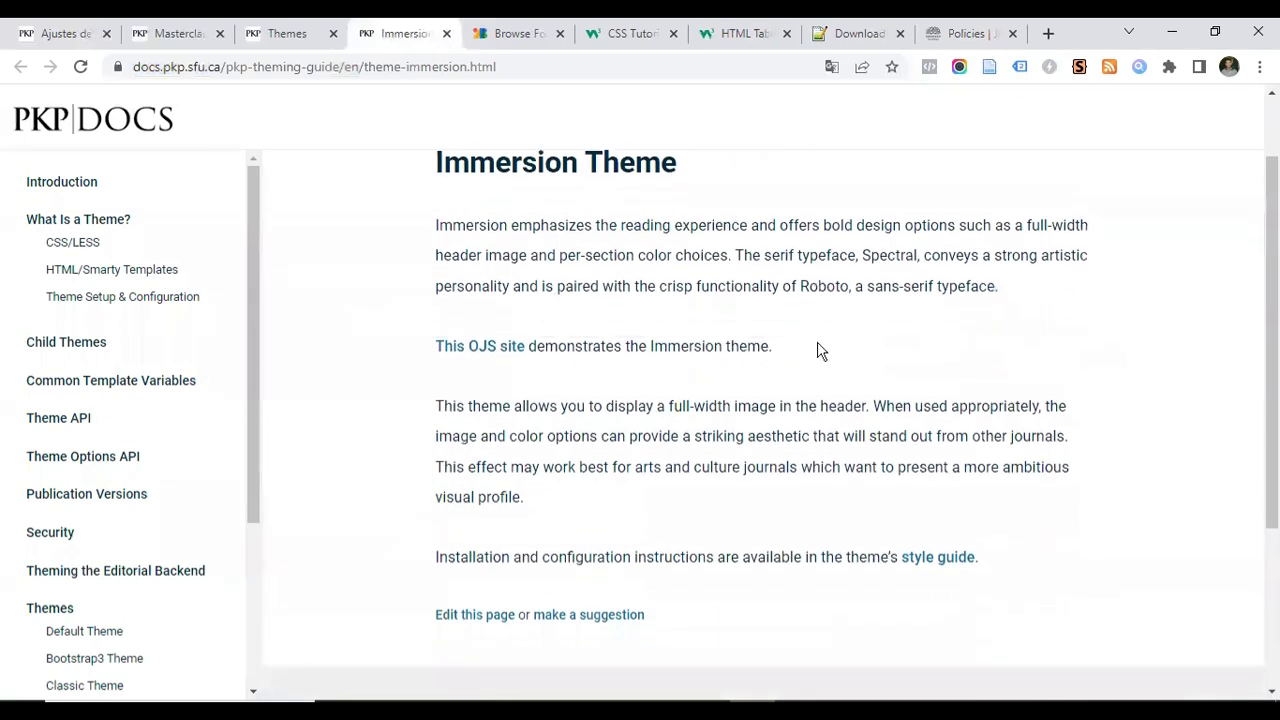
pyautogui.scroll(-1, 818, 350)
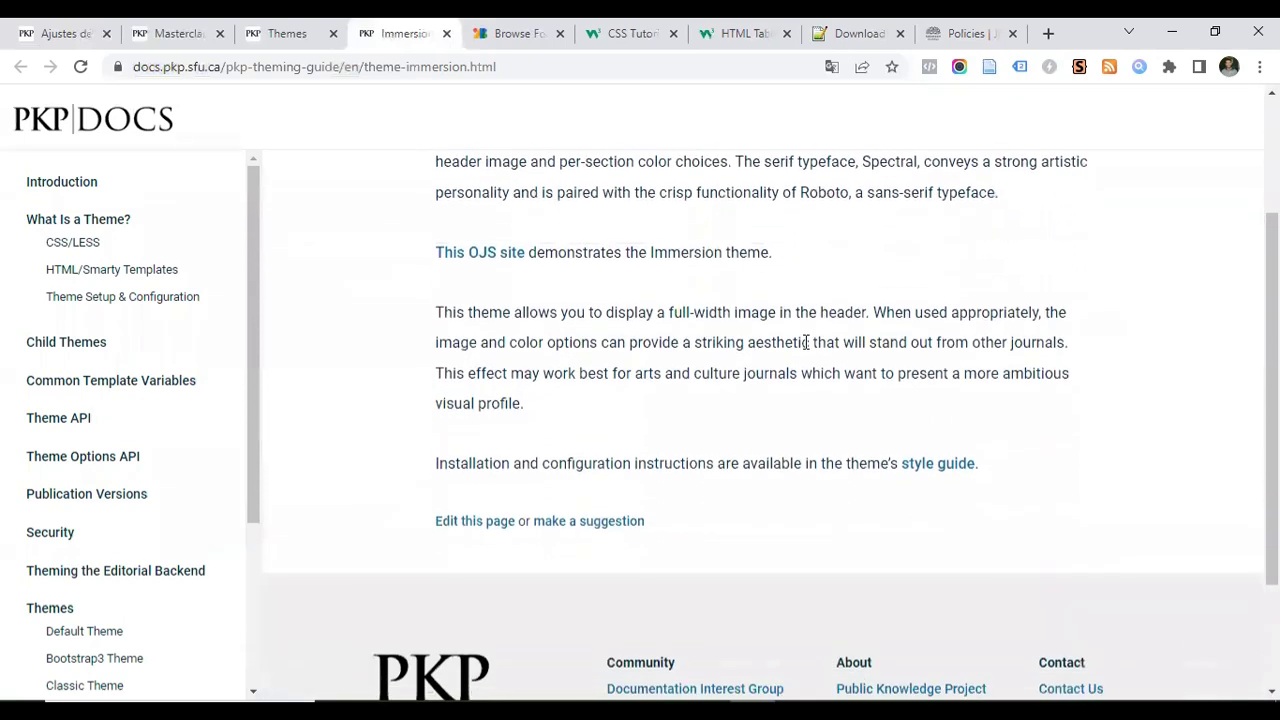
# Open the OJS site that demonstrates the Immersion theme in a new browser tab and switch to it
pyautogui.rightClick(475, 258)
pyautogui.click(512, 268)
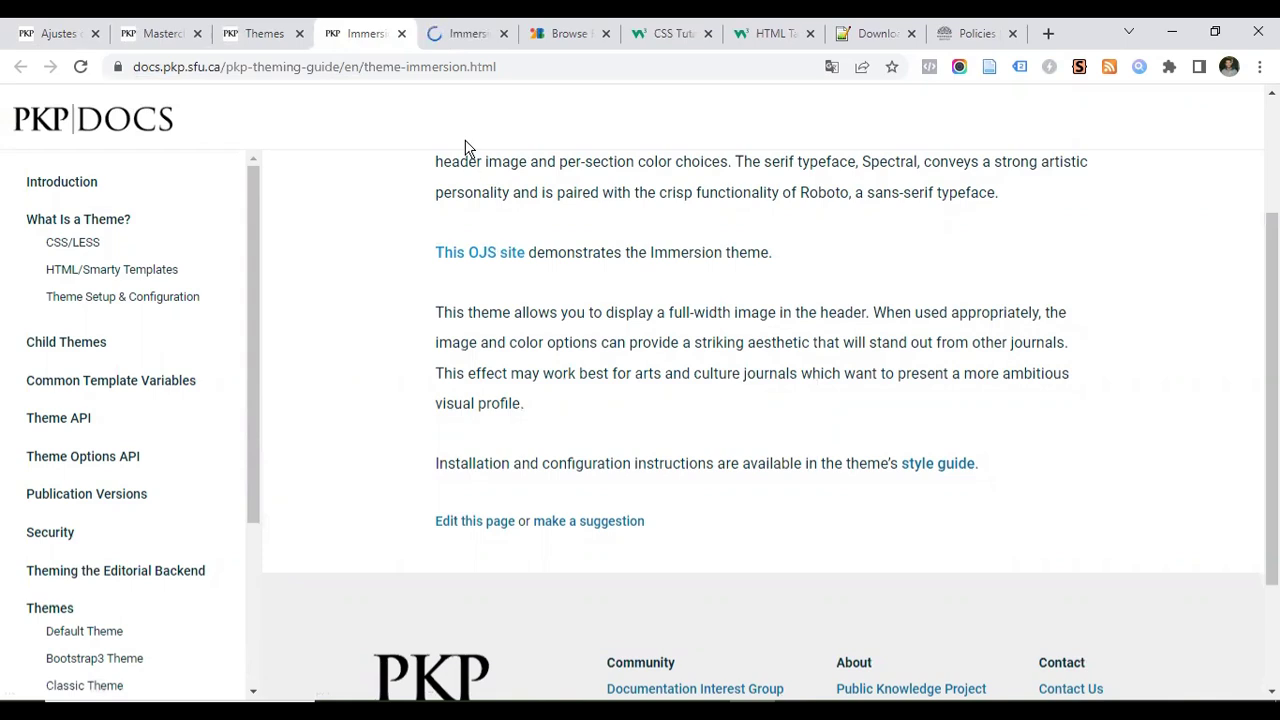
pyautogui.click(463, 35)
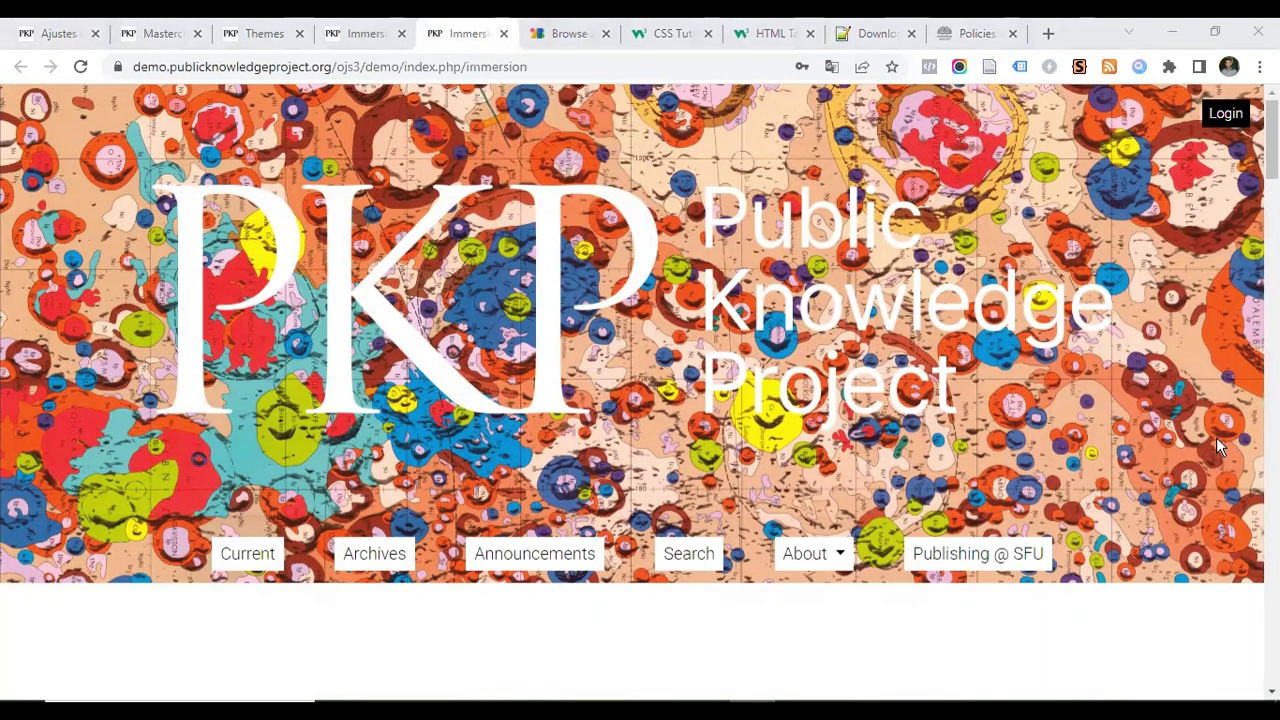
# Examine the Immersion demo's home page, covering the full-width header image, the announcements, the colored issue sections and the footer
pyautogui.scroll(-1, 184, 357)
pyautogui.scroll(-1, 184, 357)
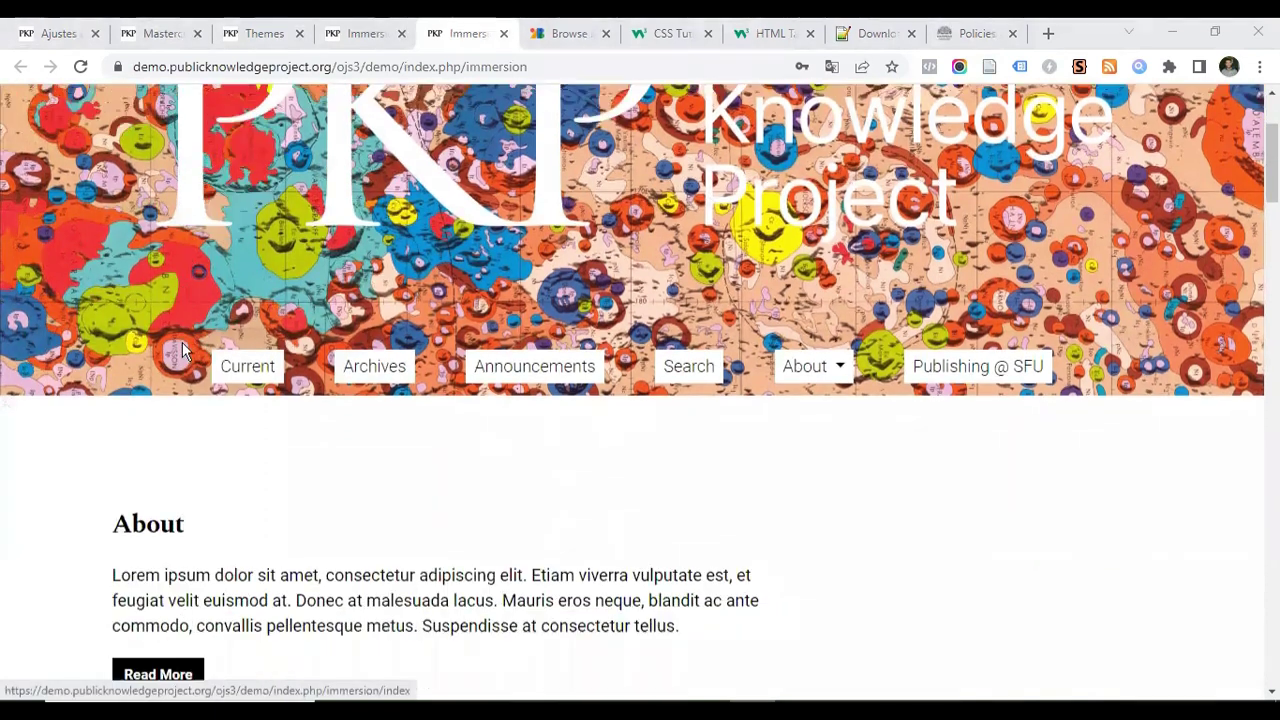
pyautogui.scroll(2, 393, 433)
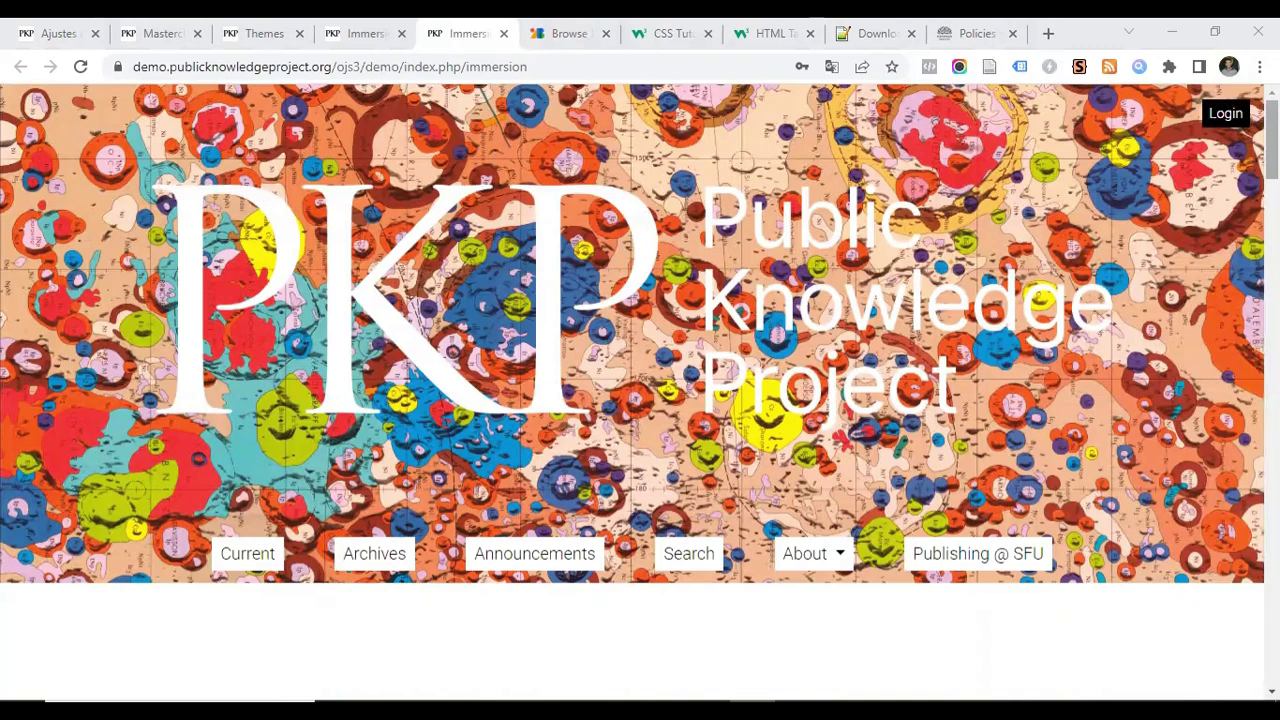
pyautogui.scroll(-5, 640, 390)
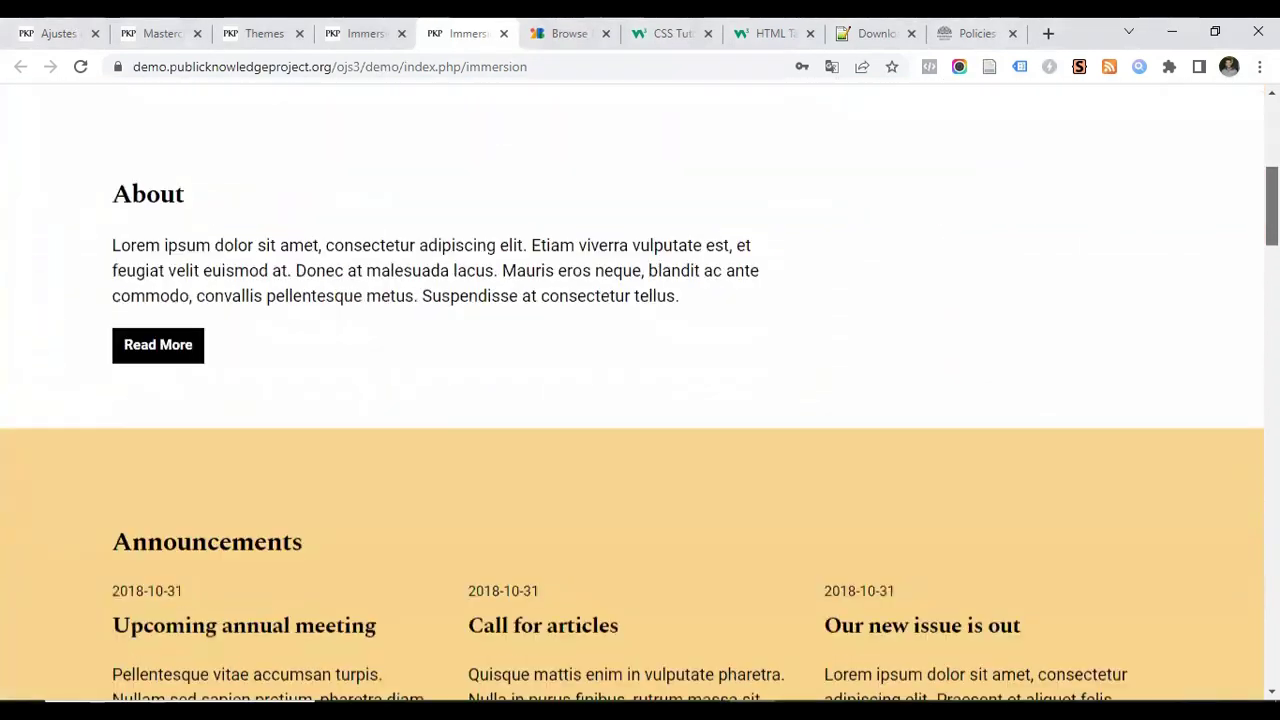
pyautogui.scroll(-10, 640, 390)
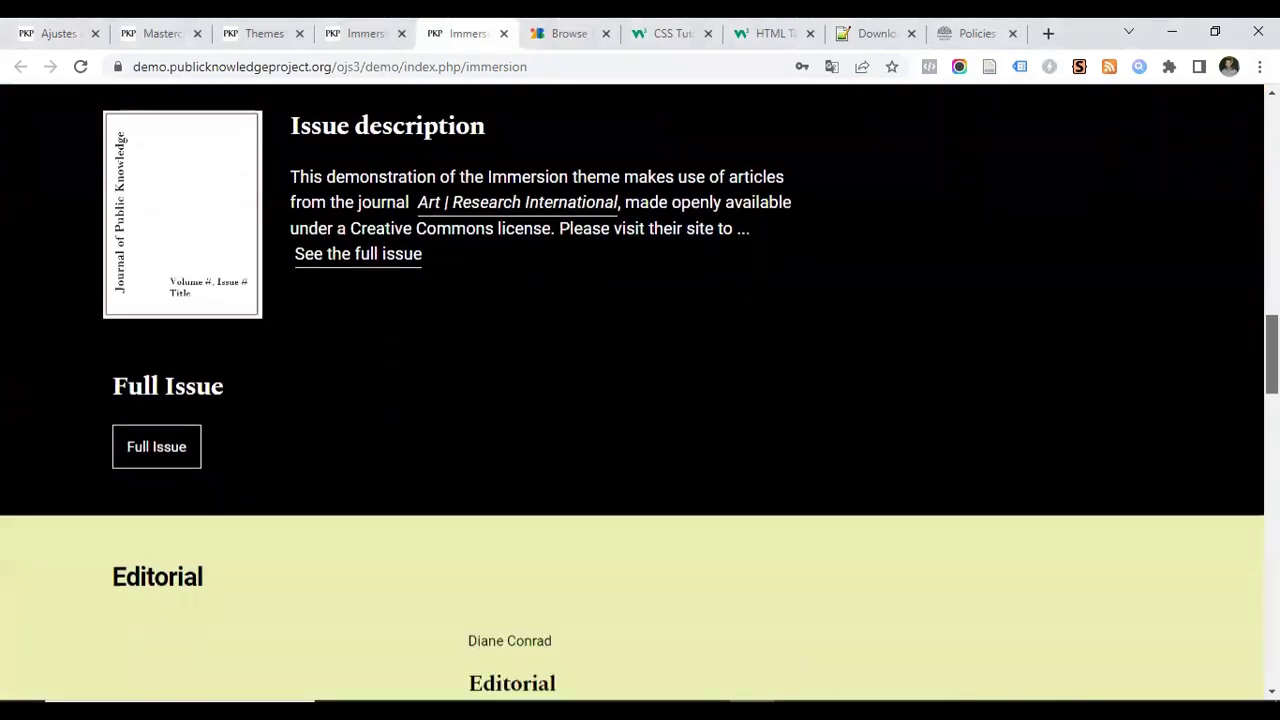
pyautogui.scroll(-9, 640, 390)
pyautogui.scroll(-10, 640, 390)
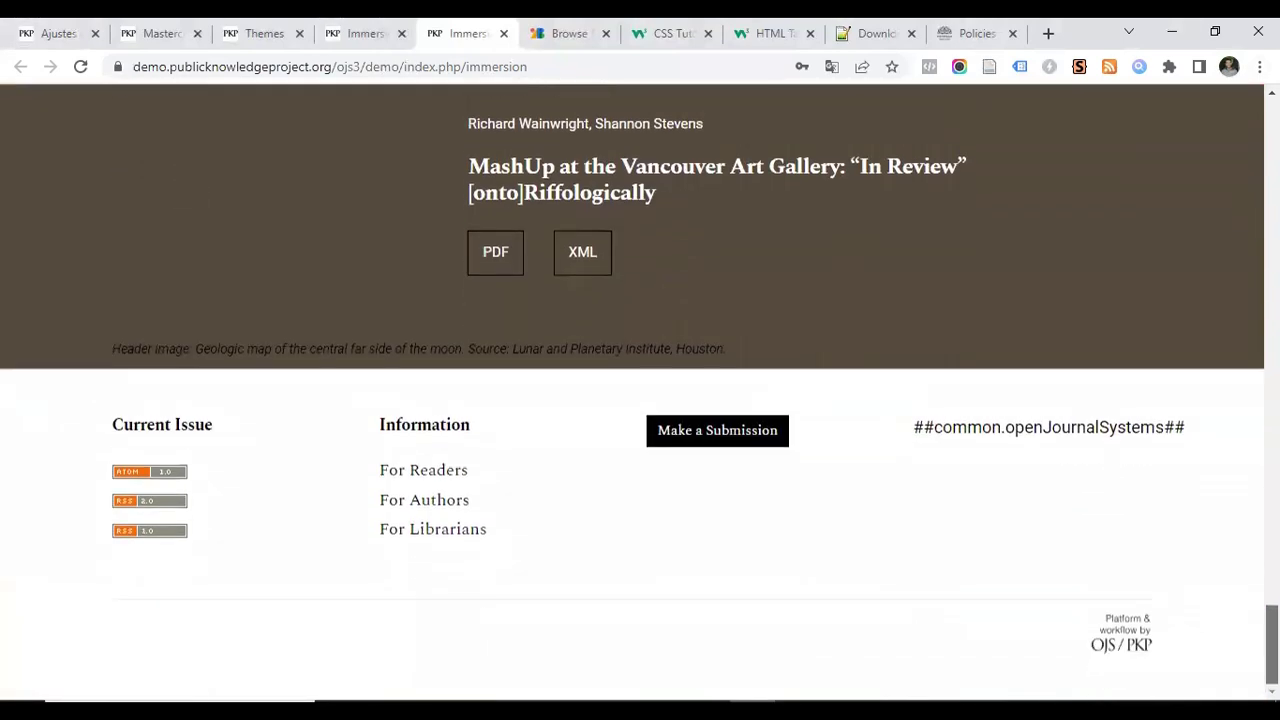
pyautogui.scroll(9, 640, 390)
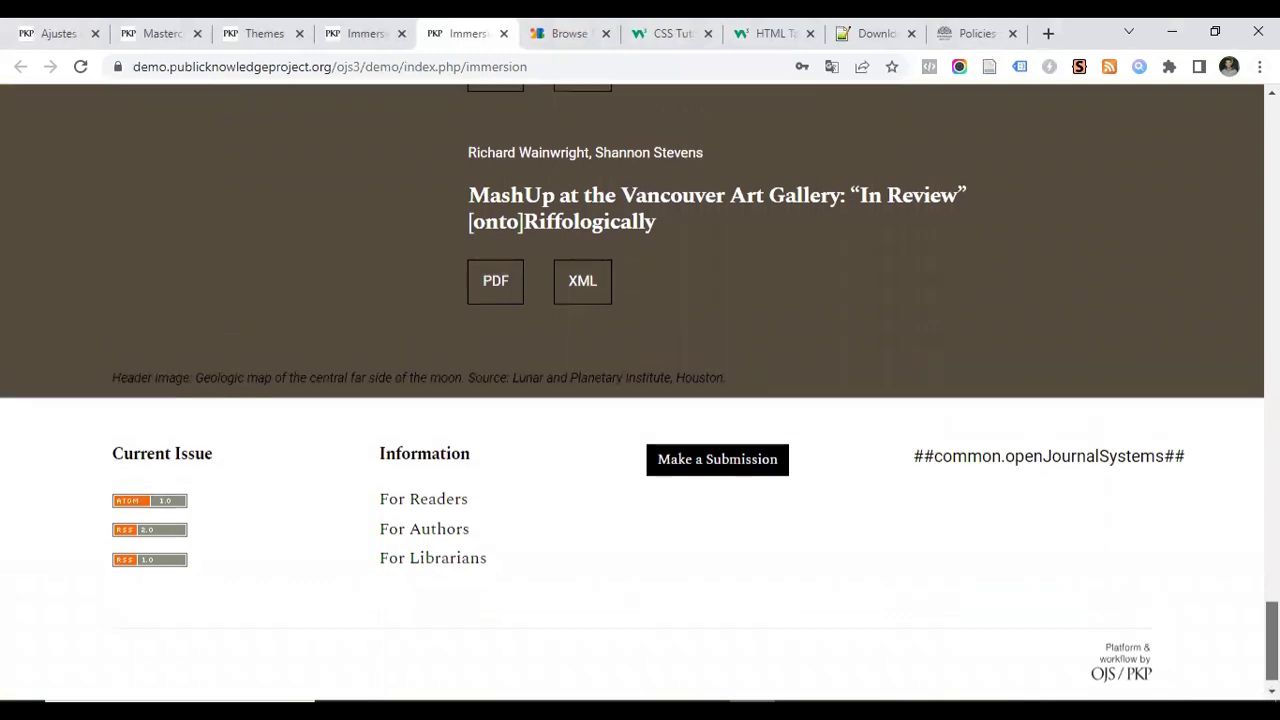
pyautogui.scroll(10, 640, 390)
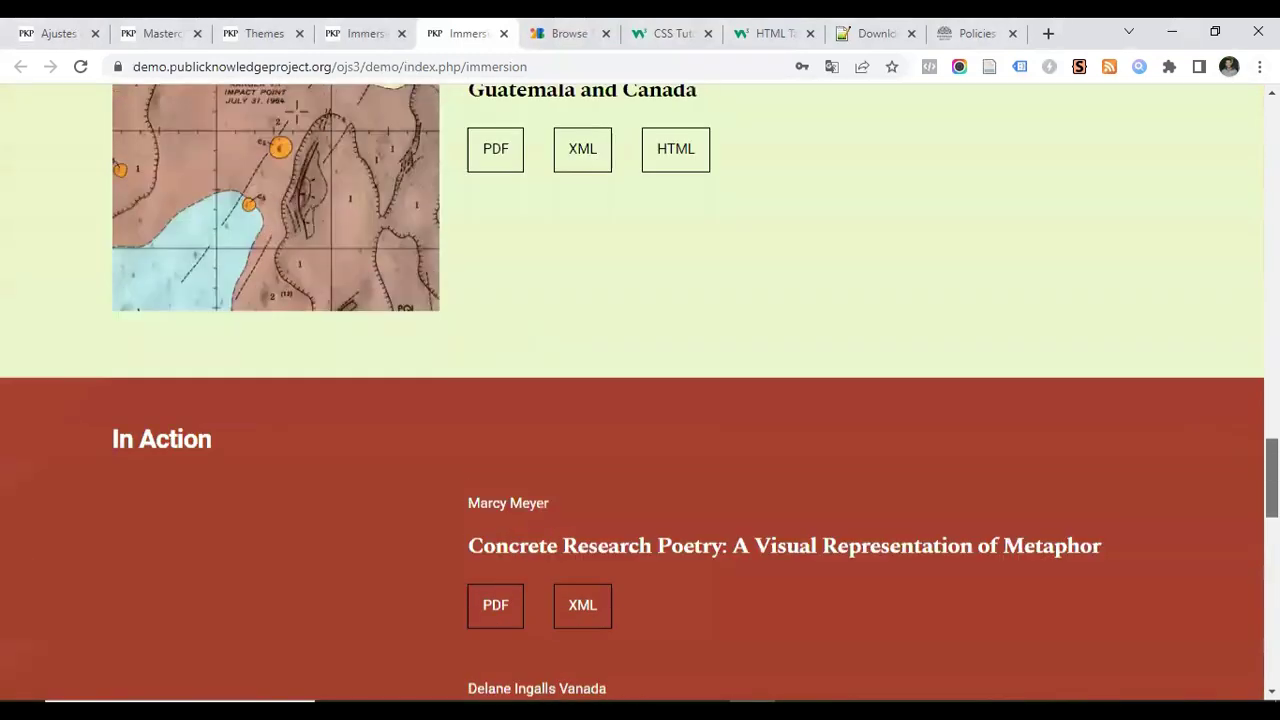
pyautogui.scroll(12, 1235, 107)
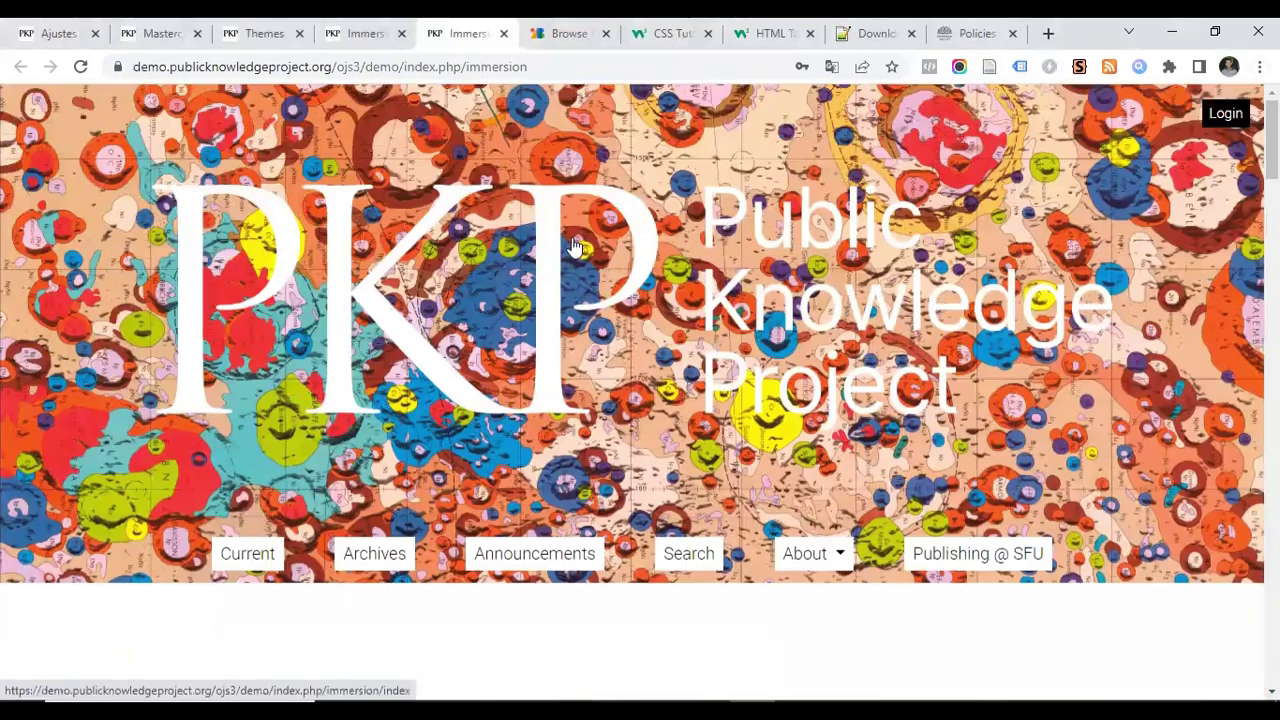
pyautogui.scroll(-10, 575, 245)
pyautogui.scroll(-10, 575, 245)
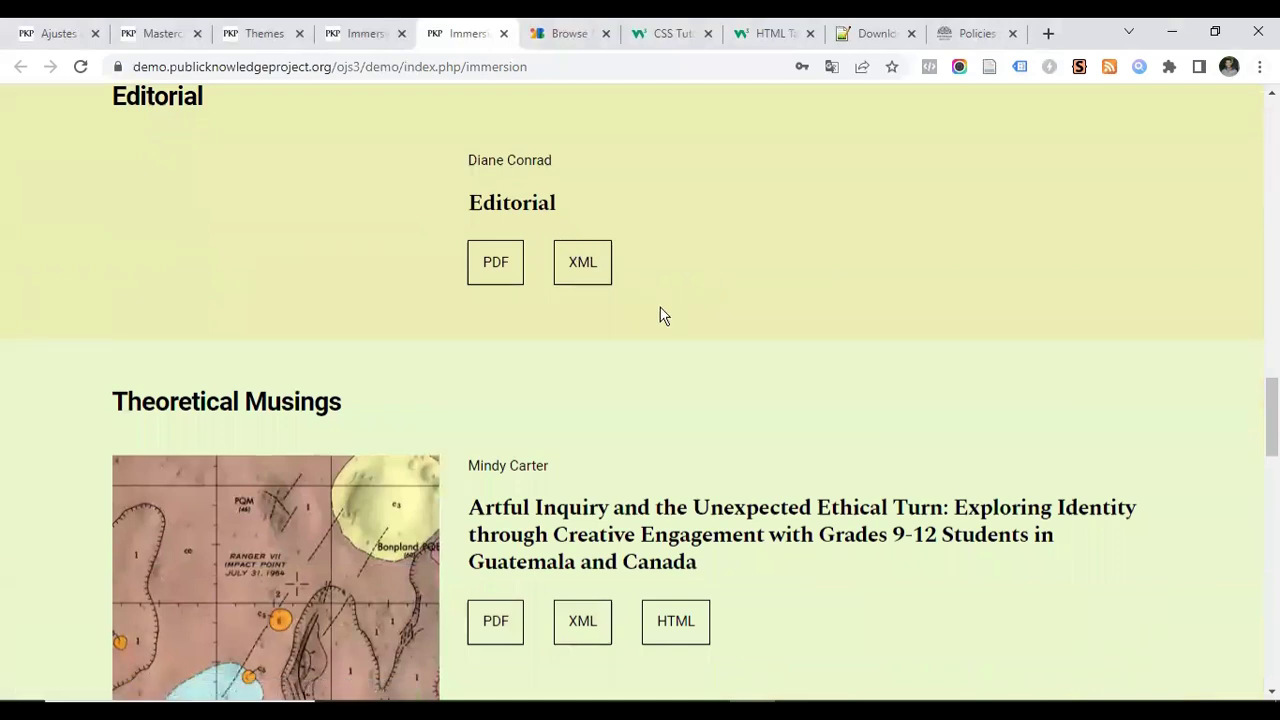
pyautogui.scroll(-5, 762, 325)
pyautogui.scroll(3, 760, 307)
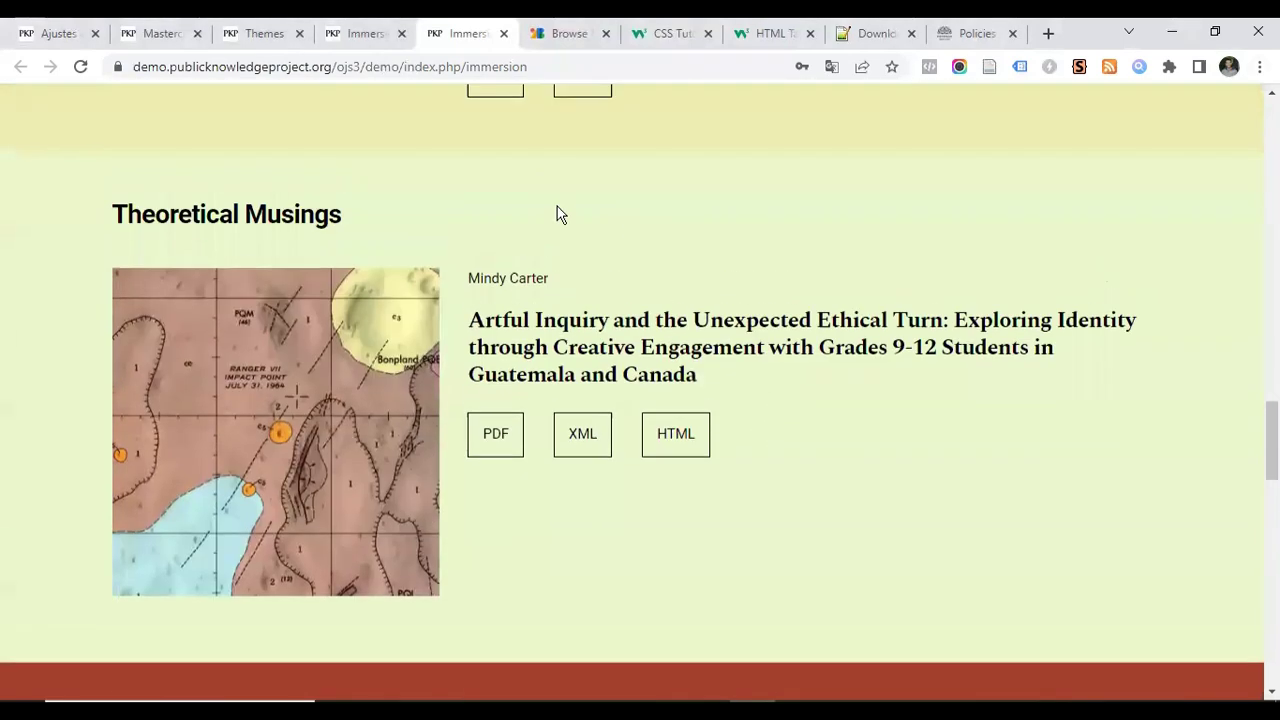
# Compare the demo with the Masterclass journal's public home page, and return to the Immersion demo
pyautogui.click(177, 34)
pyautogui.moveTo(262, 195)
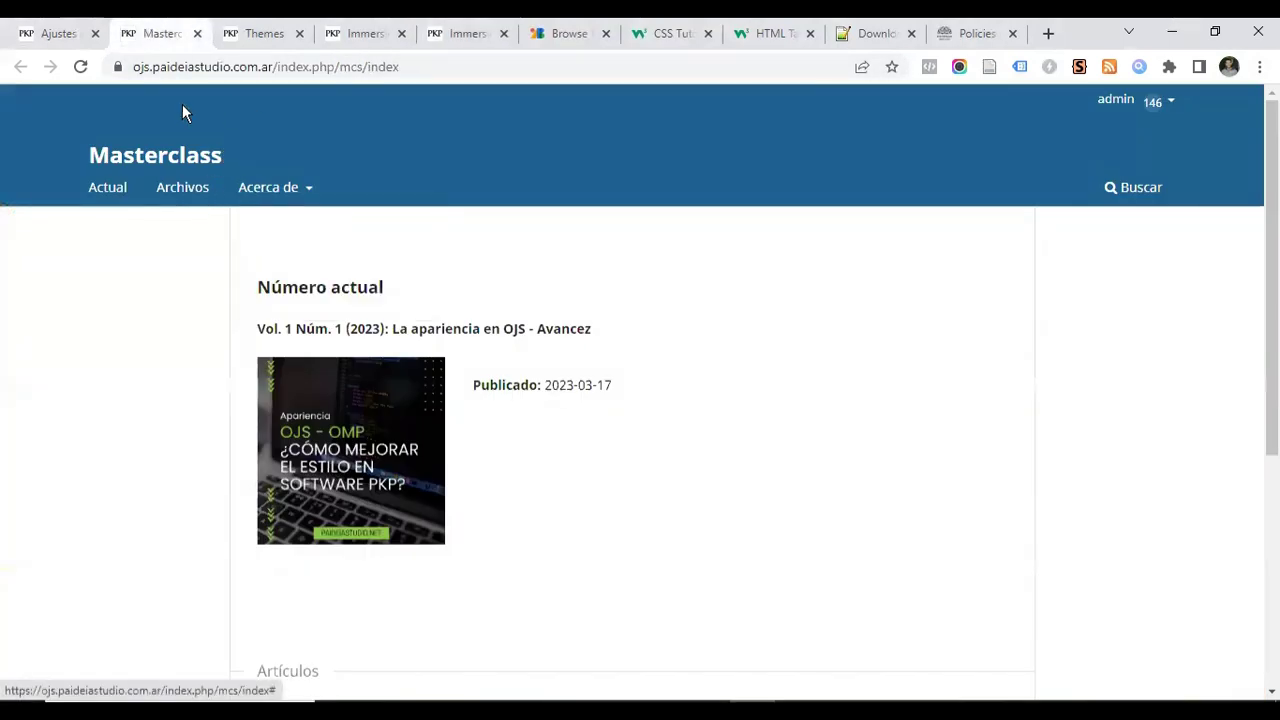
pyautogui.click(460, 34)
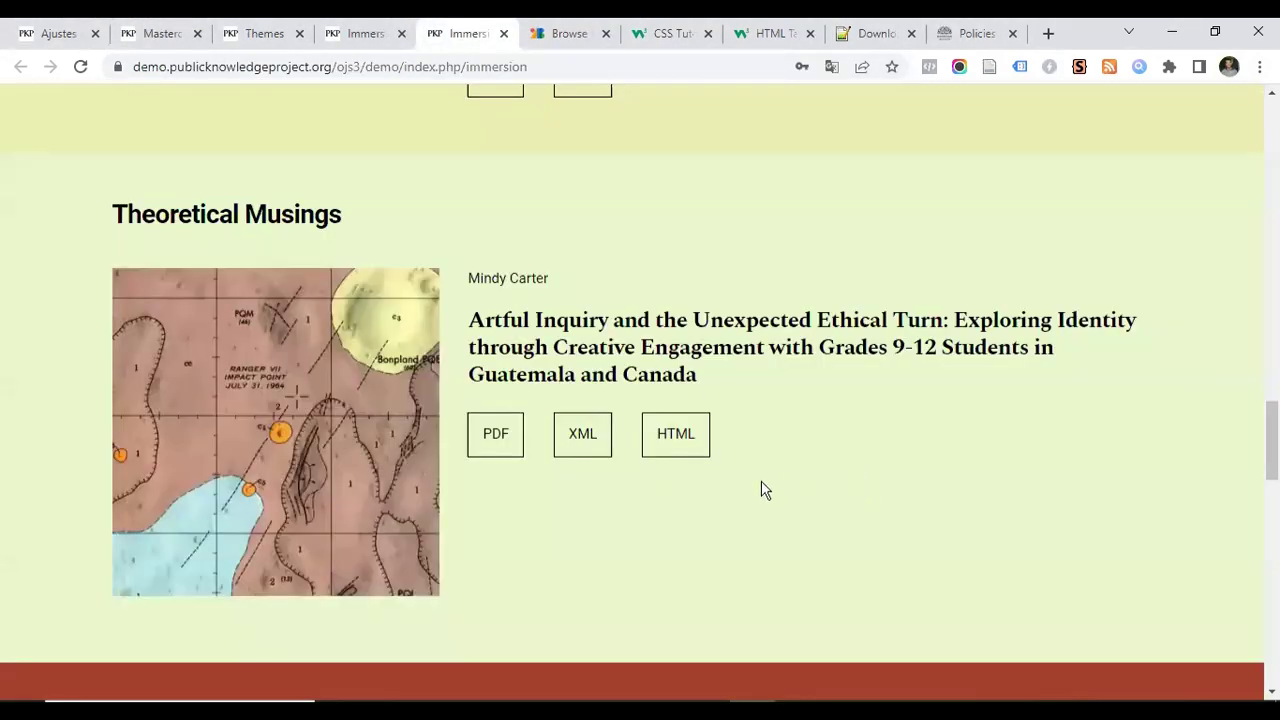
# Open the "Artful Inquiry and the Unexpected Ethical Turn" article under Theoretical Musings and look over its page down to the footer
pyautogui.scroll(1, 837, 529)
pyautogui.click(718, 425)
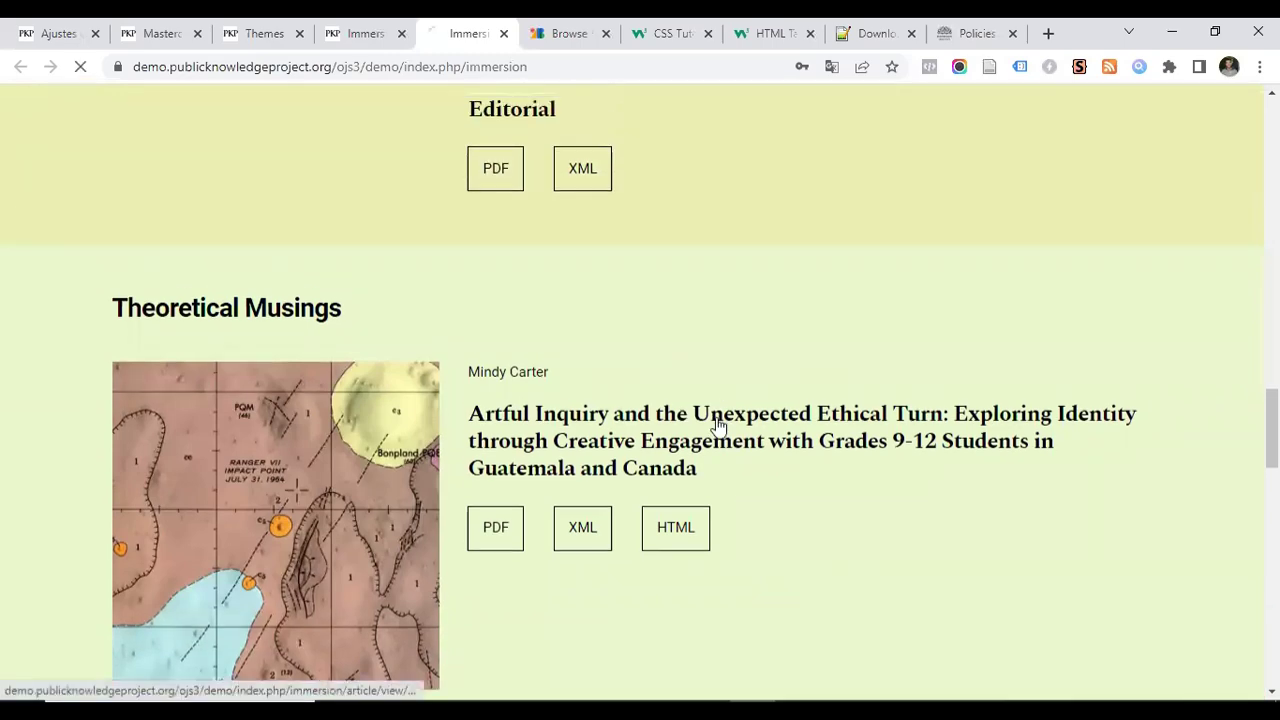
pyautogui.scroll(-5, 805, 420)
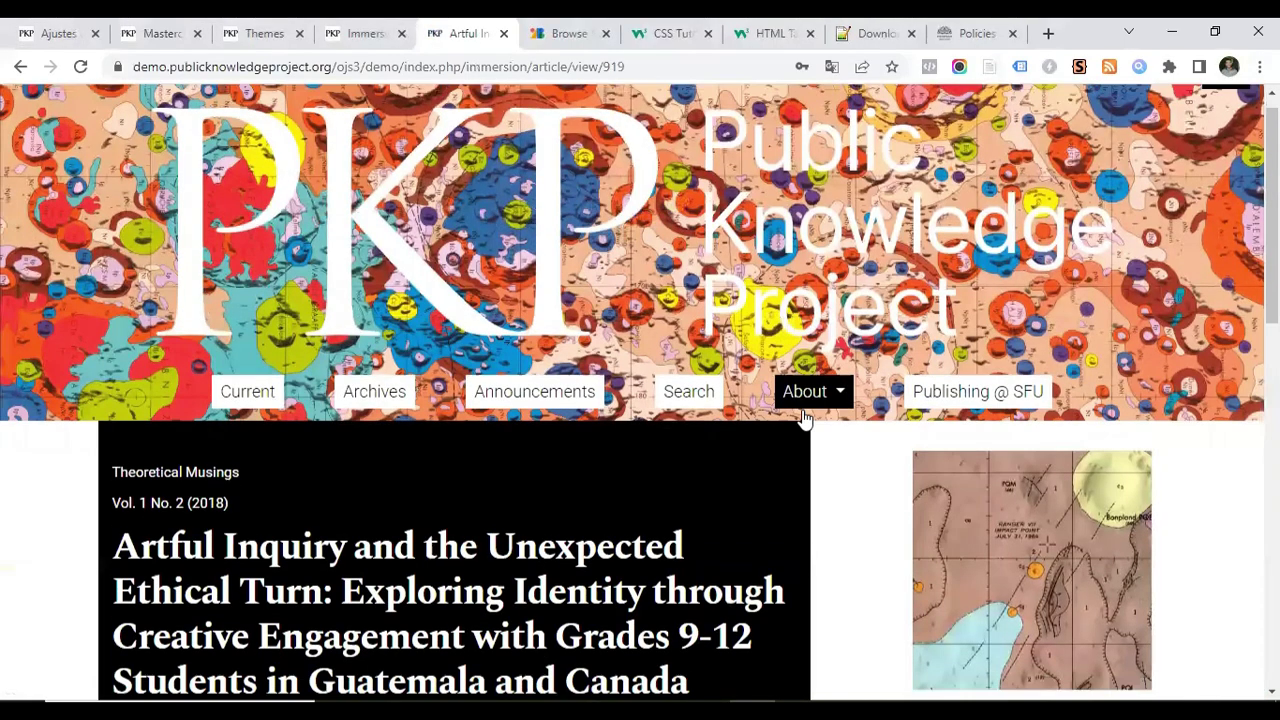
pyautogui.scroll(-5, 805, 420)
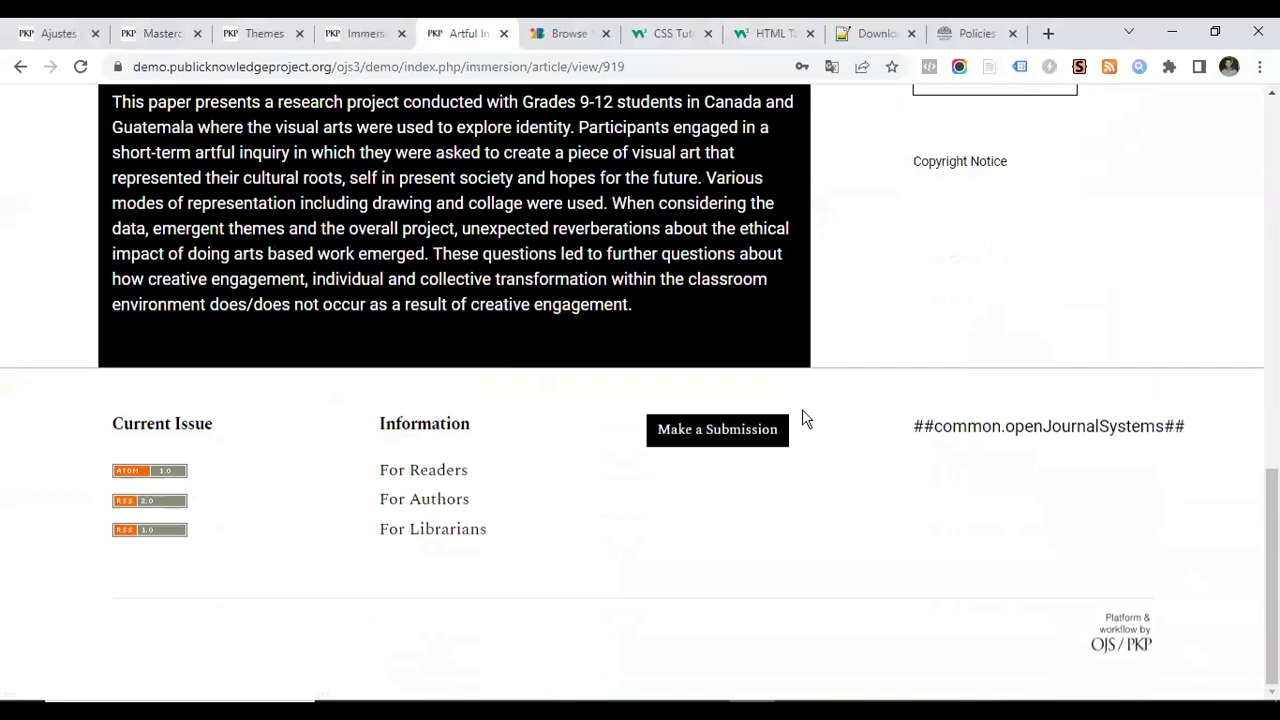
pyautogui.scroll(9, 805, 420)
pyautogui.scroll(1, 802, 418)
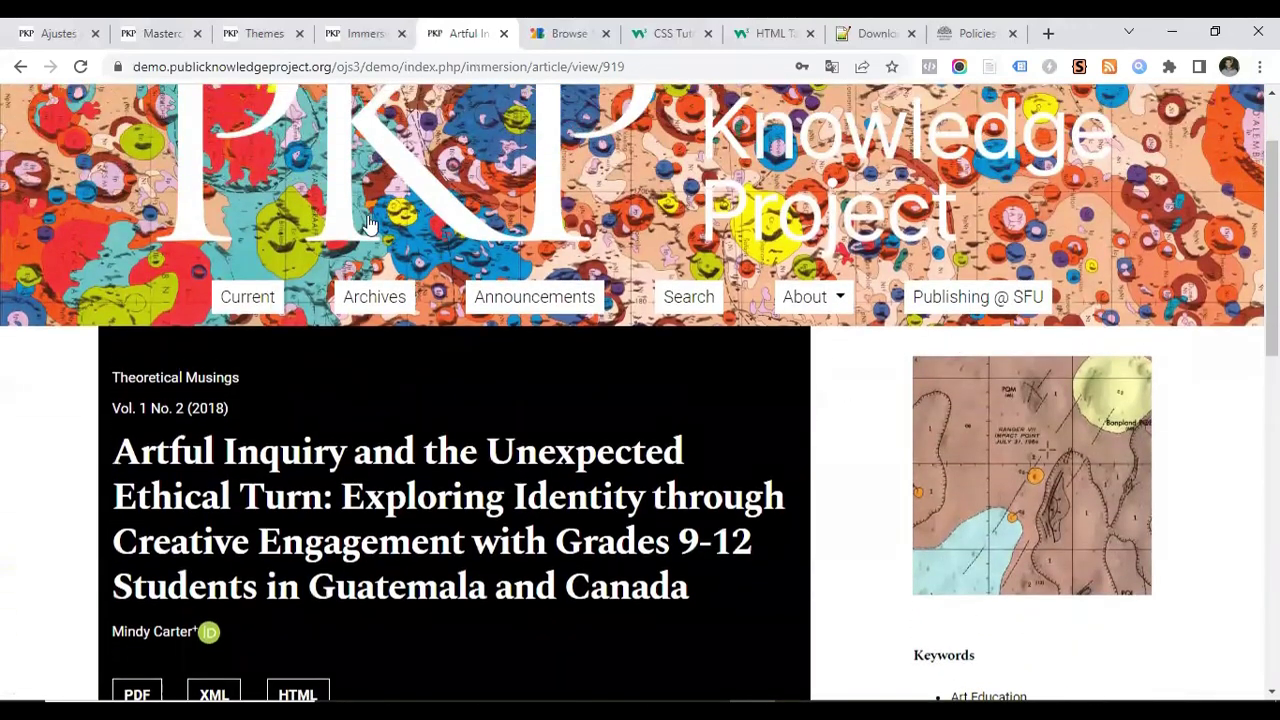
# Examine the article page's layout in detail: header, title block, download formats, cover image, keywords, citation section and abstract
pyautogui.scroll(-5, 437, 370)
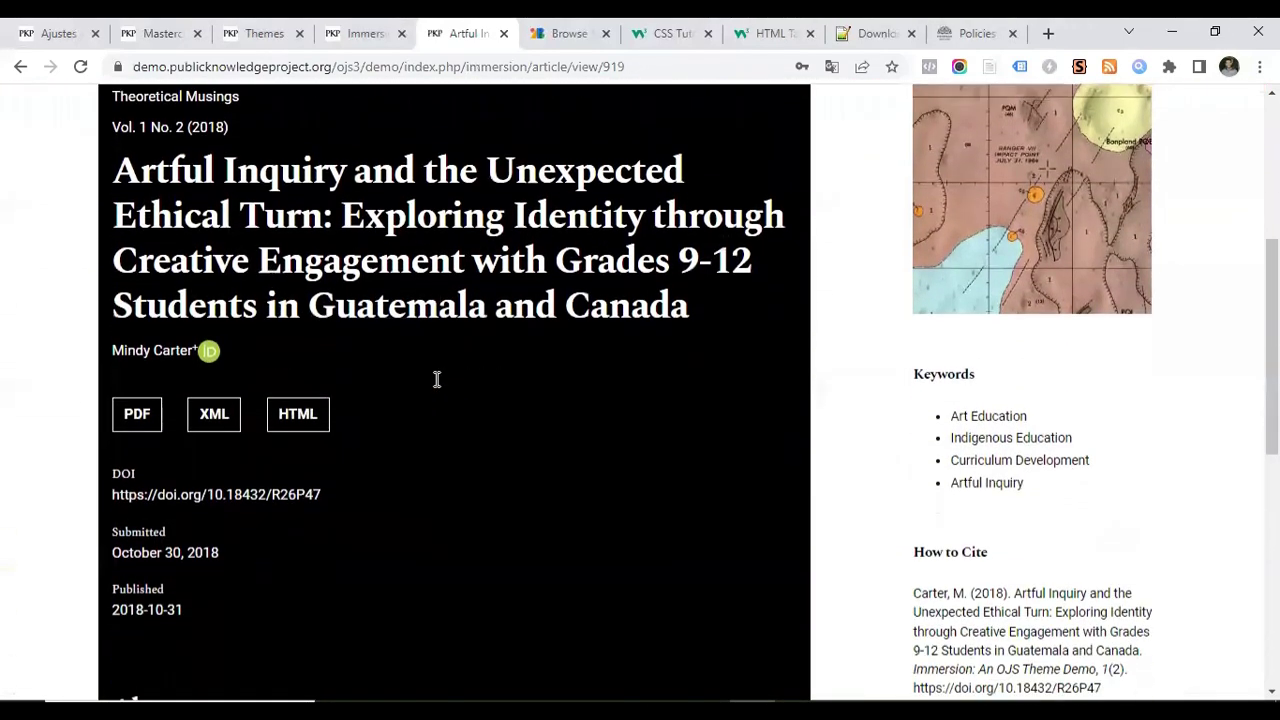
pyautogui.scroll(-3, 1040, 360)
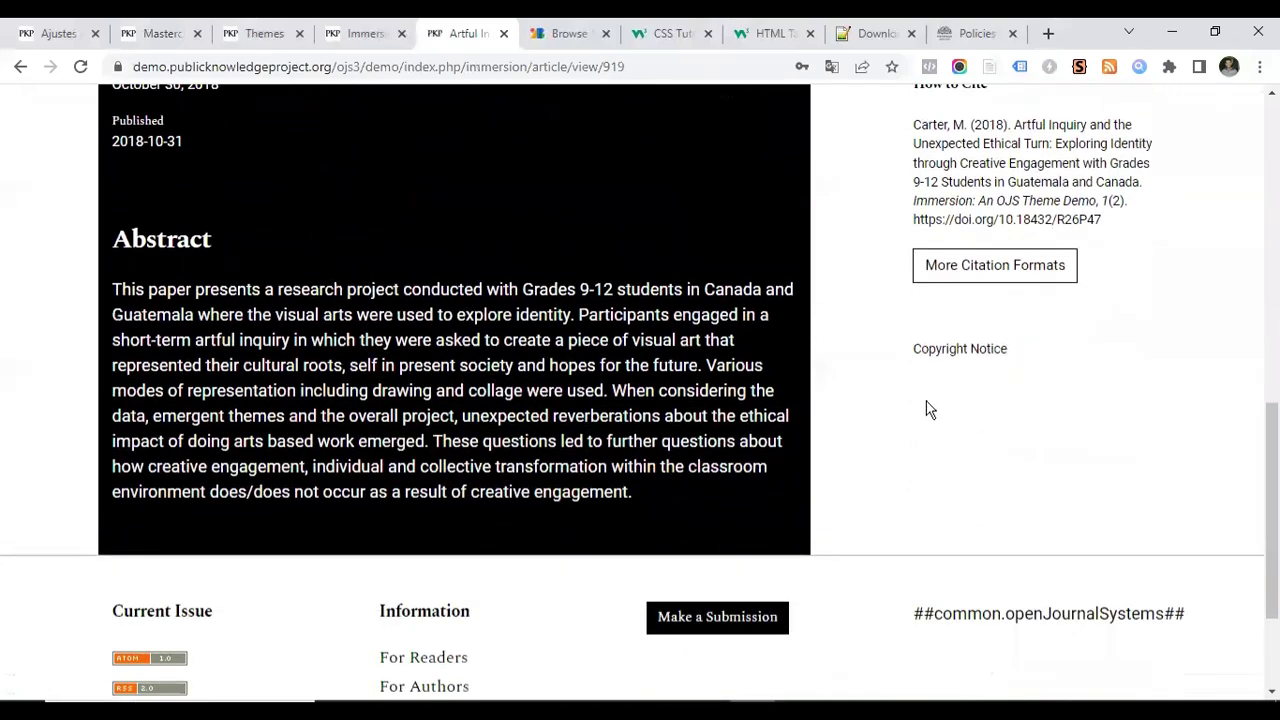
pyautogui.scroll(8, 838, 411)
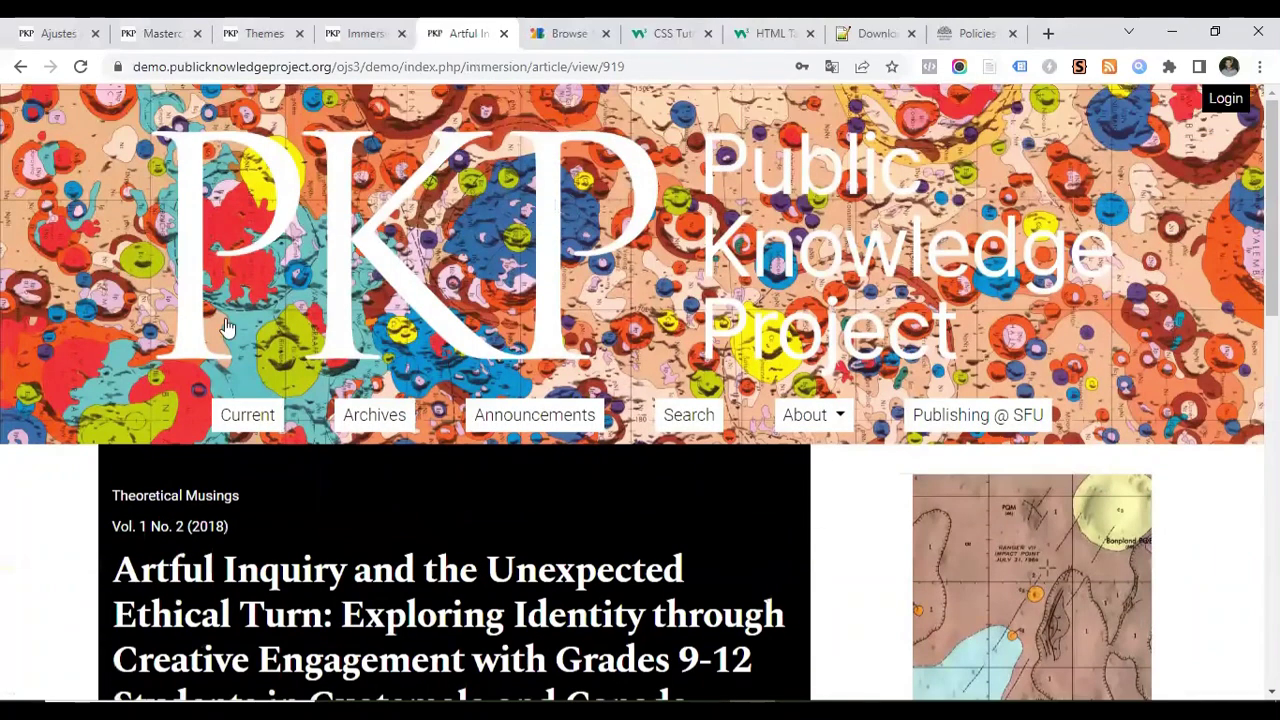
pyautogui.scroll(-2, 950, 150)
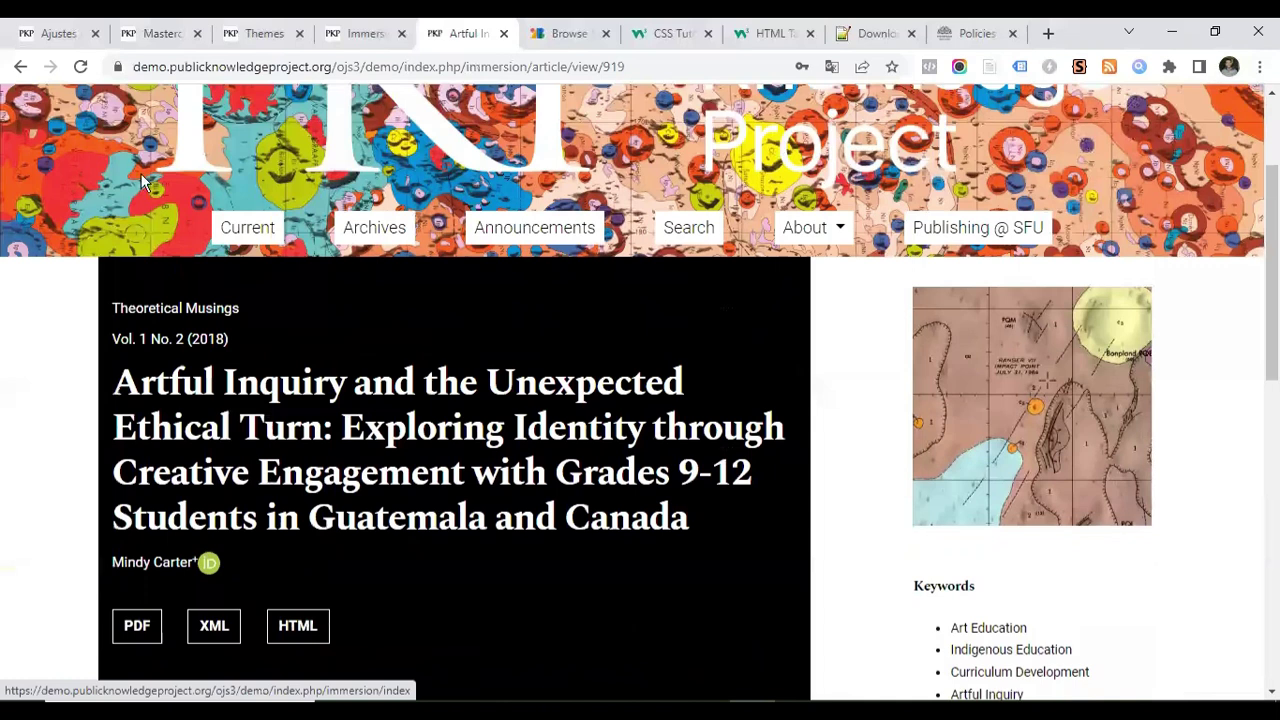
pyautogui.scroll(-2, 152, 358)
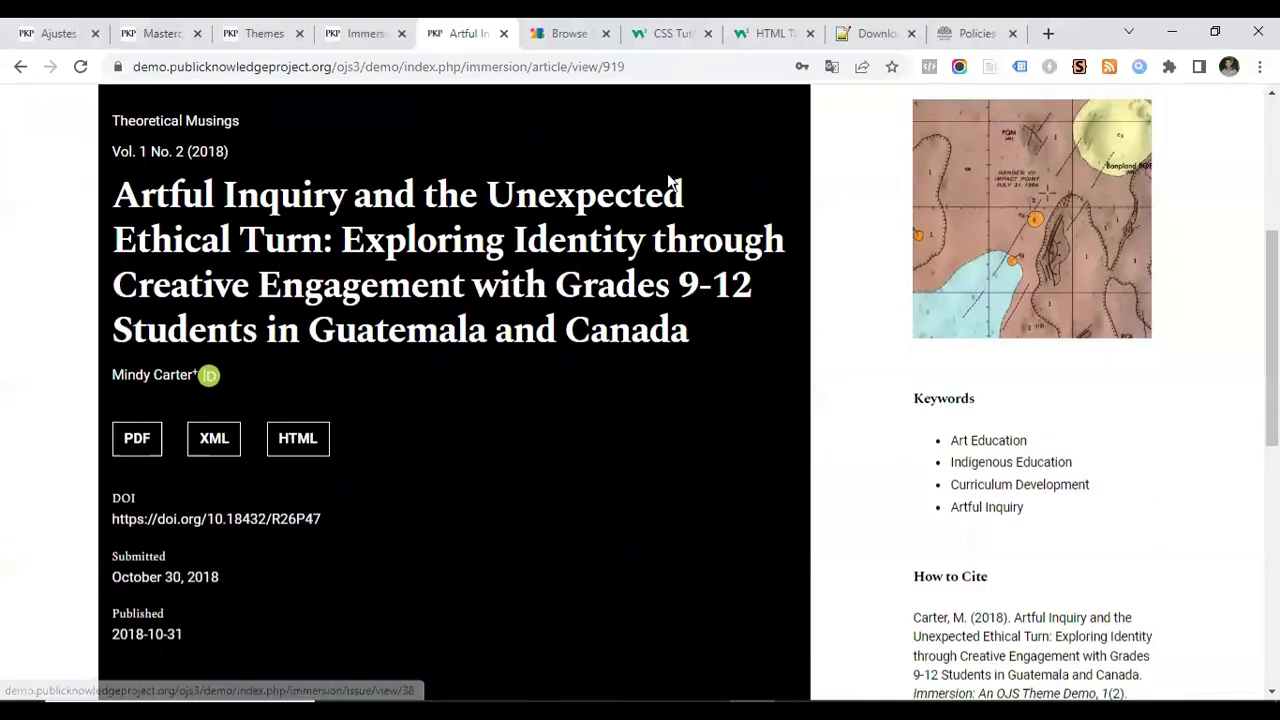
pyautogui.scroll(-6, 303, 297)
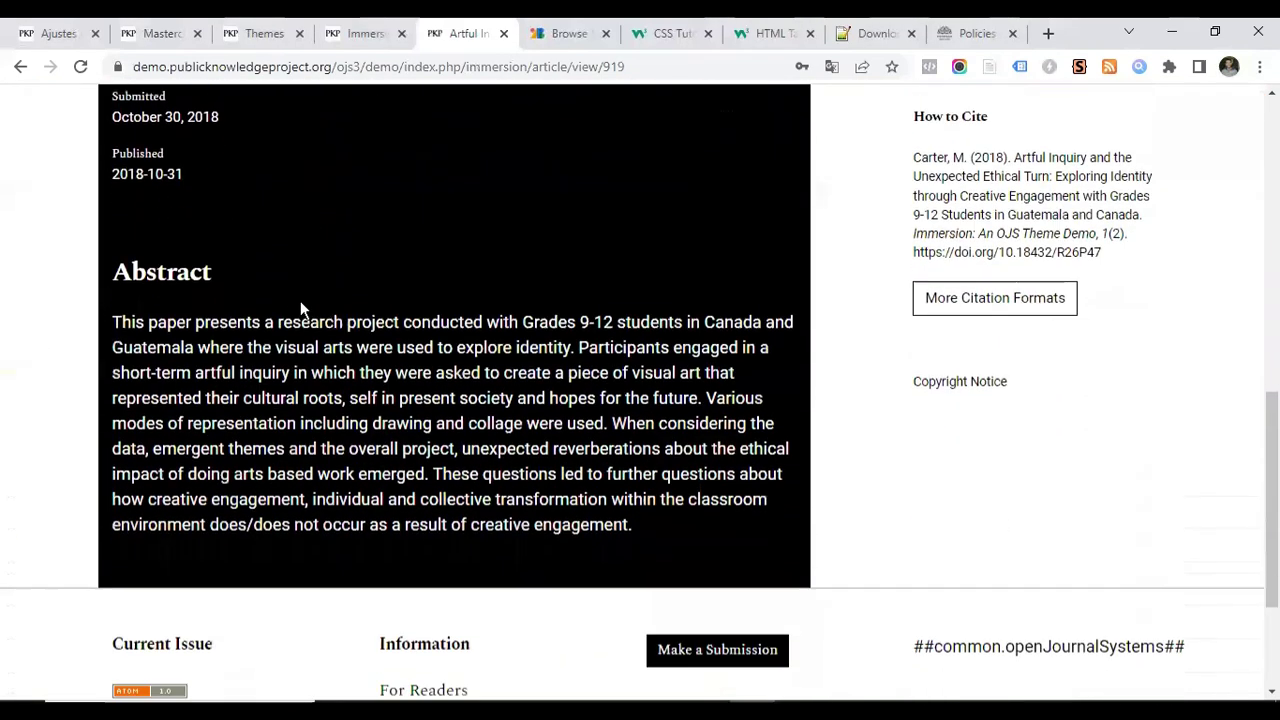
pyautogui.scroll(6, 1036, 186)
pyautogui.scroll(4, 926, 300)
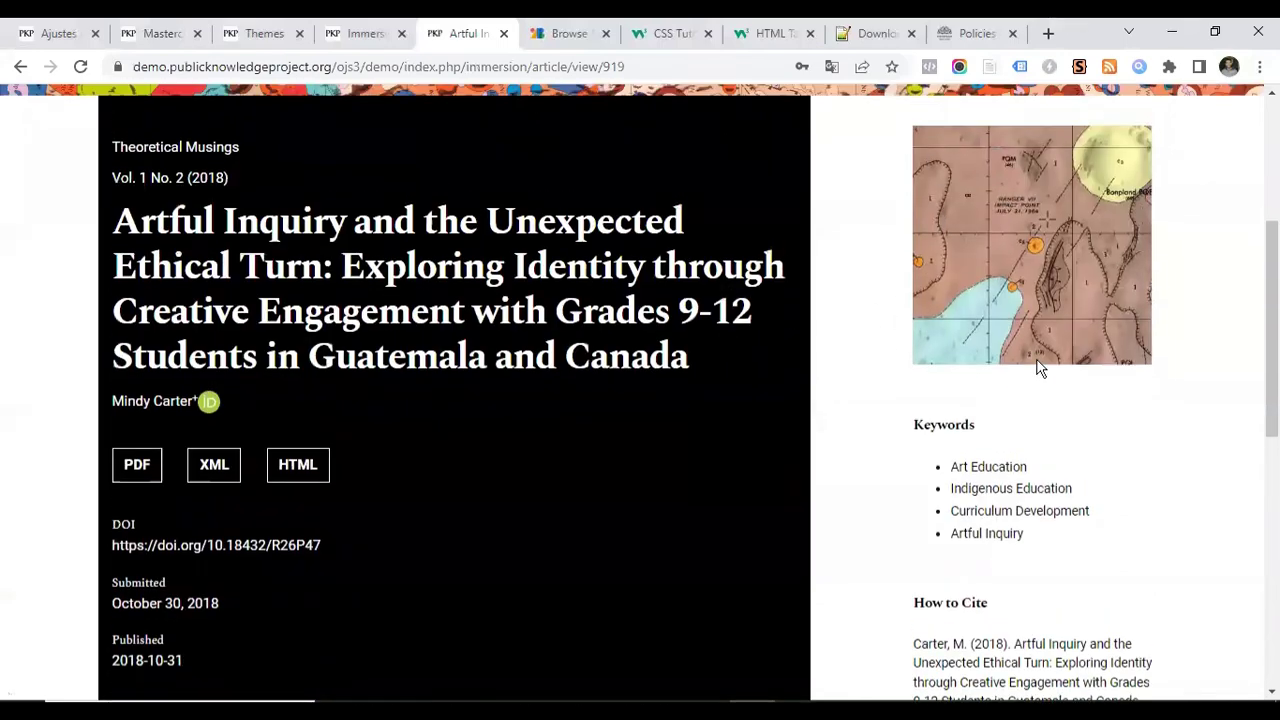
pyautogui.moveTo(1271, 210); pyautogui.dragTo(1271, 576)
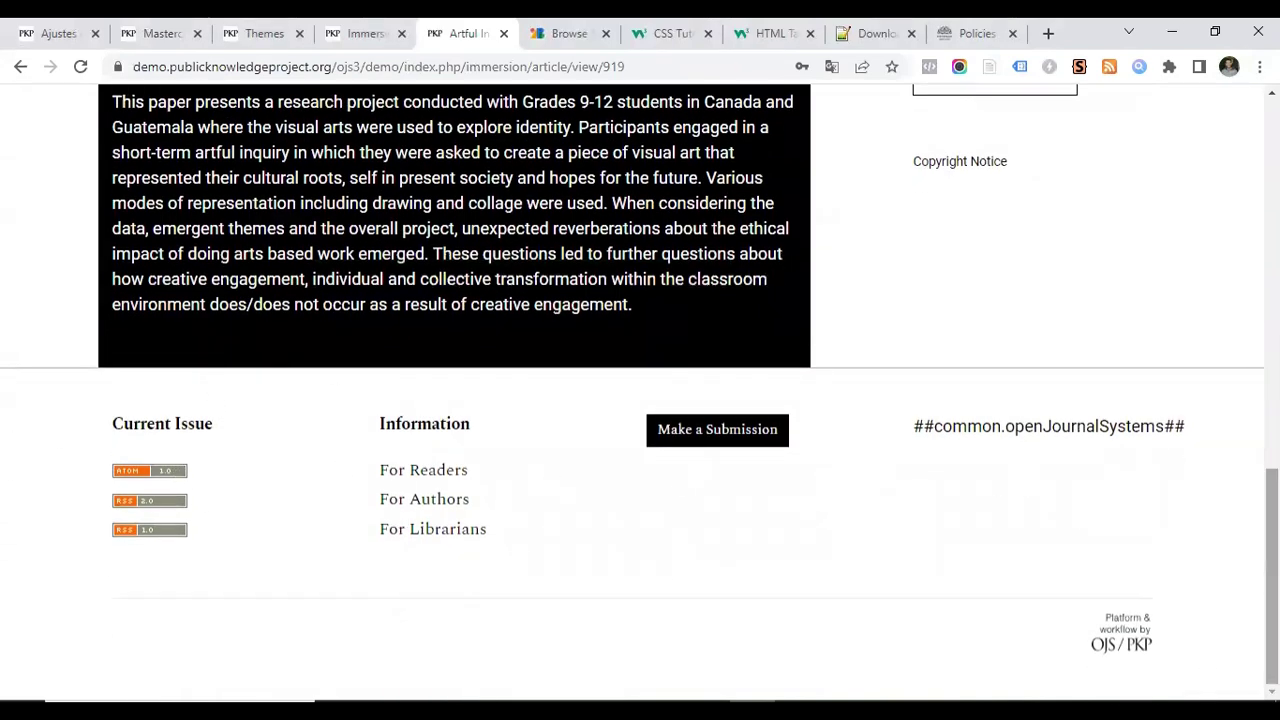
pyautogui.scroll(10, 640, 400)
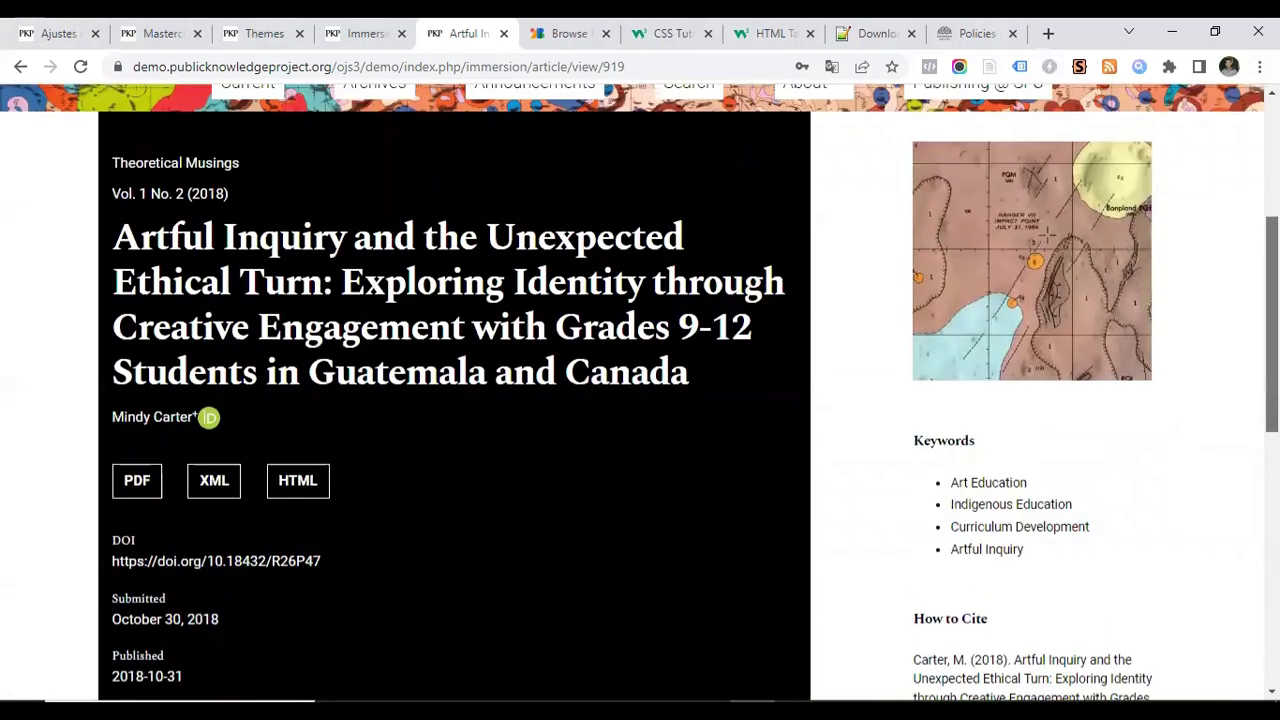
pyautogui.scroll(2, 640, 400)
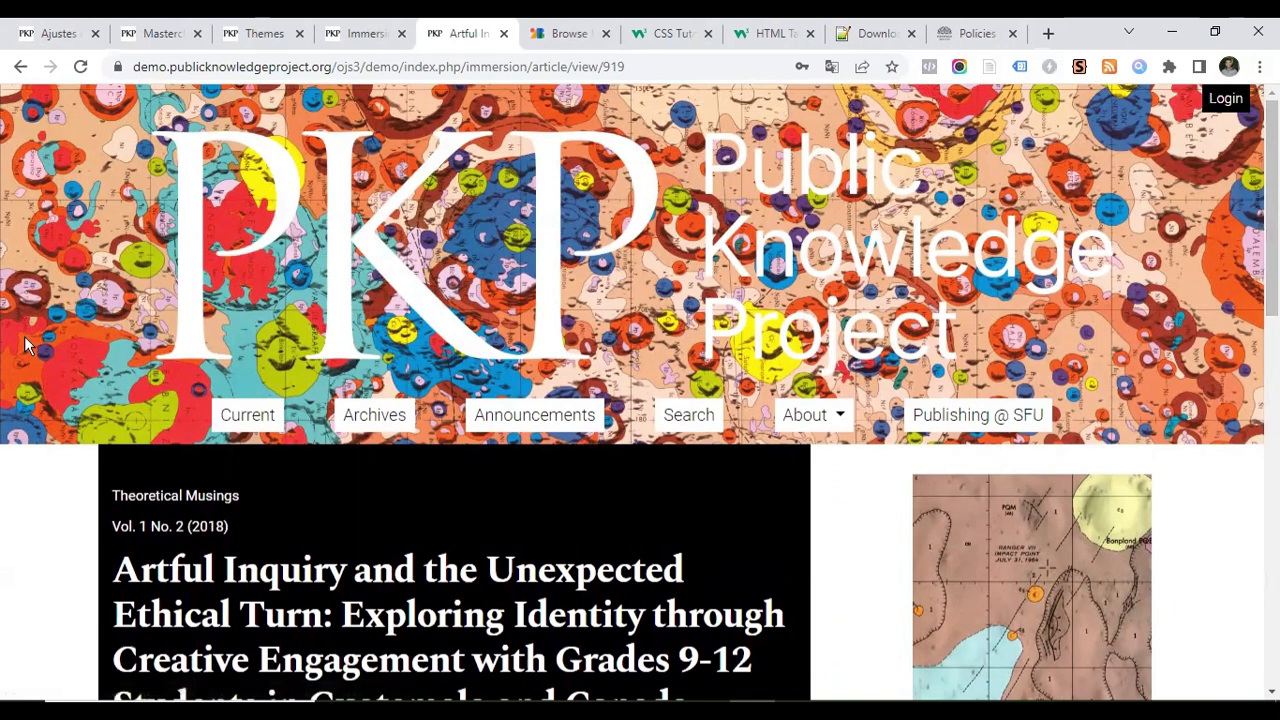
pyautogui.scroll(-1, 436, 292)
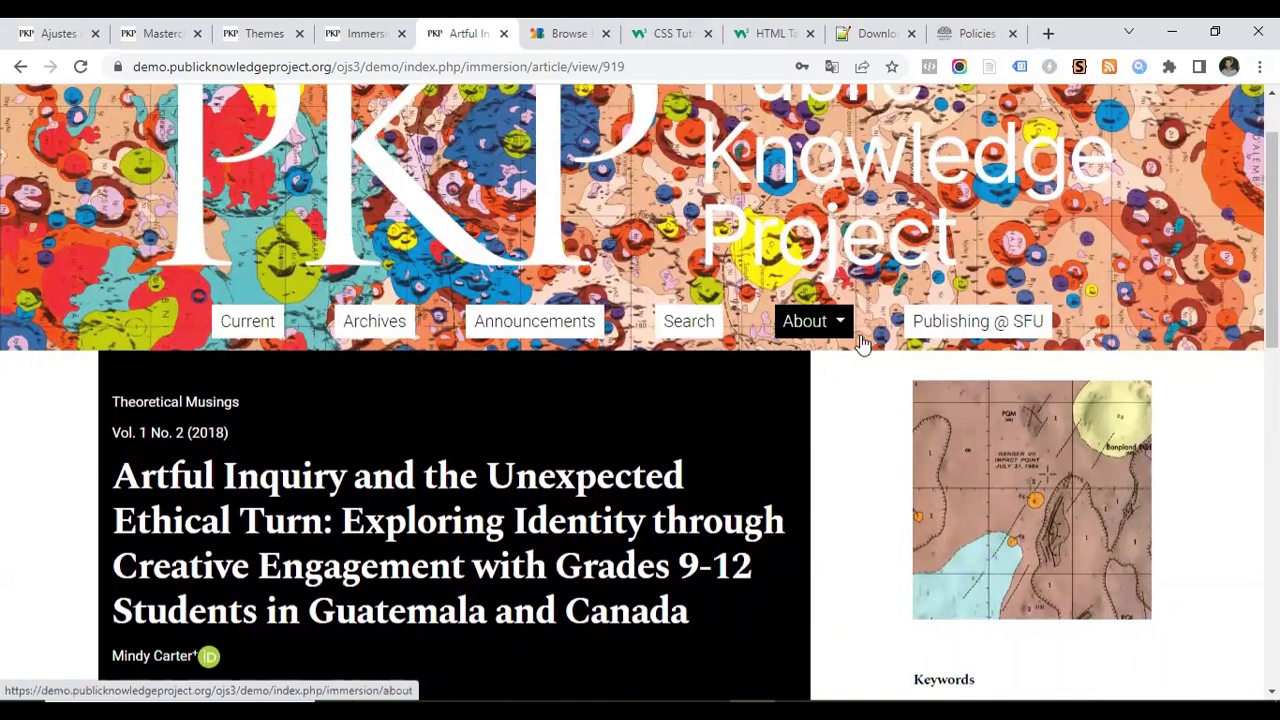
# Review the Immersion article page again, from the header and title block through the download formats, dates, abstract and citation section
pyautogui.scroll(-1, 928, 338)
pyautogui.scroll(-2, 929, 333)
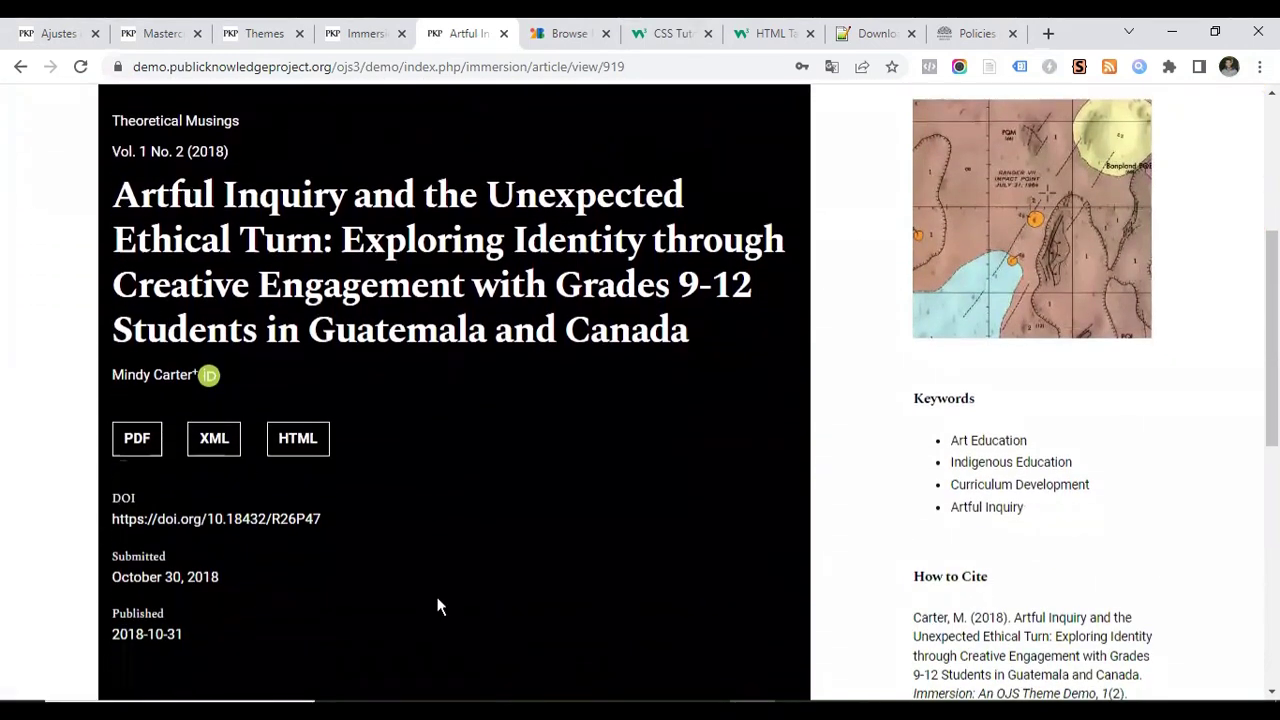
pyautogui.scroll(-4, 313, 237)
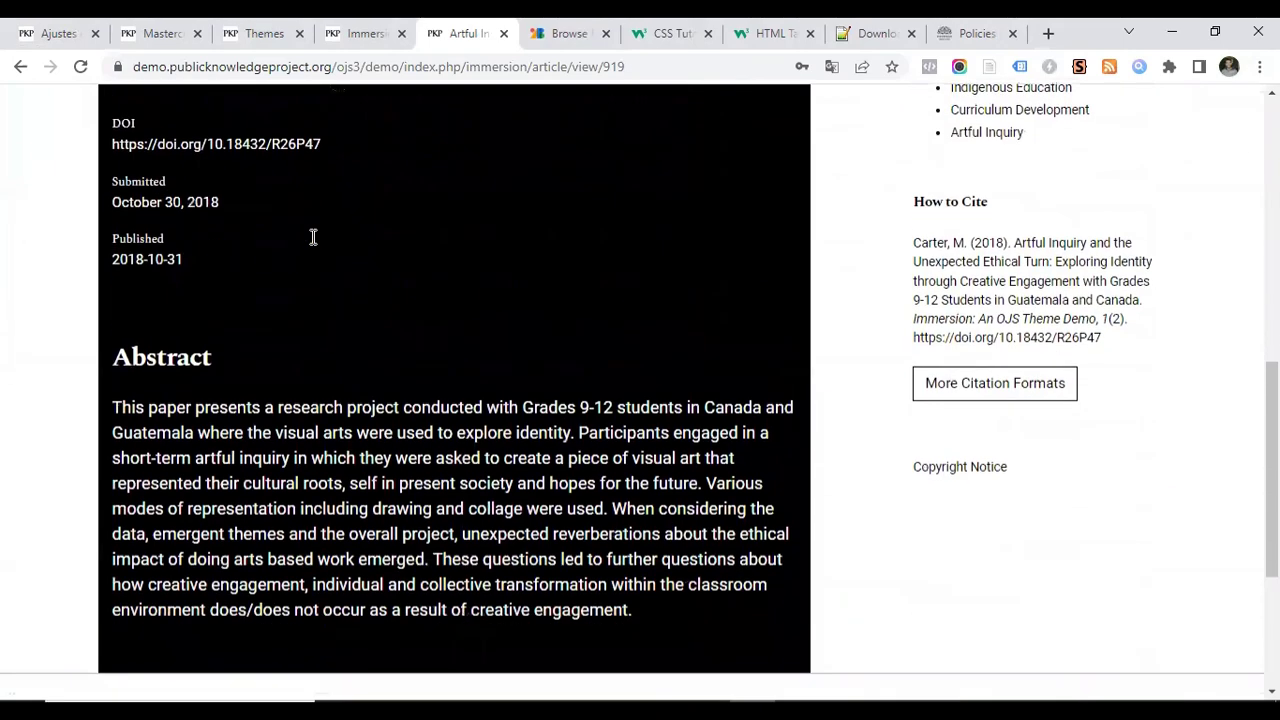
pyautogui.scroll(6, 332, 240)
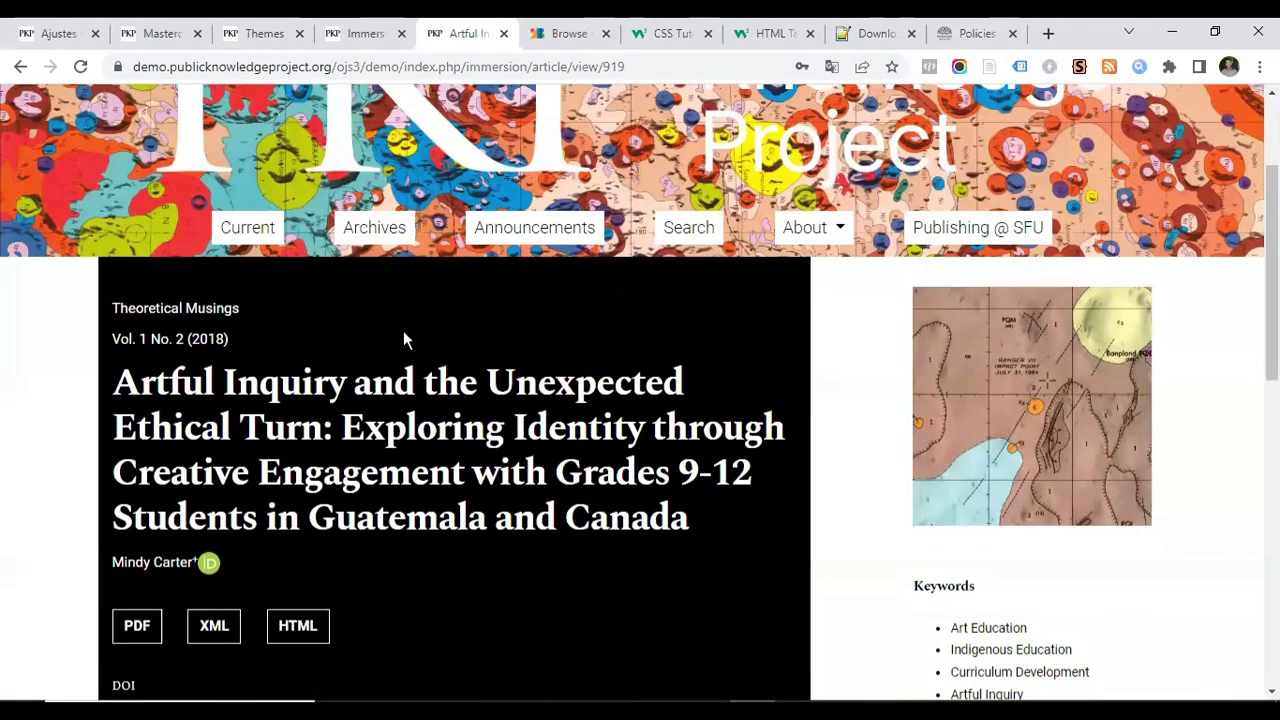
pyautogui.scroll(-1, 403, 335)
pyautogui.scroll(-4, 401, 336)
pyautogui.scroll(-4, 401, 336)
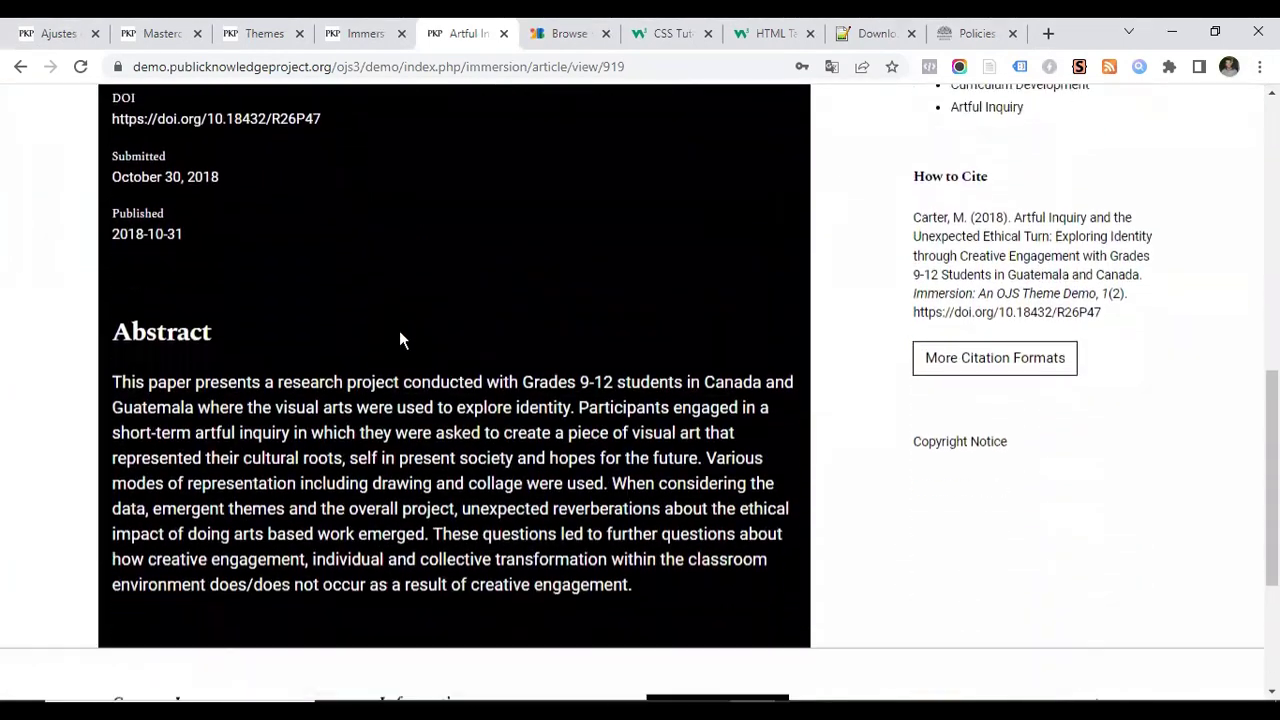
pyautogui.scroll(9, 400, 336)
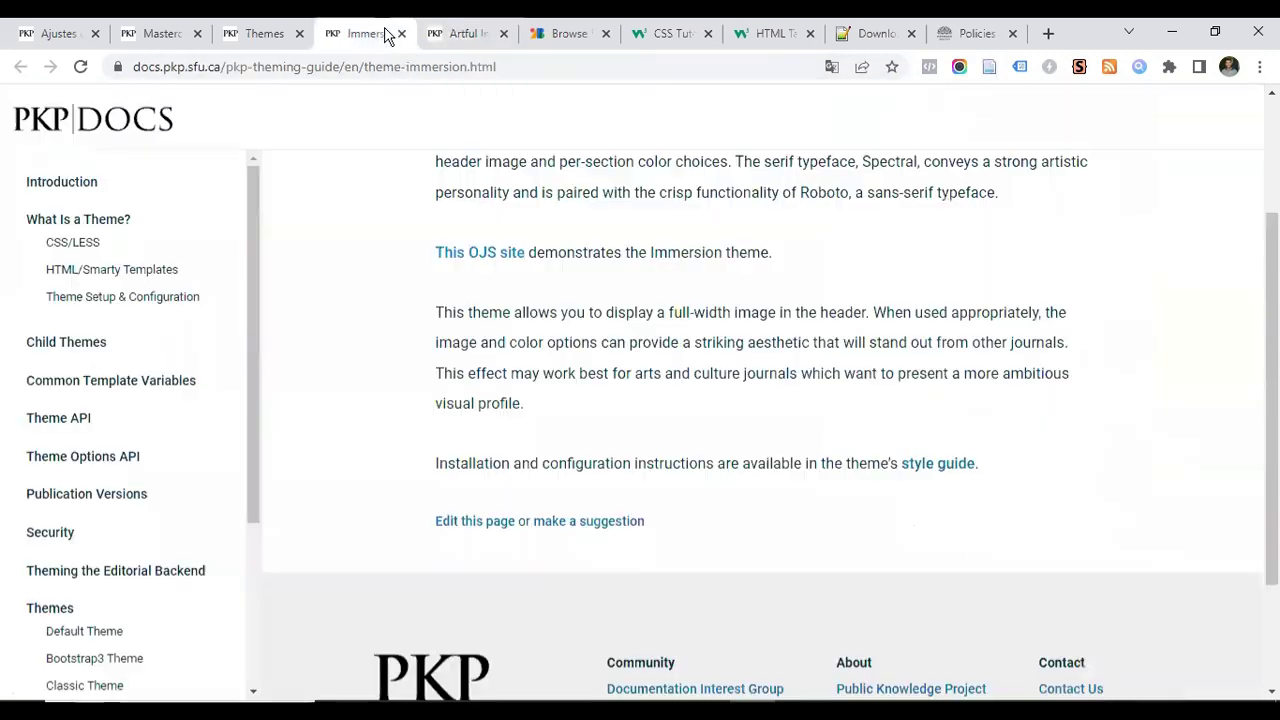
# Close the Immersion documentation and demo article pages, and return to PKP's list of themes
pyautogui.click(385, 32)
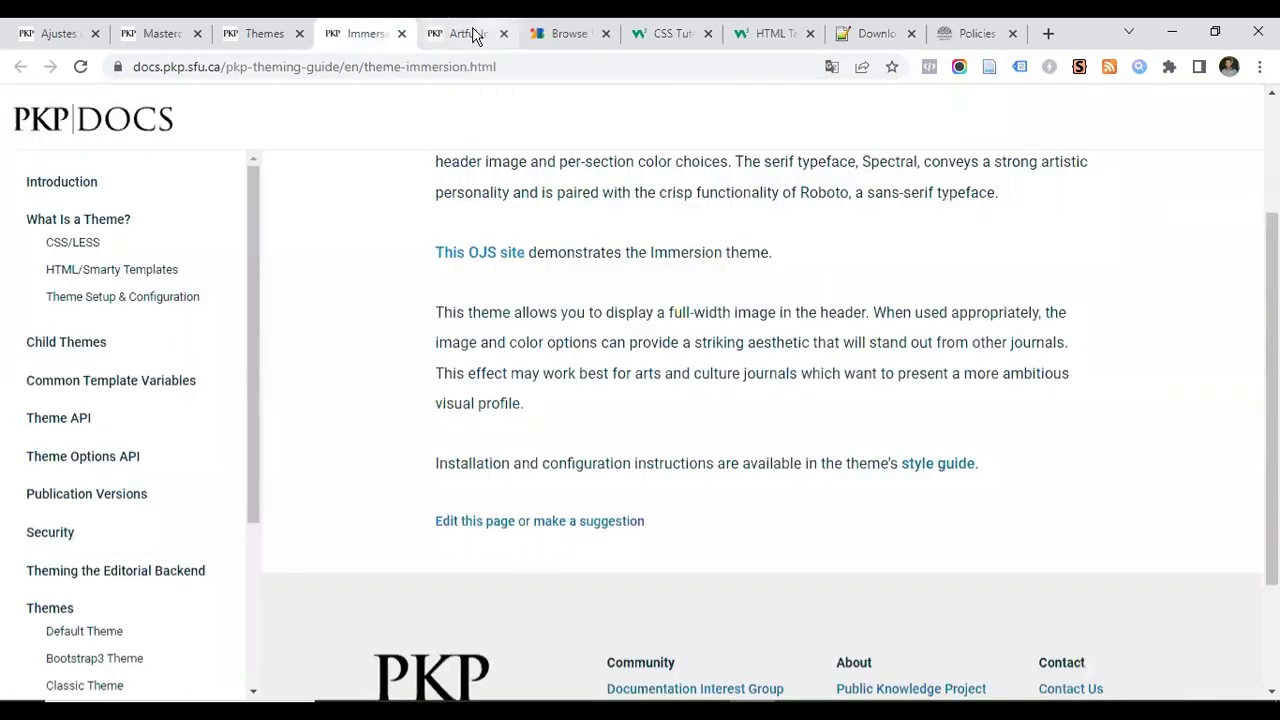
pyautogui.click(403, 35)
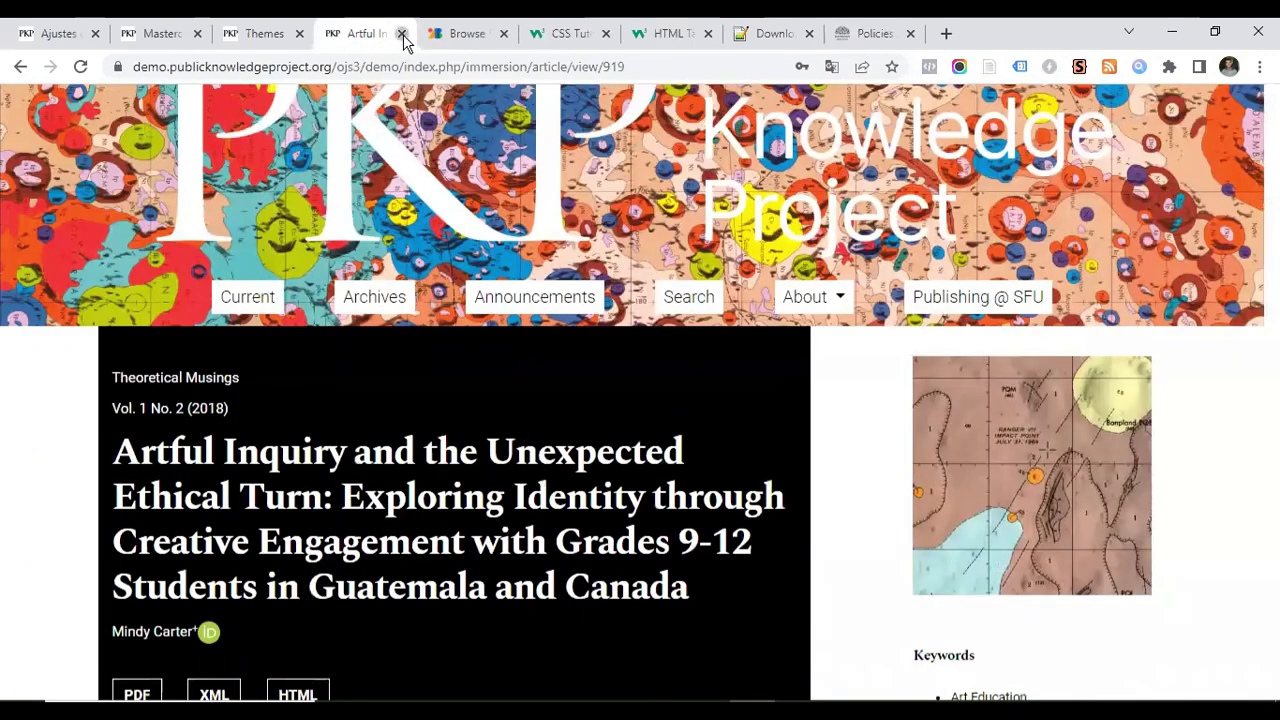
pyautogui.click(403, 35)
pyautogui.click(288, 35)
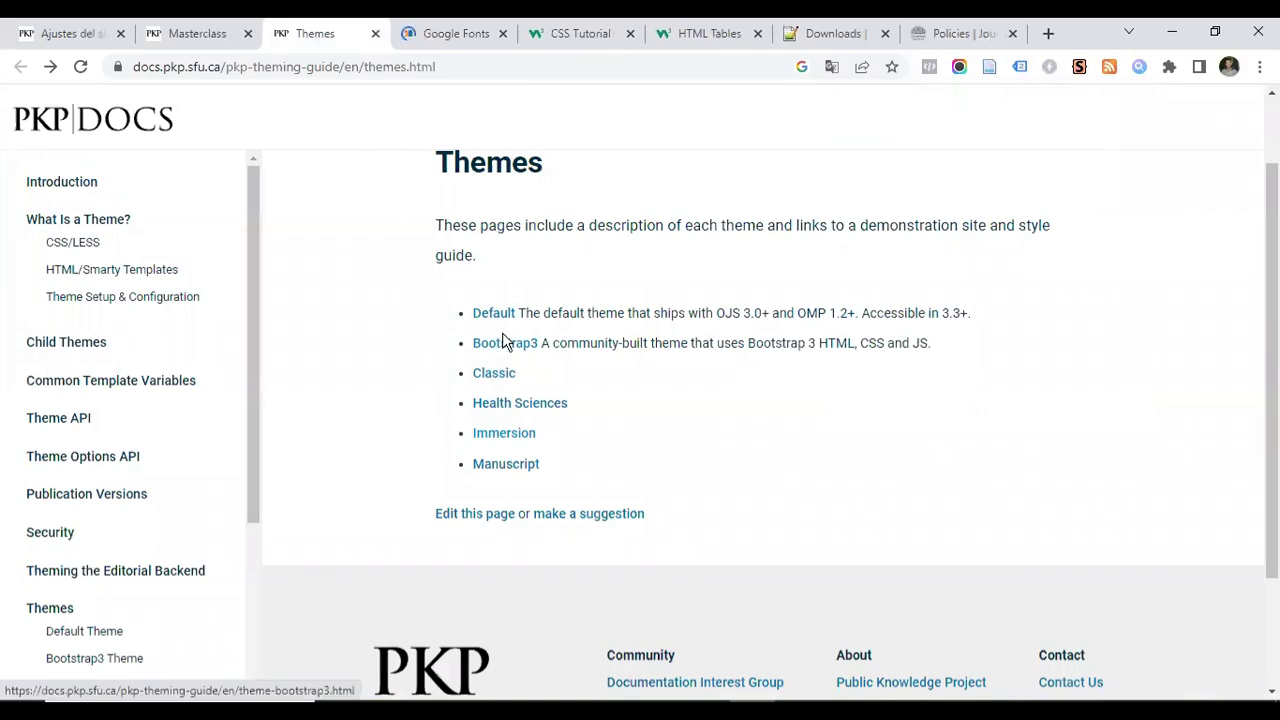
# Open the Manuscript theme's documentation in a new tab, and from it open the theme's OJS demo site in another tab
pyautogui.rightClick(500, 472)
pyautogui.click(545, 481)
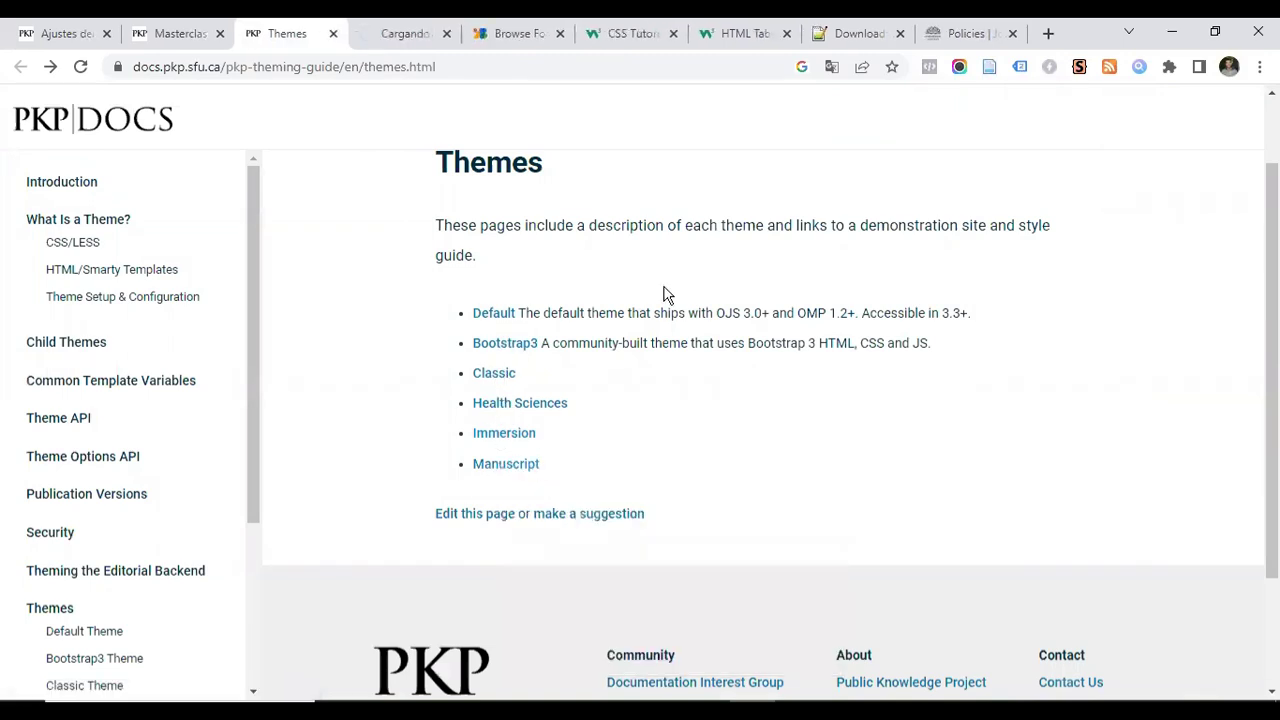
pyautogui.click(383, 35)
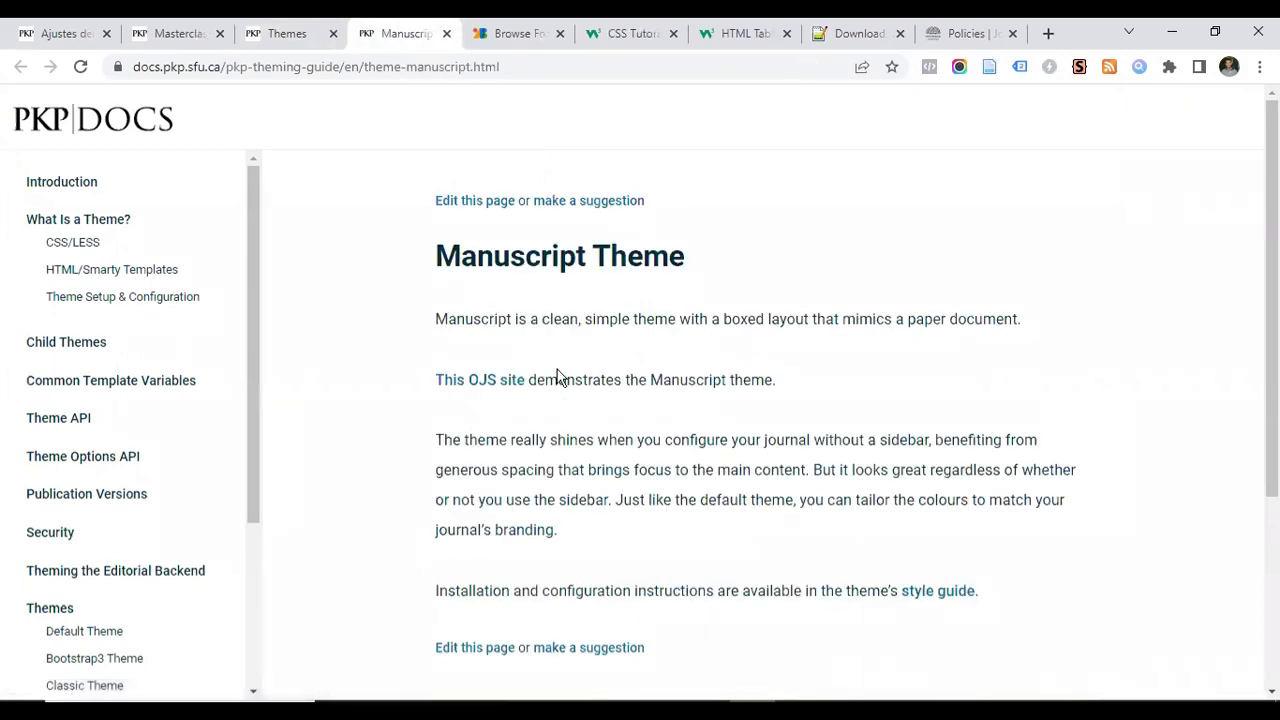
pyautogui.rightClick(471, 388)
pyautogui.click(500, 395)
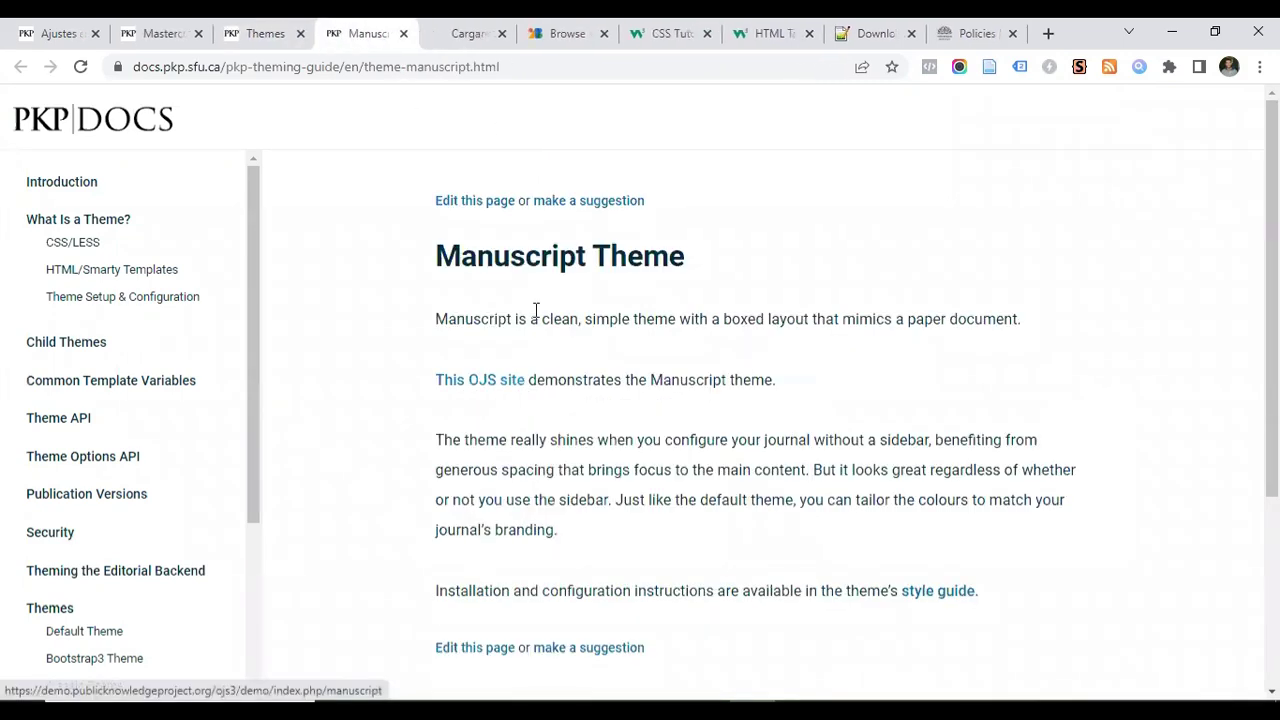
pyautogui.click(457, 34)
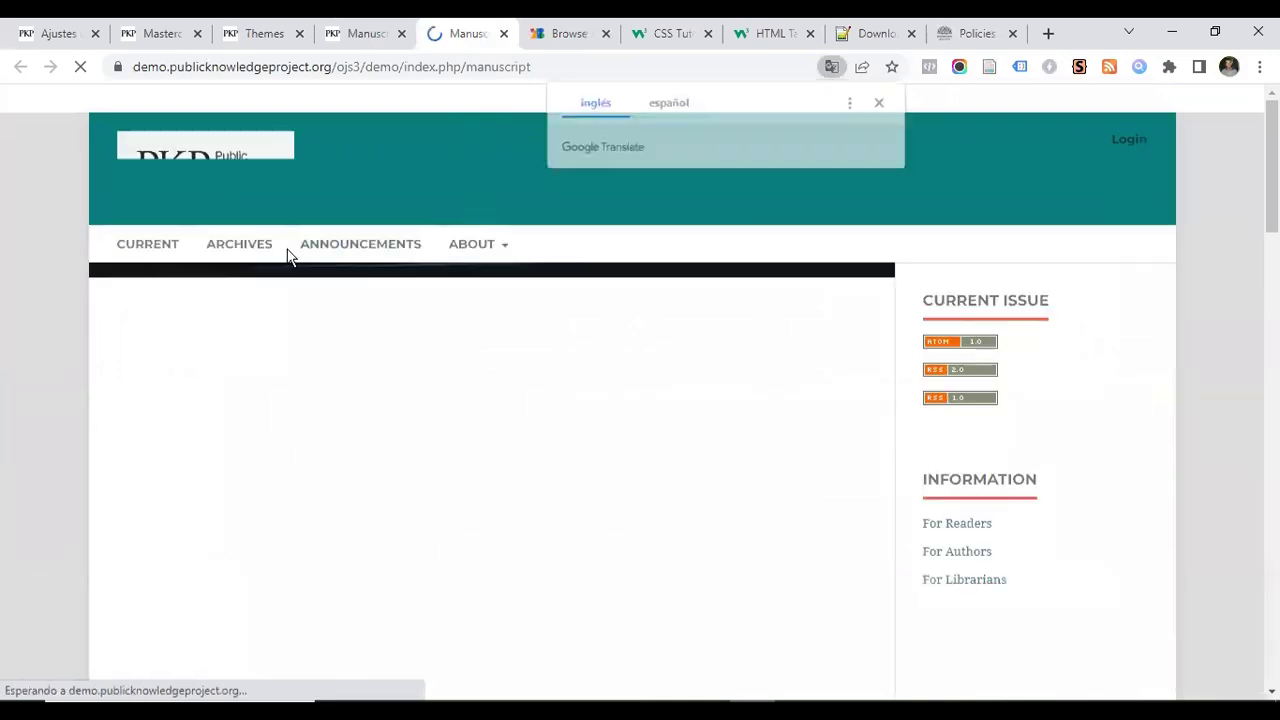
# Look over the Manuscript demo's home page, covering the header, cover image, sidebar, announcements and current issue
pyautogui.scroll(-1, 300, 252)
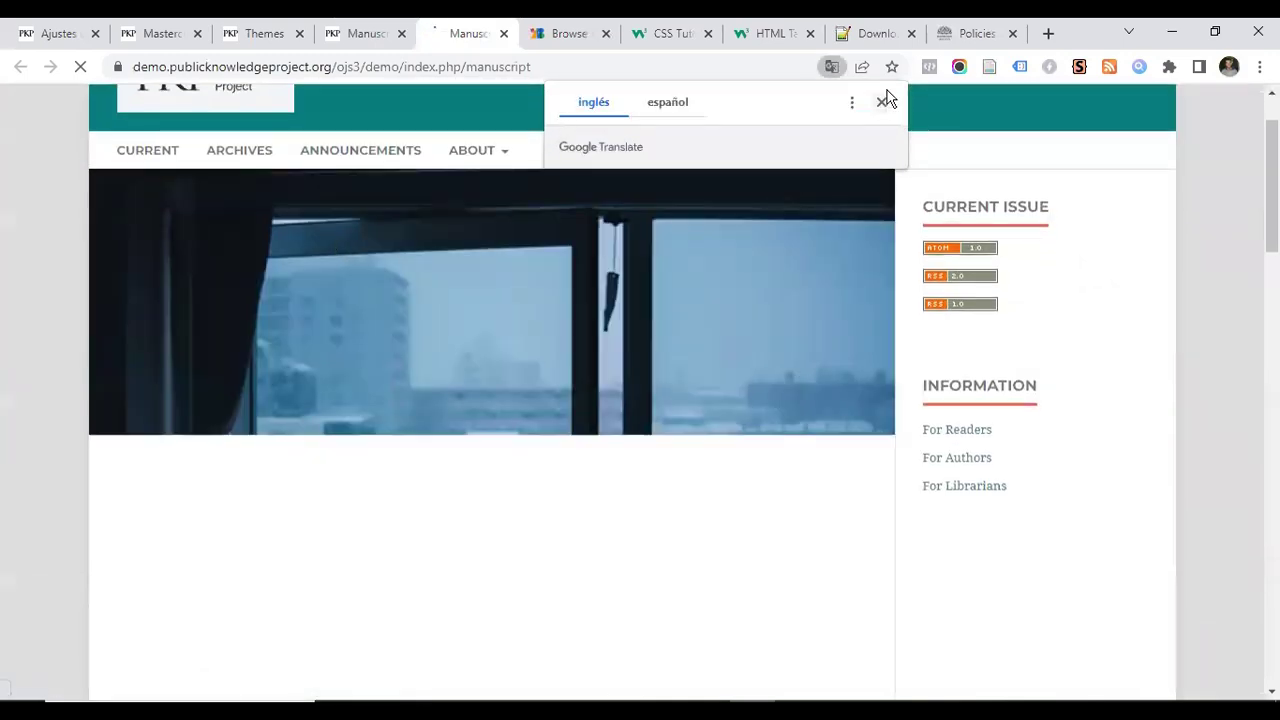
pyautogui.scroll(1, 521, 345)
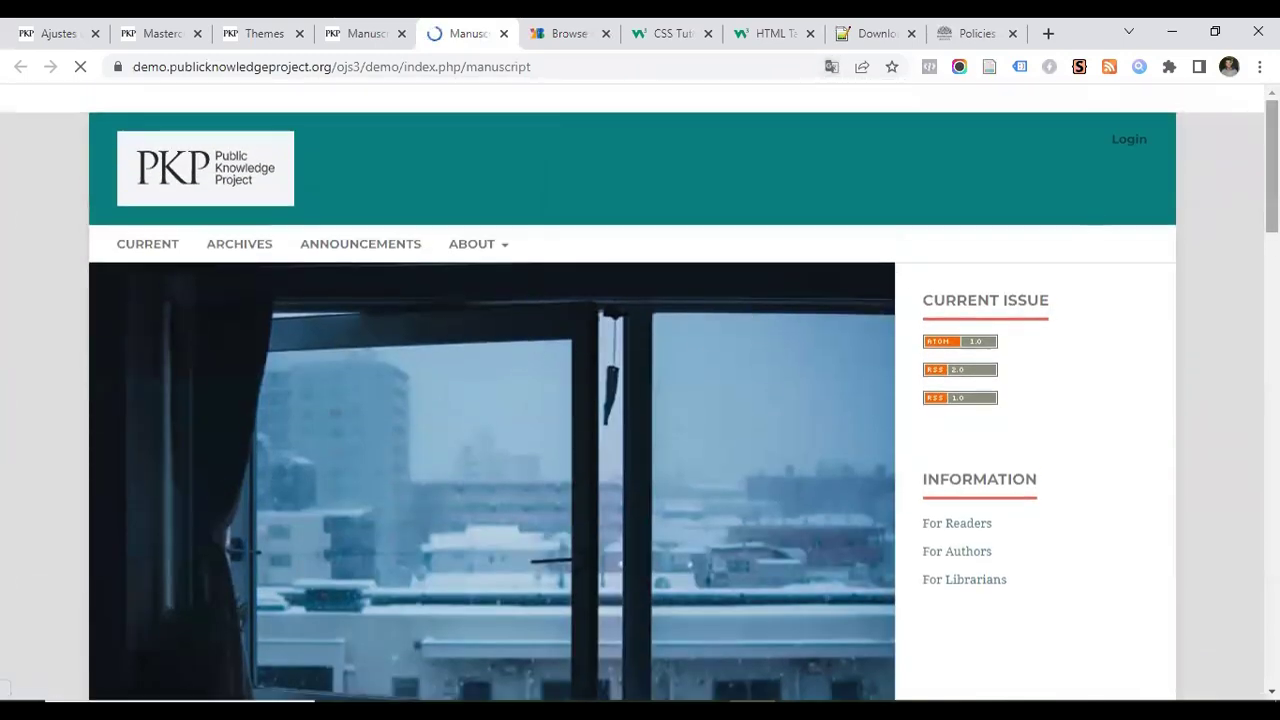
pyautogui.scroll(-10, 640, 400)
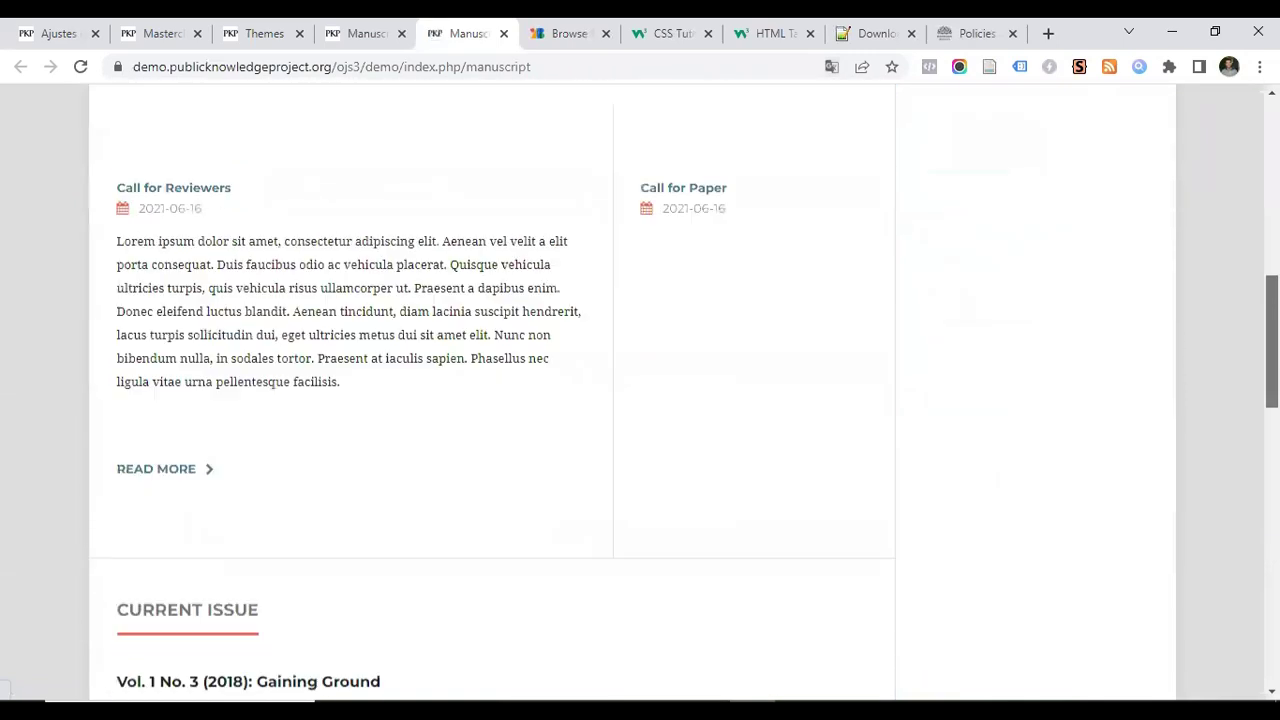
pyautogui.scroll(2, 640, 400)
pyautogui.scroll(3, 640, 400)
pyautogui.scroll(-4, 640, 400)
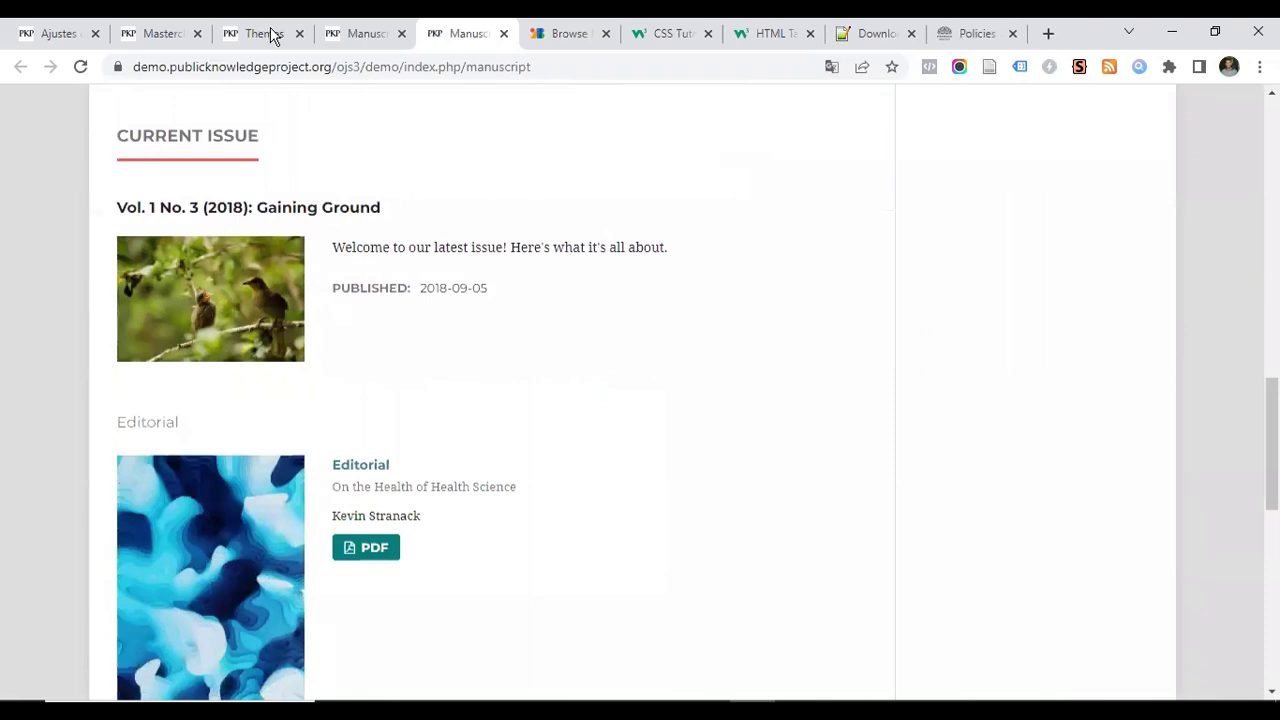
# Check the Masterclass journal's page, and examine the rest of the Manuscript demo's home page down to the footer
pyautogui.click(163, 34)
pyautogui.click(474, 34)
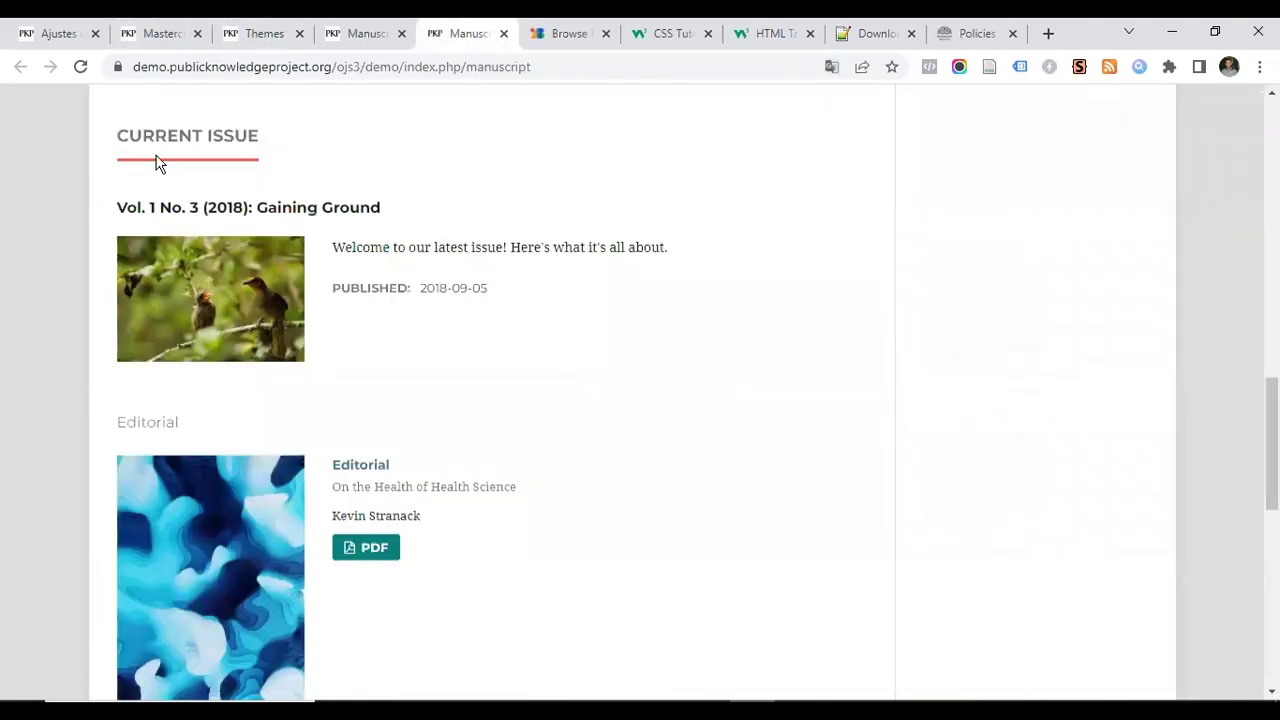
pyautogui.scroll(-7, 457, 200)
pyautogui.scroll(-1, 457, 200)
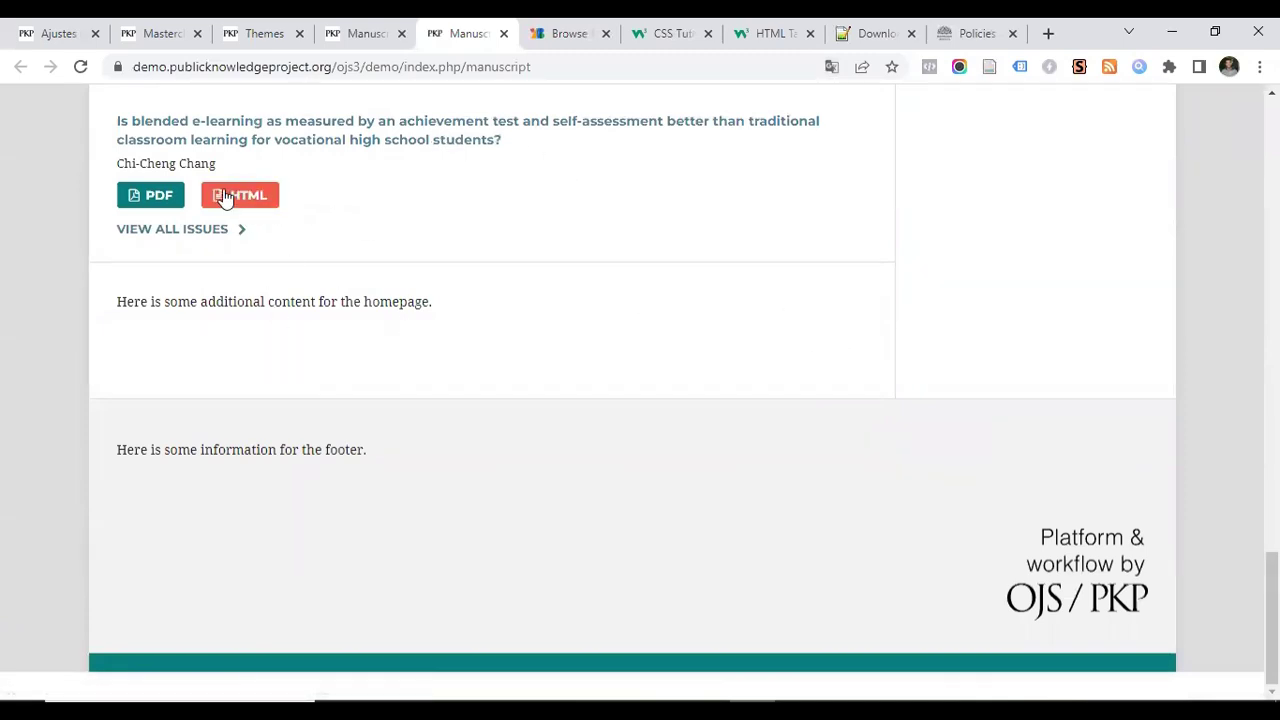
pyautogui.press('Home')
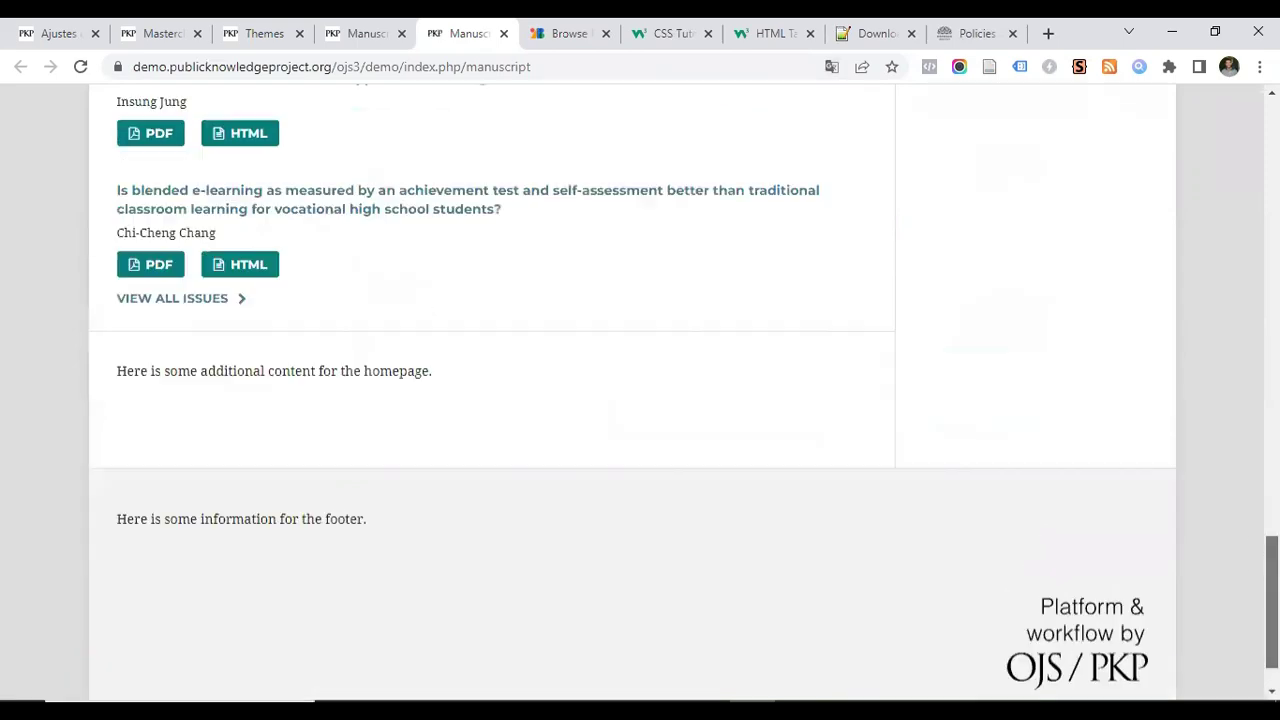
# Open the Call for Reviewers announcement on the Manuscript demo and look over its page
pyautogui.scroll(-7, 787, 329)
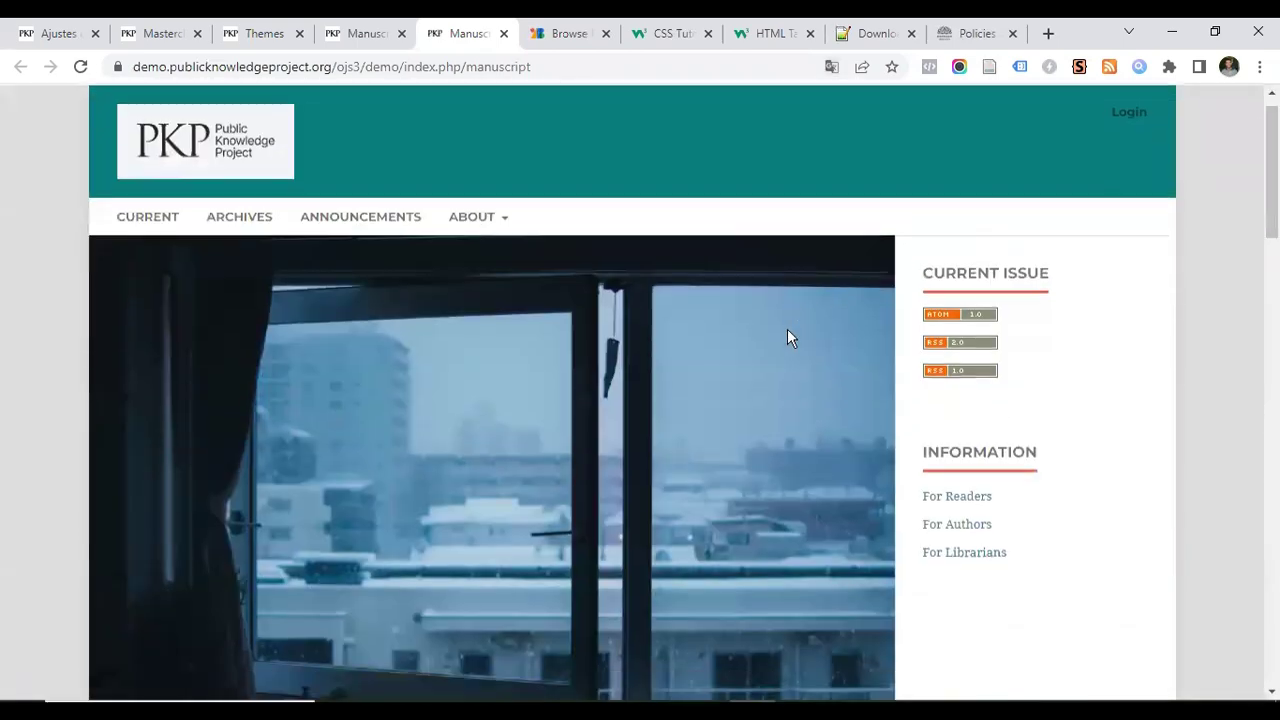
pyautogui.click(198, 259)
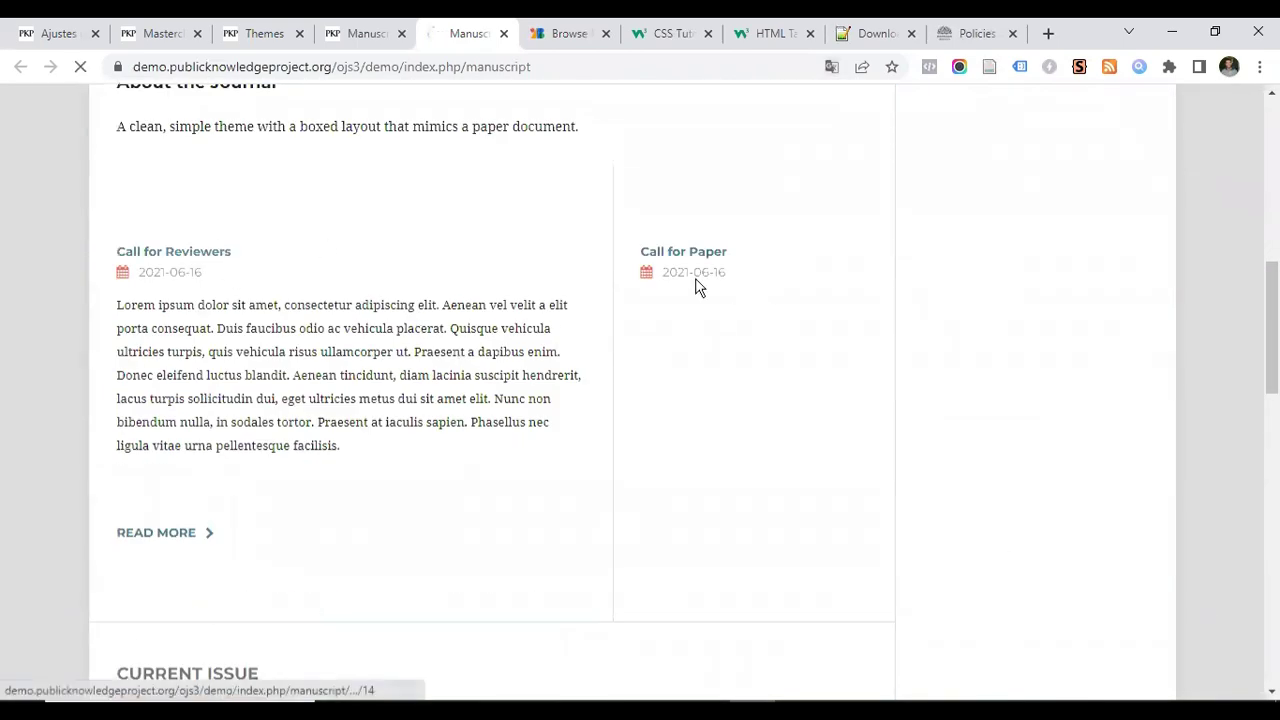
pyautogui.scroll(-3, 418, 298)
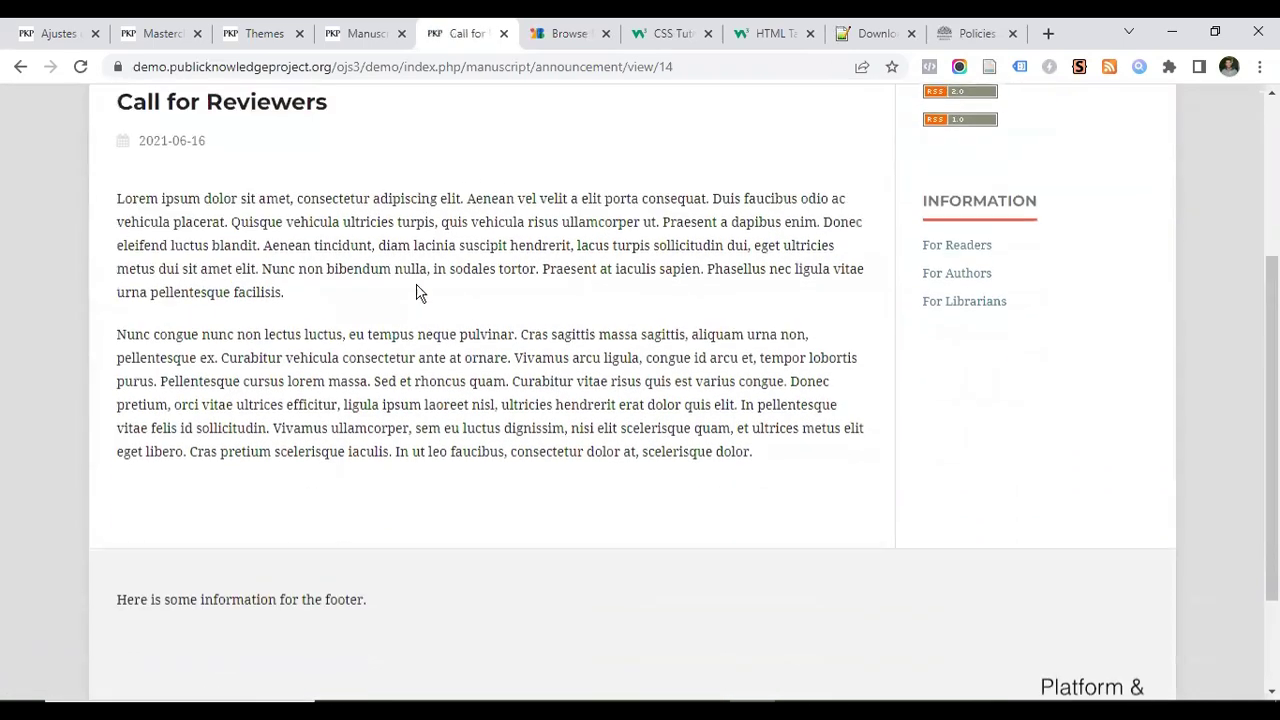
# Close the Manuscript demo and open the theme's style guide from its documentation page in a new tab
pyautogui.click(503, 33)
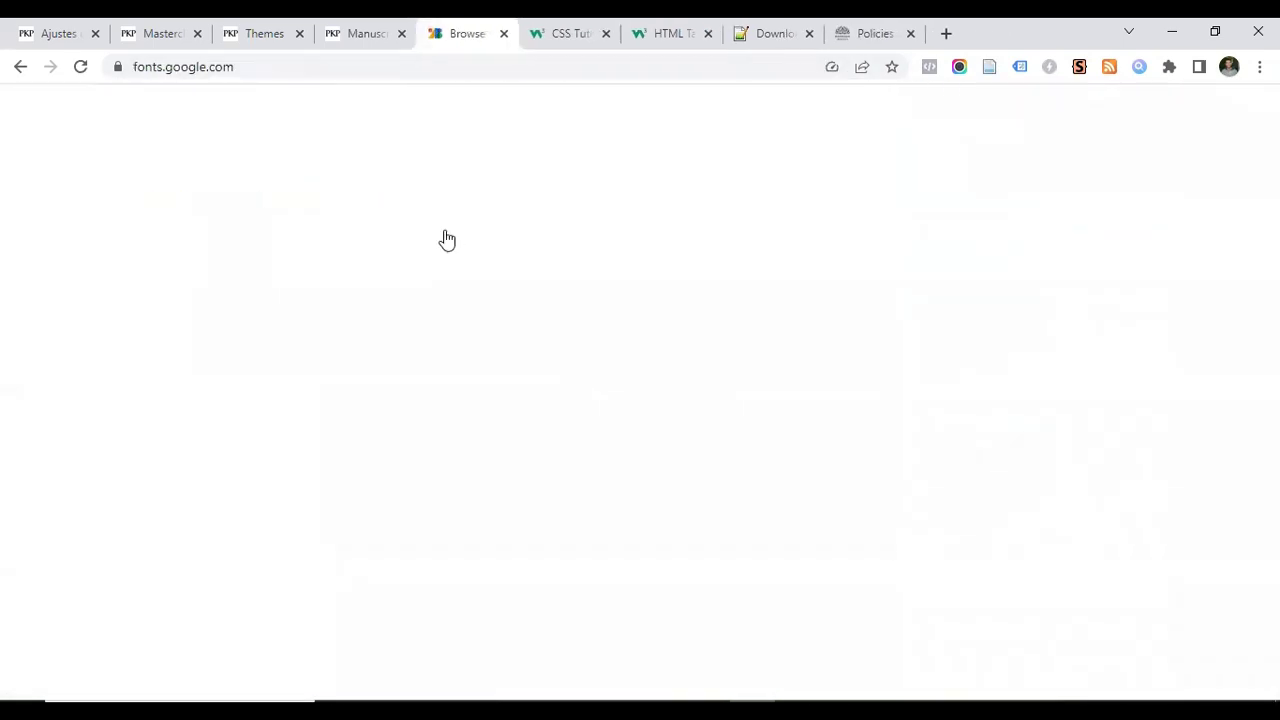
pyautogui.click(391, 34)
pyautogui.scroll(-2, 604, 405)
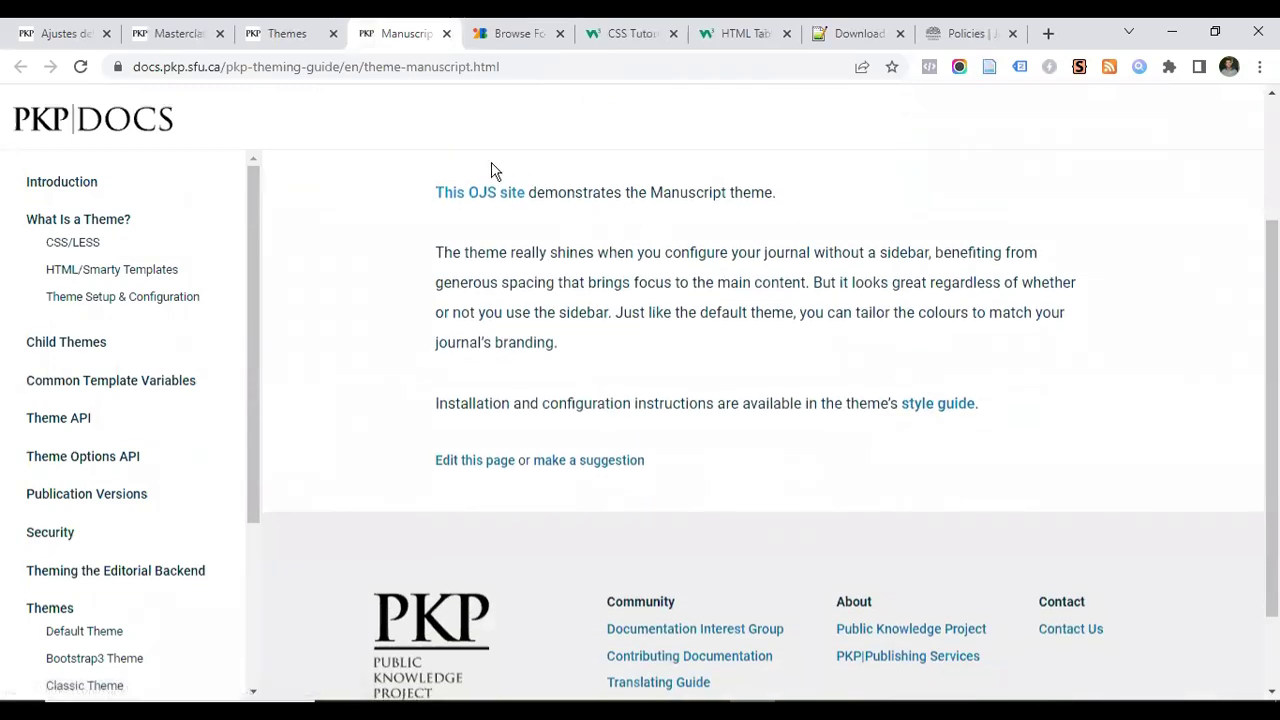
pyautogui.rightClick(932, 413)
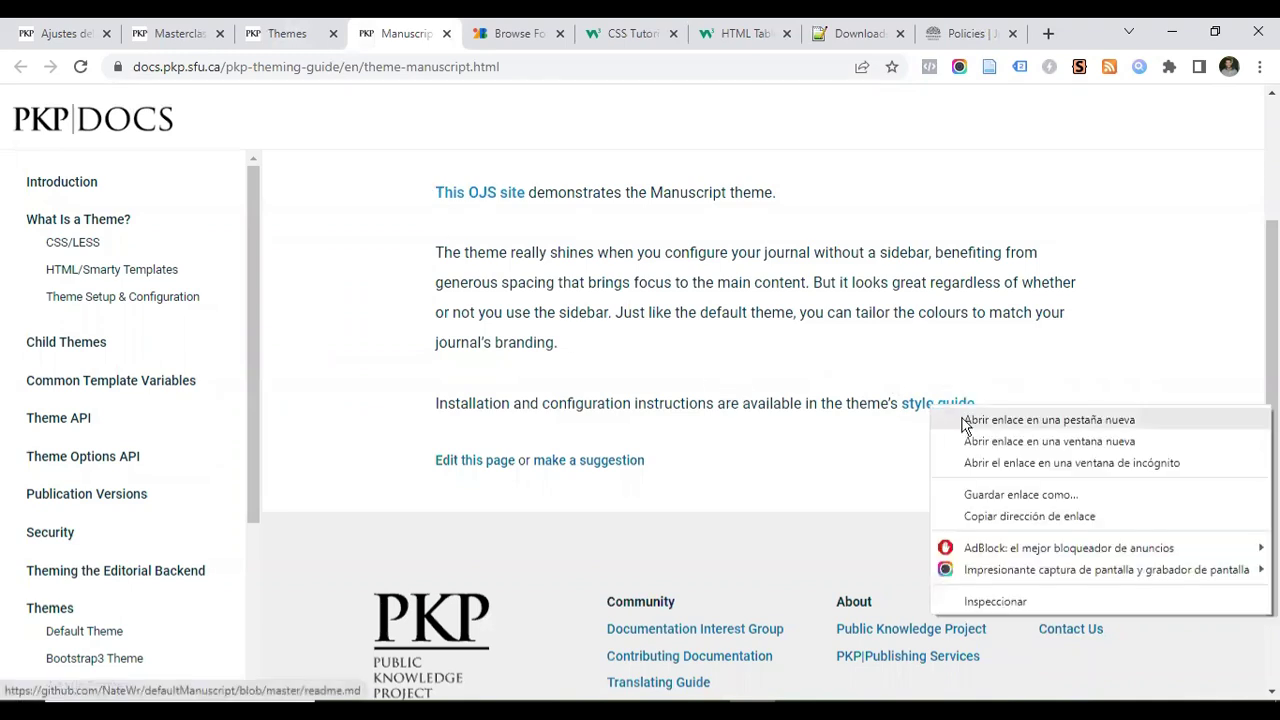
pyautogui.click(1000, 420)
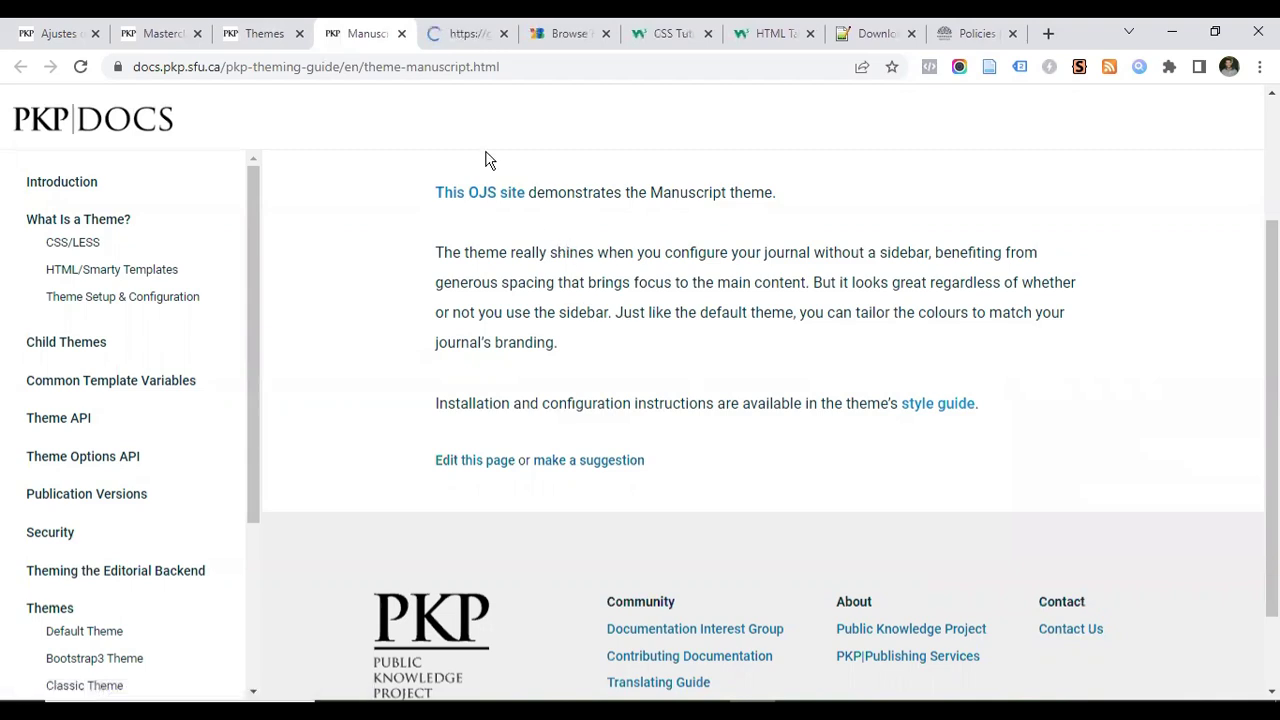
pyautogui.click(421, 36)
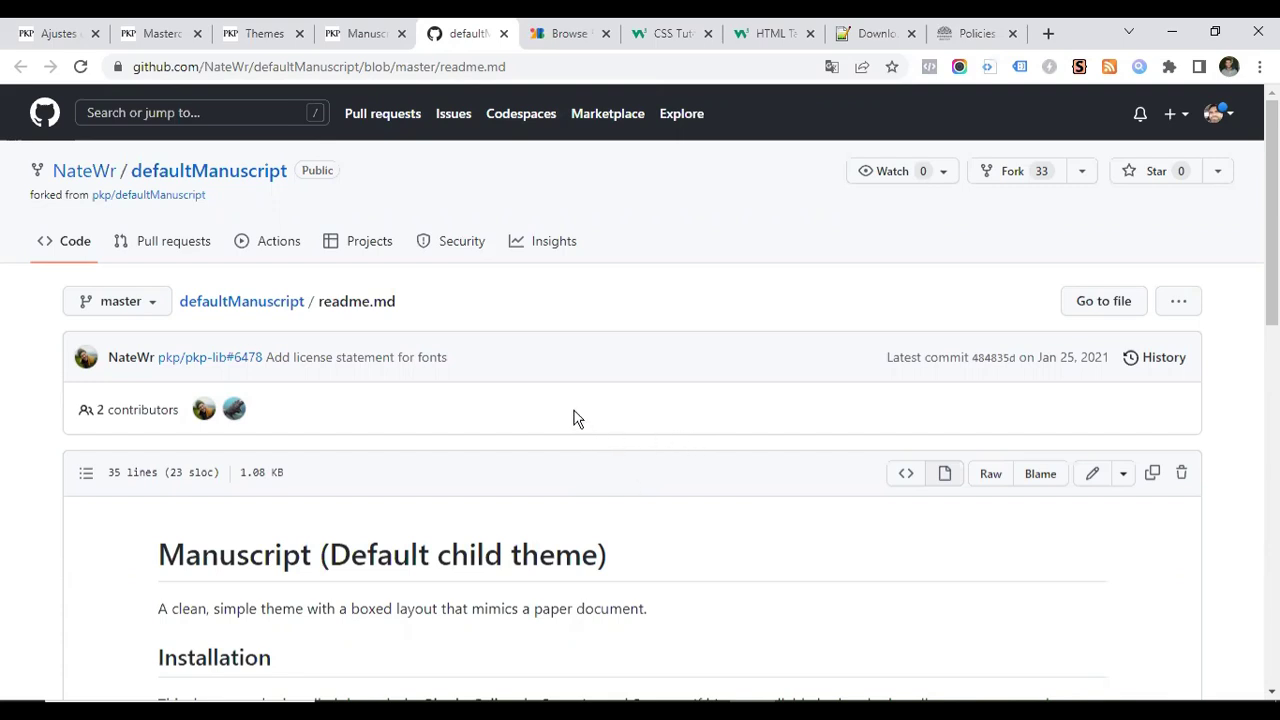
# Examine the Manuscript theme's readme on GitHub, including the file's extra options, the installation notes, changelog and license
pyautogui.click(1178, 305)
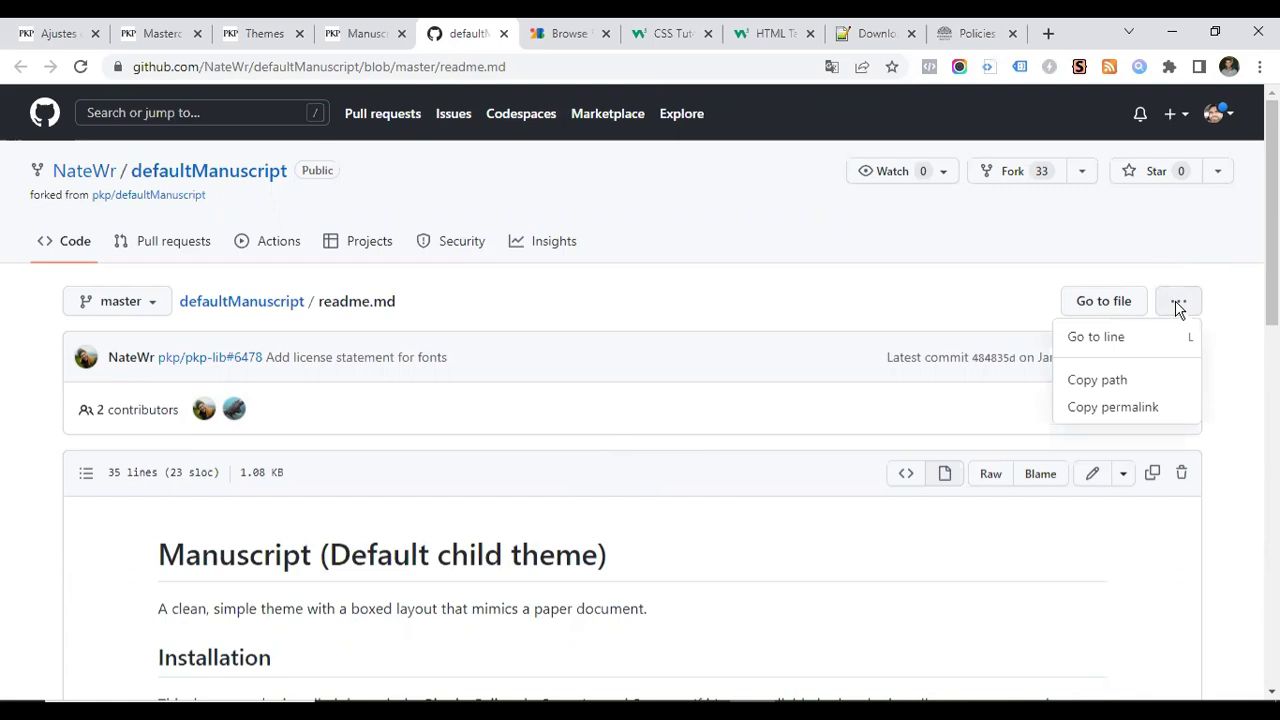
pyautogui.scroll(-10, 200, 365)
pyautogui.scroll(-3, 143, 268)
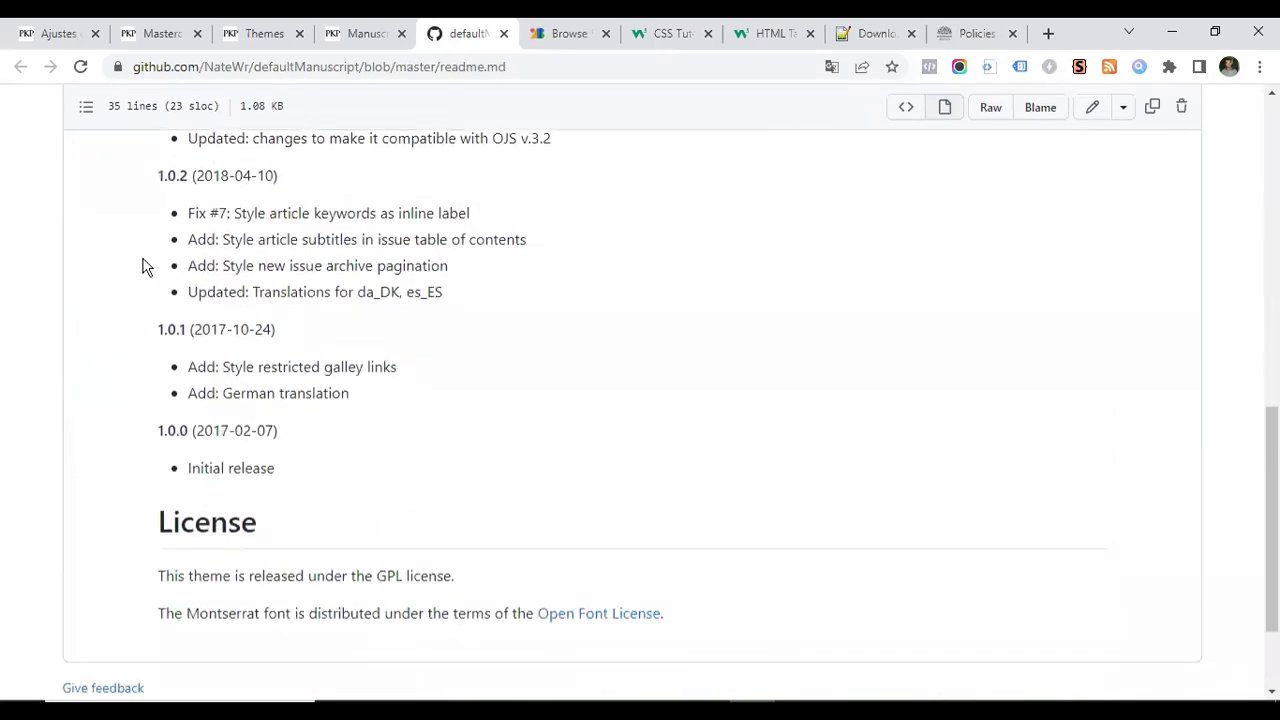
pyautogui.scroll(8, 622, 485)
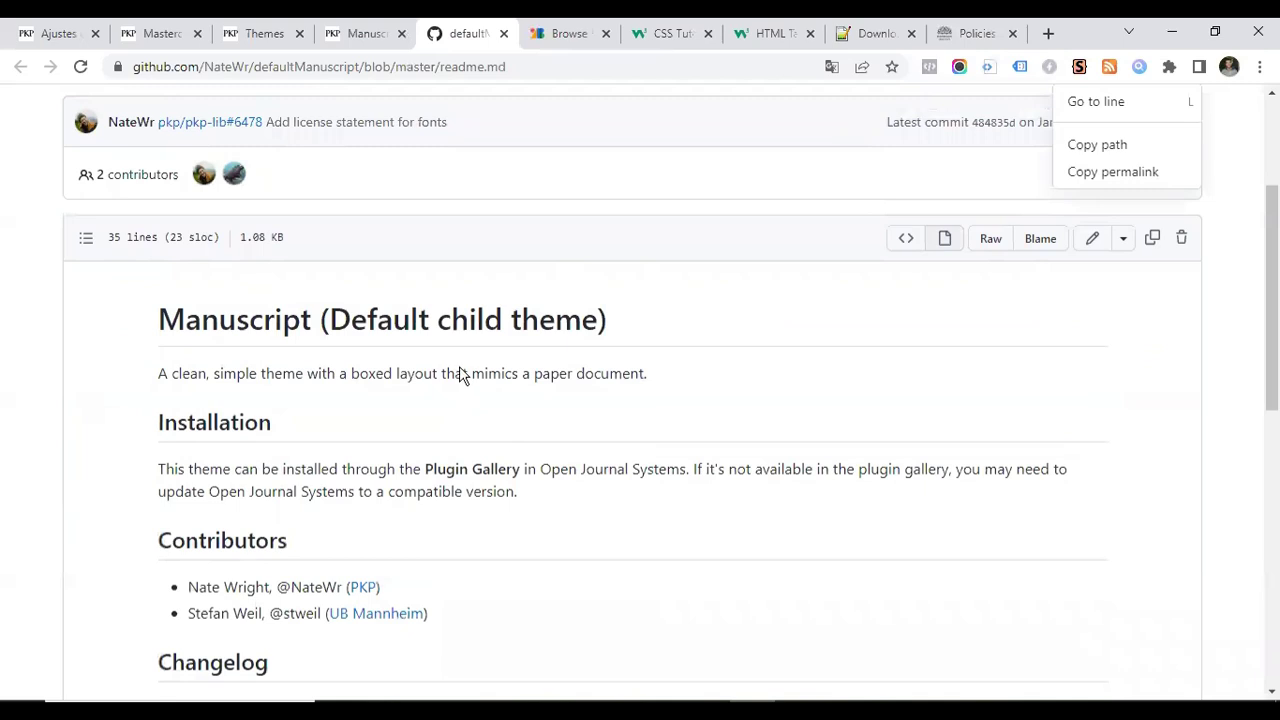
pyautogui.scroll(3, 463, 380)
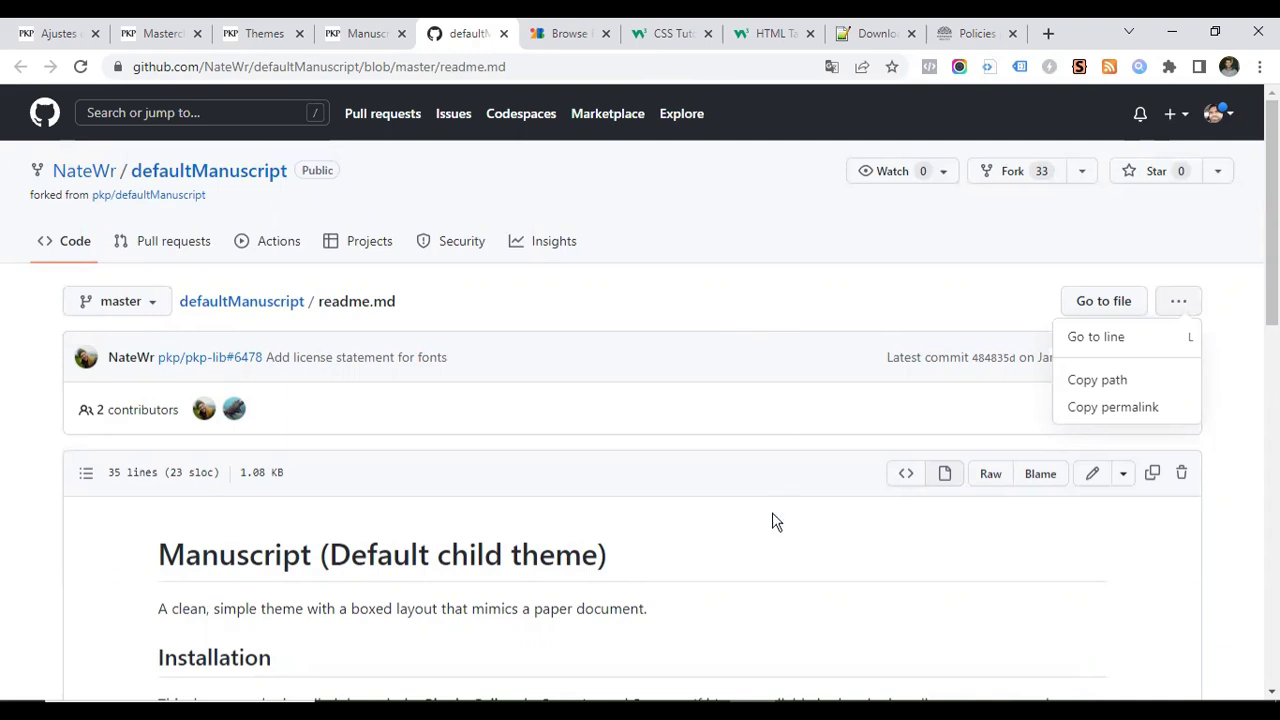
# View the defaultManuscript repository's file finder, and return to the readme's installation section
pyautogui.click(1103, 307)
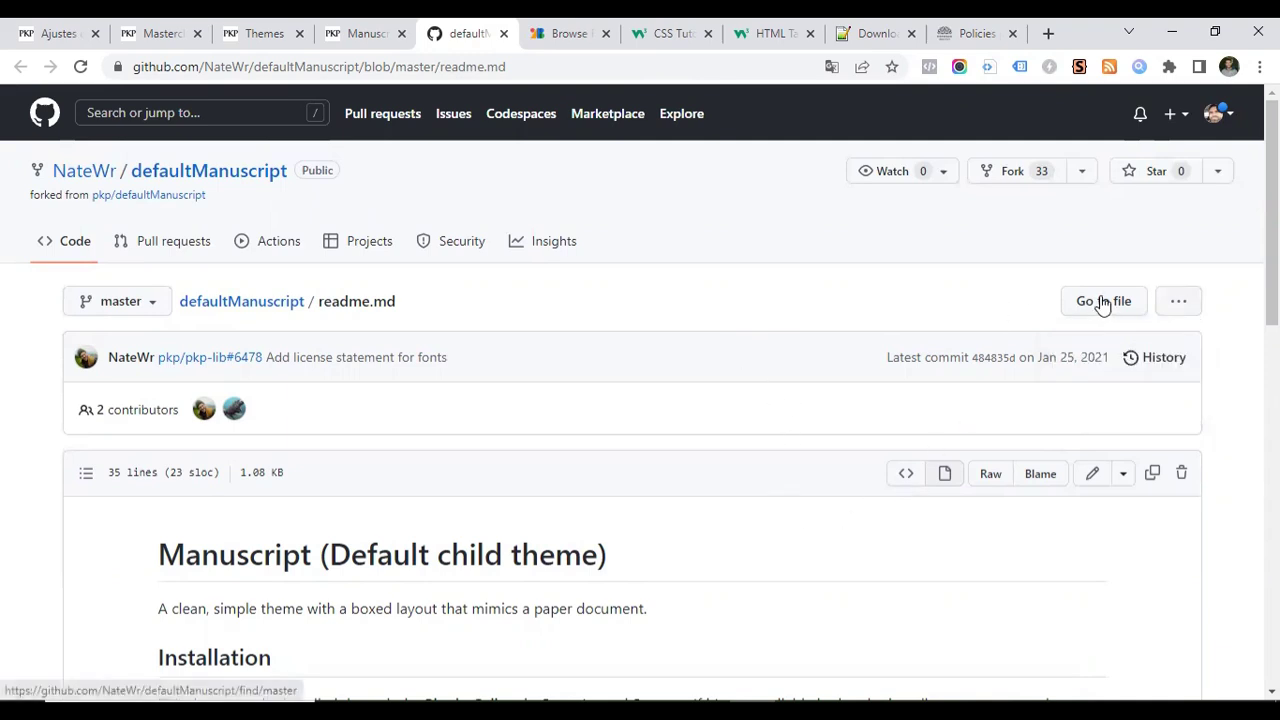
pyautogui.click(1100, 305)
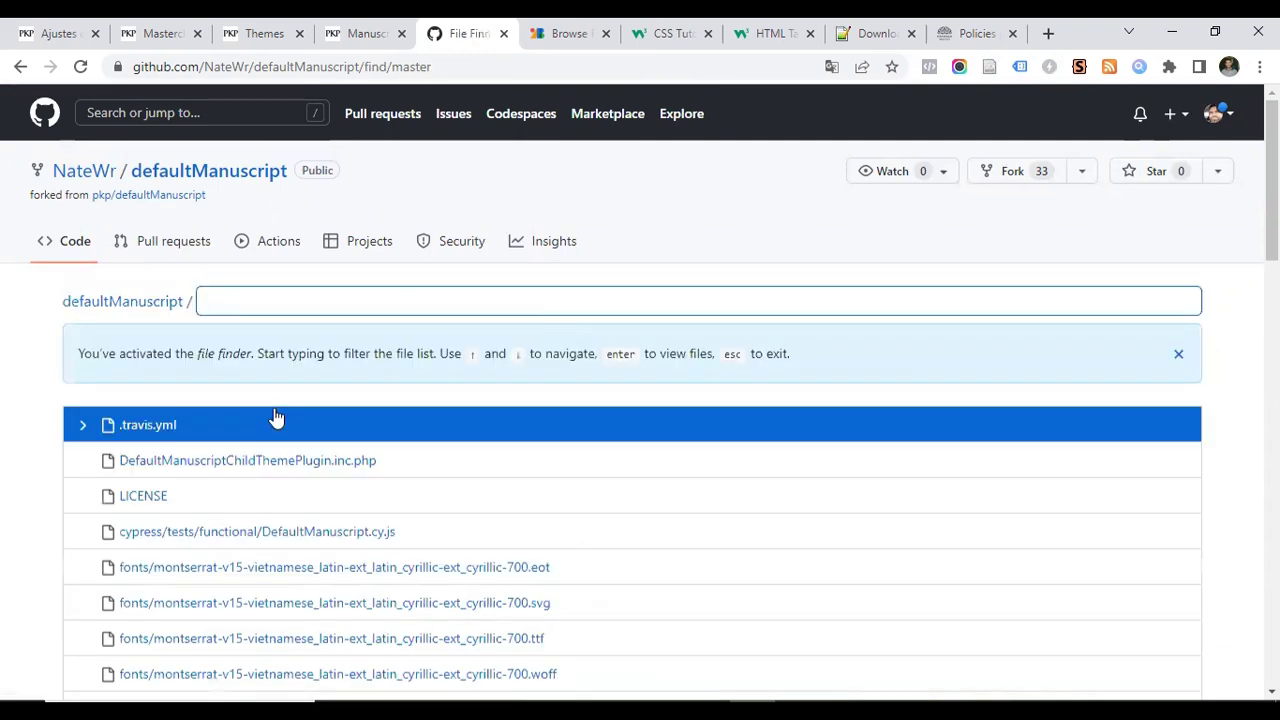
pyautogui.click(20, 70)
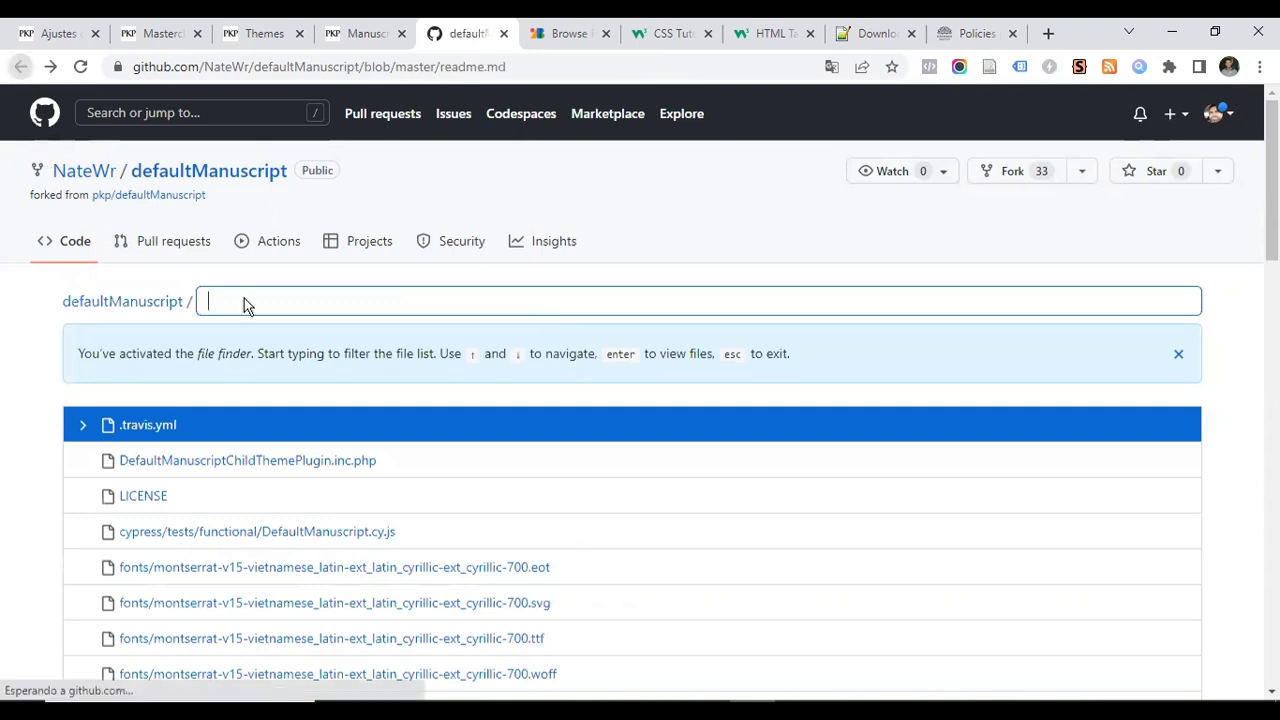
pyautogui.scroll(-6, 500, 357)
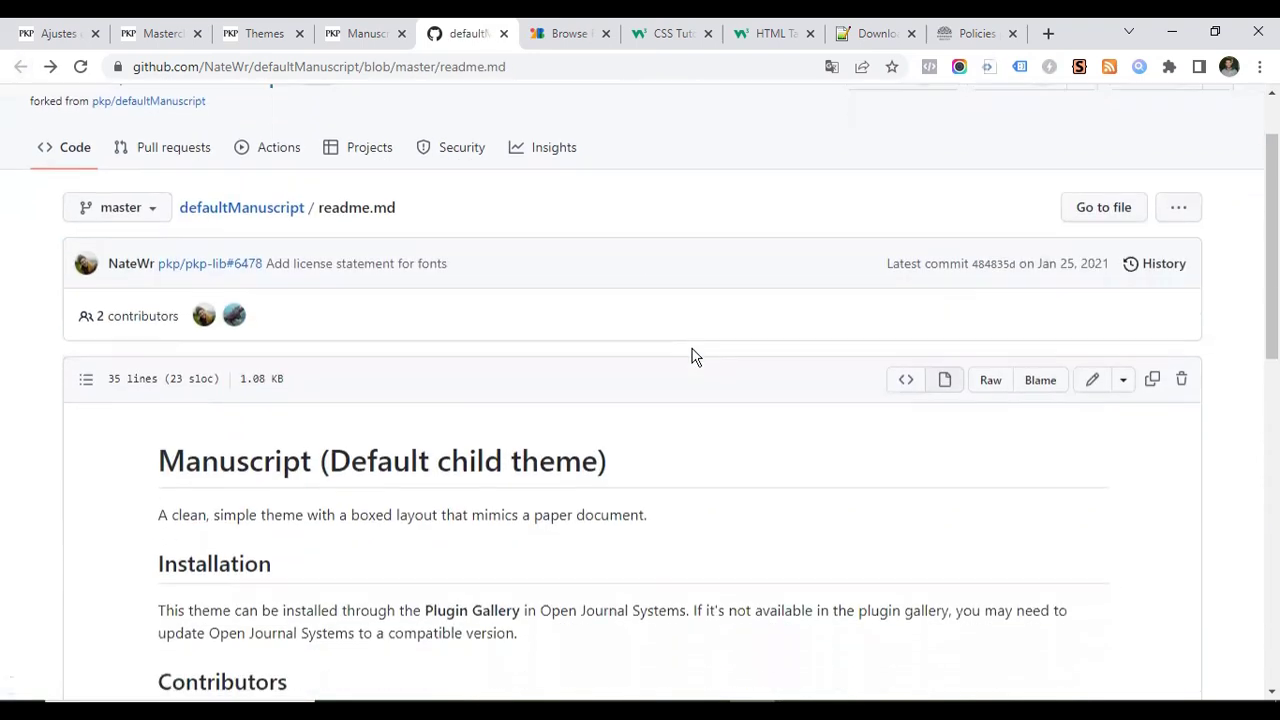
# Look through the Manuscript readme, open the defaultManuscript repository's main page, and view its code cloning and ZIP download options
pyautogui.scroll(-2, 600, 340)
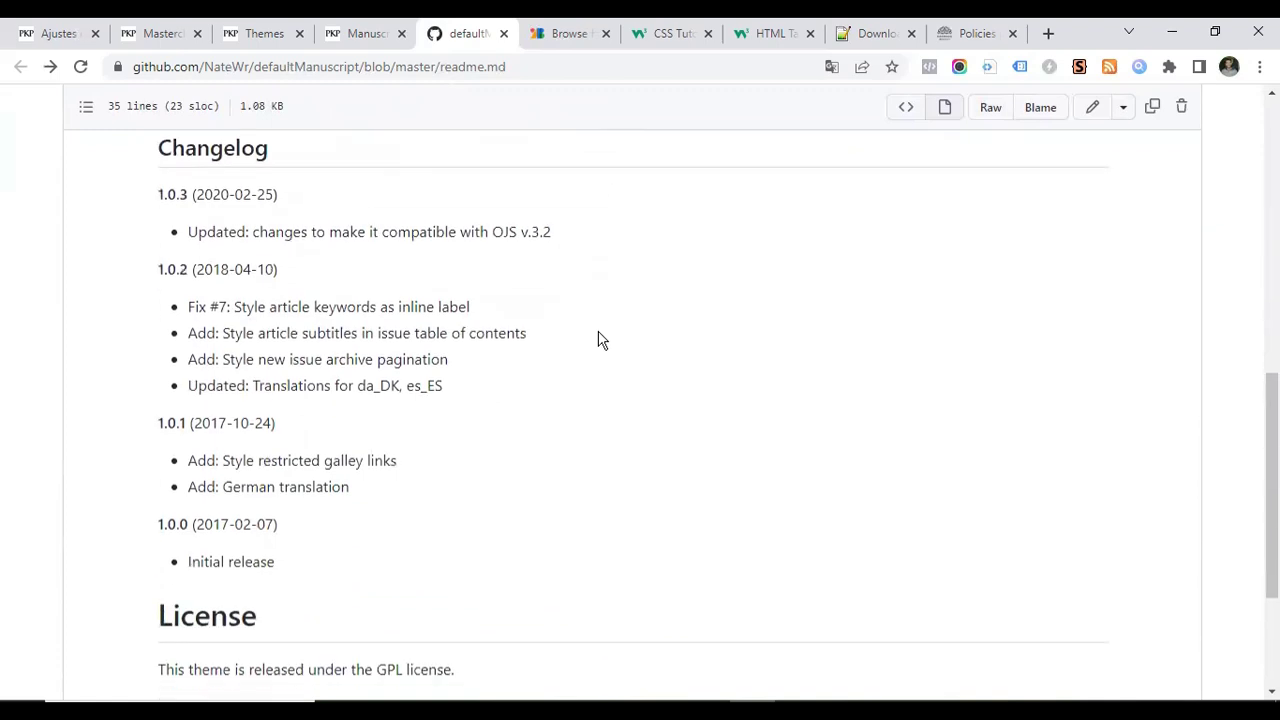
pyautogui.scroll(5, 600, 340)
pyautogui.scroll(-6, 641, 388)
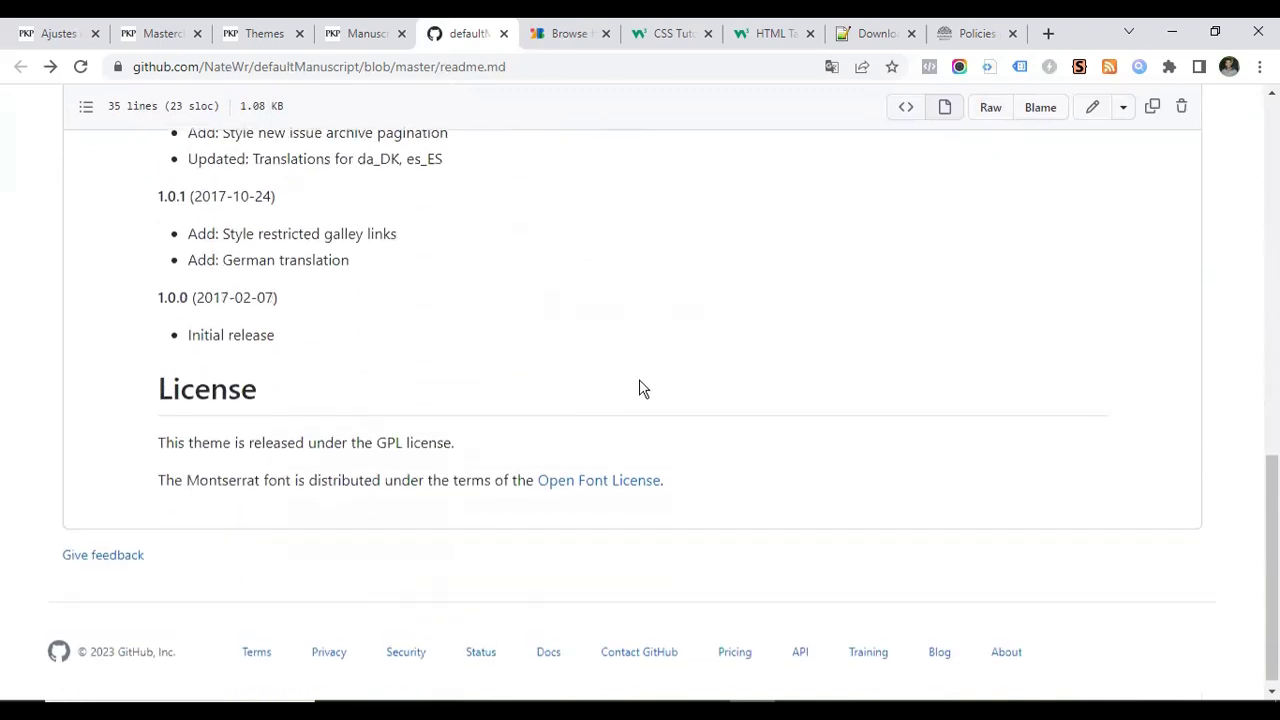
pyautogui.scroll(10, 643, 388)
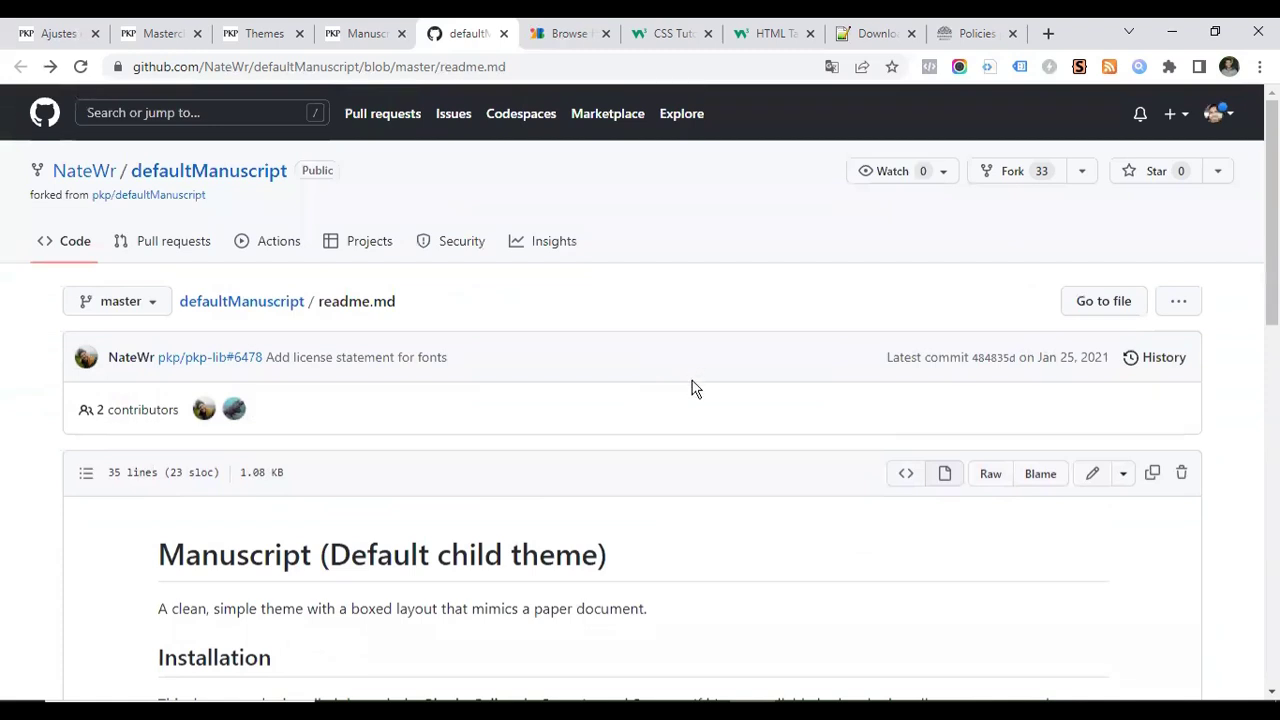
pyautogui.click(232, 309)
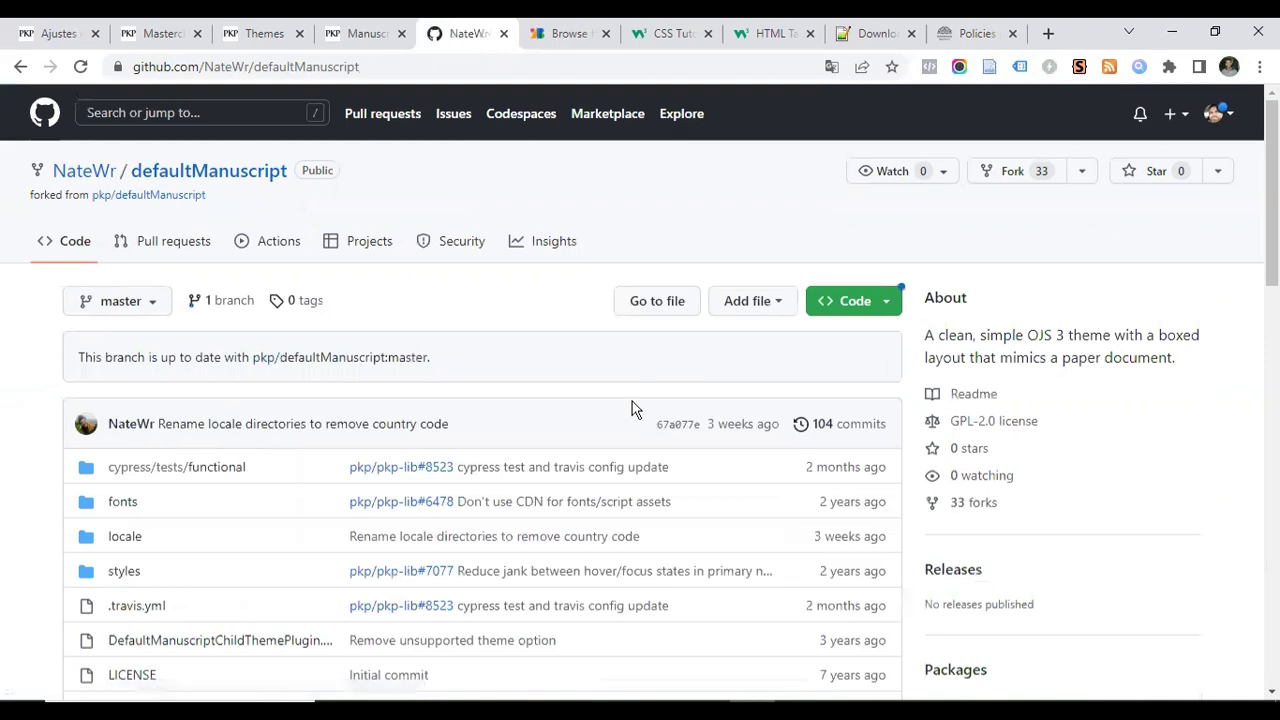
pyautogui.click(888, 302)
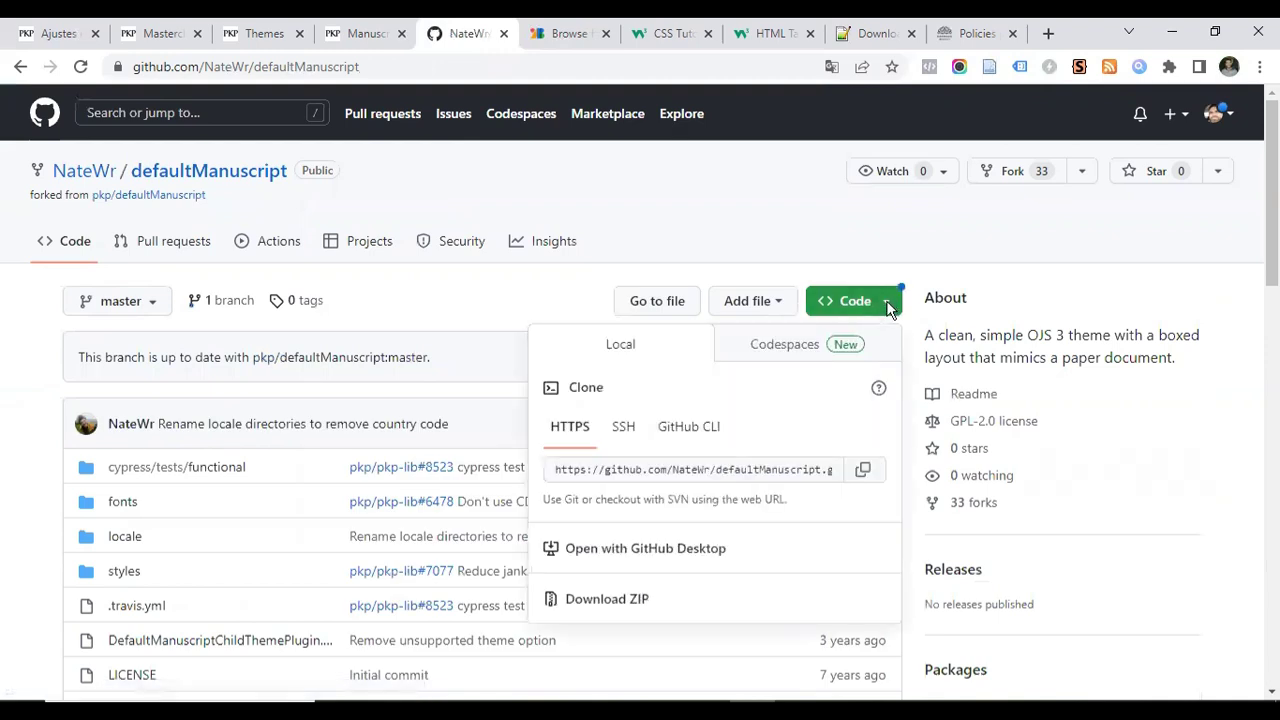
pyautogui.scroll(-1, 714, 370)
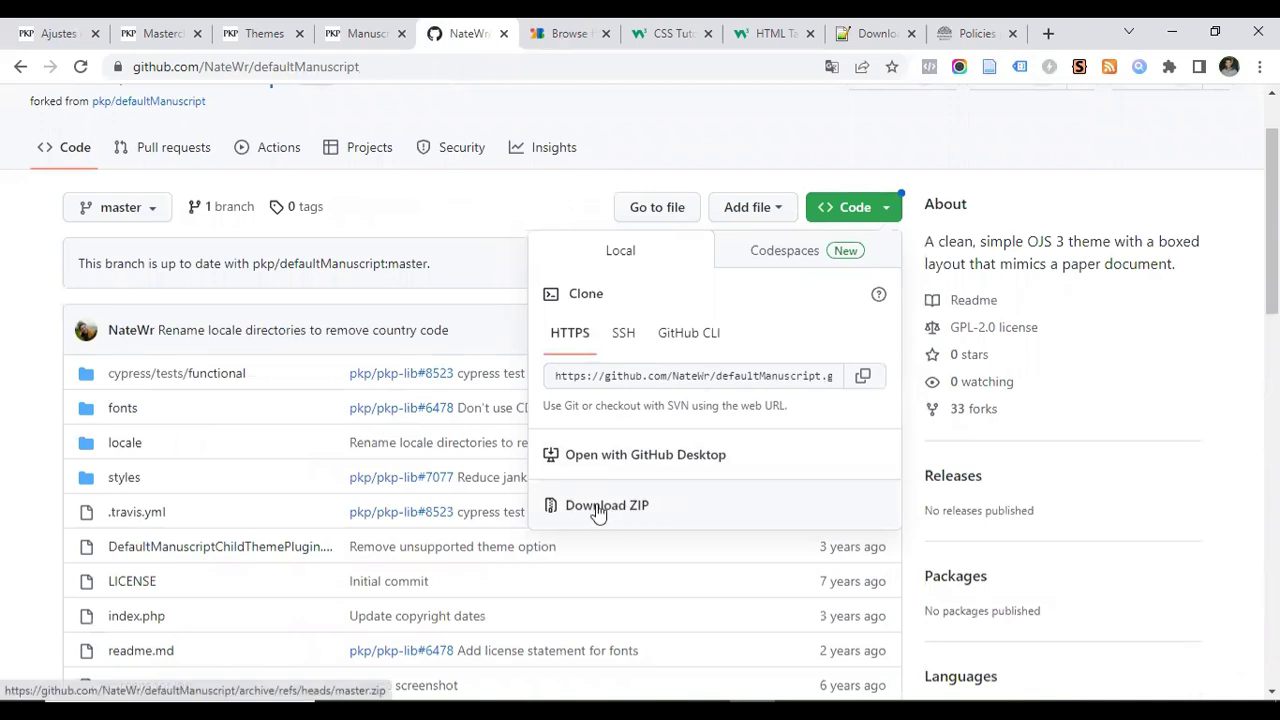
pyautogui.click(10, 305)
# Look over the repository's main page down to the license section, and check its Download ZIP option again
pyautogui.scroll(-8, 109, 360)
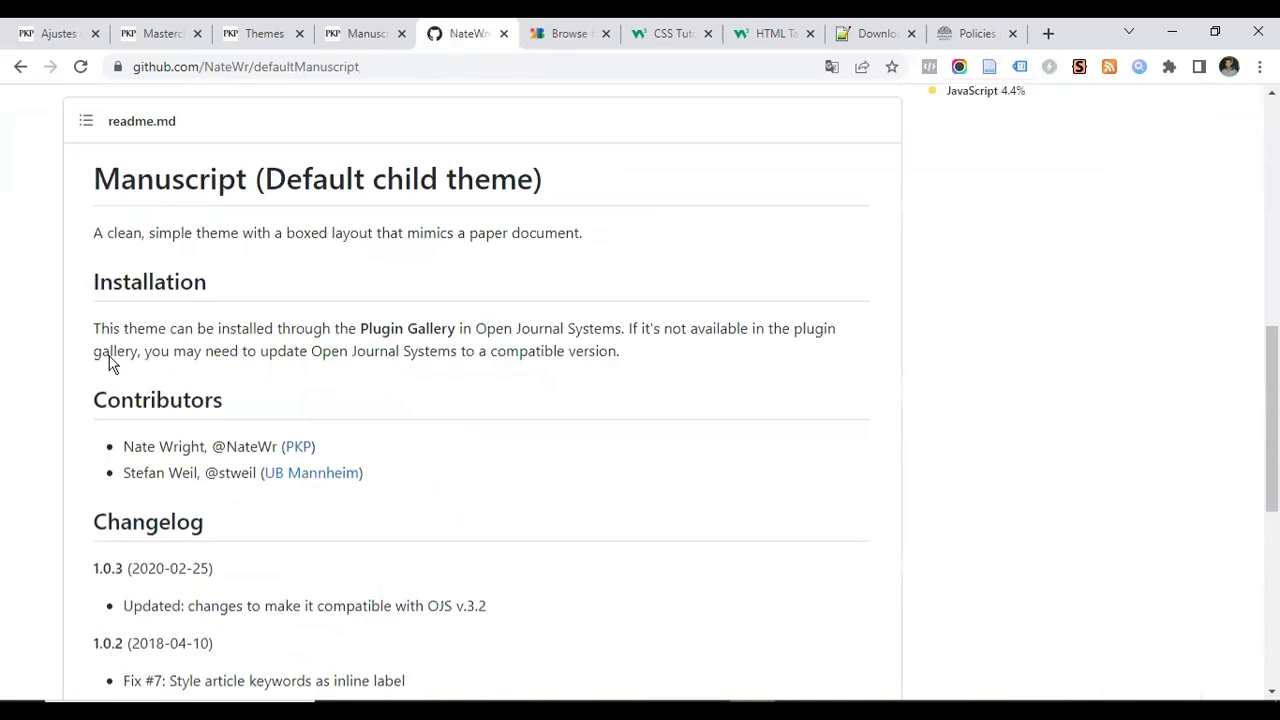
pyautogui.scroll(-8, 110, 355)
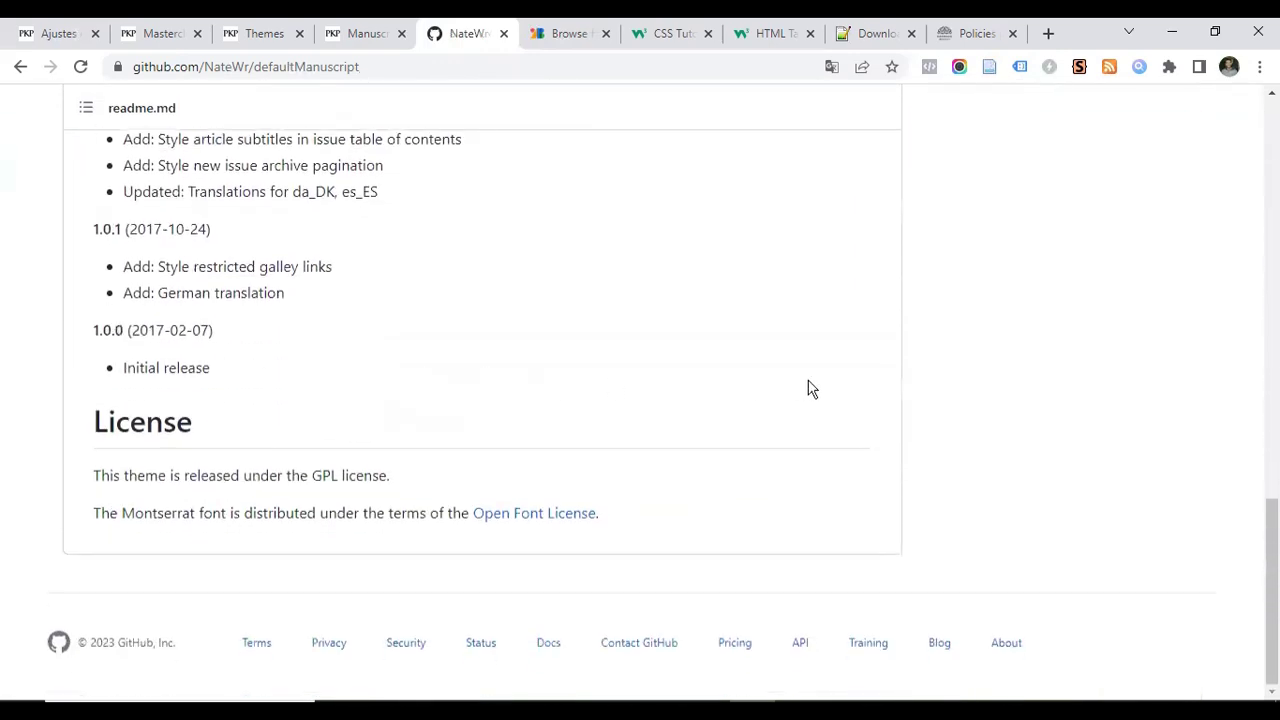
pyautogui.scroll(10, 810, 389)
pyautogui.scroll(6, 810, 389)
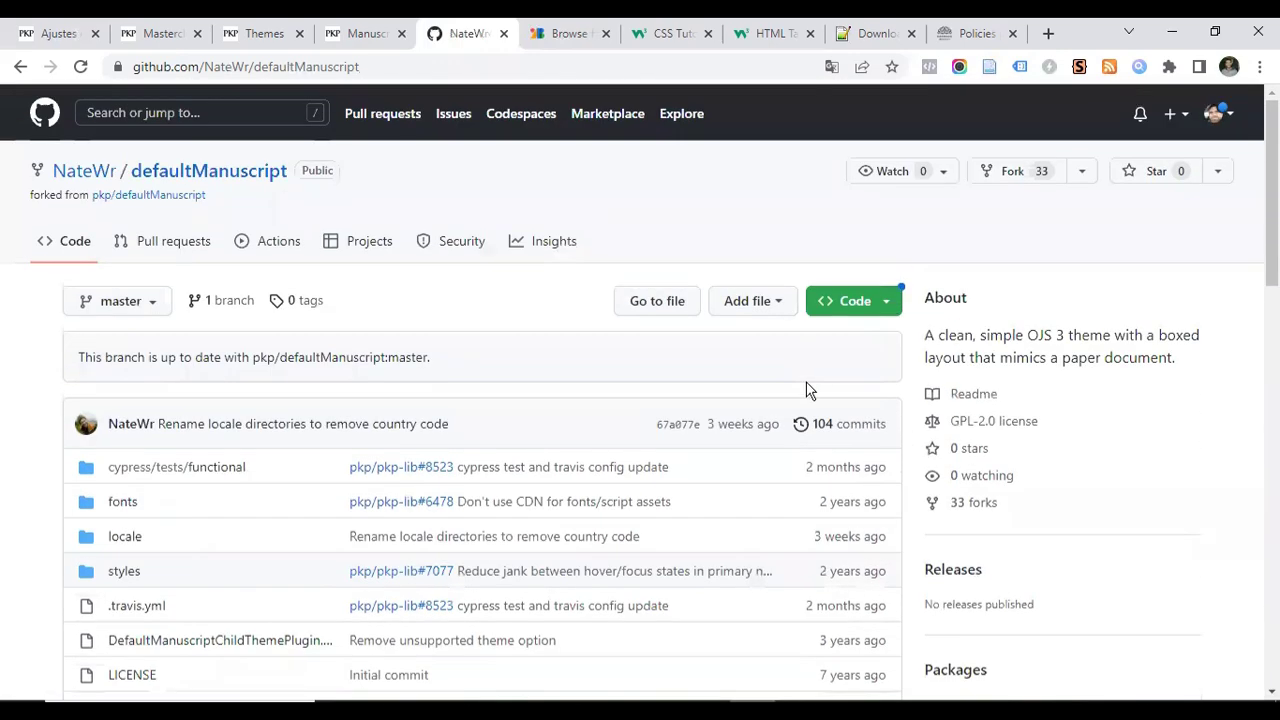
pyautogui.click(886, 303)
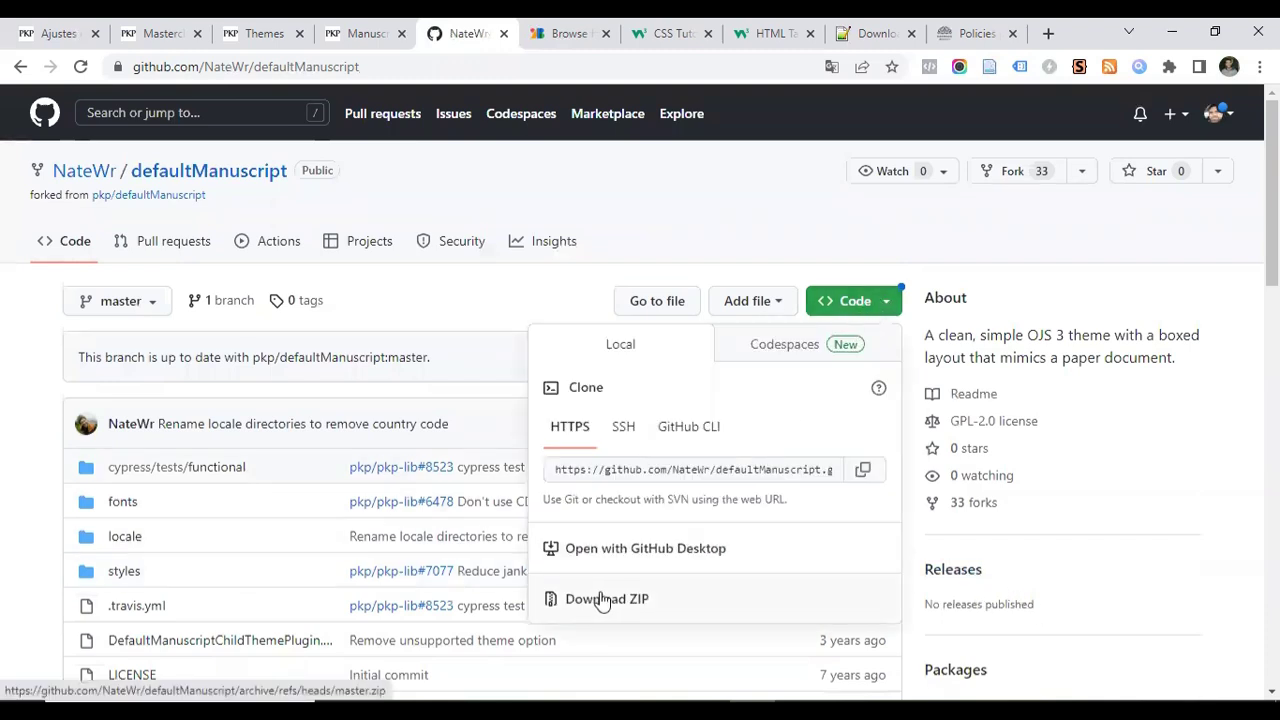
pyautogui.click(466, 294)
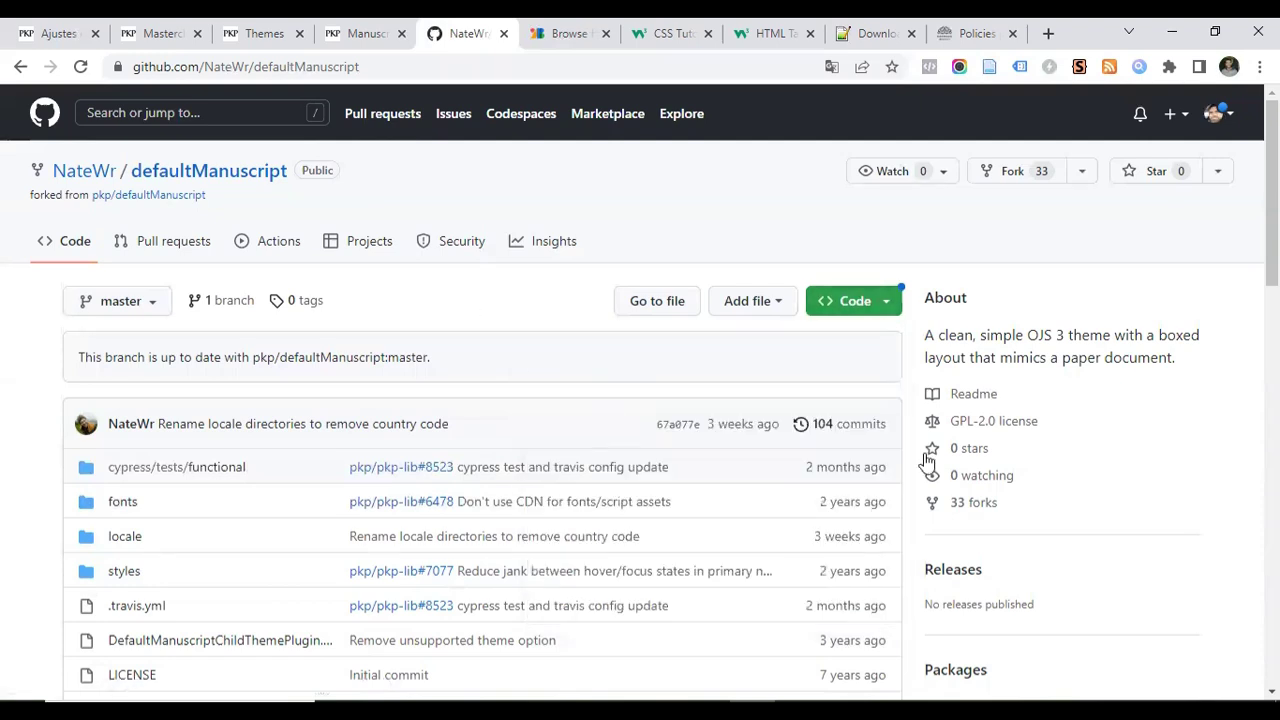
# View the defaultManuscript repository's releases page, and close the repository
pyautogui.scroll(-1, 968, 480)
pyautogui.click(953, 476)
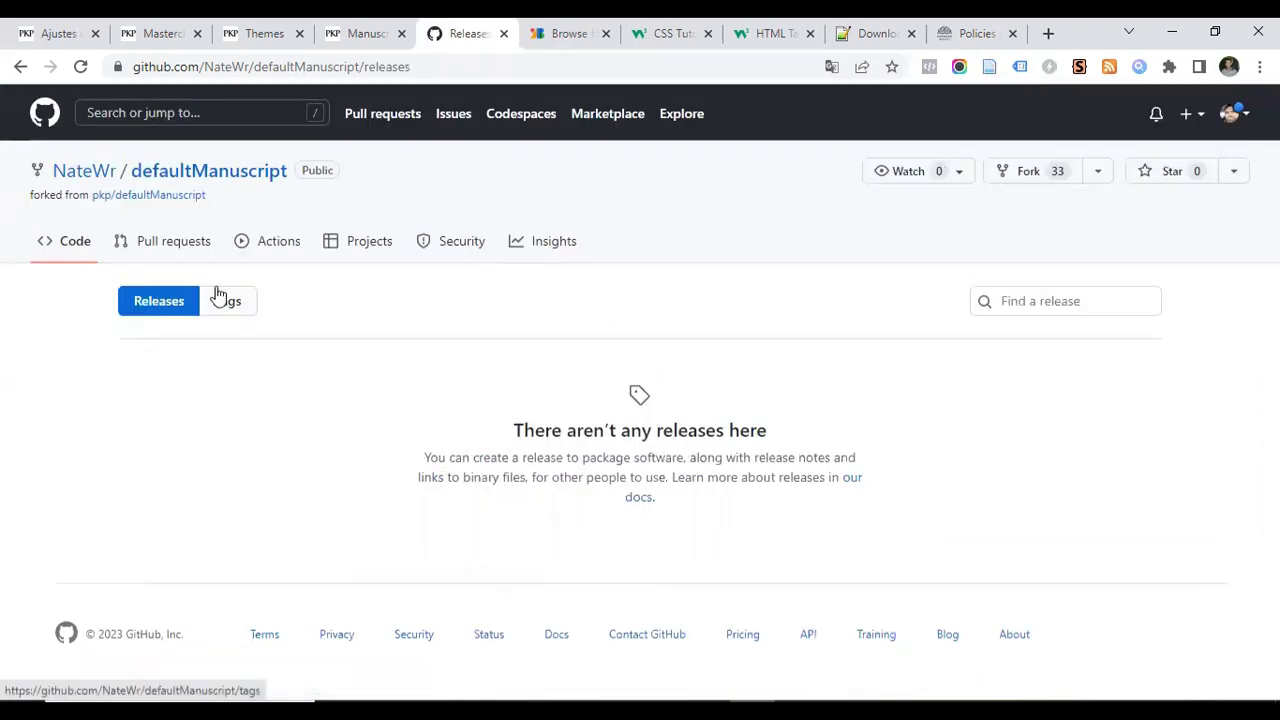
pyautogui.click(503, 35)
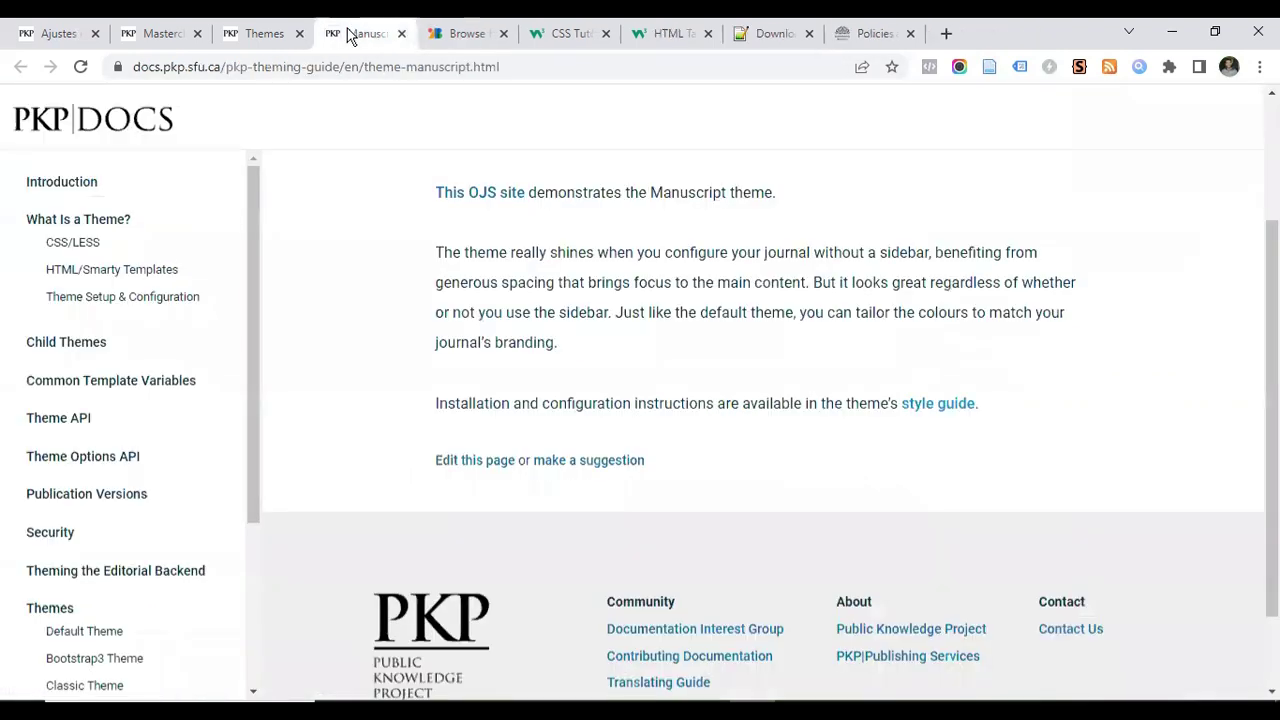
# Close the Manuscript documentation page and open the Health Sciences theme's page from the Themes list in a new tab
pyautogui.click(401, 33)
pyautogui.click(247, 35)
pyautogui.rightClick(507, 404)
pyautogui.click(562, 419)
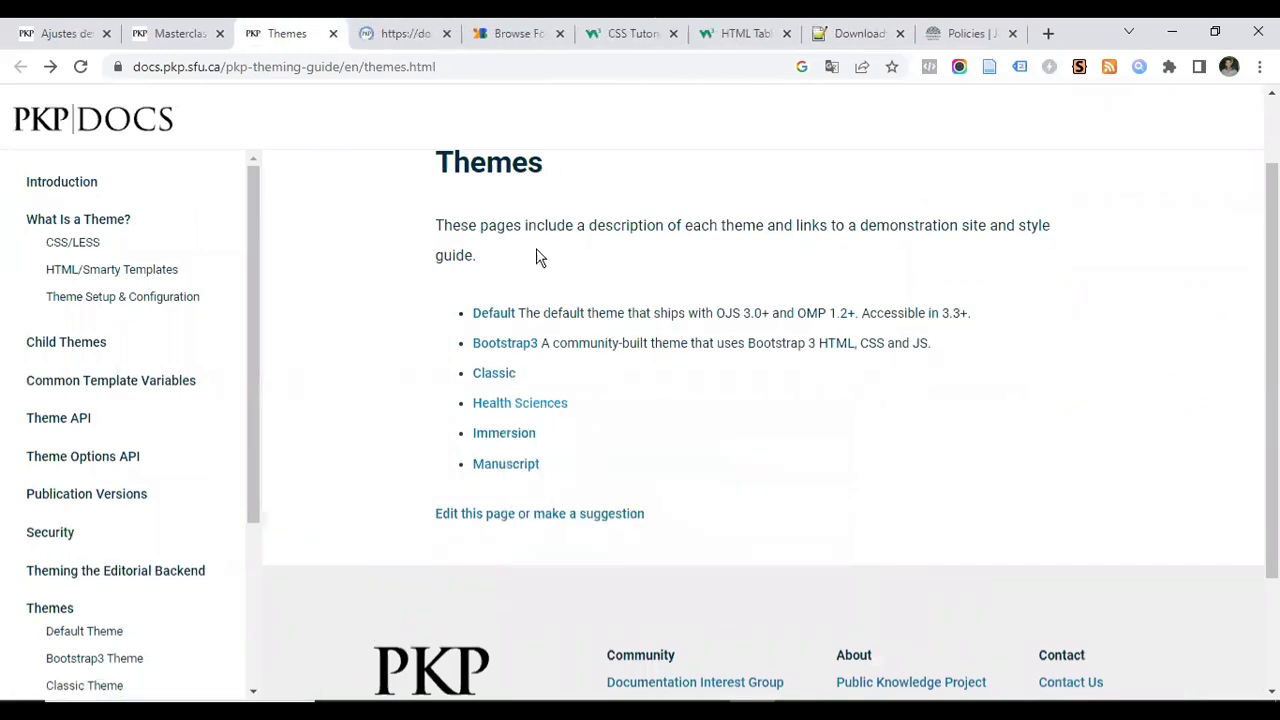
pyautogui.click(392, 35)
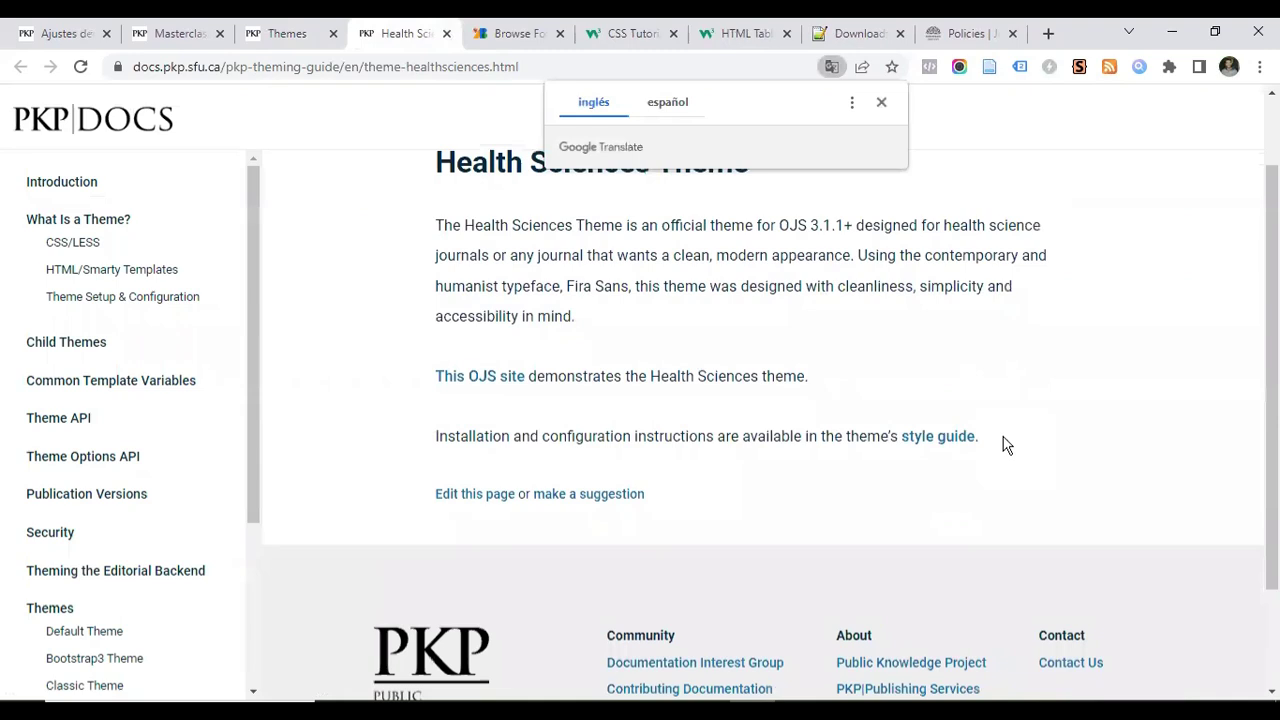
# Open the Health Sciences theme's style guide and look over the readme's demonstration, installation and settings sections
pyautogui.click(926, 444)
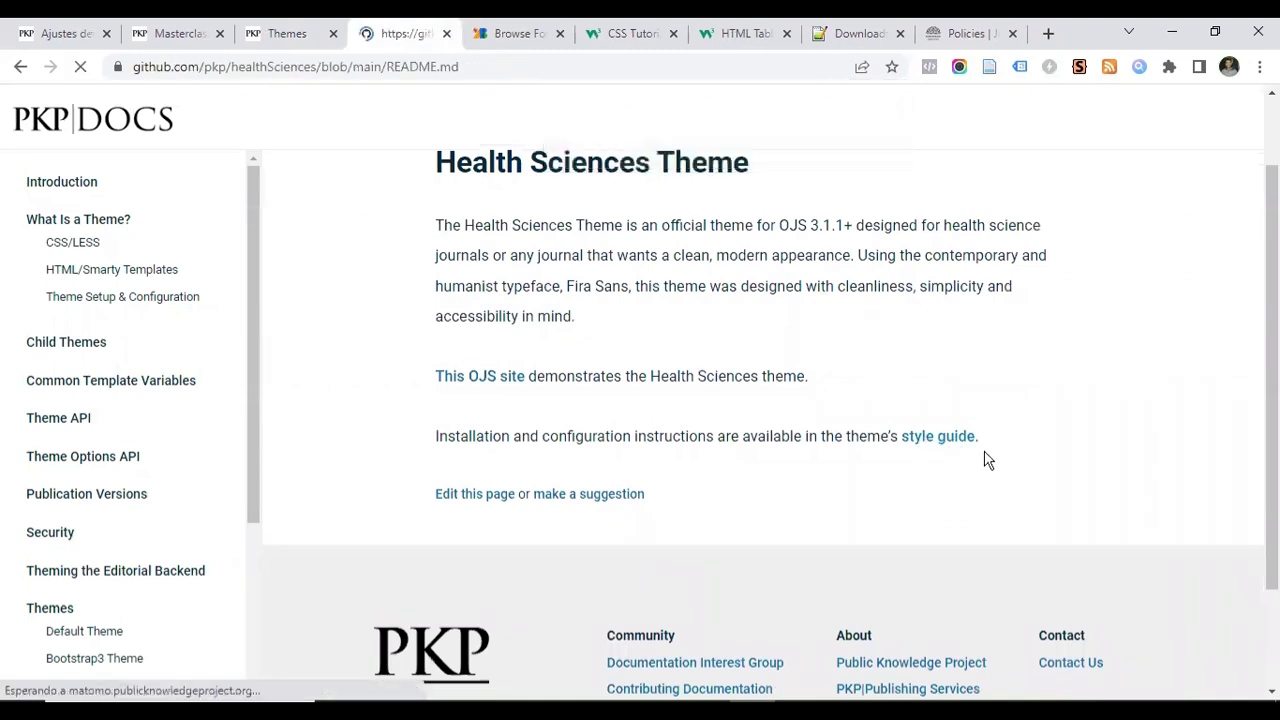
pyautogui.scroll(-2, 500, 309)
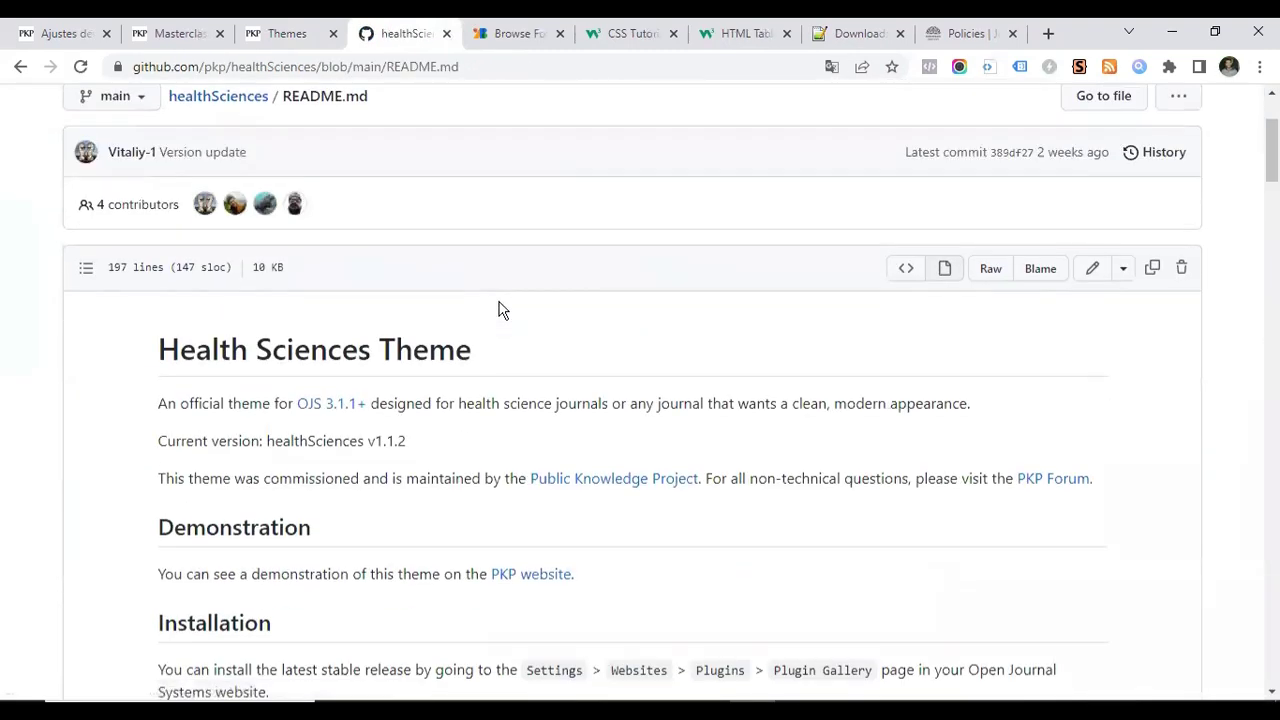
pyautogui.scroll(-4, 590, 300)
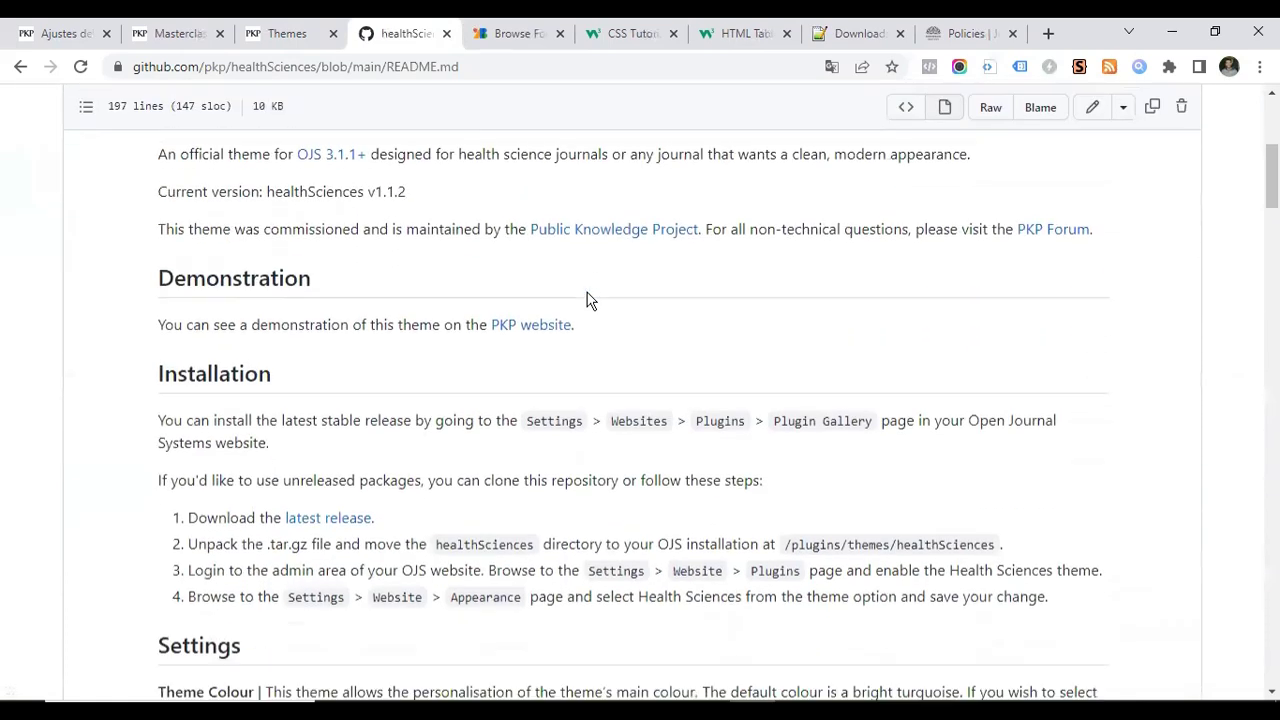
pyautogui.scroll(-2, 588, 288)
pyautogui.scroll(1, 586, 290)
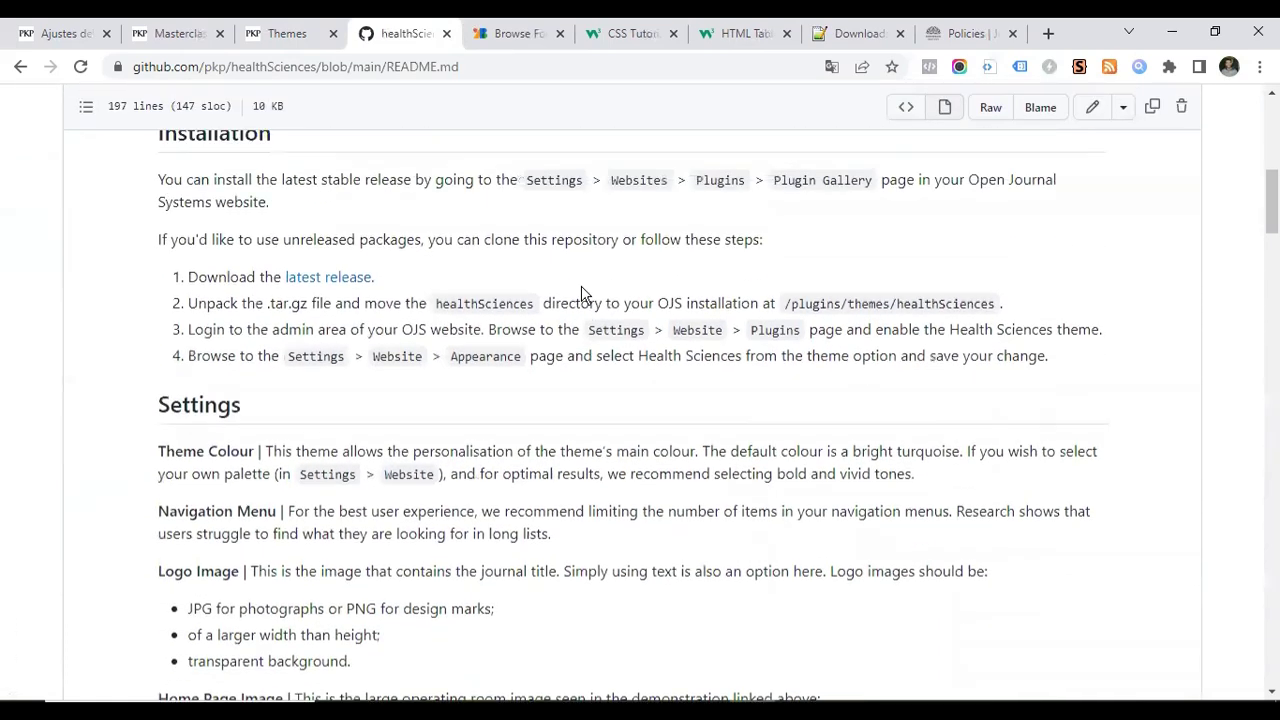
# Open the Health Sciences demo site from its documentation page in a new tab, place it before the readme, and dismiss the translation offer
pyautogui.click(287, 33)
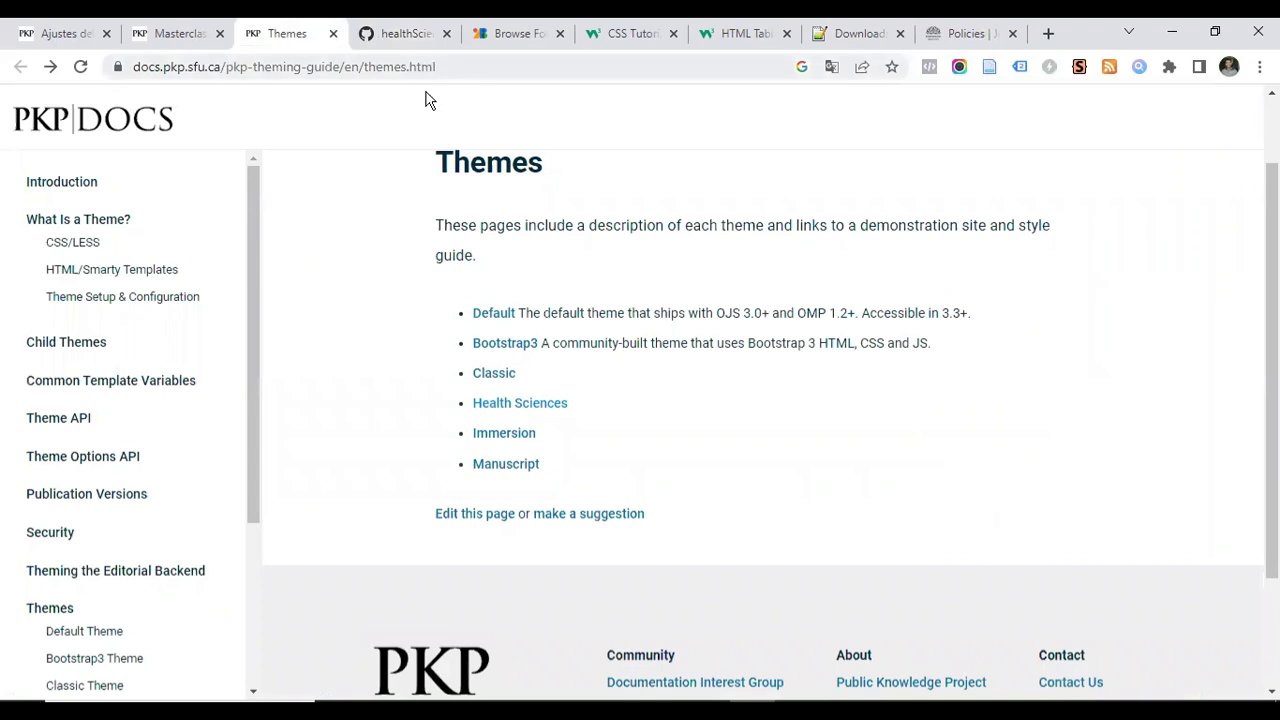
pyautogui.click(506, 404)
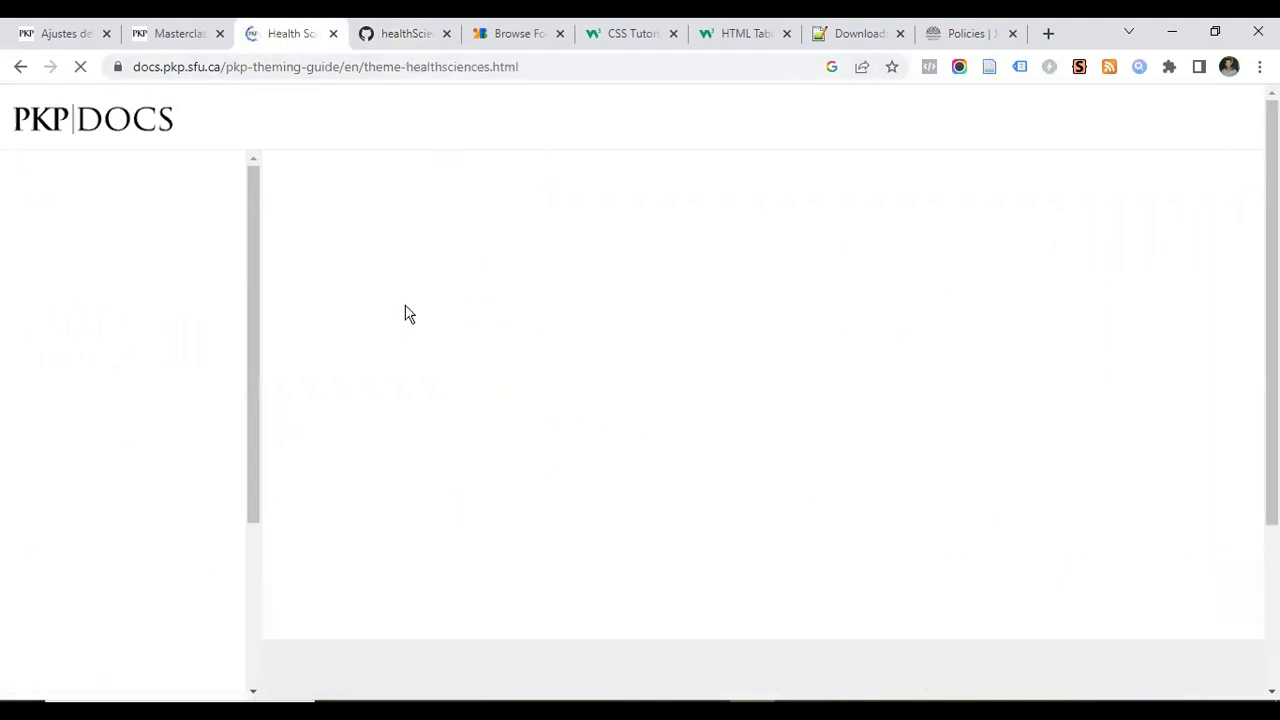
pyautogui.rightClick(491, 477)
pyautogui.click(540, 483)
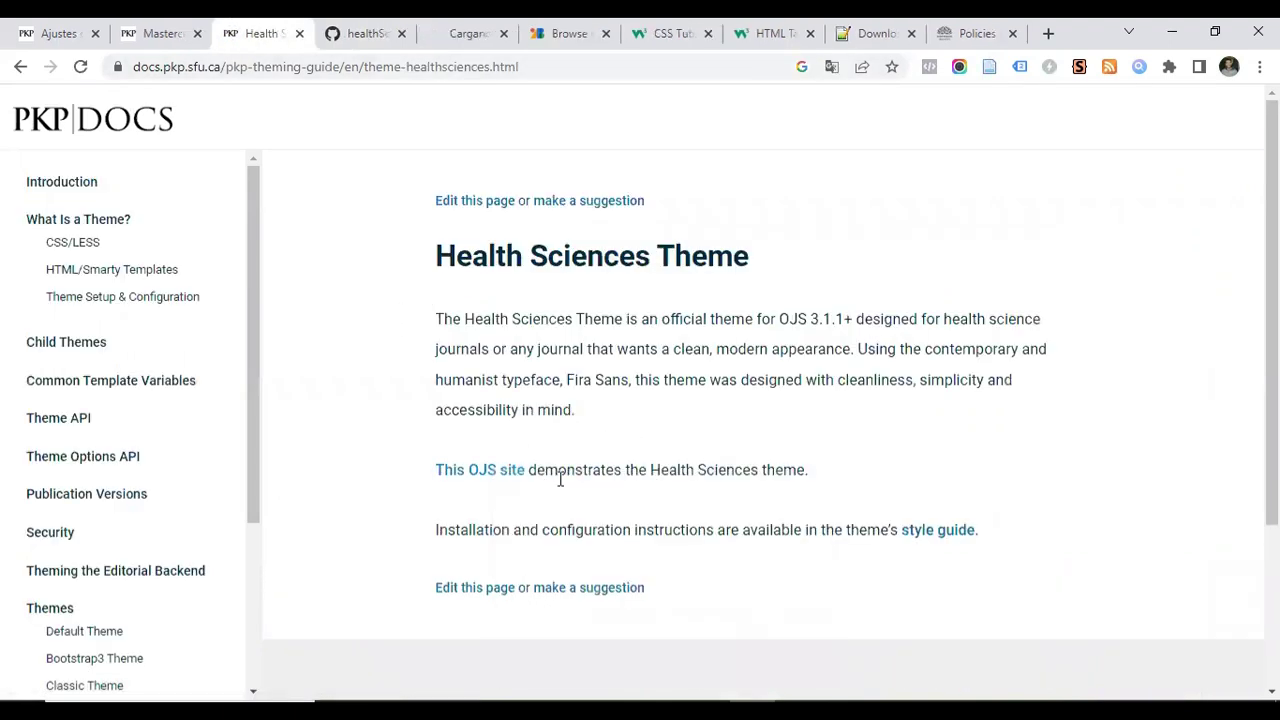
pyautogui.moveTo(453, 36); pyautogui.dragTo(374, 34)
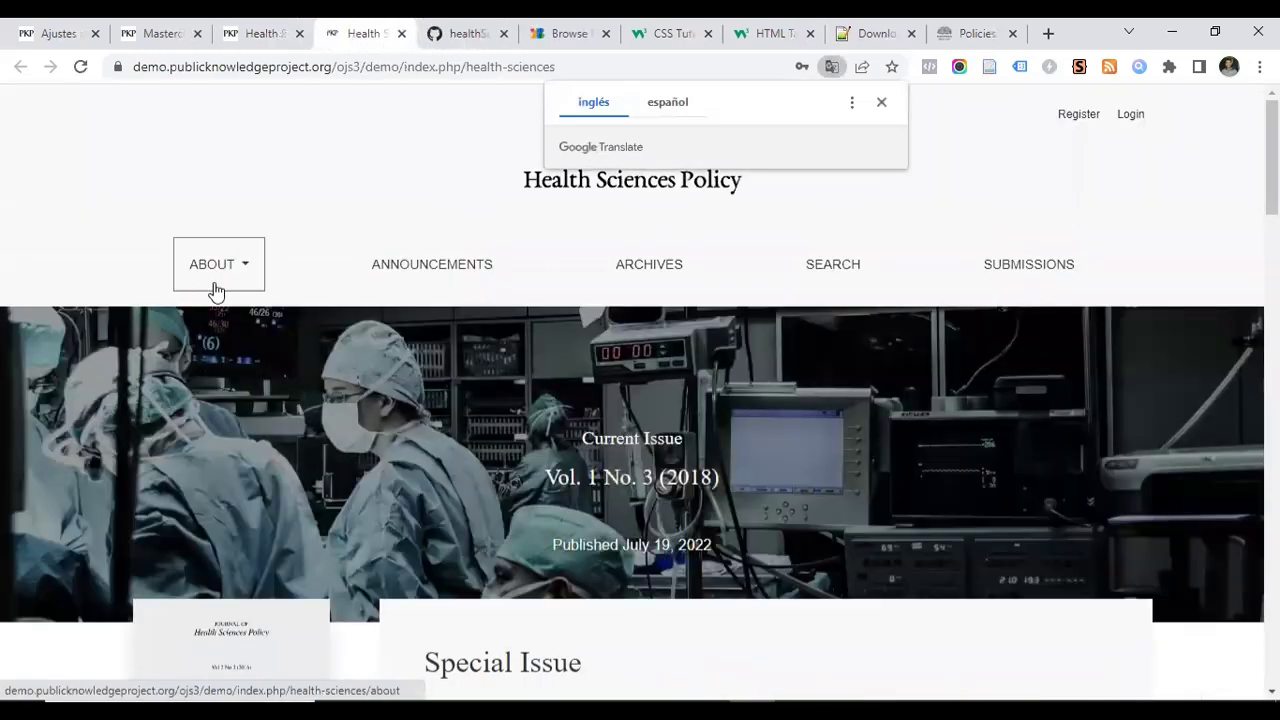
pyautogui.click(880, 105)
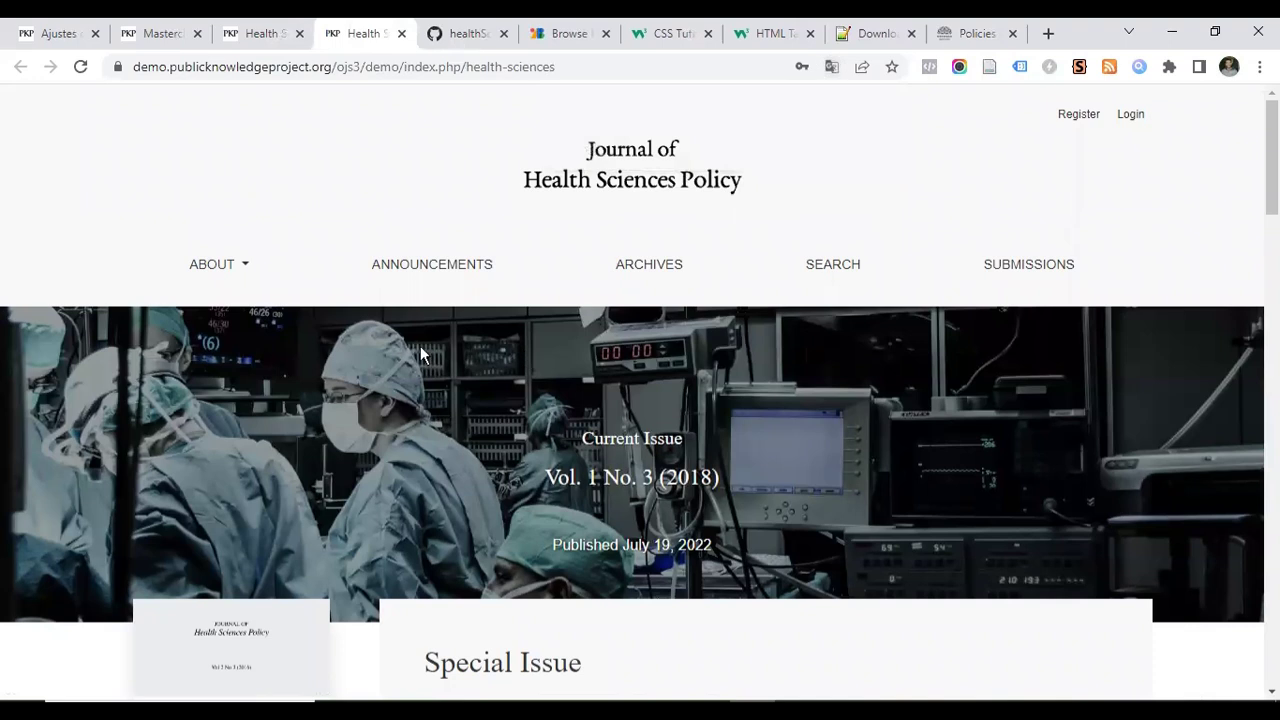
# Examine the Health Sciences demo's homepage, including the hero image, the special issue block, the article list and the additional content
pyautogui.scroll(-7, 677, 251)
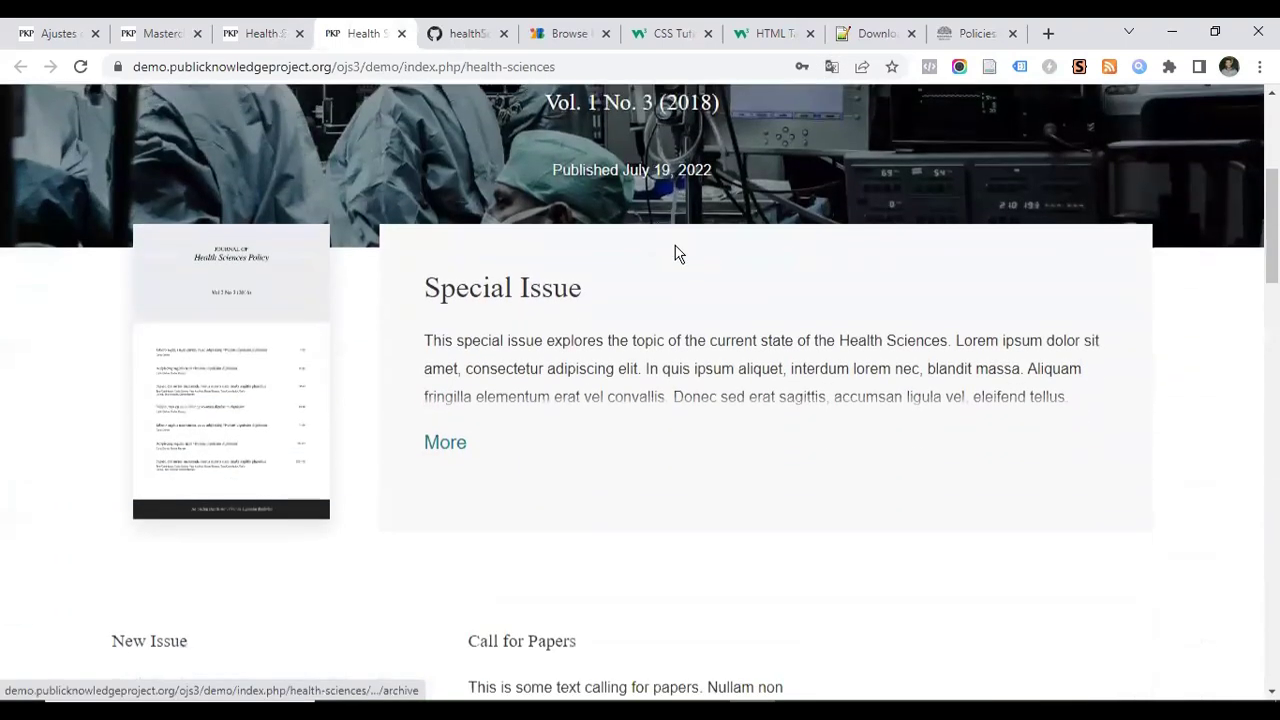
pyautogui.scroll(-15, 667, 250)
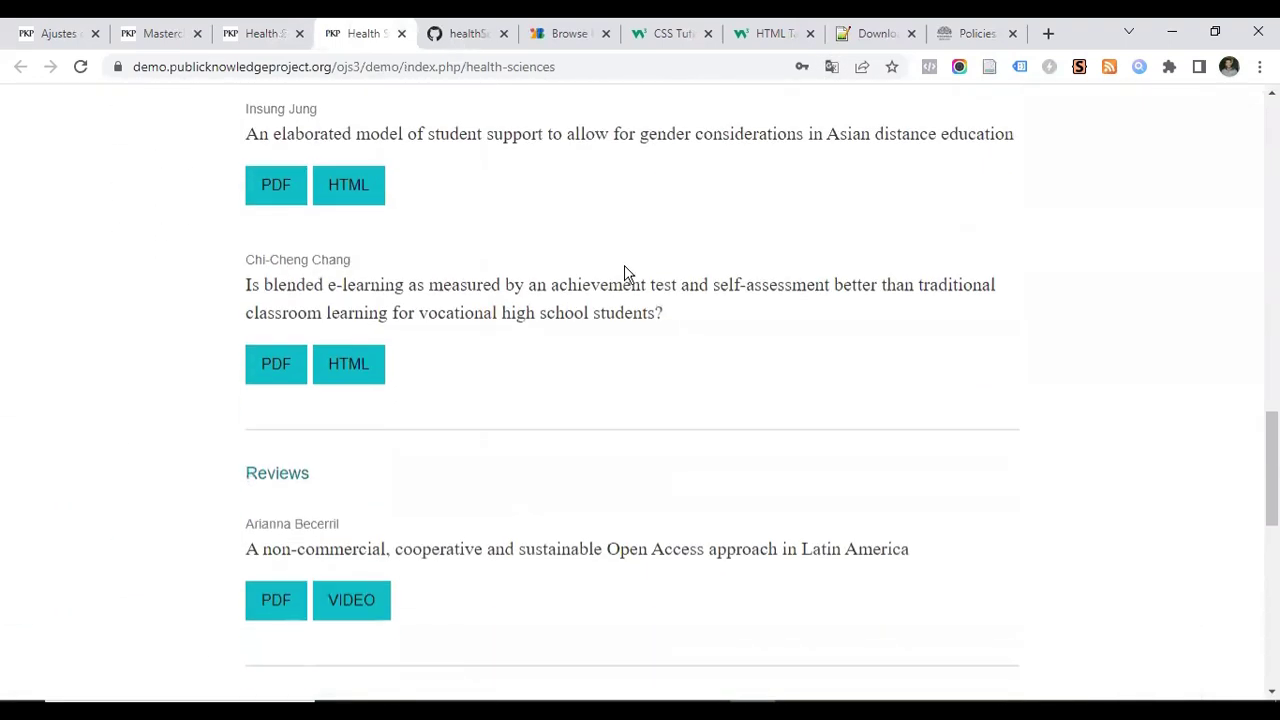
pyautogui.scroll(-3, 622, 270)
pyautogui.scroll(16, 623, 271)
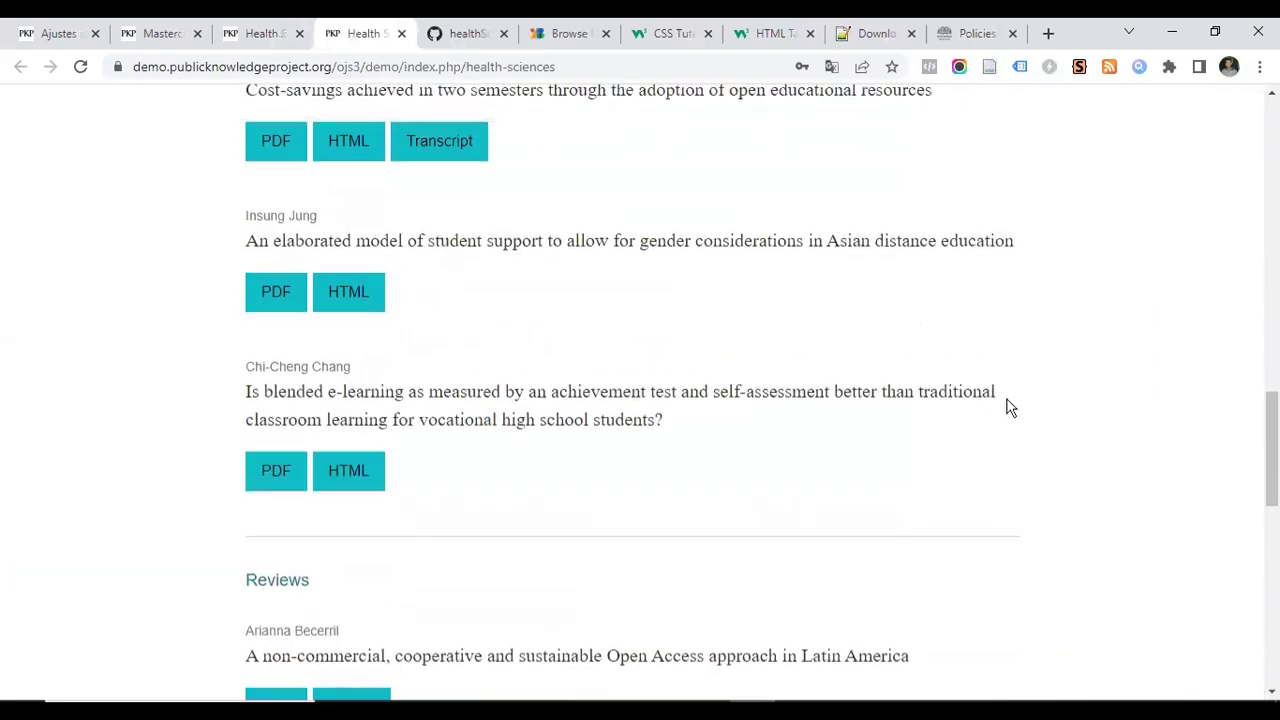
pyautogui.scroll(5, 434, 443)
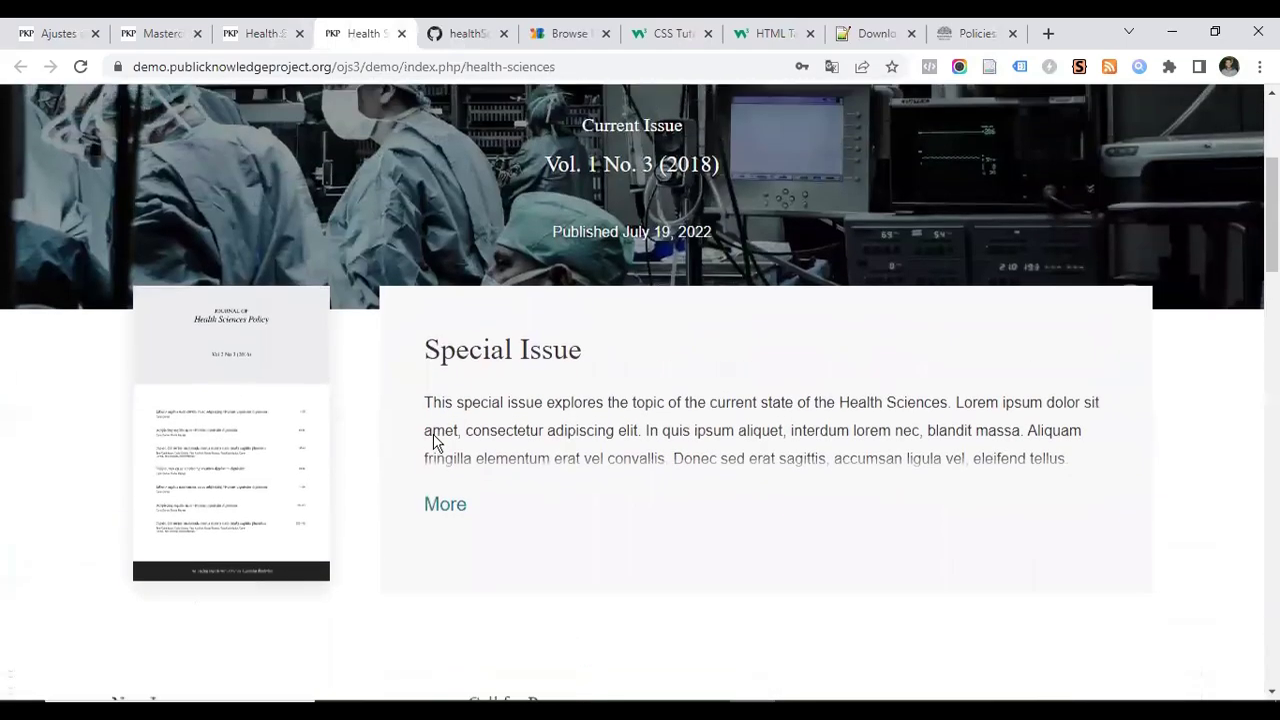
pyautogui.scroll(-5, 1080, 378)
pyautogui.scroll(-5, 1080, 375)
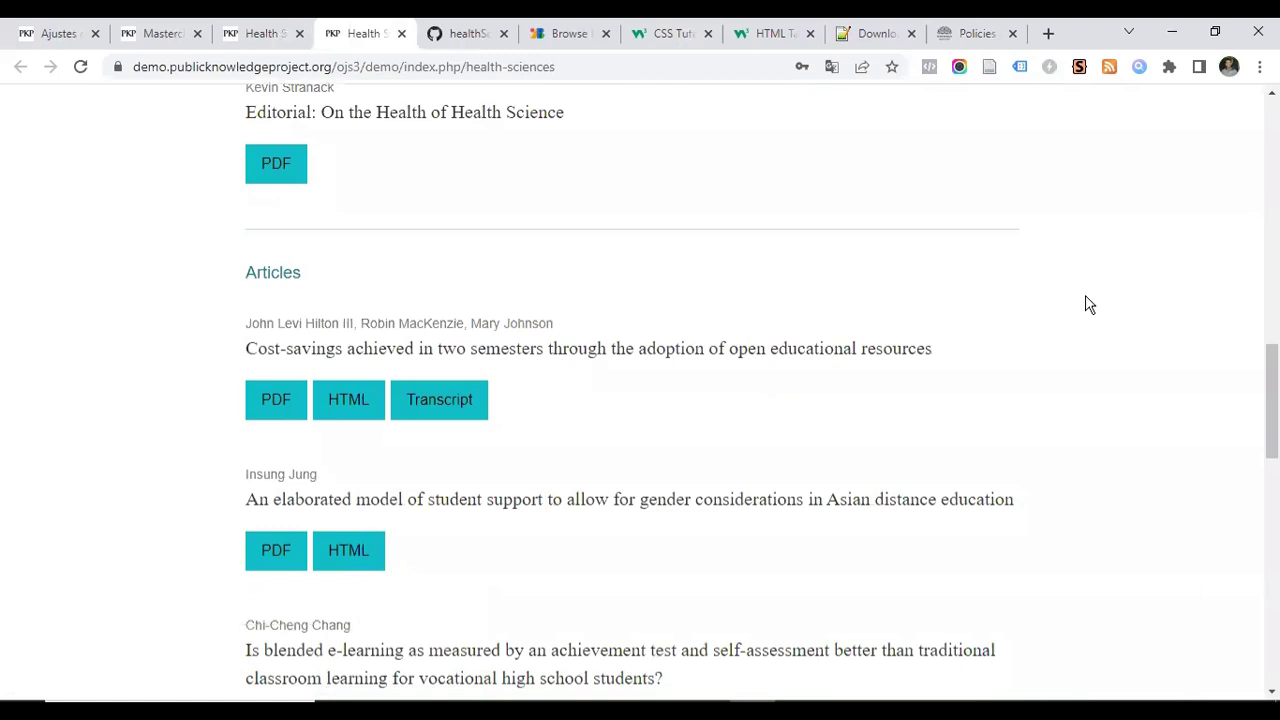
pyautogui.scroll(-4, 1090, 305)
pyautogui.scroll(-4, 1086, 305)
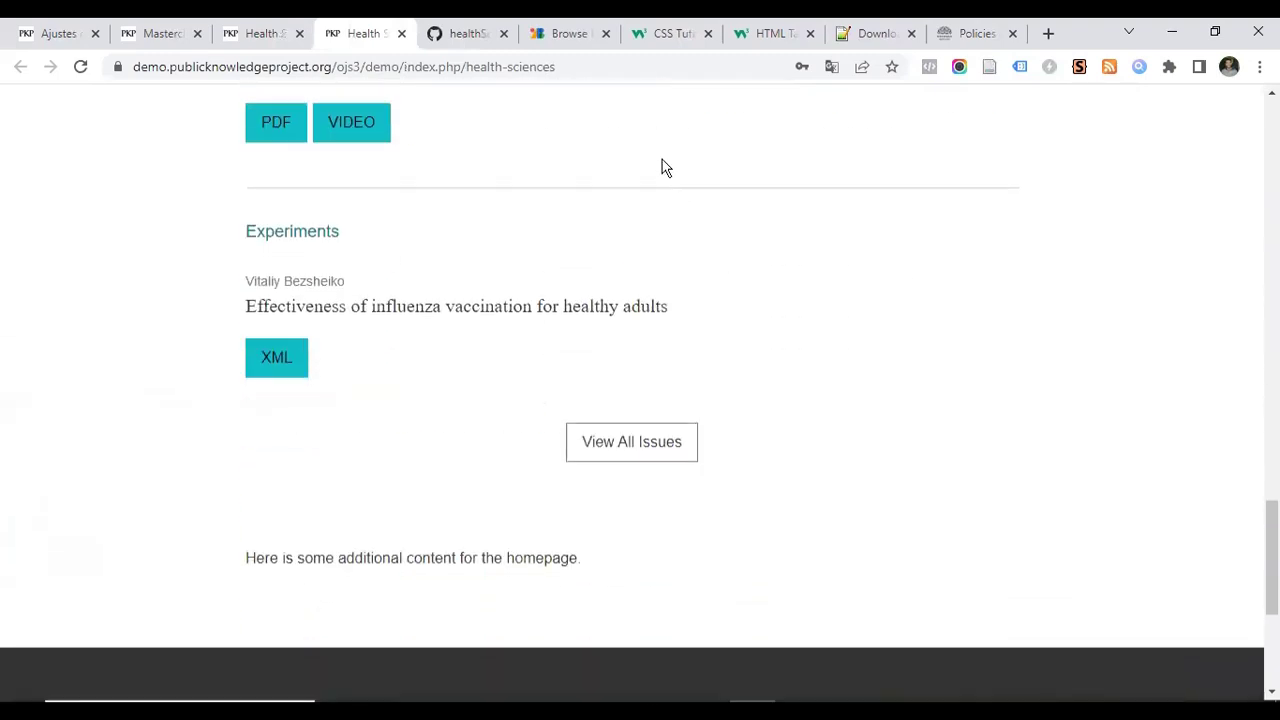
# Open the article "Effectiveness of influenza vaccination for healthy adults" and look over its abstract, references, keywords, citation block and footer
pyautogui.click(543, 312)
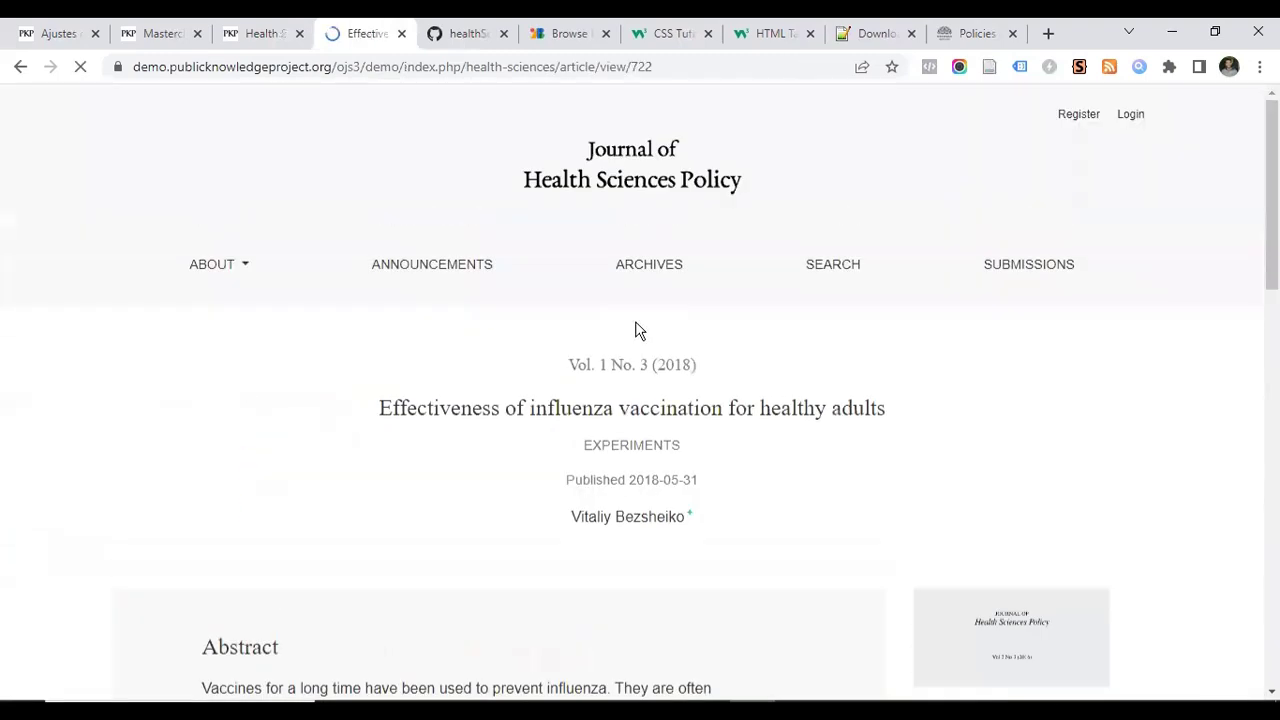
pyautogui.scroll(-6, 636, 330)
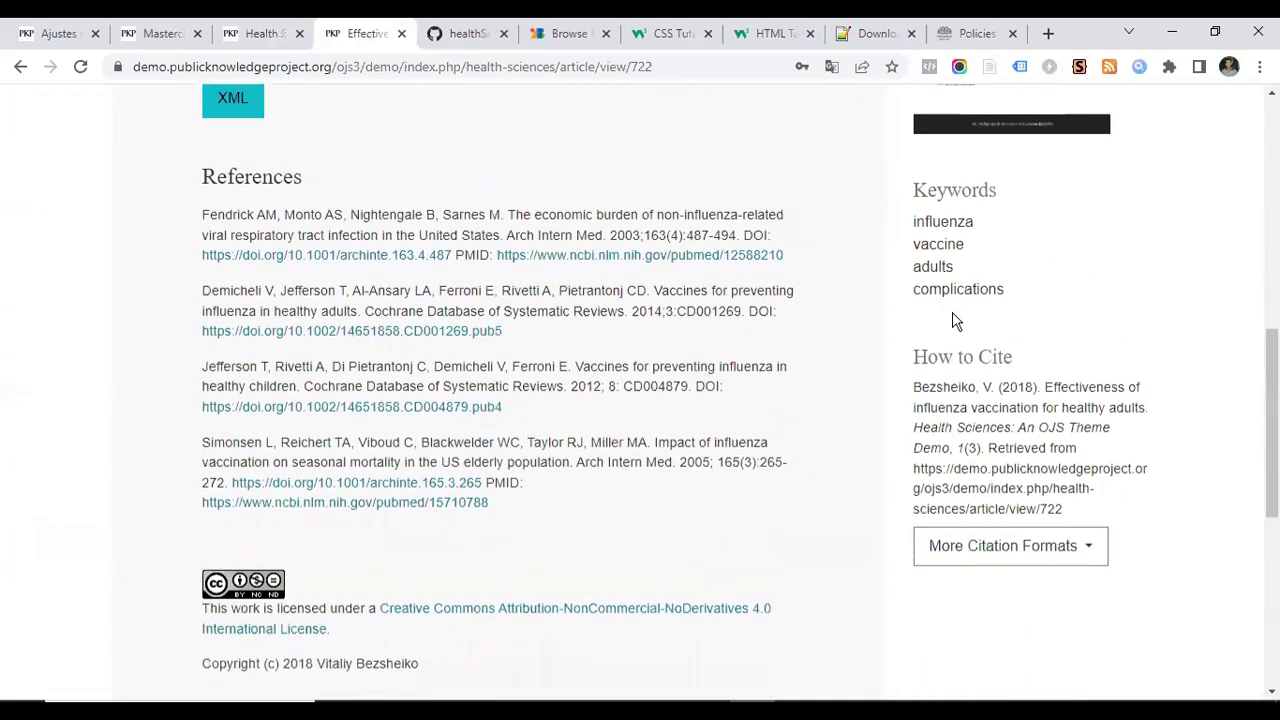
pyautogui.scroll(-3, 934, 414)
pyautogui.scroll(6, 934, 417)
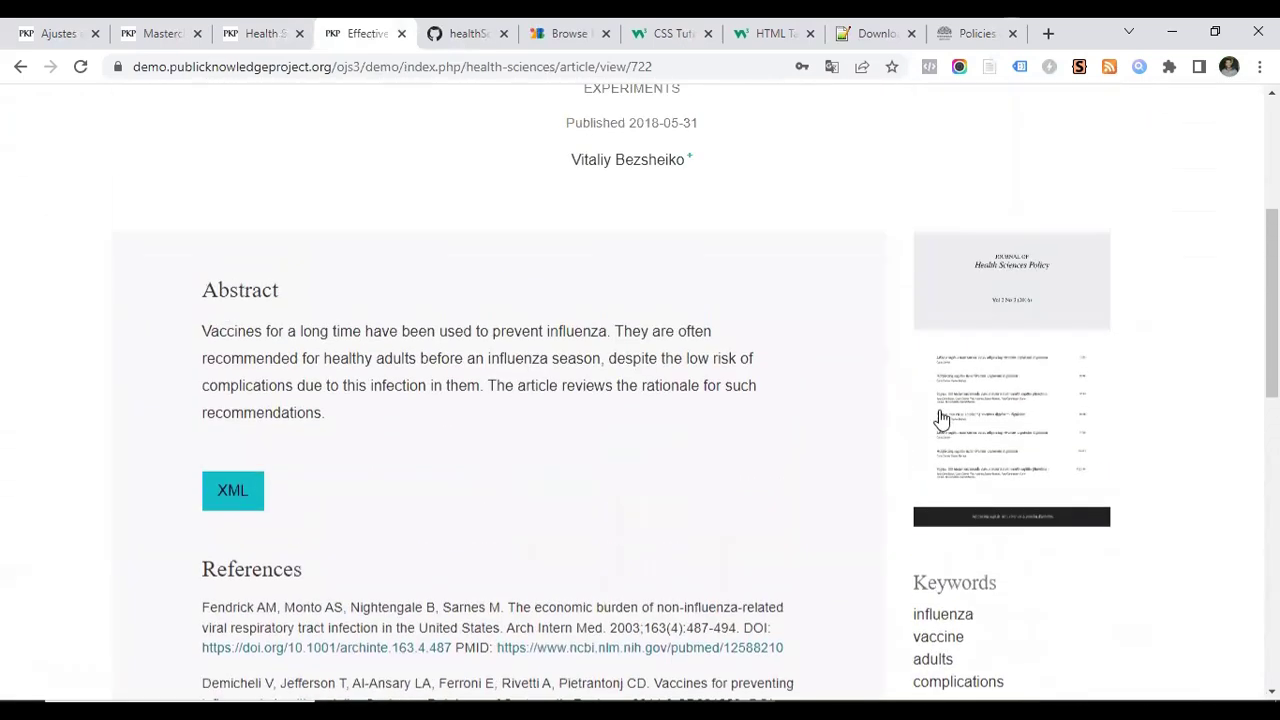
pyautogui.scroll(4, 940, 418)
pyautogui.scroll(-1, 755, 260)
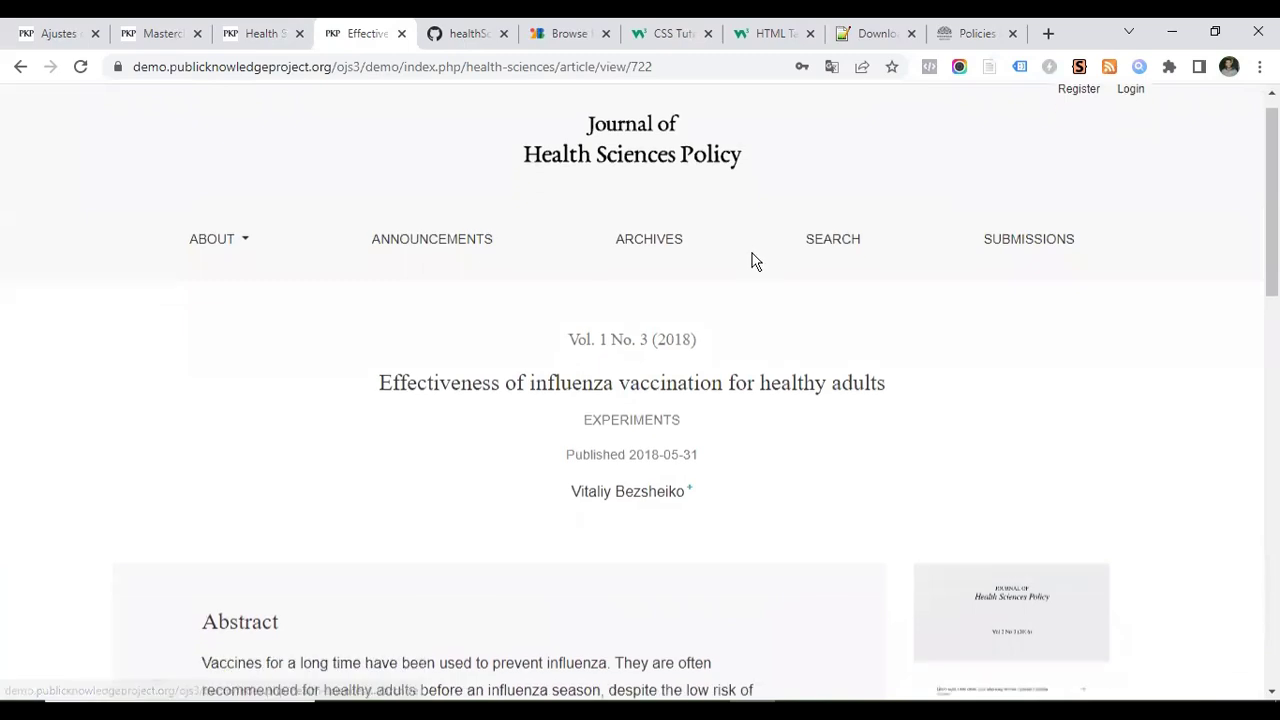
pyautogui.scroll(-10, 457, 512)
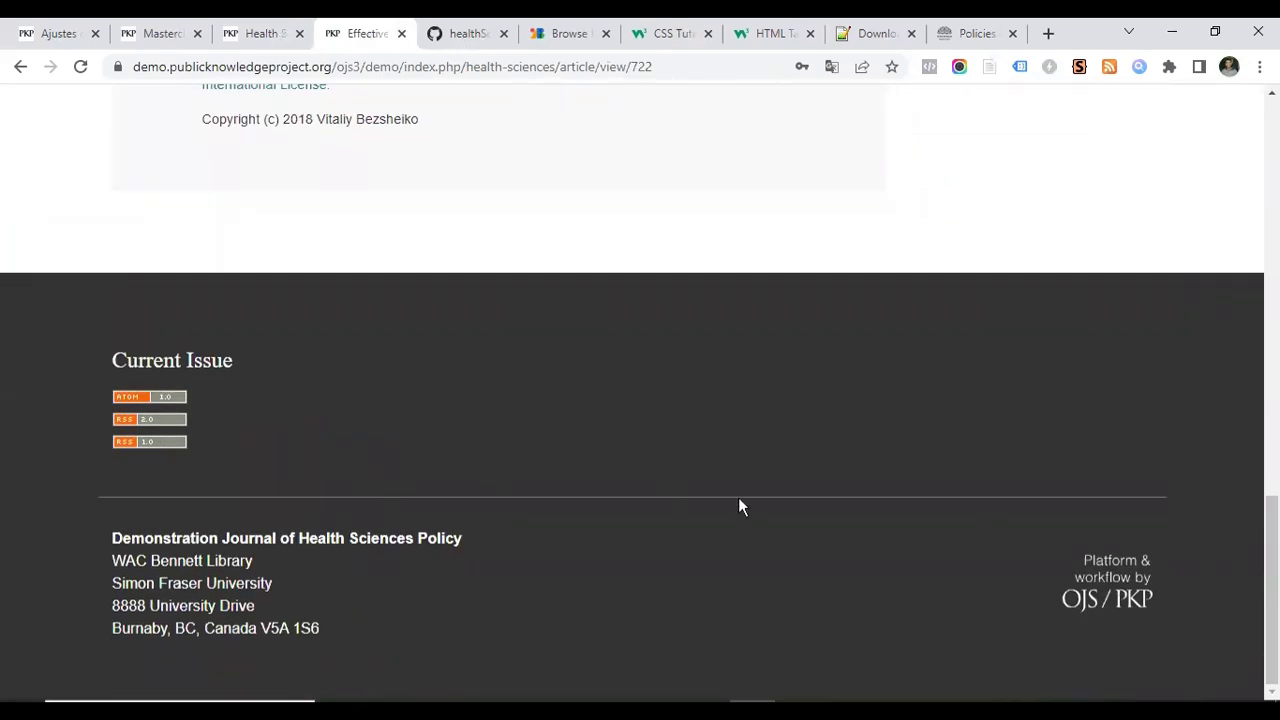
# Return to the Health Sciences readme on GitHub and look over its header, introduction and settings sections
pyautogui.scroll(10, 320, 490)
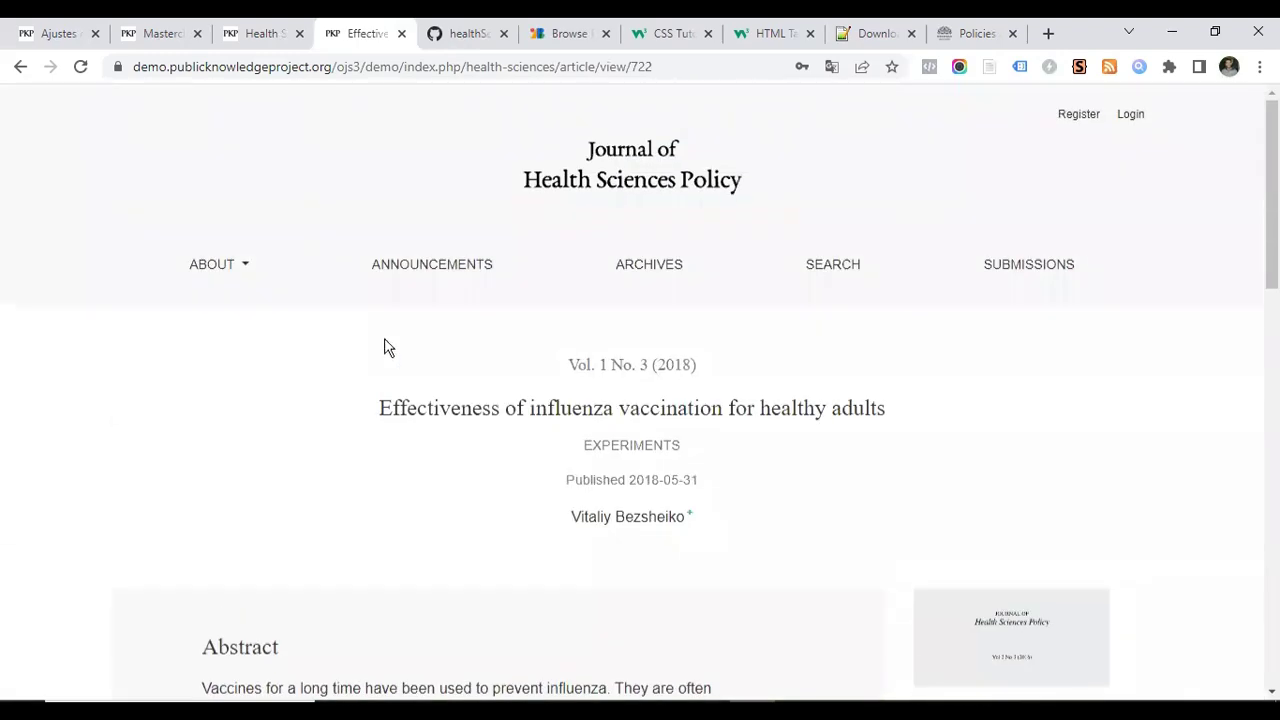
pyautogui.click(455, 35)
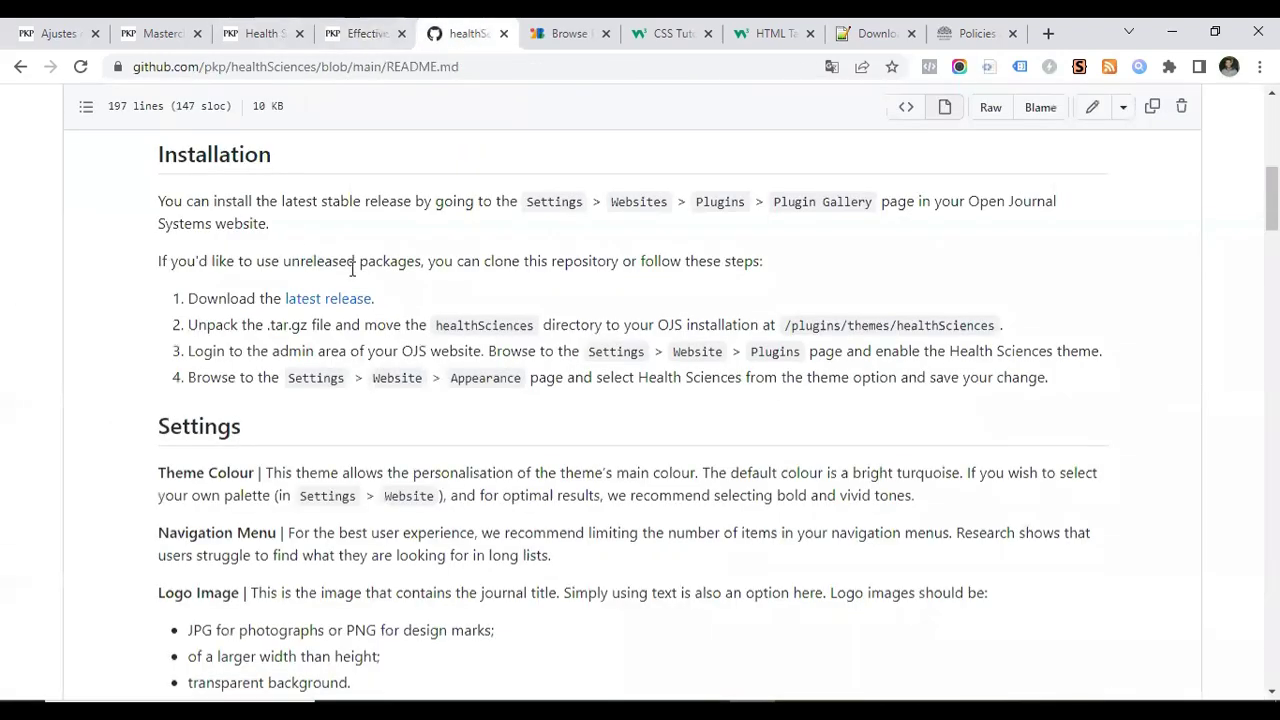
pyautogui.scroll(4, 368, 283)
pyautogui.scroll(2, 368, 283)
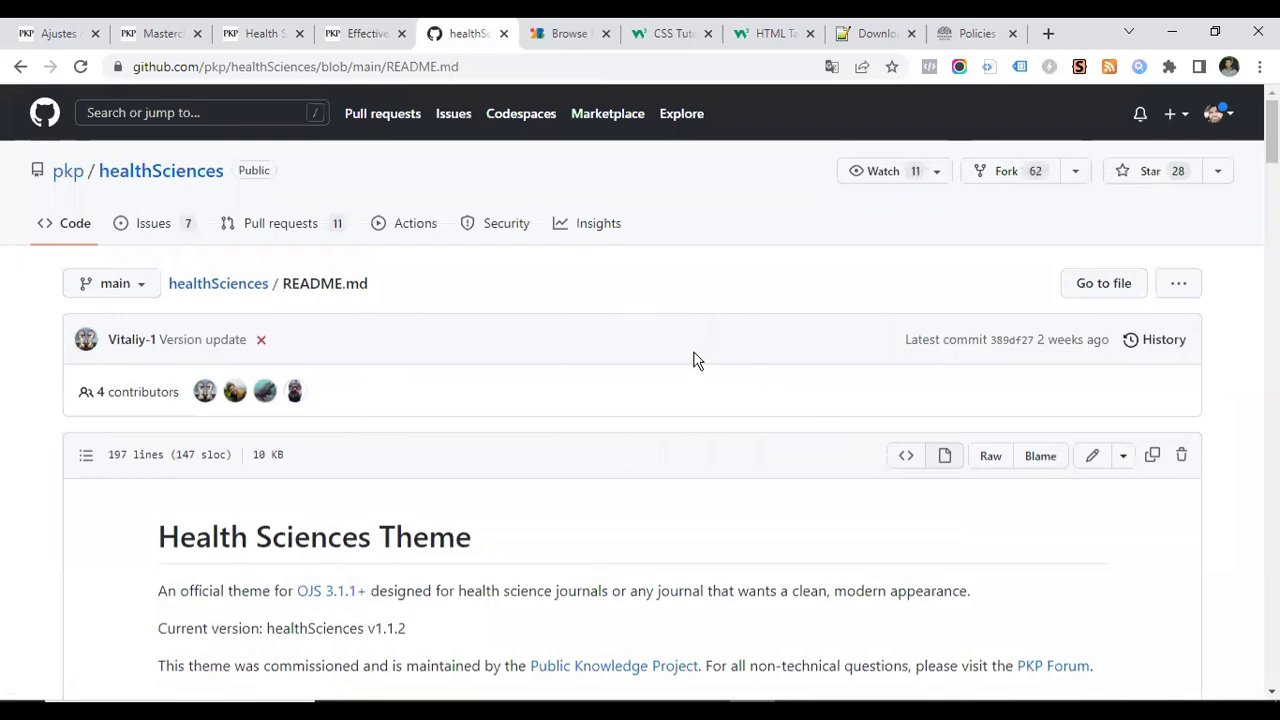
pyautogui.scroll(-1, 697, 360)
pyautogui.scroll(-12, 697, 360)
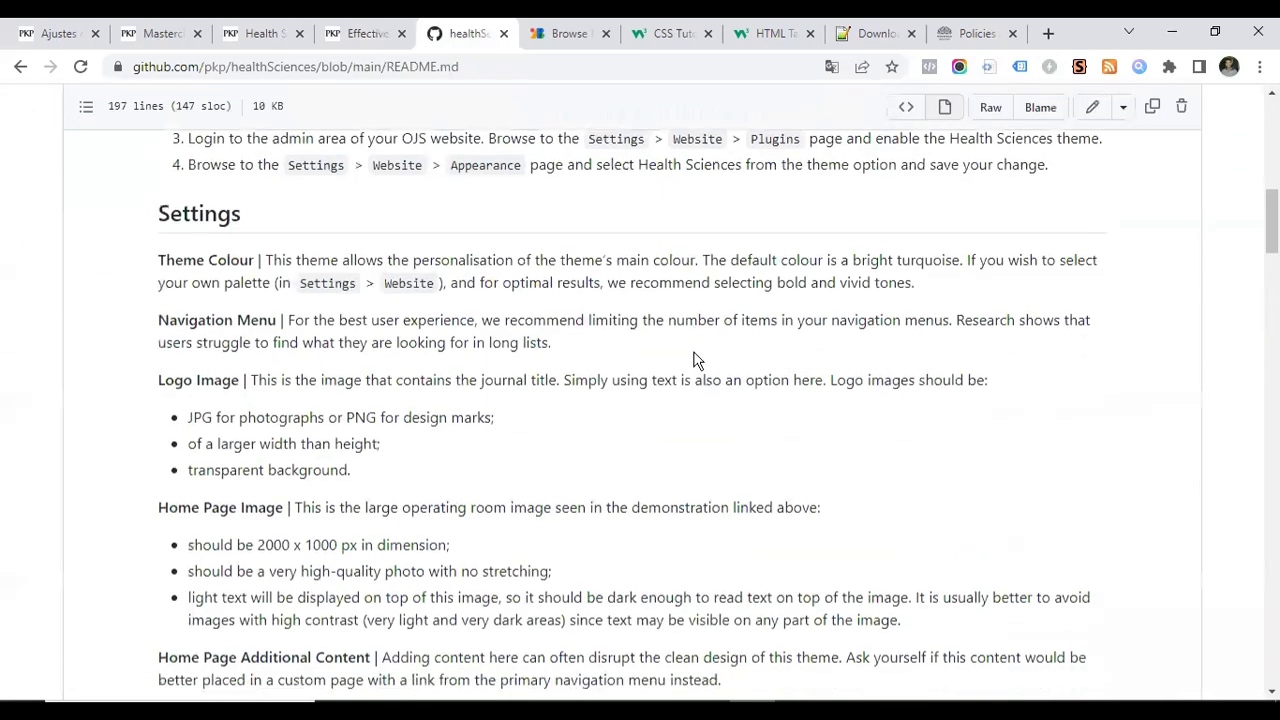
pyautogui.scroll(13, 697, 360)
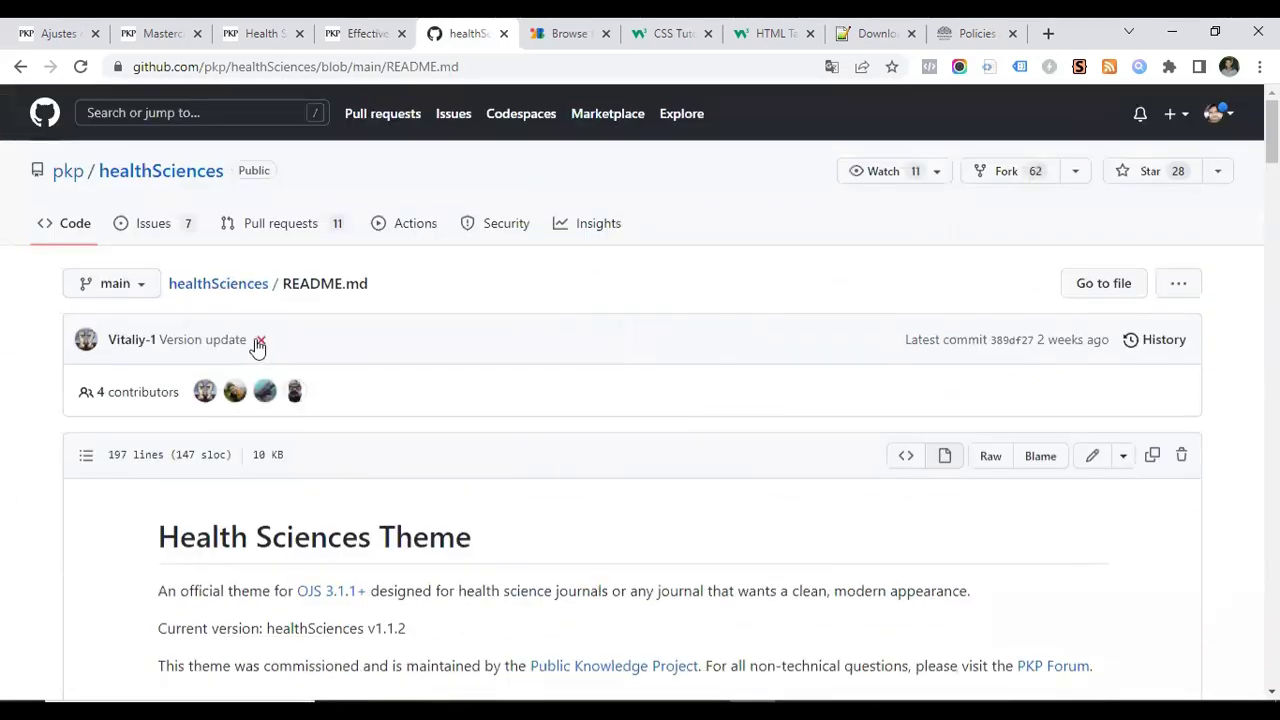
# Open the healthSciences repository's main page and follow the latest release link in the readme's installation instructions
pyautogui.click(236, 285)
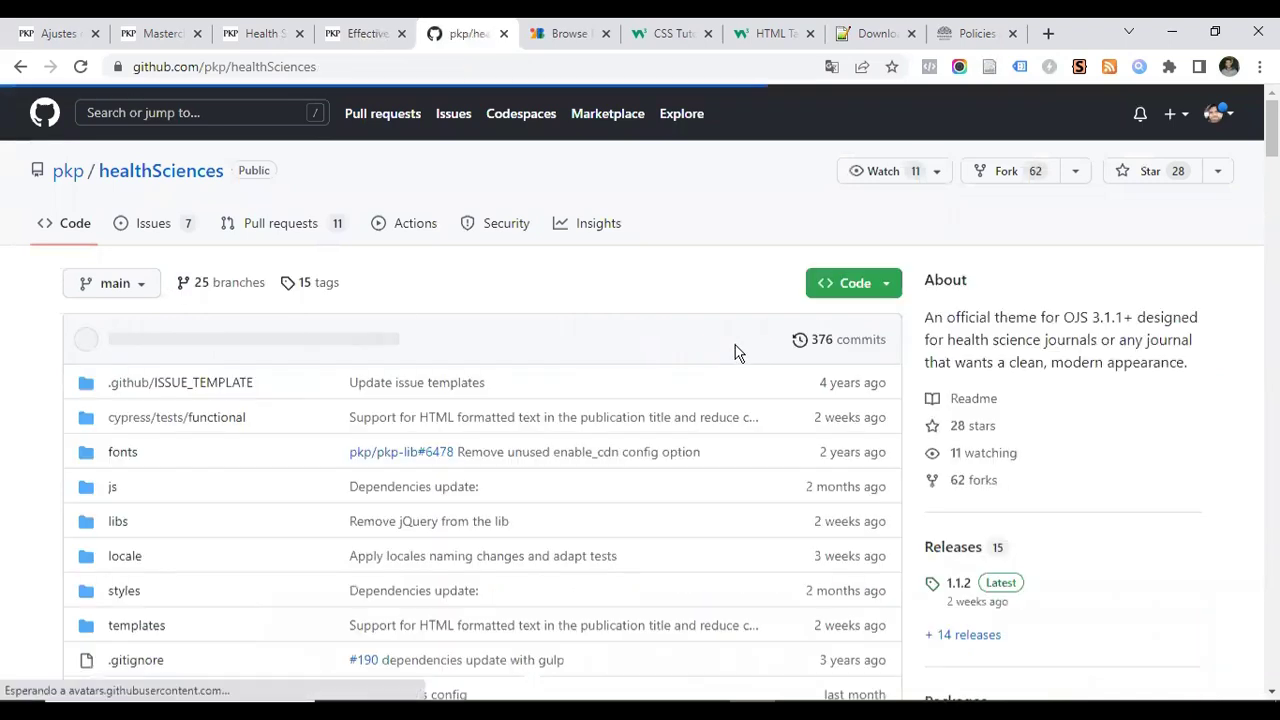
pyautogui.scroll(-10, 735, 352)
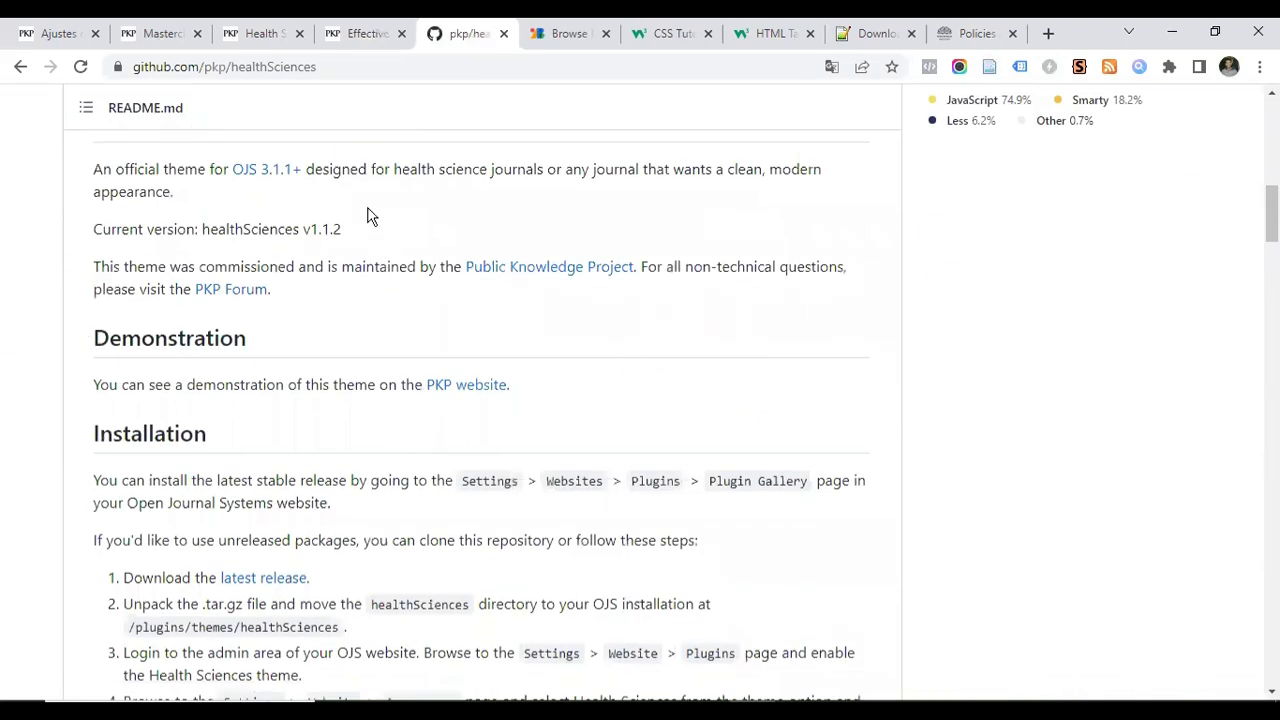
pyautogui.scroll(-3, 720, 374)
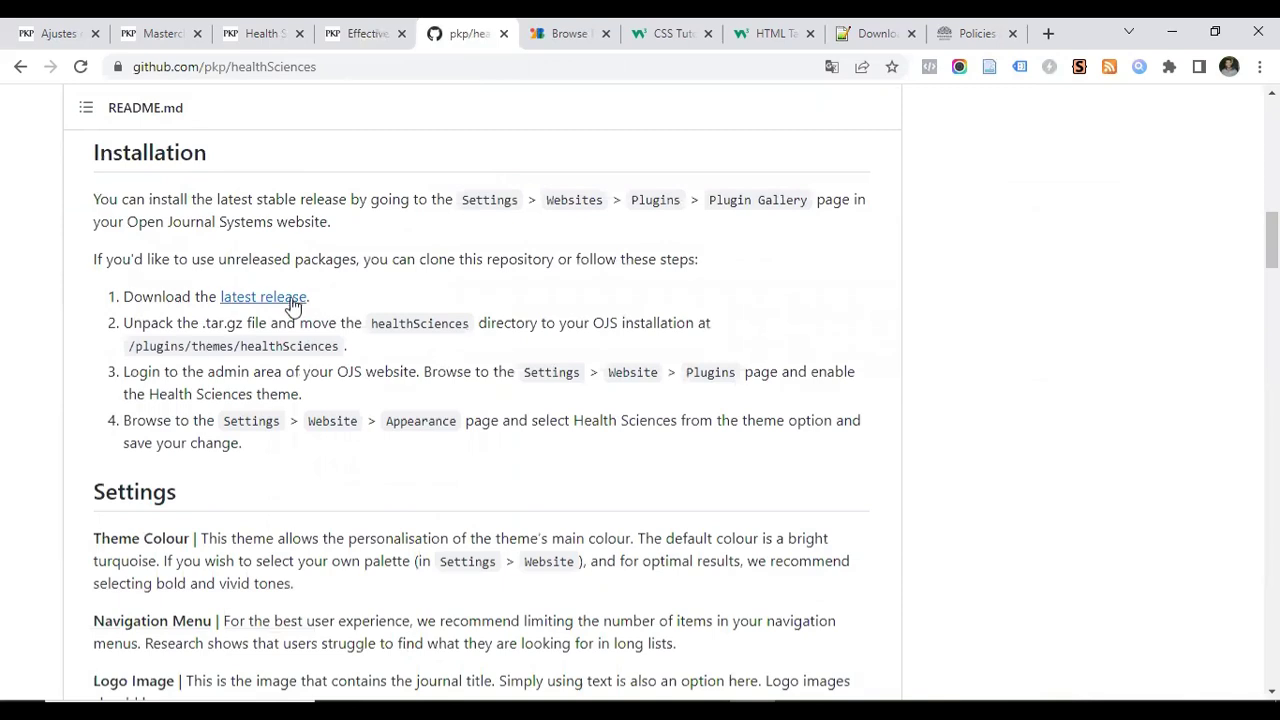
pyautogui.click(292, 302)
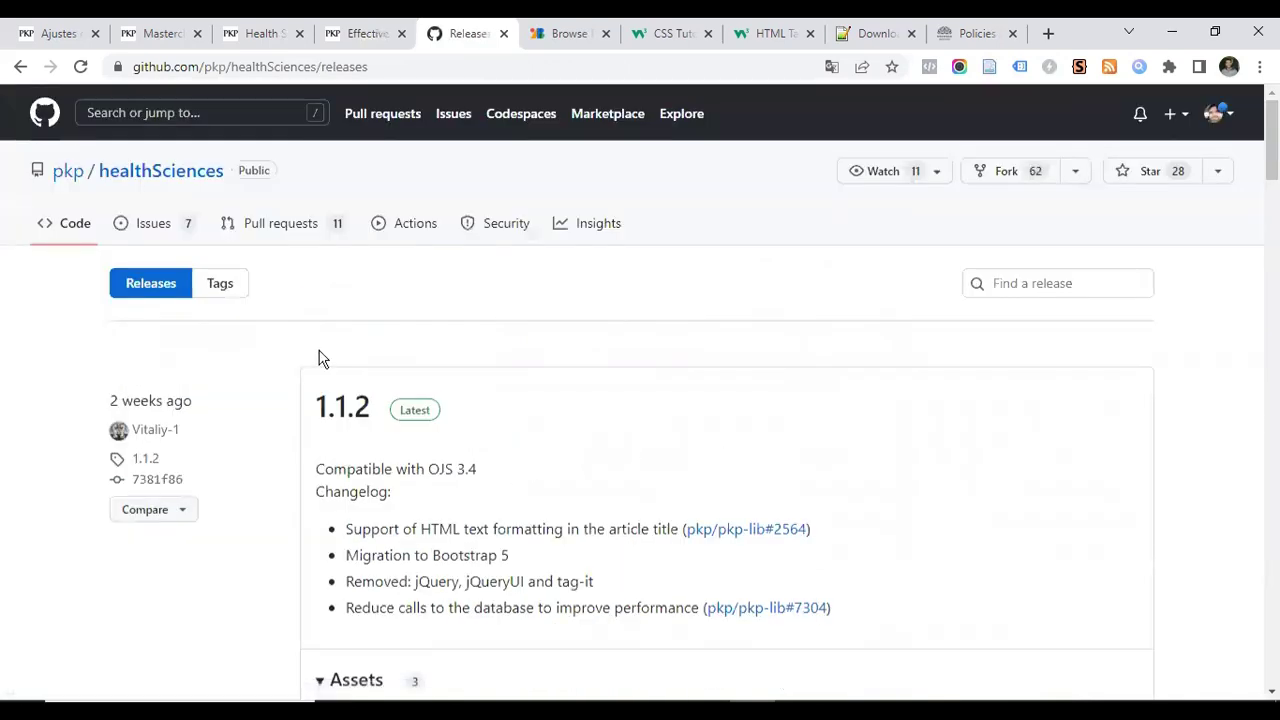
# Go back to the healthSciences repository's main page and open its Releases list from there
pyautogui.click(18, 68)
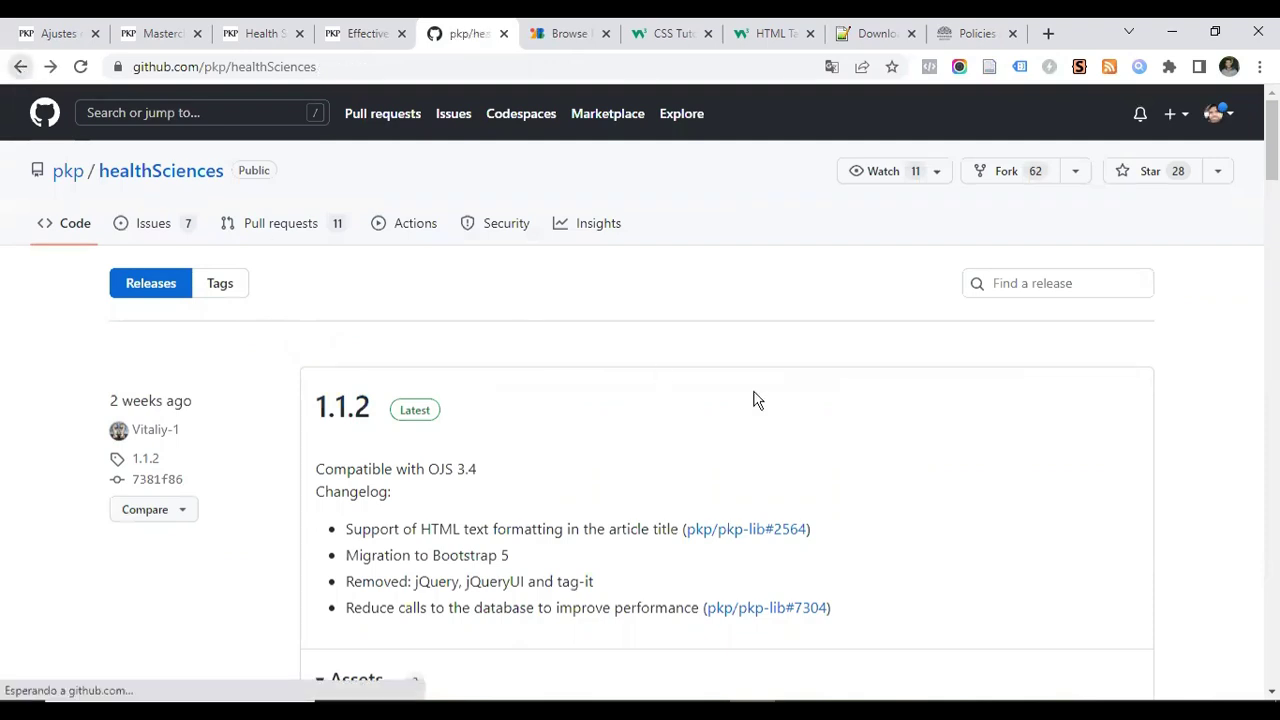
pyautogui.scroll(5, 930, 398)
pyautogui.scroll(8, 935, 398)
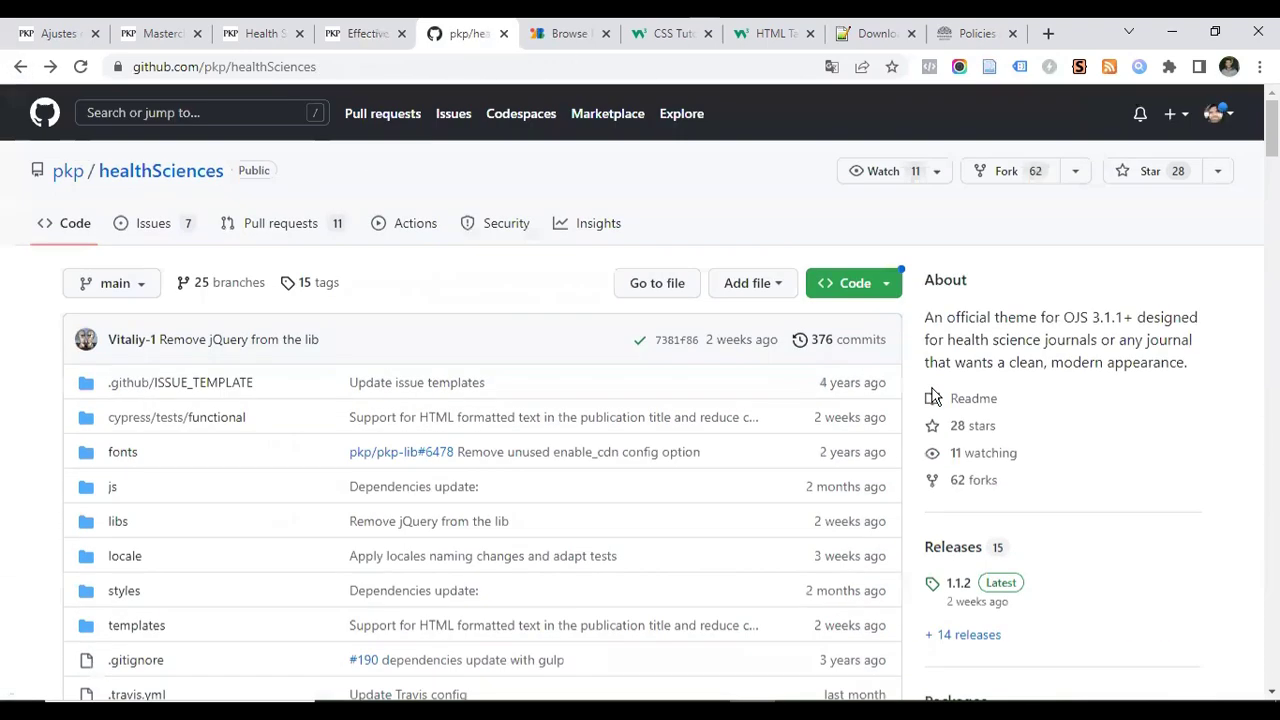
pyautogui.scroll(-2, 928, 242)
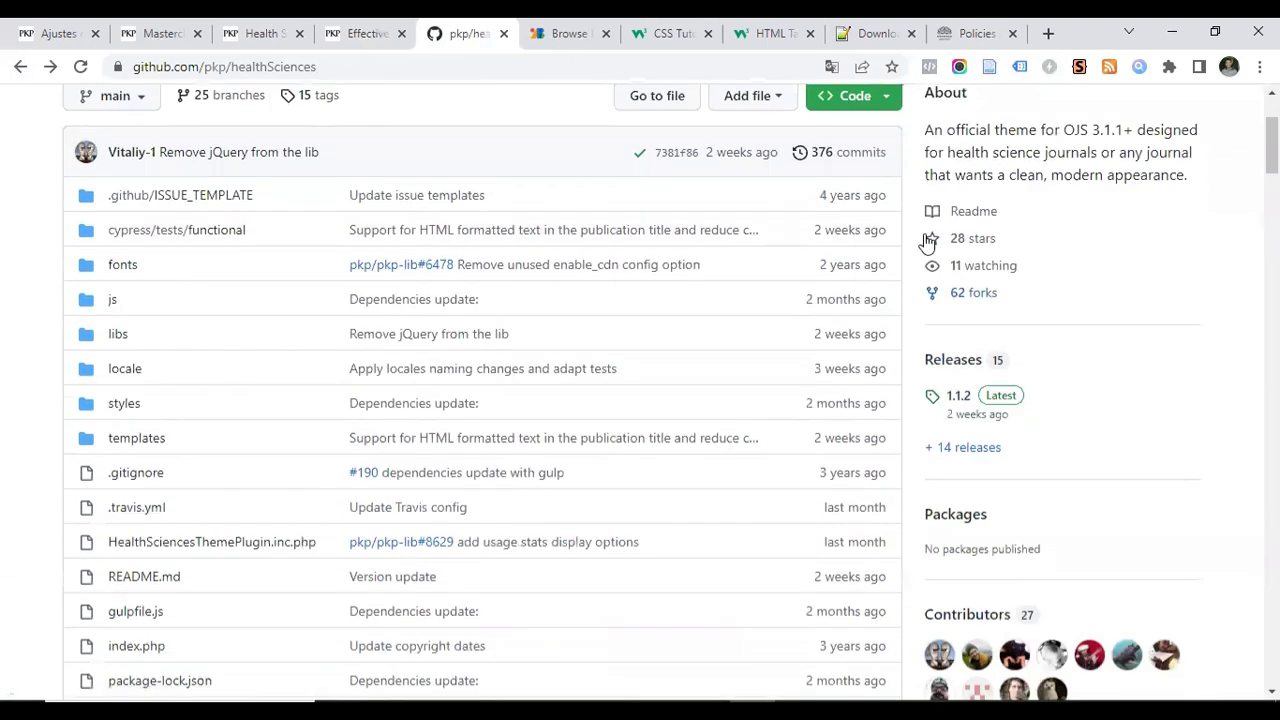
pyautogui.click(955, 360)
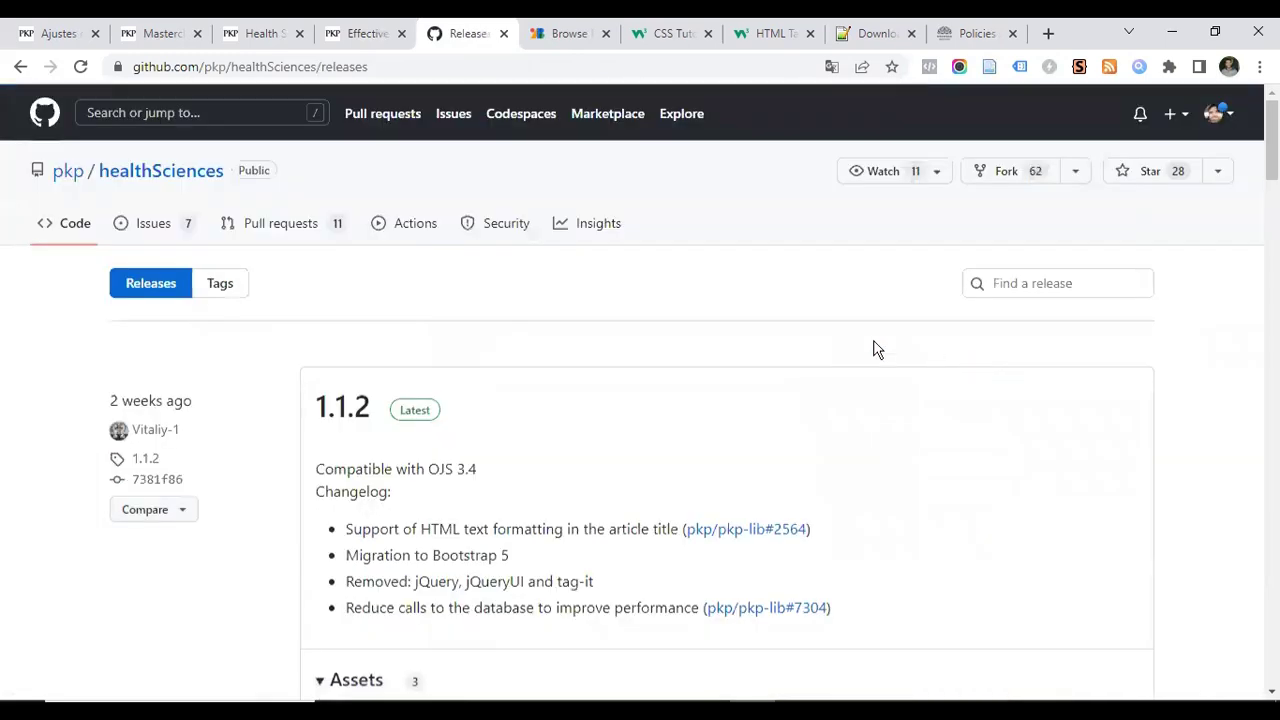
# Try to download healthSciences-1.1.2.tar.gz from the assets of release 1.1.2
pyautogui.scroll(-3, 871, 349)
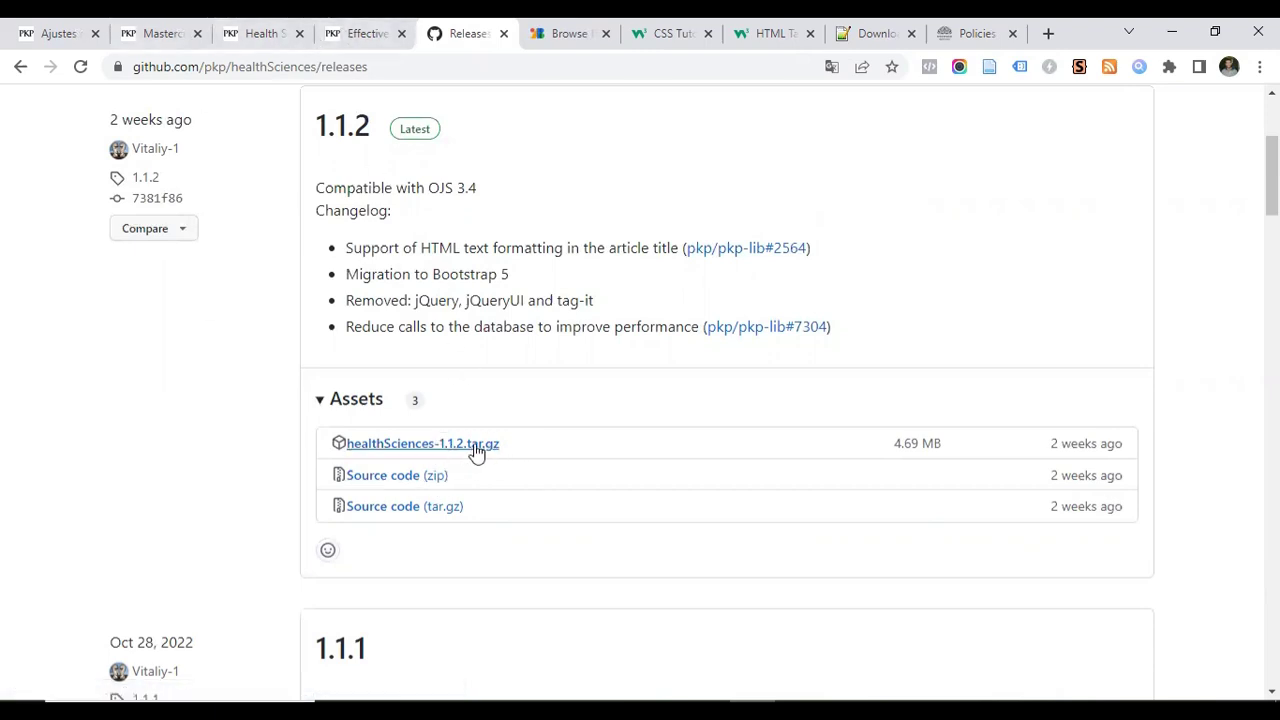
pyautogui.click(405, 451)
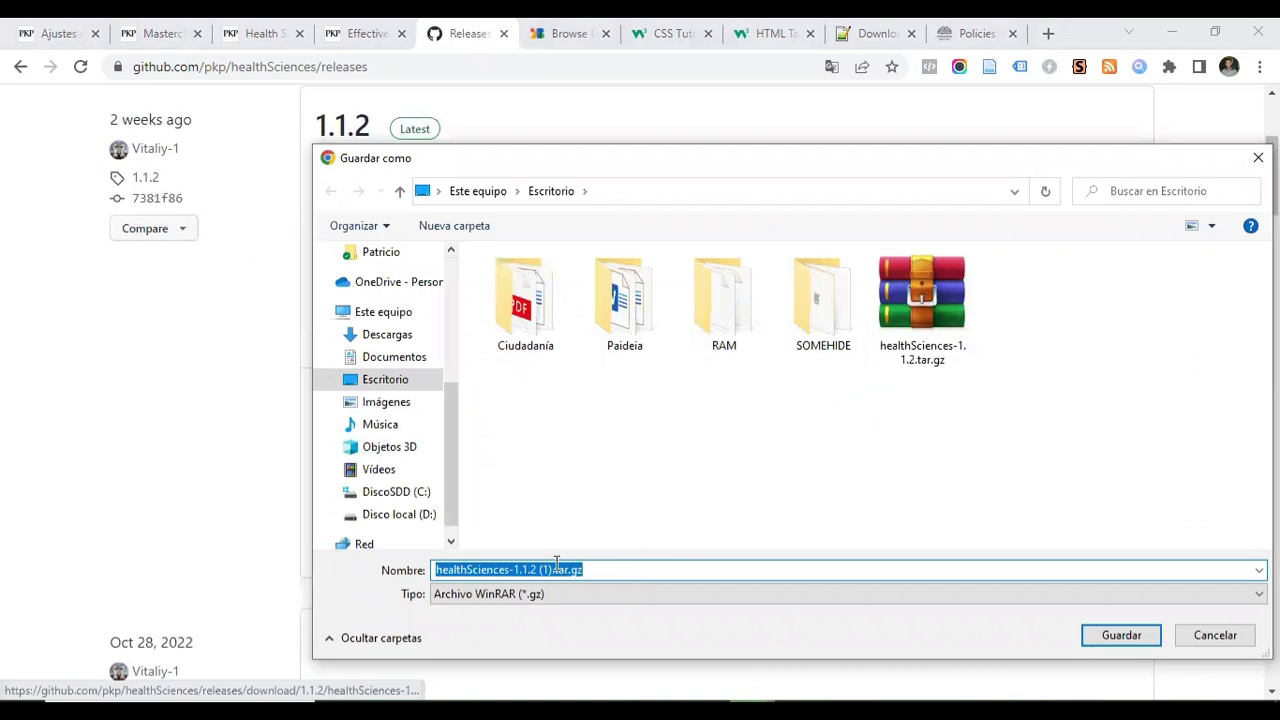
pyautogui.click(1258, 157)
# Return to the Health Sciences page in the PKP documentation and go back to the Themes overview
pyautogui.click(366, 33)
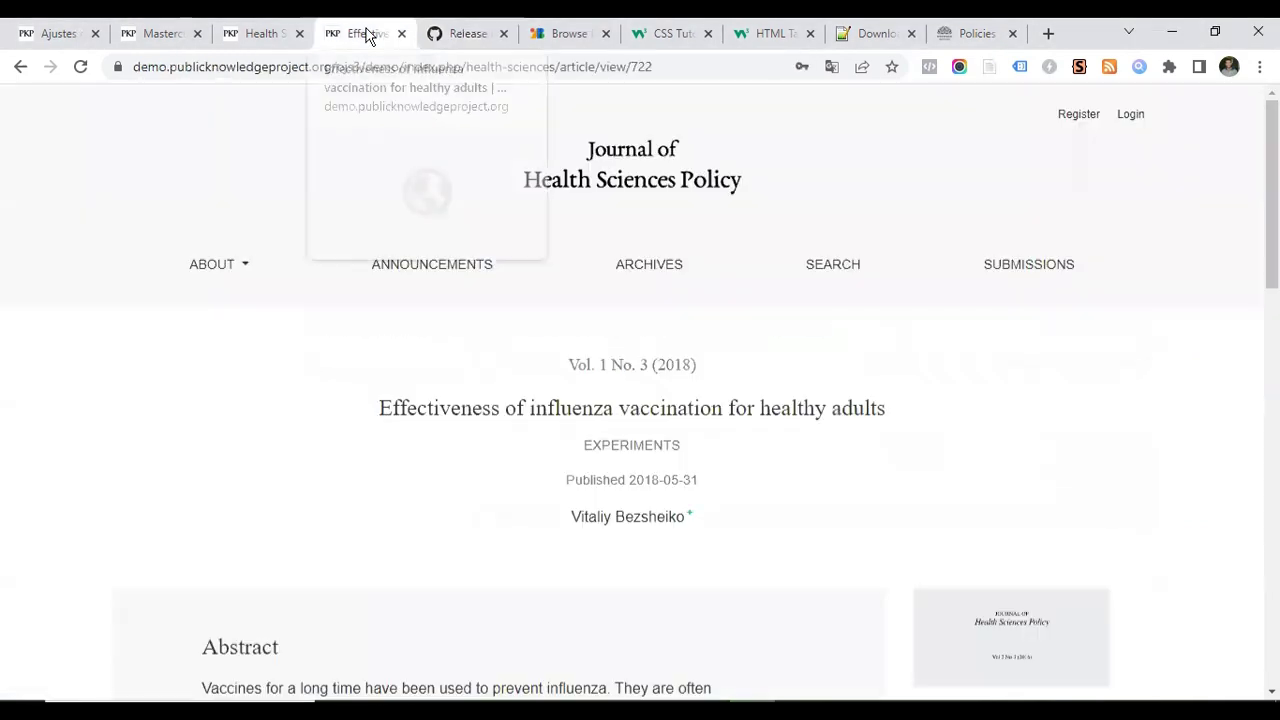
pyautogui.click(260, 34)
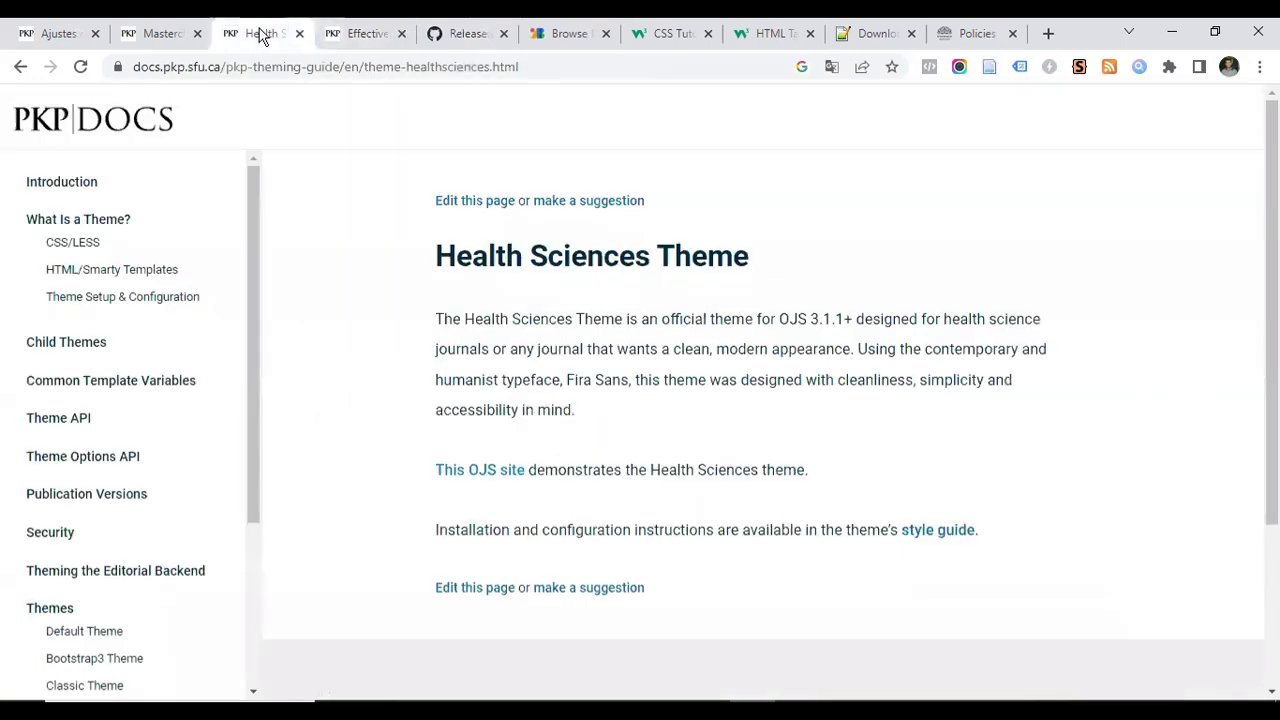
pyautogui.click(20, 66)
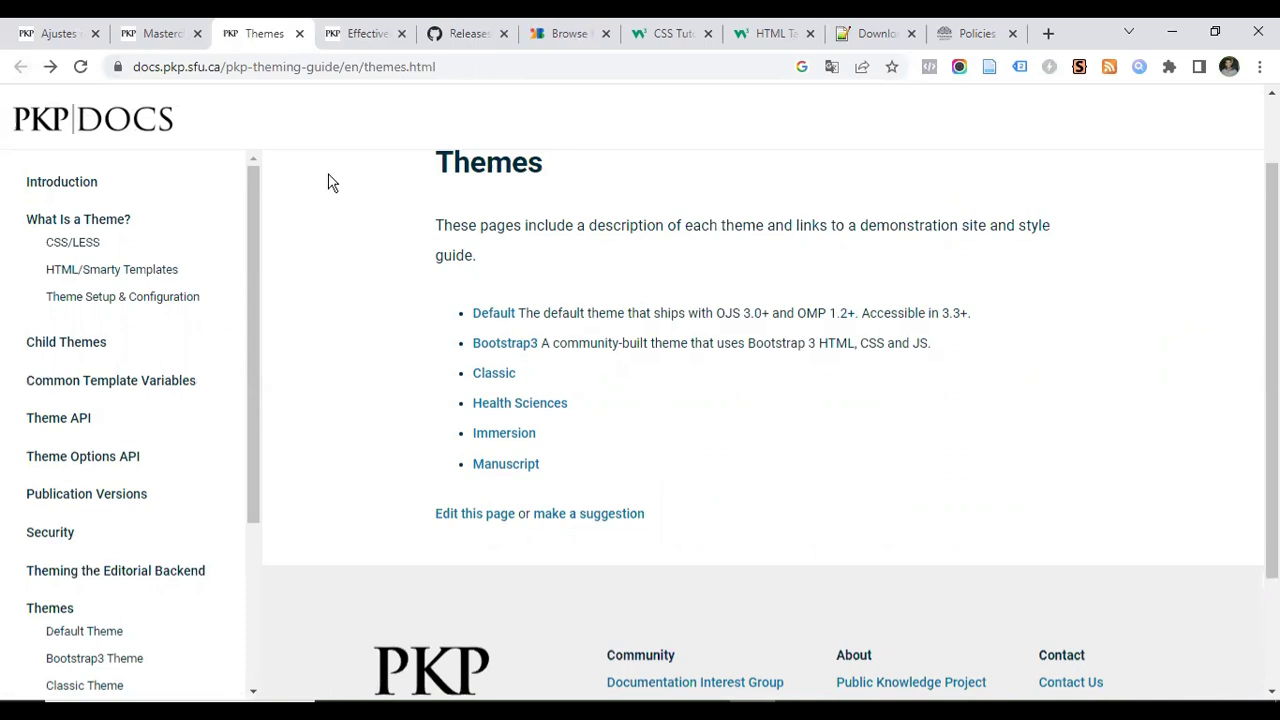
# Switch to the Masterclass journal's website settings and open the list of installed modules
pyautogui.click(148, 34)
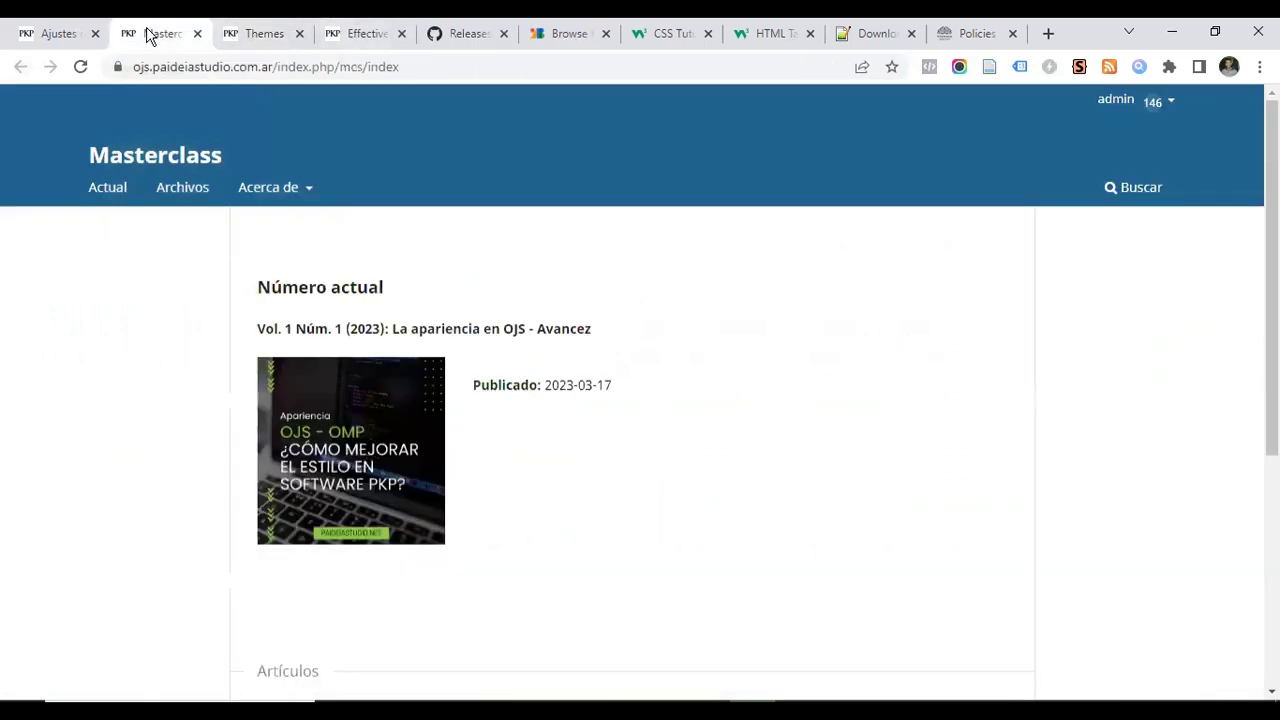
pyautogui.click(42, 35)
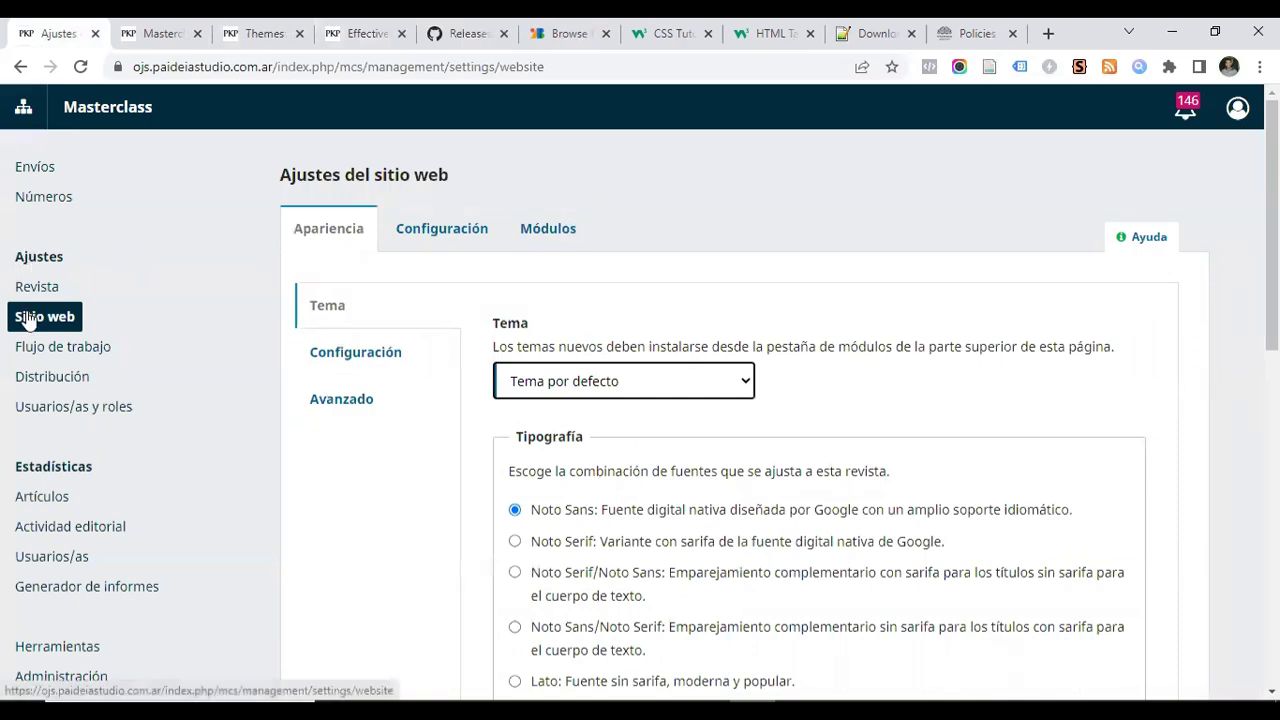
pyautogui.click(533, 226)
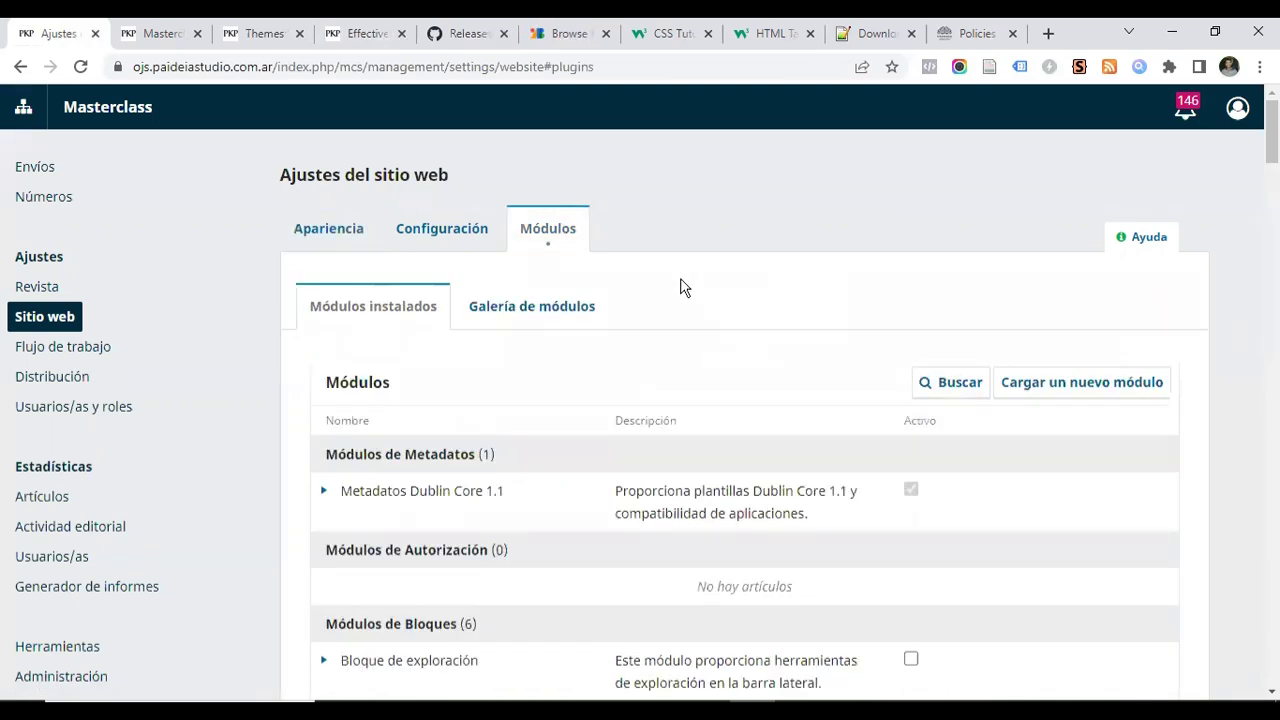
# Start loading a new module, locate healthSciences-1.1.2.tar.gz in the Escritorio folder, and cancel the upload
pyautogui.scroll(-1, 680, 287)
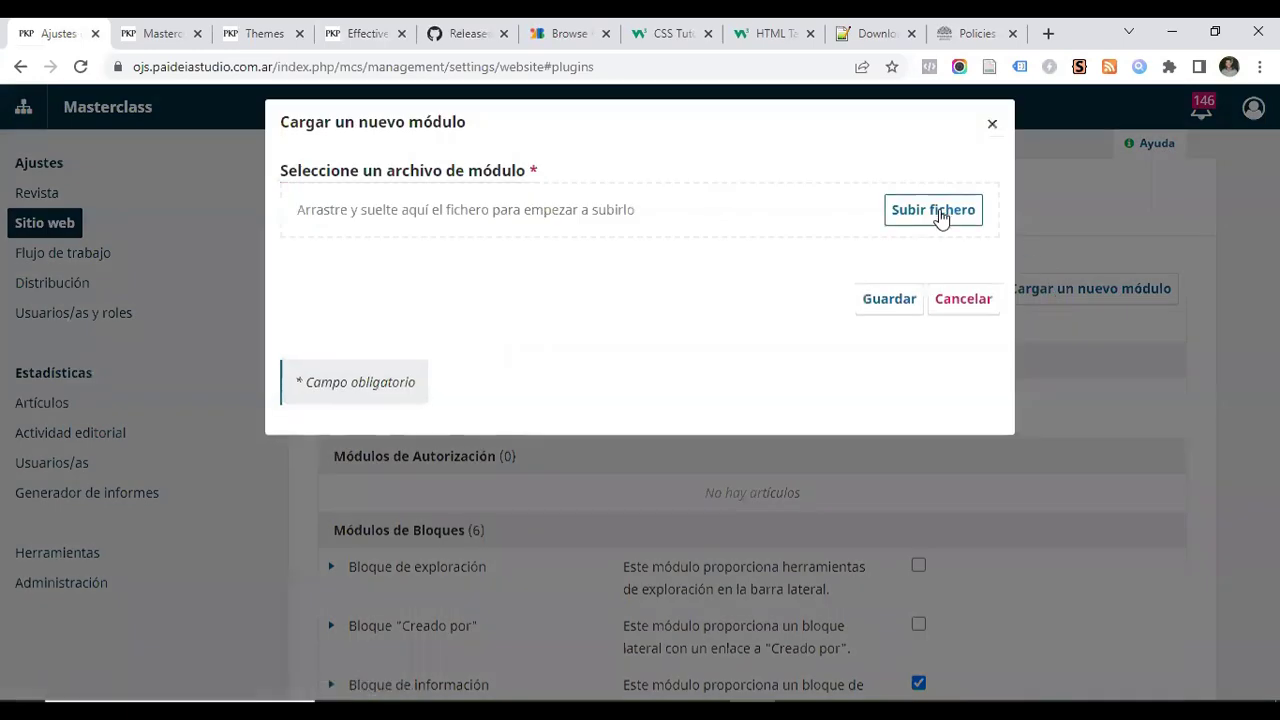
pyautogui.click(938, 212)
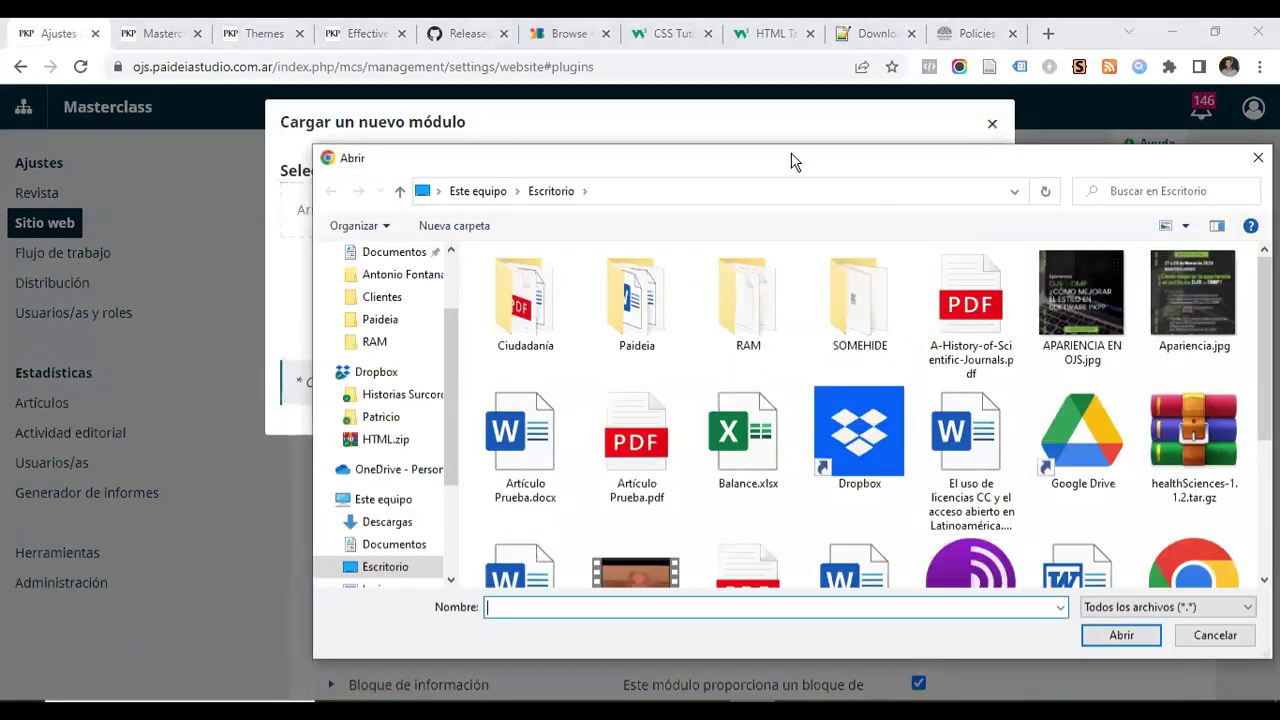
pyautogui.moveTo(790, 162); pyautogui.dragTo(719, 73)
pyautogui.moveTo(1199, 293); pyautogui.dragTo(1196, 353)
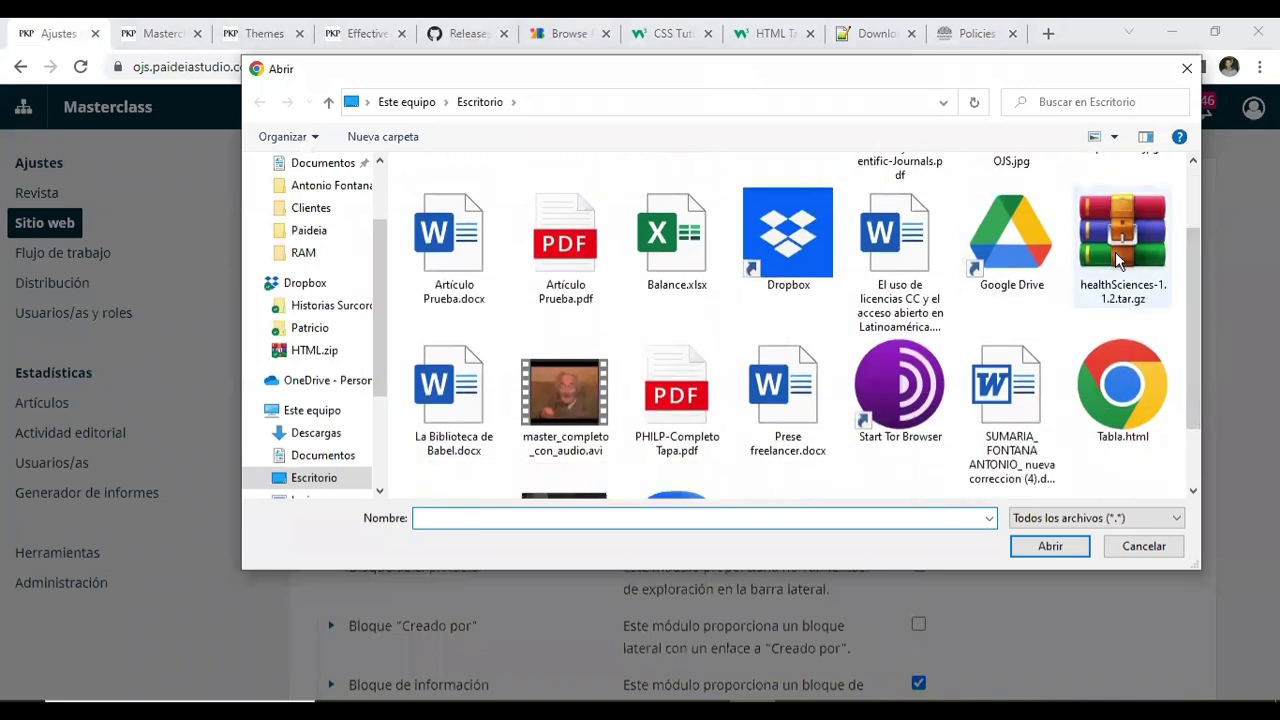
pyautogui.moveTo(1196, 291)
pyautogui.mouseDown()
pyautogui.moveTo(1196, 372)
pyautogui.moveTo(1192, 272)
pyautogui.mouseUp()
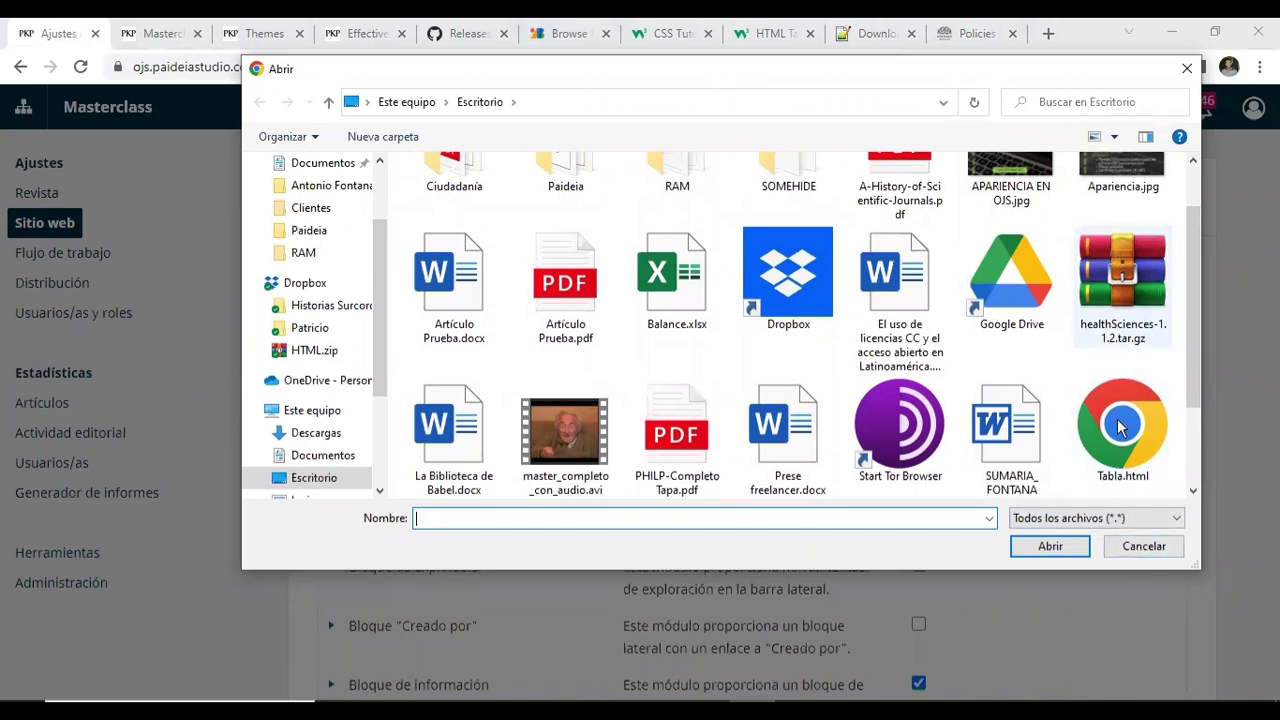
pyautogui.click(1140, 548)
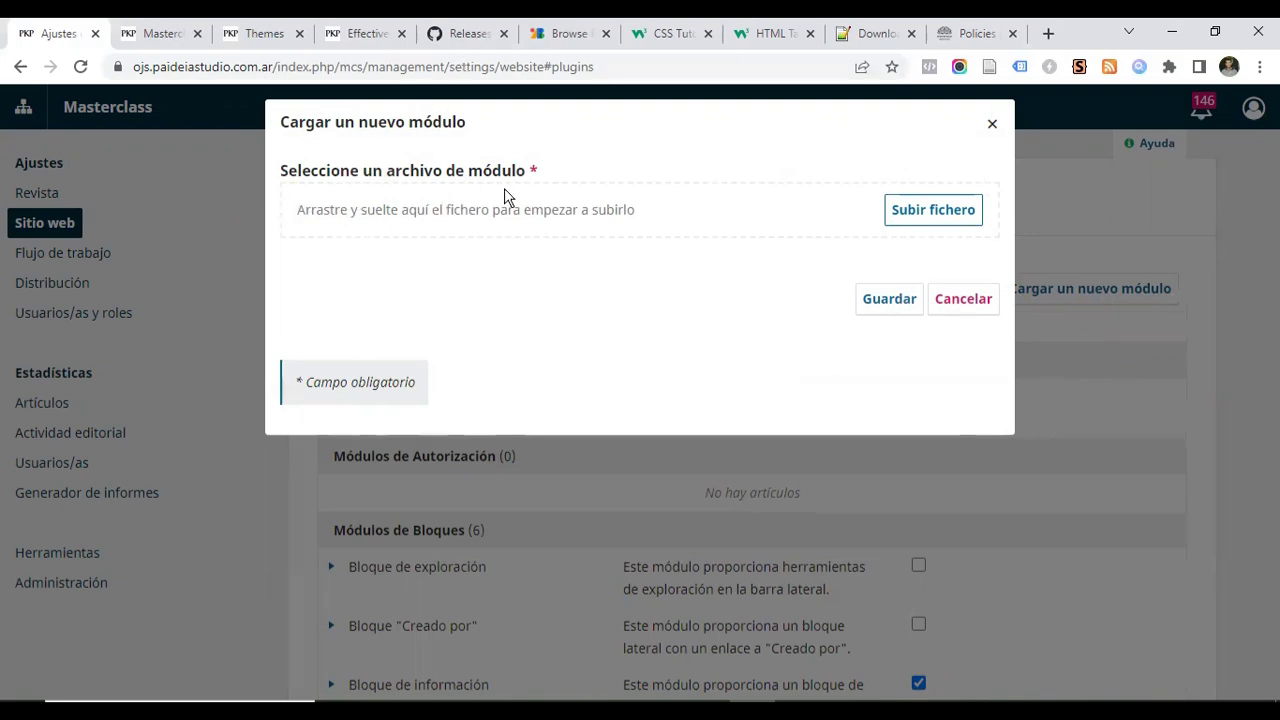
pyautogui.click(964, 300)
# Look through the installed modules down to Módulos de Aspecto and highlight that section's heading
pyautogui.scroll(1, 752, 397)
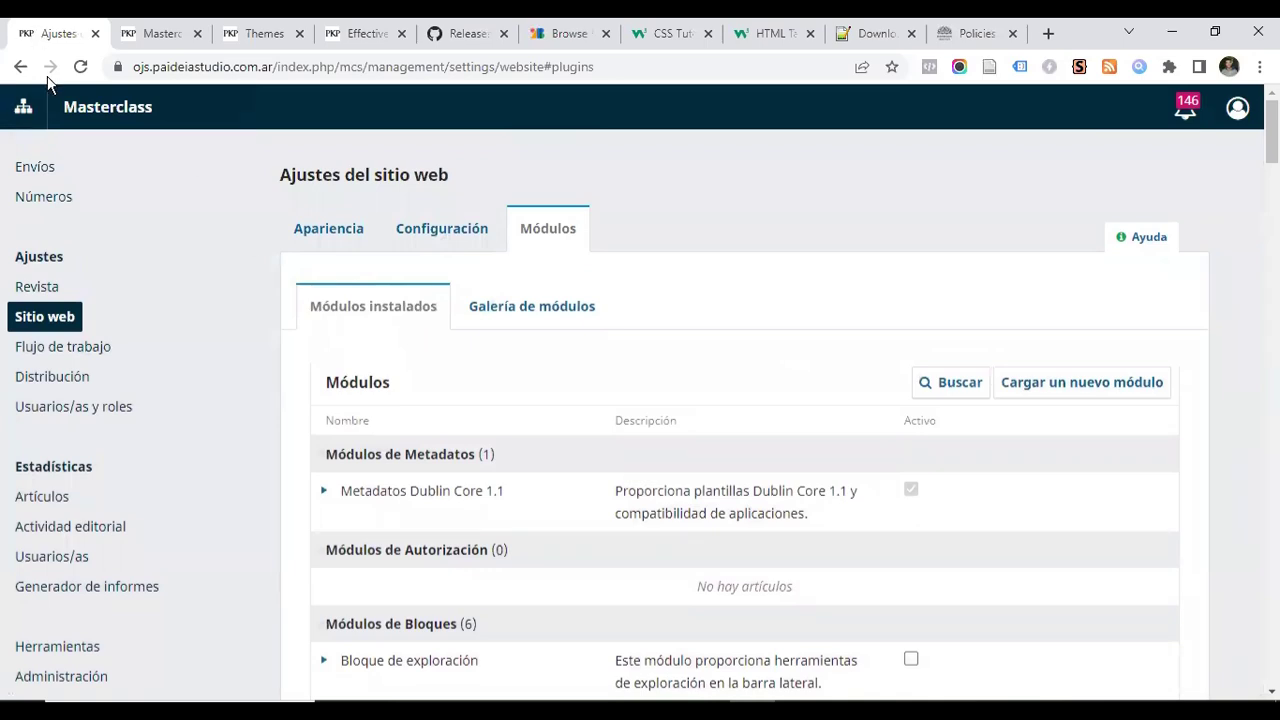
pyautogui.scroll(-1, 634, 302)
pyautogui.scroll(-2, 371, 214)
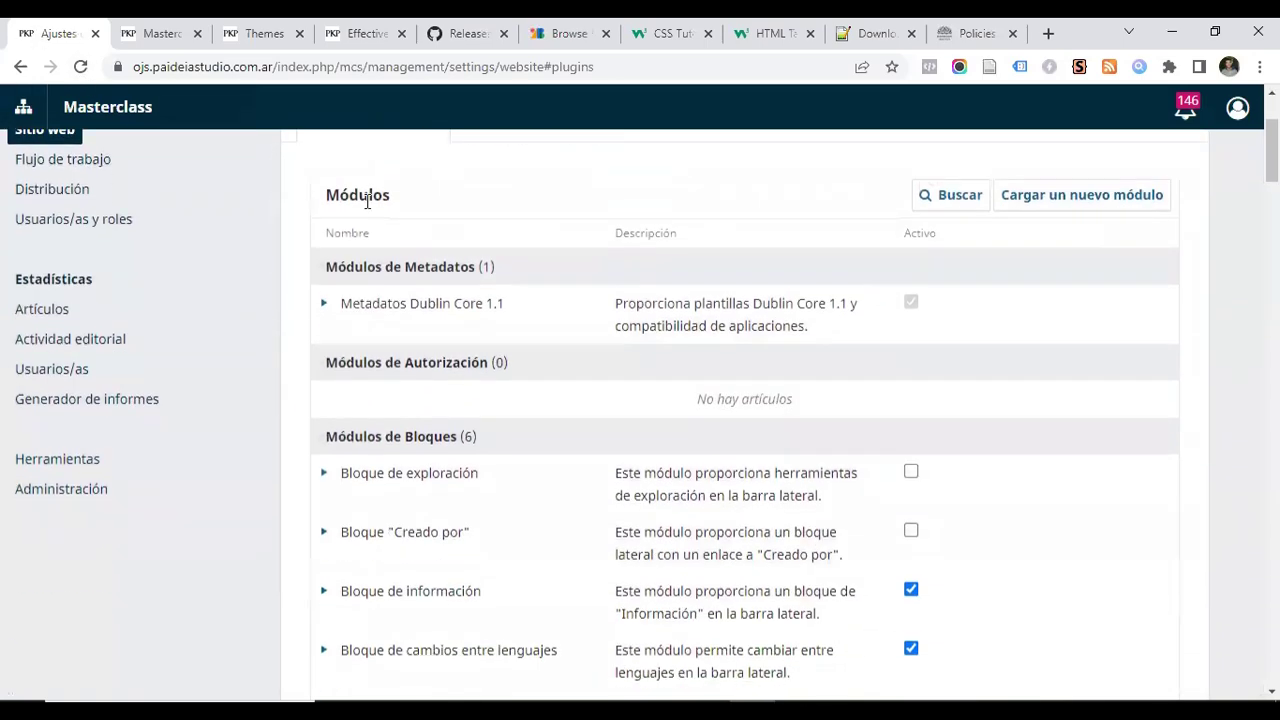
pyautogui.scroll(1, 394, 258)
pyautogui.scroll(-1, 394, 253)
pyautogui.scroll(-20, 394, 258)
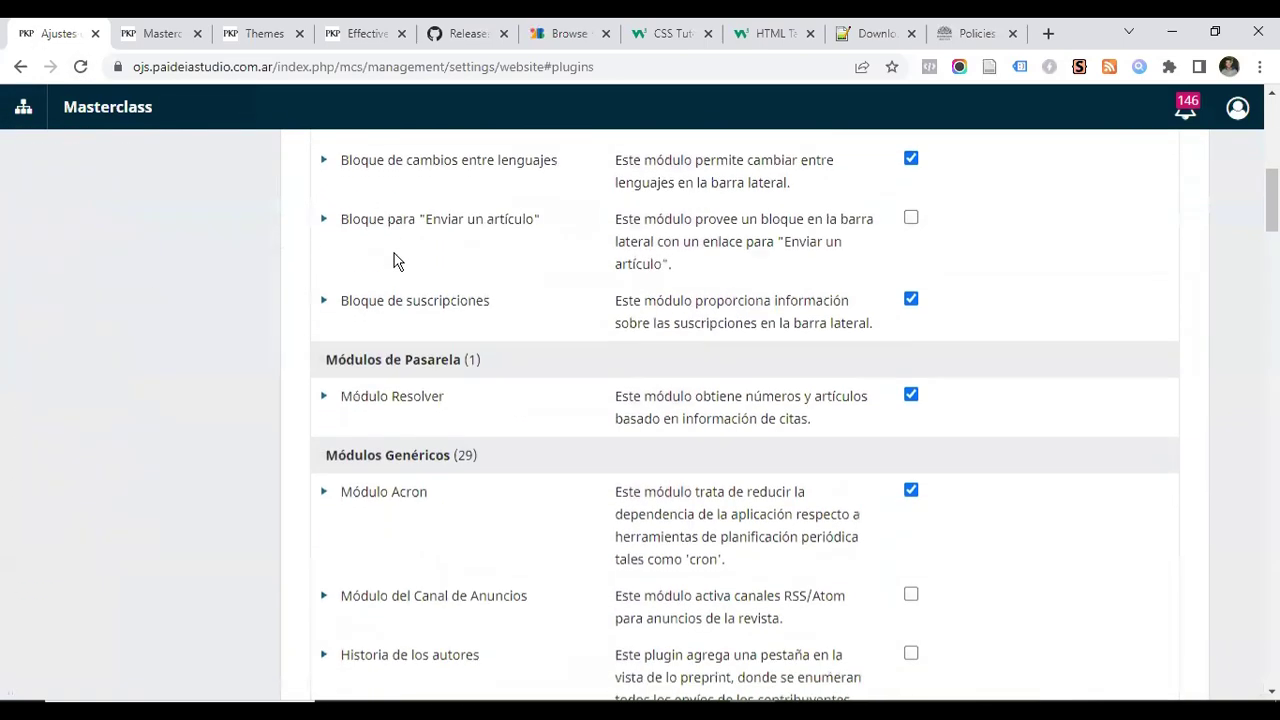
pyautogui.scroll(-20, 394, 253)
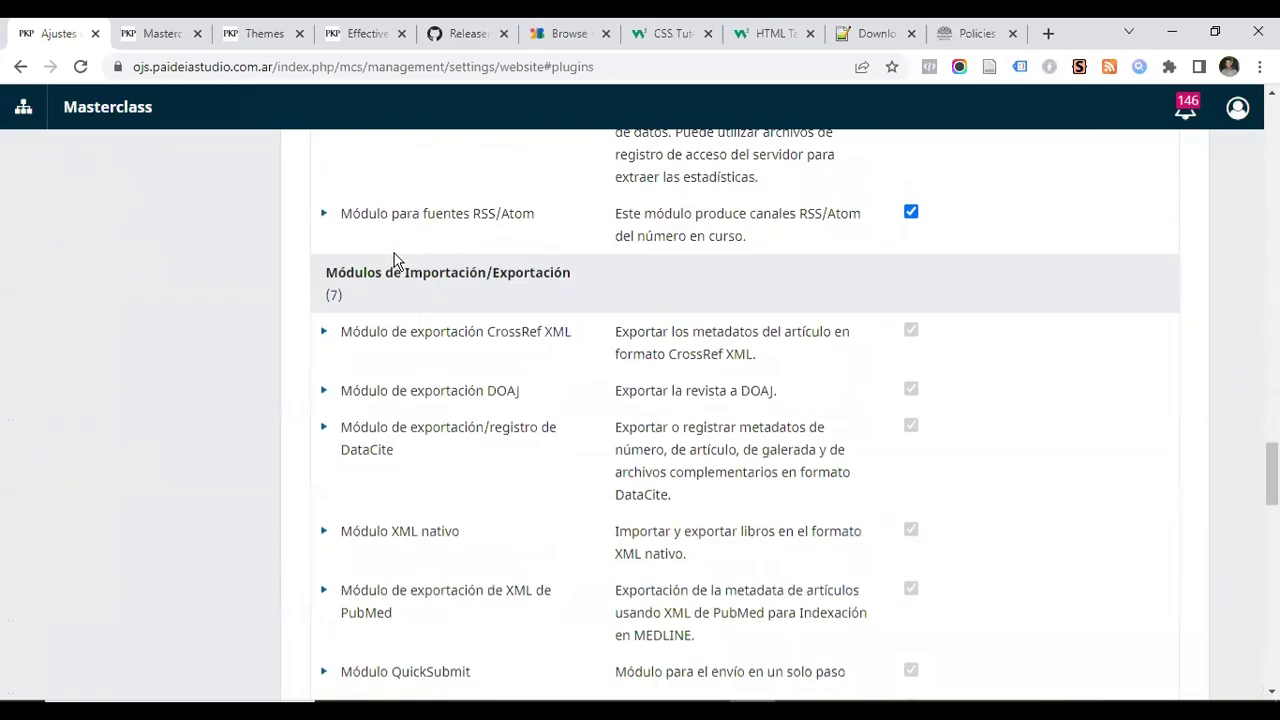
pyautogui.scroll(-5, 394, 253)
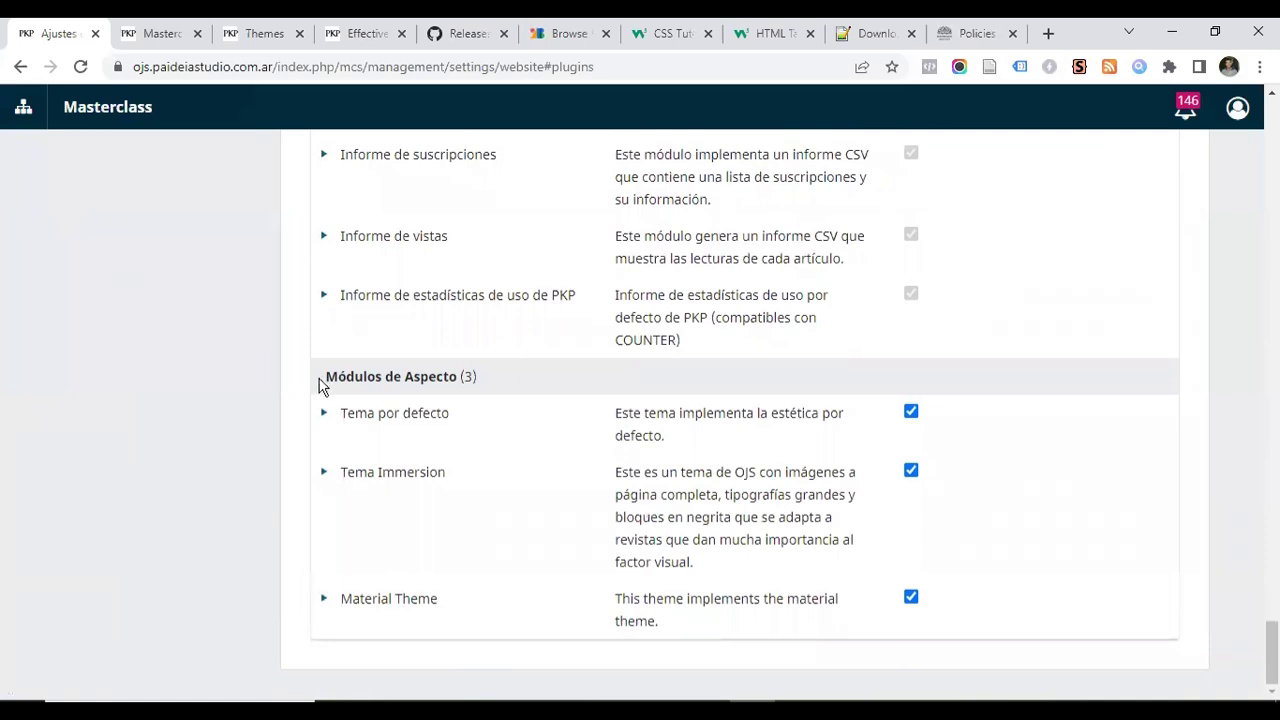
pyautogui.moveTo(330, 377); pyautogui.dragTo(486, 380)
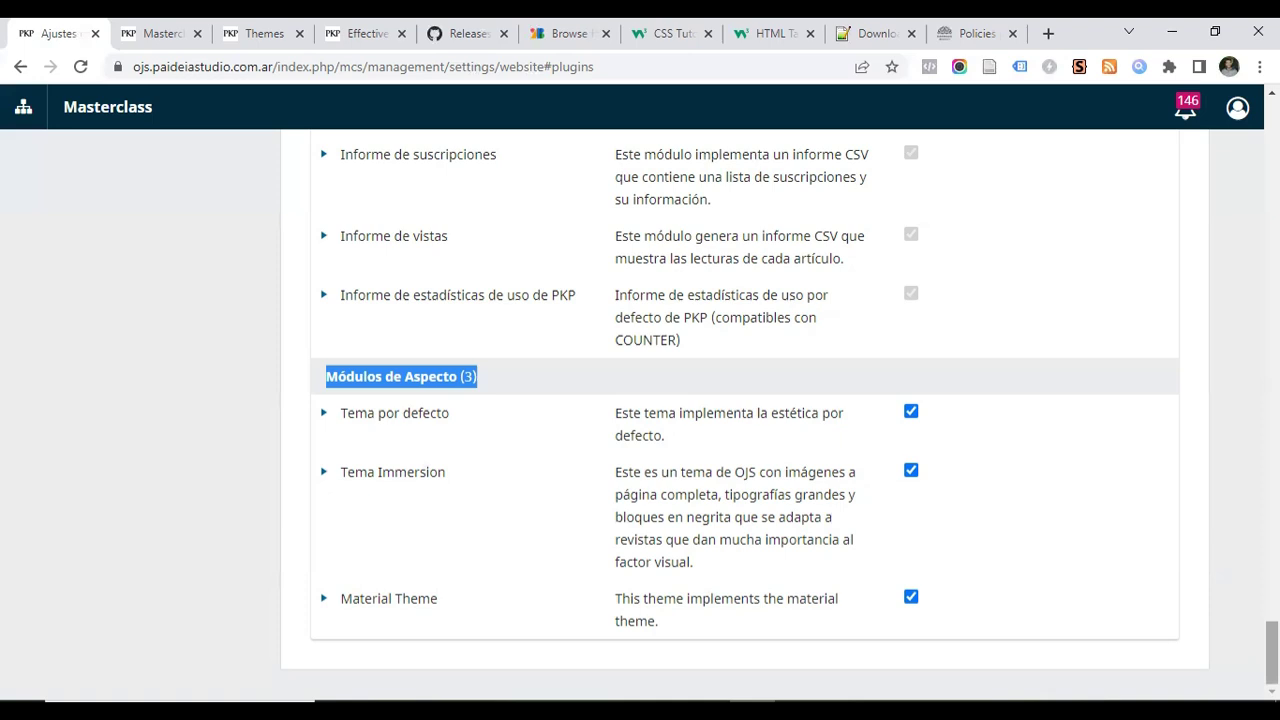
# Return to the start of the modules page and open the Galería de módulos
pyautogui.moveTo(1271, 655)
pyautogui.mouseDown()
pyautogui.moveTo(1271, 629)
pyautogui.moveTo(1271, 655)
pyautogui.mouseUp()
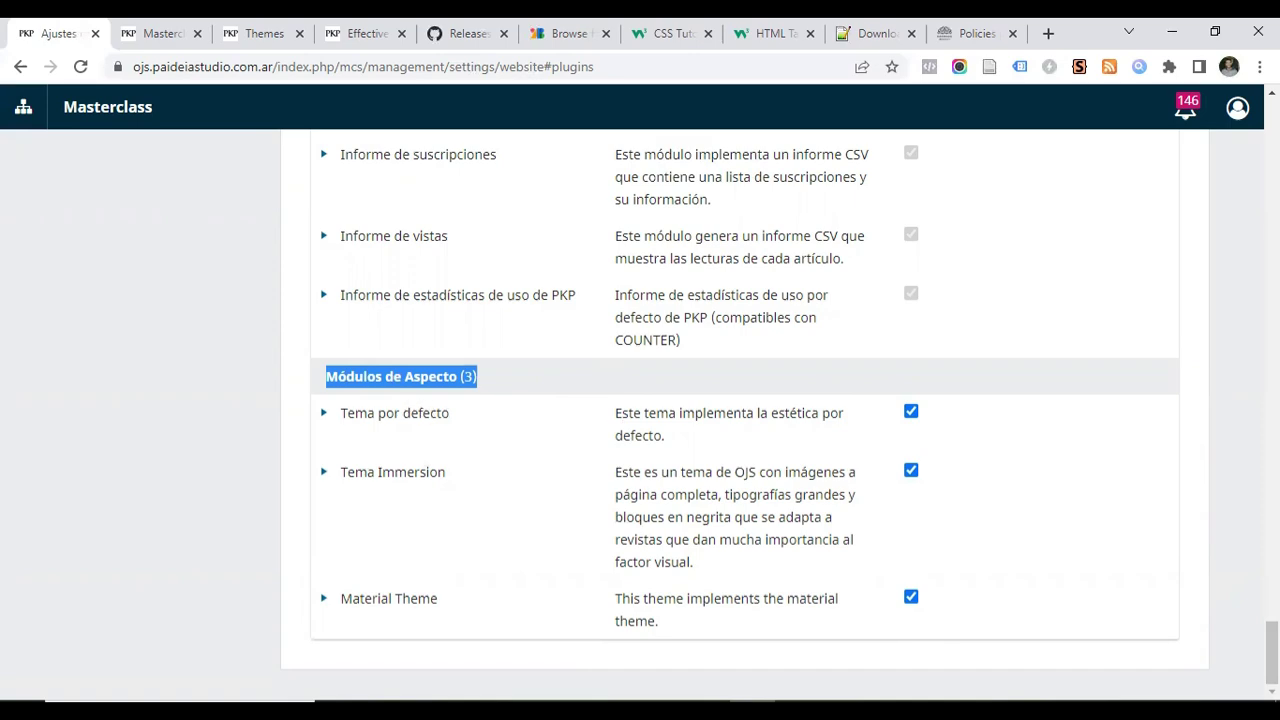
pyautogui.moveTo(1271, 653); pyautogui.dragTo(1271, 131)
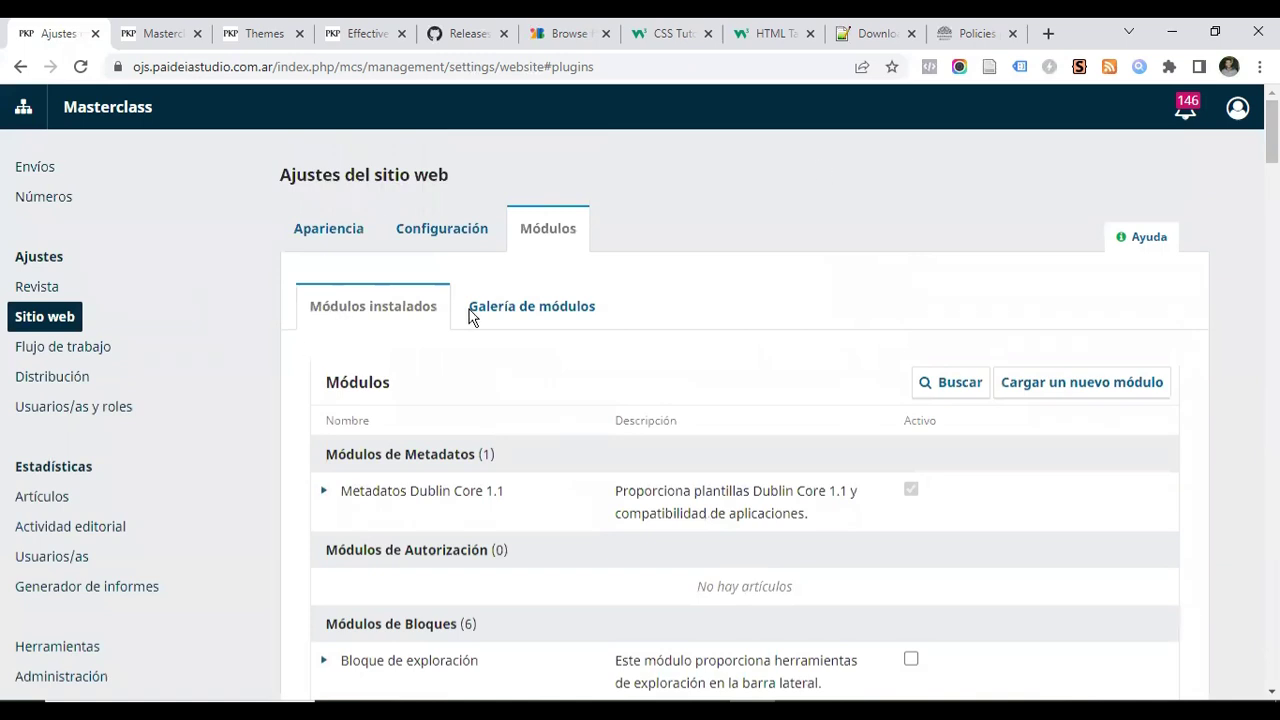
pyautogui.click(495, 307)
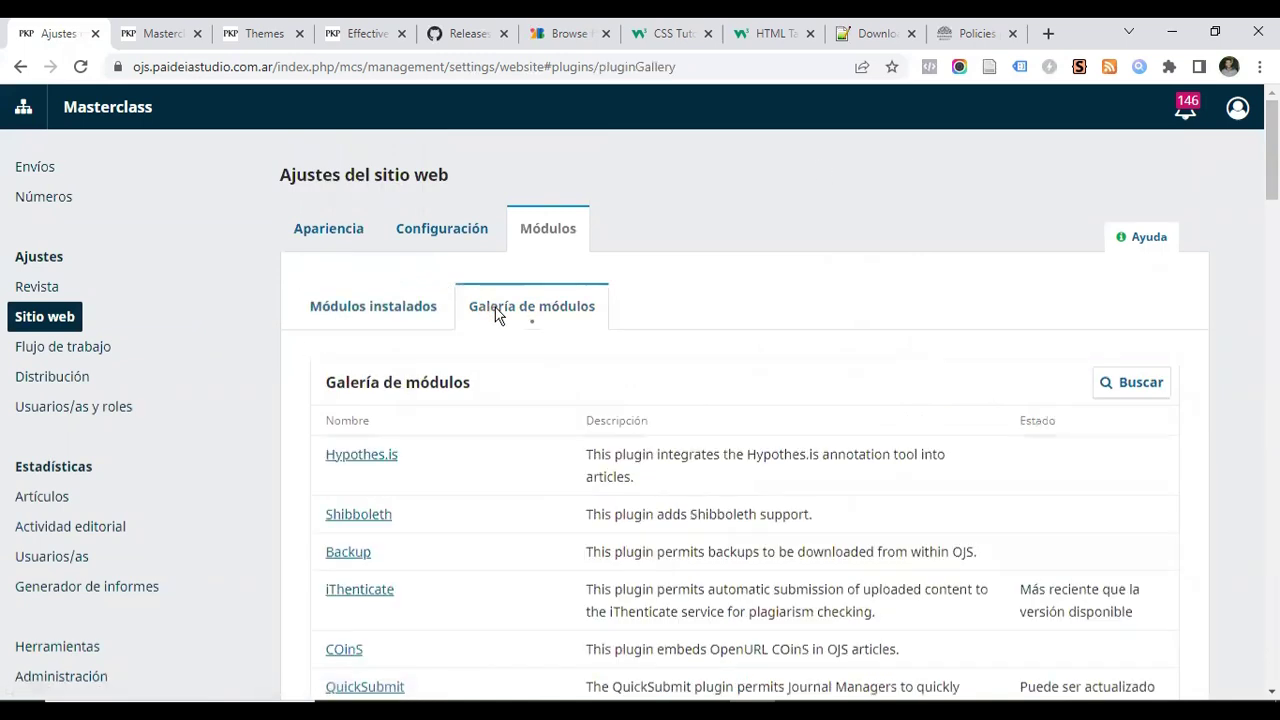
# Look through the Galería de módulos down to the theme entries, and open and close the Texture plugin's details
pyautogui.scroll(-3, 495, 315)
pyautogui.scroll(-2, 500, 307)
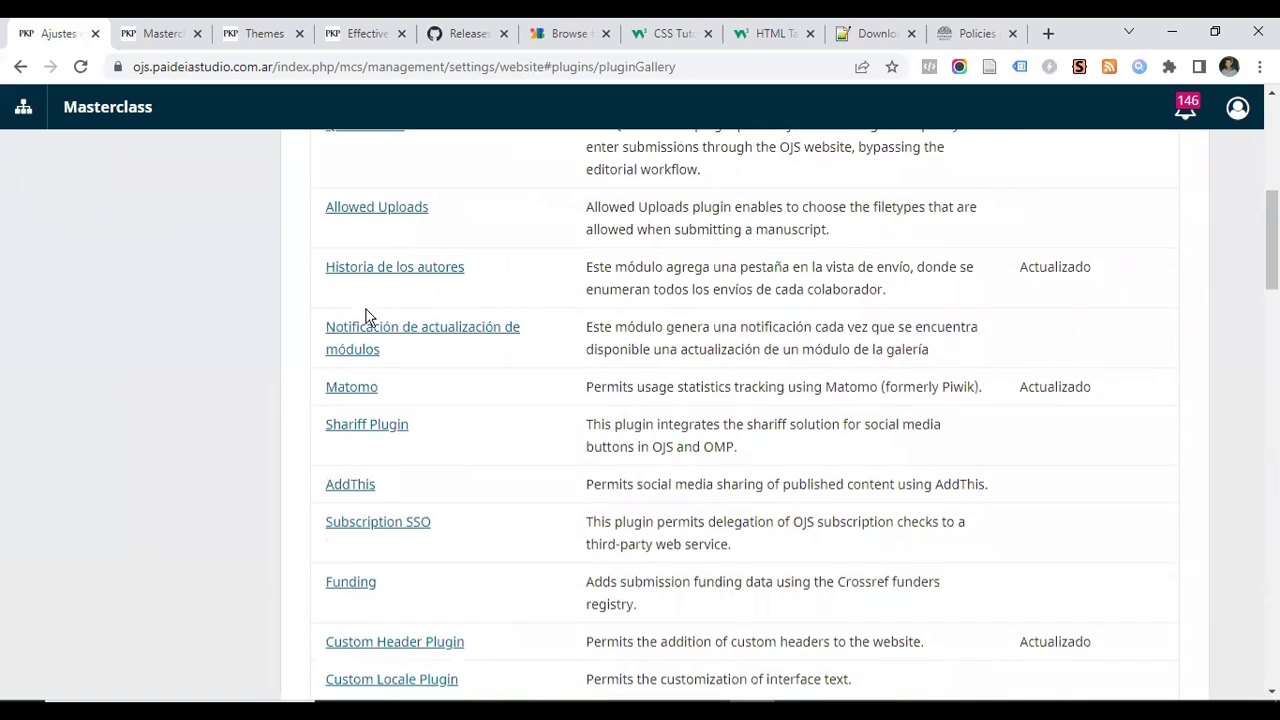
pyautogui.scroll(-2, 408, 397)
pyautogui.scroll(-3, 432, 360)
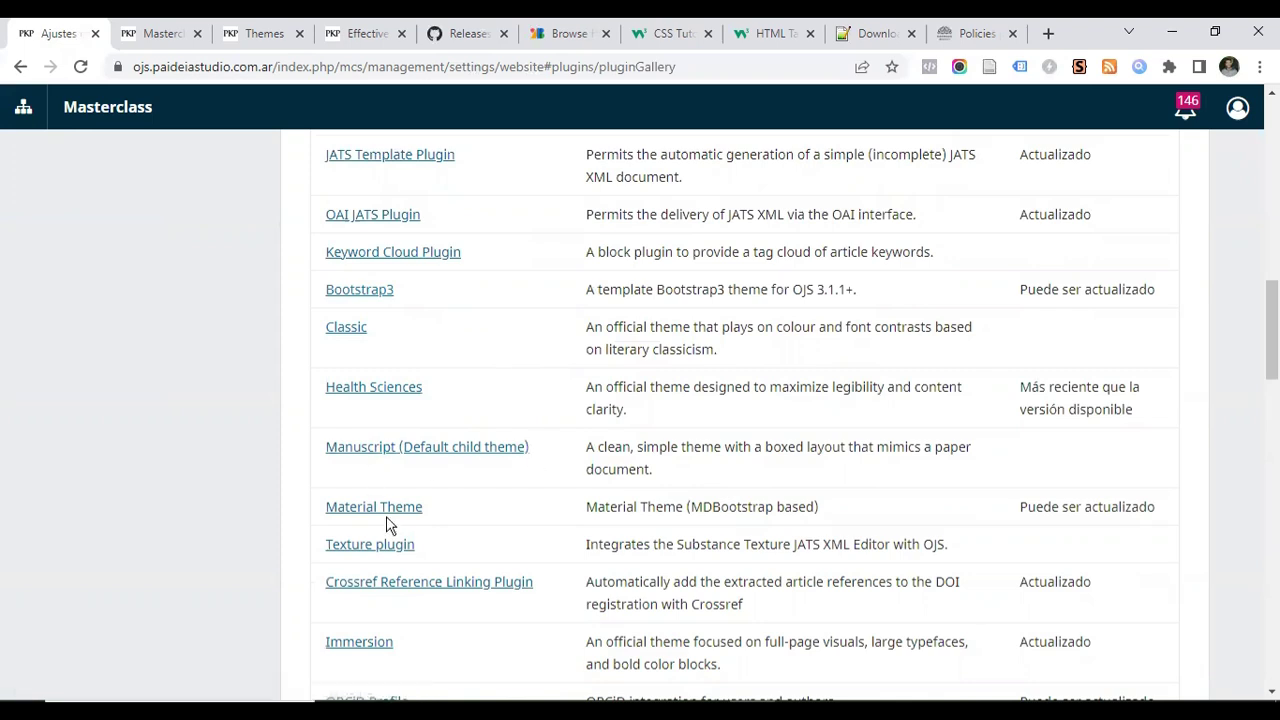
pyautogui.scroll(-1, 391, 422)
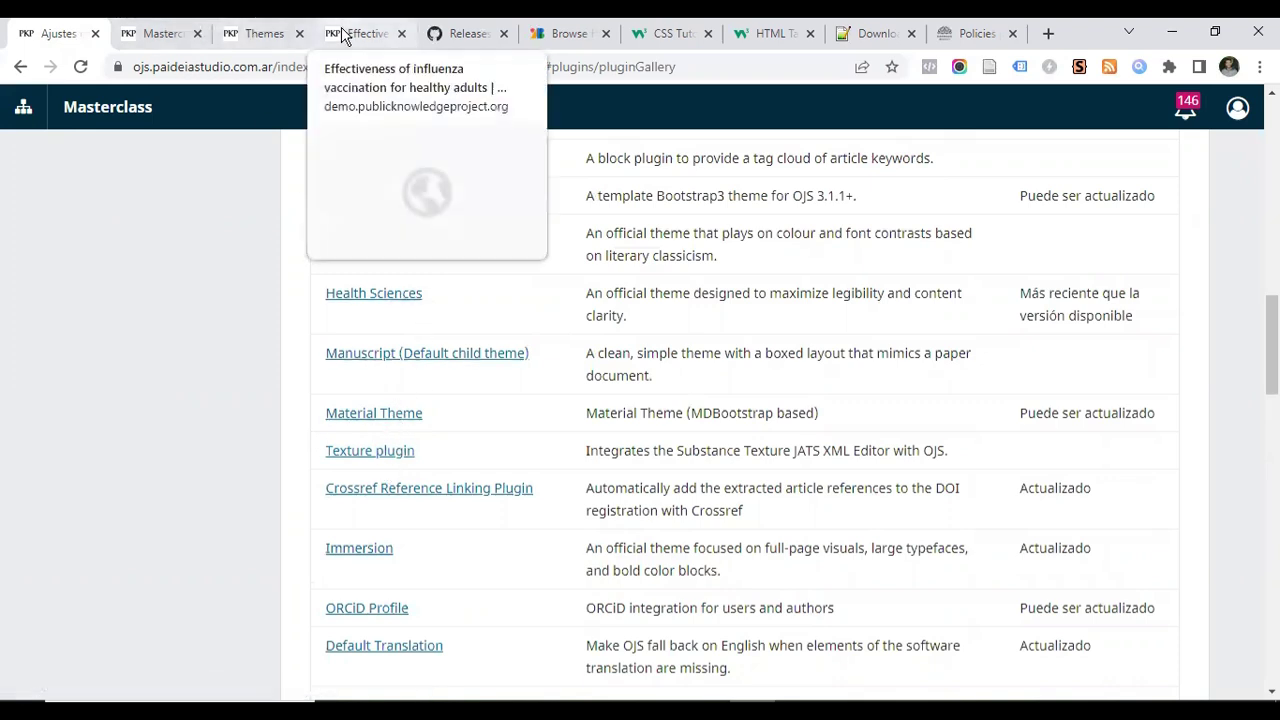
pyautogui.click(370, 450)
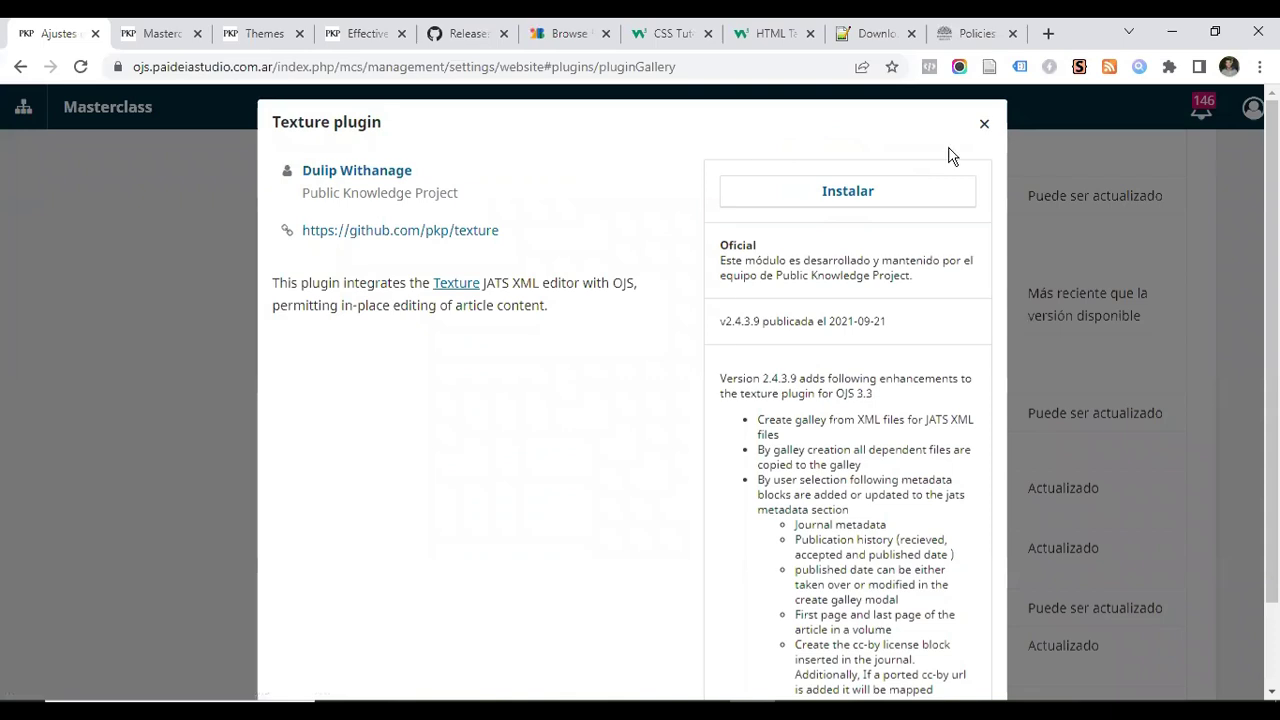
pyautogui.click(985, 126)
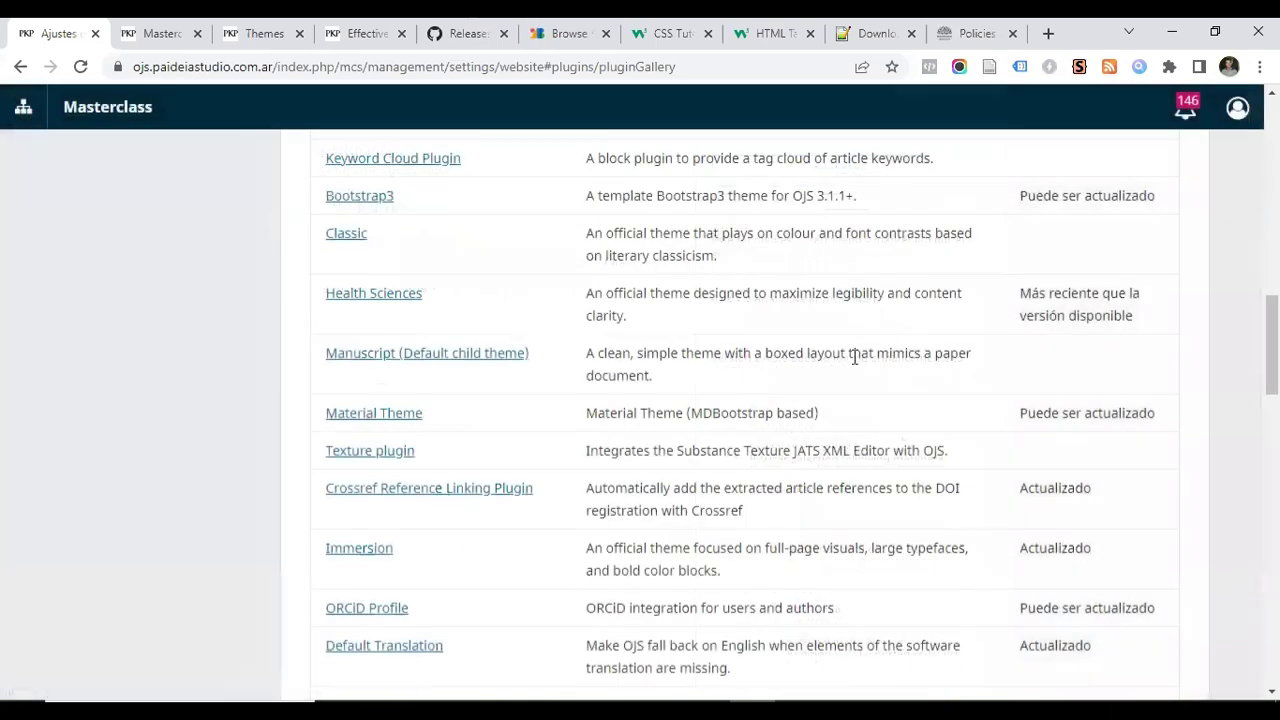
# Return to the start of the modules page, show the installed modules, and look over the Galería de módulos again
pyautogui.scroll(15, 400, 480)
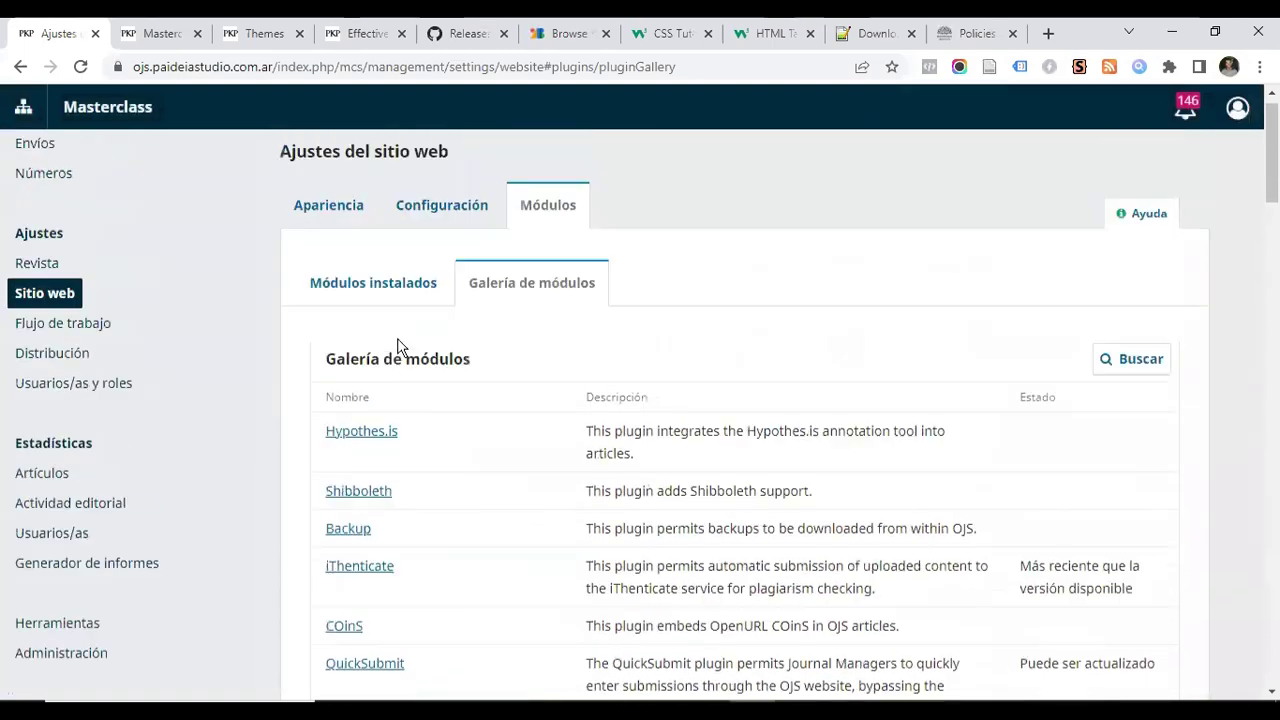
pyautogui.click(347, 317)
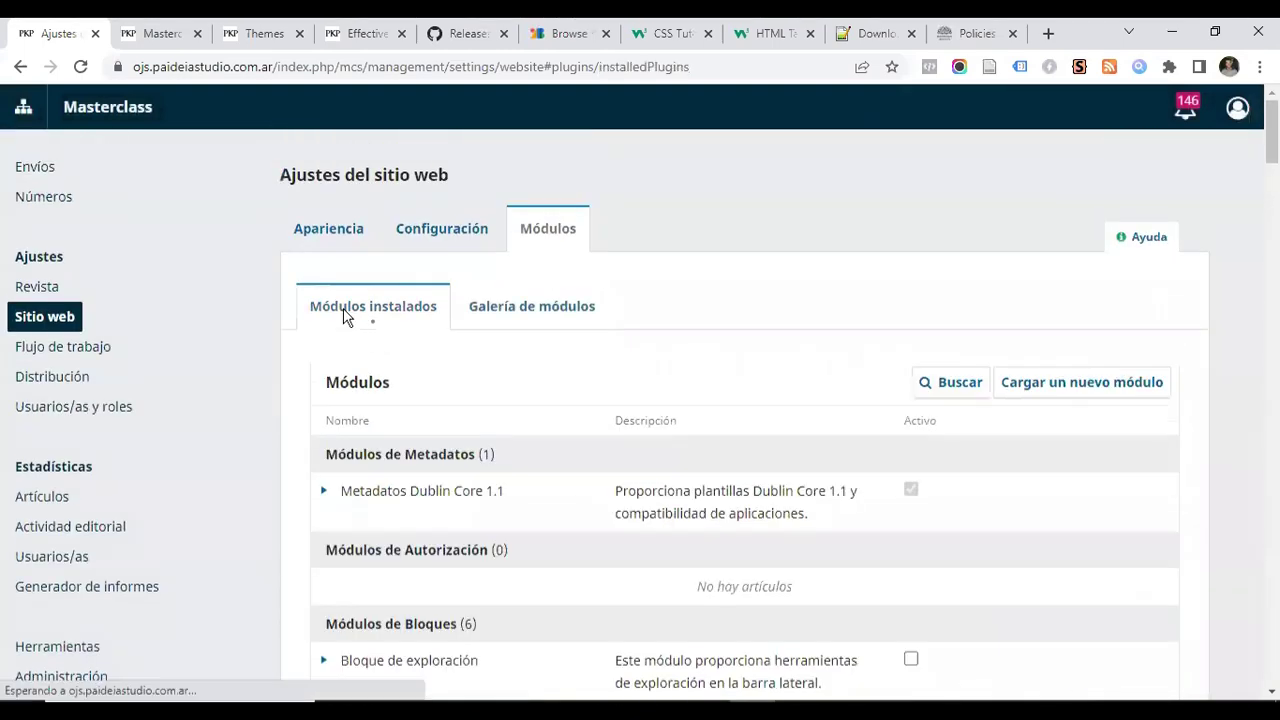
pyautogui.click(483, 318)
pyautogui.scroll(-10, 529, 477)
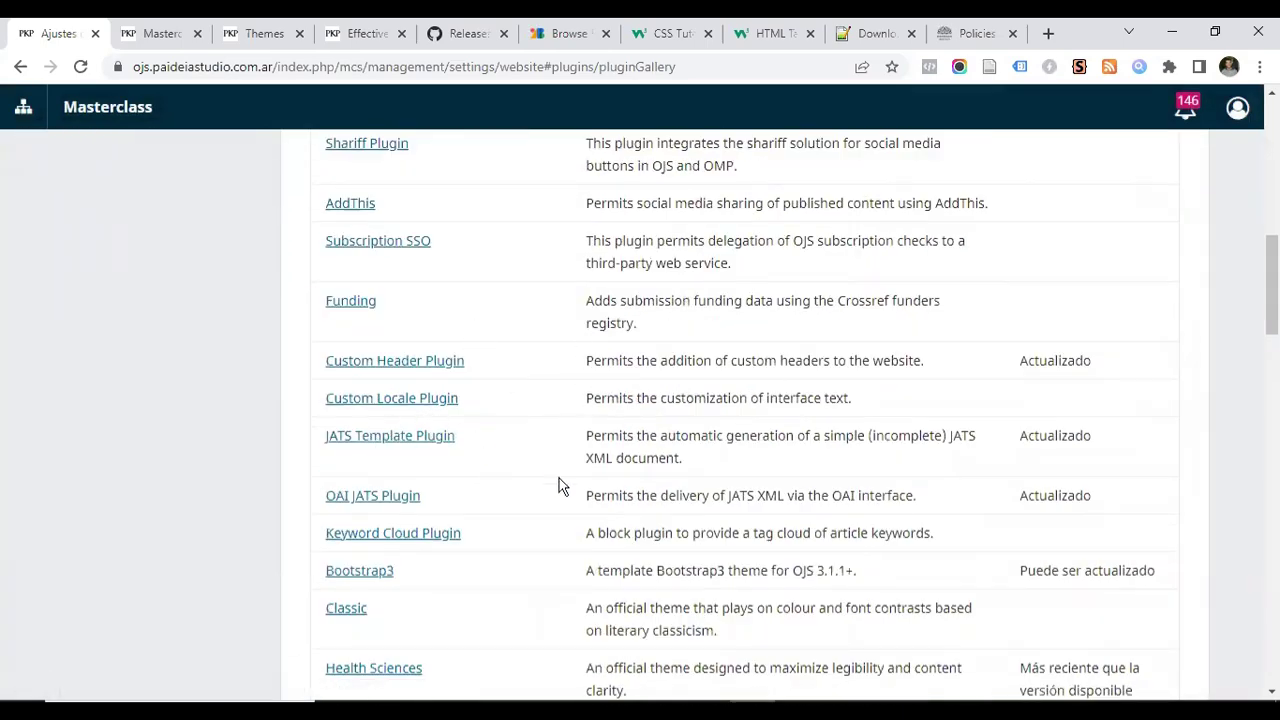
pyautogui.scroll(10, 559, 484)
pyautogui.scroll(-10, 557, 486)
pyautogui.scroll(10, 436, 568)
# Review the themes listed under Módulos de Aspecto in the installed modules and return to the start of the list
pyautogui.click(365, 224)
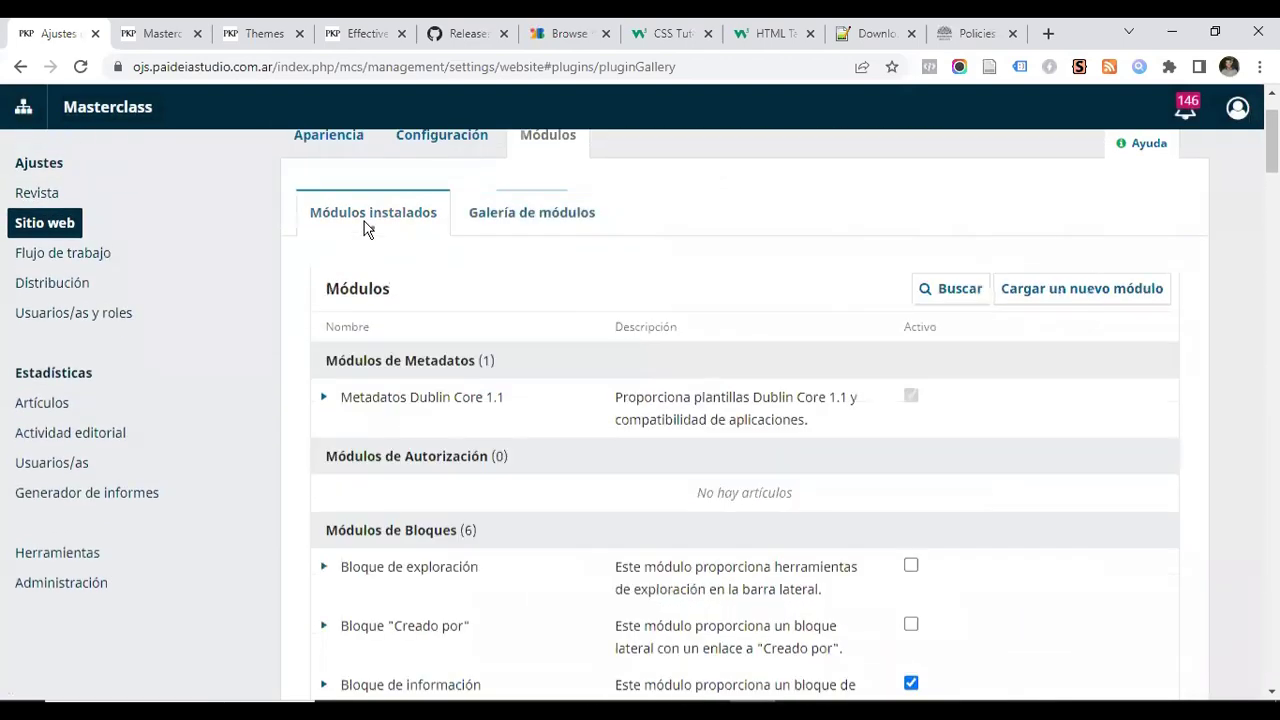
pyautogui.scroll(-15, 704, 515)
pyautogui.scroll(-15, 704, 513)
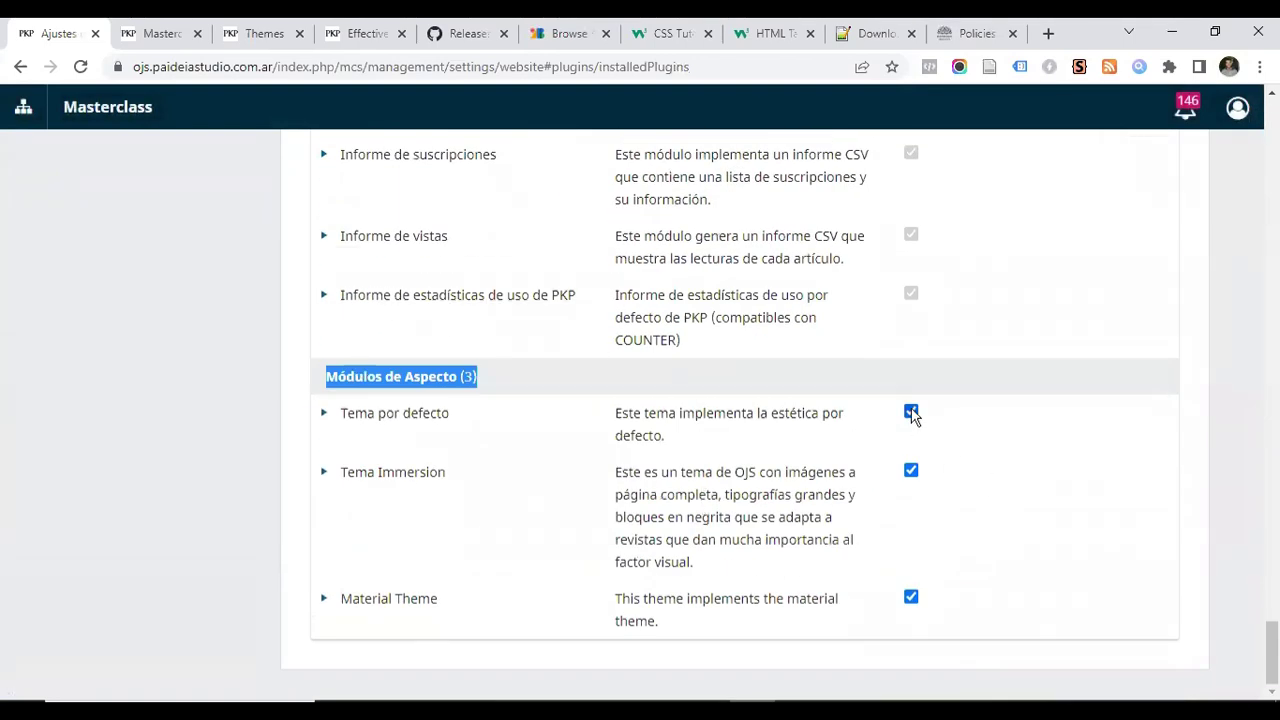
pyautogui.scroll(6, 744, 407)
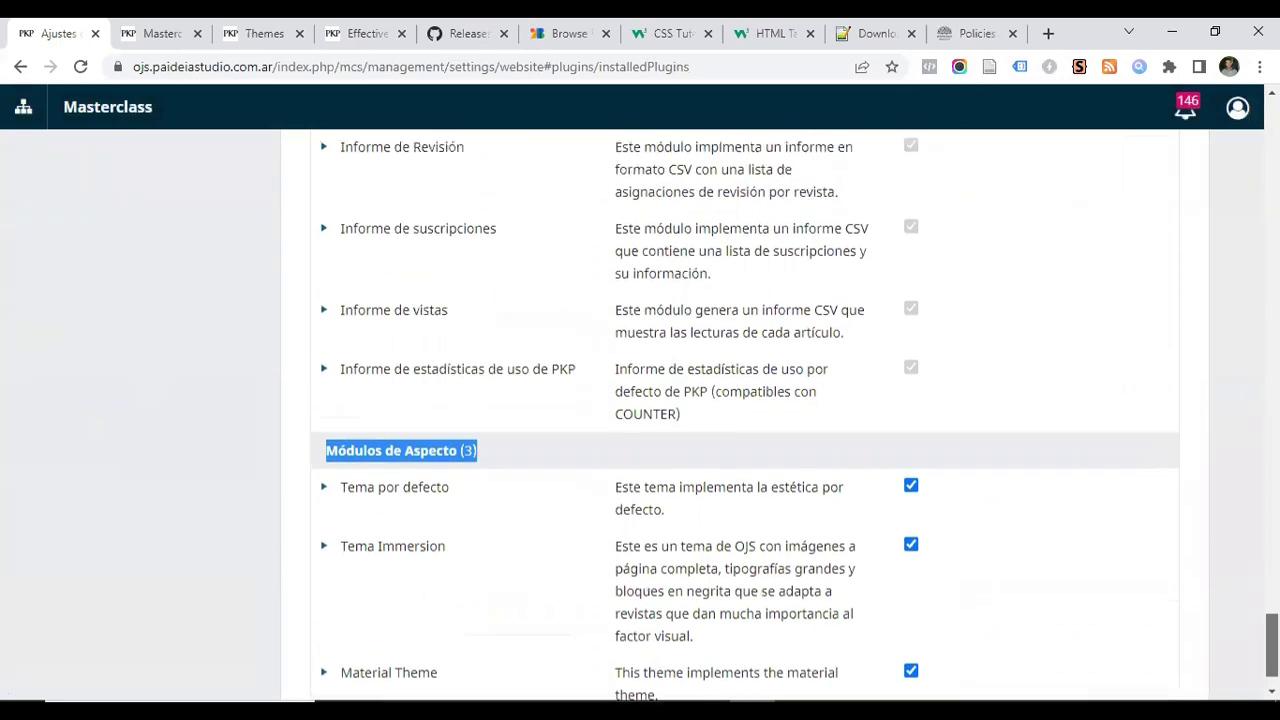
pyautogui.scroll(20, 527, 193)
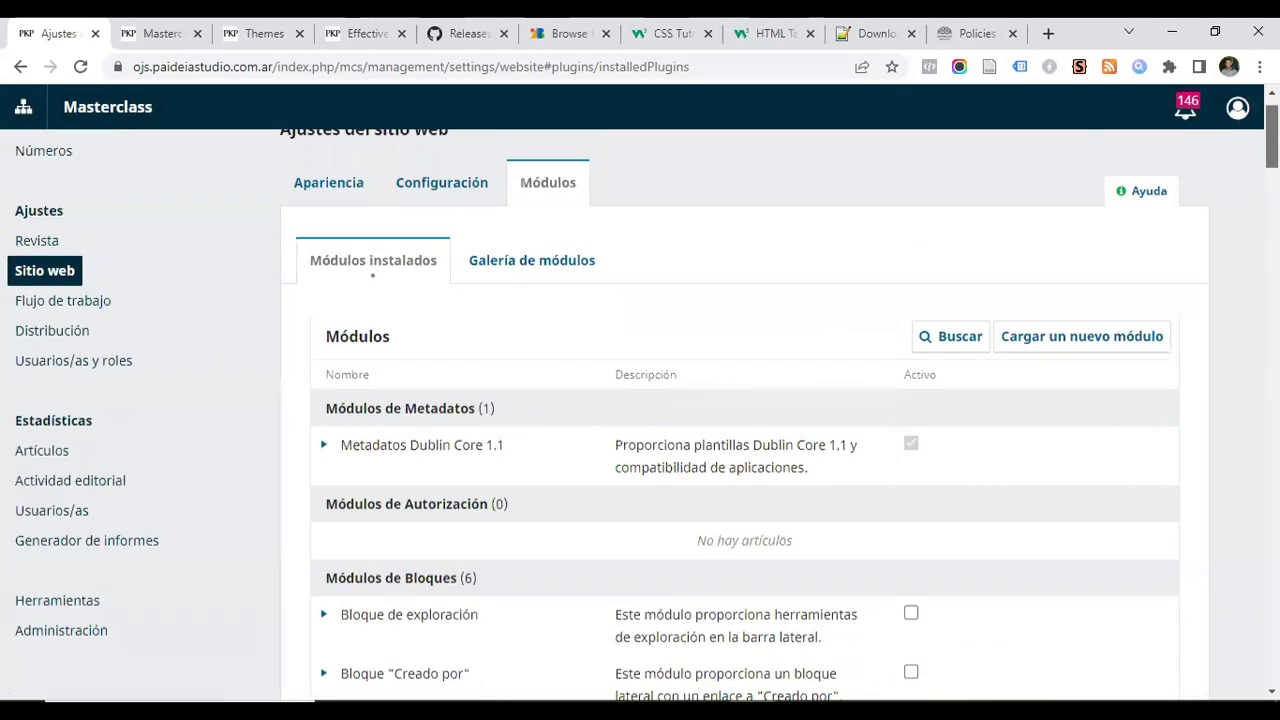
# View the journal's public homepage, and set its theme to Material Theme in the website's appearance settings, saving the change
pyautogui.click(162, 33)
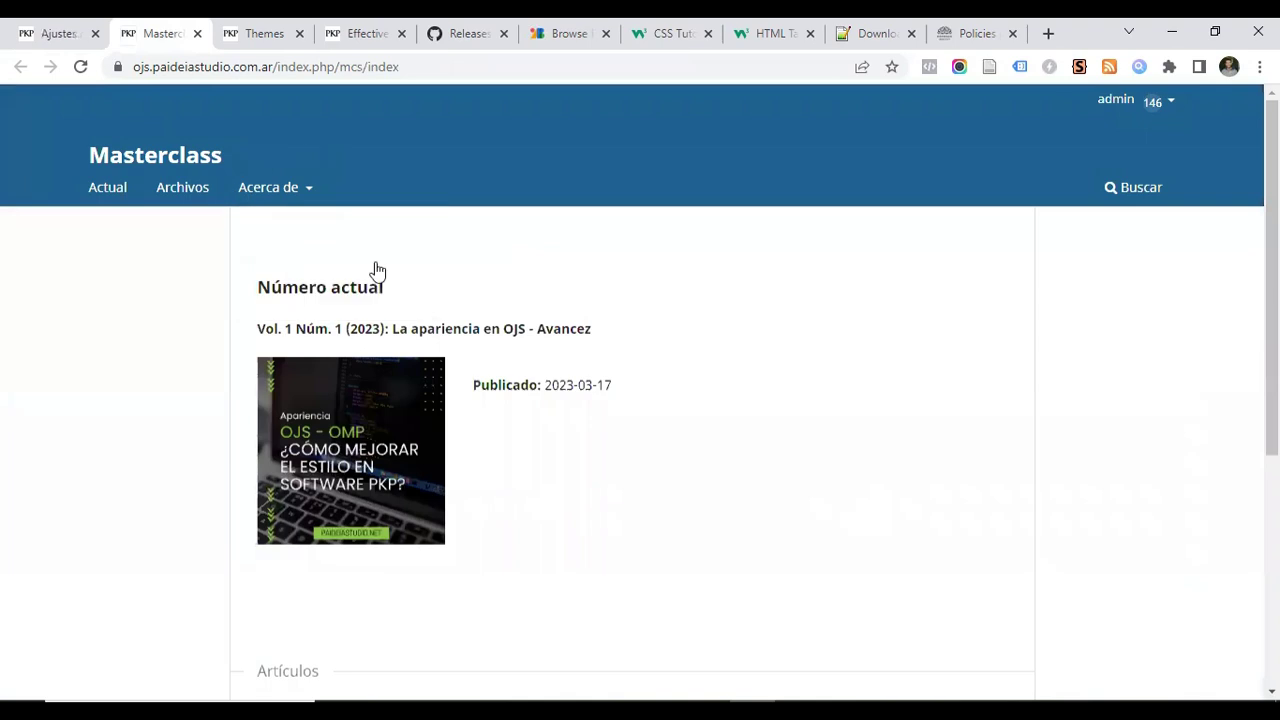
pyautogui.click(58, 34)
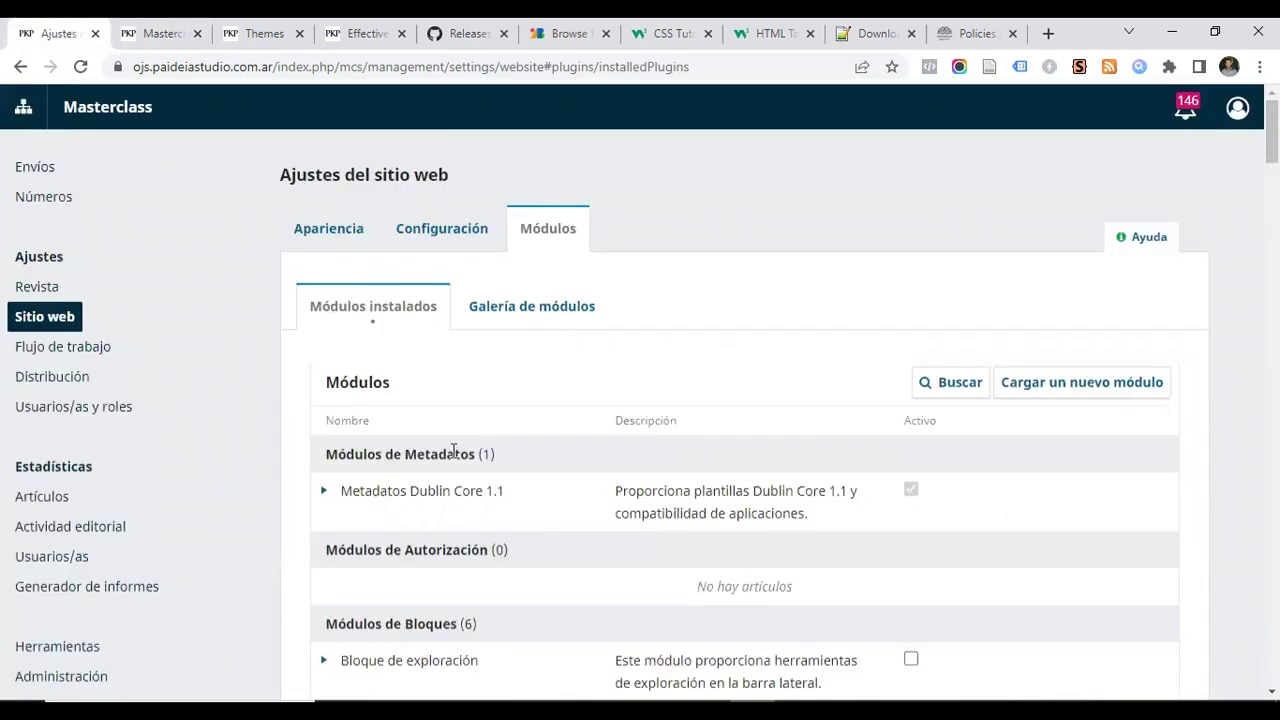
pyautogui.click(327, 245)
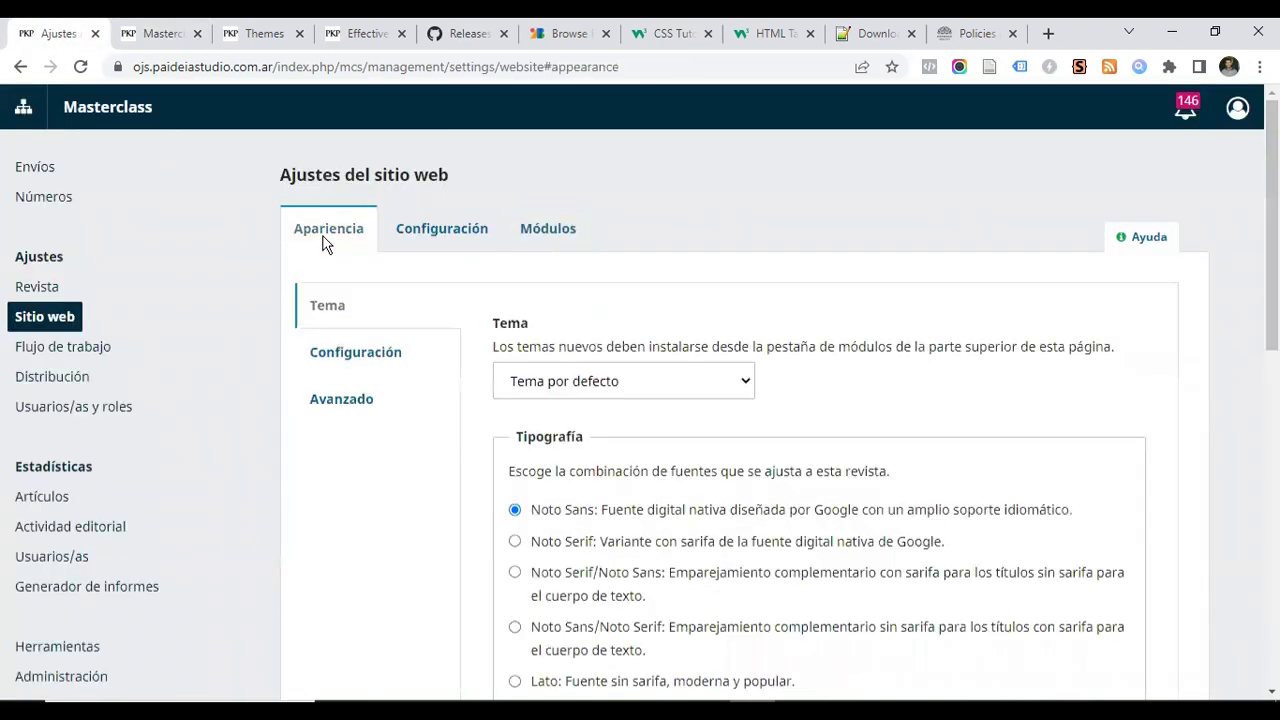
pyautogui.click(703, 385)
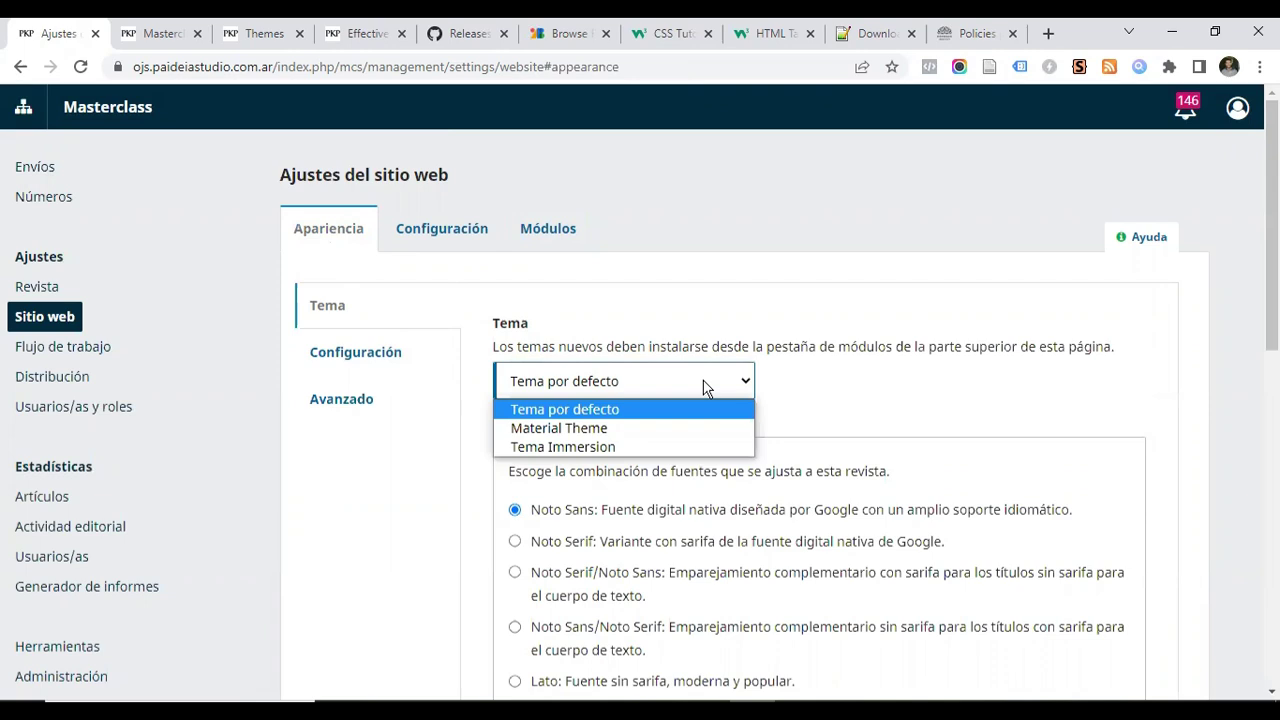
pyautogui.click(566, 430)
pyautogui.scroll(-5, 1055, 445)
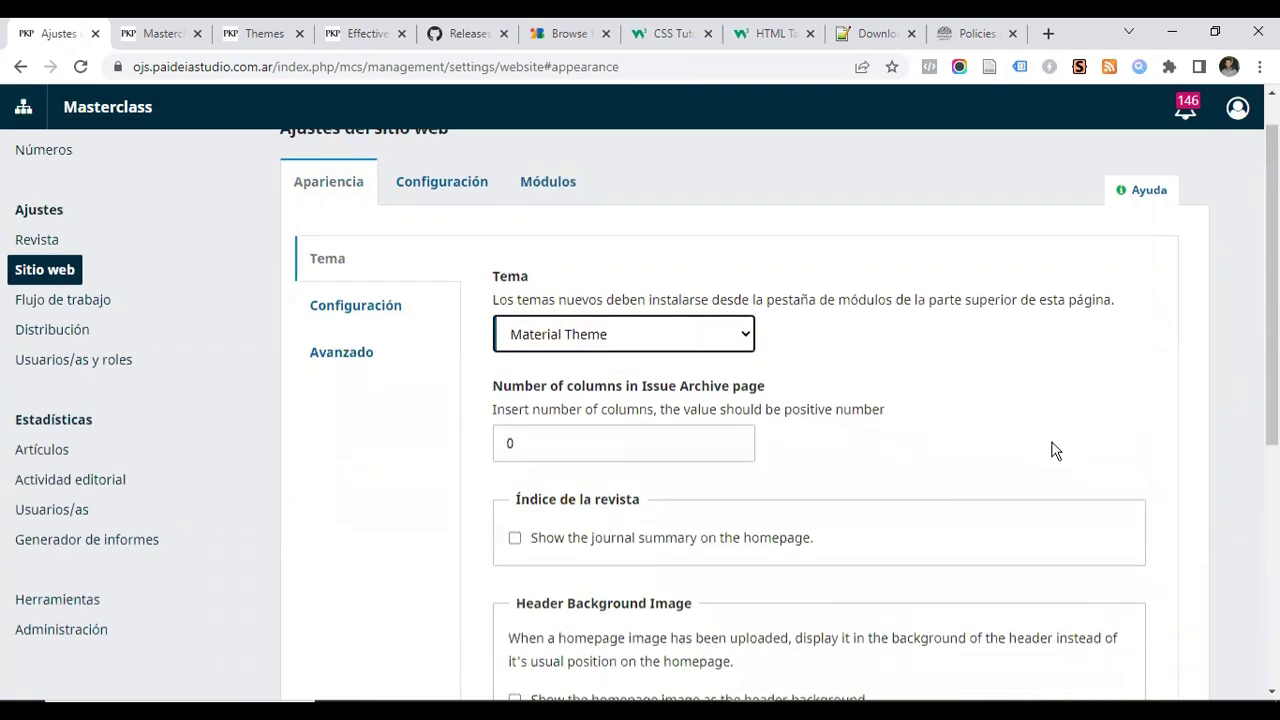
pyautogui.click(1124, 608)
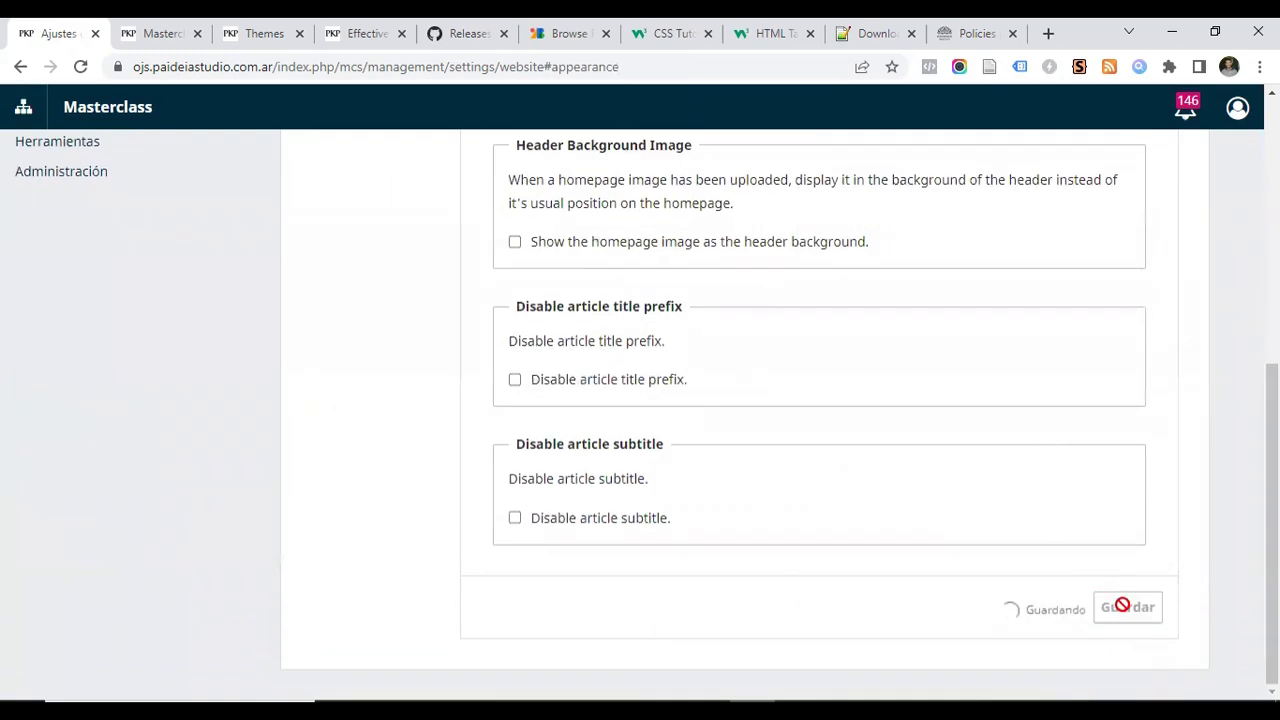
# Check the journal's public homepage with the applied theme and review the Material Theme options in the appearance settings
pyautogui.click(152, 34)
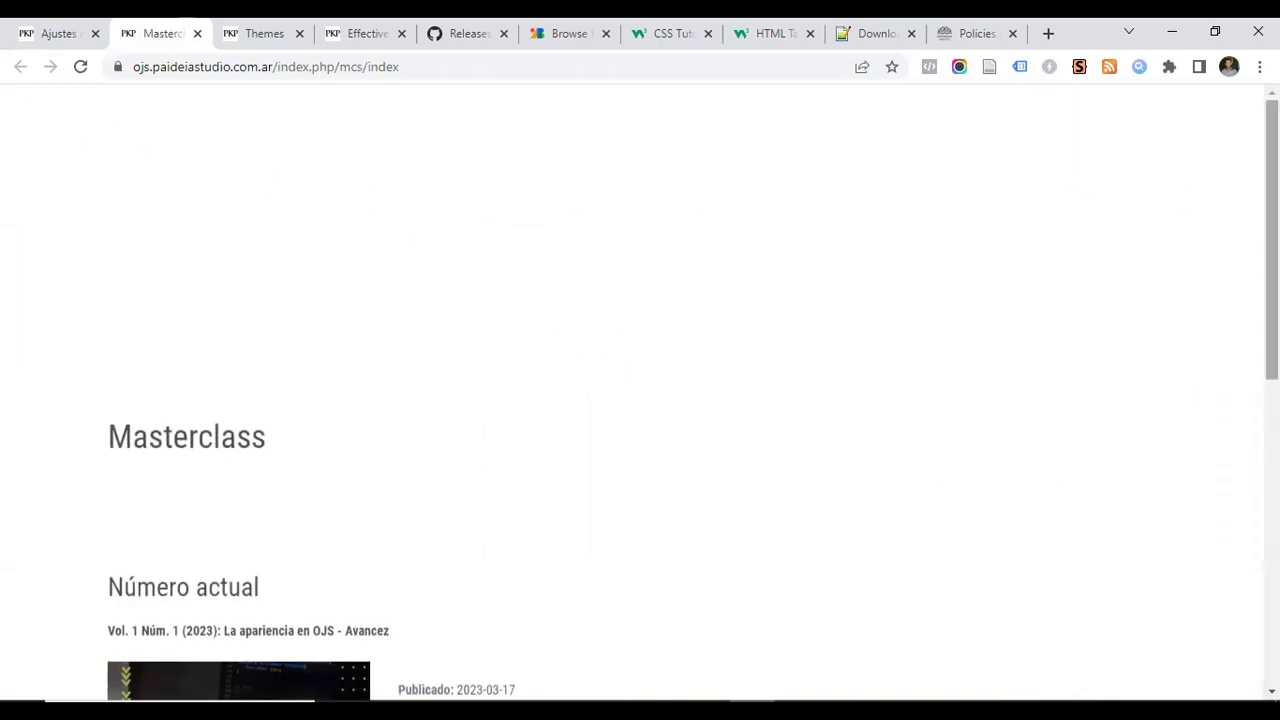
pyautogui.click(37, 35)
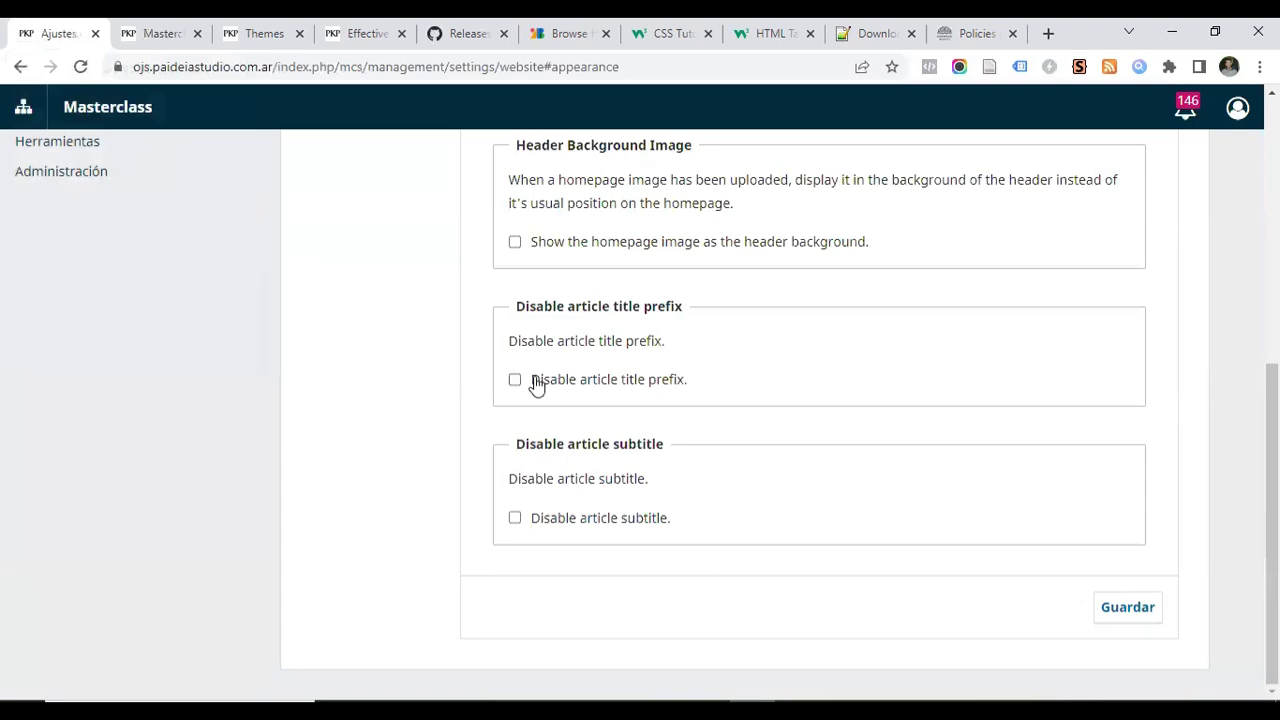
pyautogui.scroll(5, 535, 385)
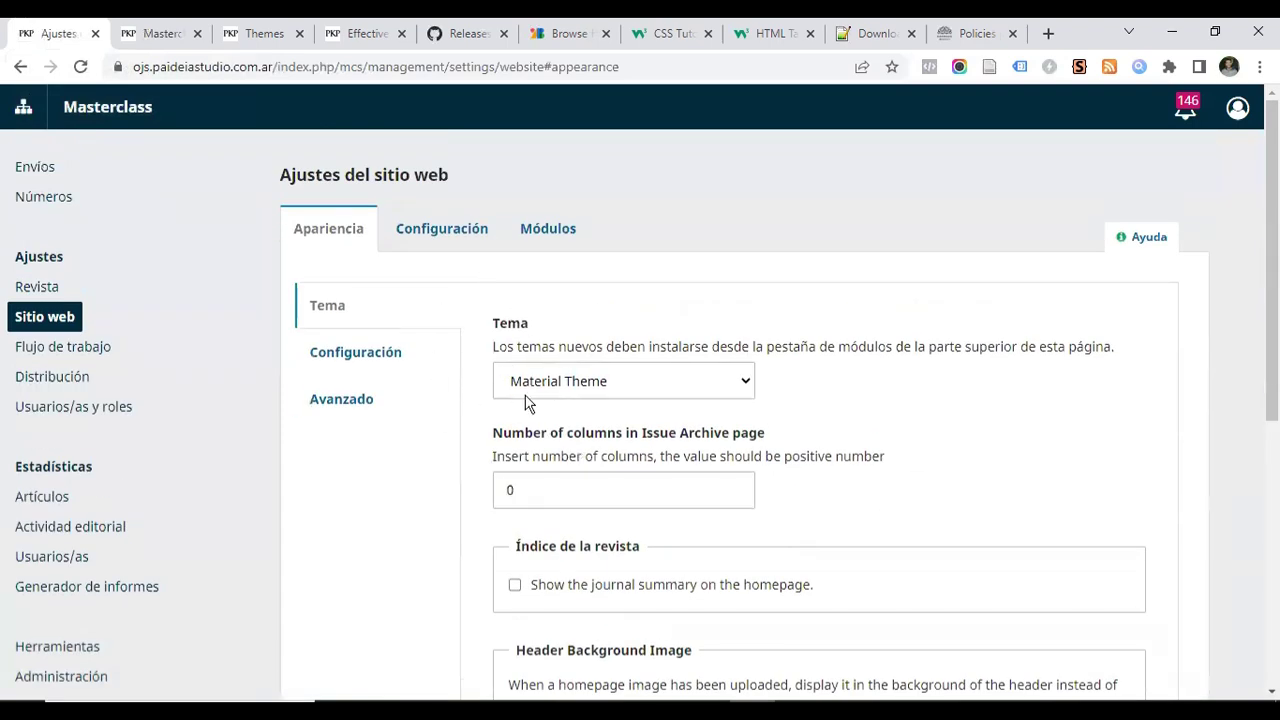
pyautogui.scroll(-1, 378, 371)
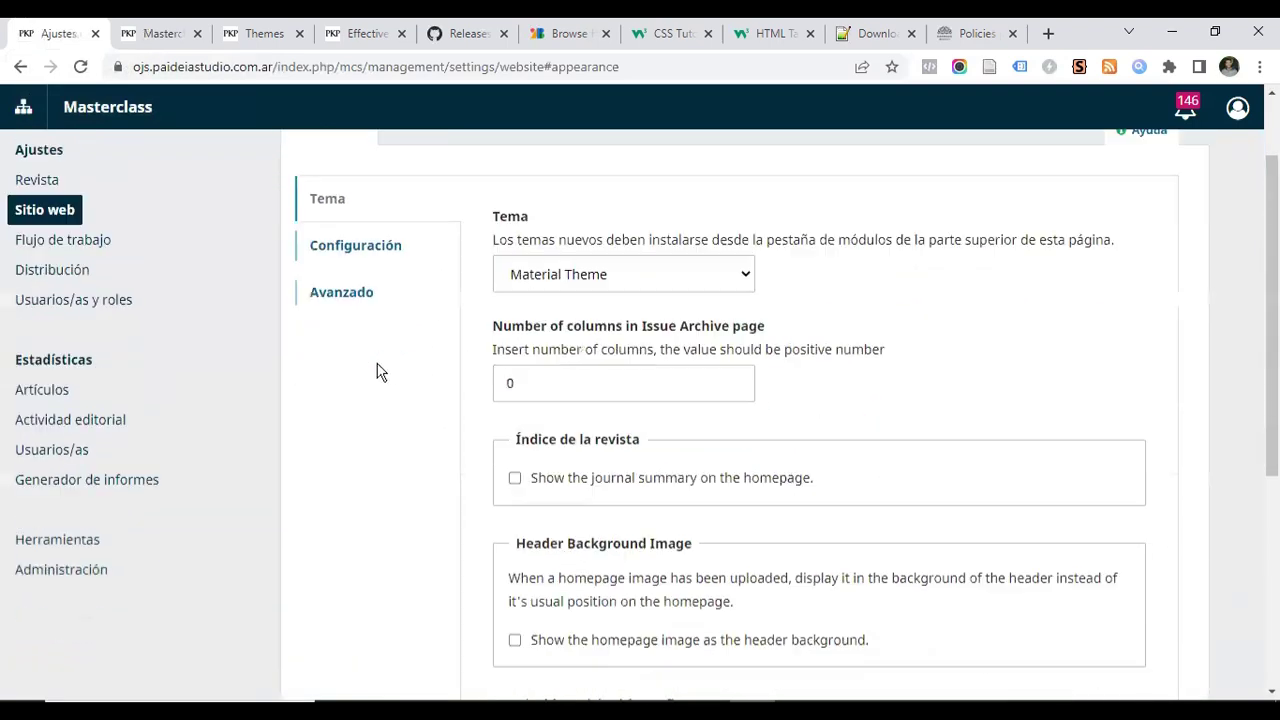
pyautogui.scroll(-2, 378, 371)
# Open the site administration and clear the template cache
pyautogui.click(51, 407)
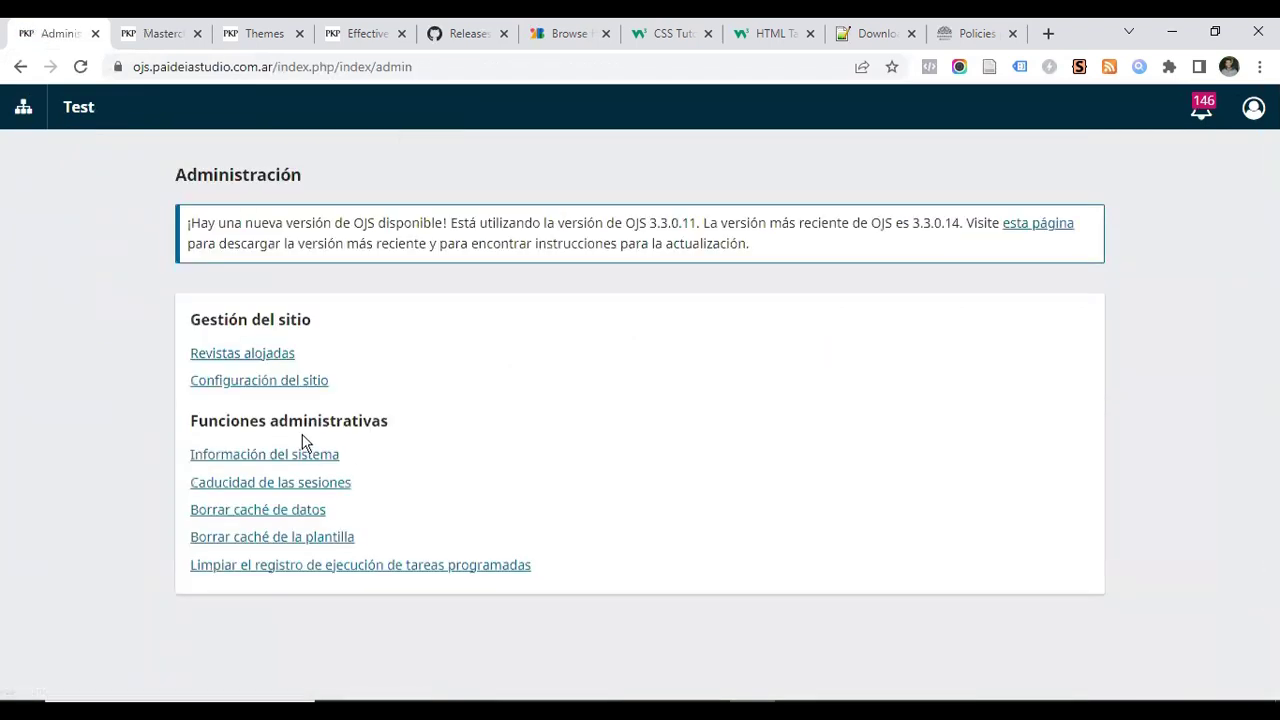
pyautogui.click(279, 541)
pyautogui.click(728, 191)
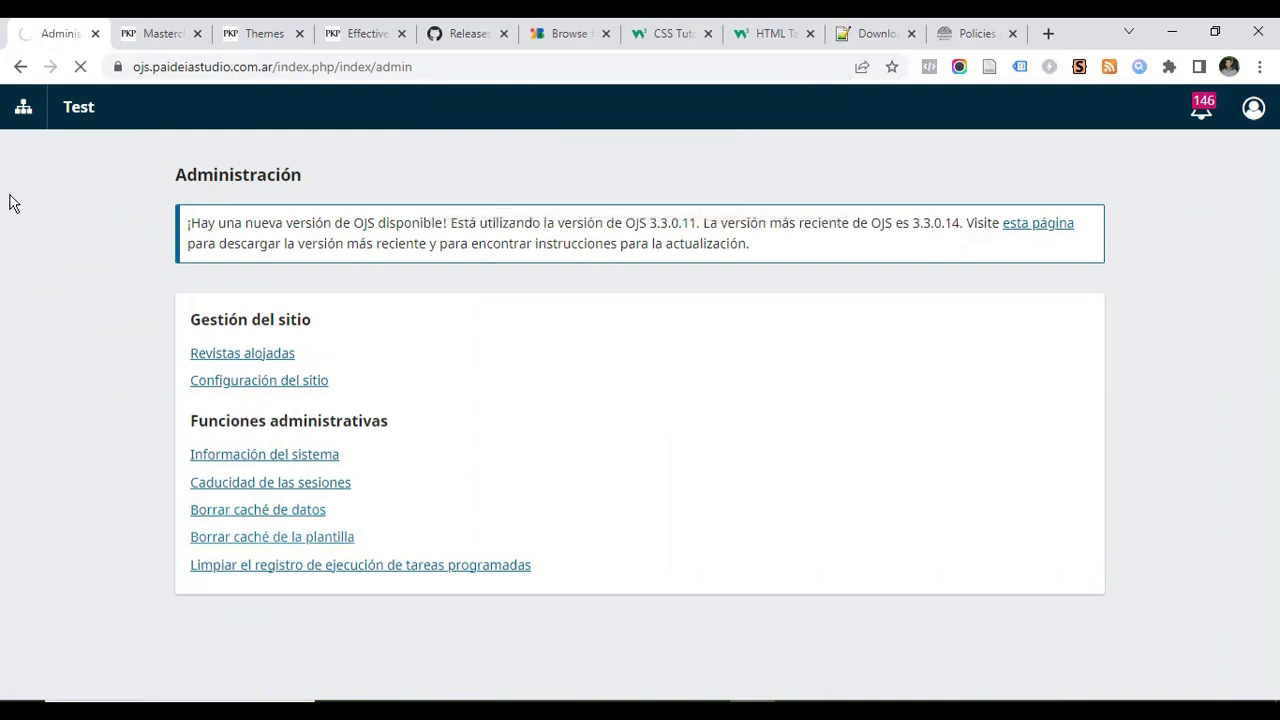
# Return to the Masterclass journal, and open its public homepage address in a new incognito window
pyautogui.click(15, 124)
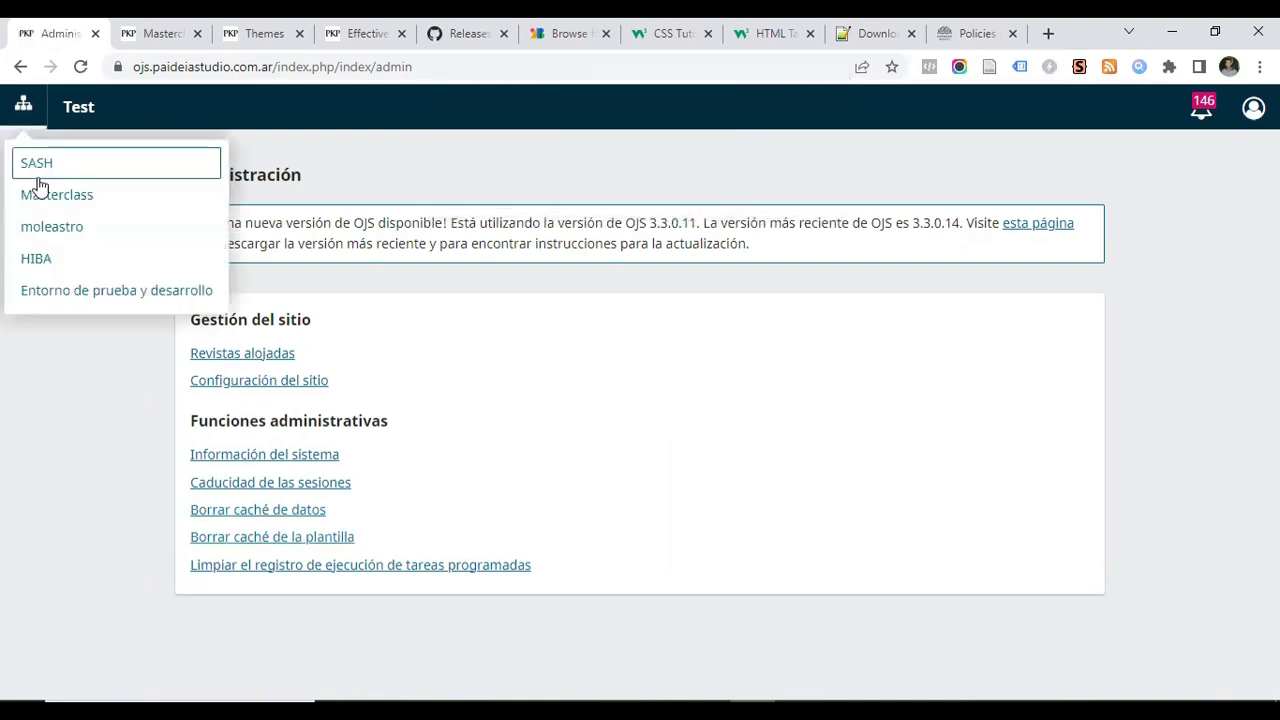
pyautogui.click(56, 196)
pyautogui.click(165, 35)
pyautogui.click(425, 65)
pyautogui.hotkey('ctrl', 'c')
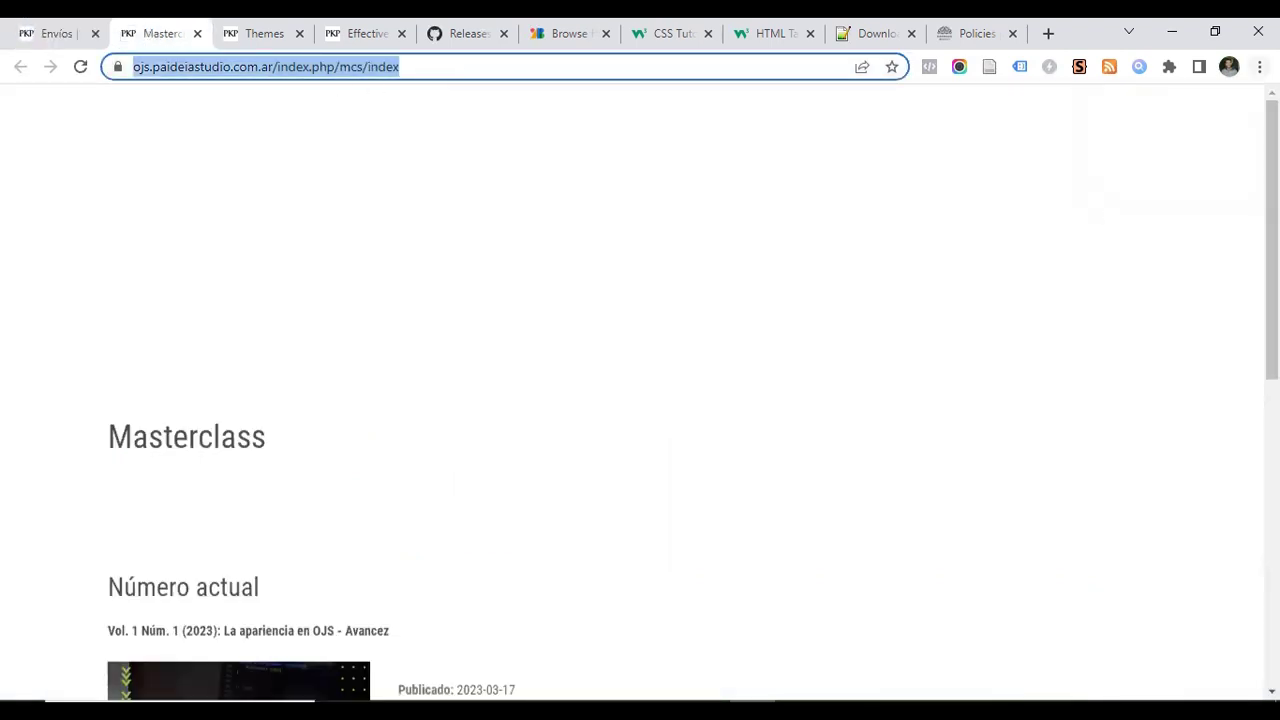
pyautogui.click(1260, 66)
pyautogui.click(1030, 148)
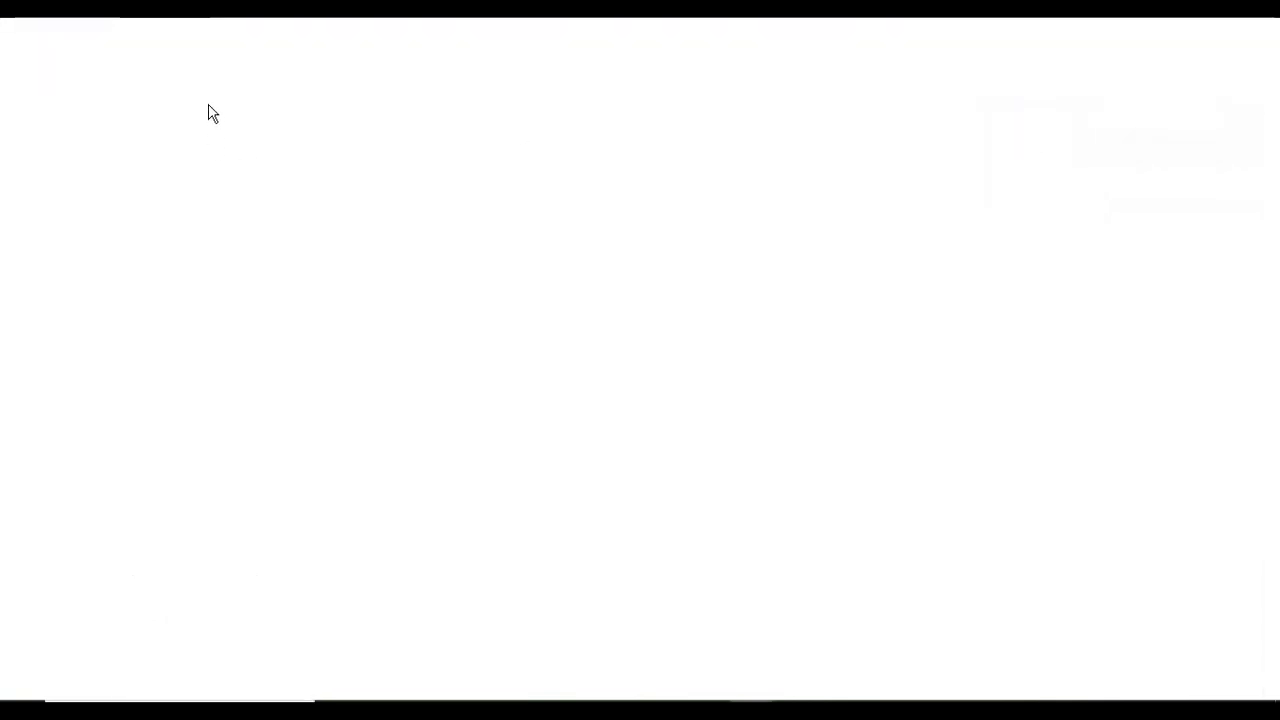
pyautogui.hotkey('ctrl', 'v')
pyautogui.press('Return')
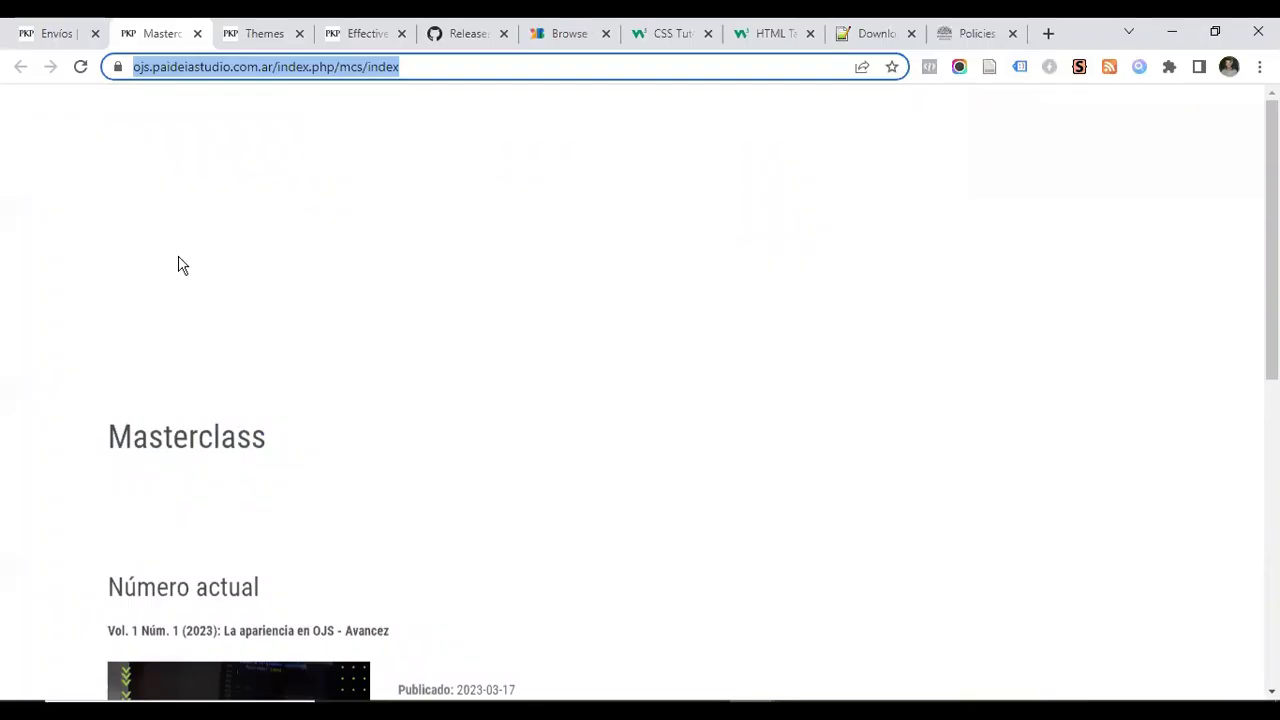
# Examine the Masterclass homepage in the Material Theme, from the header and Send Article link through the current issue to the footer
pyautogui.scroll(-7, 246, 343)
pyautogui.scroll(4, 246, 341)
pyautogui.scroll(-4, 240, 345)
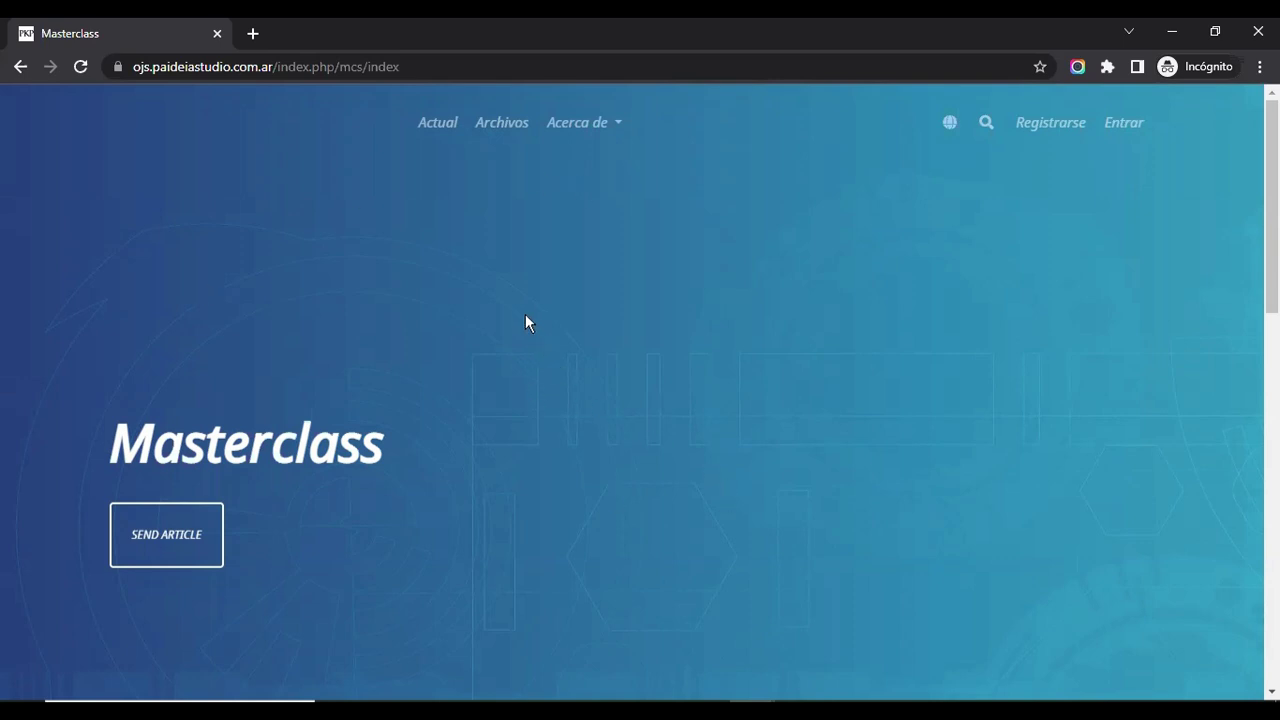
pyautogui.scroll(-6, 525, 315)
pyautogui.scroll(6, 525, 316)
pyautogui.scroll(-5, 420, 322)
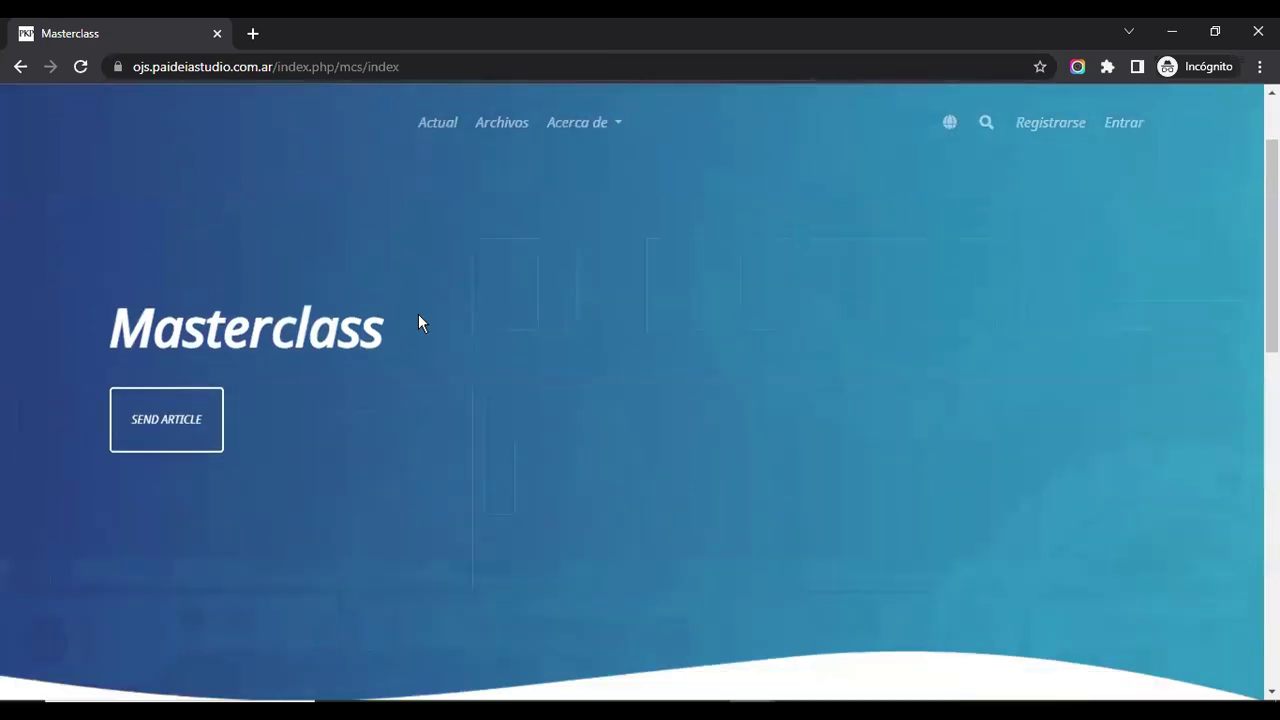
pyautogui.scroll(-3, 420, 322)
pyautogui.scroll(-2, 420, 322)
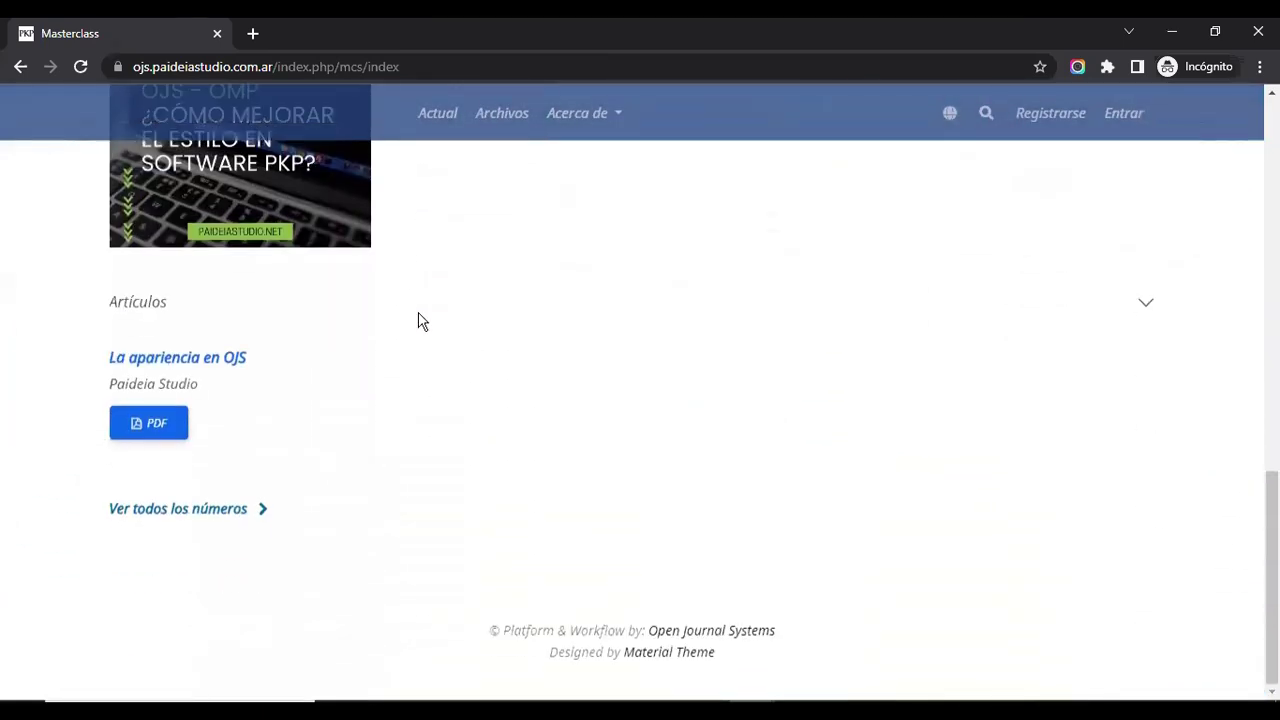
pyautogui.scroll(5, 420, 324)
pyautogui.scroll(-6, 418, 323)
pyautogui.scroll(7, 418, 323)
pyautogui.scroll(3, 418, 327)
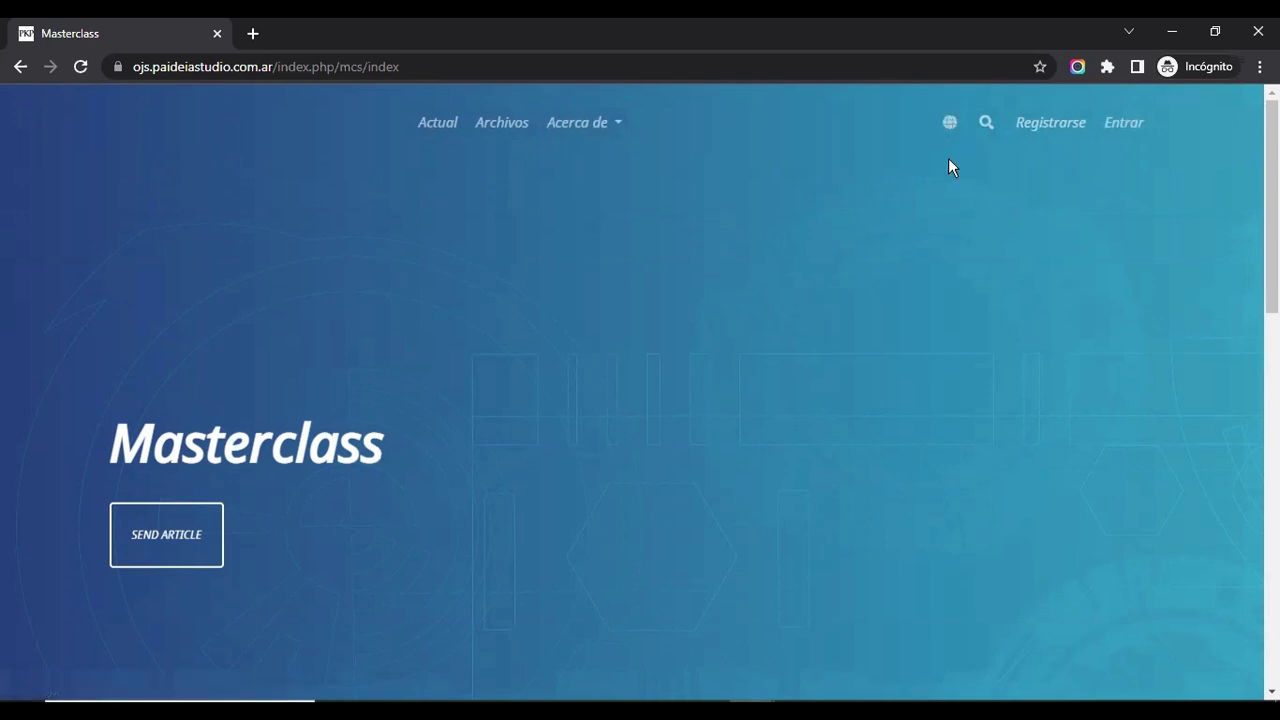
pyautogui.scroll(-3, 951, 167)
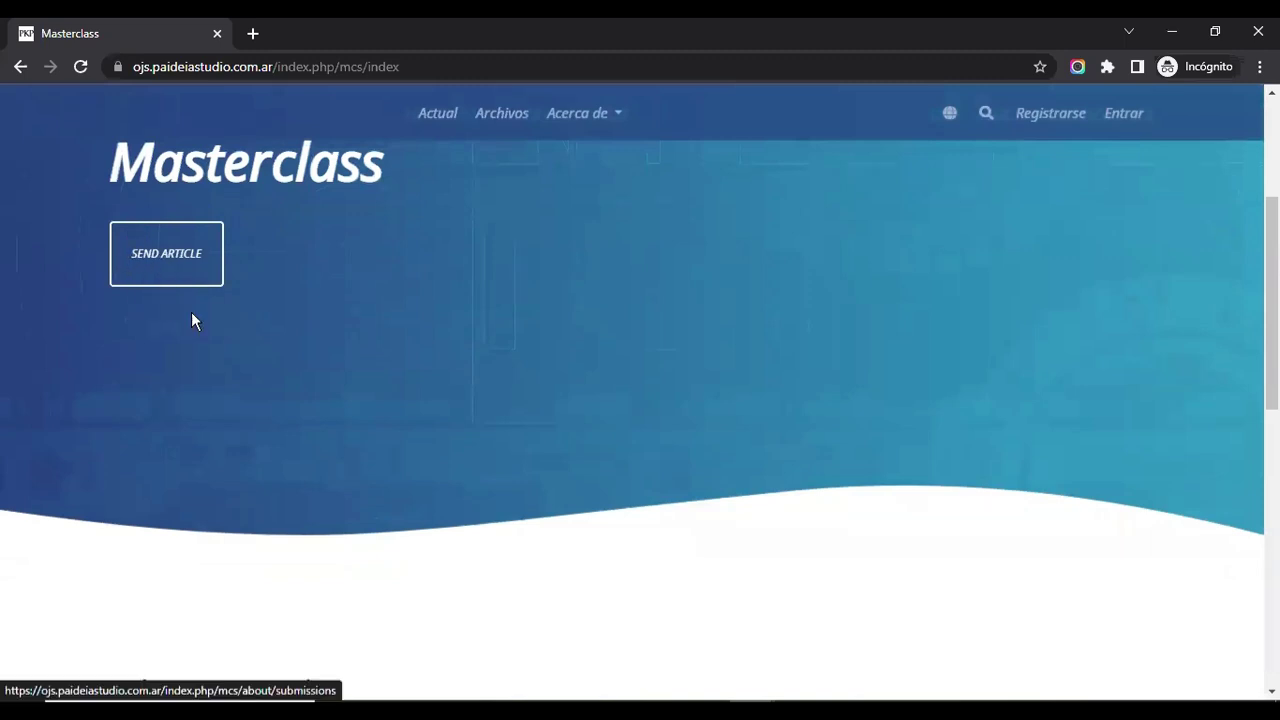
pyautogui.scroll(3, 195, 320)
pyautogui.scroll(-7, 163, 297)
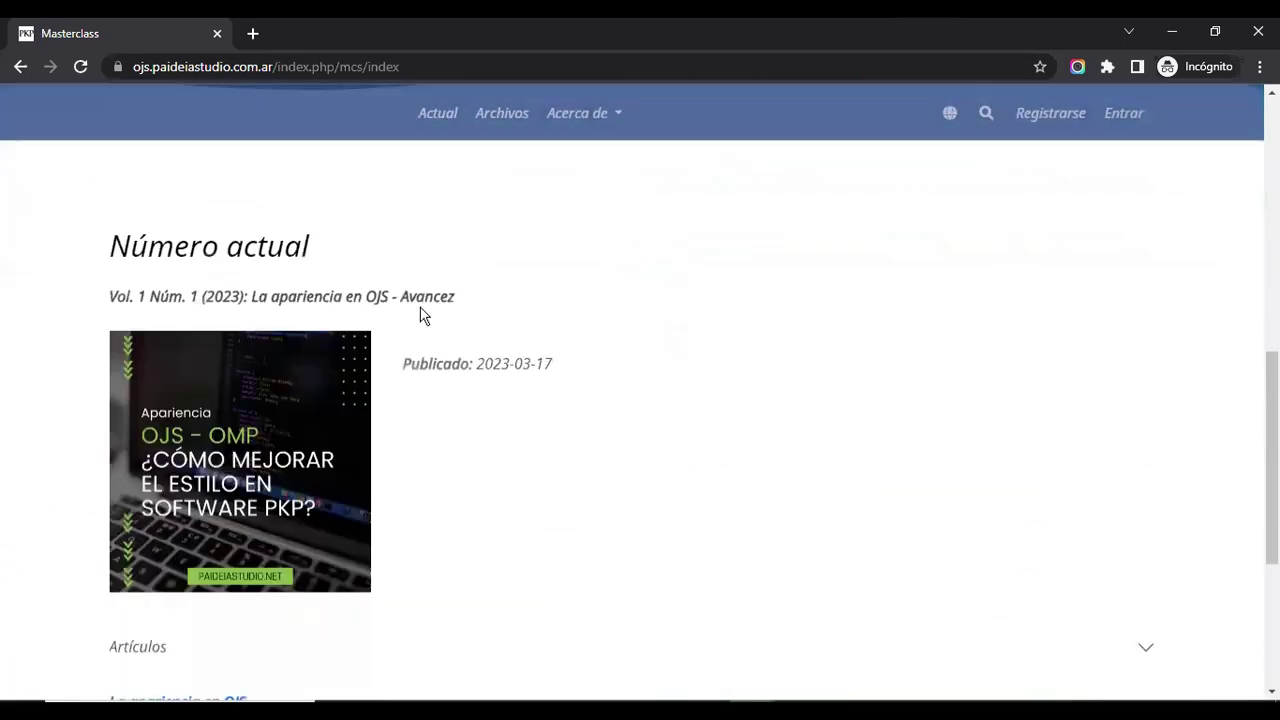
pyautogui.scroll(-4, 323, 317)
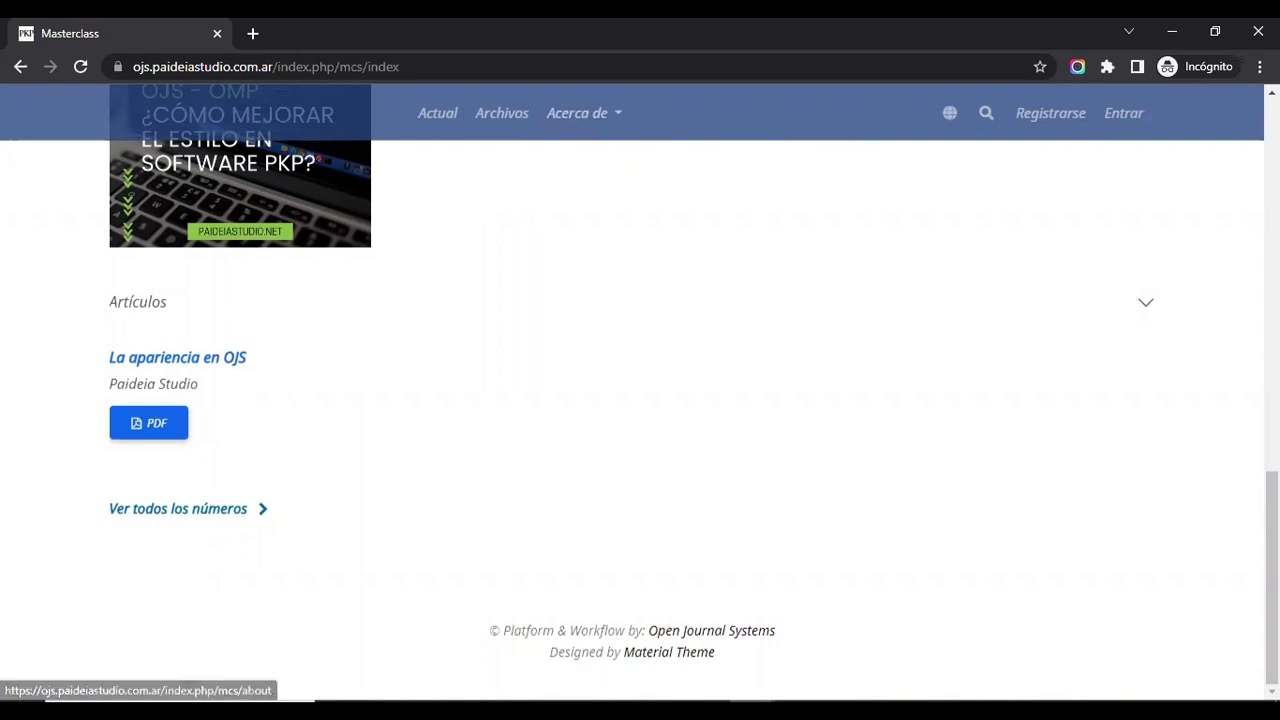
# Open the article "La apariencia en OJS" from the journal homepage and examine its page in the Material Theme, including breadcrumbs, abstract, publication details and footer
pyautogui.scroll(7, 640, 400)
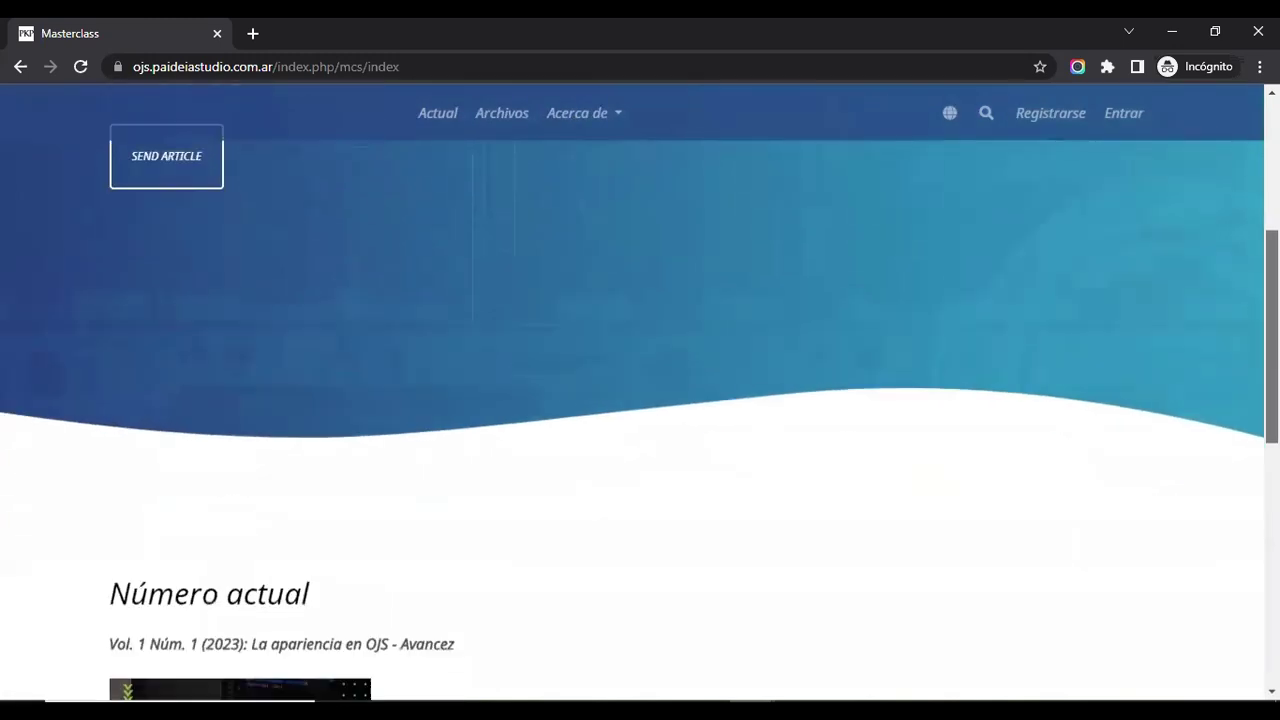
pyautogui.scroll(-7, 640, 400)
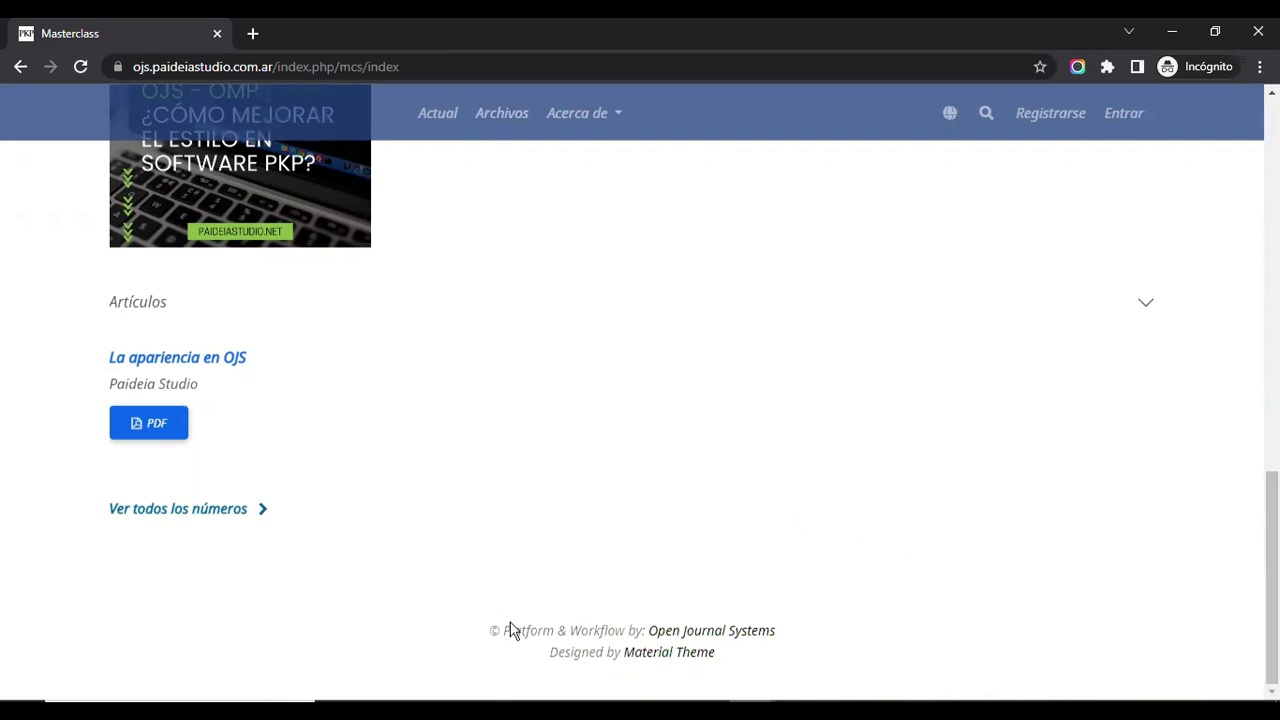
pyautogui.click(225, 362)
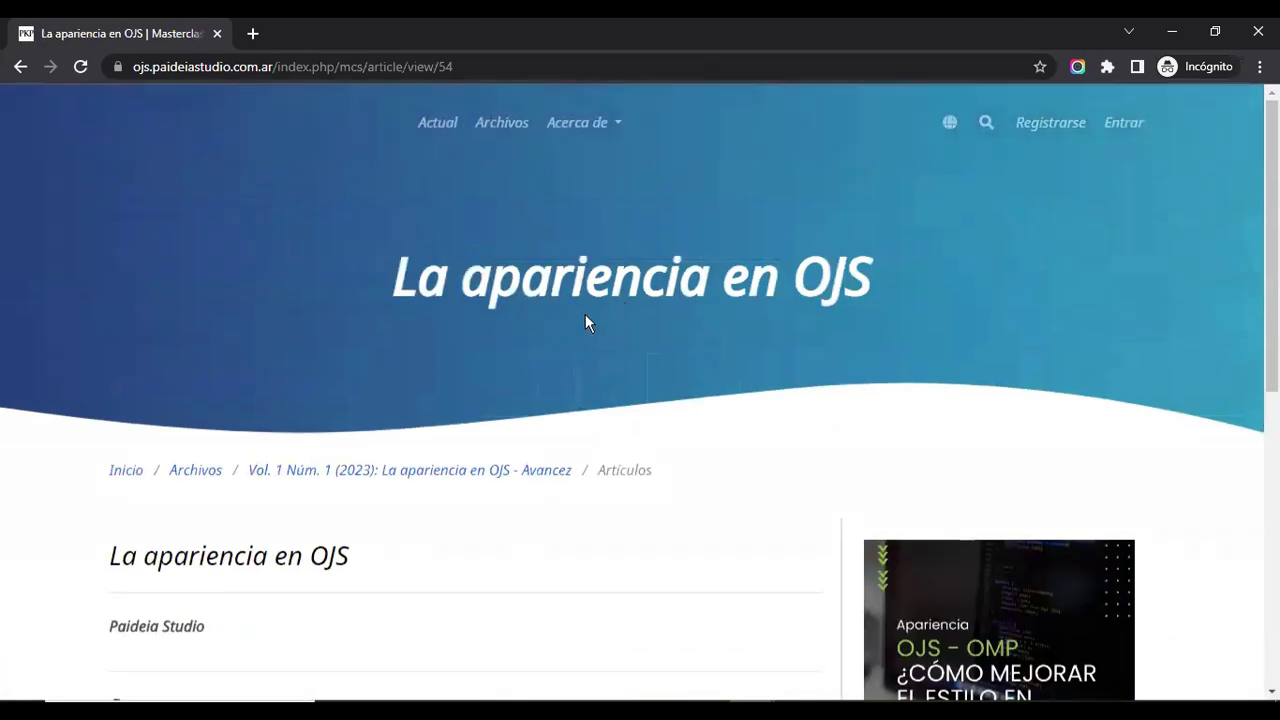
pyautogui.scroll(-2, 587, 314)
pyautogui.moveTo(94, 287); pyautogui.dragTo(705, 289)
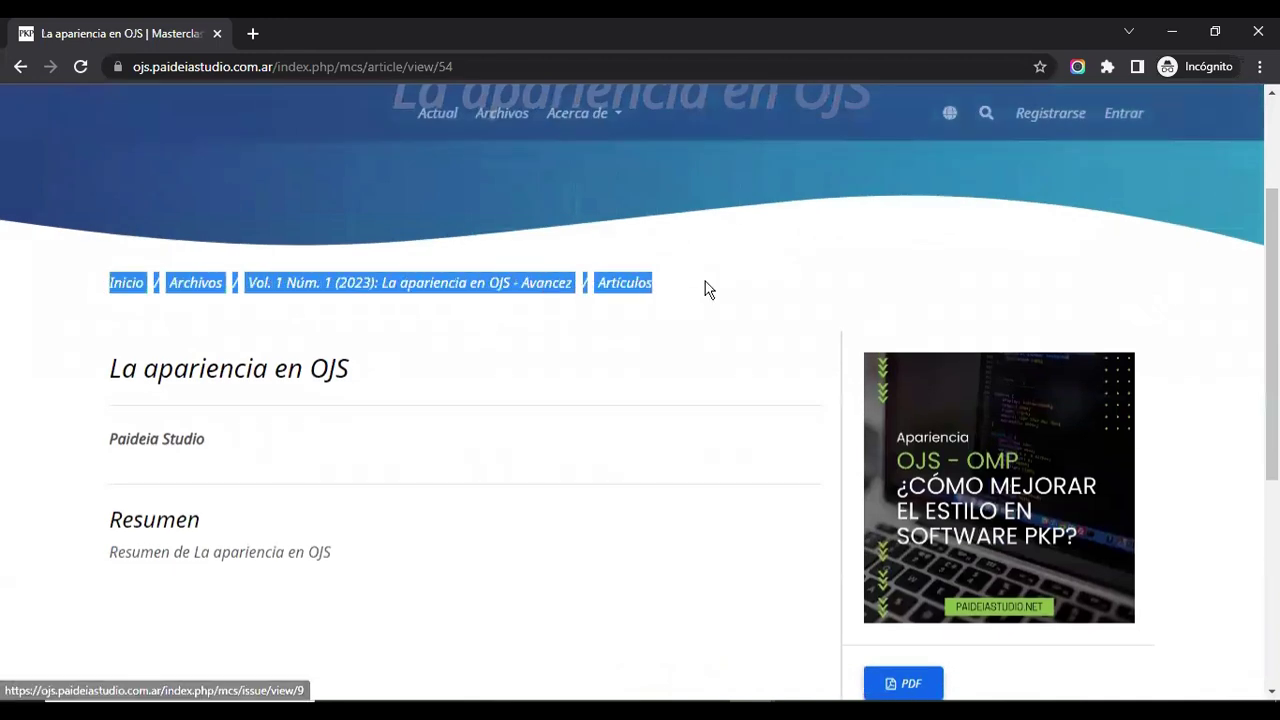
pyautogui.scroll(-3, 714, 357)
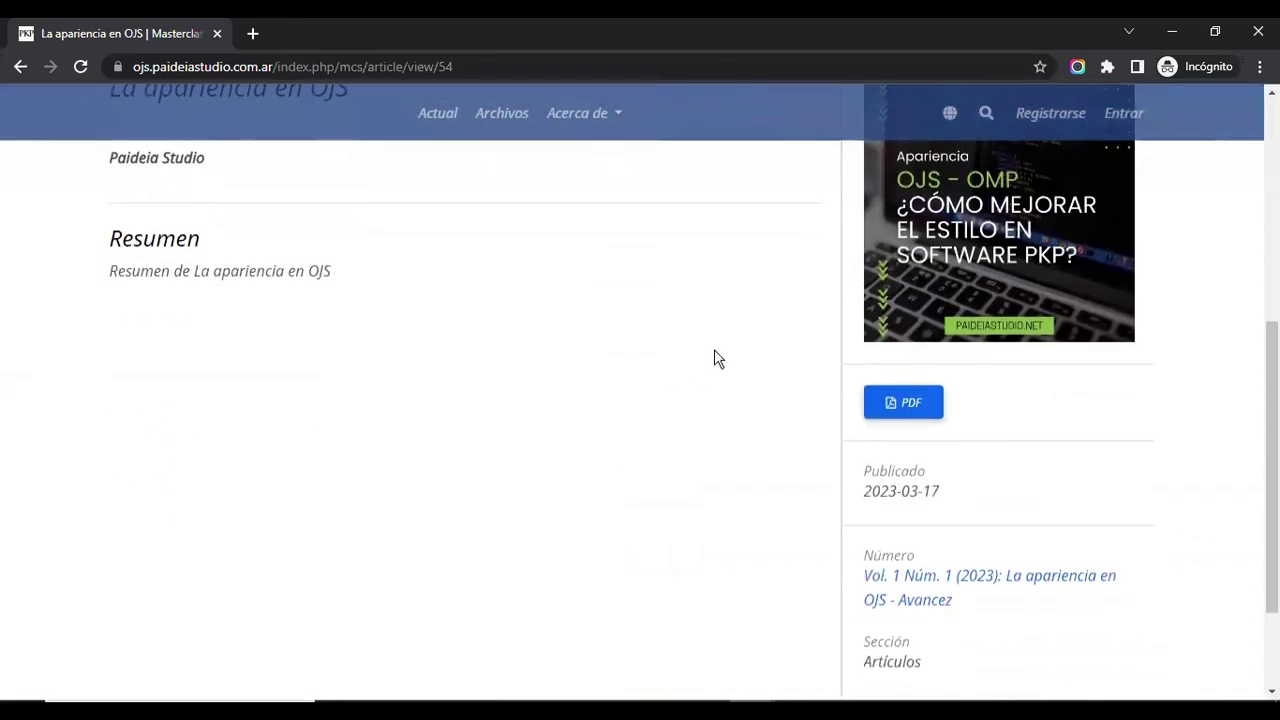
pyautogui.scroll(6, 914, 463)
pyautogui.scroll(-5, 1086, 471)
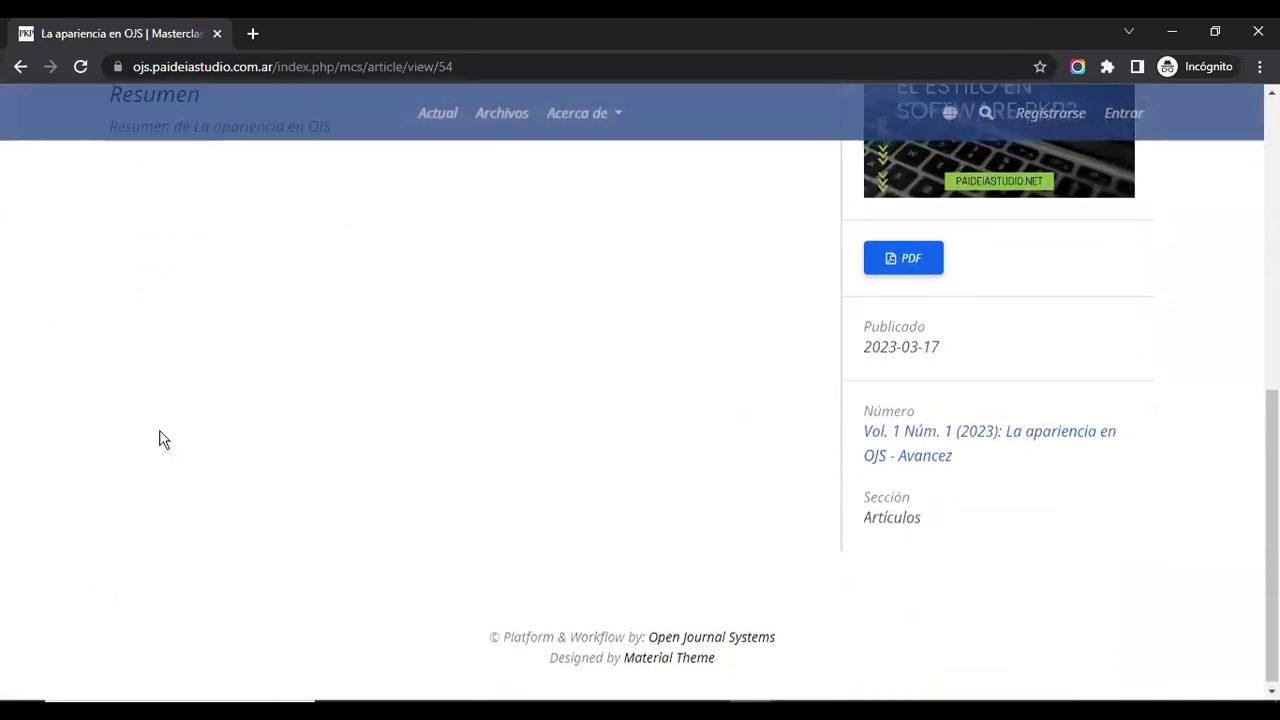
pyautogui.scroll(3, 157, 437)
pyautogui.scroll(-3, 90, 388)
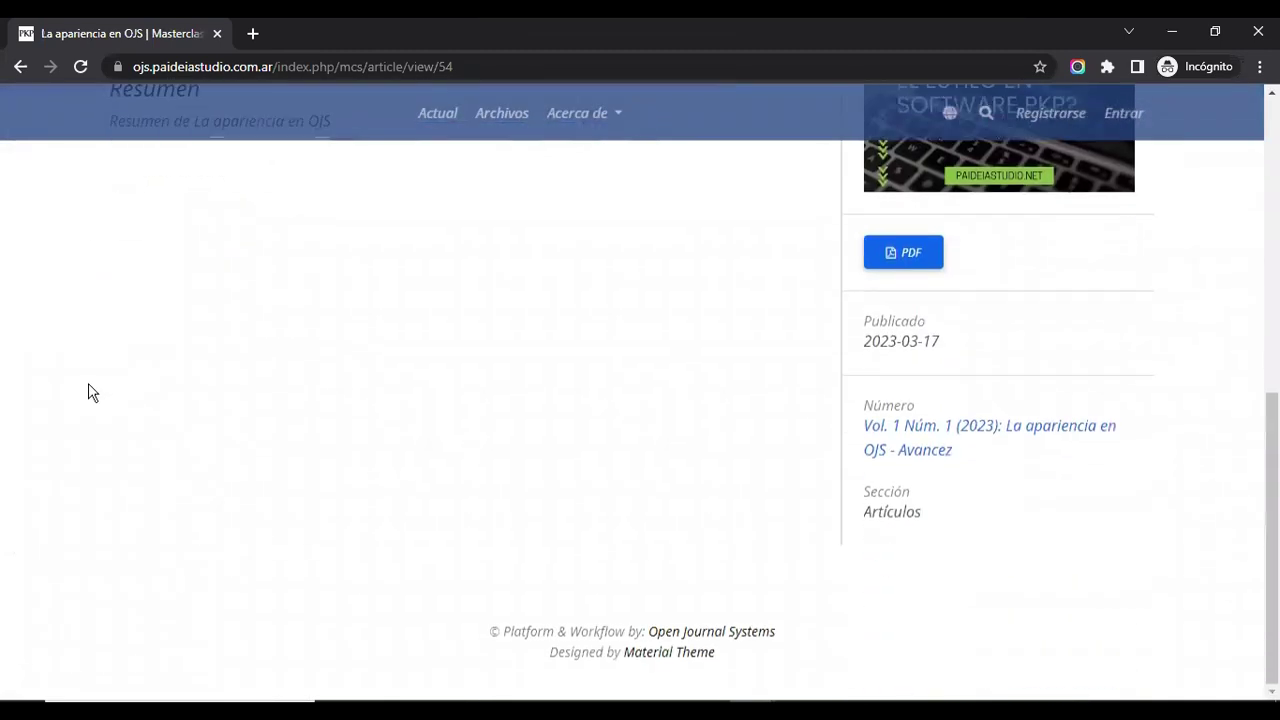
pyautogui.scroll(5, 89, 388)
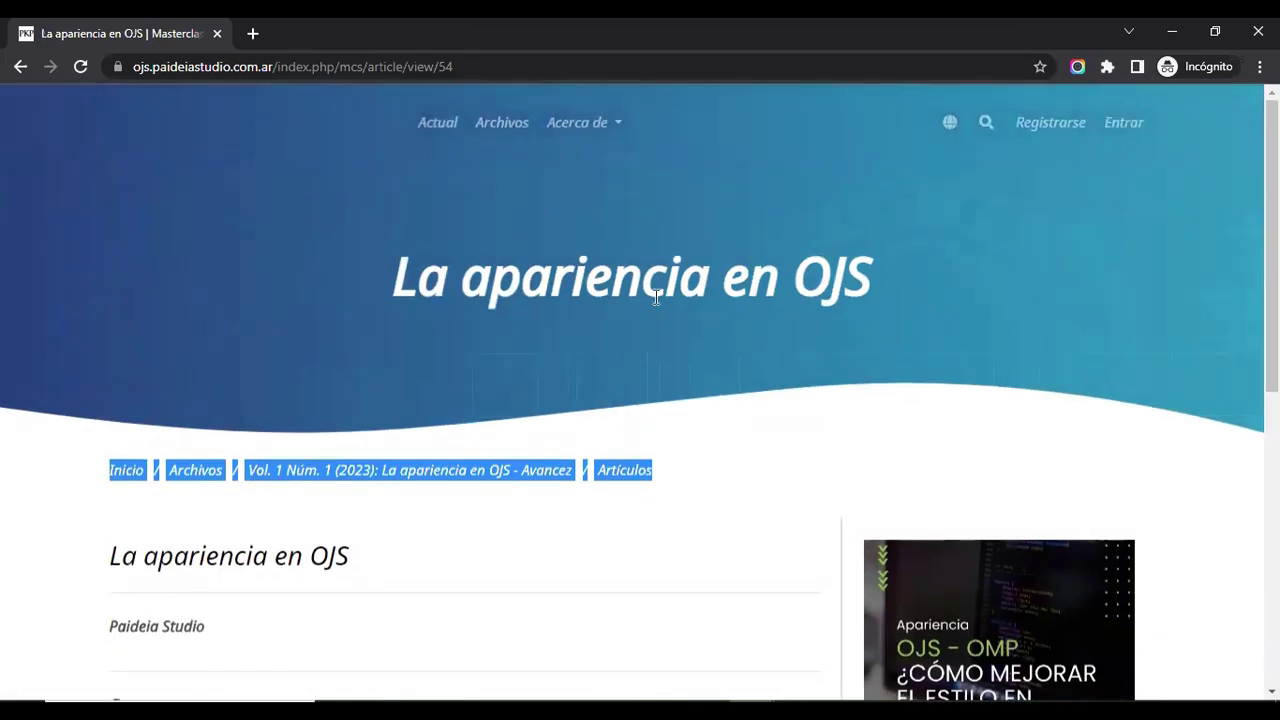
# Return to the Masterclass dashboard, set the journal's theme to Tema Immersion in the website appearance settings, and save
pyautogui.hotkey('alt', 'Tab')
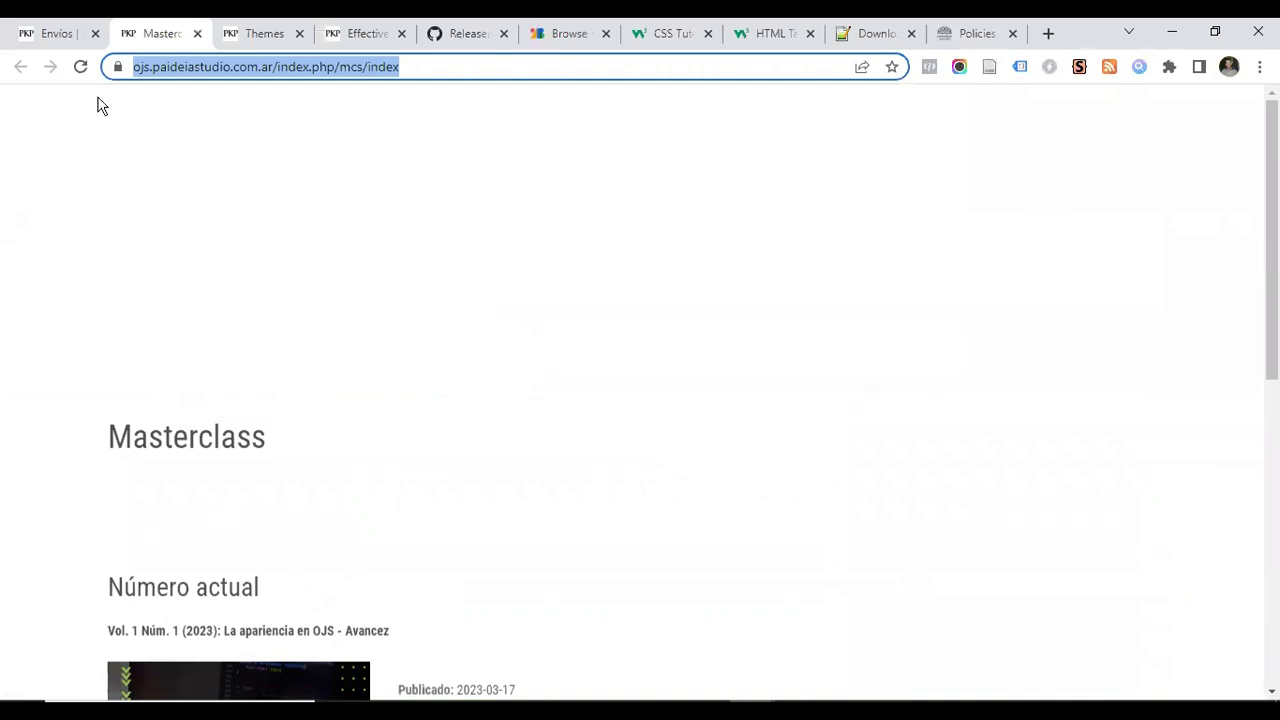
pyautogui.click(64, 34)
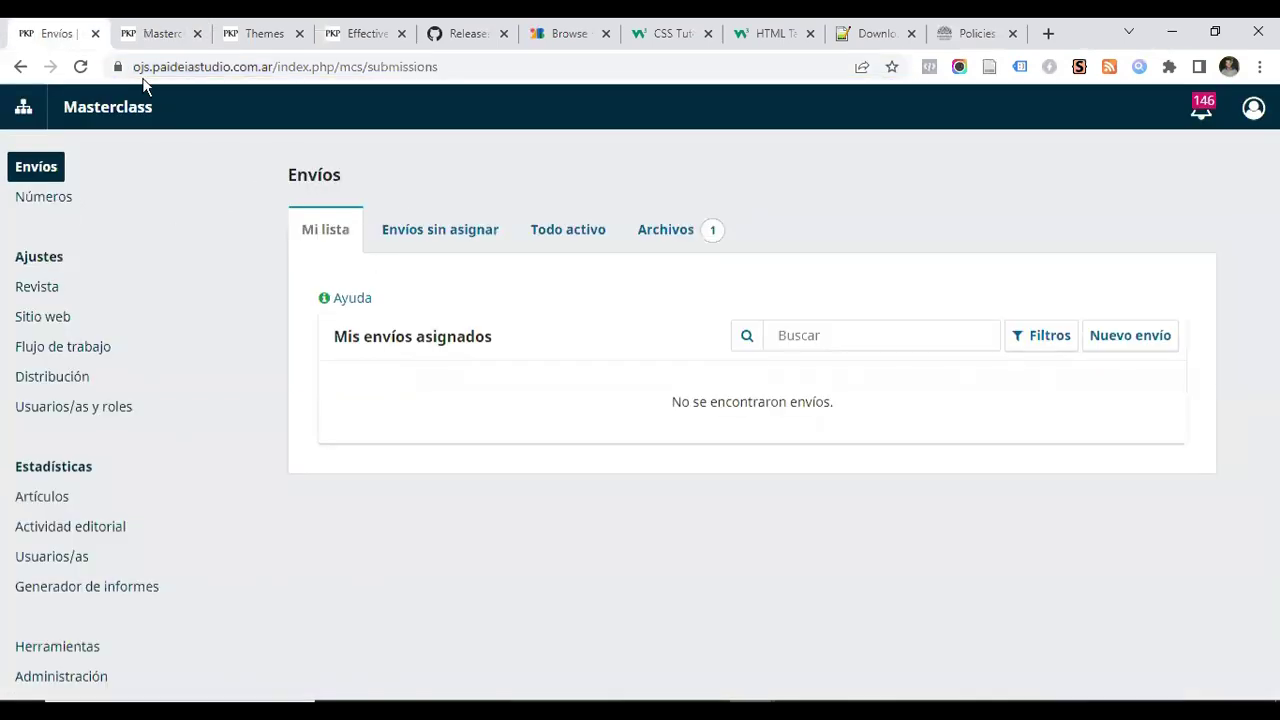
pyautogui.click(40, 324)
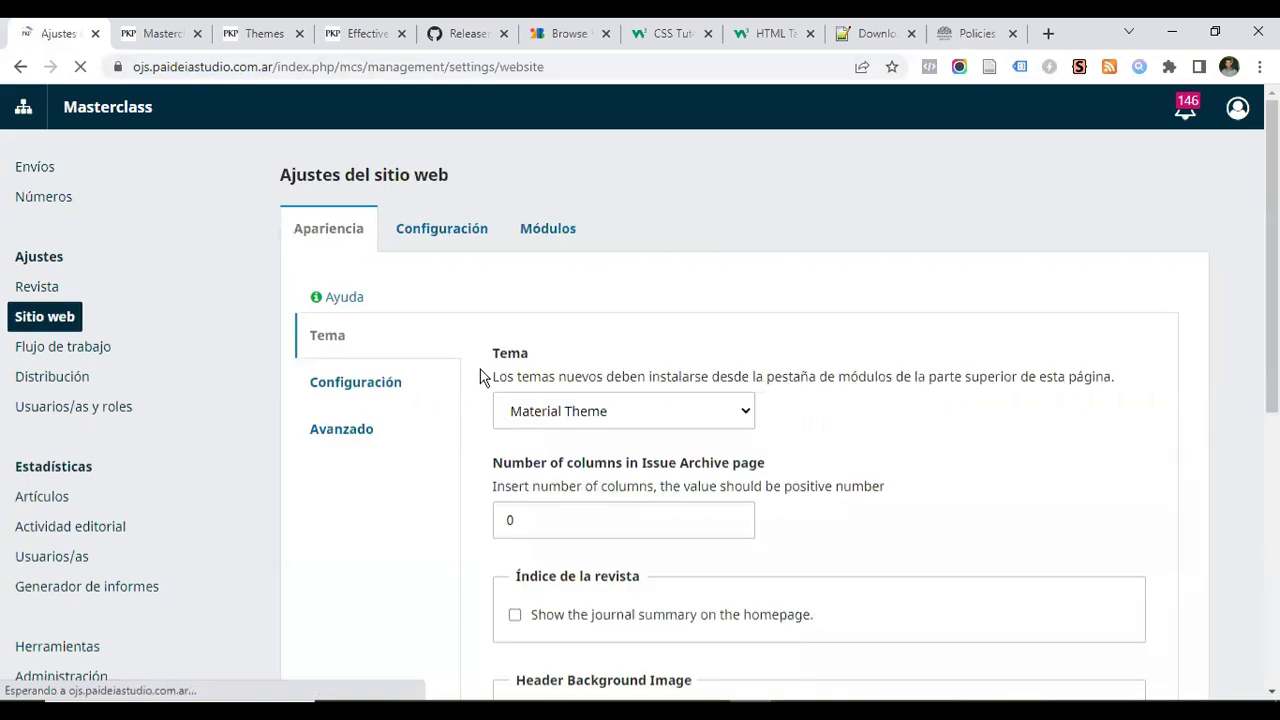
pyautogui.click(714, 412)
pyautogui.click(586, 477)
pyautogui.scroll(-10, 886, 420)
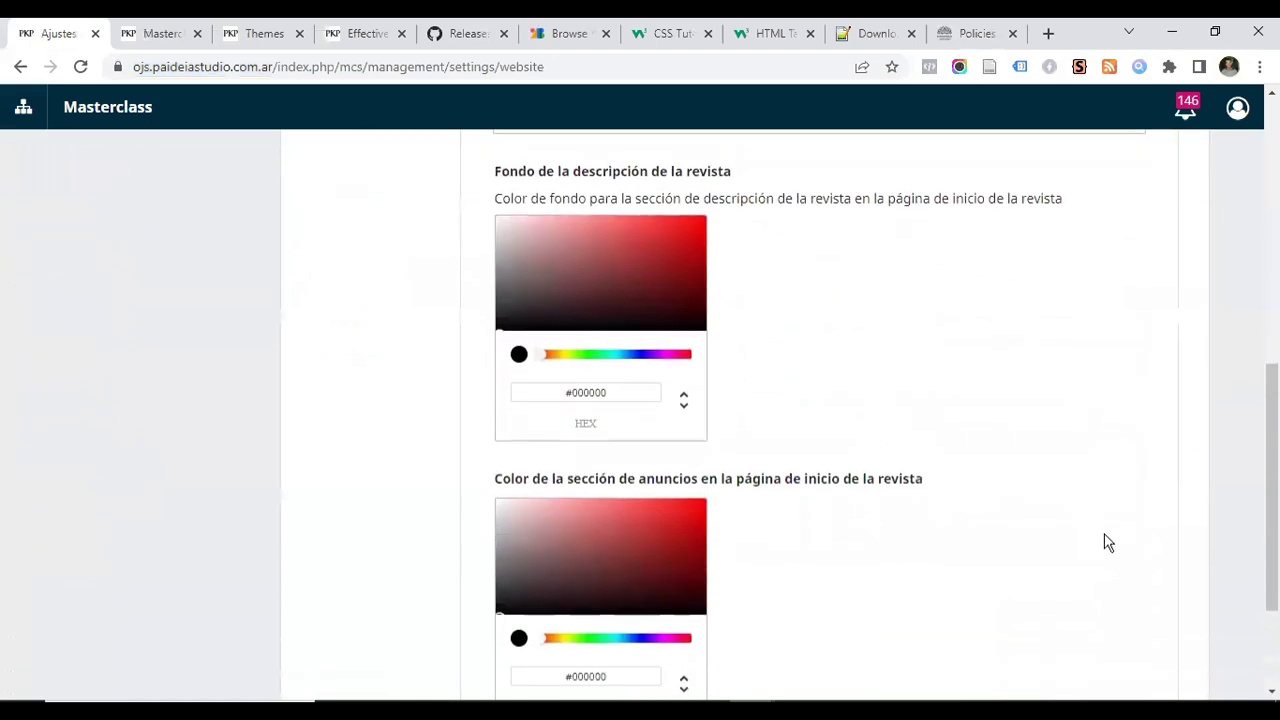
pyautogui.scroll(-2, 1108, 543)
pyautogui.click(1124, 606)
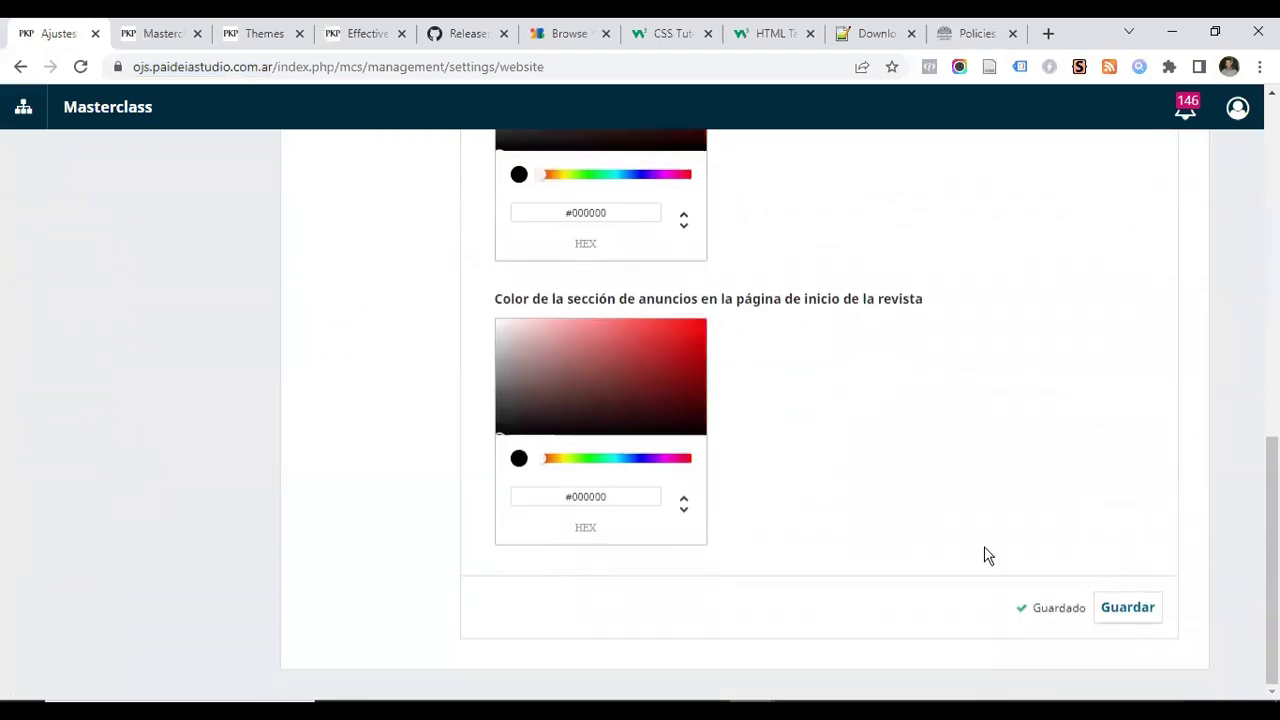
# Reload the article page in the incognito window to view it in the Immersion theme, and go to the site's index.php page
pyautogui.hotkey('alt', 'Tab')
pyautogui.click(80, 66)
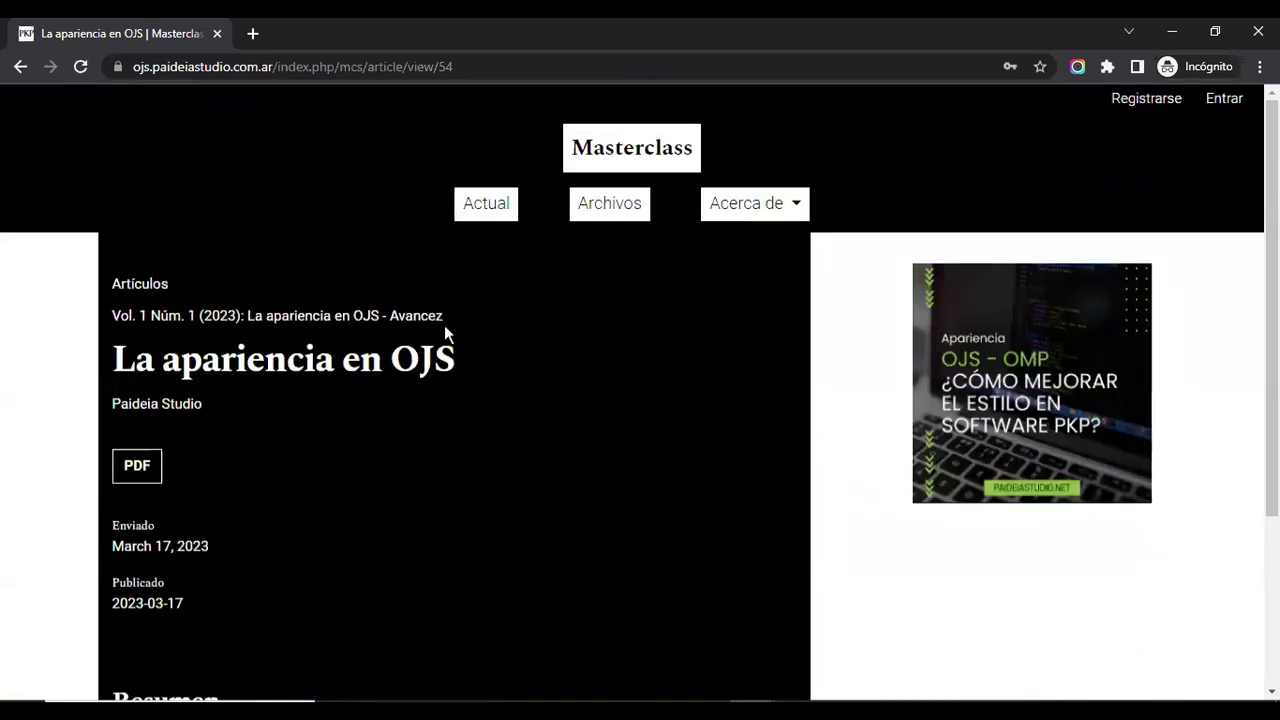
pyautogui.moveTo(392, 70); pyautogui.dragTo(337, 62)
pyautogui.press('BackSpace')
pyautogui.press('Return')
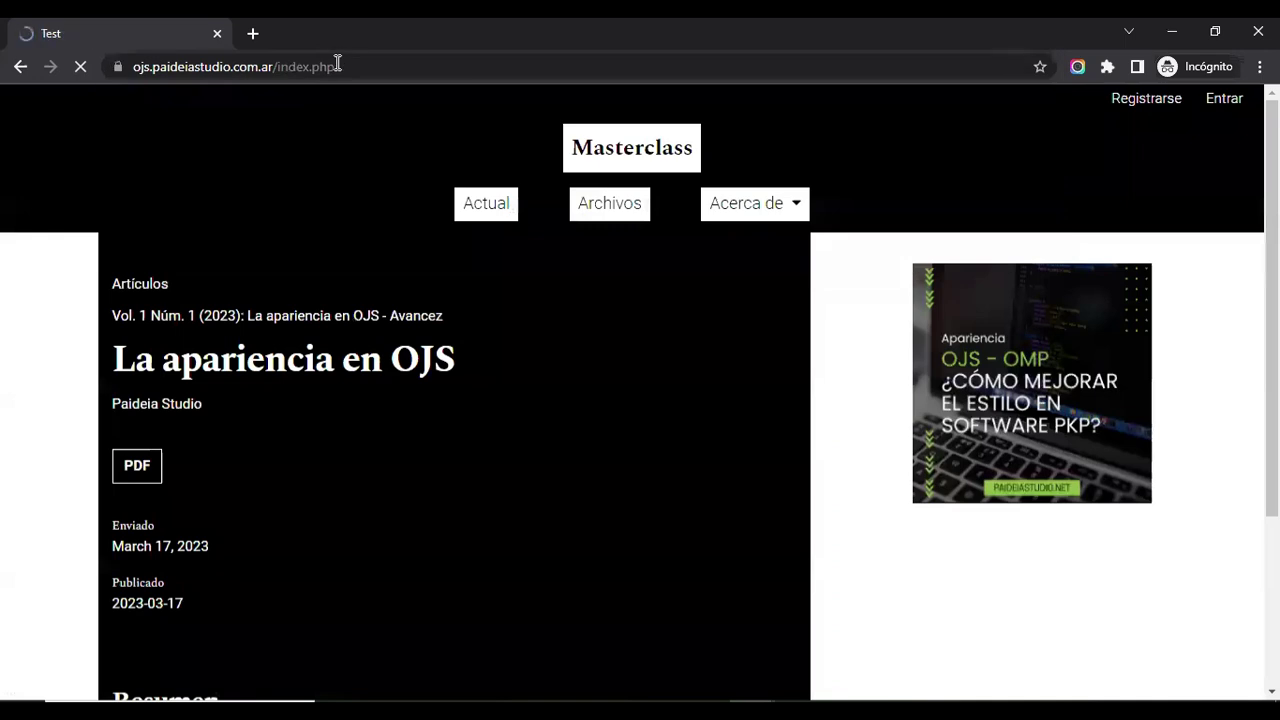
# Open the Masterclass journal from the site's journal list and look over its homepage in the Immersion theme
pyautogui.scroll(-5, 366, 371)
pyautogui.scroll(6, 366, 366)
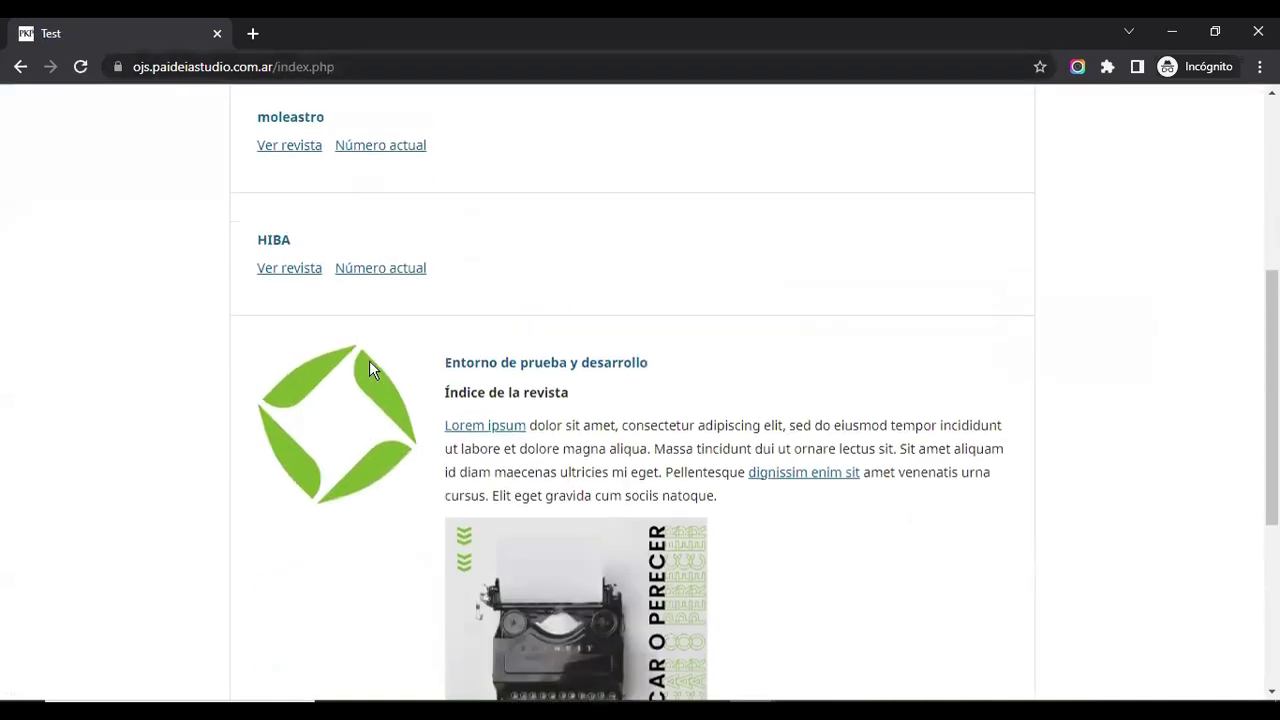
pyautogui.click(314, 408)
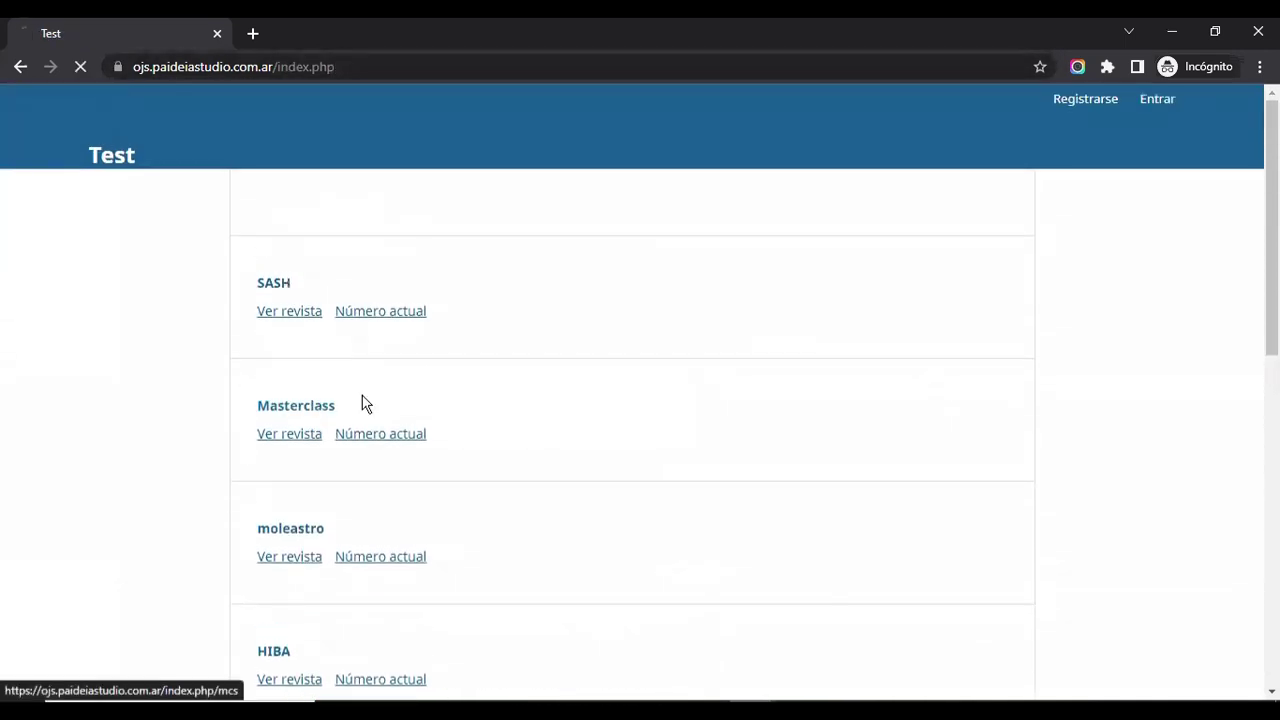
pyautogui.scroll(-3, 332, 390)
pyautogui.scroll(3, 332, 384)
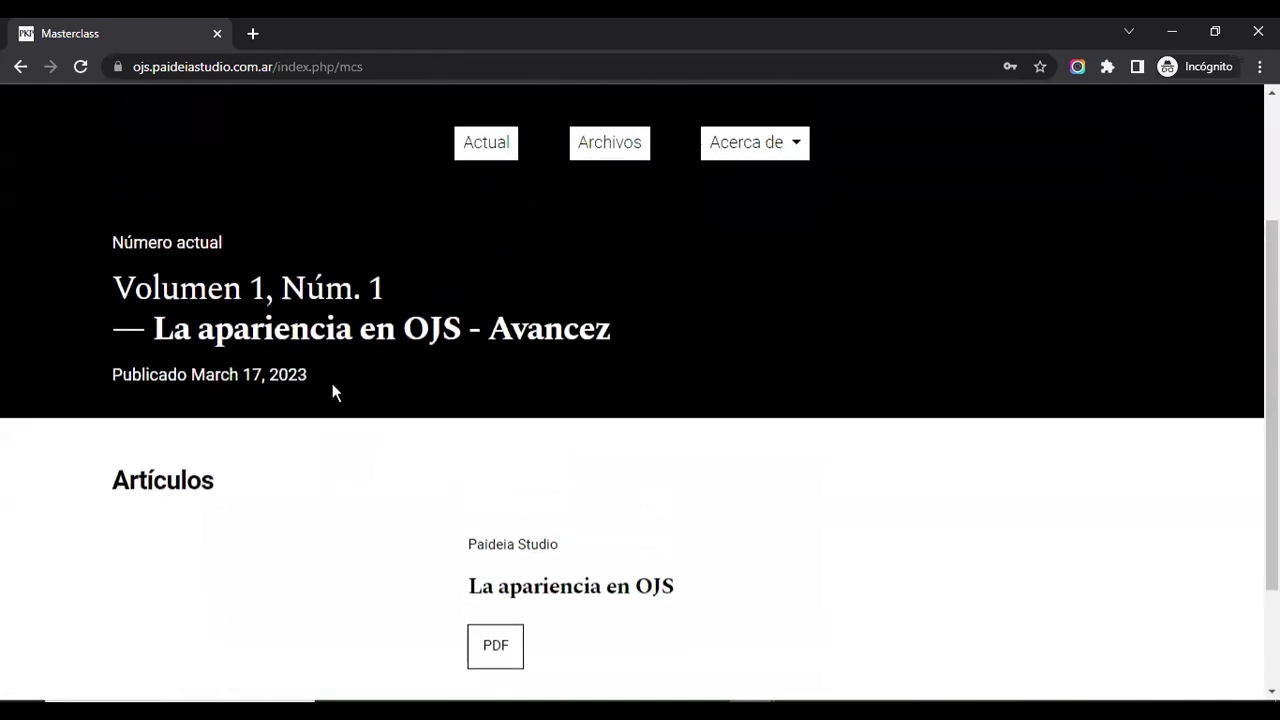
pyautogui.scroll(1, 419, 371)
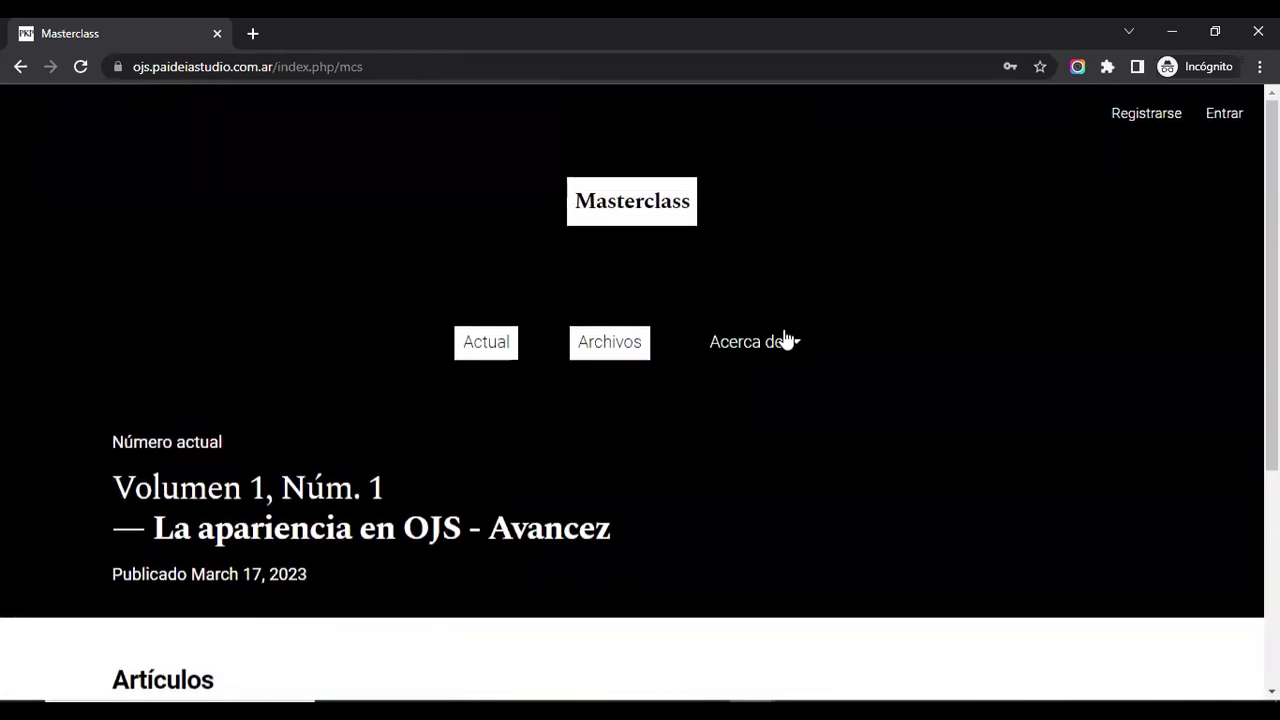
pyautogui.hotkey('alt', 'Tab')
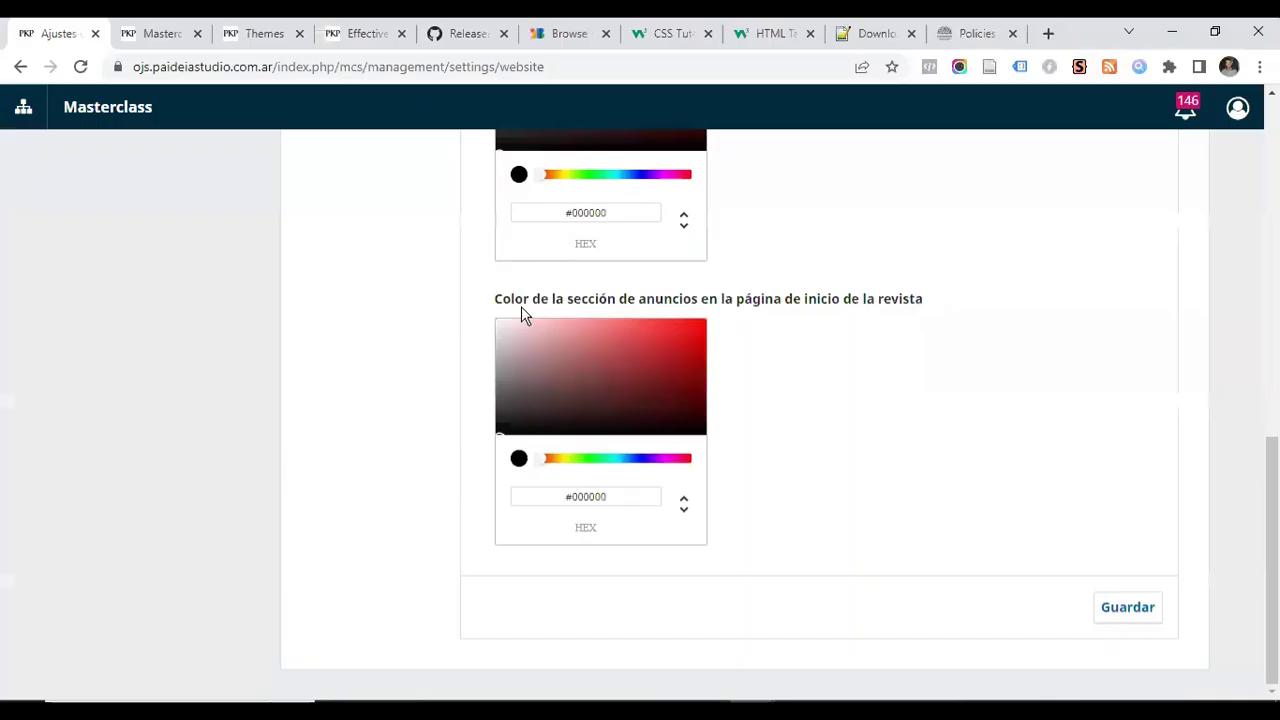
pyautogui.scroll(10, 170, 327)
pyautogui.scroll(-3, 143, 329)
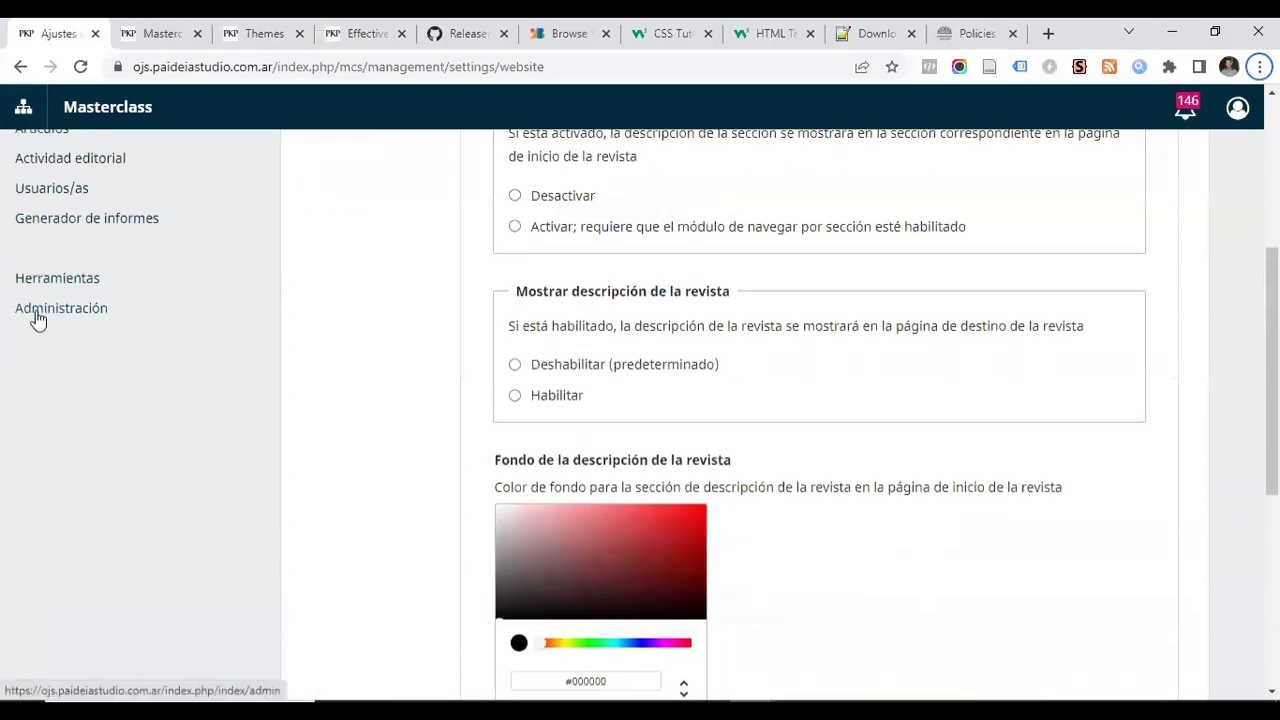
pyautogui.hotkey('alt', 'Tab')
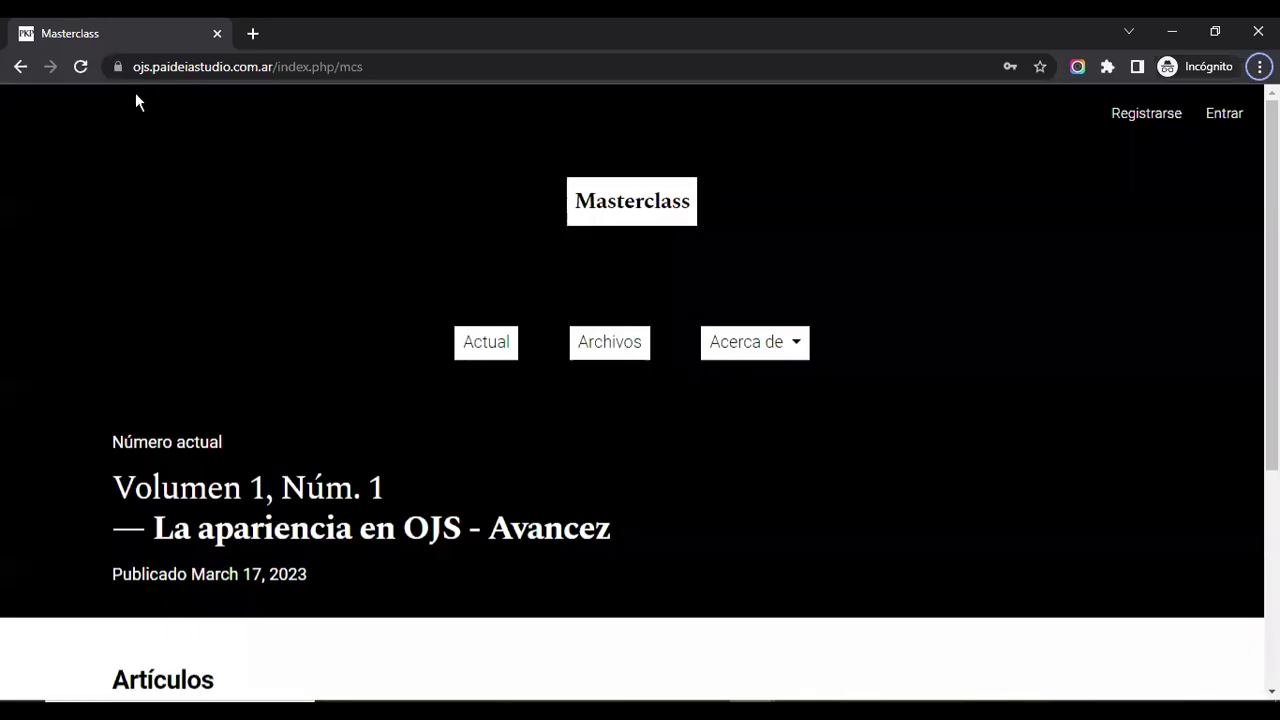
# Copy the Masterclass homepage address, close the incognito window, and open the address in a new incognito window
pyautogui.click(431, 71)
pyautogui.hotkey('ctrl', 'c')
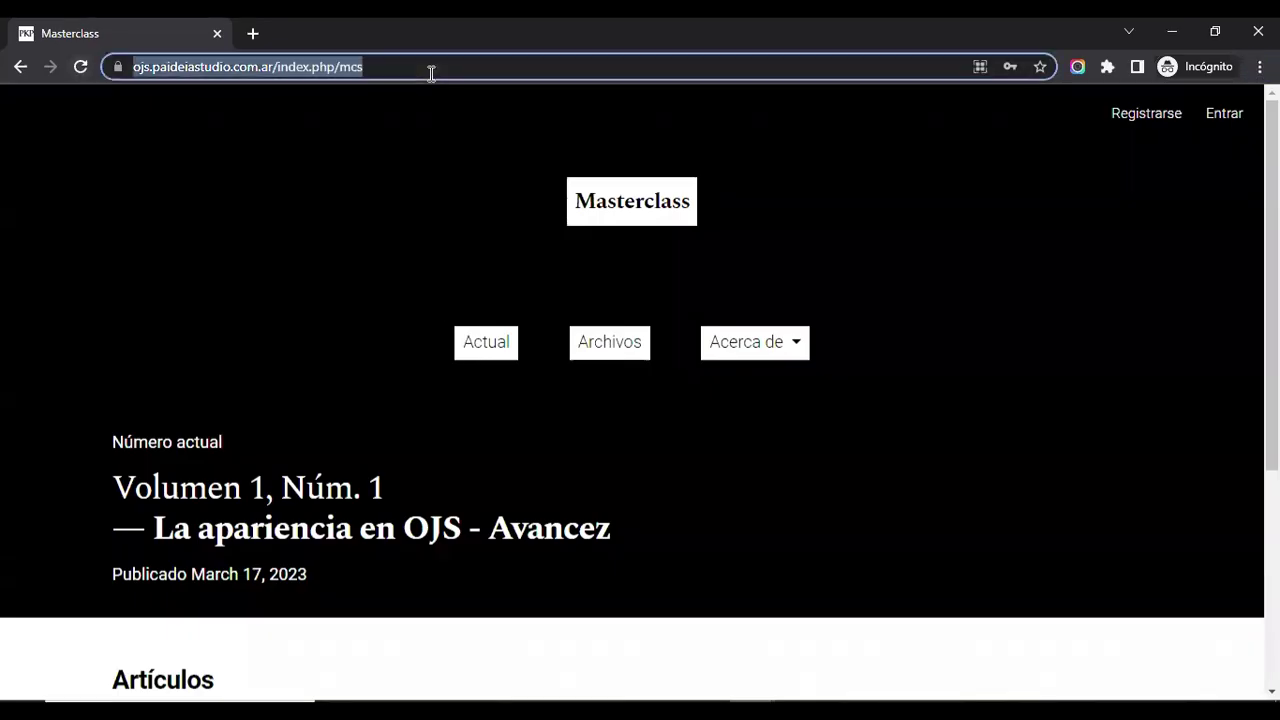
pyautogui.click(1258, 31)
pyautogui.click(1259, 66)
pyautogui.click(1185, 140)
pyautogui.hotkey('ctrl', 'v')
pyautogui.press('Return')
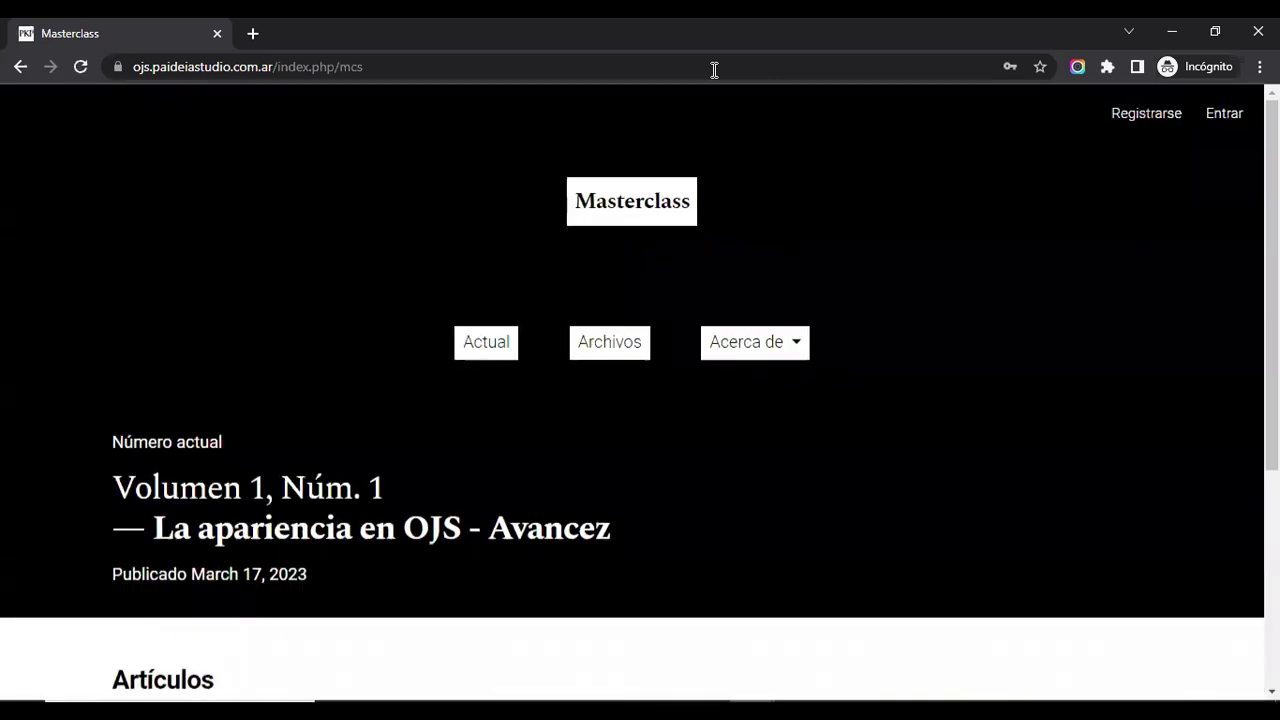
# Examine the Immersion homepage from header to footer, including the entries of the Acerca de menu
pyautogui.scroll(-4, 420, 242)
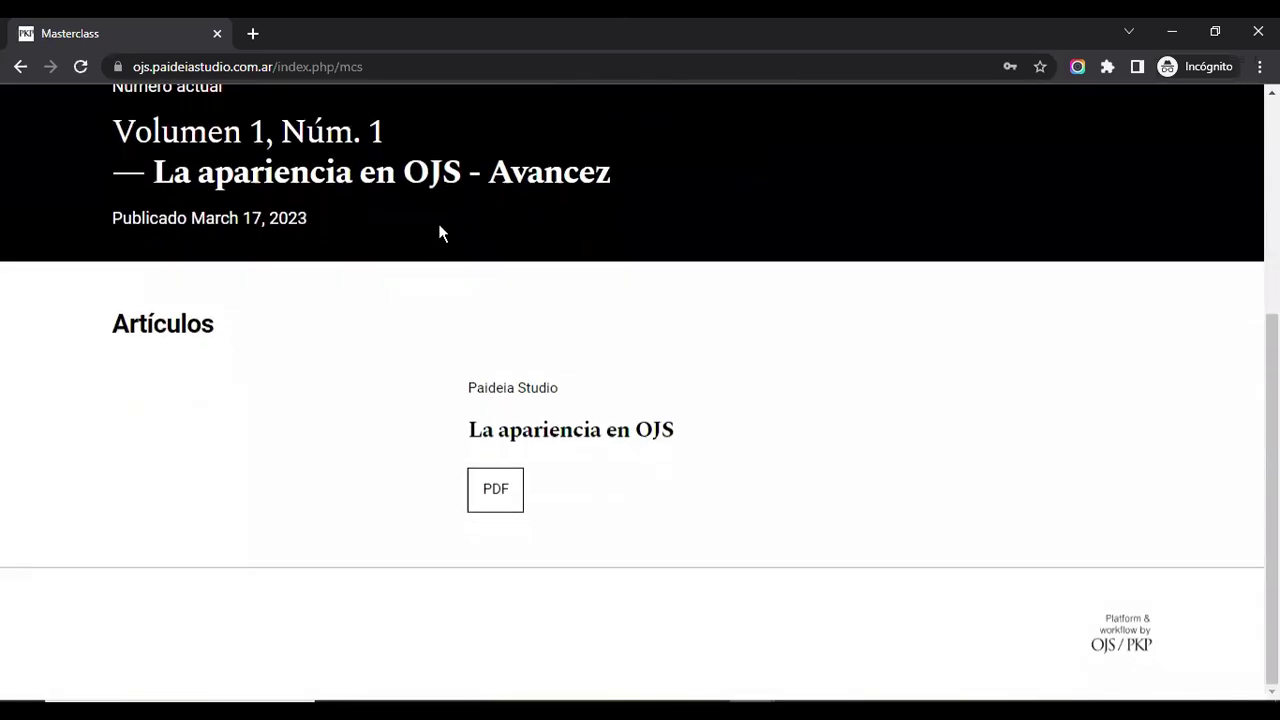
pyautogui.scroll(4, 311, 486)
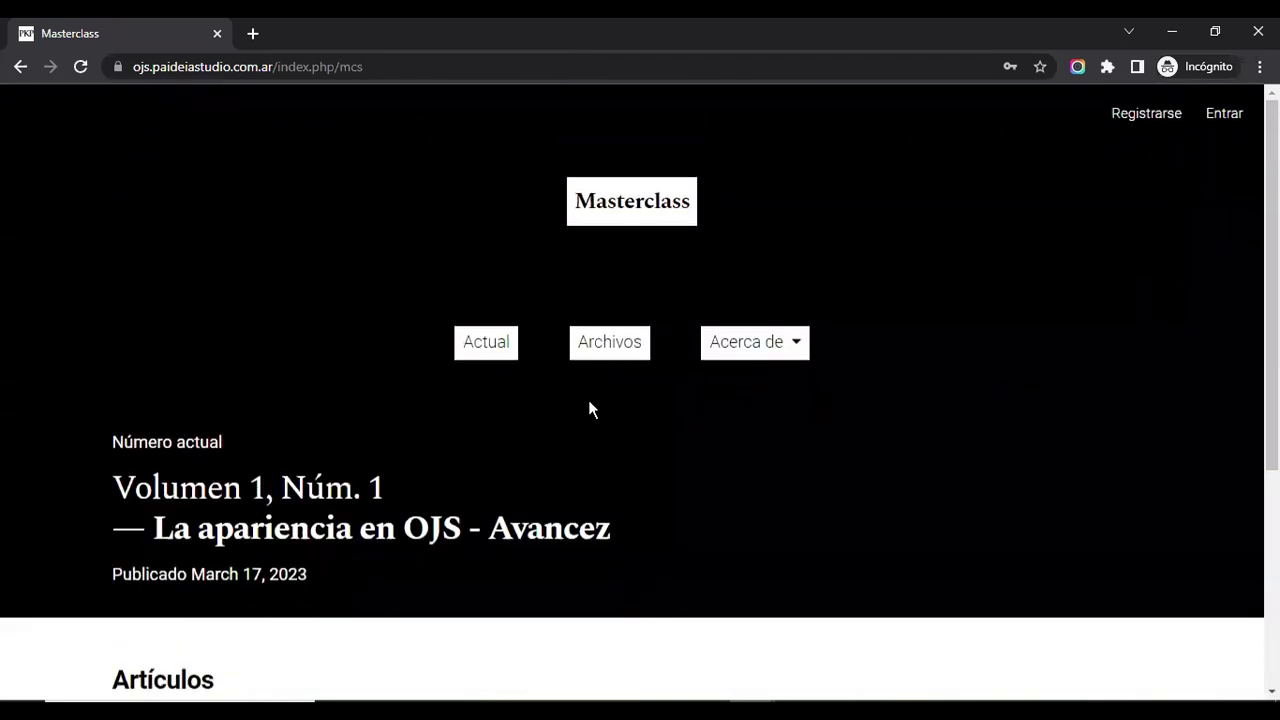
pyautogui.click(760, 349)
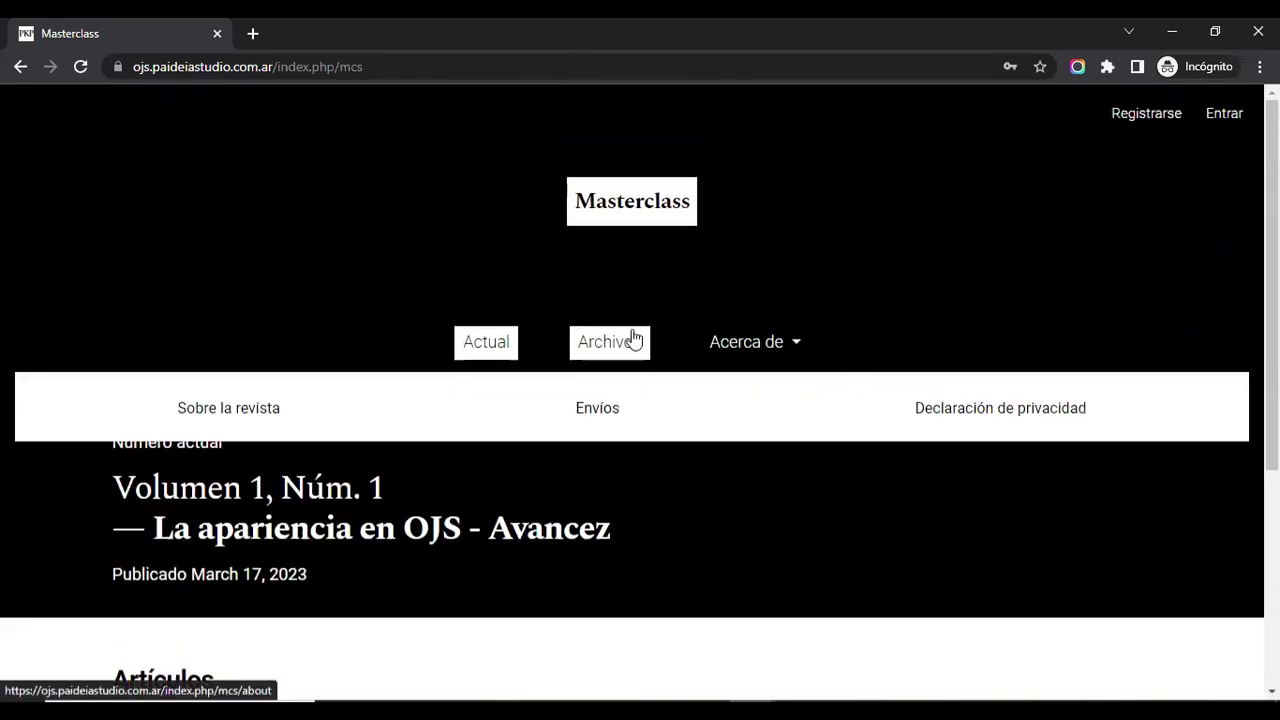
pyautogui.click(762, 349)
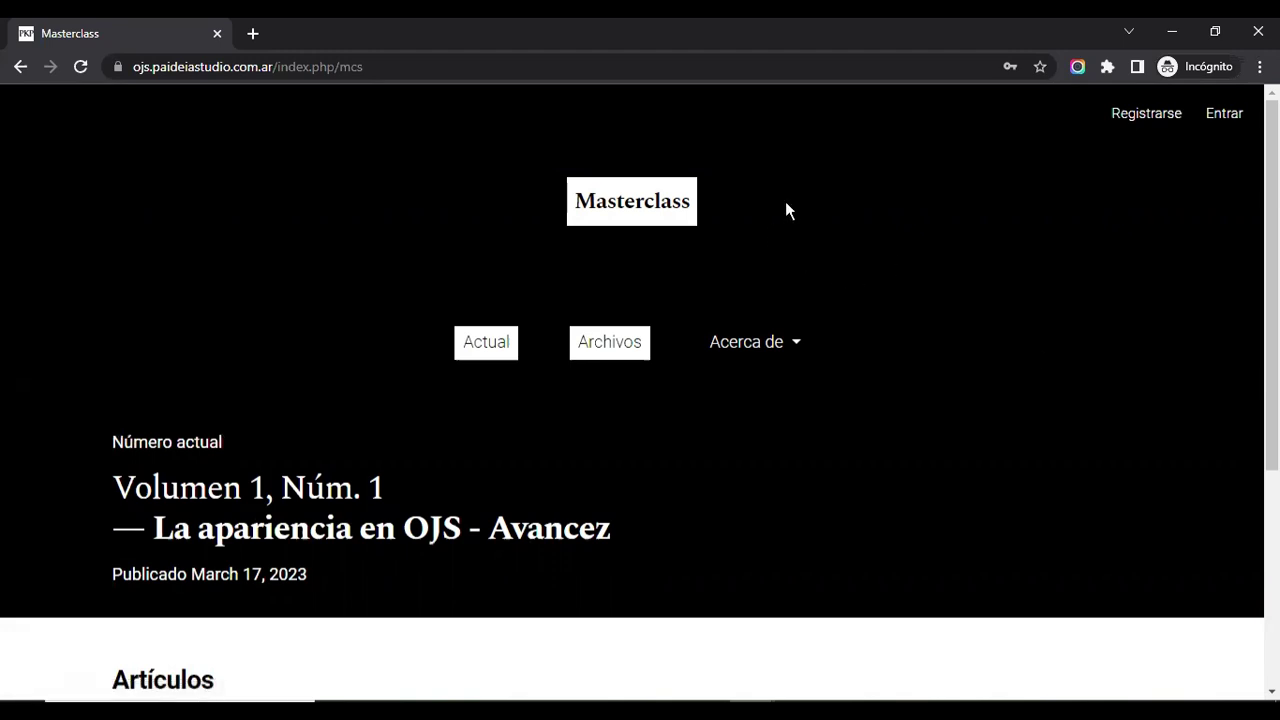
pyautogui.scroll(-2, 820, 300)
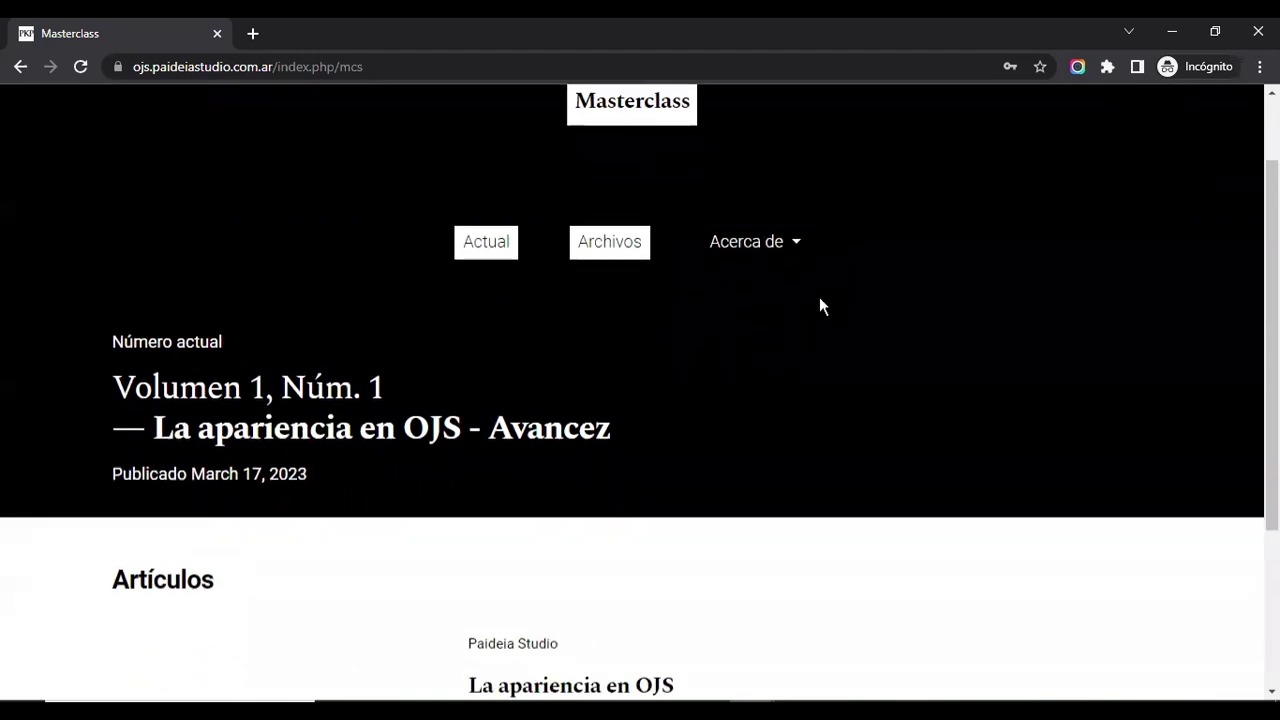
pyautogui.scroll(2, 749, 526)
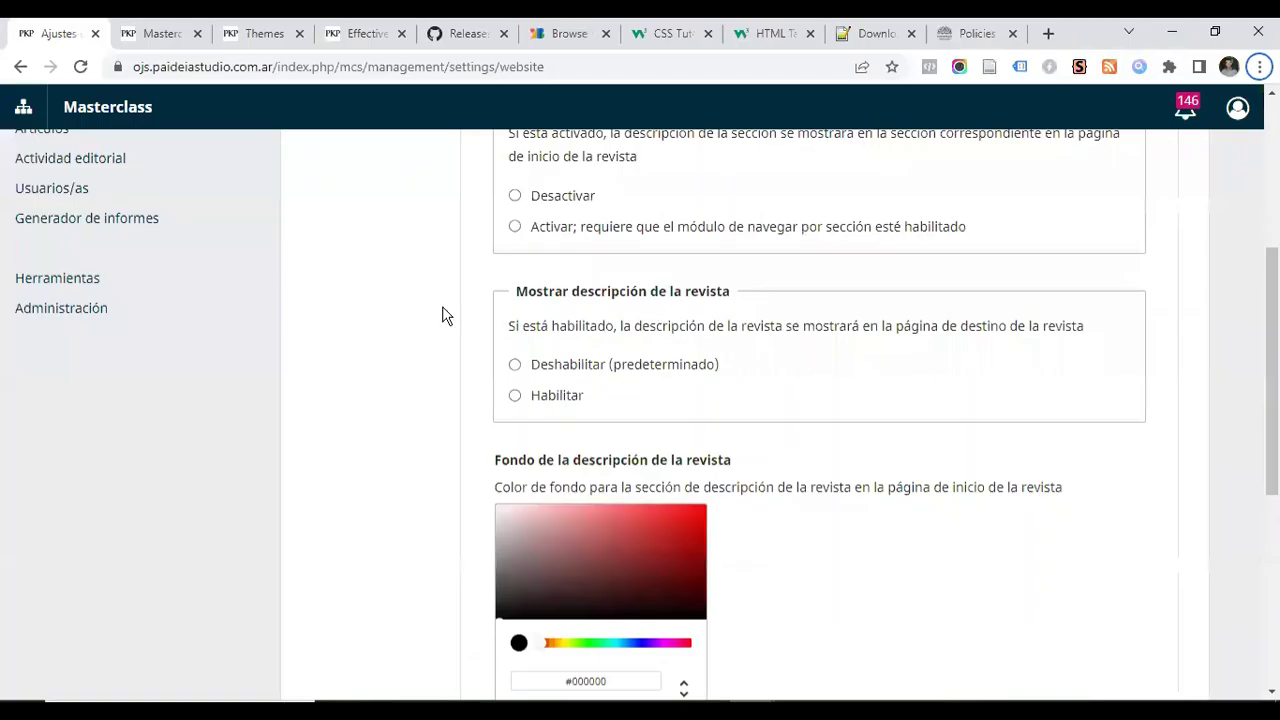
# Review the available themes and the Immersion options for section description, journal description, description background and announcements colour in the appearance settings
pyautogui.scroll(2, 687, 457)
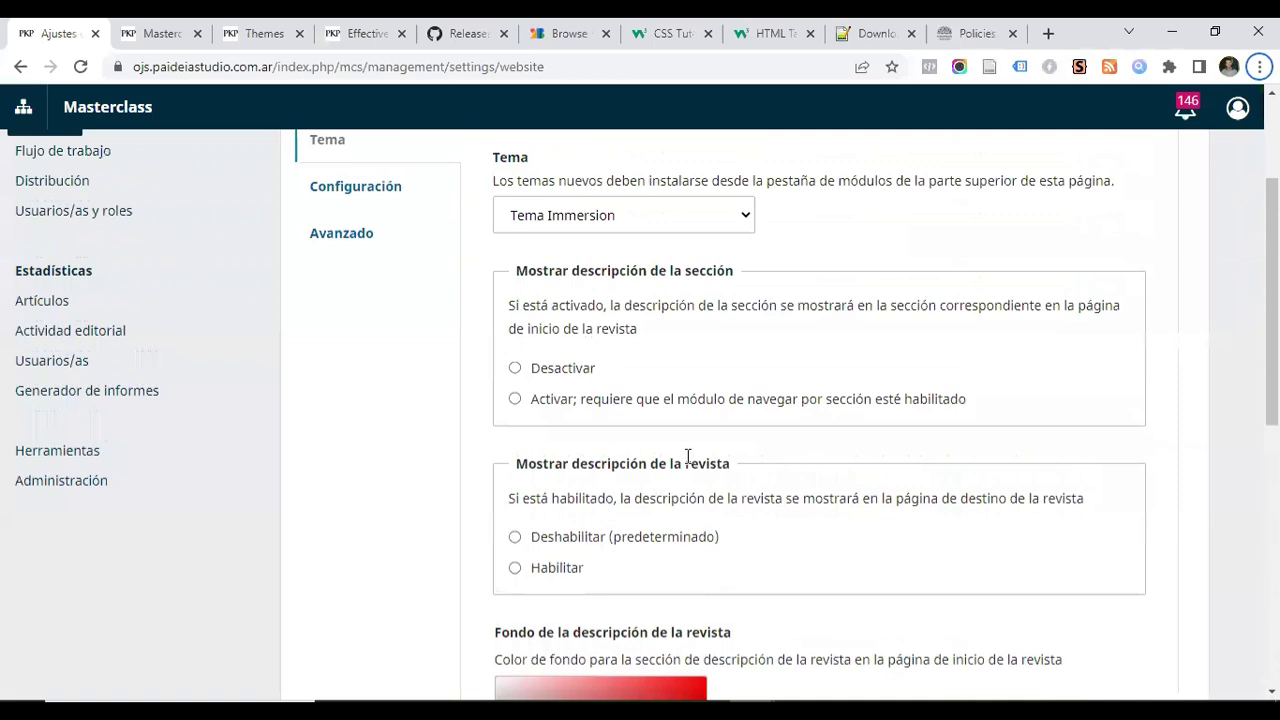
pyautogui.scroll(2, 687, 457)
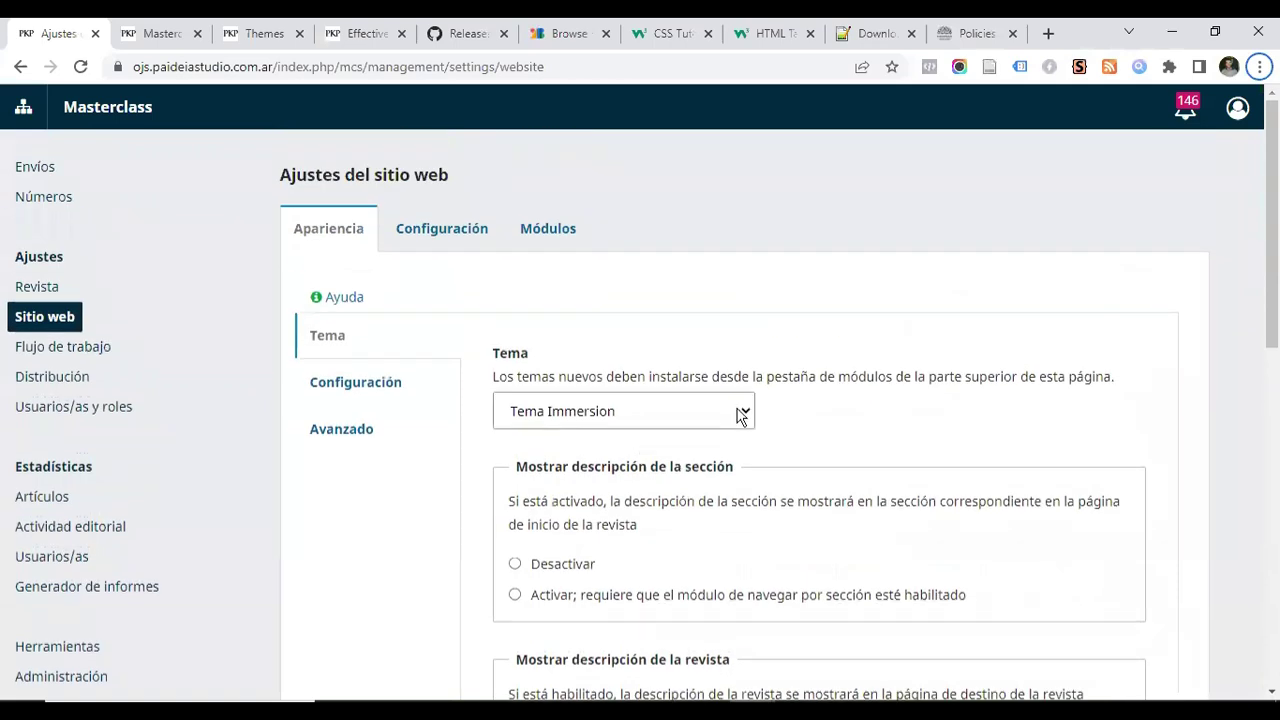
pyautogui.click(741, 417)
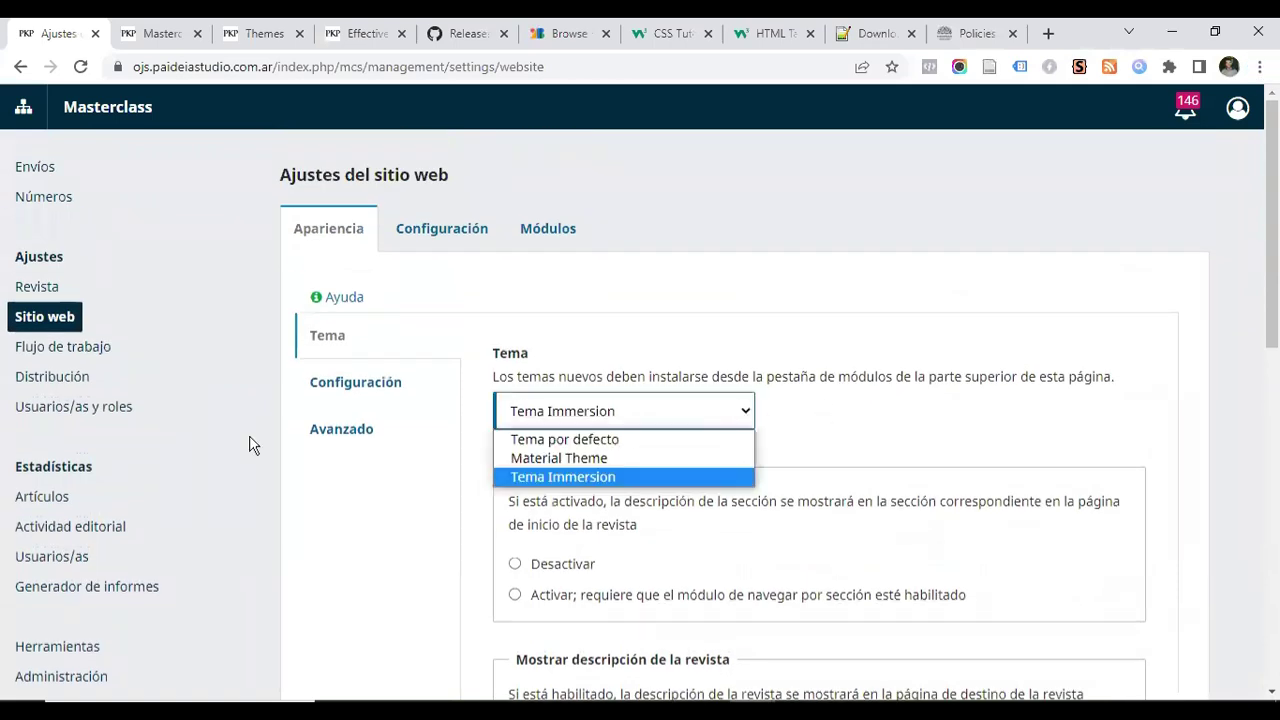
pyautogui.click(414, 527)
pyautogui.scroll(-2, 841, 450)
pyautogui.scroll(-2, 841, 450)
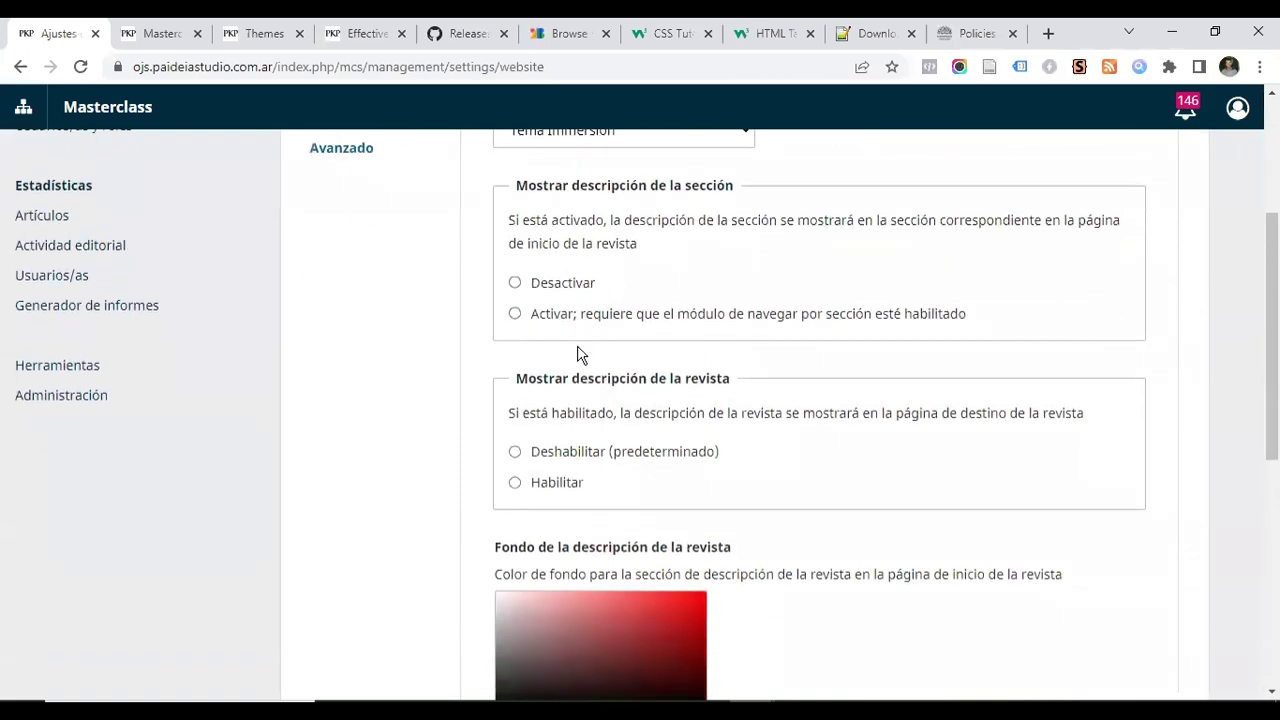
pyautogui.scroll(-1, 560, 429)
pyautogui.scroll(1, 558, 440)
pyautogui.scroll(-3, 622, 383)
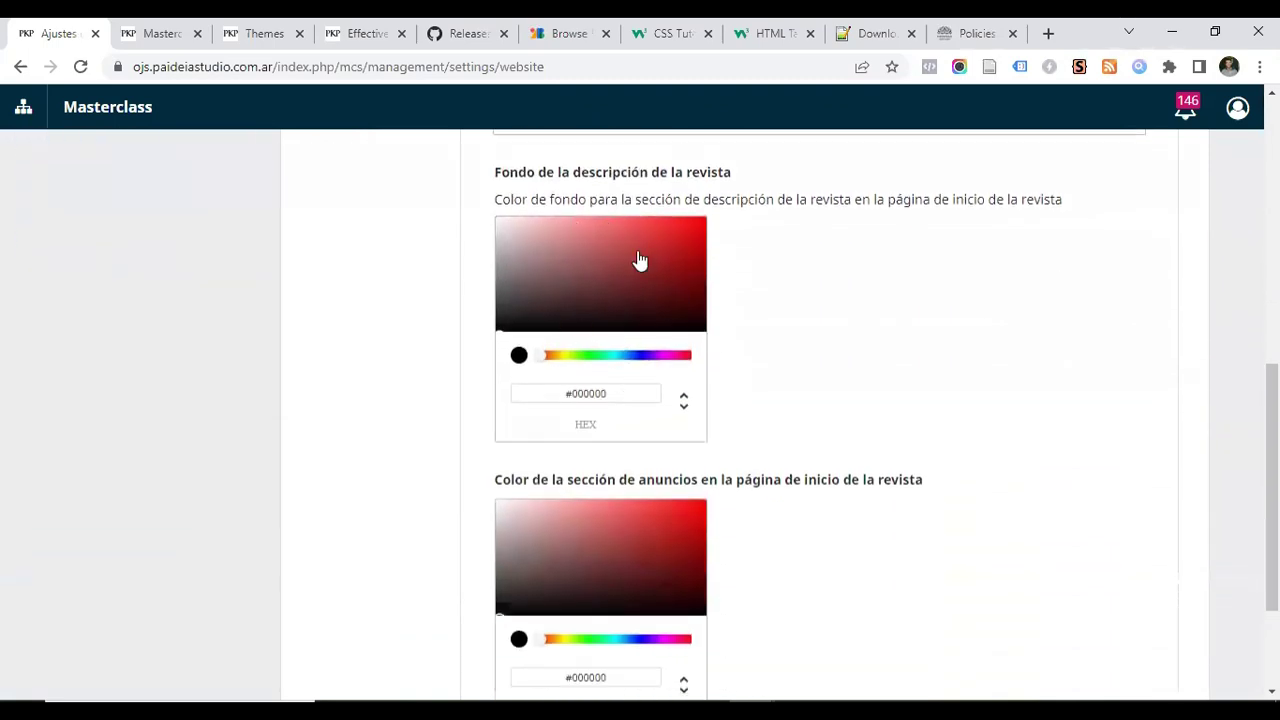
# Select Material Theme without saving and review its options, ticking and clearing the homepage image as header background
pyautogui.scroll(-2, 576, 255)
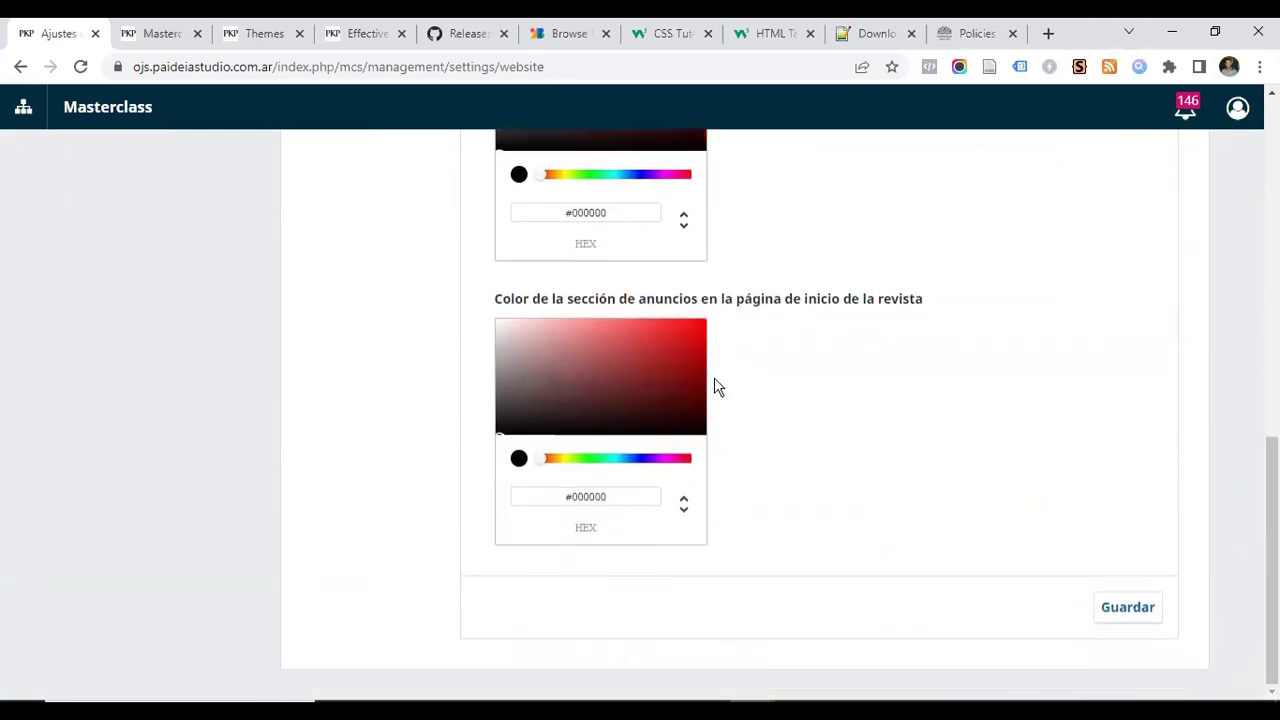
pyautogui.scroll(15, 714, 380)
pyautogui.click(628, 411)
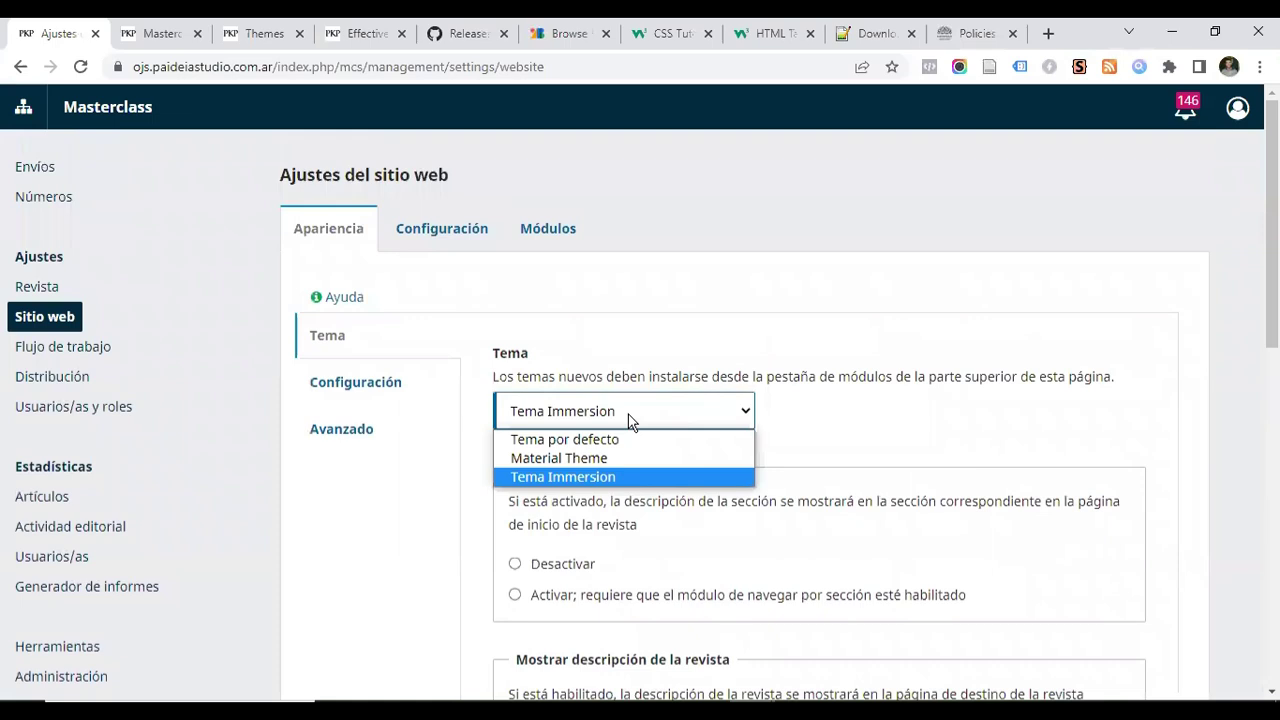
pyautogui.click(600, 454)
pyautogui.scroll(-2, 866, 400)
pyautogui.scroll(-3, 866, 400)
pyautogui.scroll(4, 937, 477)
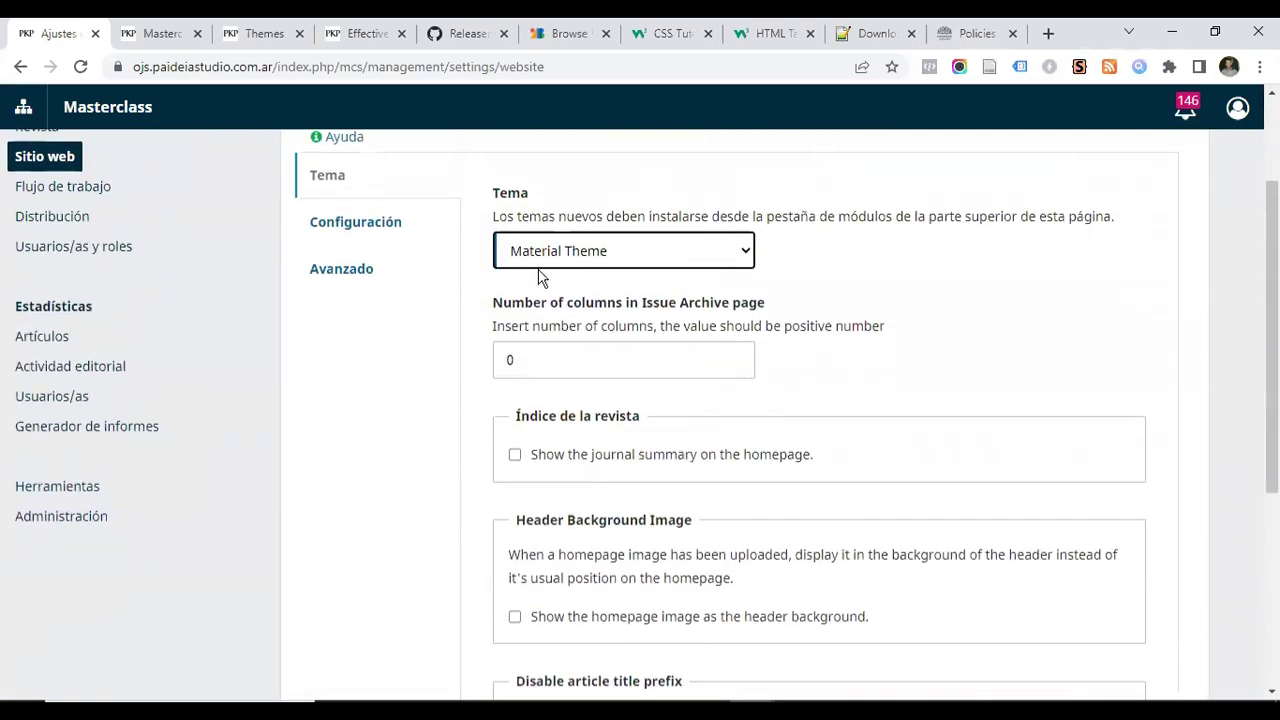
pyautogui.scroll(-2, 525, 275)
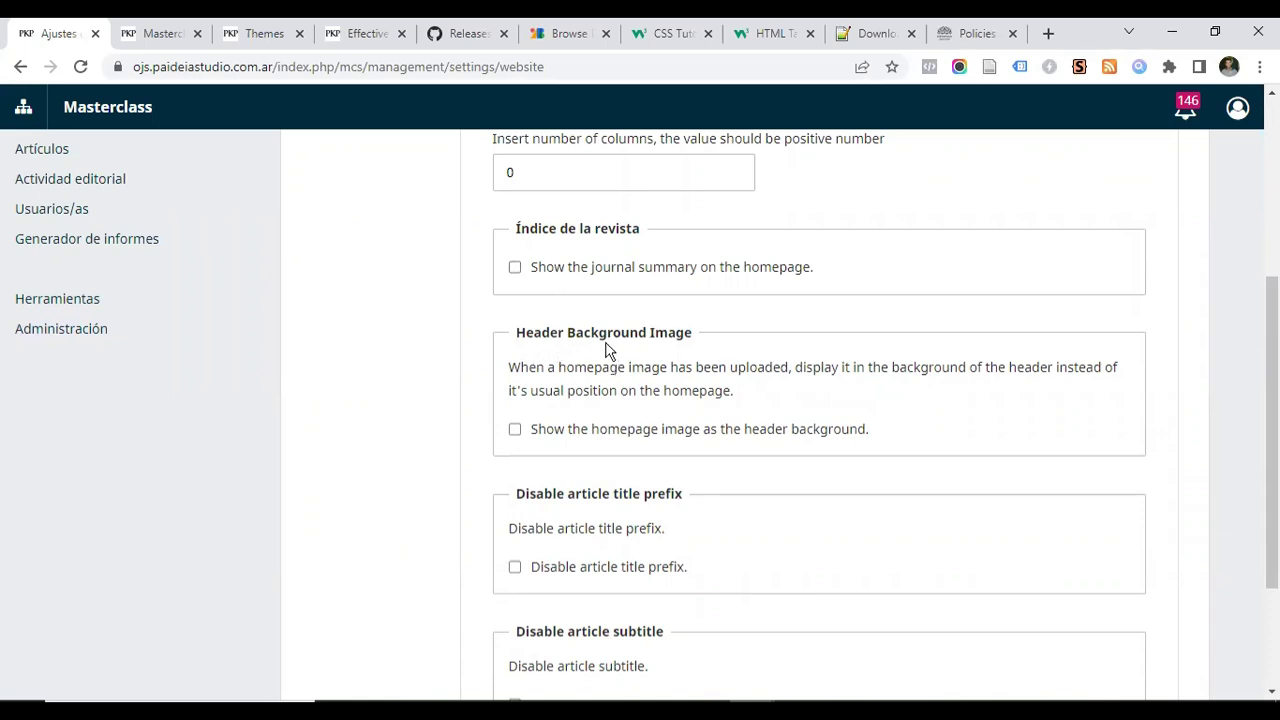
pyautogui.click(514, 431)
pyautogui.scroll(-1, 683, 426)
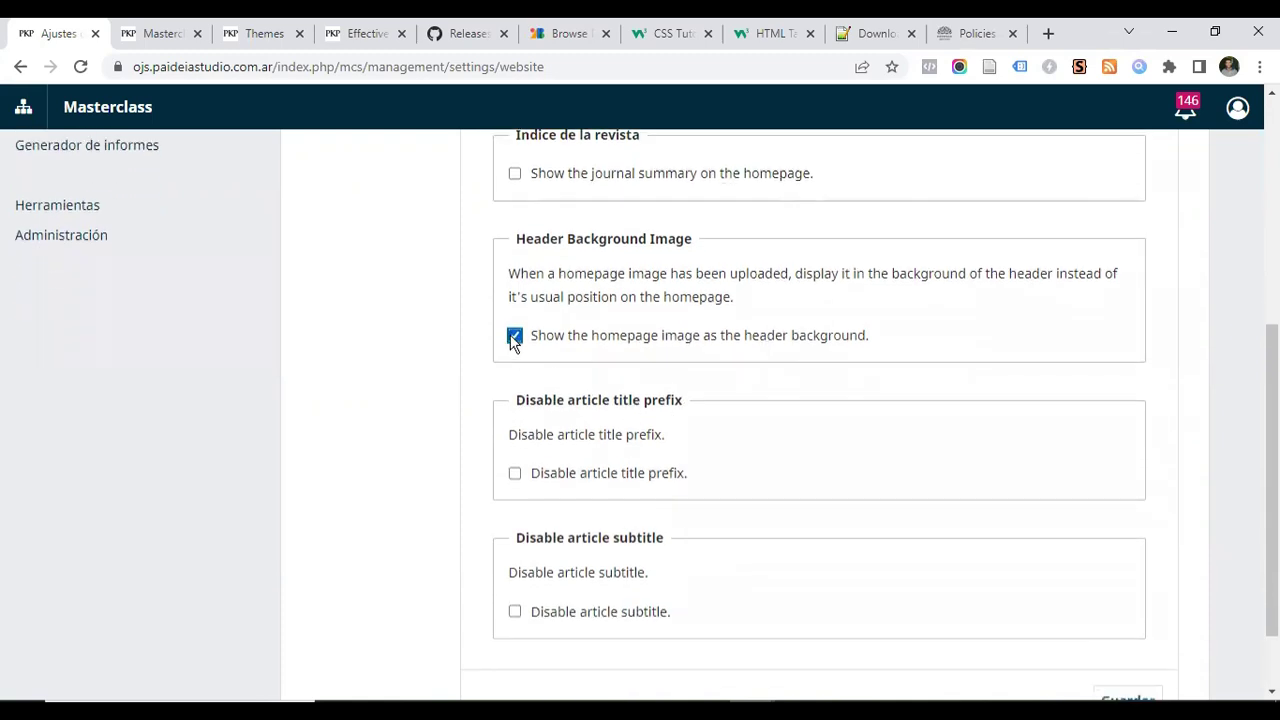
pyautogui.scroll(-1, 514, 340)
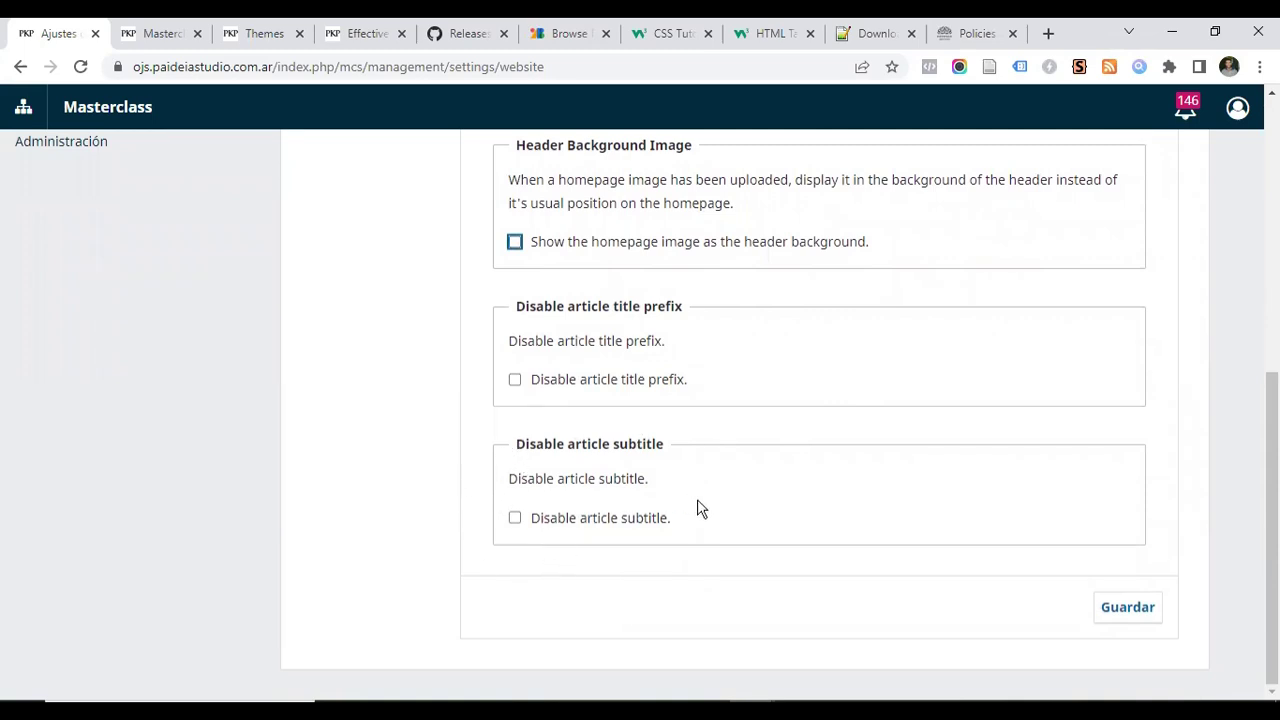
pyautogui.scroll(5, 697, 503)
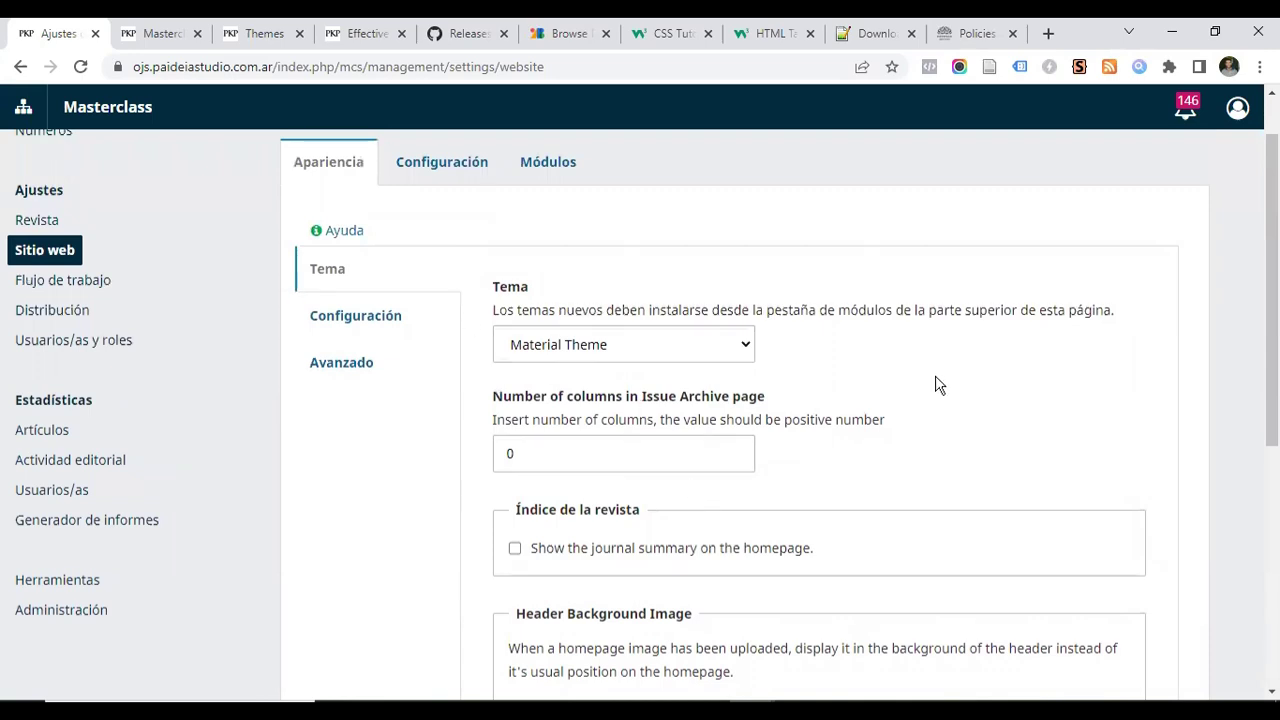
# Set the journal's theme to Tema por defecto and save the appearance settings
pyautogui.click(706, 344)
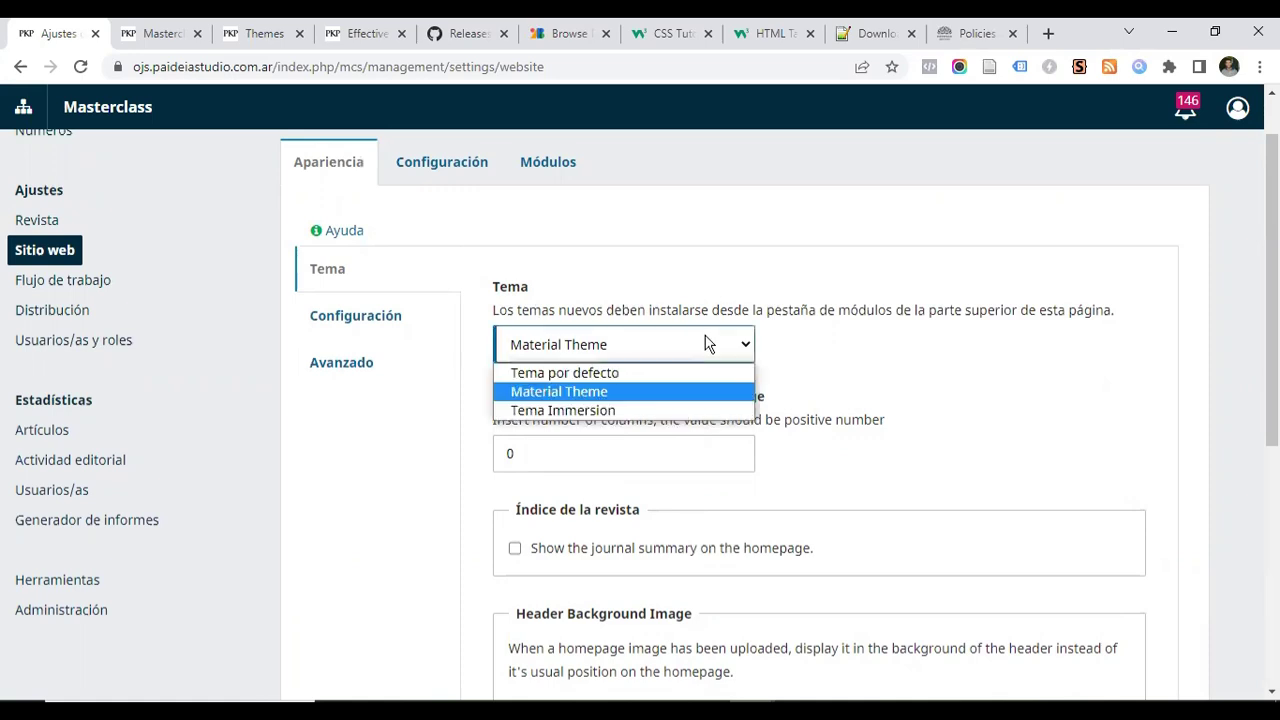
pyautogui.click(622, 371)
pyautogui.scroll(-3, 1090, 505)
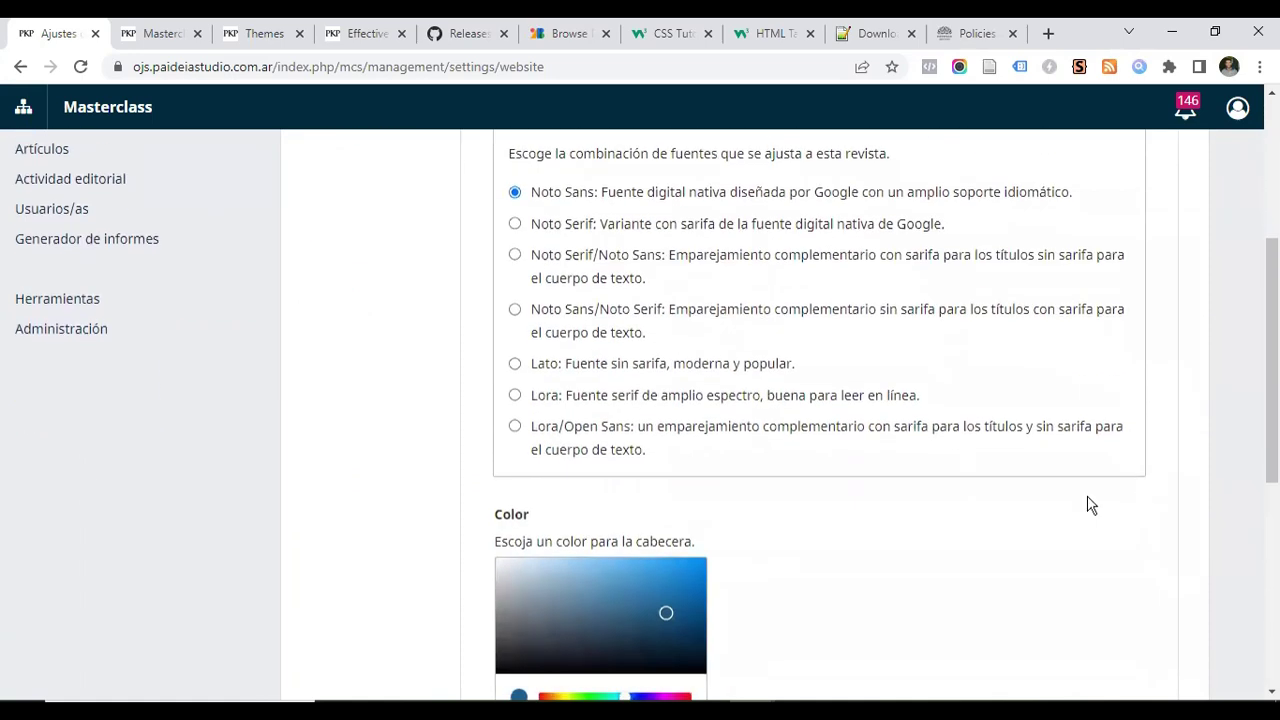
pyautogui.scroll(-5, 1088, 500)
pyautogui.click(1106, 610)
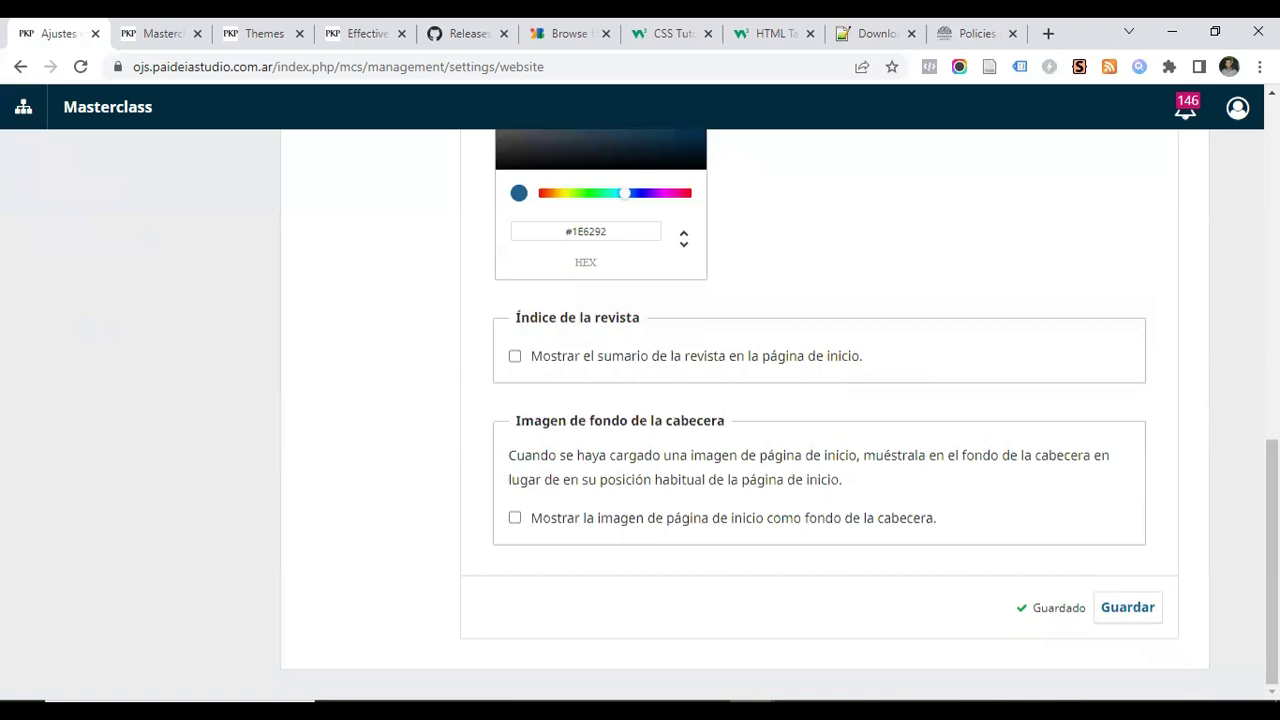
pyautogui.scroll(15, 1037, 491)
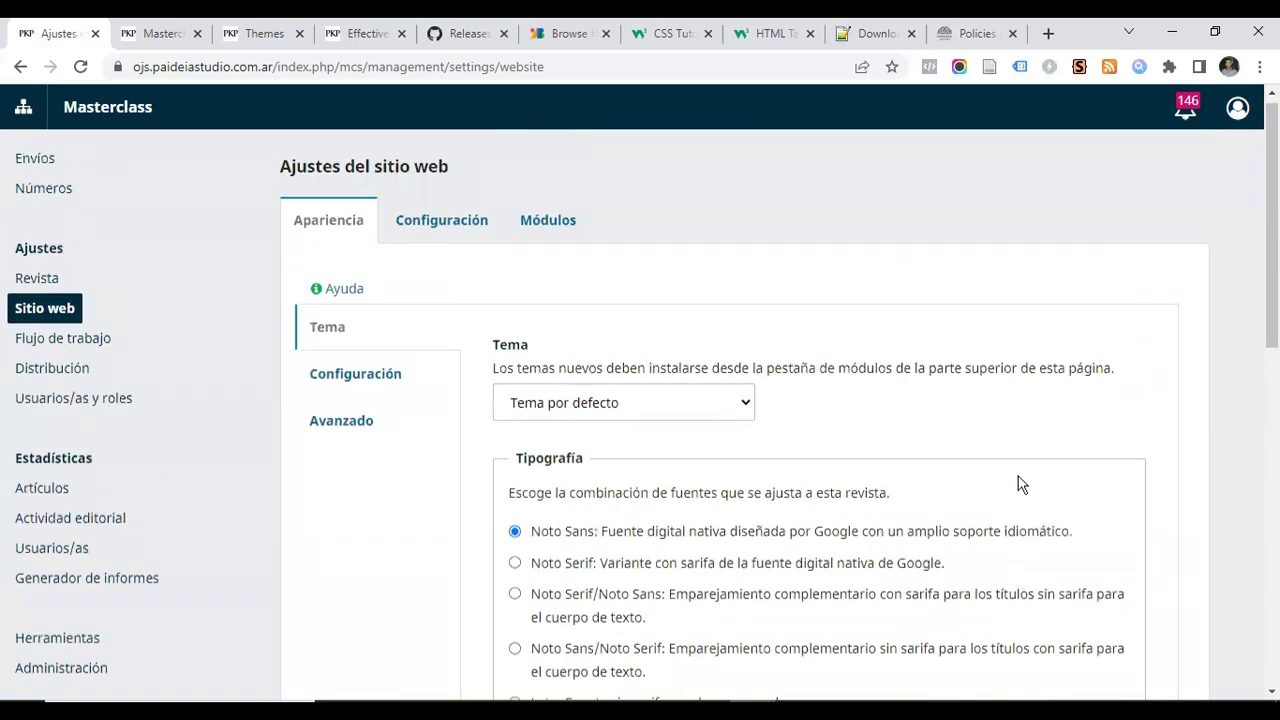
# Reload the website settings page, close the Masterclass homepage tab, and return to the settings
pyautogui.click(81, 66)
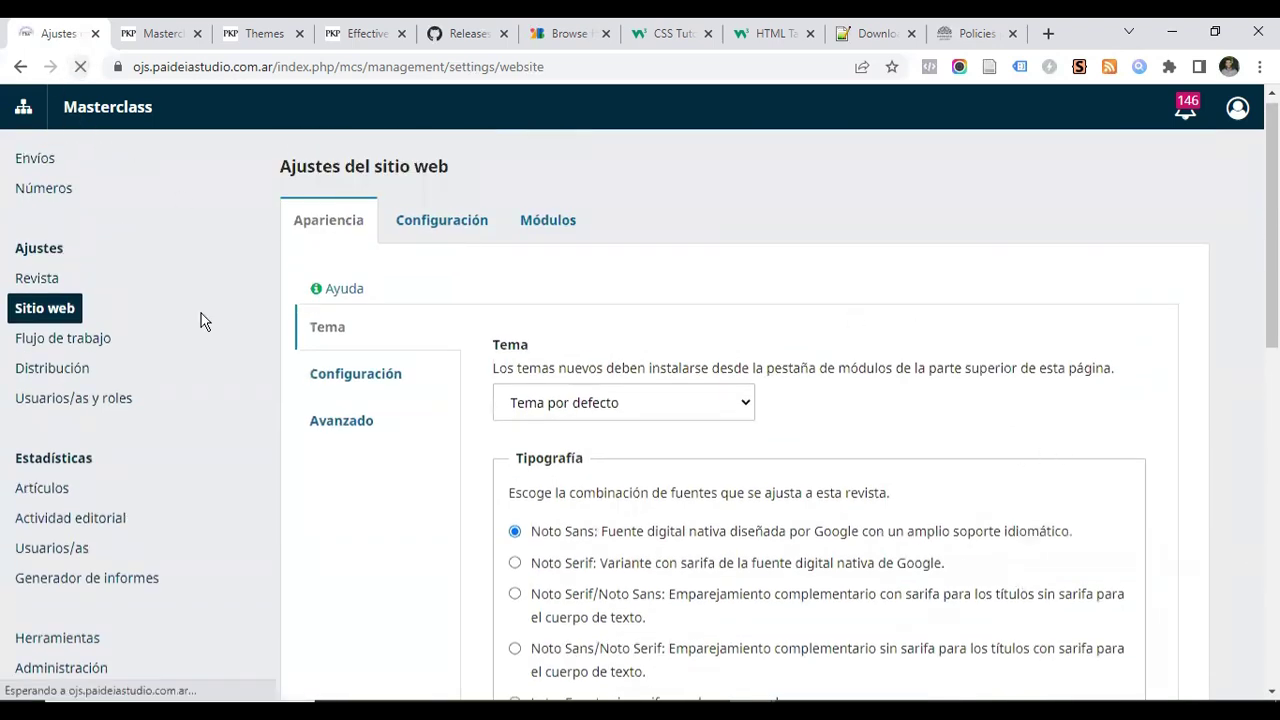
pyautogui.click(192, 33)
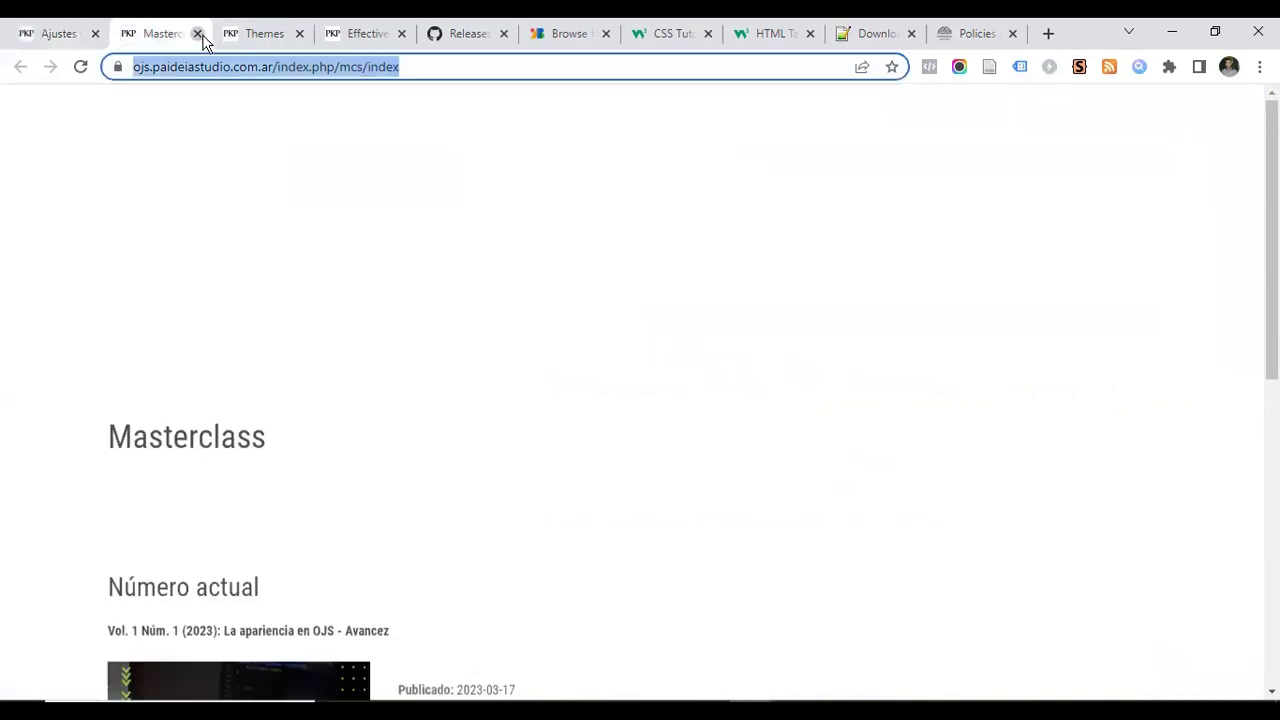
pyautogui.click(197, 34)
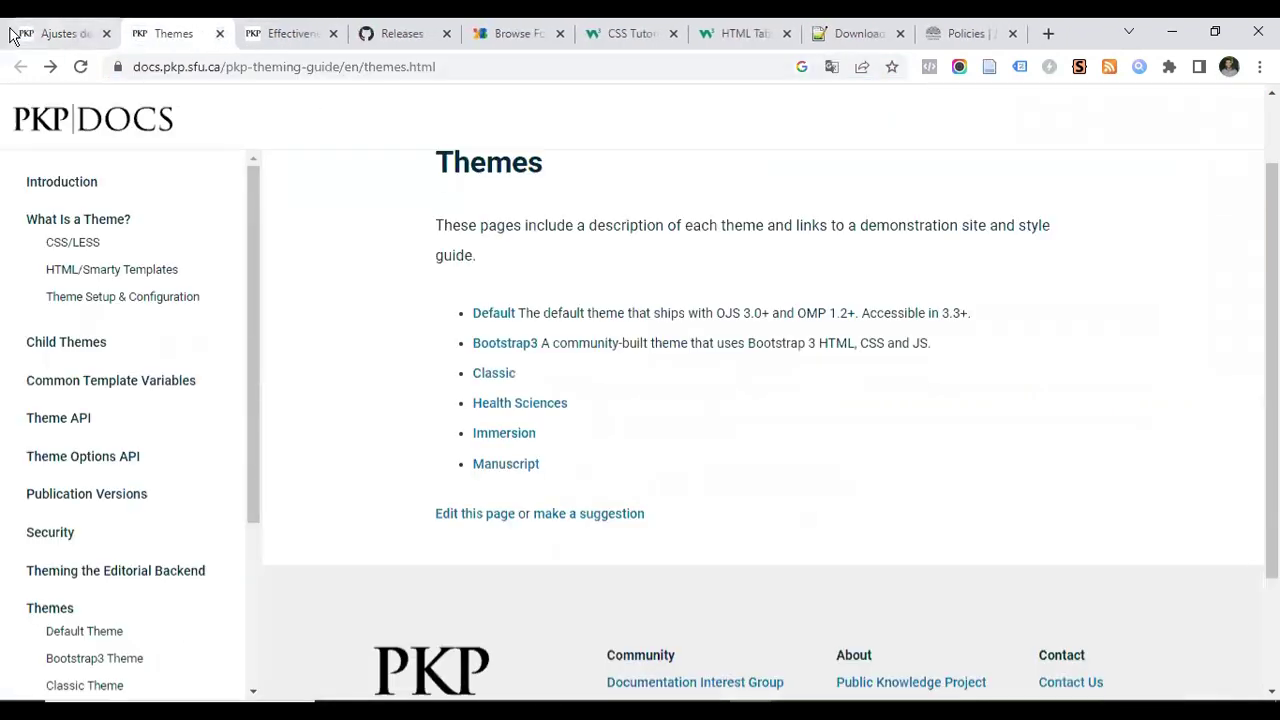
pyautogui.click(50, 33)
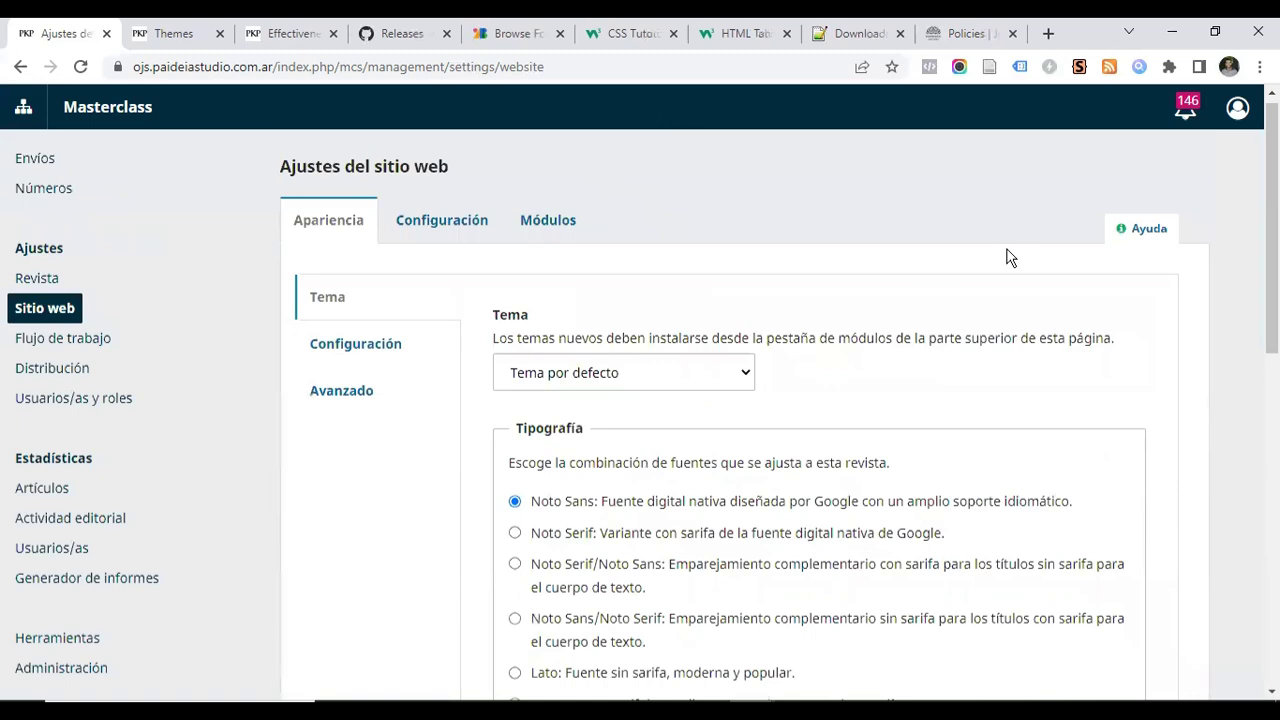
# Reload the Masterclass homepage in the incognito window and look over it in the default theme
pyautogui.click(832, 658)
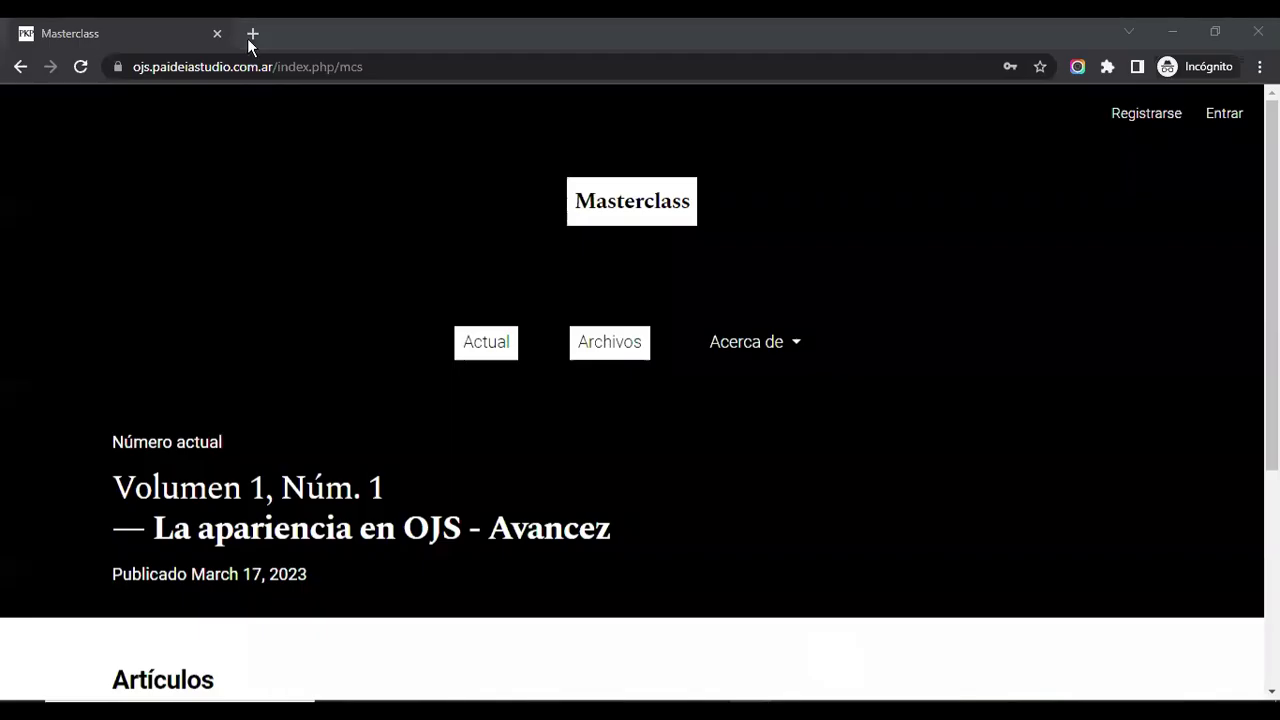
pyautogui.click(80, 67)
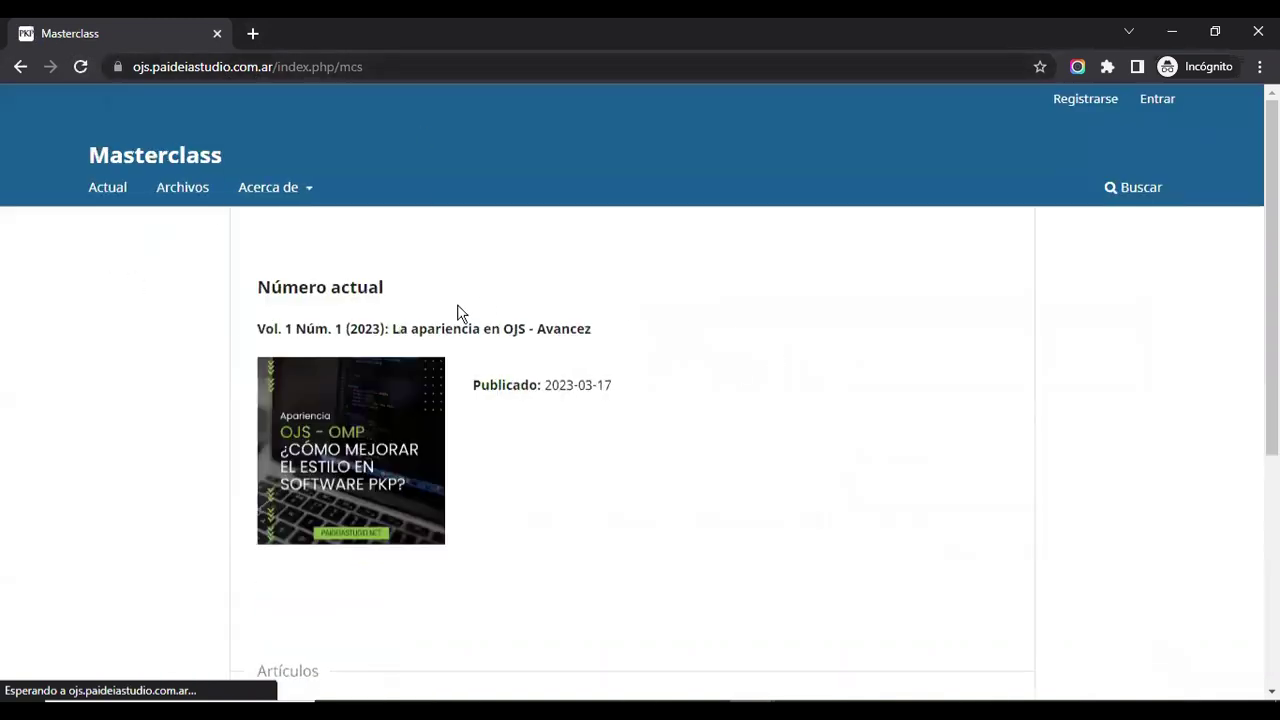
pyautogui.scroll(-3, 457, 309)
pyautogui.scroll(5, 460, 315)
pyautogui.hotkey('alt', 'Tab')
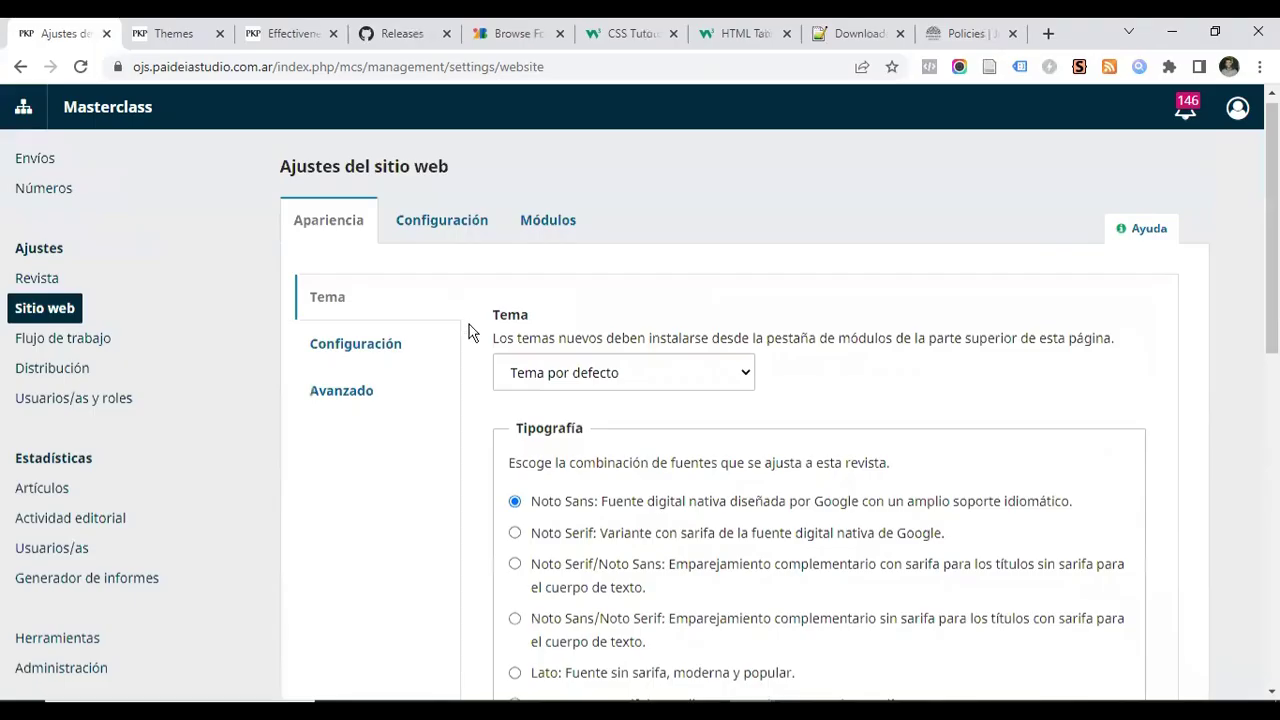
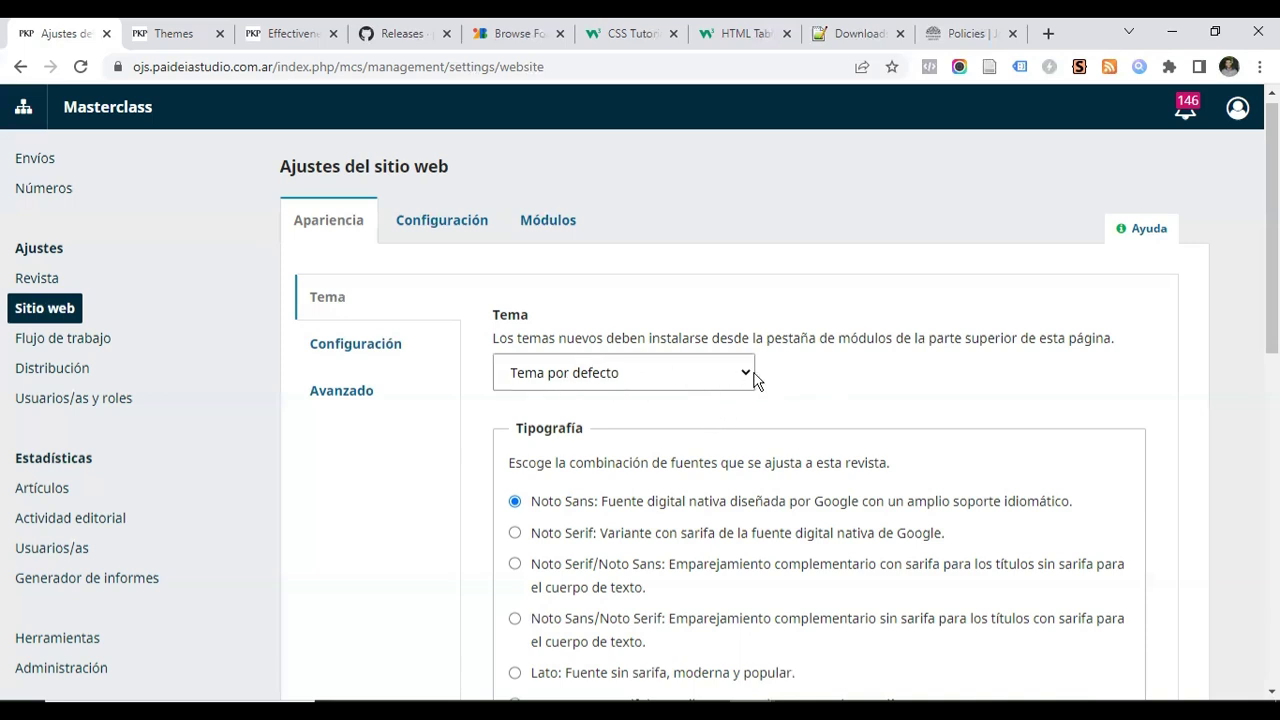
# Close the PKP Themes guide, Health Sciences demo article and GitHub Releases tabs, and return to the website settings
pyautogui.click(210, 34)
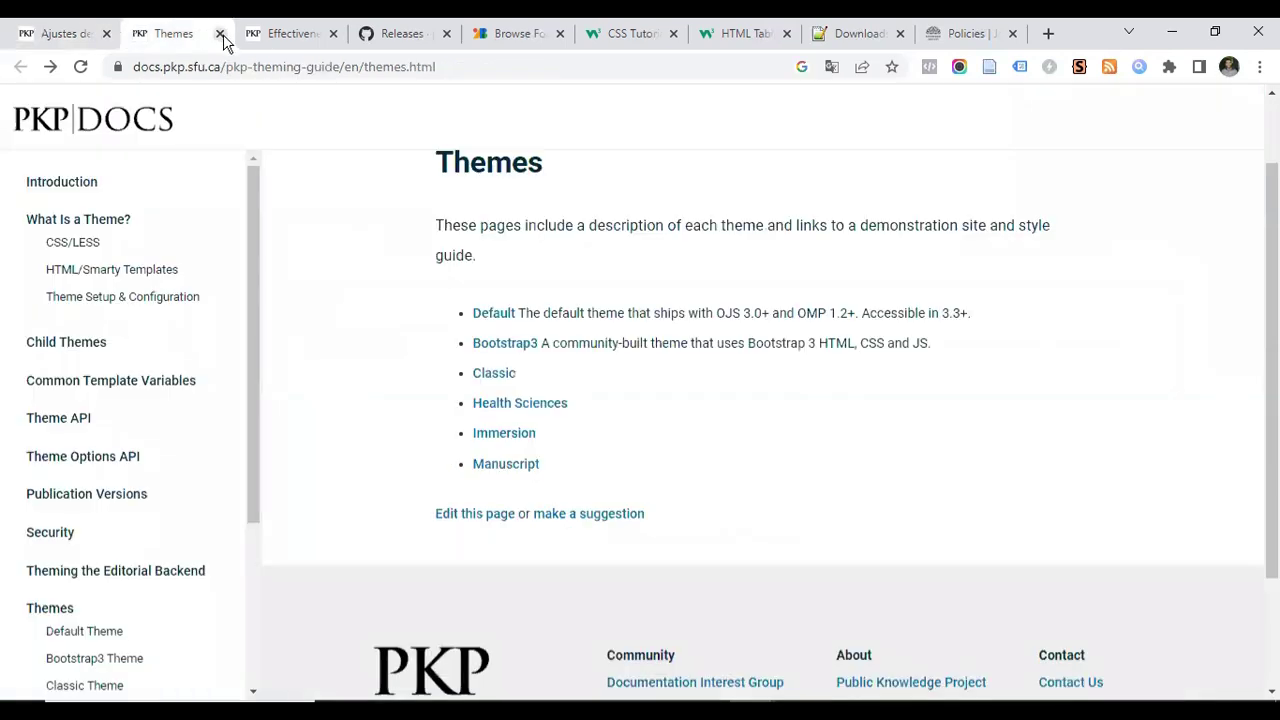
pyautogui.click(220, 35)
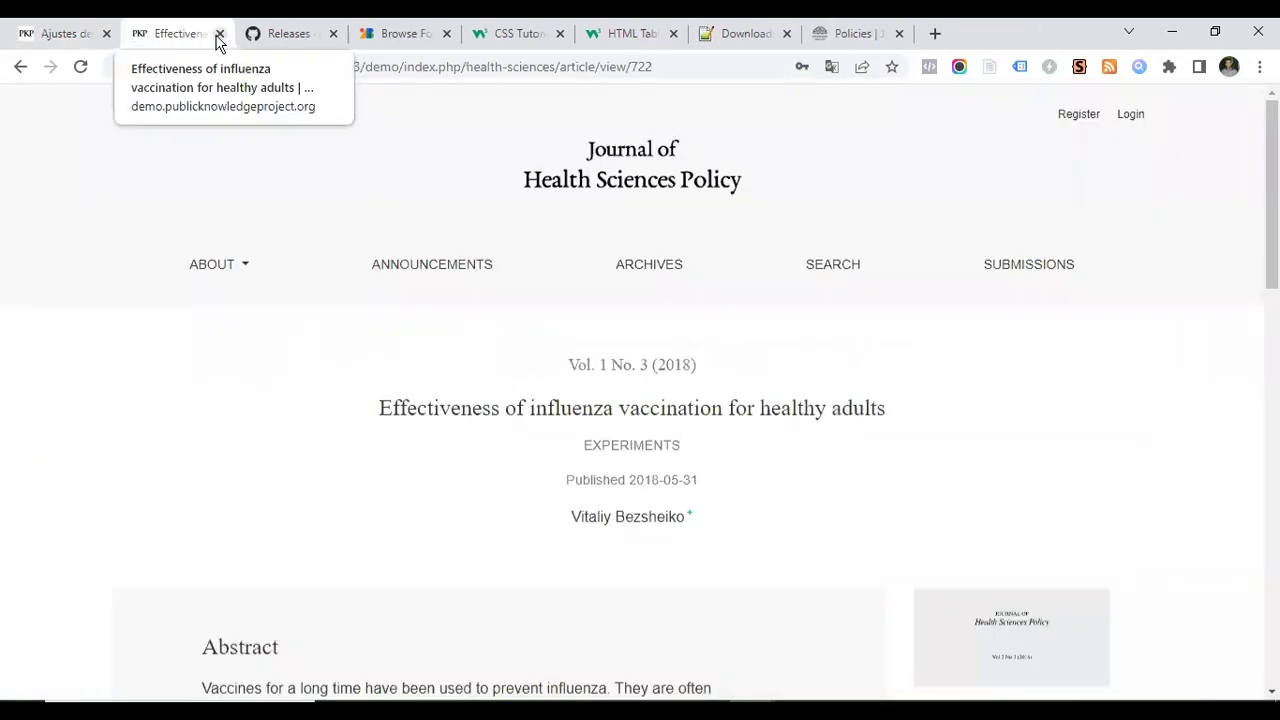
pyautogui.click(218, 36)
pyautogui.click(220, 33)
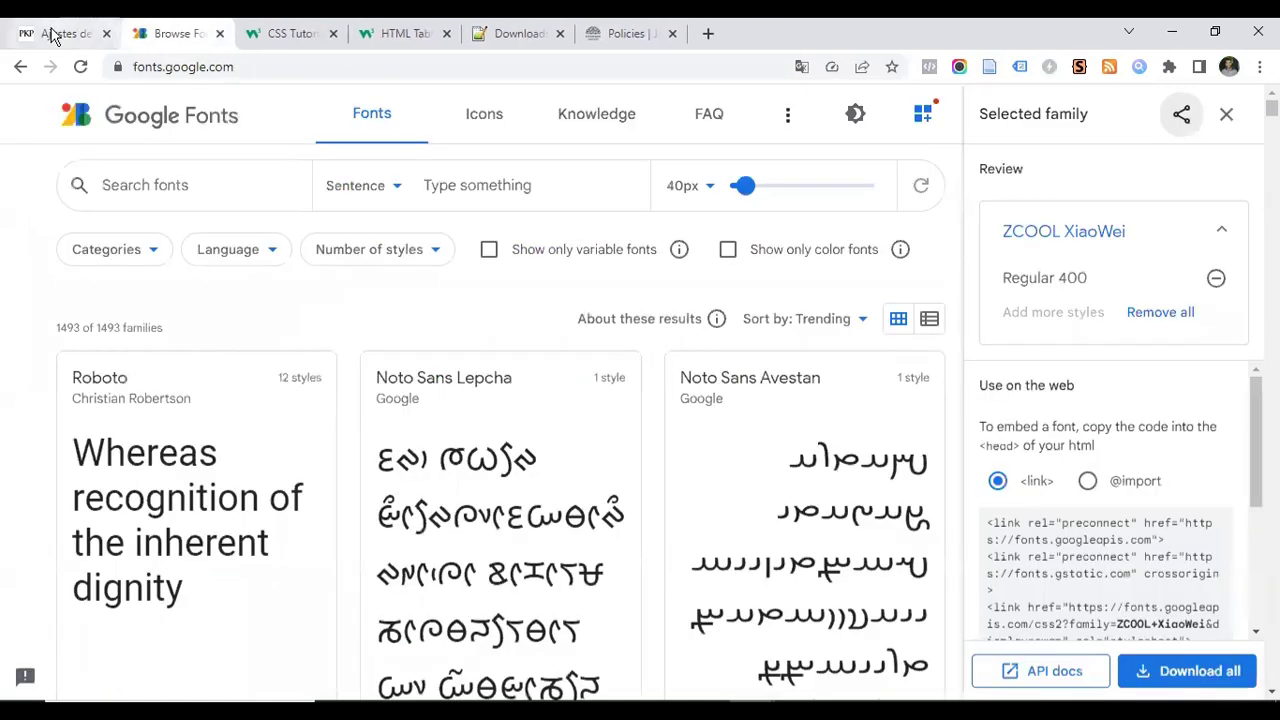
pyautogui.click(60, 33)
# Review the default theme's typography options and open the Masterclass homepage in a new tab
pyautogui.scroll(-2, 571, 371)
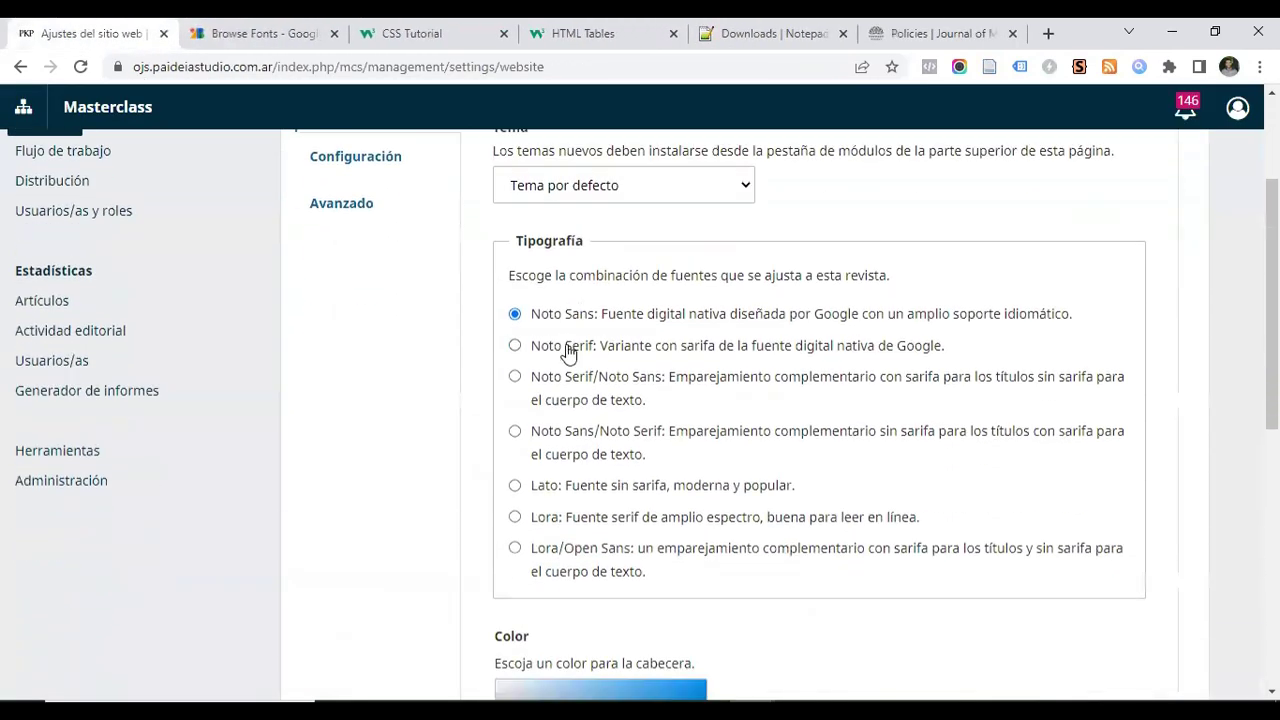
pyautogui.scroll(-1, 615, 345)
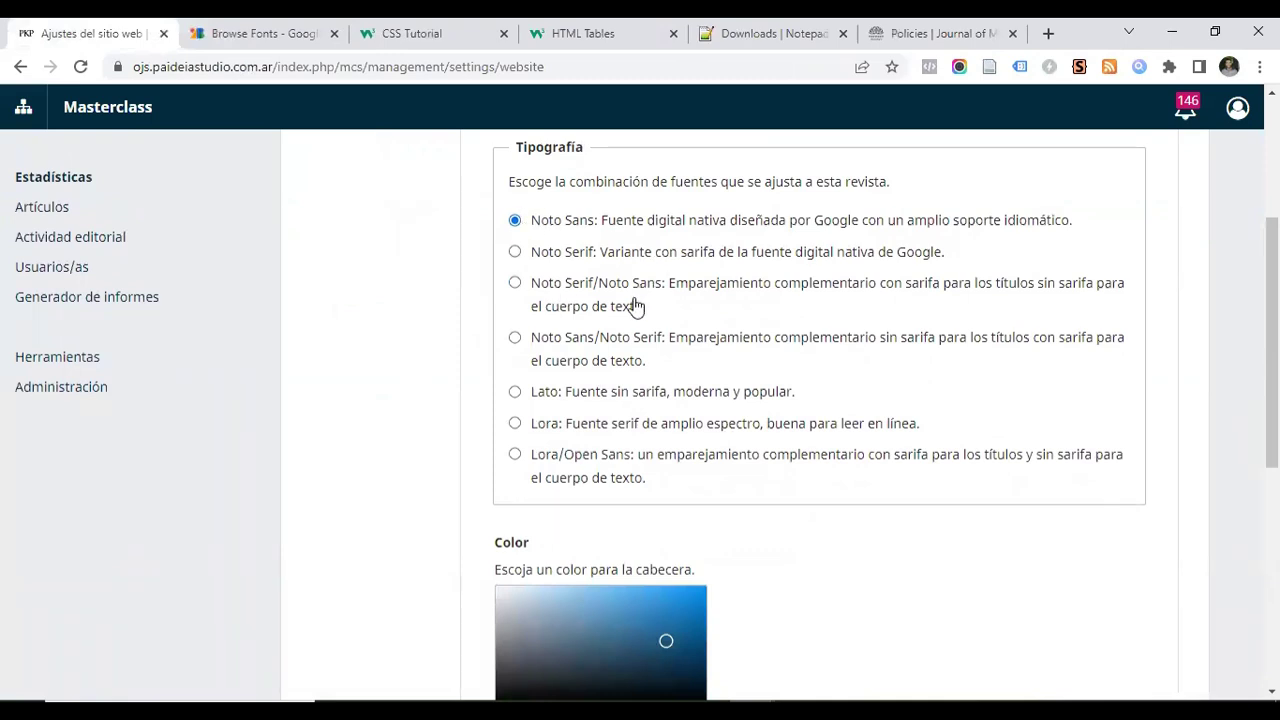
pyautogui.rightClick(120, 105)
pyautogui.click(160, 124)
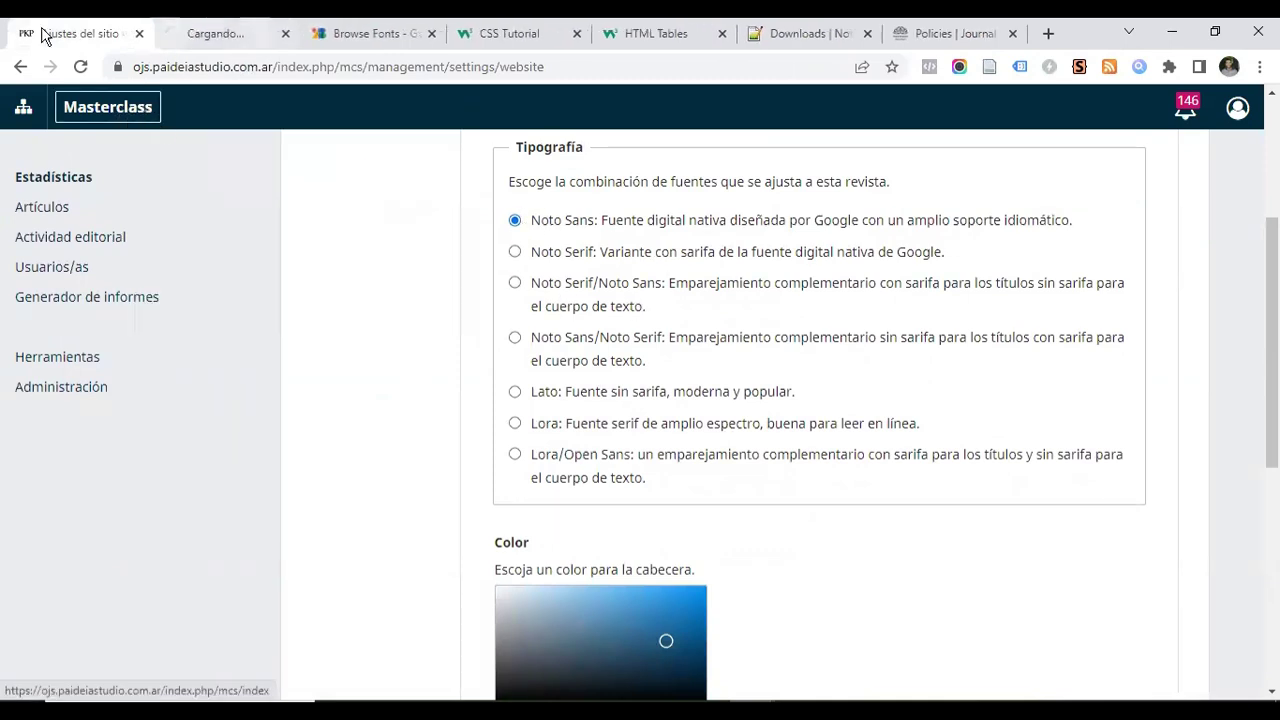
# Set the default theme's typography to Lato and save the appearance settings
pyautogui.scroll(2, 620, 380)
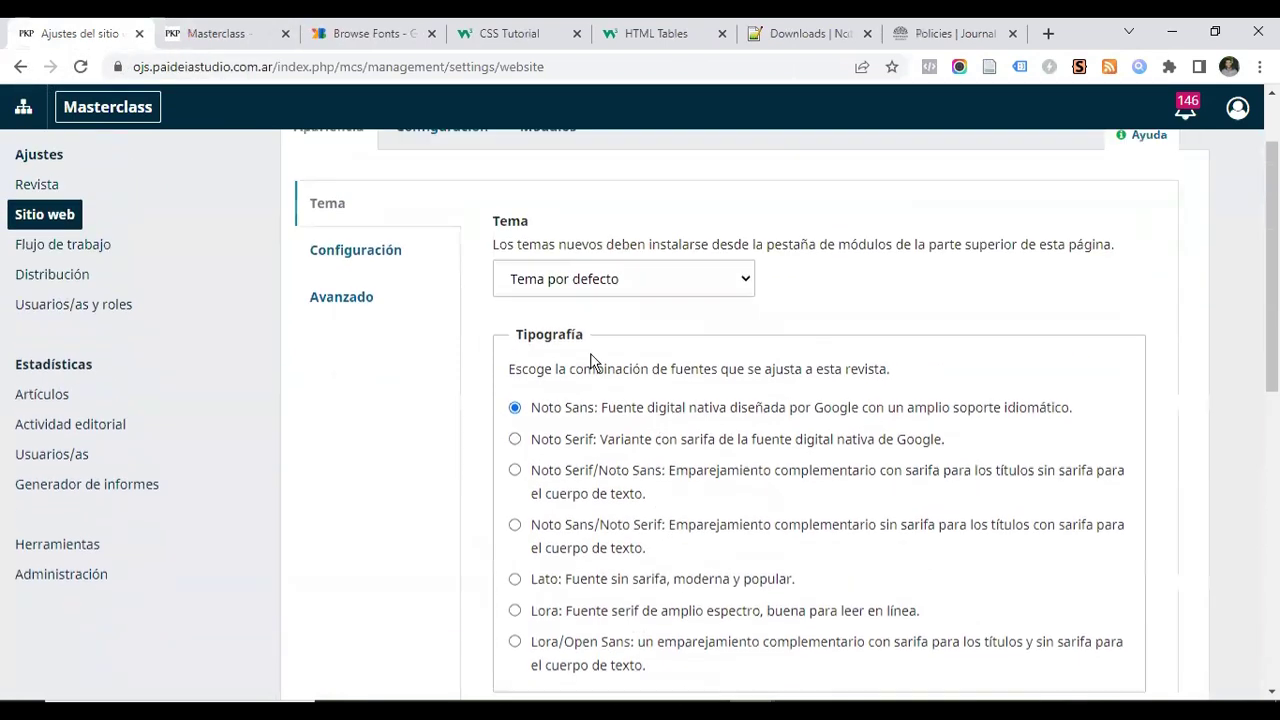
pyautogui.scroll(-2, 527, 353)
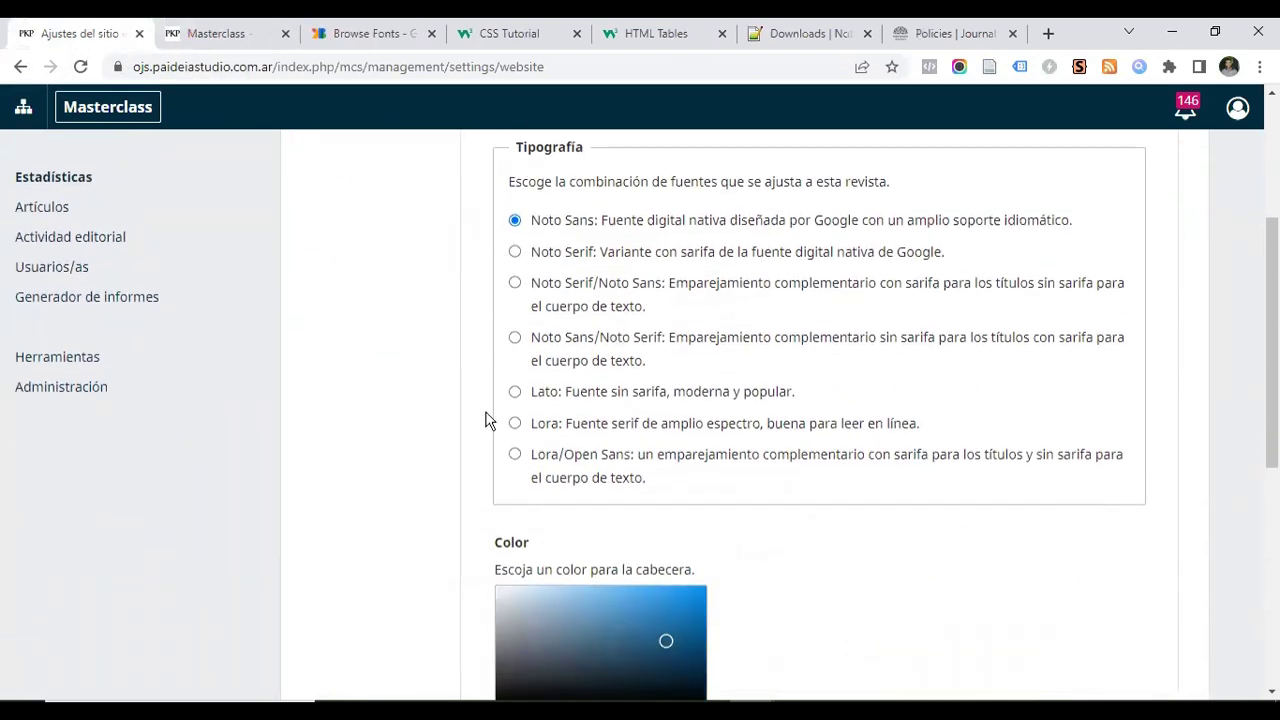
pyautogui.click(515, 392)
pyautogui.scroll(-5, 843, 352)
pyautogui.click(1128, 608)
pyautogui.scroll(7, 580, 410)
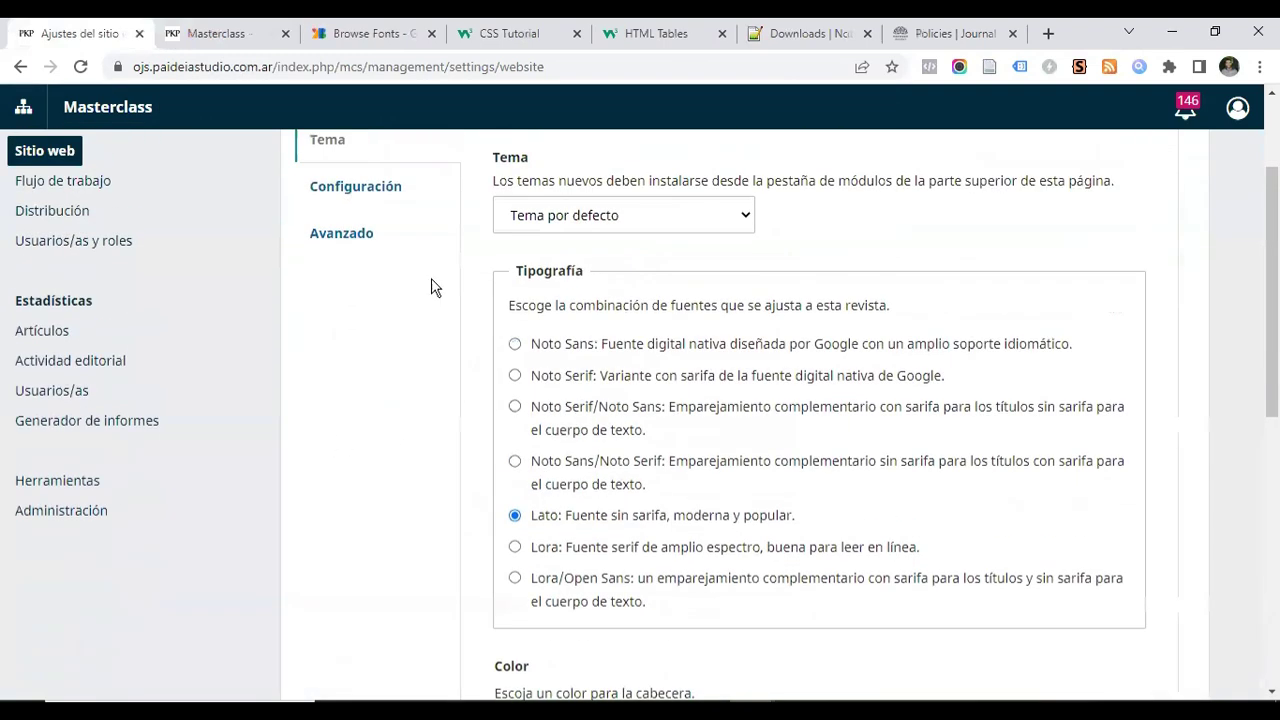
# Reload the Masterclass homepage in its own tab and copy its address
pyautogui.click(174, 37)
pyautogui.click(81, 66)
pyautogui.click(431, 66)
pyautogui.hotkey('ctrl', 'c')
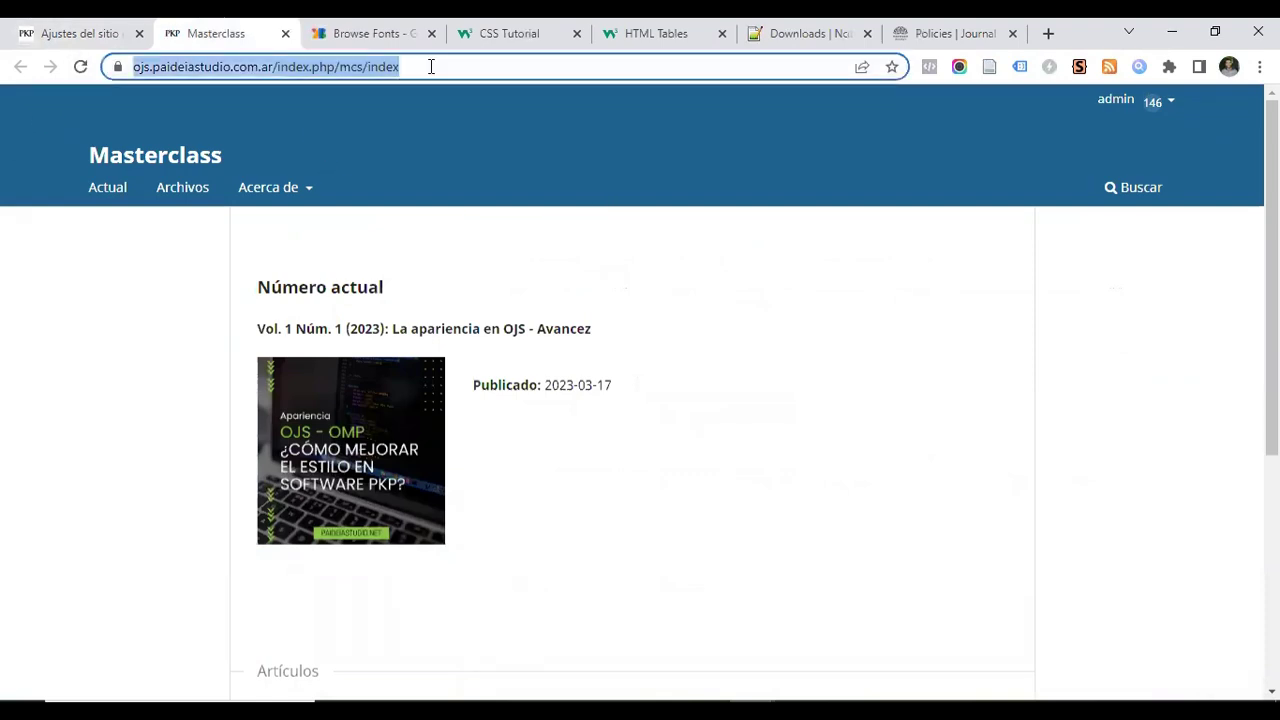
# Close the incognito window and open the copied Masterclass address in a new incognito window
pyautogui.hotkey('alt', 'Tab')
pyautogui.click(1258, 31)
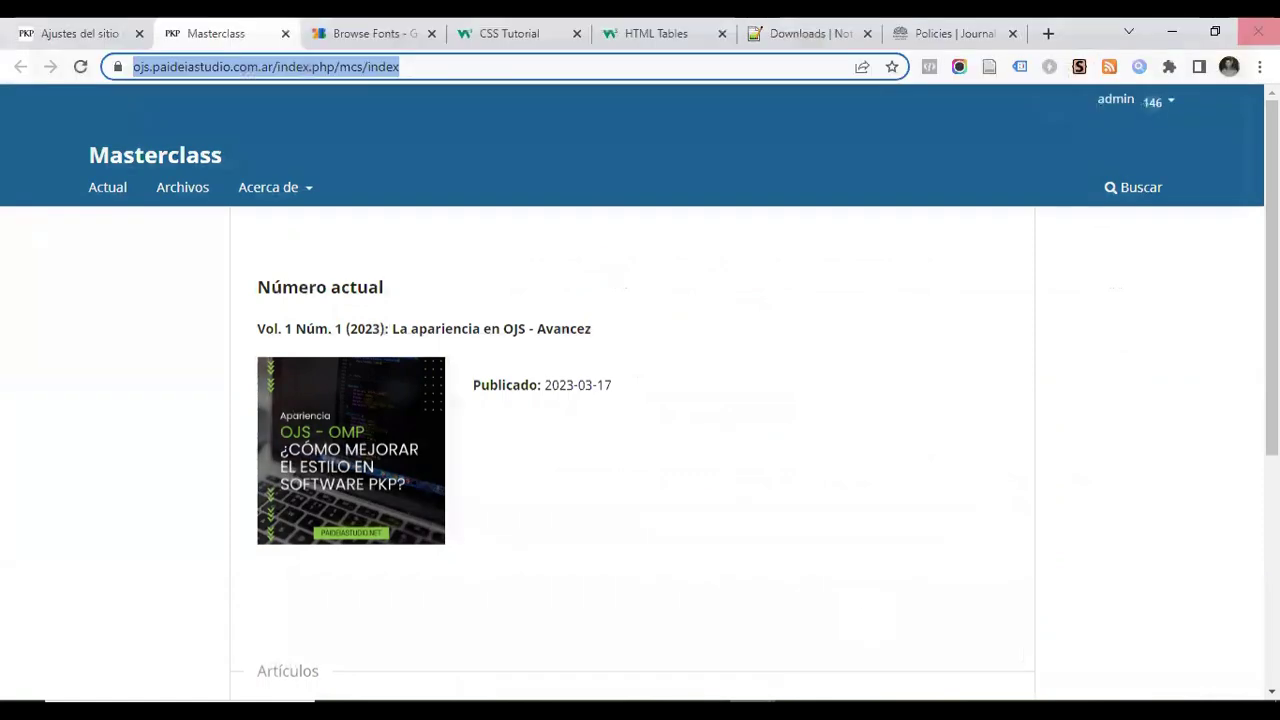
pyautogui.click(1260, 66)
pyautogui.click(1152, 149)
pyautogui.hotkey('ctrl', 'v')
pyautogui.press('Return')
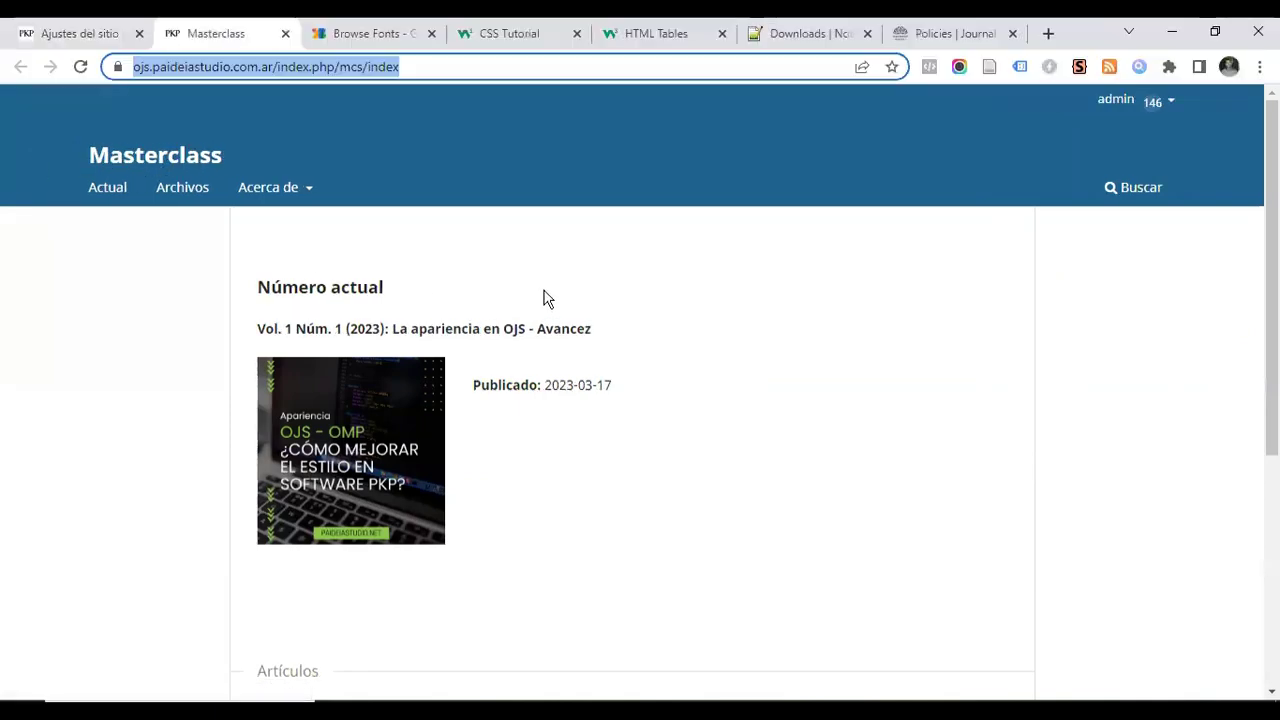
# Return to the website settings and examine the font combinations offered under Tipografía
pyautogui.click(40, 33)
pyautogui.scroll(-1, 531, 388)
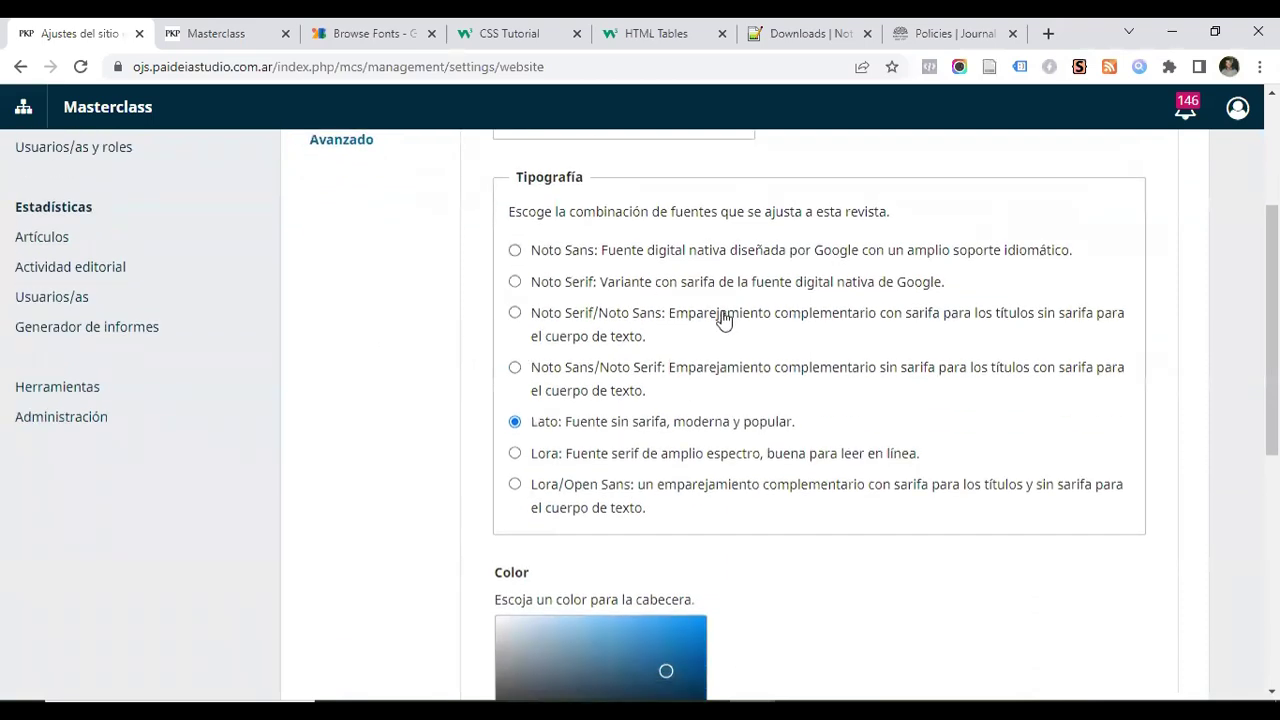
pyautogui.scroll(-1, 1272, 330)
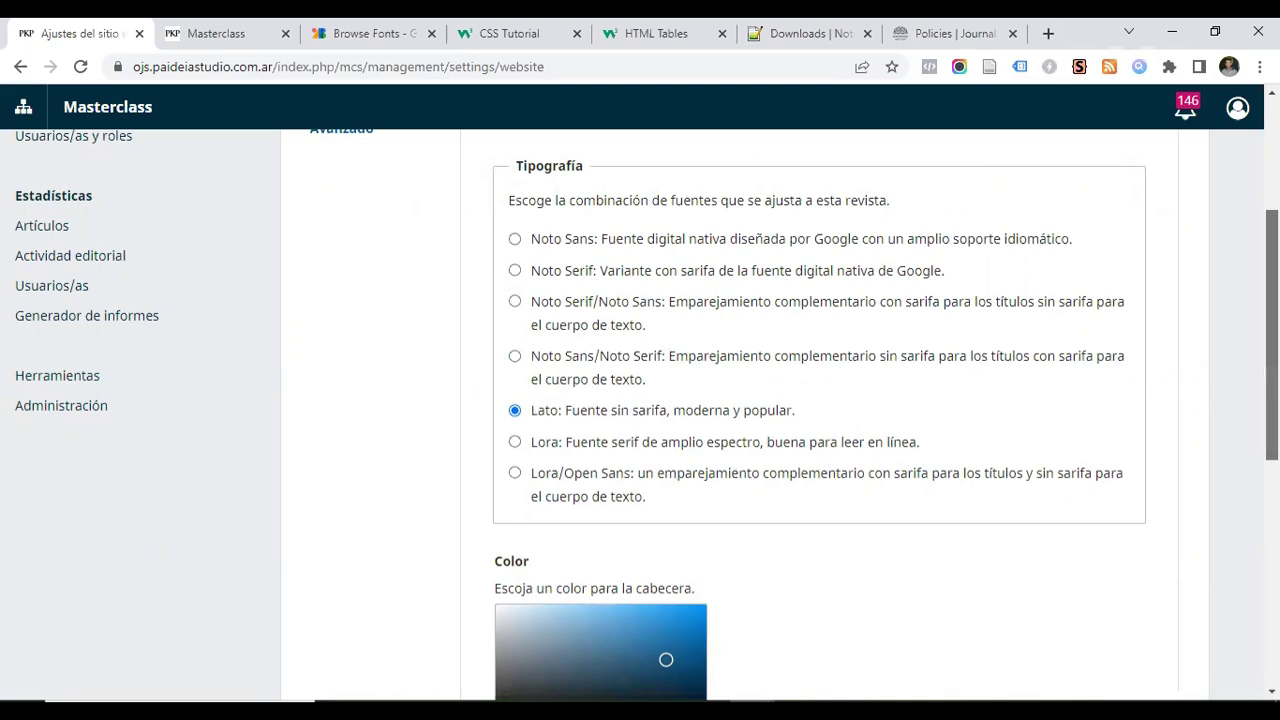
pyautogui.scroll(2, 533, 326)
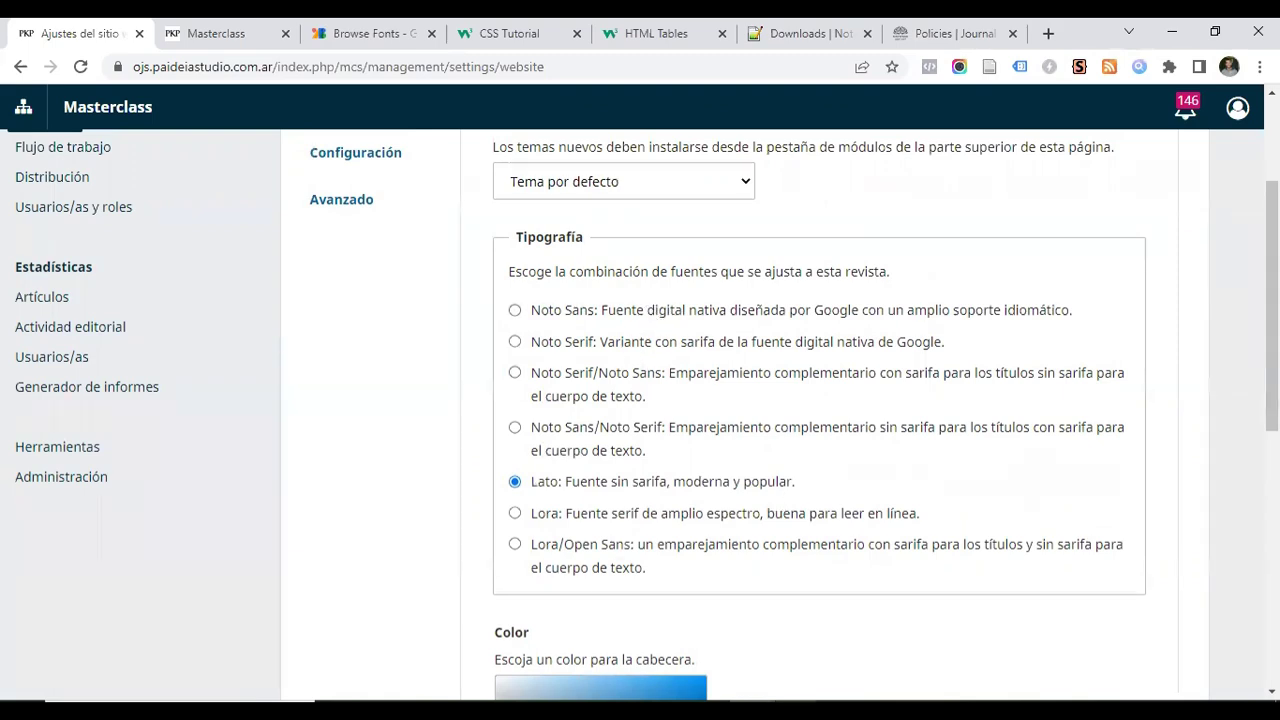
# Switch to Google Fonts, highlight its fonts.google.com address and examine the font families offered in the catalogue
pyautogui.moveTo(797, 719)
pyautogui.click(368, 36)
pyautogui.scroll(-2, 141, 282)
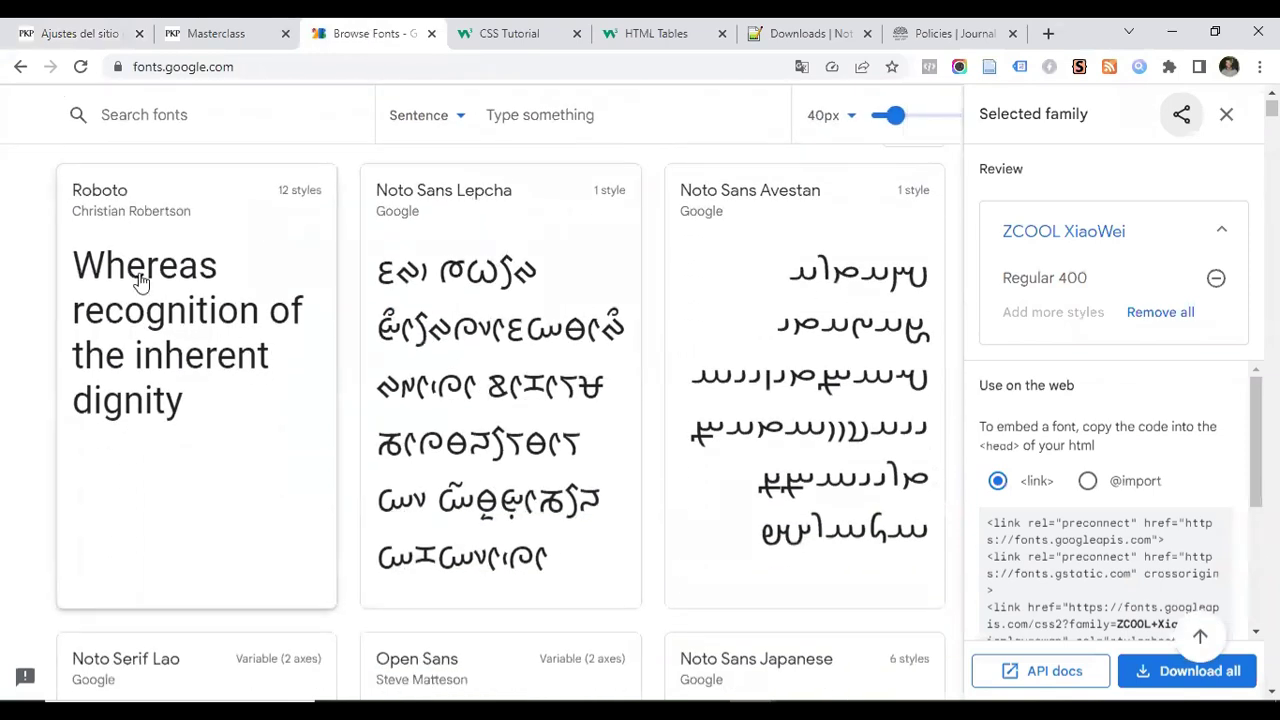
pyautogui.scroll(-6, 141, 282)
pyautogui.scroll(-5, 584, 376)
pyautogui.scroll(3, 545, 372)
pyautogui.scroll(-5, 545, 372)
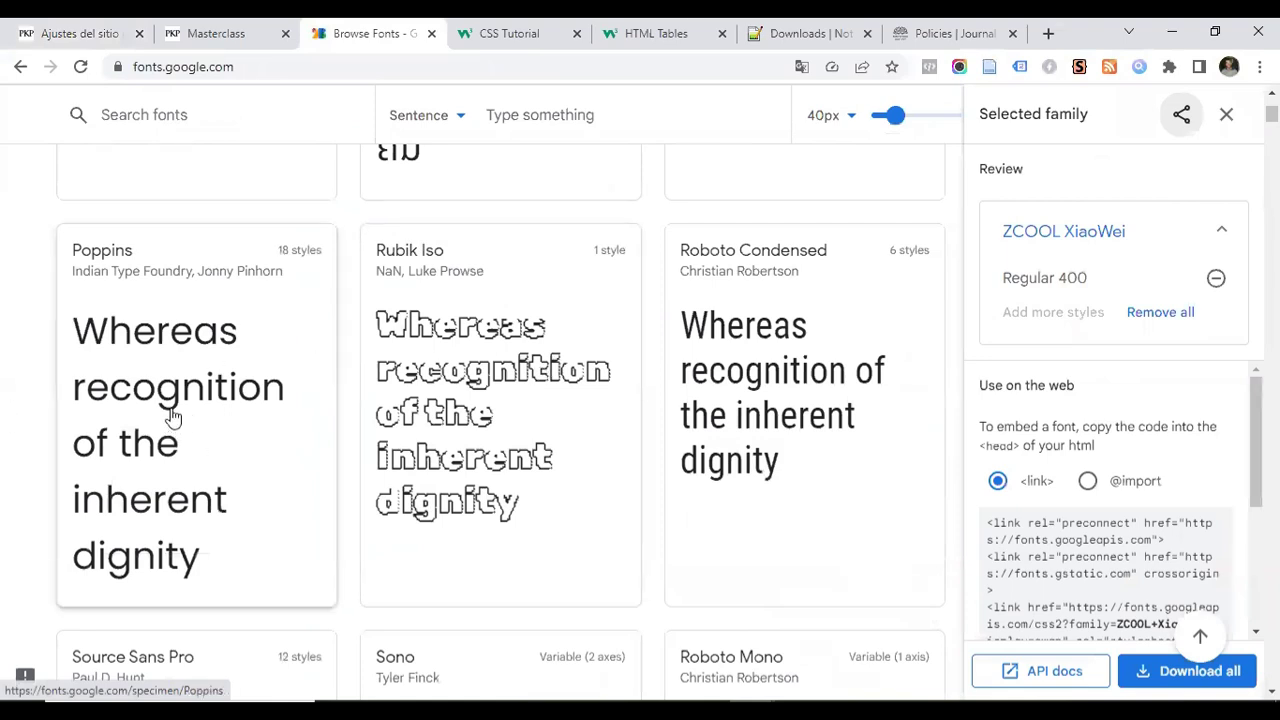
pyautogui.scroll(-6, 423, 400)
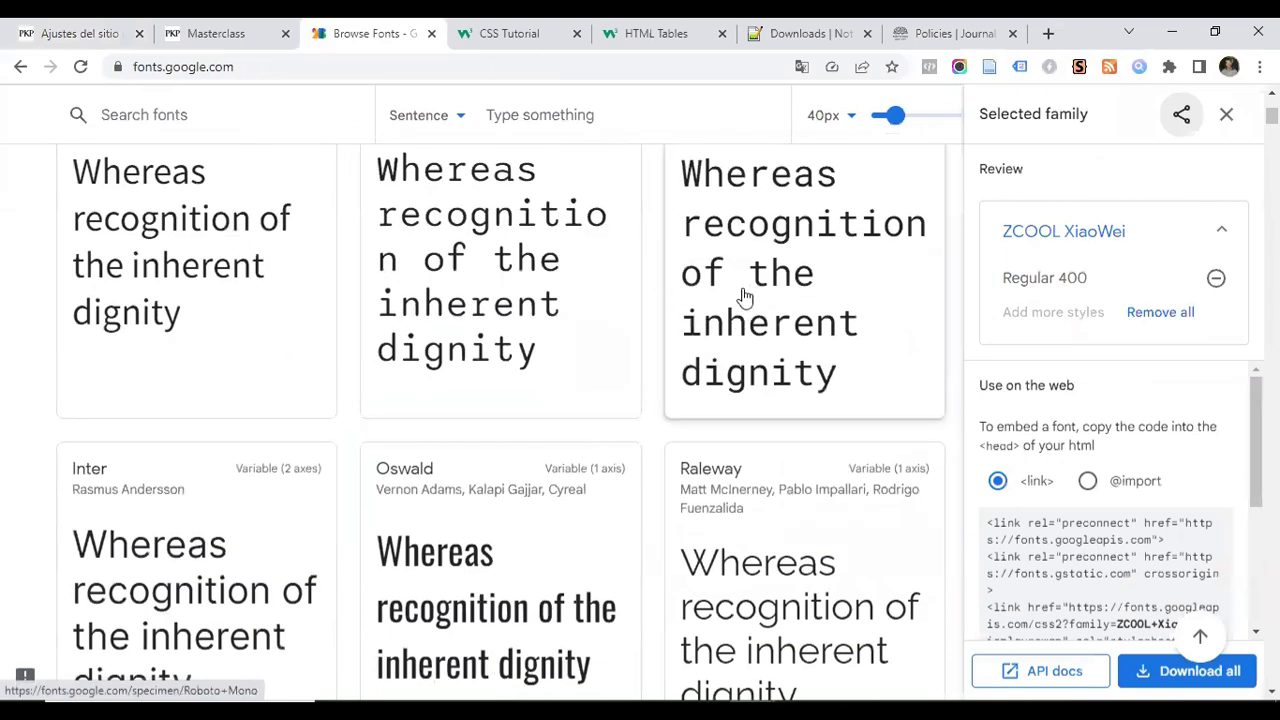
pyautogui.scroll(2, 745, 295)
pyautogui.scroll(-4, 750, 292)
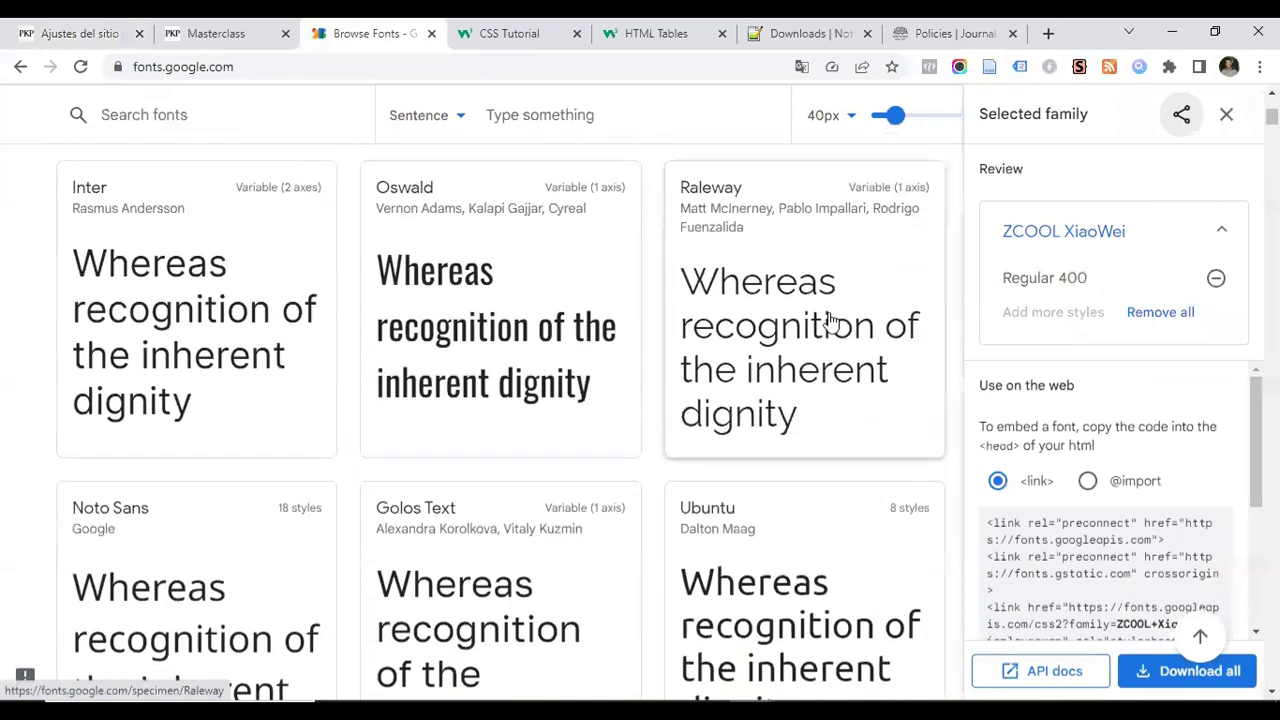
pyautogui.scroll(-5, 300, 285)
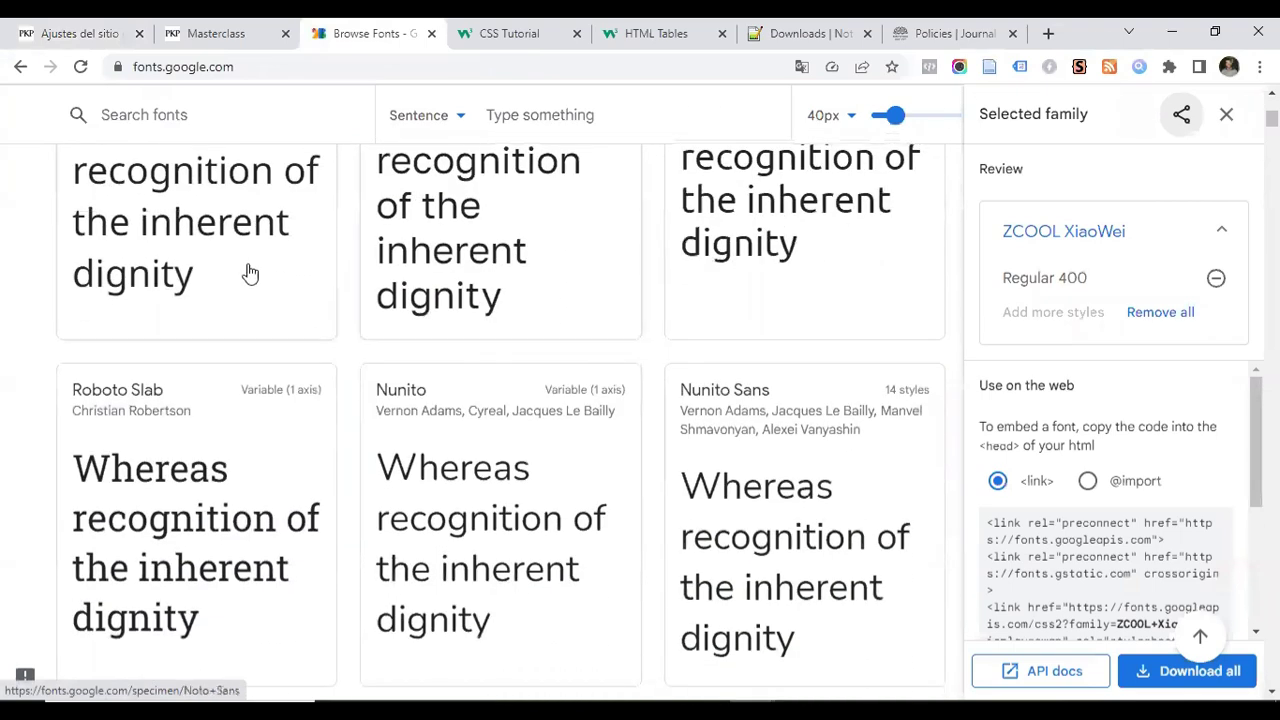
pyautogui.moveTo(240, 66); pyautogui.dragTo(133, 67)
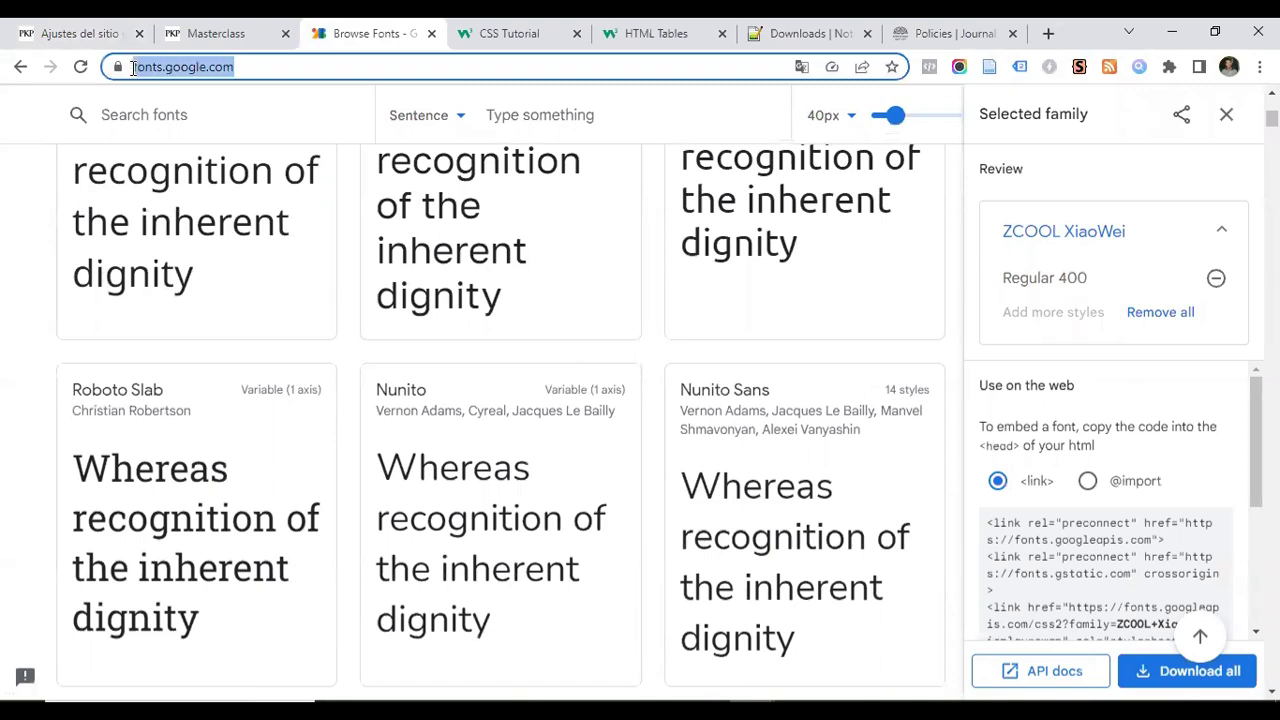
pyautogui.scroll(-4, 386, 320)
pyautogui.scroll(-2, 386, 318)
pyautogui.scroll(-2, 400, 320)
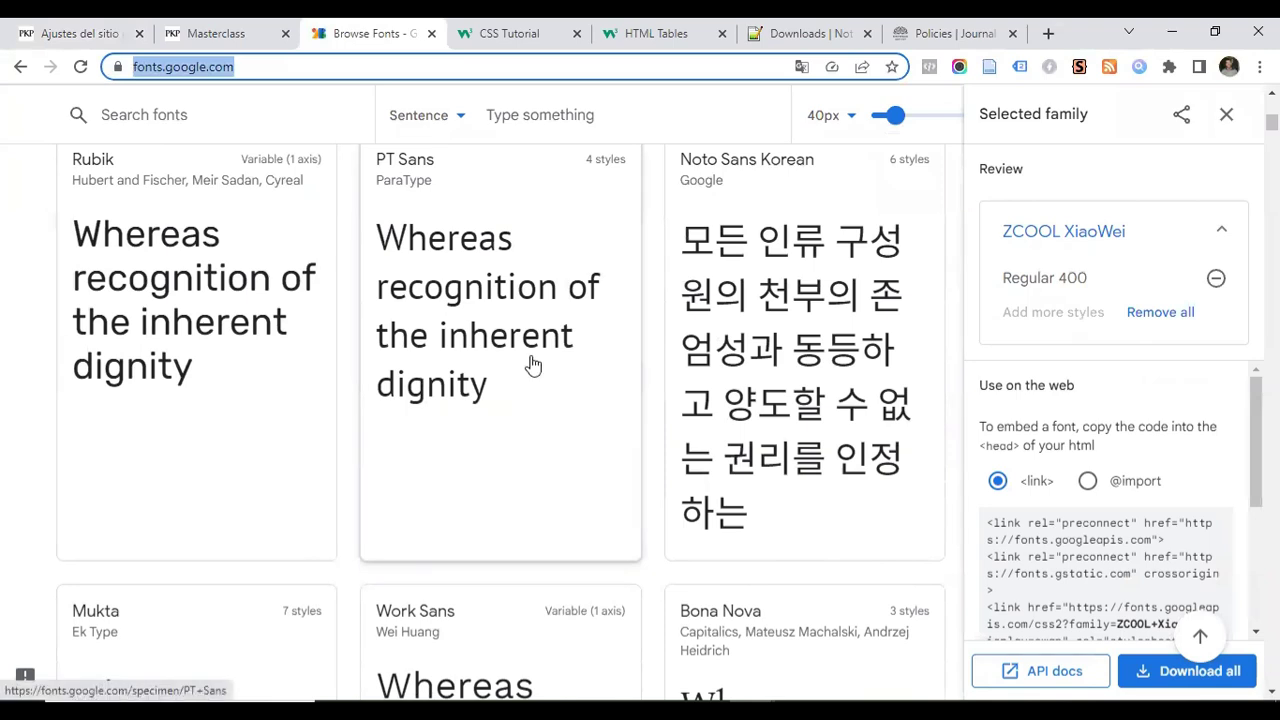
pyautogui.scroll(-4, 608, 360)
pyautogui.scroll(-1, 608, 360)
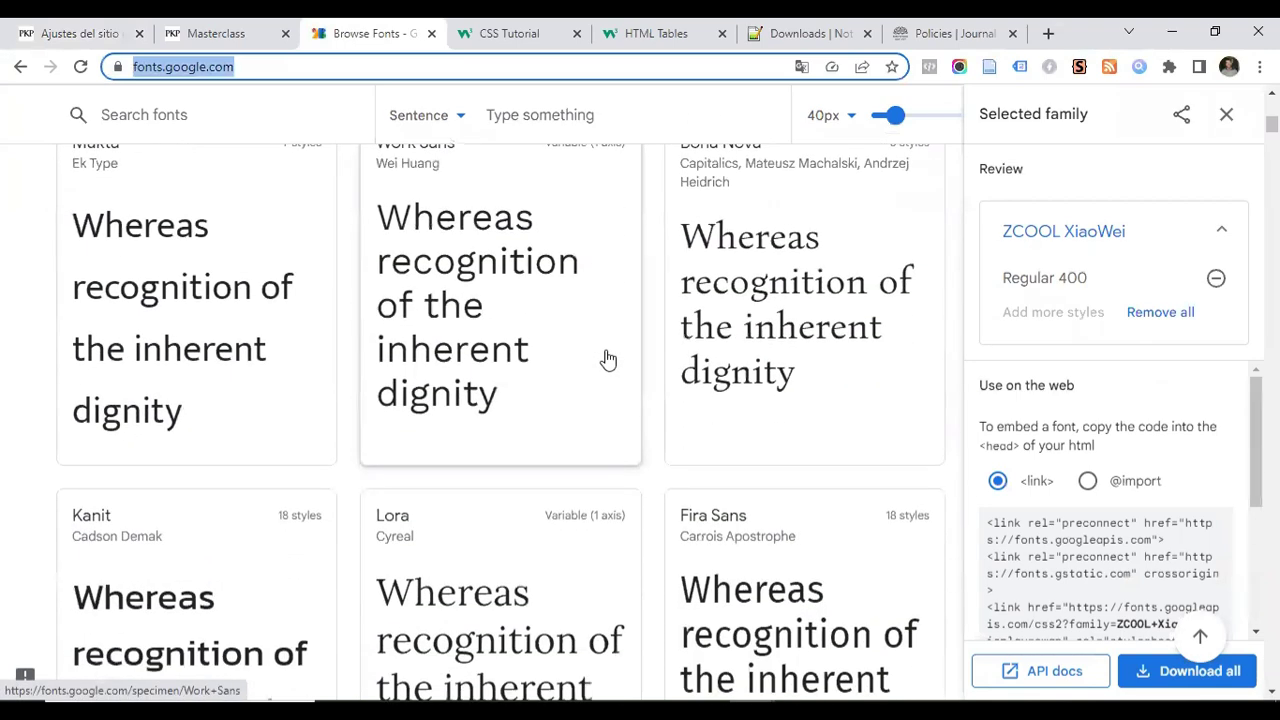
pyautogui.scroll(-1, 508, 323)
pyautogui.scroll(-2, 508, 323)
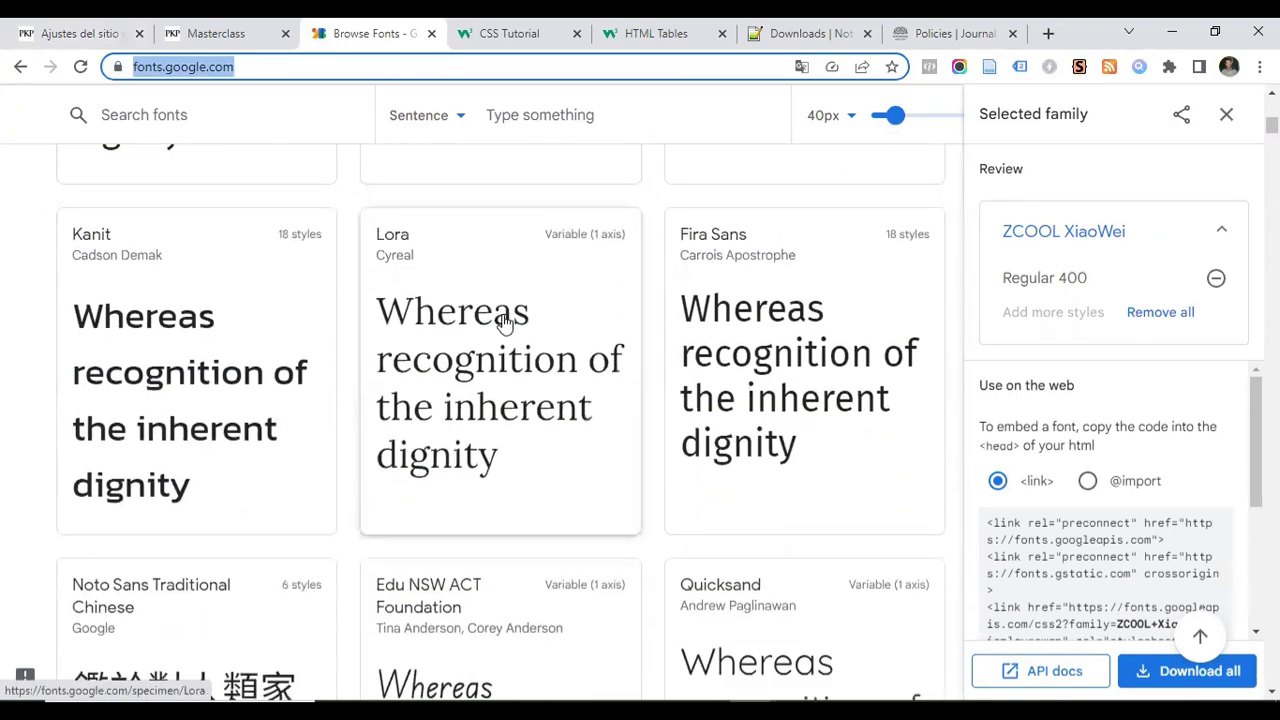
pyautogui.scroll(-1, 503, 323)
pyautogui.scroll(-3, 503, 323)
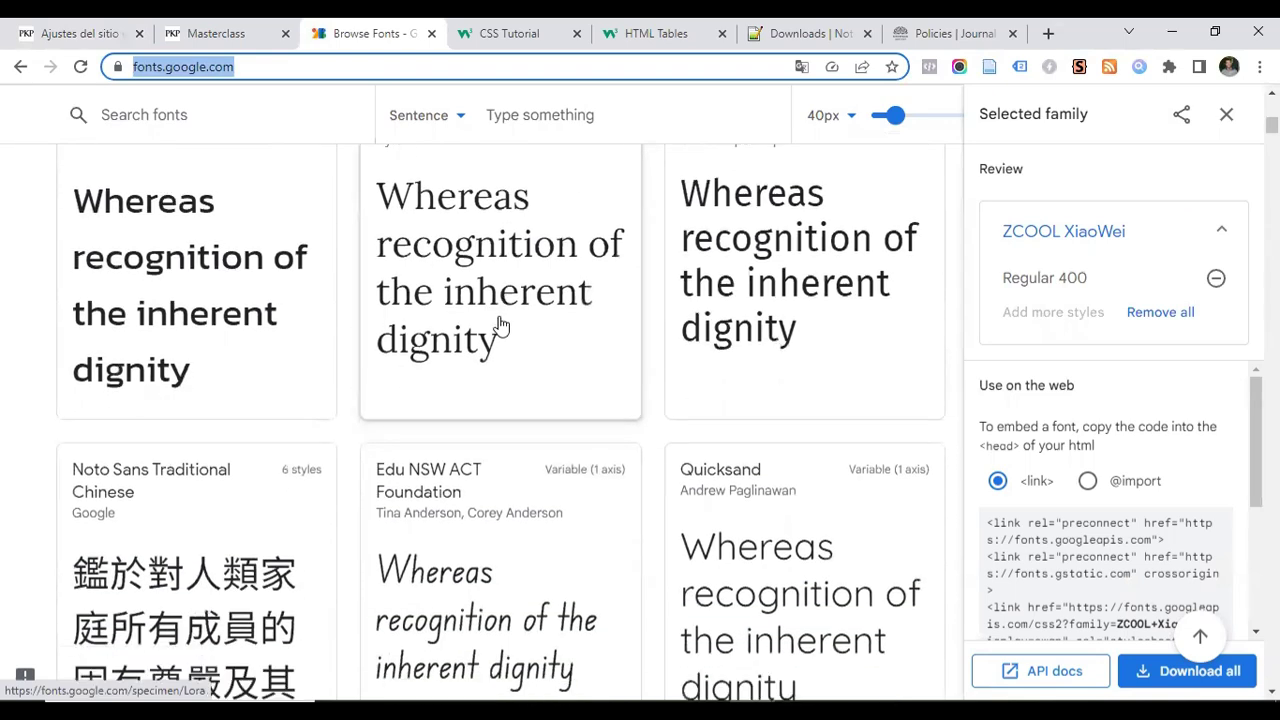
pyautogui.scroll(-6, 457, 329)
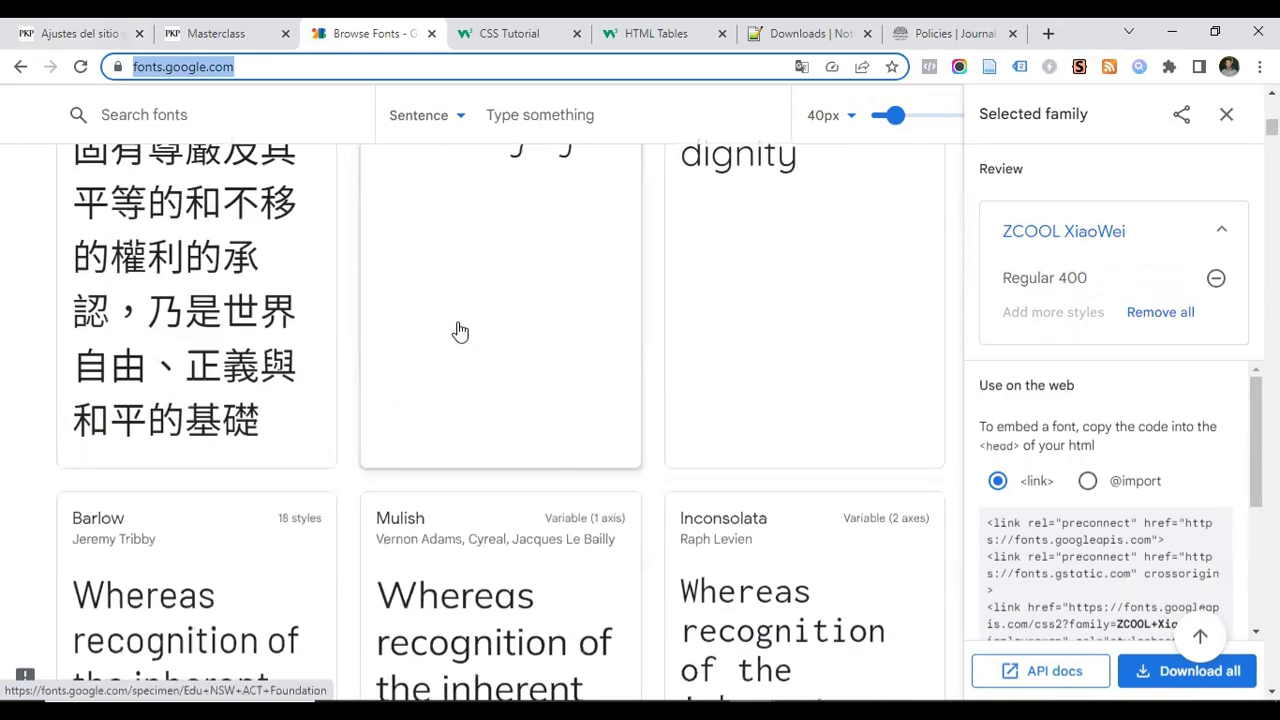
pyautogui.scroll(-7, 457, 329)
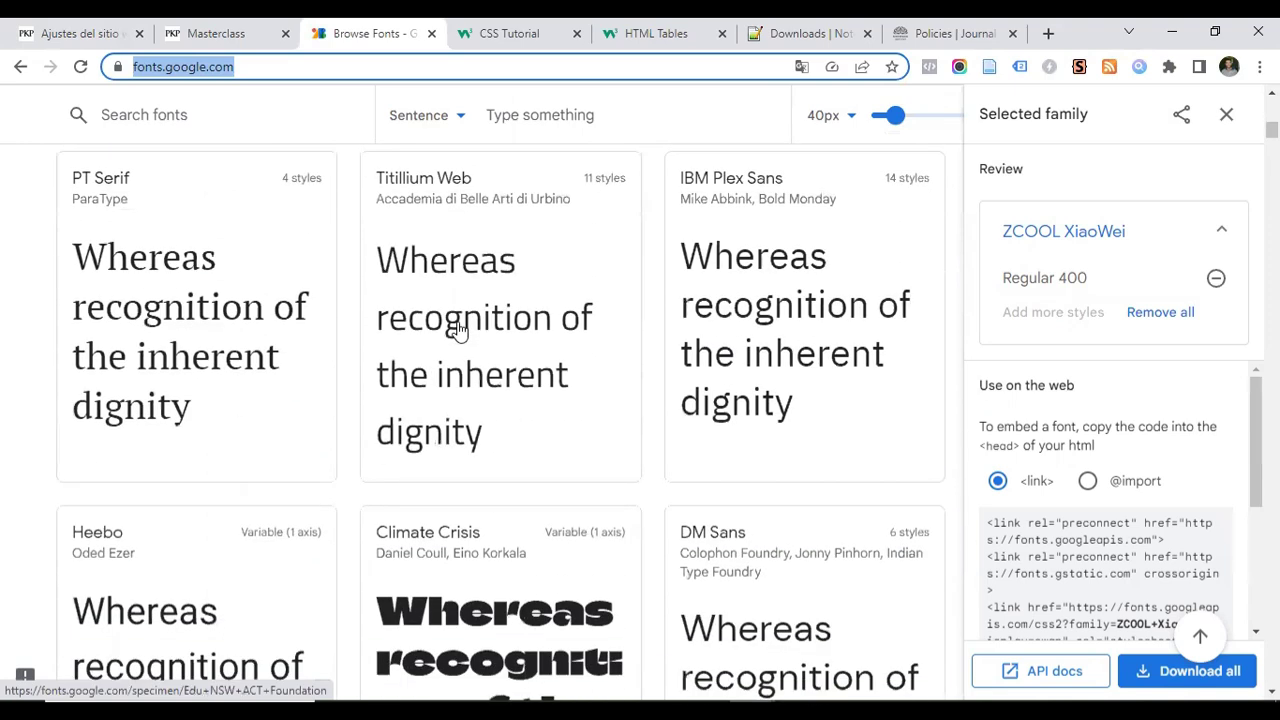
# Open the Edu NSW ACT Foundation font's specimen page and remove the ZCOOL XiaoWei family from the current selection
pyautogui.scroll(12, 459, 333)
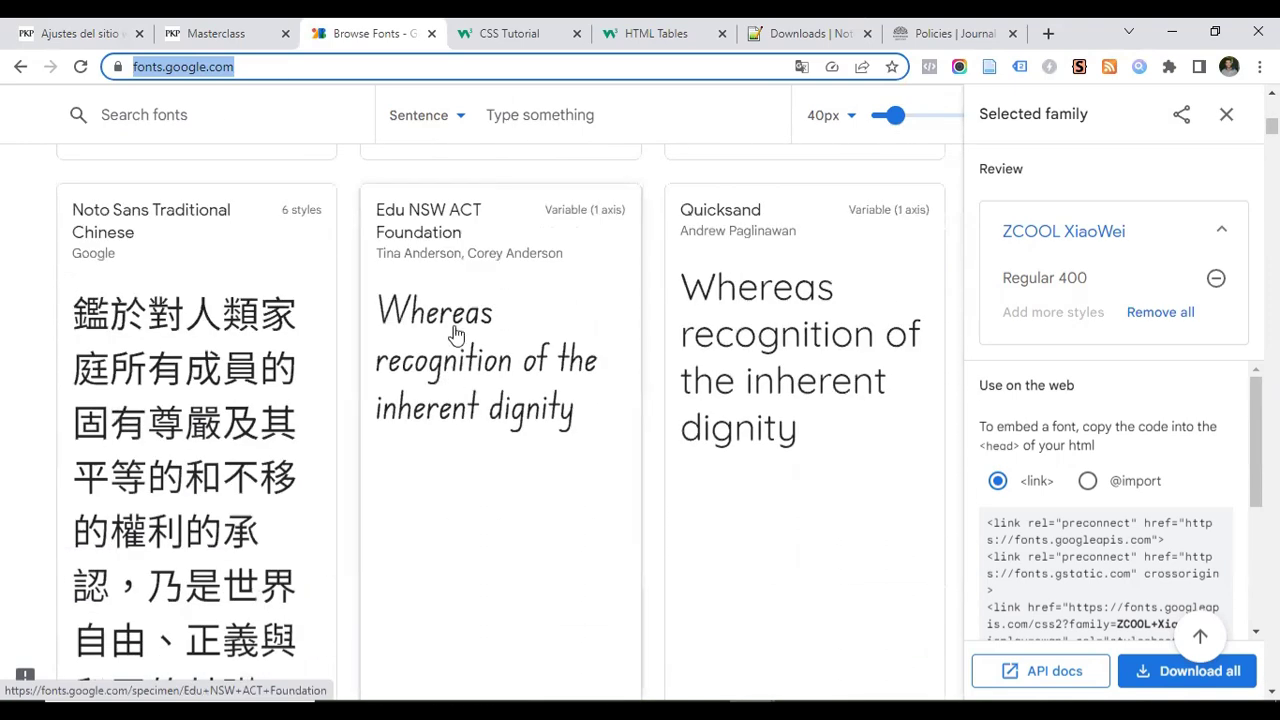
pyautogui.click(455, 333)
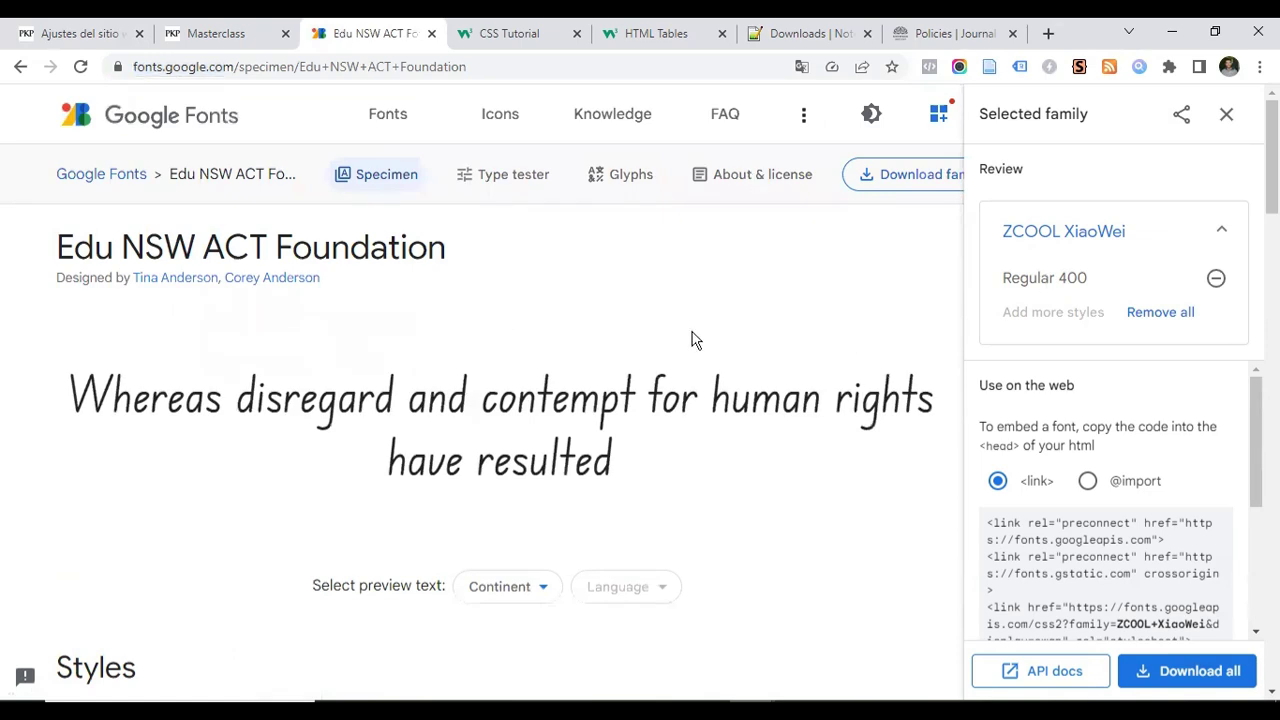
pyautogui.scroll(-1, 697, 341)
pyautogui.click(1158, 318)
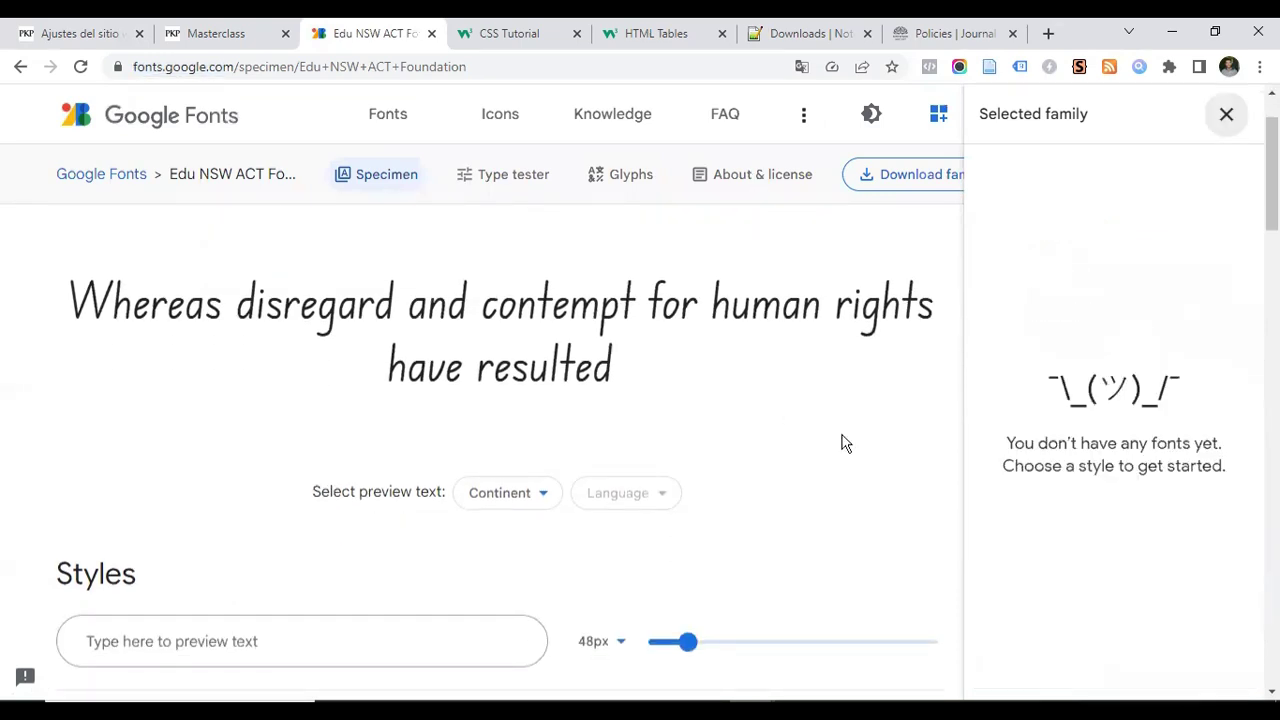
# Review the Edu NSW ACT Foundation styles and add Bold 700 to the selected family
pyautogui.scroll(-5, 393, 365)
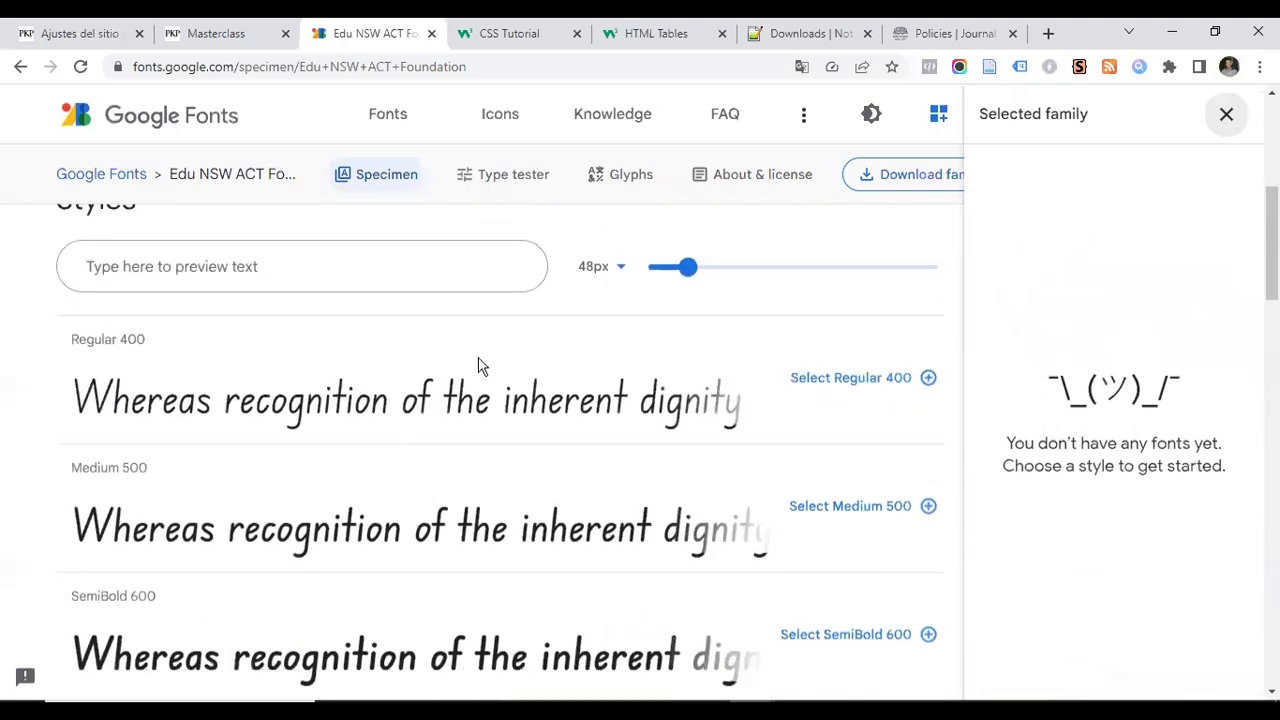
pyautogui.scroll(-3, 430, 393)
pyautogui.scroll(4, 495, 414)
pyautogui.scroll(-3, 297, 420)
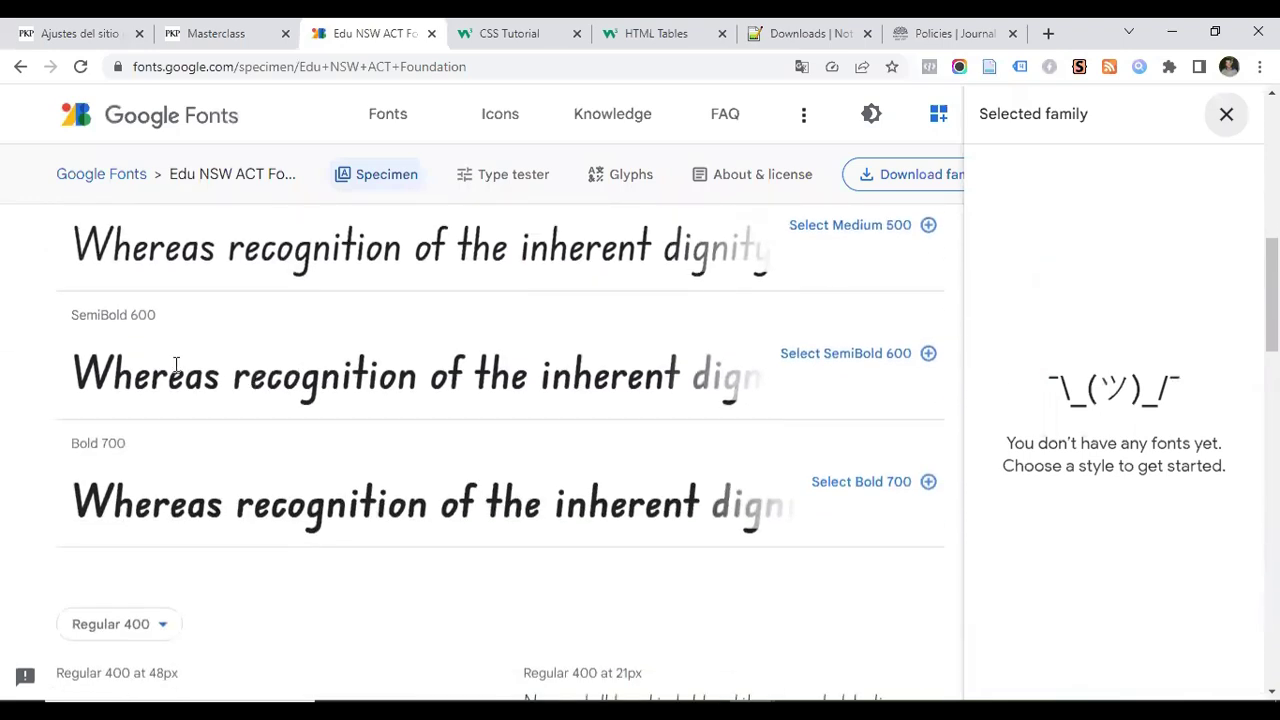
pyautogui.scroll(-2, 360, 456)
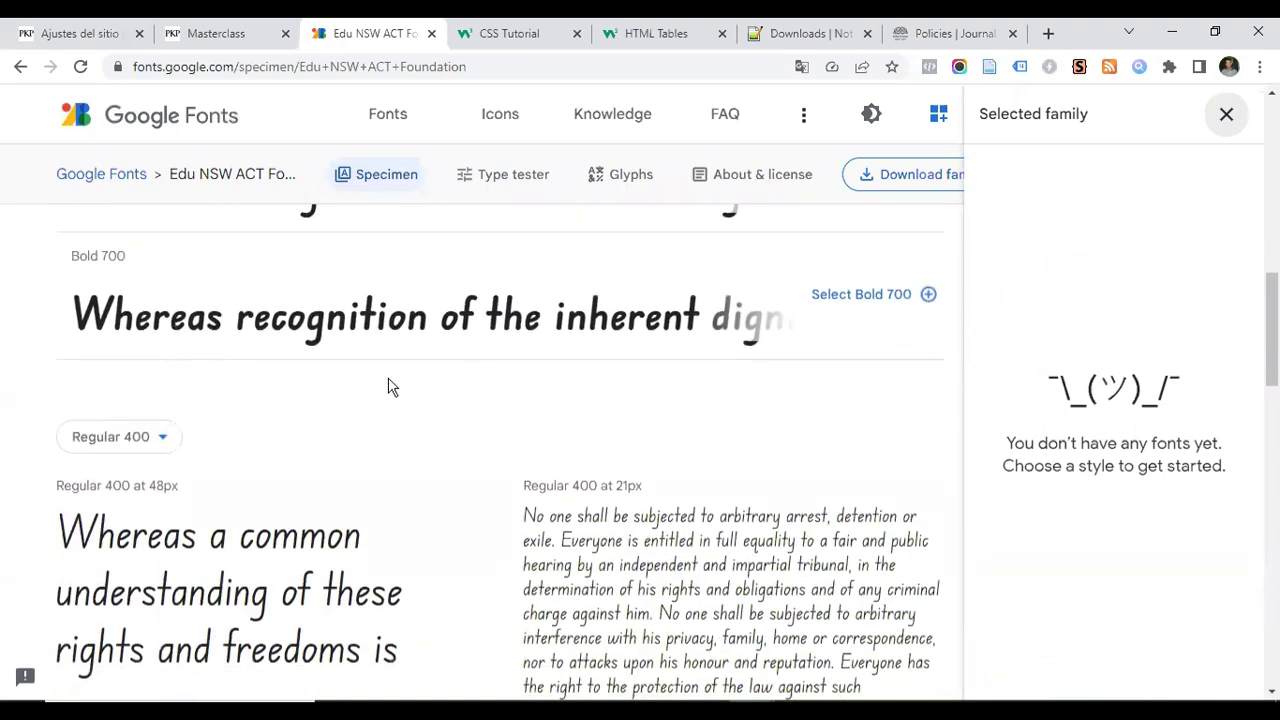
pyautogui.scroll(1, 854, 300)
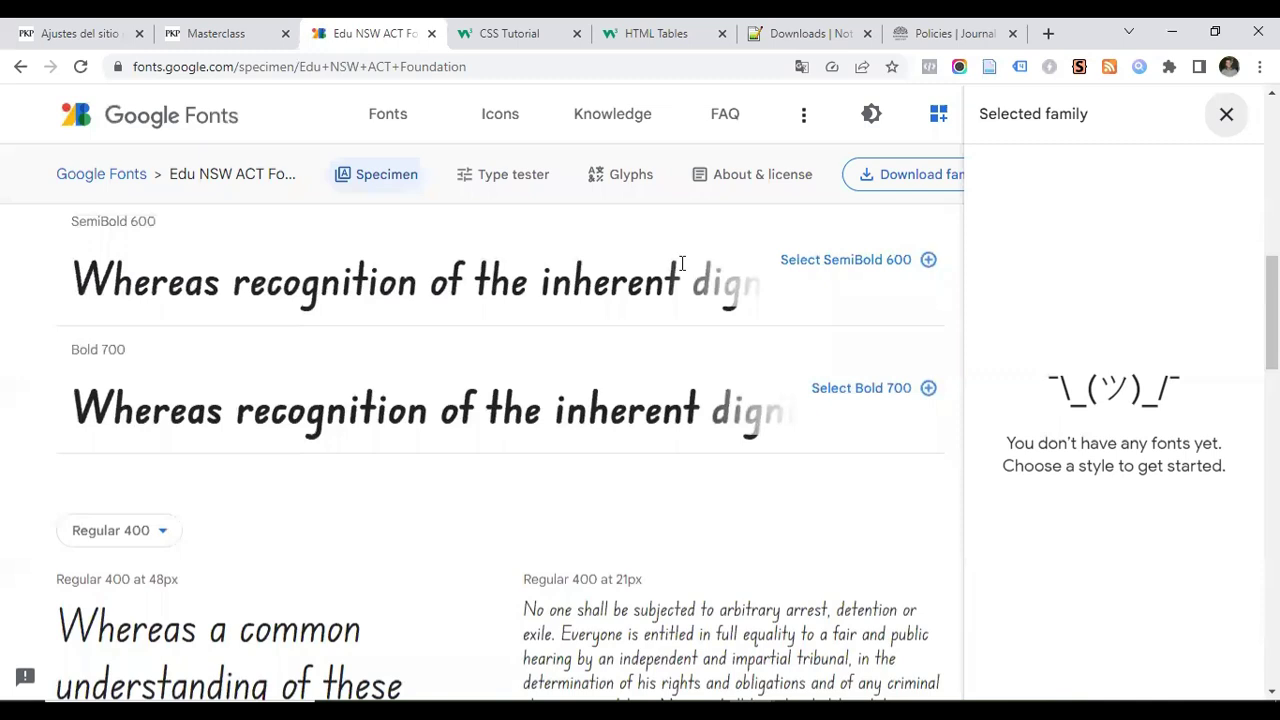
pyautogui.click(860, 398)
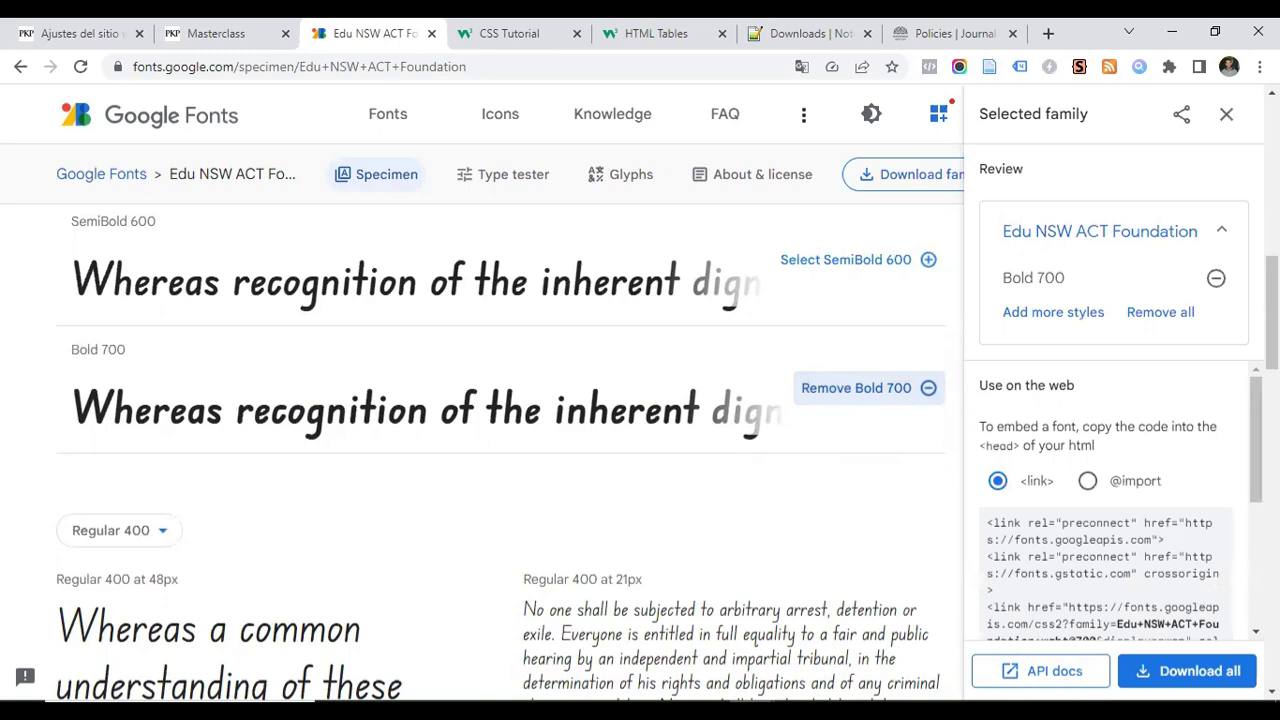
# Review the font's embed code and CSS rules, and copy the <link> embed code for Edu NSW ACT Foundation Bold 700
pyautogui.scroll(-3, 1215, 387)
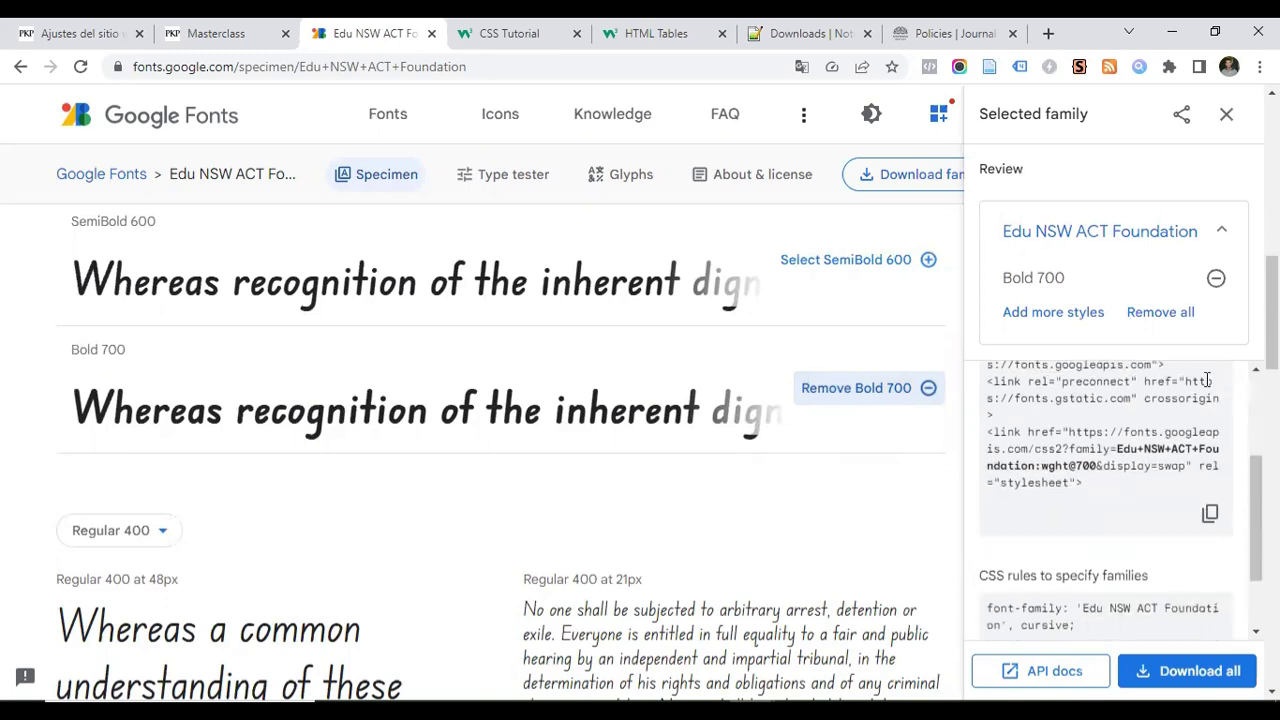
pyautogui.scroll(3, 1200, 390)
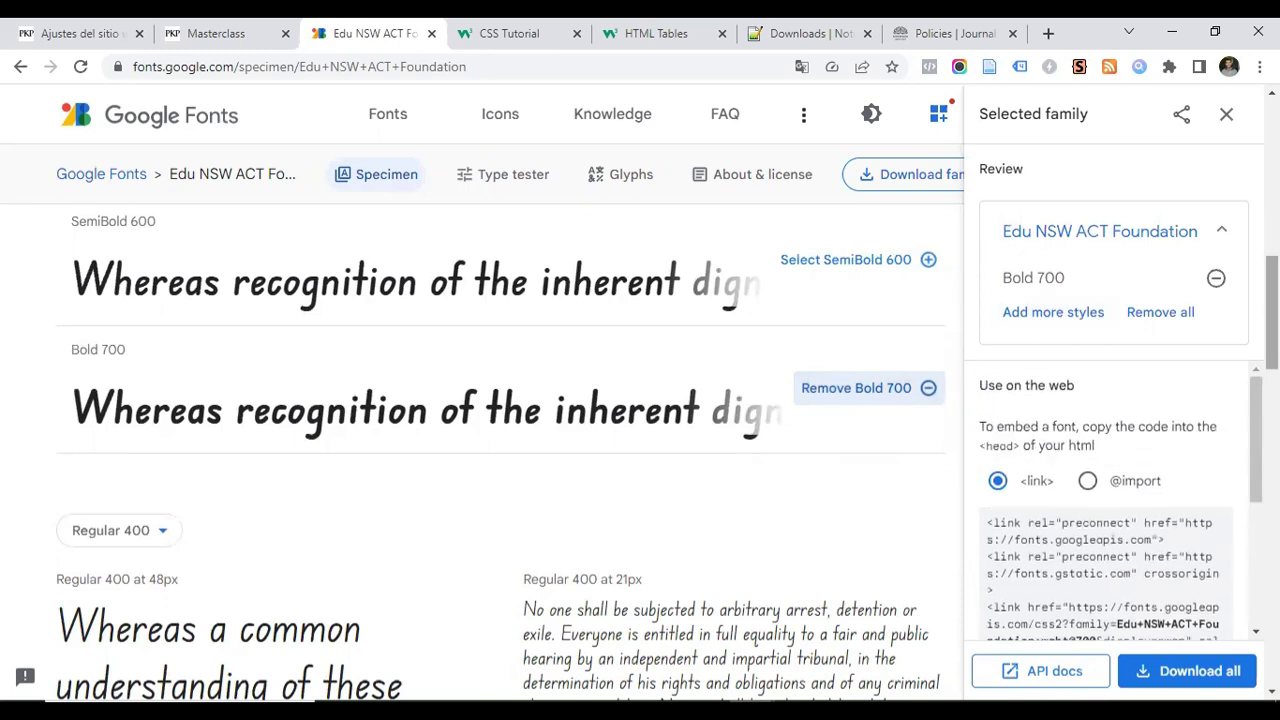
pyautogui.scroll(-2, 955, 380)
pyautogui.scroll(-3, 1030, 482)
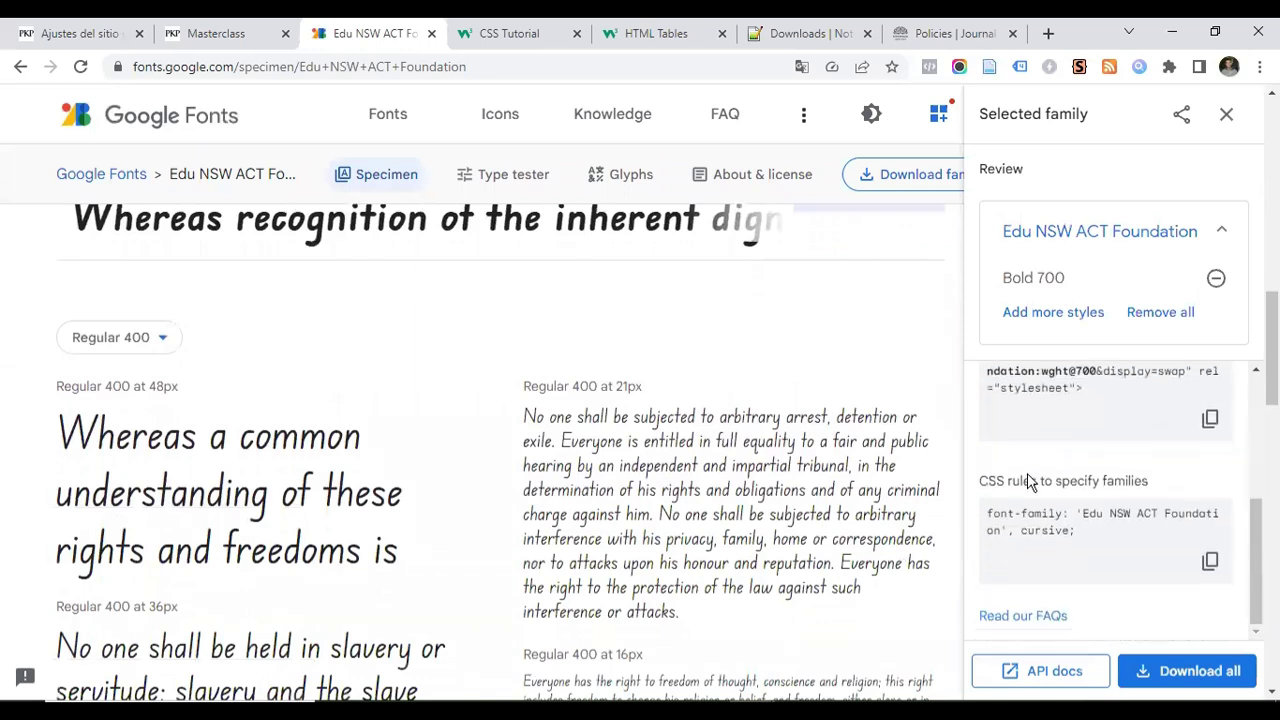
pyautogui.scroll(2, 1095, 535)
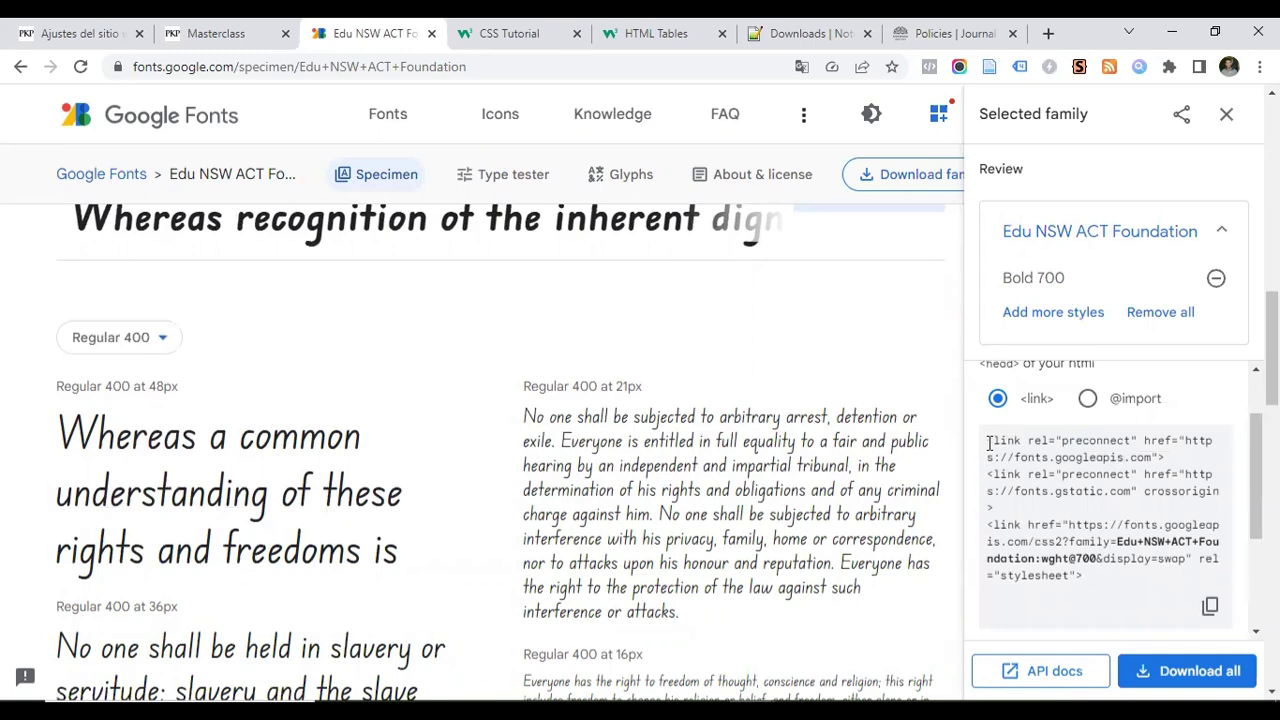
pyautogui.scroll(-2, 989, 441)
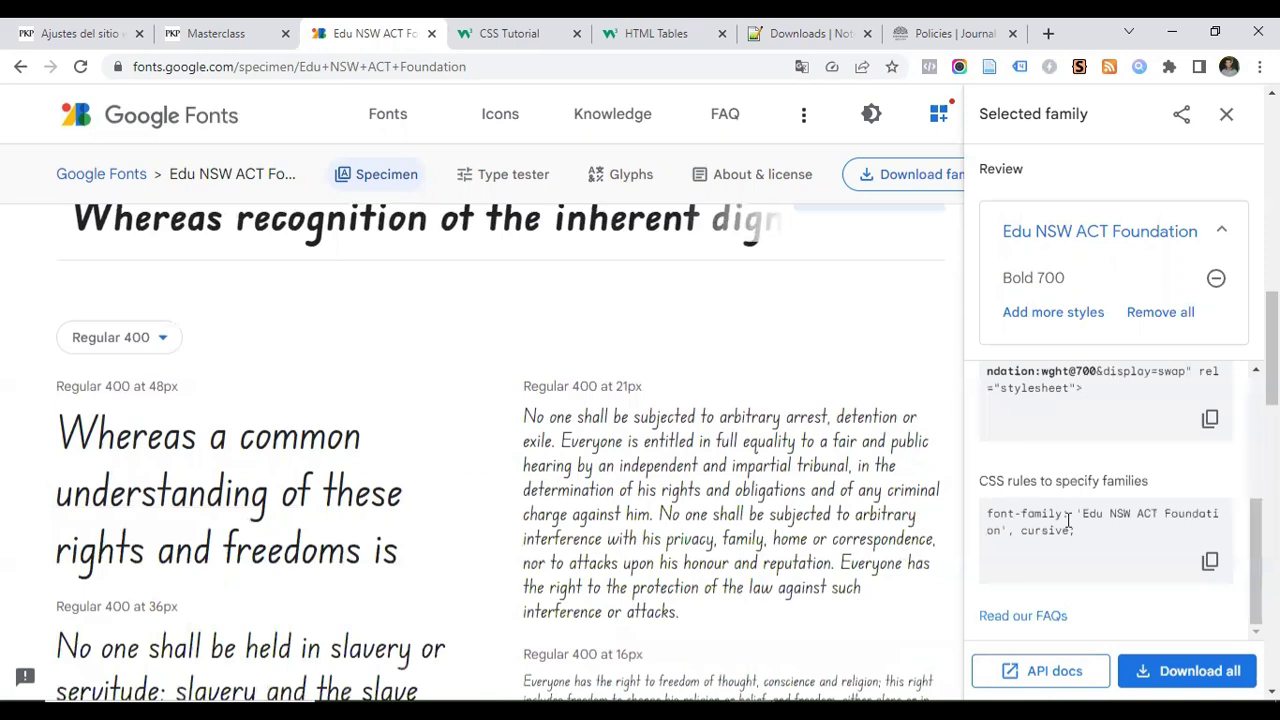
pyautogui.scroll(2, 1068, 520)
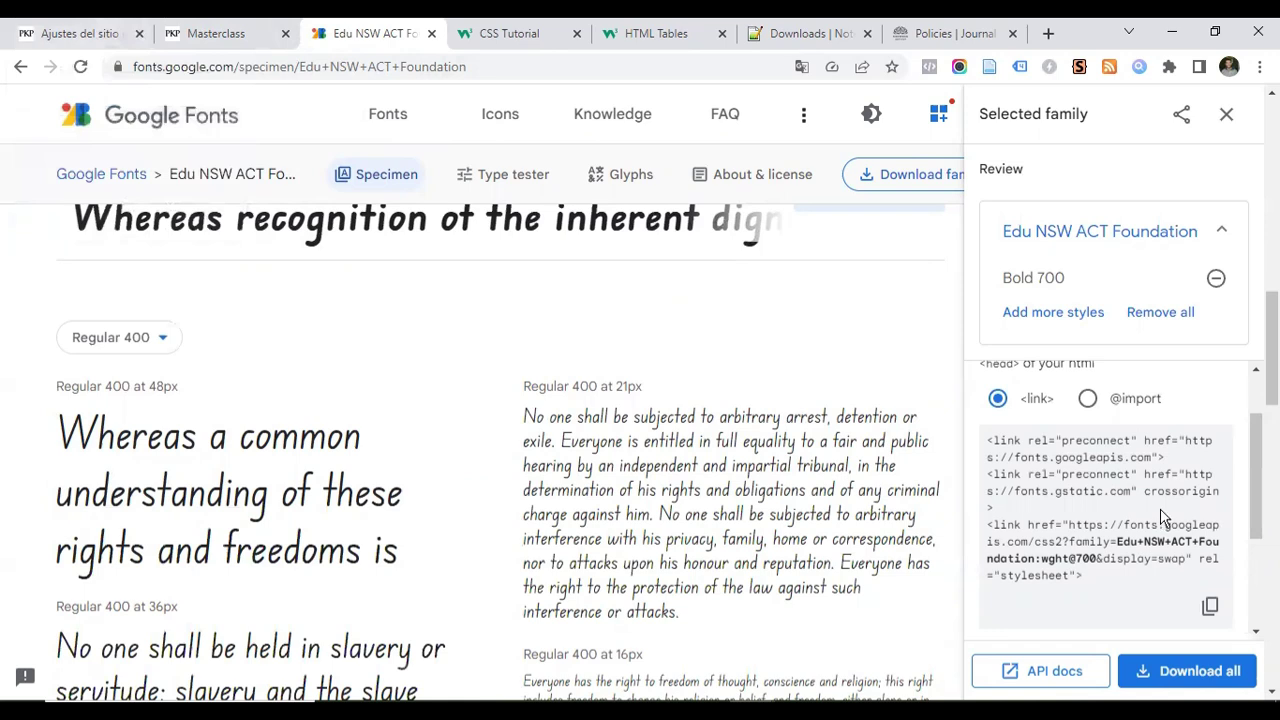
pyautogui.click(1210, 610)
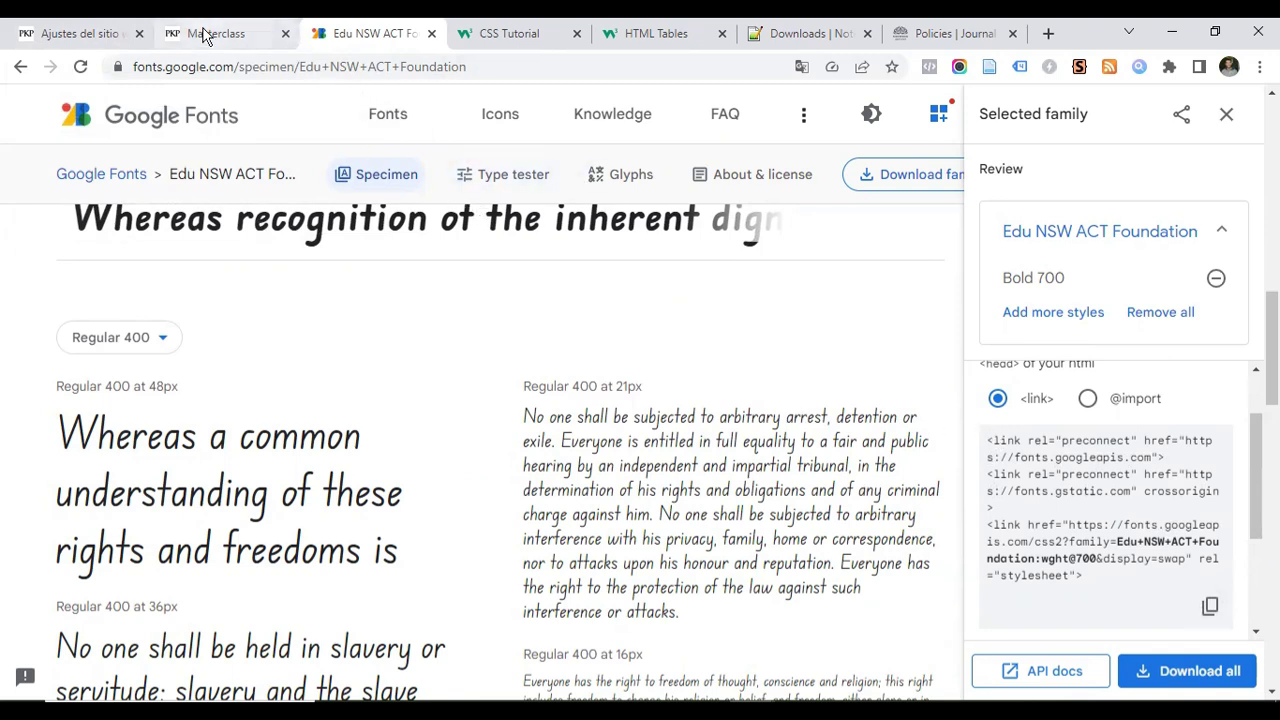
# Return to the OJS website settings and check the Custom Header Plugin's details in the Galería de módulos
pyautogui.click(74, 34)
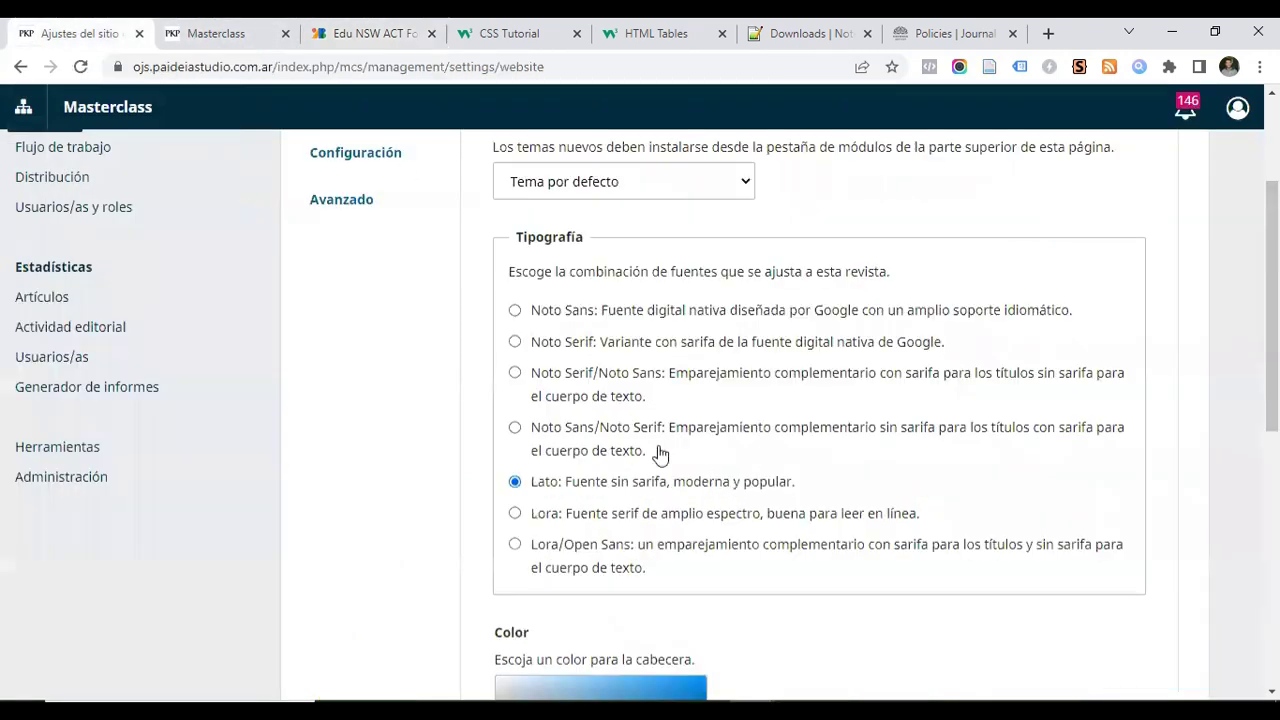
pyautogui.scroll(2, 509, 429)
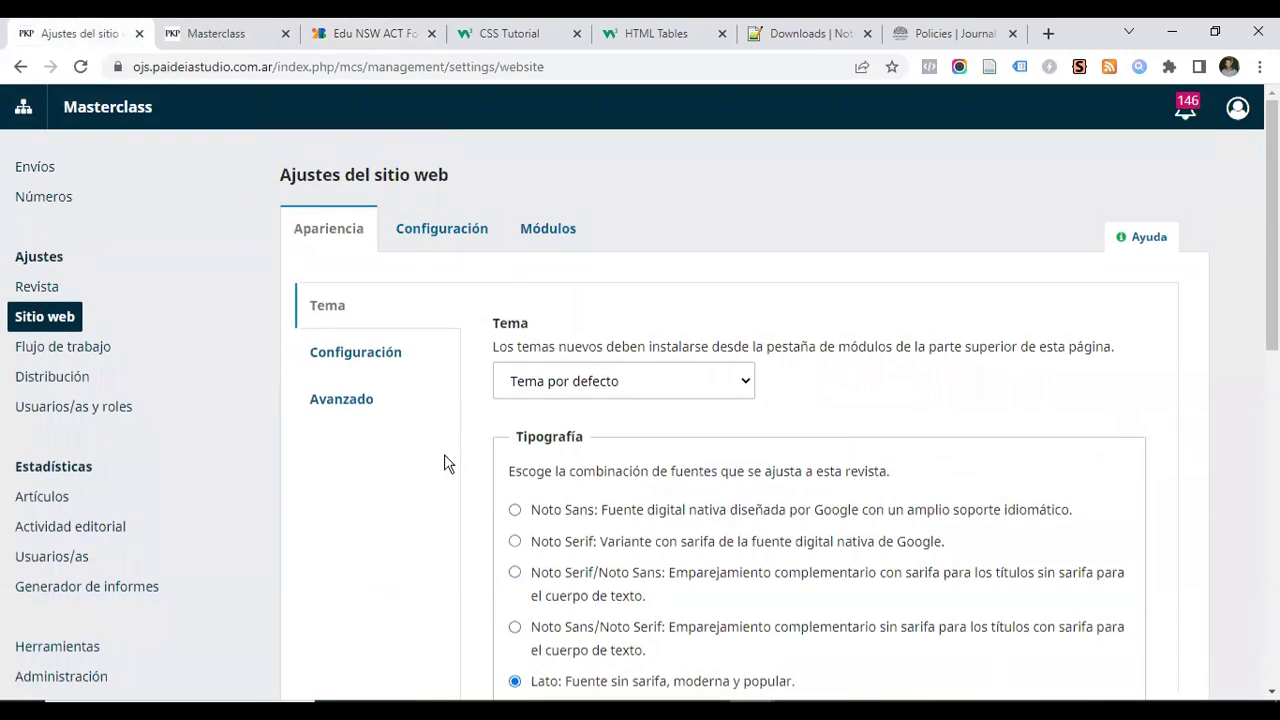
pyautogui.click(542, 238)
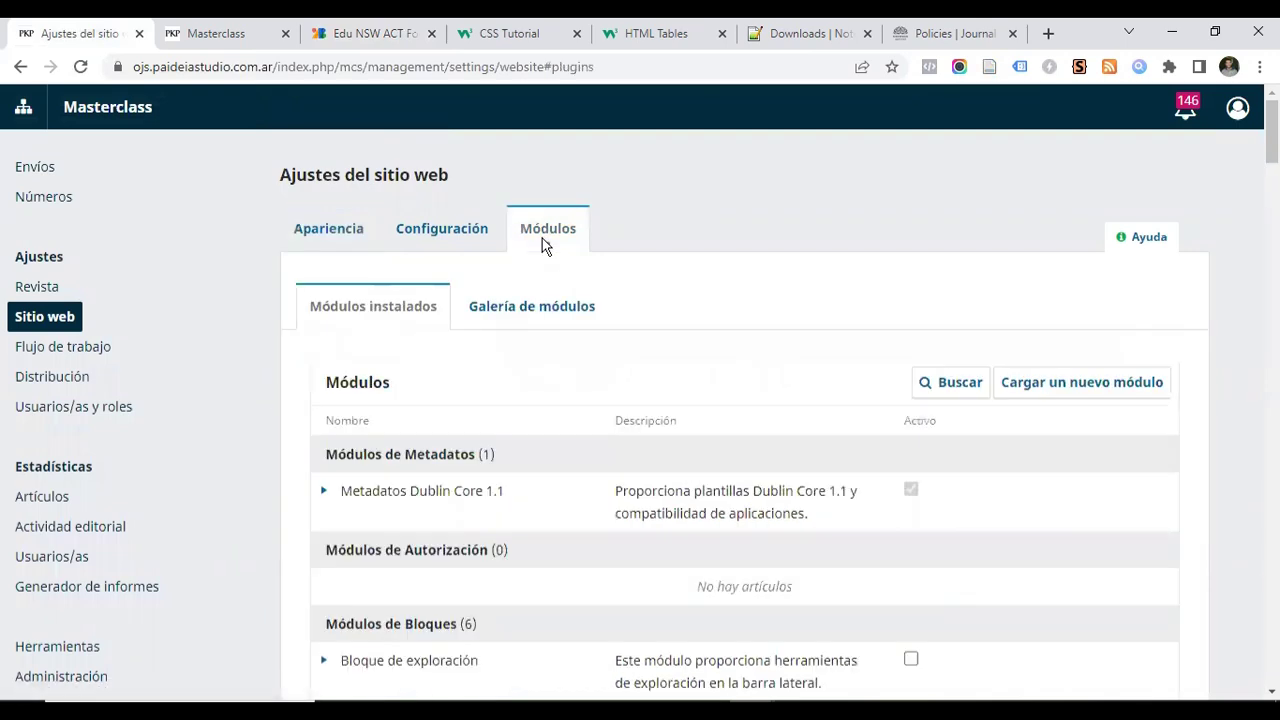
pyautogui.click(528, 312)
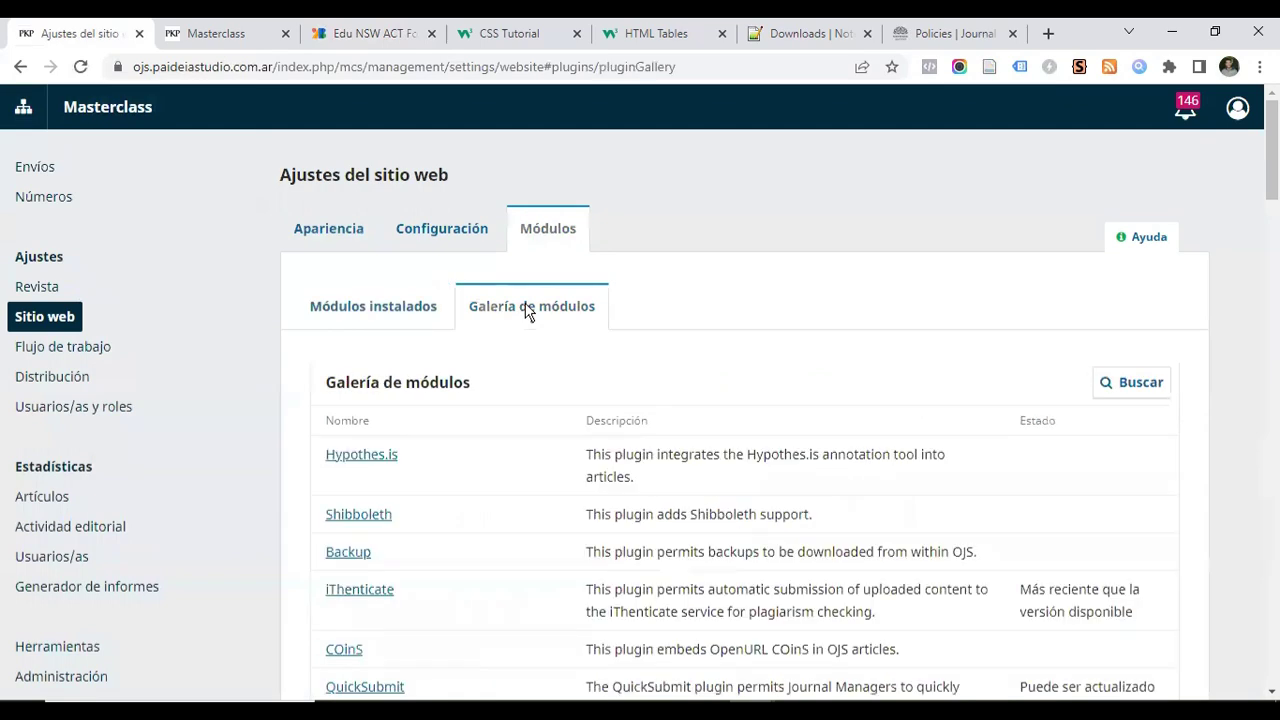
pyautogui.scroll(-3, 528, 312)
pyautogui.scroll(-6, 528, 312)
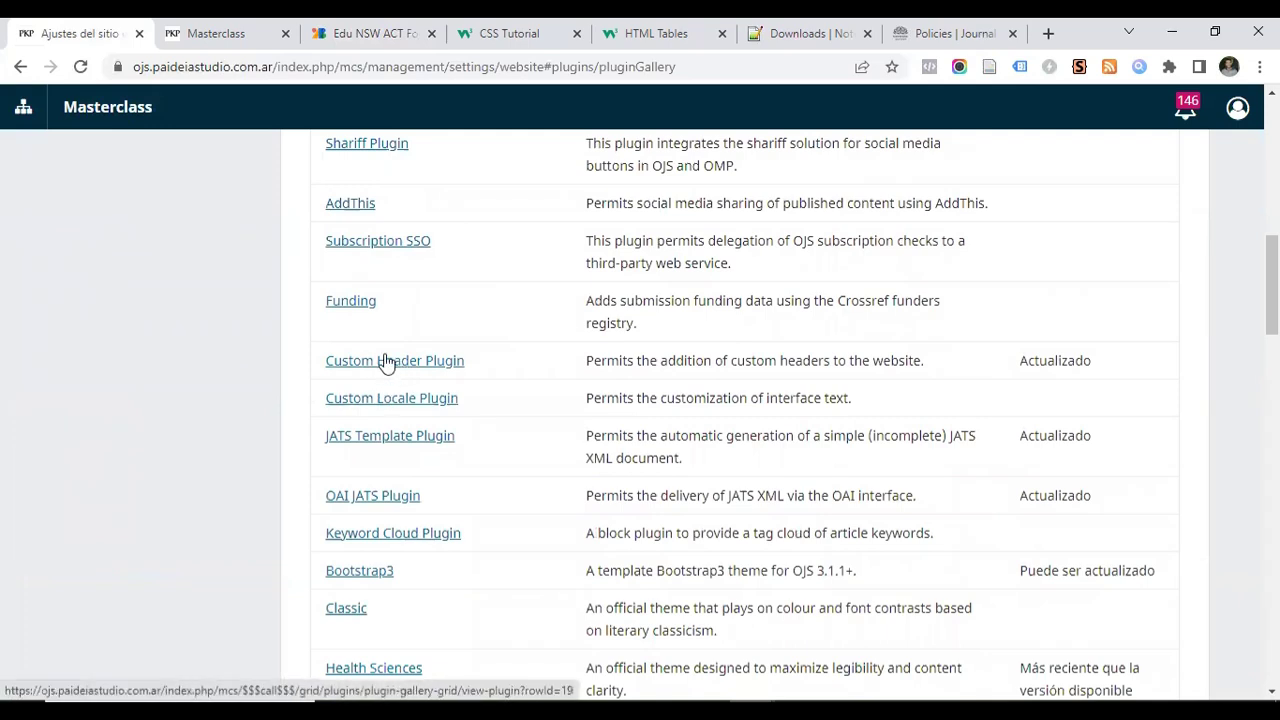
pyautogui.click(393, 362)
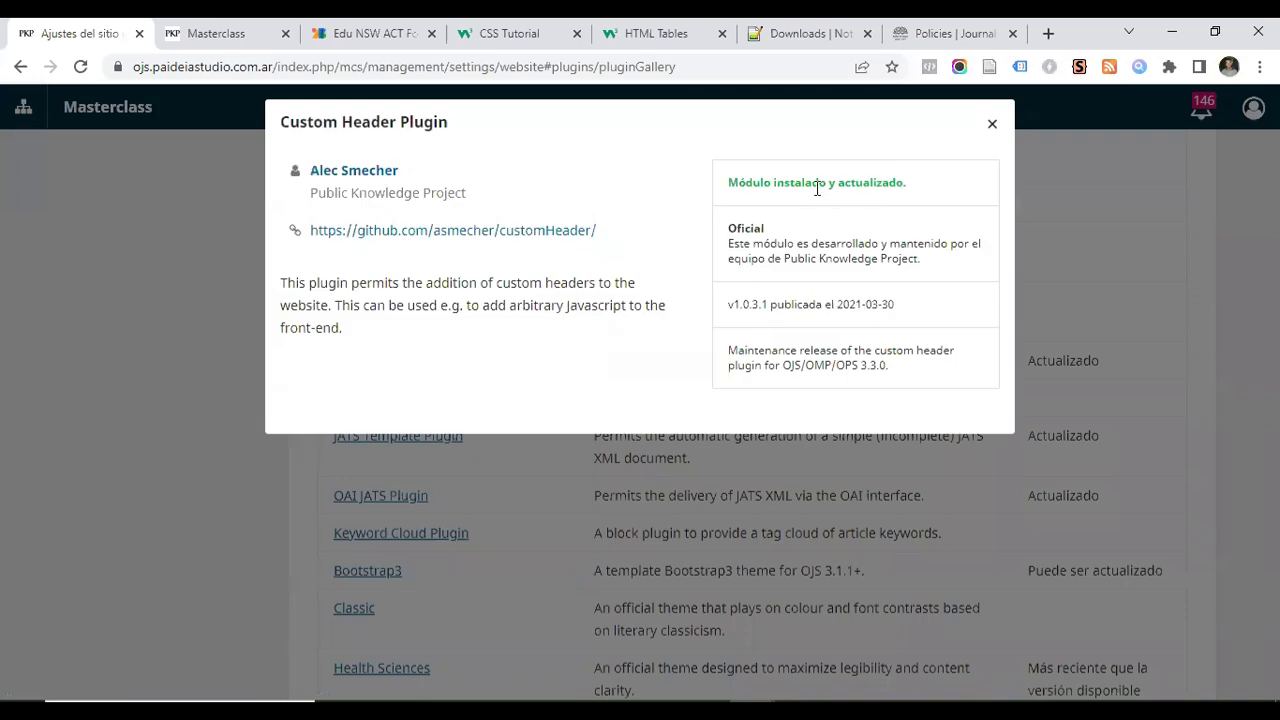
pyautogui.click(994, 130)
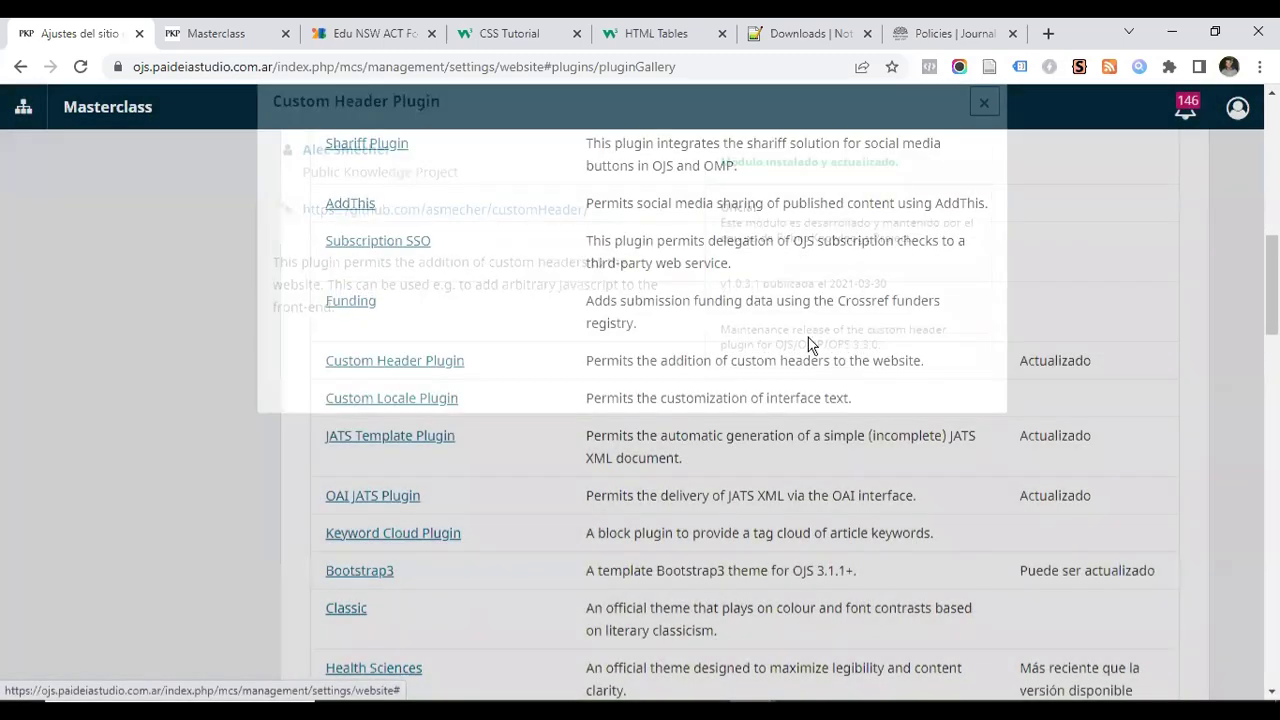
# Locate the Módulo de cabecera personalizada among the Módulos instalados
pyautogui.scroll(6, 603, 352)
pyautogui.scroll(3, 309, 268)
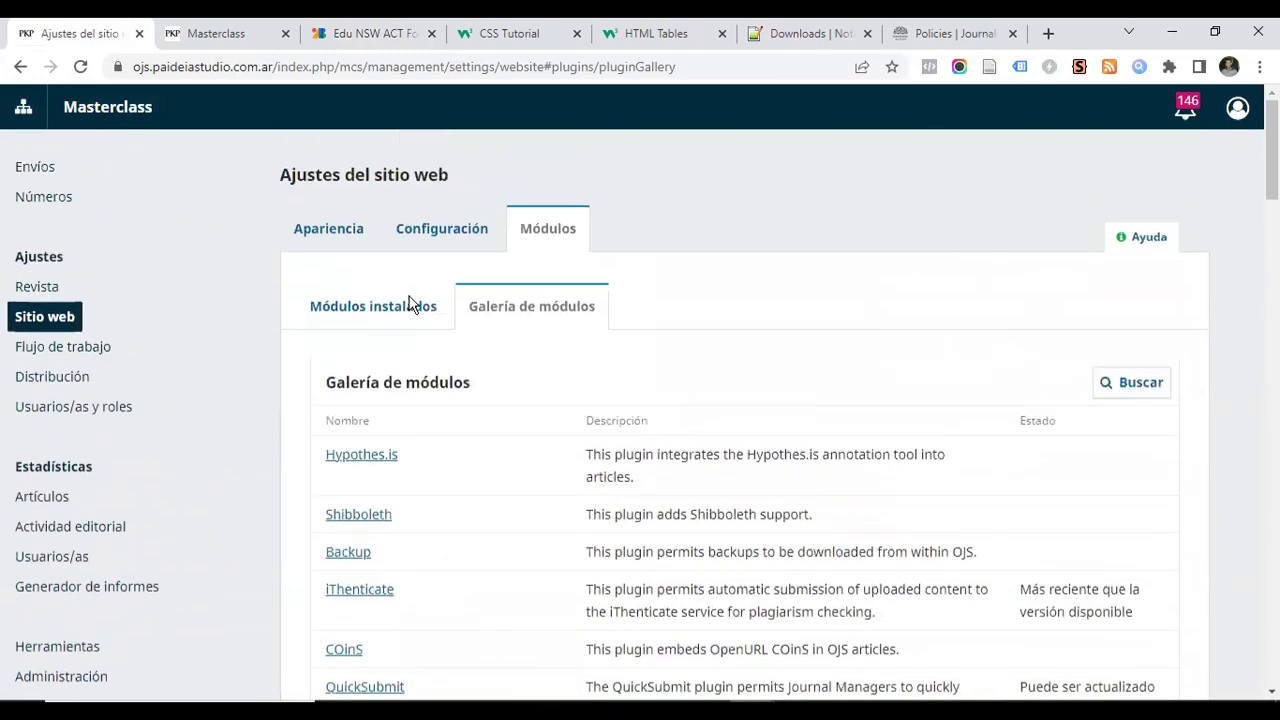
pyautogui.click(389, 316)
pyautogui.scroll(-10, 508, 420)
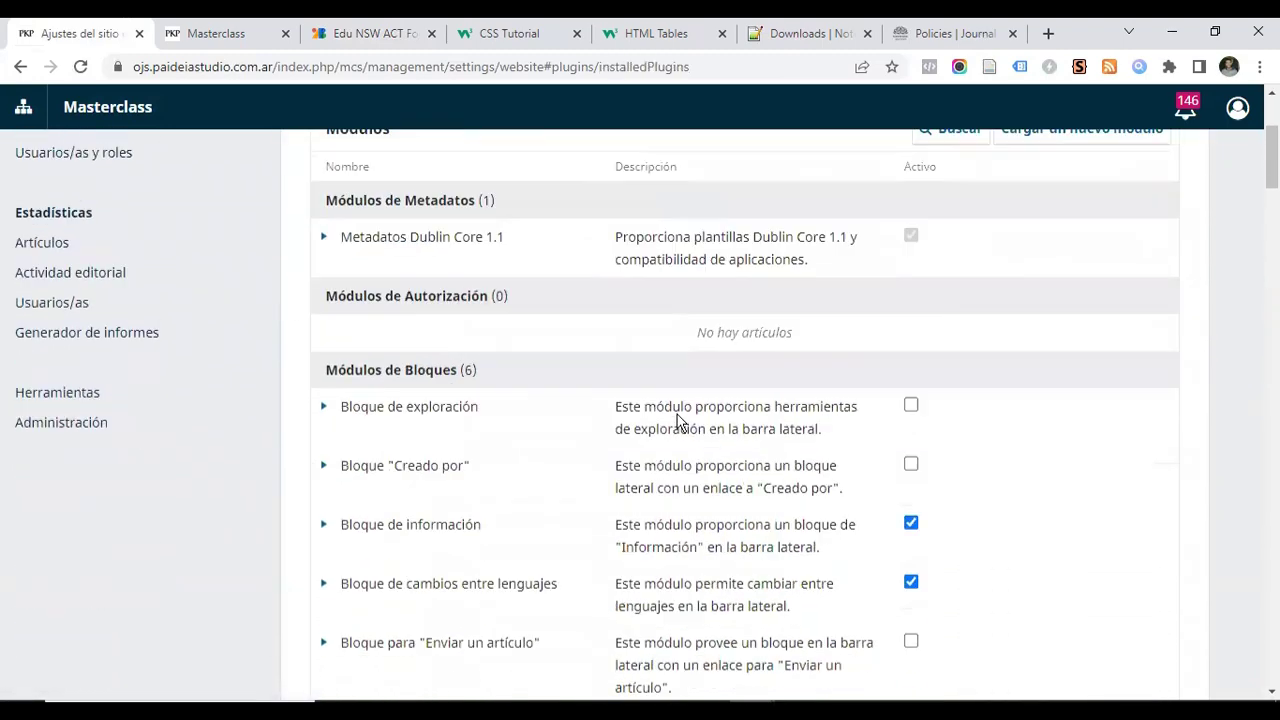
pyautogui.scroll(-4, 506, 420)
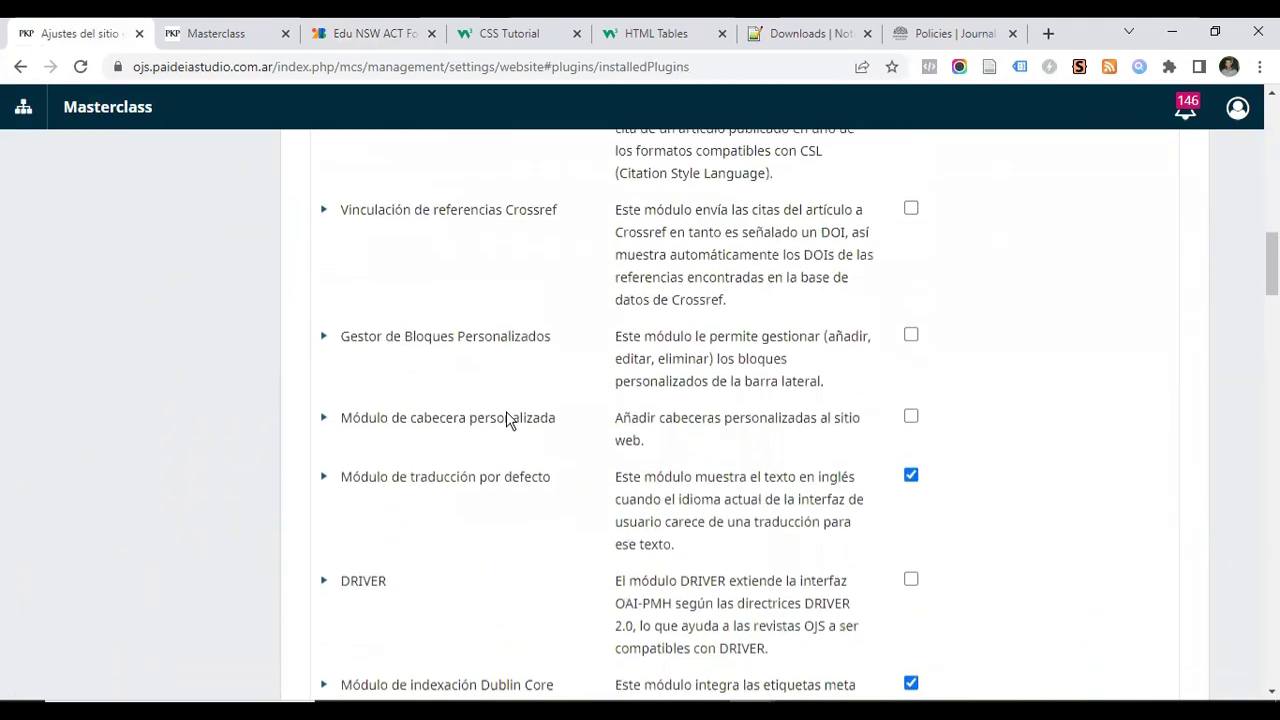
pyautogui.scroll(1, 341, 278)
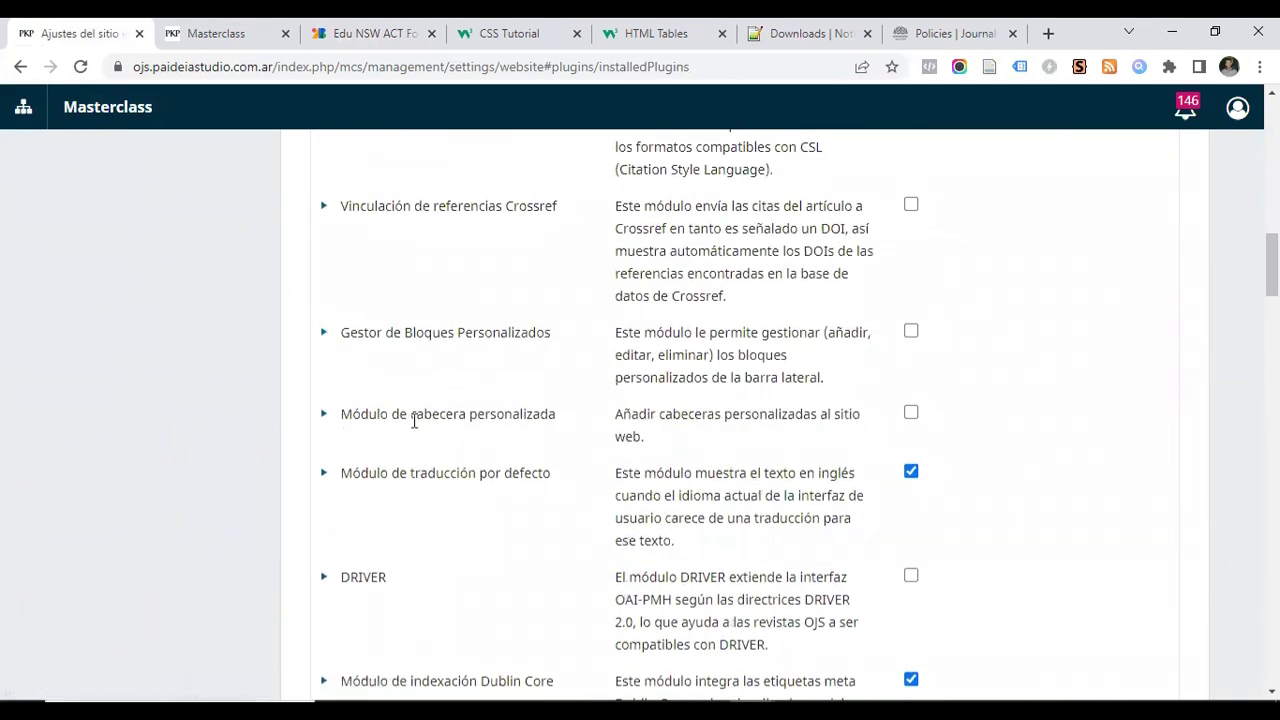
# Enable the Módulo de cabecera personalizada plugin and open its settings
pyautogui.click(911, 414)
pyautogui.scroll(-1, 337, 423)
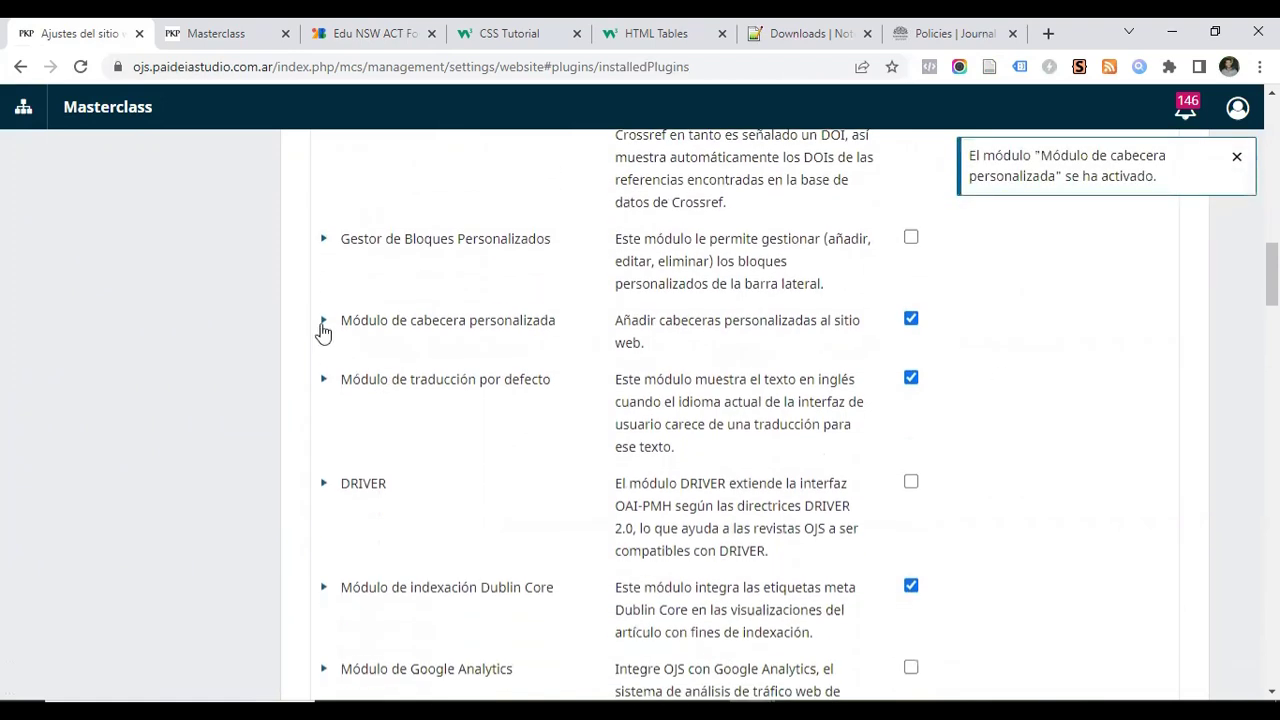
pyautogui.click(323, 325)
pyautogui.click(366, 377)
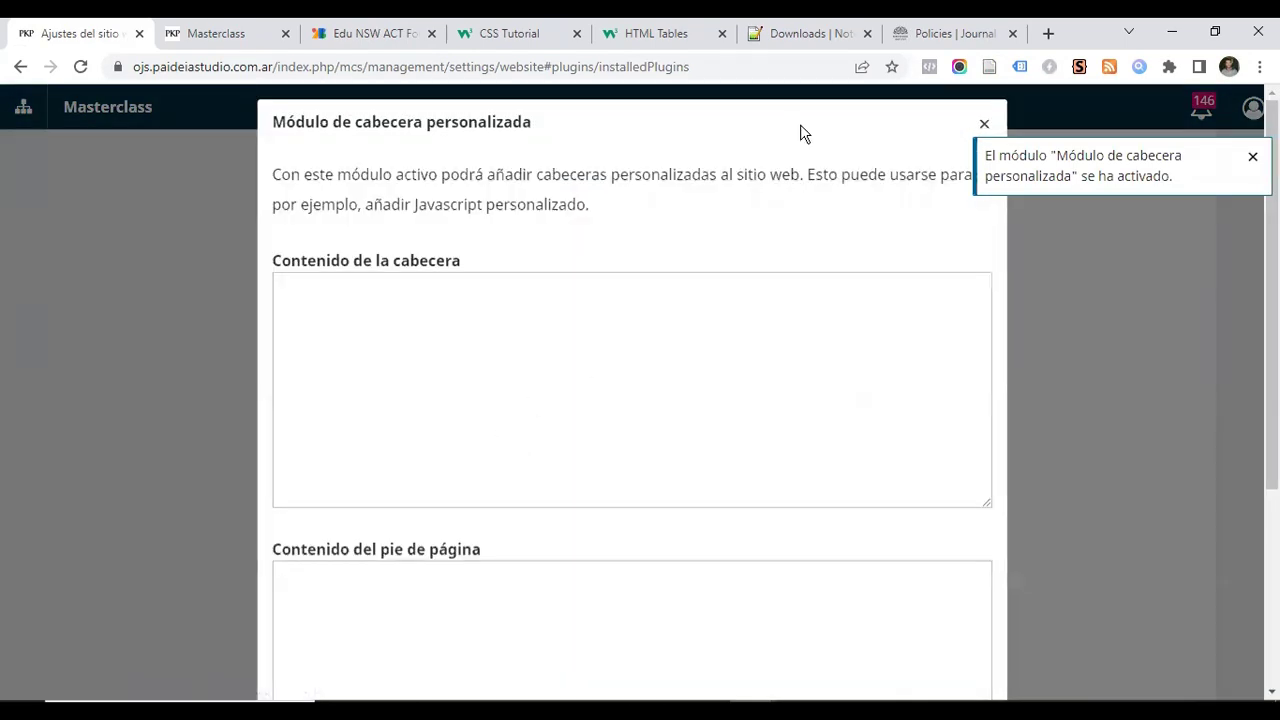
# Paste the Google Fonts link code for Edu NSW ACT Foundation into Contenido de la cabecera and save the module settings
pyautogui.click(311, 299)
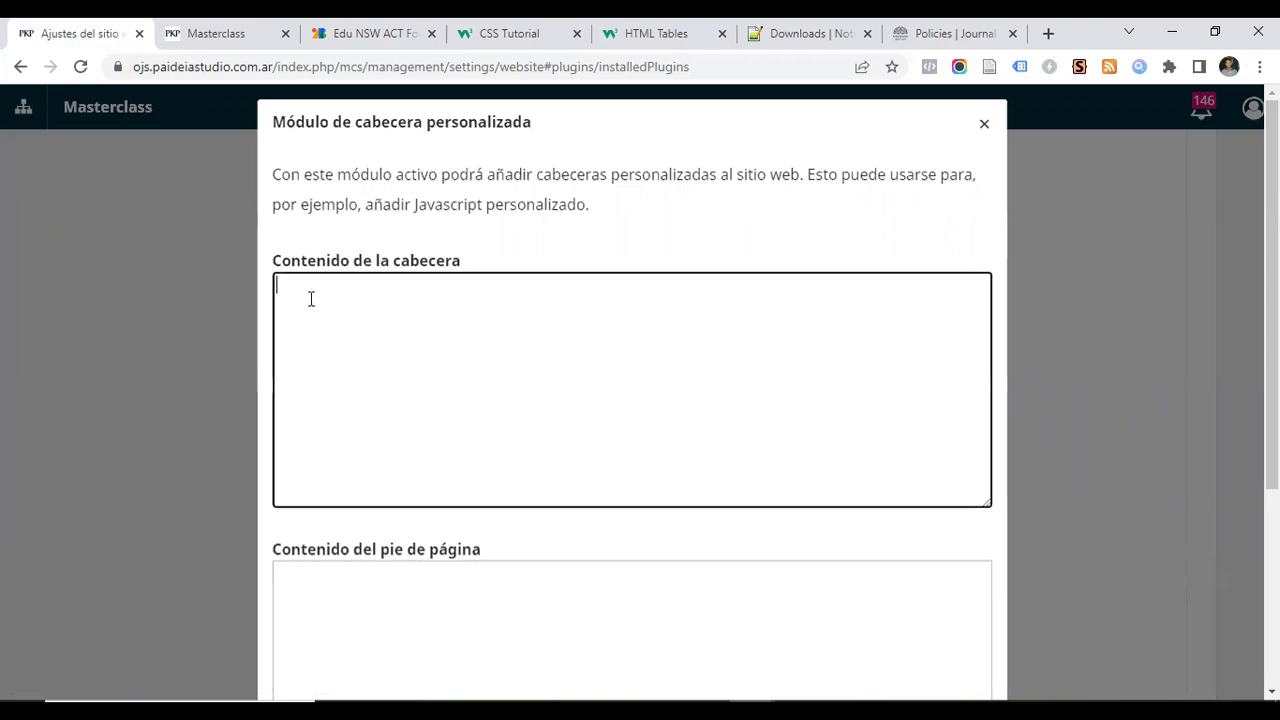
pyautogui.hotkey('ctrl', 'v')
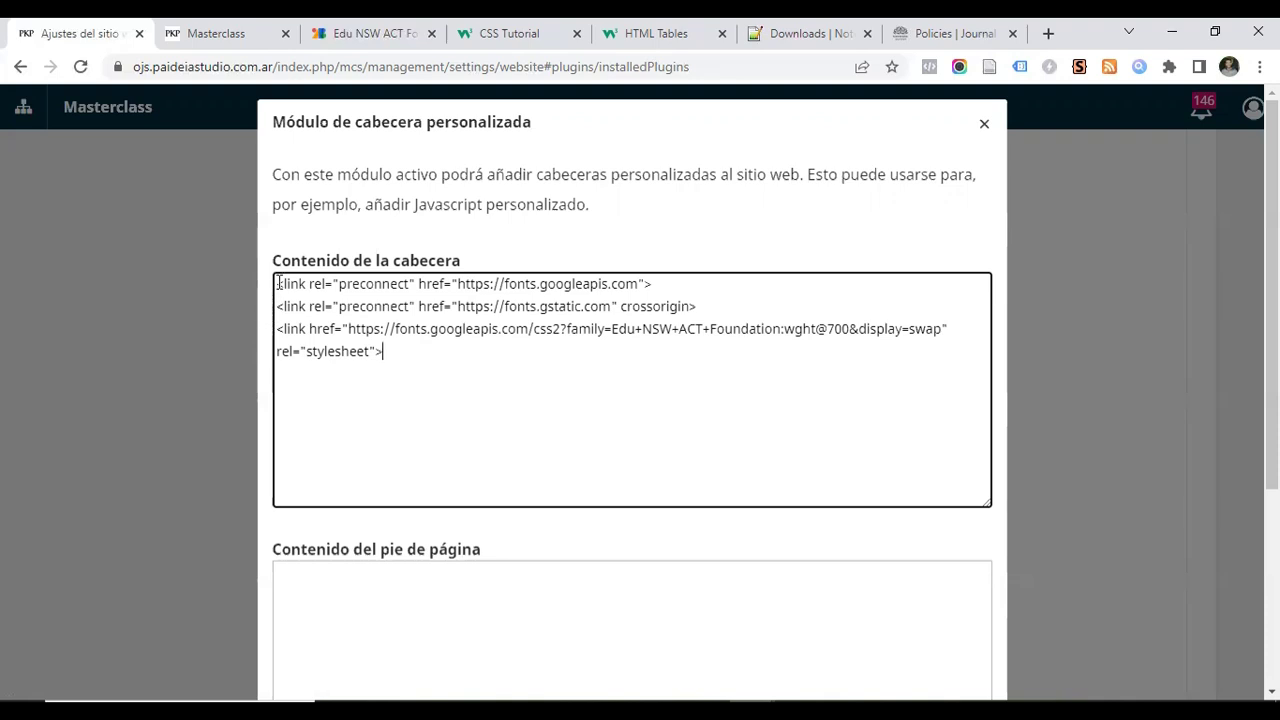
pyautogui.moveTo(372, 330); pyautogui.dragTo(382, 348)
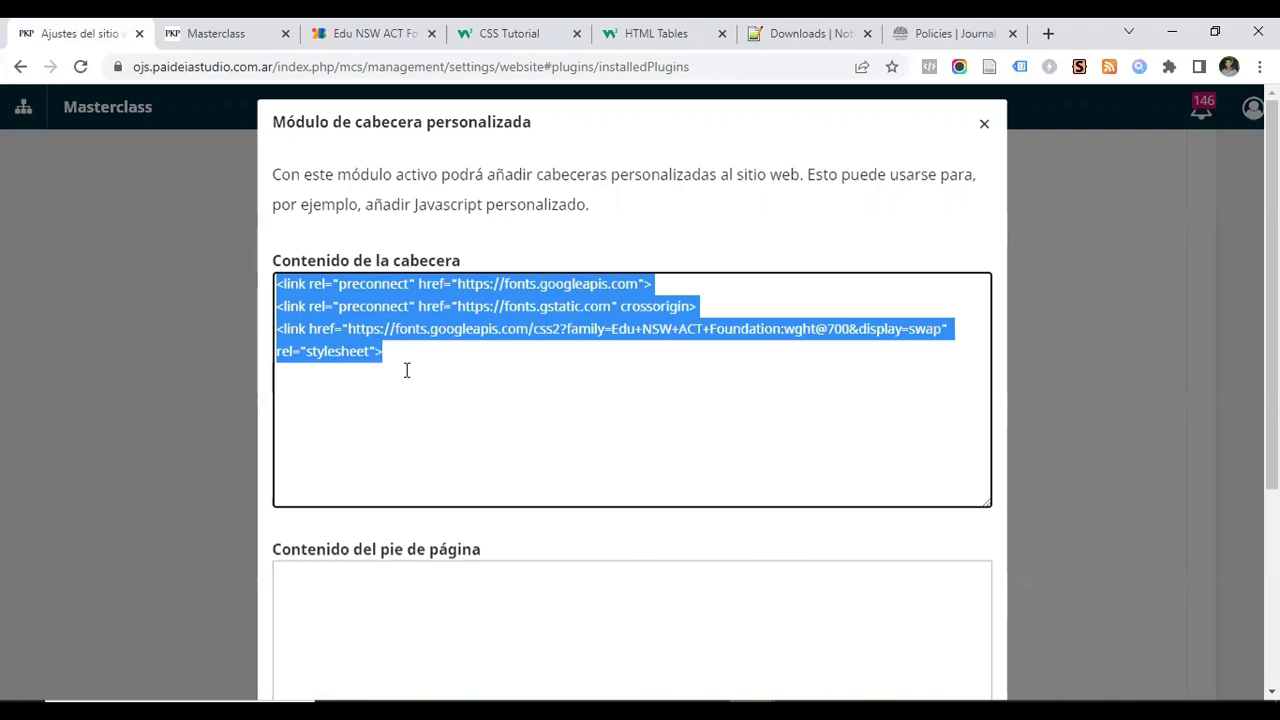
pyautogui.click(398, 362)
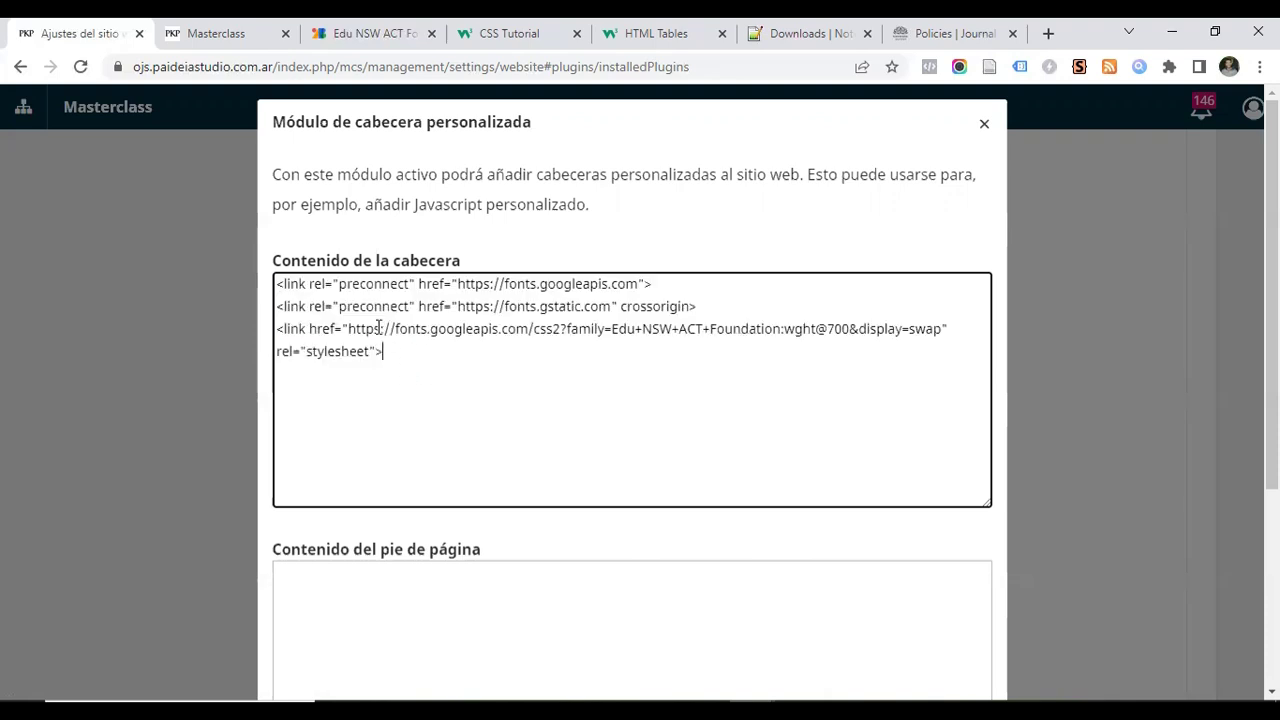
pyautogui.moveTo(366, 330); pyautogui.dragTo(510, 330)
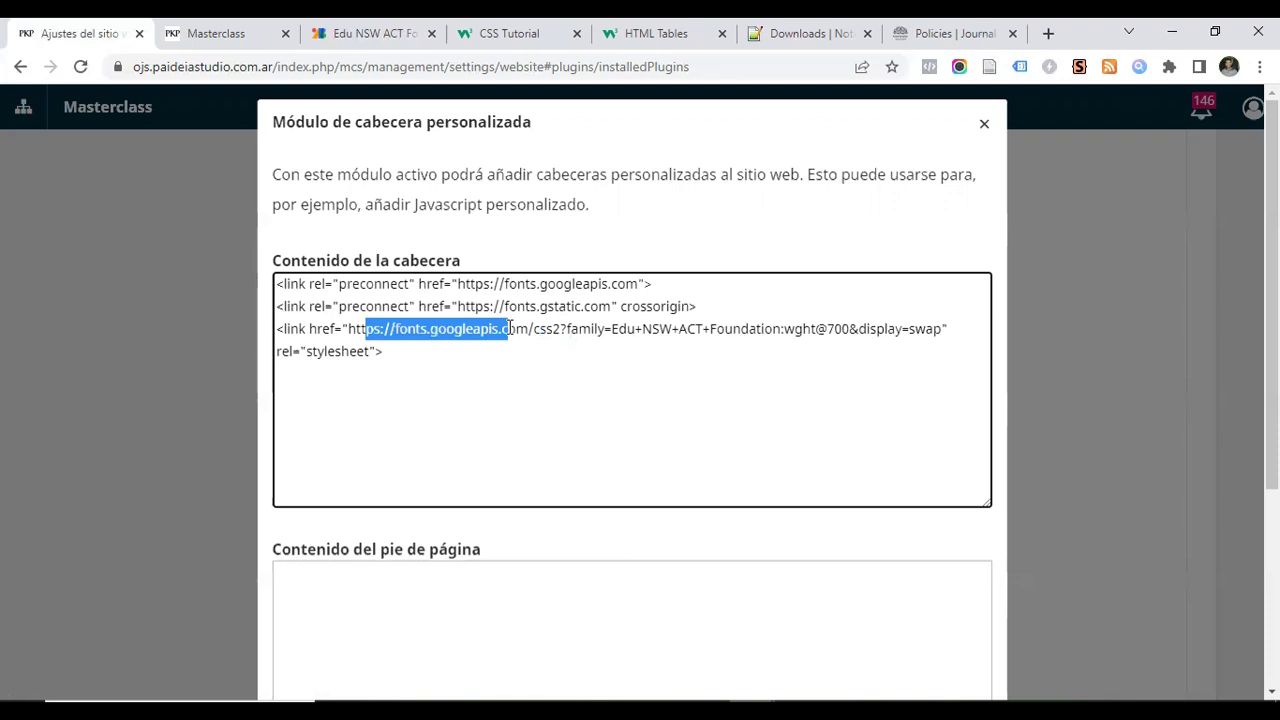
pyautogui.click(393, 350)
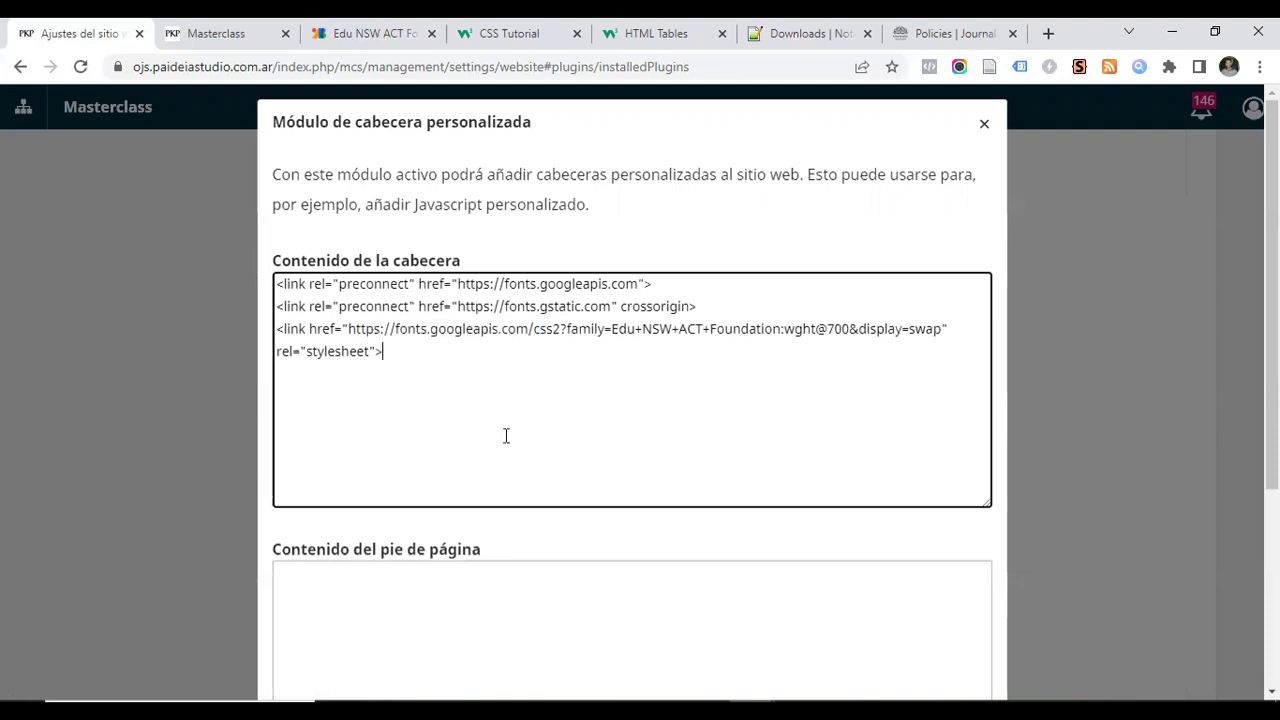
pyautogui.scroll(-3, 1040, 380)
pyautogui.scroll(1, 700, 500)
pyautogui.scroll(-1, 541, 390)
pyautogui.click(879, 551)
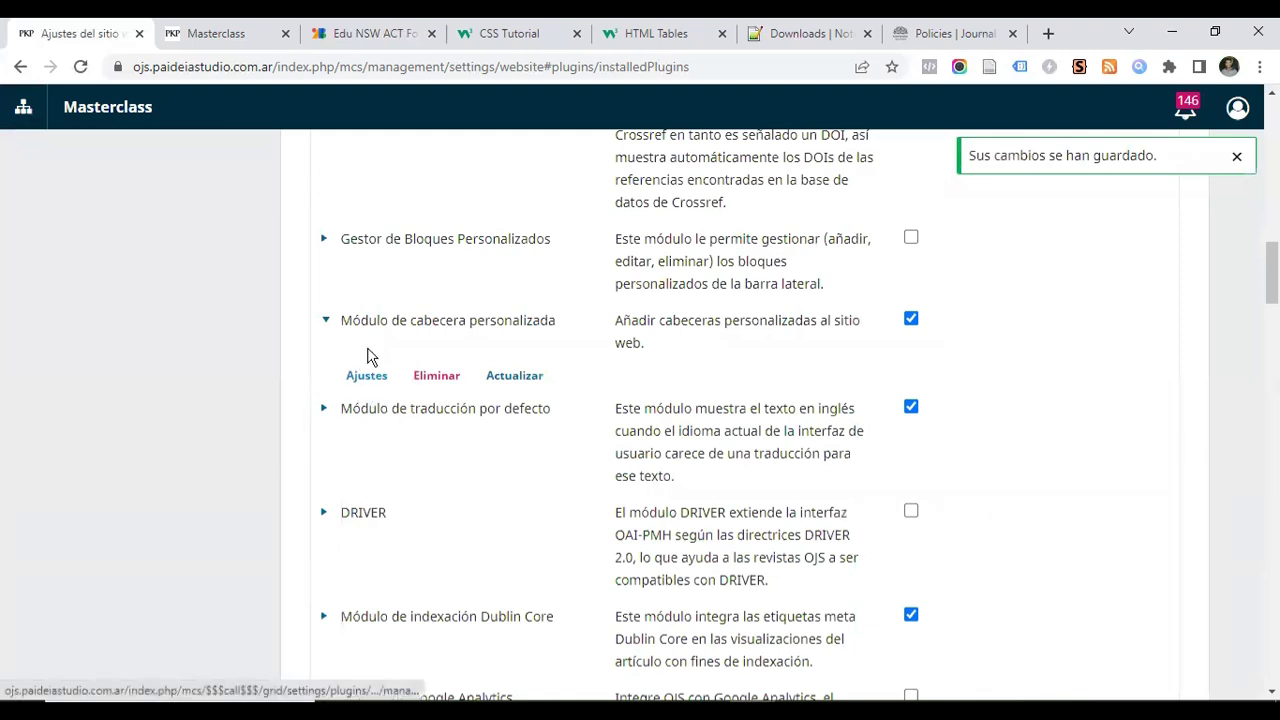
# Return to the website's Apariencia settings and look over the theme and typography options
pyautogui.scroll(3, 362, 375)
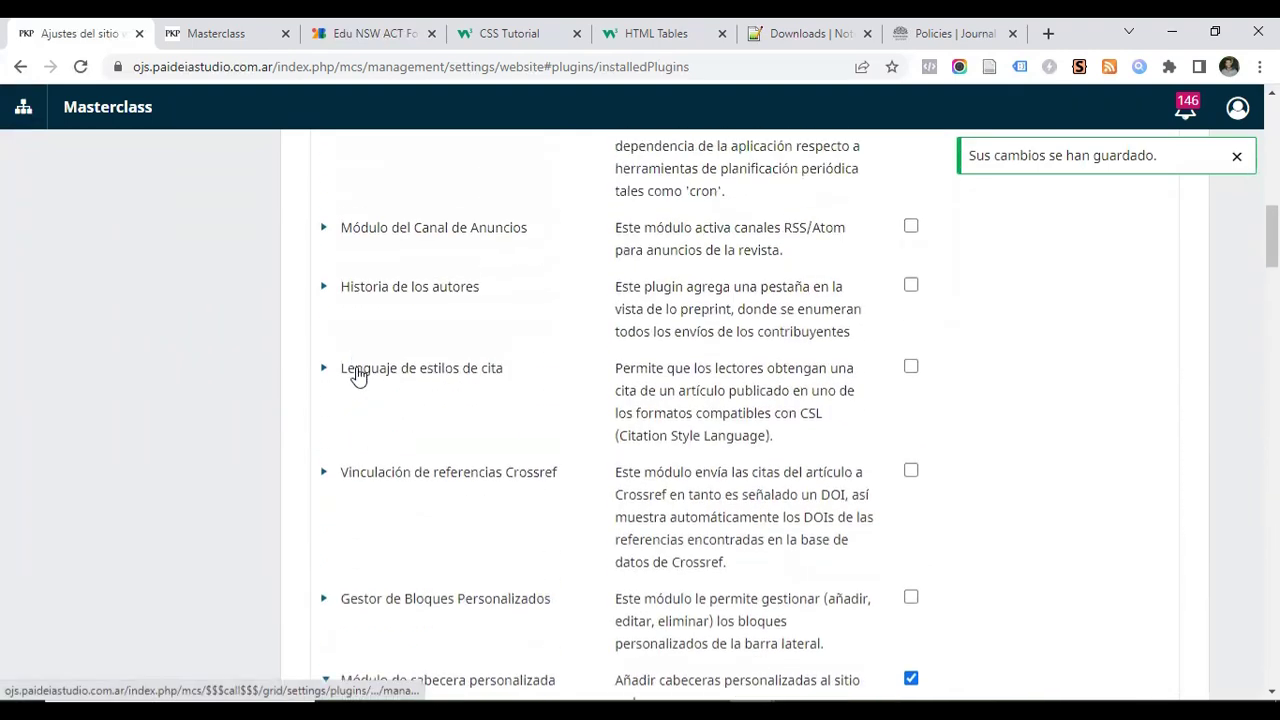
pyautogui.scroll(-3, 358, 376)
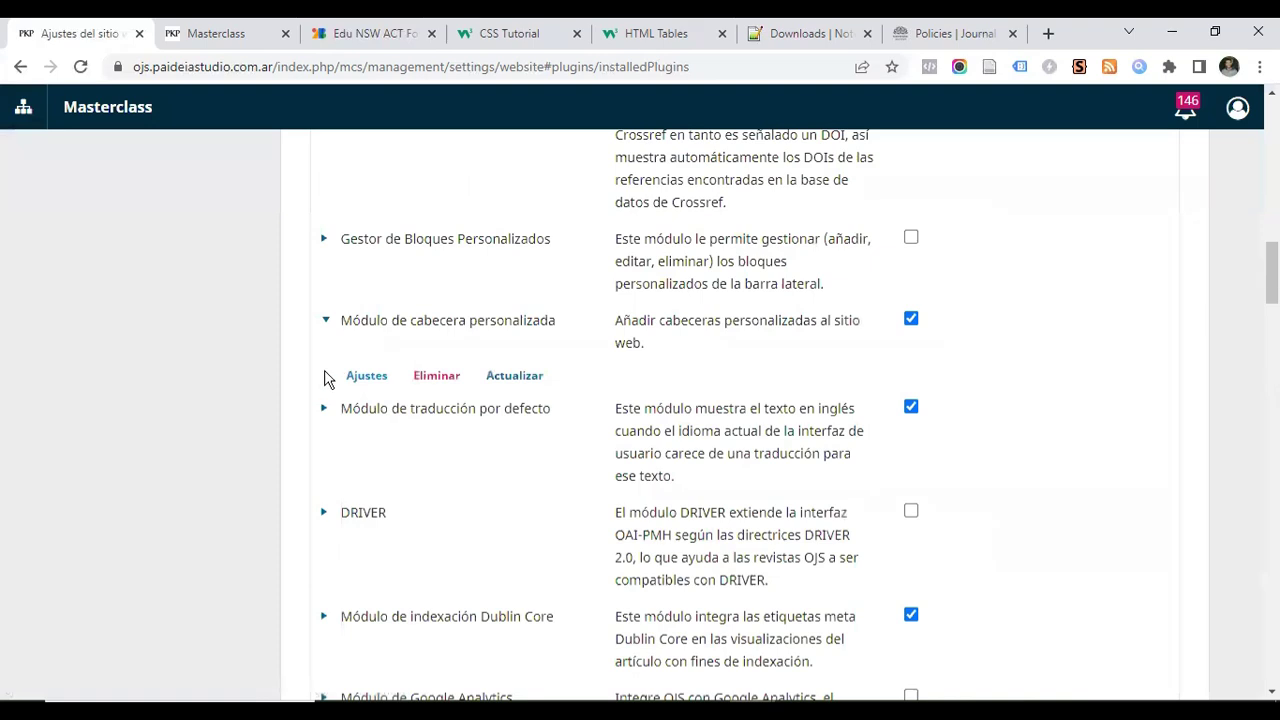
pyautogui.scroll(15, 386, 420)
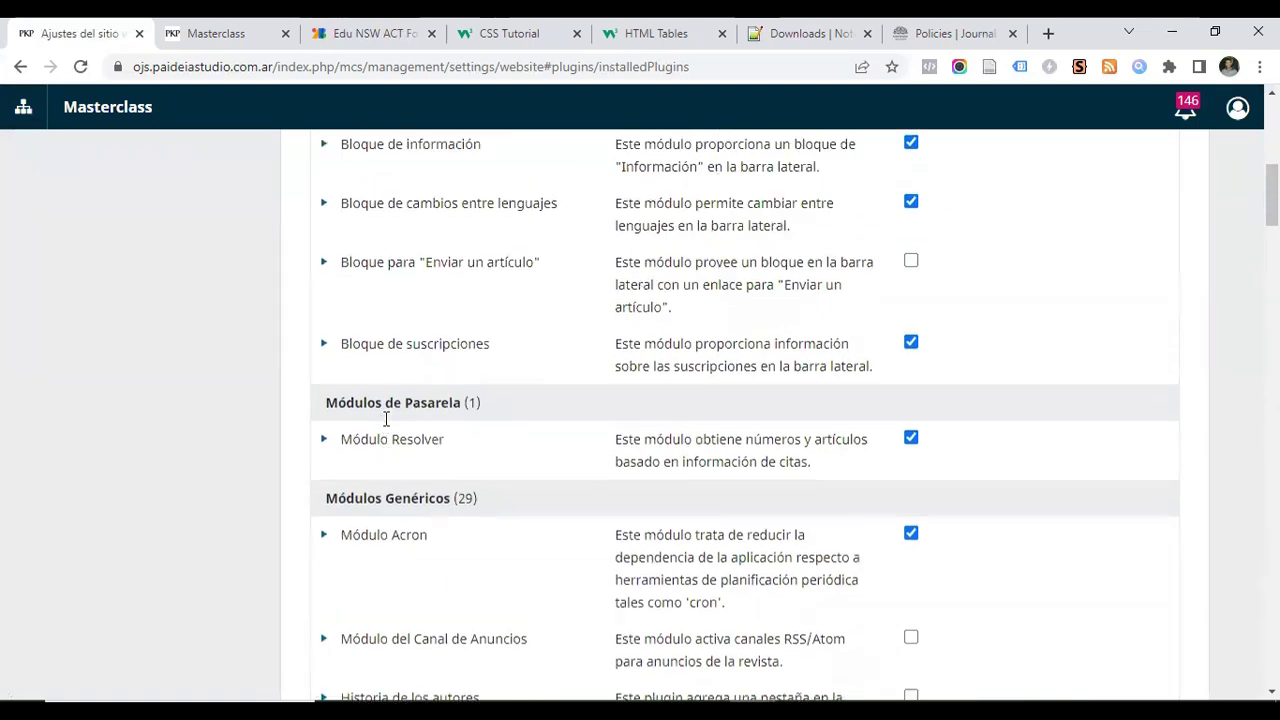
pyautogui.scroll(1, 390, 400)
pyautogui.click(316, 238)
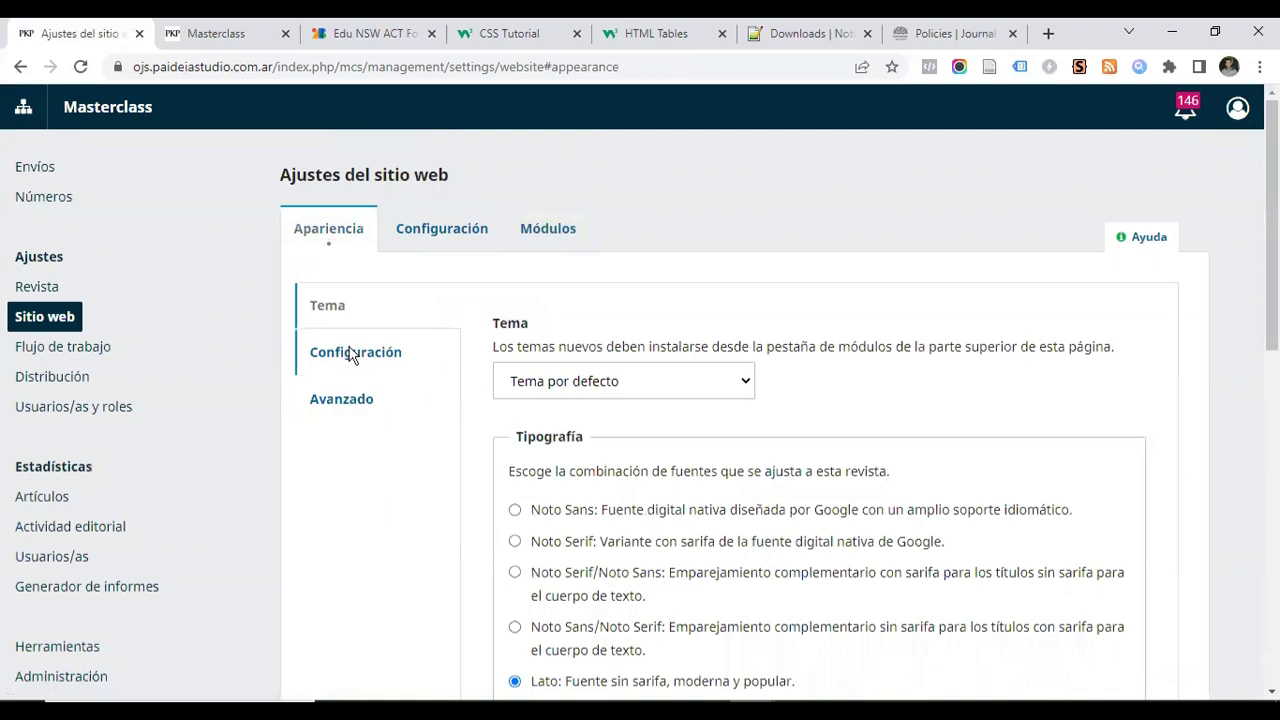
pyautogui.scroll(-1, 420, 391)
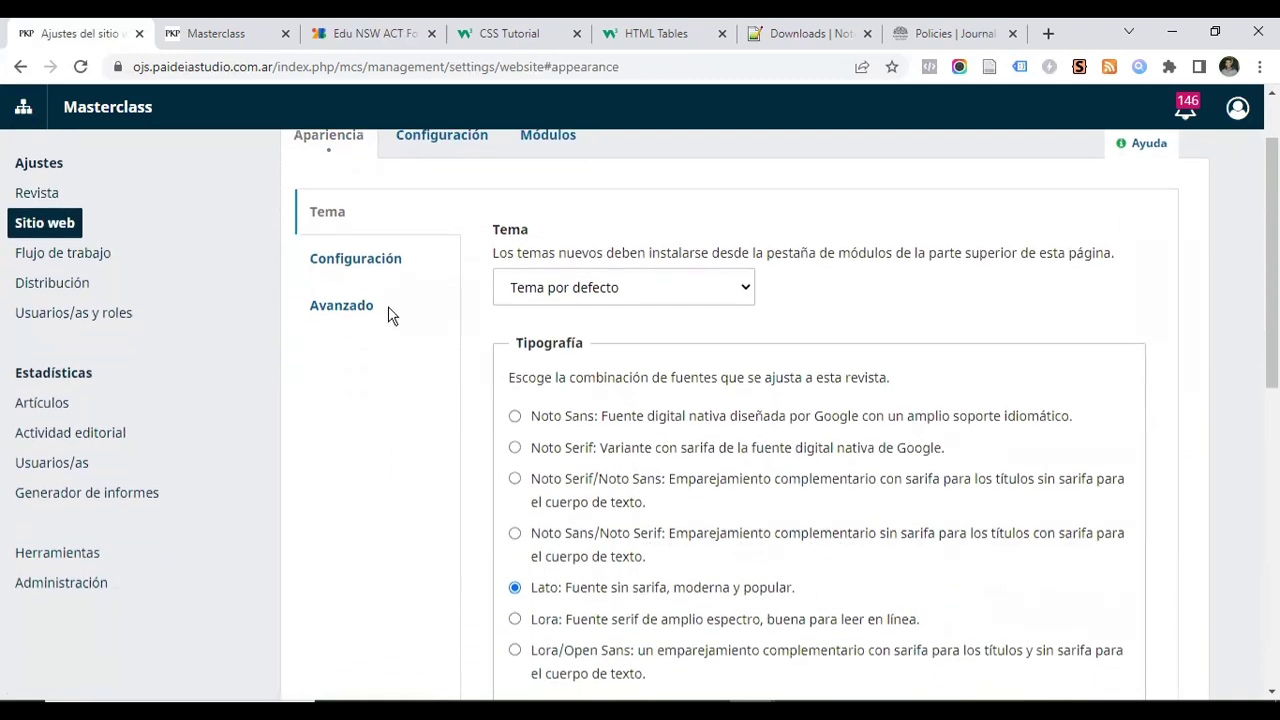
# On the Google Fonts page, find and highlight the CSS font-family rule for Edu NSW ACT Foundation
pyautogui.click(406, 36)
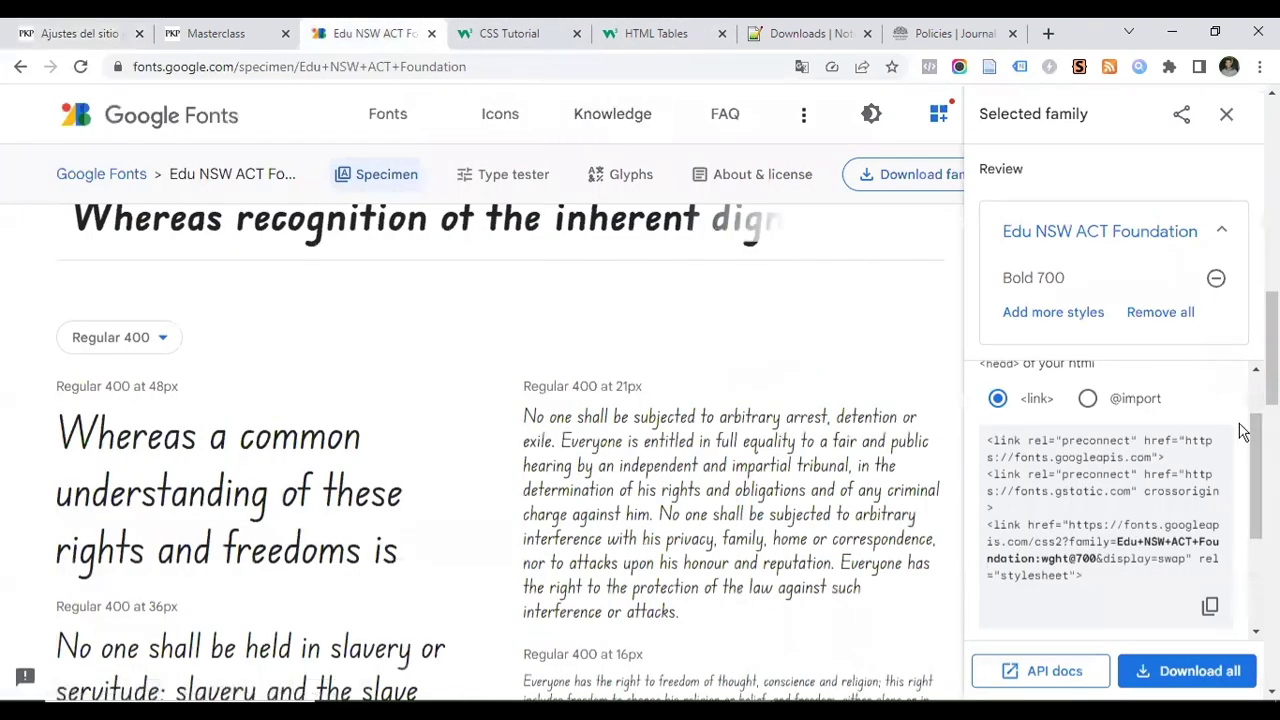
pyautogui.scroll(-2, 1033, 471)
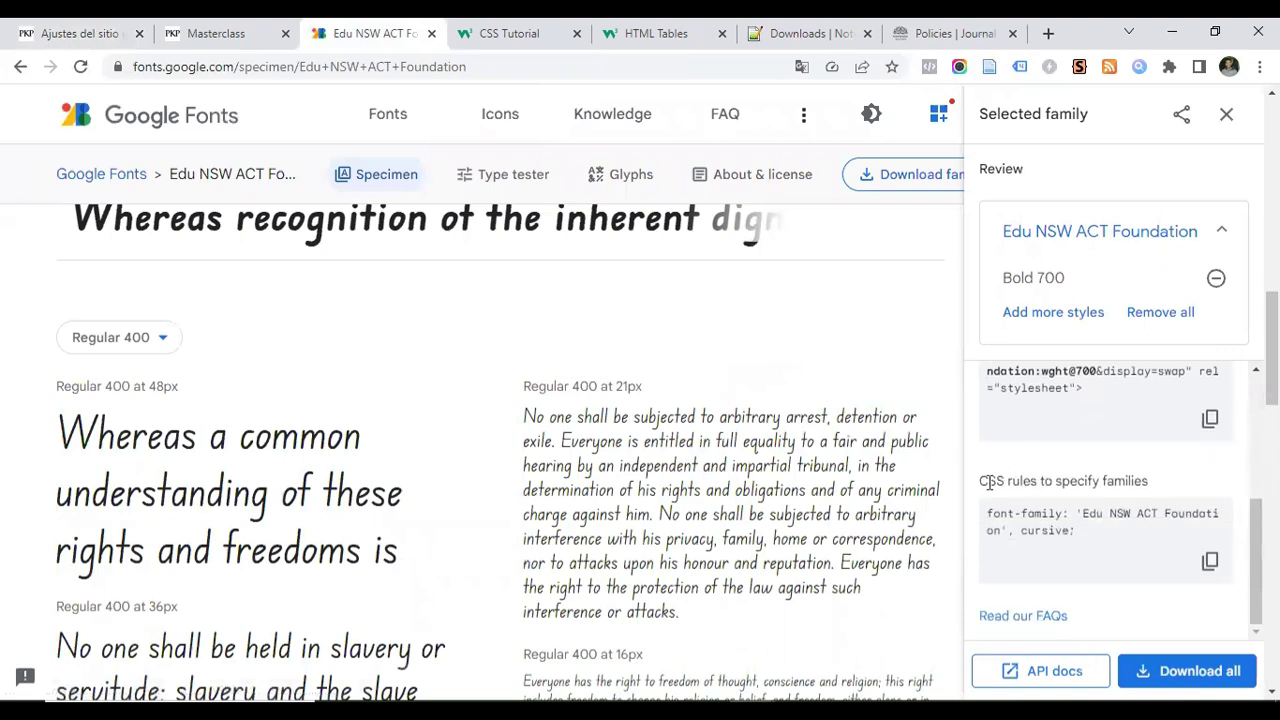
pyautogui.moveTo(988, 512); pyautogui.dragTo(1093, 540)
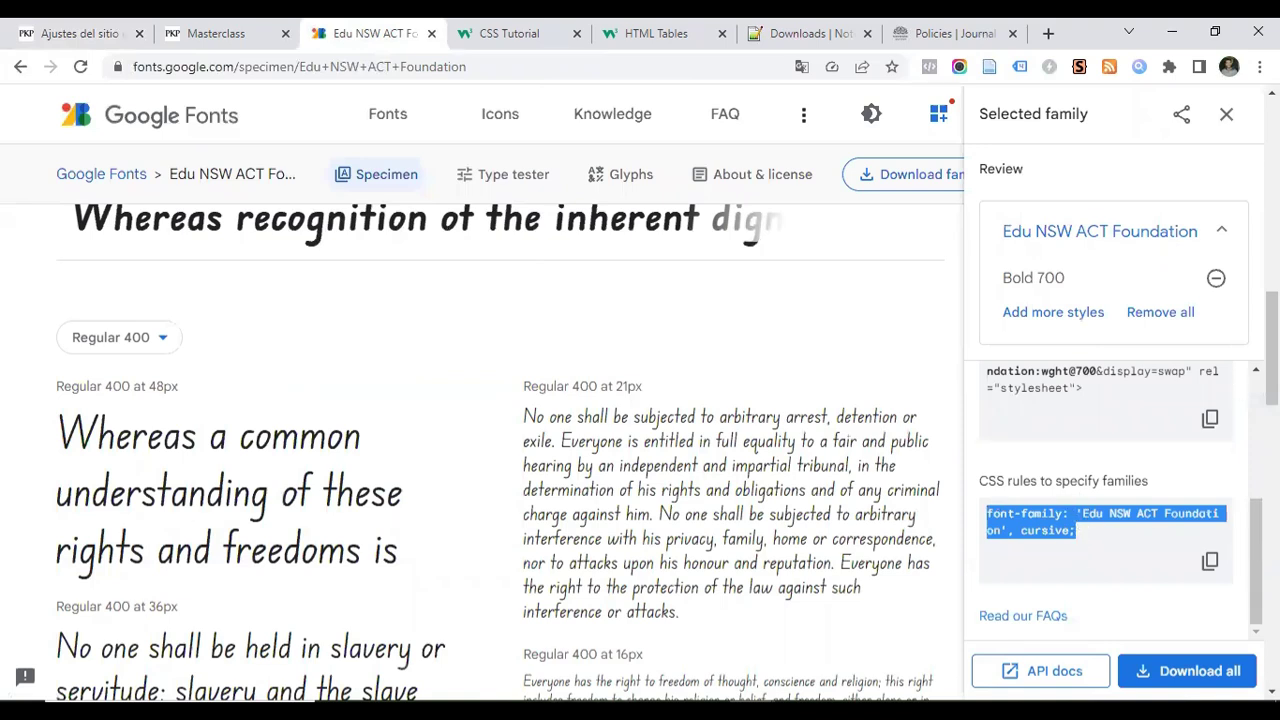
# Switch to Notepad++ and create a new blank file
pyautogui.moveTo(615, 712)
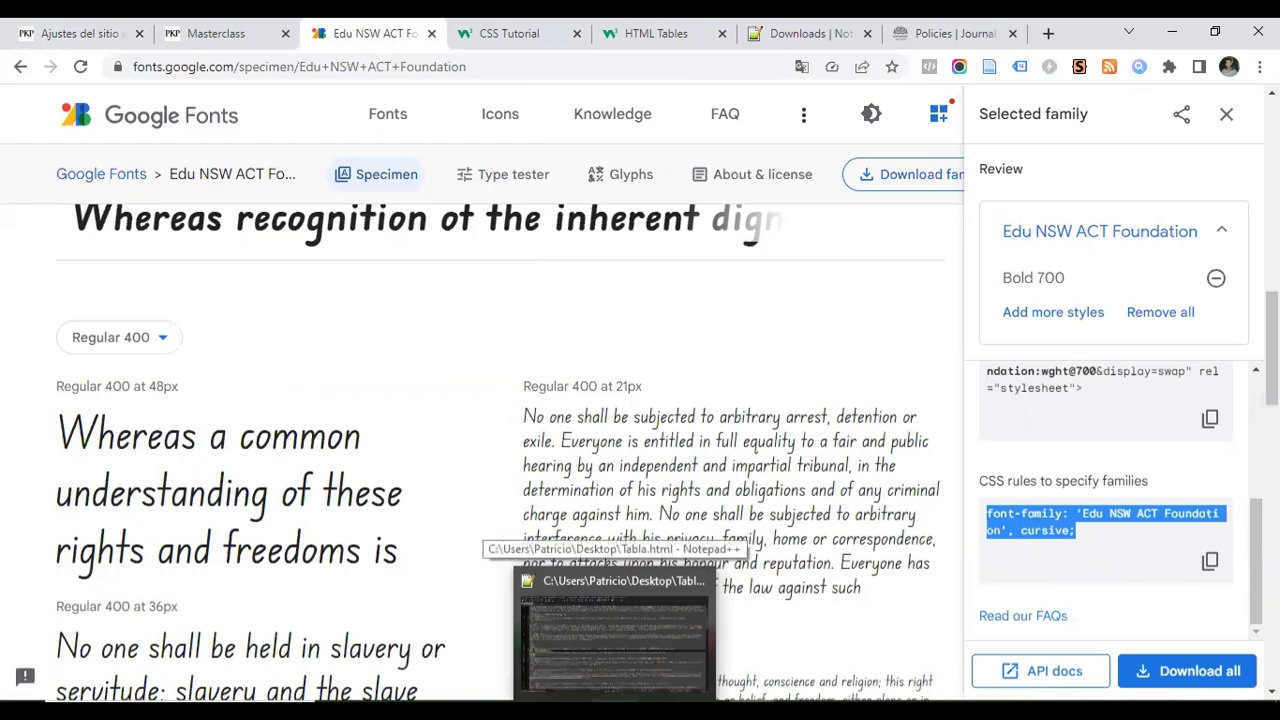
pyautogui.click(615, 712)
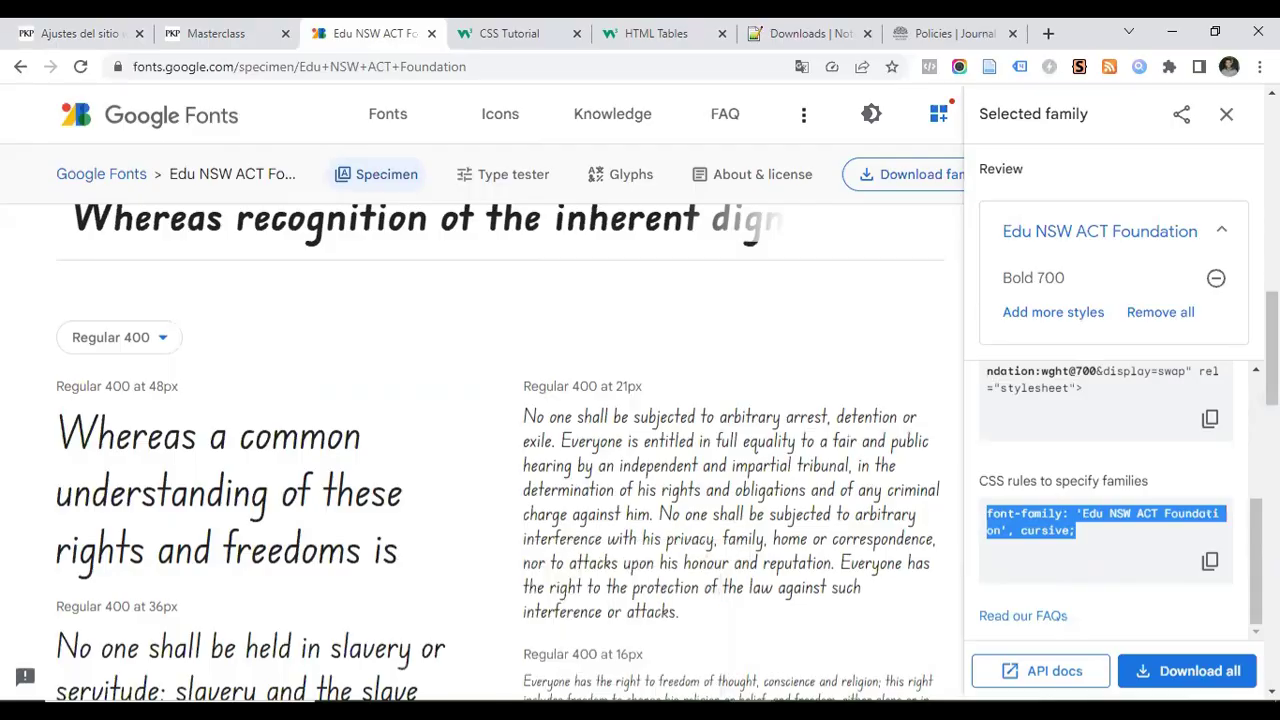
pyautogui.click(11, 69)
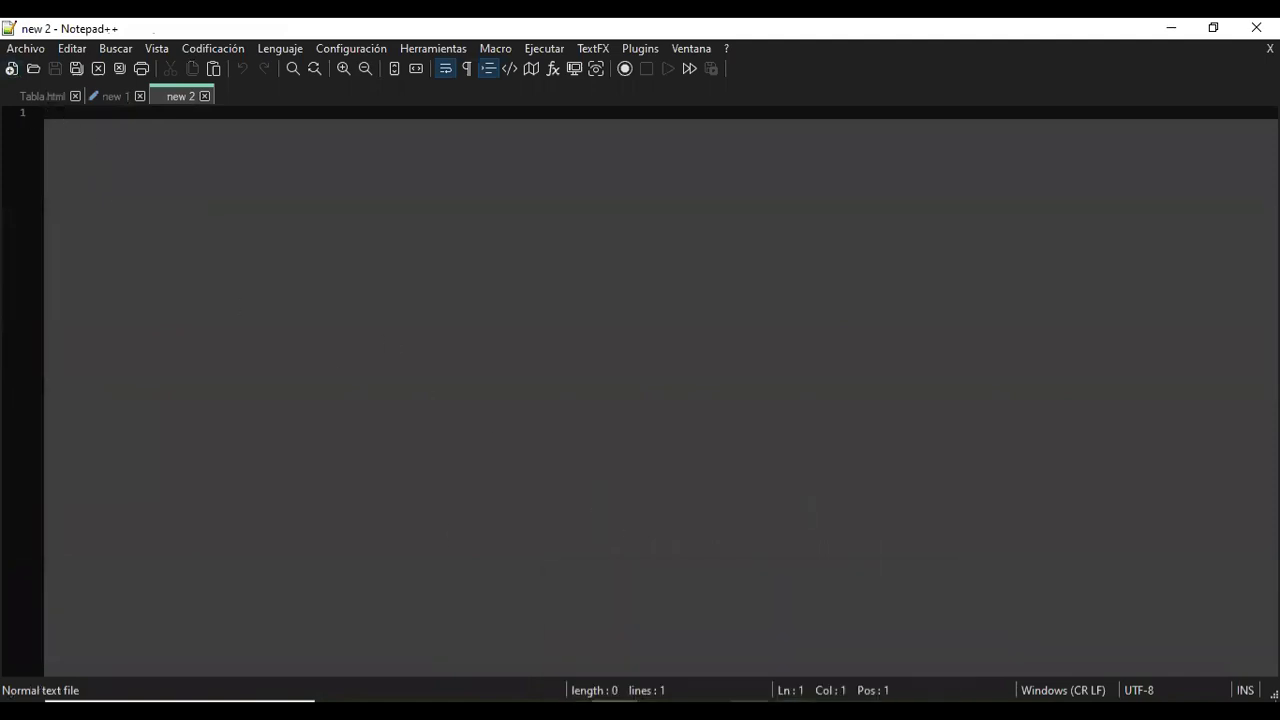
# Switch back to Chrome, review the Notepad++ downloads page and its web address, and close that page
pyautogui.moveTo(751, 712)
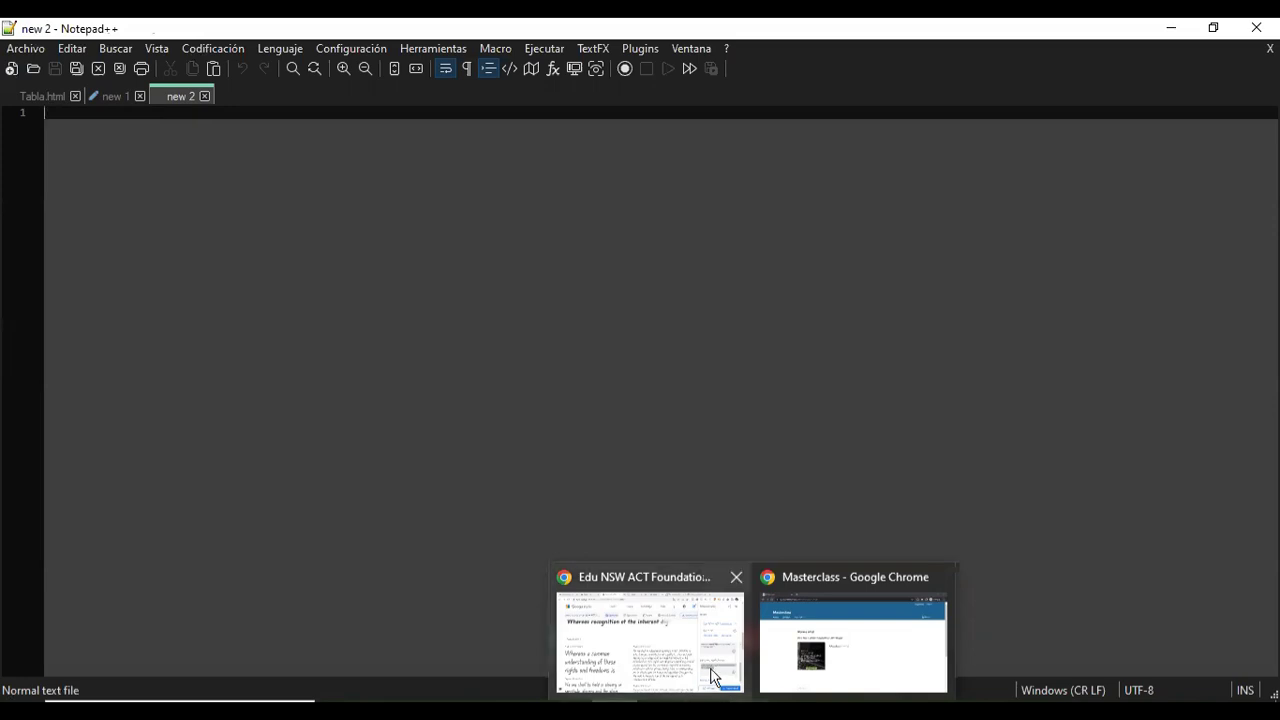
pyautogui.click(714, 618)
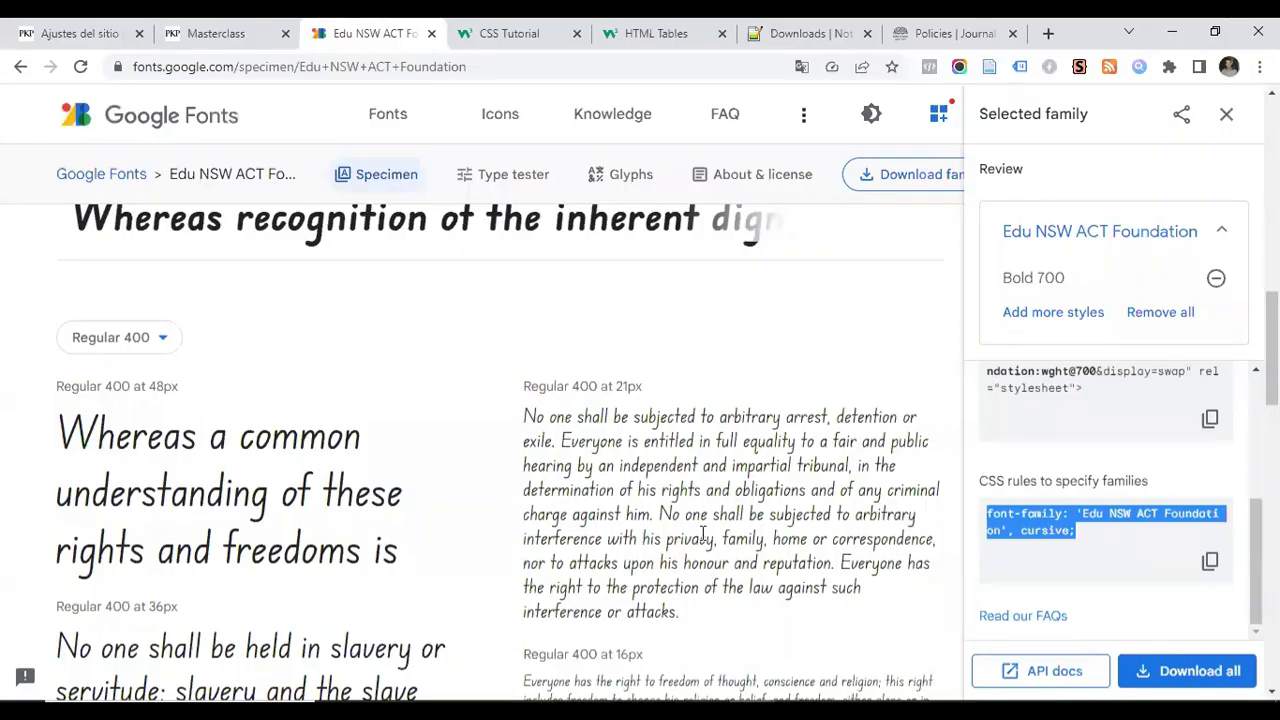
pyautogui.click(798, 34)
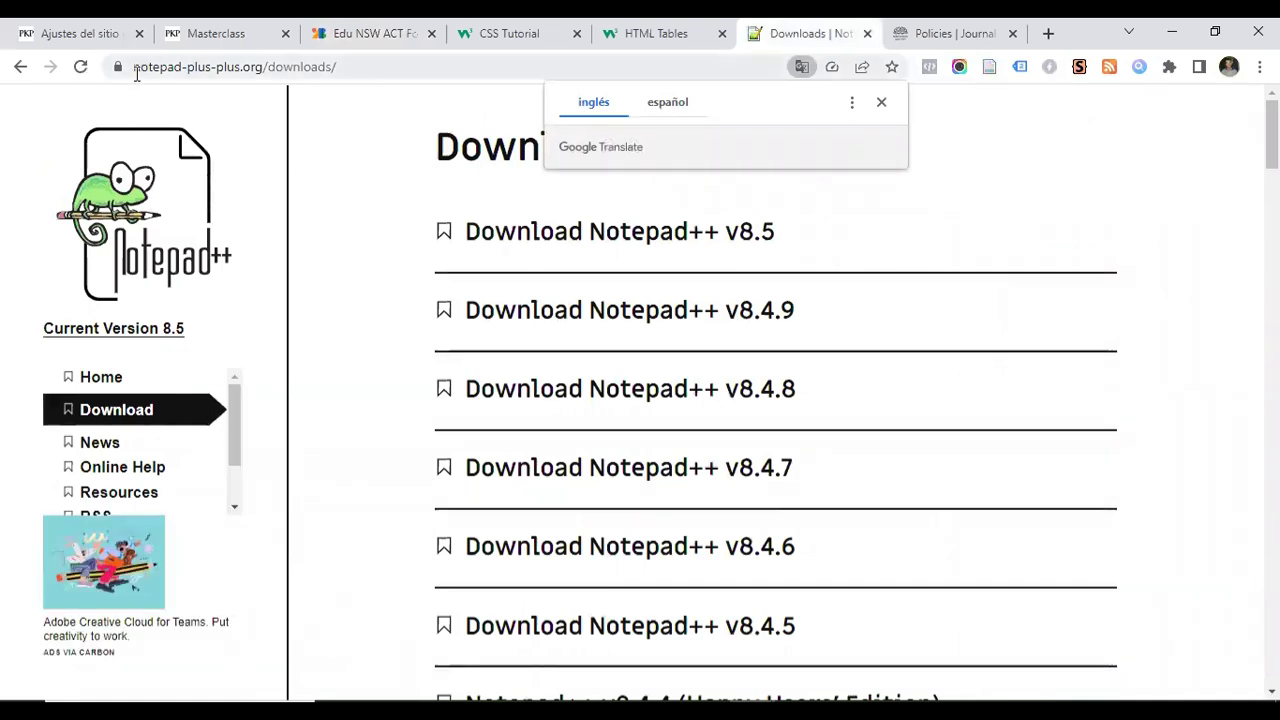
pyautogui.moveTo(137, 70); pyautogui.dragTo(240, 68)
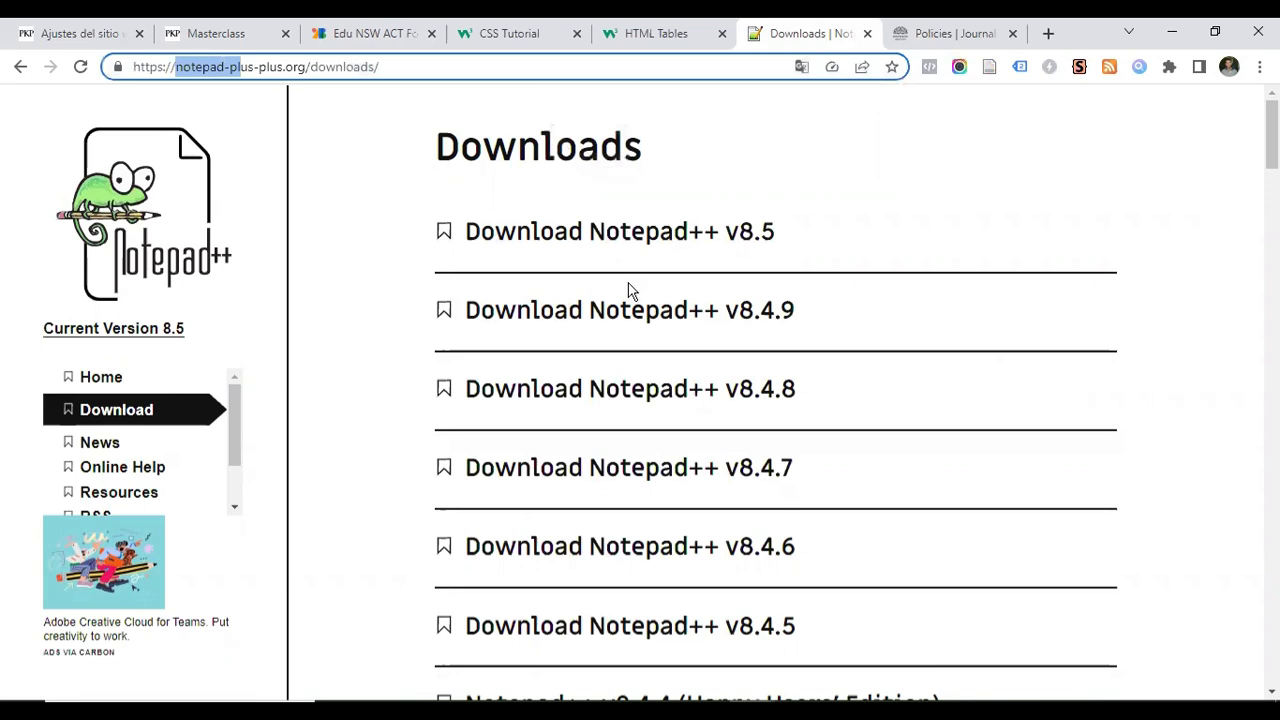
pyautogui.click(530, 96)
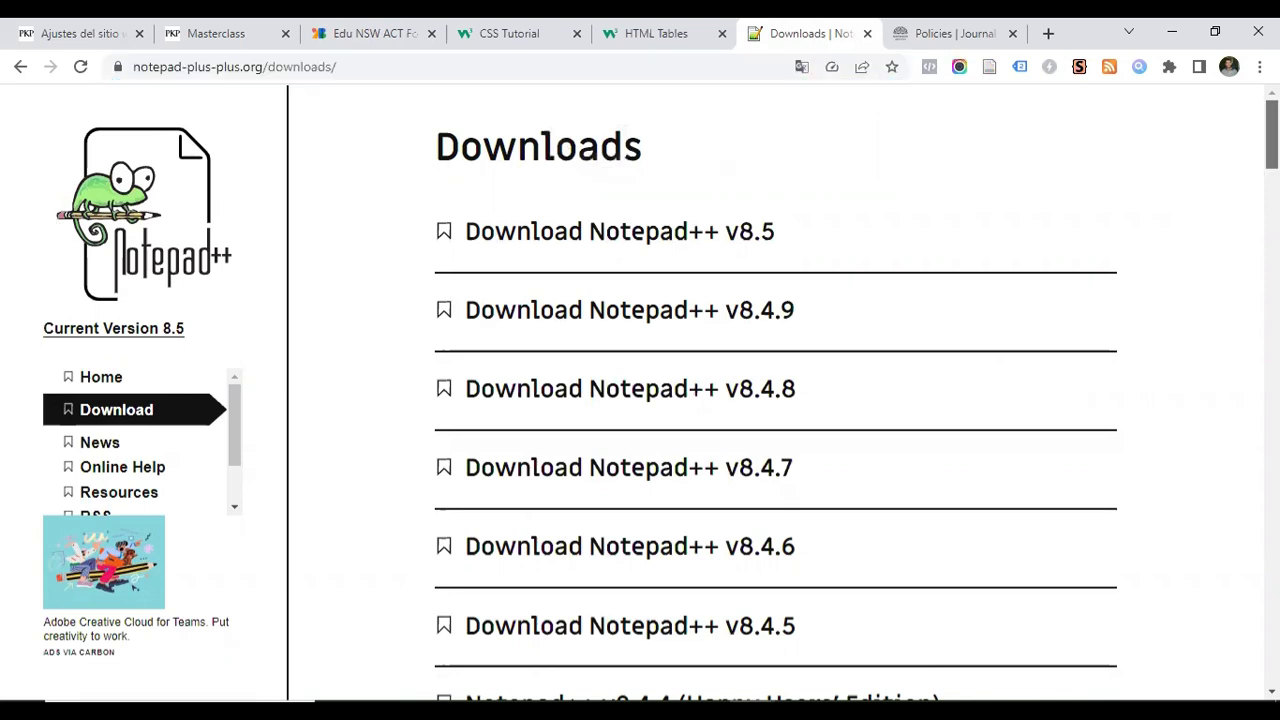
pyautogui.scroll(-5, 530, 96)
pyautogui.scroll(5, 530, 96)
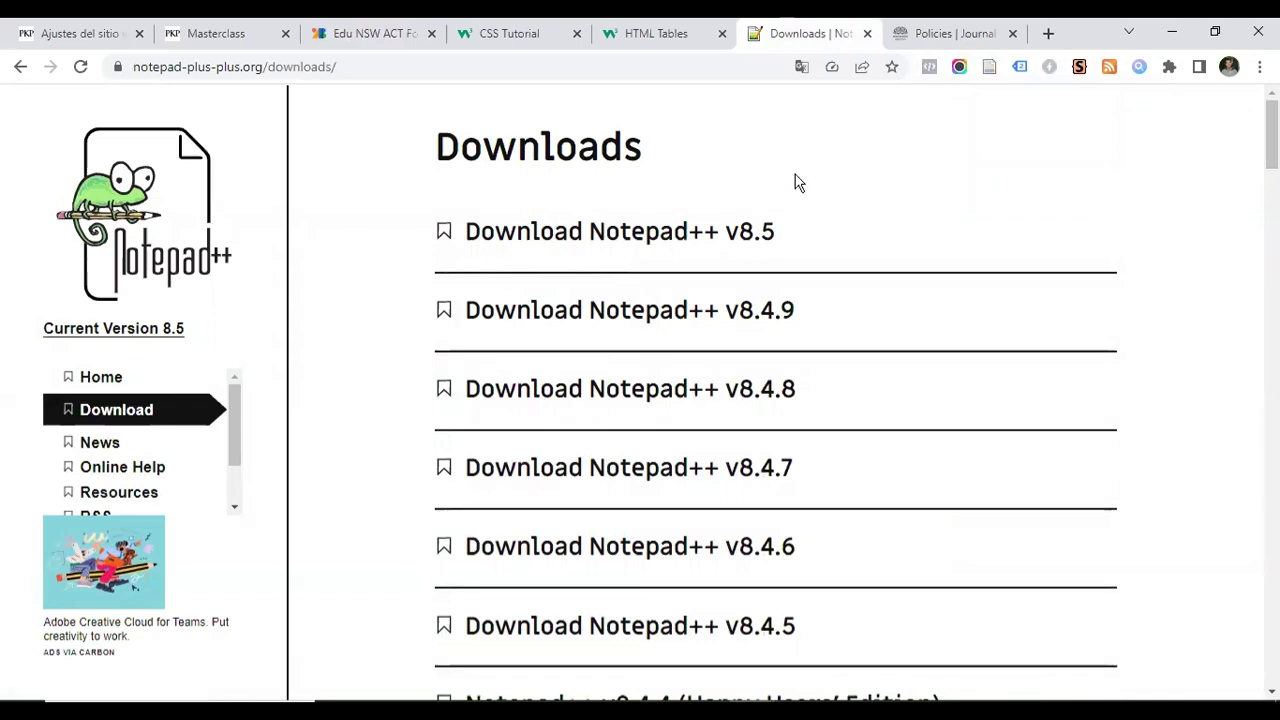
pyautogui.click(867, 33)
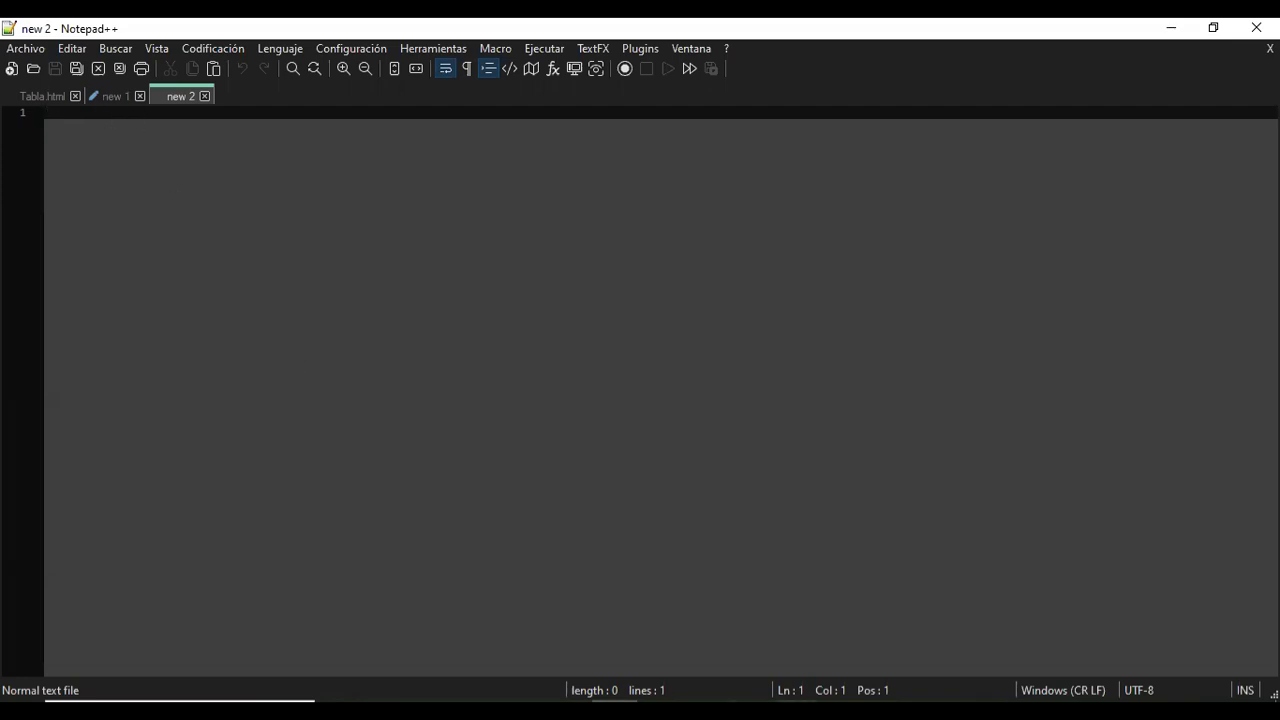
# Copy the Edu NSW ACT Foundation font-family rule from Google Fonts into the blank Notepad++ file
pyautogui.click(753, 712)
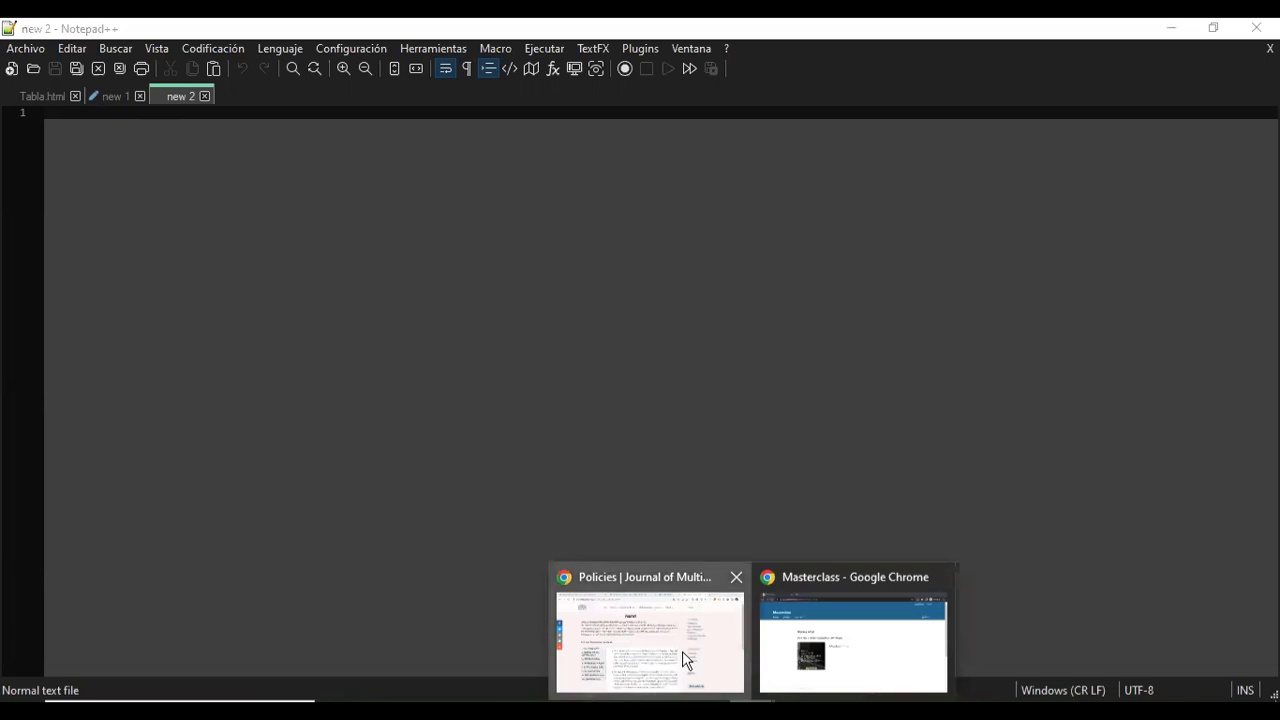
pyautogui.click(682, 651)
pyautogui.click(445, 33)
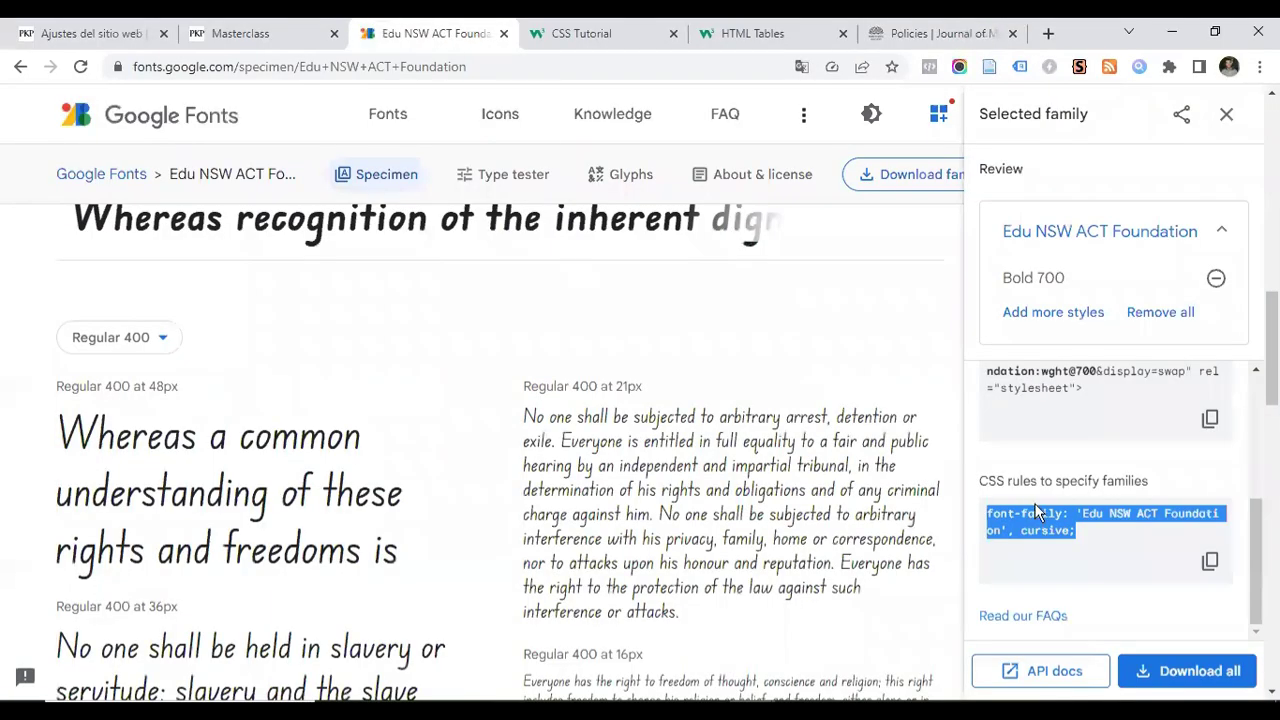
pyautogui.click(1210, 564)
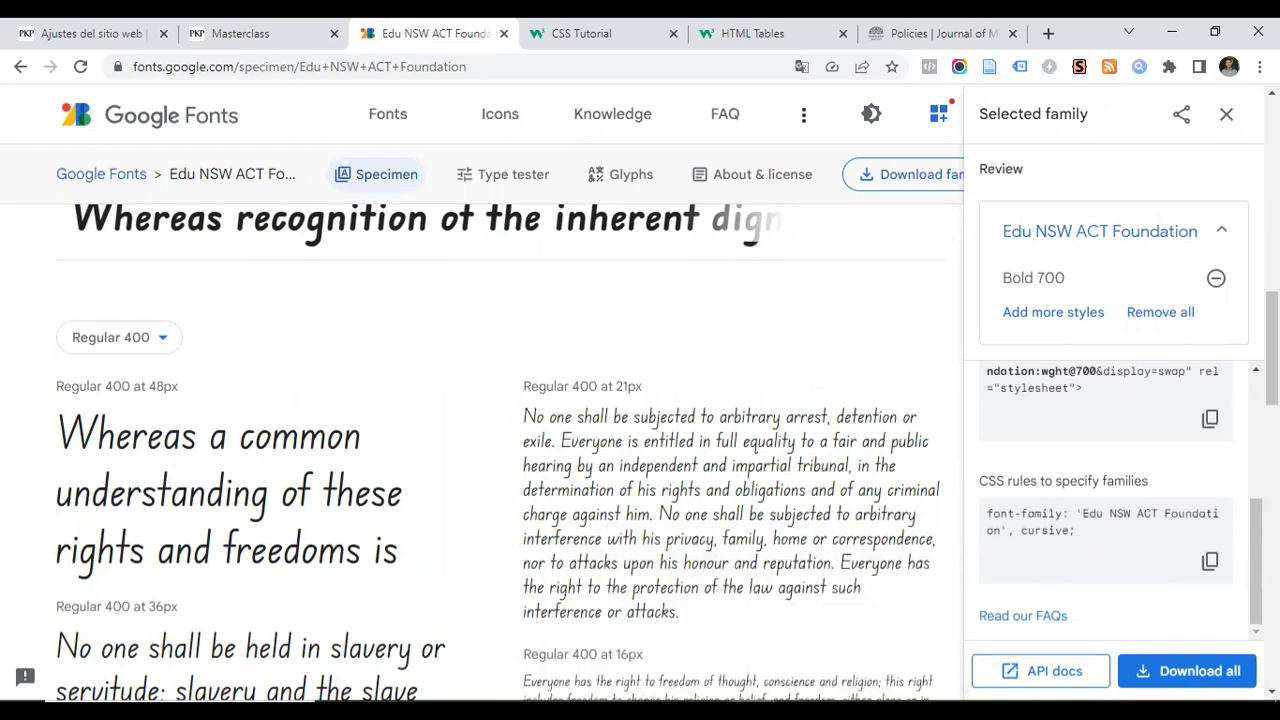
pyautogui.hotkey('alt', 'Tab')
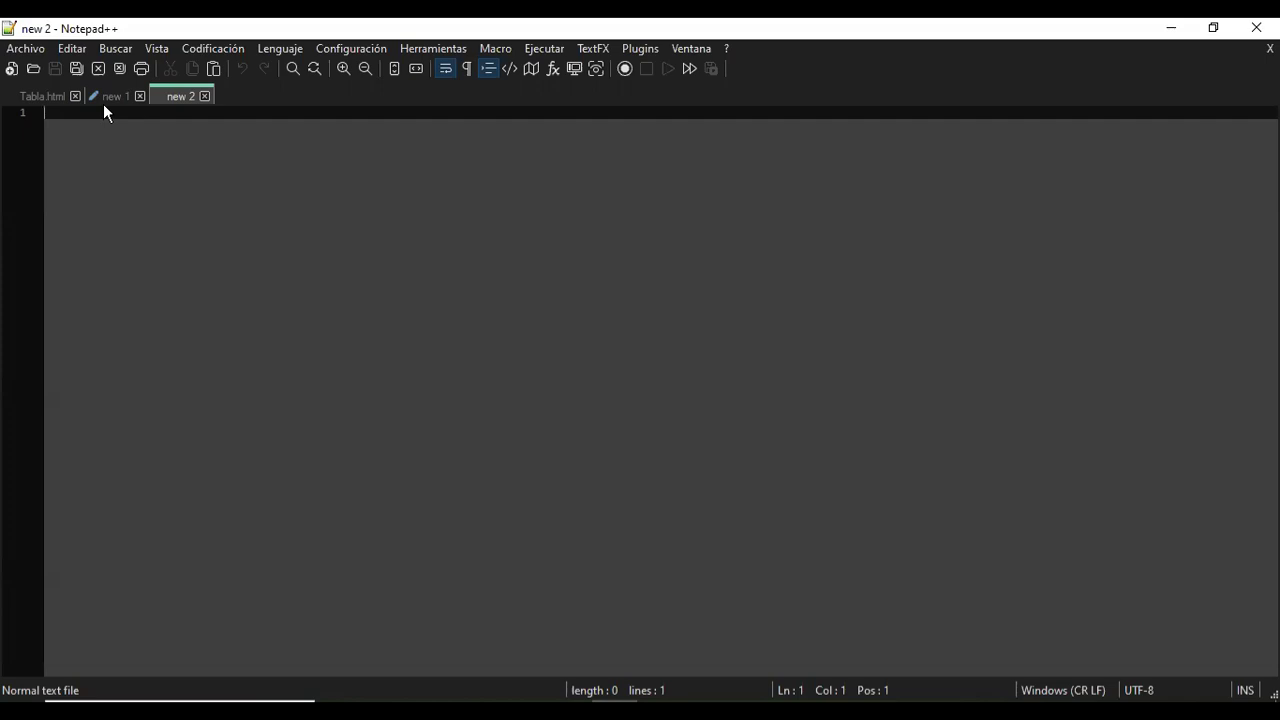
pyautogui.hotkey('ctrl', 'v')
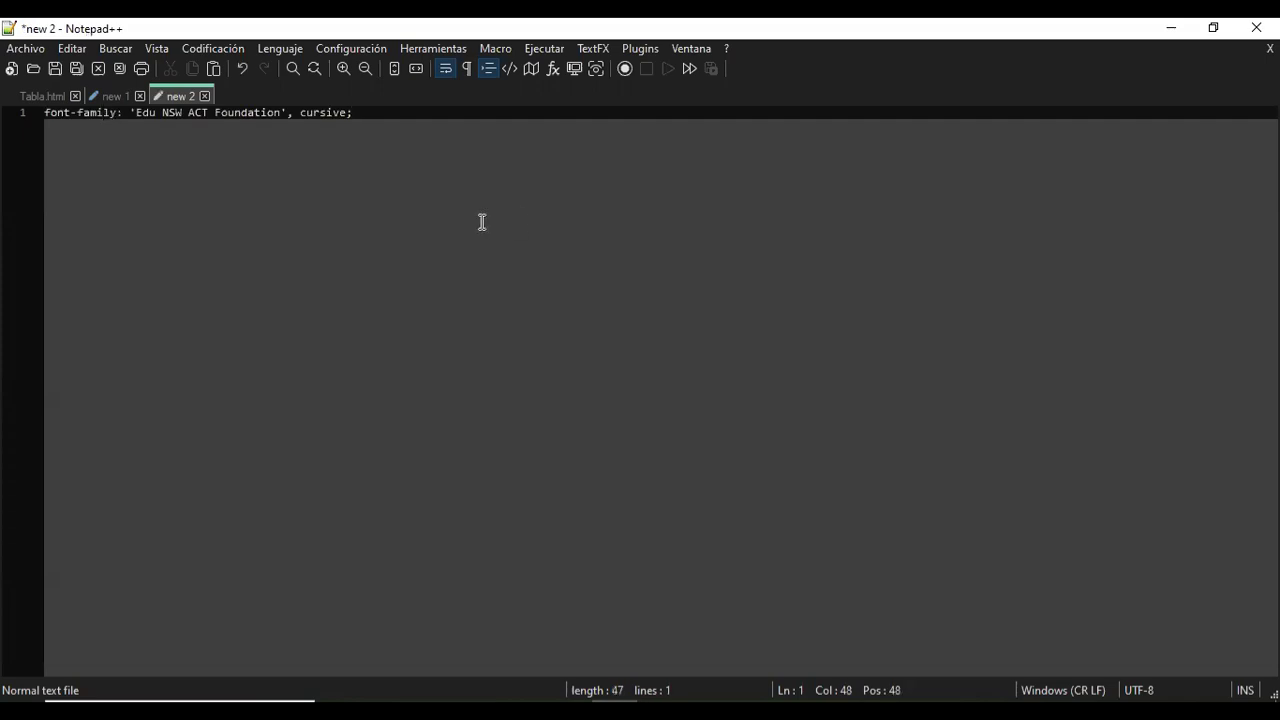
# Insert two blank lines above the font-family rule and place the cursor at the start of the rule
pyautogui.click(48, 112)
pyautogui.press('Return')
pyautogui.press('Return')
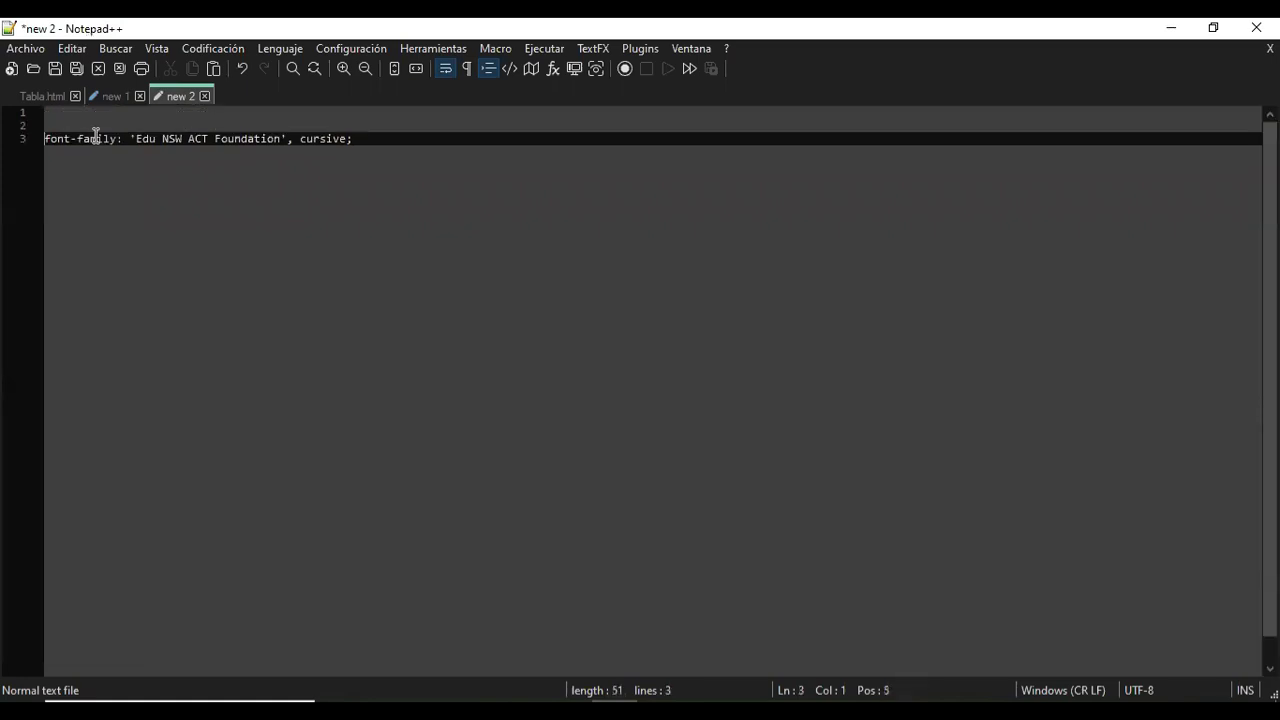
pyautogui.tripleClick(47, 138)
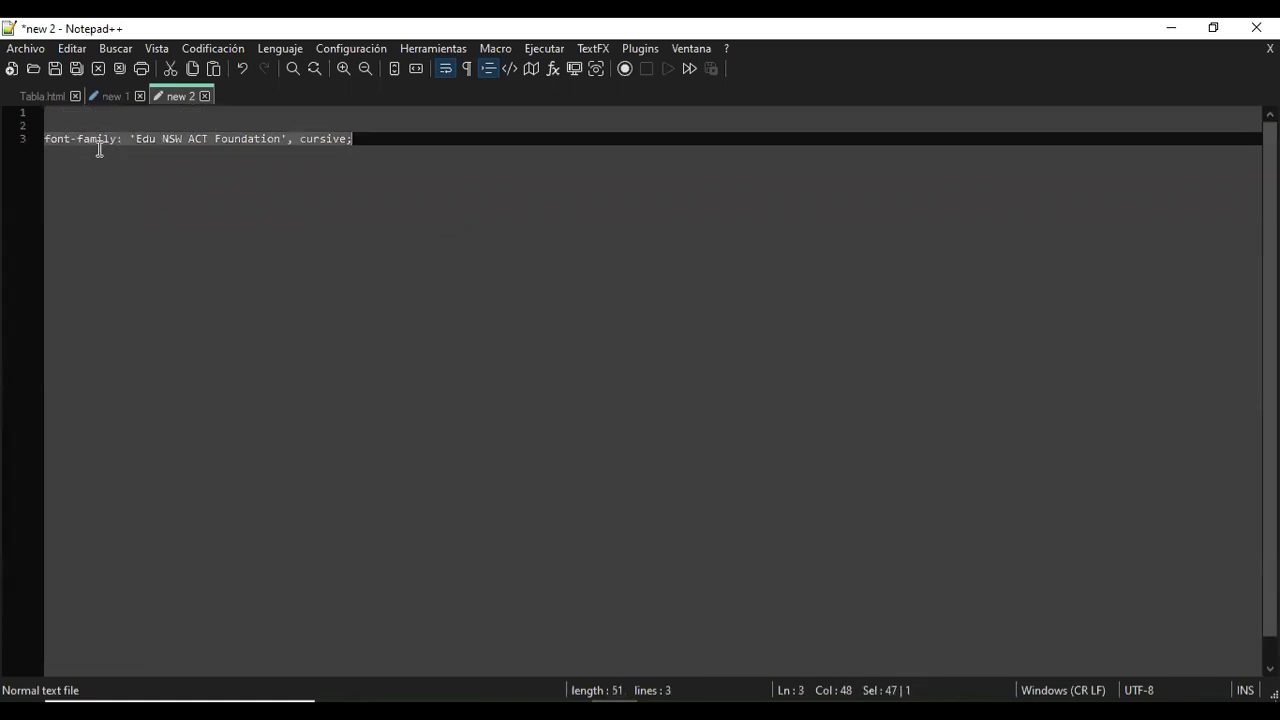
pyautogui.click(46, 140)
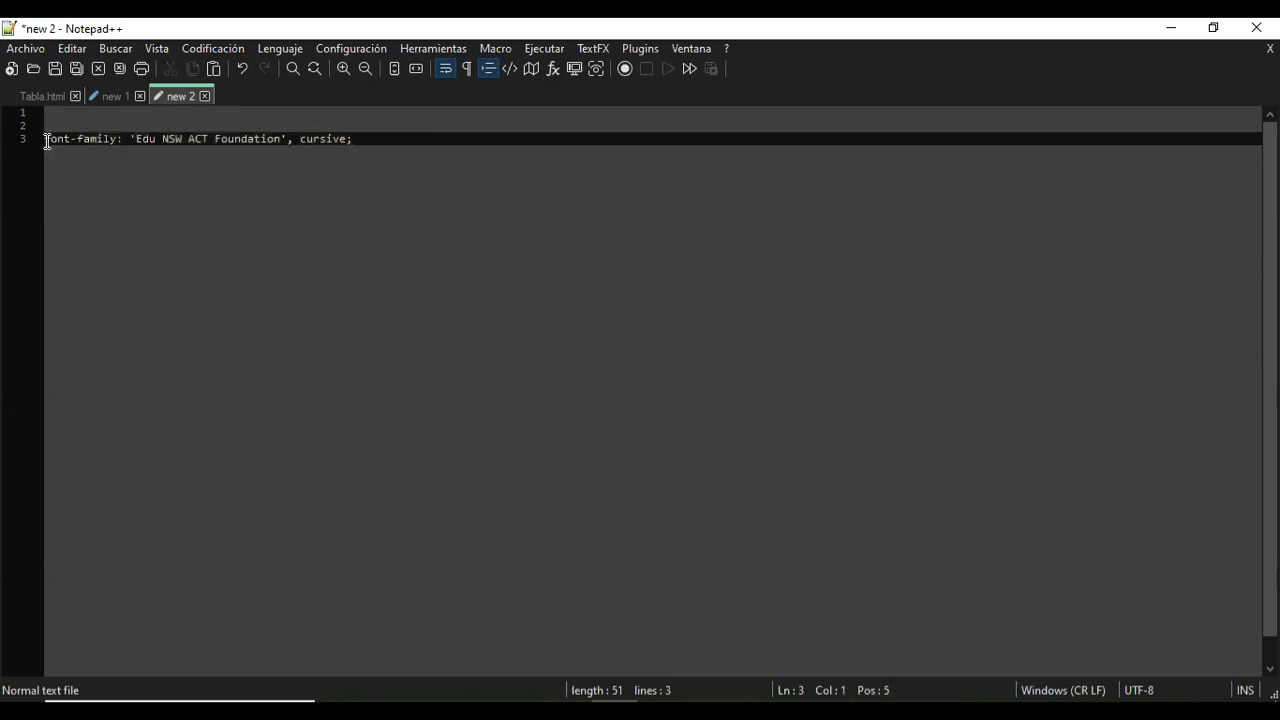
# Review the CSS rules in the new 1 file down to its end and return to the new 2 file
pyautogui.click(112, 98)
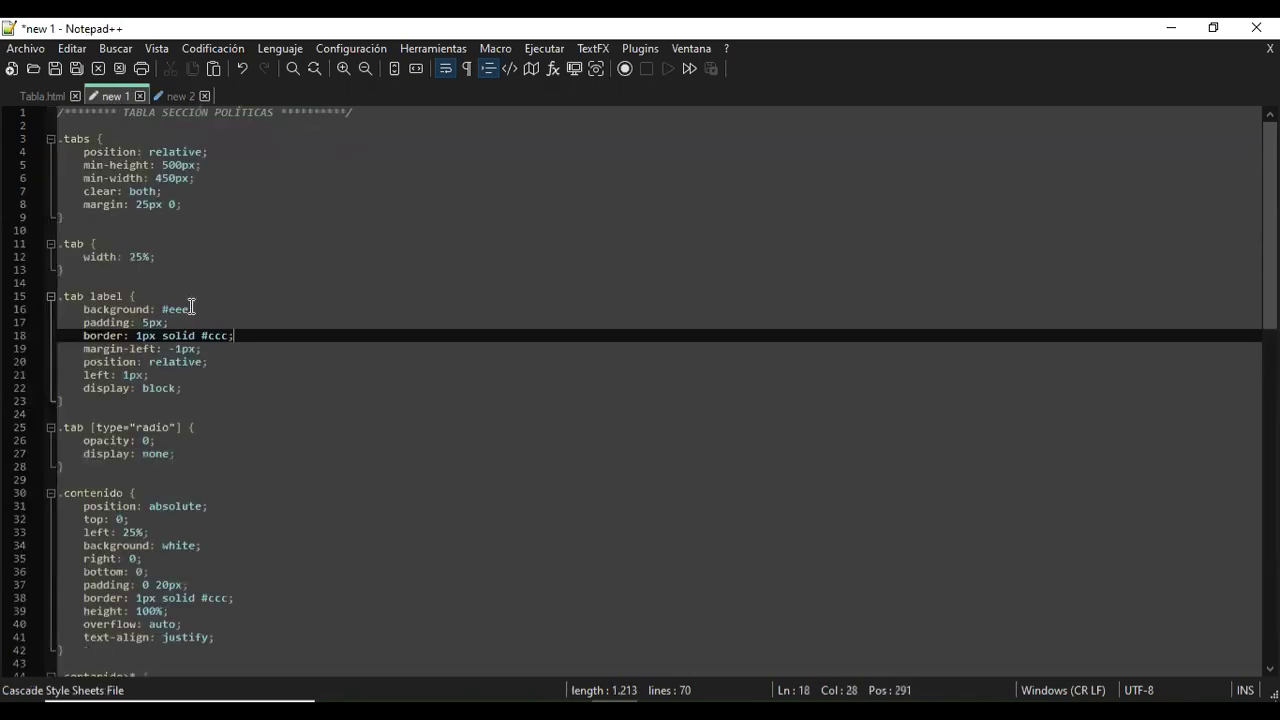
pyautogui.scroll(-13, 191, 307)
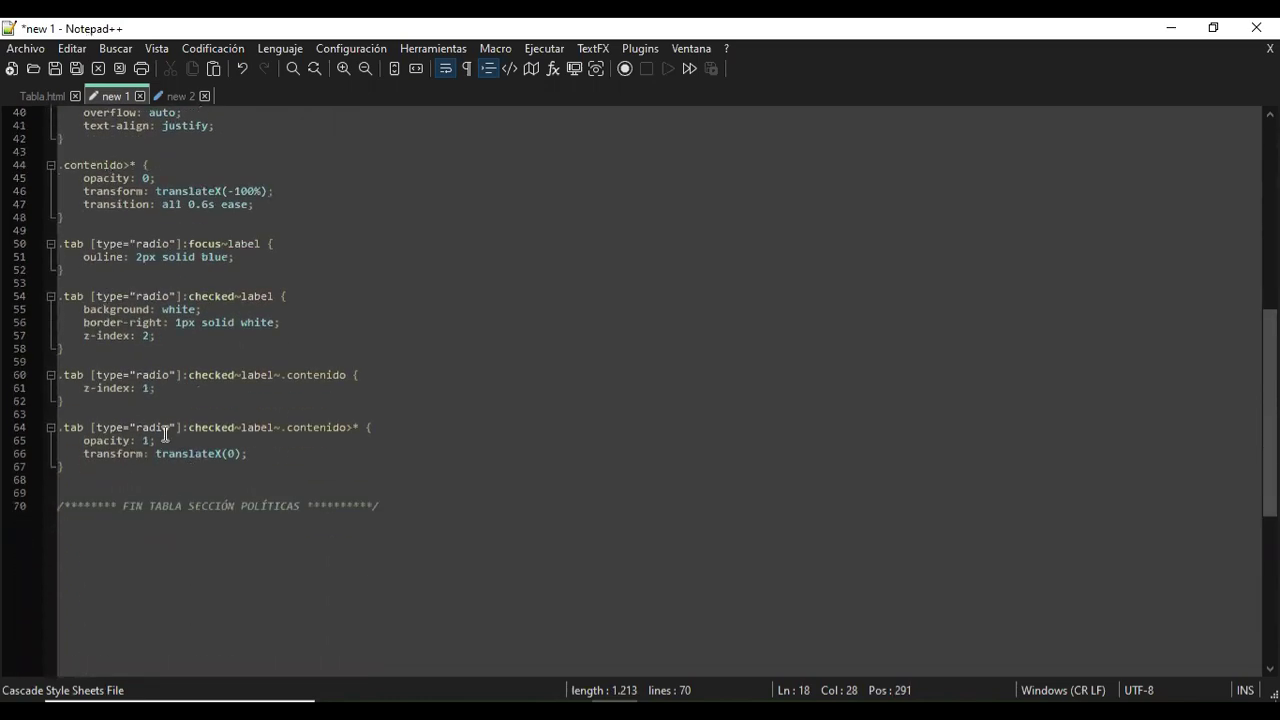
pyautogui.scroll(5, 249, 300)
pyautogui.click(176, 95)
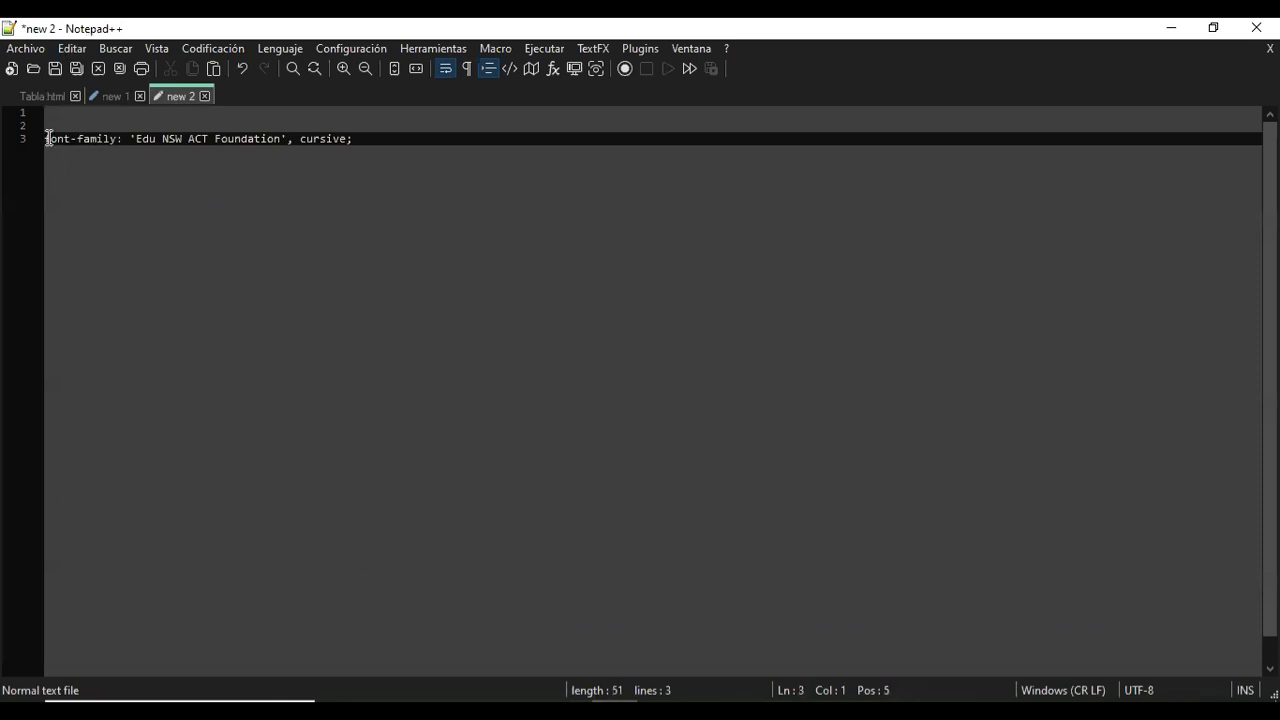
# Wrap the Edu NSW ACT Foundation font-family declaration in a .body { } rule and select the whole line
pyautogui.write('body{')
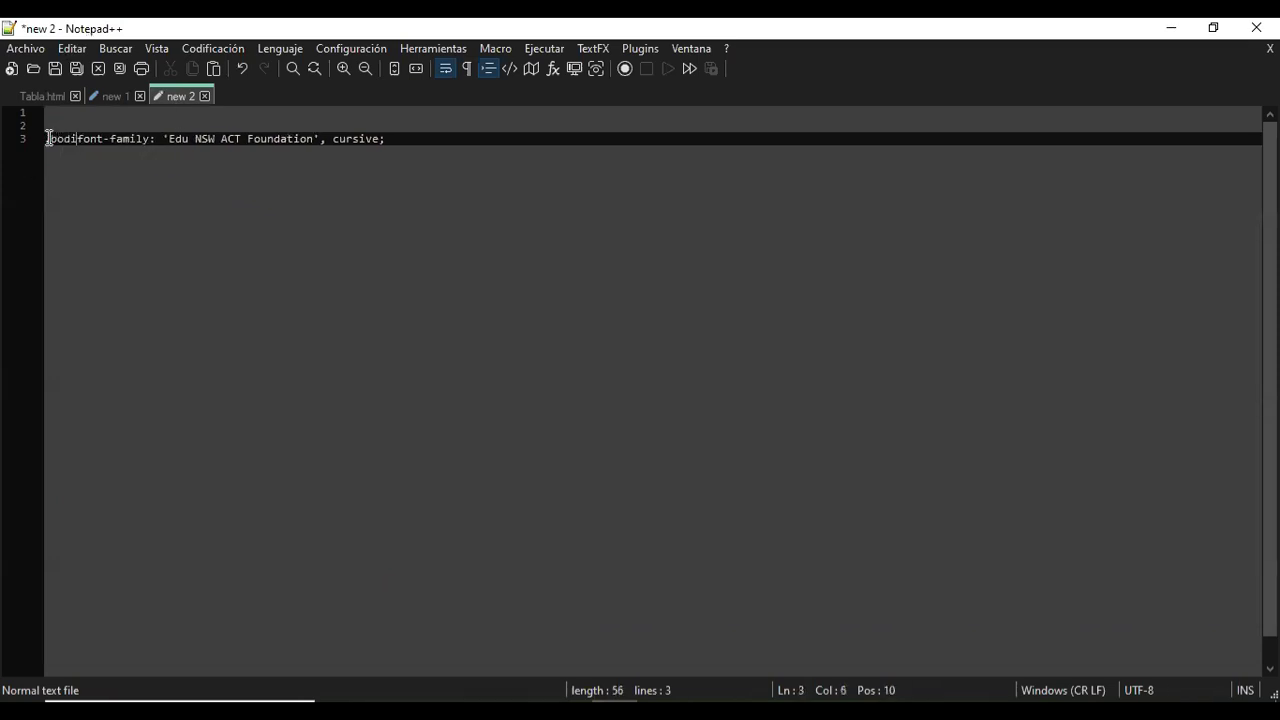
pyautogui.write(' {')
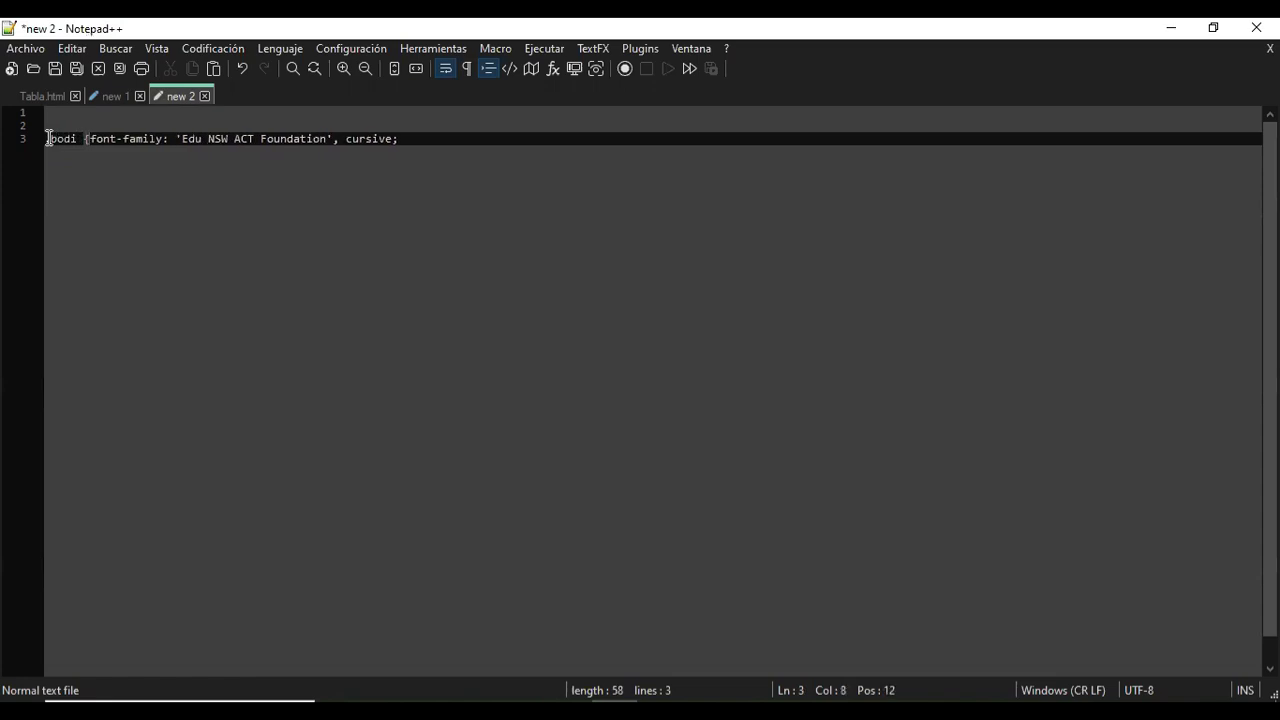
pyautogui.click(420, 140)
pyautogui.write('}')
pyautogui.click(80, 139)
pyautogui.press('BackSpace')
pyautogui.write('y')
pyautogui.moveTo(46, 138); pyautogui.dragTo(511, 143)
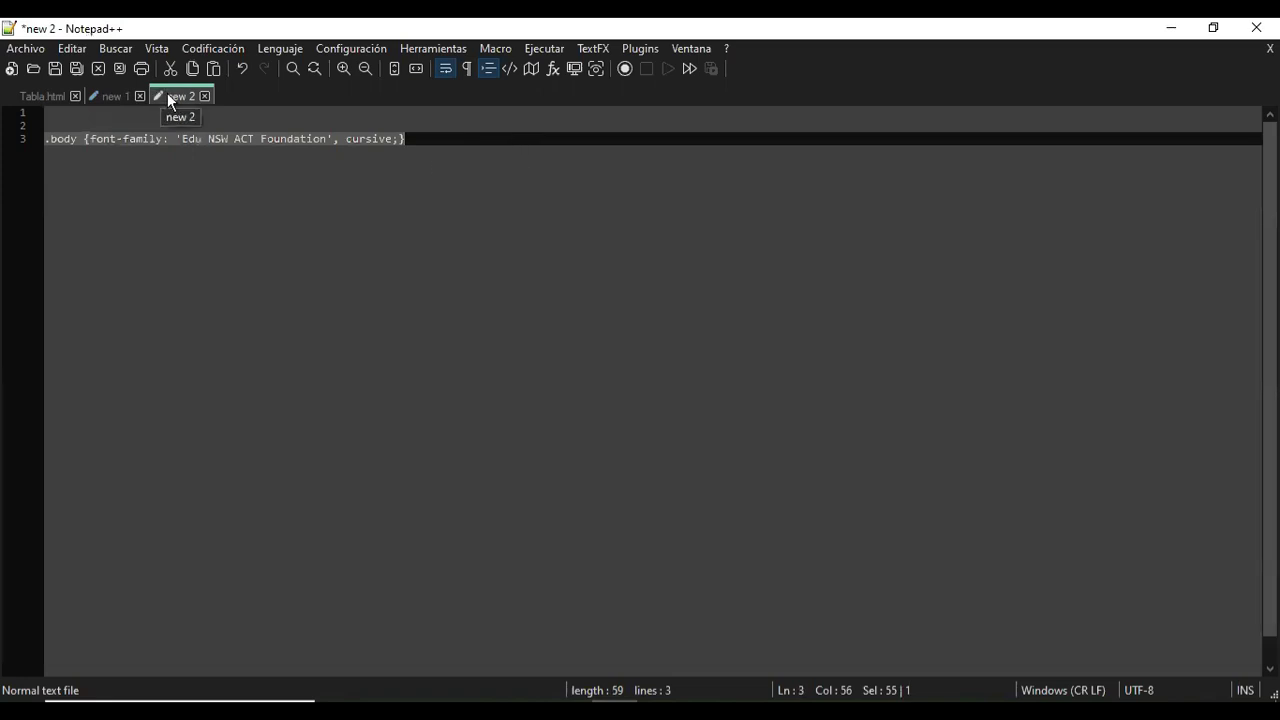
# Save the new 2 file on the desktop (Escritorio) as stylesheets.css
pyautogui.click(25, 50)
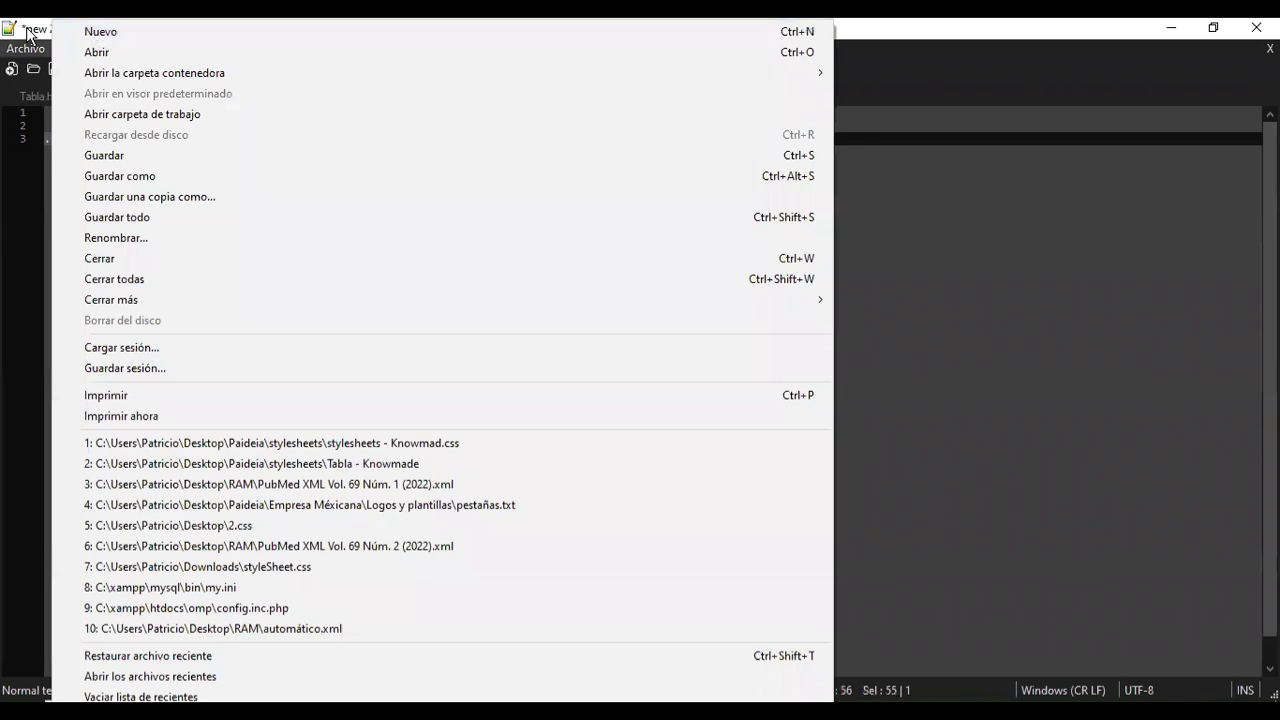
pyautogui.click(143, 160)
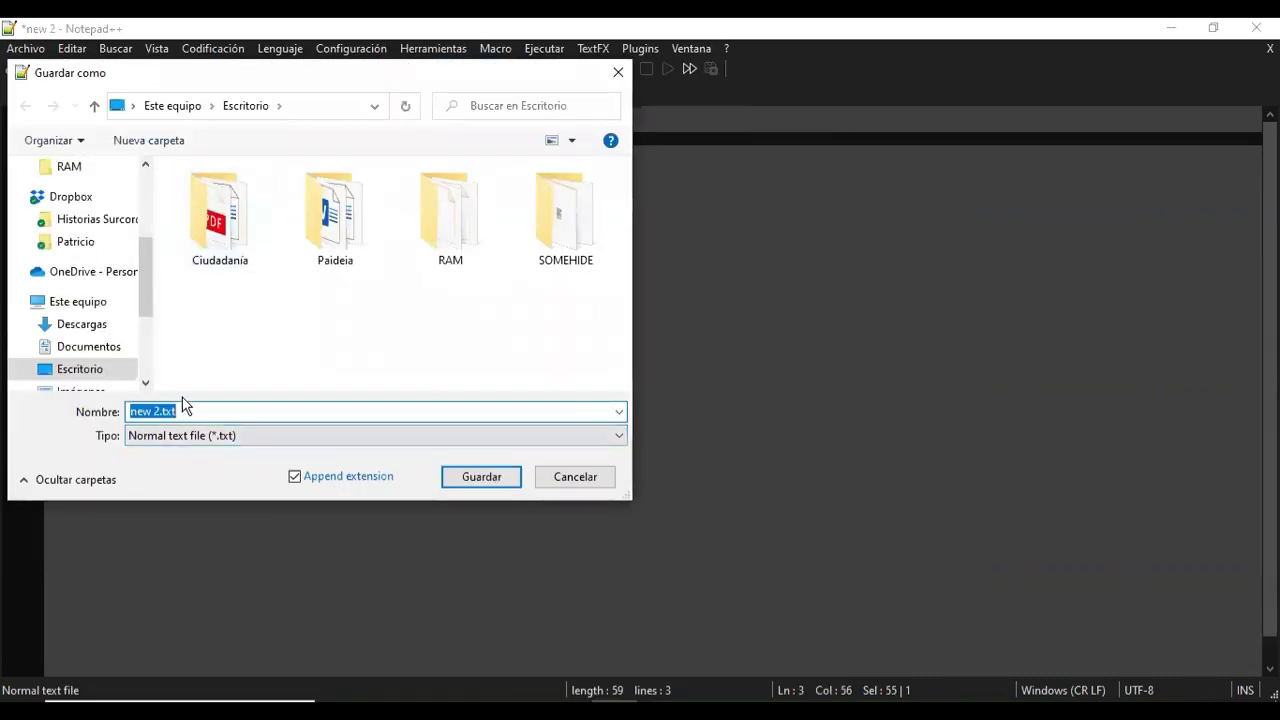
pyautogui.write('style')
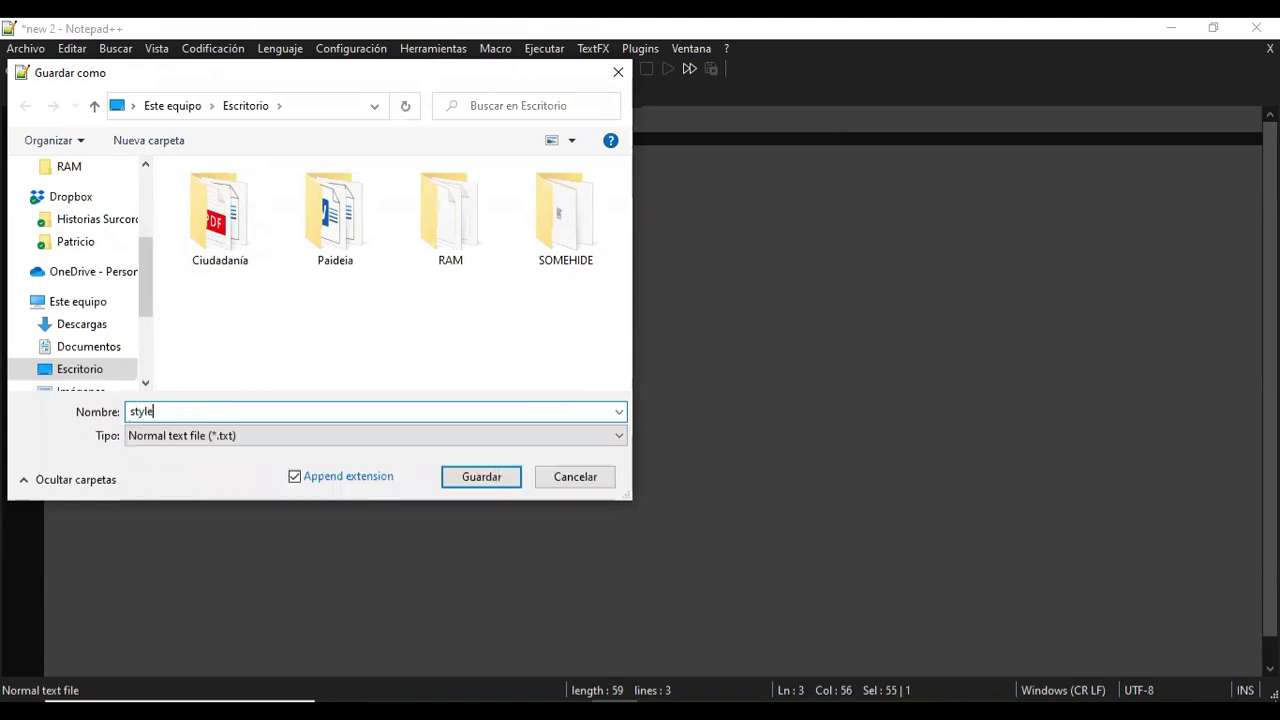
pyautogui.write('sshee')
pyautogui.click(169, 412)
pyautogui.press('BackSpace')
pyautogui.click(226, 411)
pyautogui.write('.css')
pyautogui.click(471, 476)
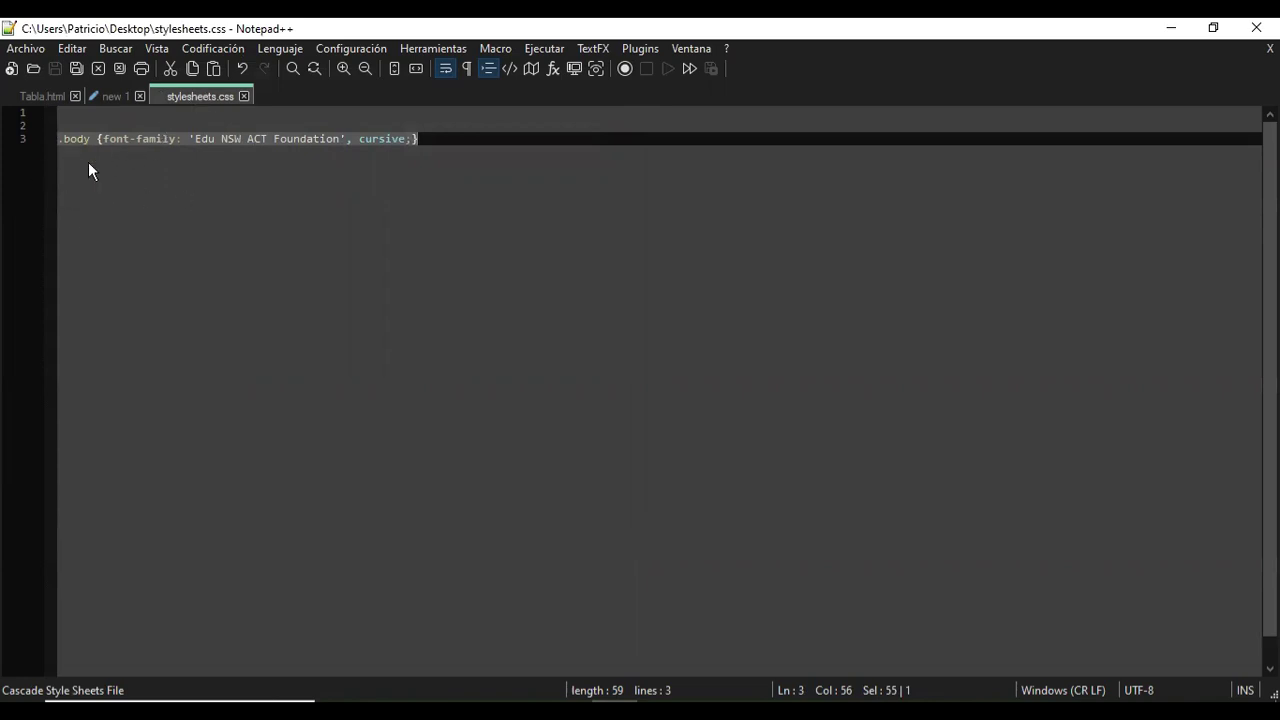
# Remove the semicolon before the closing brace of the .body rule and save stylesheets.css
pyautogui.click(413, 139)
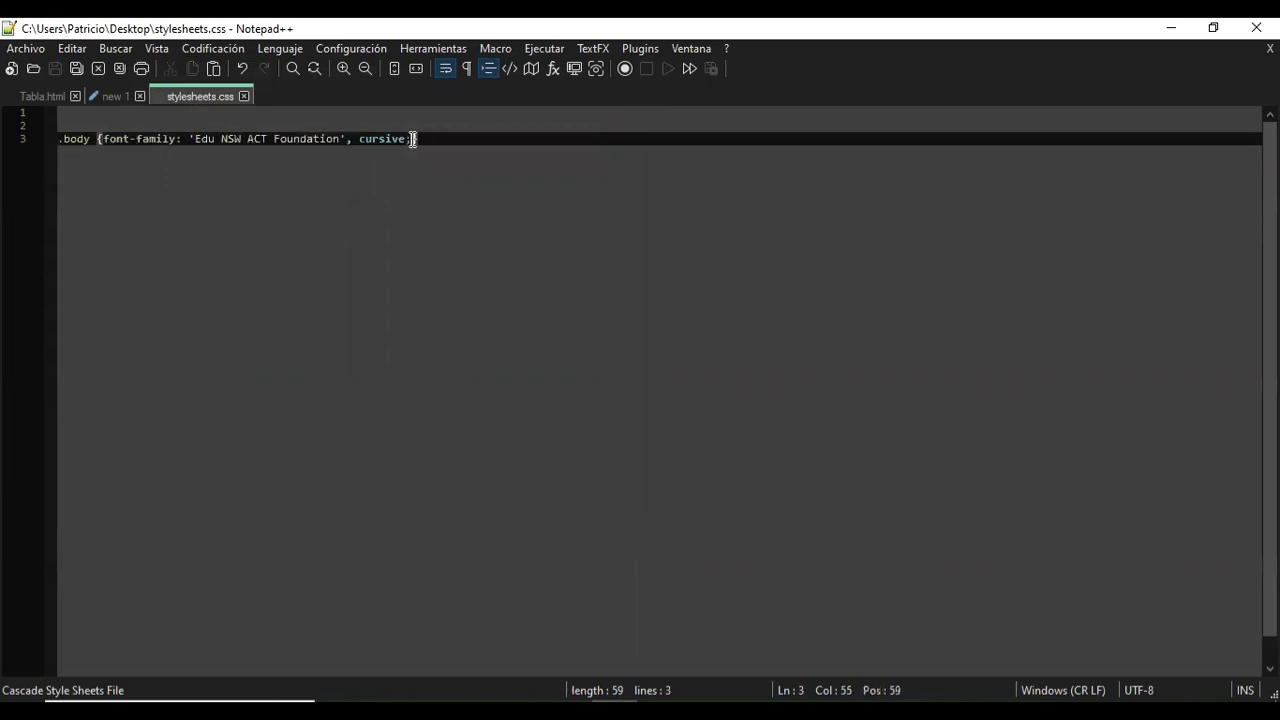
pyautogui.press('BackSpace')
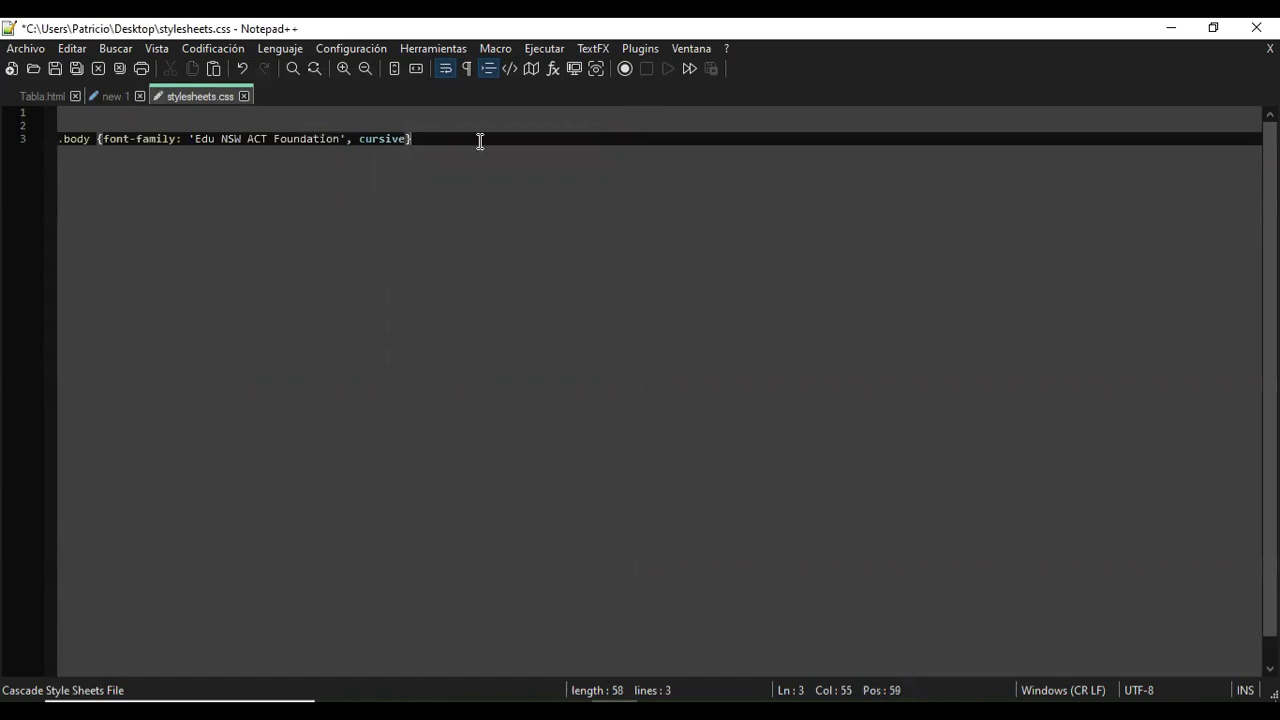
pyautogui.click(56, 67)
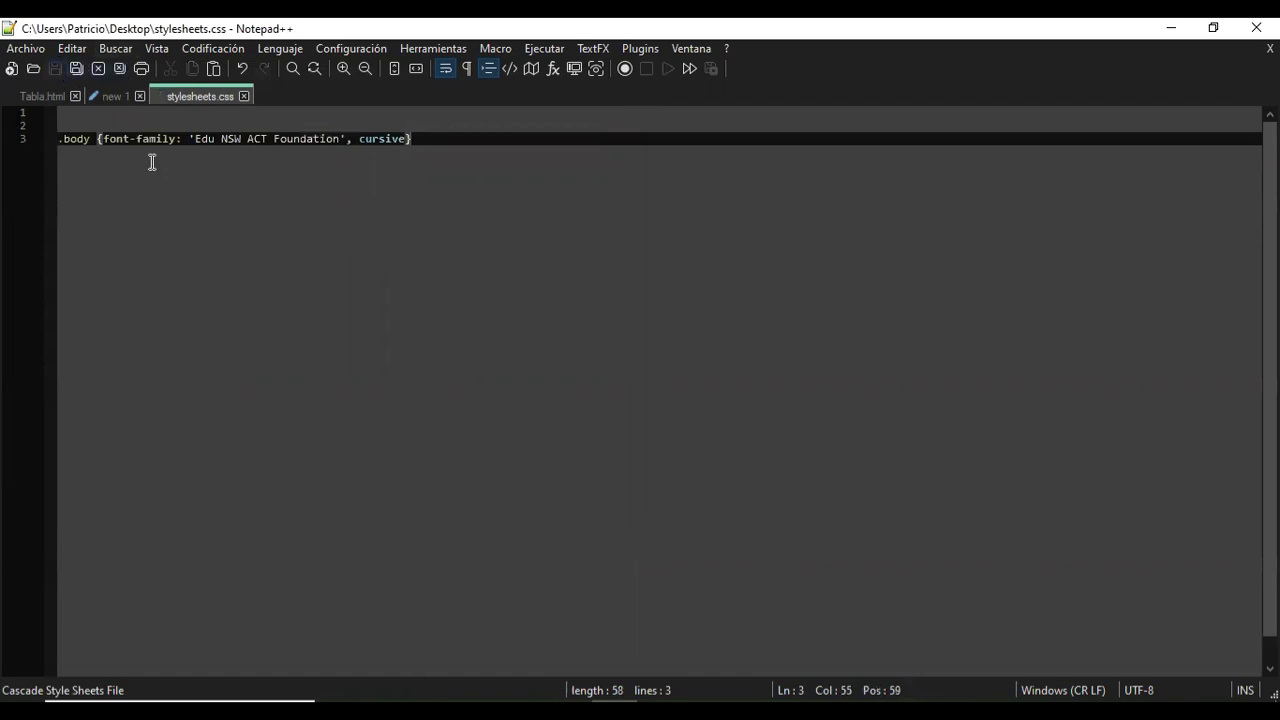
# Switch to Chrome and examine the typography and colour options in the theme section of the OJS website settings
pyautogui.hotkey('alt', 'Tab')
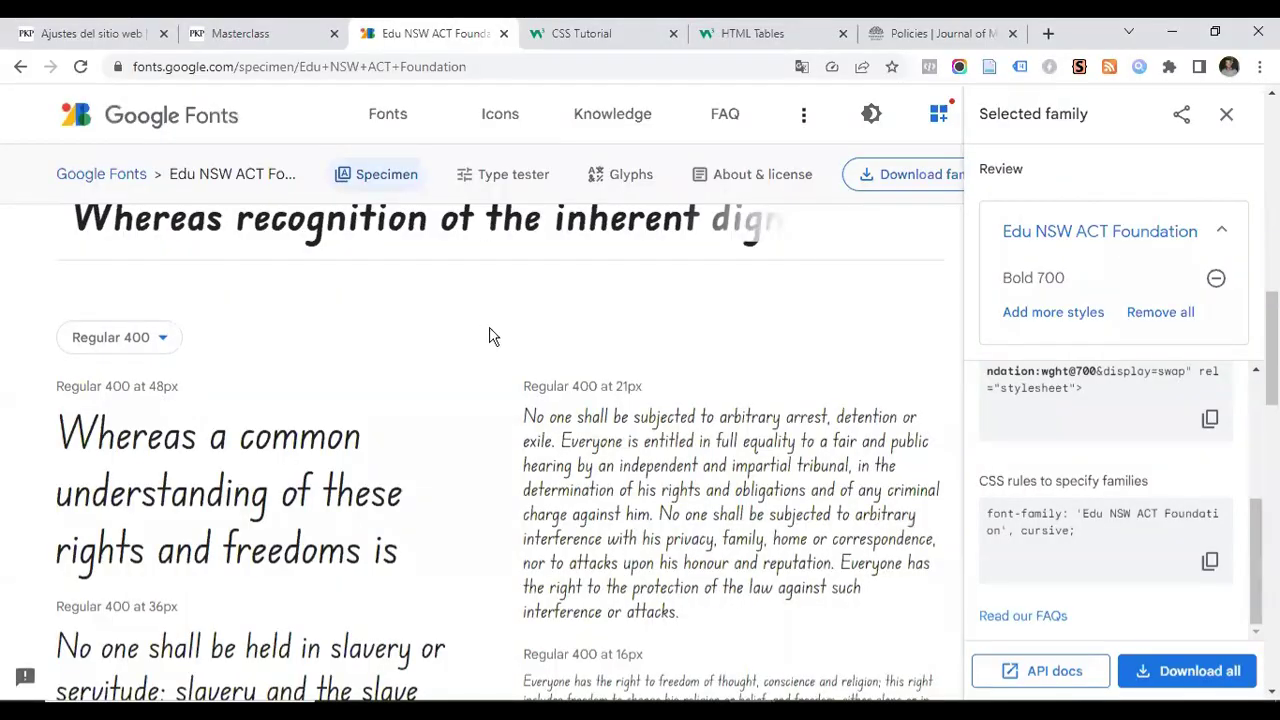
pyautogui.click(68, 35)
pyautogui.scroll(-2, 537, 388)
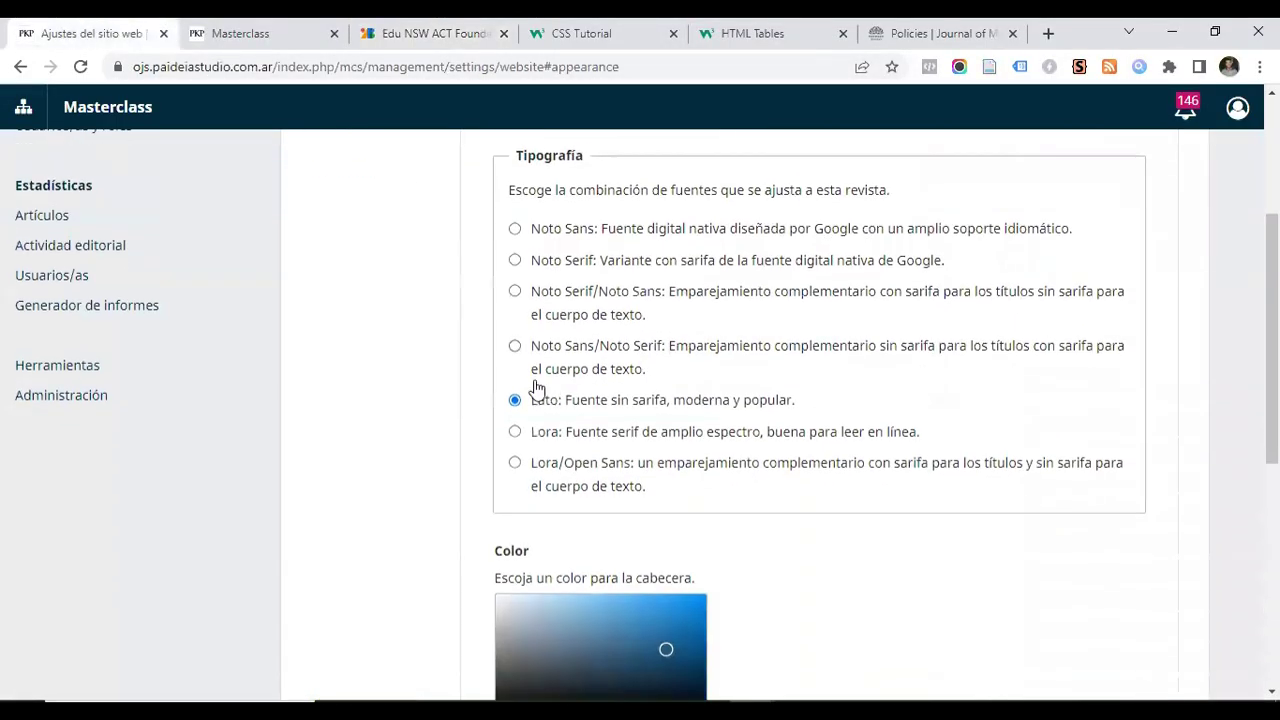
pyautogui.scroll(-2, 516, 366)
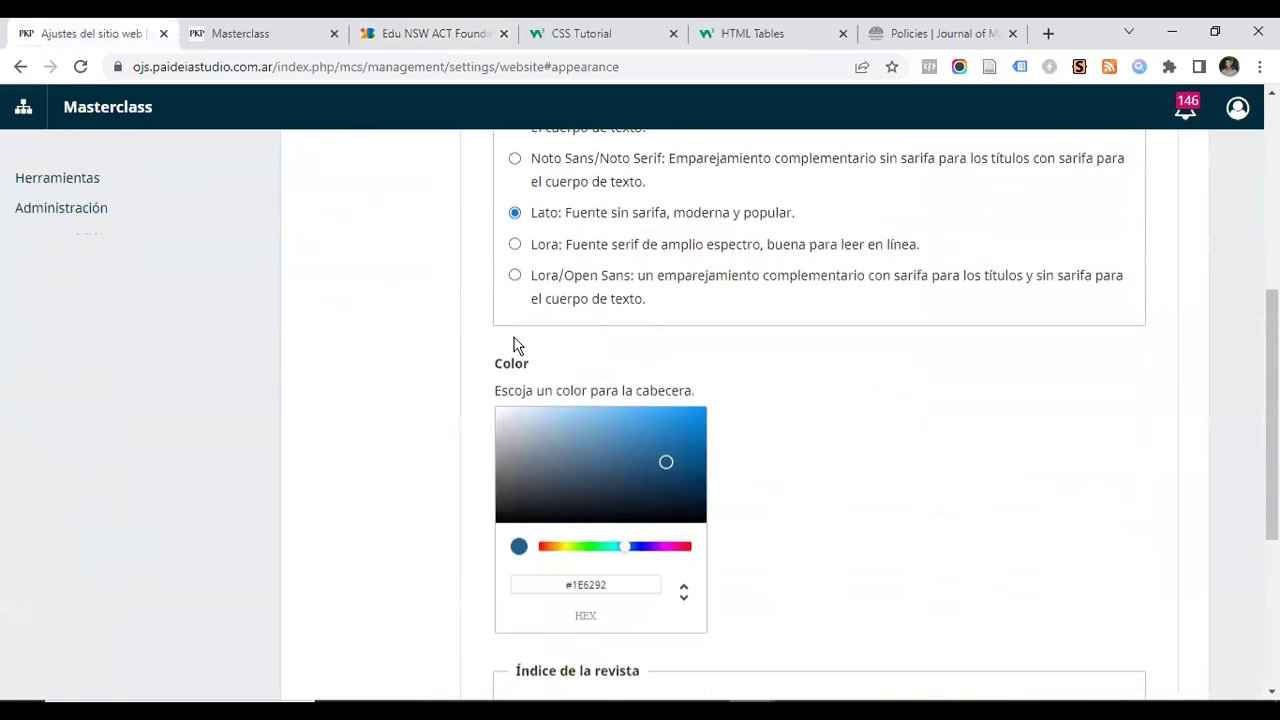
pyautogui.scroll(5, 516, 346)
pyautogui.scroll(-3, 540, 370)
pyautogui.scroll(1, 538, 375)
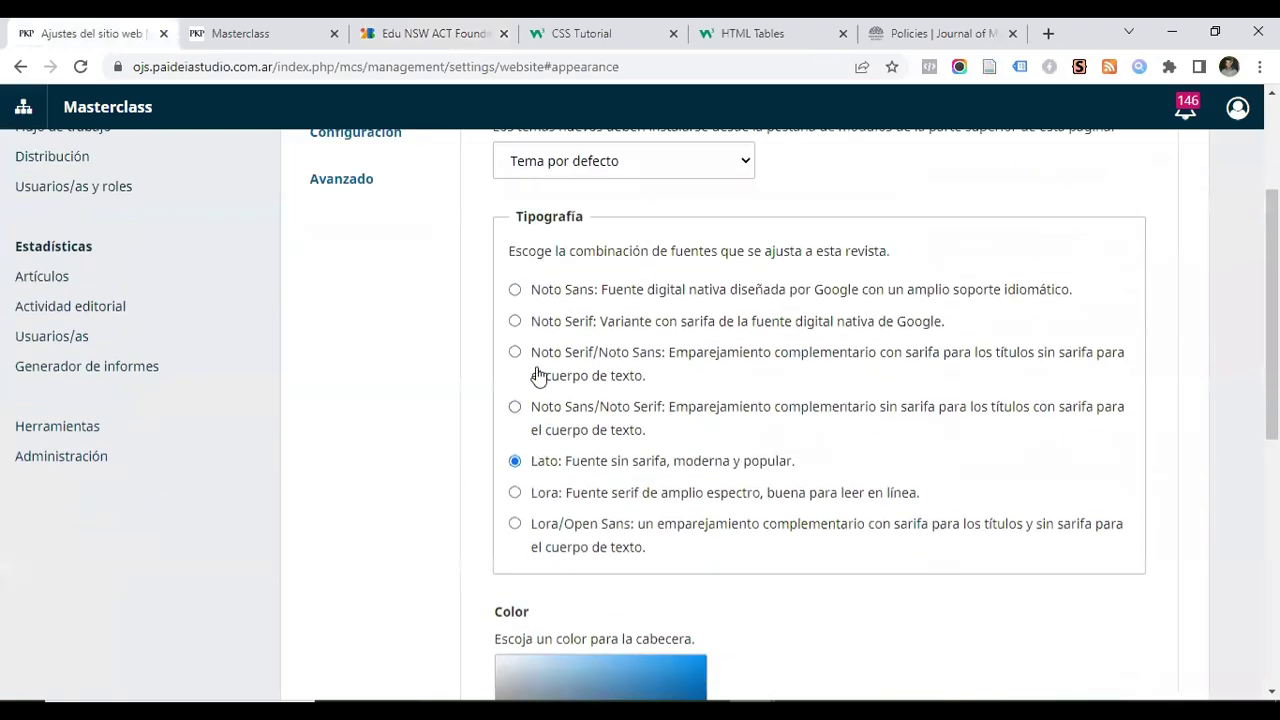
pyautogui.scroll(-2, 537, 371)
pyautogui.scroll(3, 491, 386)
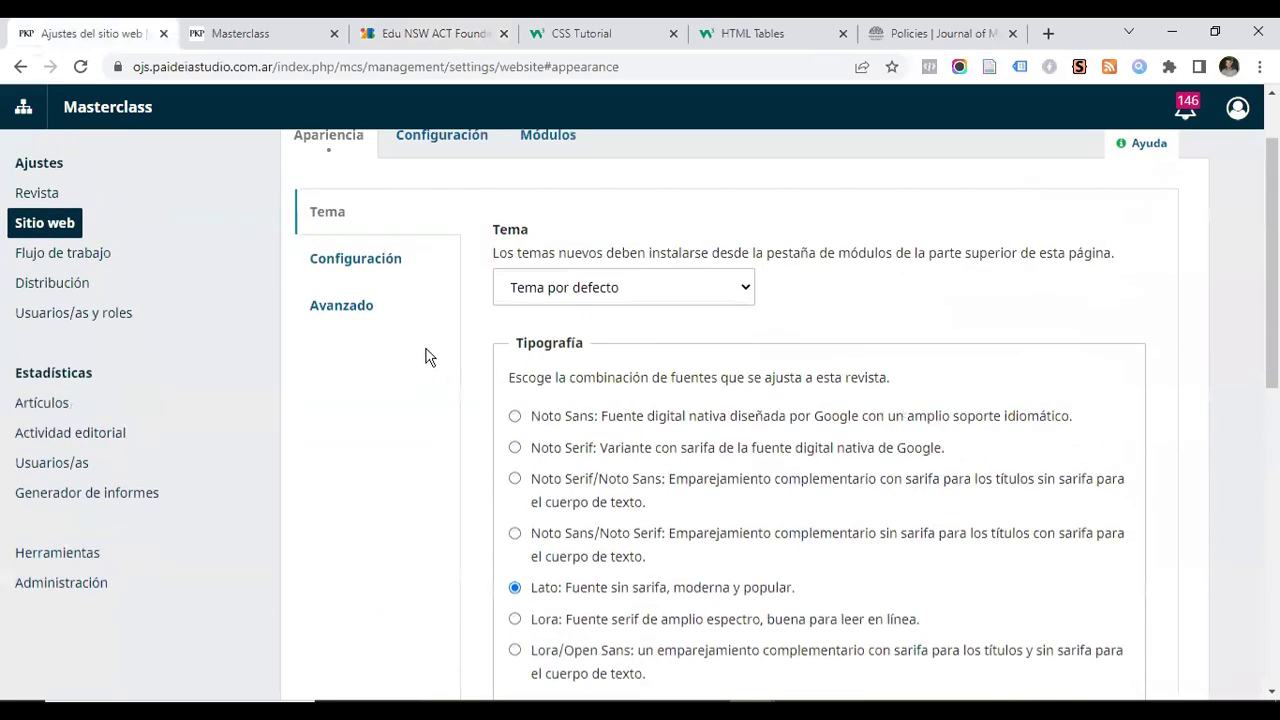
# Upload stylesheets.css from the desktop as the journal style sheet in the advanced appearance settings and save the settings
pyautogui.click(330, 321)
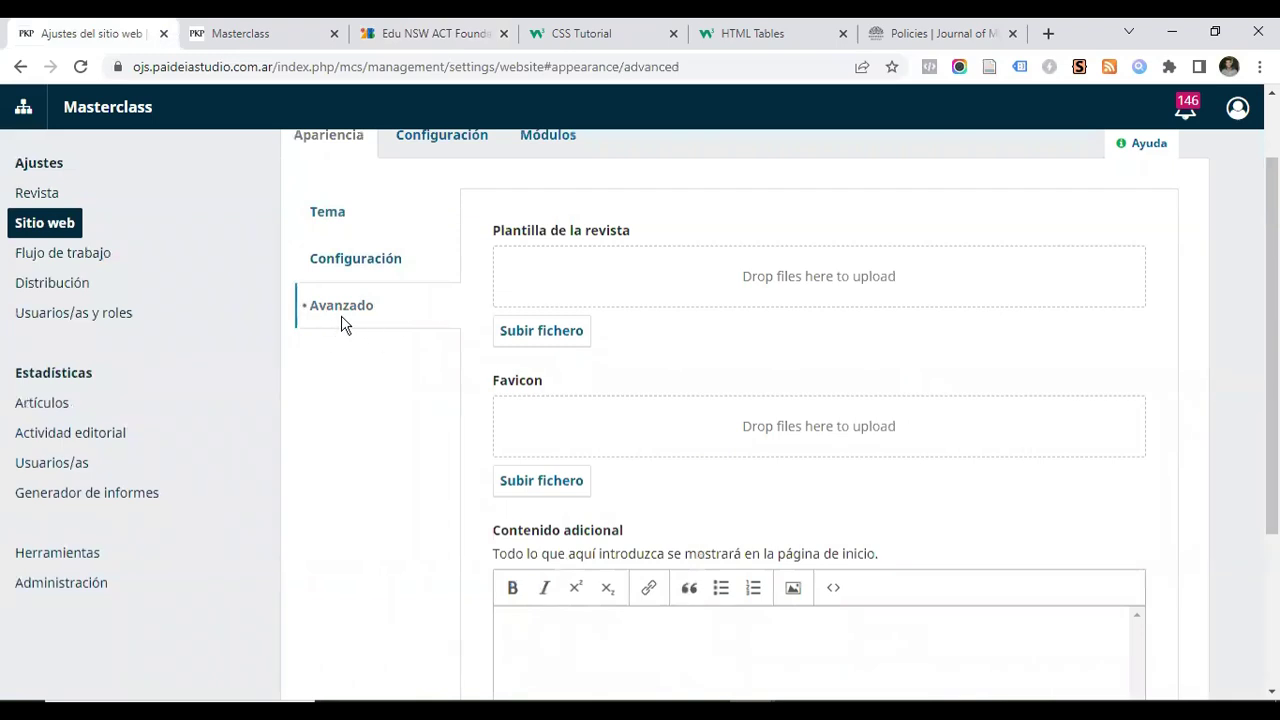
pyautogui.click(545, 333)
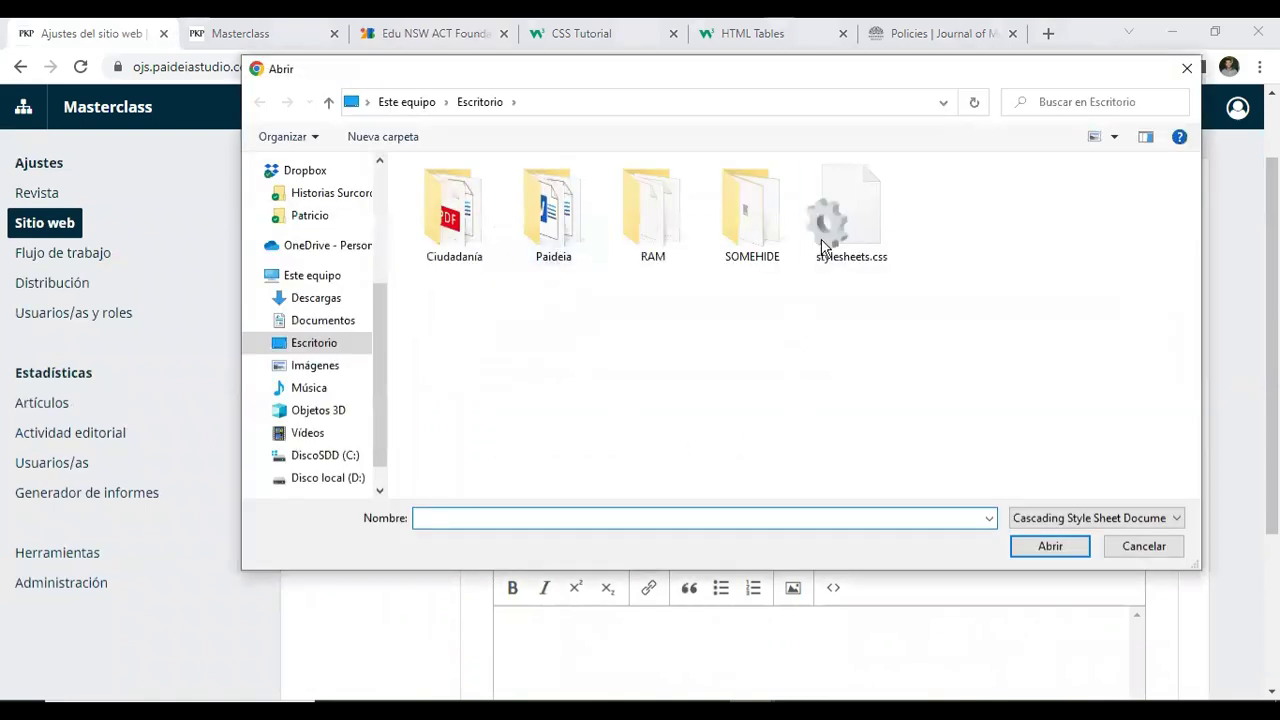
pyautogui.click(836, 203)
pyautogui.doubleClick(836, 203)
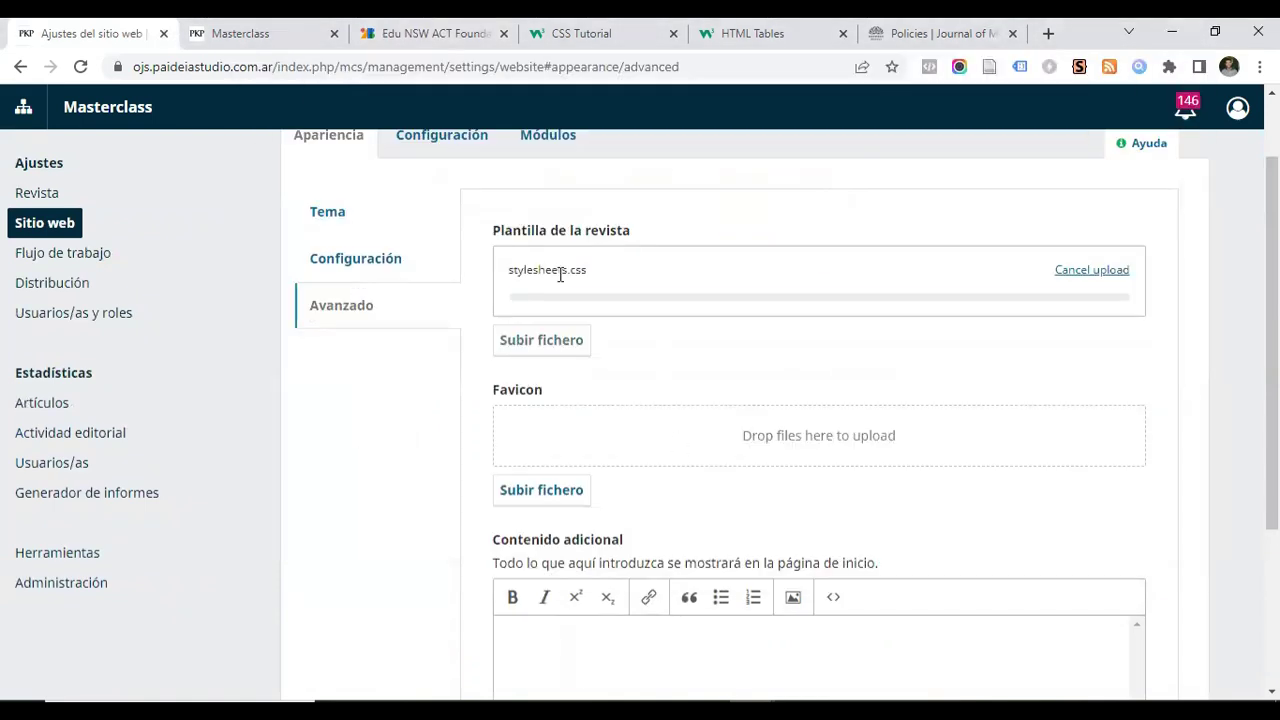
pyautogui.scroll(-2, 1147, 415)
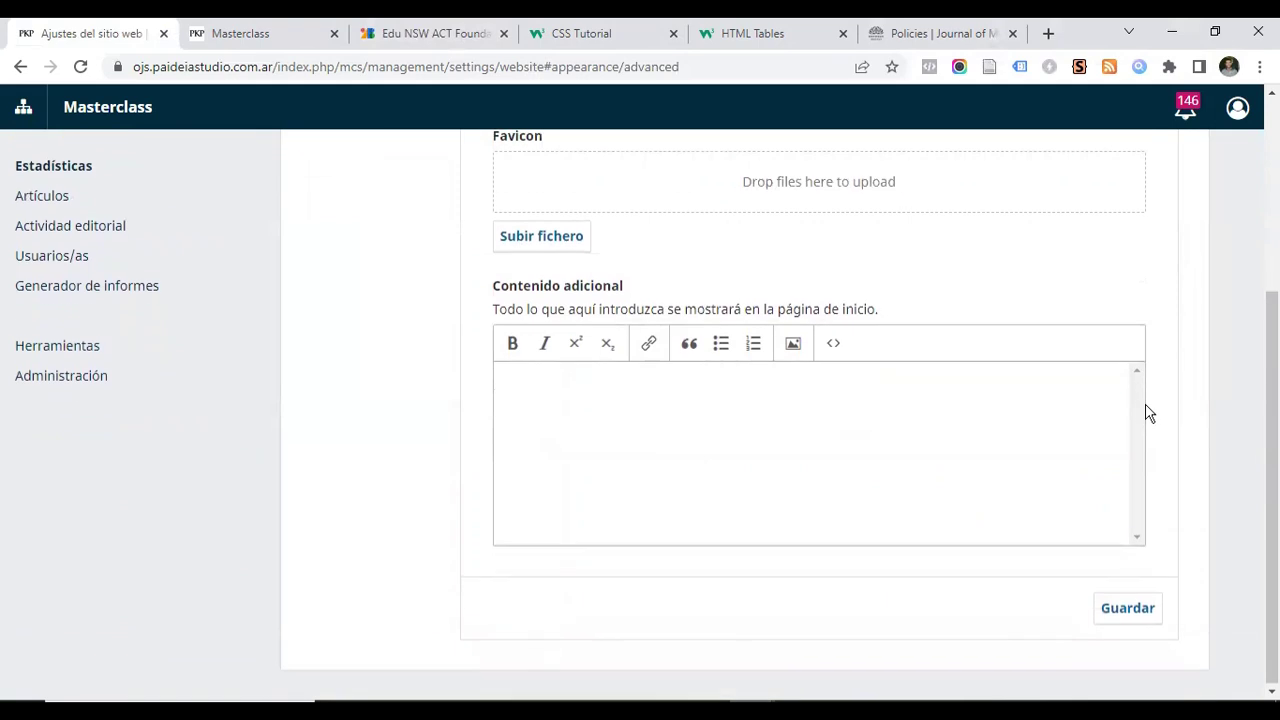
pyautogui.click(1136, 611)
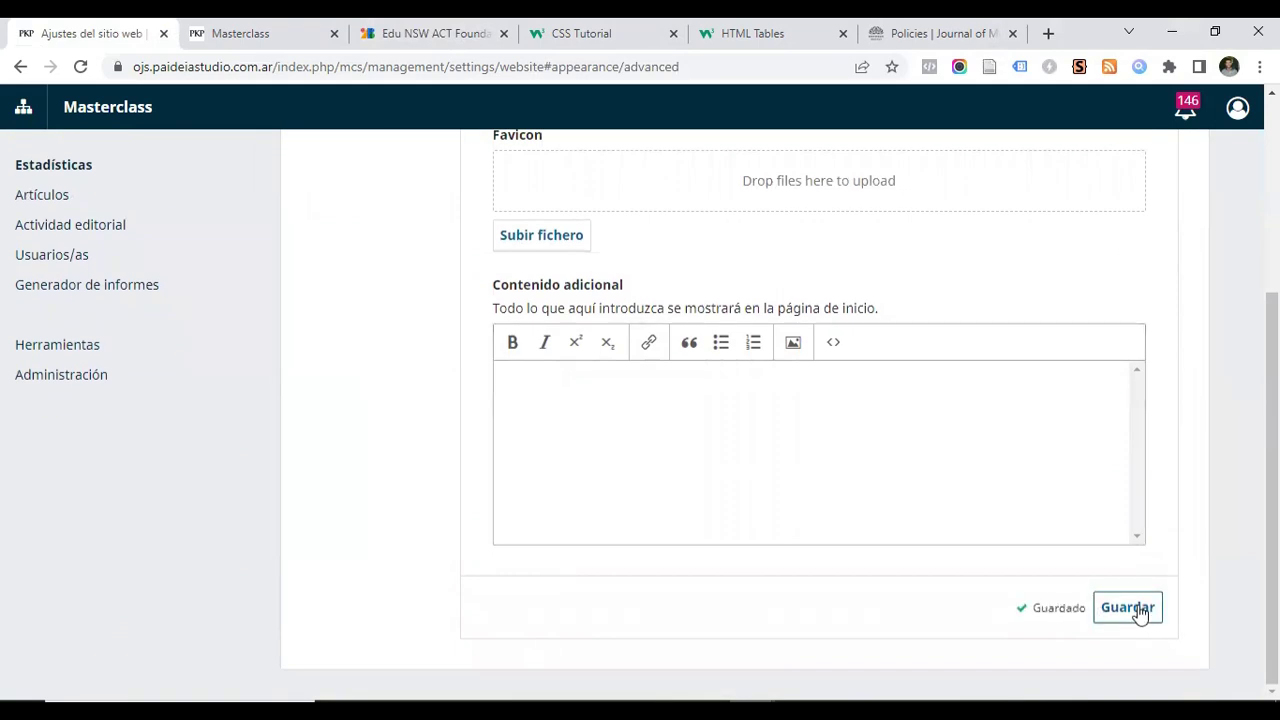
pyautogui.scroll(3, 951, 440)
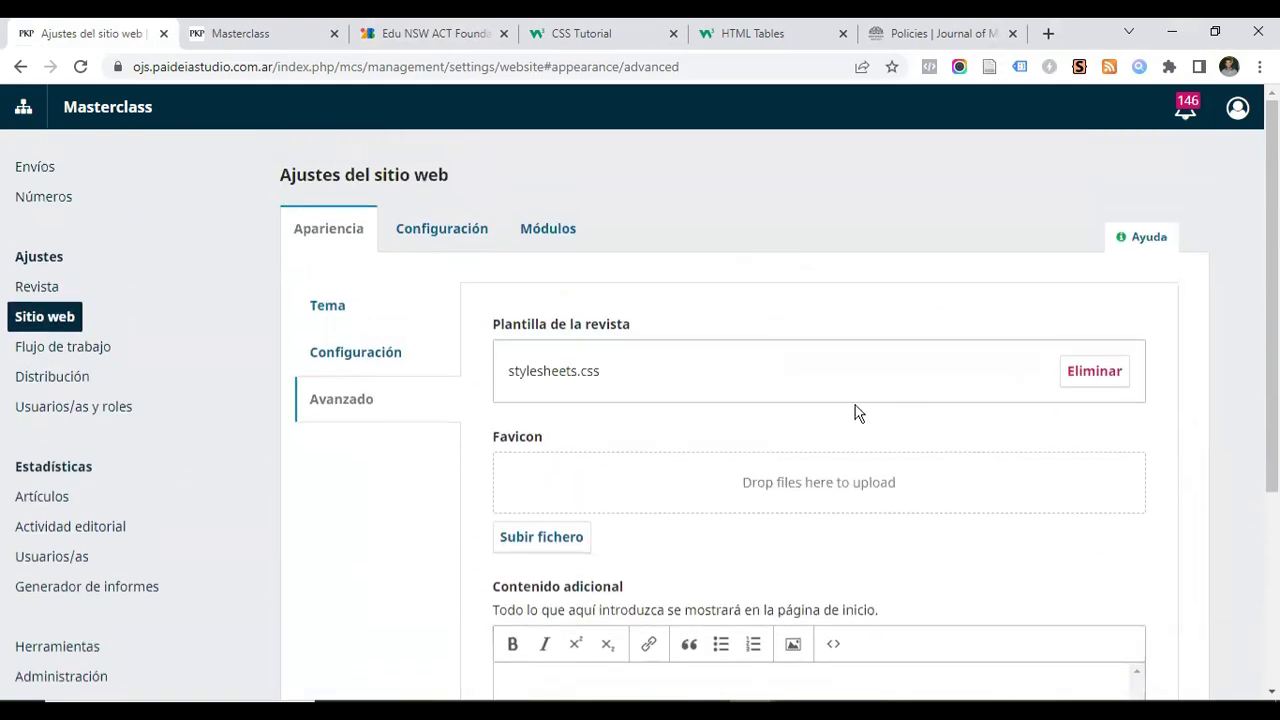
# Reload the Masterclass journal home page in the incognito window to check the font, and close that window
pyautogui.moveTo(754, 712)
pyautogui.click(837, 634)
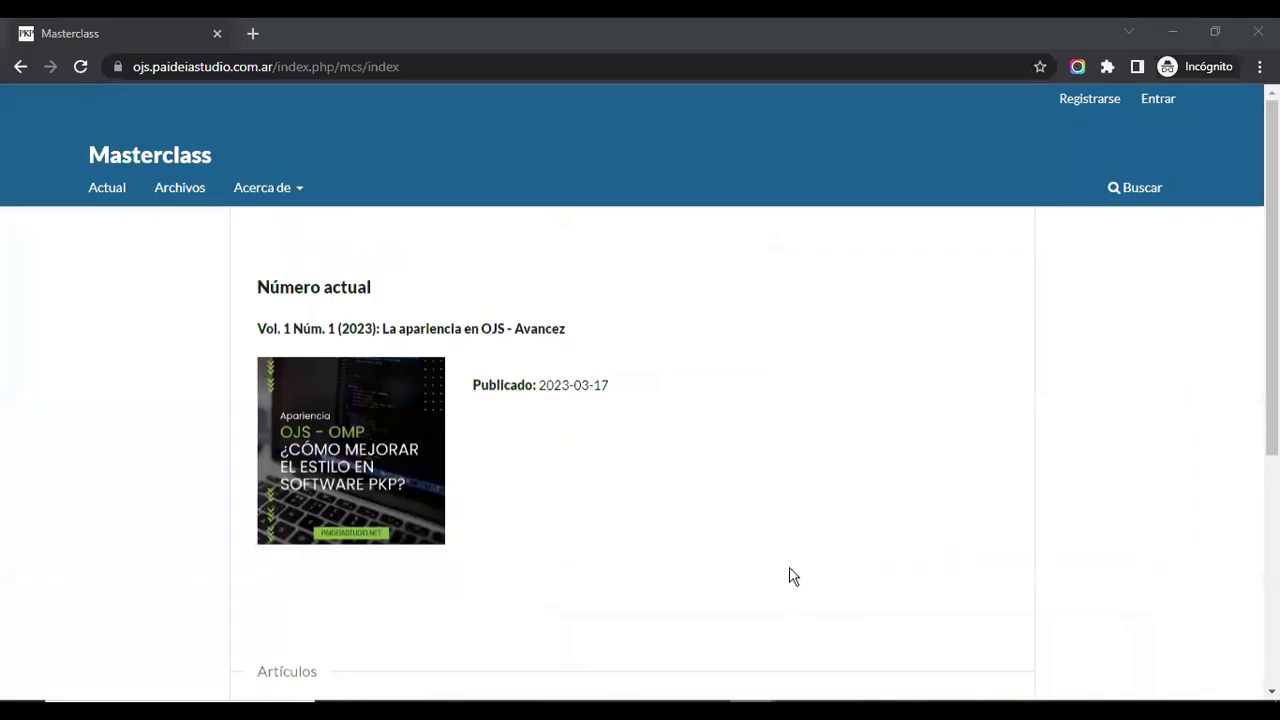
pyautogui.click(81, 67)
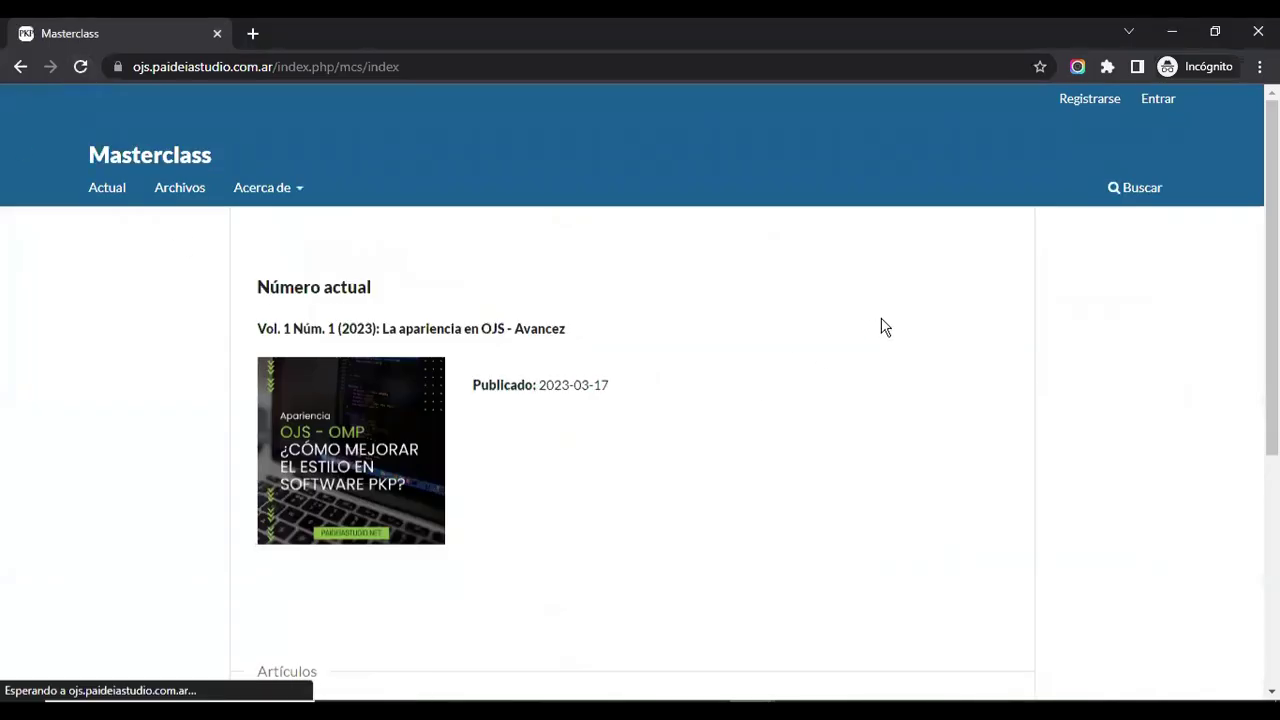
pyautogui.click(1258, 33)
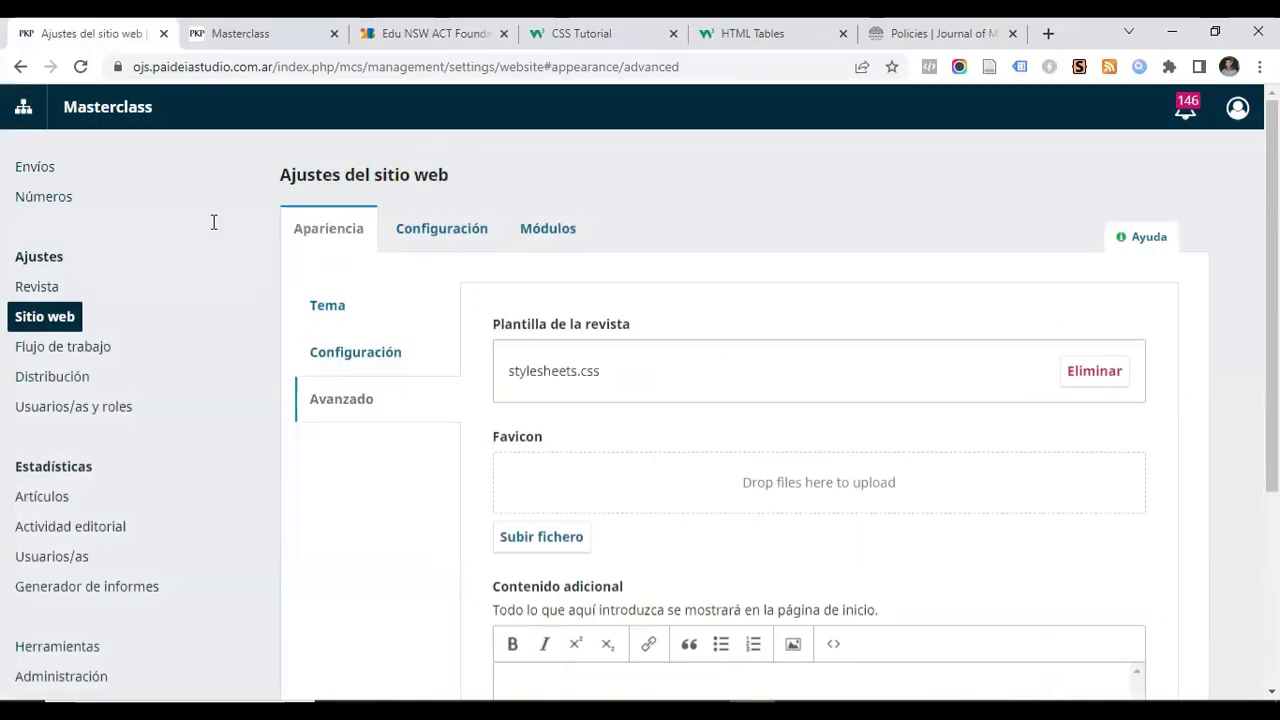
# Clear the template cache from the OJS site administration page and confirm the deletion
pyautogui.scroll(-3, 14, 551)
pyautogui.click(66, 378)
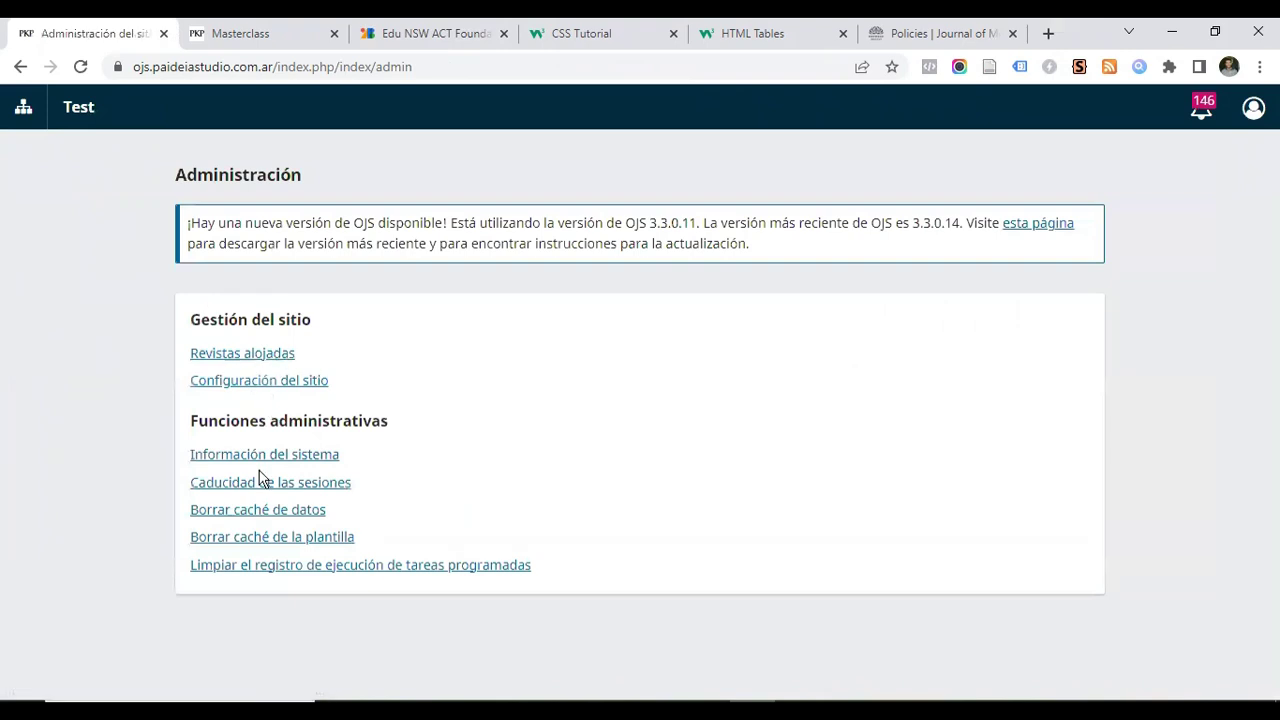
pyautogui.click(278, 548)
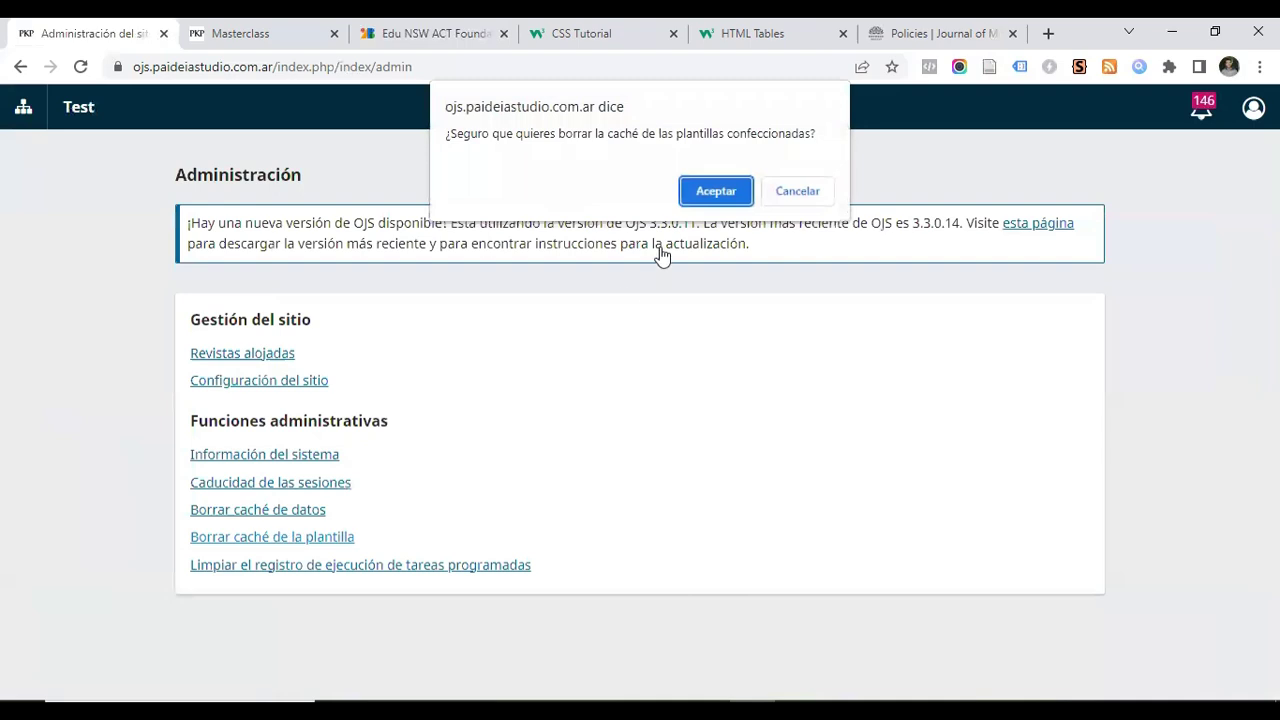
pyautogui.click(716, 191)
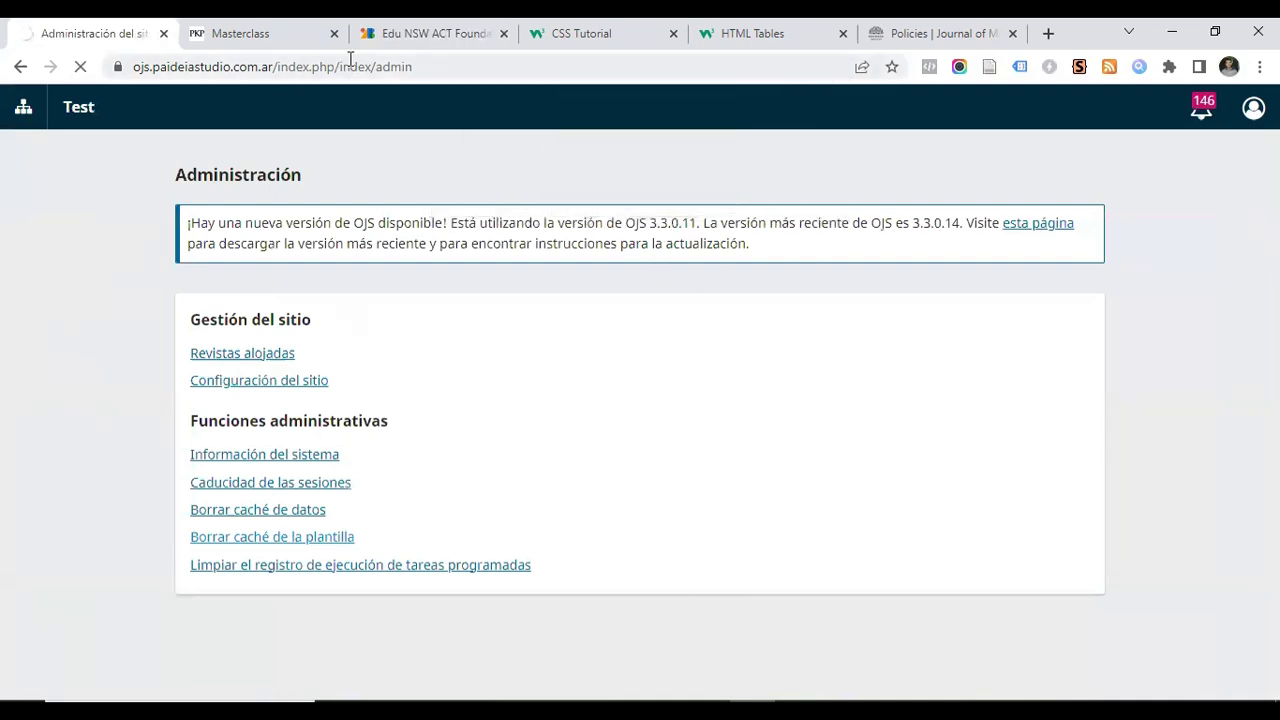
# Copy the site address up to index.php/index and open it in a new incognito window
pyautogui.moveTo(373, 67); pyautogui.dragTo(133, 84)
pyautogui.hotkey('ctrl', 'c')
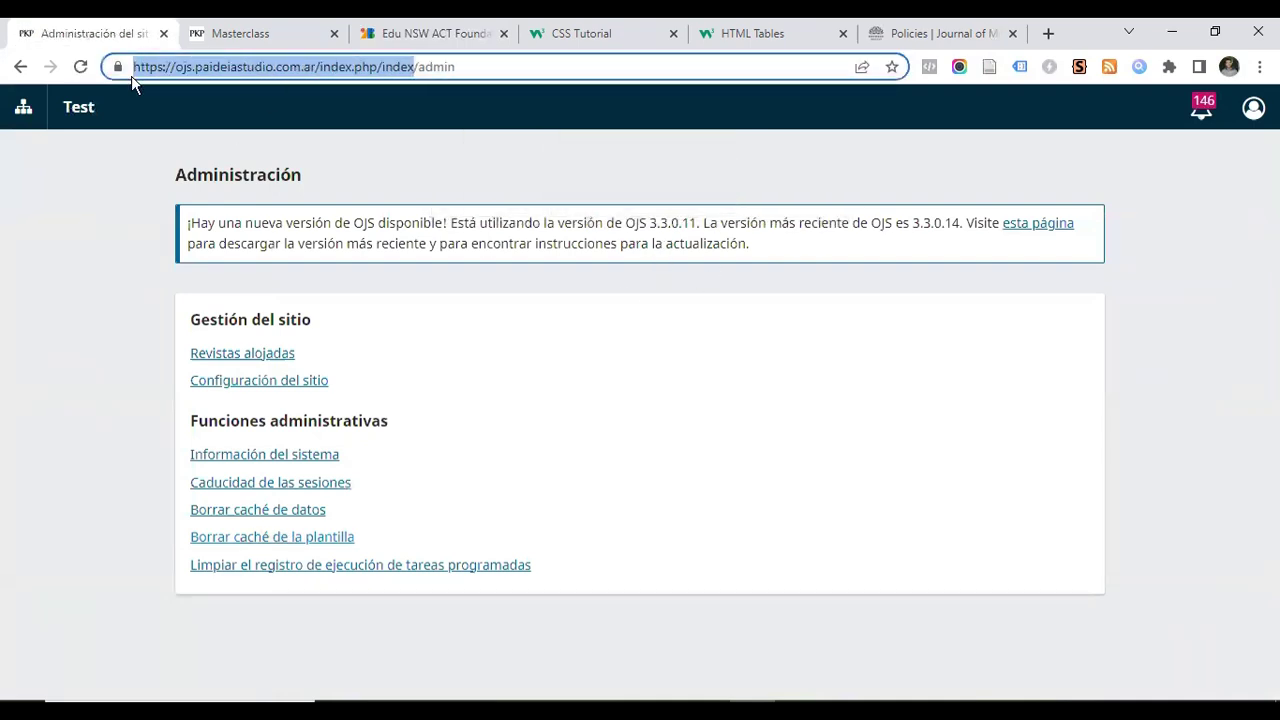
pyautogui.click(1259, 66)
pyautogui.click(1100, 137)
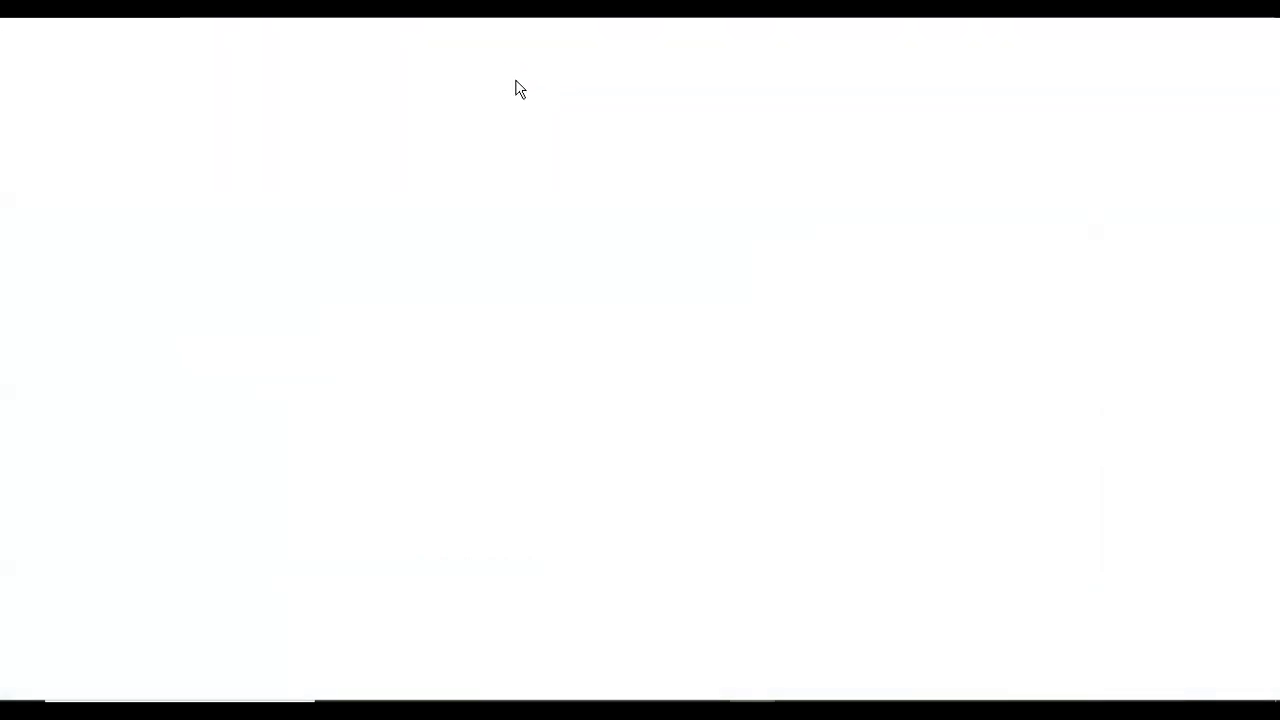
pyautogui.hotkey('ctrl', 'v')
pyautogui.press('Return')
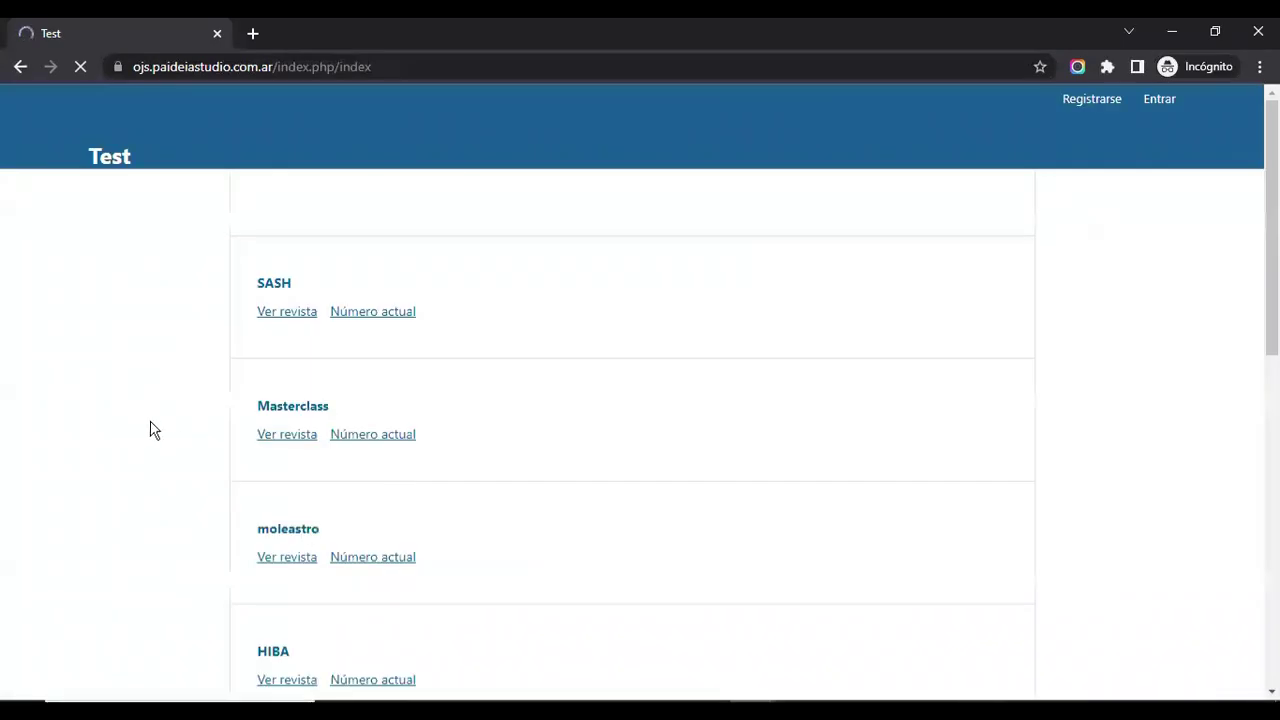
# Find the Masterclass journal in the site's journal list and open its home page
pyautogui.scroll(-2, 411, 369)
pyautogui.scroll(-1, 265, 340)
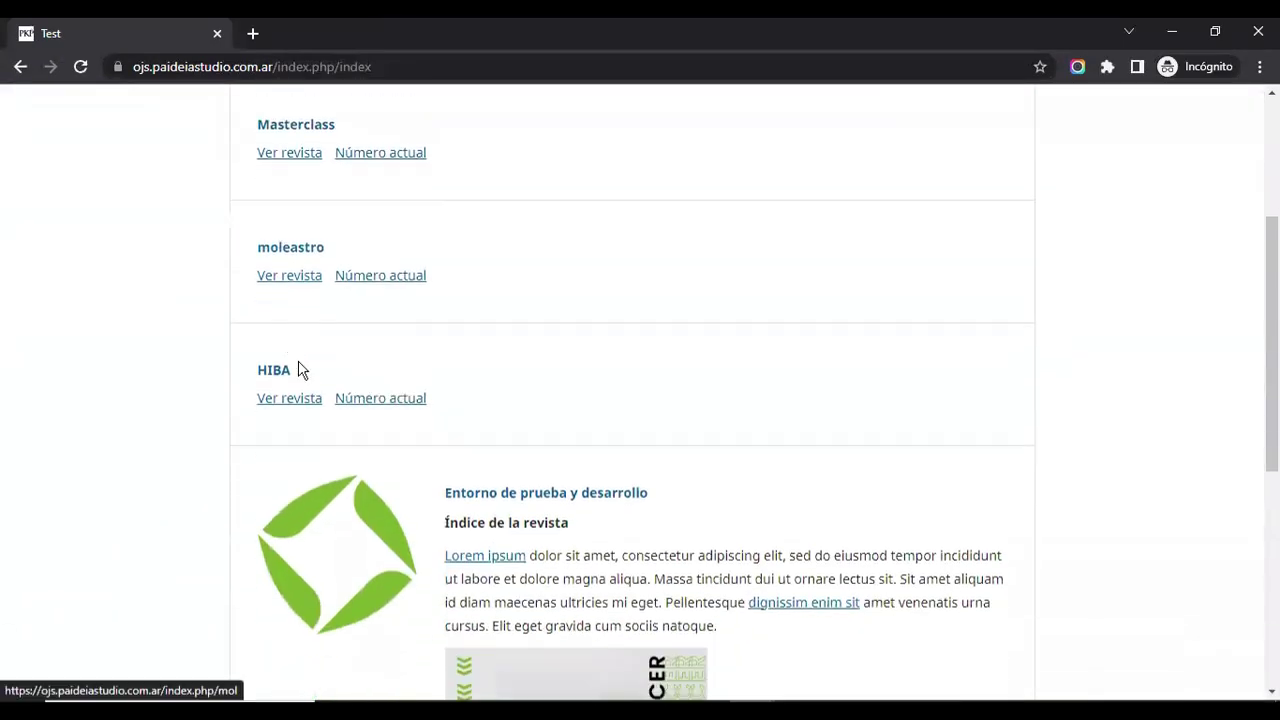
pyautogui.scroll(2, 294, 345)
pyautogui.click(291, 341)
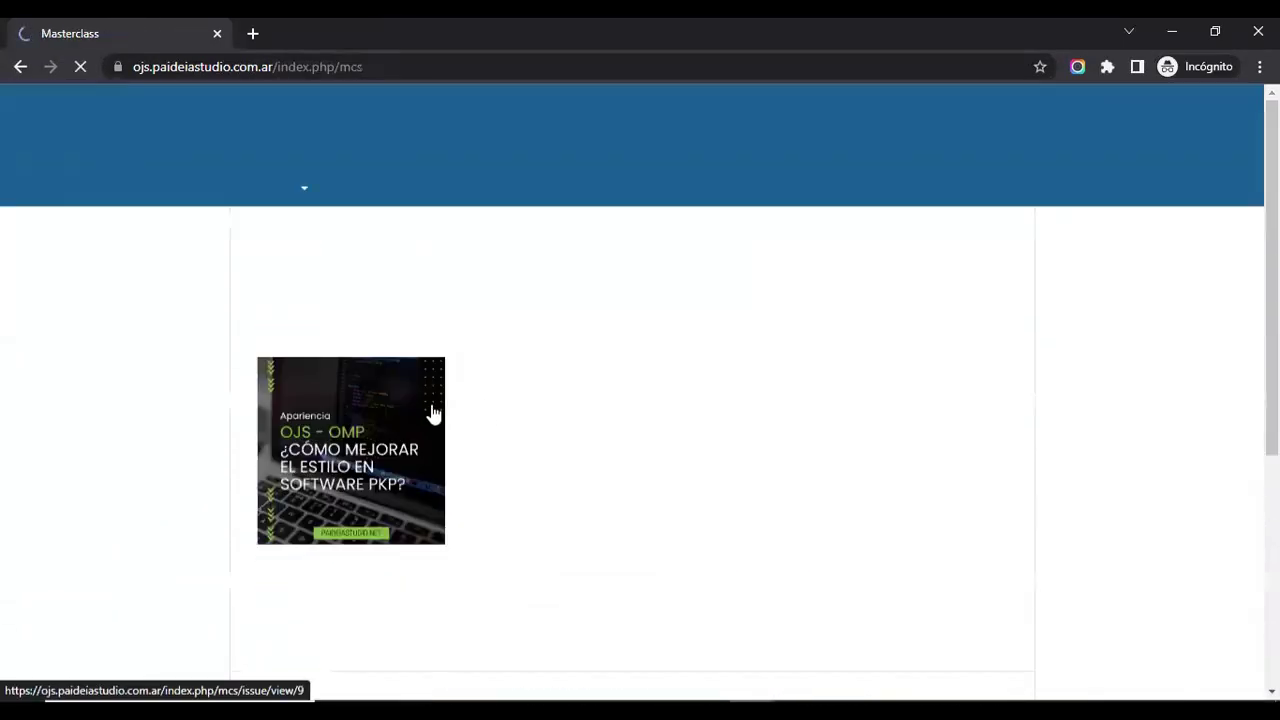
# Look over the Masterclass journal home page from header to footer to check which font it uses
pyautogui.scroll(-4, 11, 371)
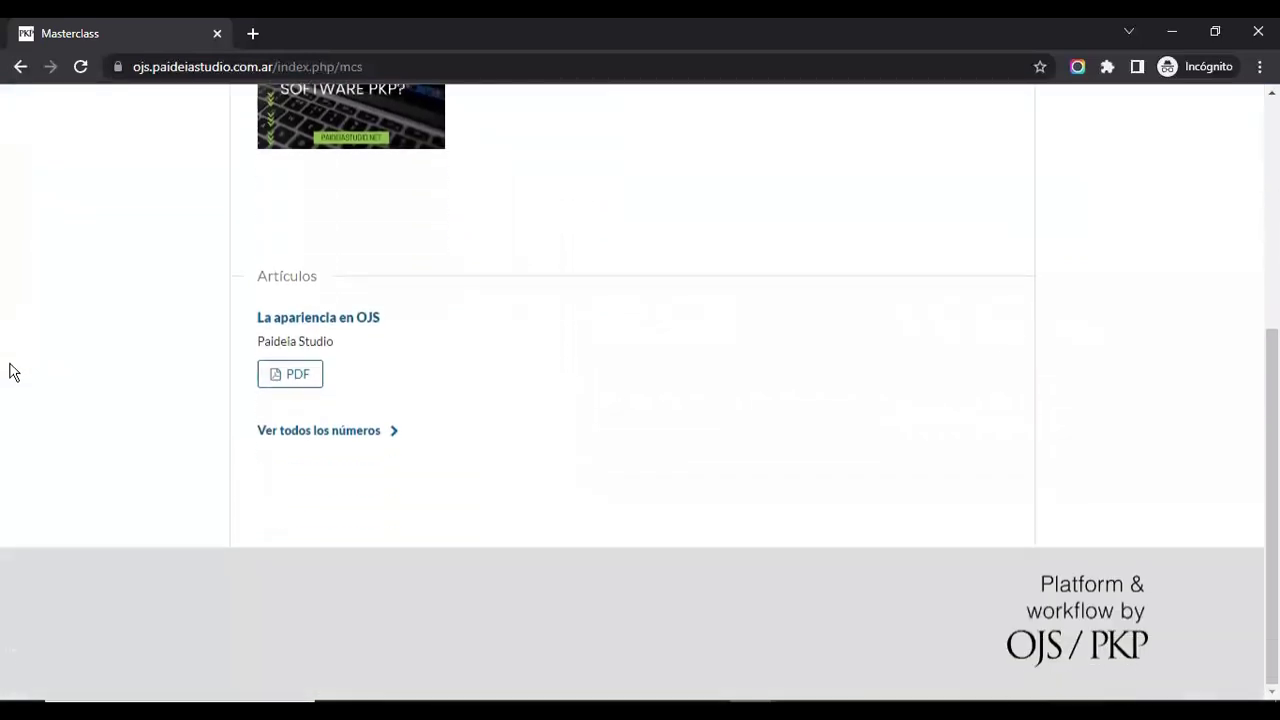
pyautogui.scroll(4, 11, 371)
pyautogui.scroll(-1, 808, 430)
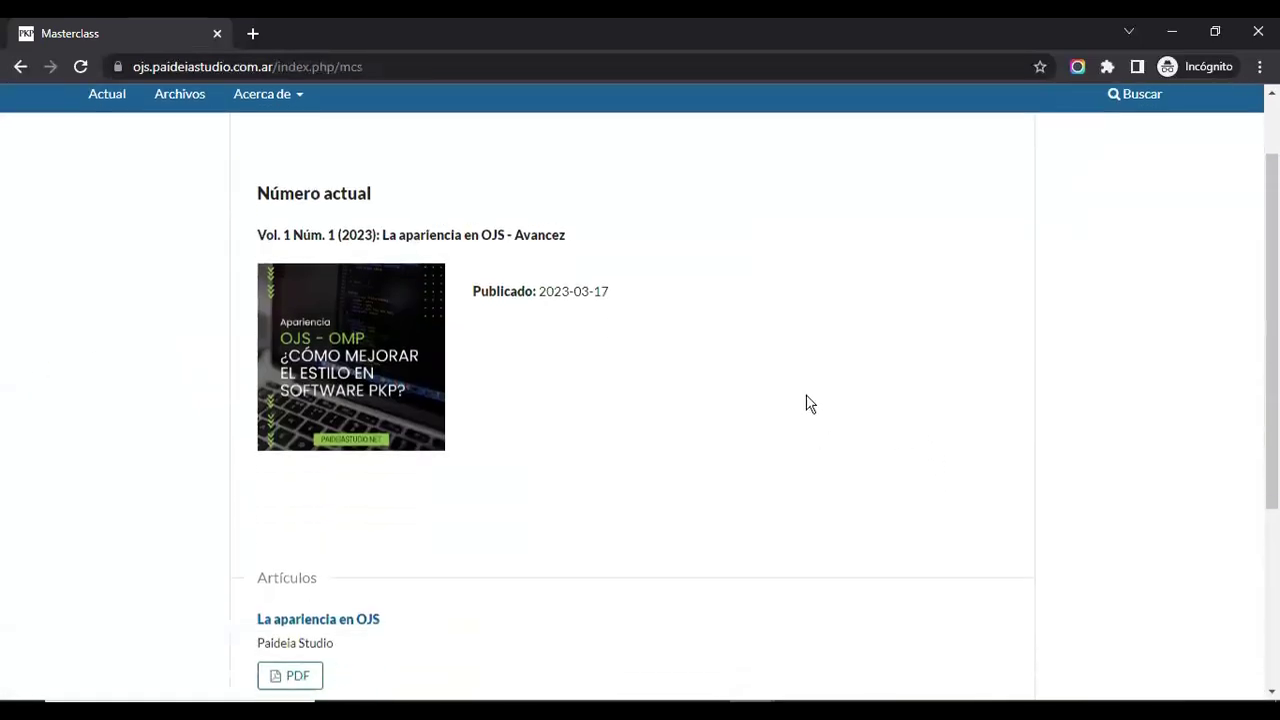
pyautogui.scroll(1, 706, 383)
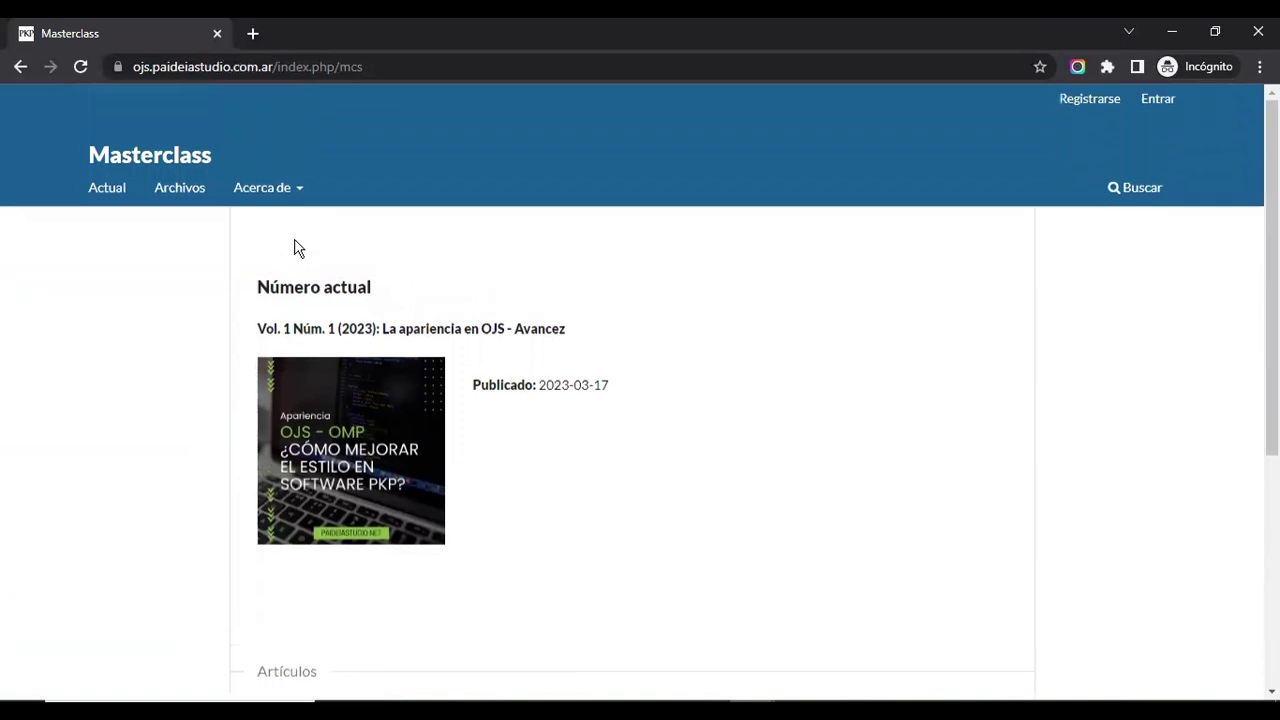
# Switch to Notepad++ and review the .body font-family rule in stylesheets.css
pyautogui.hotkey('alt', 'Tab')
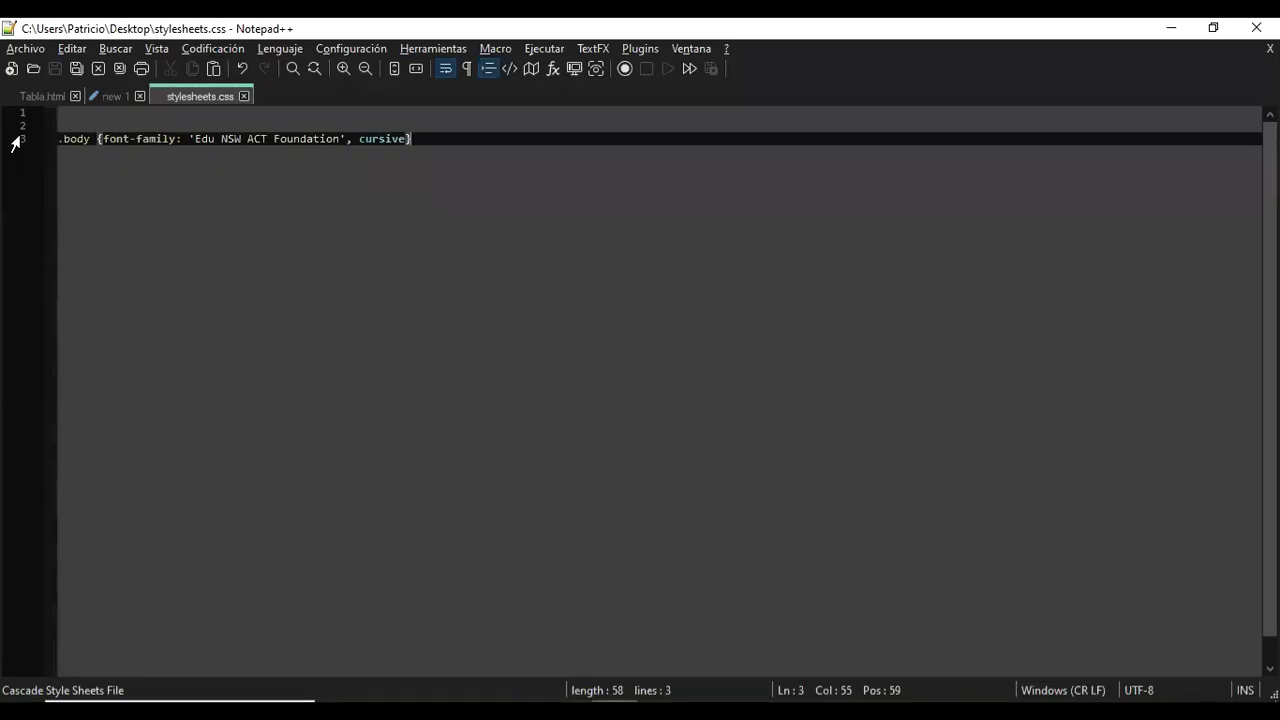
pyautogui.moveTo(63, 139); pyautogui.dragTo(438, 139)
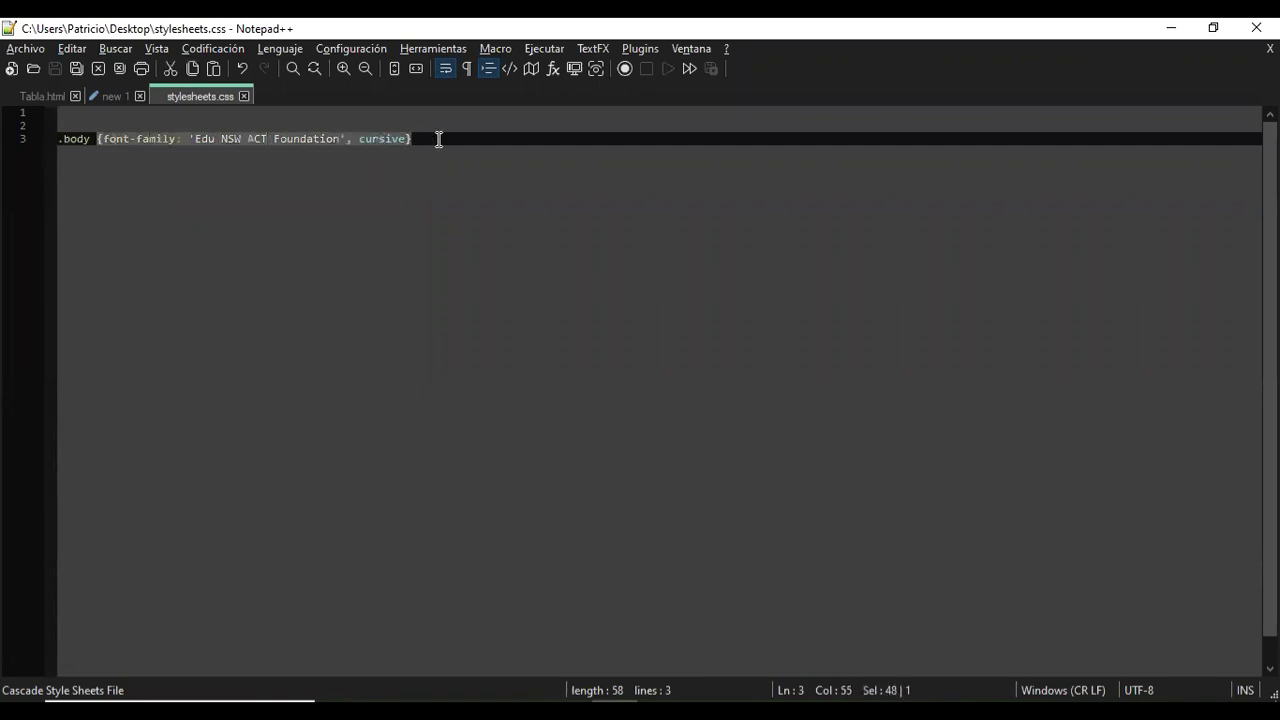
pyautogui.click(181, 139)
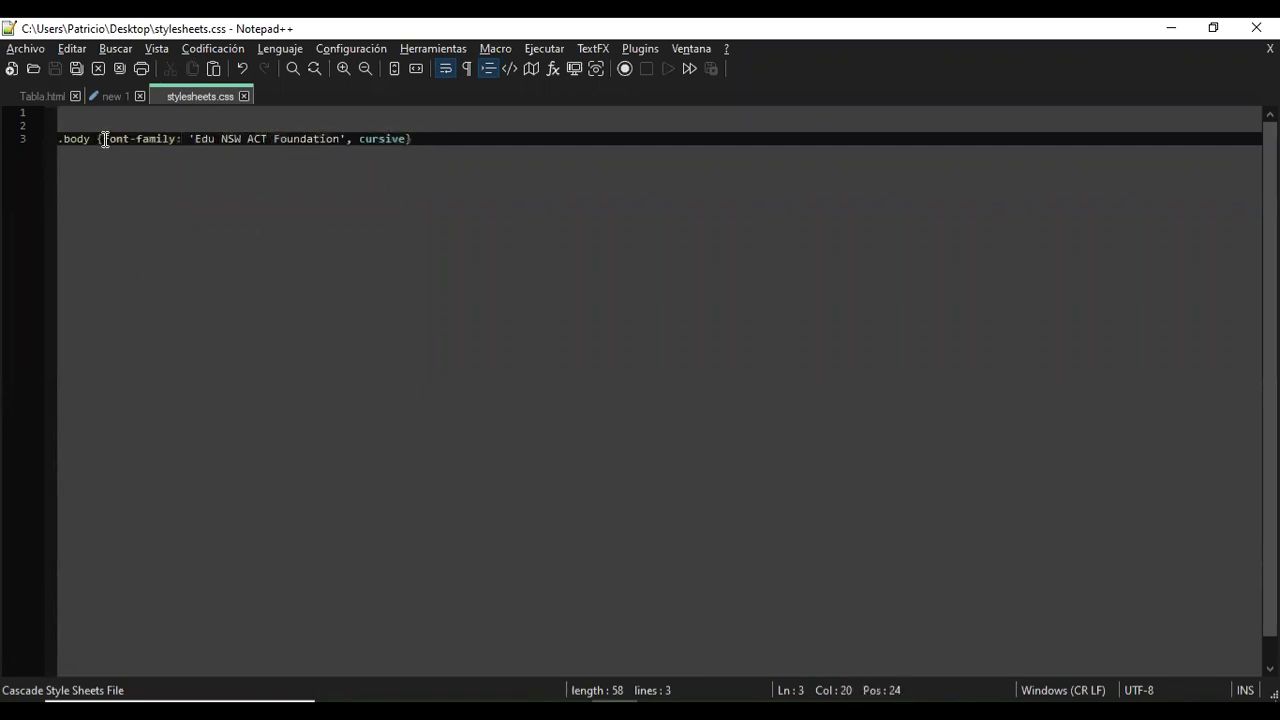
pyautogui.click(100, 139)
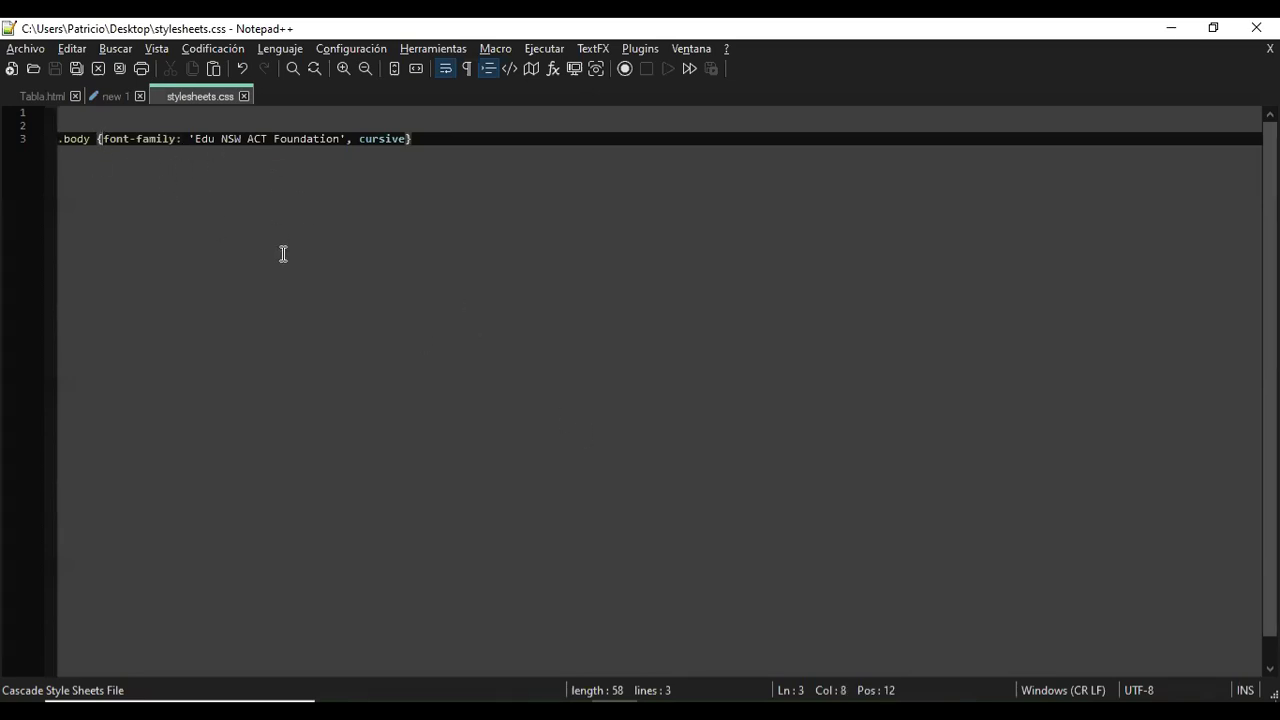
pyautogui.moveTo(100, 139); pyautogui.dragTo(146, 139)
pyautogui.click(105, 136)
# Switch to the OJS administration window in Chrome and open the Masterclass journal's website settings
pyautogui.click(635, 619)
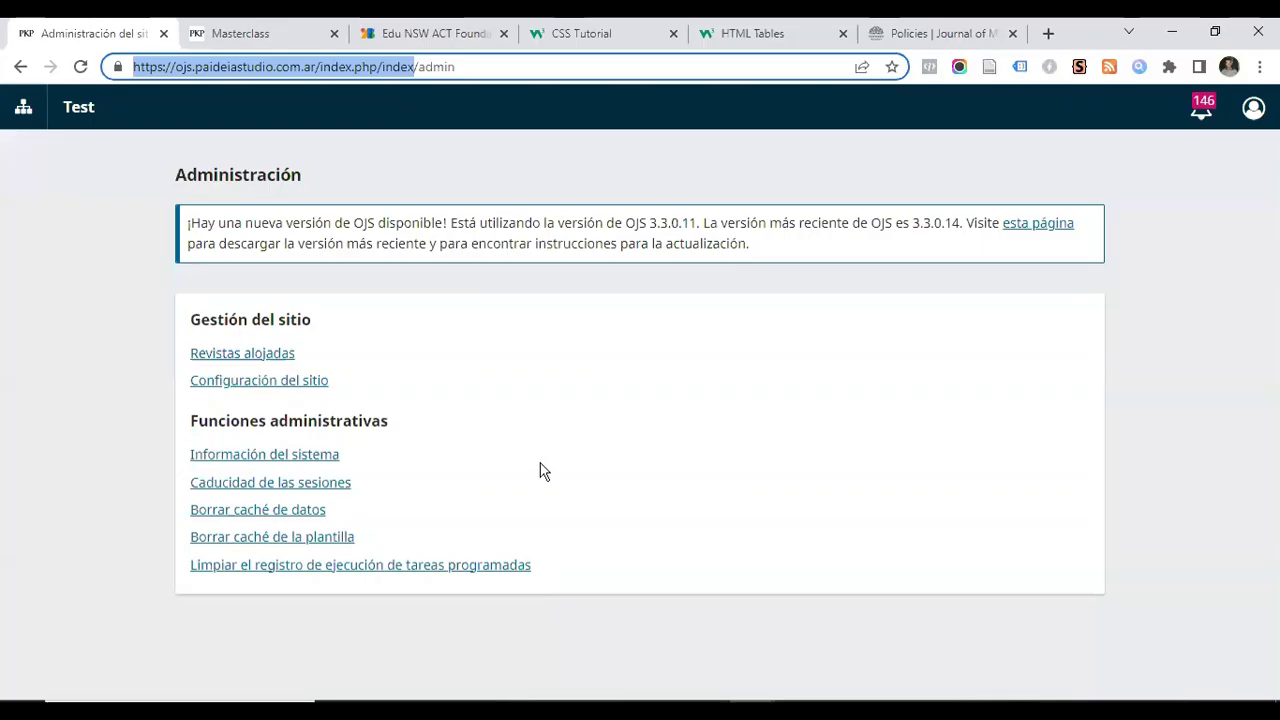
pyautogui.click(26, 108)
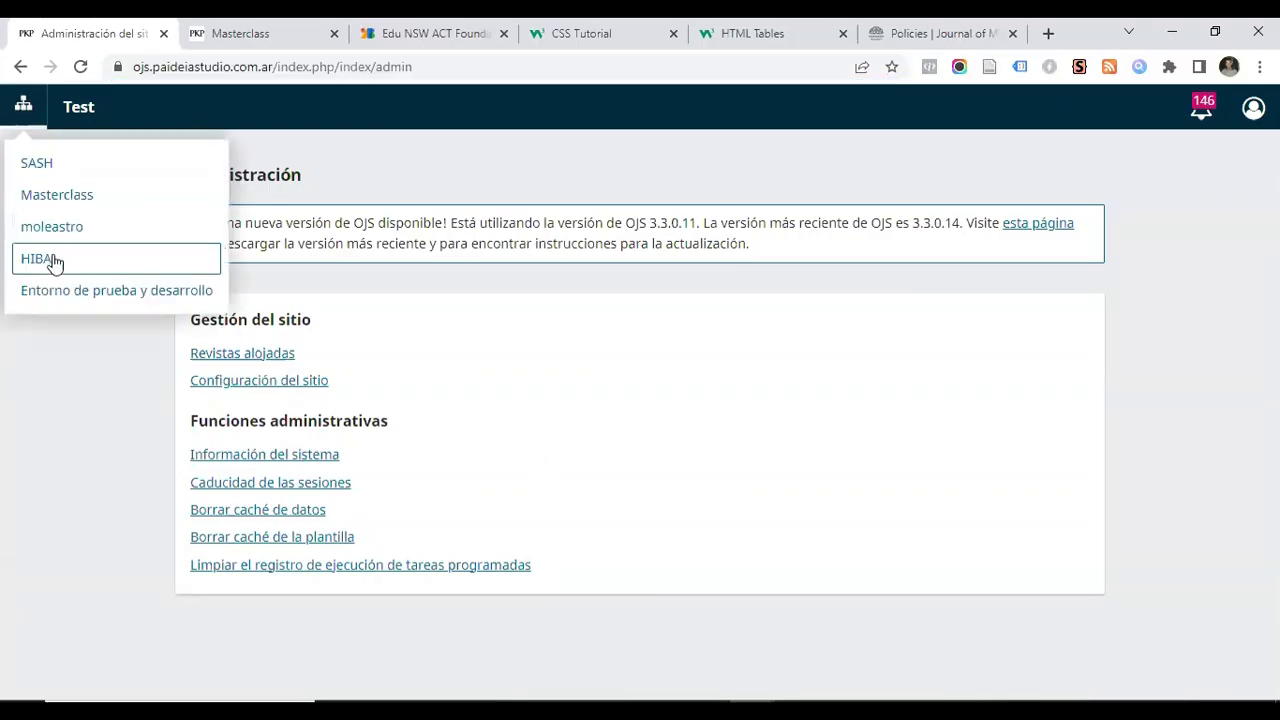
pyautogui.click(254, 36)
pyautogui.click(57, 37)
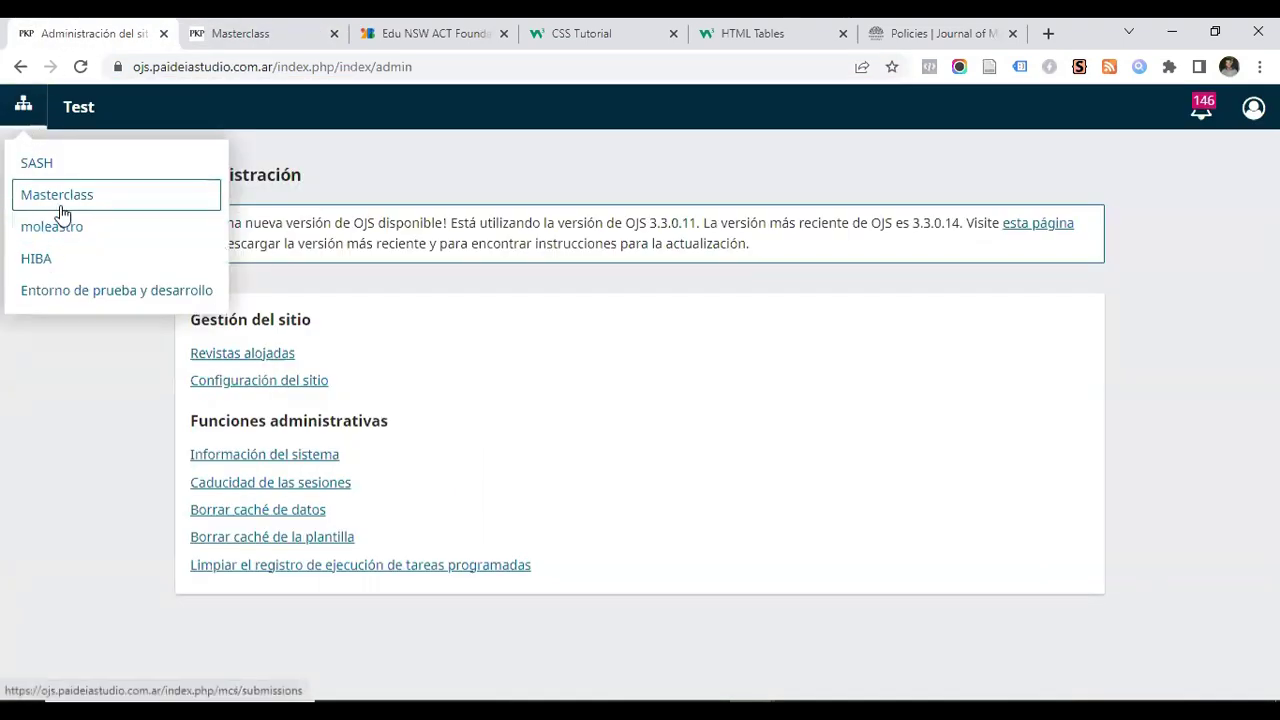
pyautogui.click(59, 208)
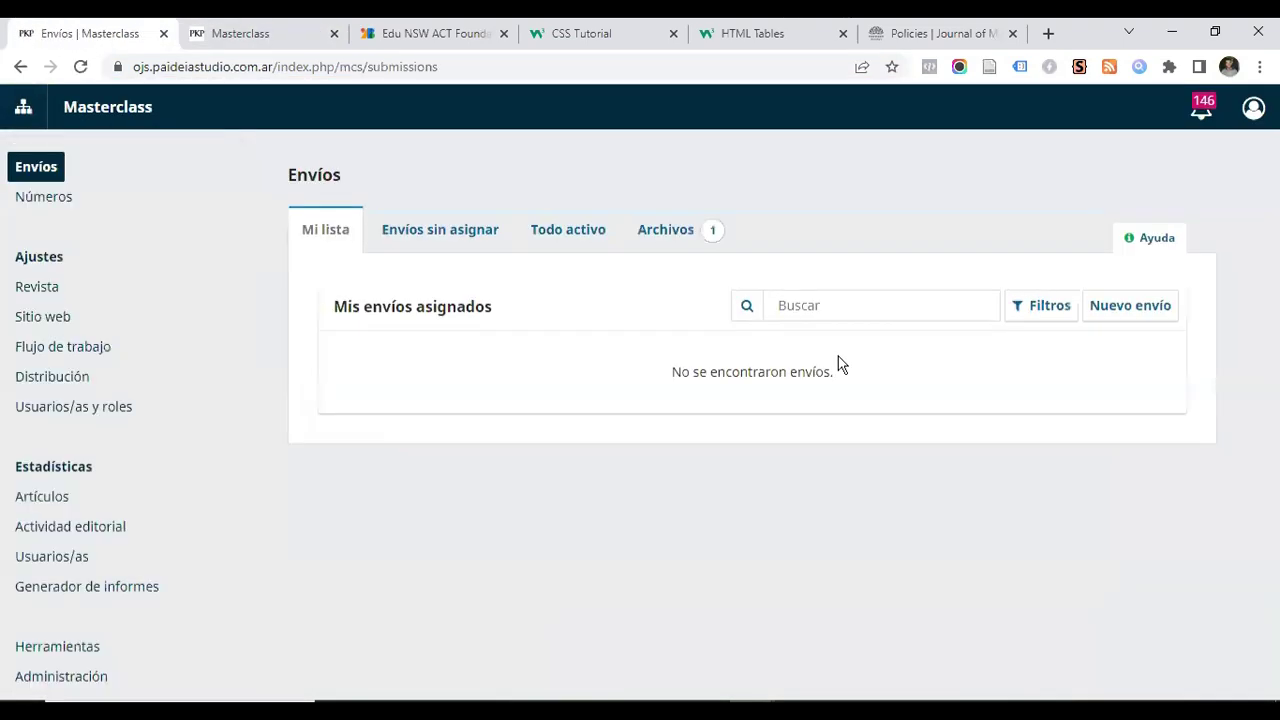
pyautogui.click(38, 318)
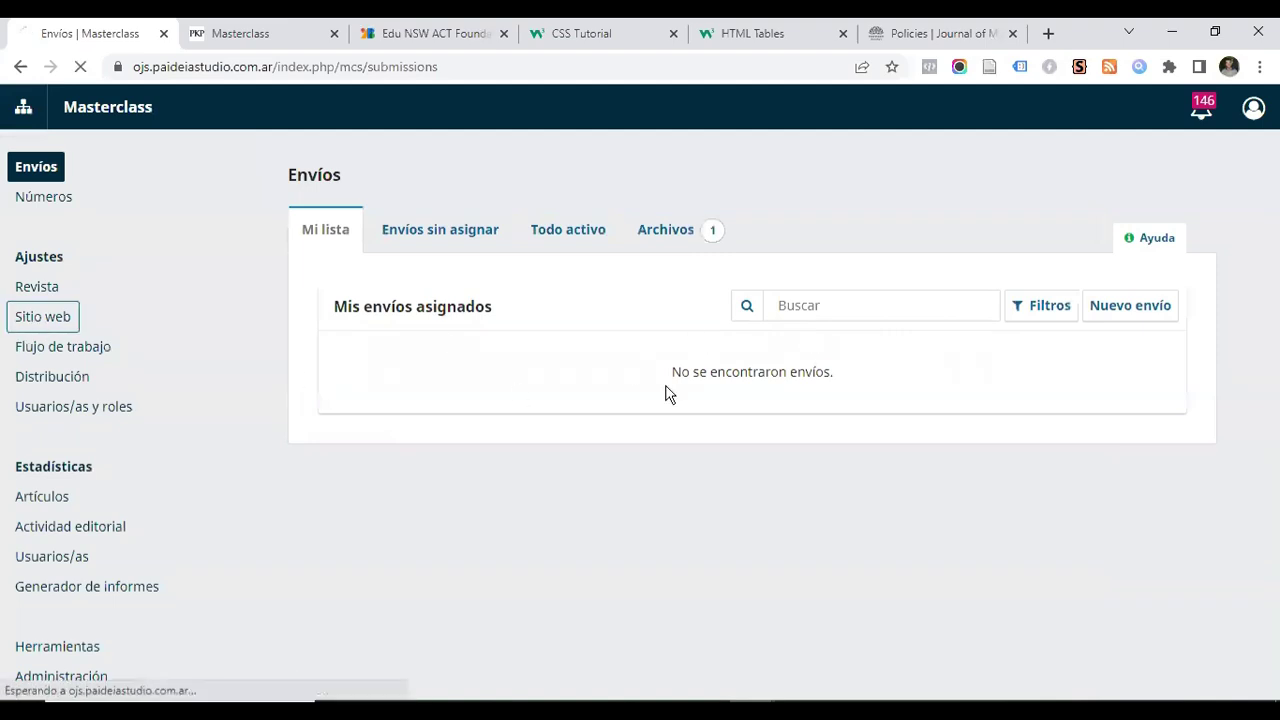
# Set the theme's header colour to the dark blue #104468
pyautogui.scroll(-2, 451, 414)
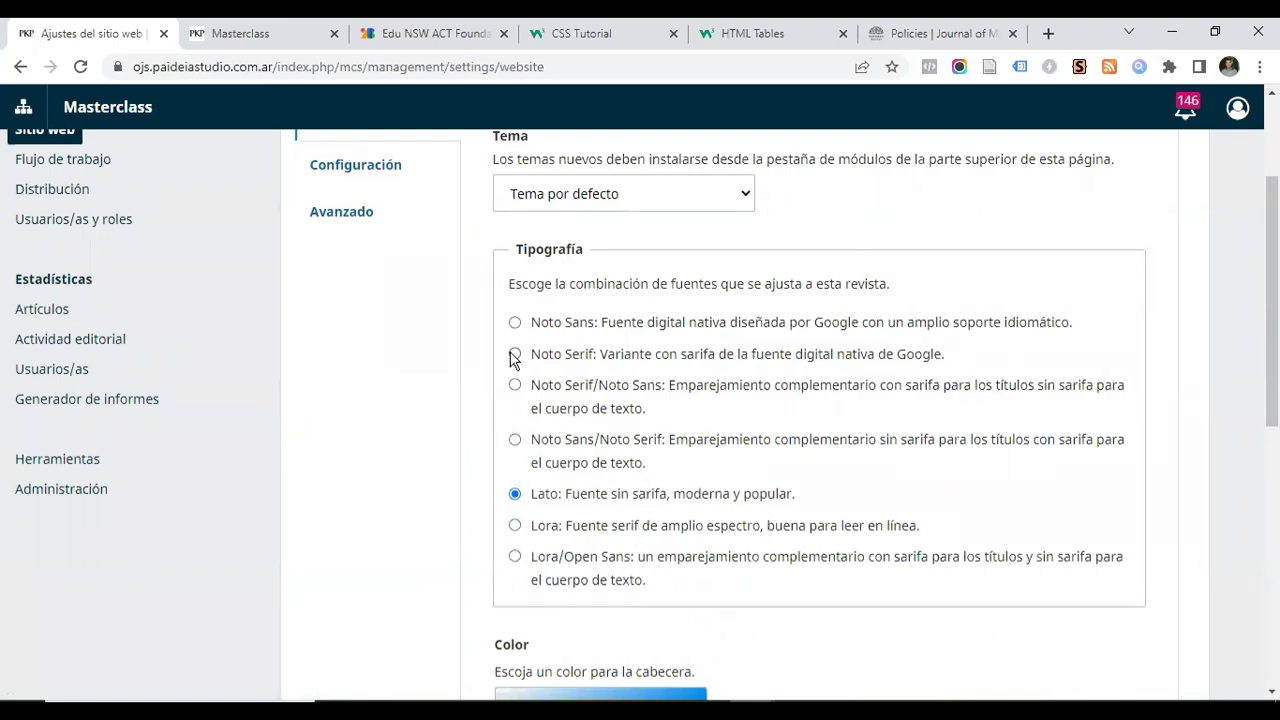
pyautogui.scroll(-3, 512, 358)
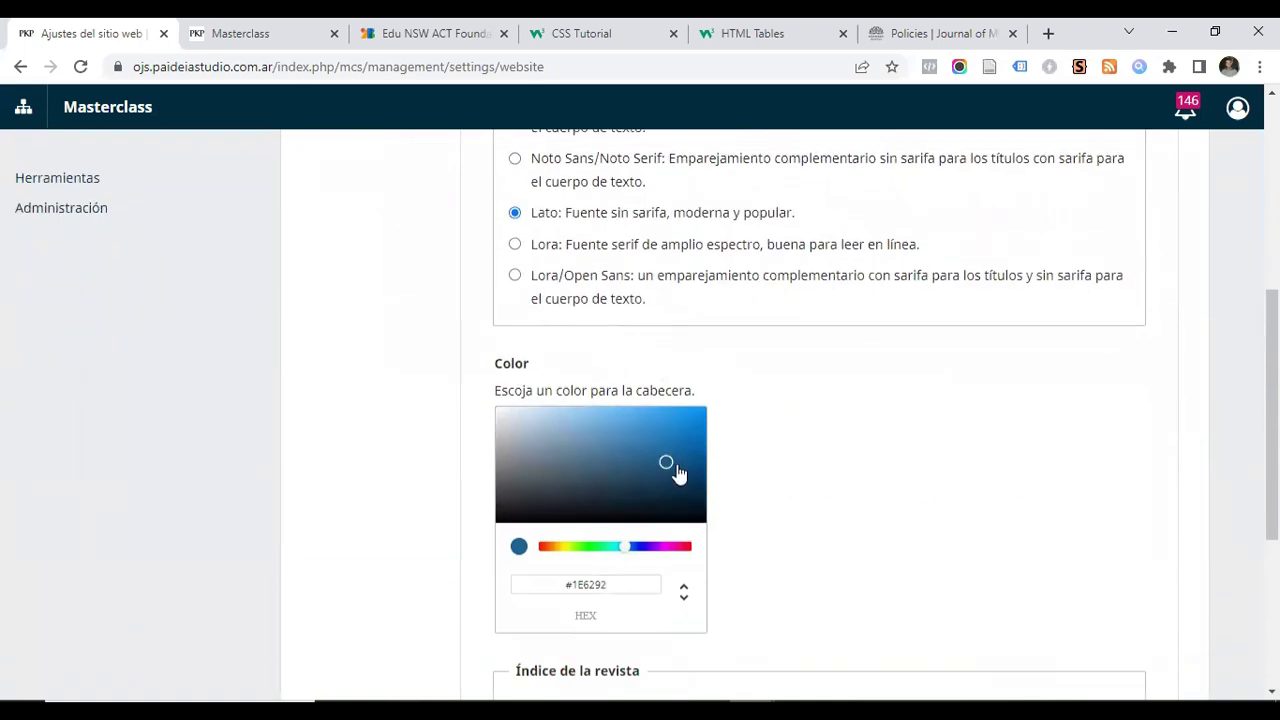
pyautogui.click(678, 426)
pyautogui.click(637, 423)
pyautogui.scroll(-2, 937, 420)
pyautogui.click(675, 298)
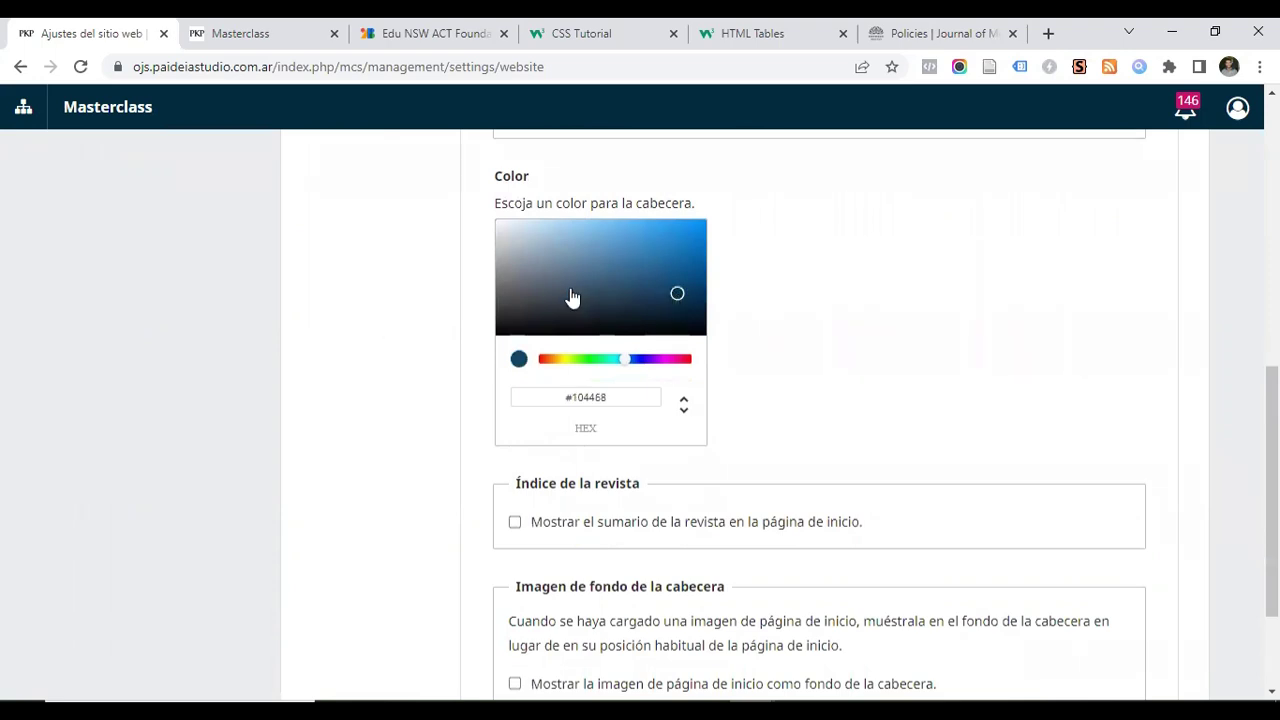
# Enable the journal summary on the home page and the homepage image as header background, and save the theme settings
pyautogui.scroll(-2, 571, 295)
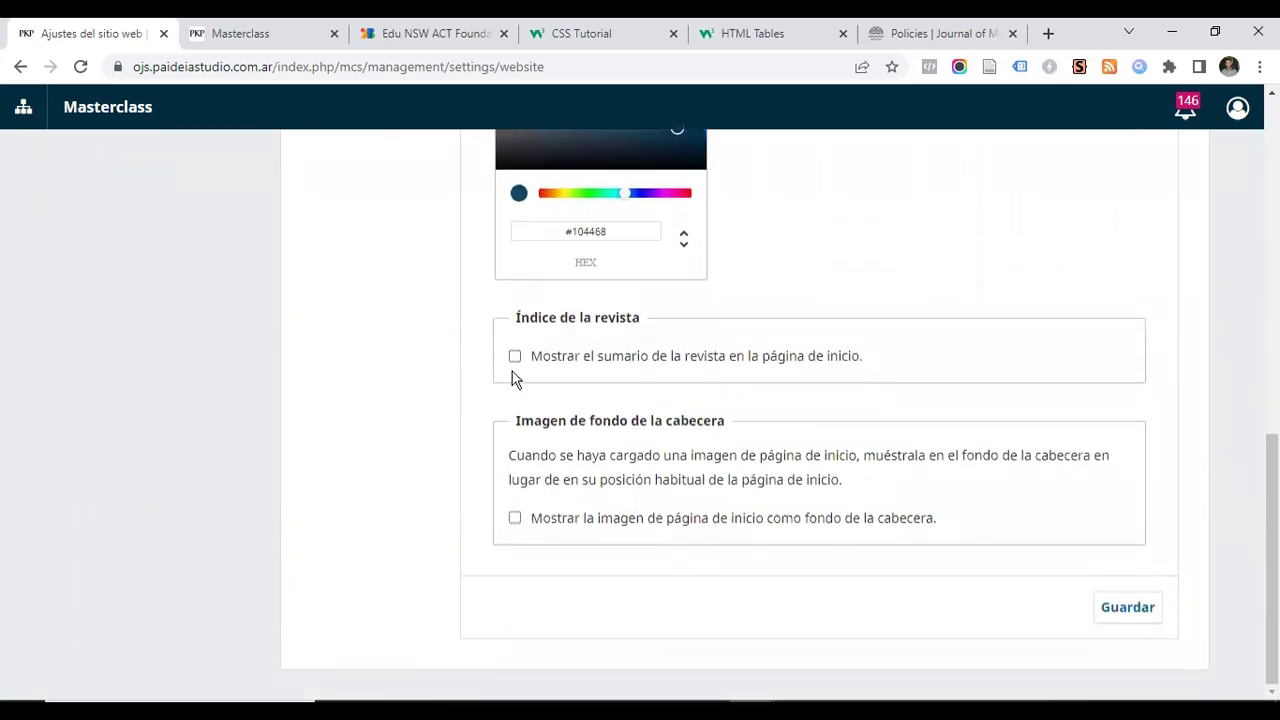
pyautogui.click(515, 519)
pyautogui.moveTo(517, 421); pyautogui.dragTo(720, 421)
pyautogui.scroll(3, 714, 457)
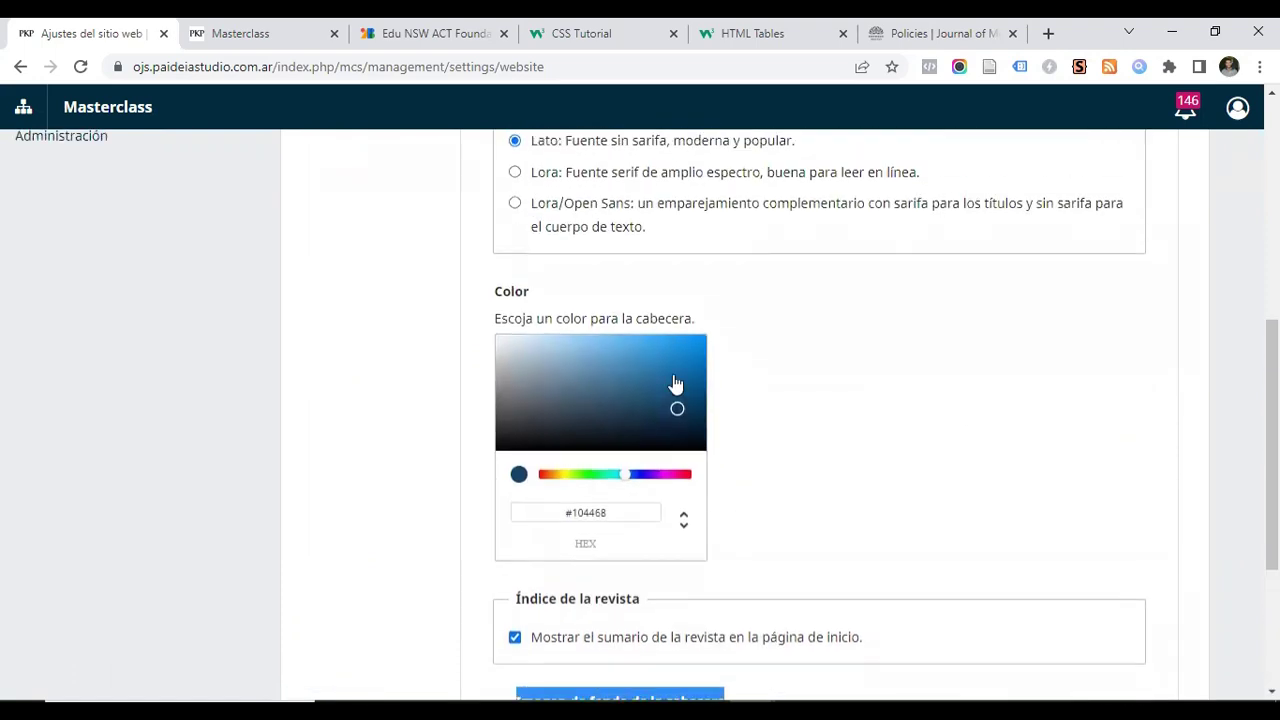
pyautogui.scroll(-3, 637, 381)
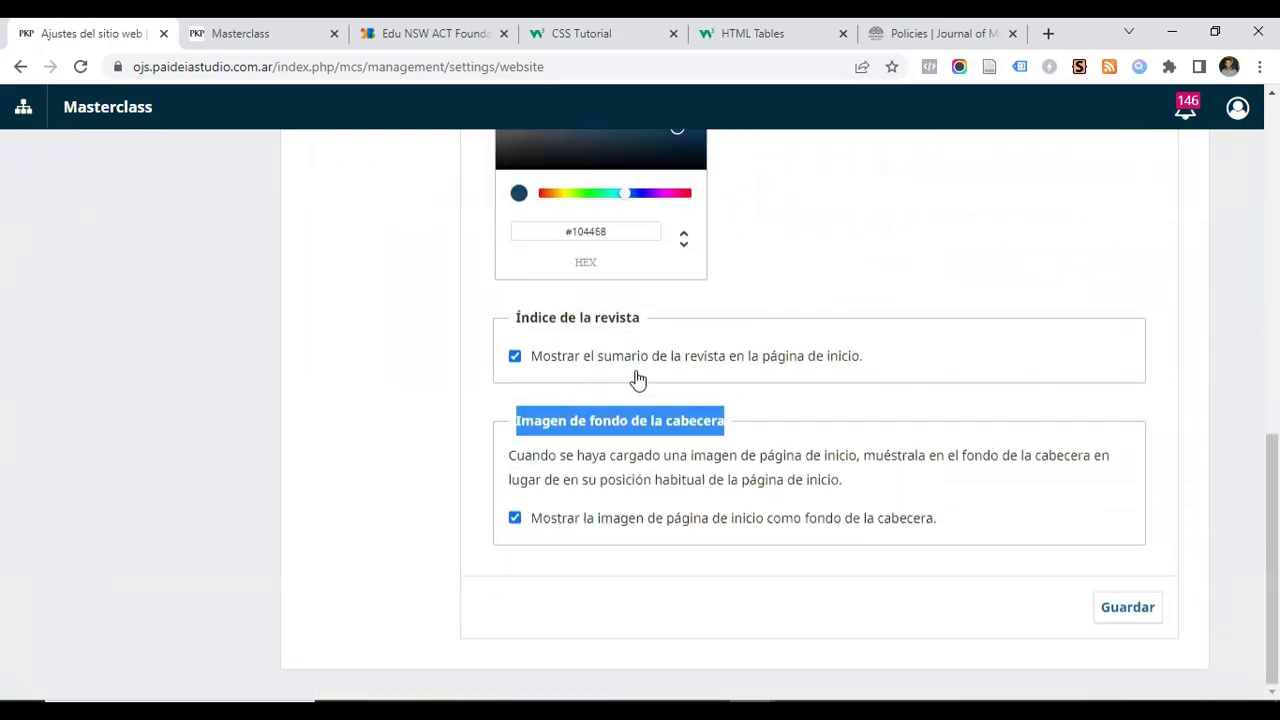
pyautogui.click(1111, 610)
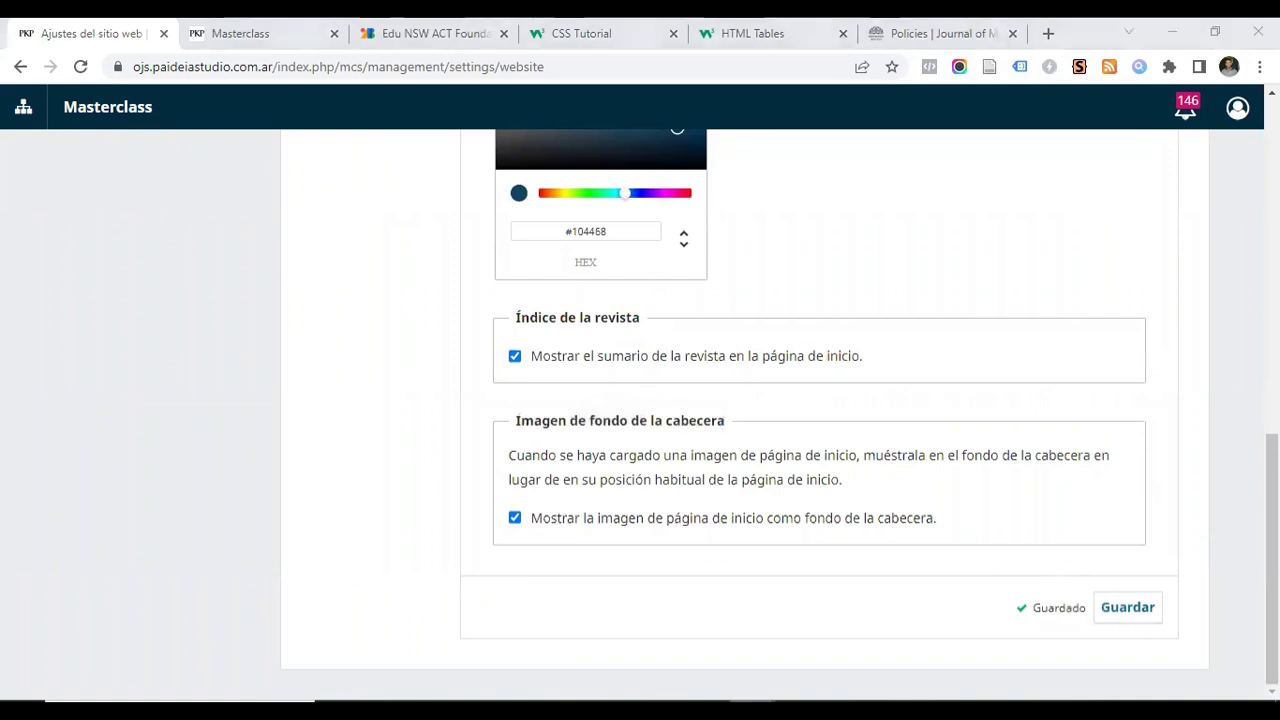
pyautogui.click(849, 643)
# Reload the website settings page and review the typography, colour and header options of the theme
pyautogui.click(81, 68)
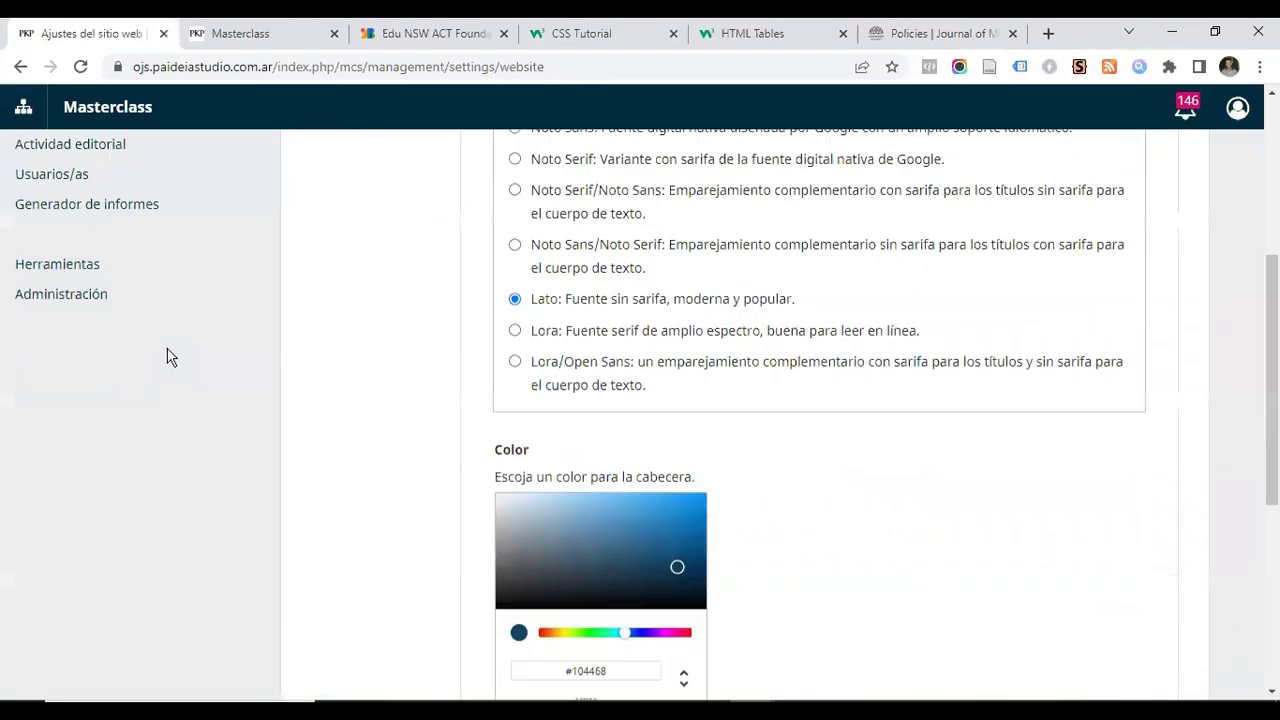
pyautogui.scroll(-3, 166, 357)
pyautogui.scroll(4, 414, 314)
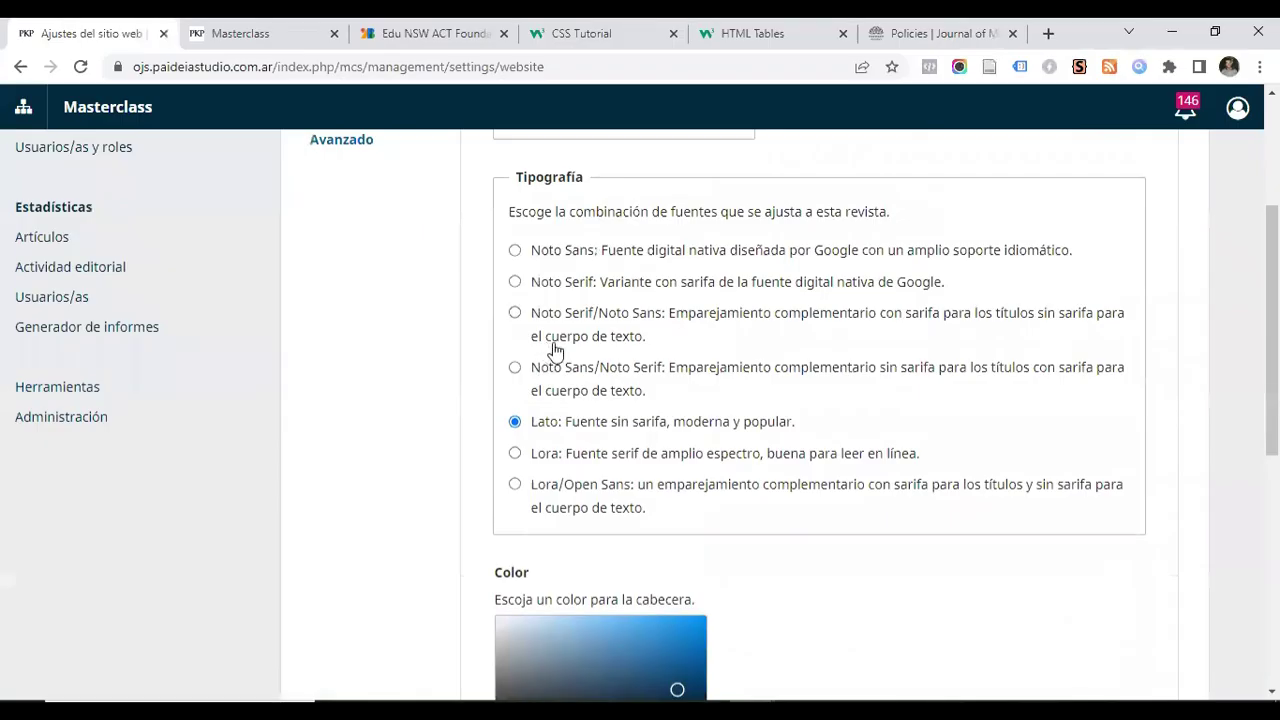
pyautogui.scroll(-5, 551, 346)
pyautogui.scroll(-2, 540, 366)
pyautogui.scroll(10, 540, 366)
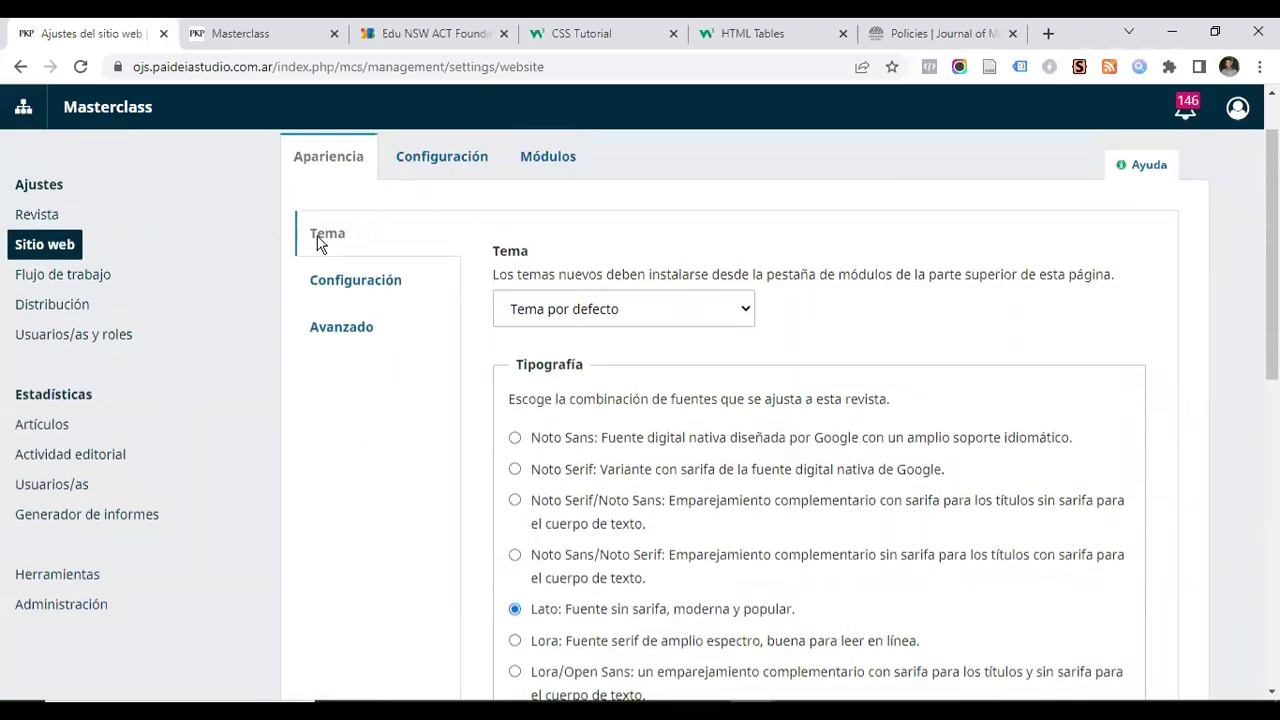
# Upload Recurso 4.png from the Paideia > Logos folder as the journal logo in the appearance setup
pyautogui.click(380, 283)
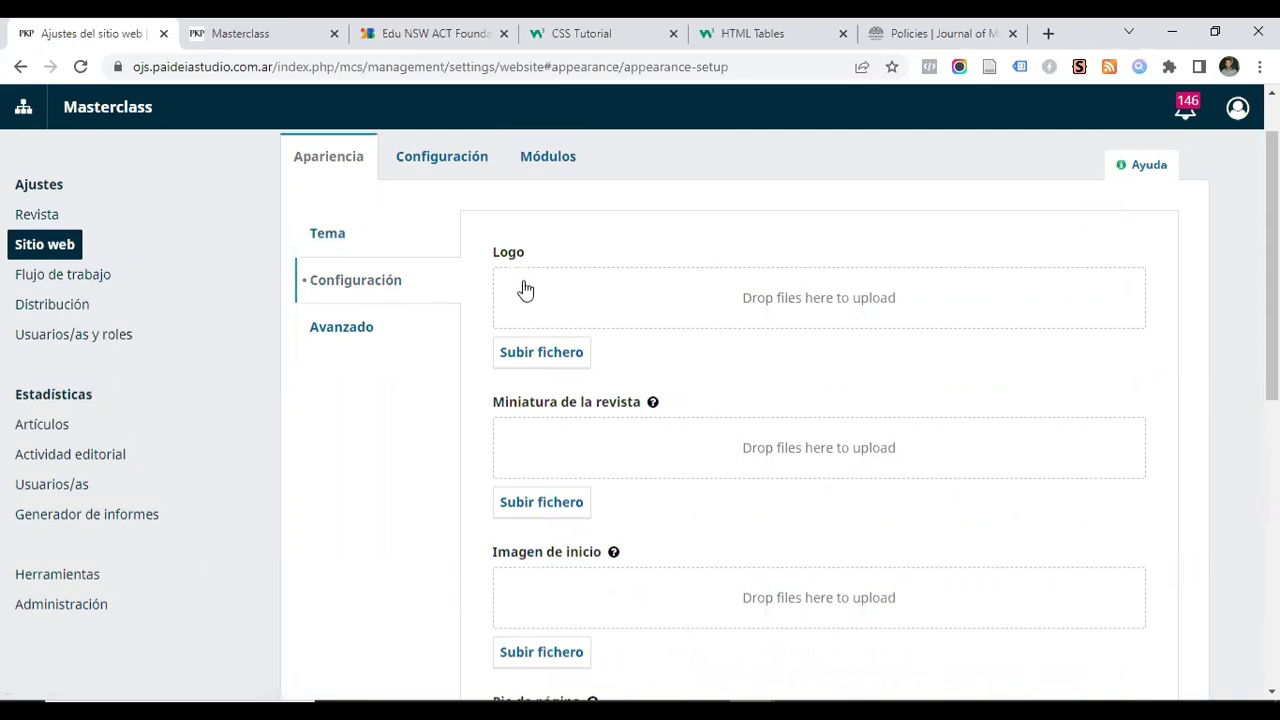
pyautogui.scroll(-6, 508, 363)
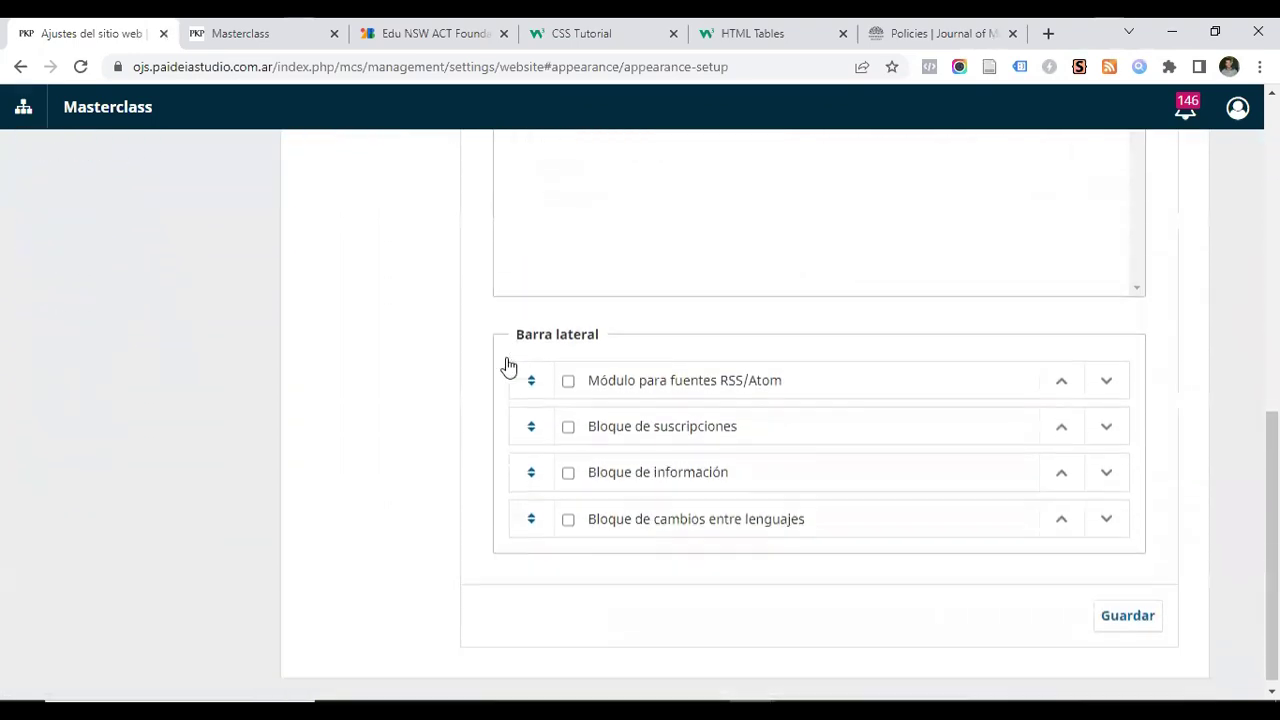
pyautogui.scroll(7, 508, 365)
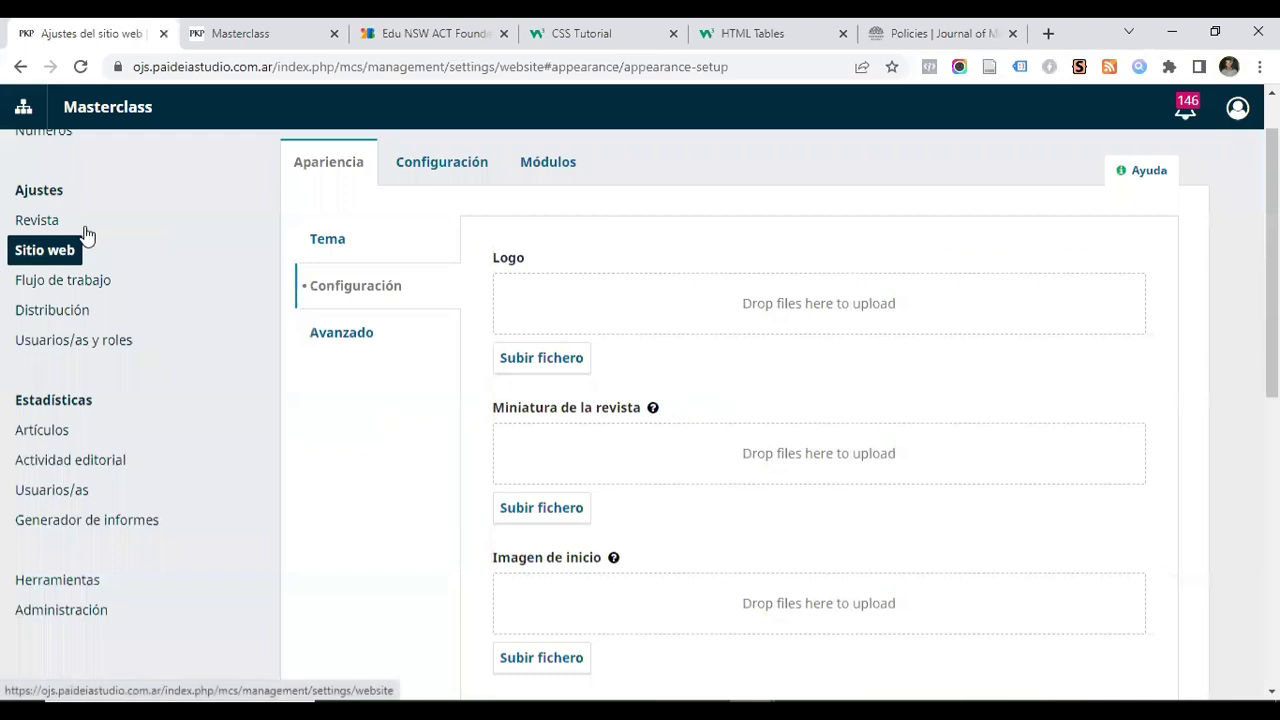
pyautogui.click(543, 366)
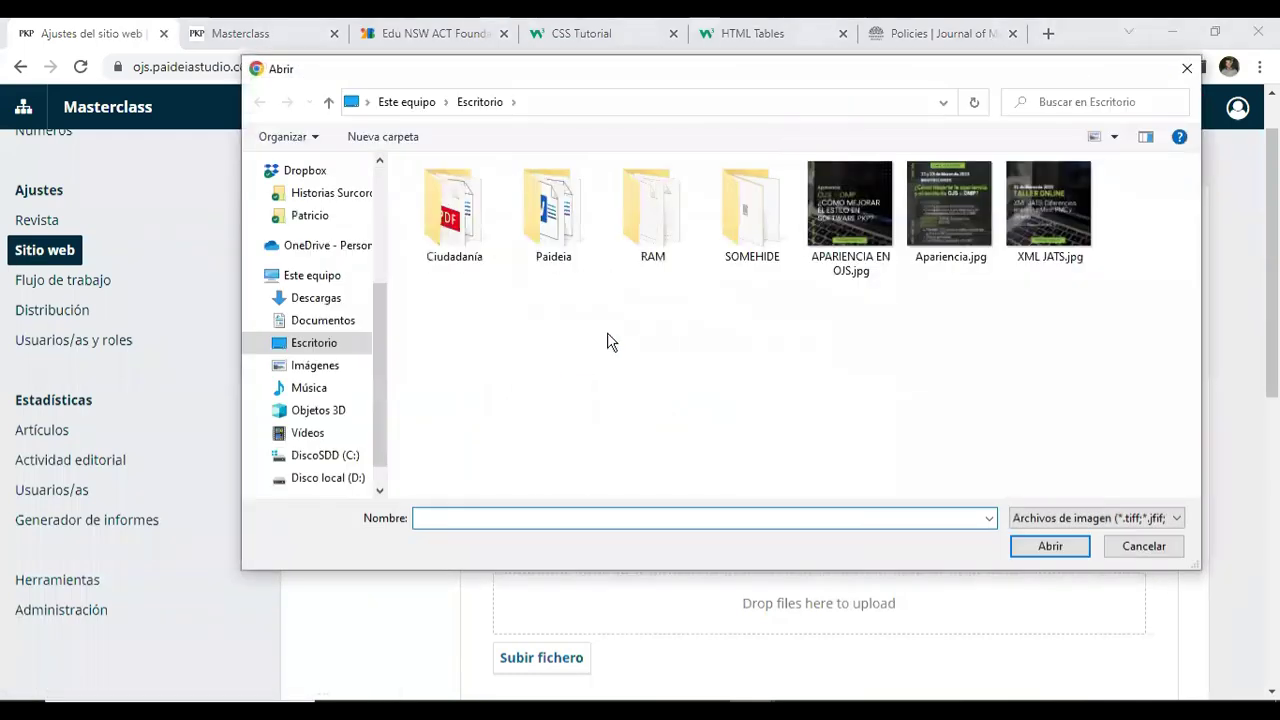
pyautogui.doubleClick(555, 215)
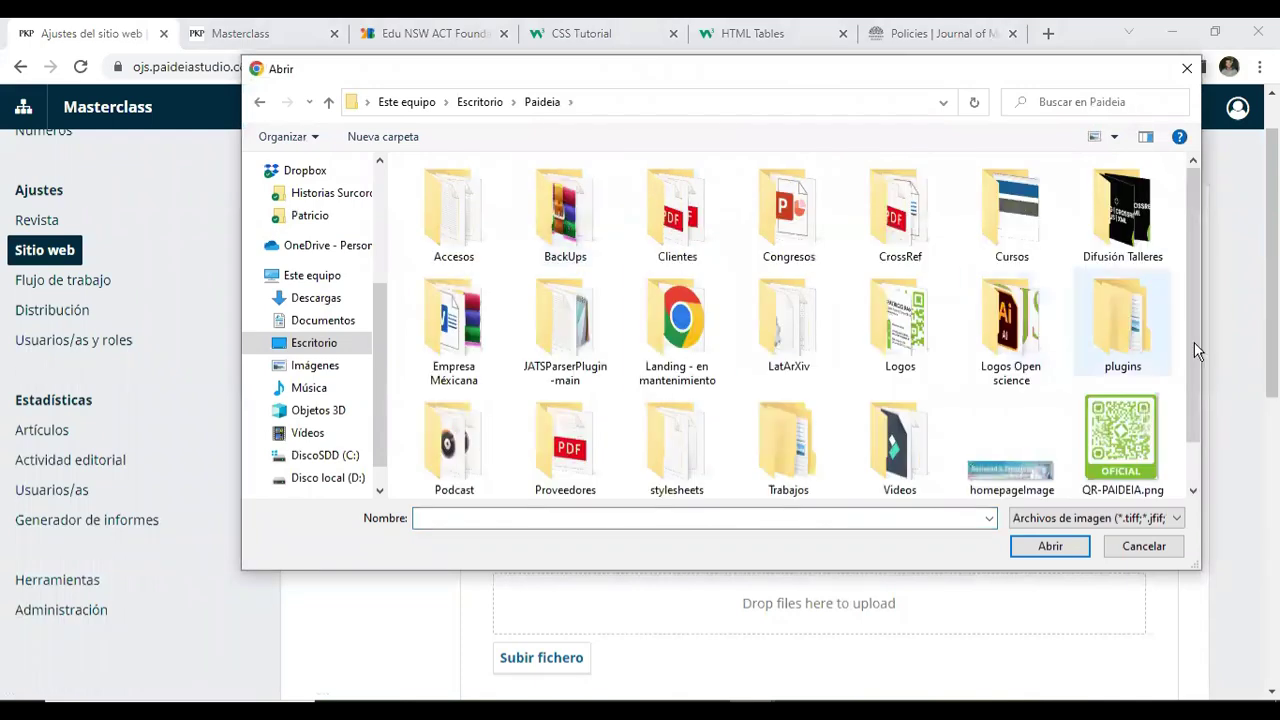
pyautogui.doubleClick(913, 333)
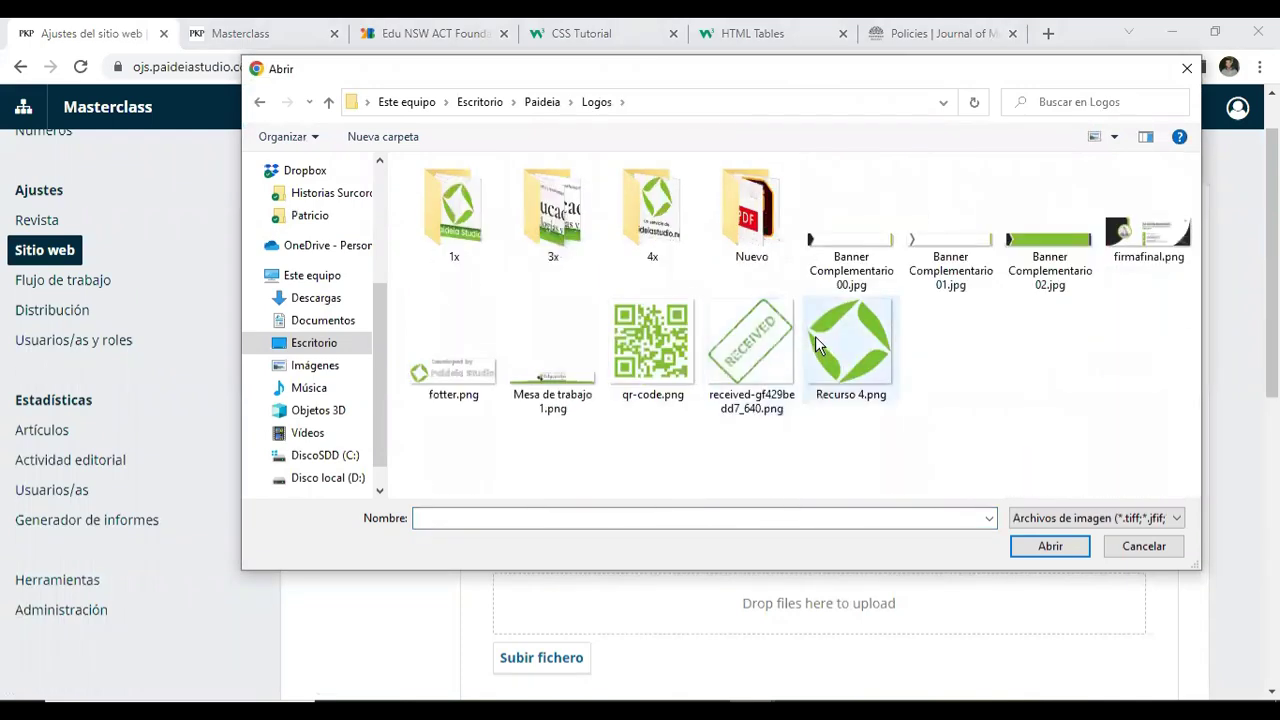
pyautogui.doubleClick(826, 345)
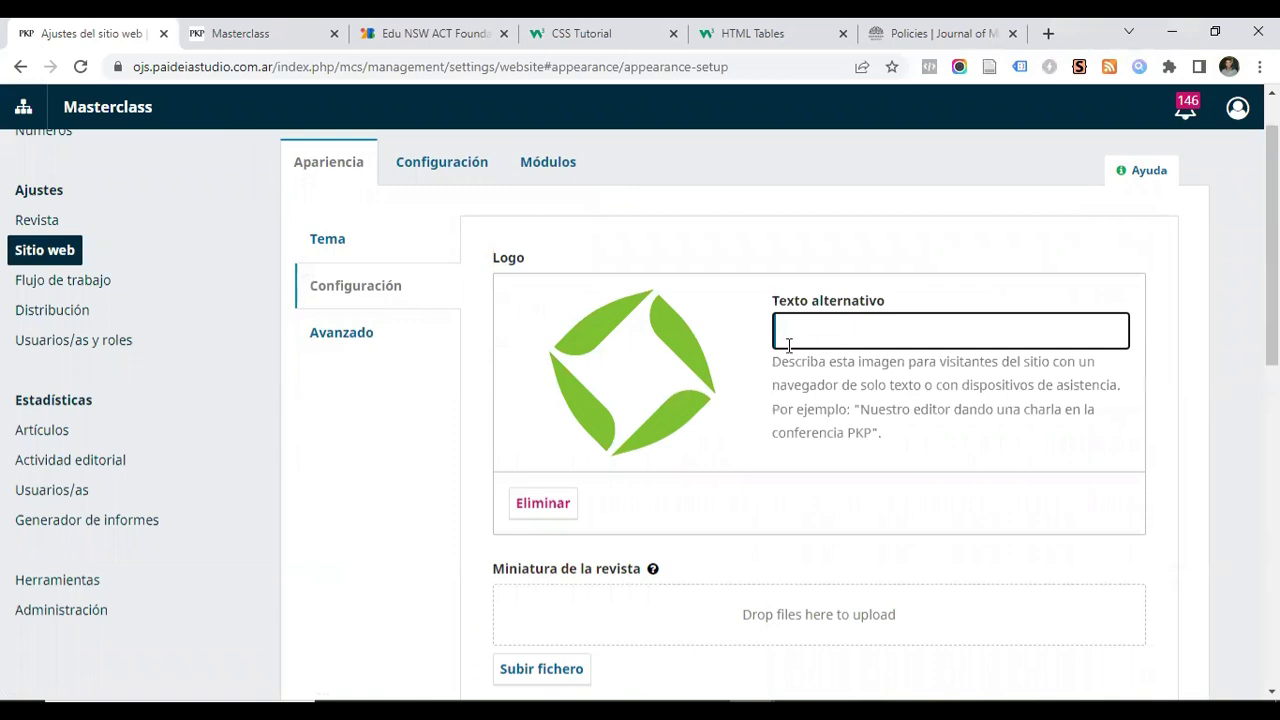
# Enter "Paideia Studio" as the logo's alternative text
pyautogui.moveTo(772, 300); pyautogui.dragTo(923, 297)
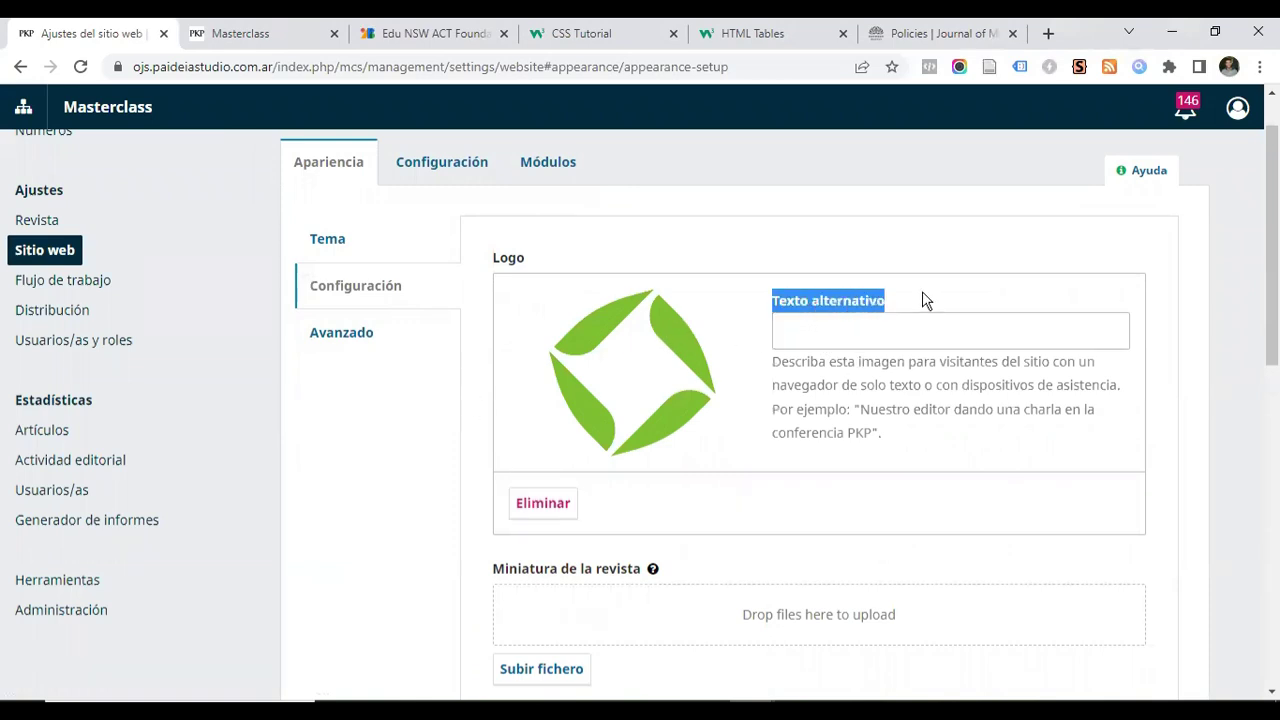
pyautogui.click(845, 338)
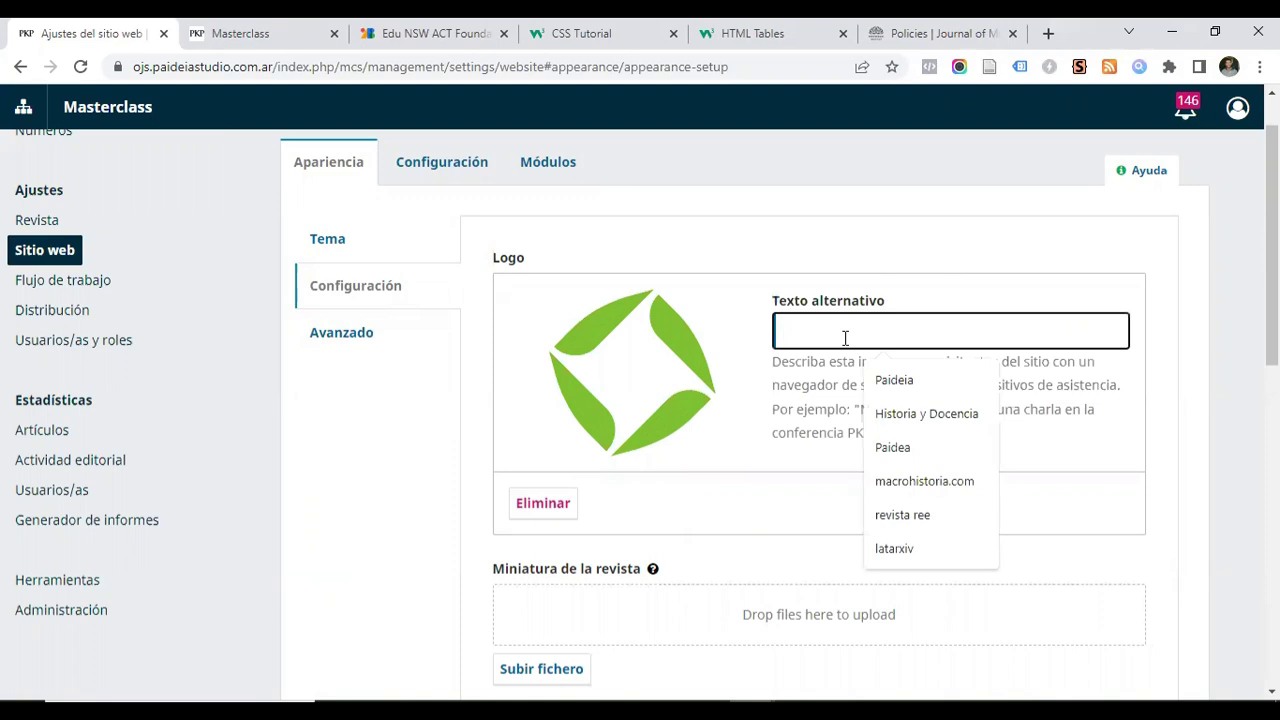
pyautogui.write('Pa')
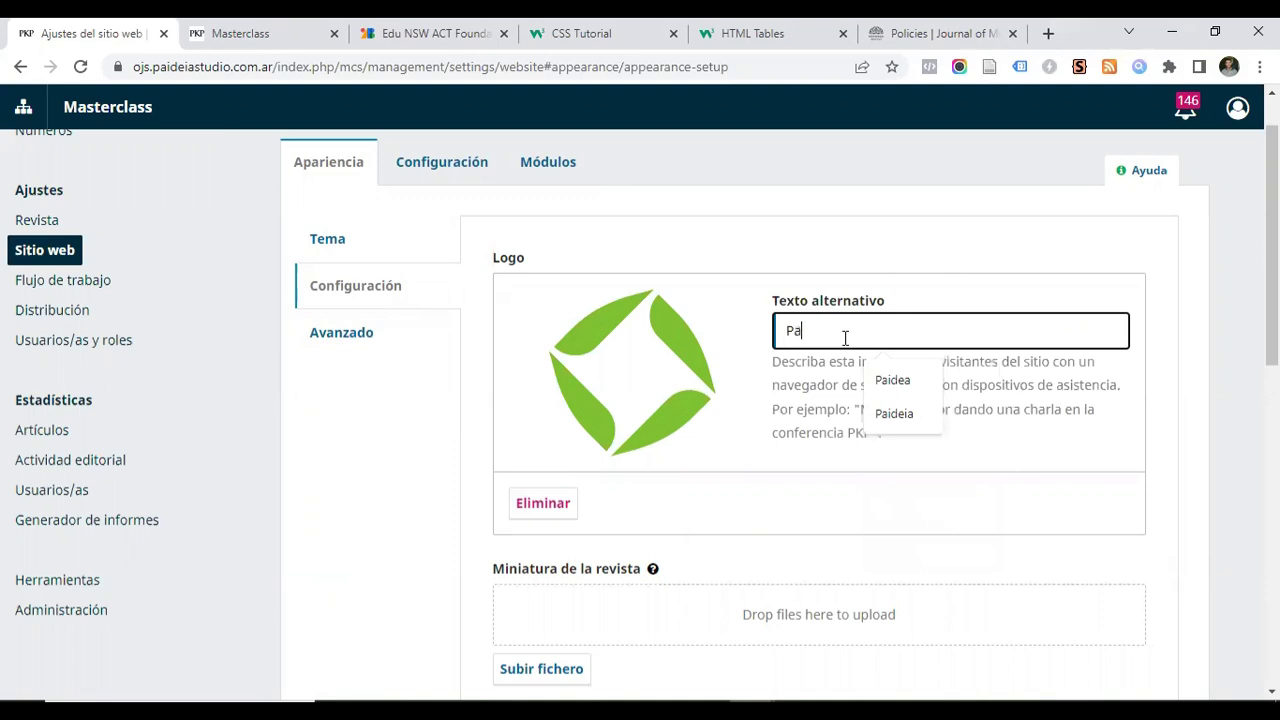
pyautogui.write('idea')
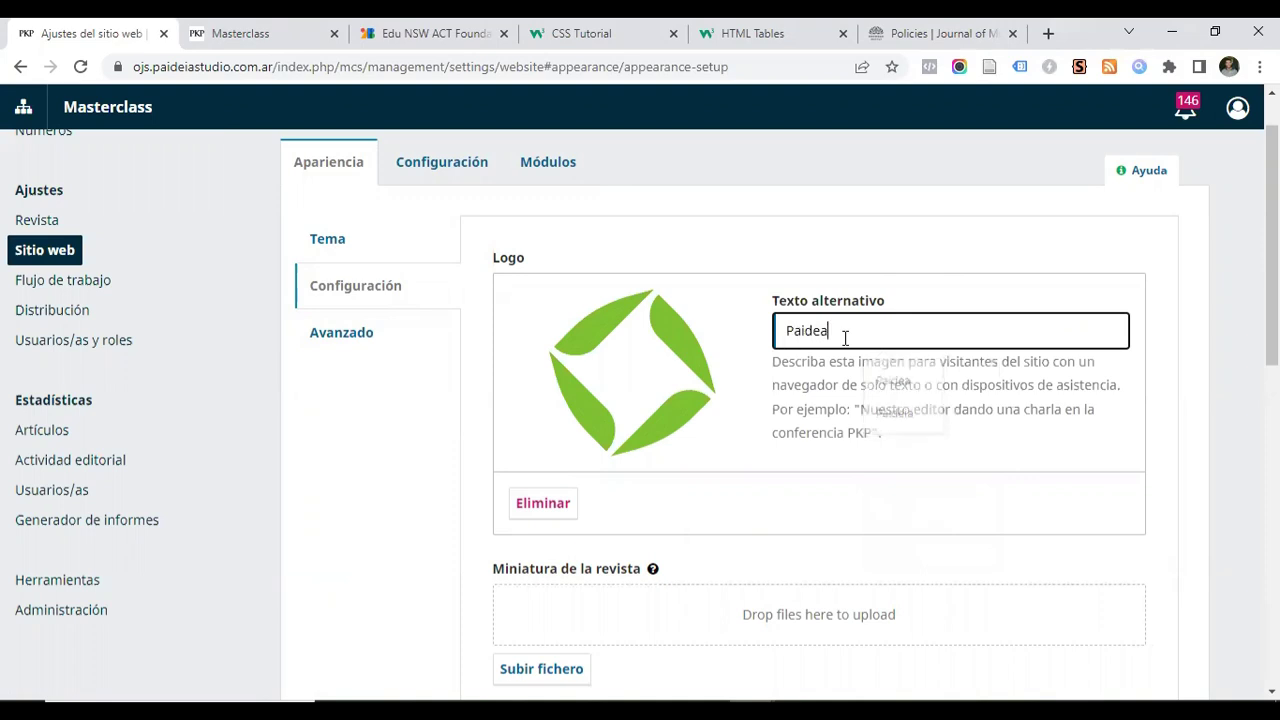
pyautogui.press('BackSpace')
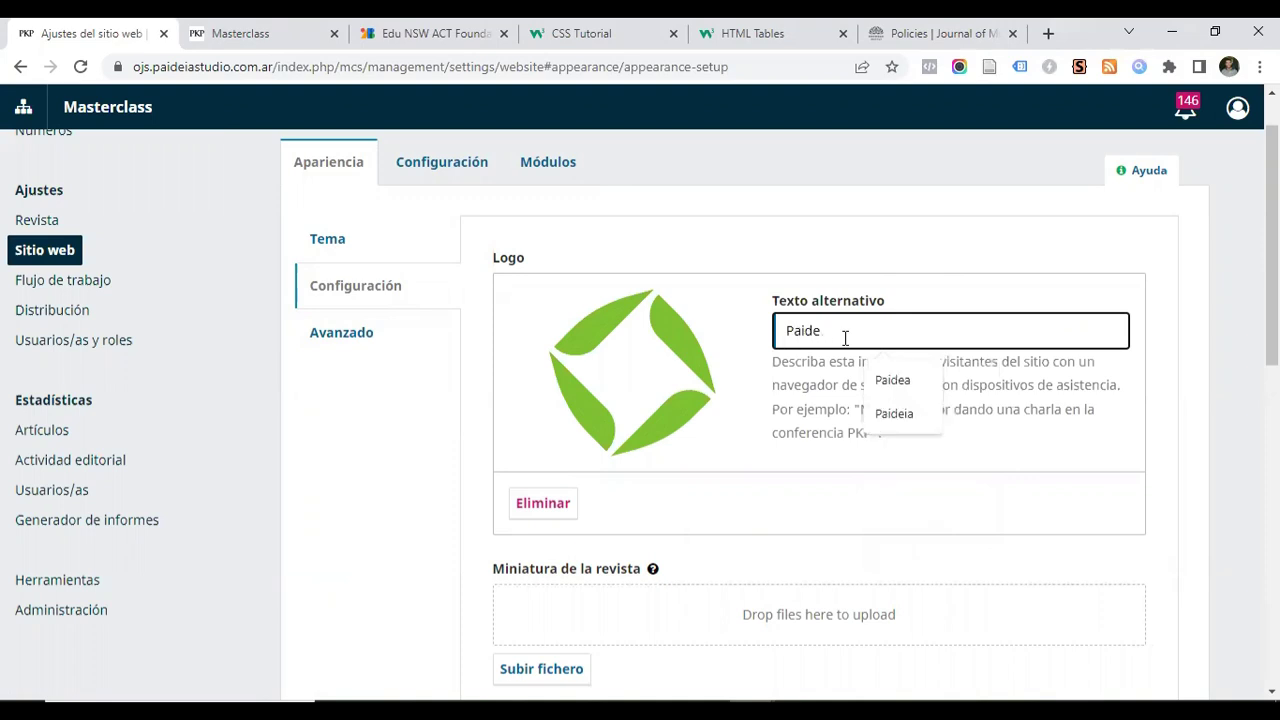
pyautogui.write('ia Studio')
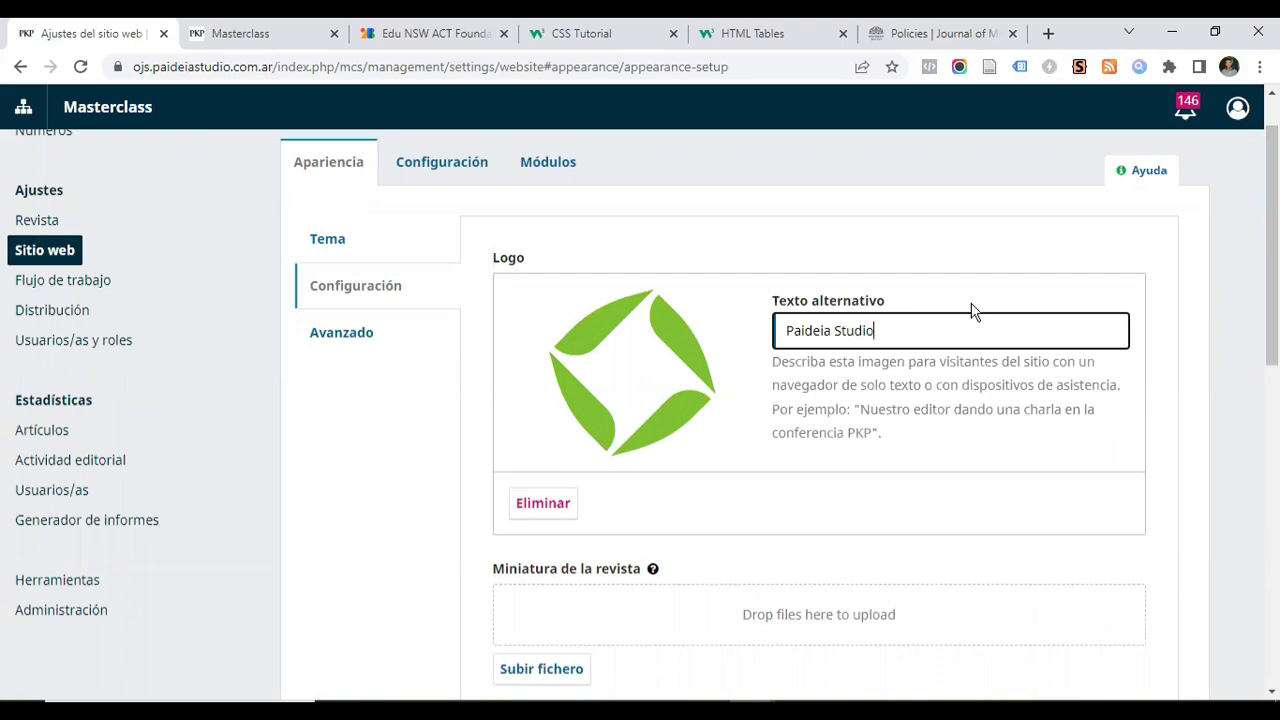
# Upload received-gf429bedd7_640.png from the Logos folder as the journal thumbnail
pyautogui.scroll(-3, 710, 440)
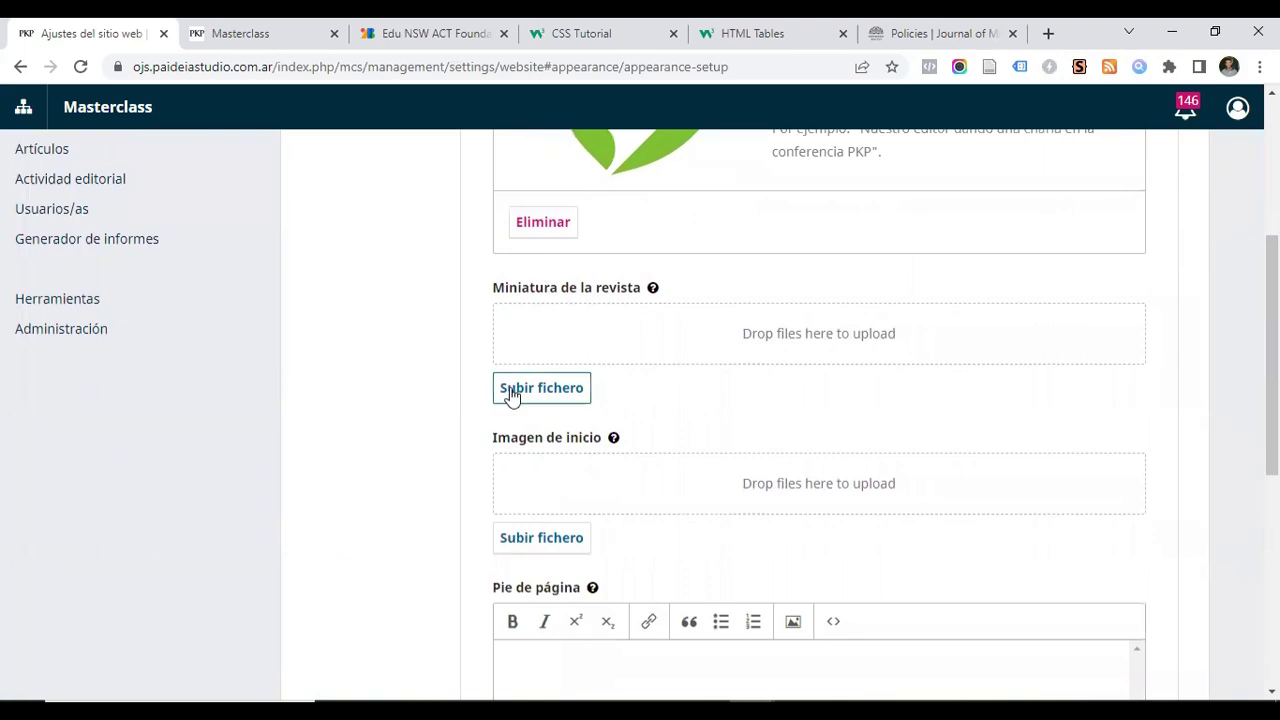
pyautogui.click(512, 391)
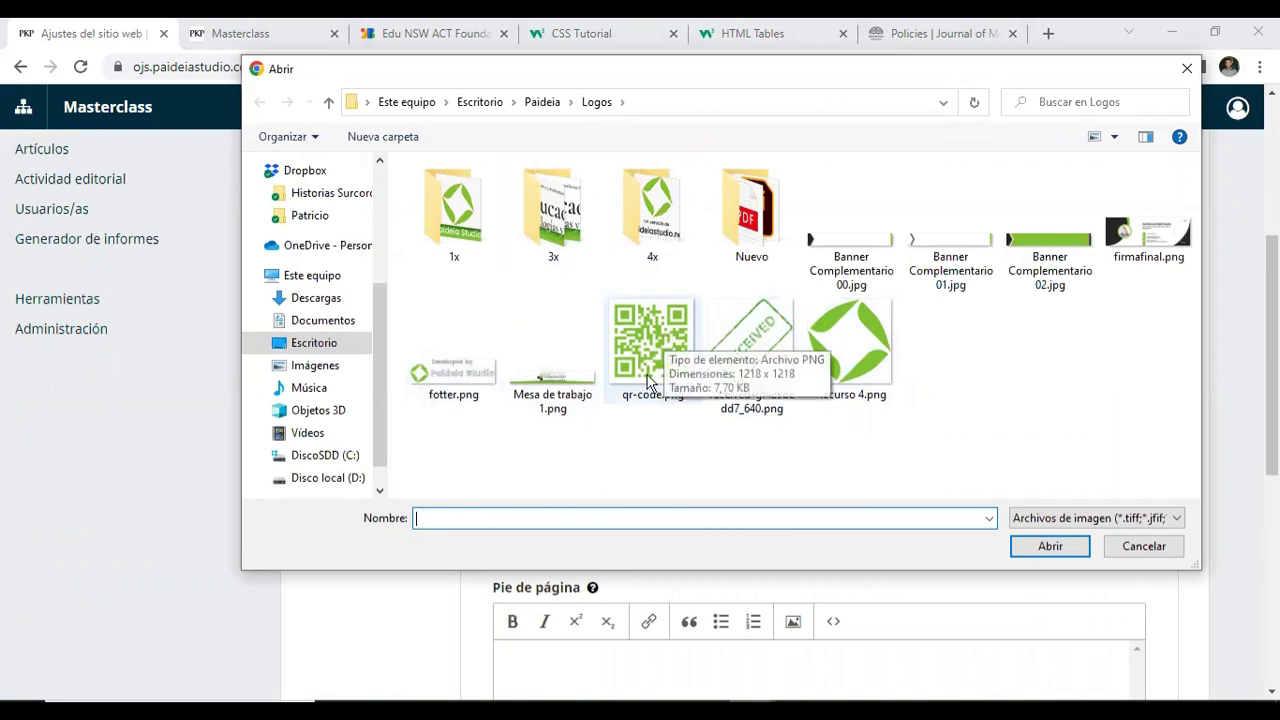
pyautogui.doubleClick(759, 336)
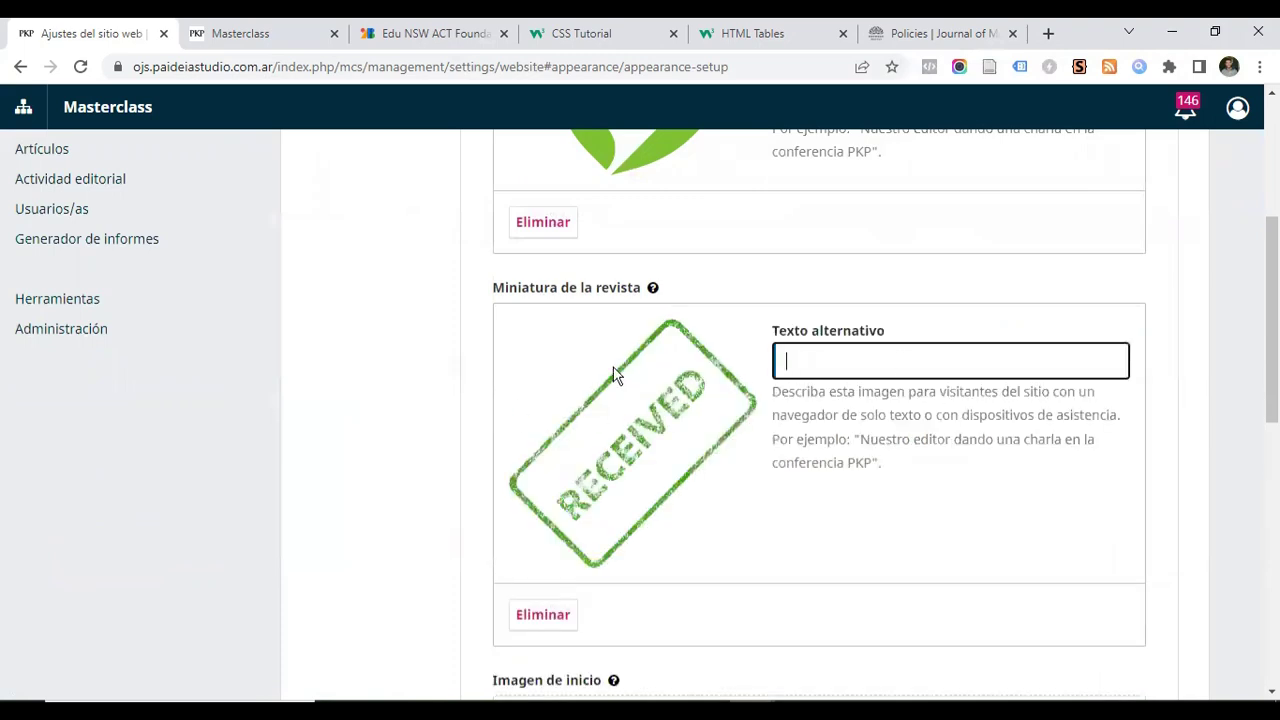
pyautogui.scroll(-5, 486, 371)
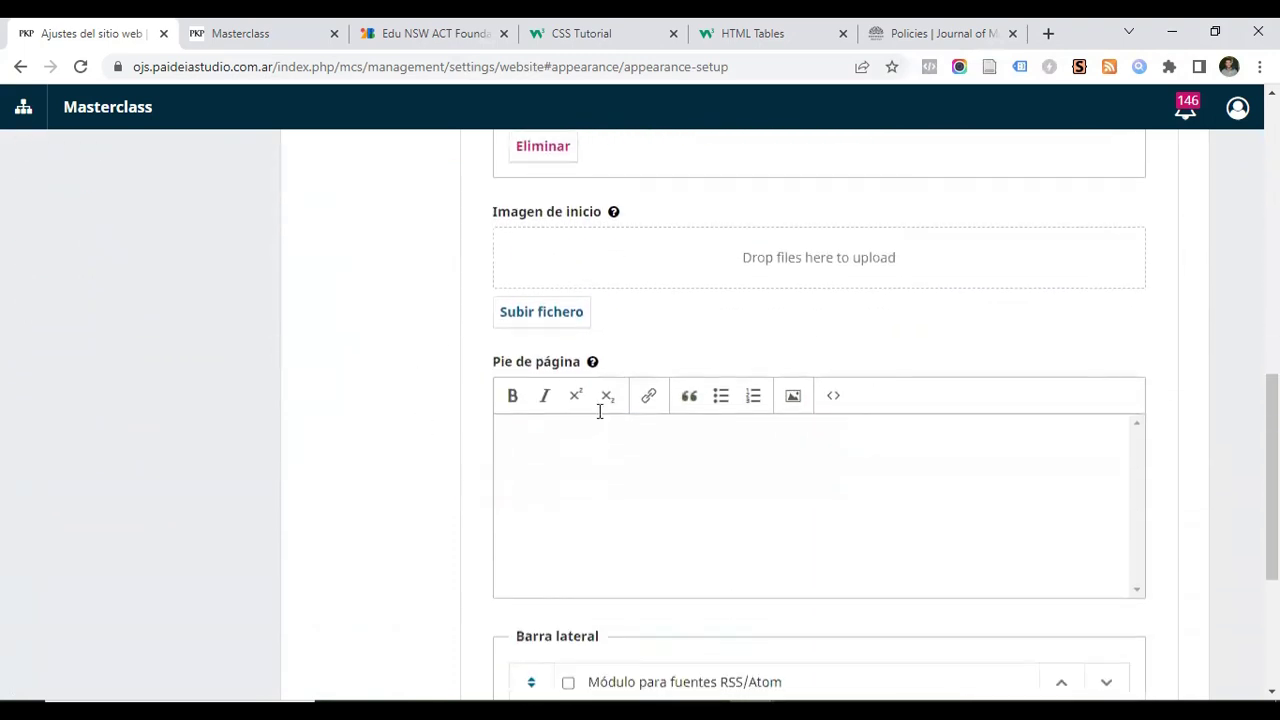
pyautogui.click(536, 312)
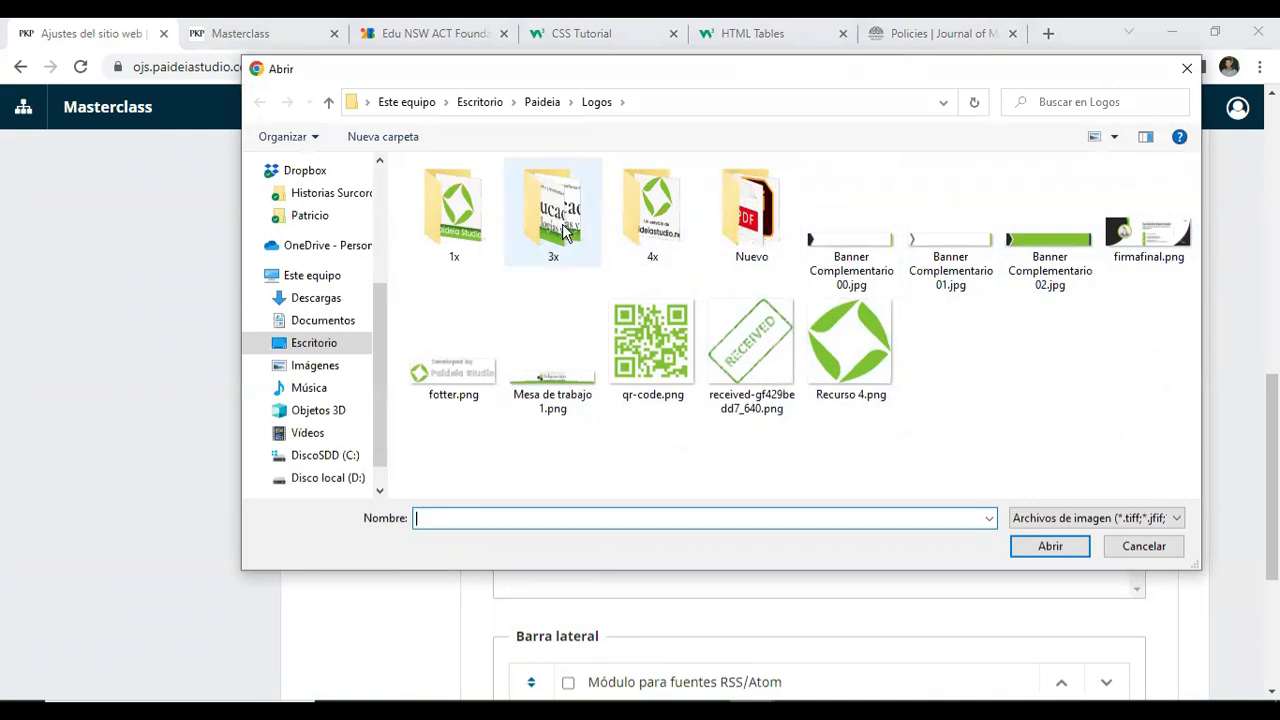
pyautogui.doubleClick(565, 232)
pyautogui.click(447, 249)
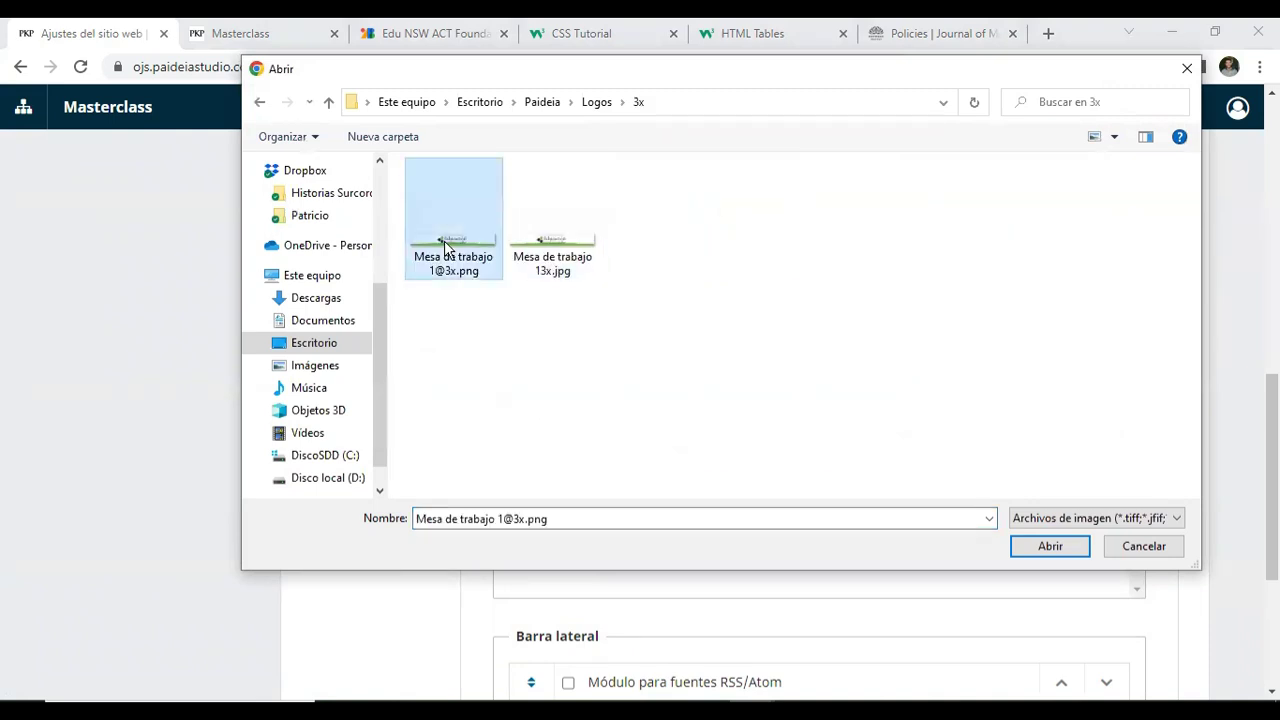
pyautogui.doubleClick(447, 249)
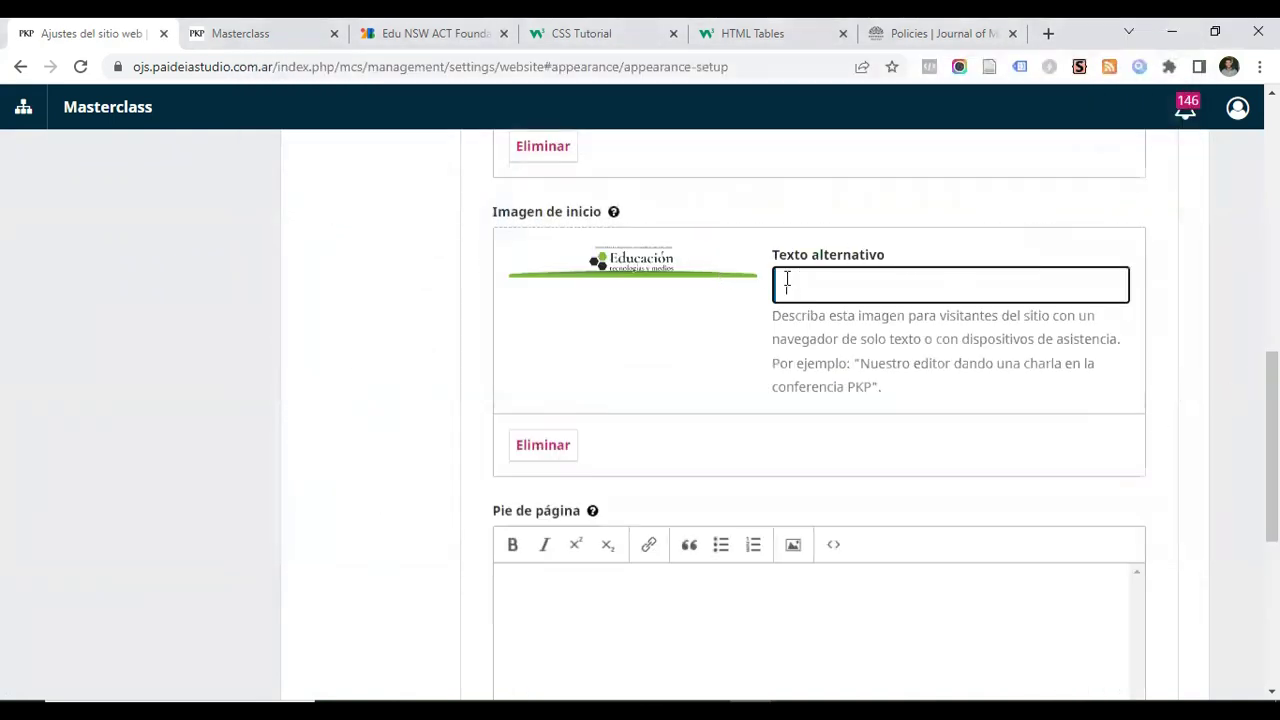
pyautogui.scroll(-5, 514, 323)
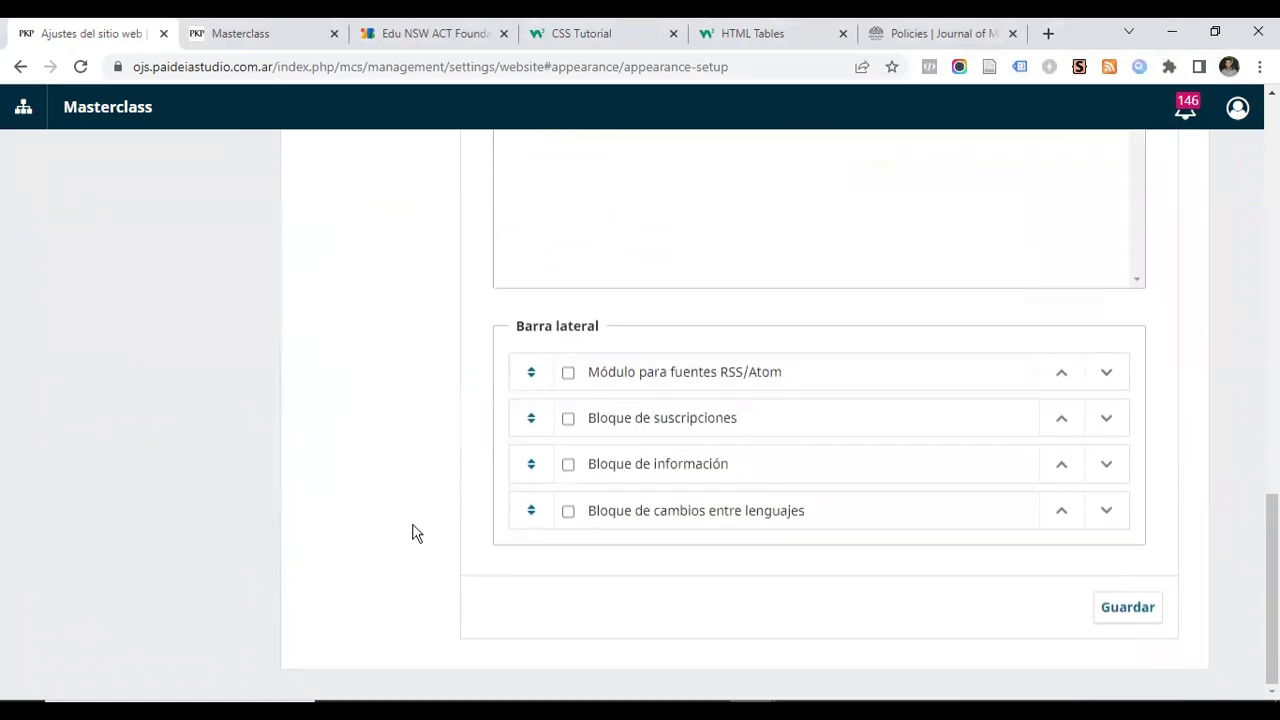
pyautogui.click(1140, 608)
# Reload the public journal home page and compare its header with the logo, thumbnail and homepage image in the appearance setup
pyautogui.hotkey('alt', 'Tab')
pyautogui.click(80, 66)
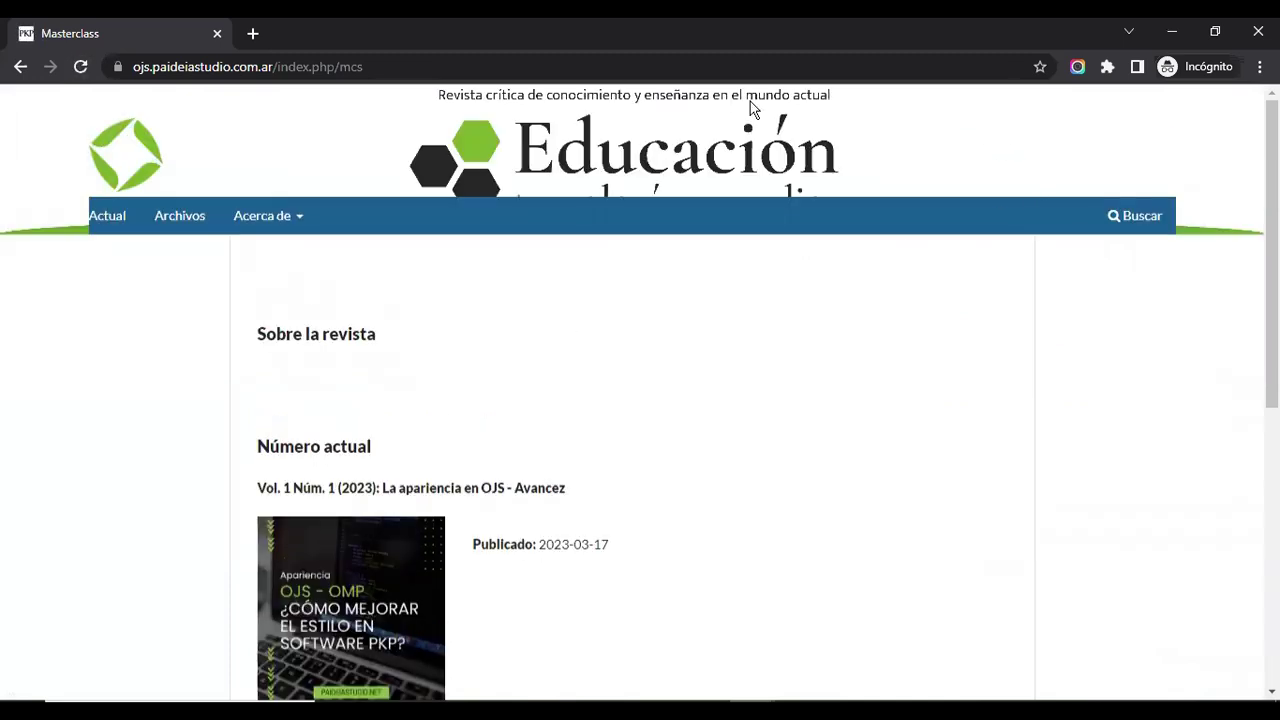
pyautogui.scroll(-6, 655, 334)
pyautogui.scroll(6, 651, 334)
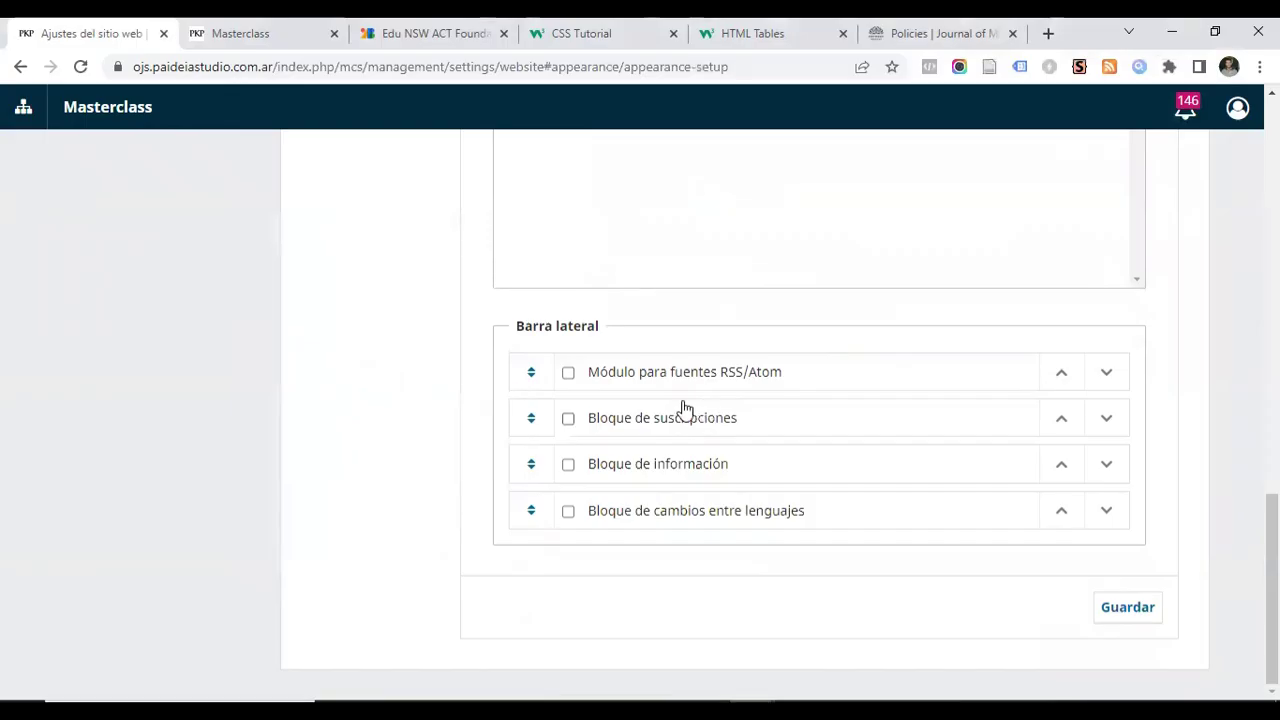
pyautogui.scroll(10, 680, 412)
pyautogui.scroll(5, 645, 327)
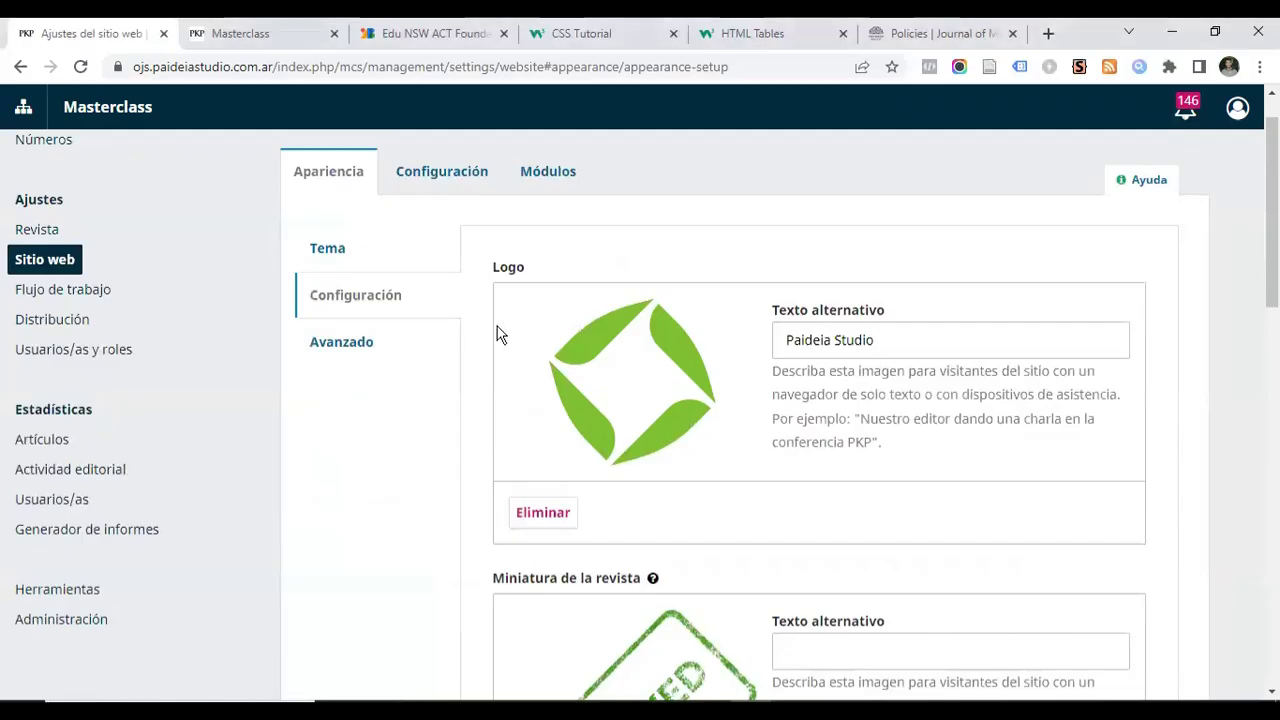
pyautogui.scroll(-8, 494, 334)
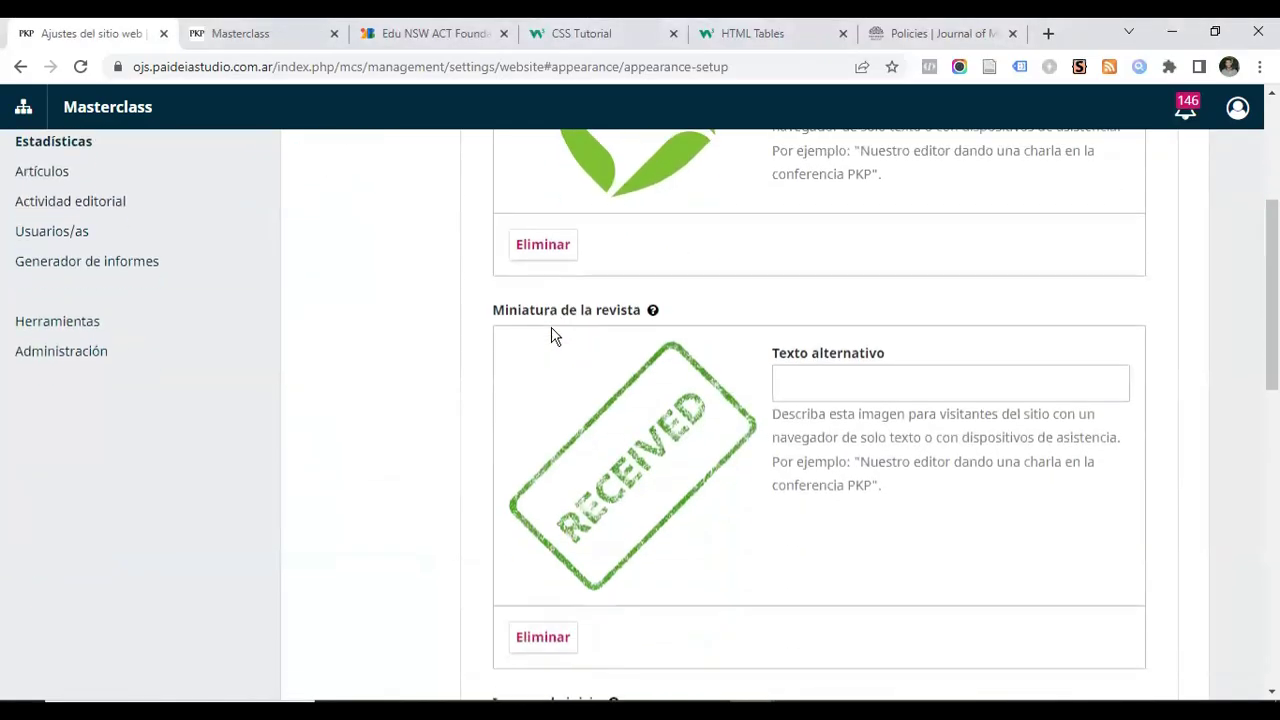
pyautogui.scroll(2, 727, 258)
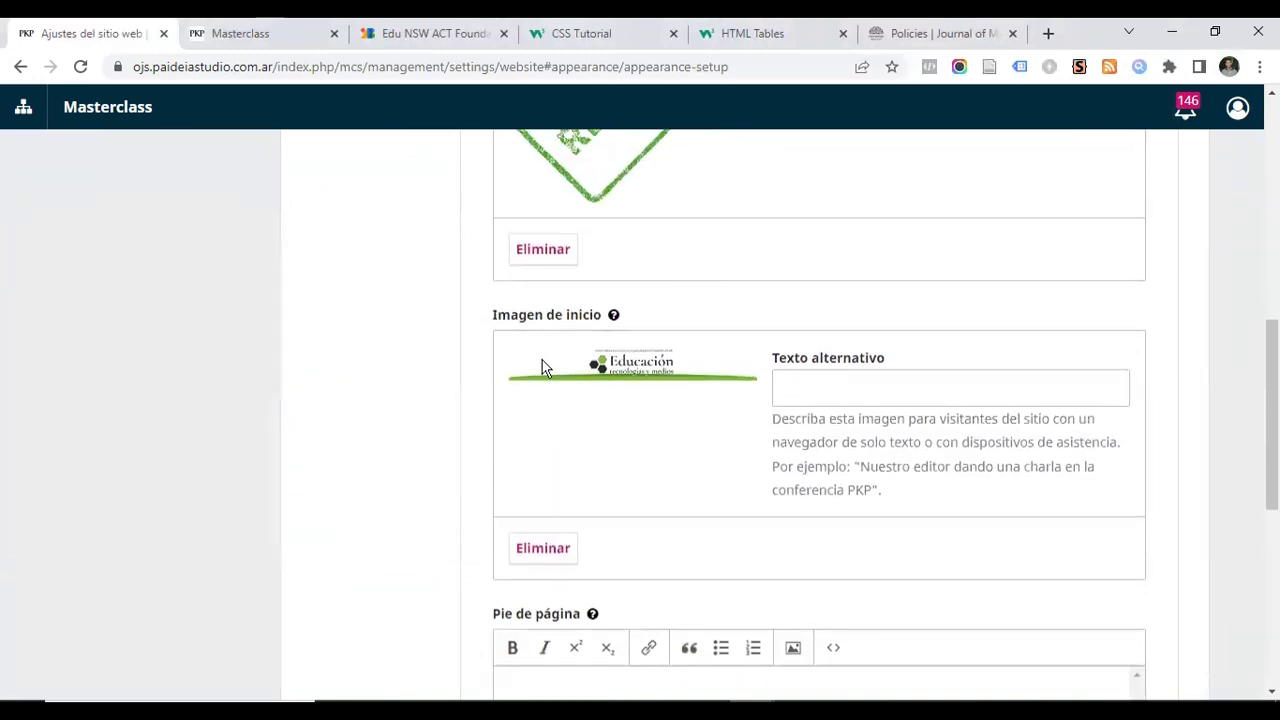
pyautogui.hotkey('alt', 'Tab')
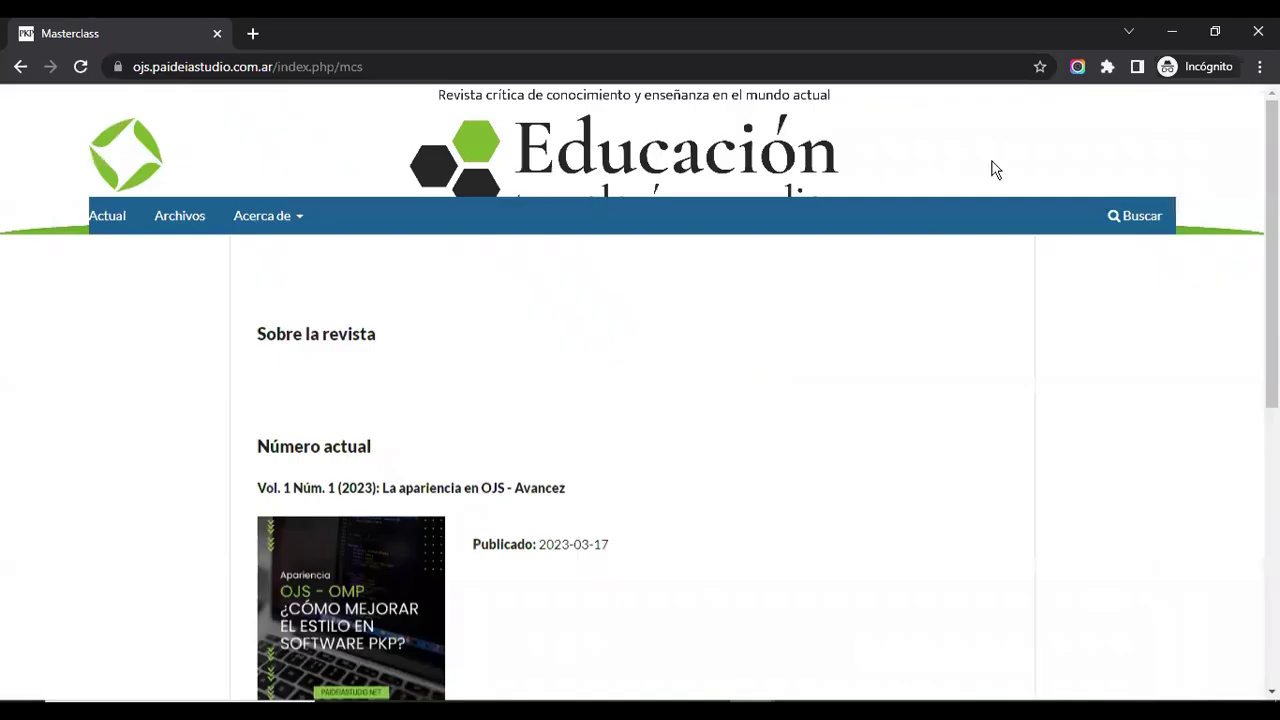
pyautogui.hotkey('alt', 'Tab')
# Disable the homepage image as header background in the theme settings, save, and reload the public home page
pyautogui.scroll(6, 494, 372)
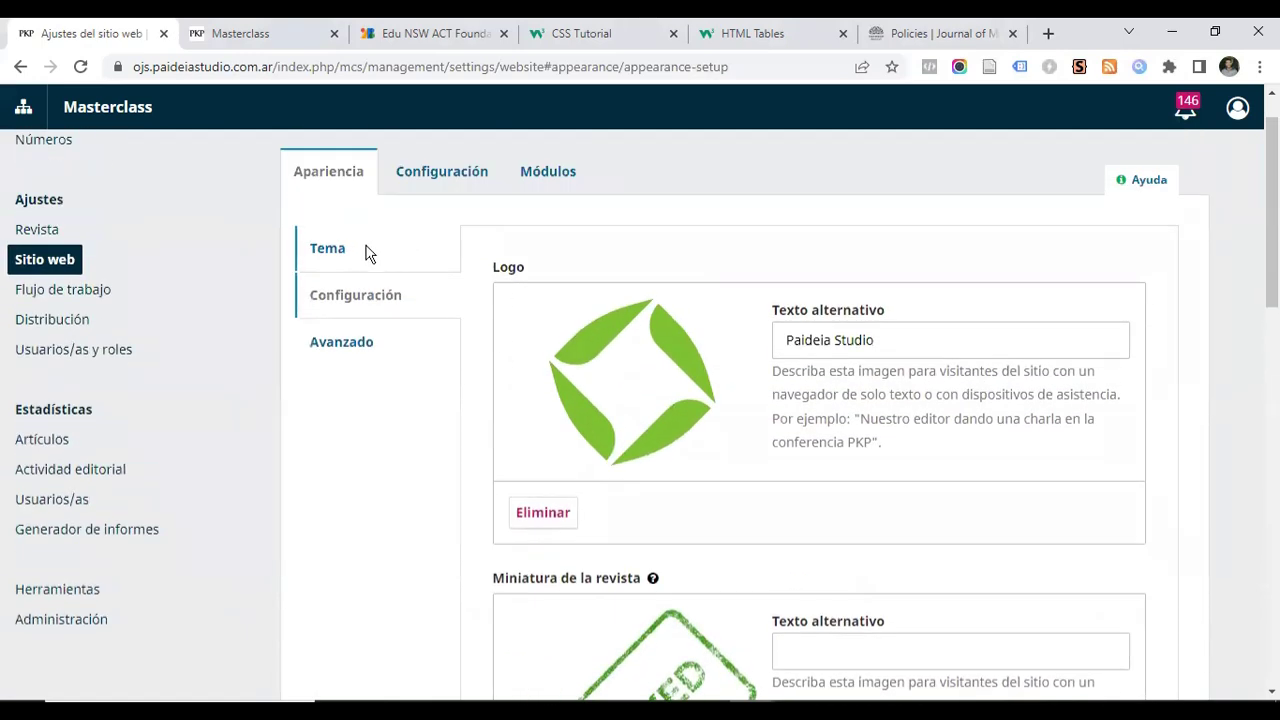
pyautogui.click(350, 258)
pyautogui.scroll(-8, 731, 334)
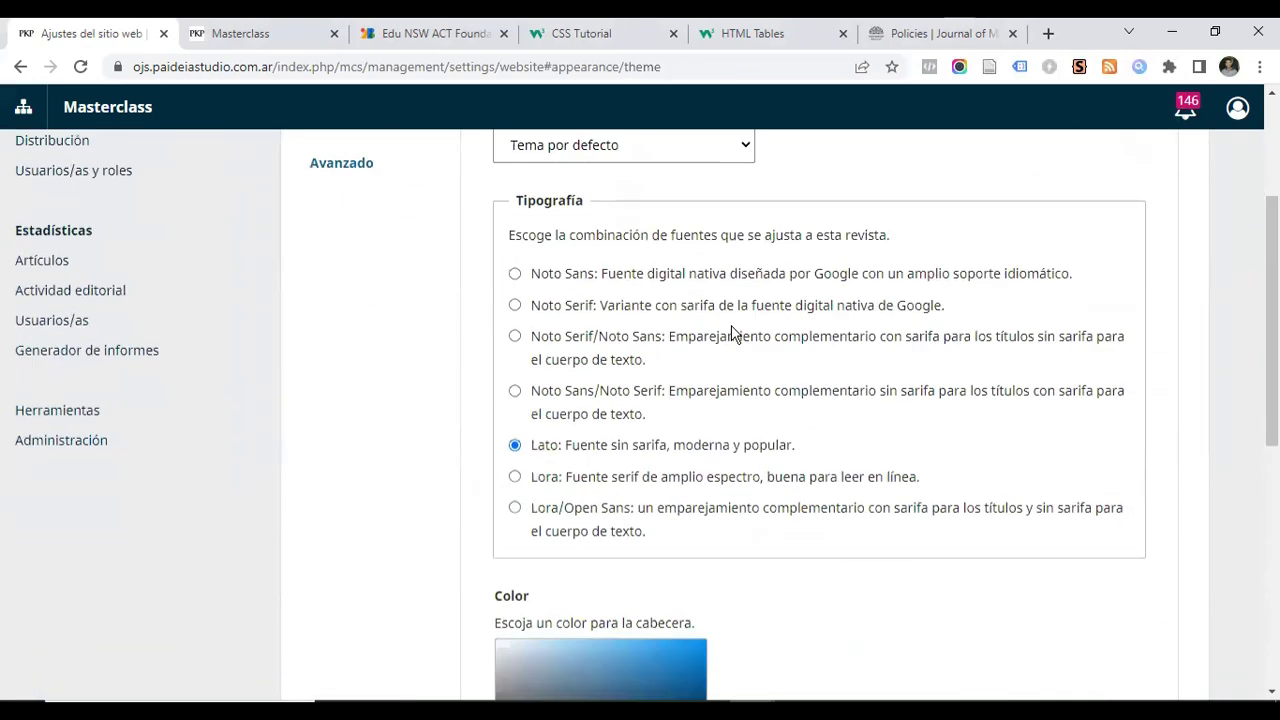
pyautogui.scroll(-1, 731, 334)
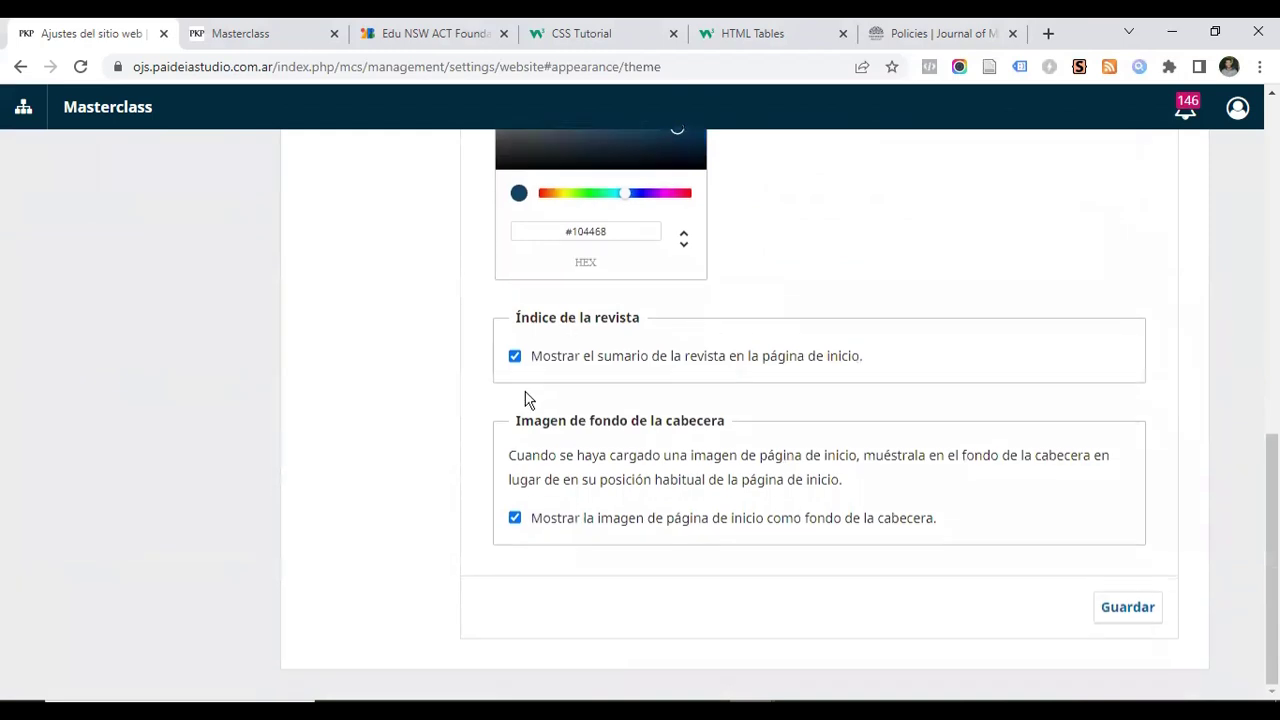
pyautogui.click(514, 520)
pyautogui.click(1155, 604)
pyautogui.hotkey('alt', 'Tab')
pyautogui.click(81, 67)
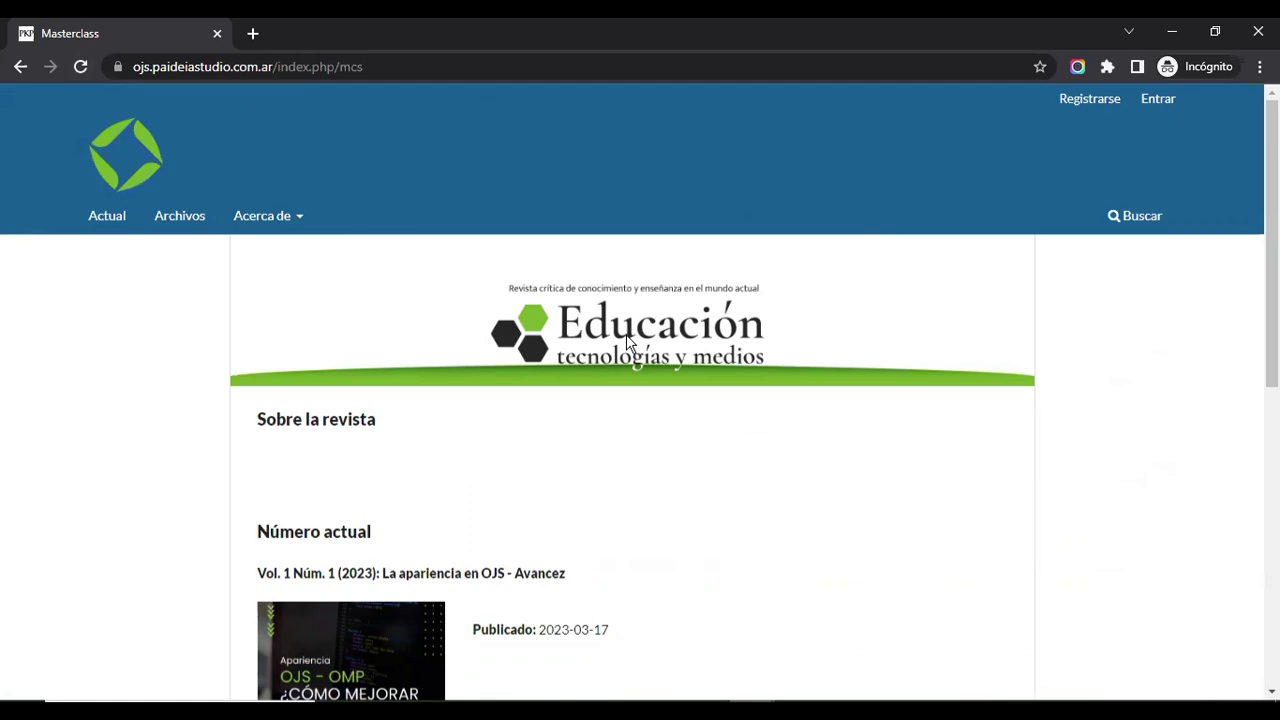
# Re-enable the homepage image as header background, save the theme settings, and reload the public home page
pyautogui.hotkey('alt', 'Tab')
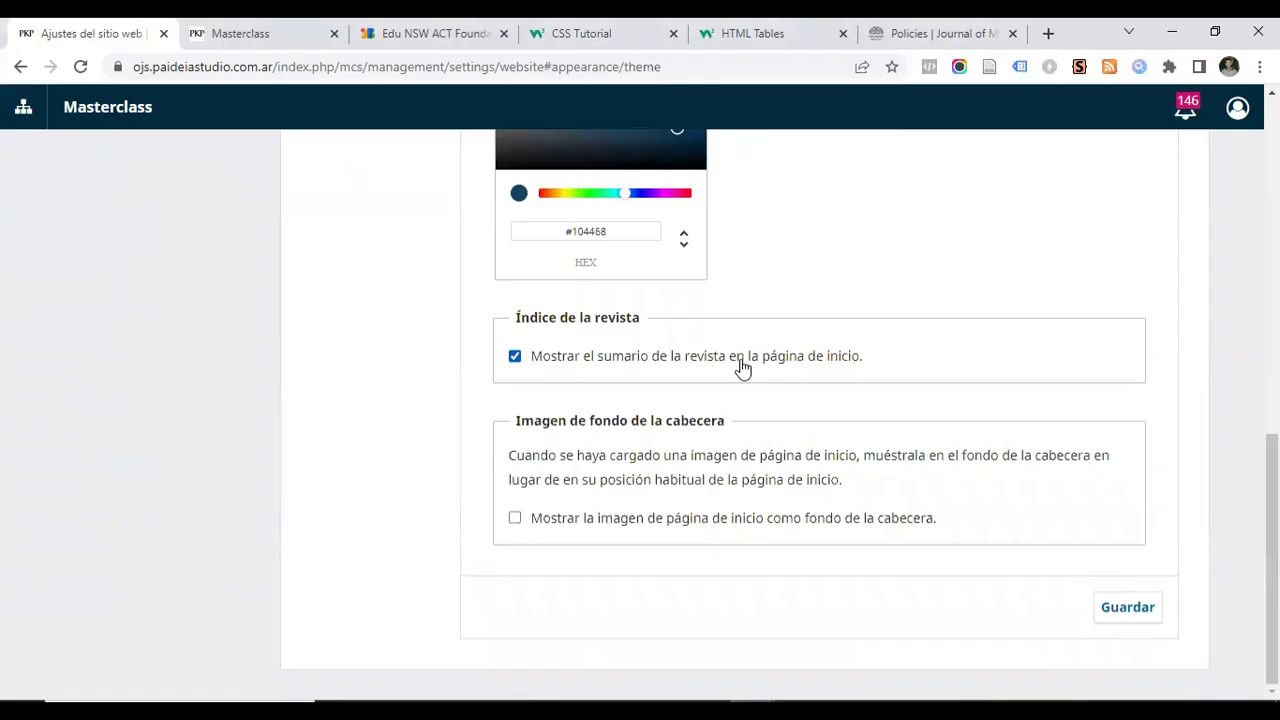
pyautogui.click(515, 519)
pyautogui.click(1103, 610)
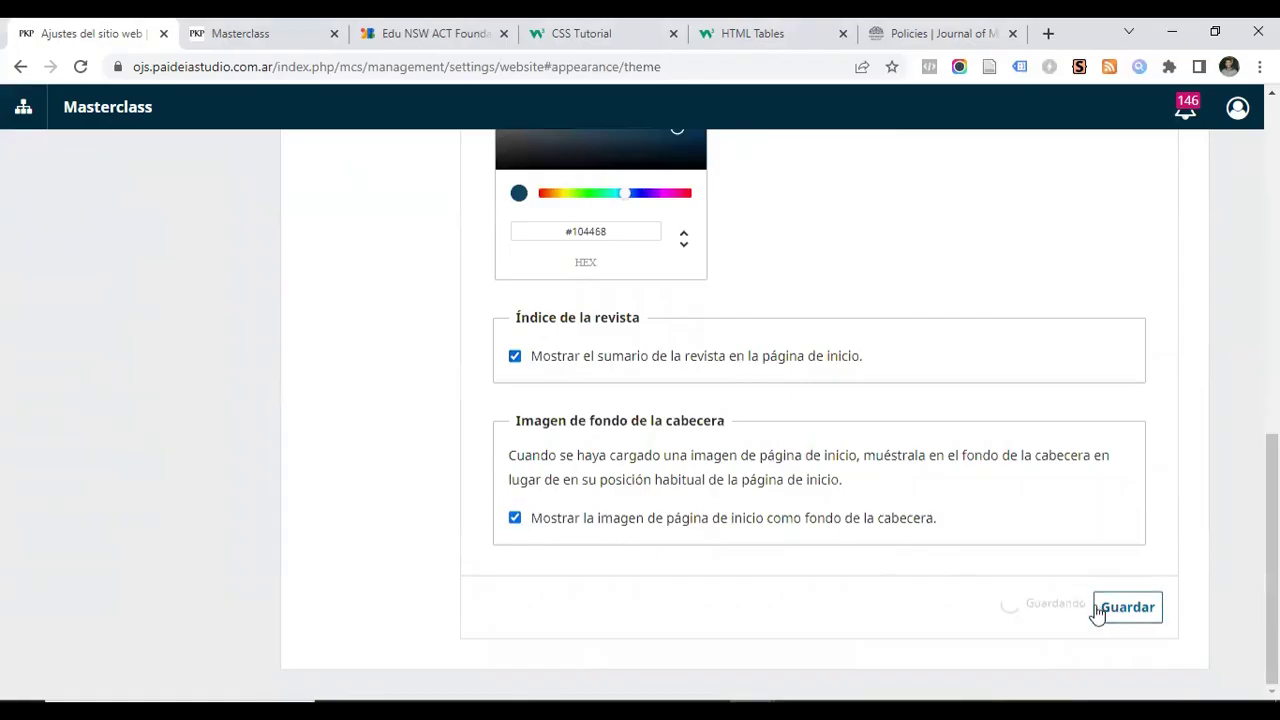
pyautogui.hotkey('alt', 'Tab')
pyautogui.click(80, 66)
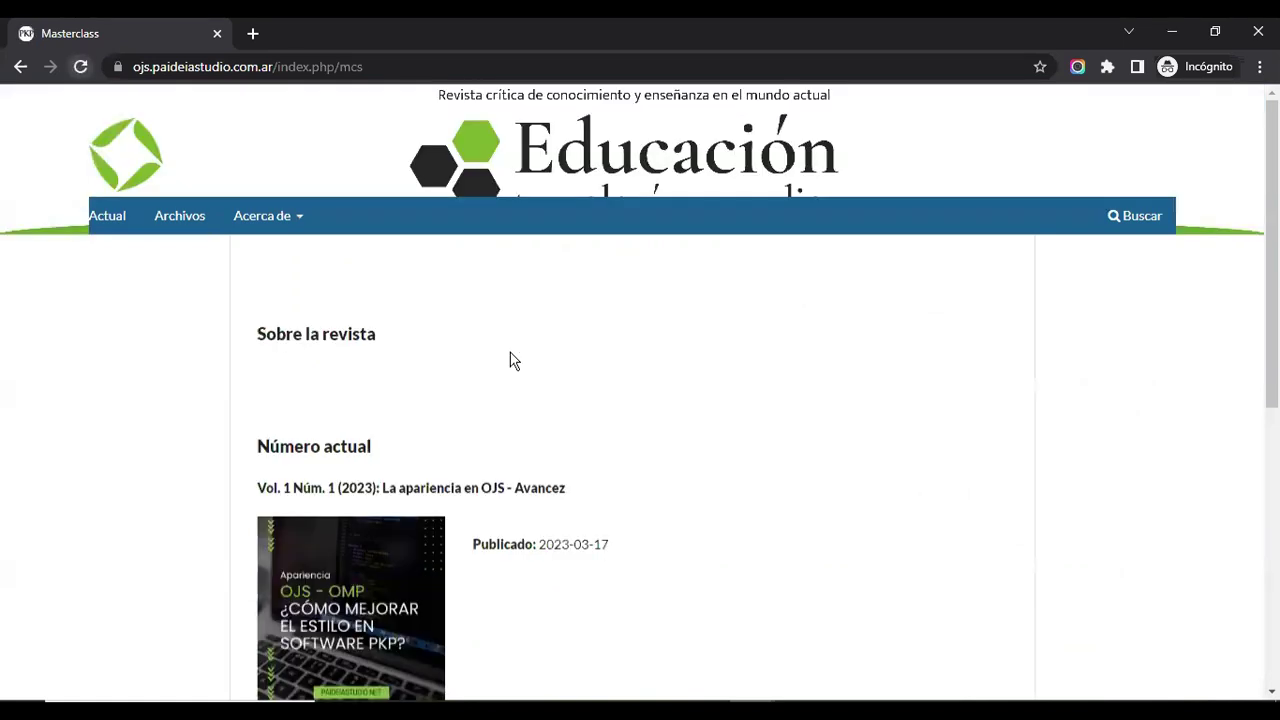
# Review the homepage image in the appearance setup and the theme's colour option against the public home page header
pyautogui.hotkey('alt', 'Tab')
pyautogui.scroll(15, 500, 410)
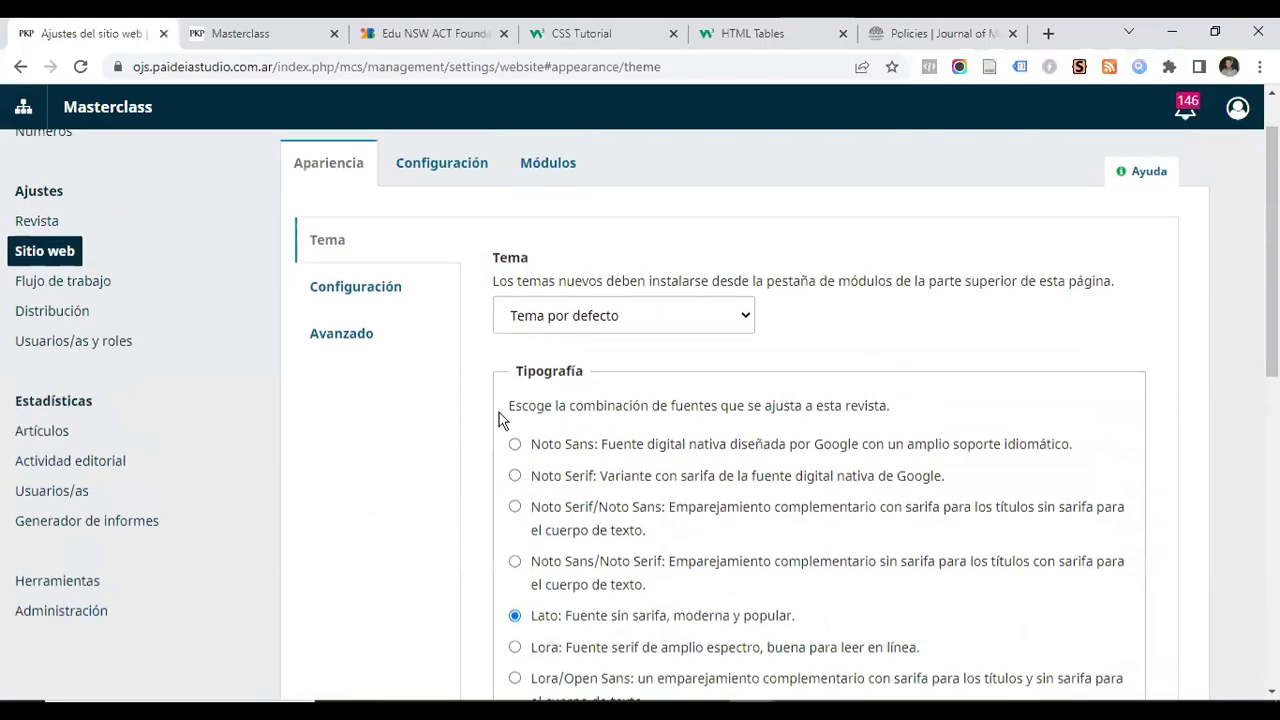
pyautogui.click(398, 360)
pyautogui.scroll(-9, 617, 370)
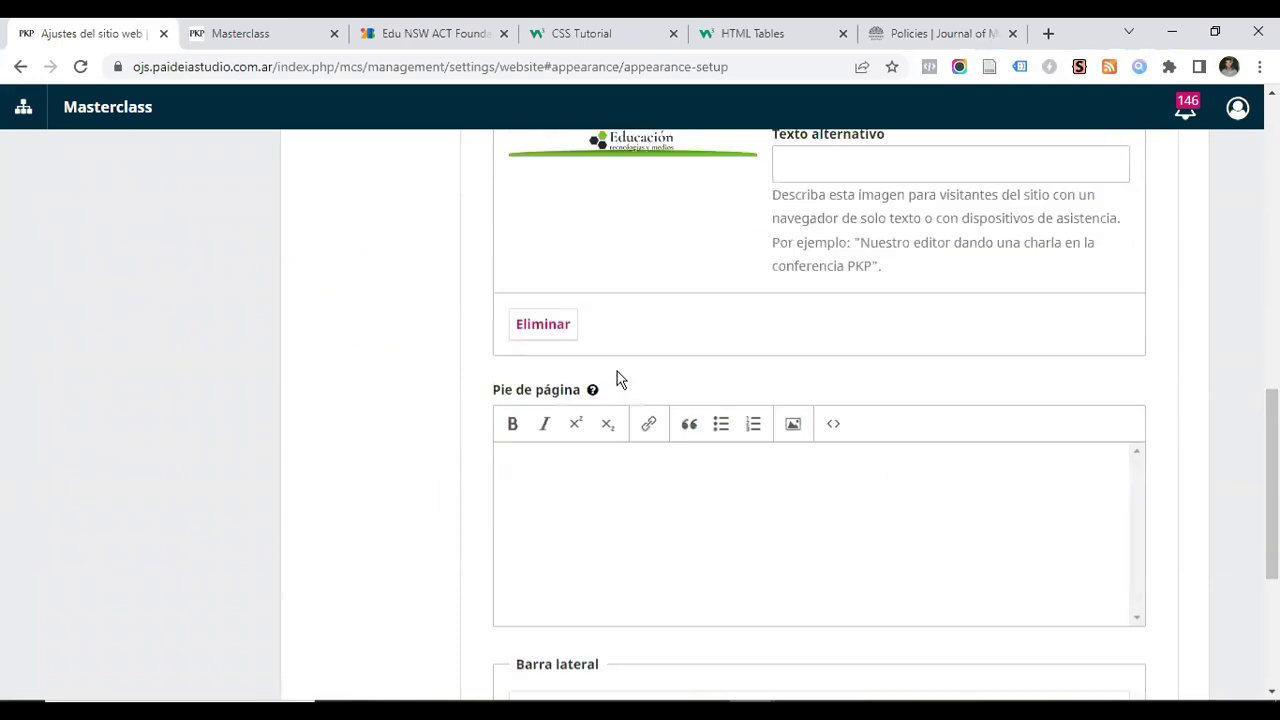
pyautogui.scroll(10, 527, 388)
pyautogui.click(328, 306)
pyautogui.scroll(-6, 737, 374)
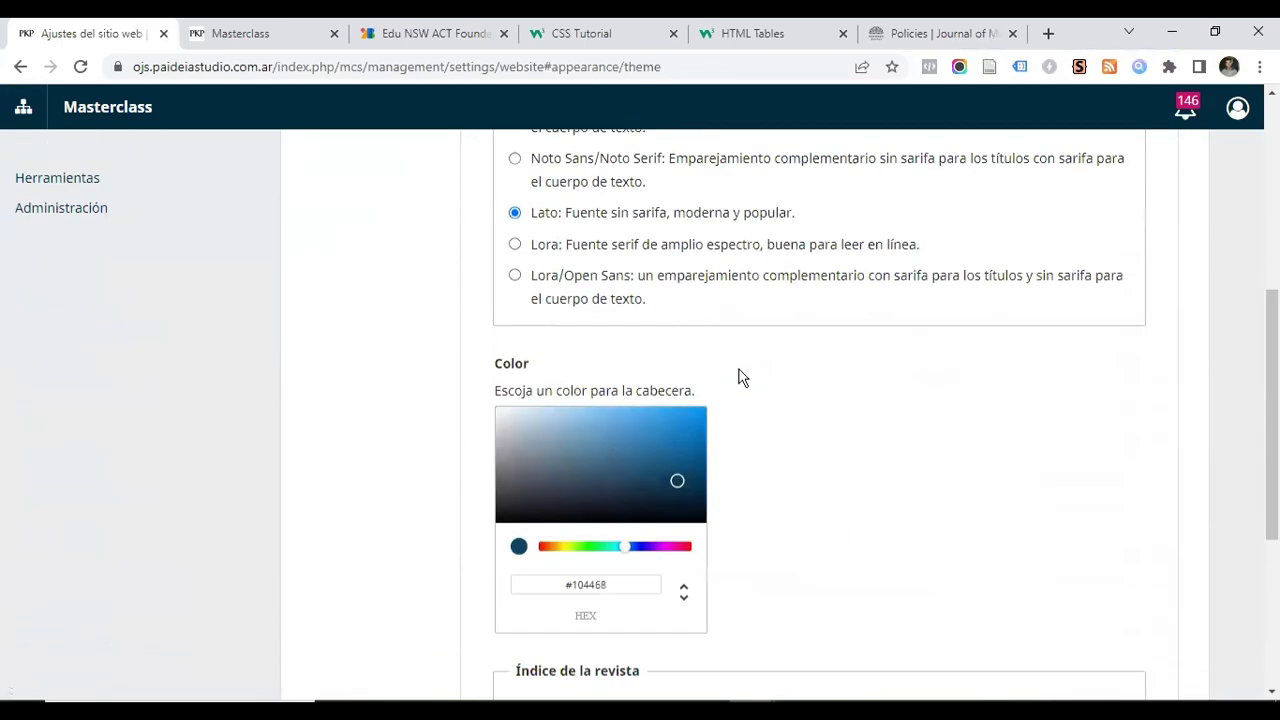
pyautogui.hotkey('alt', 'Tab')
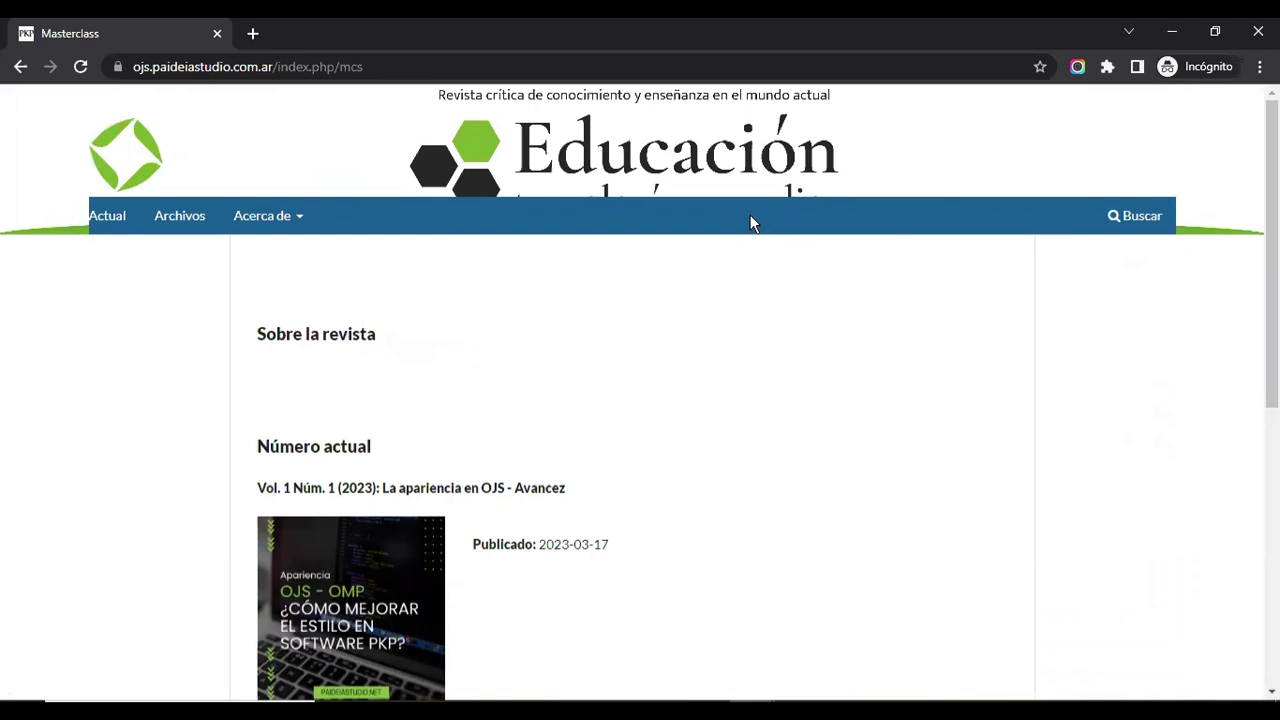
pyautogui.hotkey('alt', 'Tab')
pyautogui.hotkey('alt', 'Tab')
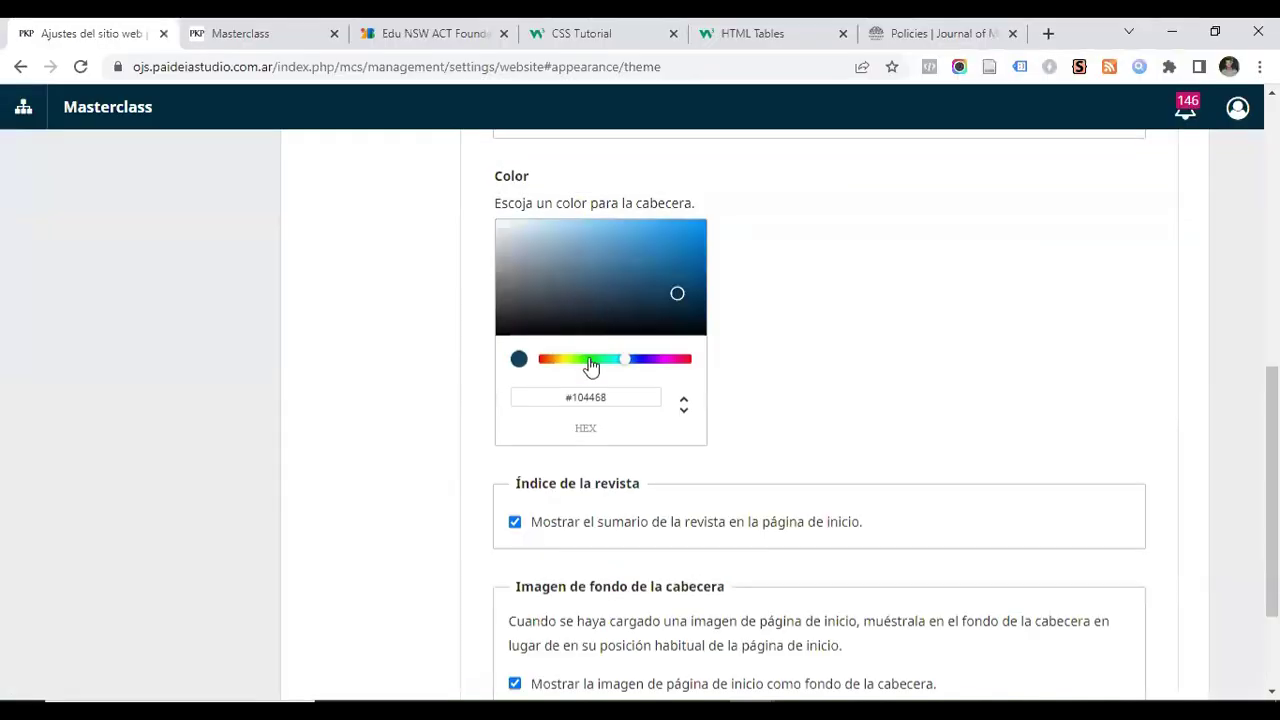
# Inspect the public home page with the developer tools and widen the responsive preview to 848 px
pyautogui.hotkey('alt', 'Tab')
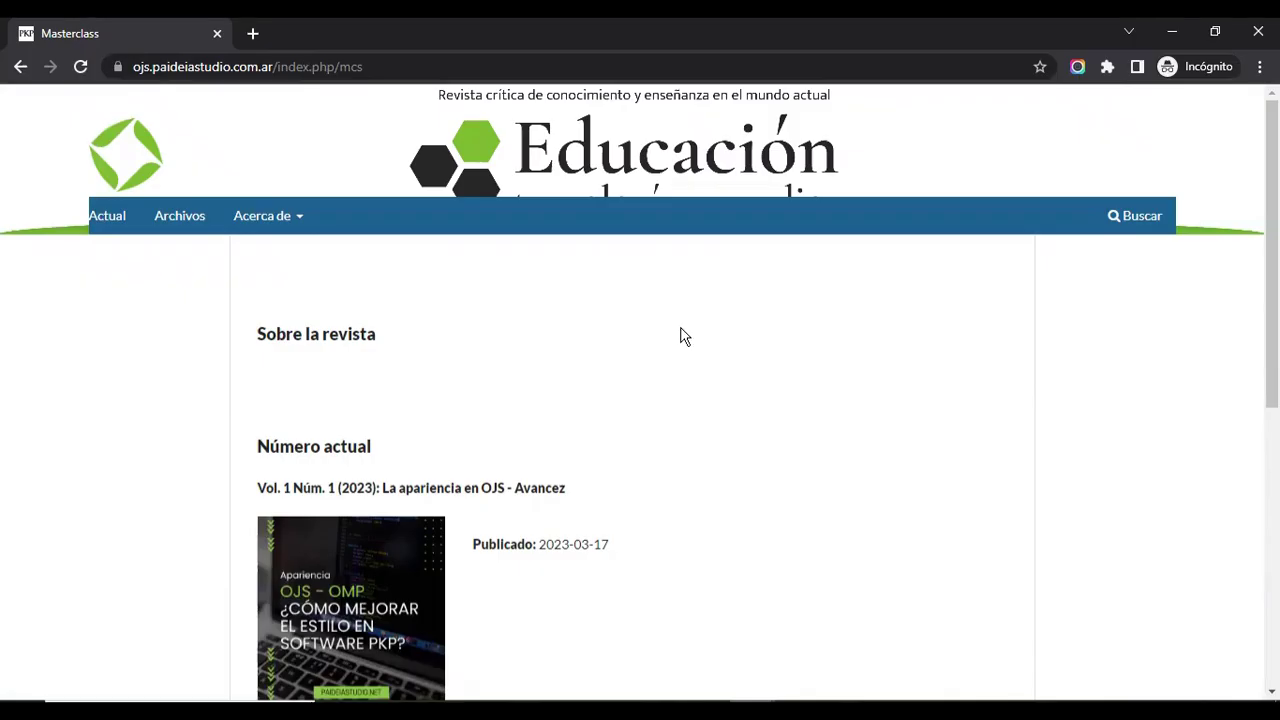
pyautogui.rightClick(681, 328)
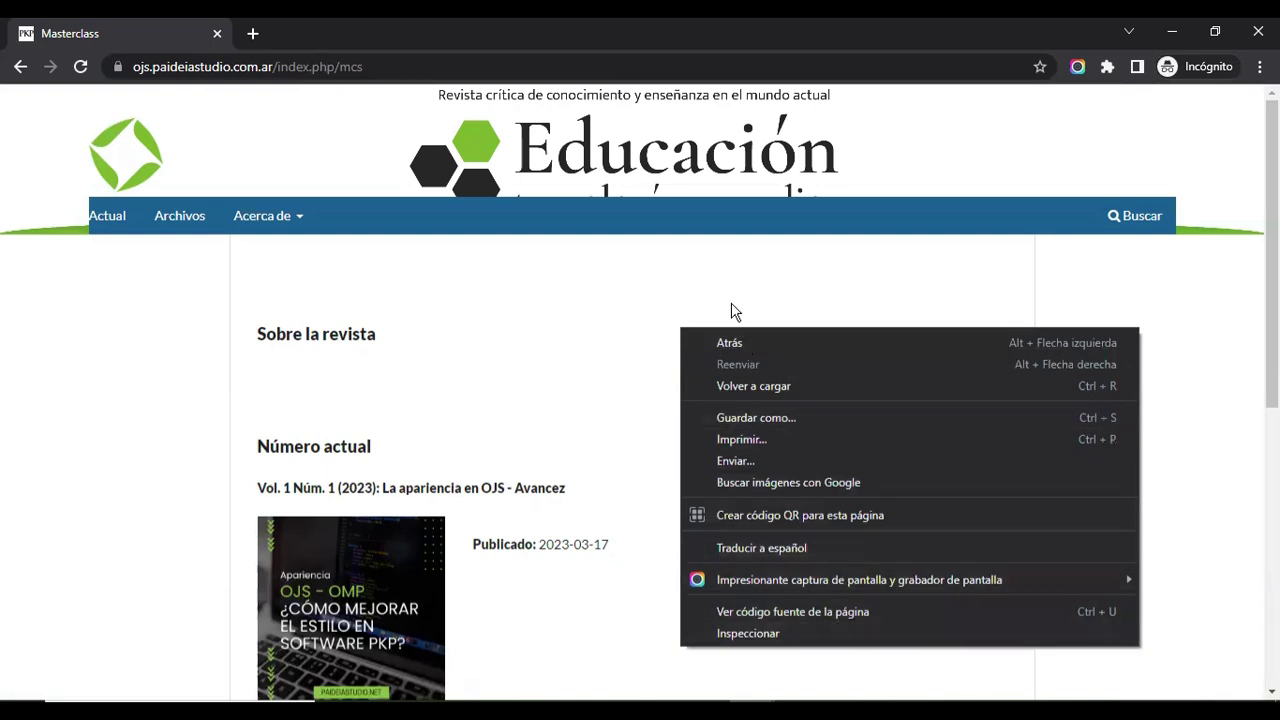
pyautogui.click(801, 630)
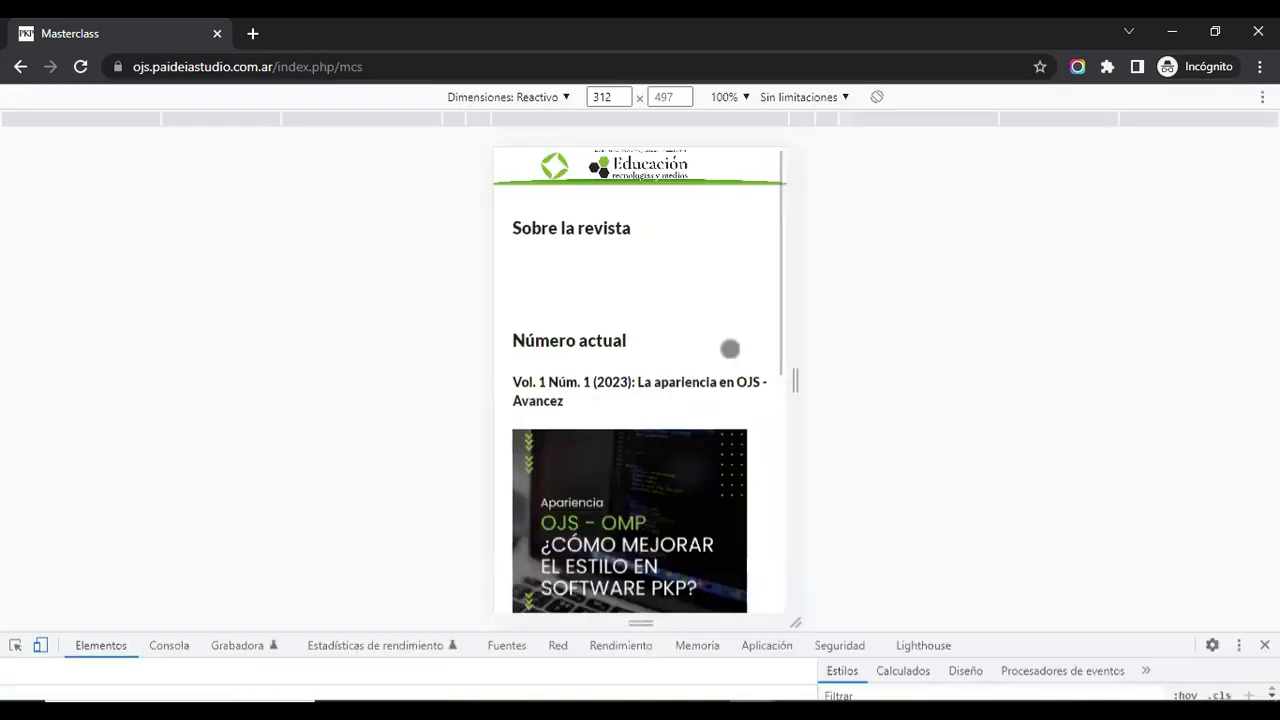
pyautogui.moveTo(801, 260); pyautogui.dragTo(1054, 260)
pyautogui.scroll(-10, 567, 341)
pyautogui.scroll(10, 567, 341)
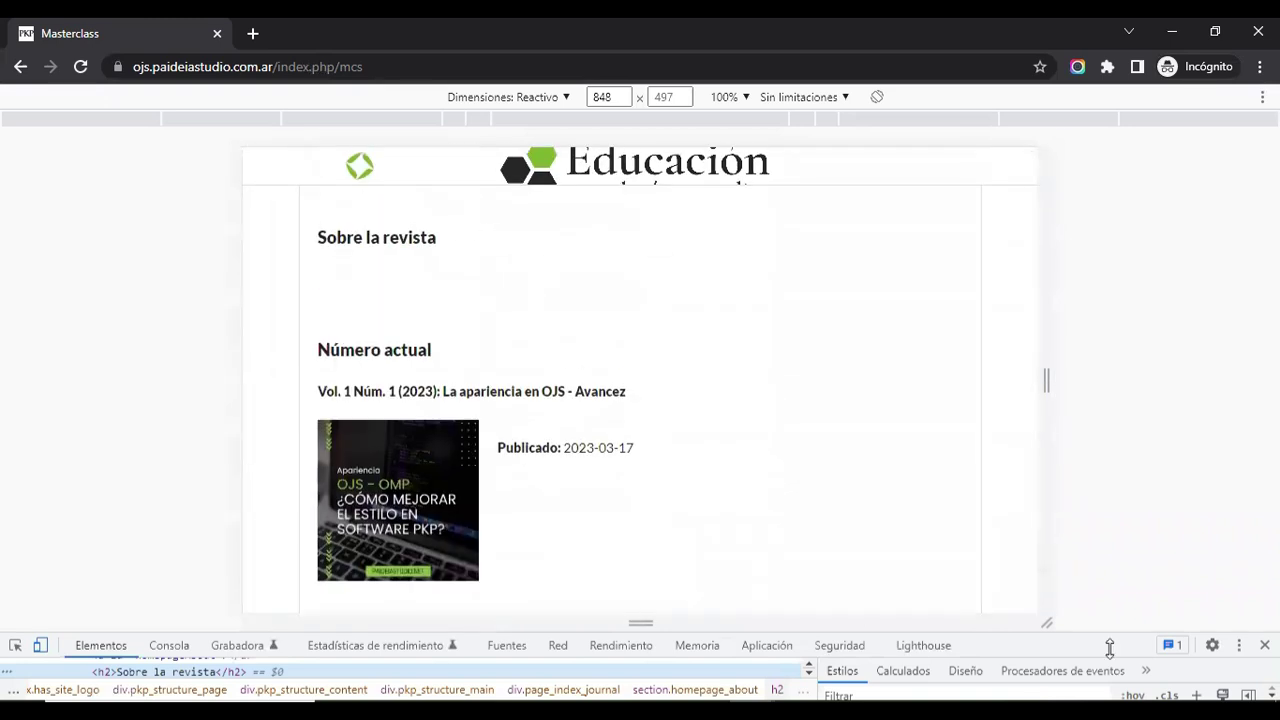
# Enlarge the developer tools area and examine the CSS rules applied to the "Sobre la revista" heading
pyautogui.moveTo(1108, 645); pyautogui.dragTo(1105, 376)
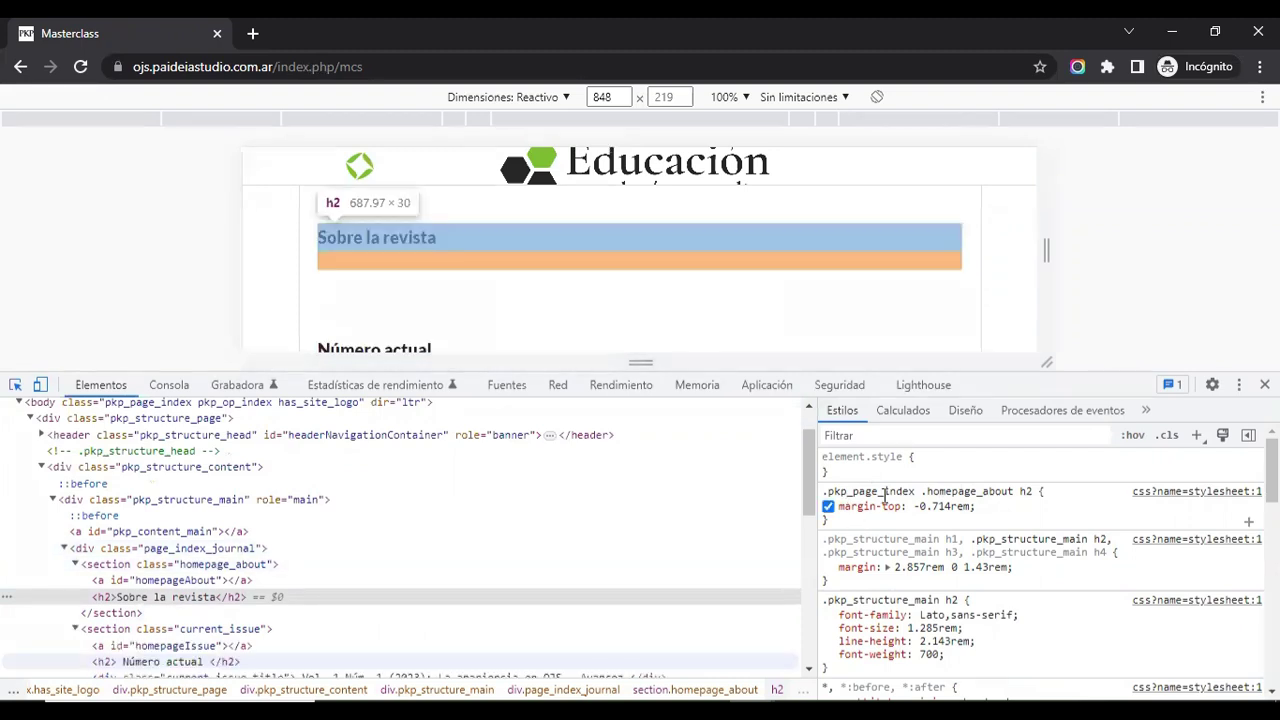
pyautogui.scroll(-10, 703, 295)
pyautogui.scroll(10, 700, 292)
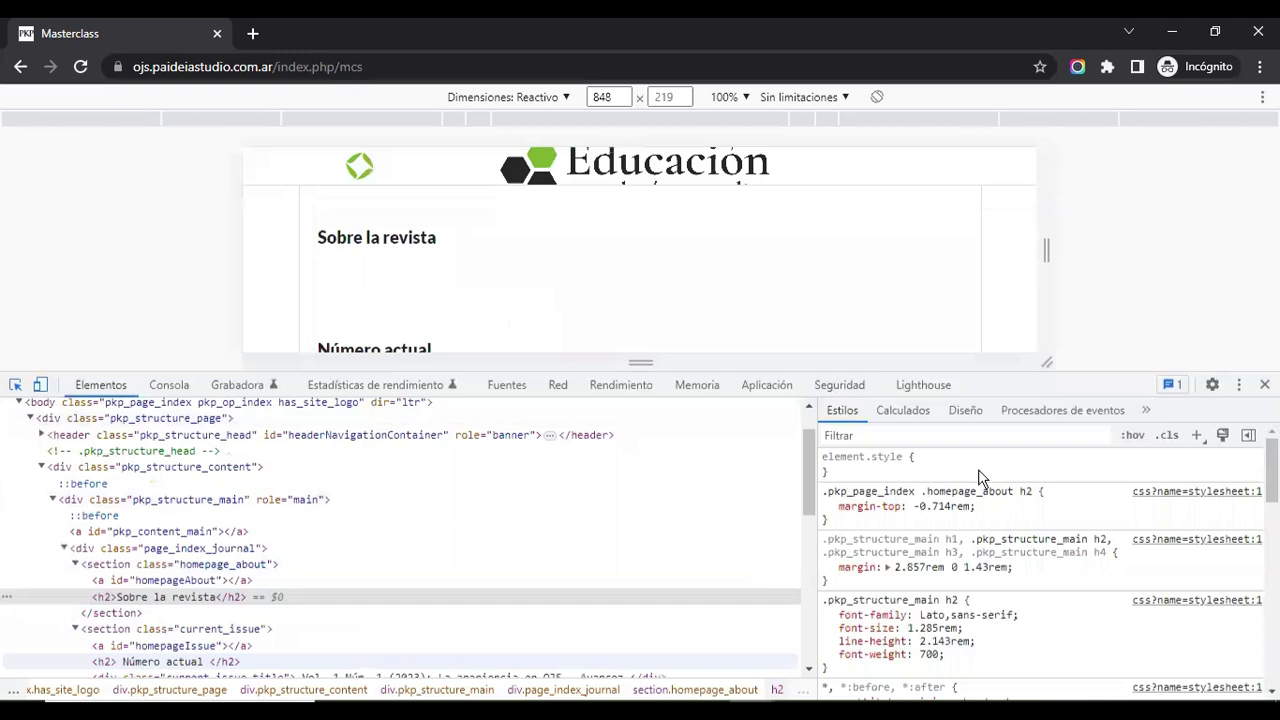
pyautogui.scroll(-4, 950, 505)
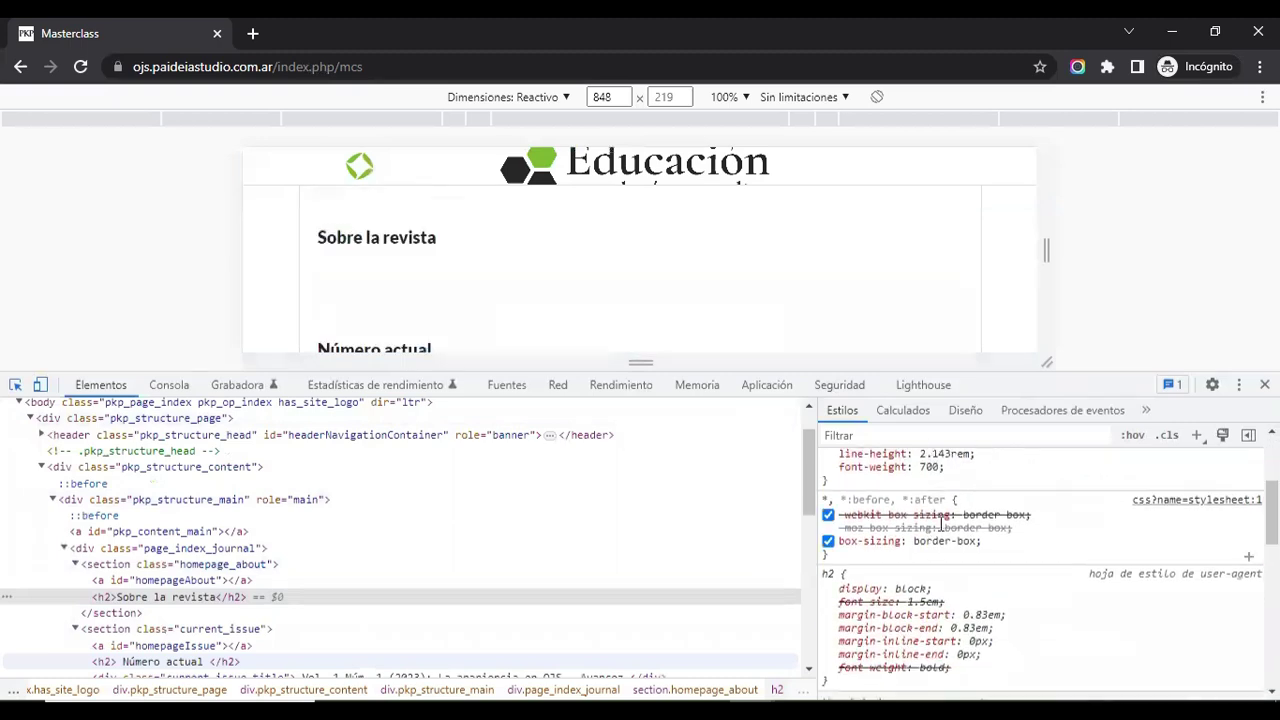
pyautogui.scroll(-8, 940, 522)
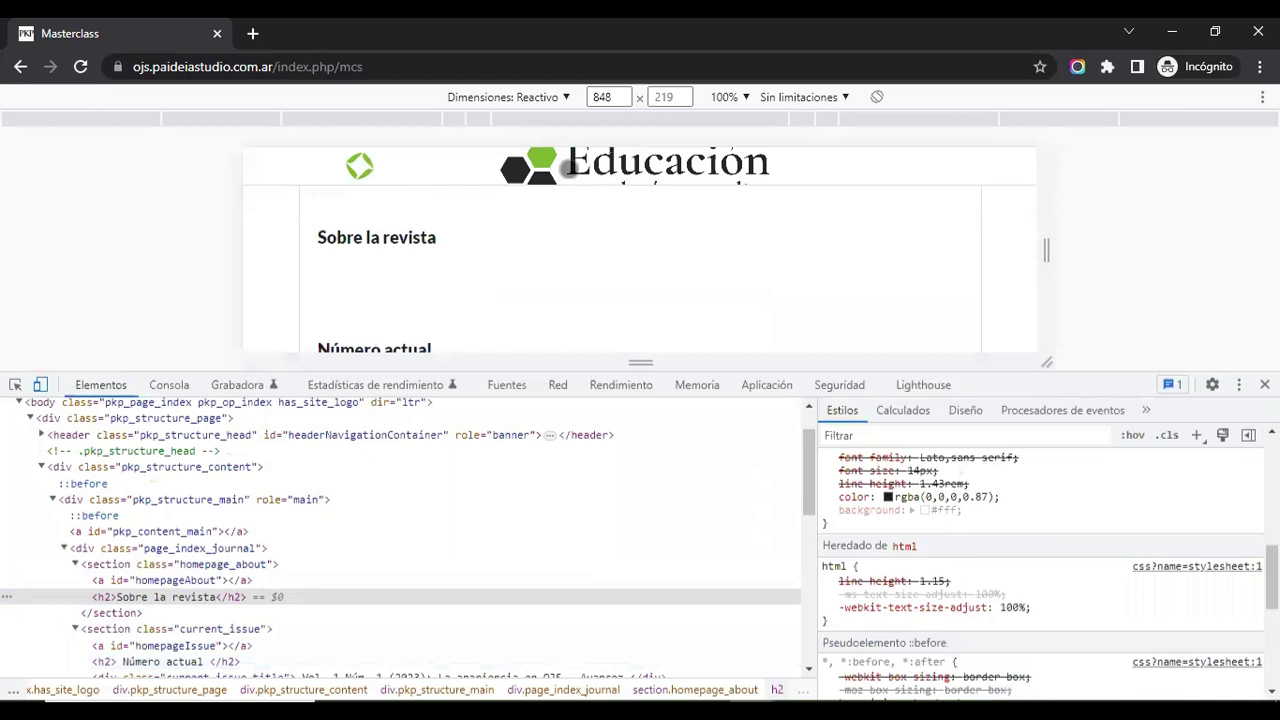
# Select the site name block in the page header and examine its CSS rules
pyautogui.click(15, 387)
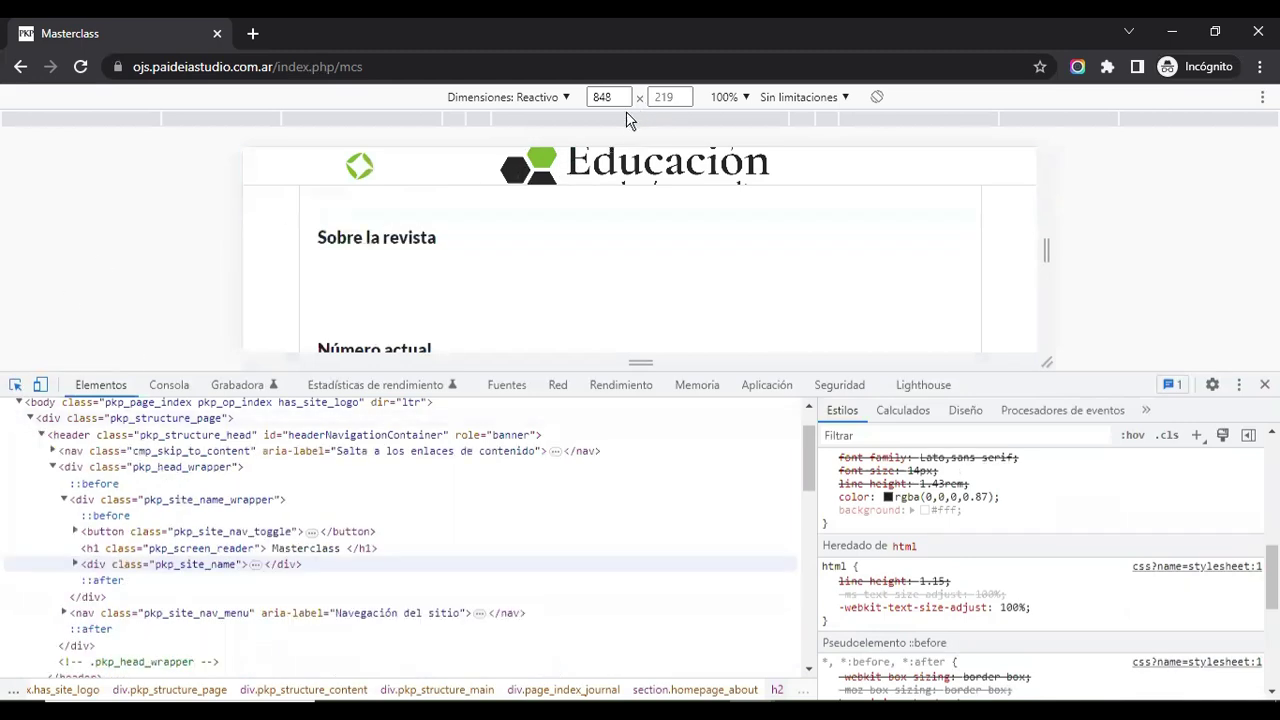
pyautogui.click(614, 180)
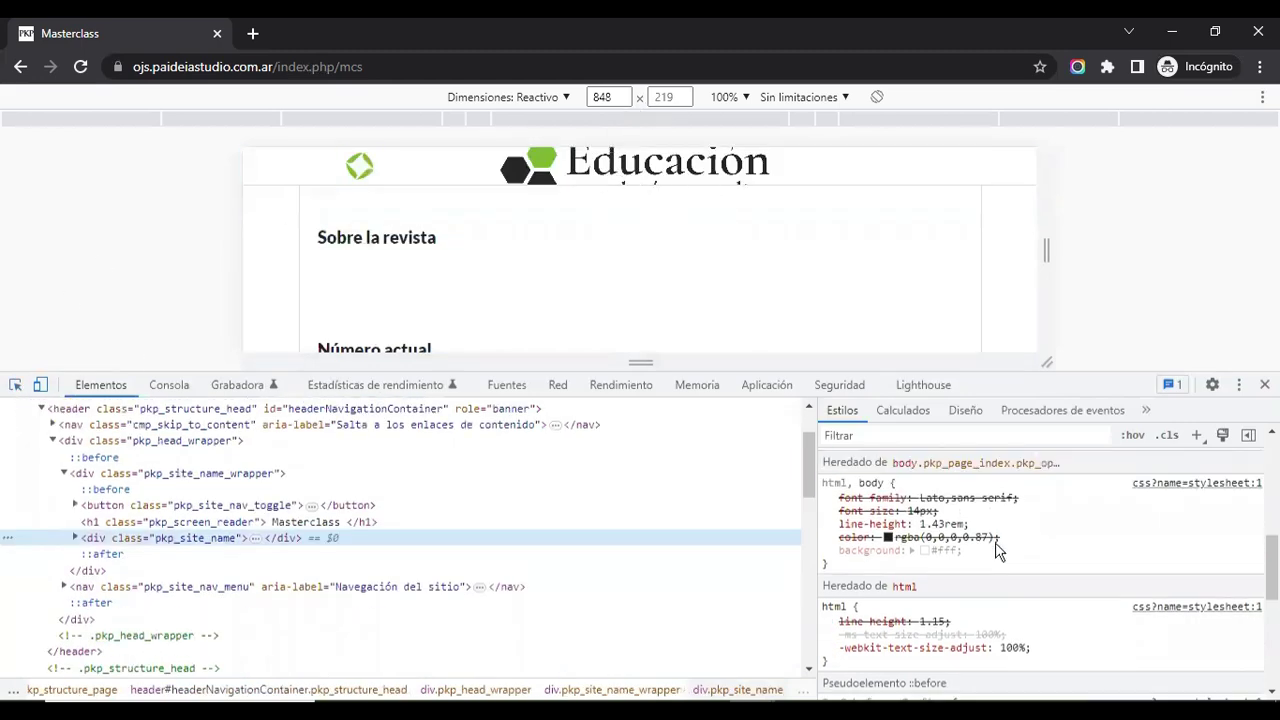
pyautogui.scroll(-3, 997, 549)
pyautogui.scroll(-4, 997, 549)
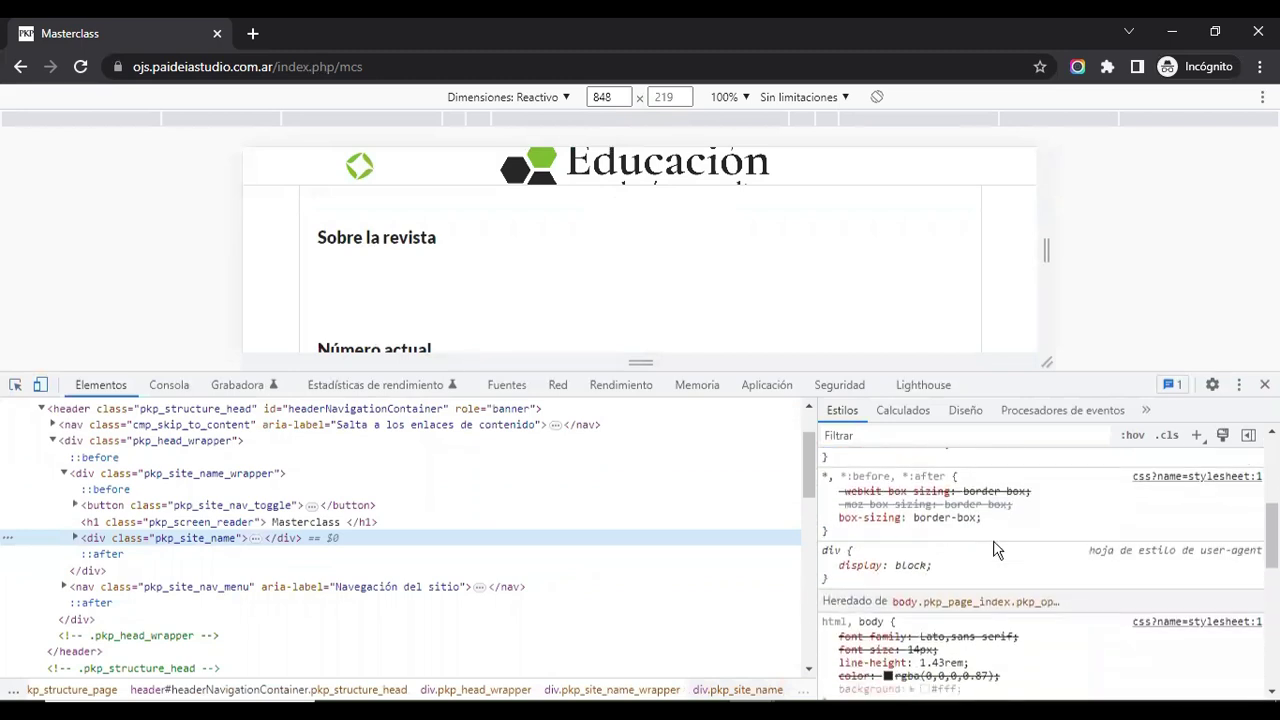
pyautogui.scroll(8, 1020, 530)
pyautogui.scroll(-2, 995, 530)
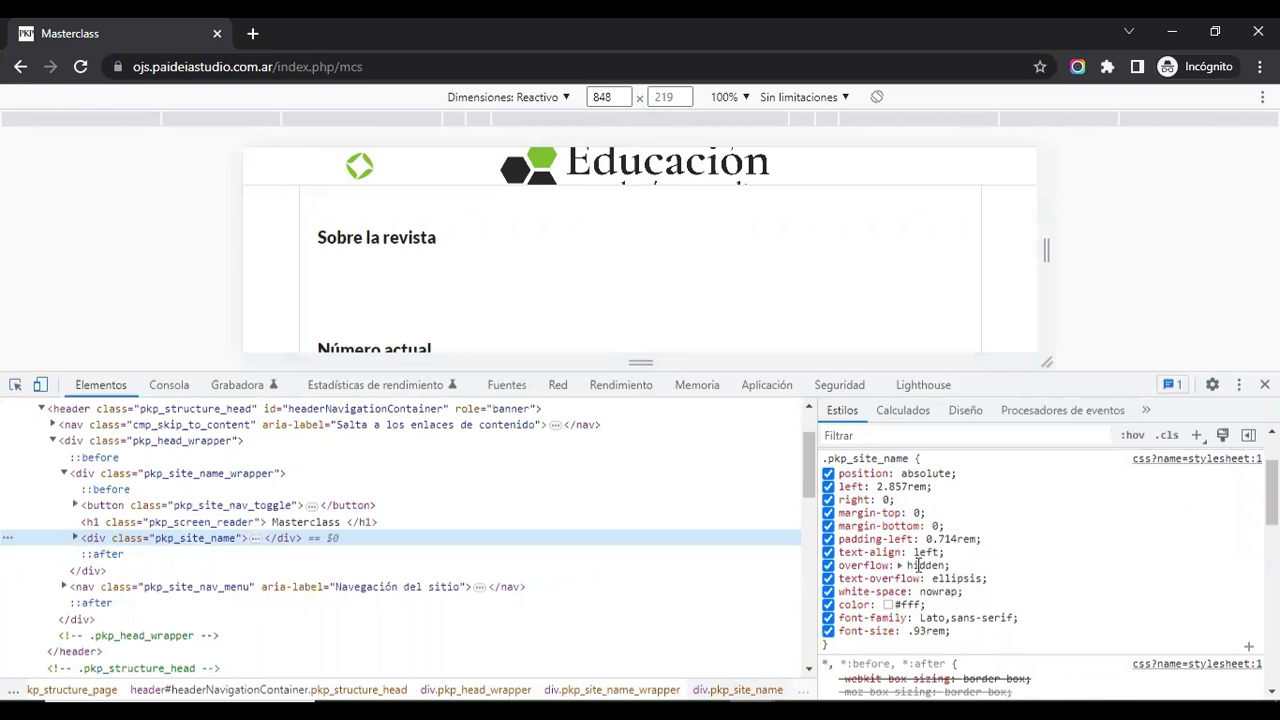
pyautogui.scroll(-1, 893, 610)
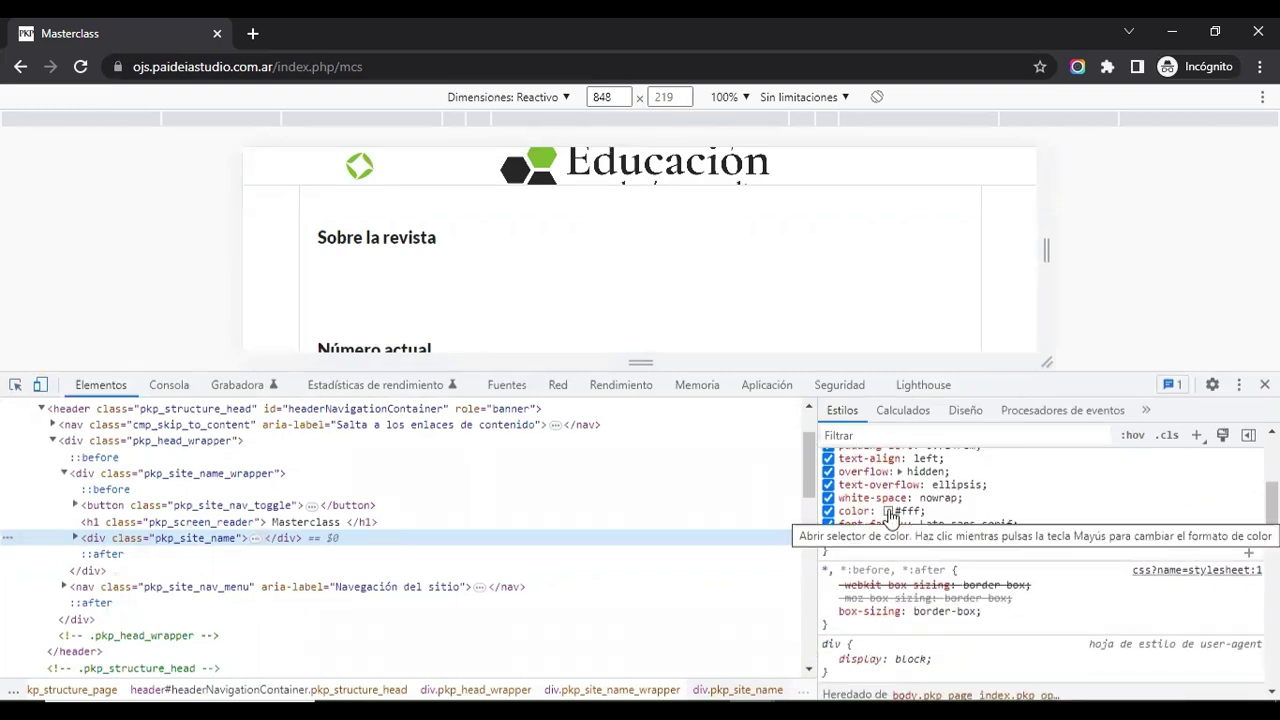
# Sample the logo's green hexagon into the site name's color property and copy the hex code #7dc22b
pyautogui.click(888, 512)
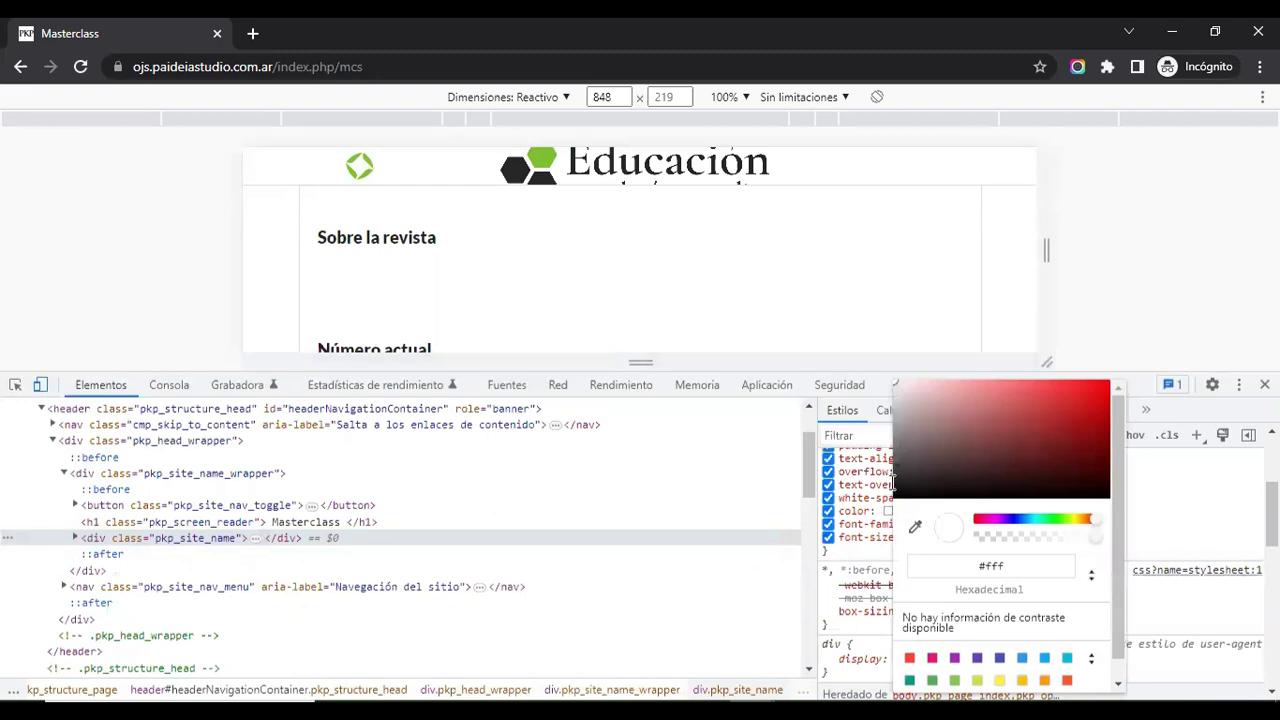
pyautogui.click(925, 520)
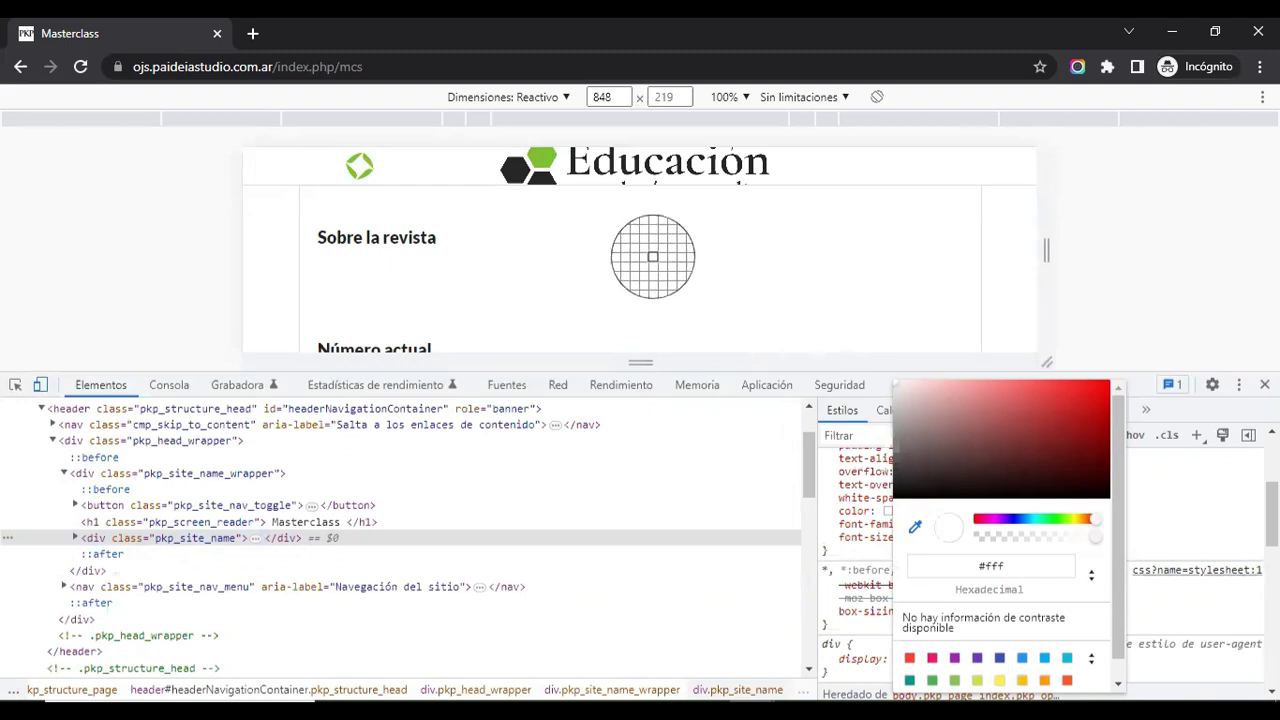
pyautogui.click(545, 158)
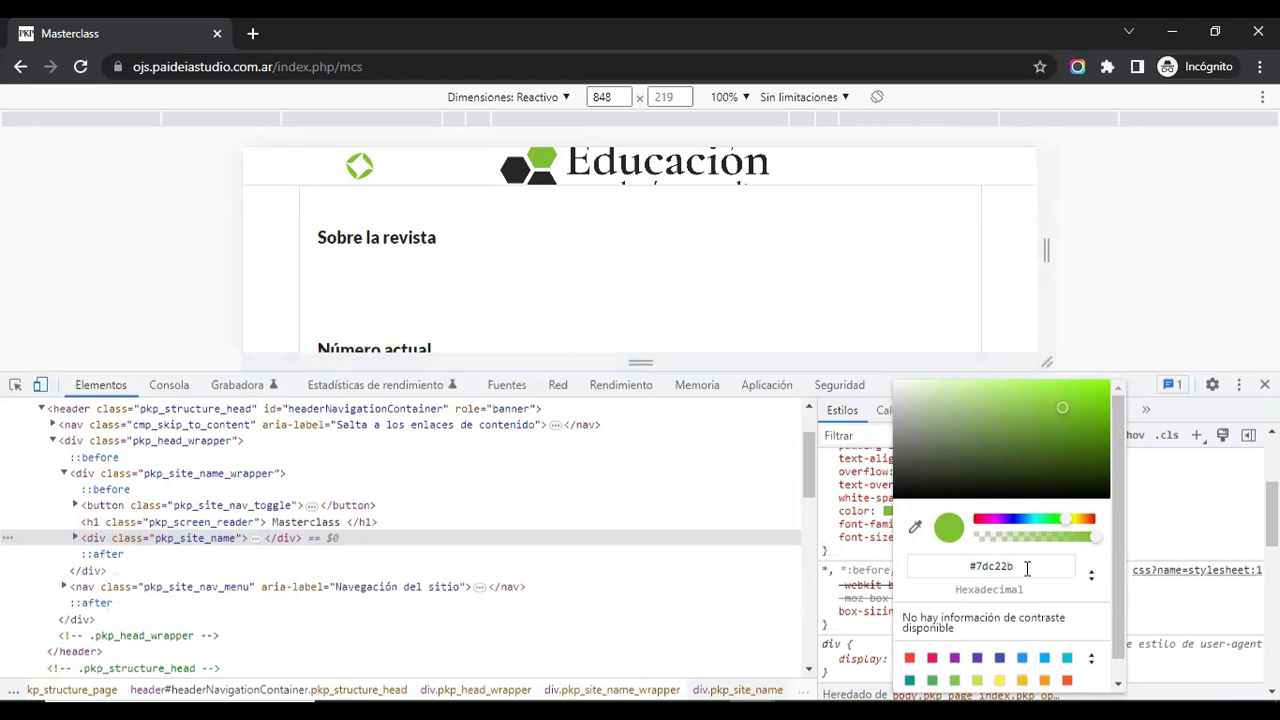
pyautogui.moveTo(1036, 568); pyautogui.dragTo(1003, 571)
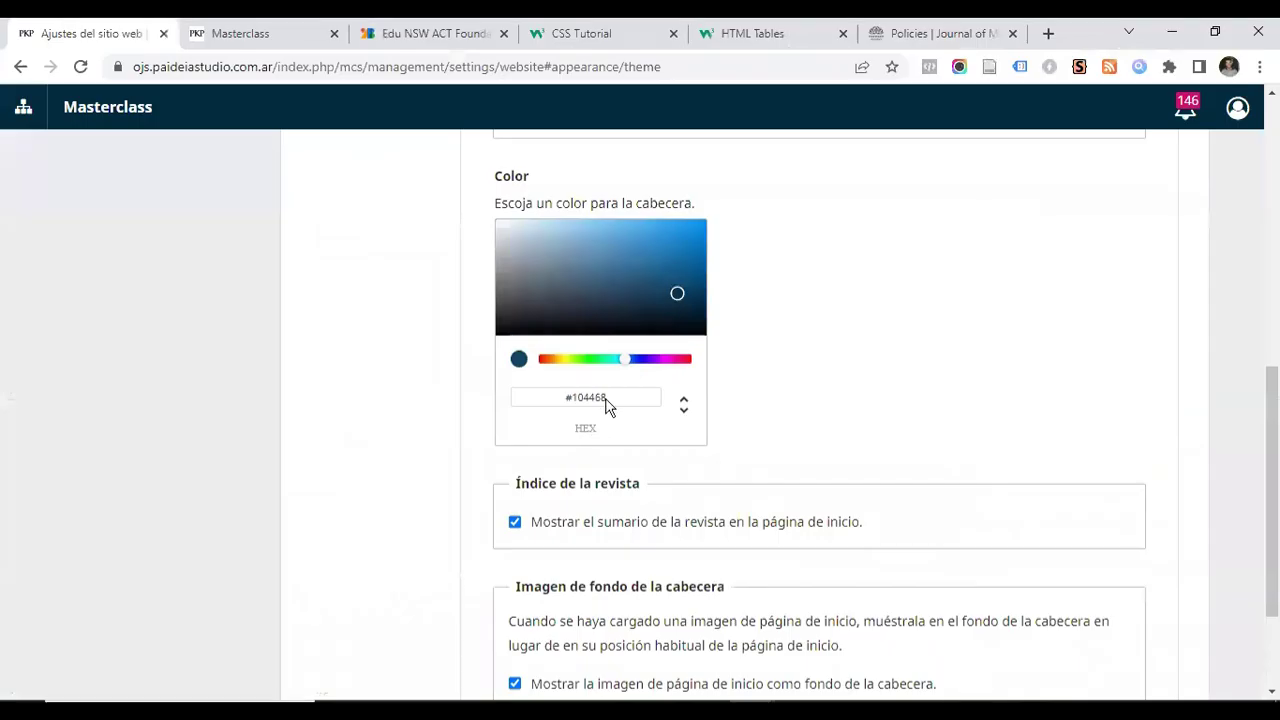
# Set the header colour in the journal's theme settings to #7DC22B and save
pyautogui.scroll(6, 605, 395)
pyautogui.scroll(-6, 605, 380)
pyautogui.moveTo(585, 397); pyautogui.dragTo(568, 399)
pyautogui.write('#7DC22B')
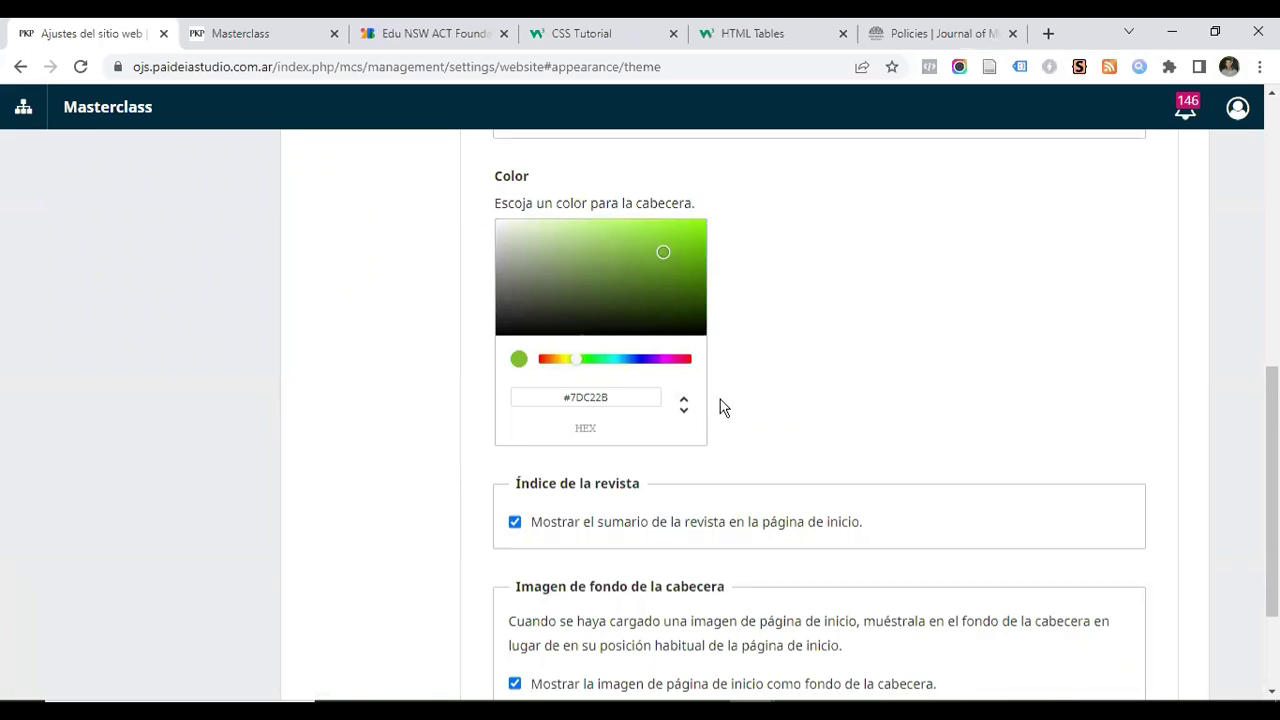
pyautogui.click(688, 404)
pyautogui.click(685, 410)
pyautogui.click(685, 408)
pyautogui.scroll(-2, 894, 398)
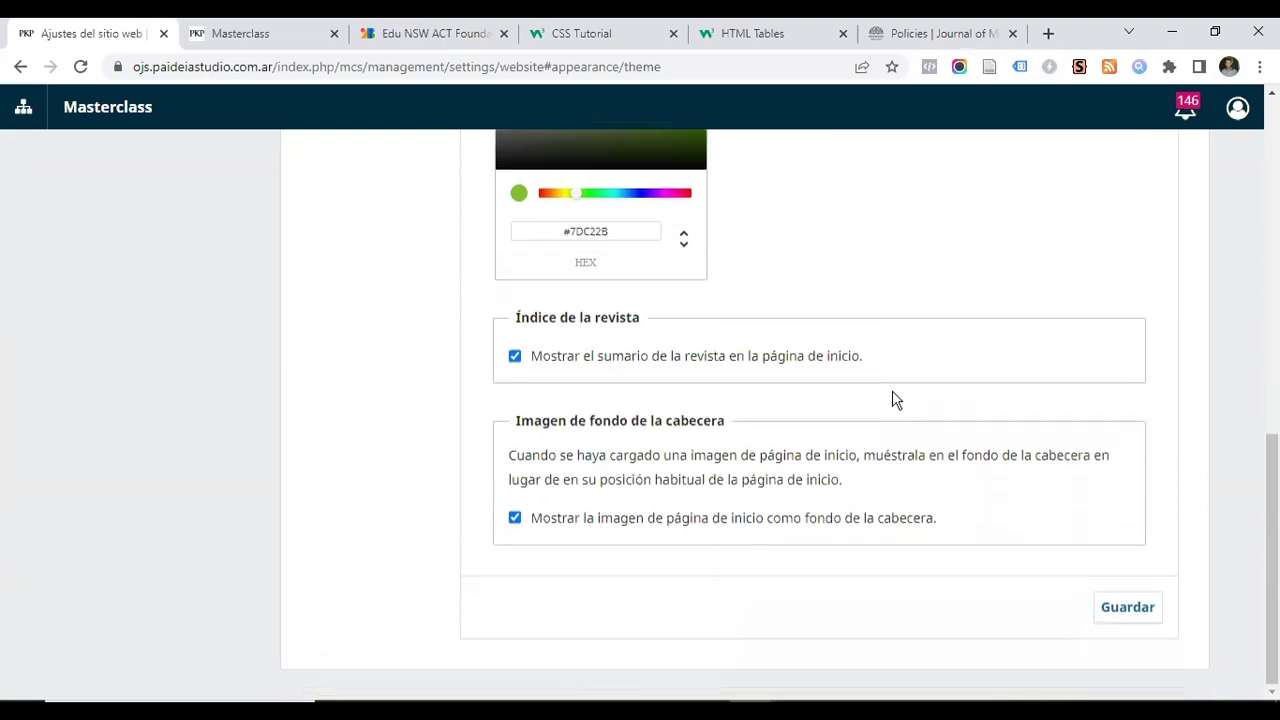
pyautogui.click(1128, 608)
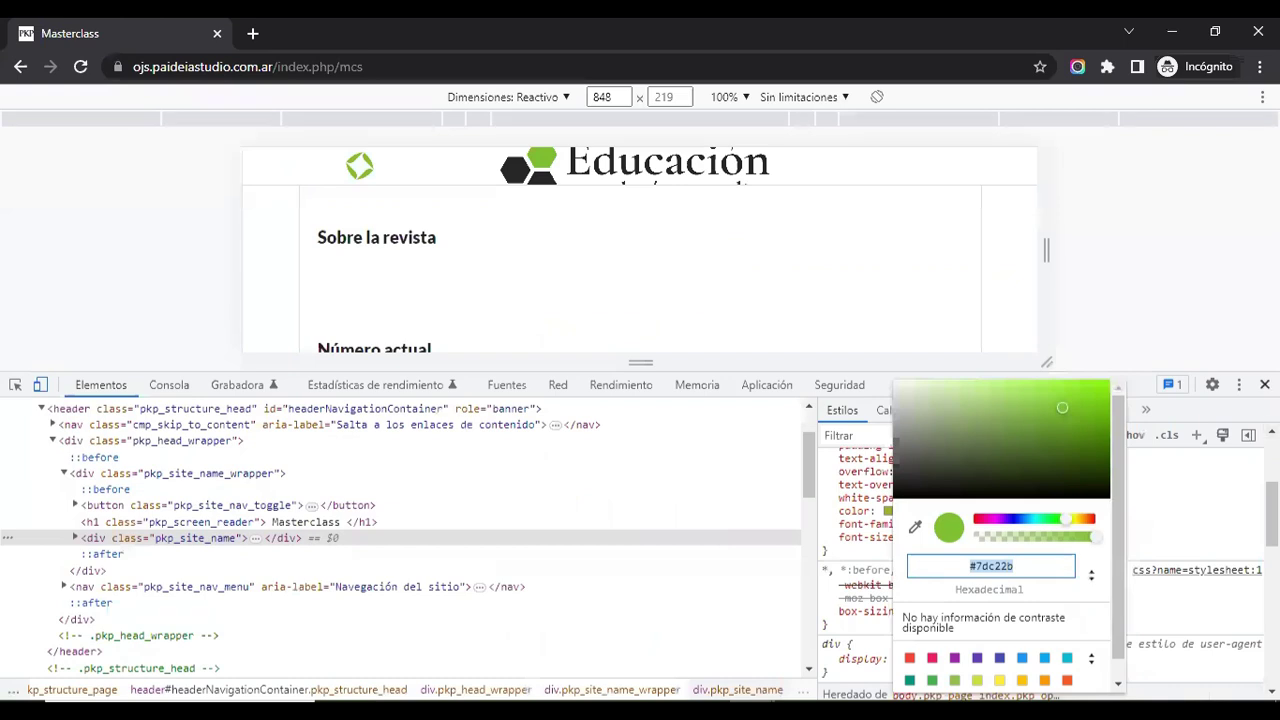
# Close the developer tools, reload the public home page and copy its address
pyautogui.press('F12')
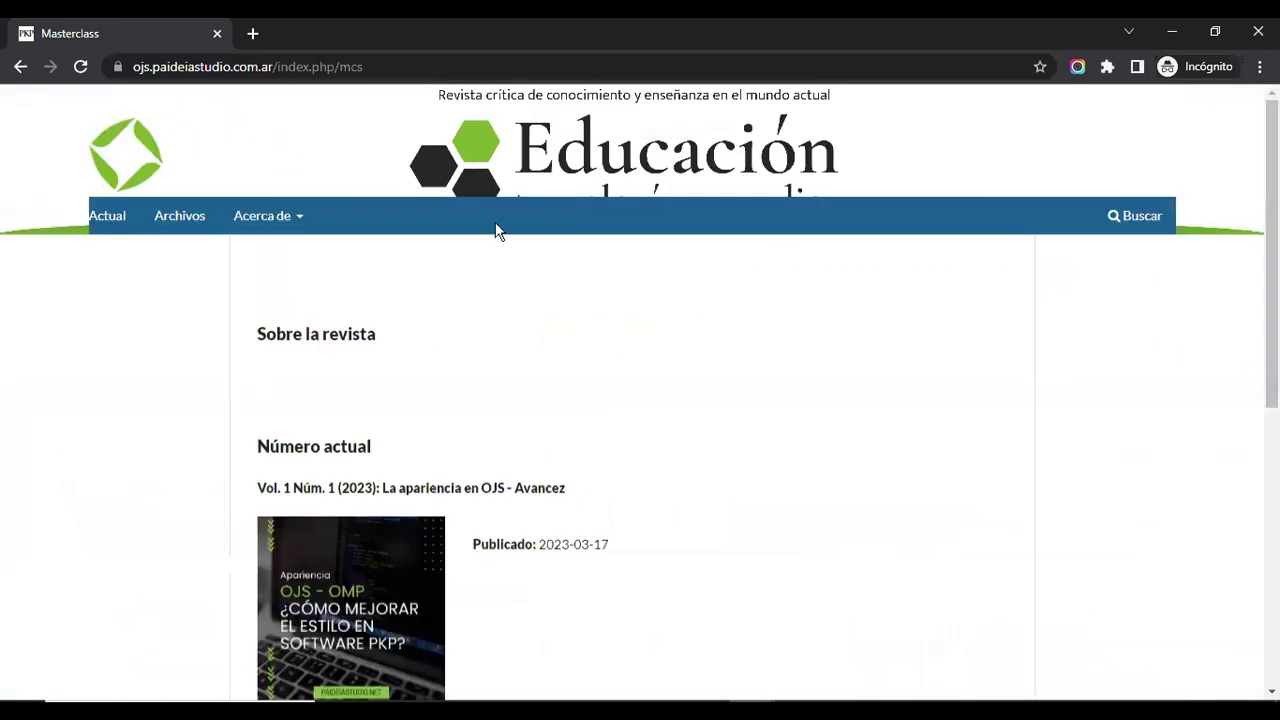
pyautogui.click(80, 67)
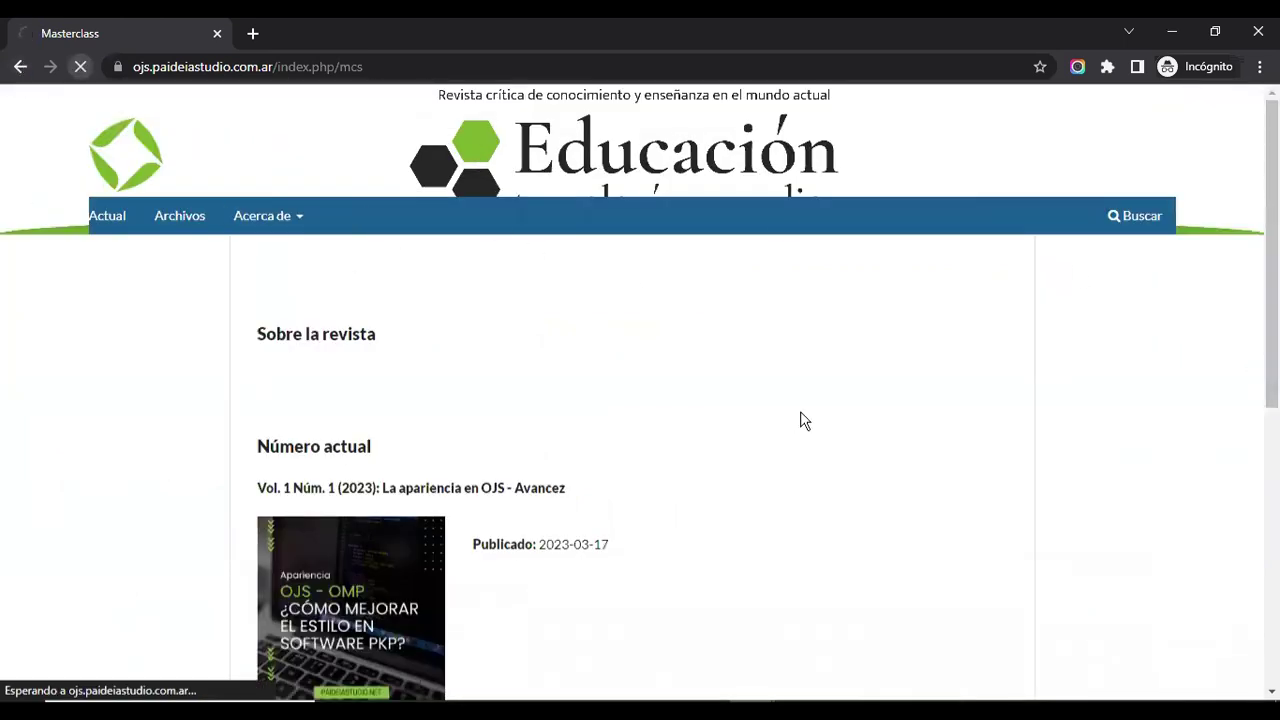
pyautogui.click(438, 65)
pyautogui.hotkey('ctrl', 'c')
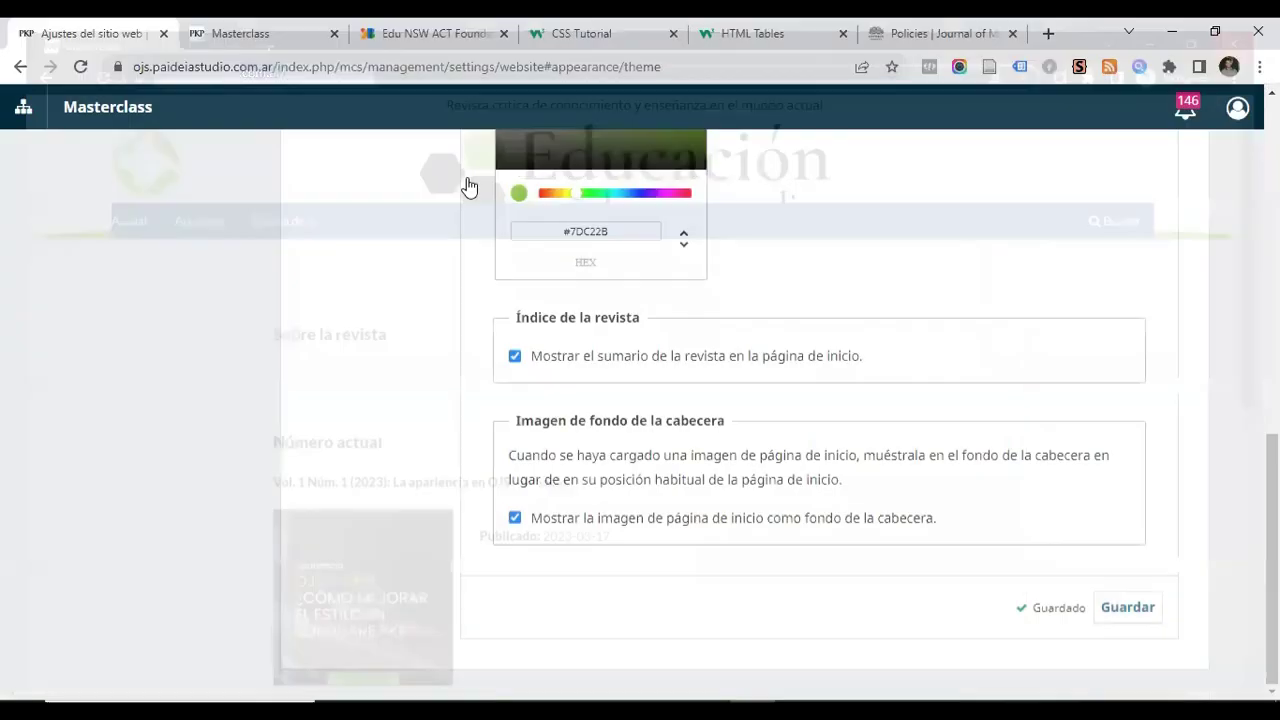
# Save the theme settings again and open the site administration page
pyautogui.scroll(1, 333, 417)
pyautogui.scroll(-1, 560, 414)
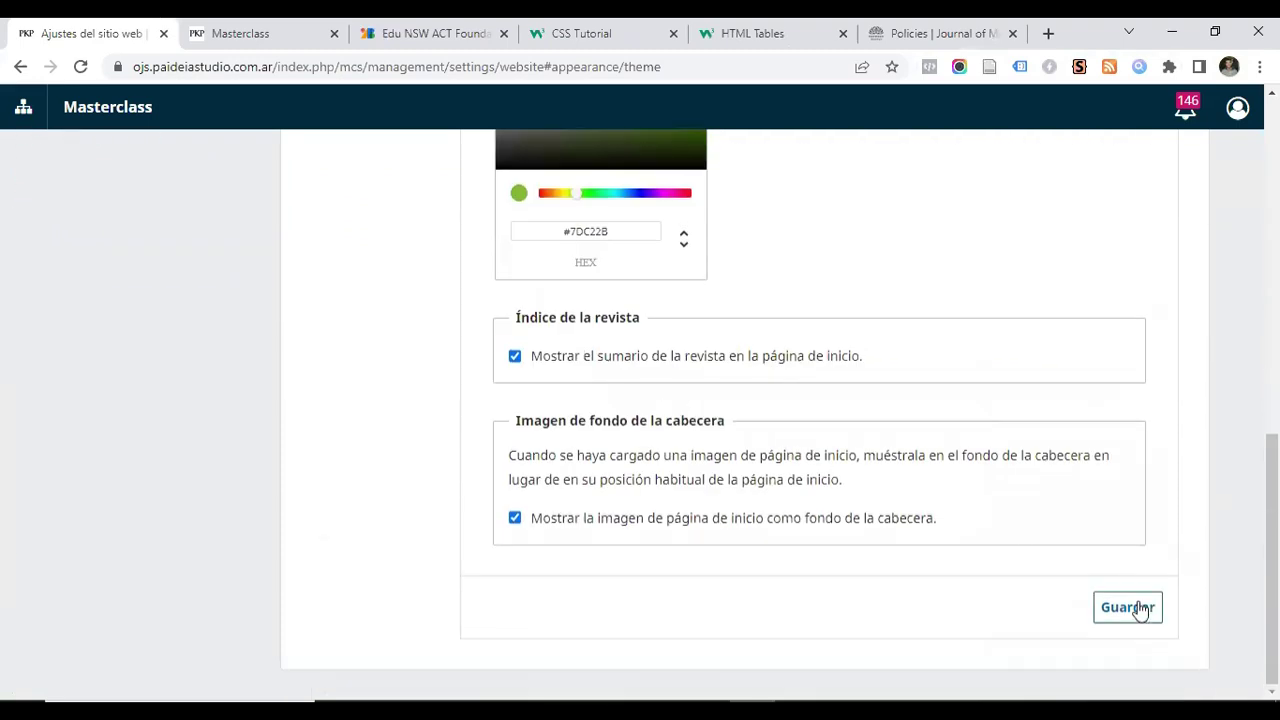
pyautogui.click(1130, 608)
pyautogui.scroll(5, 70, 385)
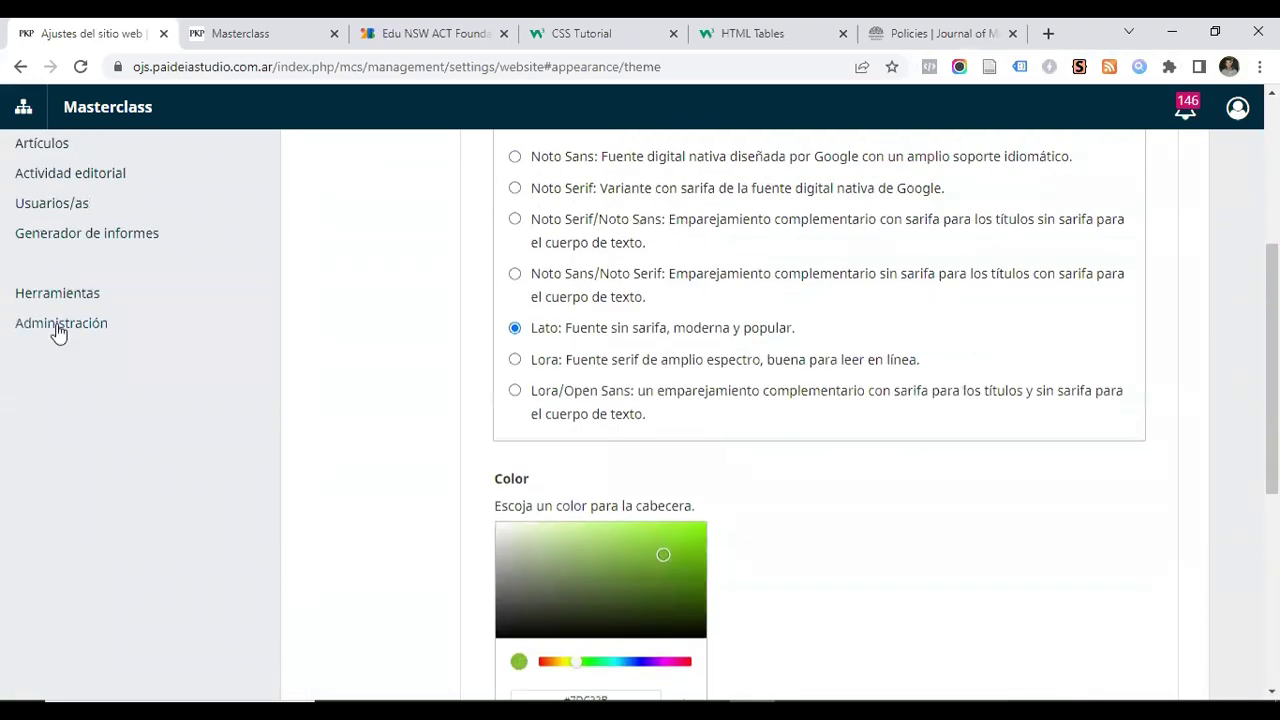
pyautogui.click(58, 330)
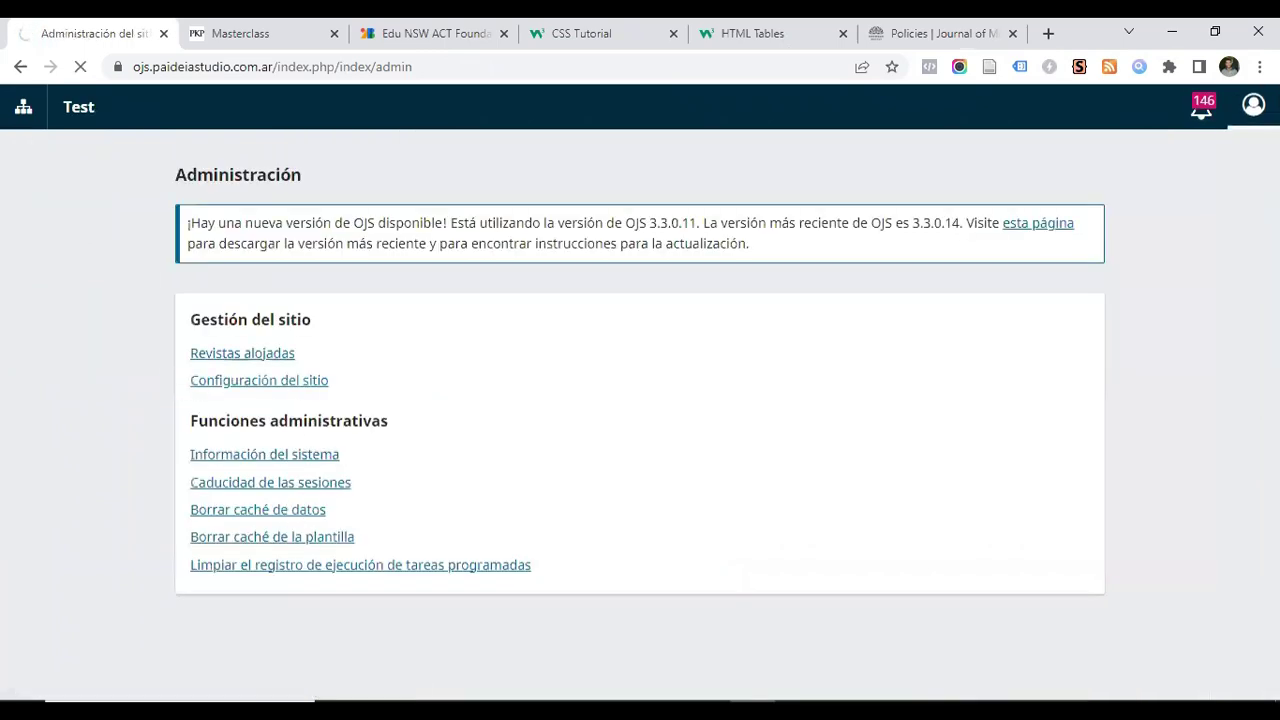
# Load the copied home page address in a new incognito window to check the header
pyautogui.click(1259, 66)
pyautogui.click(1128, 142)
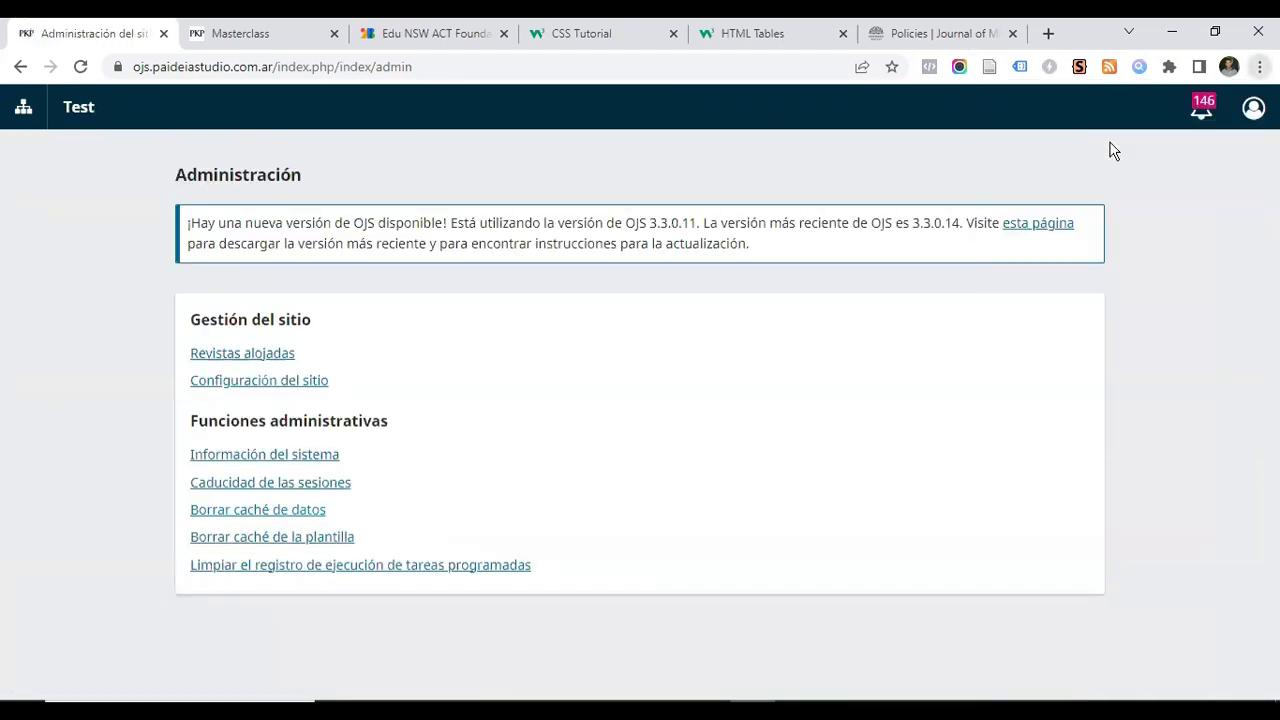
pyautogui.hotkey('ctrl', 'v')
pyautogui.press('Return')
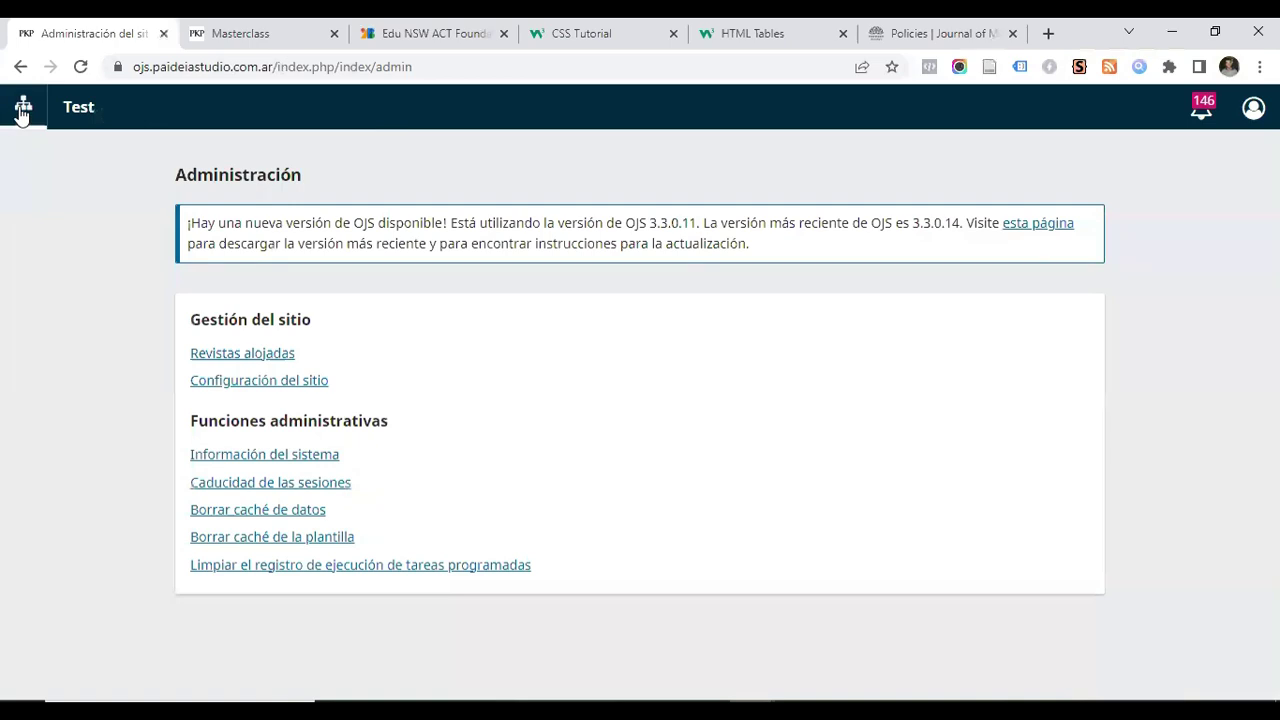
# Return to the Masterclass journal's website settings, set the header colour to #FFFFFF and save
pyautogui.click(22, 108)
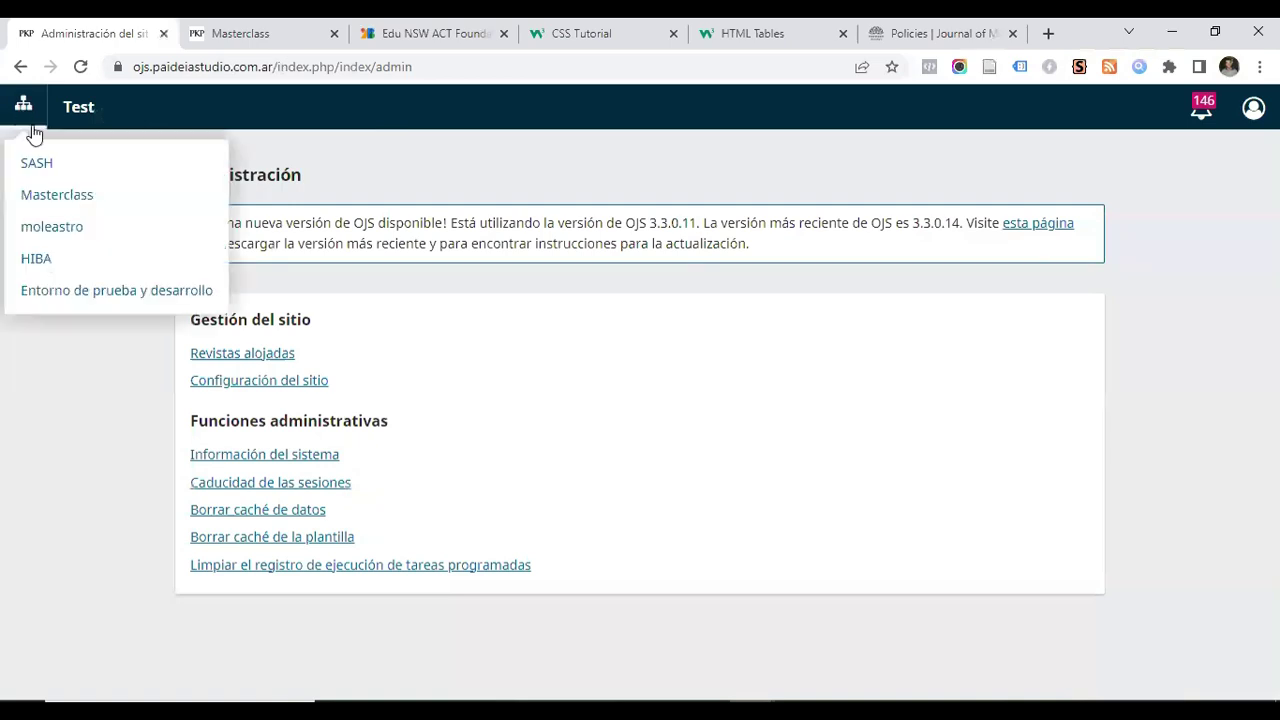
pyautogui.click(52, 196)
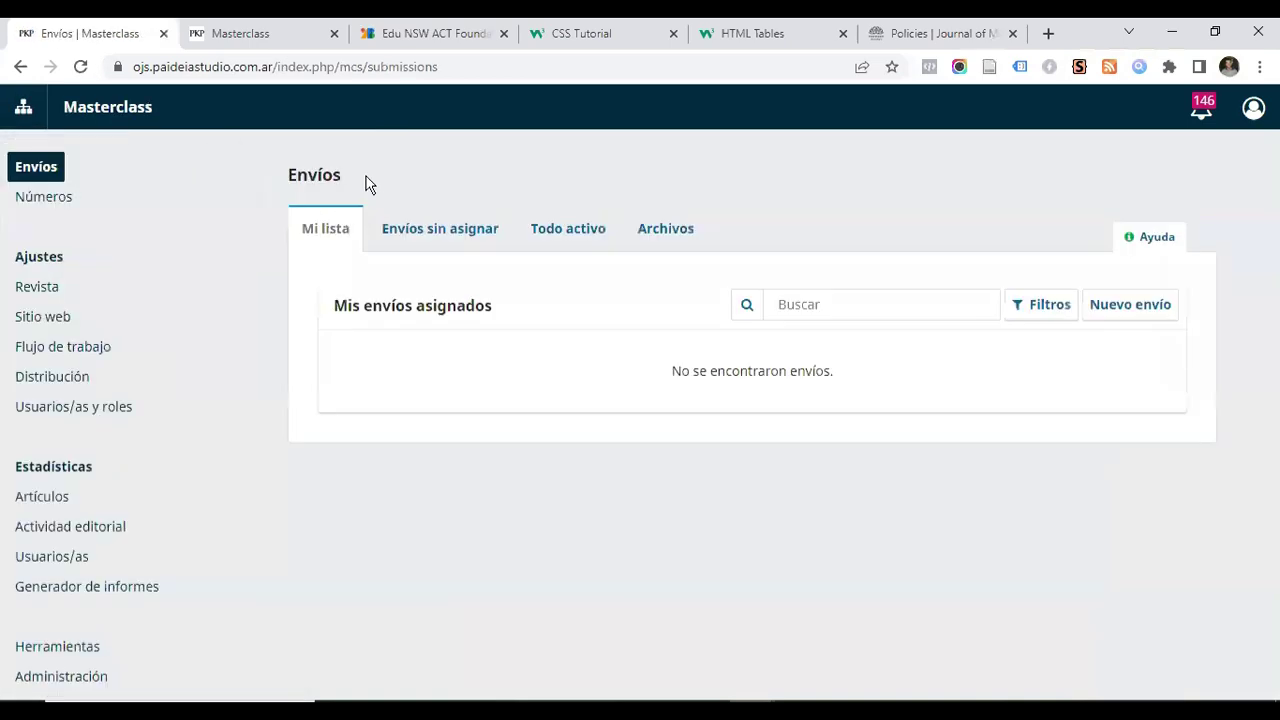
pyautogui.click(42, 317)
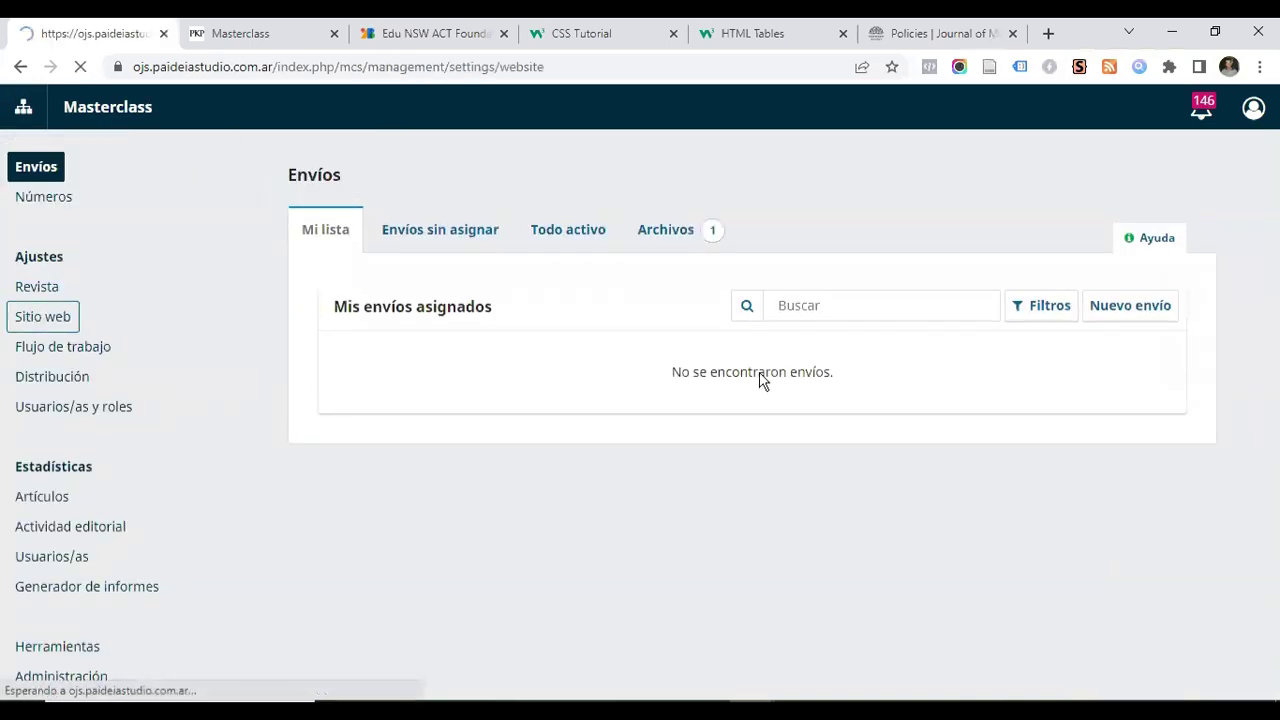
pyautogui.scroll(-6, 760, 380)
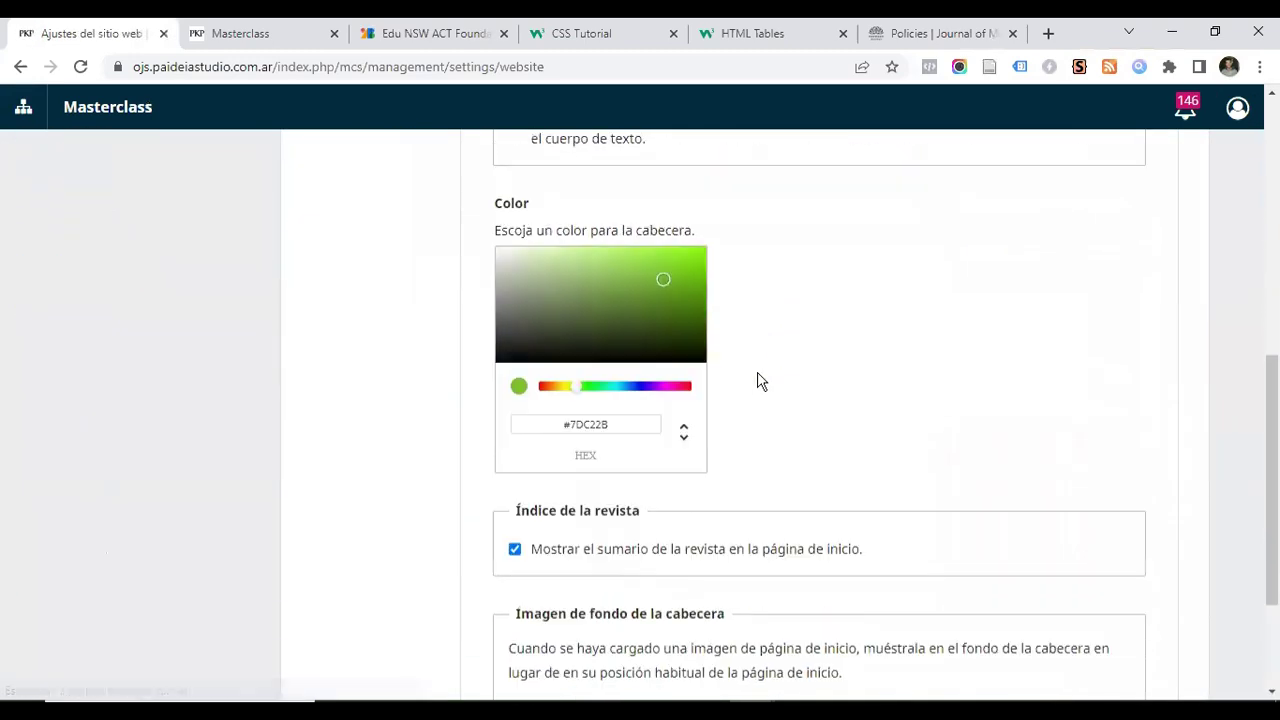
pyautogui.moveTo(660, 257); pyautogui.dragTo(474, 220)
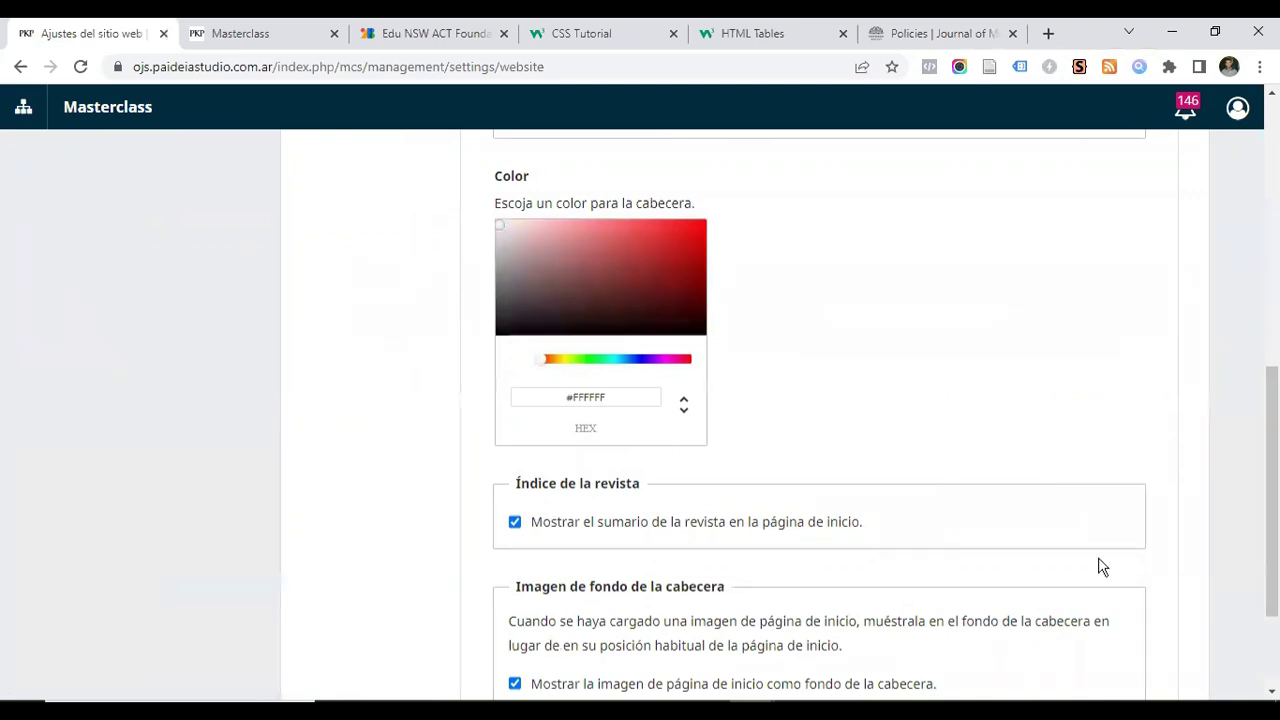
pyautogui.scroll(-2, 929, 457)
pyautogui.click(1127, 608)
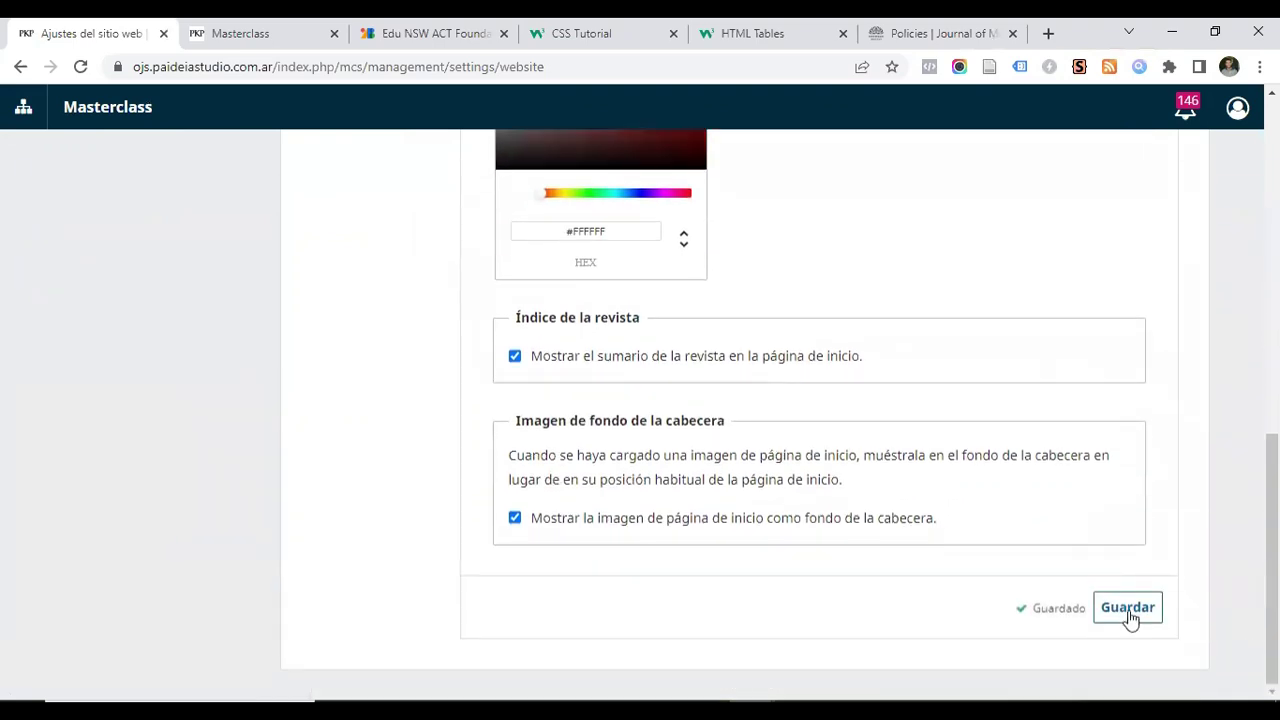
# Reload the public home page and return to the site administration page
pyautogui.hotkey('alt', 'Tab')
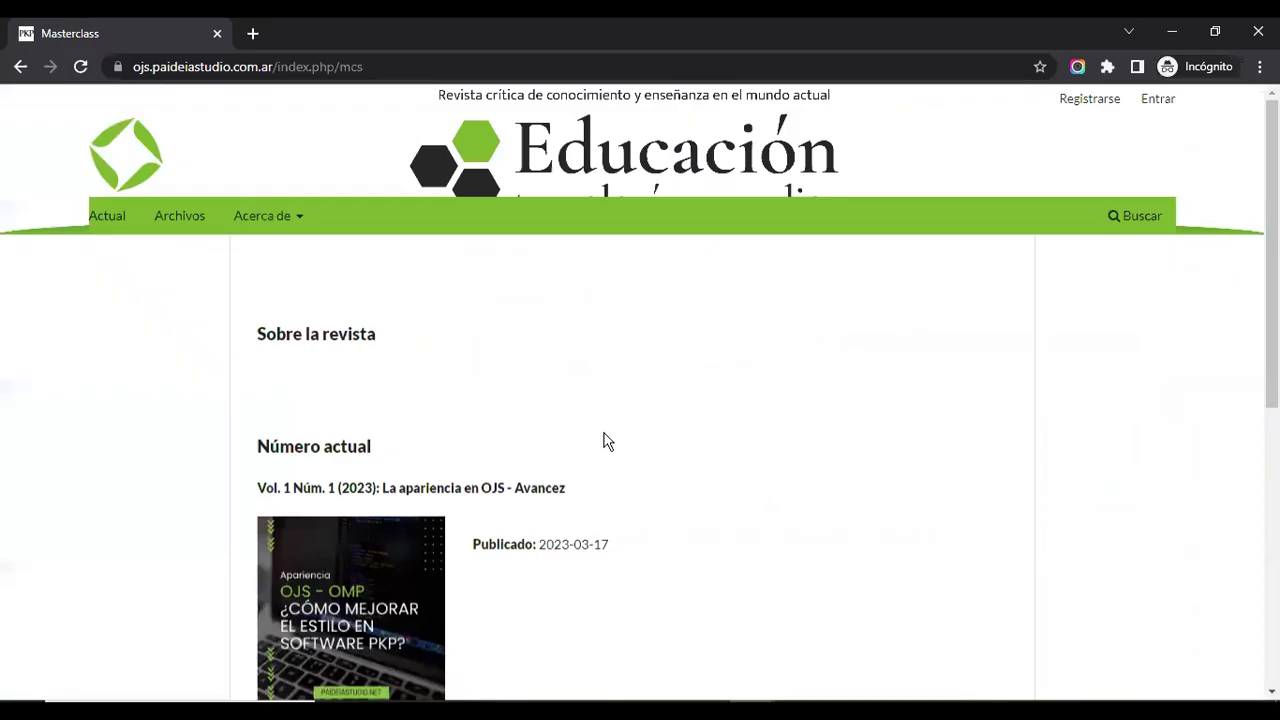
pyautogui.click(80, 67)
pyautogui.hotkey('alt', 'Tab')
pyautogui.click(55, 323)
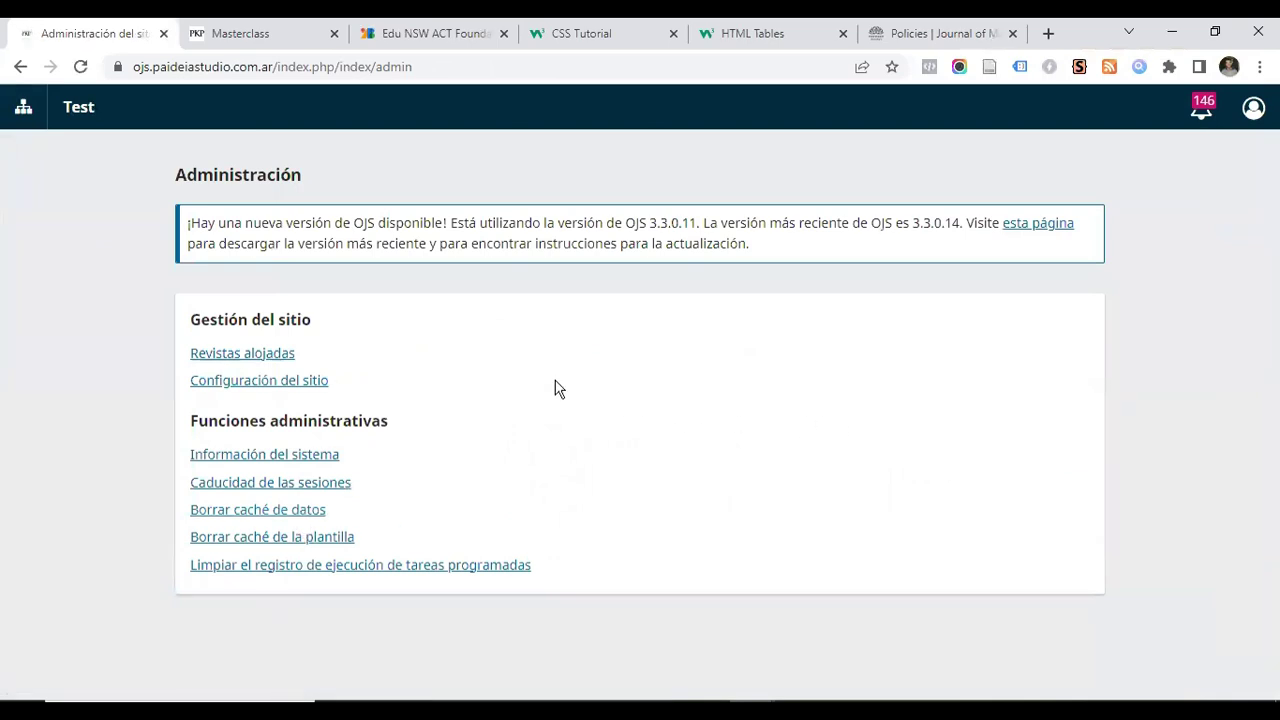
# Refresh the public home page, copy its address and reopen it in a fresh incognito window
pyautogui.hotkey('alt', 'Tab')
pyautogui.click(81, 67)
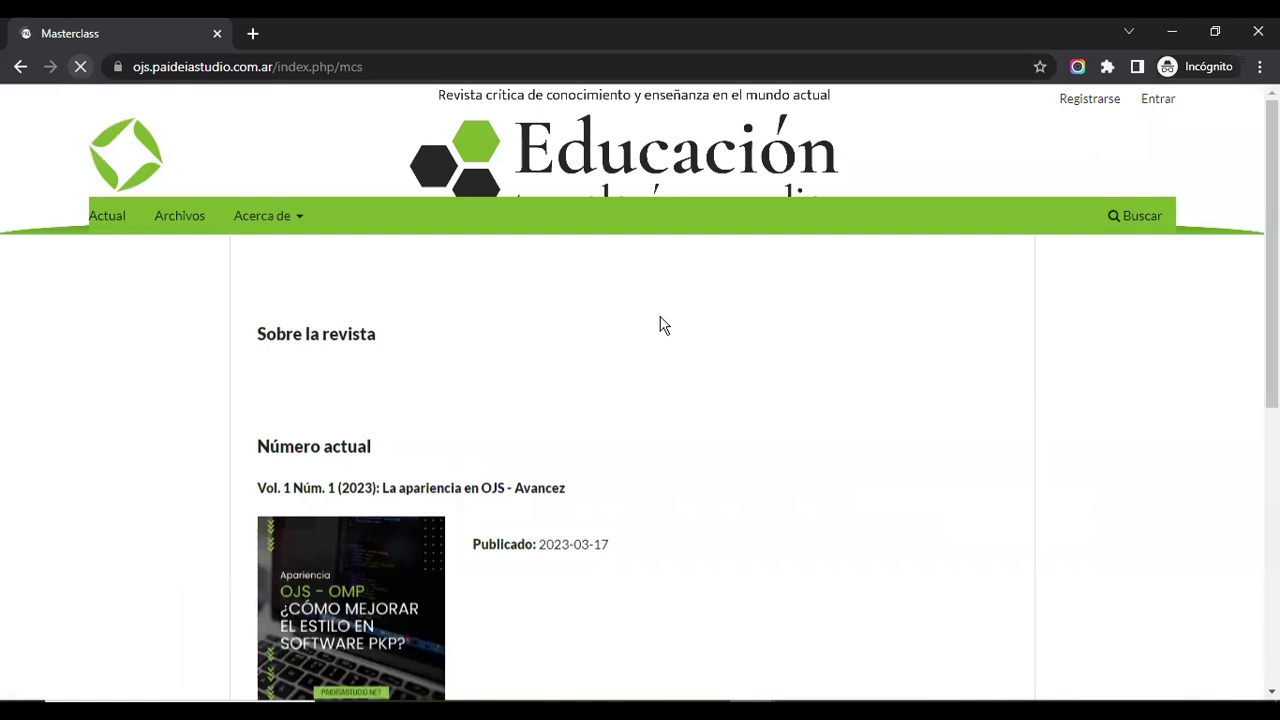
pyautogui.click(403, 67)
pyautogui.hotkey('ctrl', 'c')
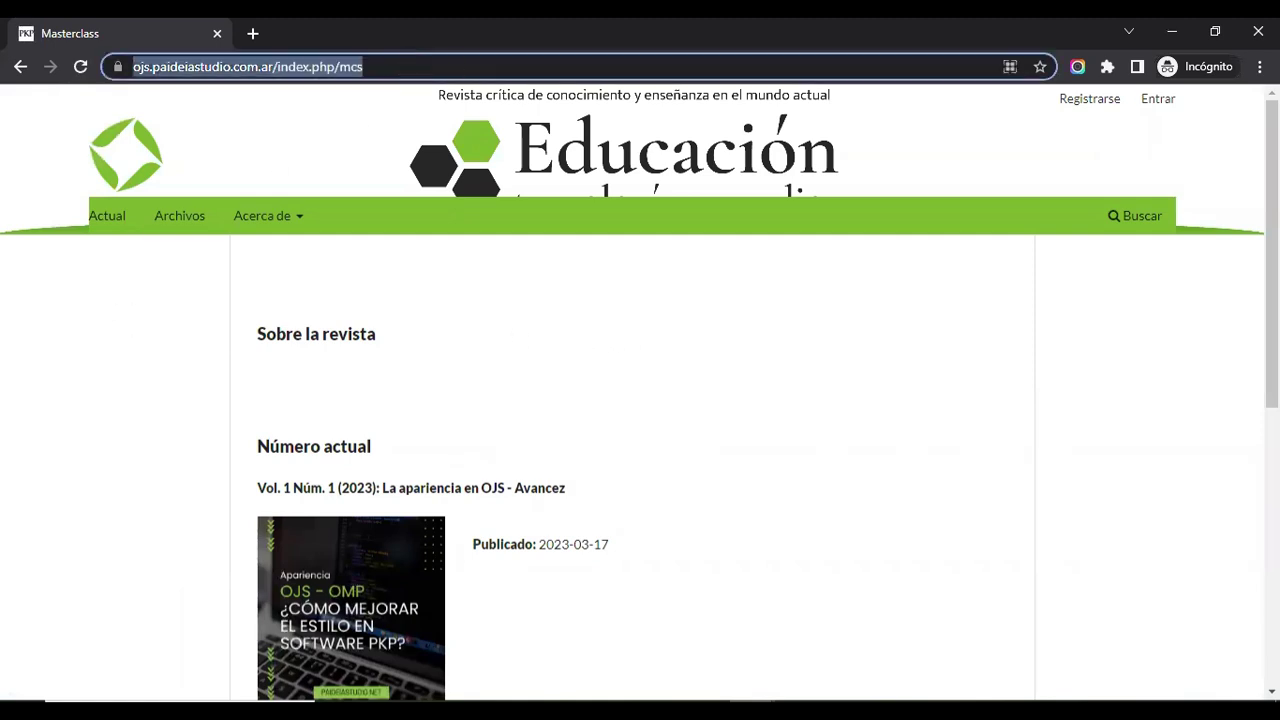
pyautogui.click(1258, 31)
pyautogui.click(1260, 66)
pyautogui.click(1143, 138)
pyautogui.hotkey('ctrl', 'v')
pyautogui.press('Return')
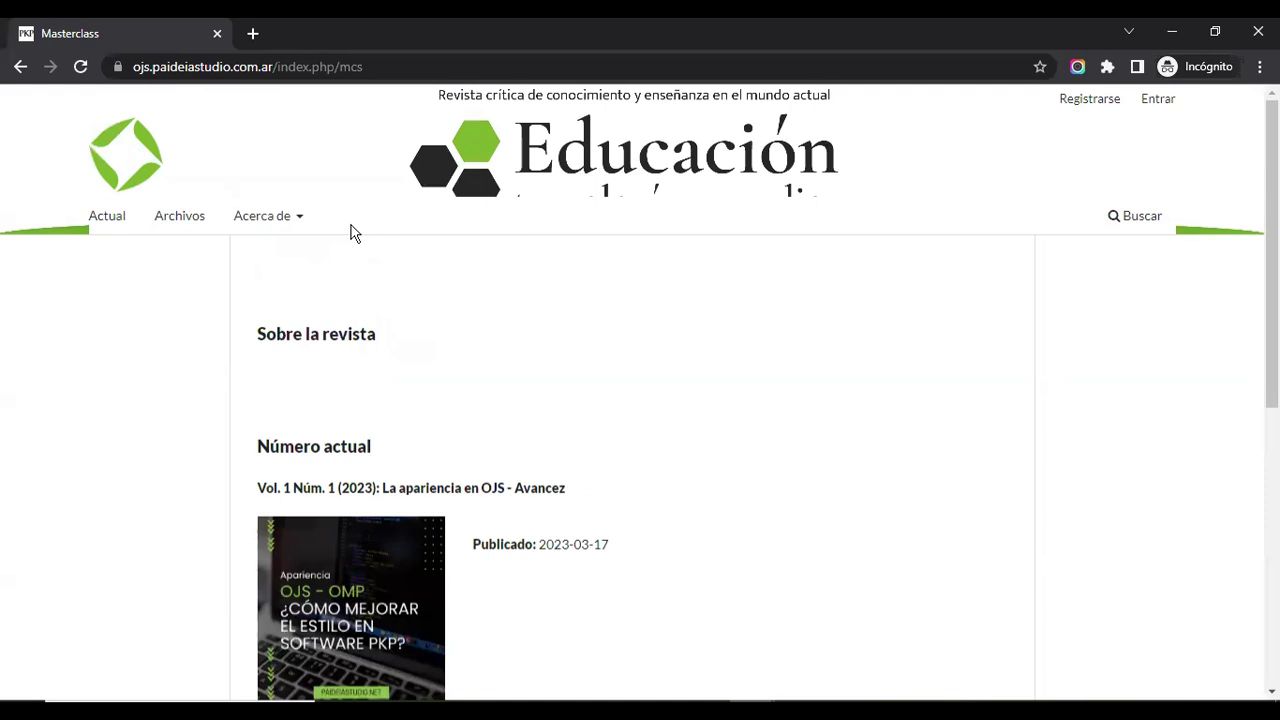
# Inspect the primary navigation bar, widen the responsive preview to 1326 px and examine the CSS rules of the navigation wrapper
pyautogui.rightClick(407, 224)
pyautogui.click(477, 533)
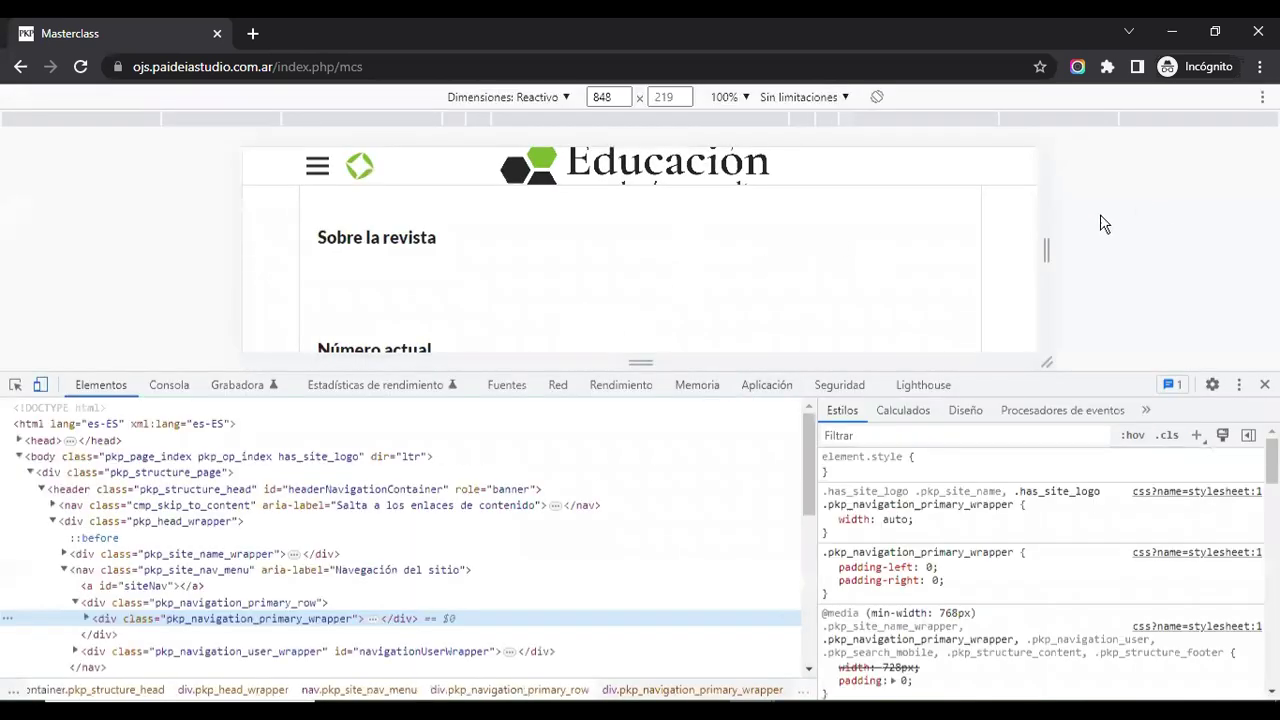
pyautogui.moveTo(1054, 211); pyautogui.dragTo(1279, 211)
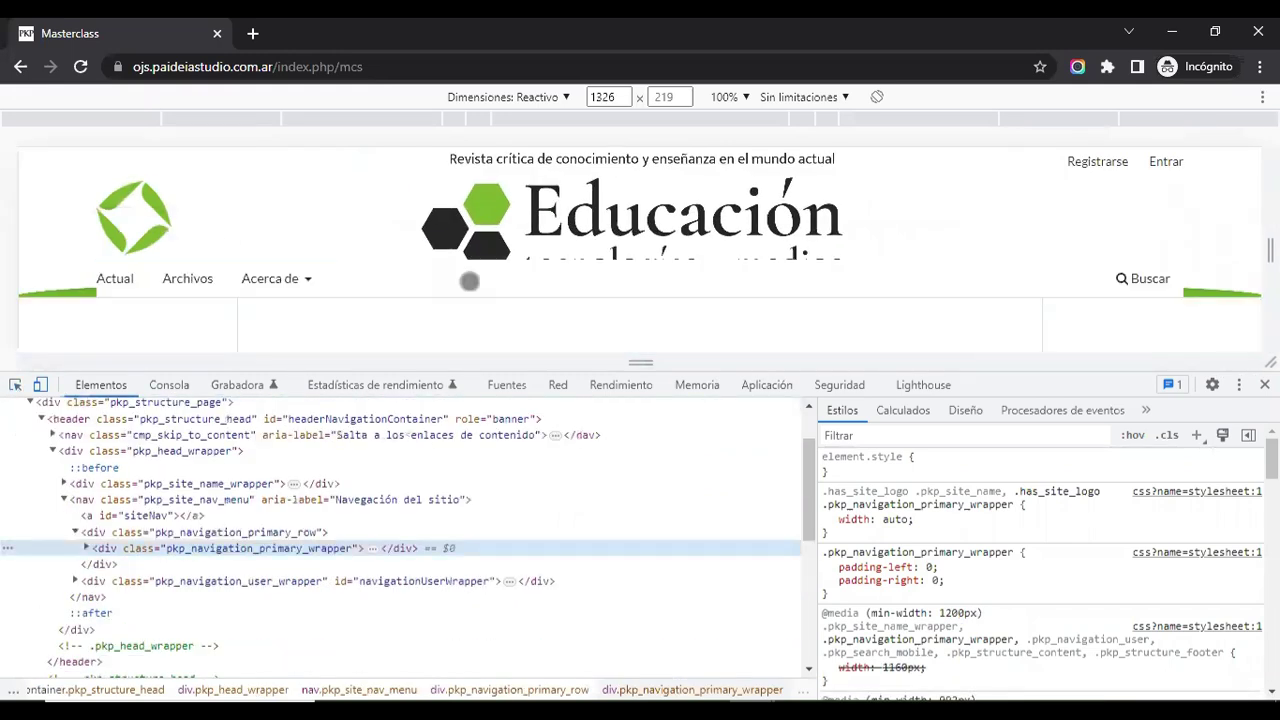
pyautogui.scroll(-8, 1030, 522)
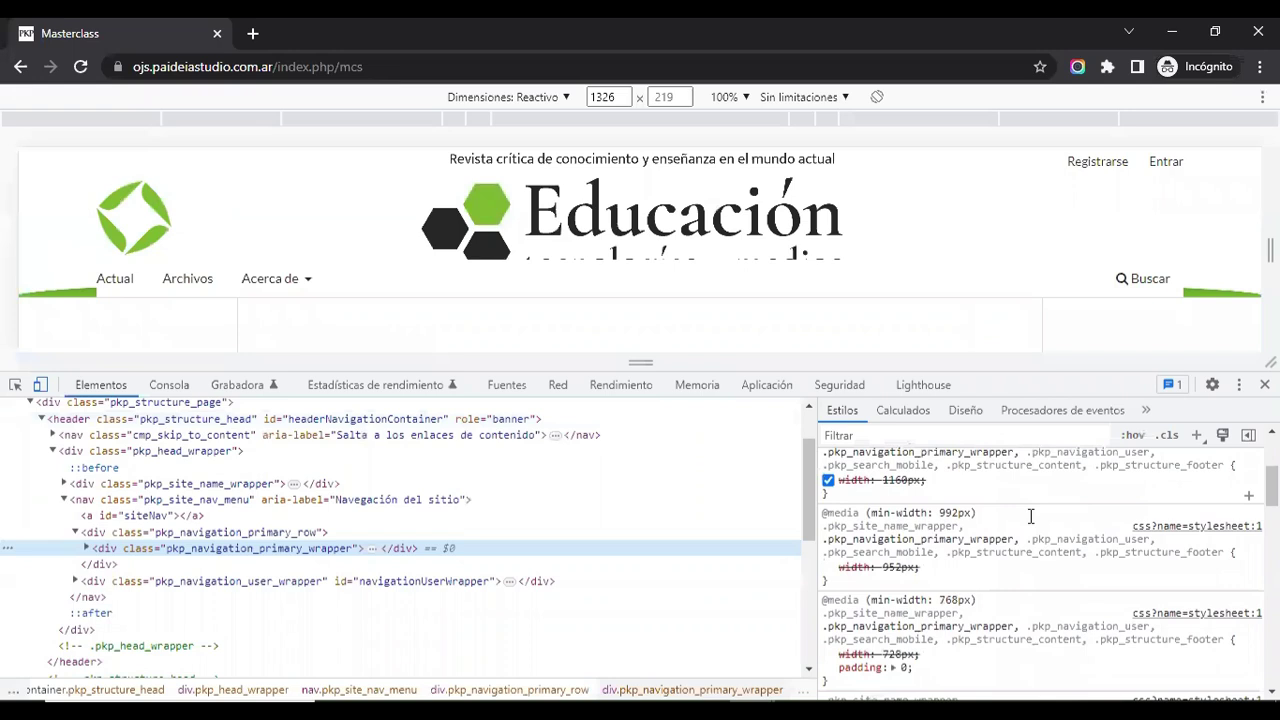
pyautogui.scroll(-8, 1030, 517)
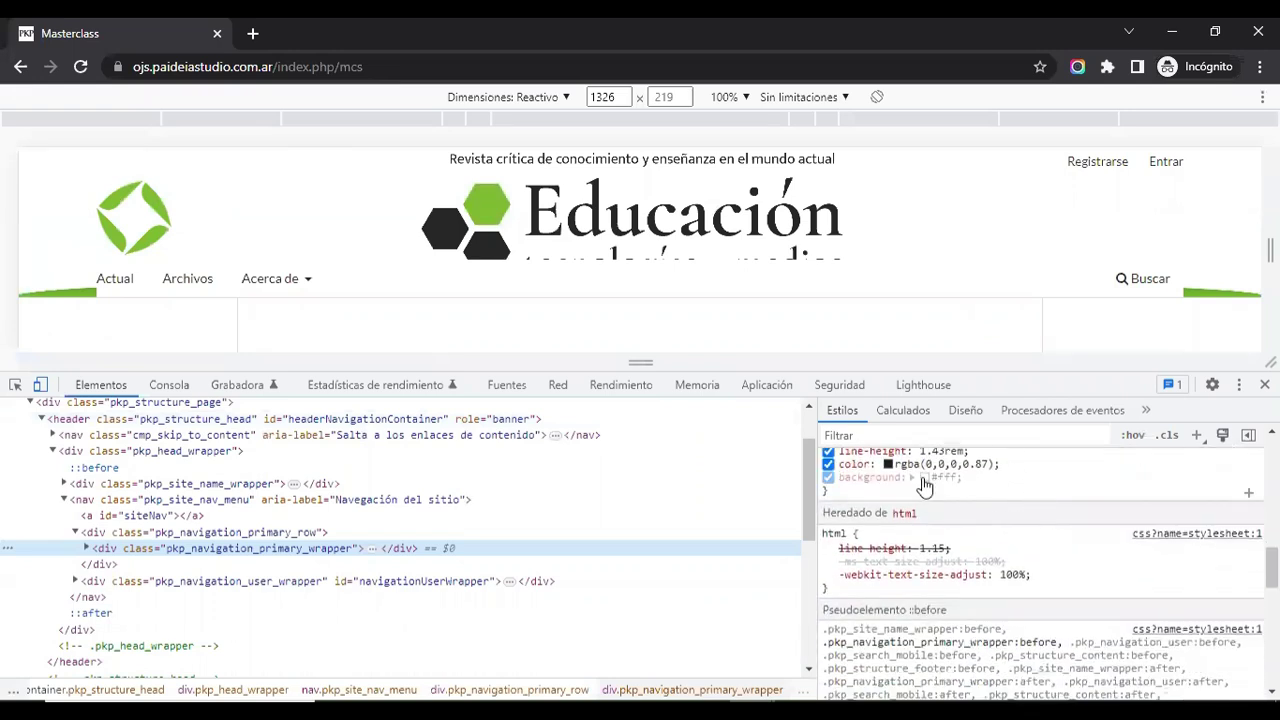
# Set the inherited page background colour to fully transparent white #fff0 in the CSS rules and close the developer tools
pyautogui.click(925, 478)
pyautogui.click(1030, 552)
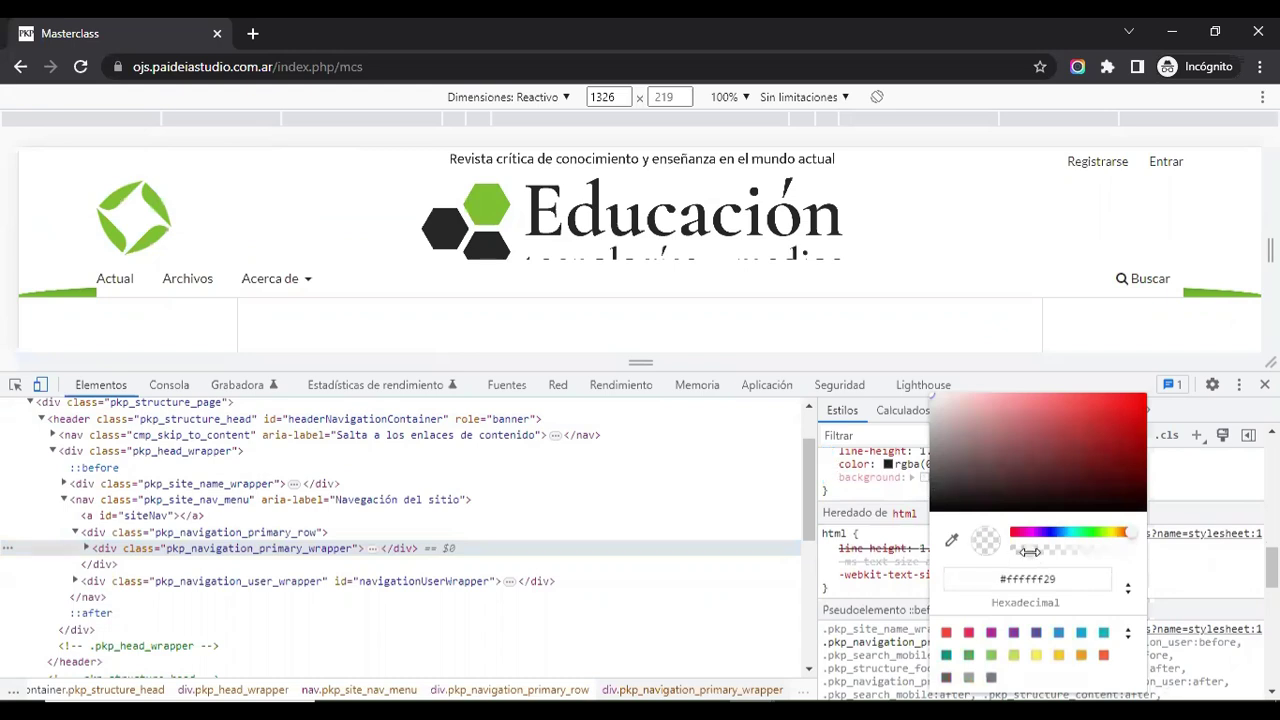
pyautogui.moveTo(1030, 552); pyautogui.dragTo(998, 552)
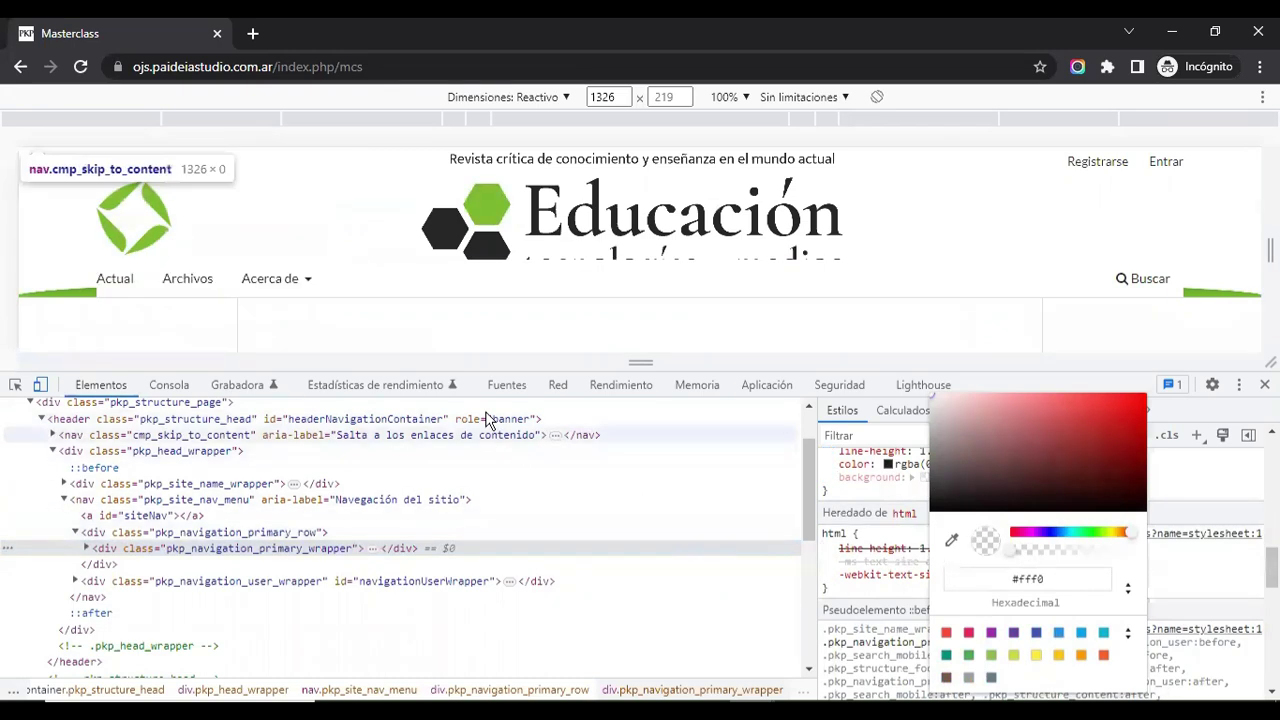
pyautogui.click(840, 520)
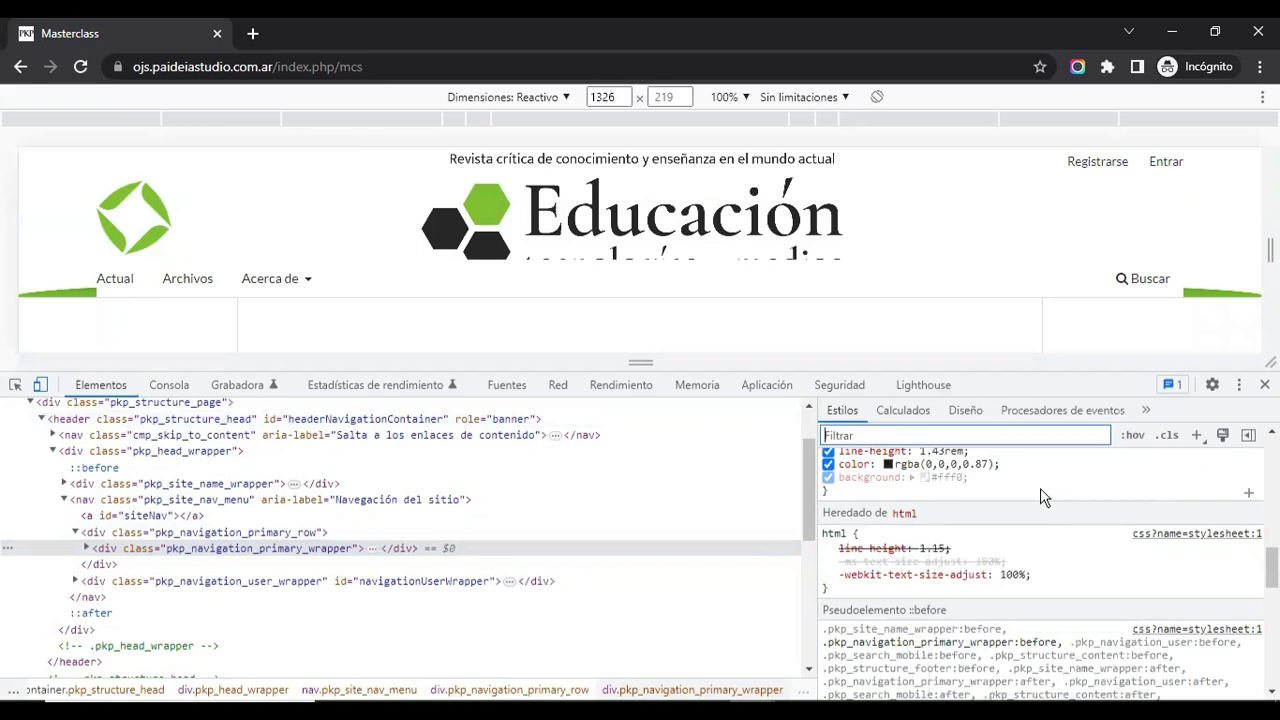
pyautogui.scroll(2, 1063, 489)
pyautogui.scroll(5, 1063, 489)
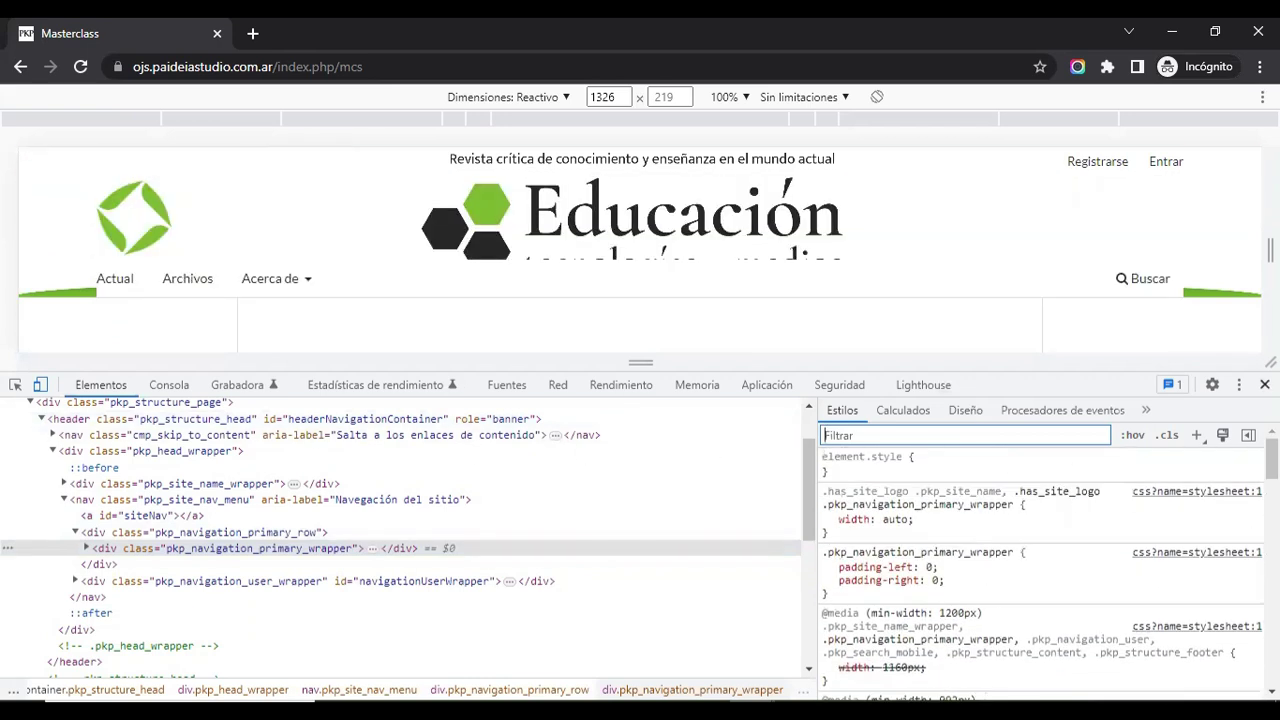
pyautogui.click(1264, 384)
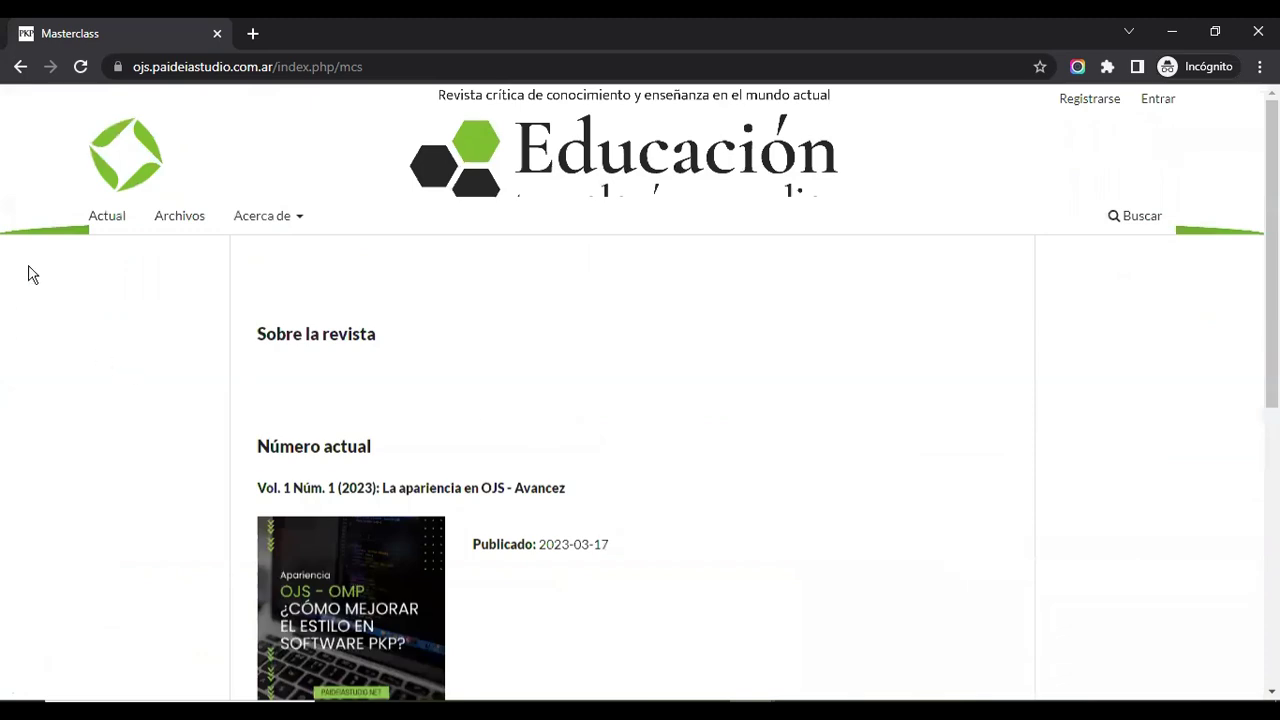
# Switch to the logged-in browser window and open the appearance setup in the Masterclass journal's website settings
pyautogui.hotkey('alt', 'Tab')
pyautogui.click(23, 104)
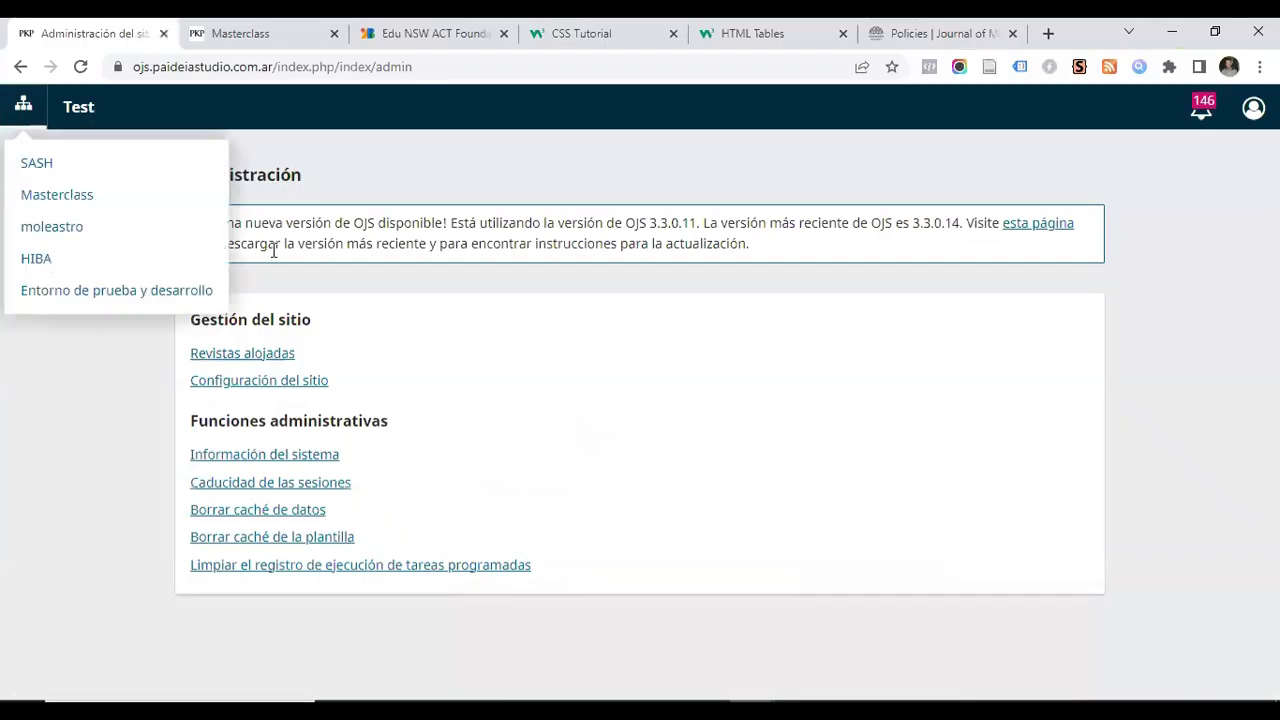
pyautogui.click(46, 203)
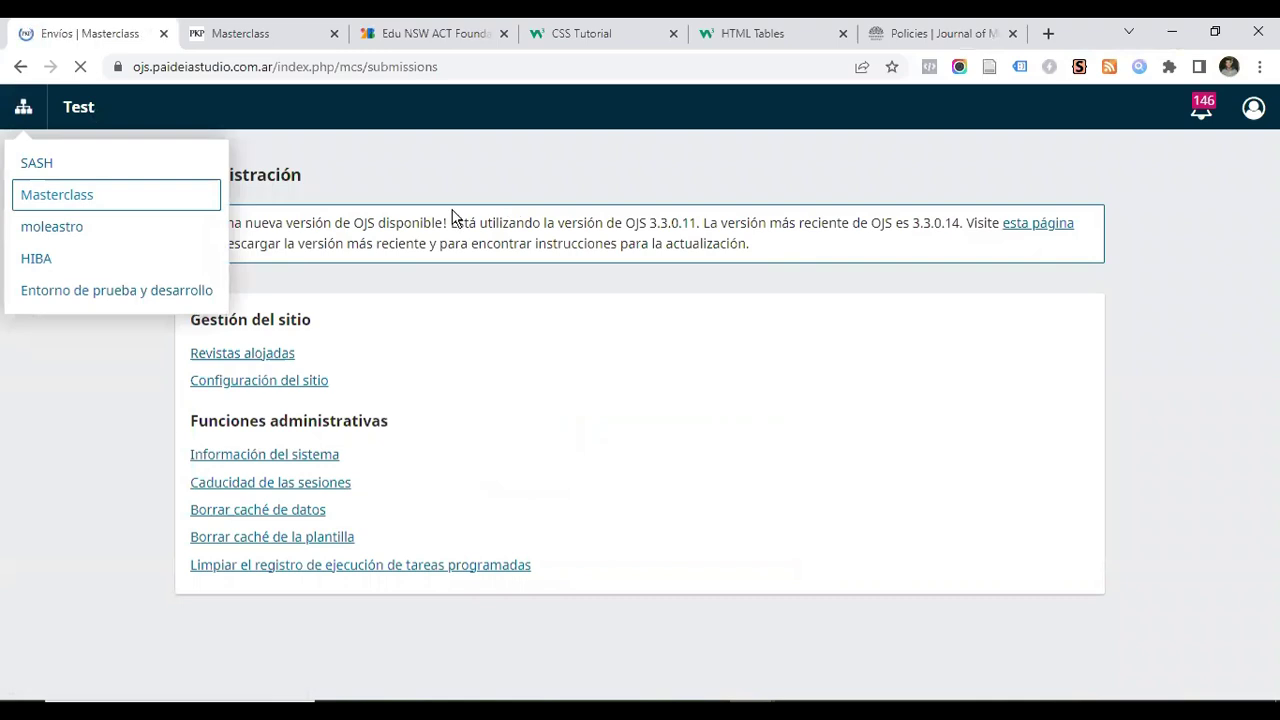
pyautogui.click(40, 317)
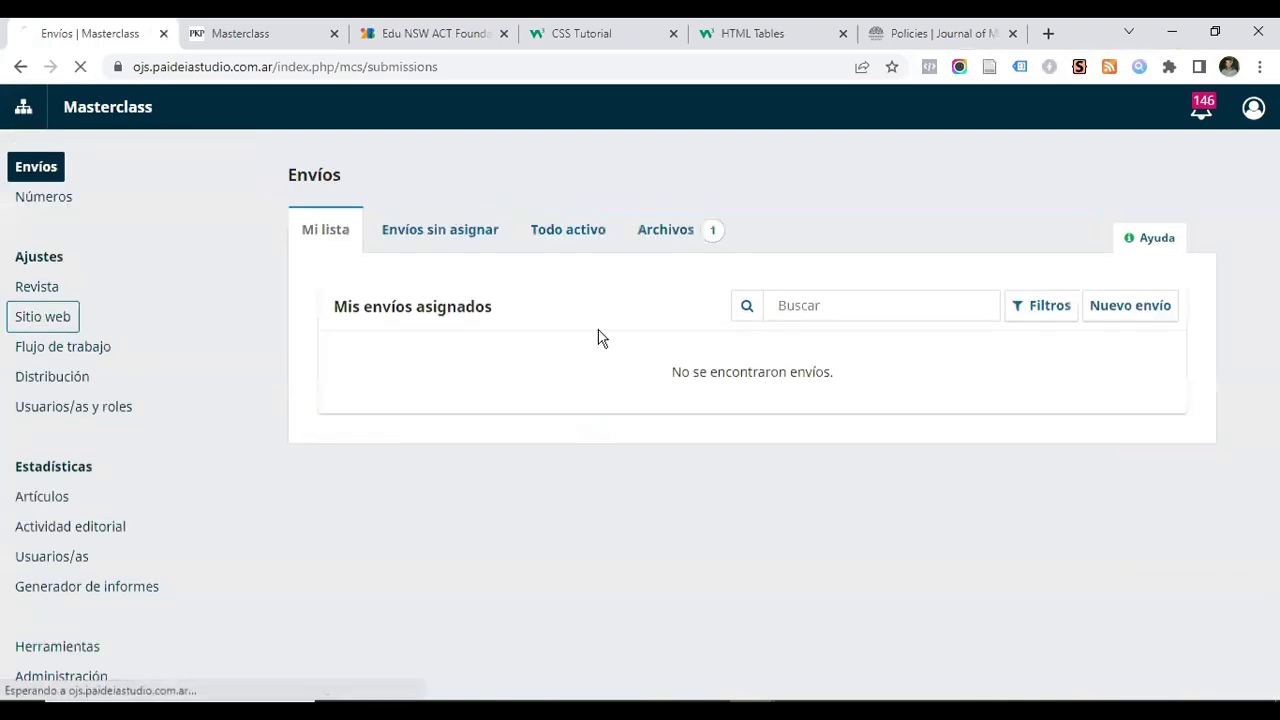
pyautogui.scroll(-2, 352, 314)
pyautogui.scroll(2, 352, 314)
pyautogui.click(357, 352)
# Review the journal thumbnail, homepage image and remaining fields of the Masterclass appearance setup
pyautogui.scroll(-4, 697, 351)
pyautogui.scroll(-1, 699, 356)
pyautogui.scroll(4, 640, 366)
pyautogui.scroll(-6, 643, 366)
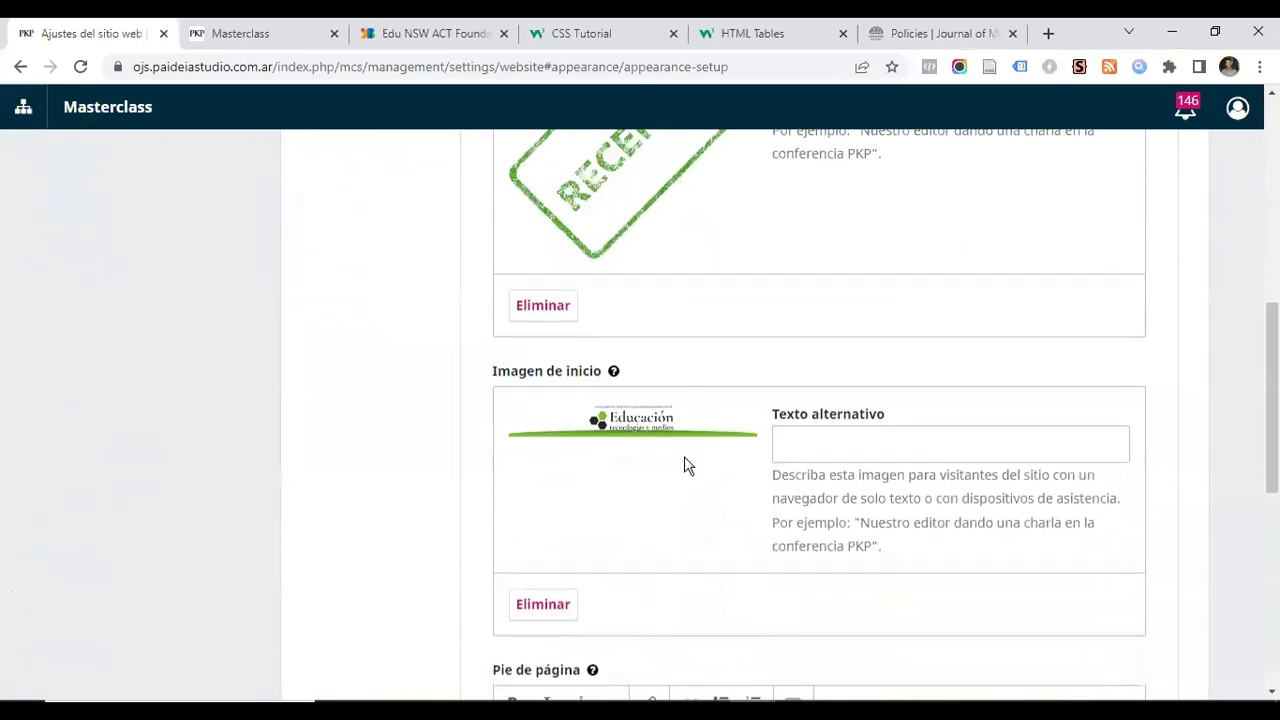
pyautogui.scroll(-4, 686, 465)
pyautogui.scroll(6, 557, 320)
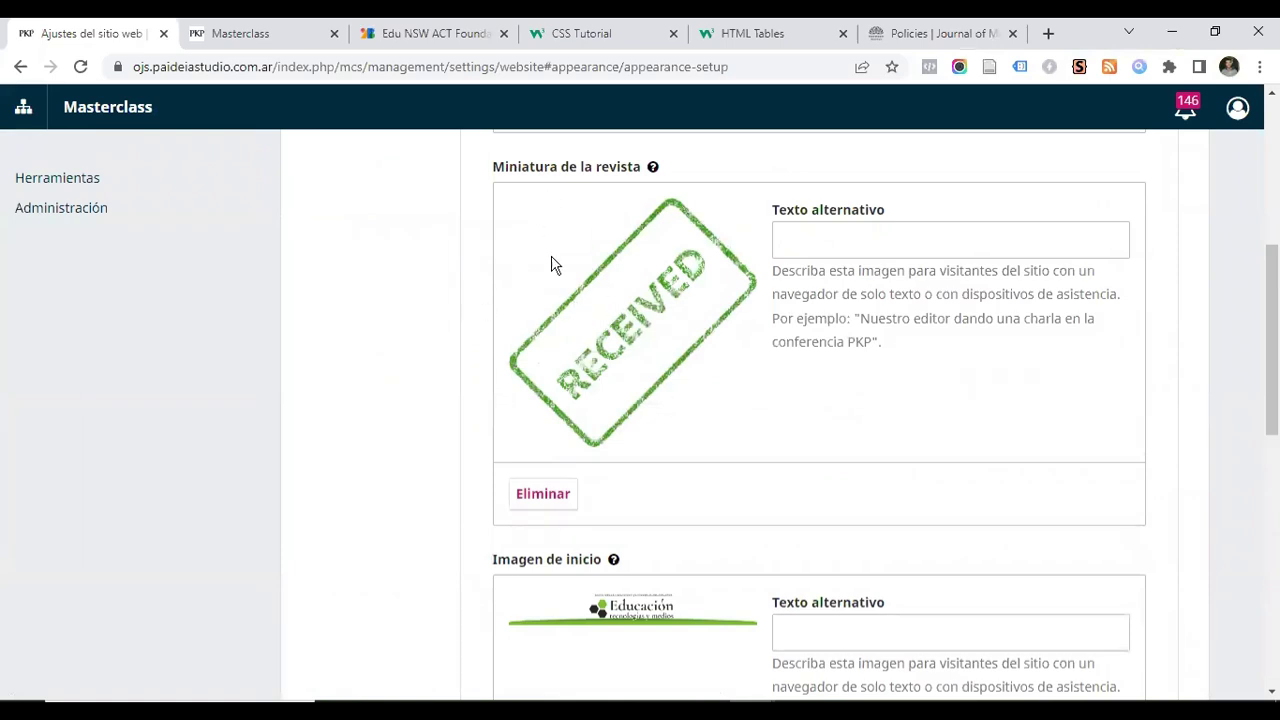
# Copy the base address ojs.paideiastudio.com.ar from the settings page and open it in the tab holding Google Fonts
pyautogui.click(12, 113)
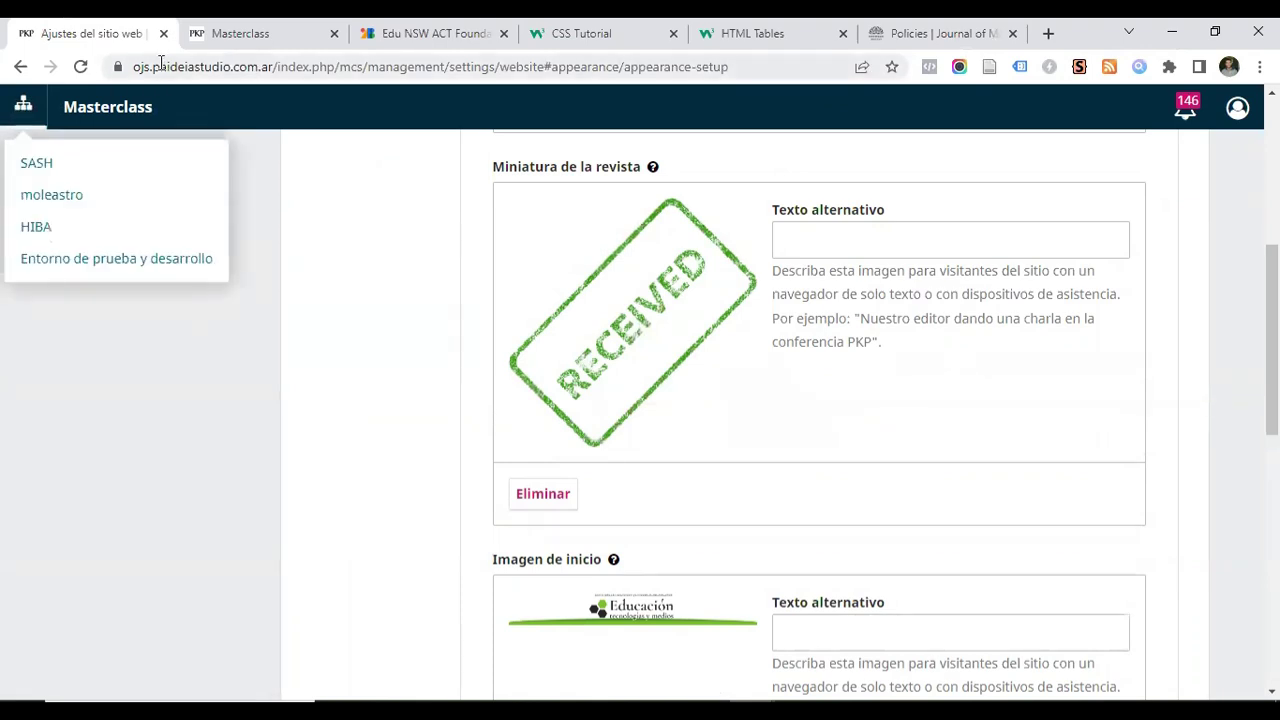
pyautogui.moveTo(136, 67); pyautogui.dragTo(272, 68)
pyautogui.hotkey('ctrl', 'c')
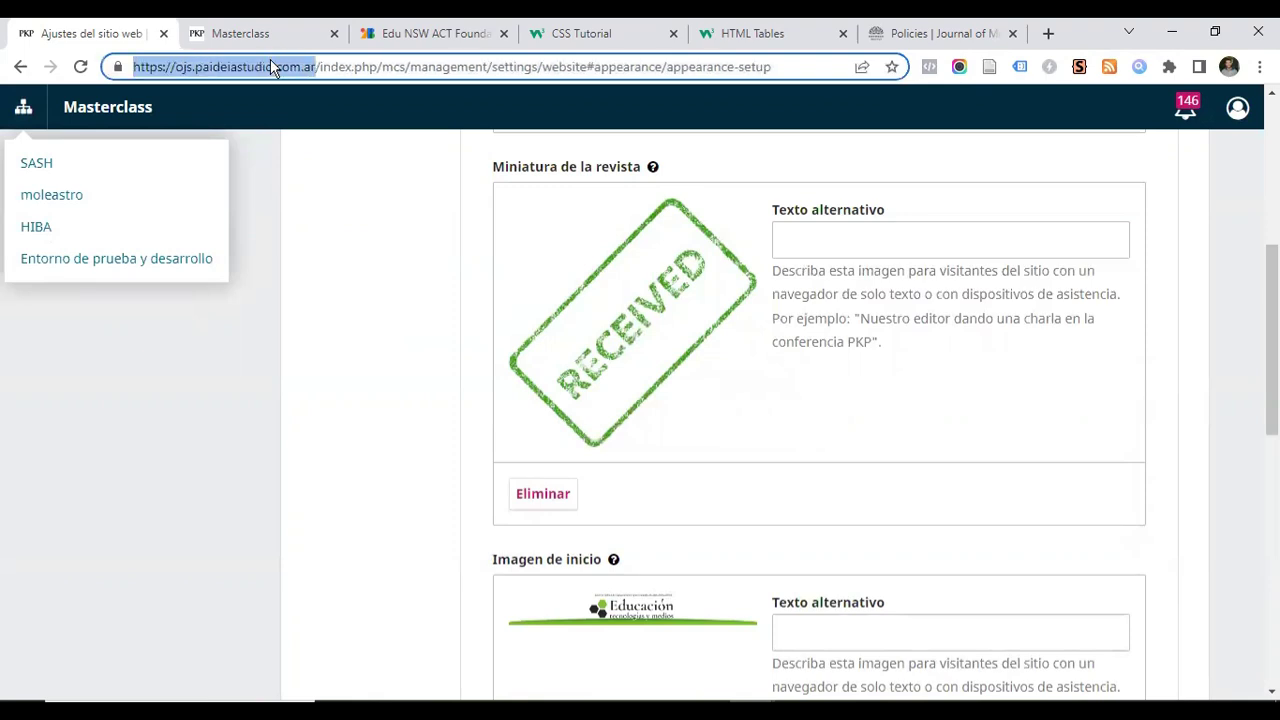
pyautogui.click(424, 34)
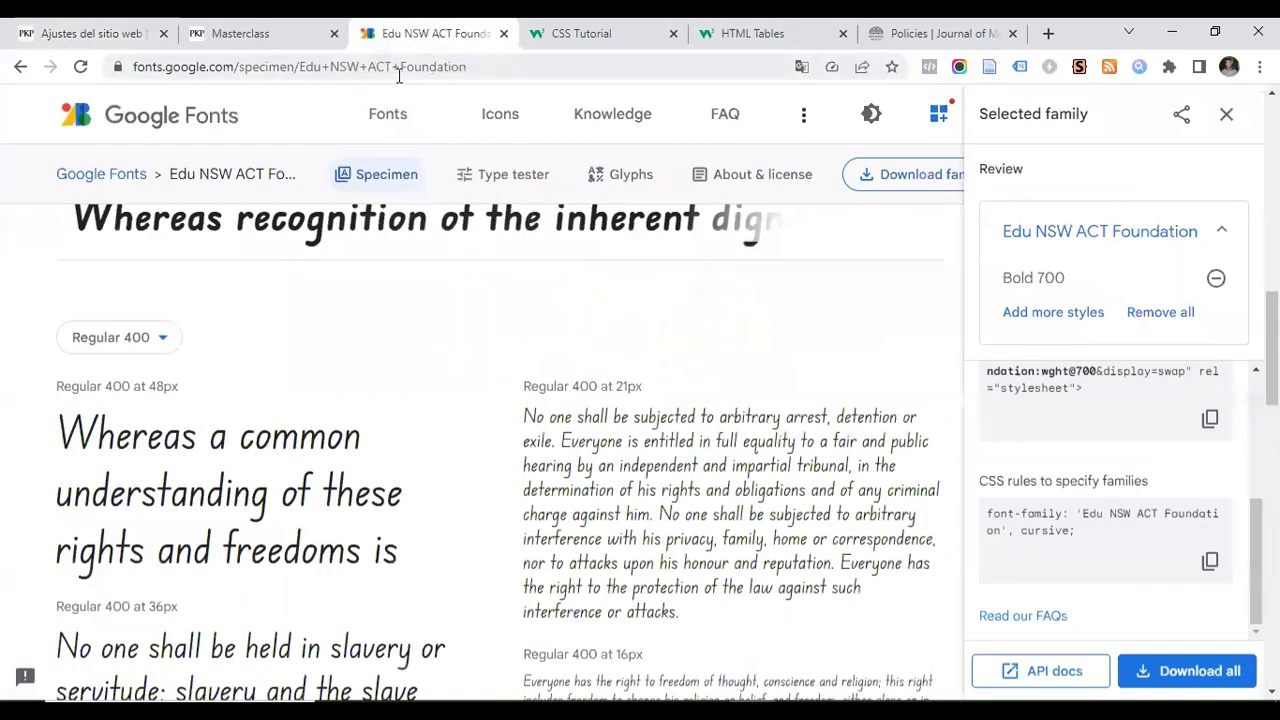
pyautogui.click(416, 67)
pyautogui.hotkey('ctrl', 'v')
pyautogui.press('Return')
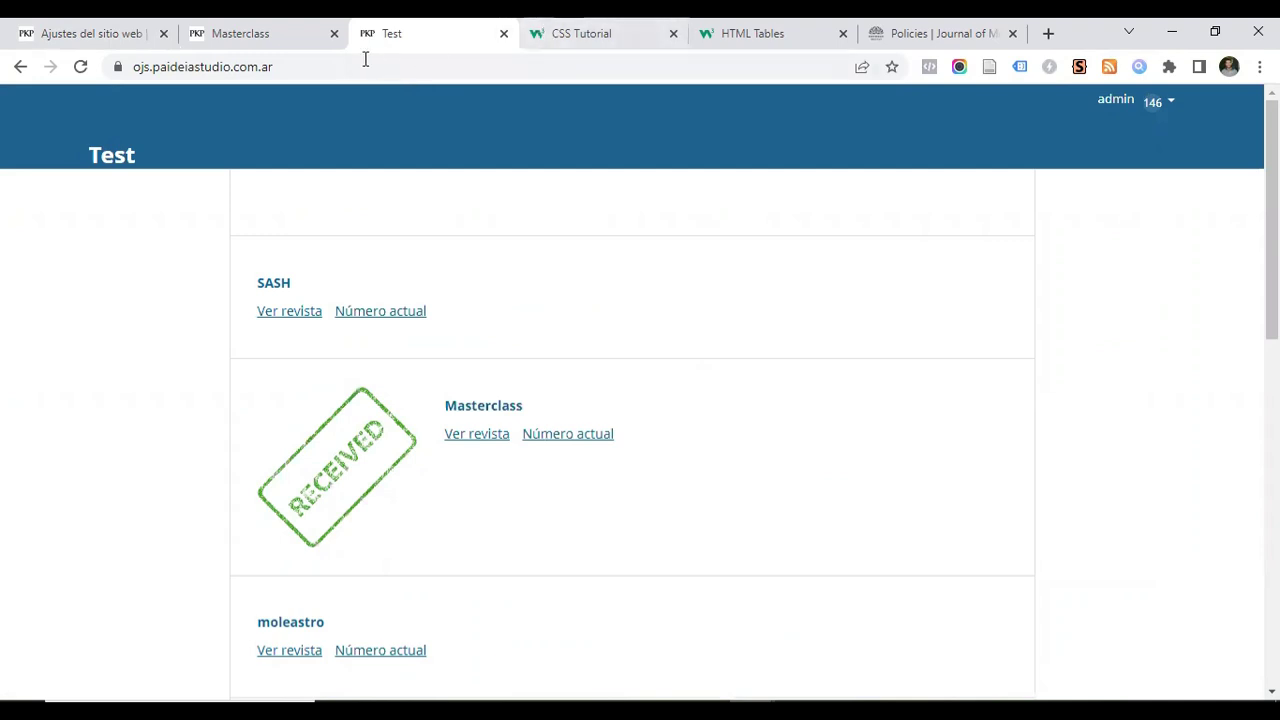
# Examine the list of hosted journals and their thumbnails on the site's public home page
pyautogui.scroll(-1, 444, 335)
pyautogui.scroll(-4, 263, 331)
pyautogui.scroll(5, 371, 380)
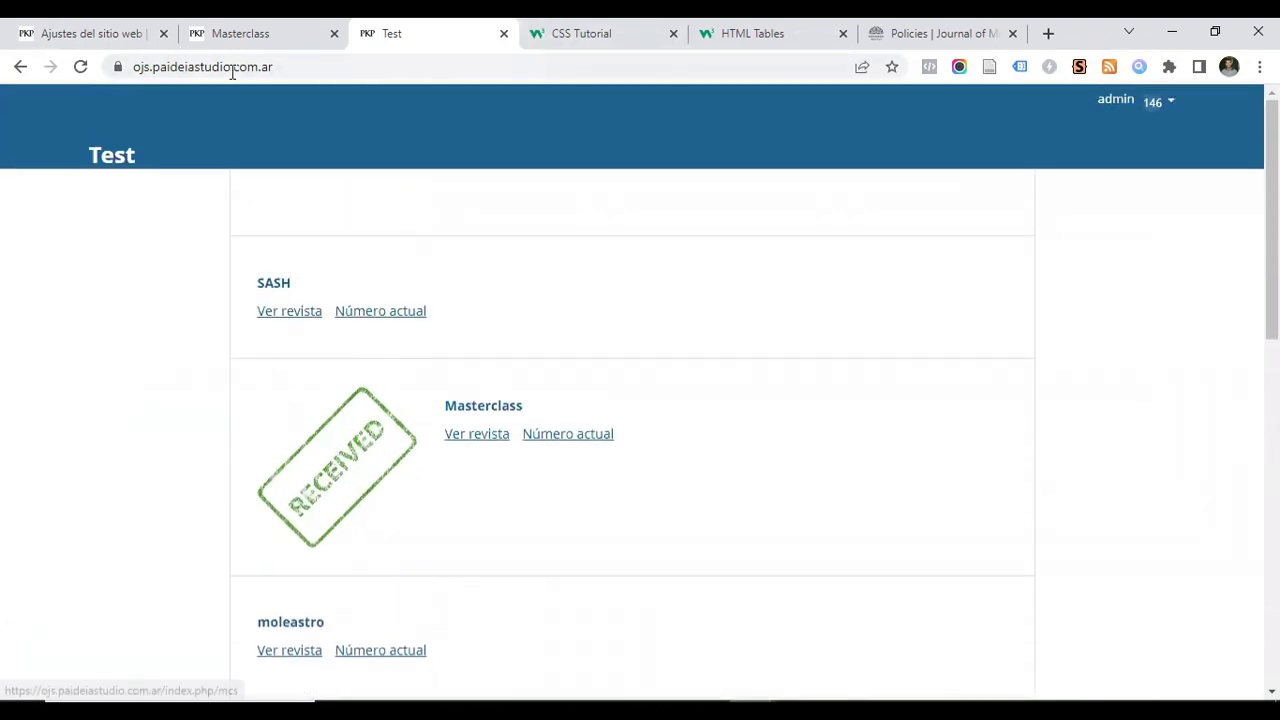
pyautogui.moveTo(159, 287); pyautogui.dragTo(206, 443)
pyautogui.scroll(-5, 474, 434)
pyautogui.scroll(-3, 476, 438)
pyautogui.scroll(7, 477, 443)
pyautogui.scroll(1, 477, 446)
pyautogui.click(165, 441)
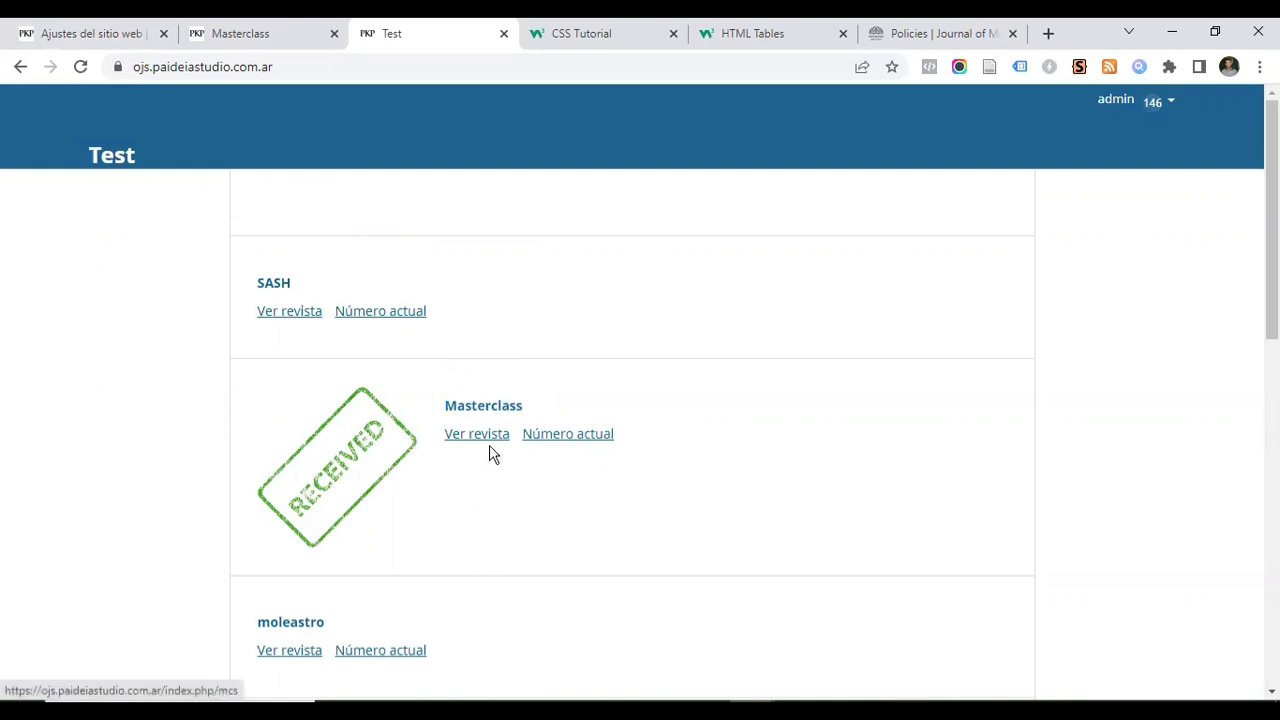
# Return to the Masterclass website settings, recheck the setup images and open the advanced appearance settings
pyautogui.click(258, 34)
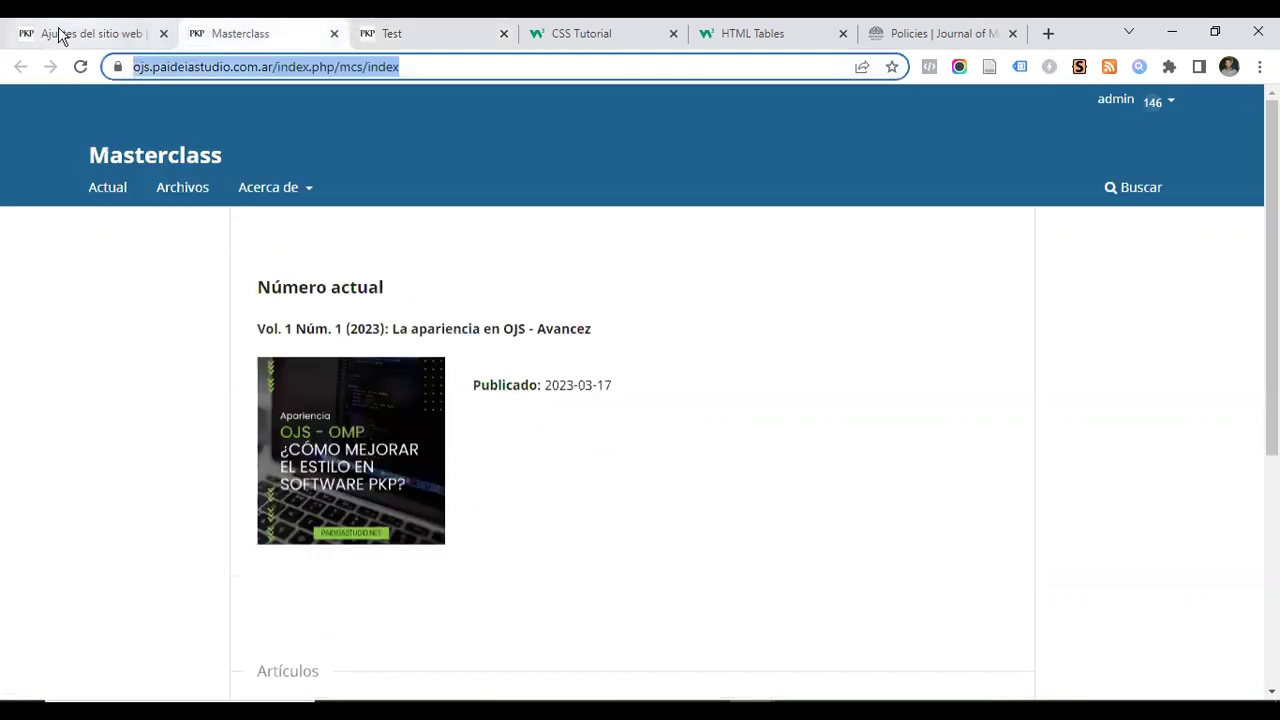
pyautogui.click(62, 34)
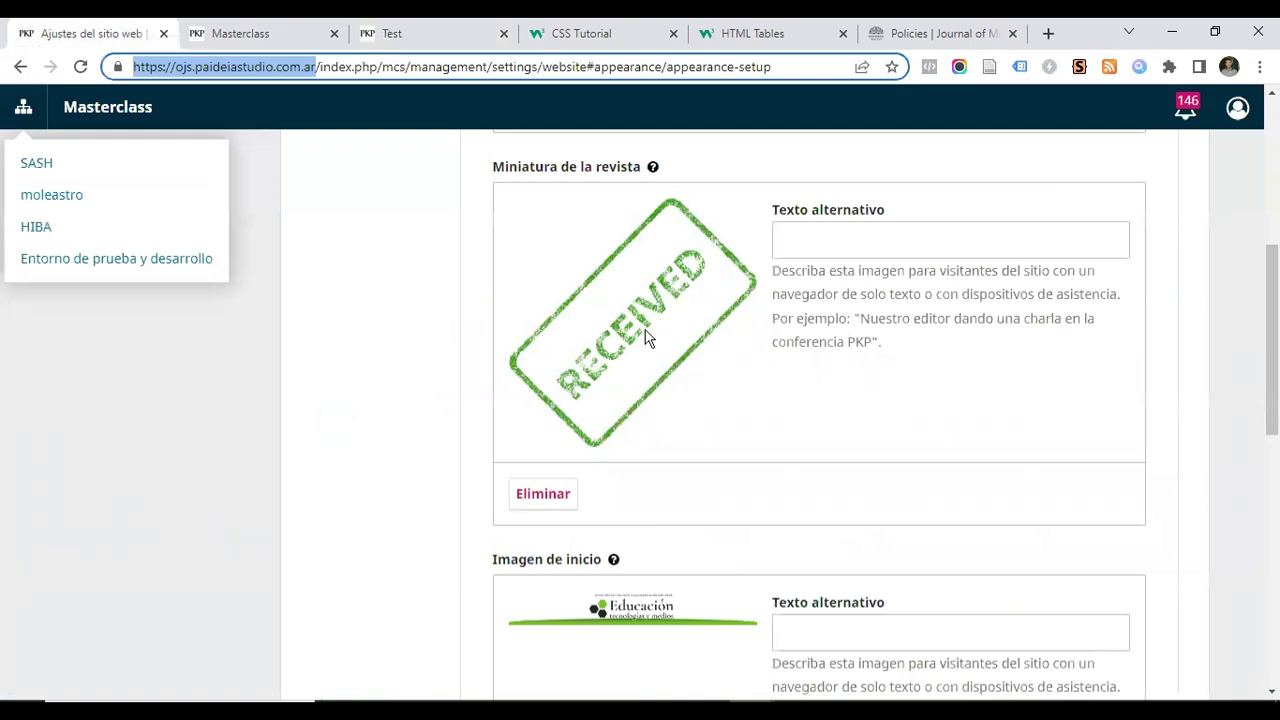
pyautogui.scroll(5, 645, 338)
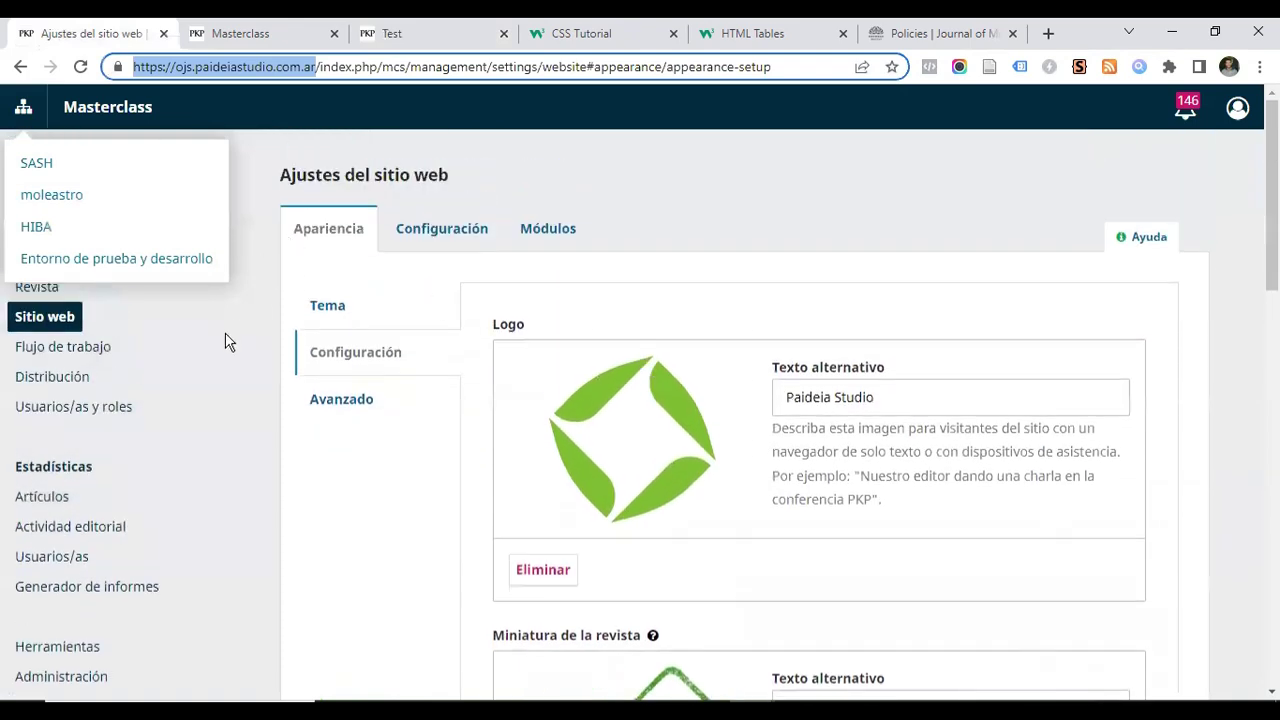
pyautogui.click(250, 322)
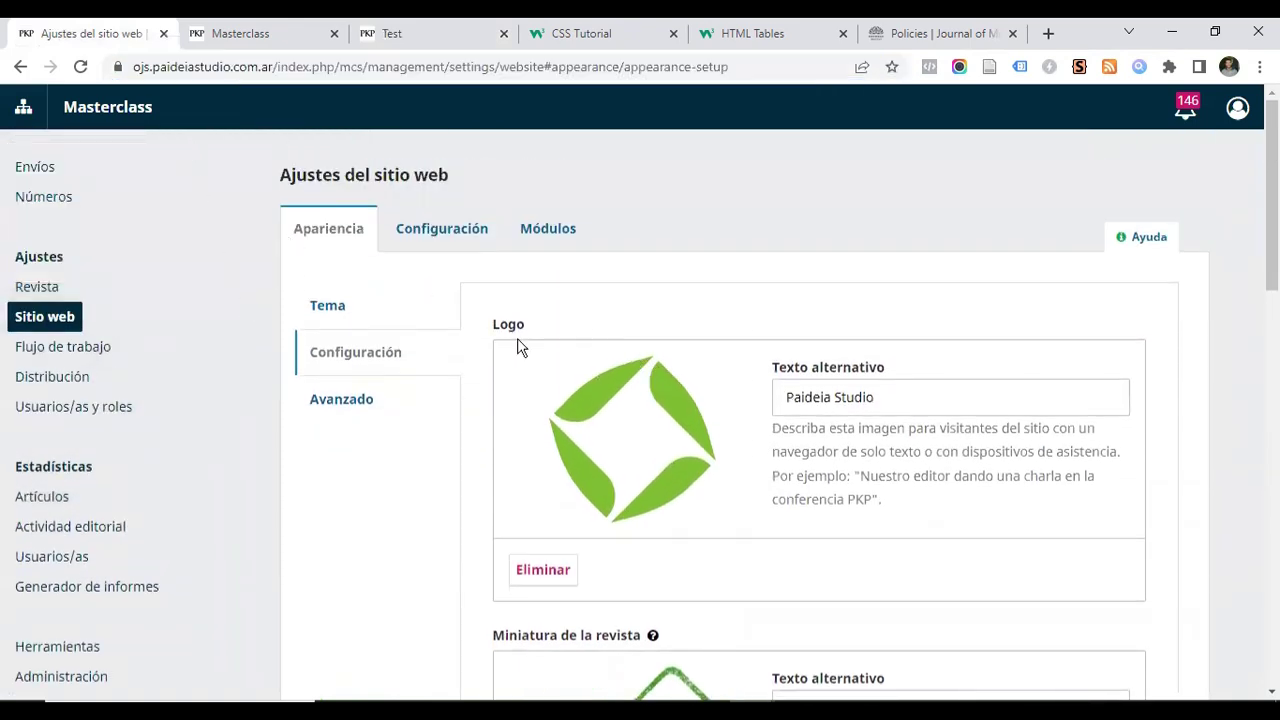
pyautogui.scroll(-8, 518, 346)
pyautogui.scroll(3, 540, 357)
pyautogui.scroll(3, 303, 346)
pyautogui.click(352, 228)
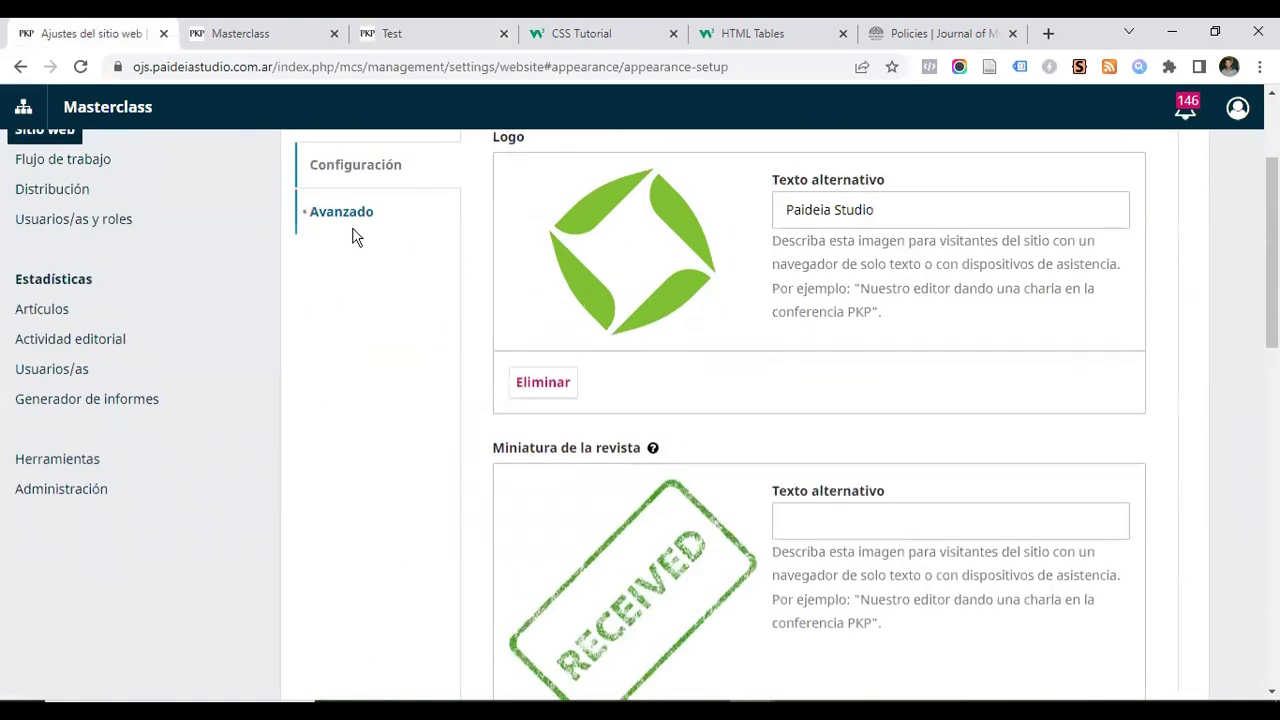
pyautogui.scroll(1, 510, 325)
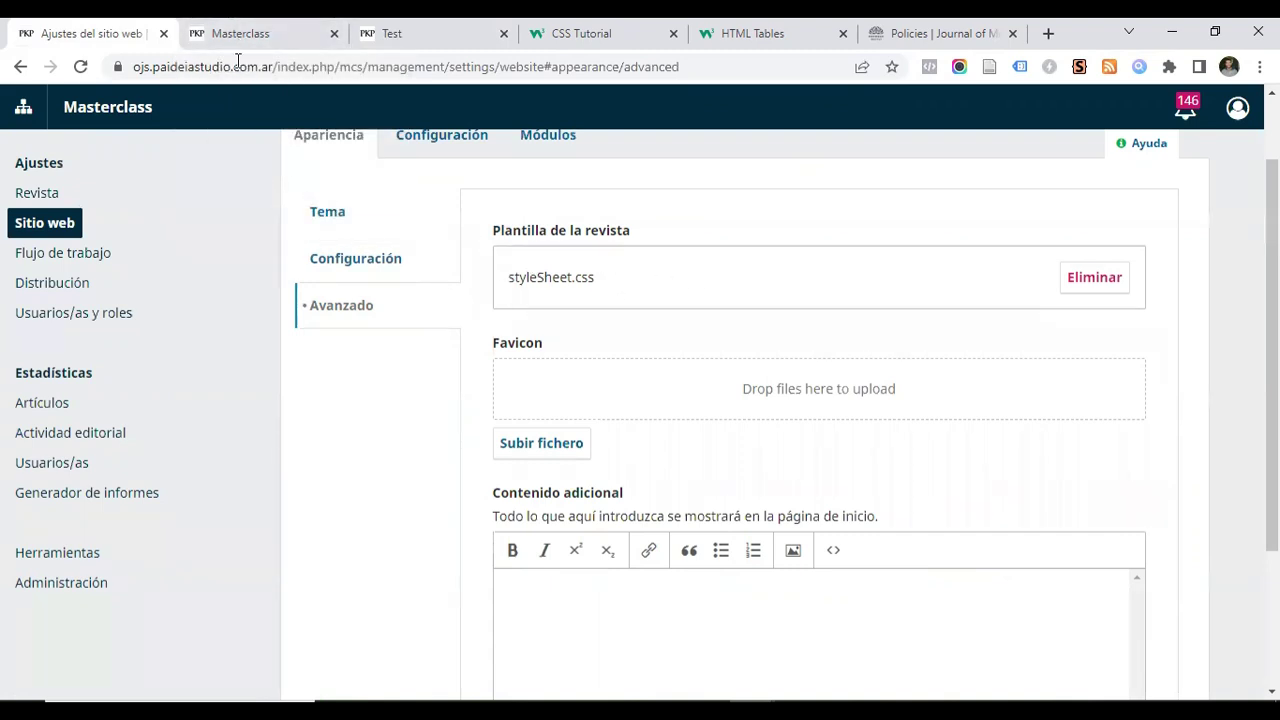
# Check the journal's public page, then open the site-wide configuration from the administration page
pyautogui.click(257, 34)
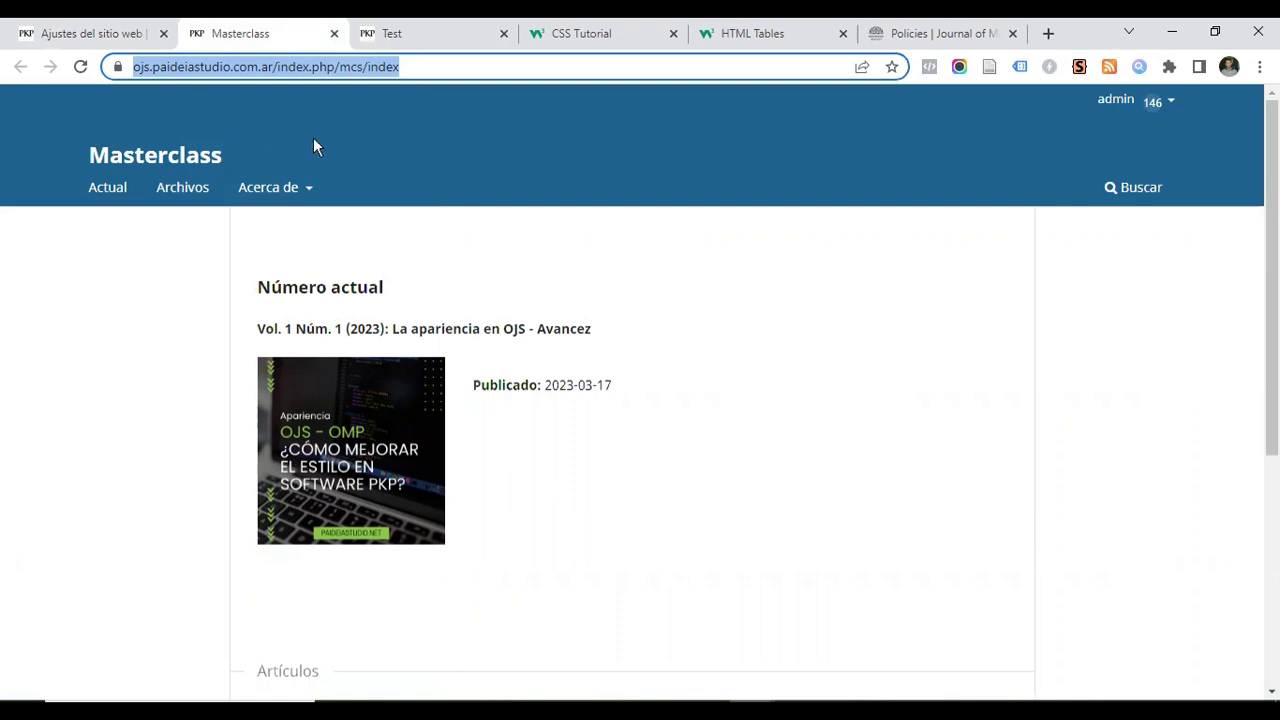
pyautogui.click(145, 36)
pyautogui.click(38, 583)
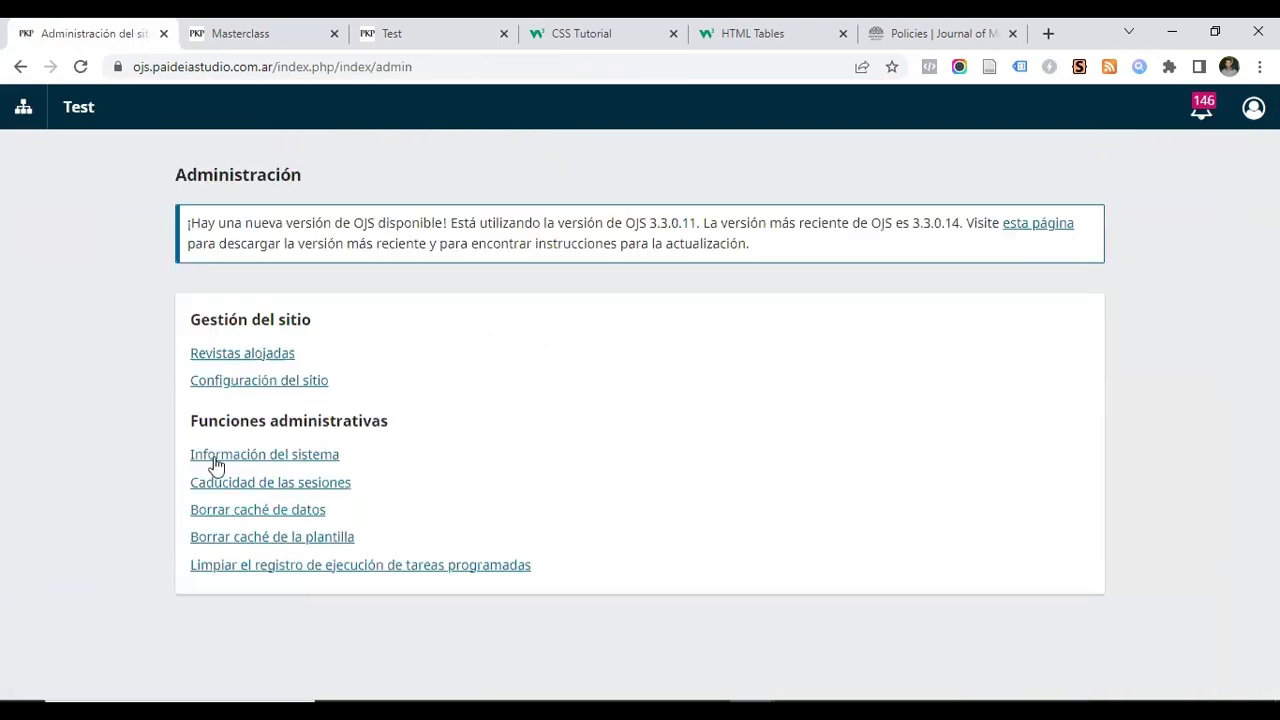
pyautogui.click(274, 381)
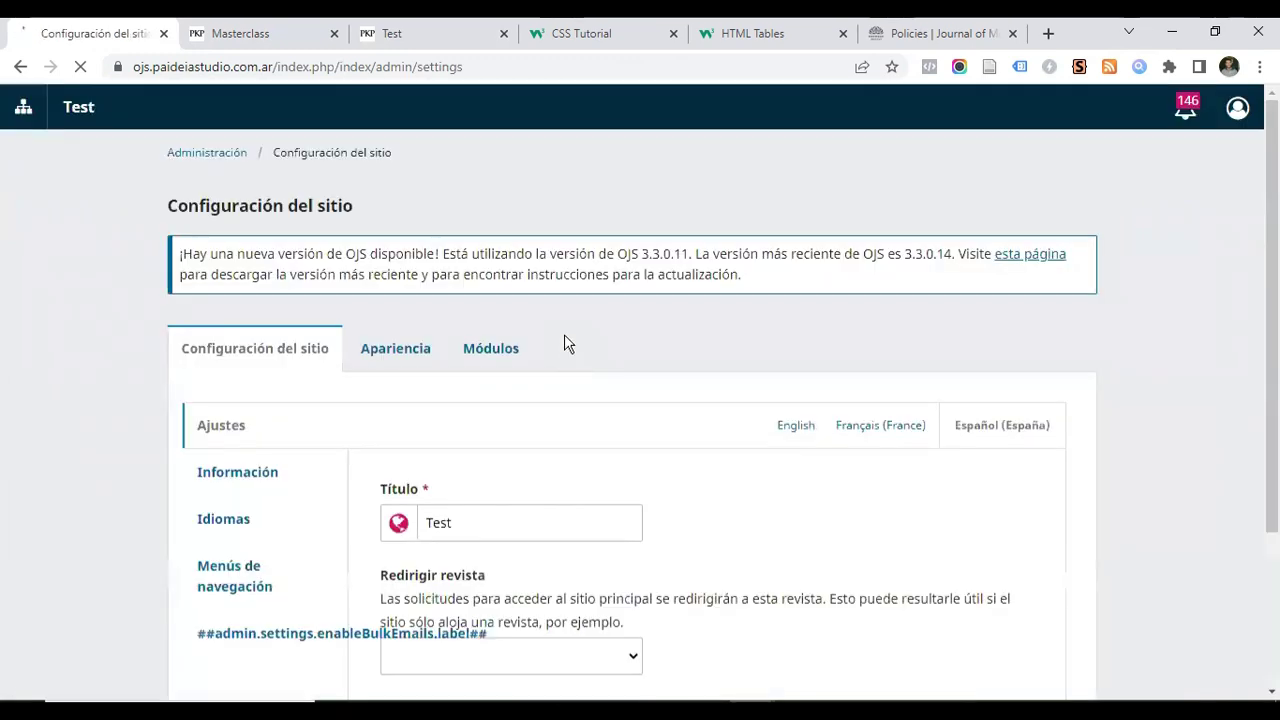
pyautogui.scroll(-1, 469, 281)
pyautogui.scroll(1, 352, 310)
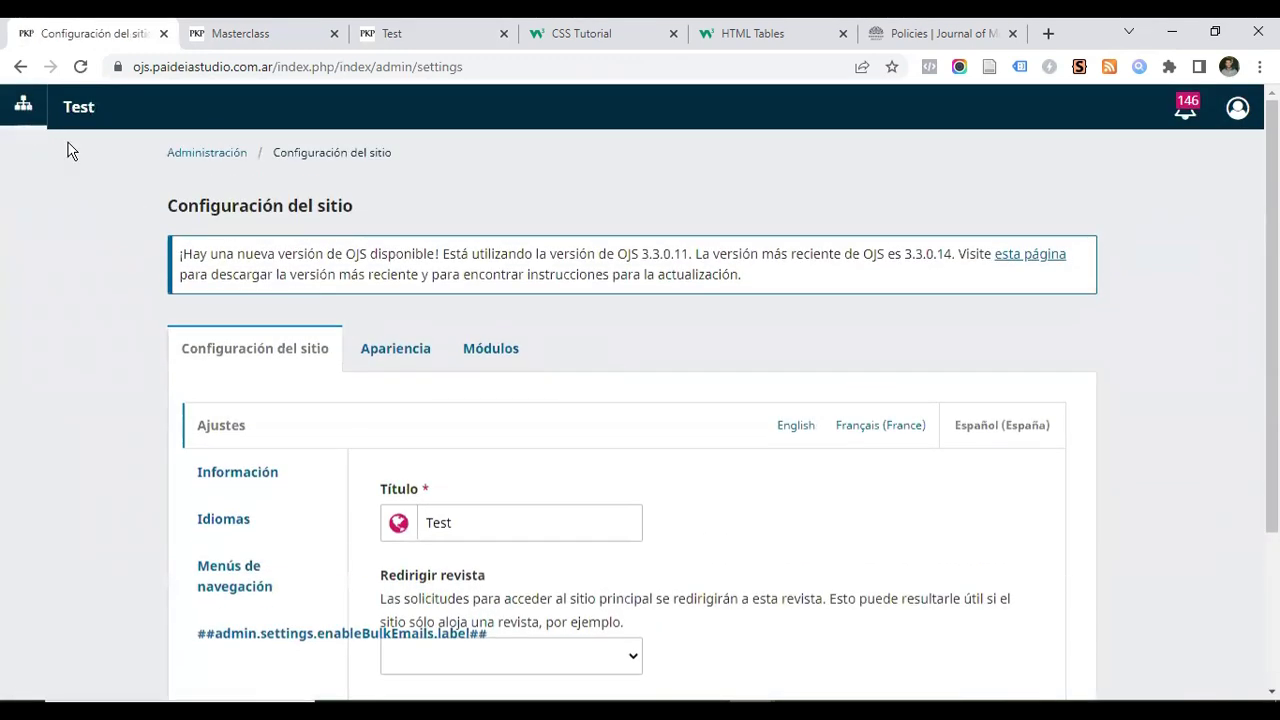
pyautogui.scroll(-1, 398, 300)
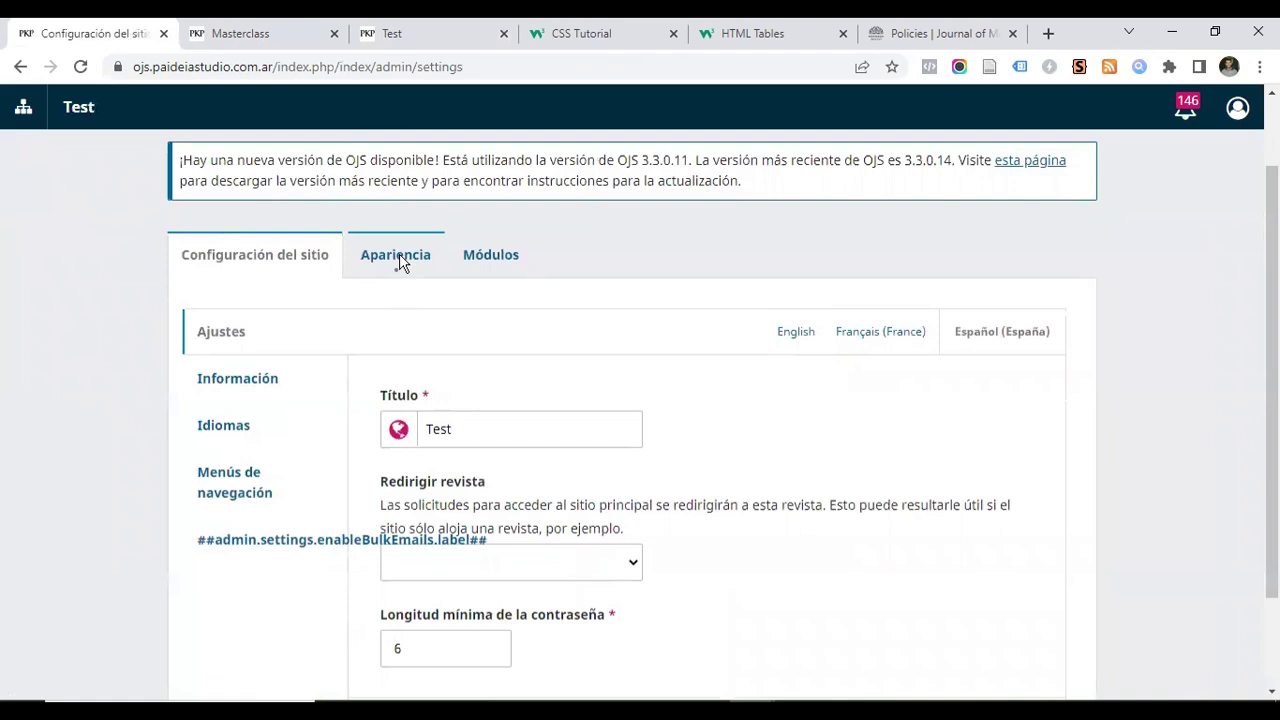
# Review the theme options in the site-wide appearance settings, down to the header background image option
pyautogui.click(400, 258)
pyautogui.scroll(-1, 400, 262)
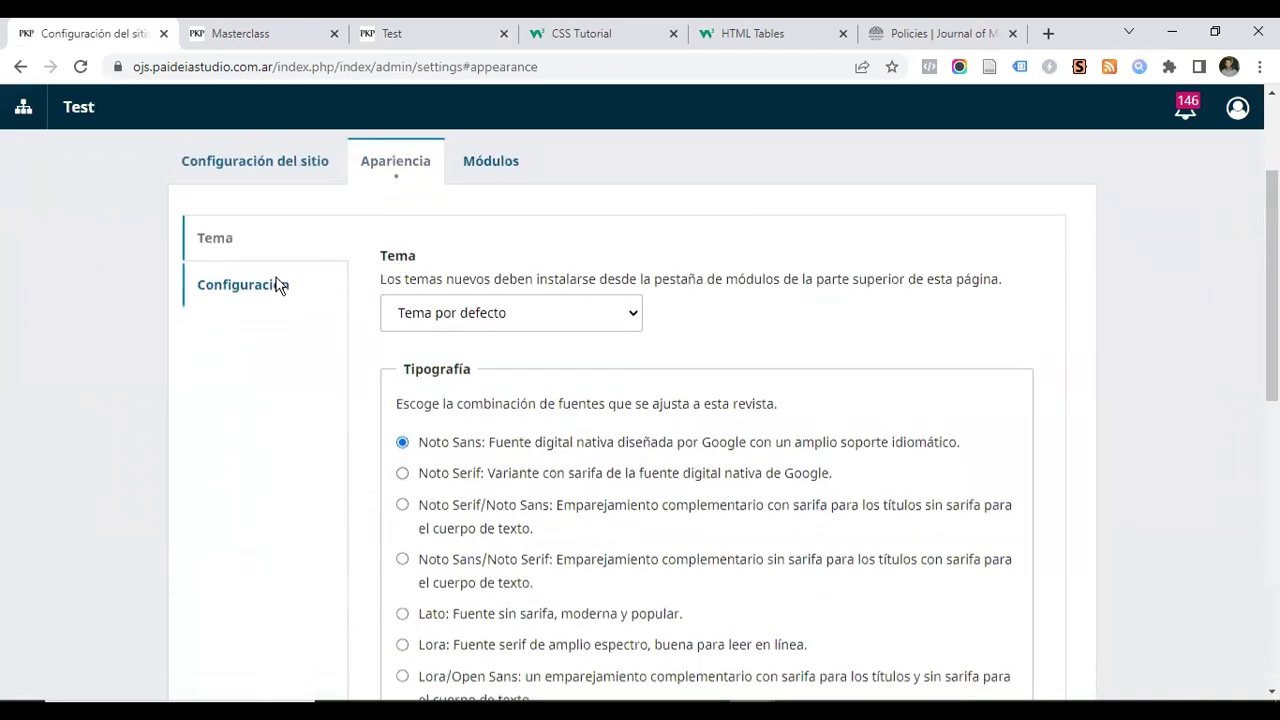
pyautogui.scroll(-3, 249, 351)
pyautogui.scroll(-4, 244, 351)
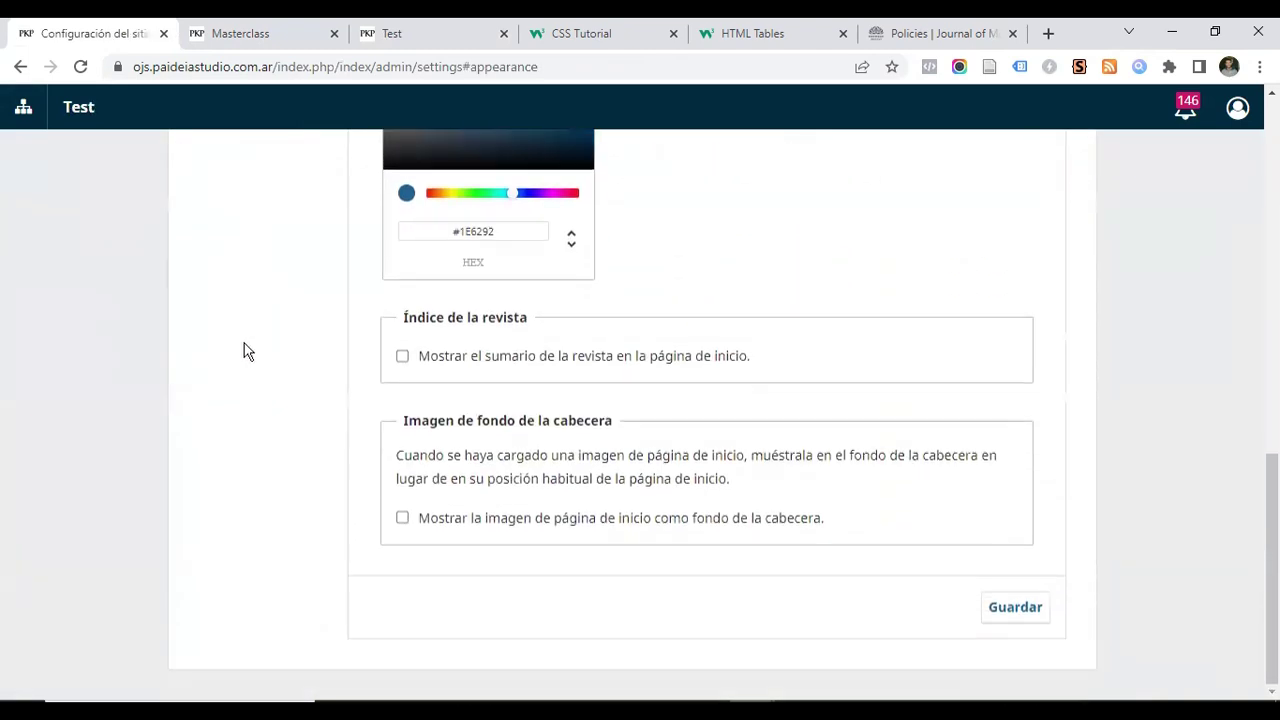
pyautogui.scroll(7, 244, 335)
# Open the site-wide appearance setup and examine its logo, footer, sidebar and site style sheet fields
pyautogui.click(300, 280)
pyautogui.scroll(-5, 489, 294)
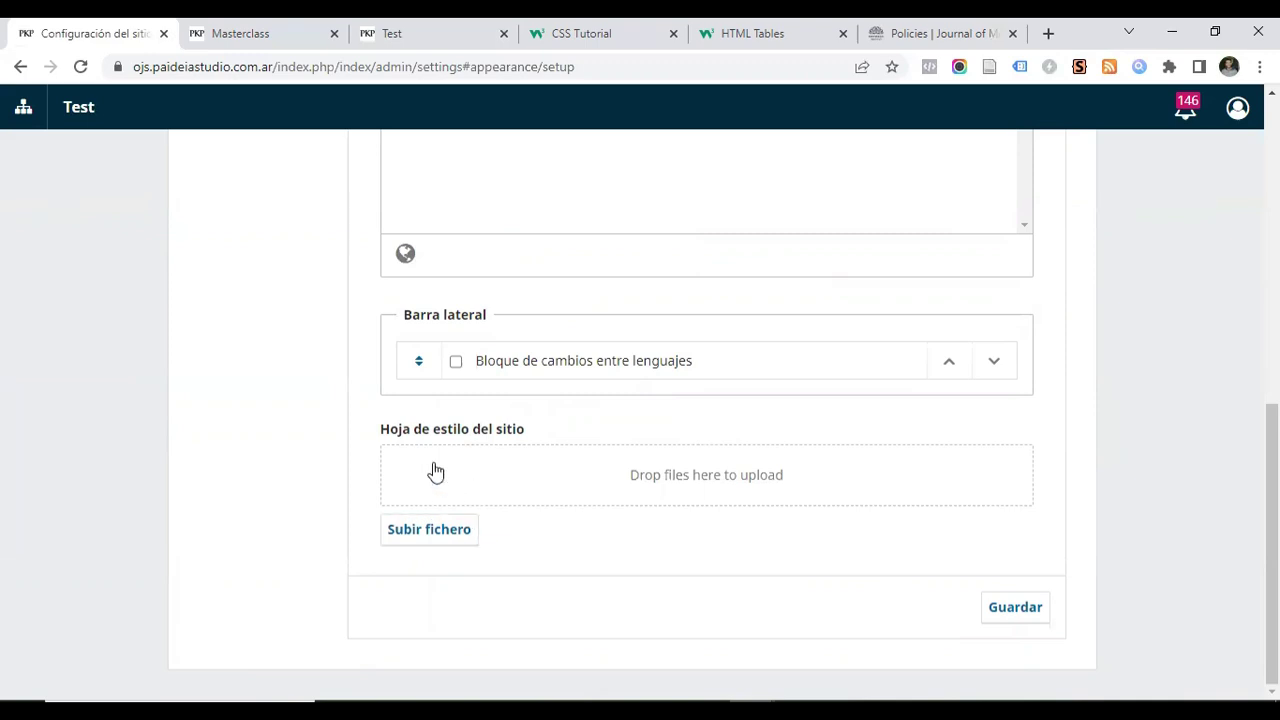
pyautogui.scroll(5, 434, 471)
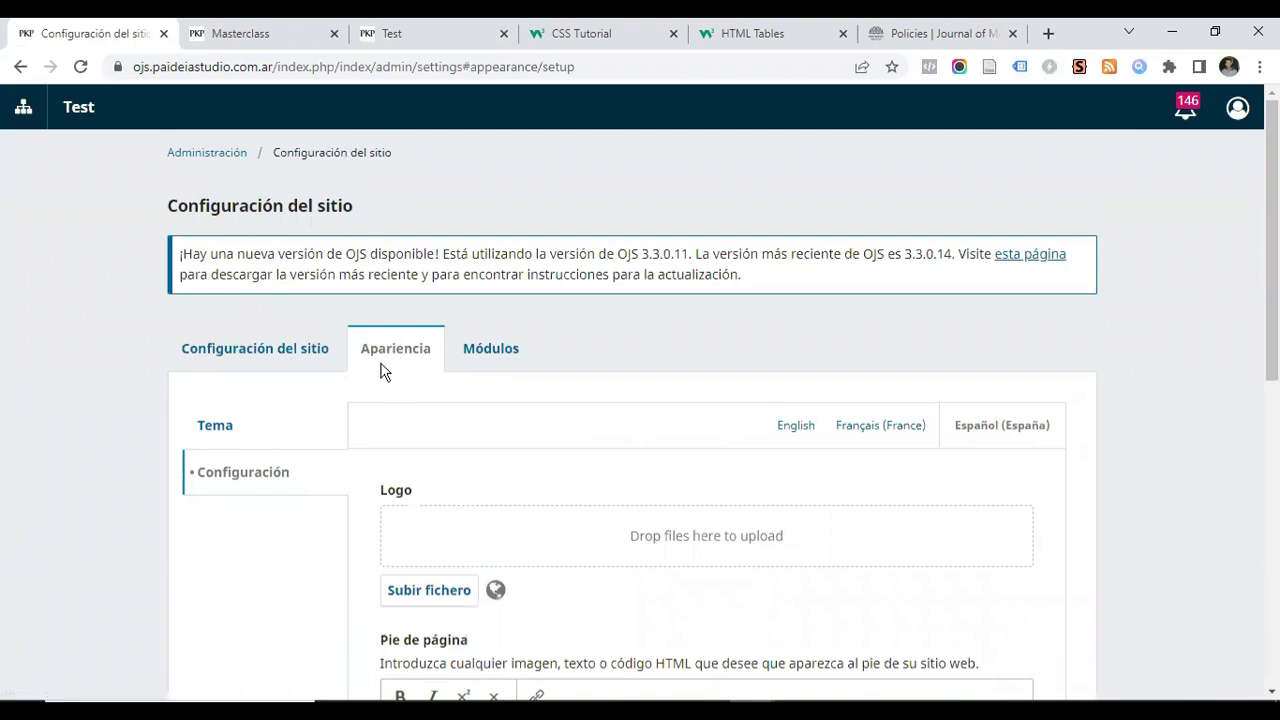
pyautogui.scroll(-5, 229, 200)
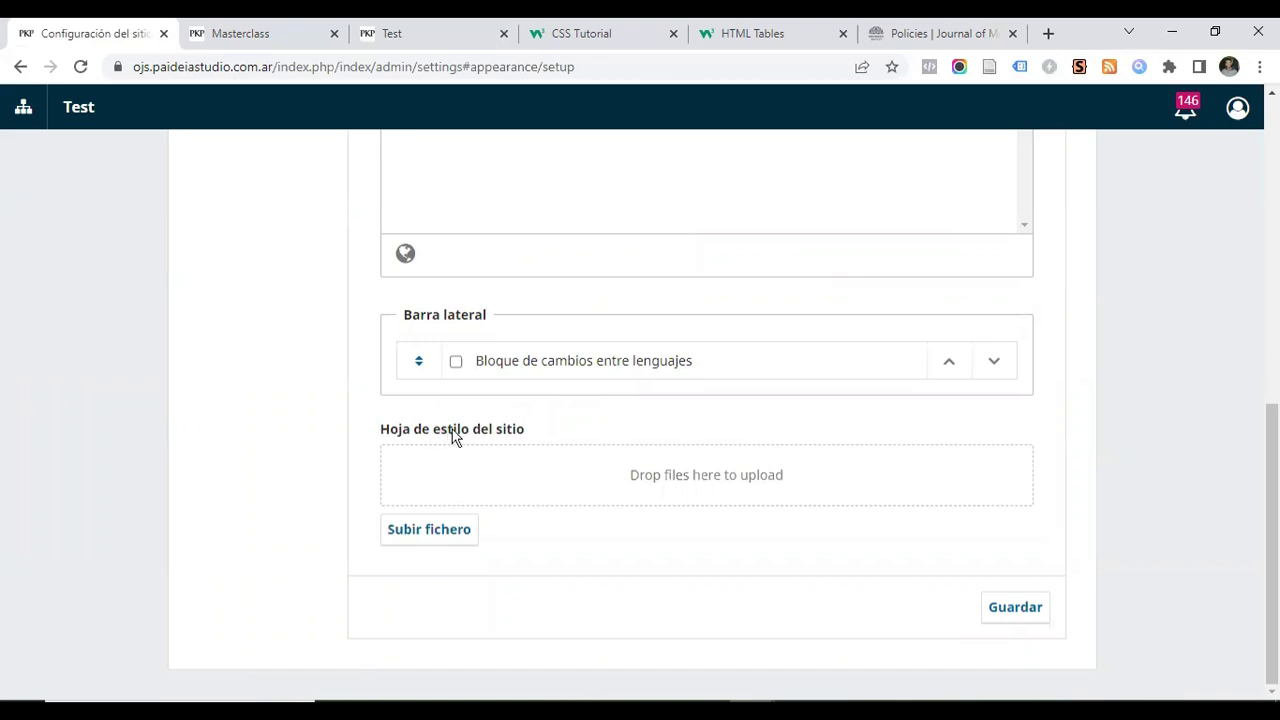
# Return to the site's public home page and examine the journal list from header to footer
pyautogui.click(404, 34)
pyautogui.scroll(-2, 476, 428)
pyautogui.scroll(-7, 476, 428)
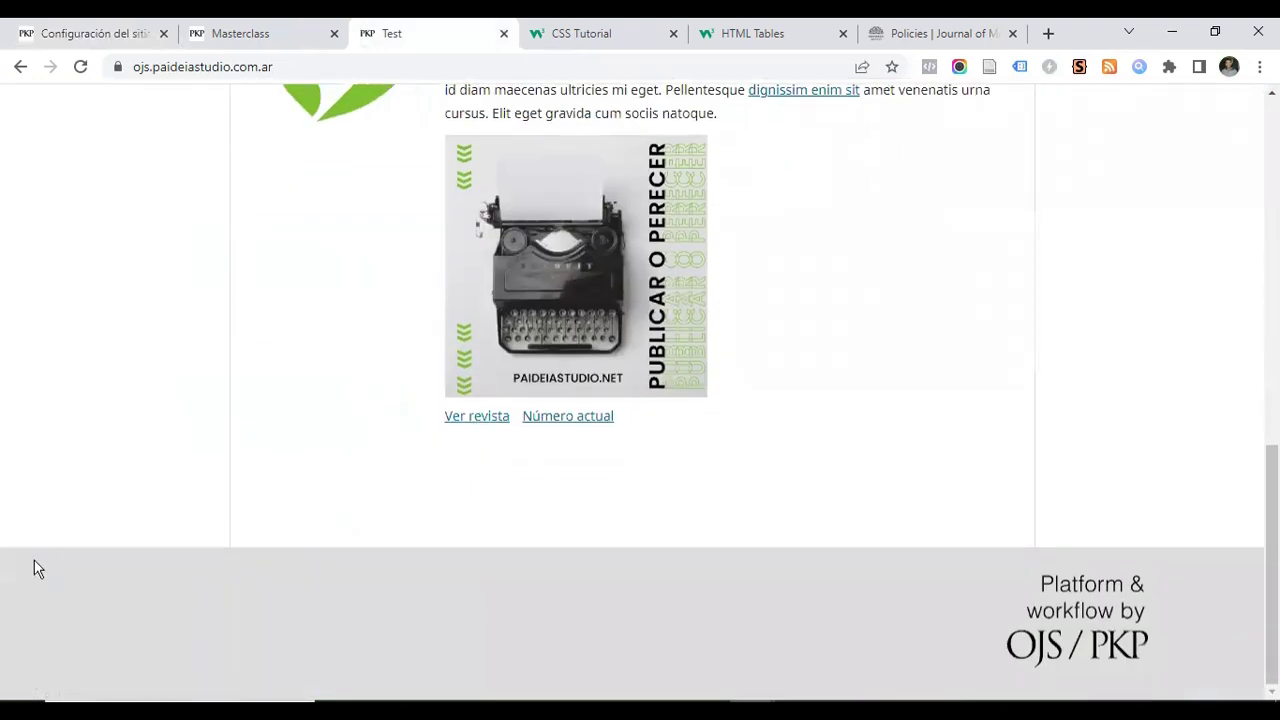
pyautogui.scroll(10, 1120, 586)
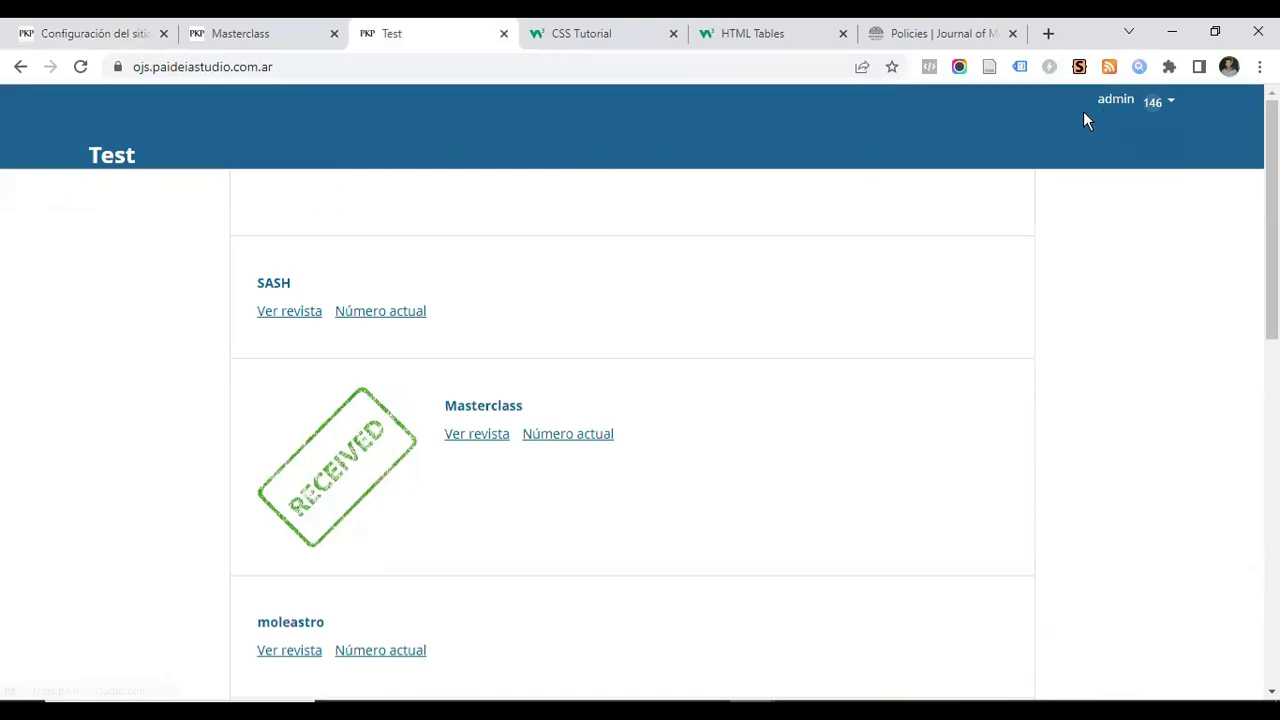
pyautogui.scroll(-5, 275, 330)
pyautogui.scroll(4, 391, 337)
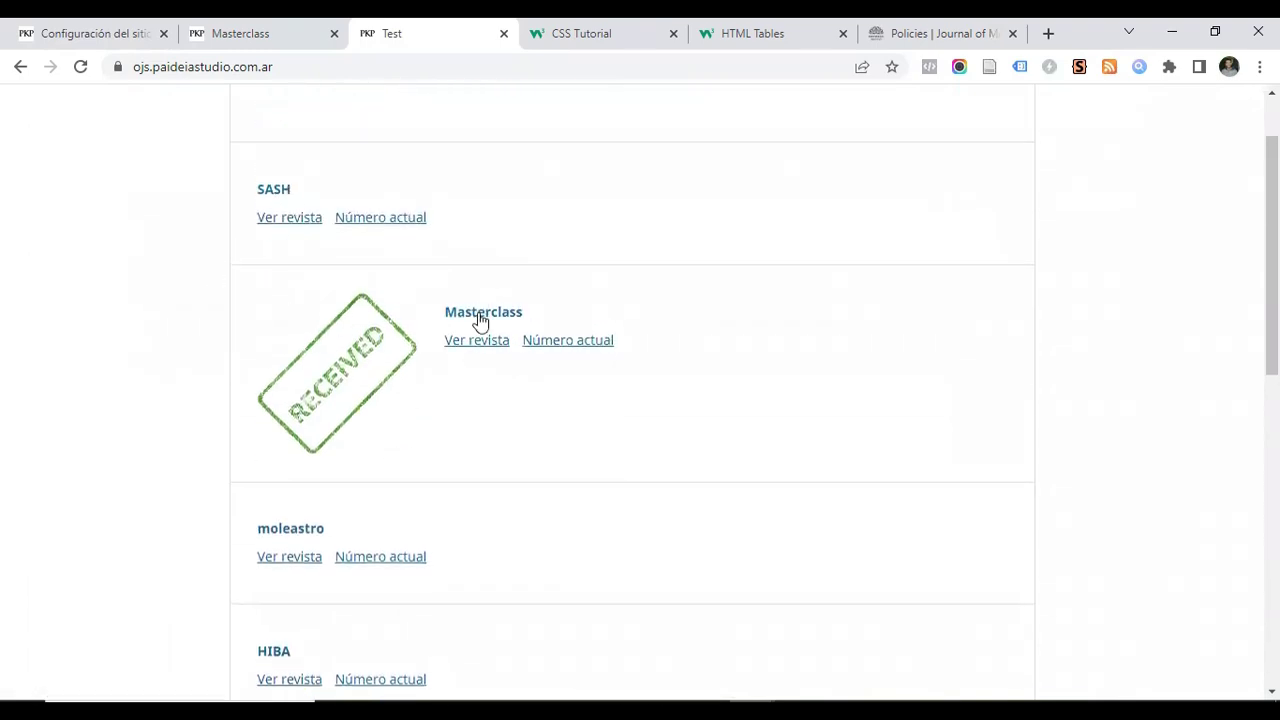
# Find the Masterclass journal in the site's public list and open its journal page in a separate tab
pyautogui.scroll(-3, 470, 360)
pyautogui.scroll(-1, 486, 240)
pyautogui.scroll(4, 492, 260)
pyautogui.rightClick(476, 343)
pyautogui.click(506, 351)
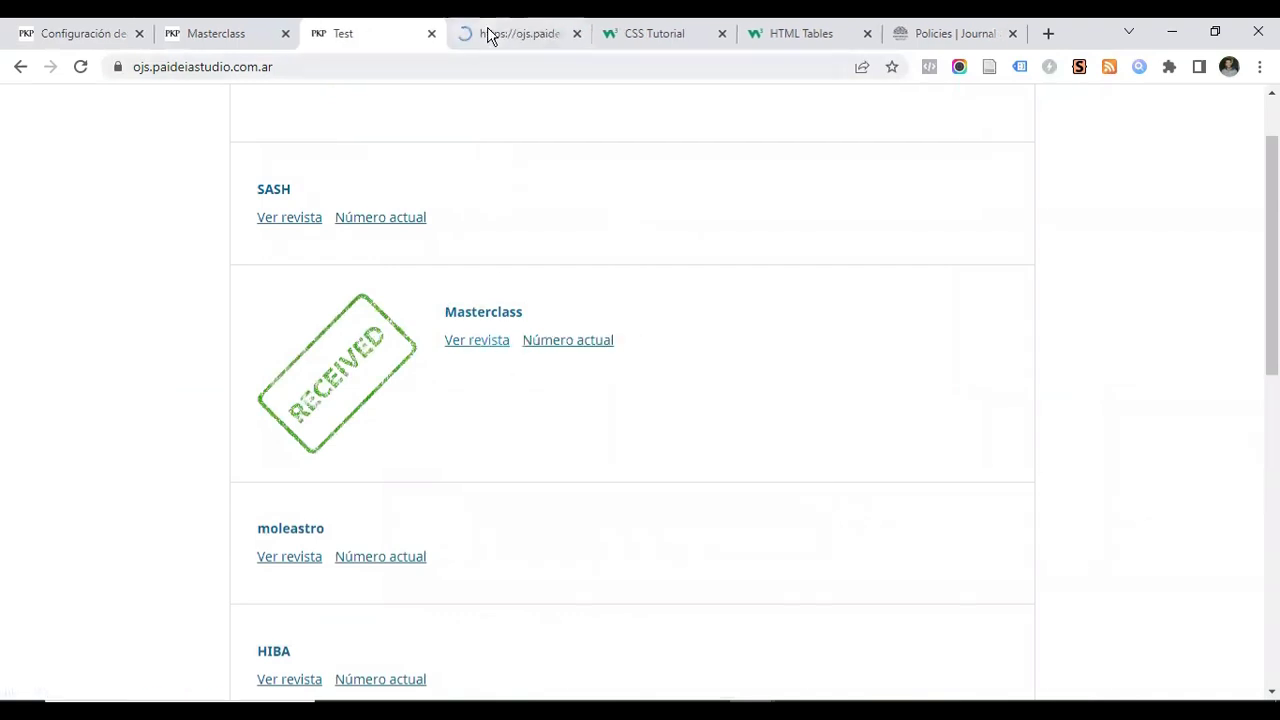
# Review the site-wide style sheet setting against the site's public home page, from its header down to the footer
pyautogui.click(197, 36)
pyautogui.click(80, 35)
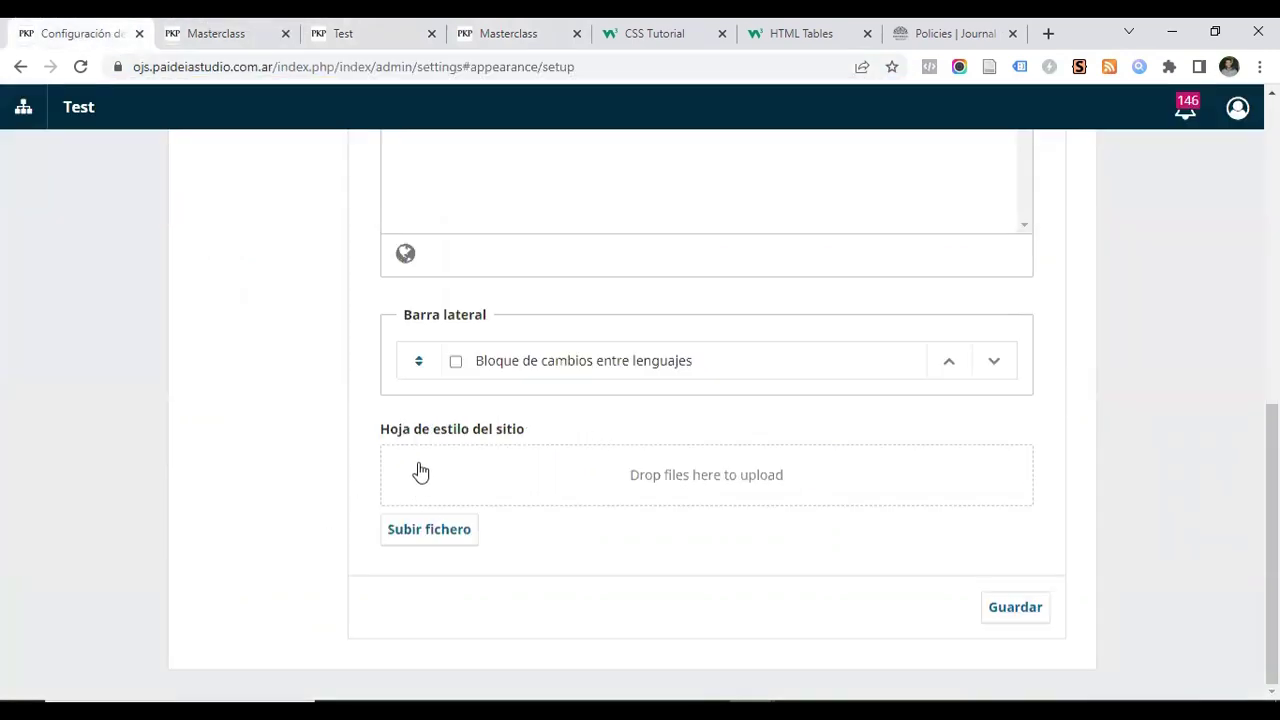
pyautogui.click(220, 36)
pyautogui.click(322, 36)
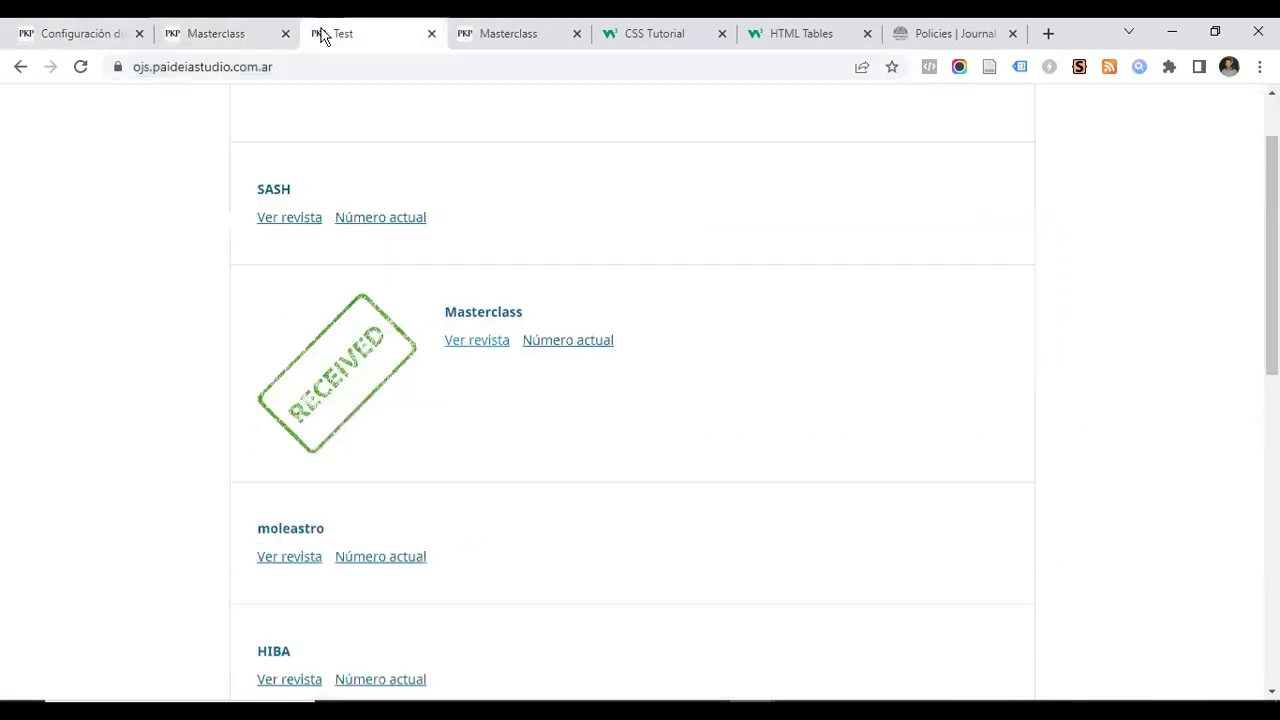
pyautogui.scroll(2, 338, 280)
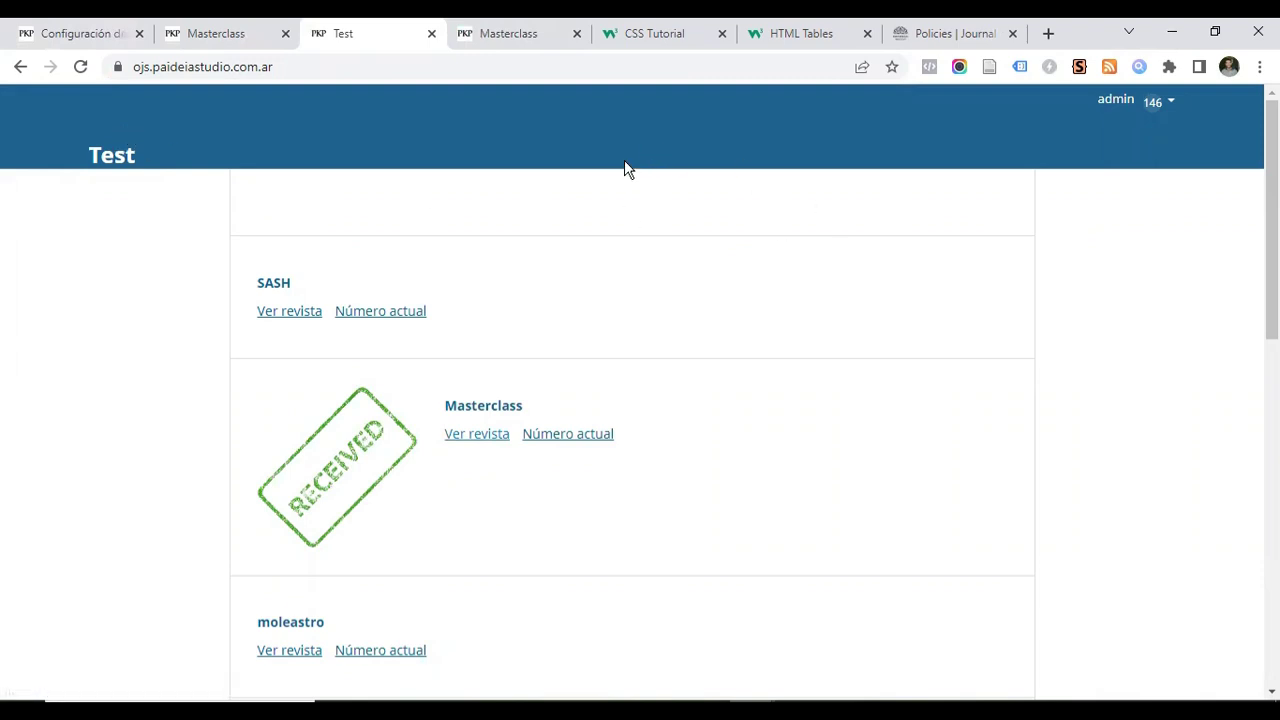
pyautogui.scroll(-12, 634, 137)
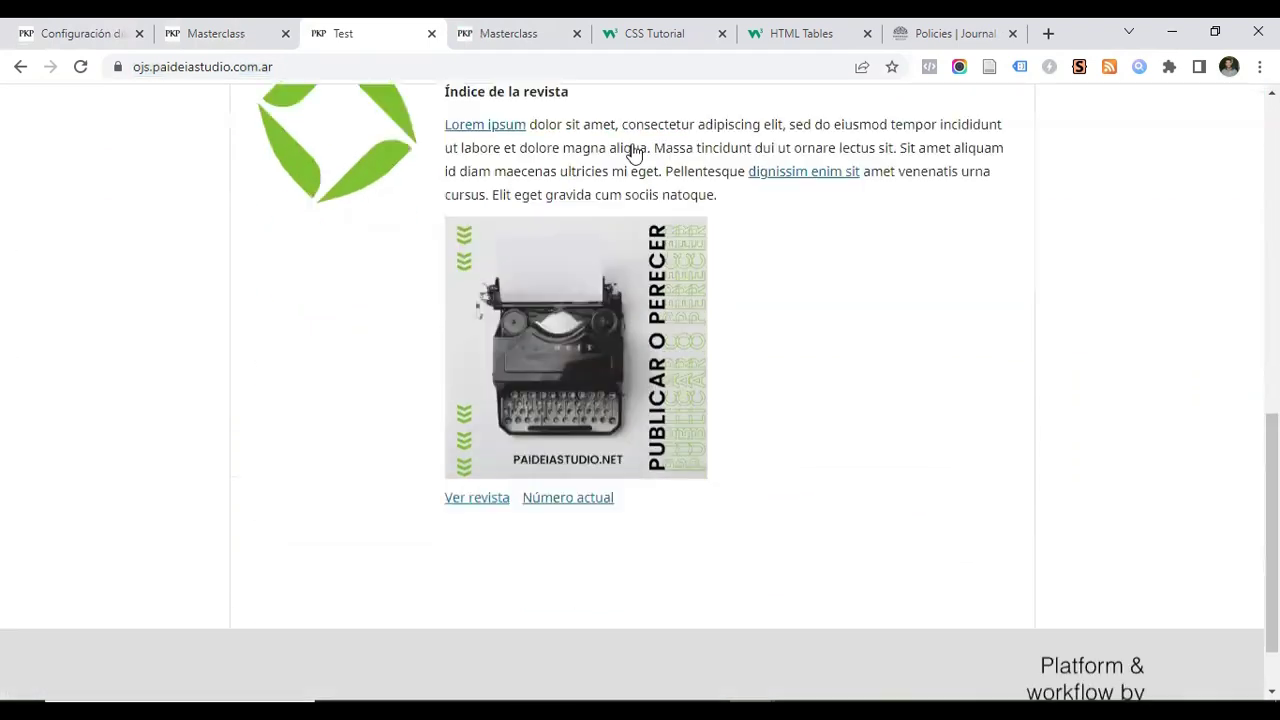
# Examine the Masterclass journal's public page from its header through the current issue and articles
pyautogui.click(488, 33)
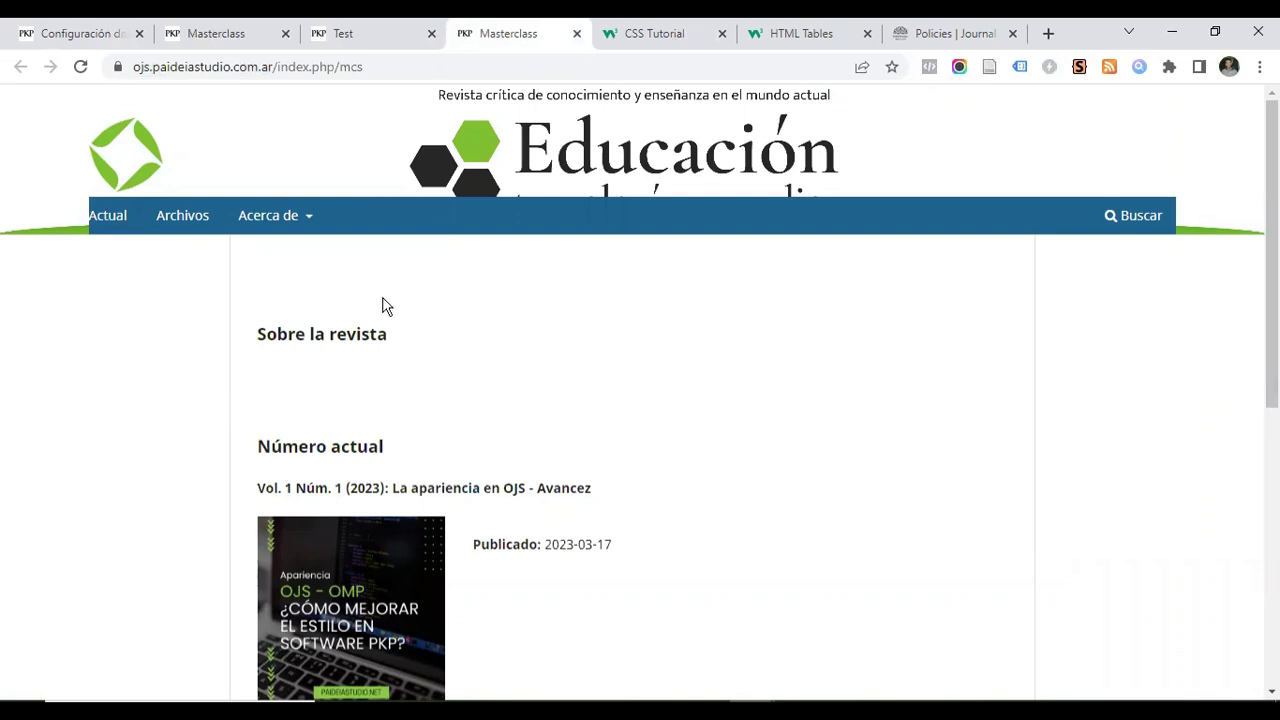
pyautogui.scroll(-2, 25, 189)
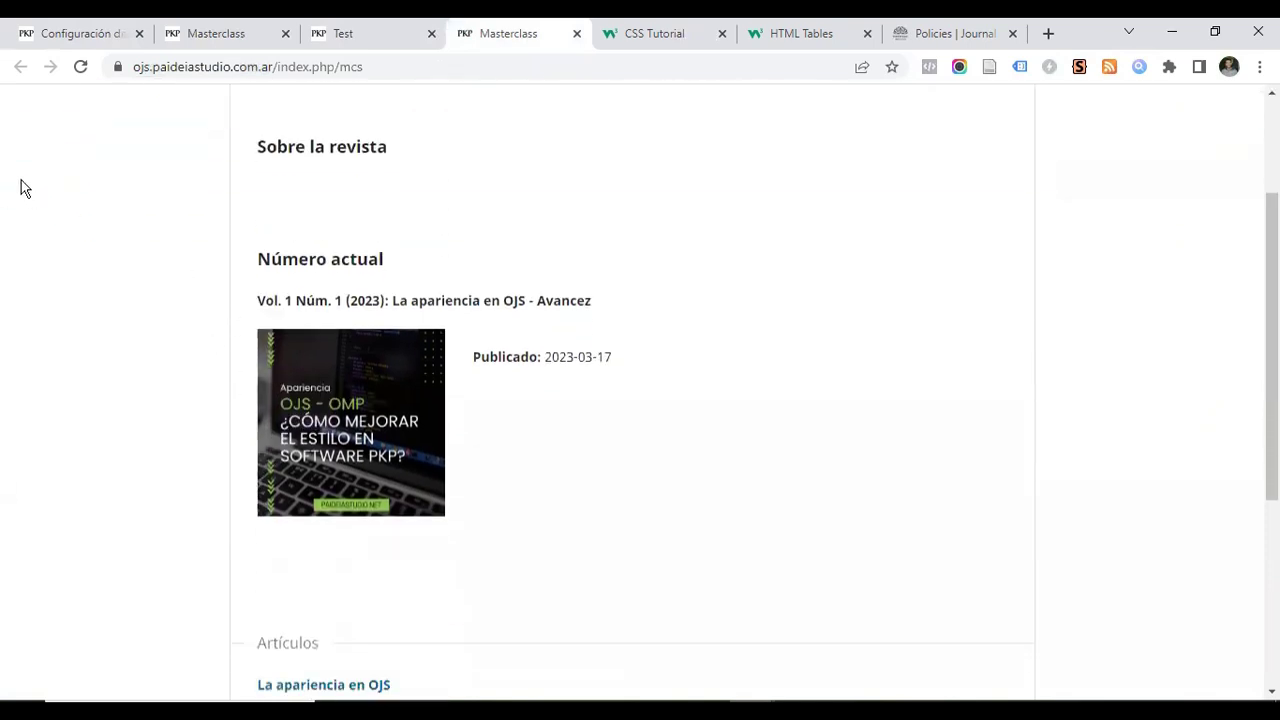
pyautogui.scroll(-4, 469, 386)
pyautogui.scroll(5, 469, 386)
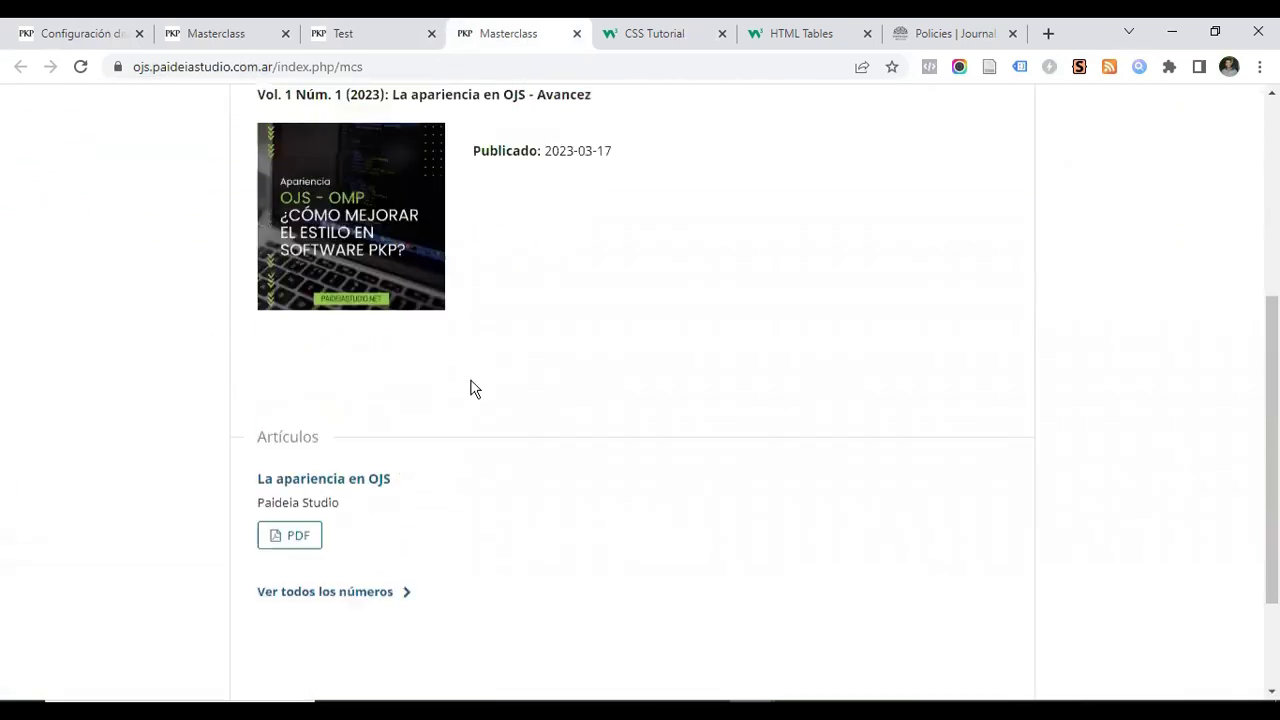
# From the site-wide configuration, open the Entorno de prueba y desarrollo journal in a new tab and go to its public page
pyautogui.click(44, 36)
pyautogui.scroll(10, 377, 394)
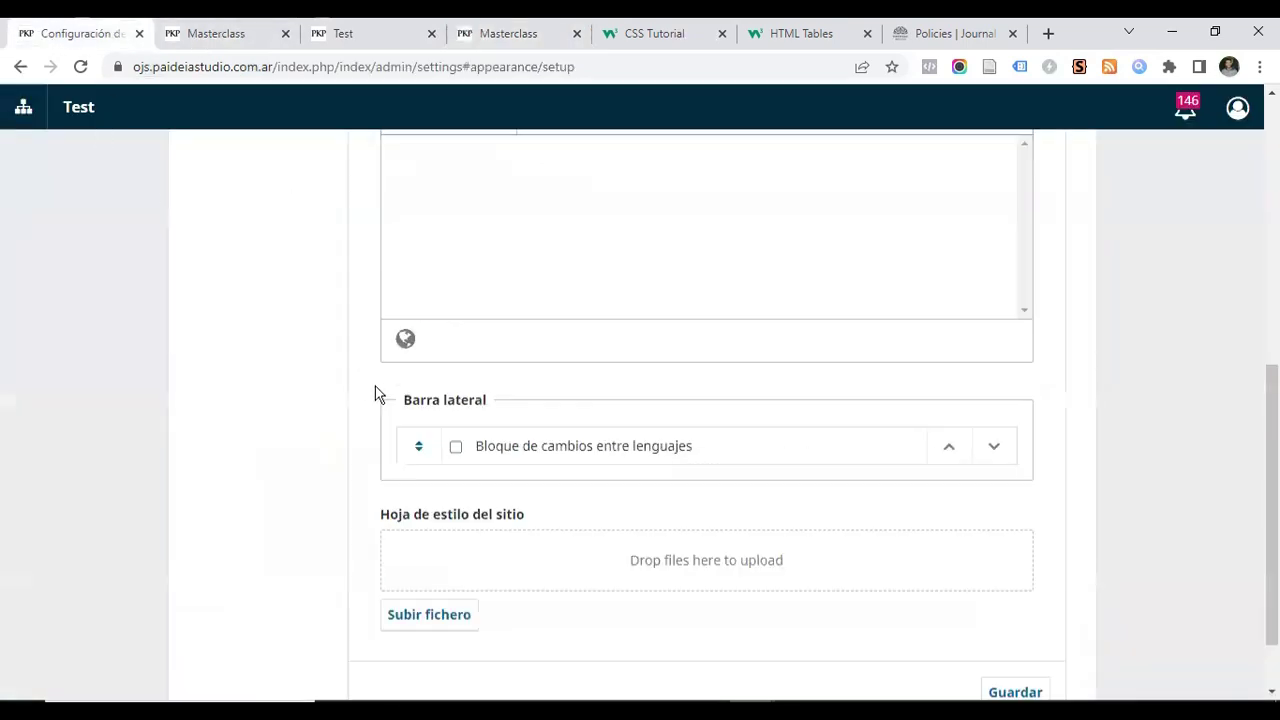
pyautogui.click(14, 114)
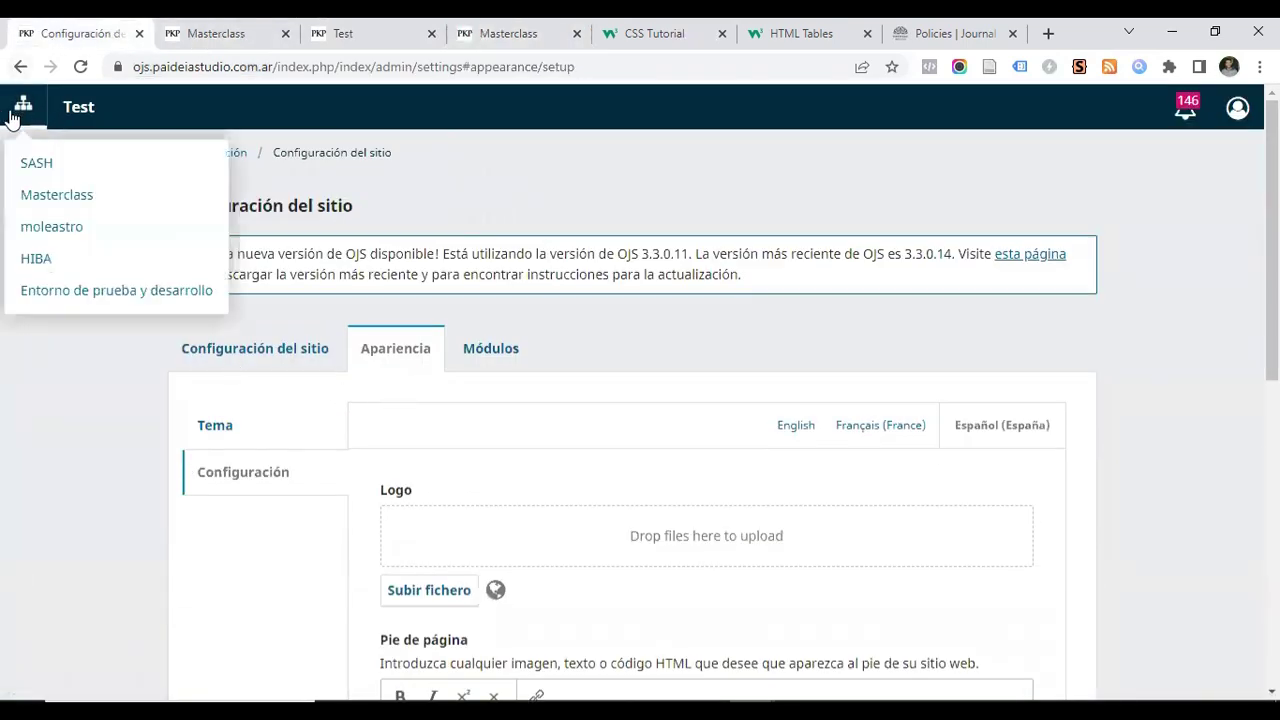
pyautogui.rightClick(53, 302)
pyautogui.click(94, 314)
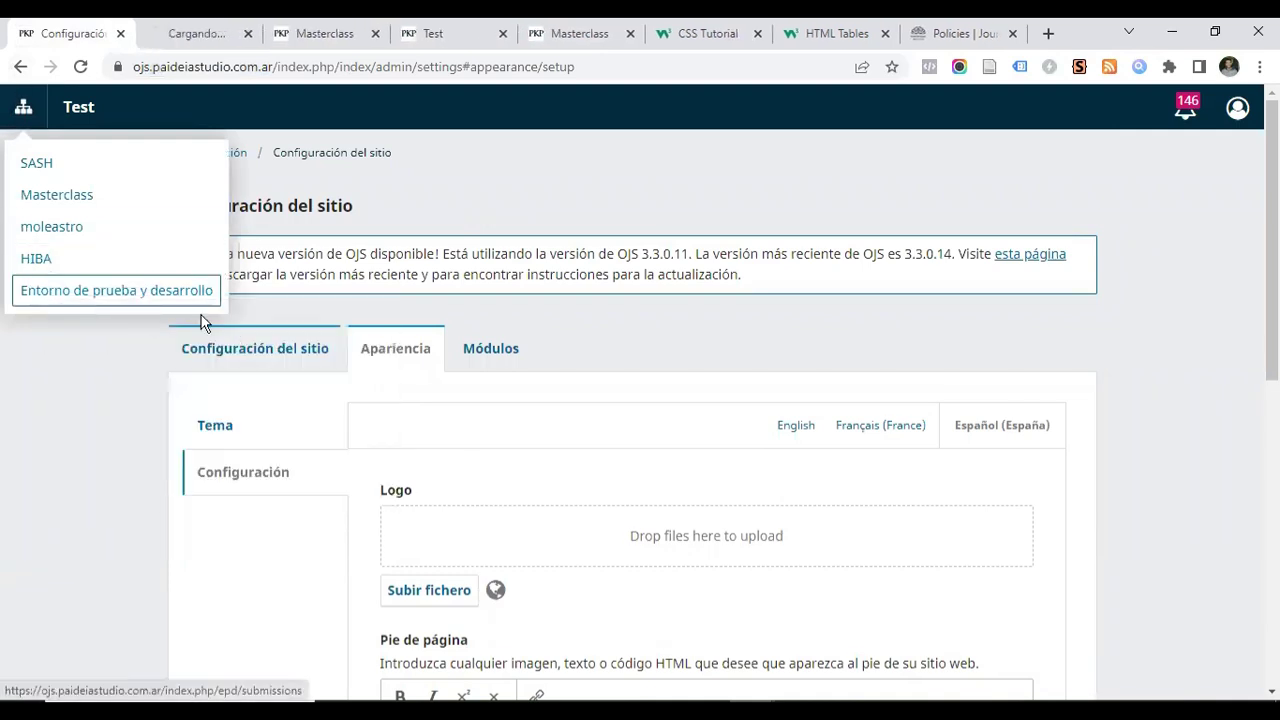
pyautogui.click(185, 34)
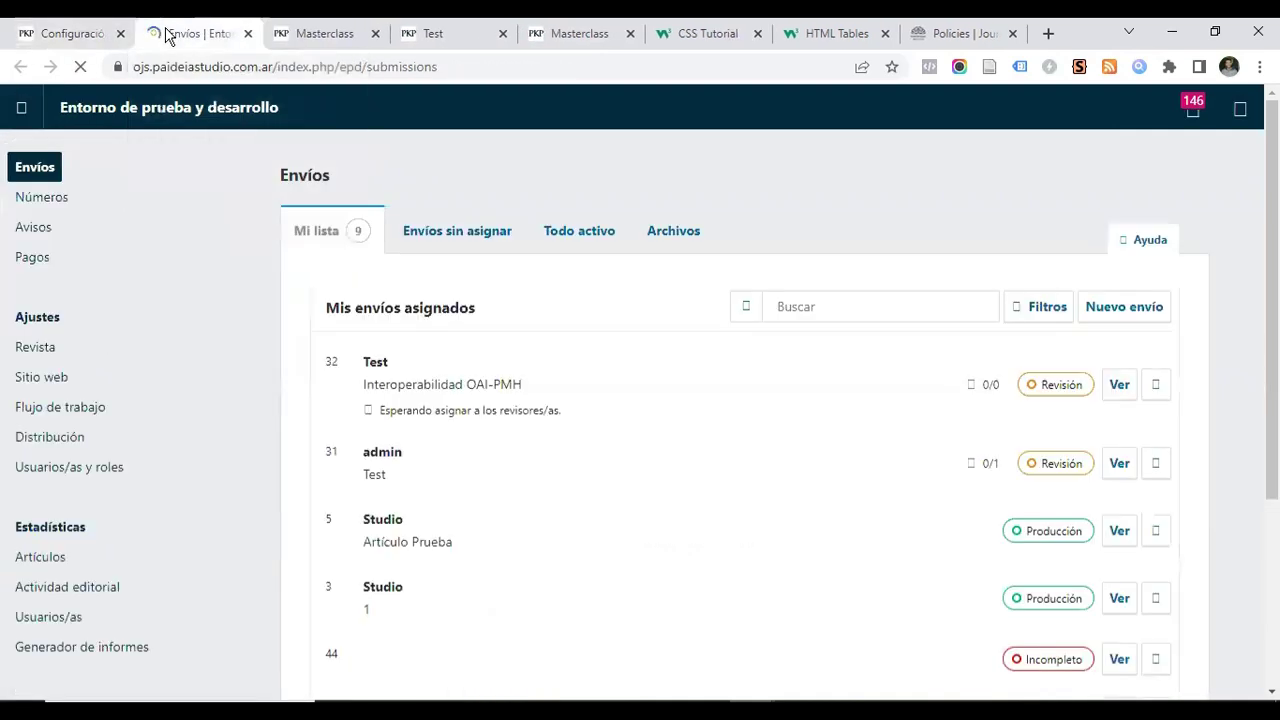
pyautogui.click(163, 120)
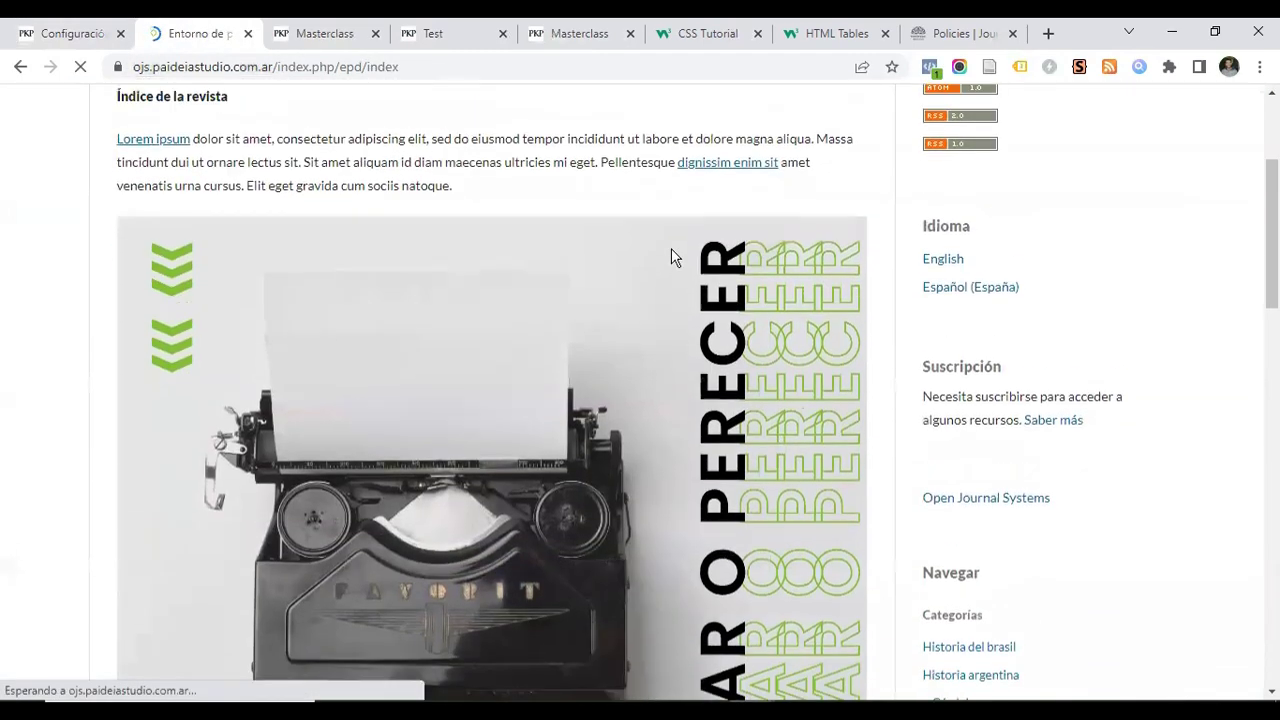
# Examine the test journal's public page down to its footer, then close its tab
pyautogui.scroll(-20, 545, 256)
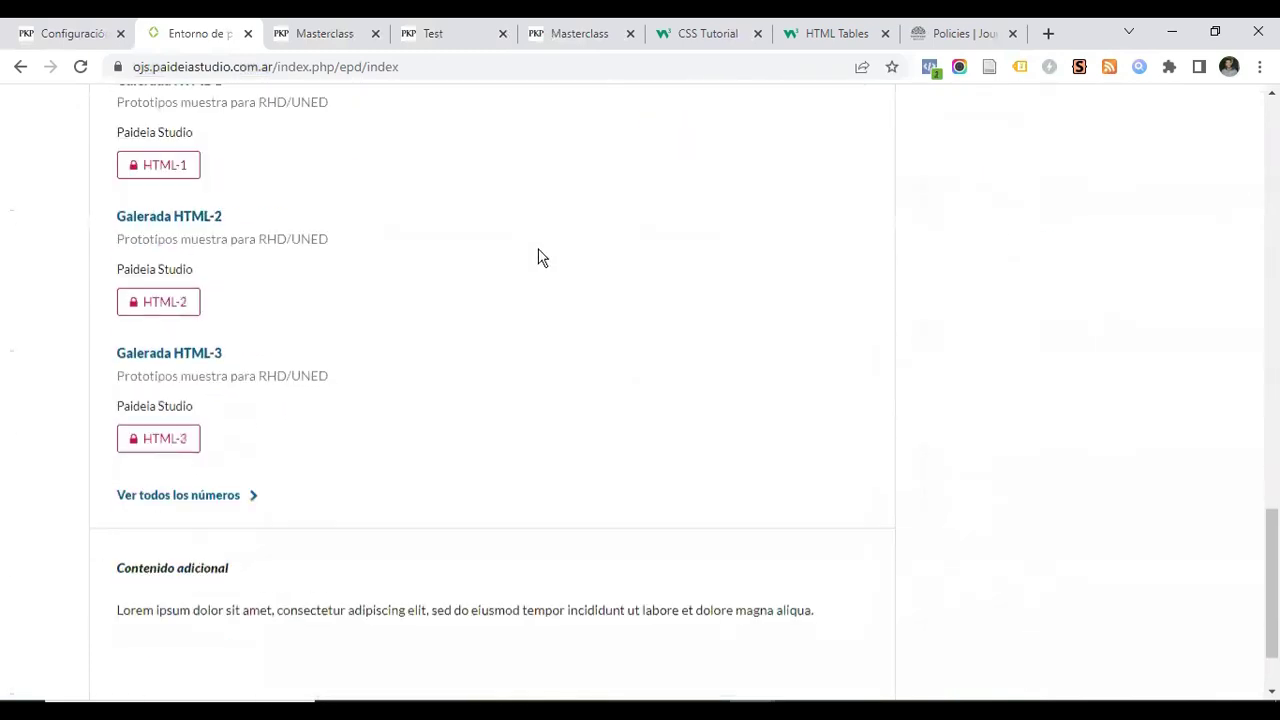
pyautogui.scroll(-1, 540, 258)
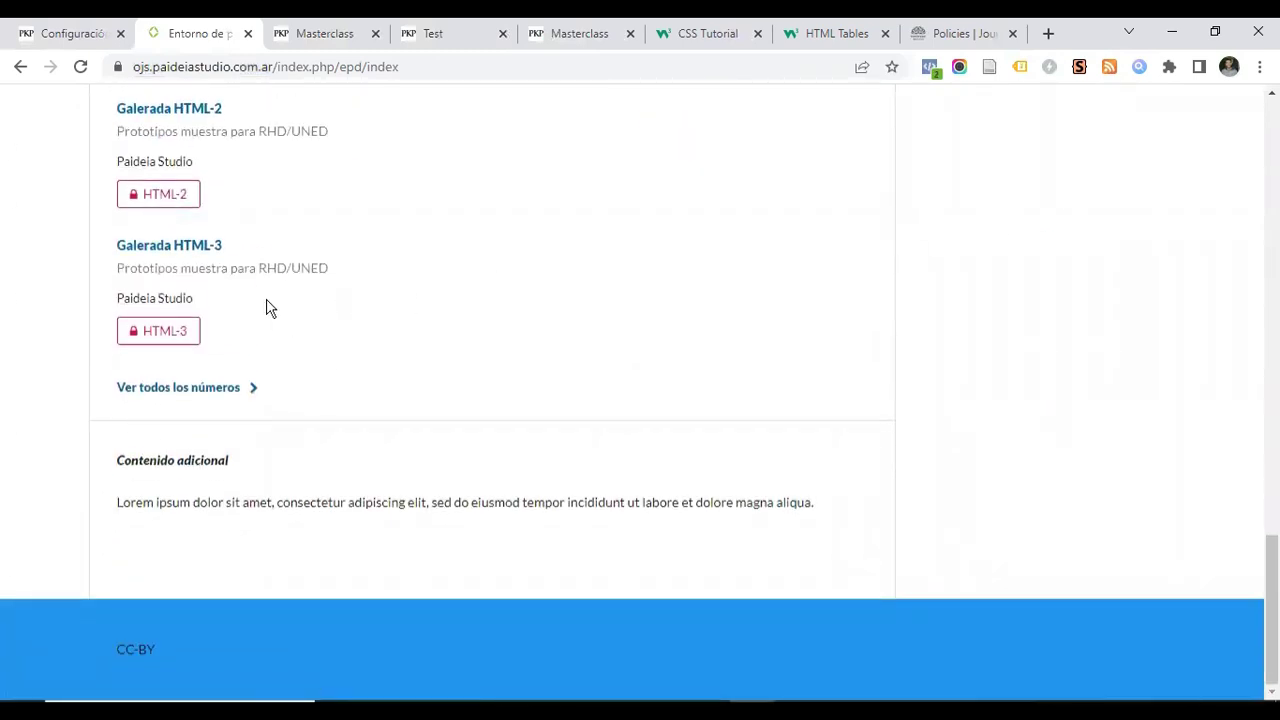
pyautogui.scroll(20, 317, 332)
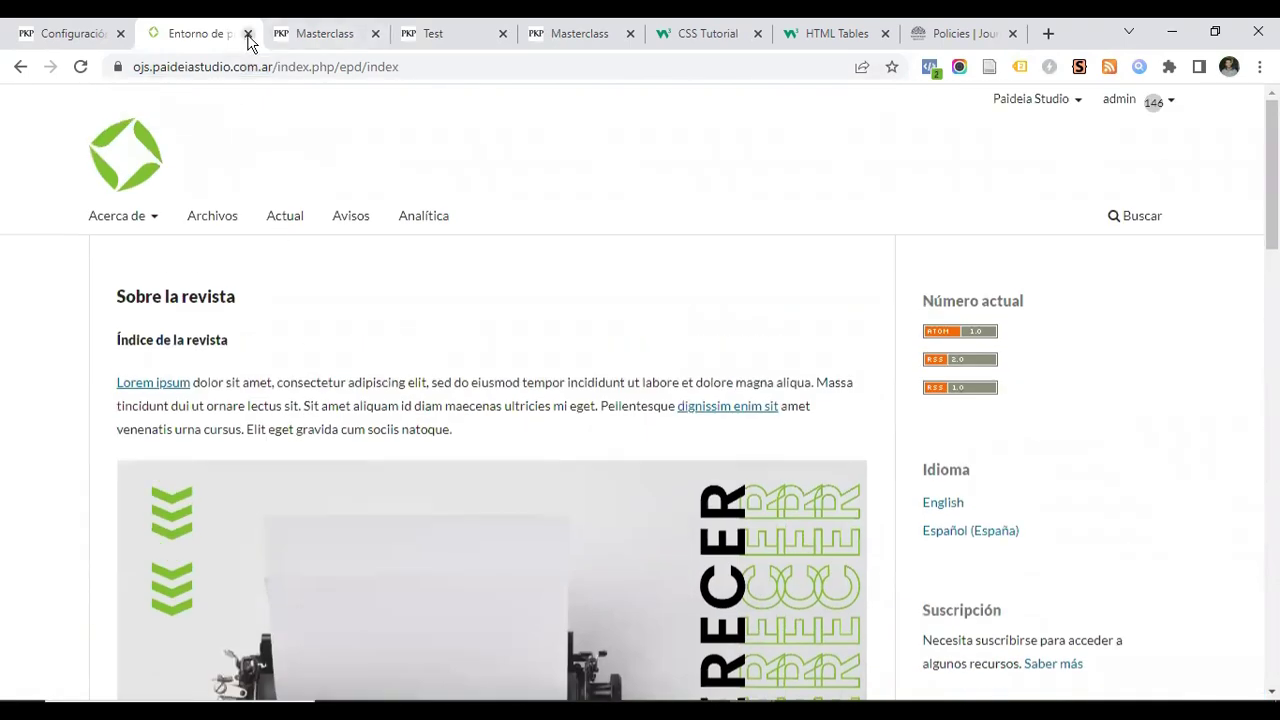
pyautogui.click(248, 34)
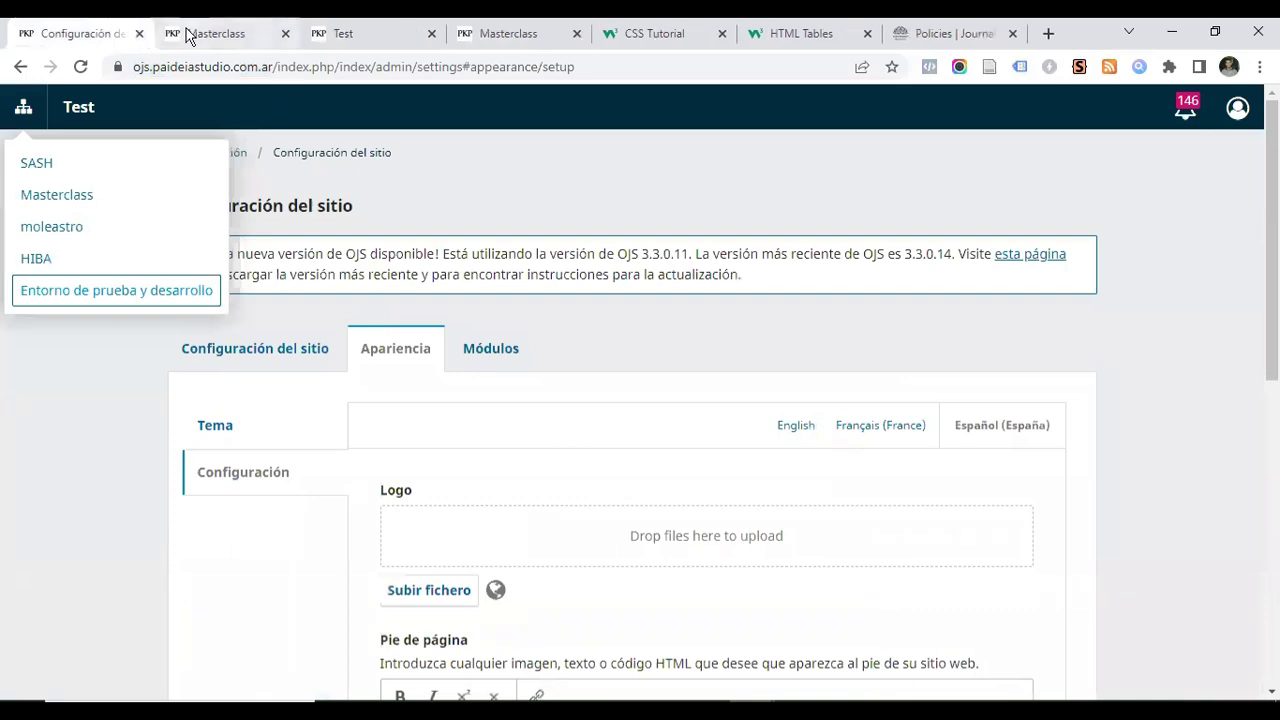
# Close the site's public home page tab and switch from the site-wide configuration to the Masterclass journal's dashboard
pyautogui.click(215, 33)
pyautogui.click(346, 34)
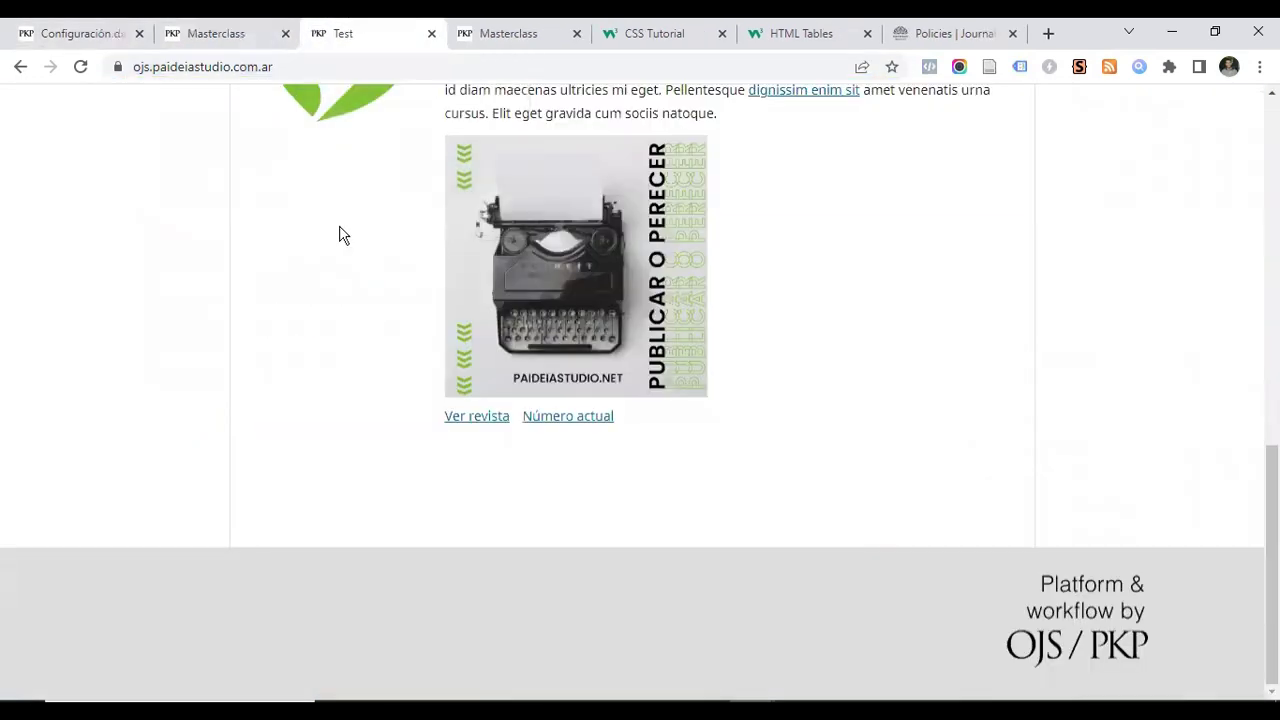
pyautogui.click(431, 33)
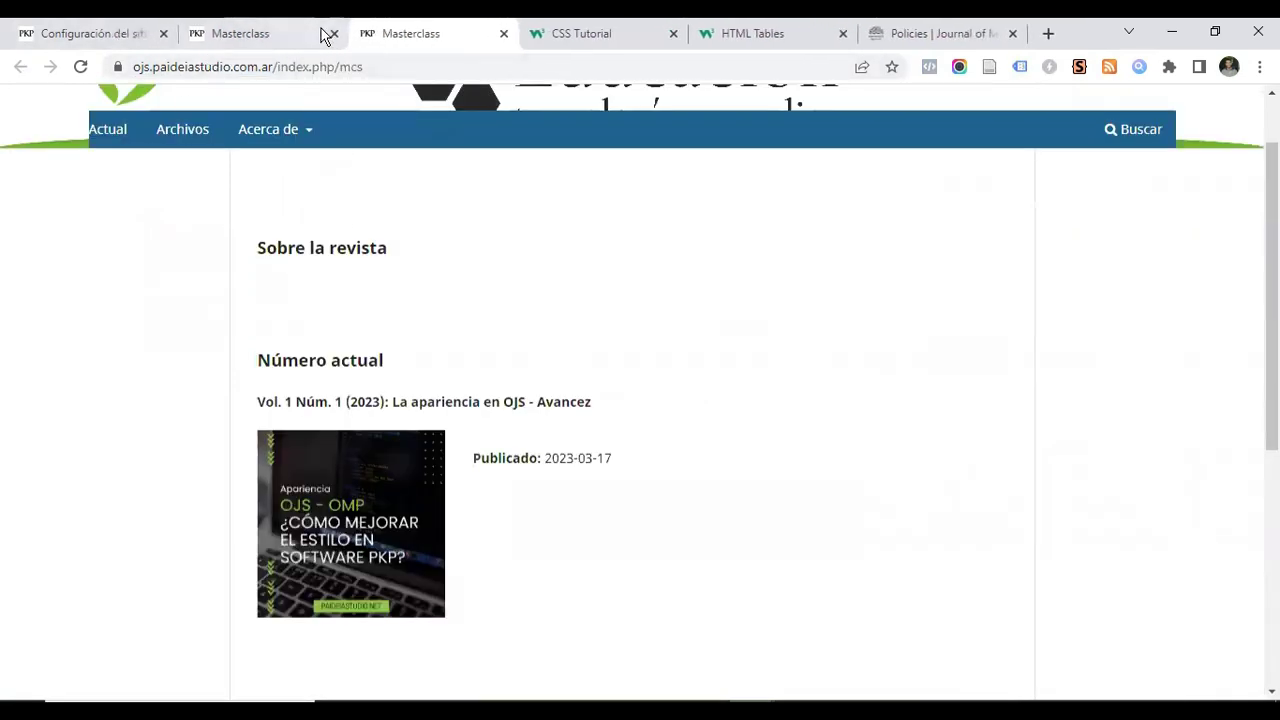
pyautogui.click(323, 34)
pyautogui.click(82, 34)
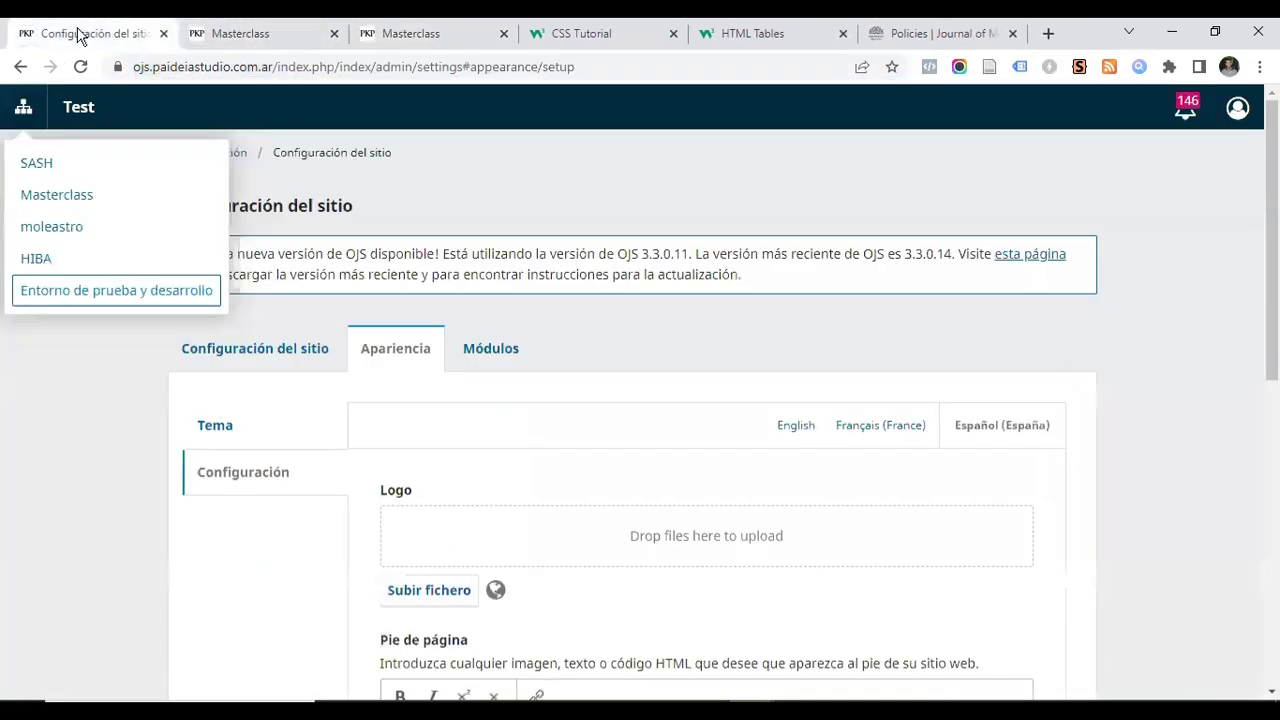
pyautogui.click(57, 196)
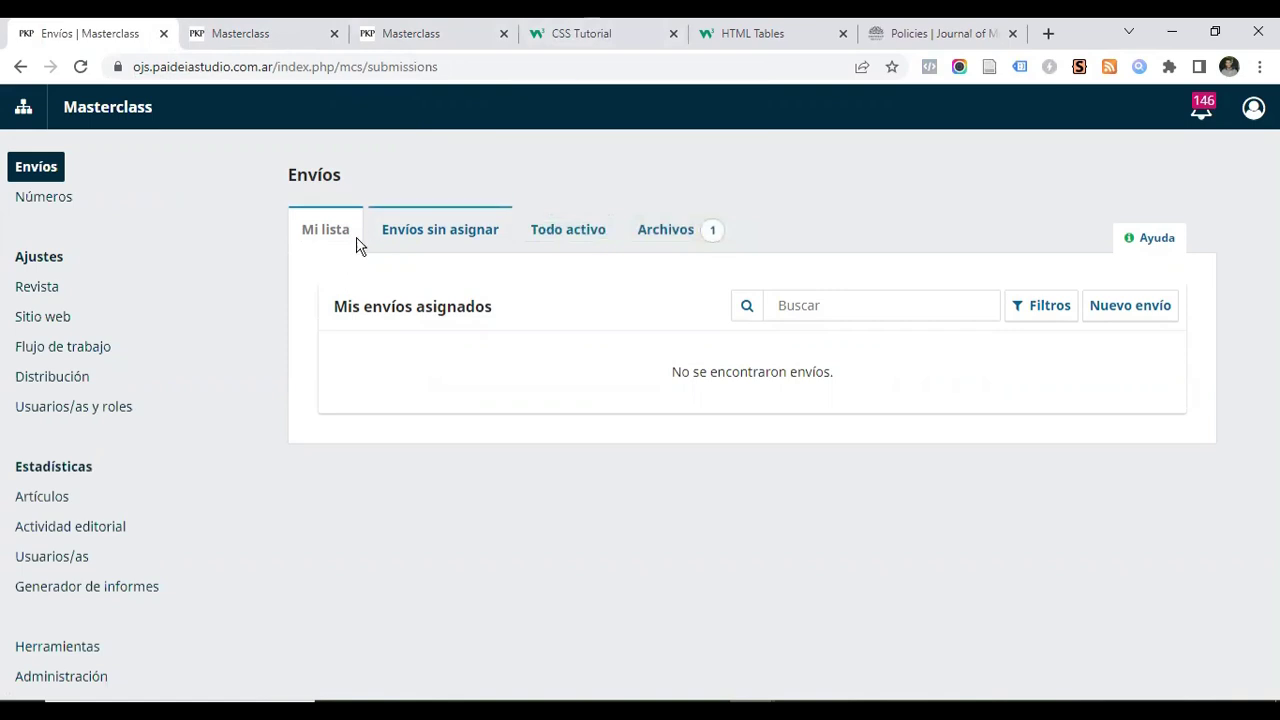
# Open the Masterclass website appearance setup and start editing its page footer (Pie de página) field
pyautogui.click(58, 322)
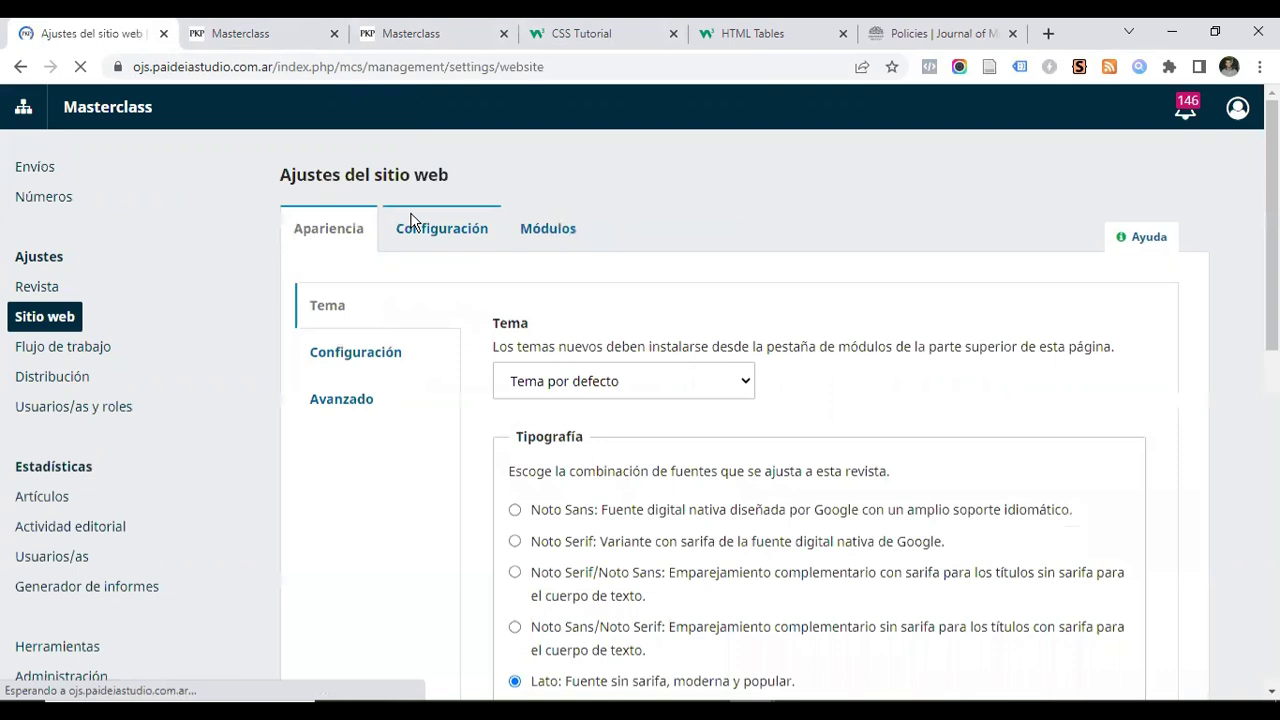
pyautogui.scroll(-1, 289, 340)
pyautogui.click(359, 272)
pyautogui.scroll(-10, 731, 314)
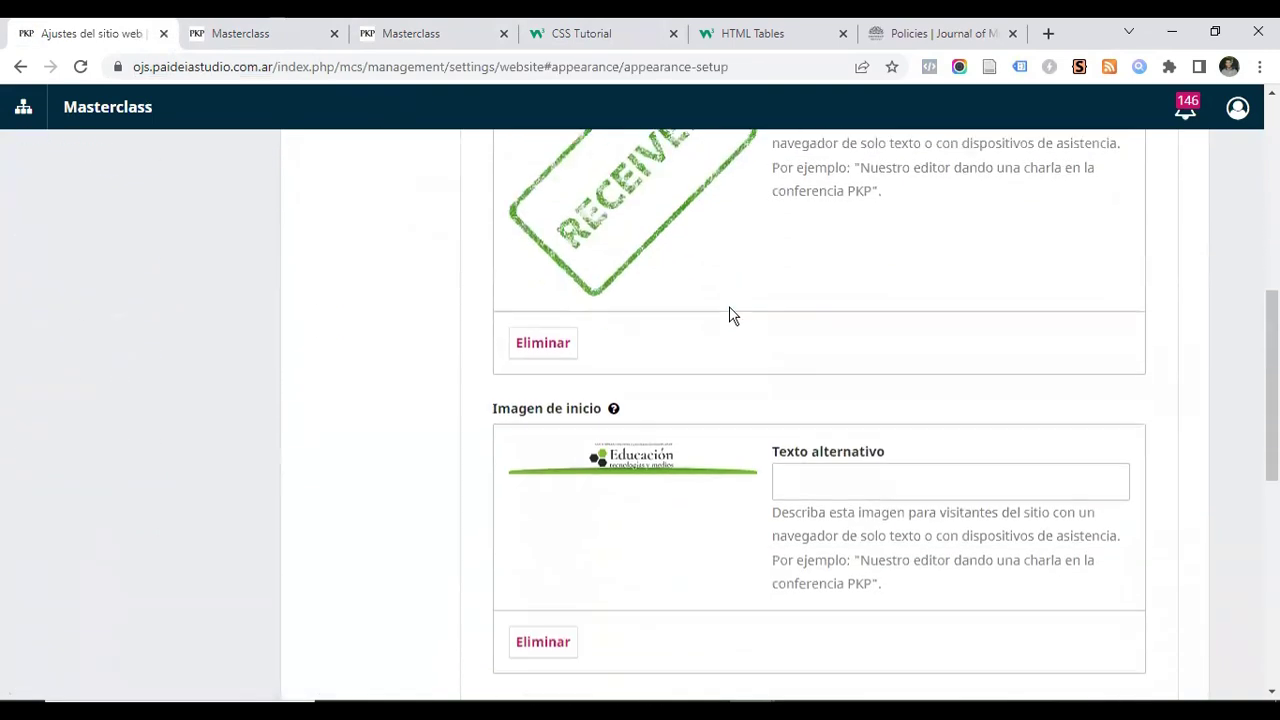
pyautogui.scroll(-1, 650, 300)
pyautogui.scroll(1, 589, 294)
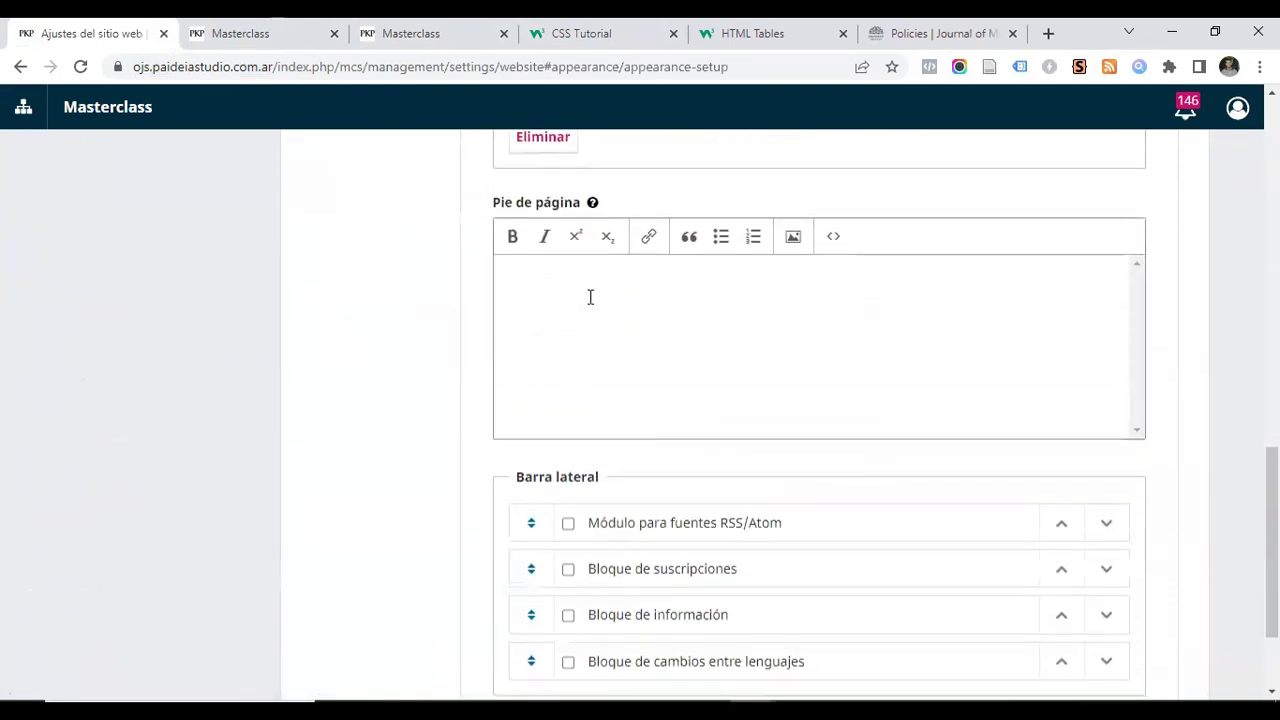
pyautogui.click(571, 314)
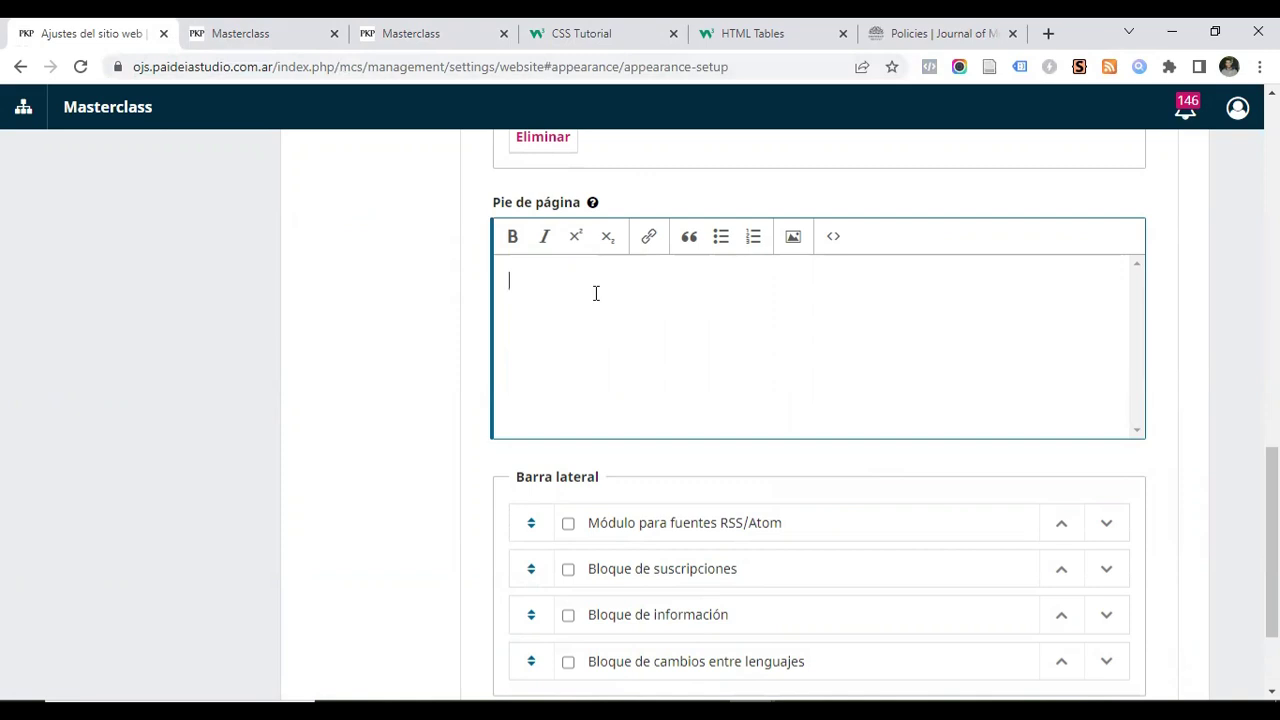
# Check the footer area on the journal's public page, then set the page footer content to "Texto" and save
pyautogui.click(228, 36)
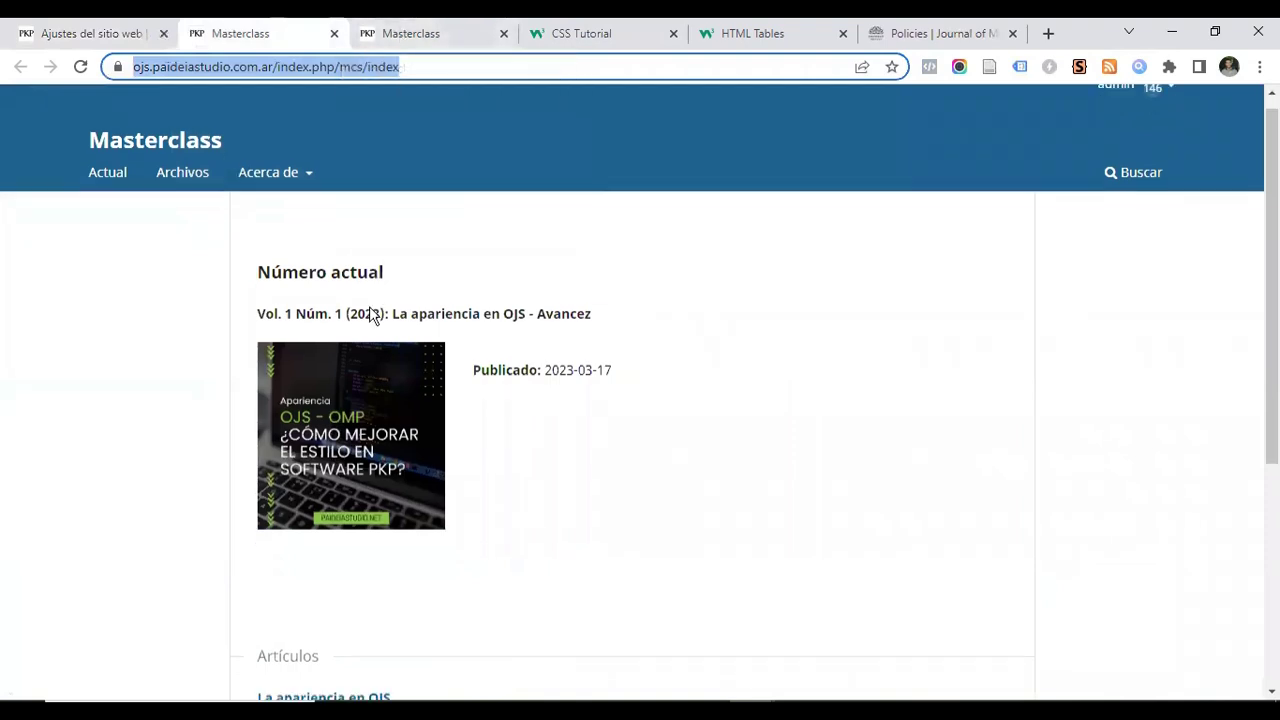
pyautogui.scroll(-4, 369, 310)
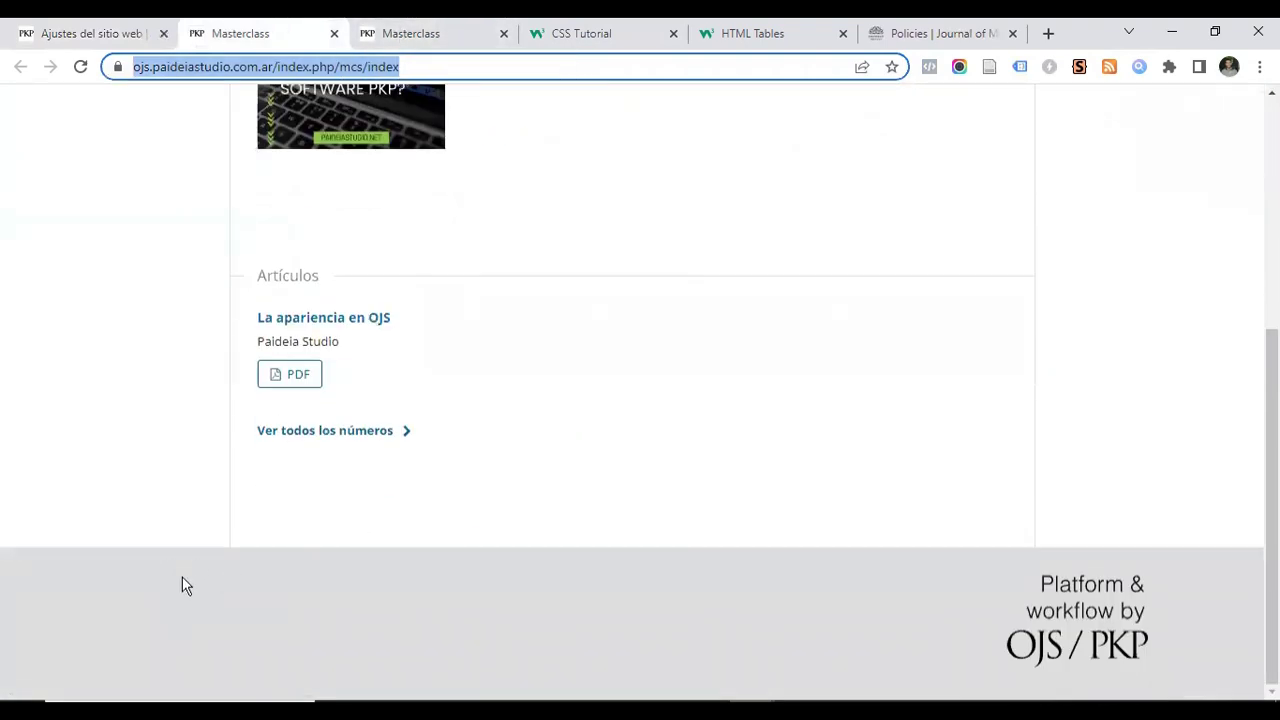
pyautogui.click(122, 34)
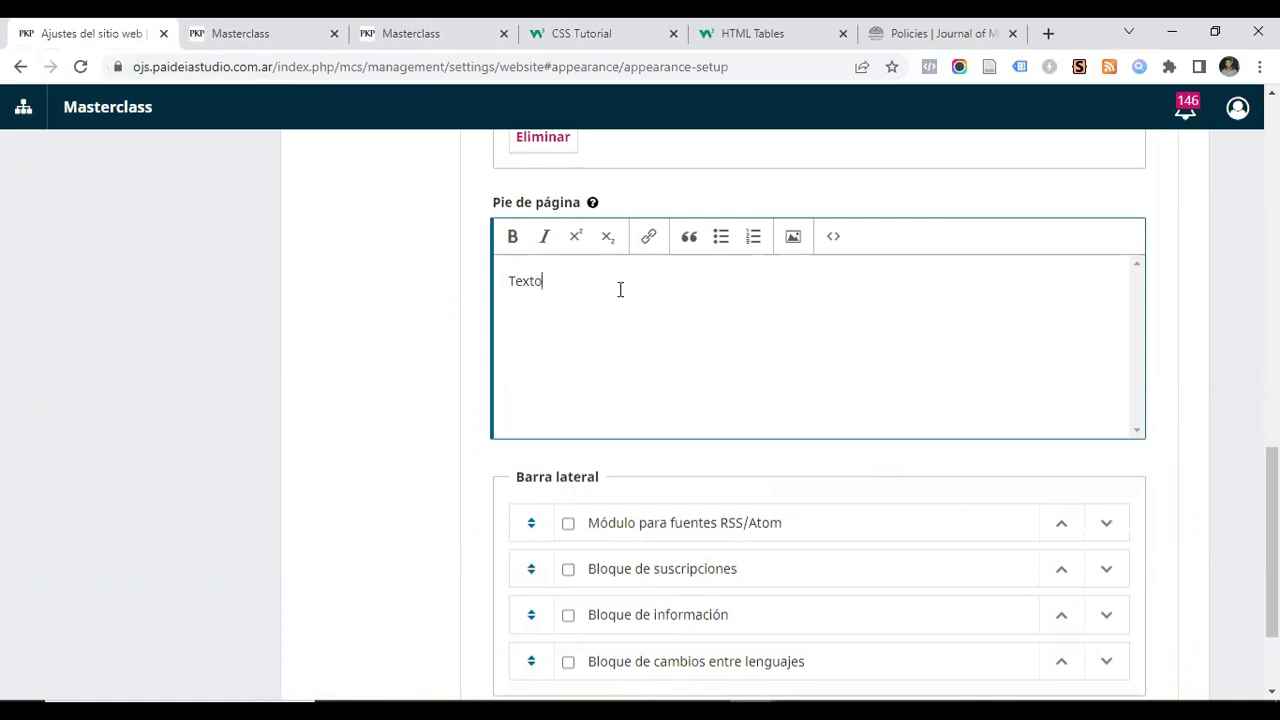
pyautogui.write('Texto')
pyautogui.scroll(-3, 1246, 551)
pyautogui.click(1152, 612)
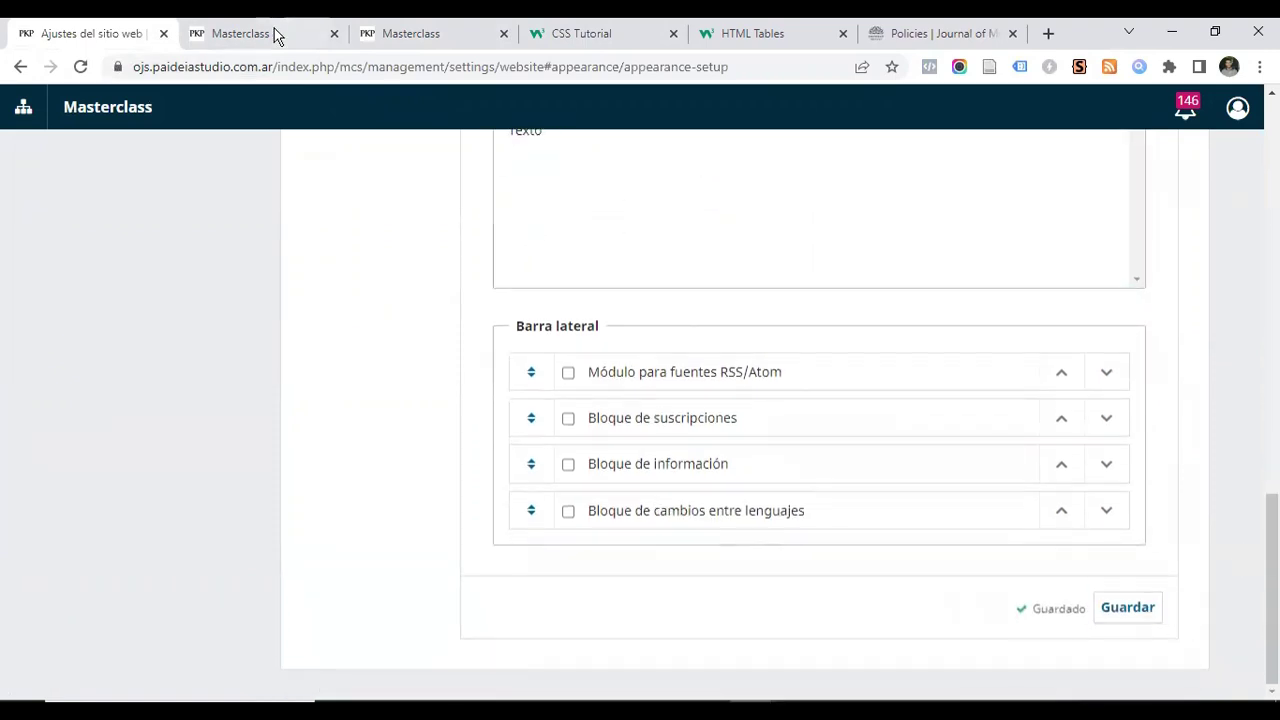
# Reload the journal's public page and check its footer
pyautogui.click(277, 35)
pyautogui.click(80, 66)
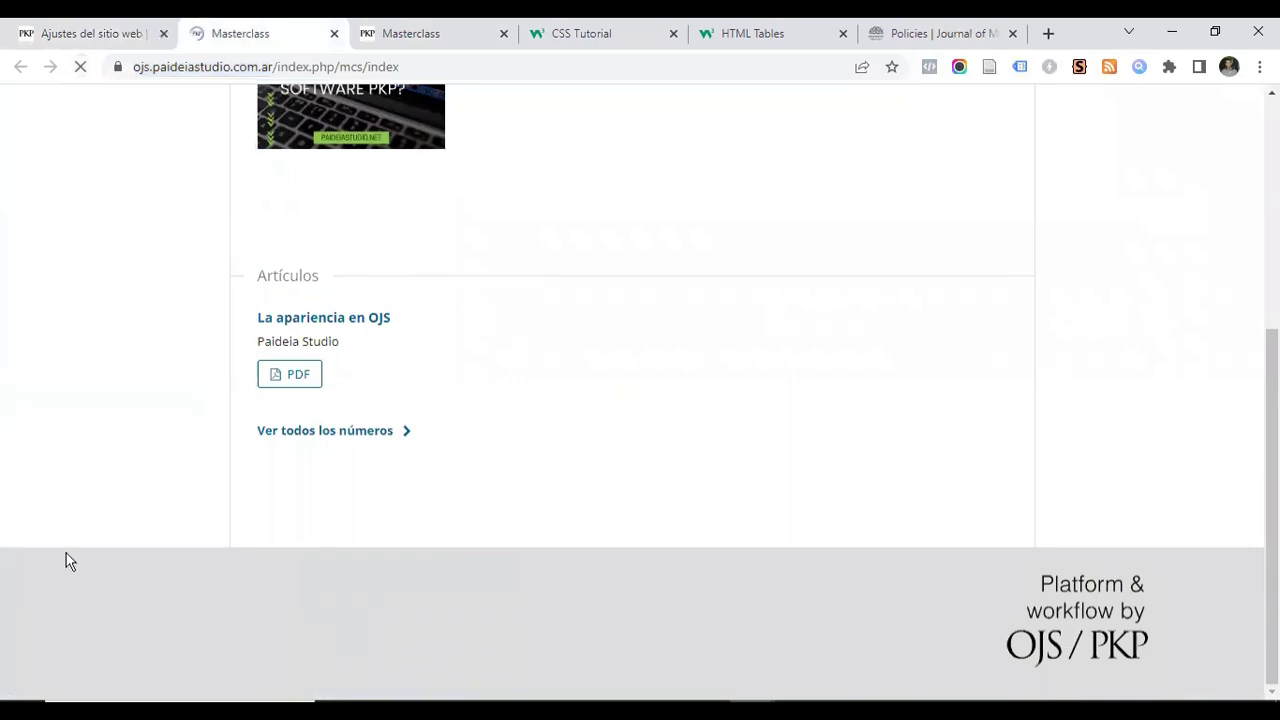
pyautogui.scroll(-3, 109, 666)
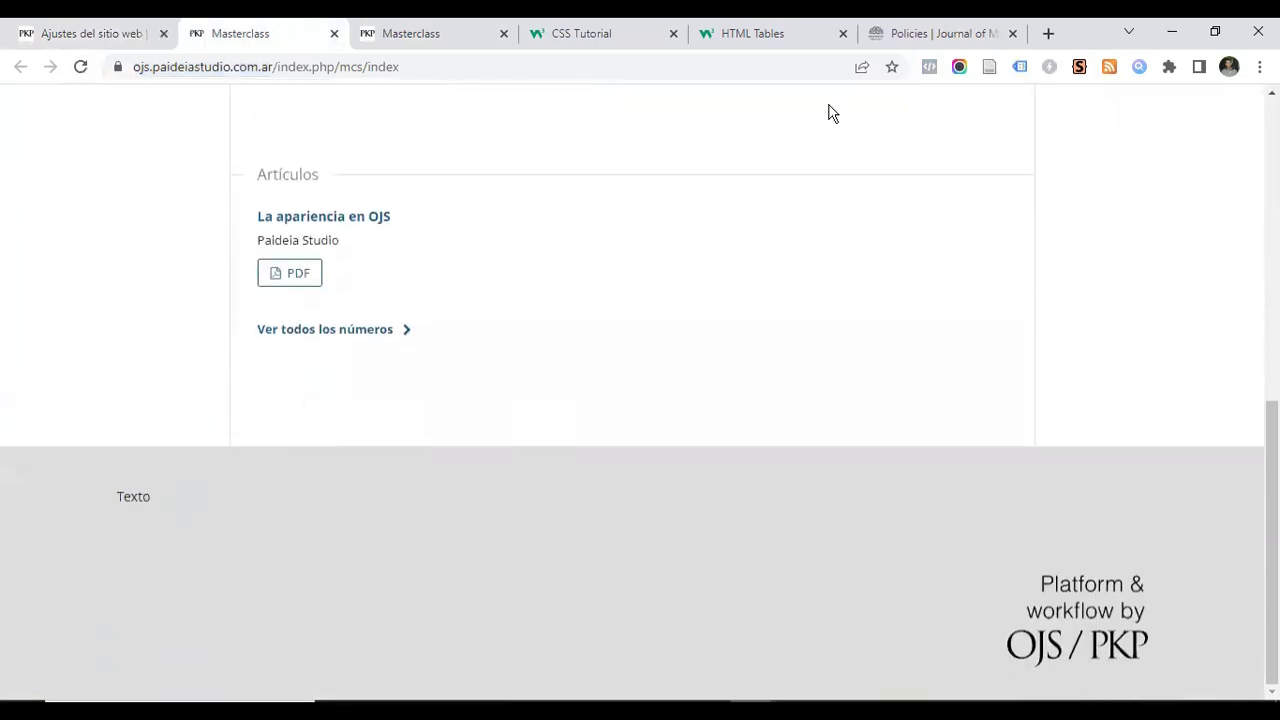
# Open the Creative Commons Attribution 4.0 International deed in Spanish in a new tab and follow its "use the license" link
pyautogui.click(1048, 33)
pyautogui.click(659, 64)
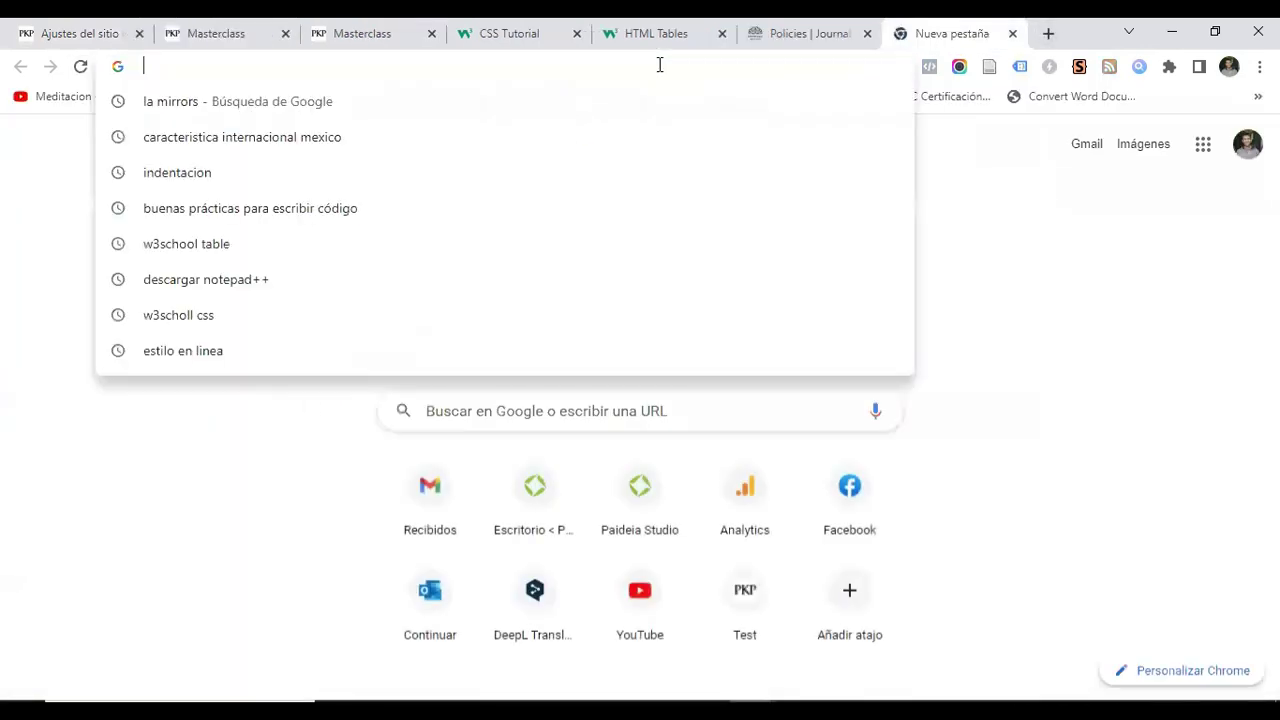
pyautogui.write('creat')
pyautogui.press('Return')
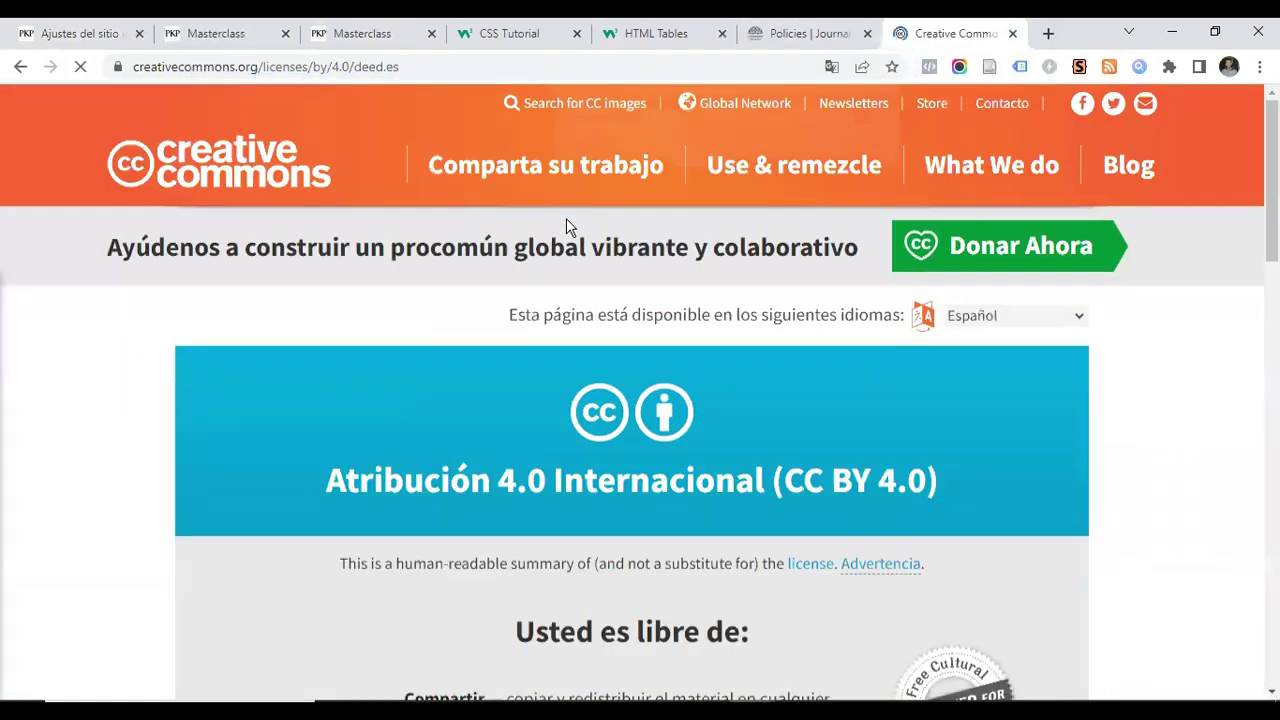
pyautogui.scroll(-15, 566, 218)
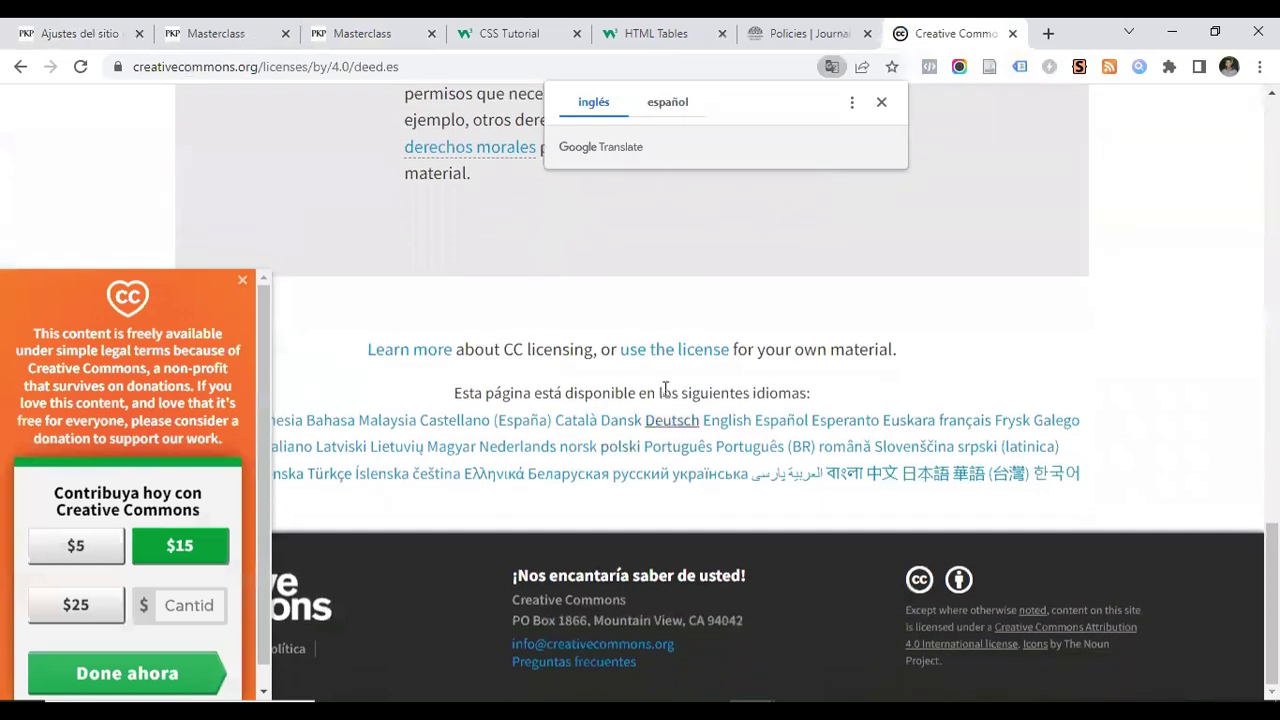
pyautogui.click(663, 349)
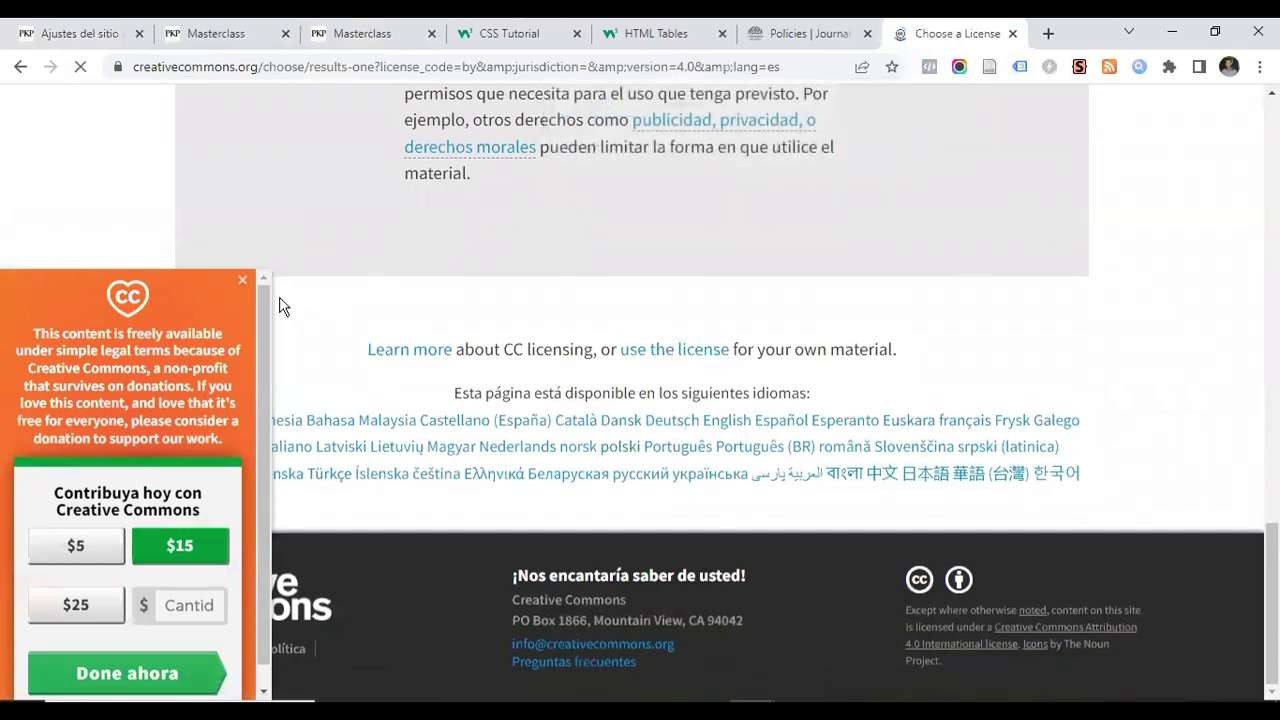
# Choose the compact Creative Commons button style and copy the complete HTML code for the Attribution 4.0 license
pyautogui.scroll(-1, 391, 314)
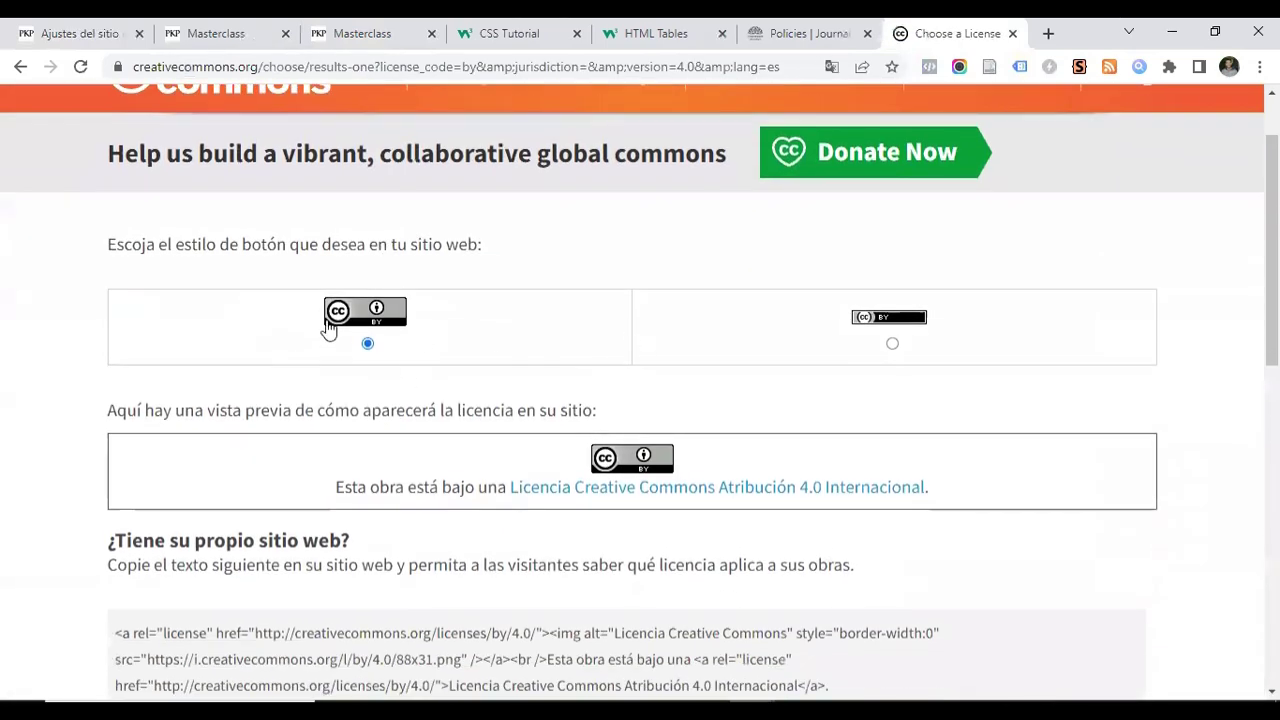
pyautogui.click(892, 343)
pyautogui.scroll(-2, 420, 348)
pyautogui.scroll(-1, 416, 344)
pyautogui.click(120, 352)
pyautogui.moveTo(120, 352); pyautogui.dragTo(838, 423)
pyautogui.hotkey('ctrl', 'c')
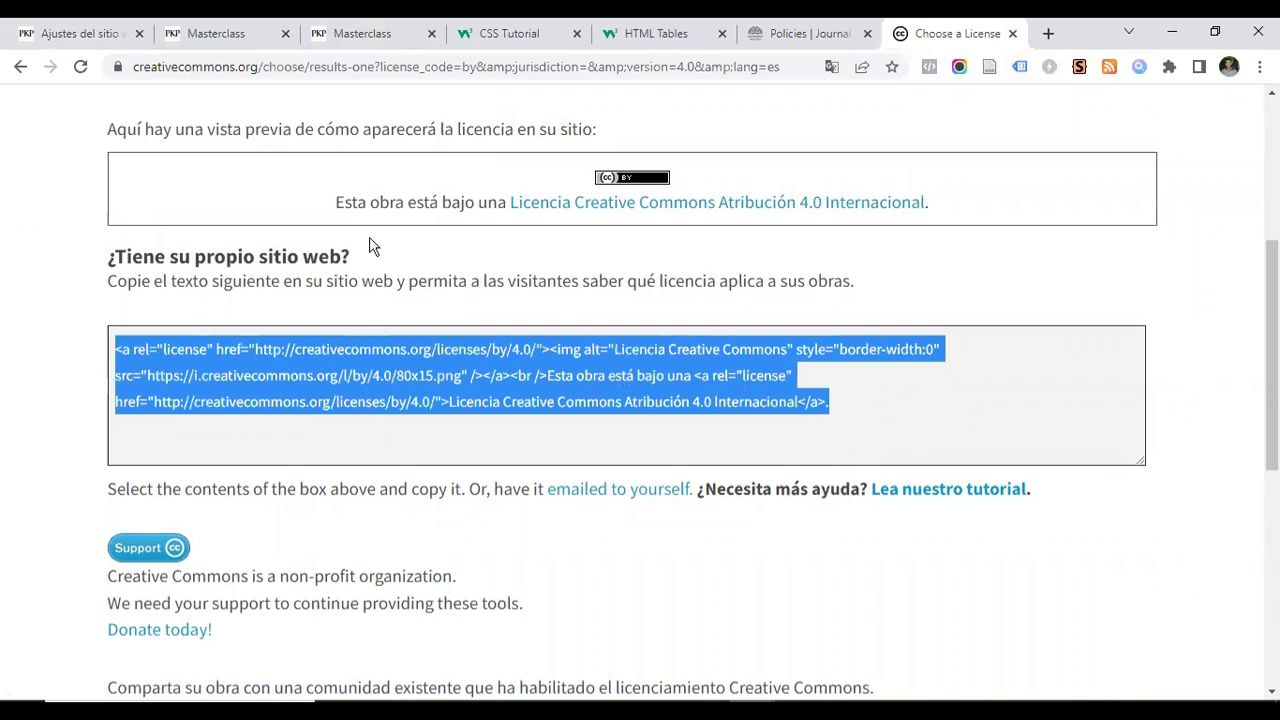
# Paste the copied license HTML below "Texto" in the Pie de página source code of the journal's website settings and save
pyautogui.click(220, 35)
pyautogui.click(20, 35)
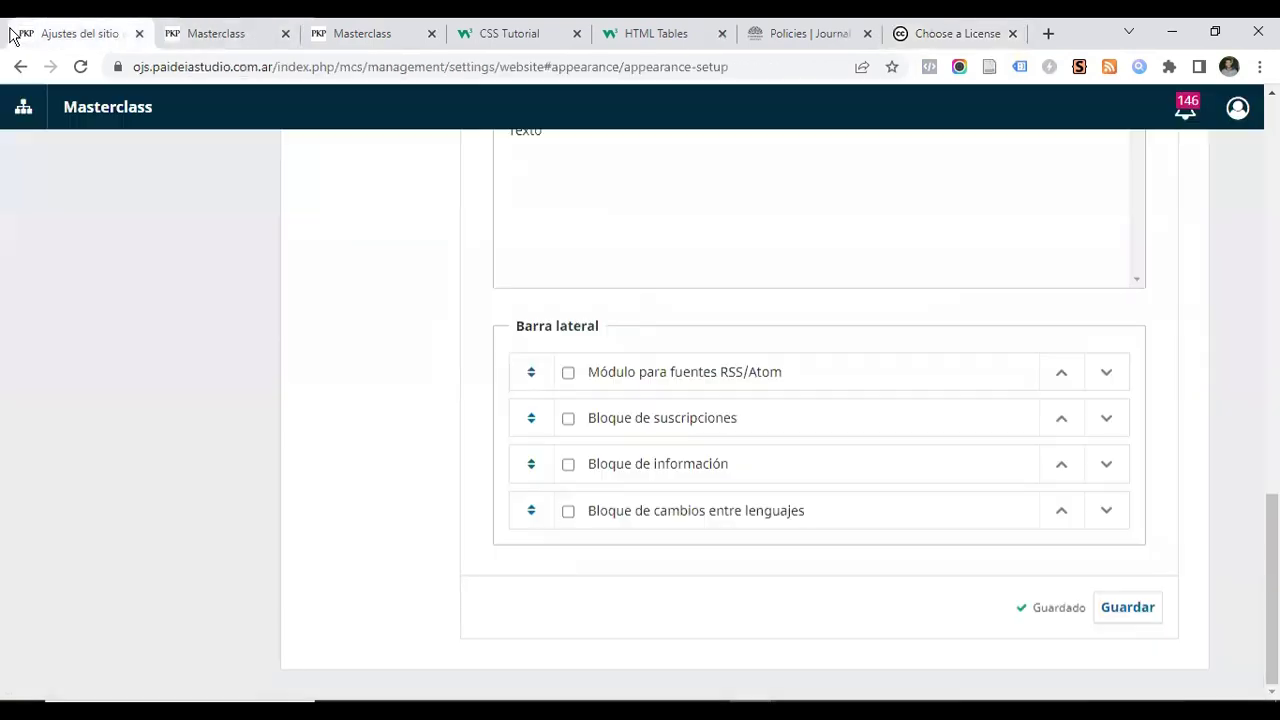
pyautogui.scroll(3, 323, 337)
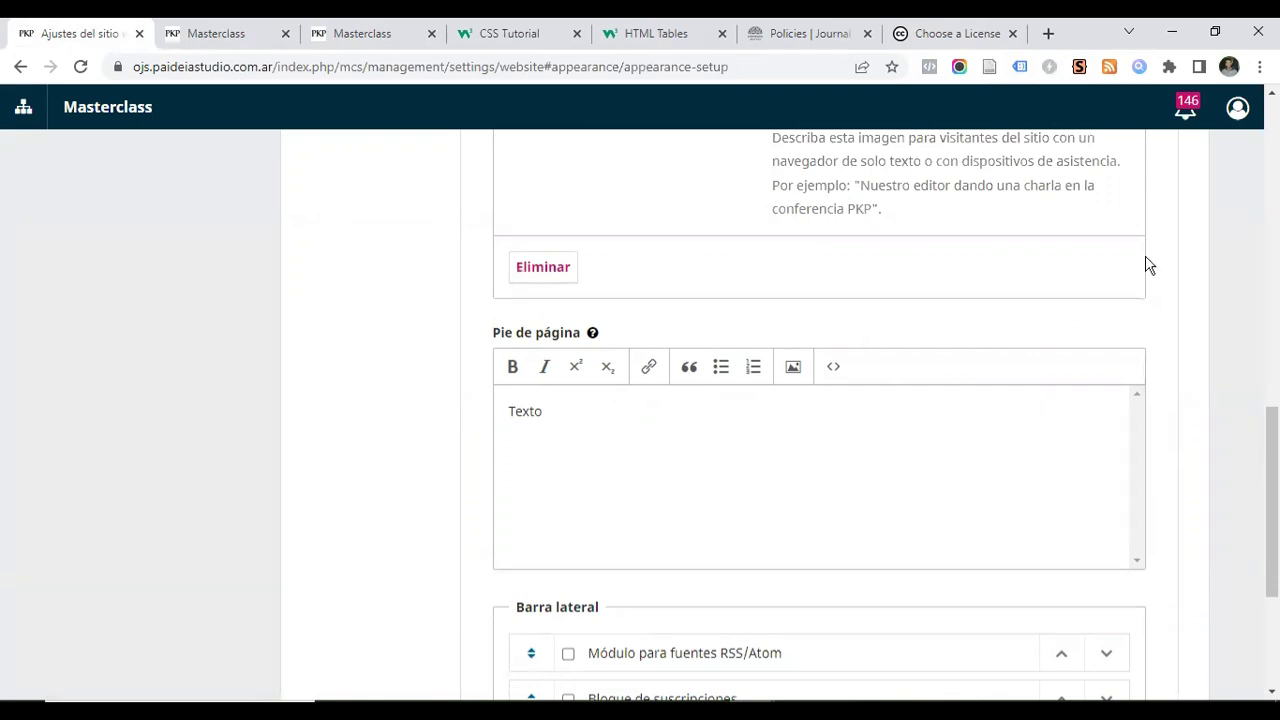
pyautogui.click(836, 380)
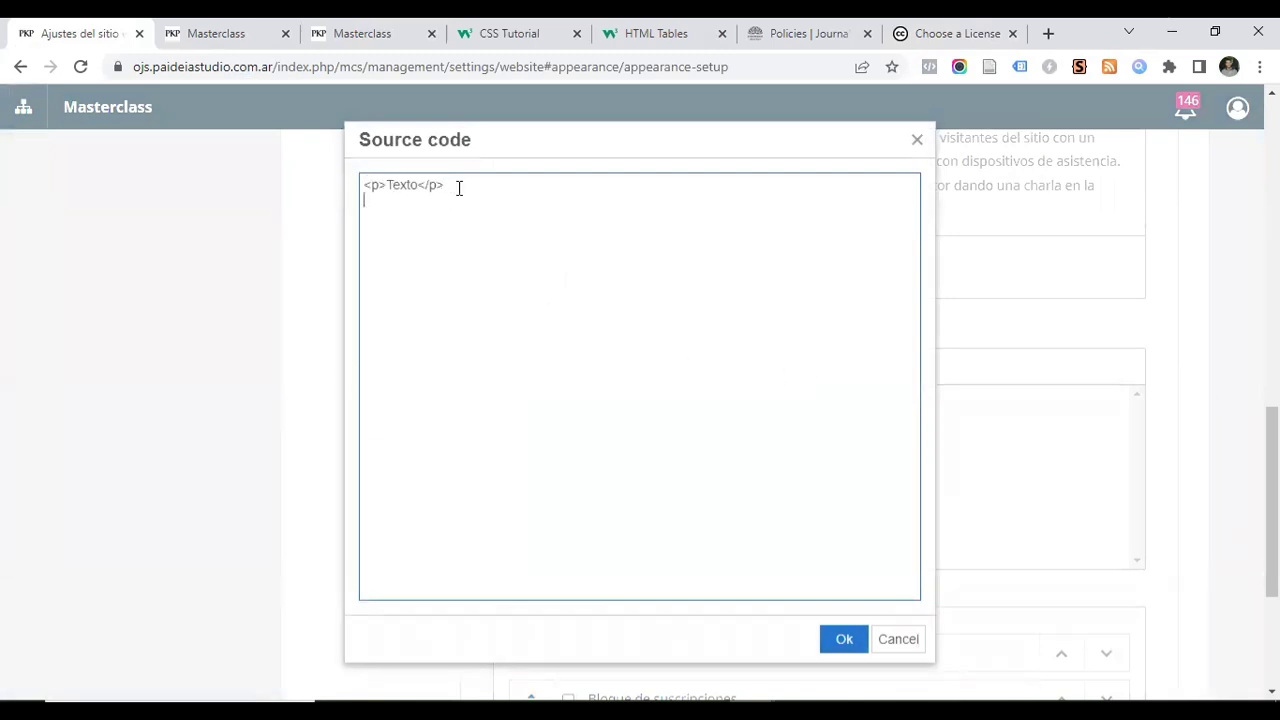
pyautogui.hotkey('ctrl', 'v')
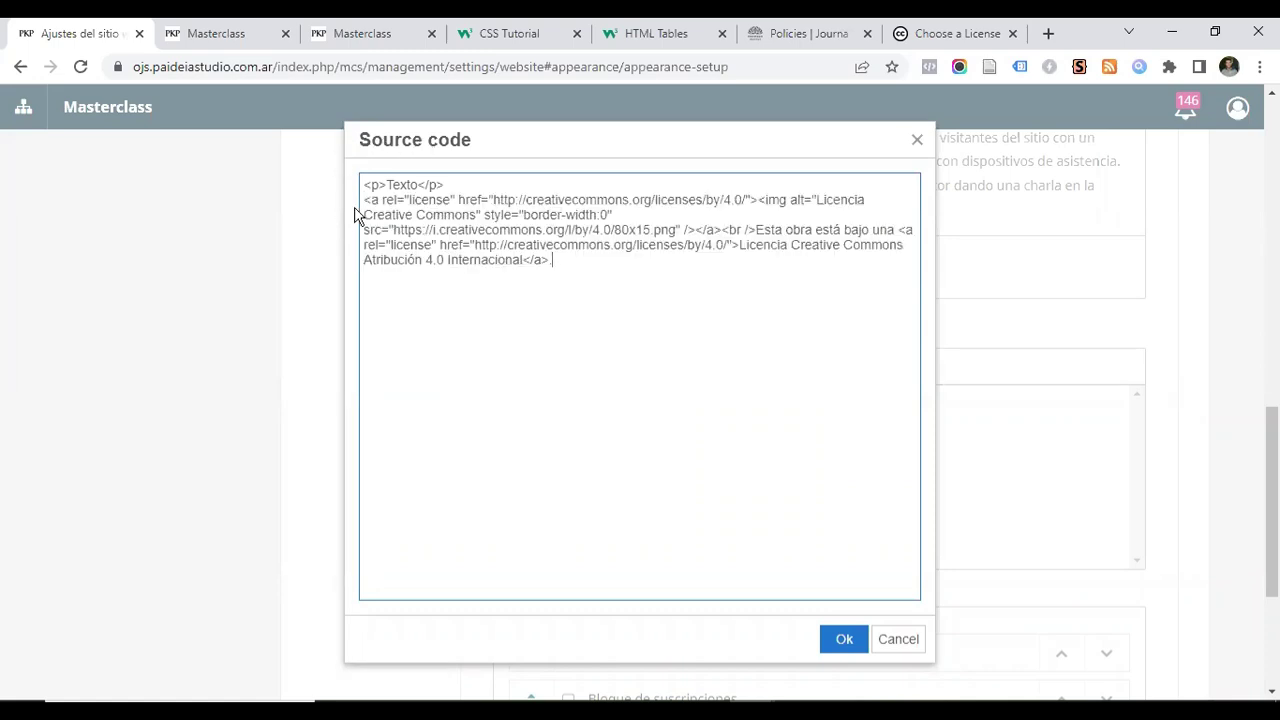
pyautogui.click(843, 636)
pyautogui.scroll(-3, 571, 337)
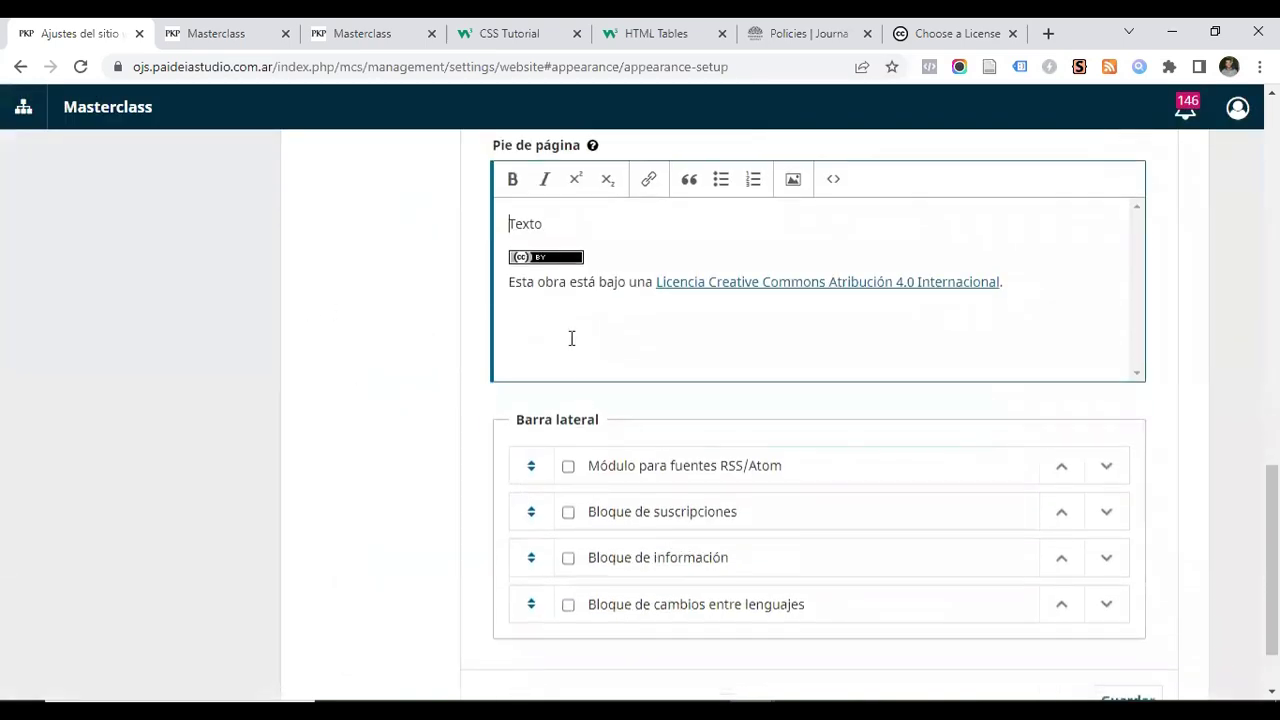
pyautogui.scroll(-1, 955, 432)
pyautogui.click(1125, 605)
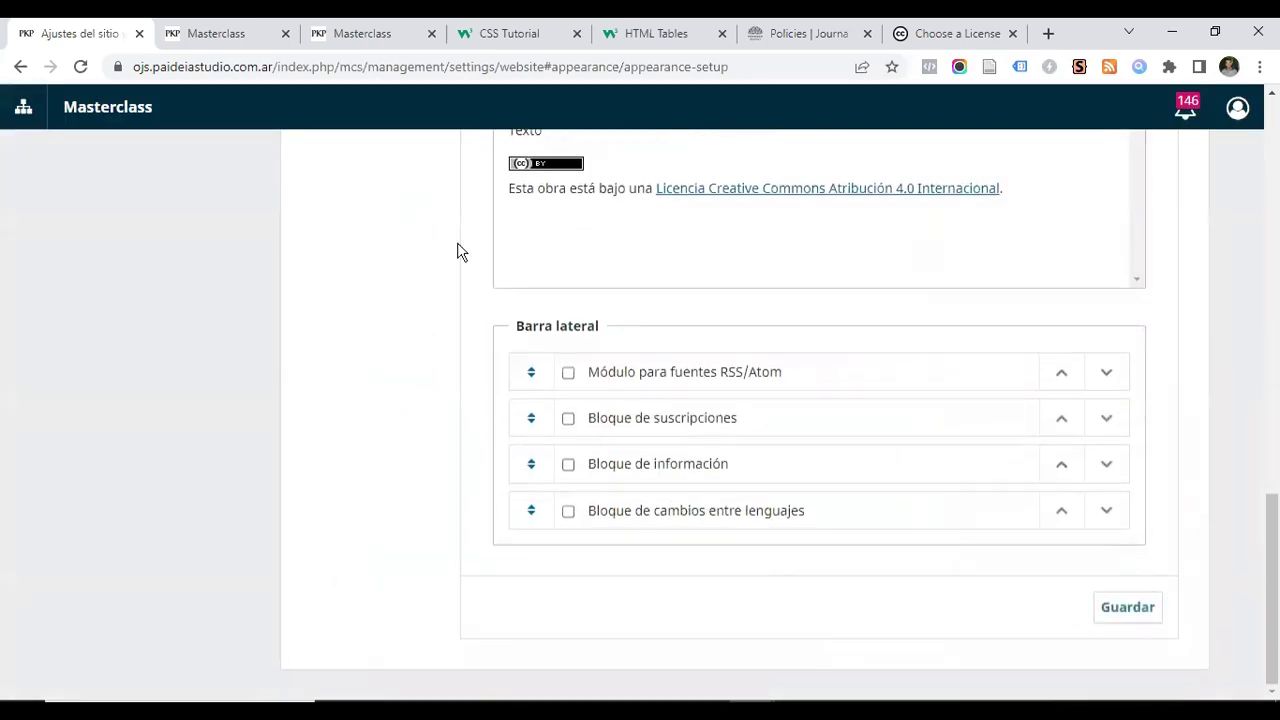
# Reload the journal's public page, test the footer's license badge link, and return to the journal page
pyautogui.click(218, 37)
pyautogui.click(80, 67)
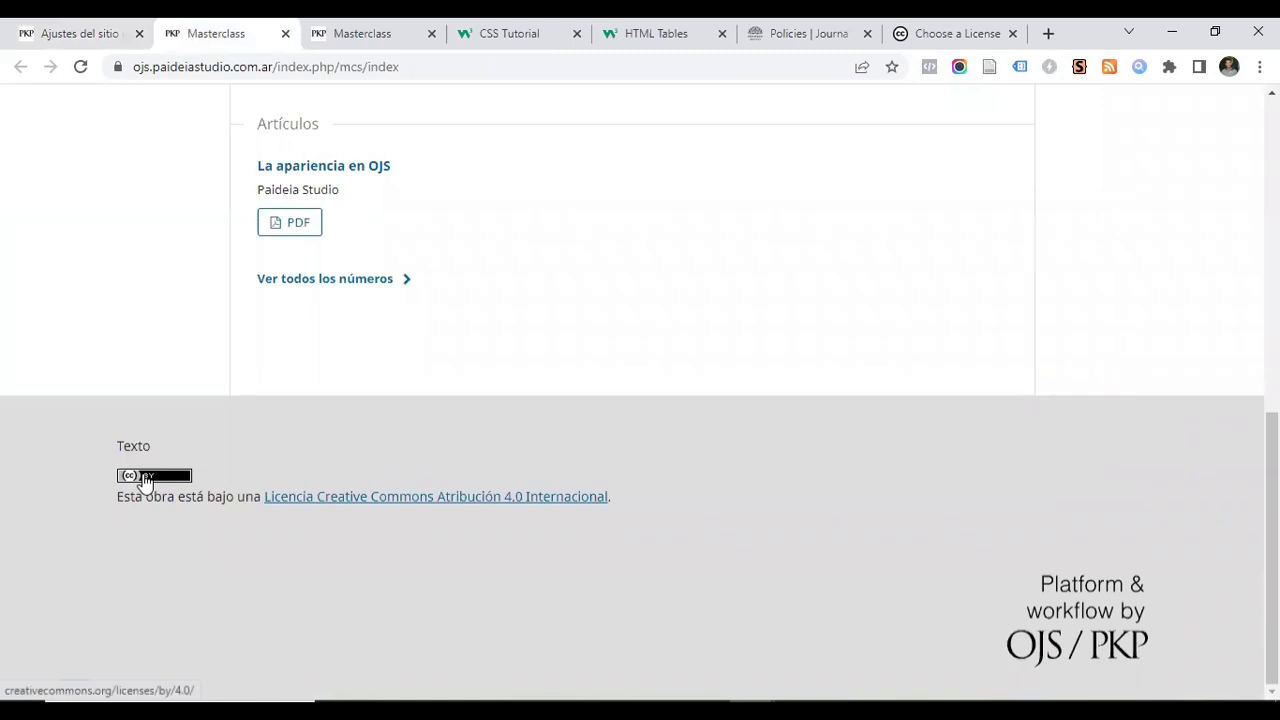
pyautogui.click(145, 477)
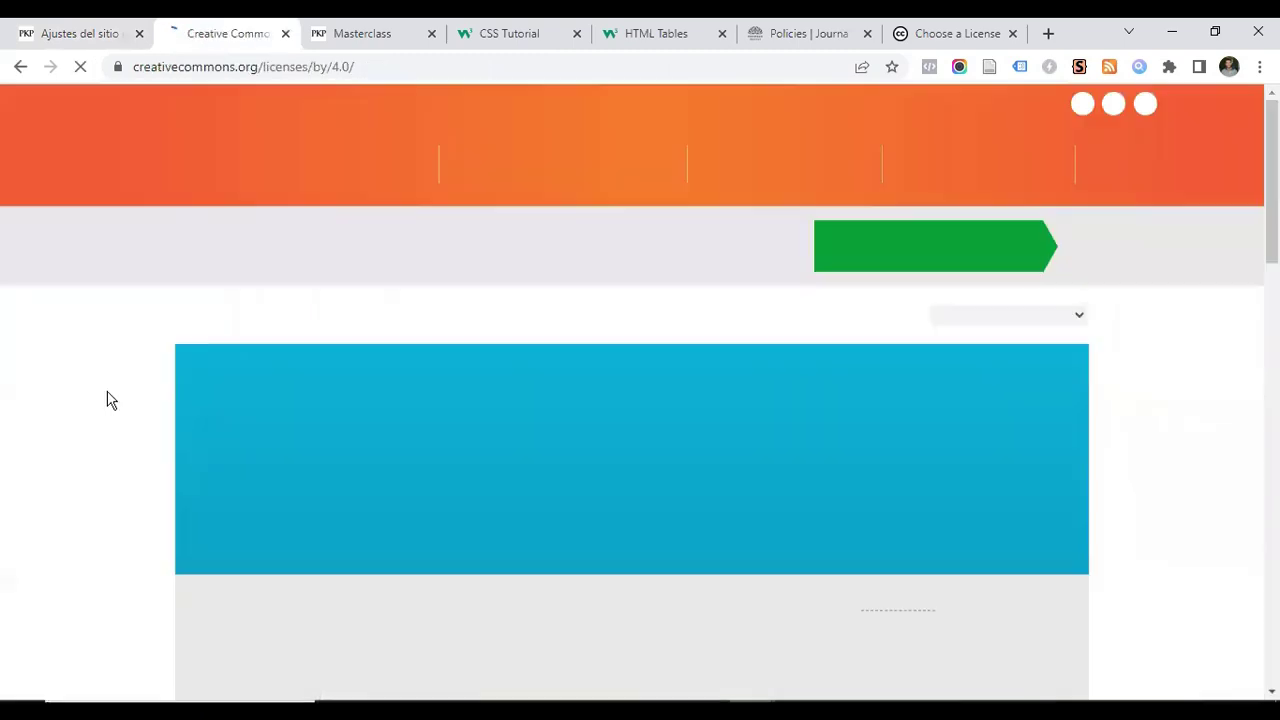
pyautogui.click(16, 69)
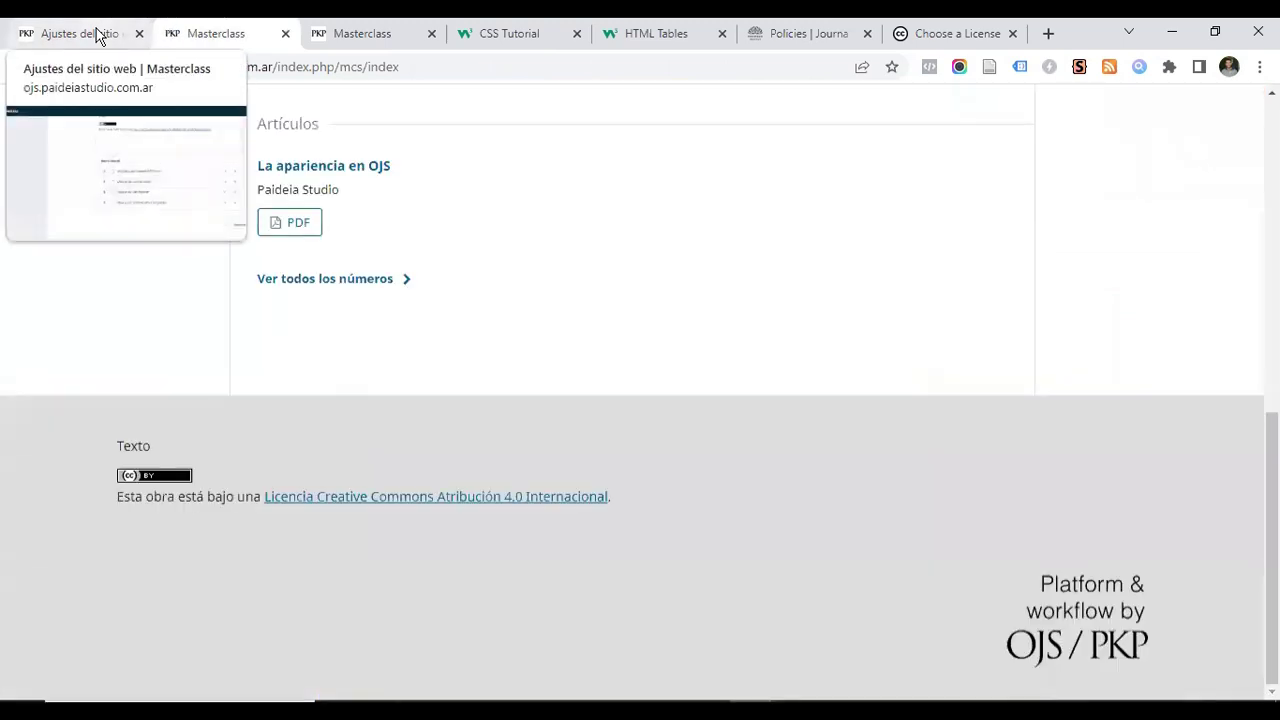
# Try to make the footer's license badge link open in a new tab by adding target="_blank" in the source code, and save
pyautogui.click(97, 35)
pyautogui.scroll(2, 603, 406)
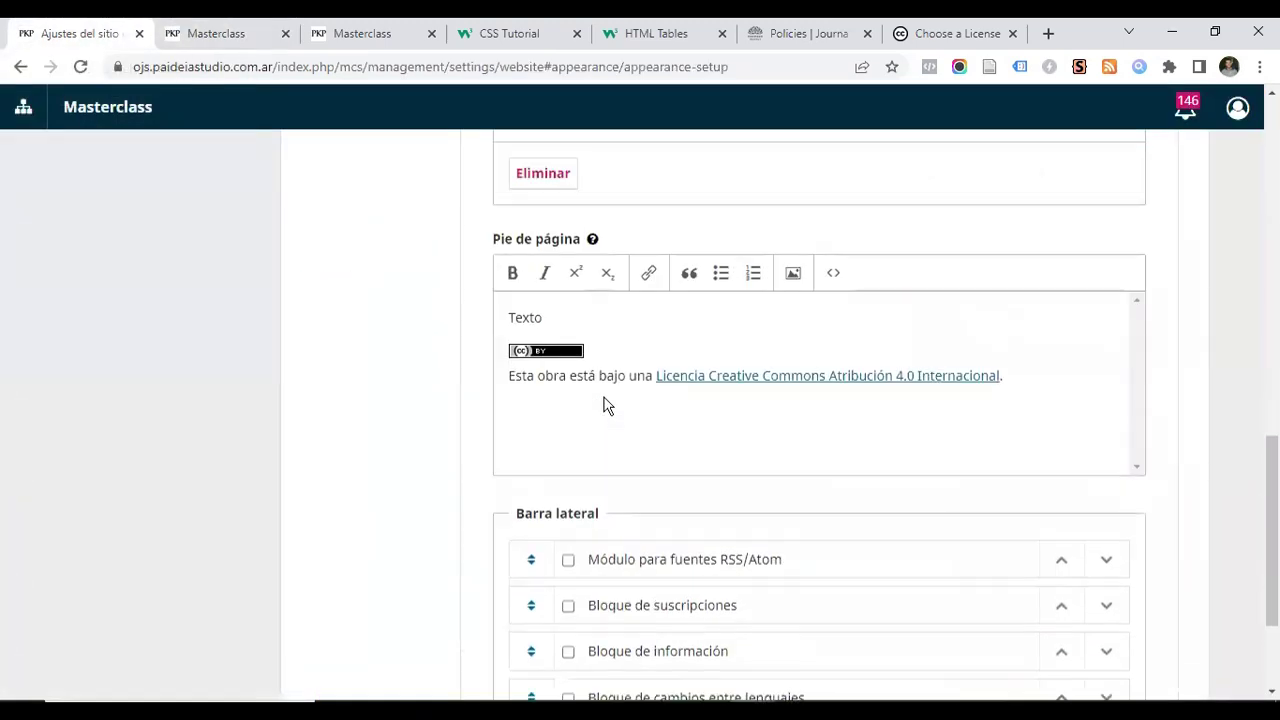
pyautogui.click(835, 275)
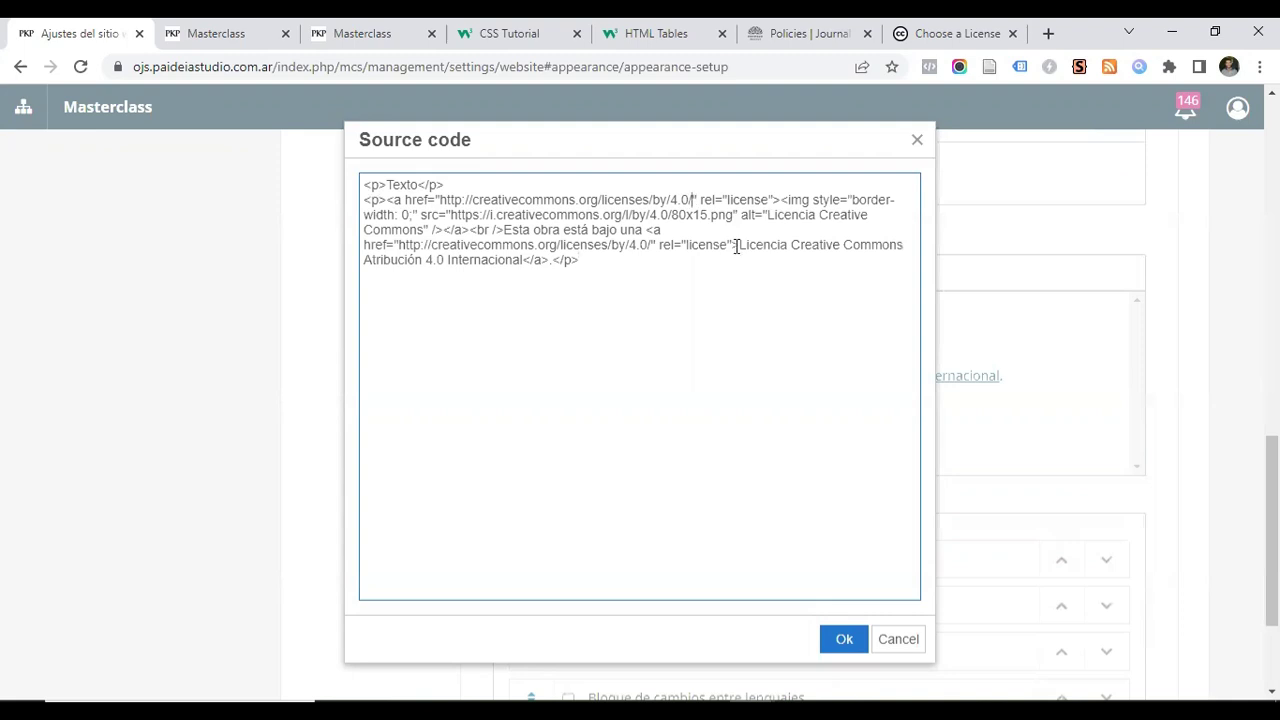
pyautogui.write('target')
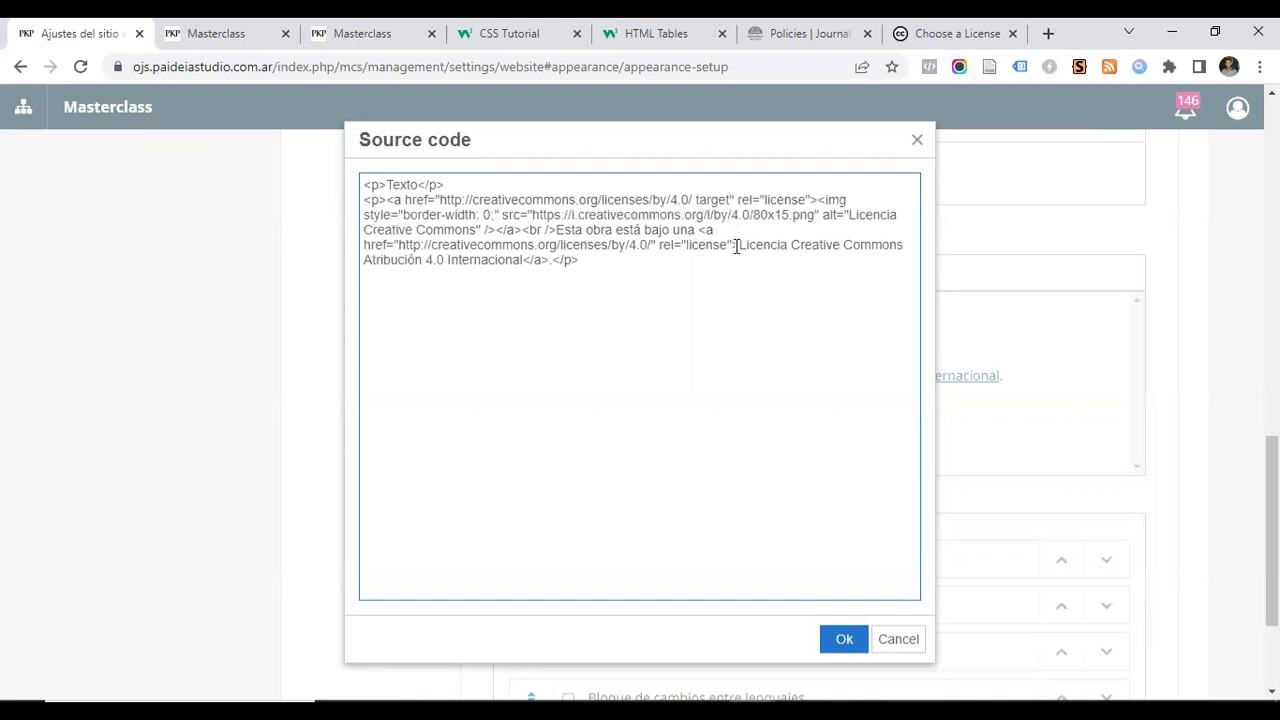
pyautogui.write('=')
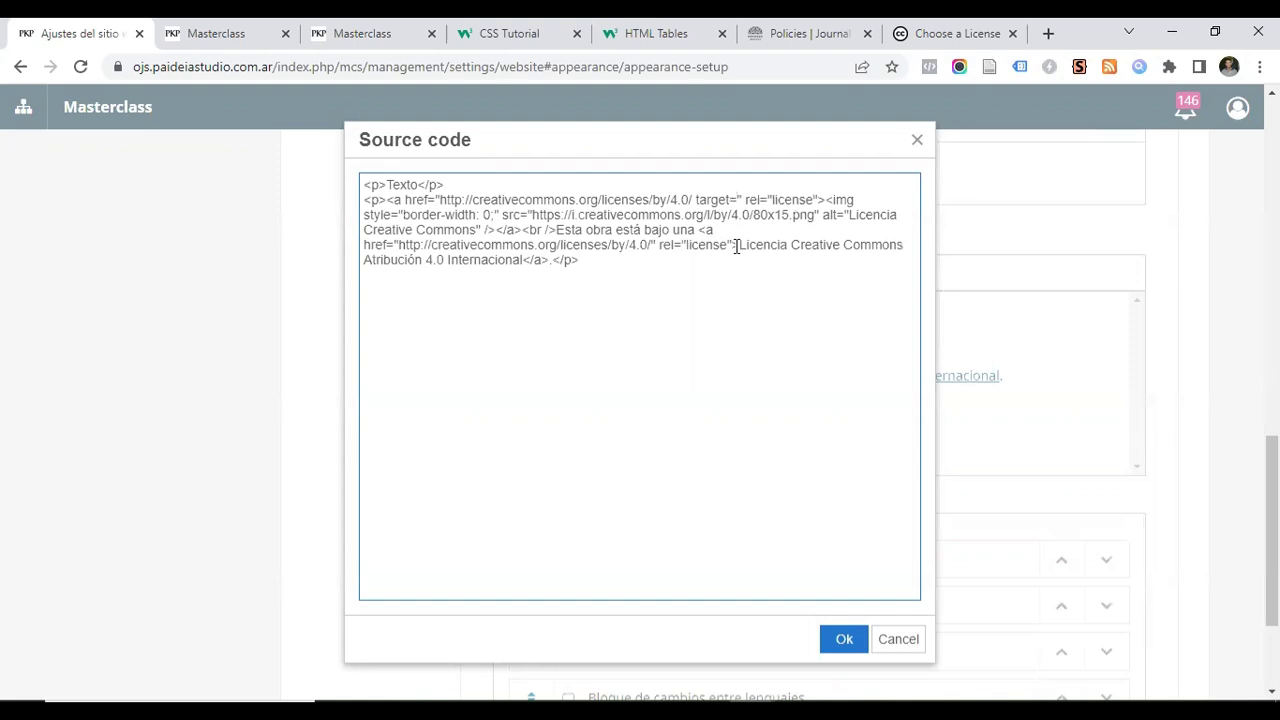
pyautogui.write('""_blank')
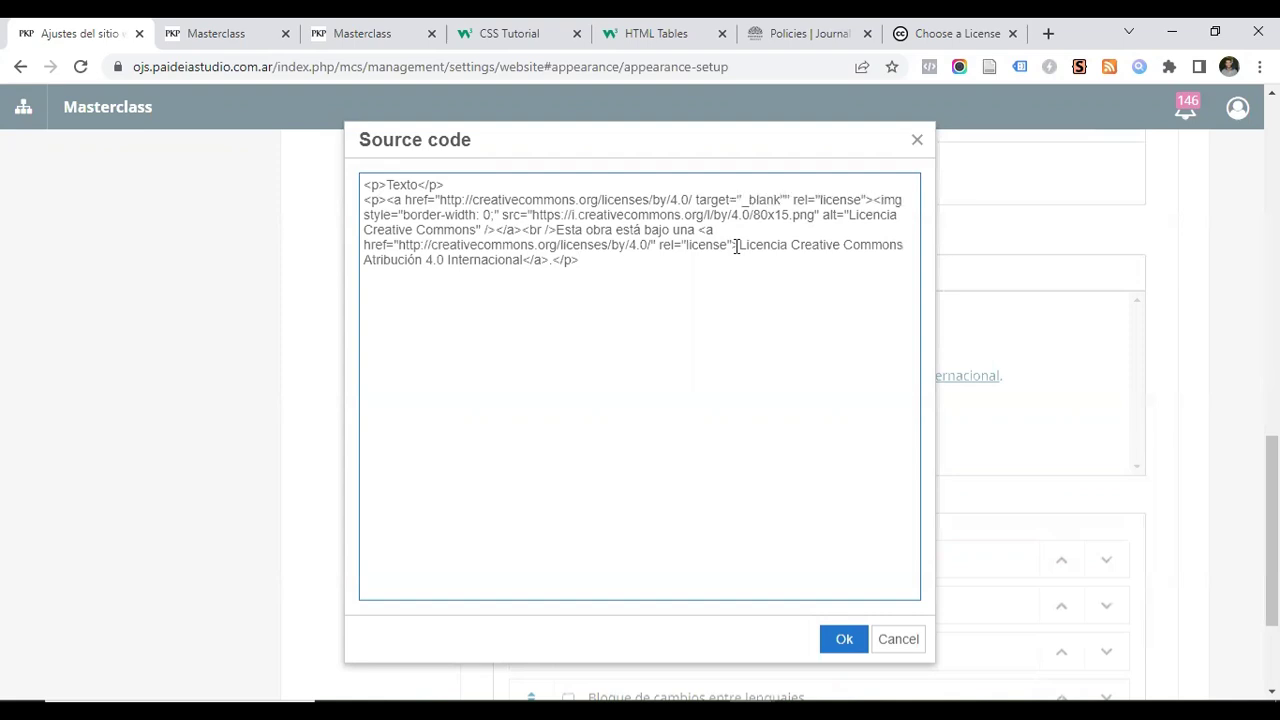
pyautogui.press('BackSpace')
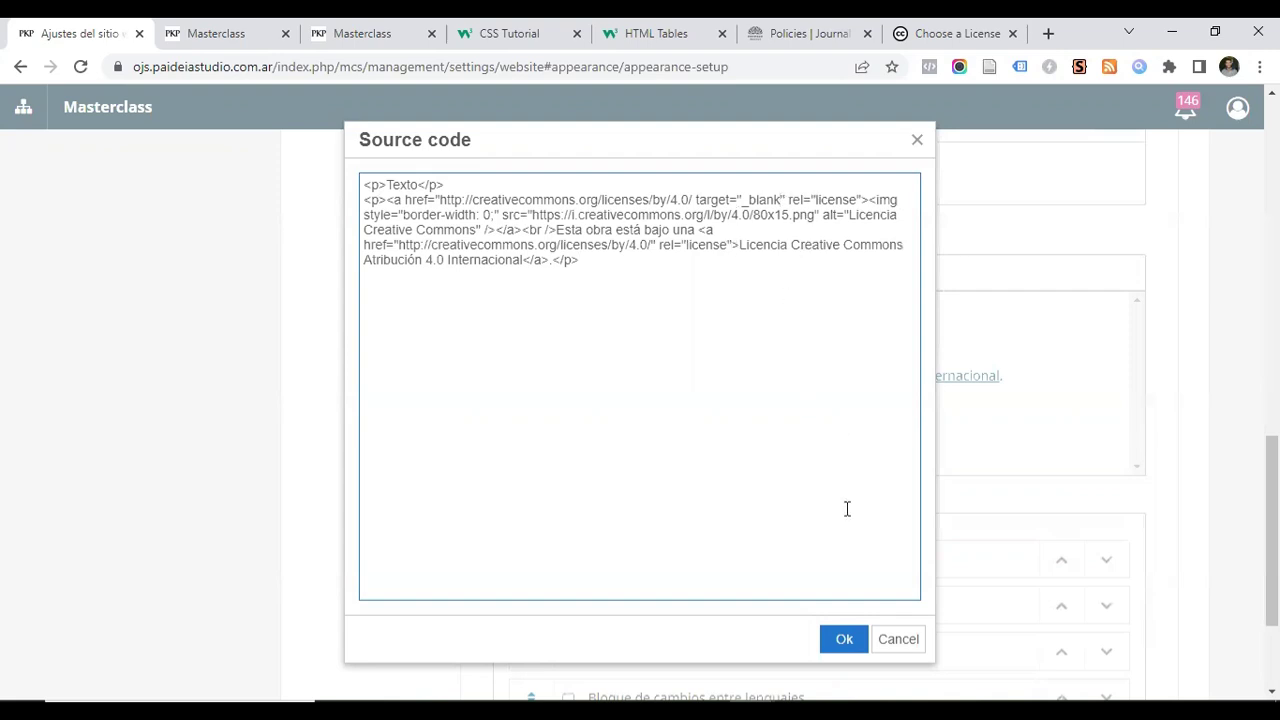
pyautogui.click(845, 623)
pyautogui.scroll(-2, 603, 409)
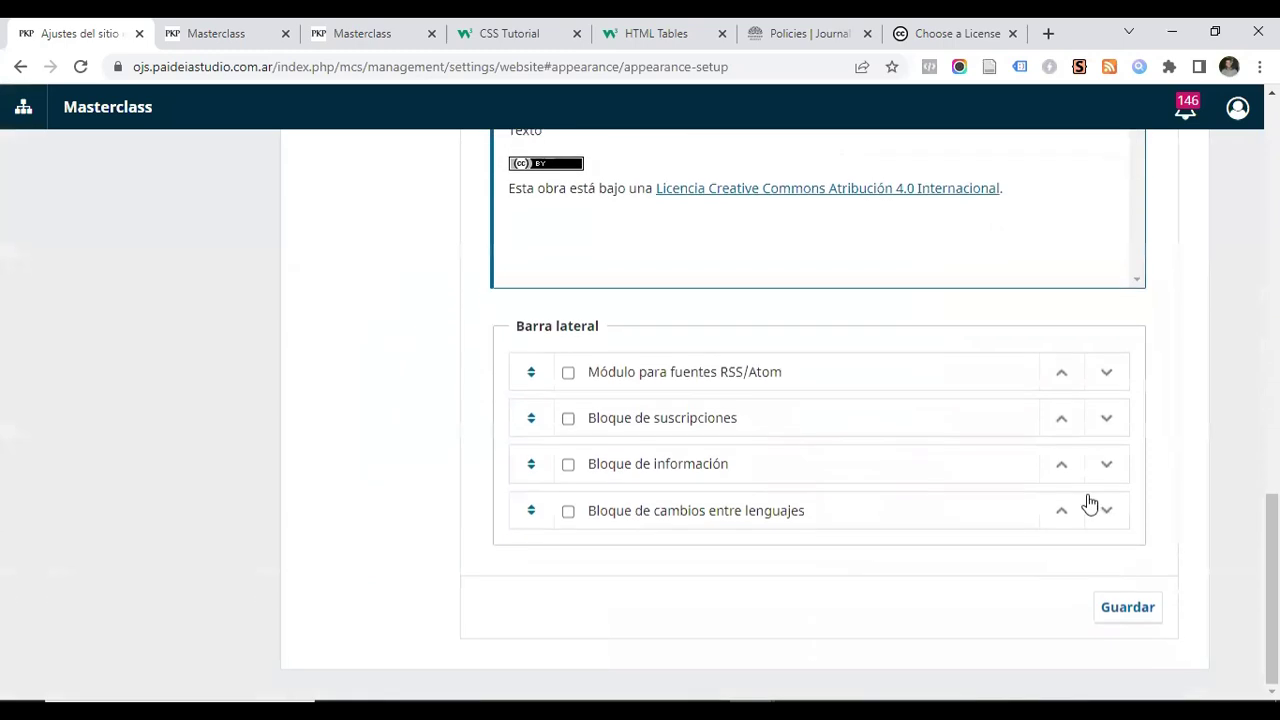
pyautogui.click(1131, 613)
# Reload the public page to test whether the license badge opens in a new tab, and go back to the journal
pyautogui.click(228, 34)
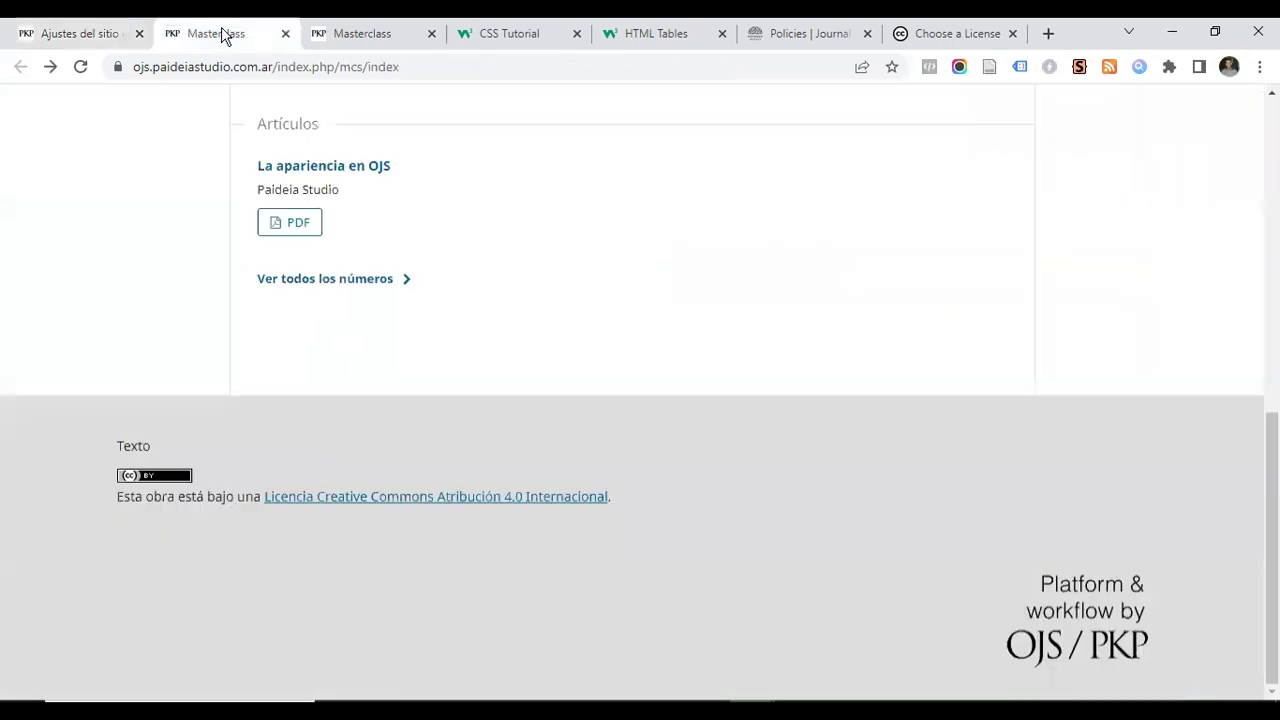
pyautogui.click(80, 67)
pyautogui.click(150, 478)
pyautogui.click(20, 67)
# Try re-entering _blank as the badge link's target value in the Pie de página source code and save the settings
pyautogui.click(75, 33)
pyautogui.scroll(2, 654, 349)
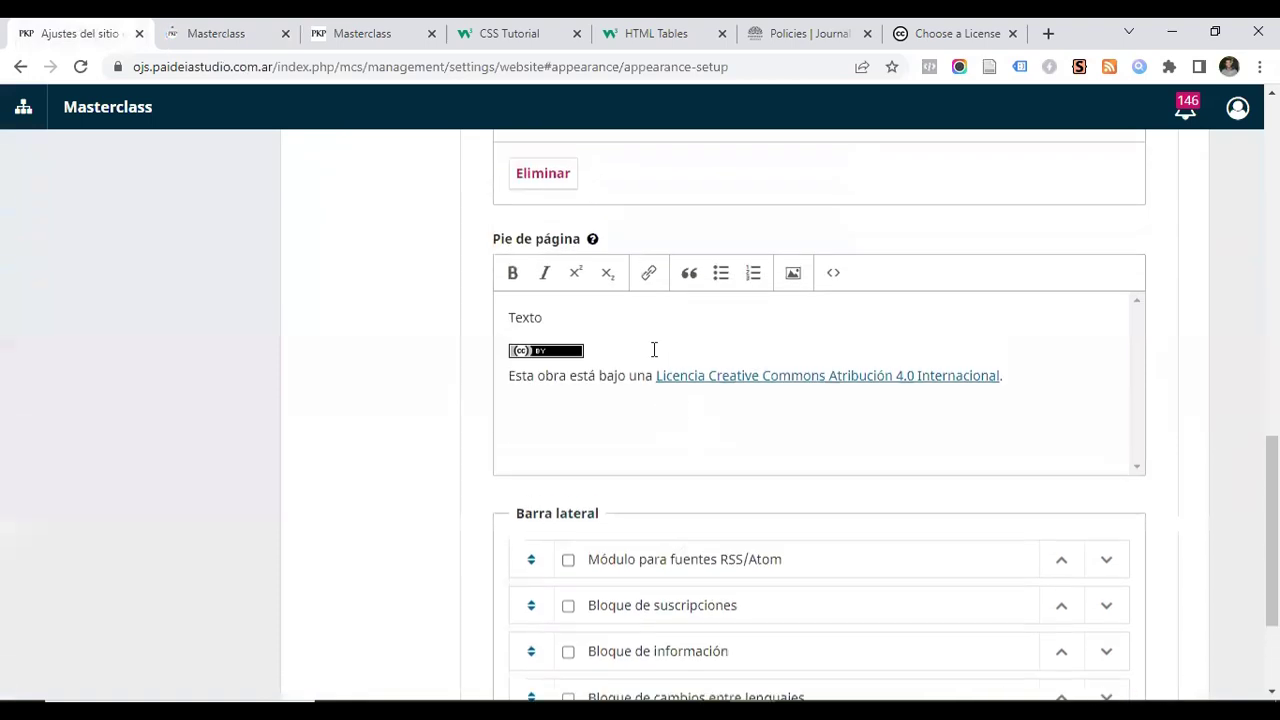
pyautogui.click(835, 273)
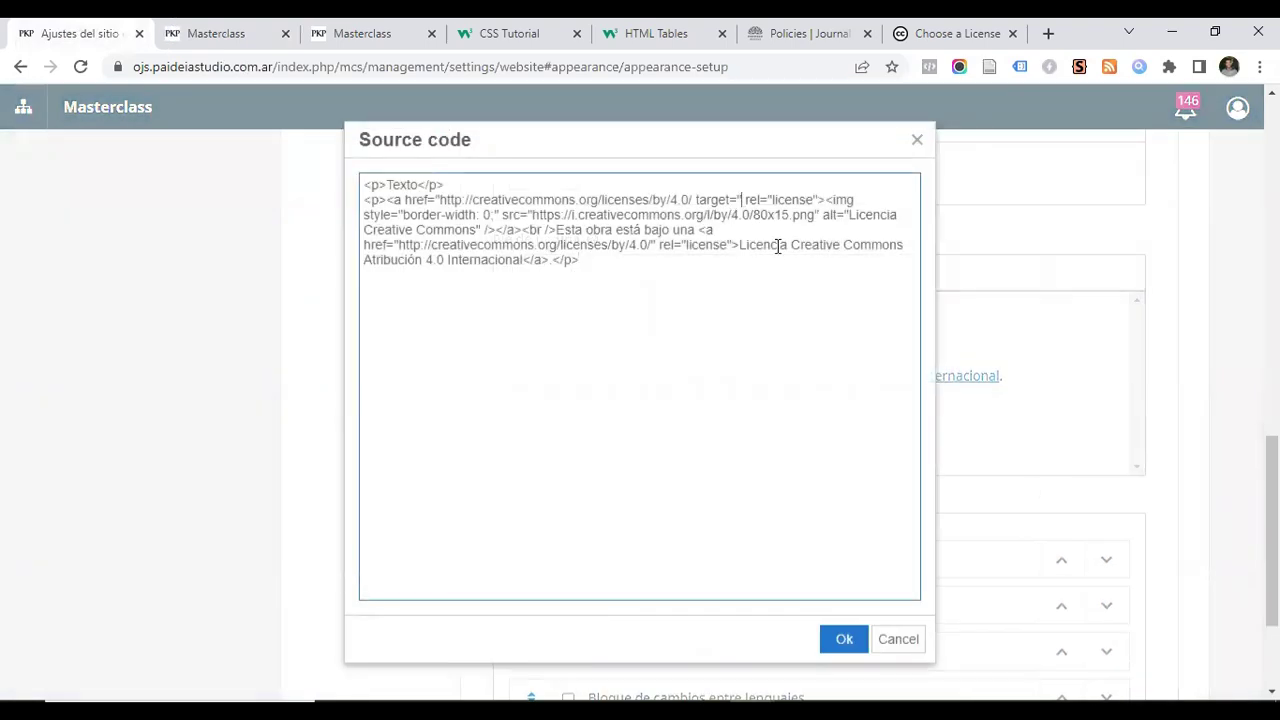
pyautogui.write('"_blank;')
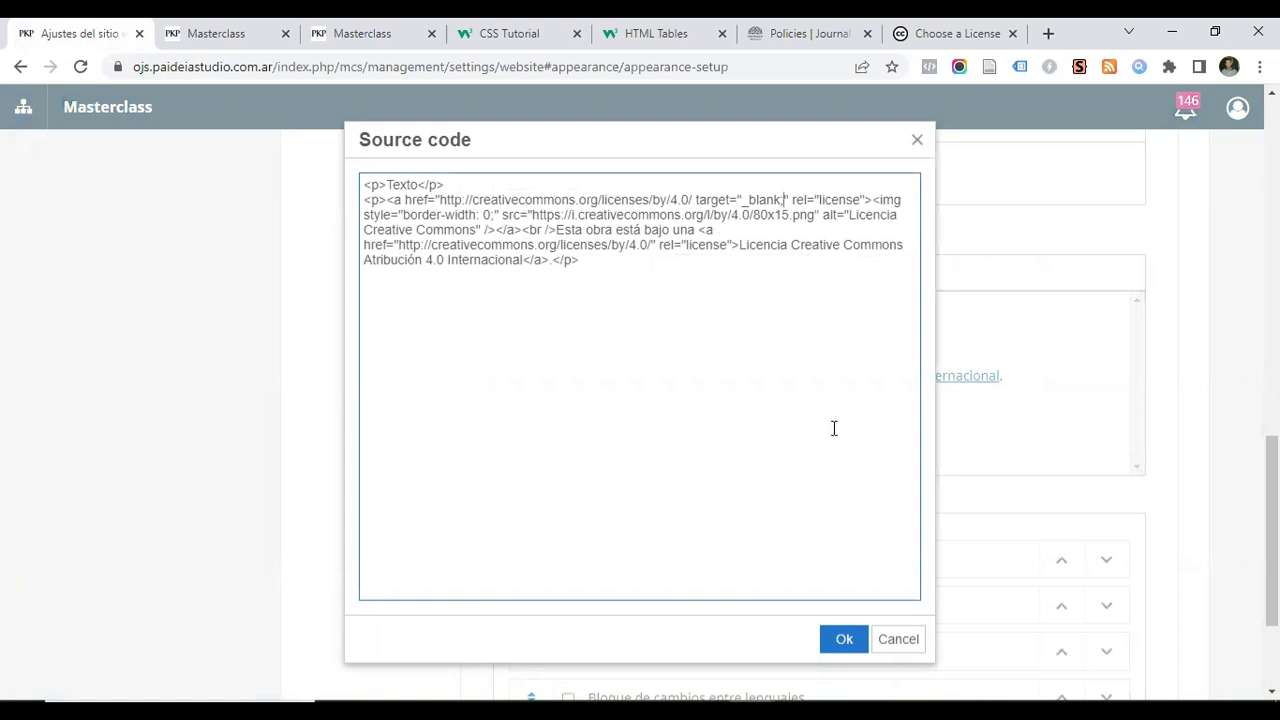
pyautogui.press('BackSpace')
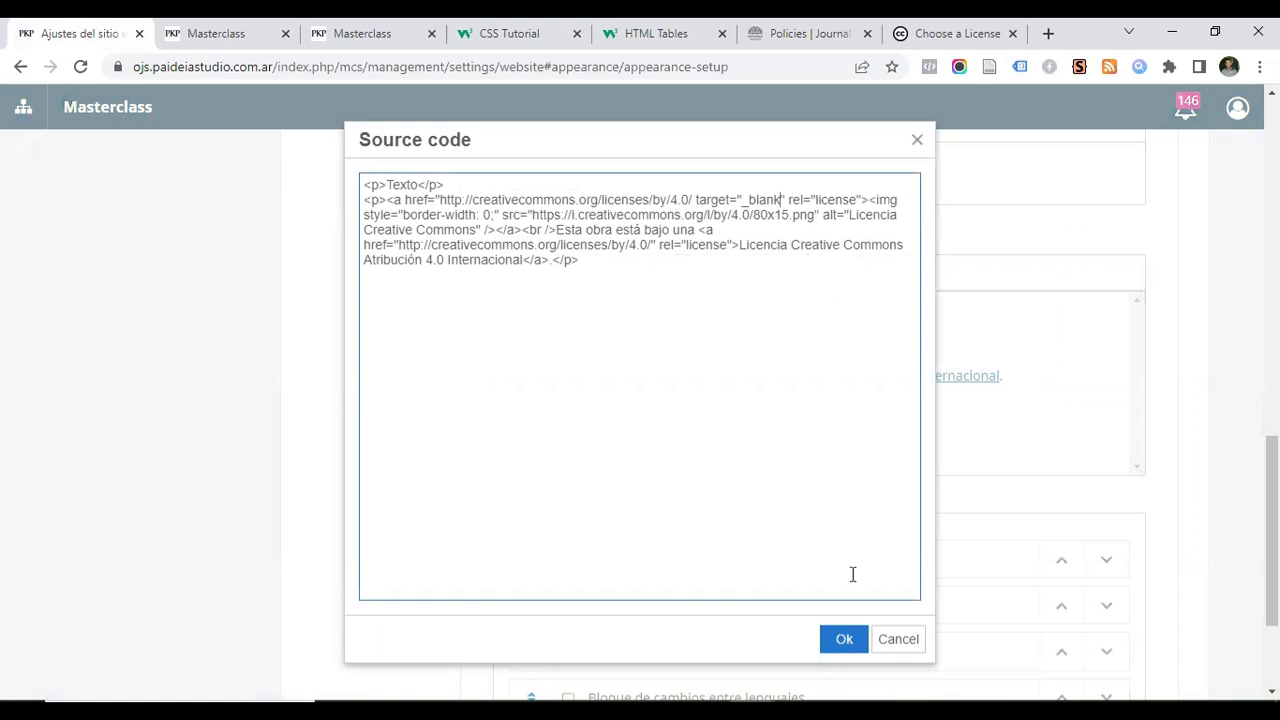
pyautogui.click(848, 632)
pyautogui.scroll(-2, 1134, 469)
pyautogui.click(1125, 608)
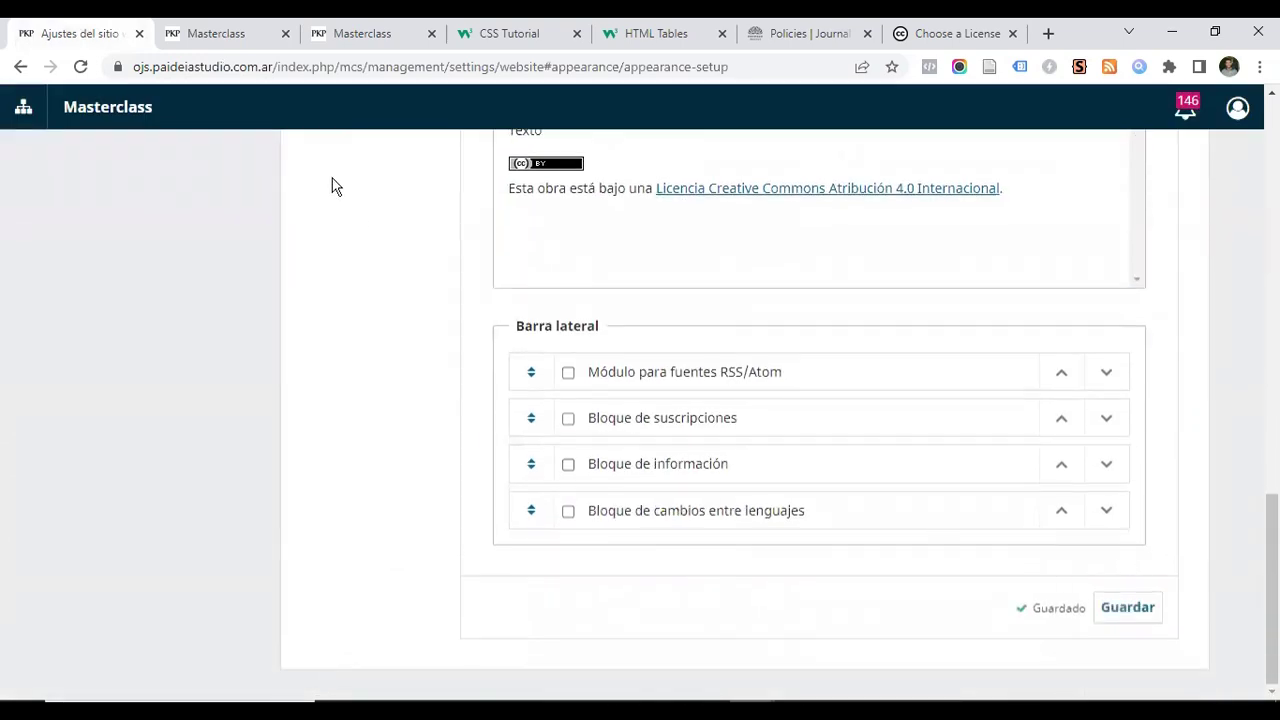
# Copy the journal's public page address and open it in the incognito browser window
pyautogui.click(231, 36)
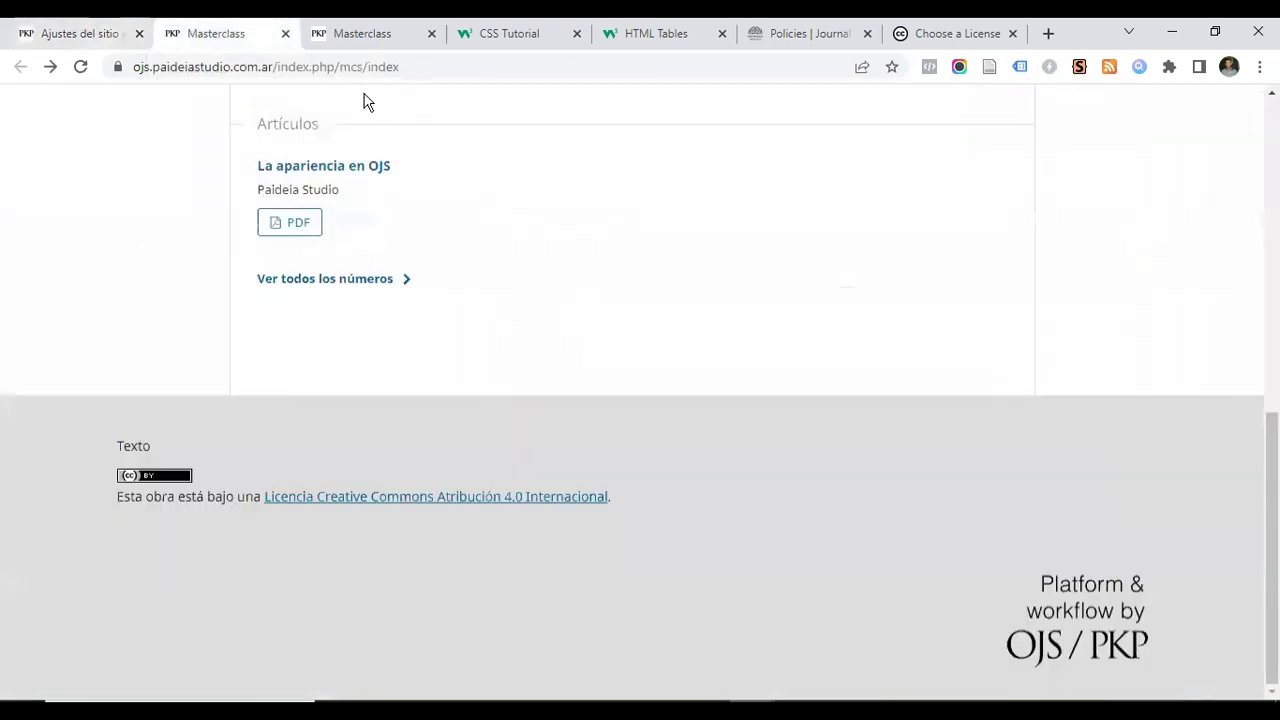
pyautogui.click(403, 66)
pyautogui.hotkey('ctrl', 'c')
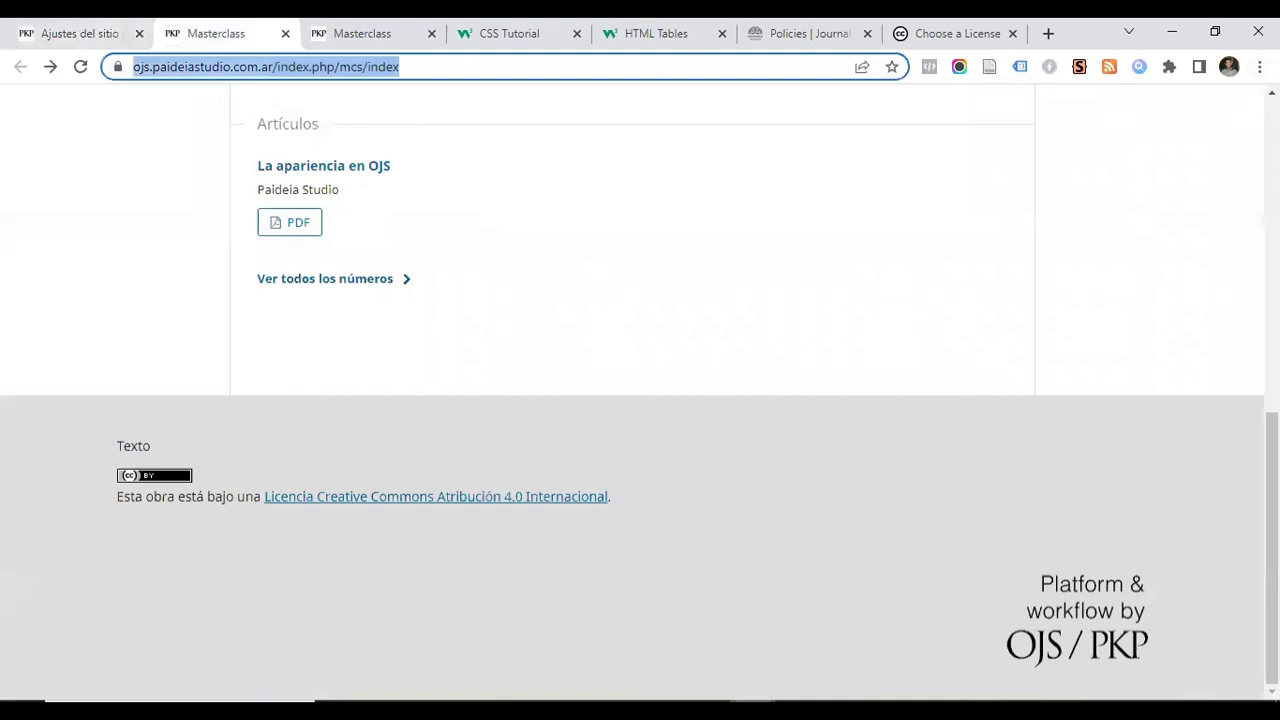
pyautogui.click(820, 643)
pyautogui.click(408, 64)
pyautogui.press('BackSpace')
pyautogui.hotkey('ctrl', 'v')
pyautogui.press('Return')
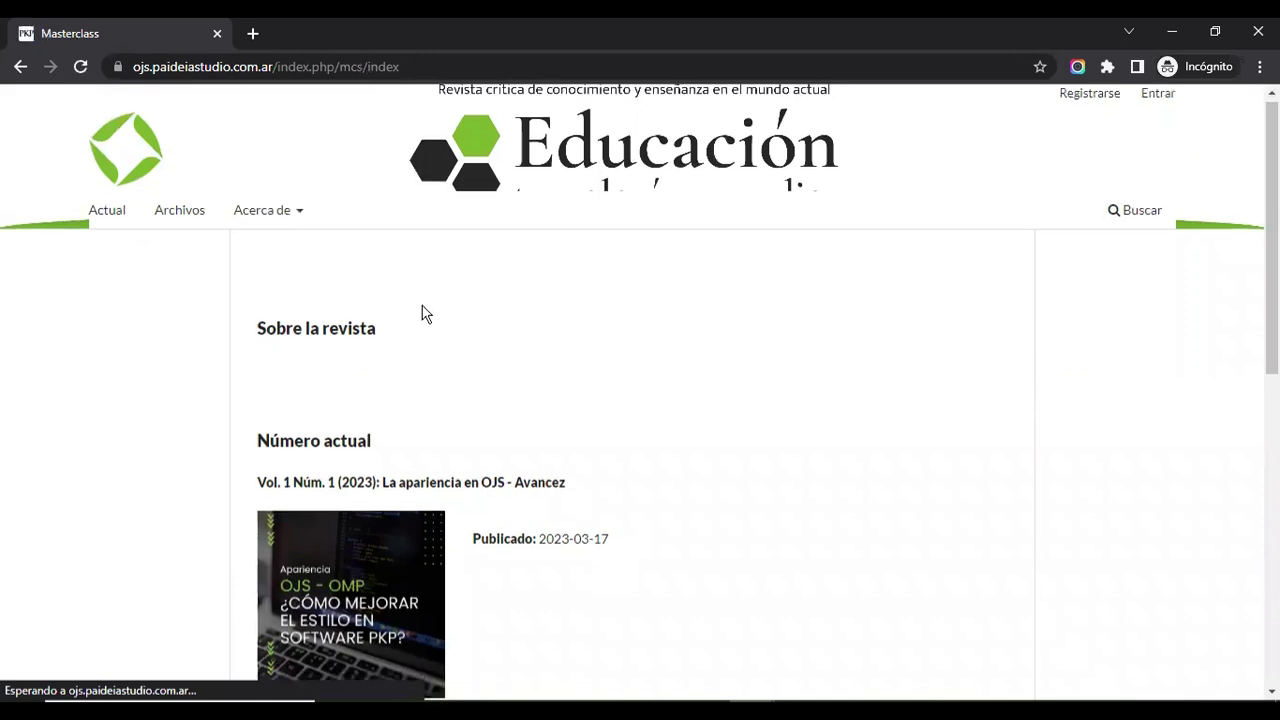
# Test the footer's license text link and badge link on the incognito journal page, and close that window
pyautogui.scroll(-10, 400, 340)
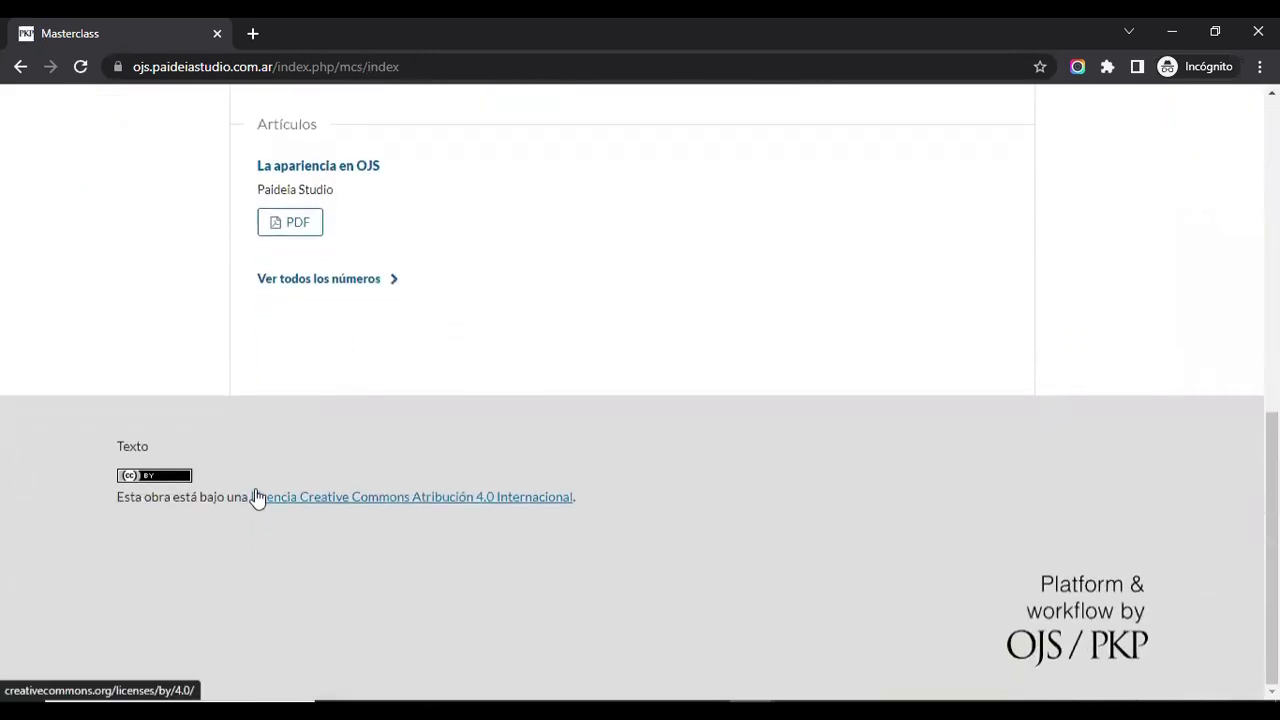
pyautogui.click(302, 499)
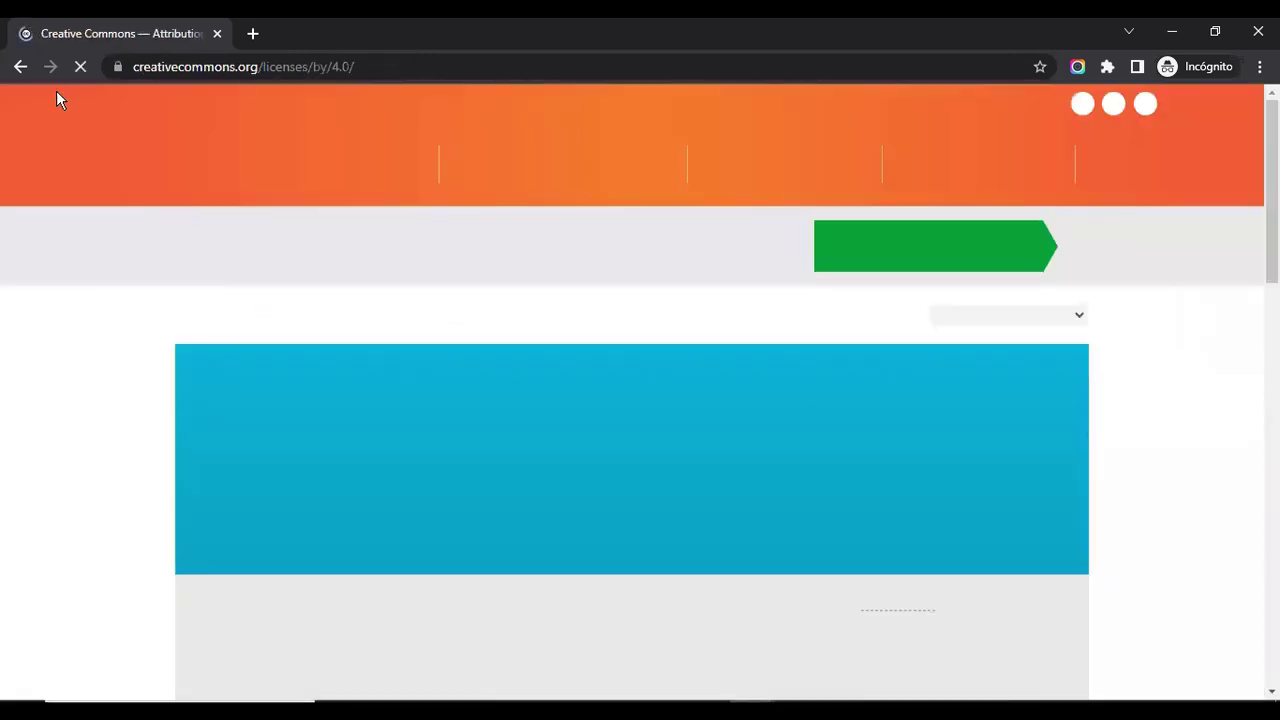
pyautogui.click(20, 66)
pyautogui.click(146, 476)
pyautogui.click(20, 68)
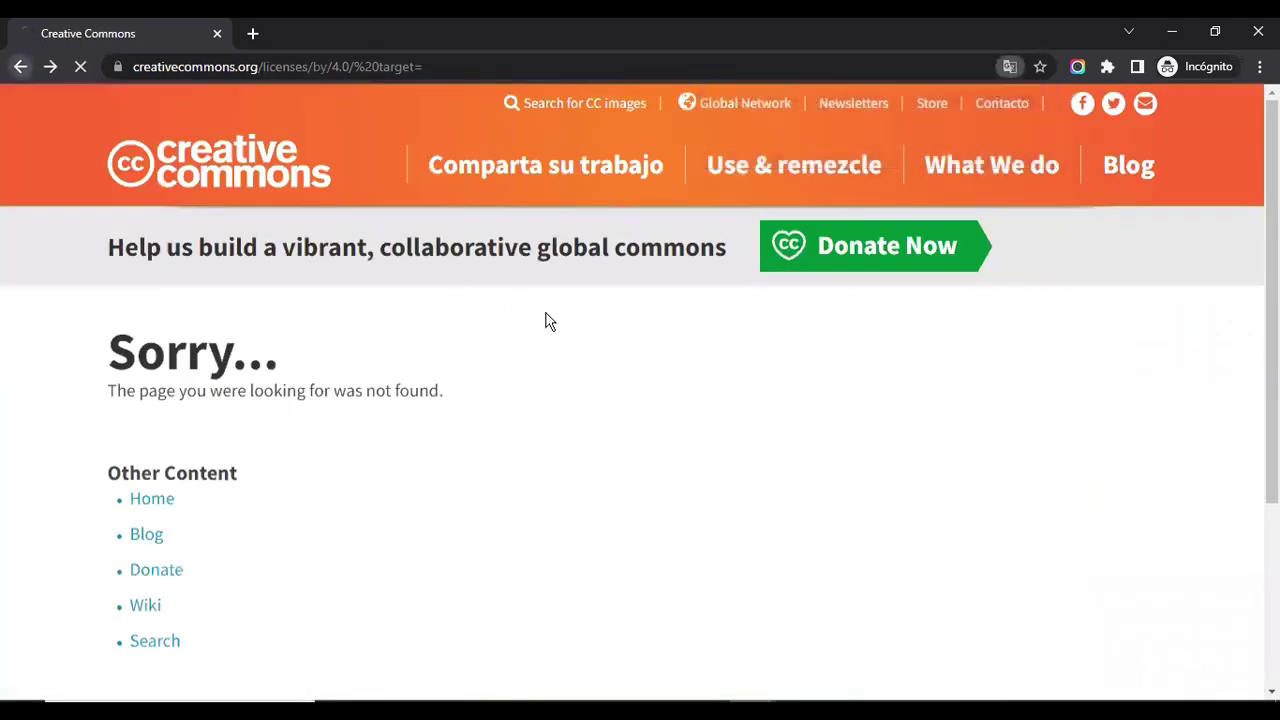
pyautogui.hotkey('alt', 'F4')
# Reopen the Pie de página source code in the journal's website settings to examine the badge link's target attribute
pyautogui.click(86, 35)
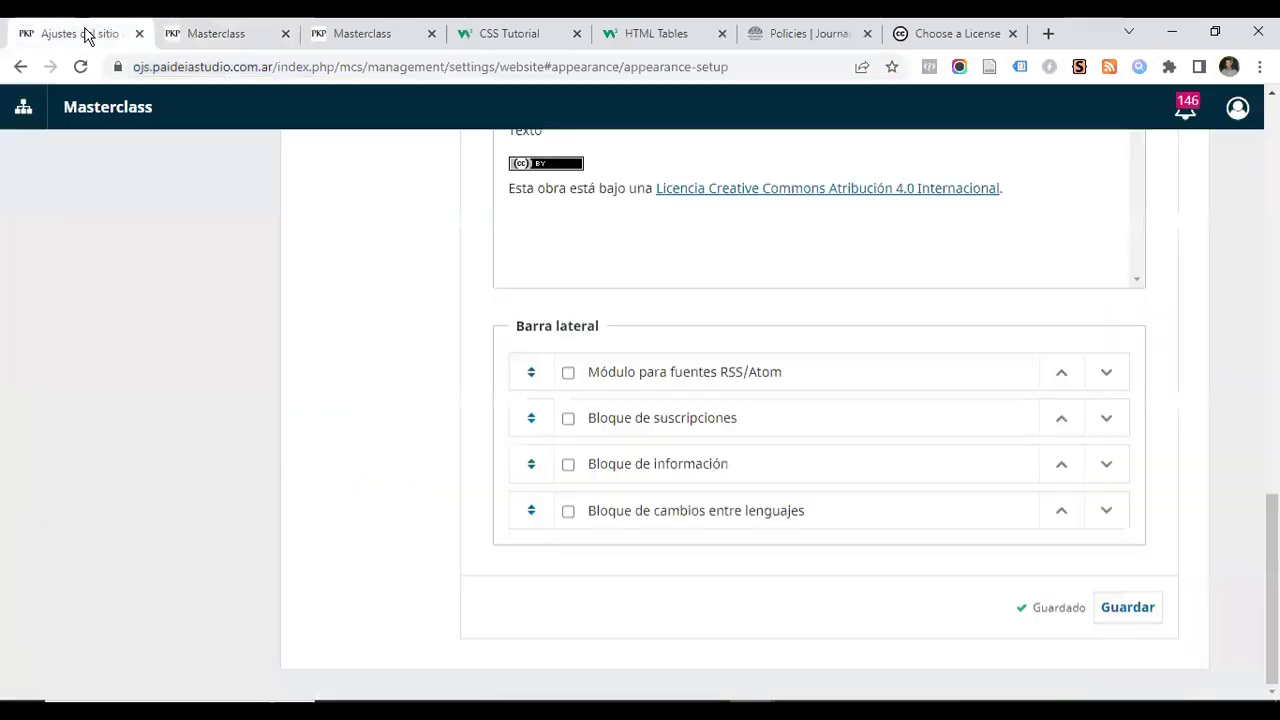
pyautogui.scroll(2, 751, 429)
pyautogui.click(836, 273)
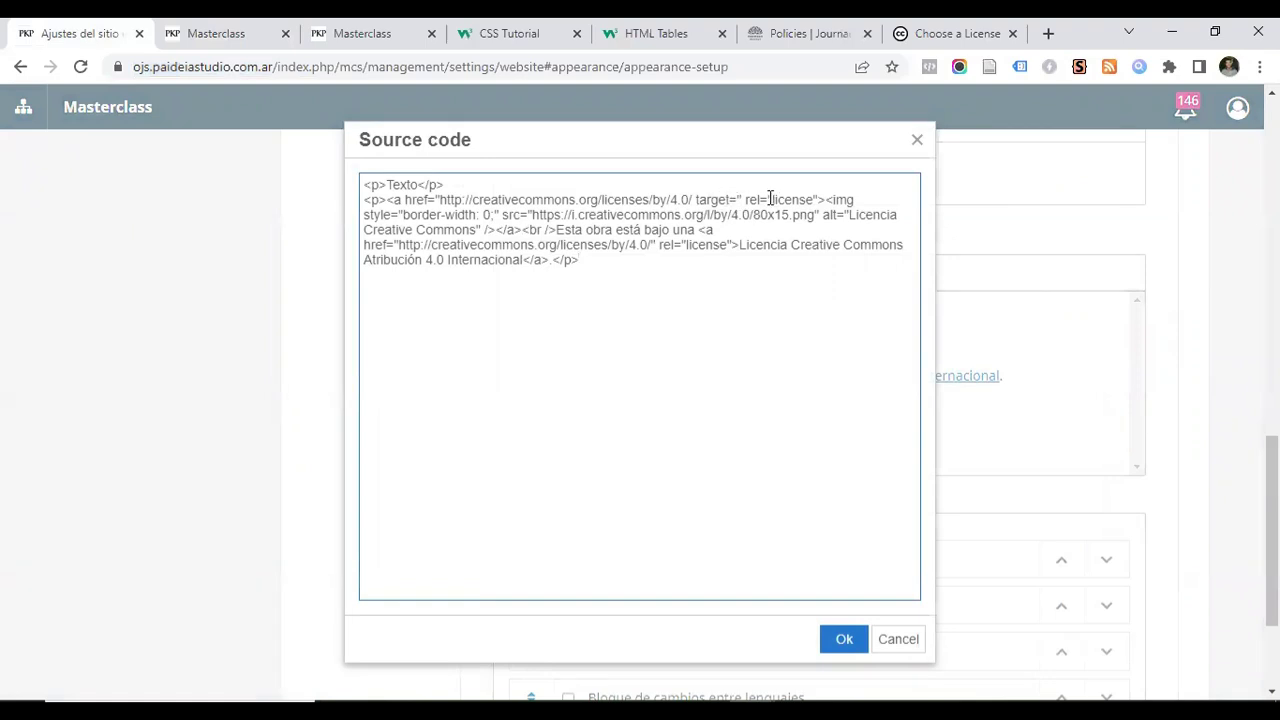
# Switch to the W3Schools CSS Tutorial page, checking the HTML Tables page on the way, and dismiss the translation prompt
pyautogui.click(623, 34)
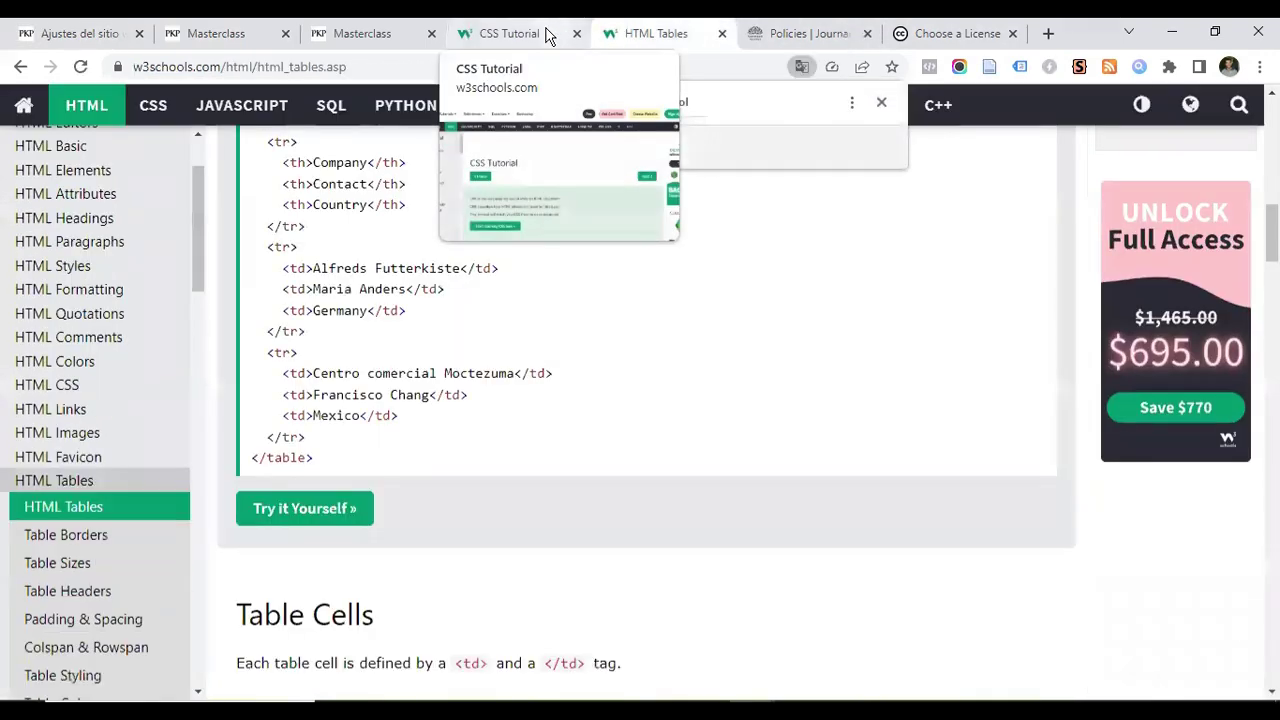
pyautogui.click(548, 36)
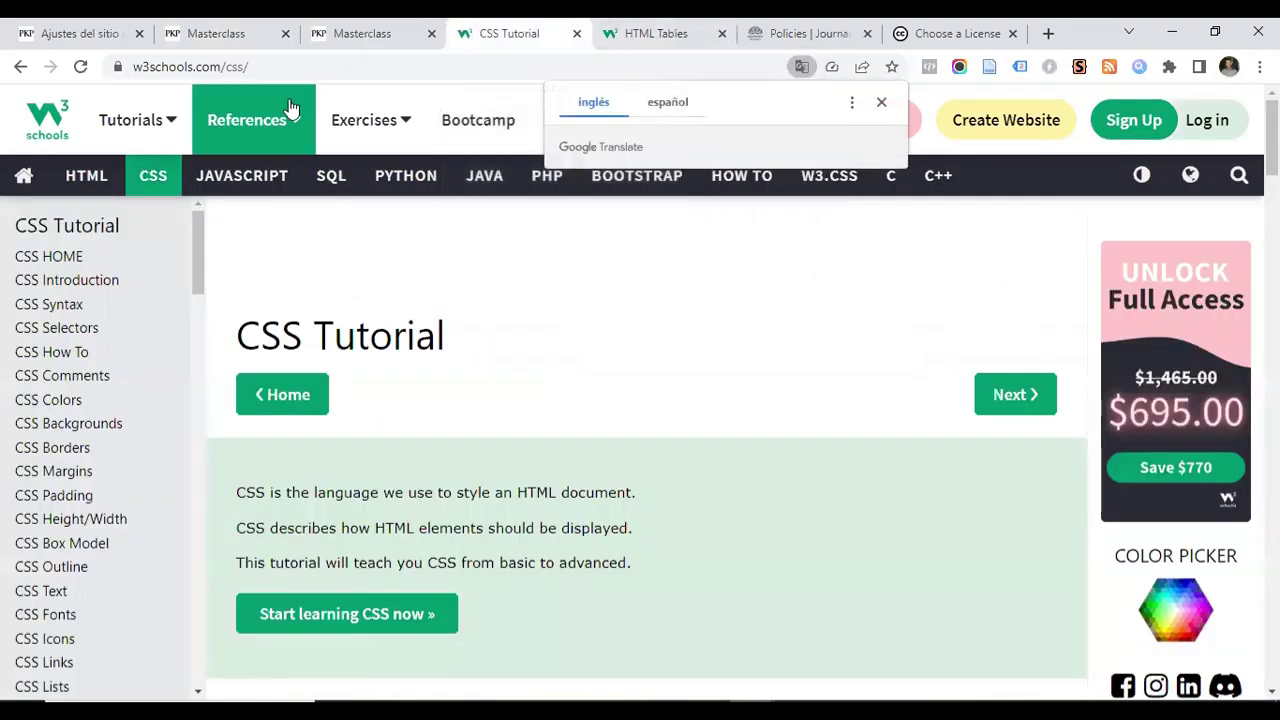
pyautogui.click(882, 104)
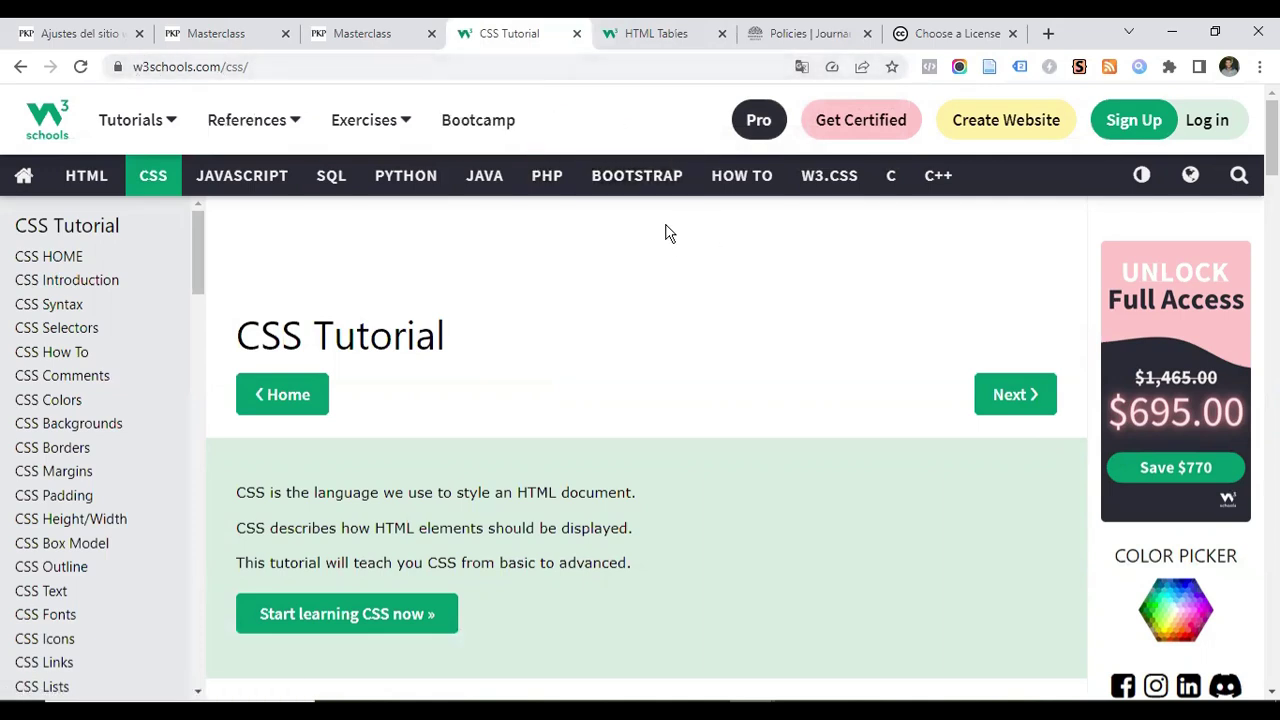
# Examine the W3Schools HTML Tables page's topic list through to the HTML References section, after checking the CSS Tutorial page's address
pyautogui.click(161, 70)
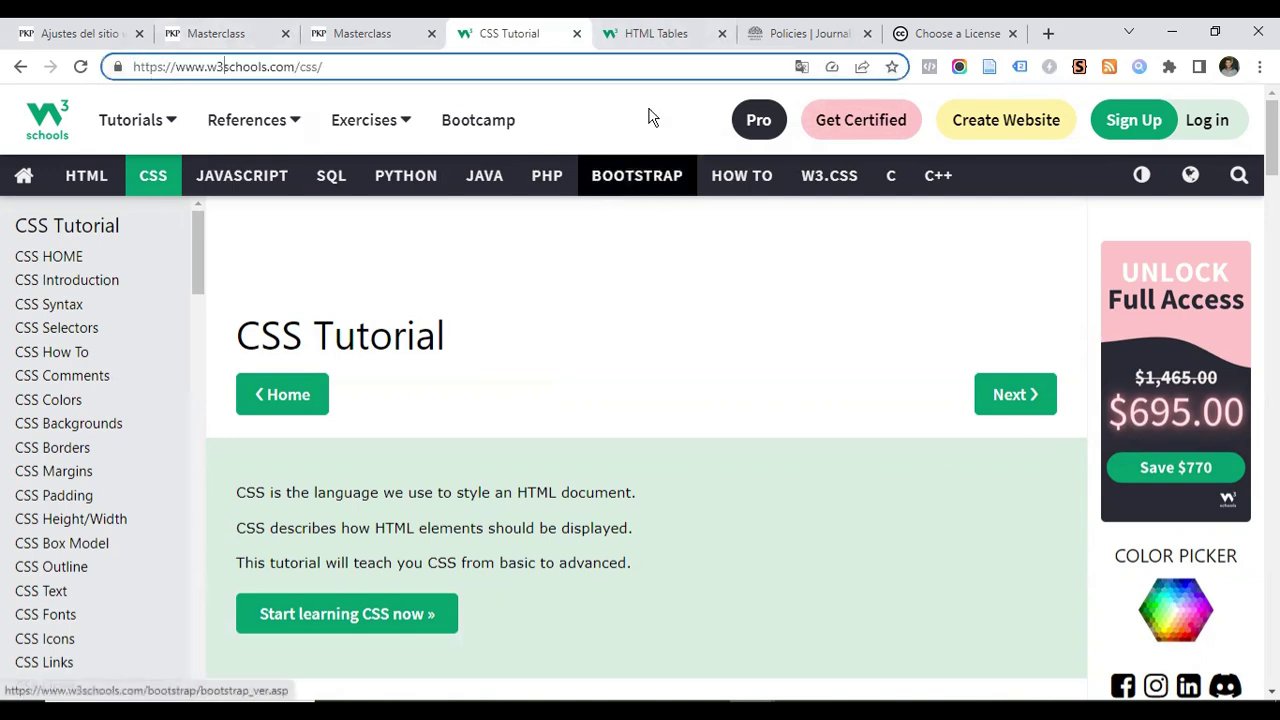
pyautogui.click(668, 36)
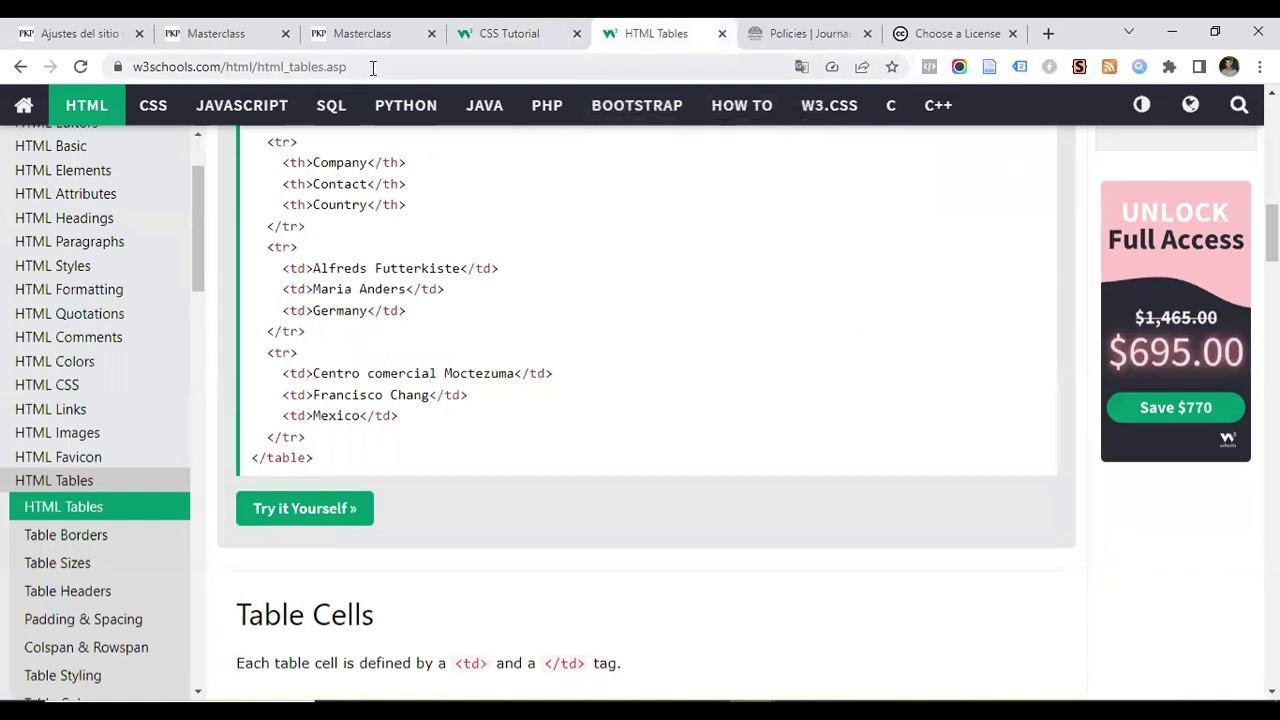
pyautogui.scroll(2, 72, 440)
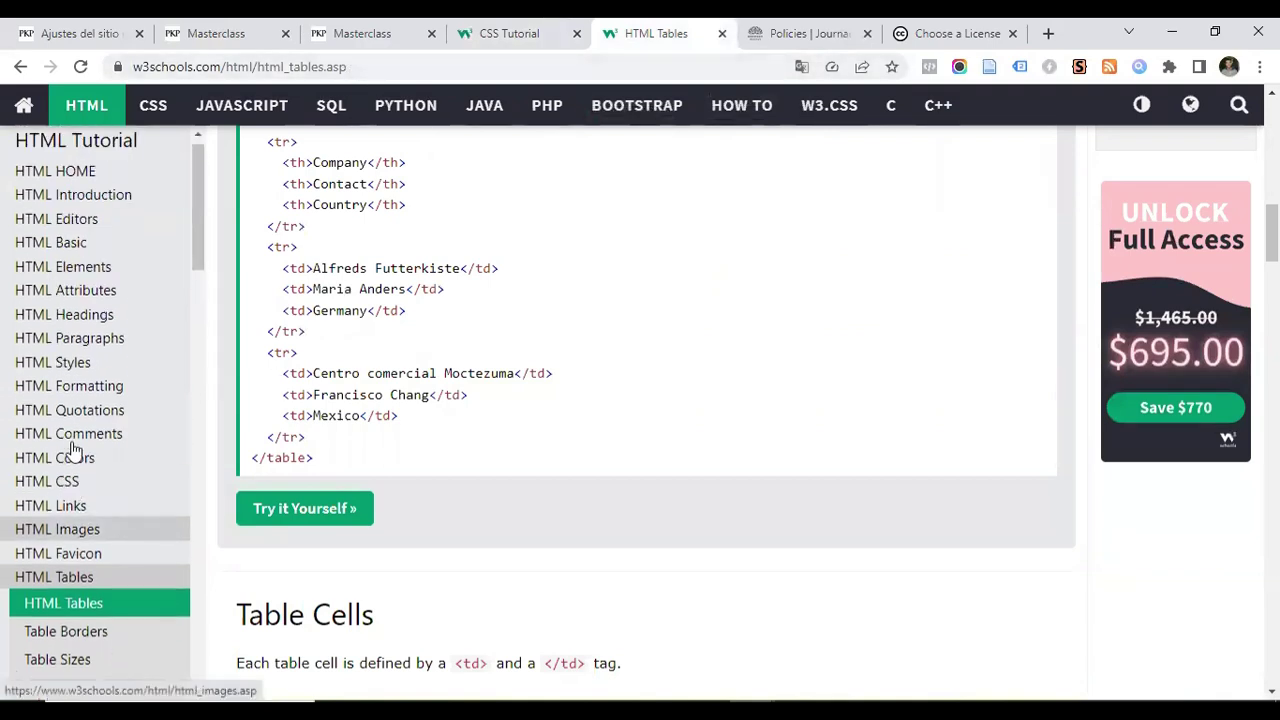
pyautogui.scroll(-5, 78, 220)
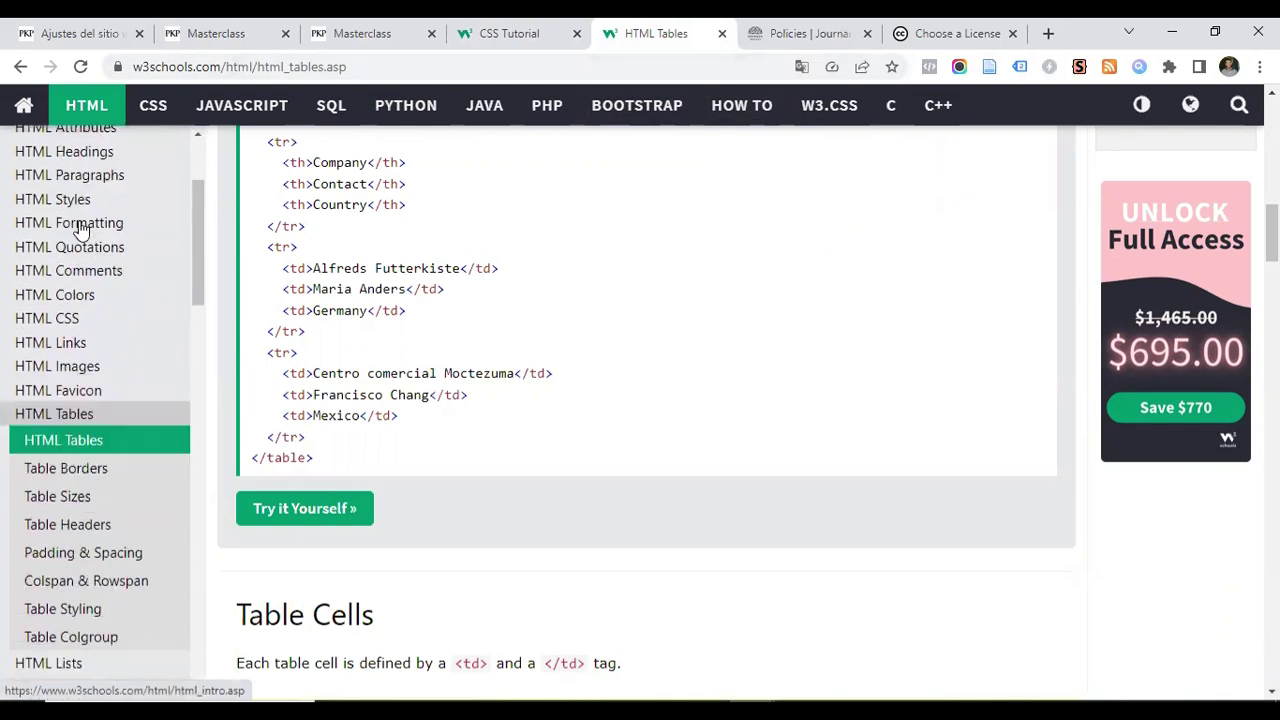
pyautogui.scroll(-1, 82, 230)
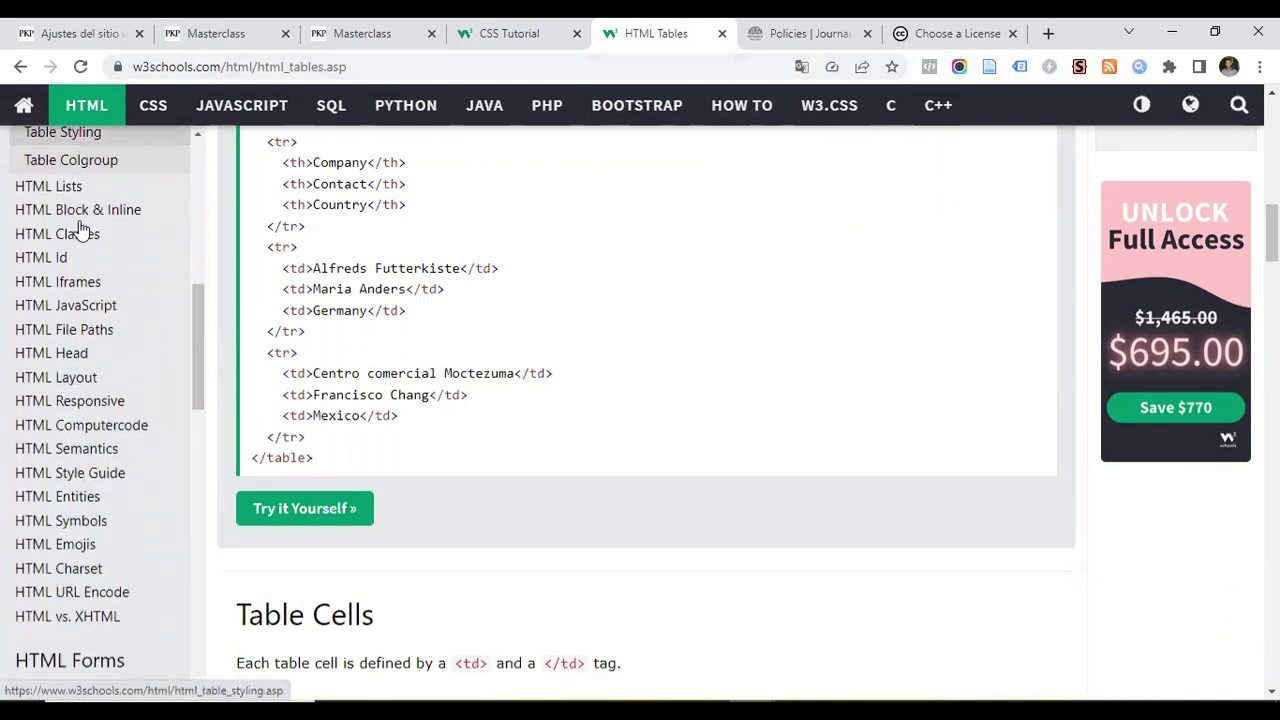
pyautogui.scroll(-5, 82, 230)
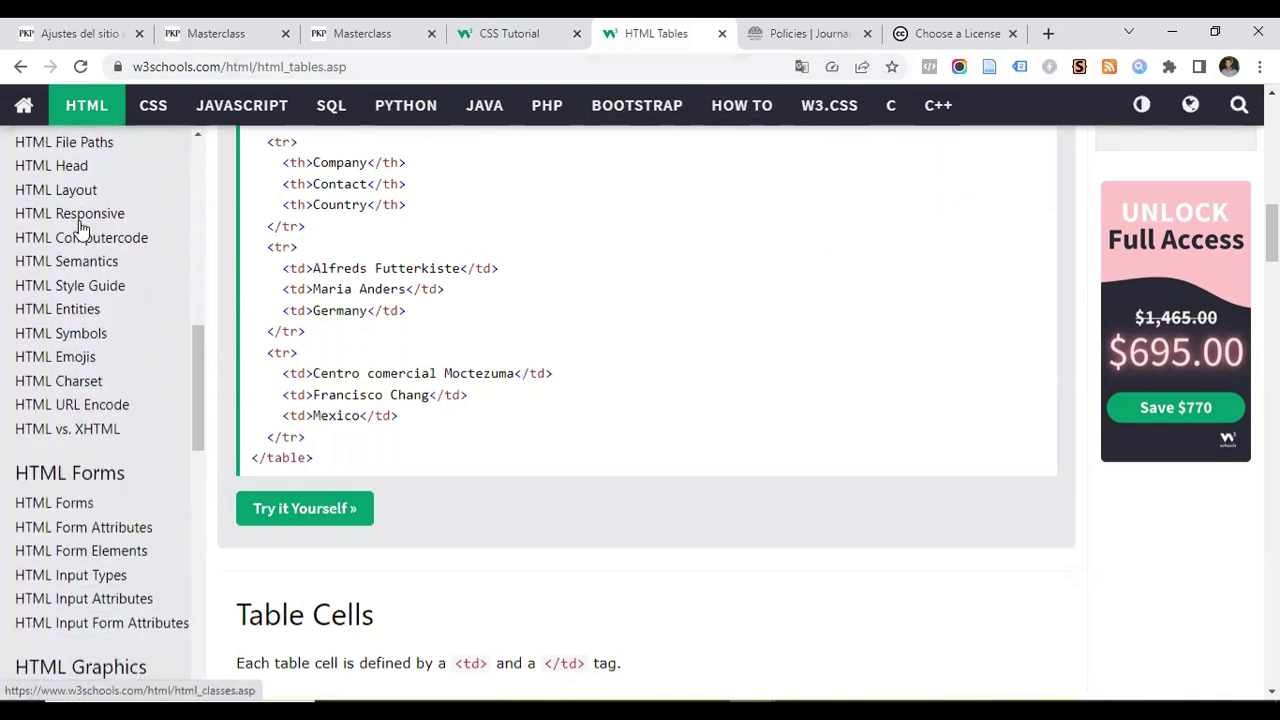
pyautogui.scroll(-5, 82, 228)
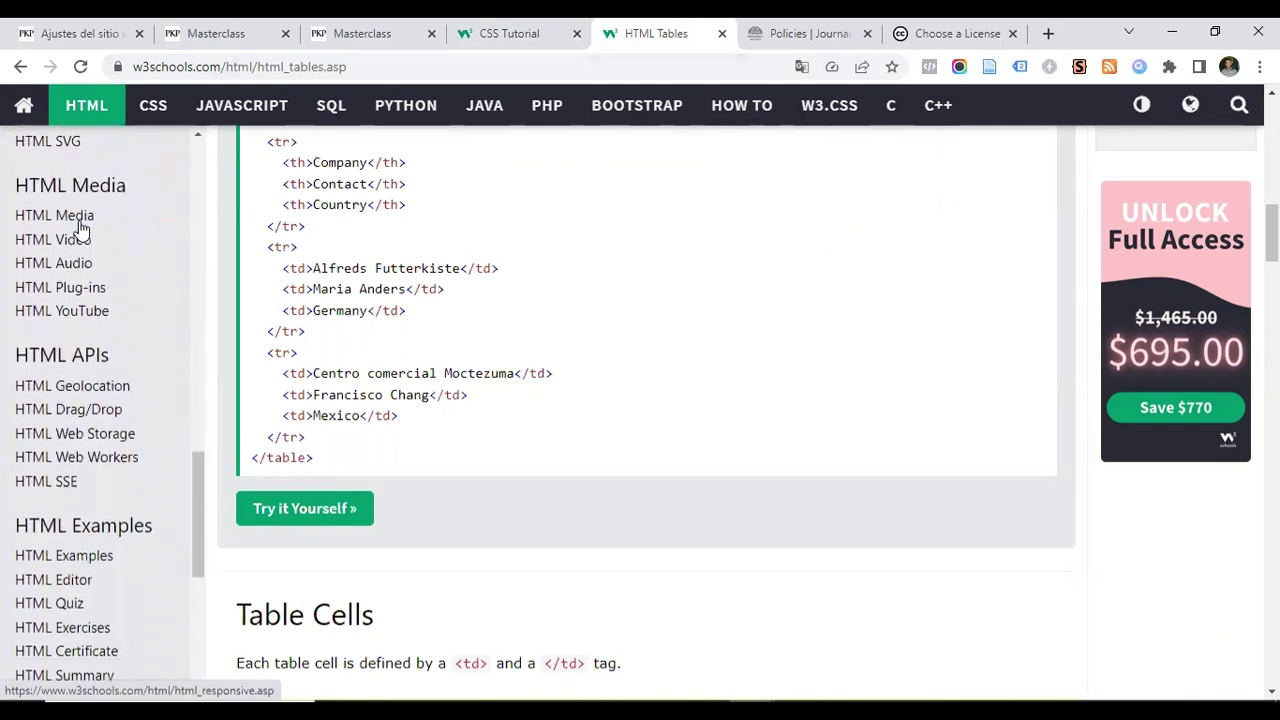
pyautogui.scroll(-3, 80, 228)
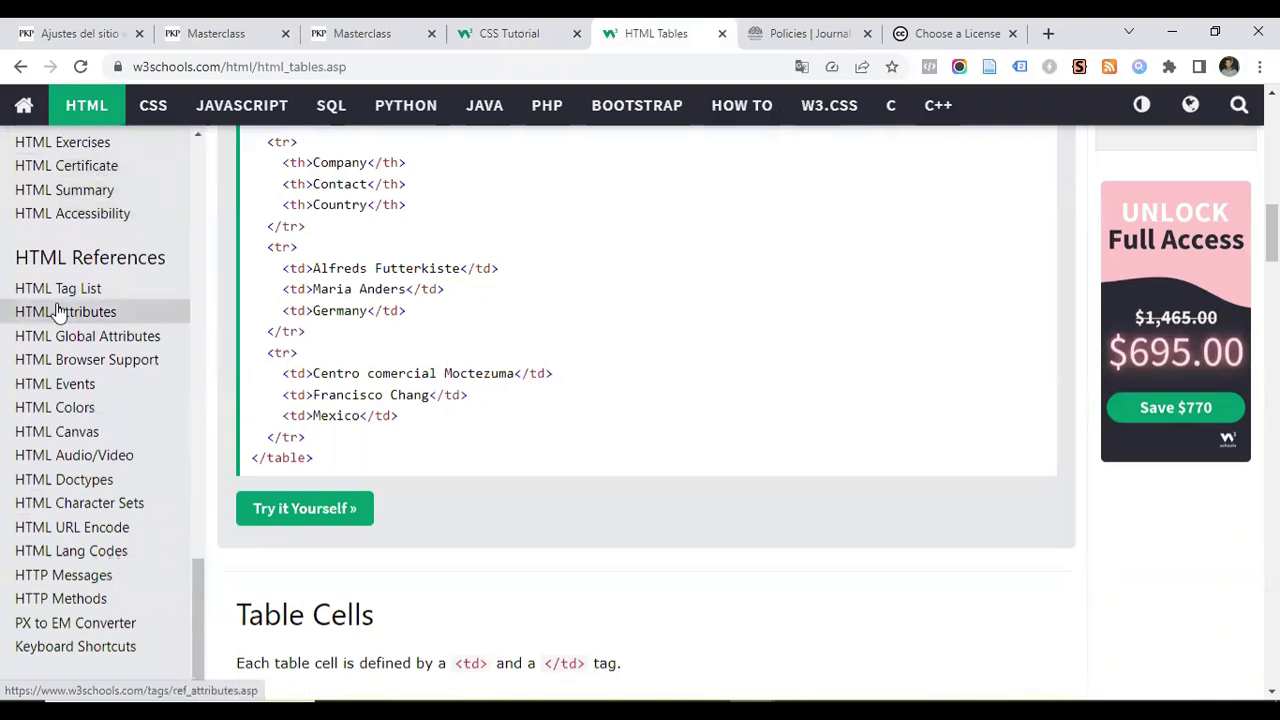
pyautogui.scroll(-3, 589, 314)
pyautogui.scroll(10, 735, 317)
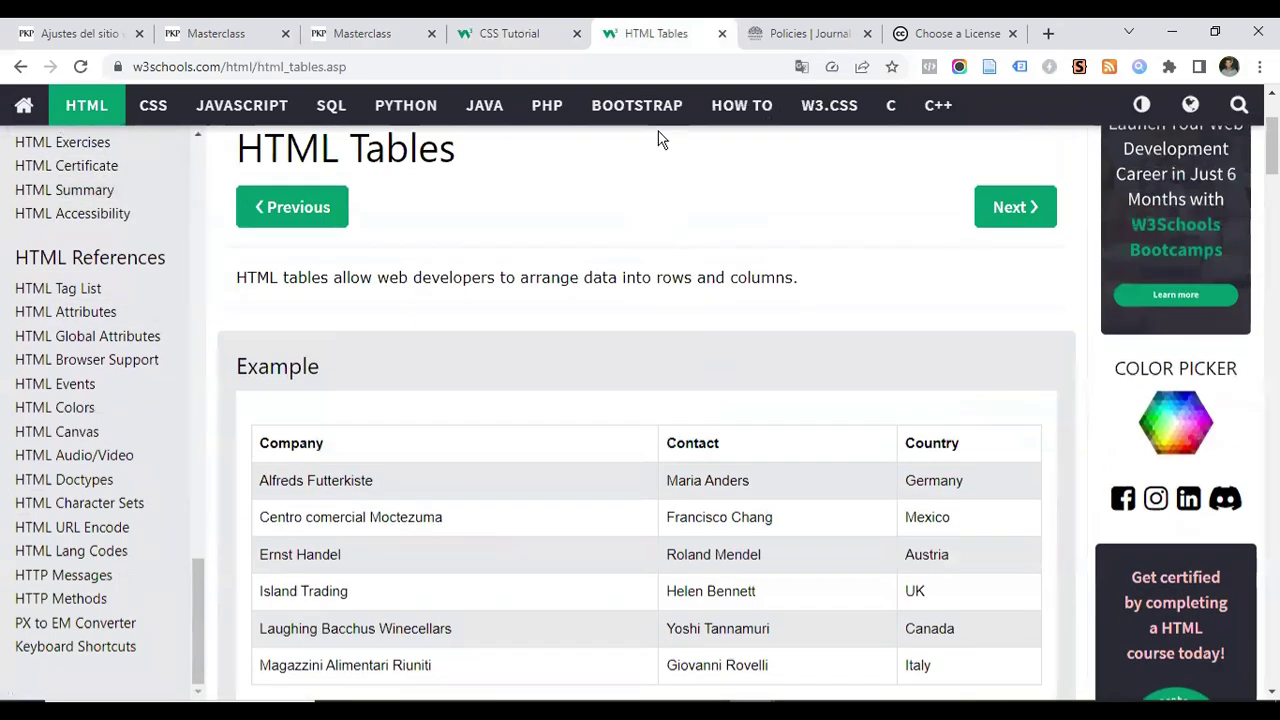
# Check the badge link's incomplete target attribute in the journal's footer source code, and search W3Schools for "target _blank"
pyautogui.click(216, 33)
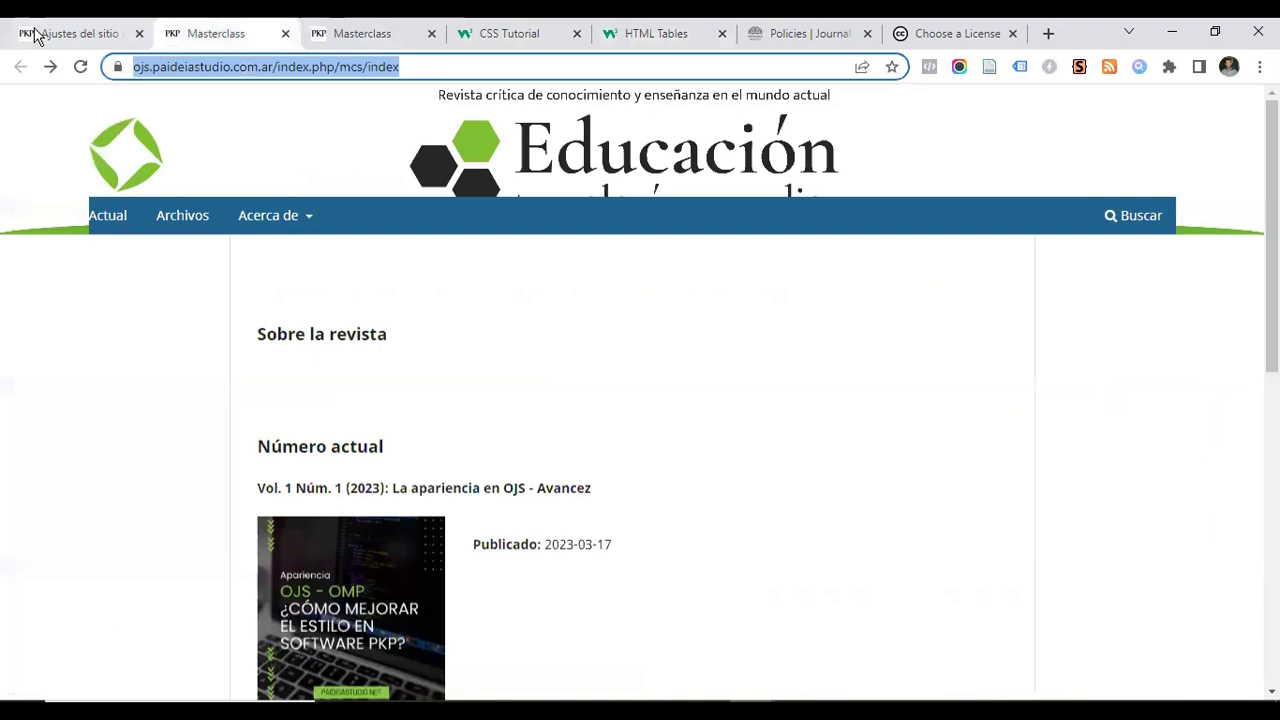
pyautogui.click(75, 33)
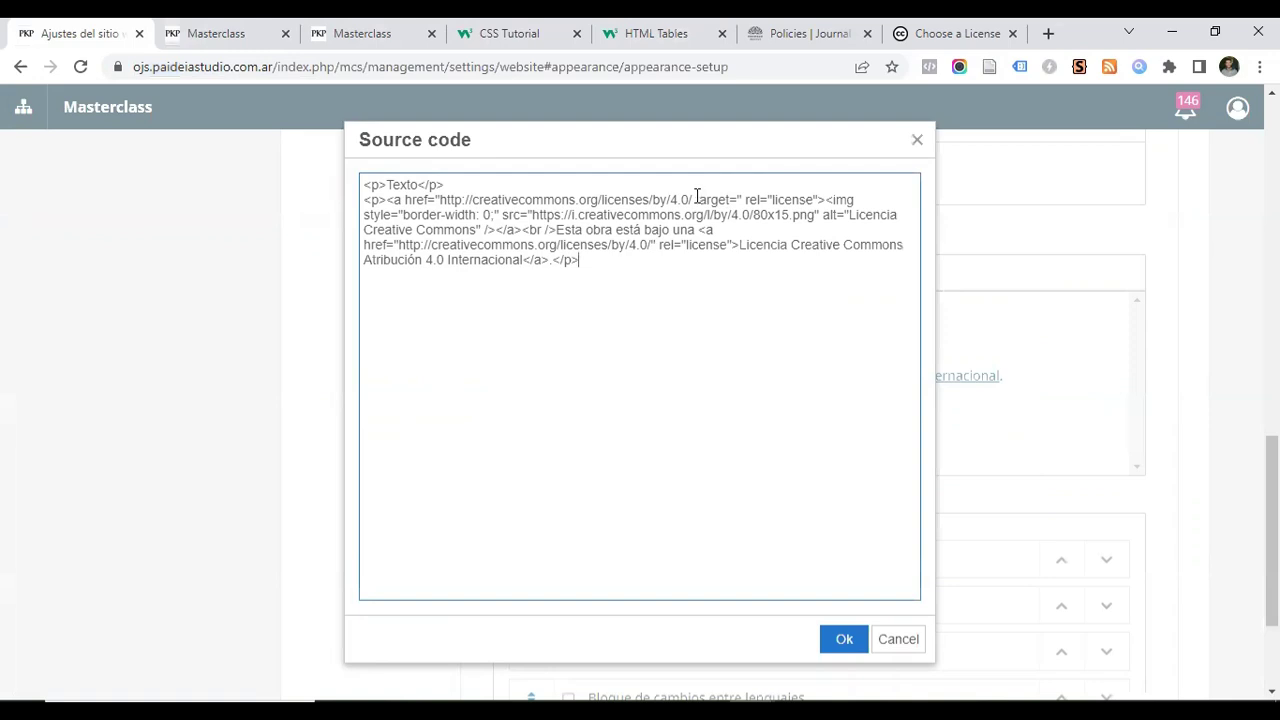
pyautogui.moveTo(693, 199); pyautogui.dragTo(744, 200)
pyautogui.click(670, 34)
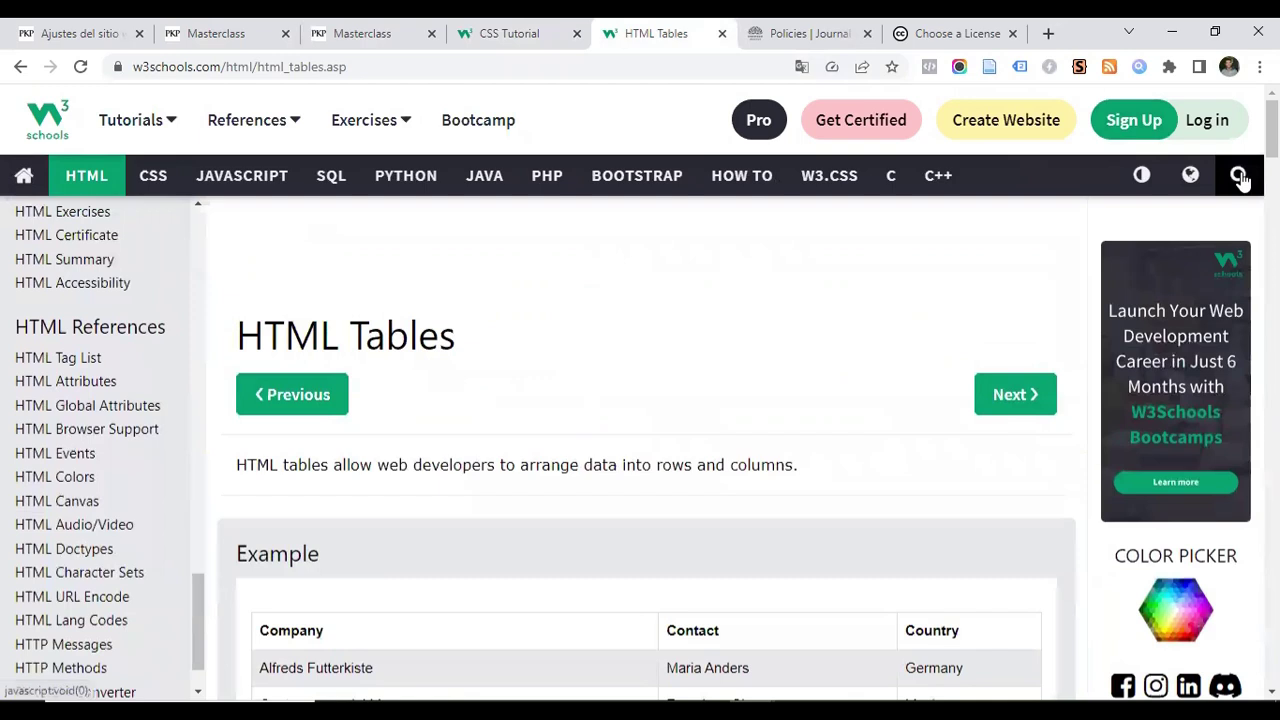
pyautogui.click(796, 175)
pyautogui.write('target _blank')
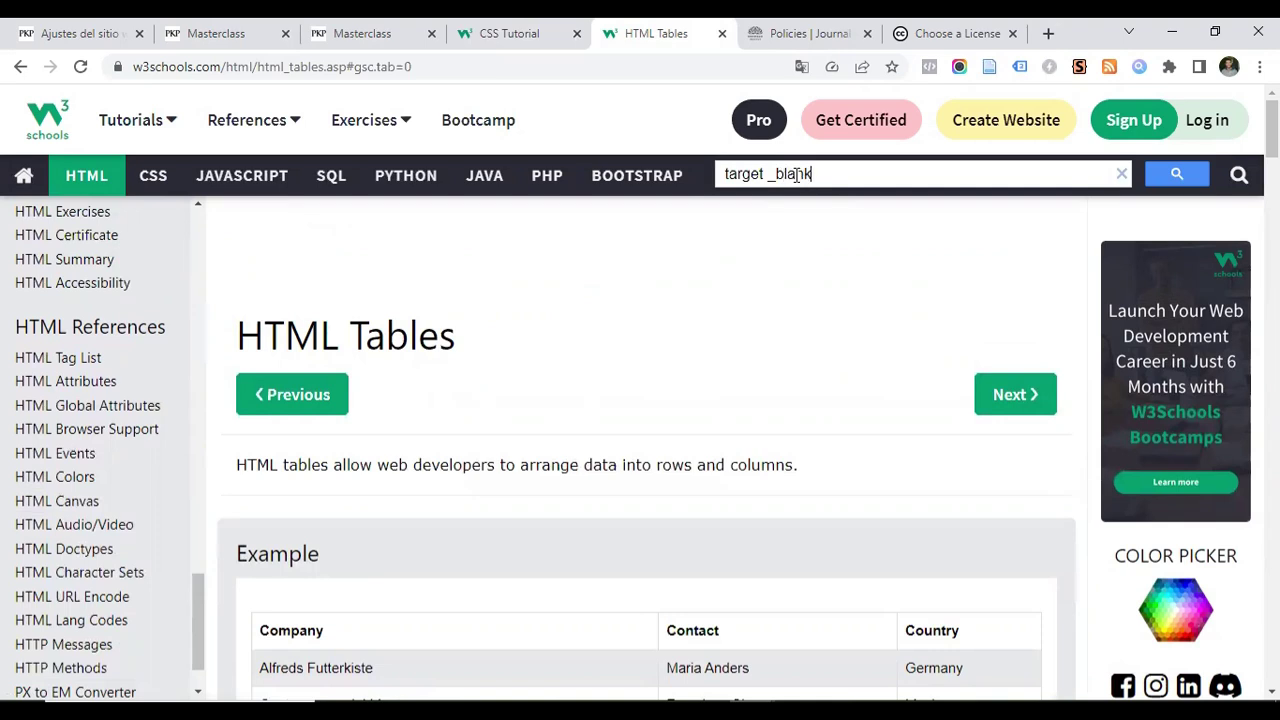
pyautogui.press('Return')
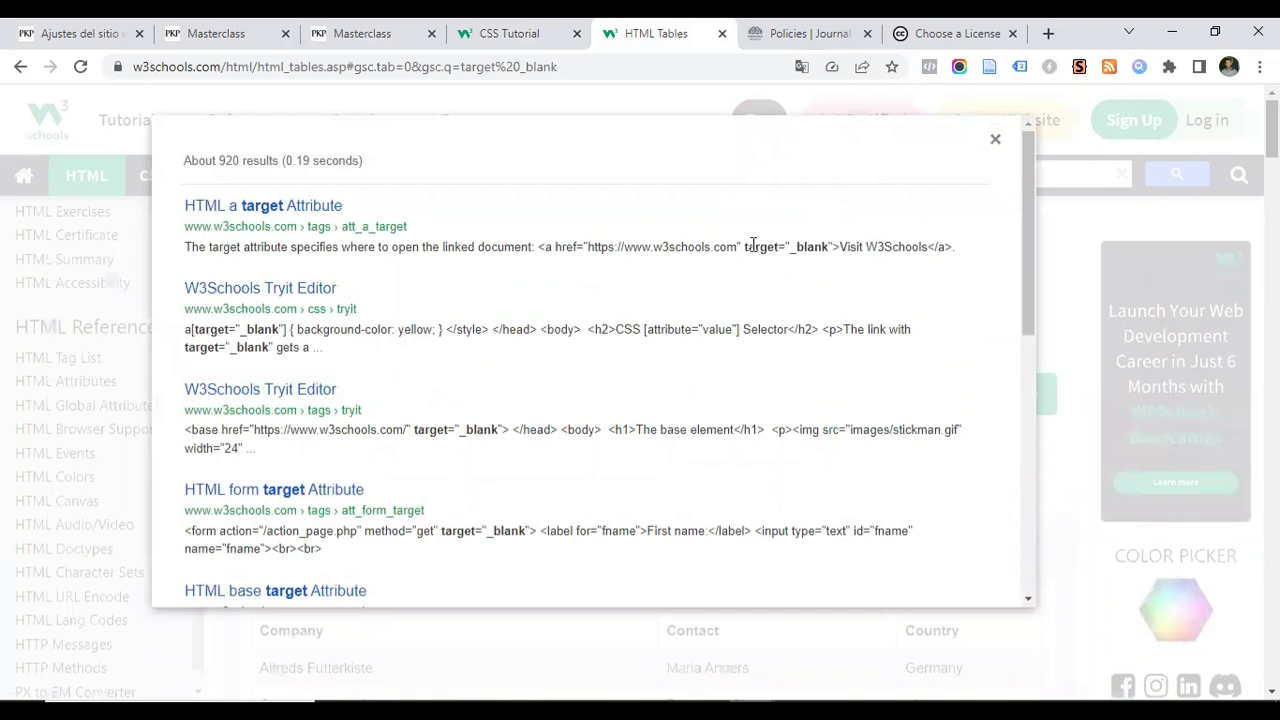
# Copy target="_blank" from the first search result and replace the badge link's incomplete target attribute with it in the footer source code
pyautogui.moveTo(745, 246); pyautogui.dragTo(831, 246)
pyautogui.hotkey('ctrl', 'c')
pyautogui.click(95, 33)
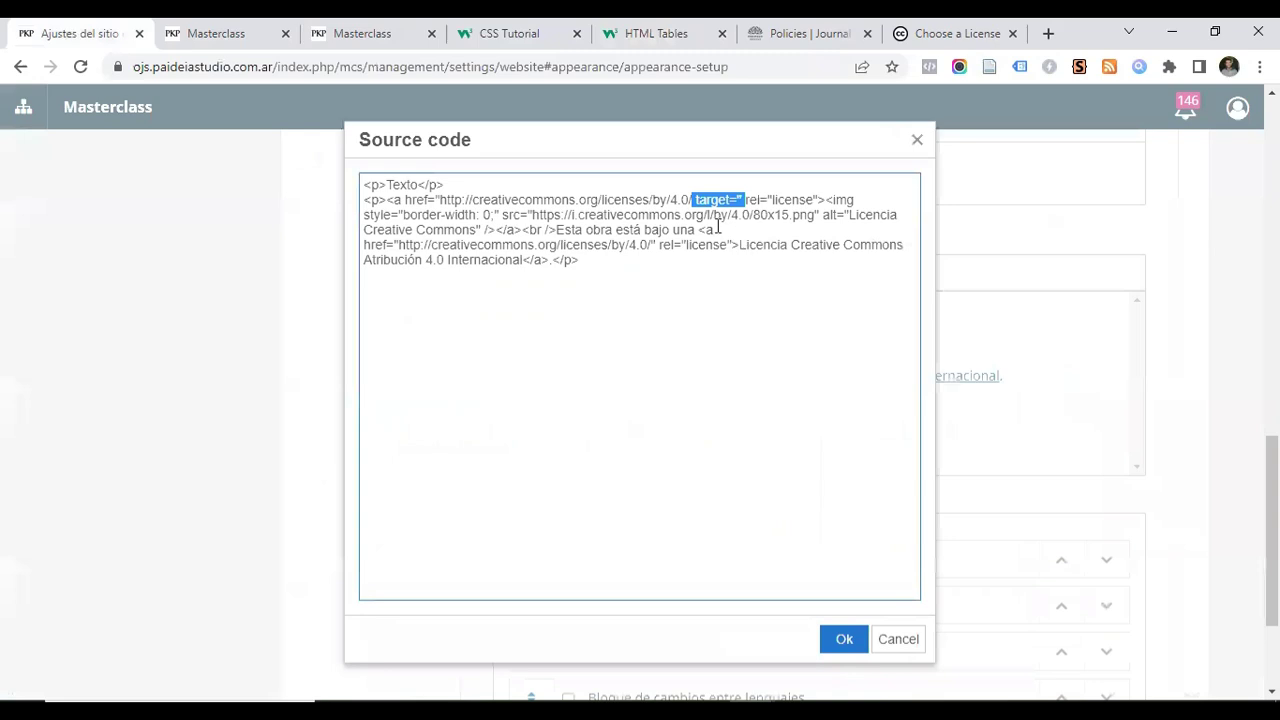
pyautogui.click(697, 200)
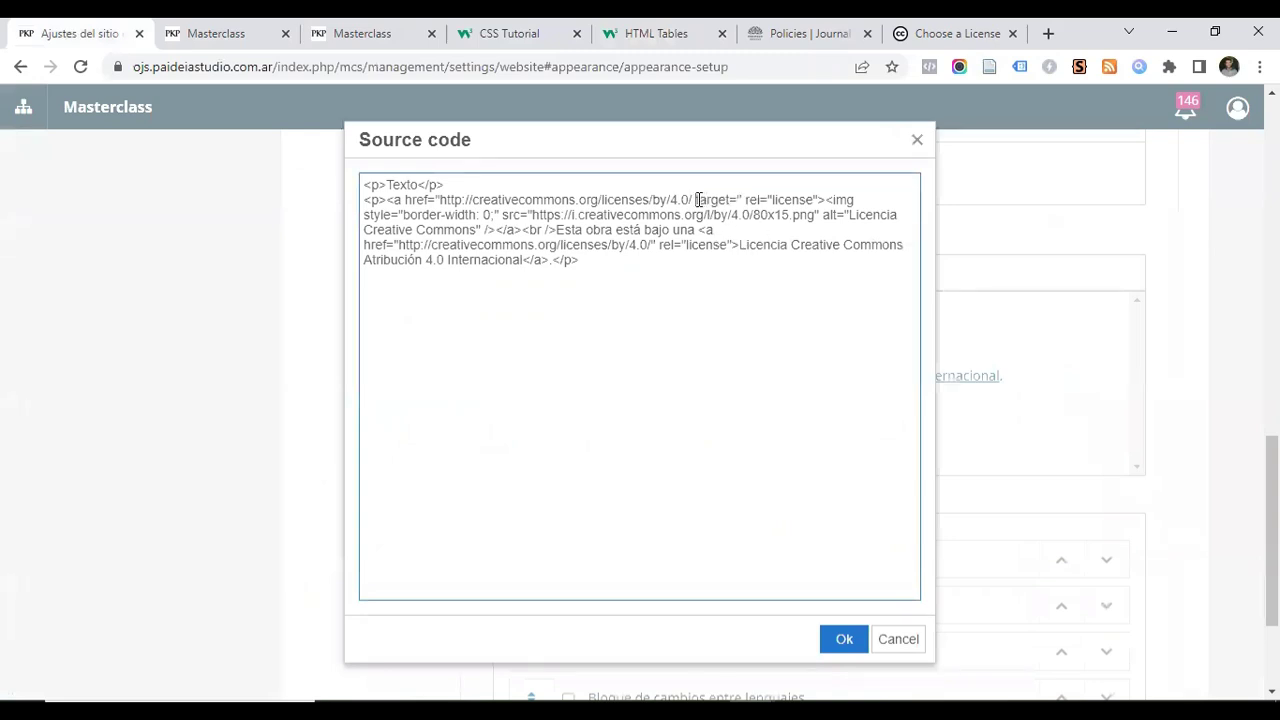
pyautogui.moveTo(697, 200); pyautogui.dragTo(739, 200)
pyautogui.press('BackSpace')
pyautogui.press('BackSpace')
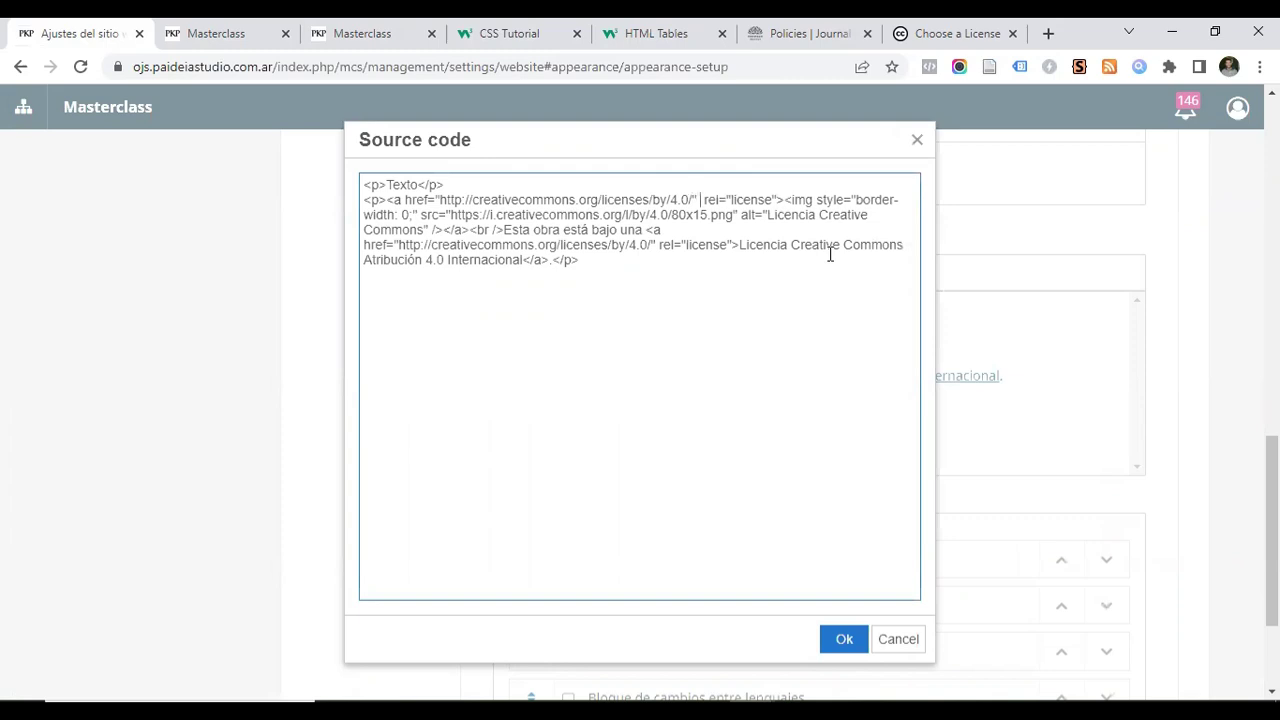
pyautogui.hotkey('ctrl', 'v')
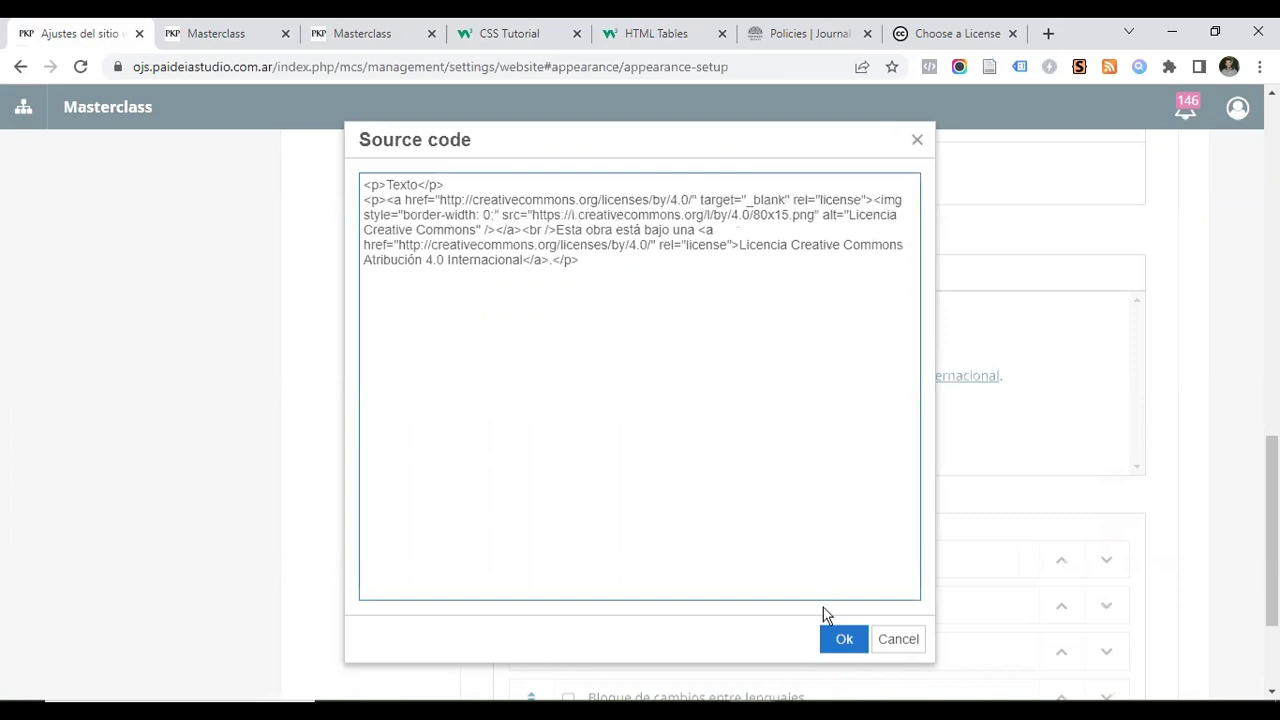
# Apply the edited badge link code to the Pie de página field and save the appearance settings
pyautogui.click(826, 635)
pyautogui.scroll(-2, 797, 491)
pyautogui.click(1127, 607)
# Reload the incognito journal page, test the footer's license badge link, dismiss the translation prompt and return to the journal page
pyautogui.hotkey('alt', 'Tab')
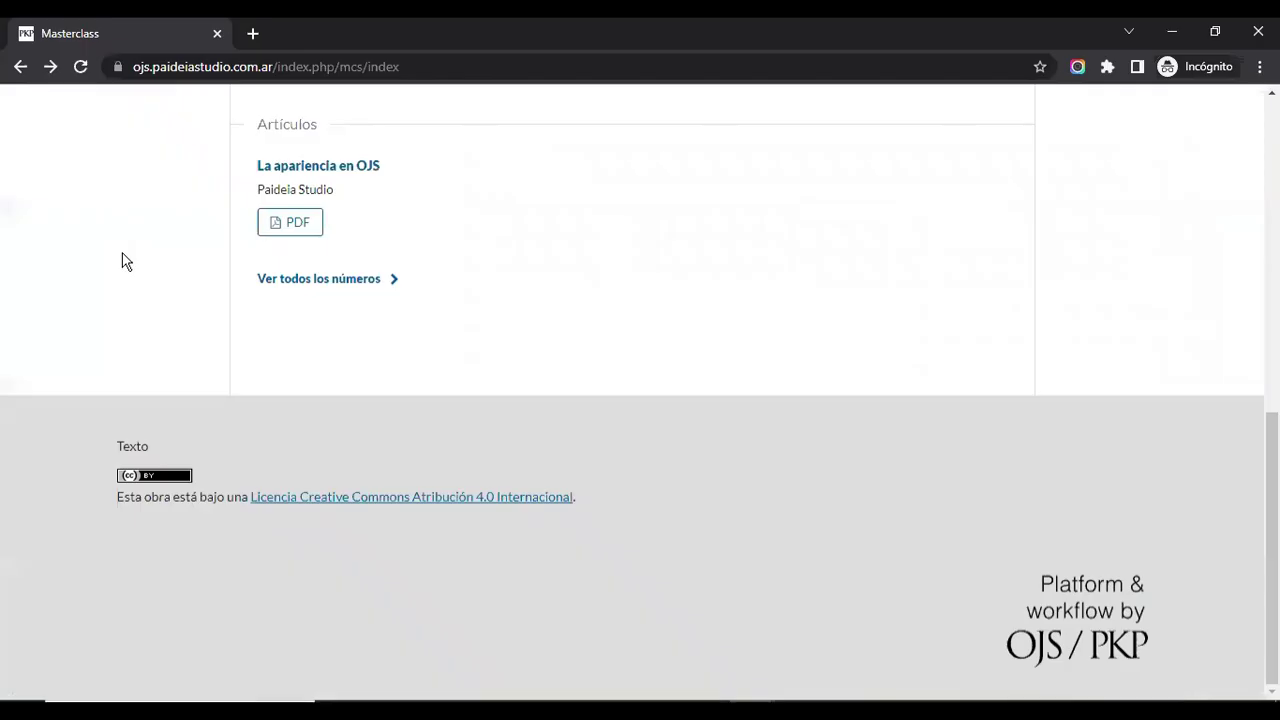
pyautogui.click(80, 66)
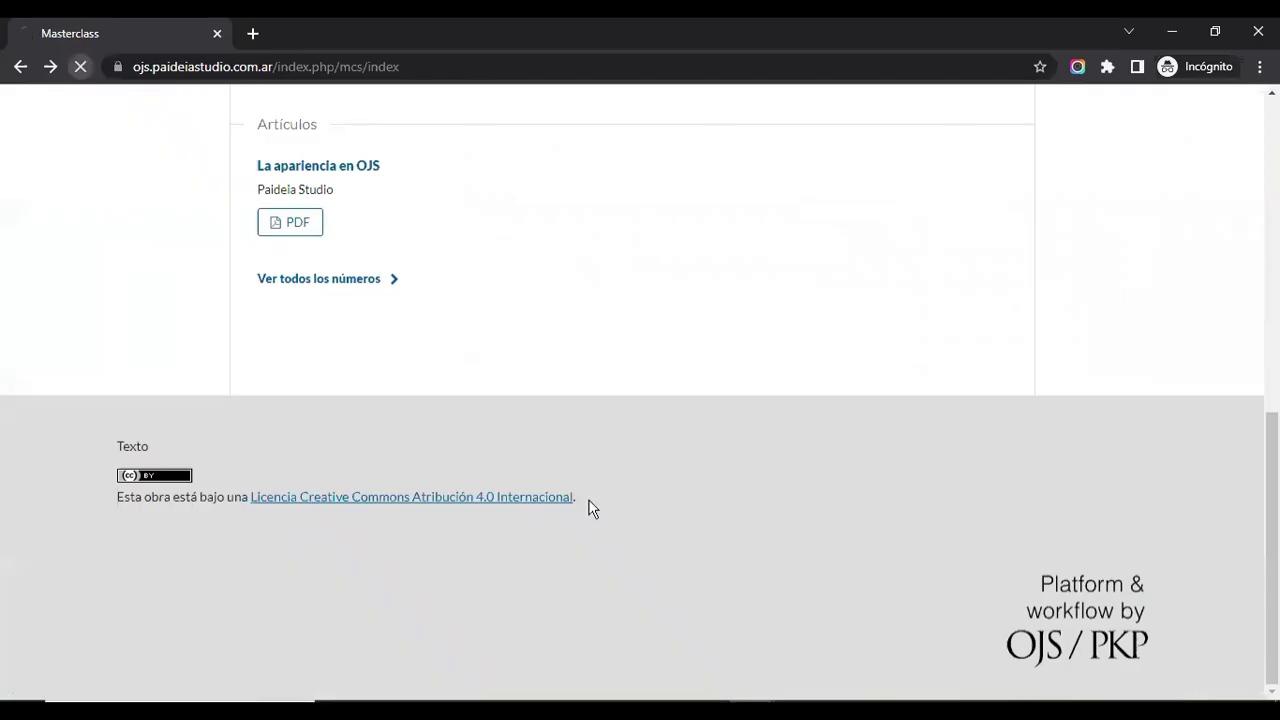
pyautogui.click(145, 476)
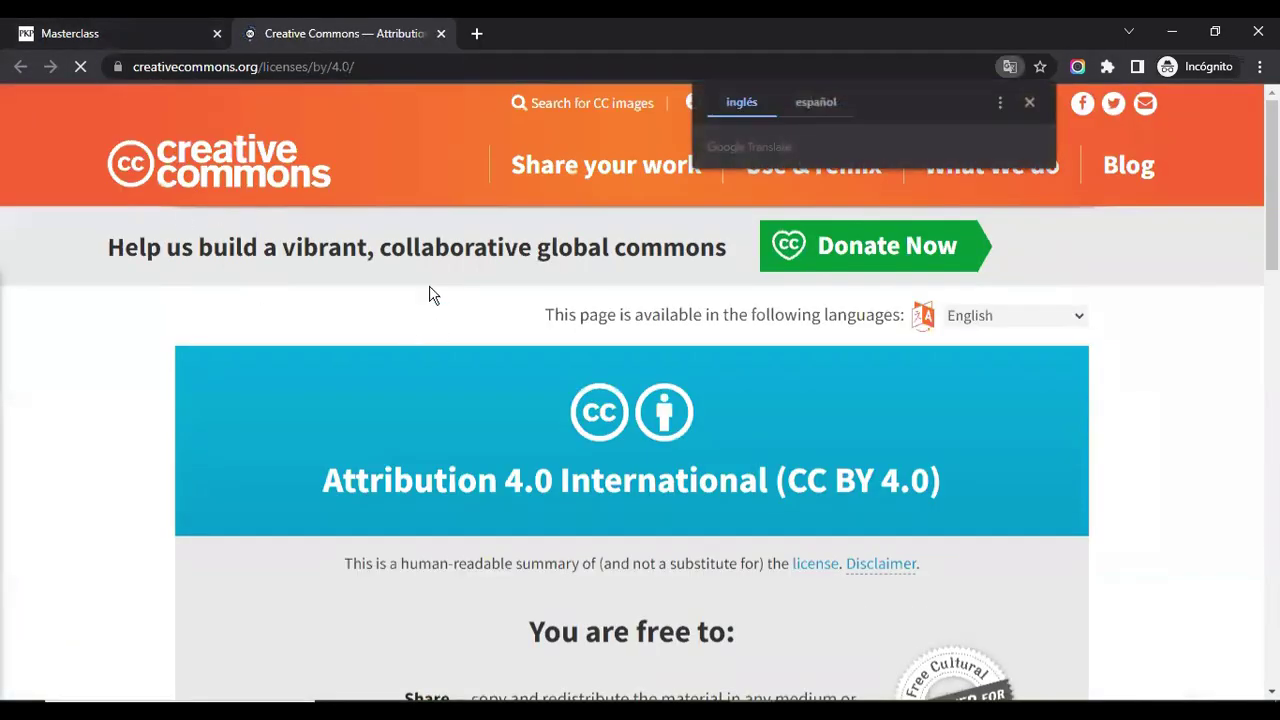
pyautogui.click(1028, 103)
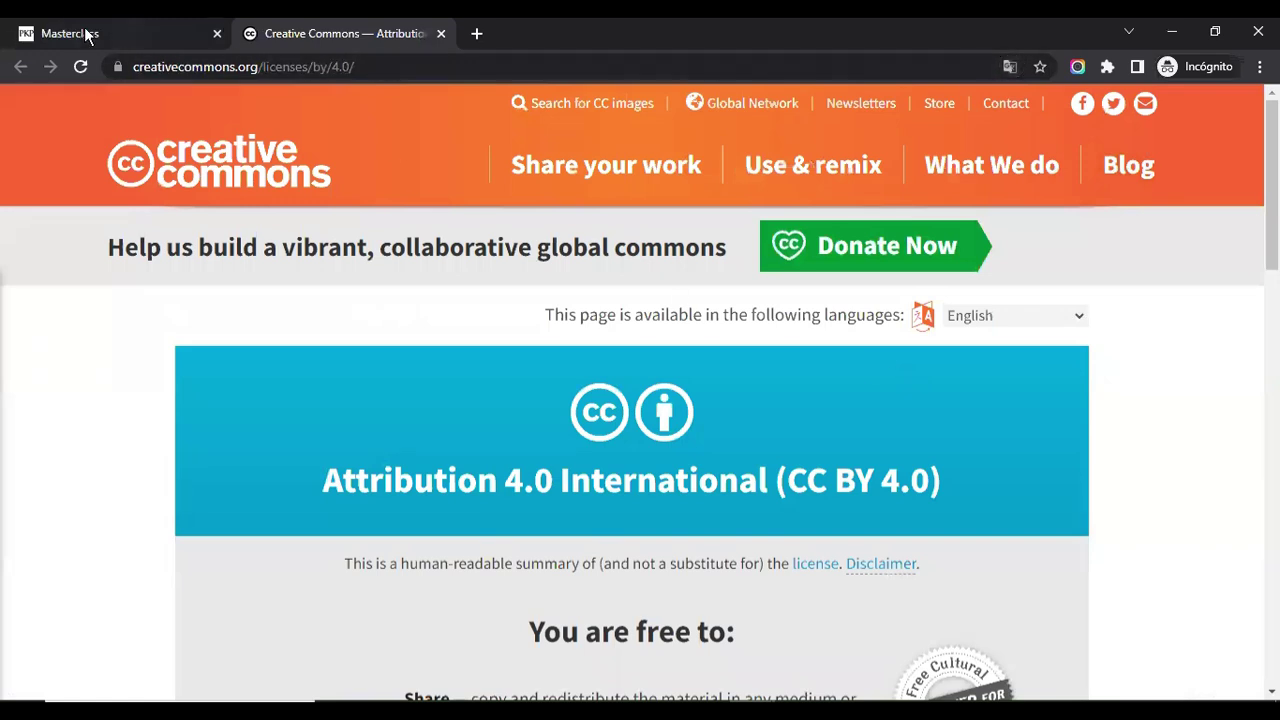
pyautogui.click(87, 35)
pyautogui.scroll(5, 283, 420)
pyautogui.scroll(-5, 283, 420)
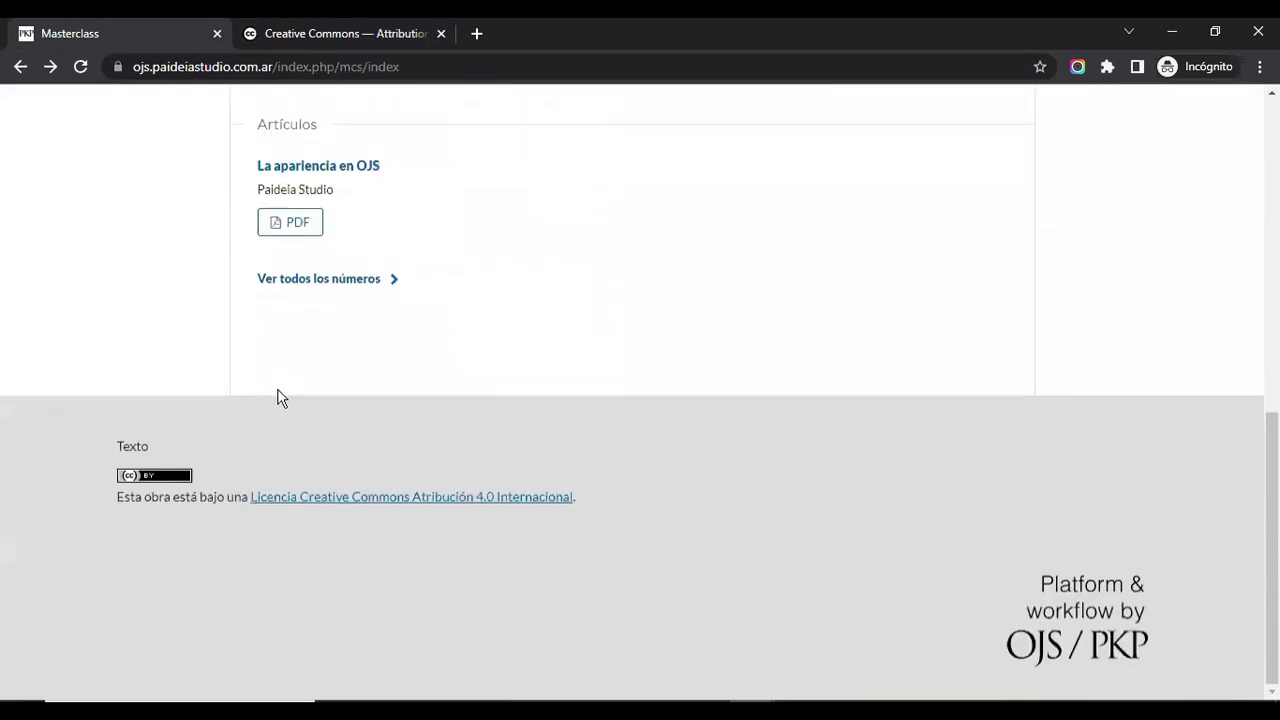
# Return to the website settings and open the Pie de página source code at the opening tag of the Texto paragraph
pyautogui.hotkey('alt', 'Tab')
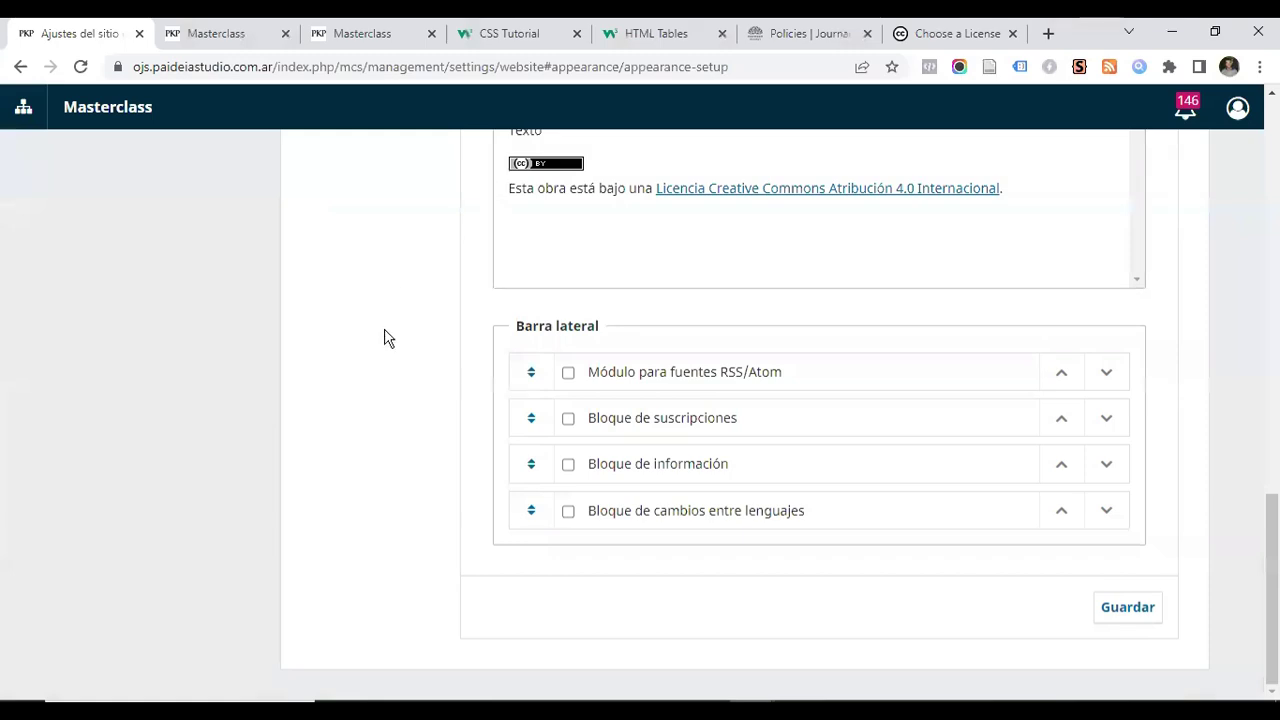
pyautogui.scroll(2, 1049, 327)
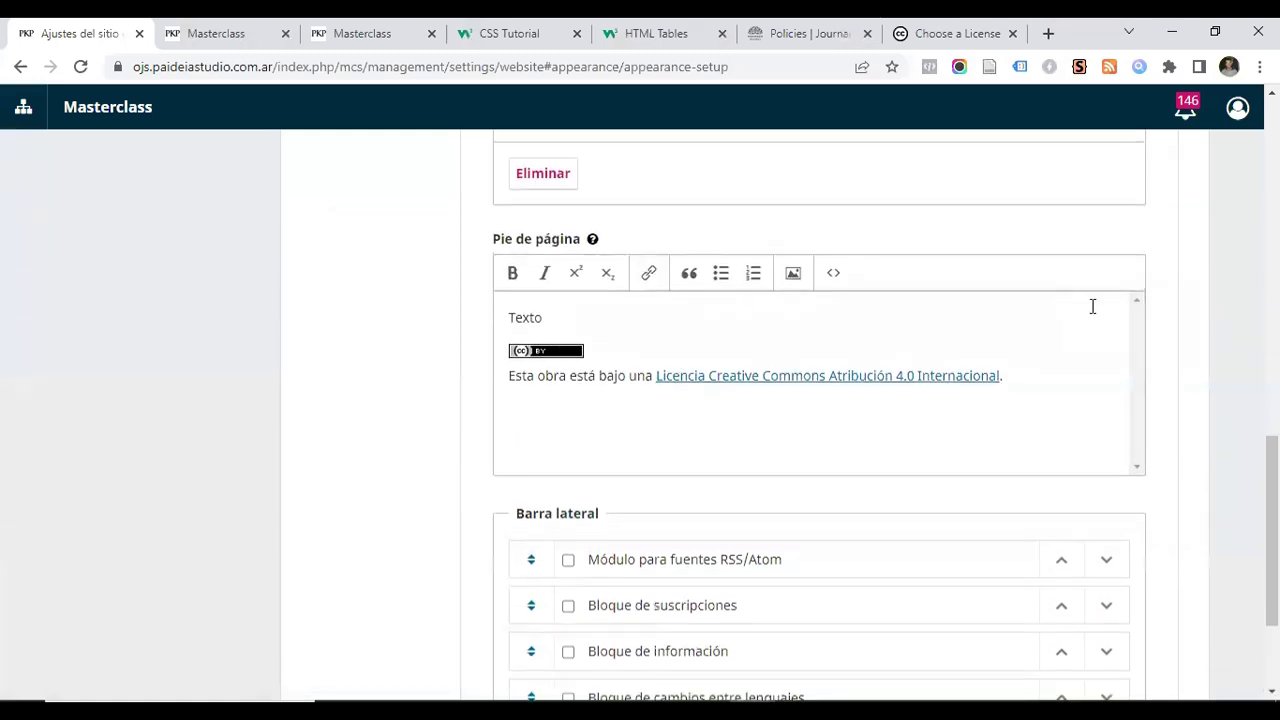
pyautogui.click(831, 276)
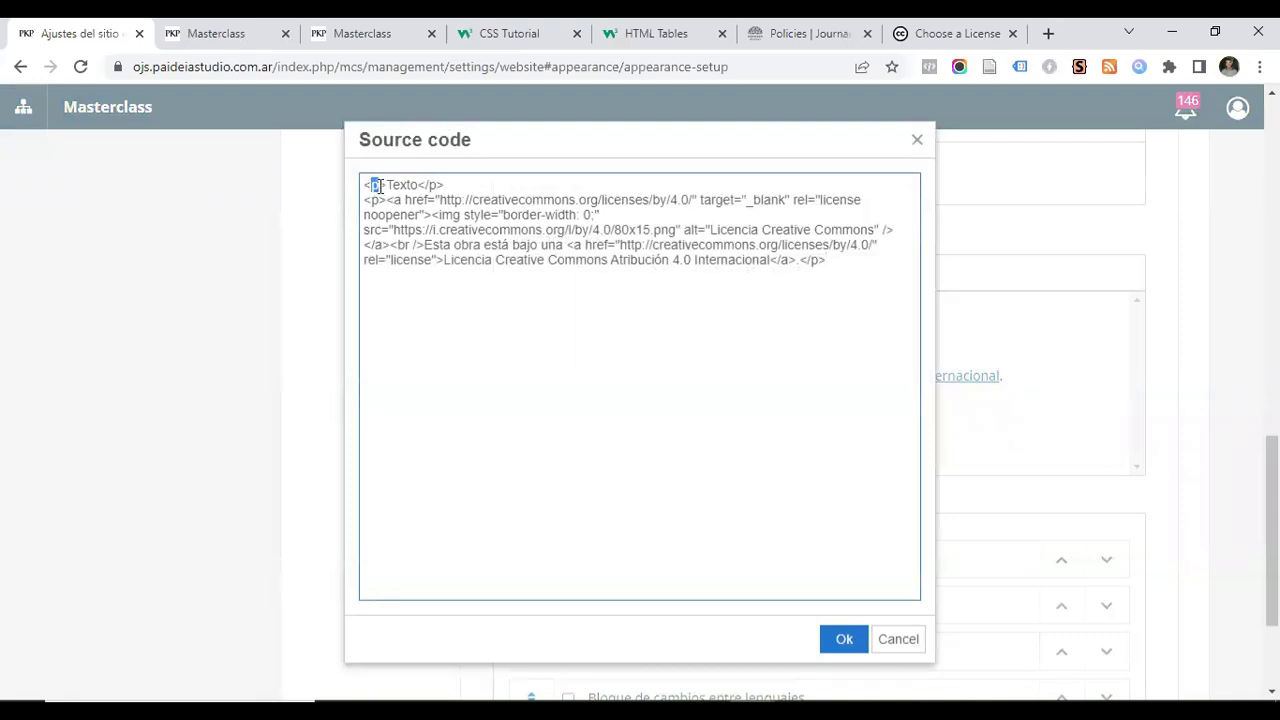
pyautogui.click(913, 144)
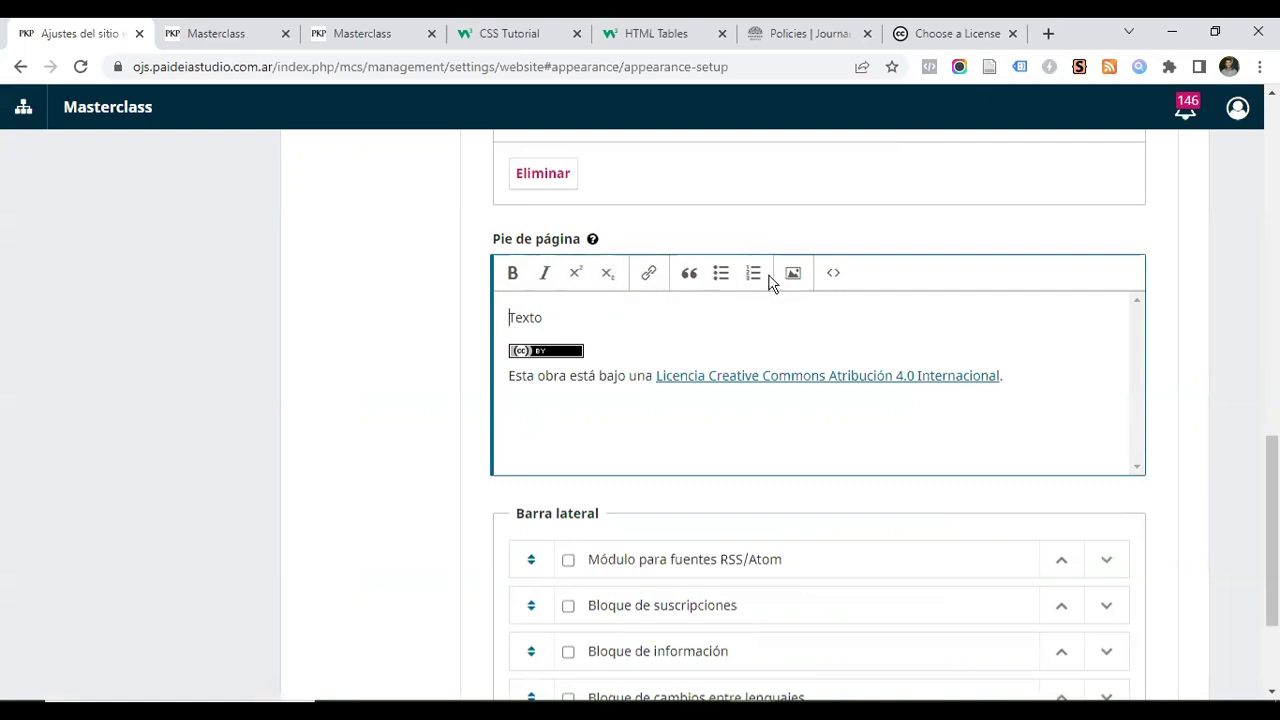
pyautogui.click(836, 276)
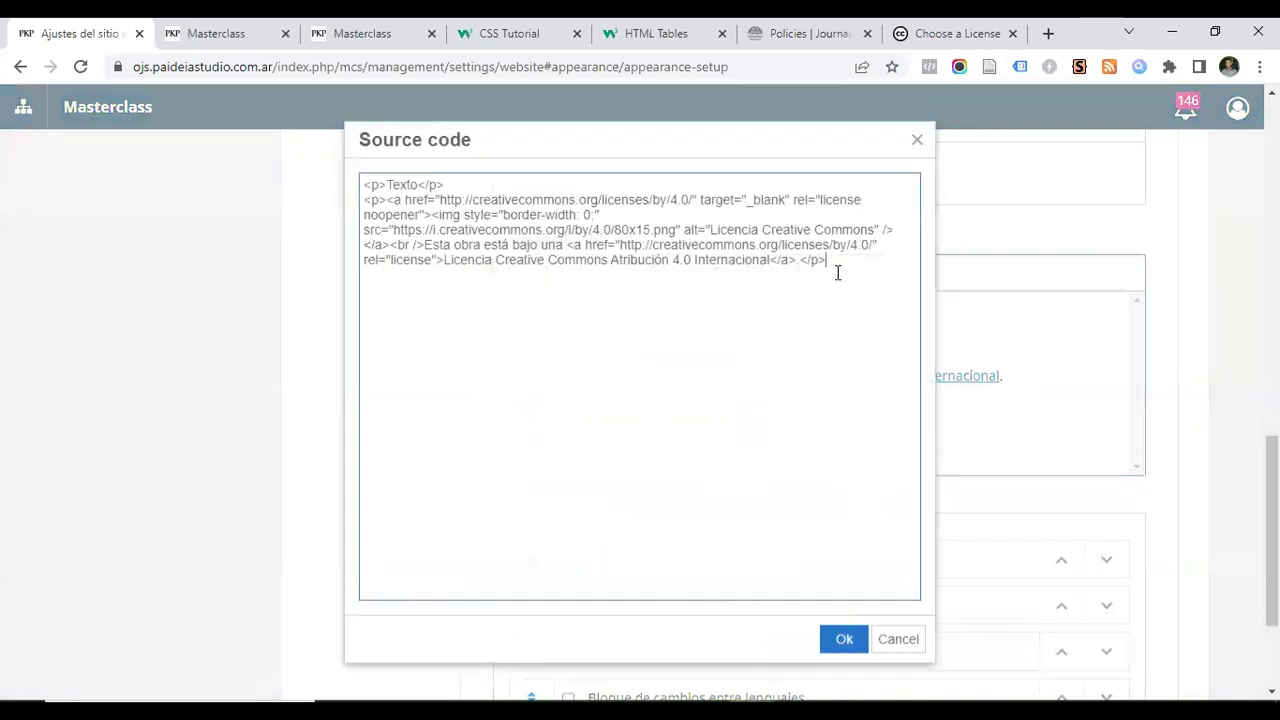
pyautogui.click(377, 187)
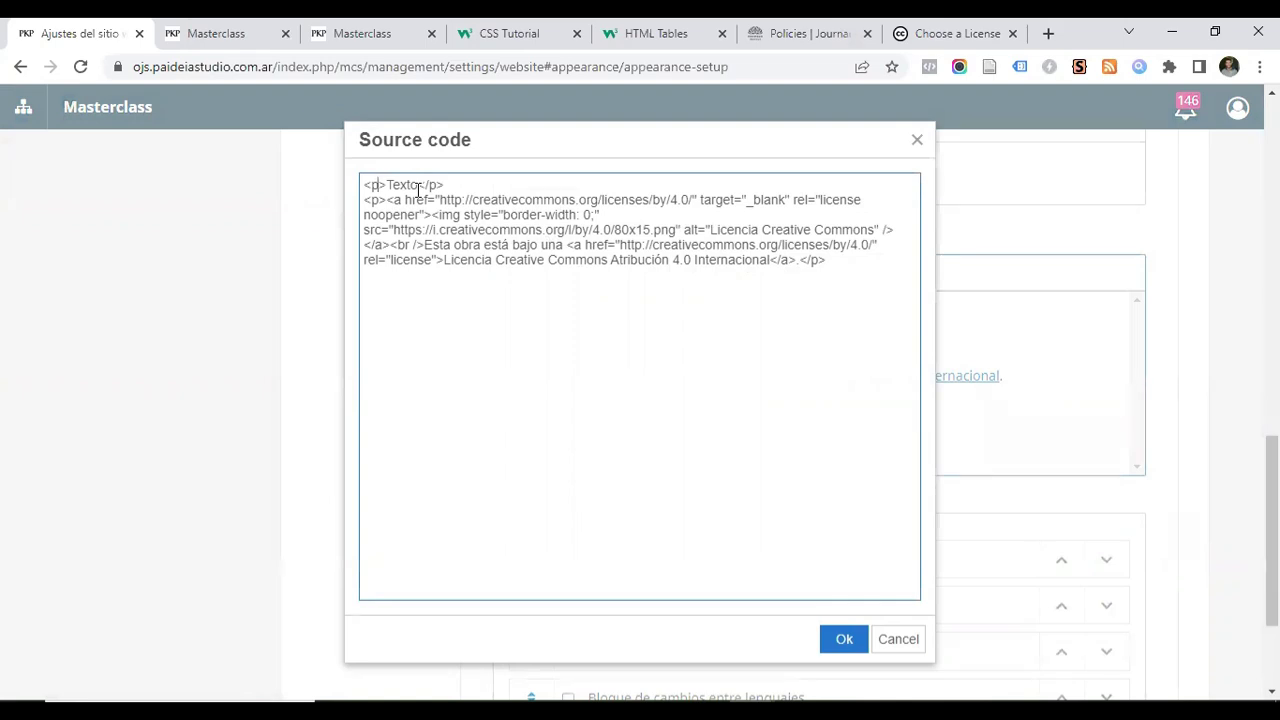
# Examine the W3Schools CSS Tutorial page's address and CSS example, and glance at the journal's public pages
pyautogui.click(488, 33)
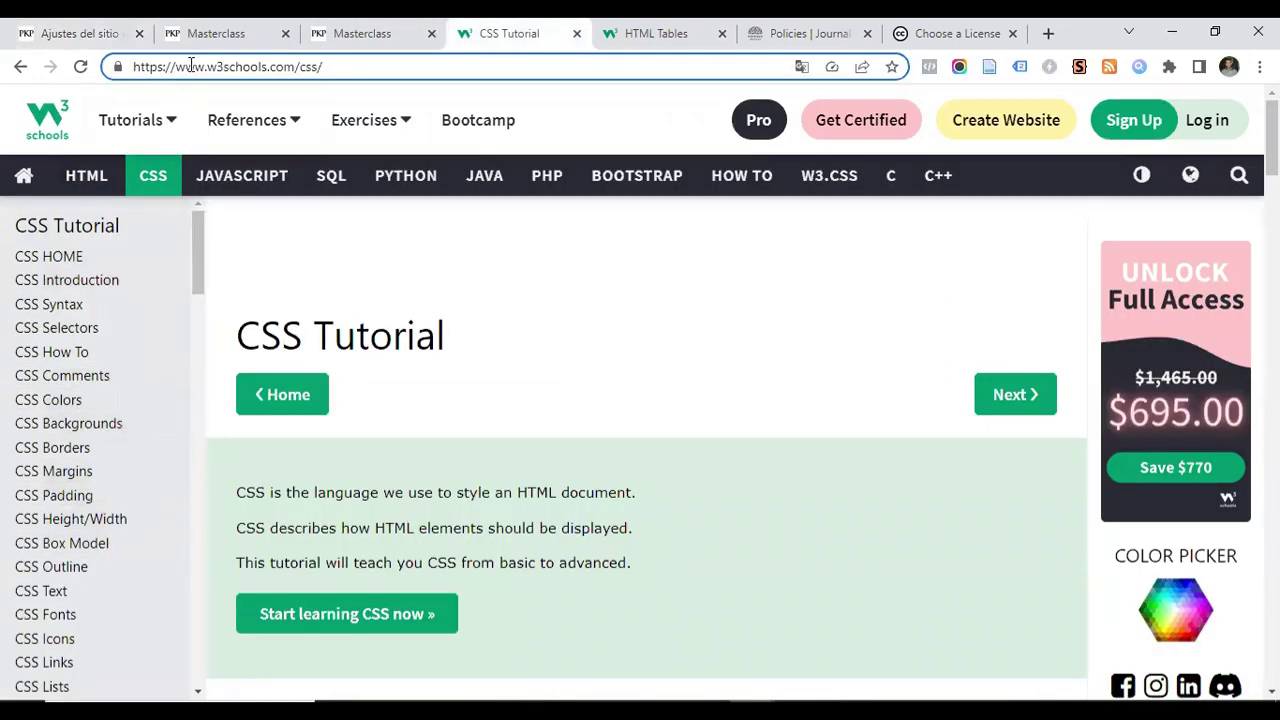
pyautogui.click(137, 66)
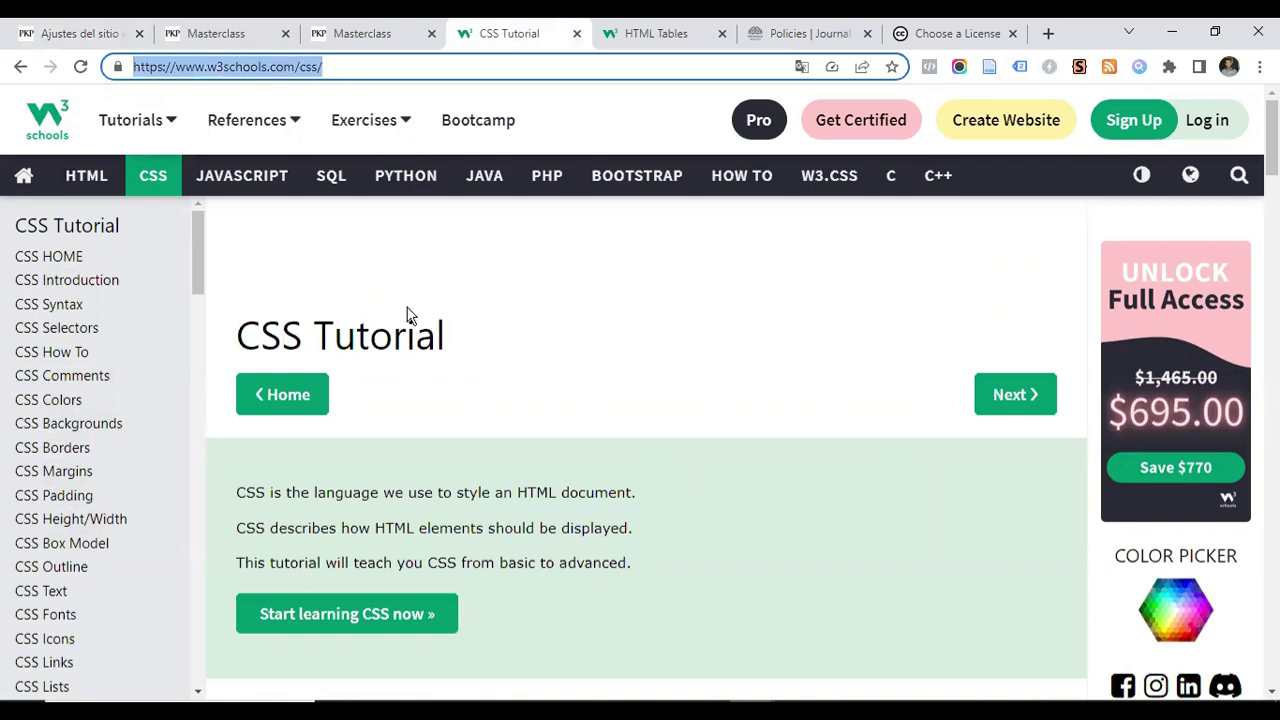
pyautogui.scroll(-6, 399, 385)
pyautogui.scroll(-3, 399, 392)
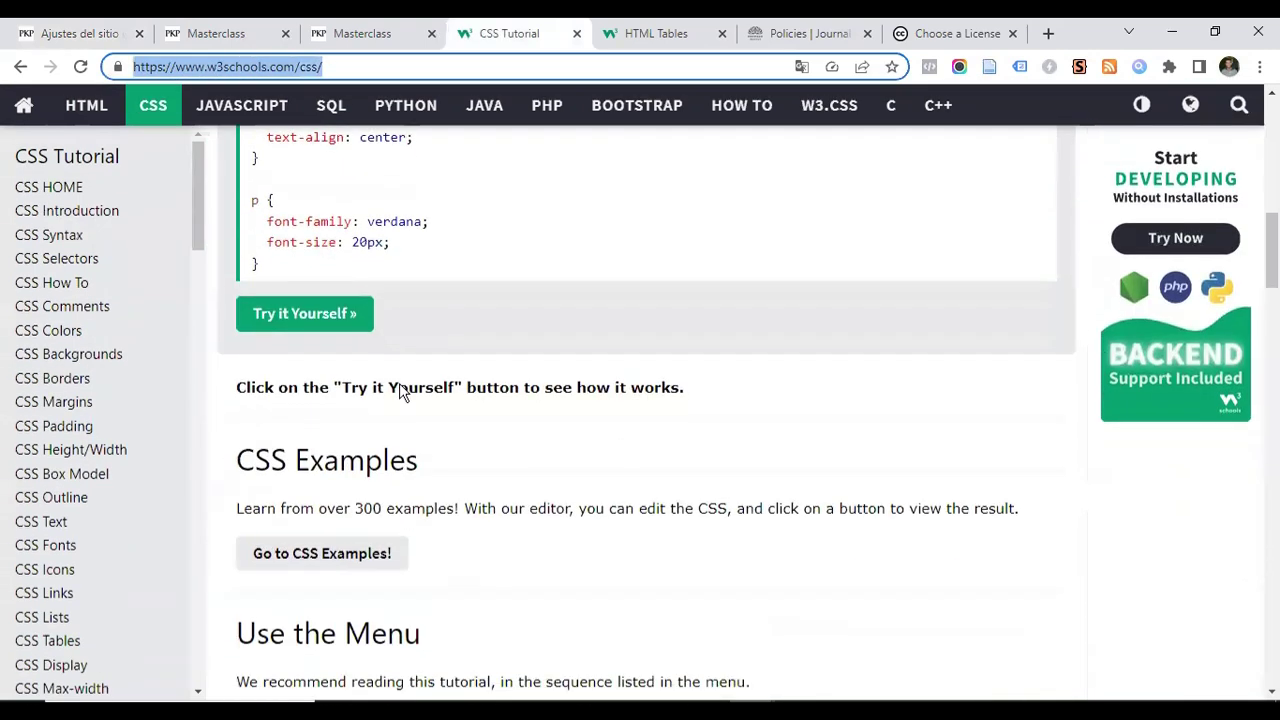
pyautogui.scroll(7, 400, 386)
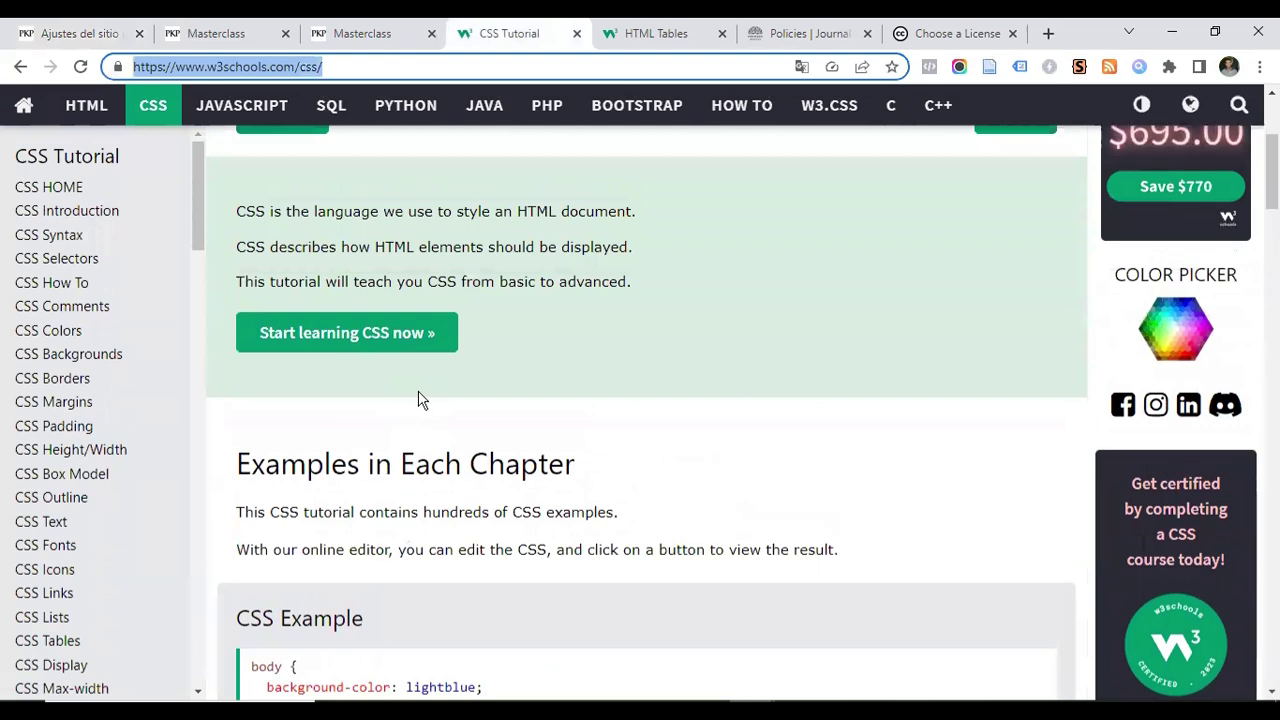
pyautogui.scroll(3, 419, 400)
pyautogui.click(375, 34)
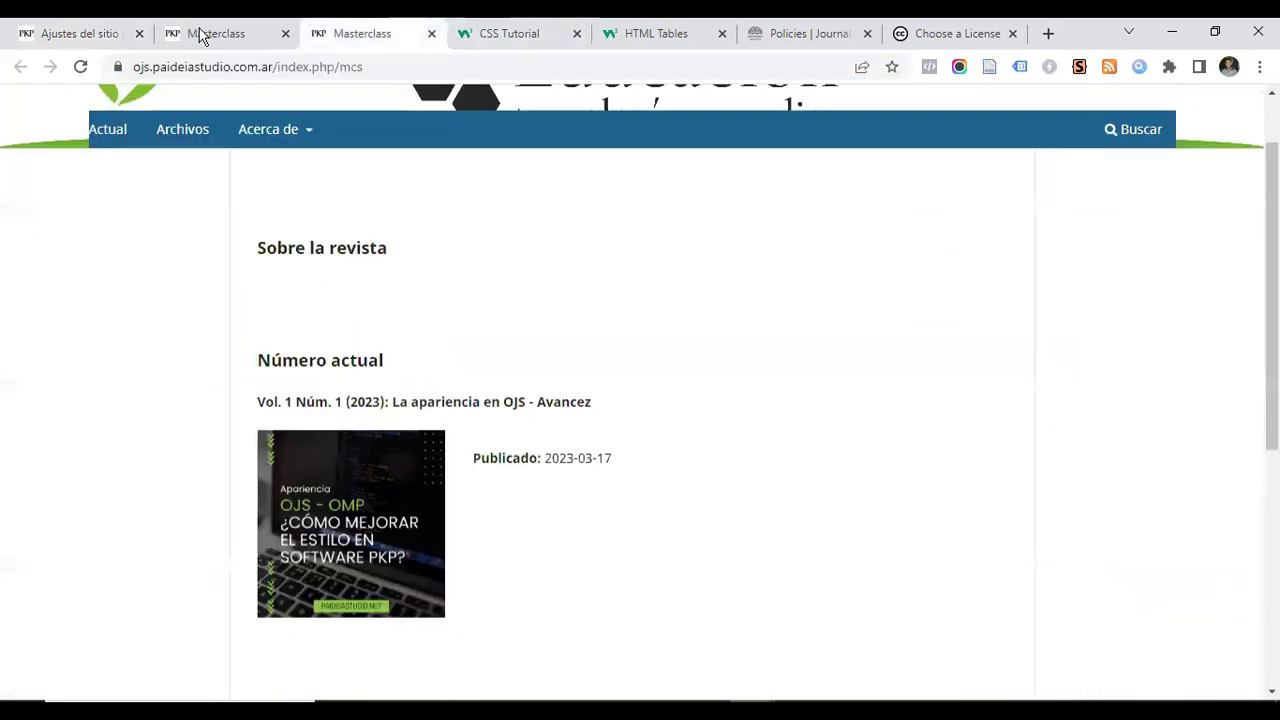
pyautogui.click(200, 36)
# Add the inline style style="color:red;" to the opening tag of the Texto paragraph in the footer source code
pyautogui.click(80, 34)
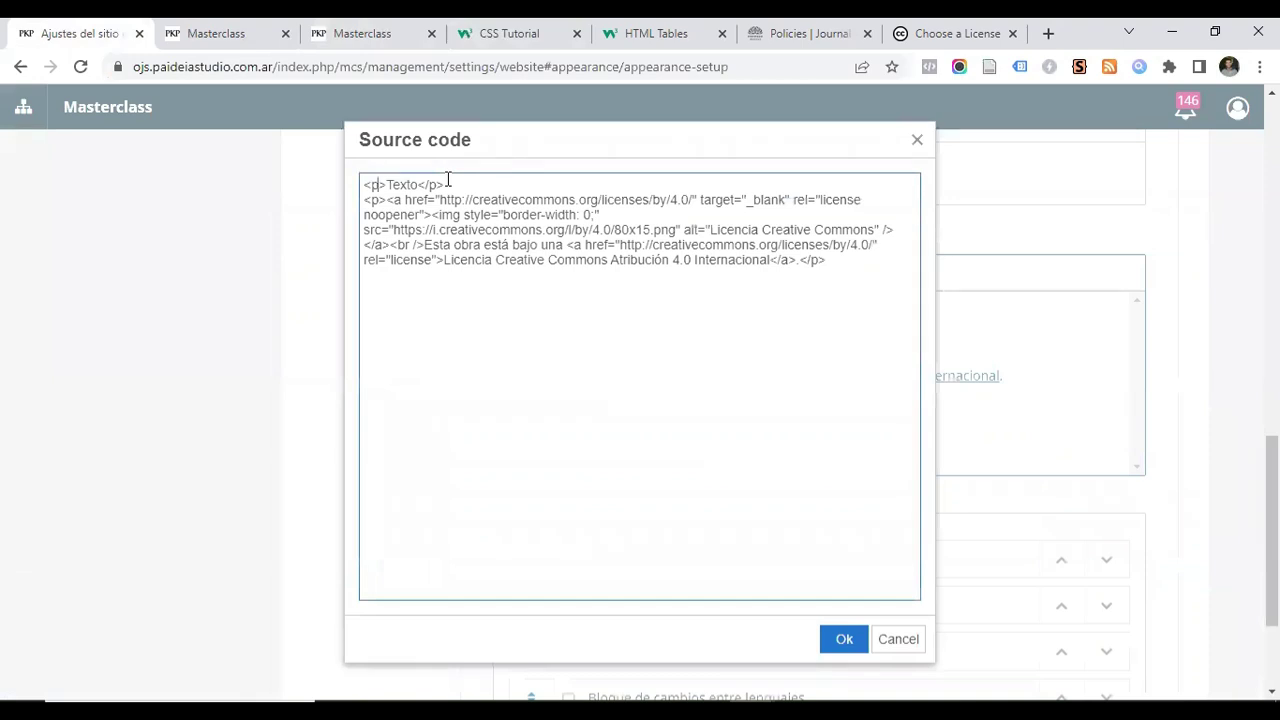
pyautogui.write('style=""')
pyautogui.write('colo')
pyautogui.press('BackSpace')
pyautogui.press('BackSpace')
pyautogui.press('BackSpace')
pyautogui.write('olor:red;')
# Apply the Texto paragraph's styled code to the Pie de página field and save the appearance settings
pyautogui.click(828, 630)
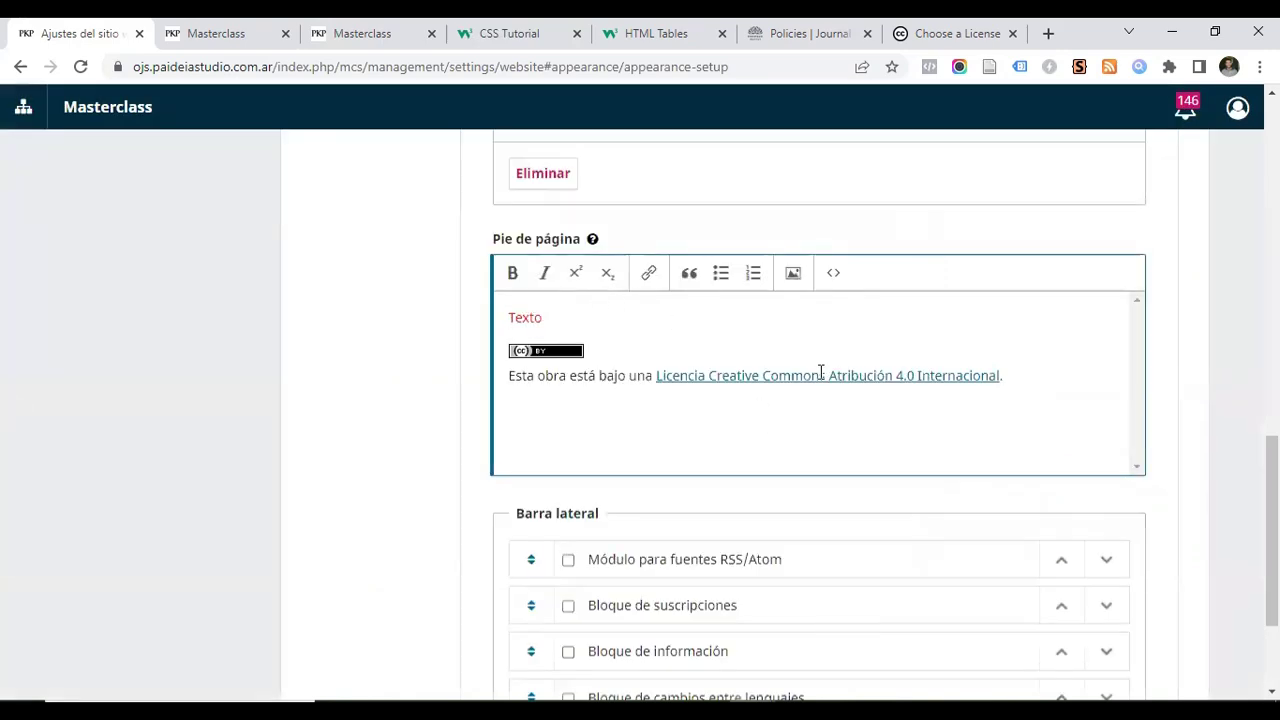
pyautogui.scroll(-2, 1154, 428)
pyautogui.click(1124, 607)
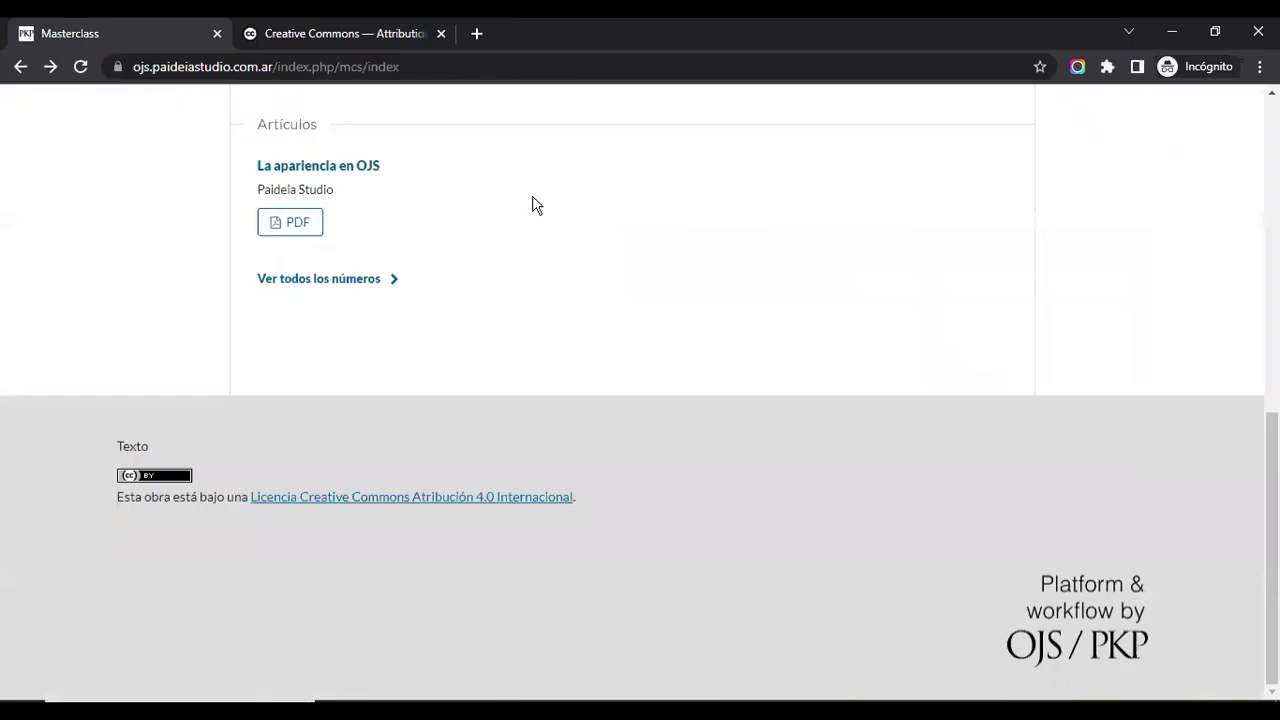
# Reload the journal homepage, then open the source code of the Pie de página field in the website appearance settings
pyautogui.press('F5')
pyautogui.hotkey('alt', 'Tab')
pyautogui.scroll(2, 352, 445)
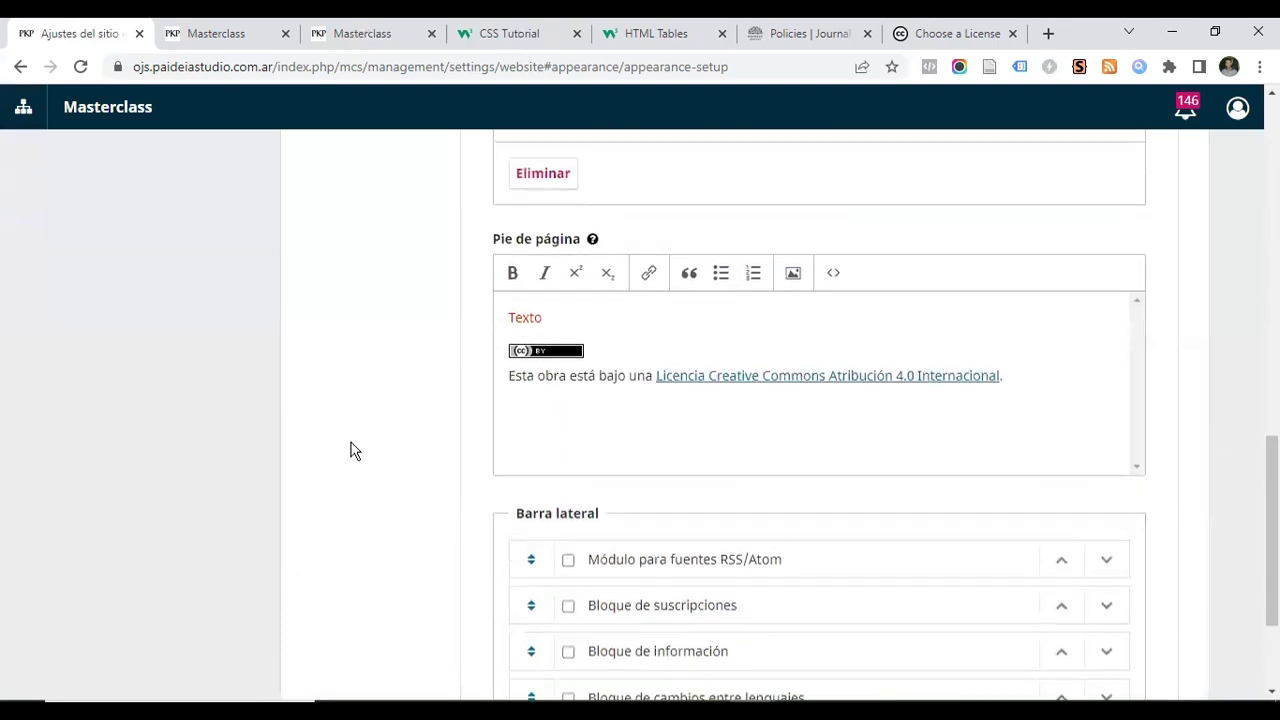
pyautogui.click(834, 273)
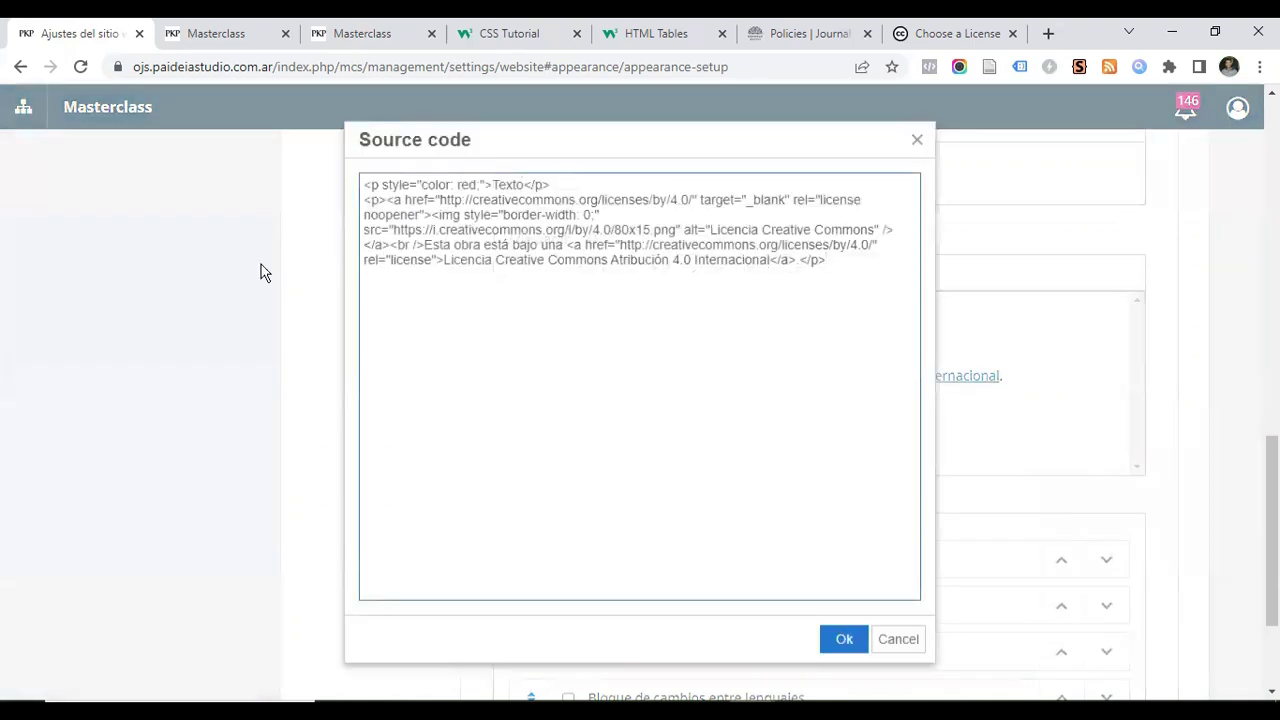
# Examine the example journal's Policies page by going through its Editorial Policies and Standards sections up to VIII. ARBITRATION System
pyautogui.click(787, 36)
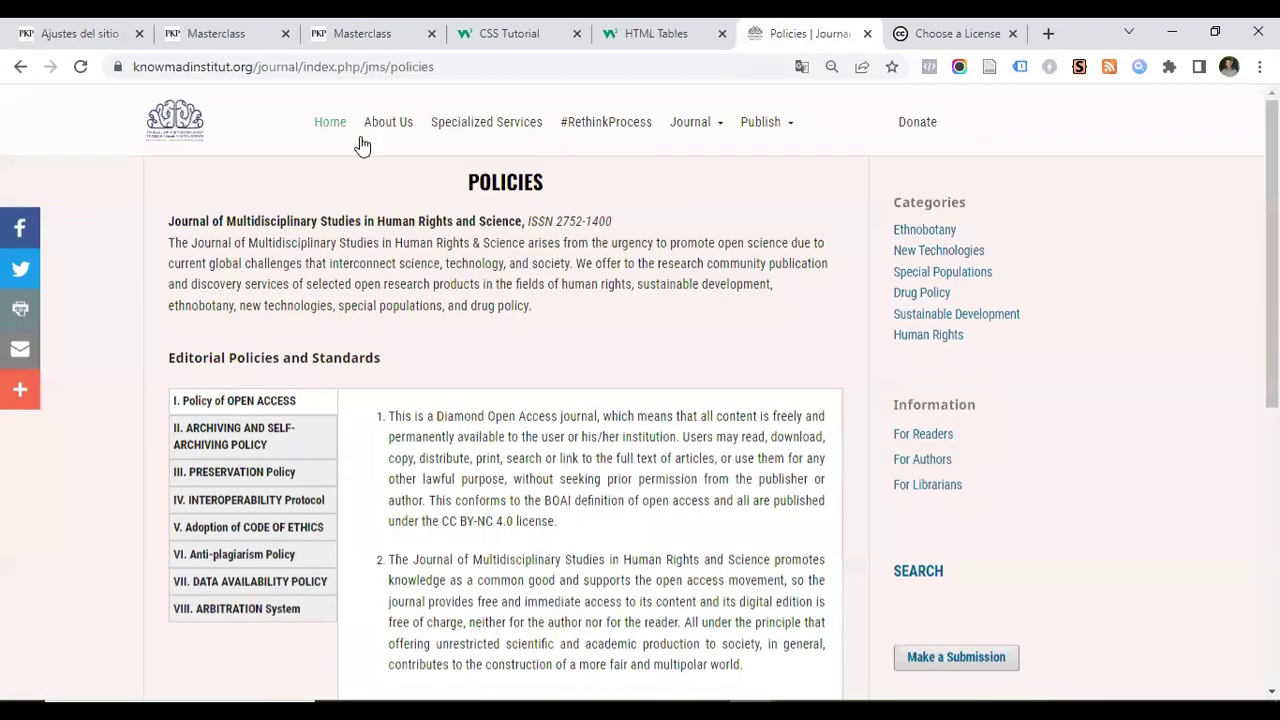
pyautogui.scroll(-1, 228, 338)
pyautogui.scroll(-1, 228, 338)
pyautogui.scroll(2, 228, 338)
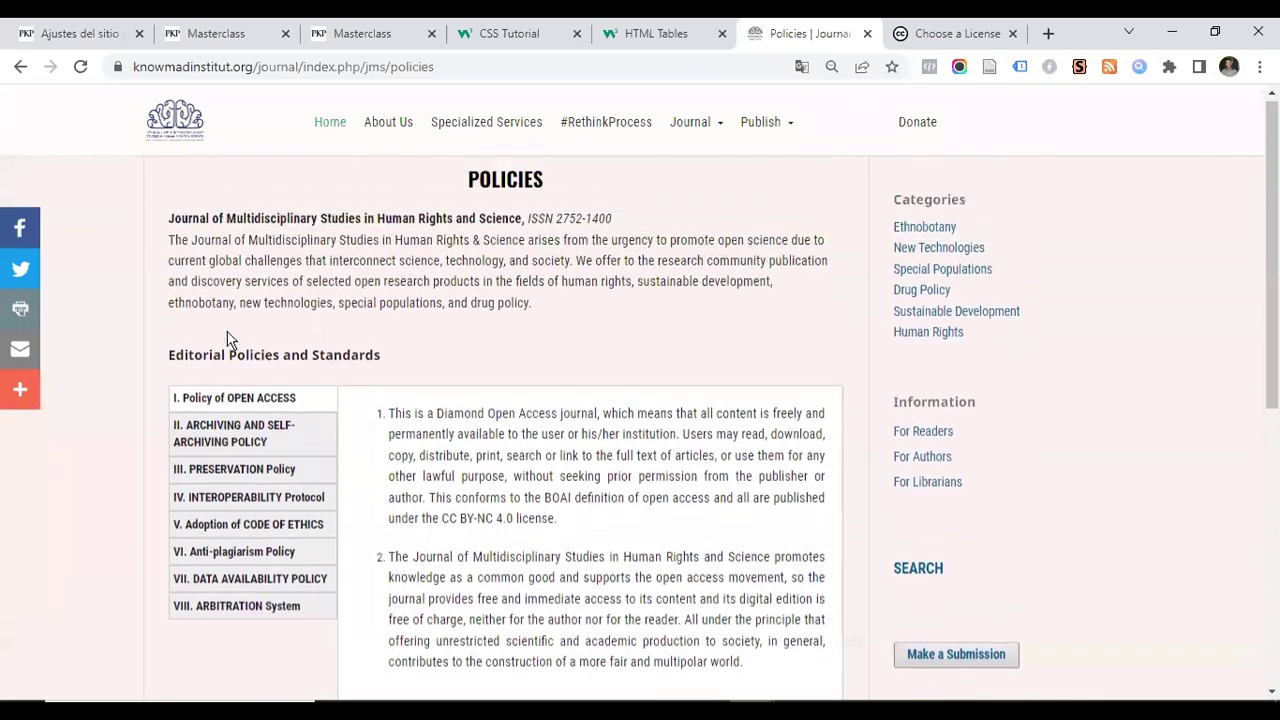
pyautogui.scroll(-1, 223, 338)
pyautogui.scroll(-1, 220, 355)
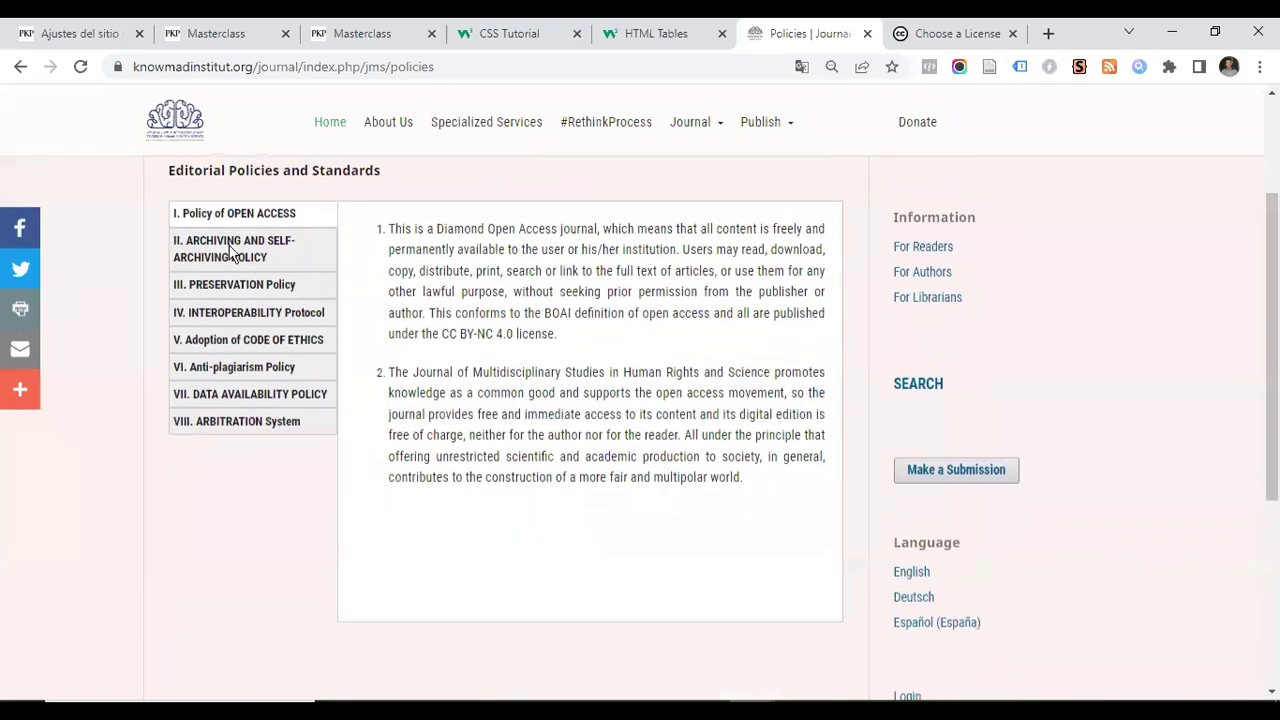
pyautogui.click(230, 250)
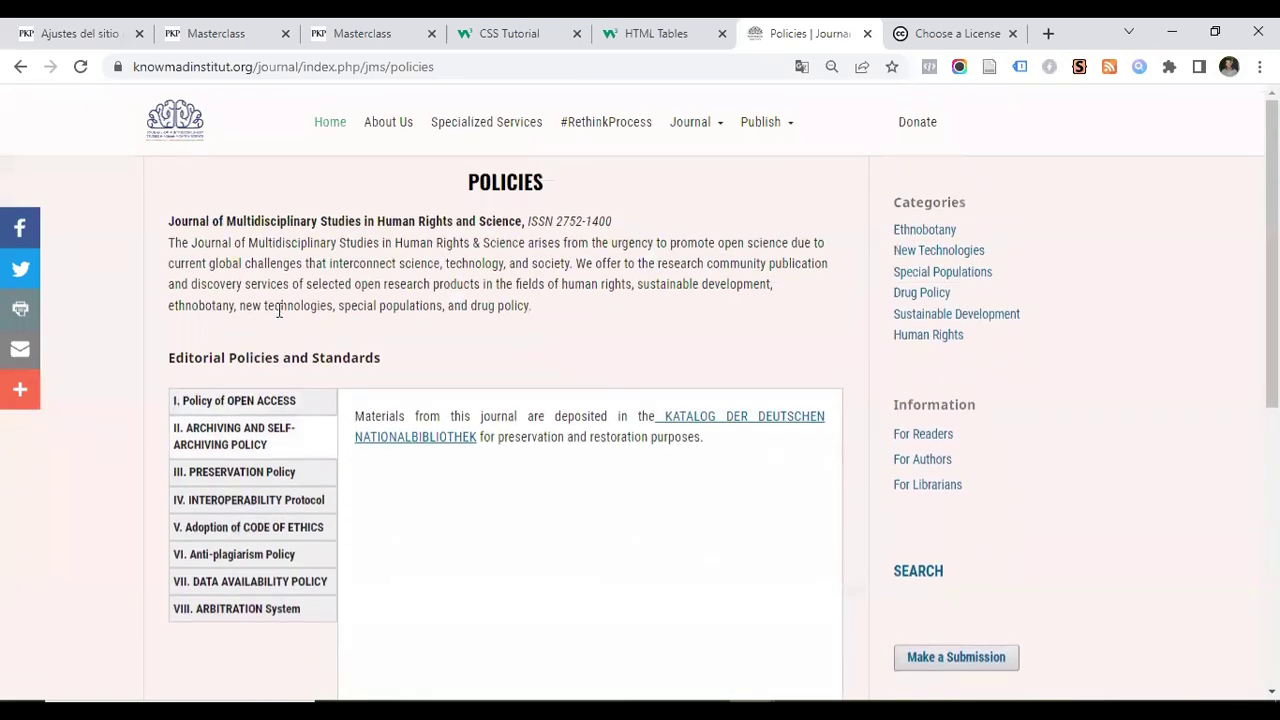
pyautogui.scroll(-1, 260, 307)
pyautogui.click(253, 305)
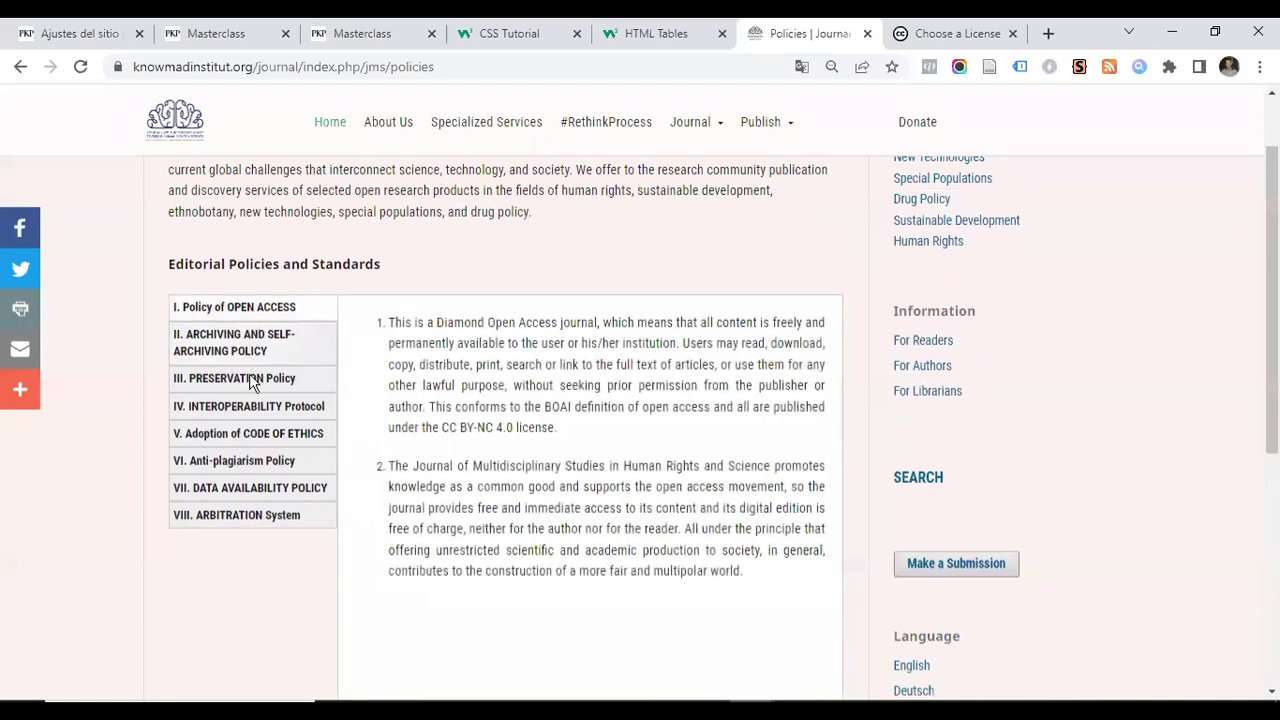
pyautogui.click(251, 382)
pyautogui.click(249, 410)
pyautogui.click(257, 436)
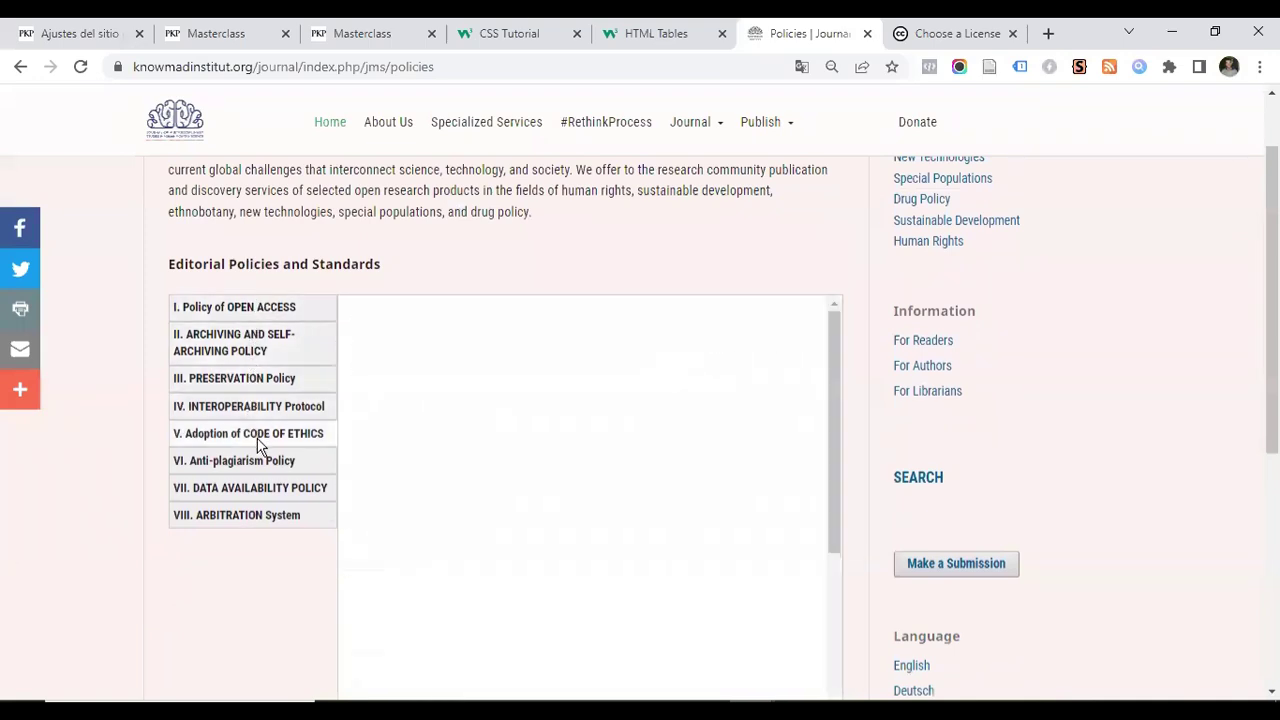
pyautogui.click(257, 460)
pyautogui.click(262, 495)
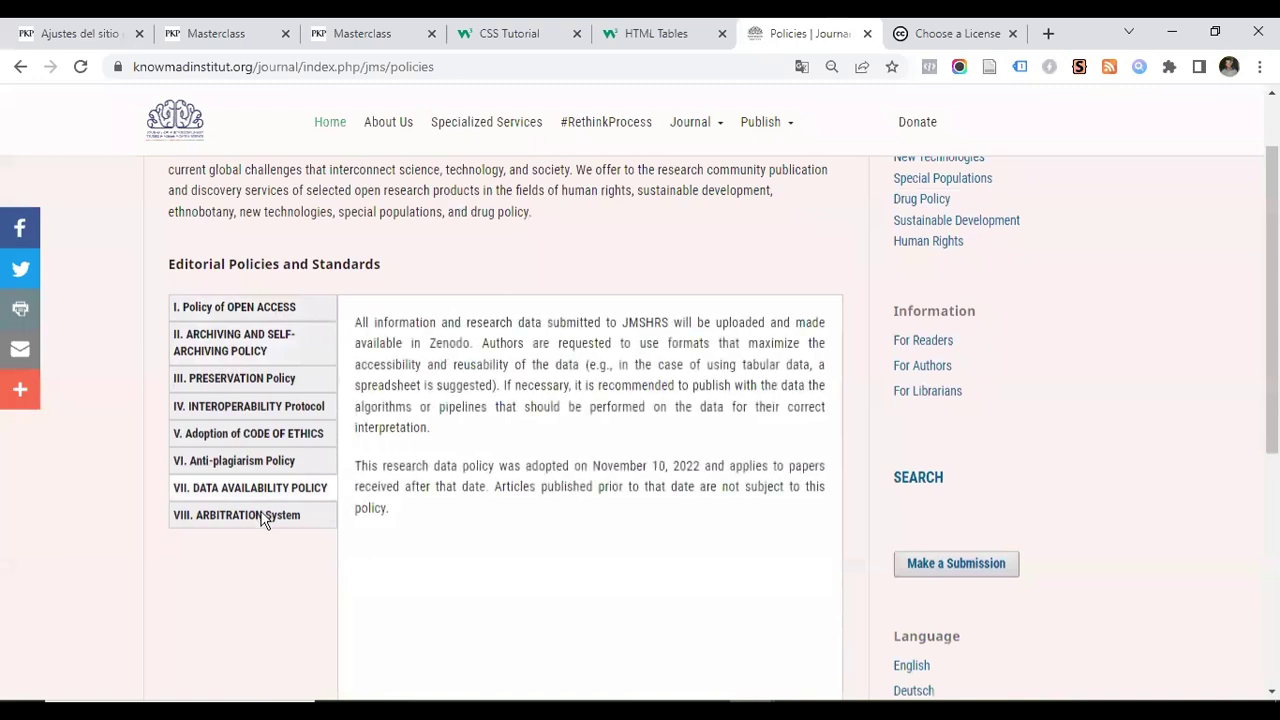
pyautogui.click(263, 515)
# Go through the editorial policy sections again, from I. Policy of OPEN ACCESS to VII. DATA AVAILABILITY POLICY
pyautogui.click(203, 312)
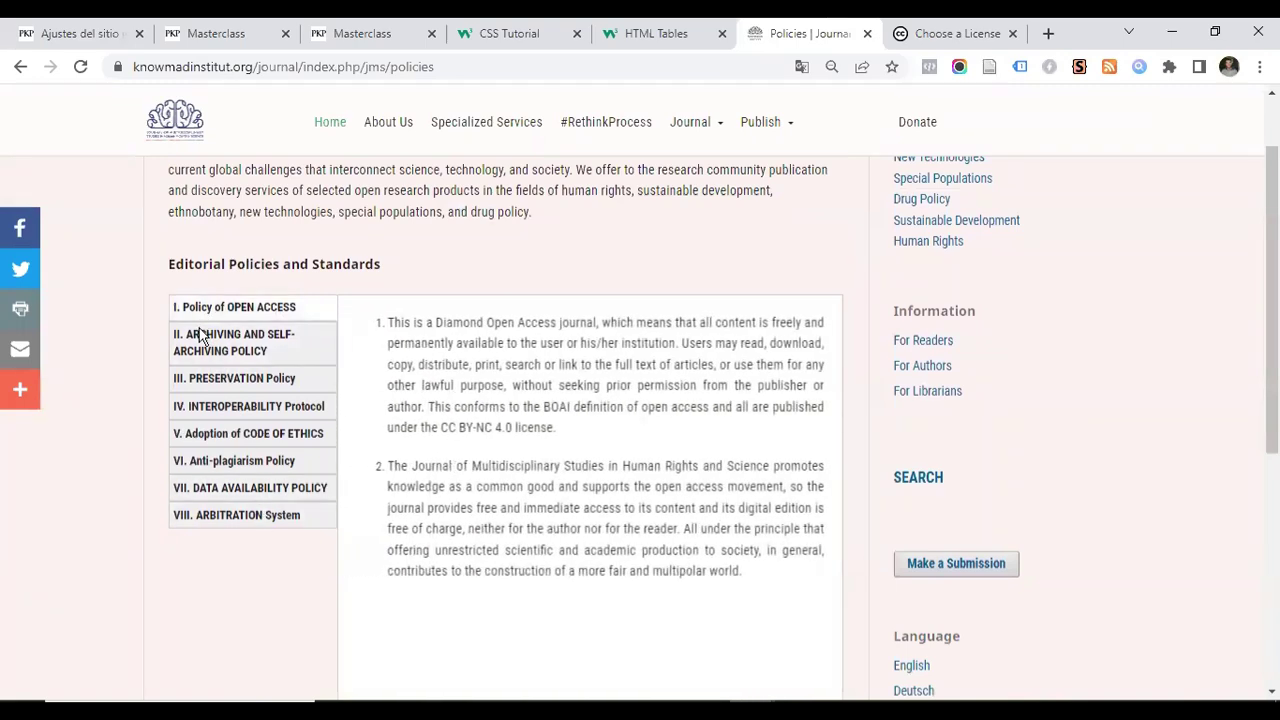
pyautogui.click(195, 340)
pyautogui.click(218, 385)
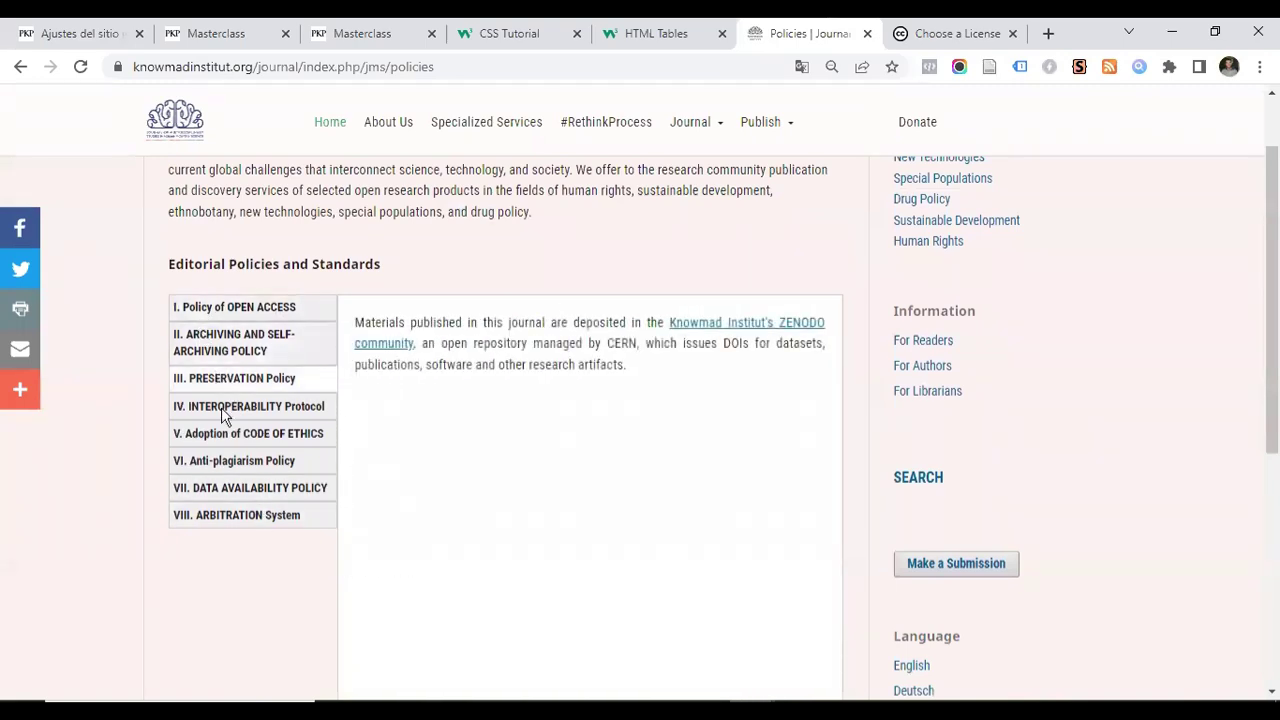
pyautogui.click(221, 407)
pyautogui.click(218, 445)
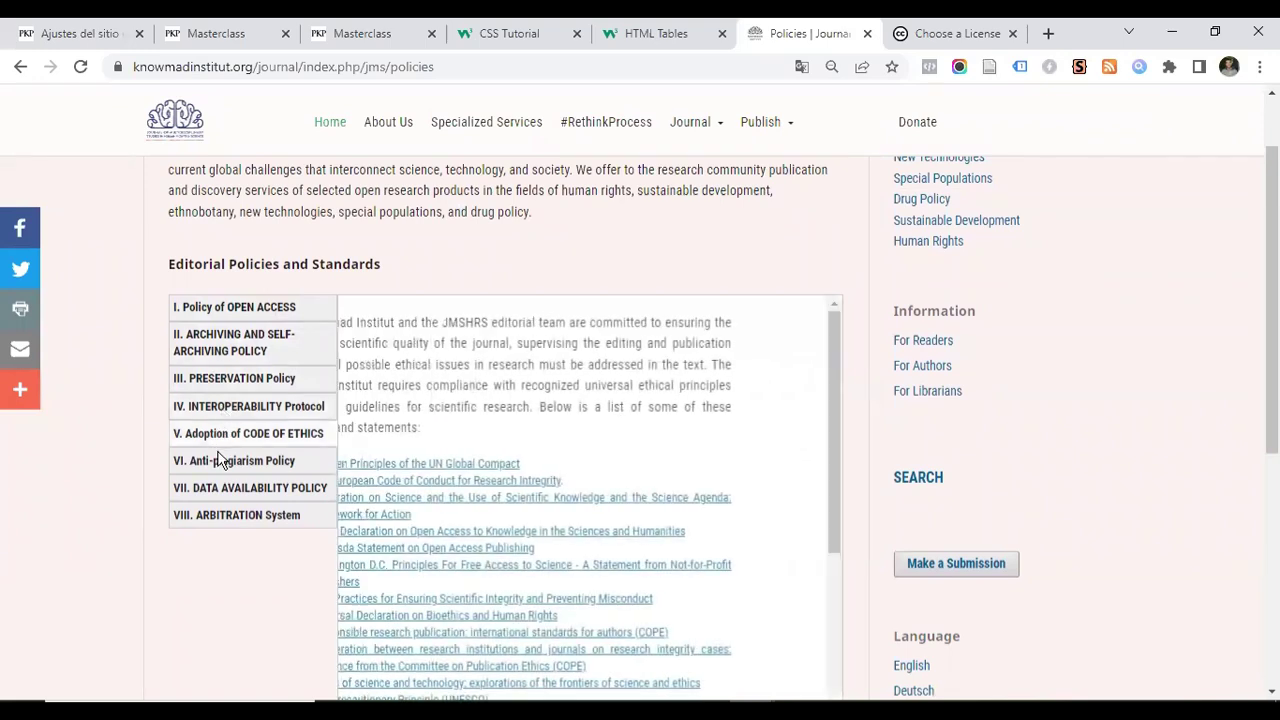
pyautogui.click(218, 462)
pyautogui.click(219, 492)
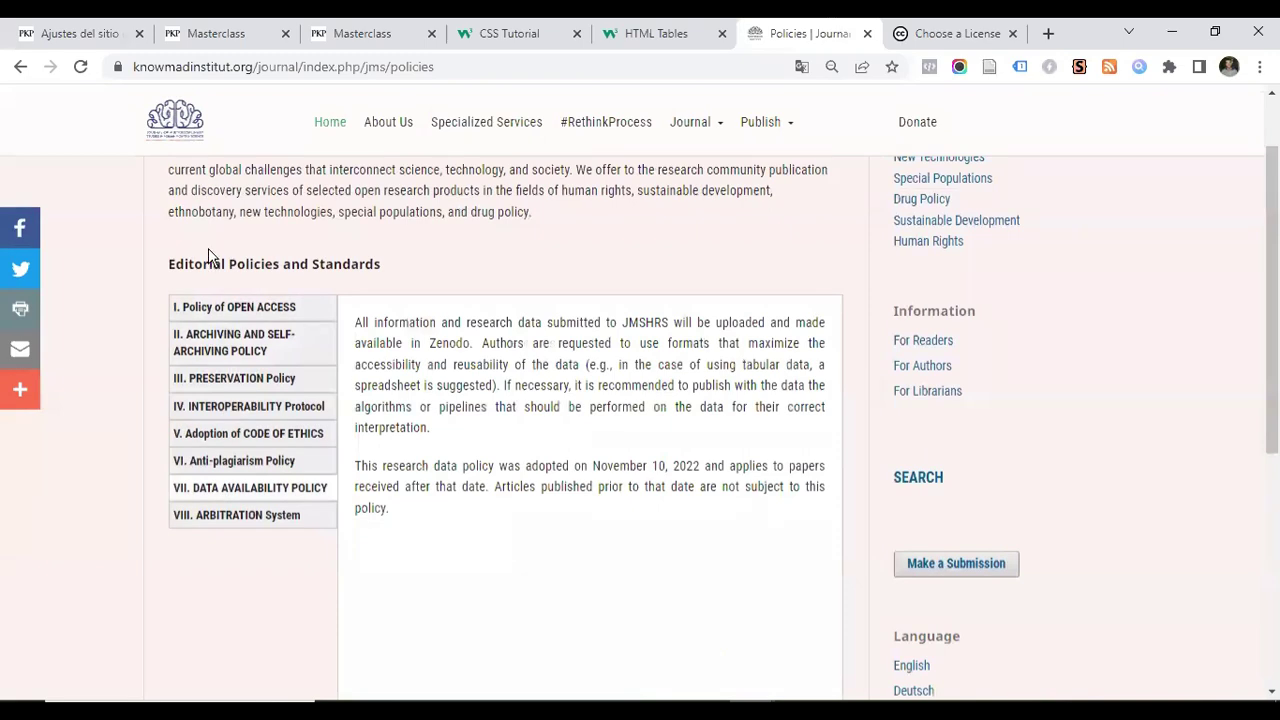
# Return to the footer's source code and highlight the Texto paragraph, then only its style="color: red;" attribute
pyautogui.click(360, 34)
pyautogui.click(206, 34)
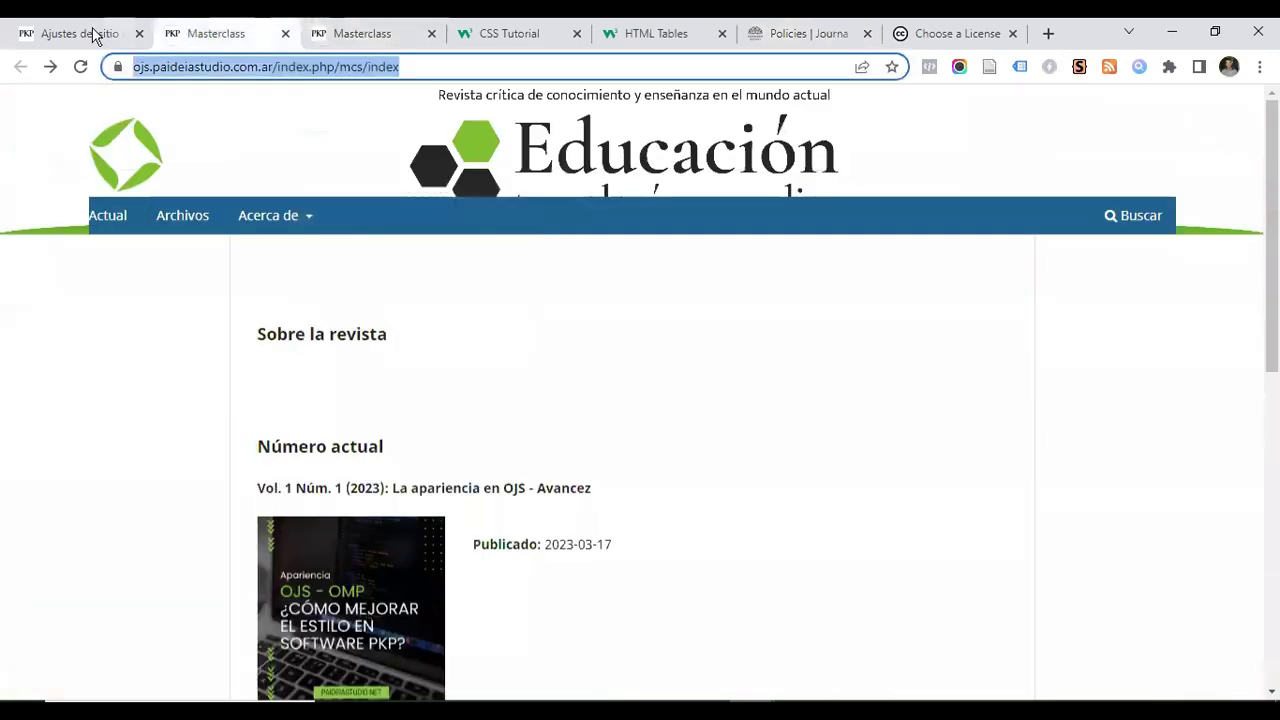
pyautogui.click(90, 34)
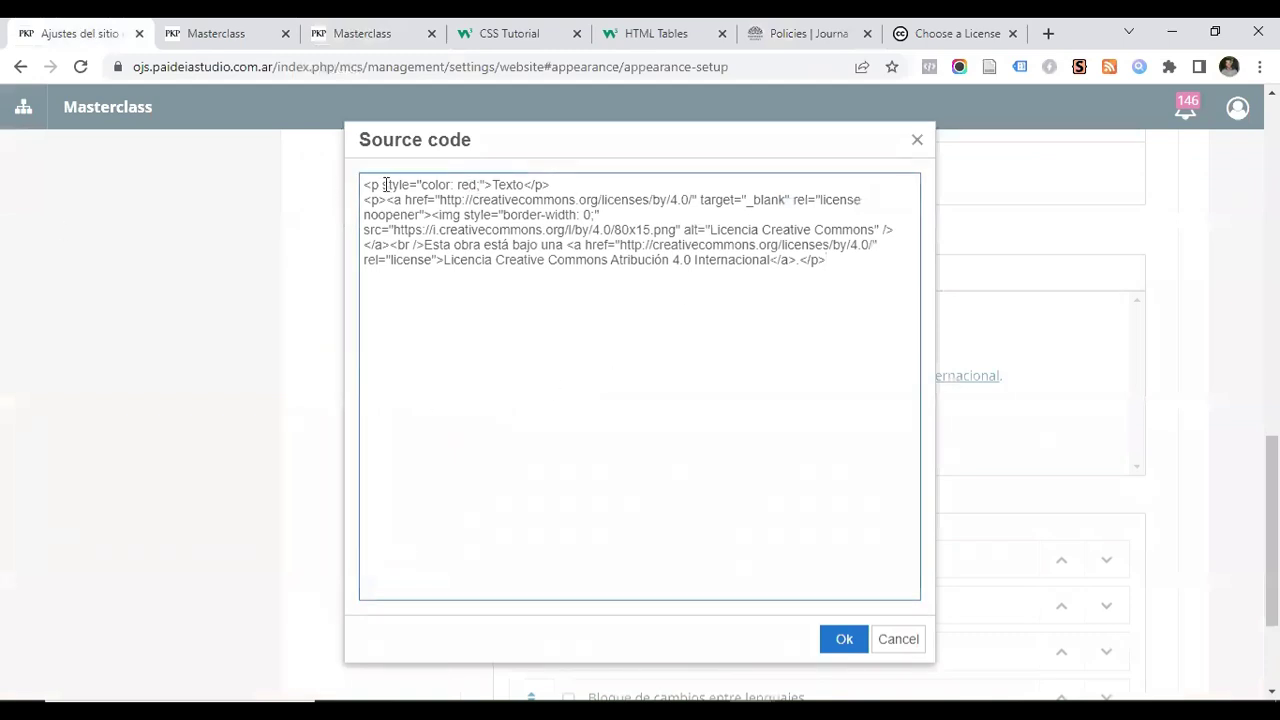
pyautogui.moveTo(366, 185); pyautogui.dragTo(566, 185)
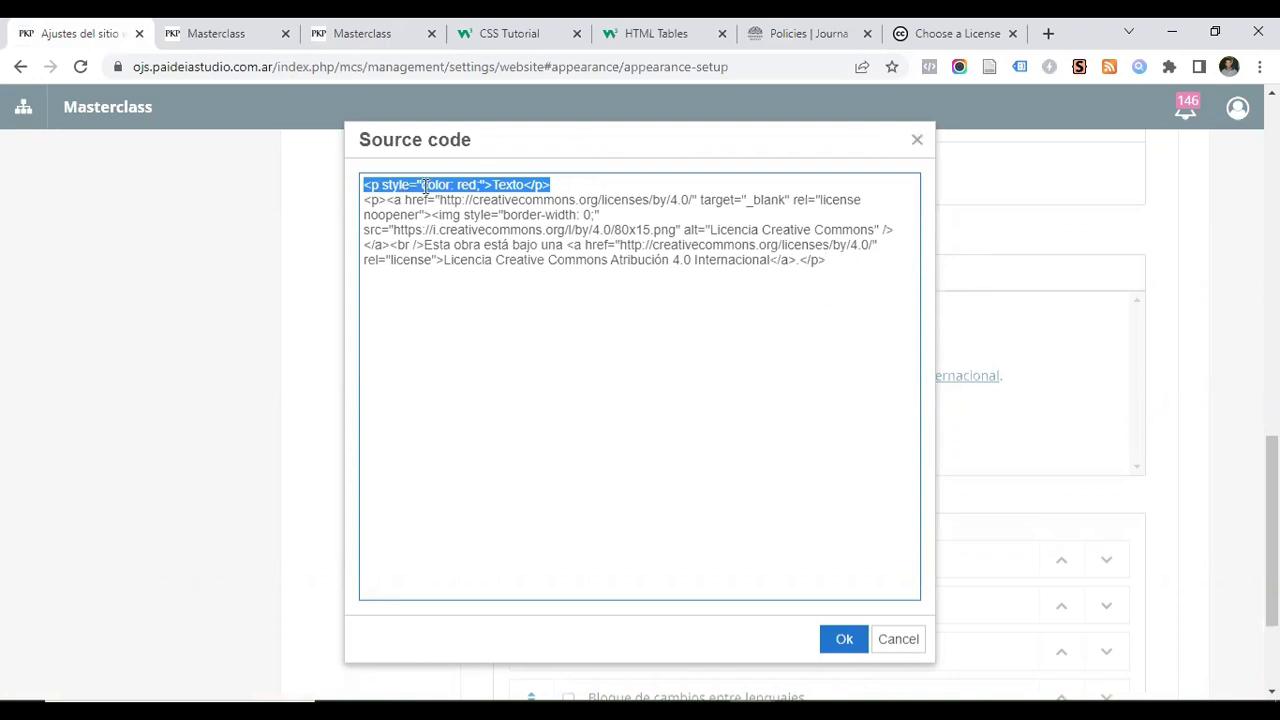
pyautogui.moveTo(383, 185); pyautogui.dragTo(483, 185)
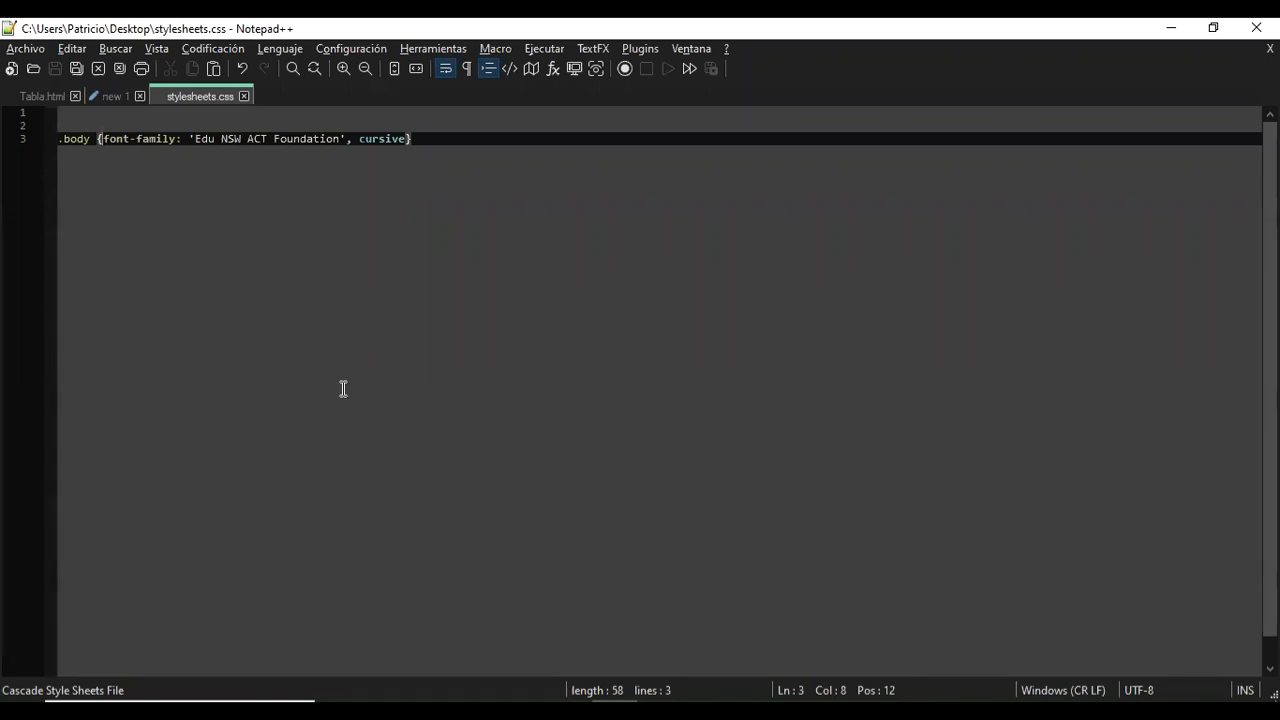
# Show Tabla.html in Notepad++ and review its policy markup alongside the example journal's Policies page
pyautogui.click(34, 96)
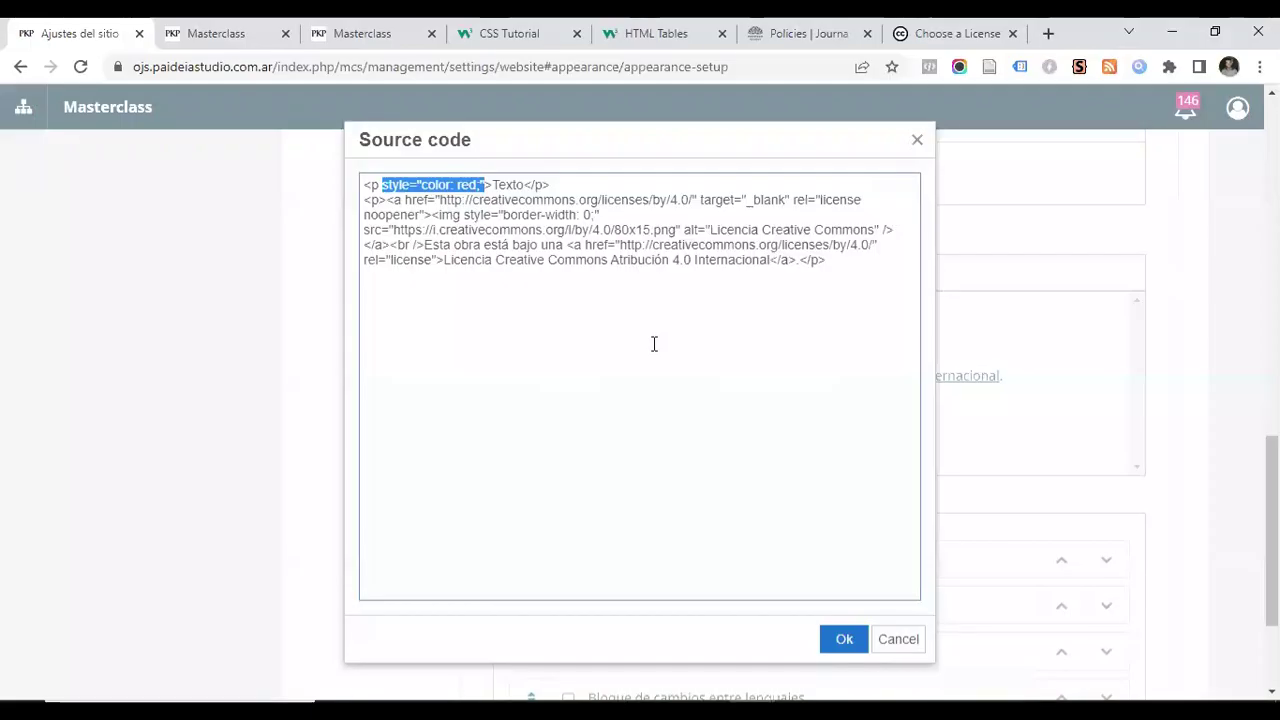
pyautogui.hotkey('alt', 'Tab')
pyautogui.click(814, 36)
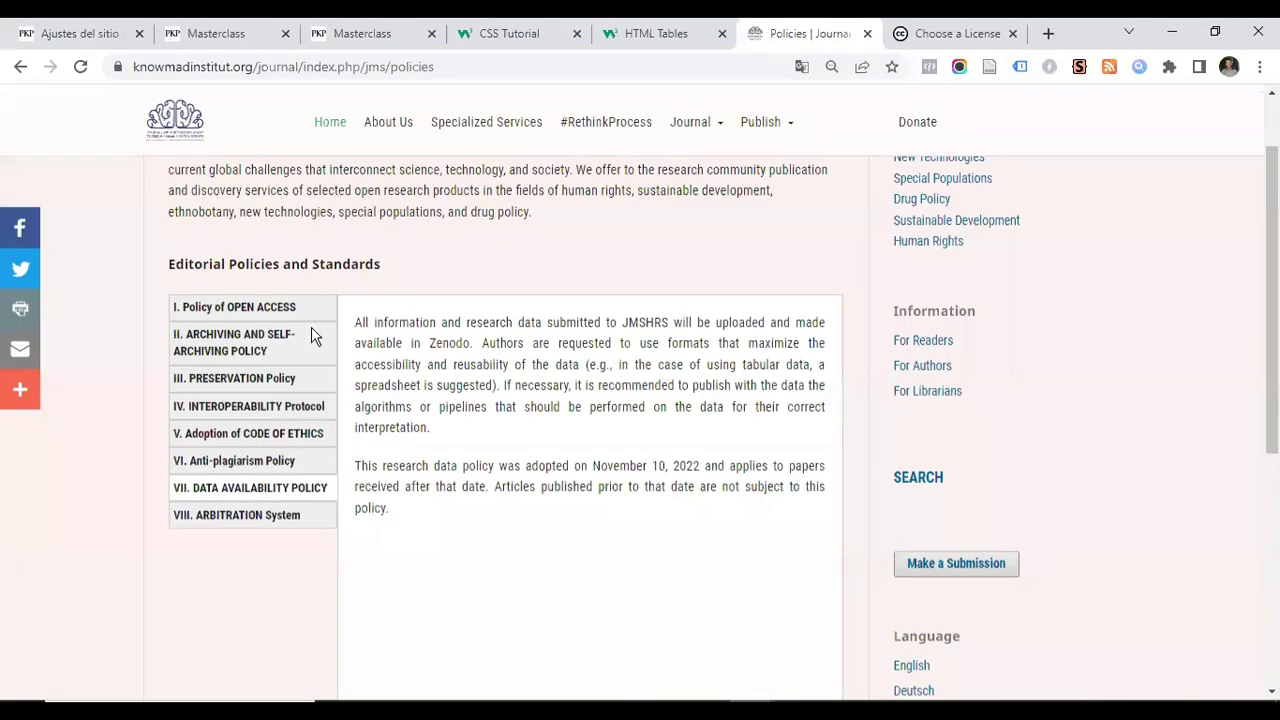
pyautogui.hotkey('alt', 'Tab')
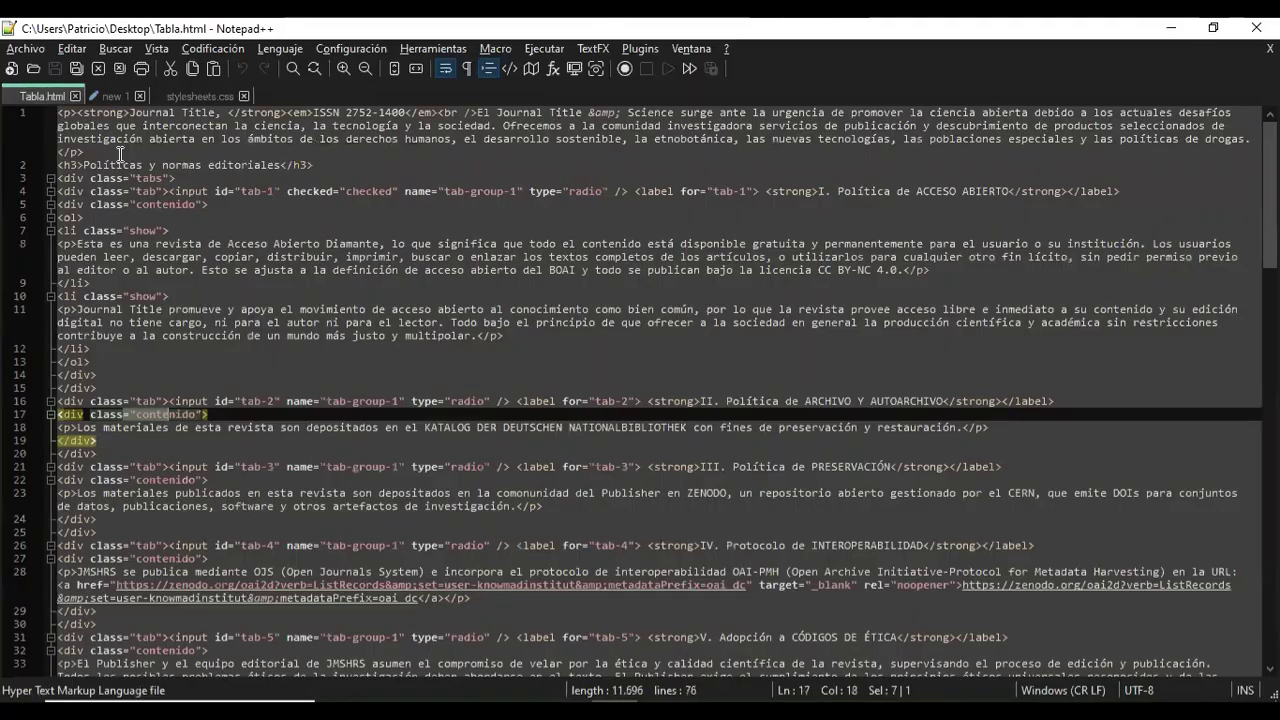
pyautogui.scroll(-10, 75, 198)
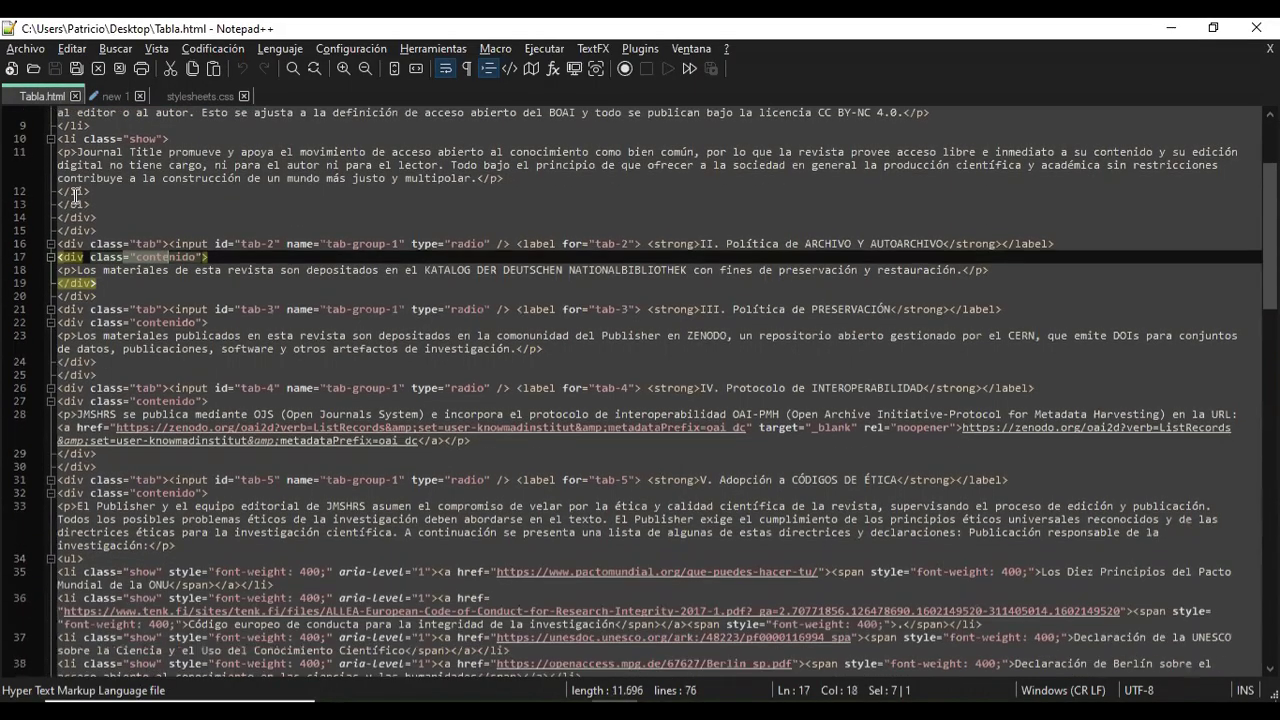
pyautogui.scroll(-6, 75, 198)
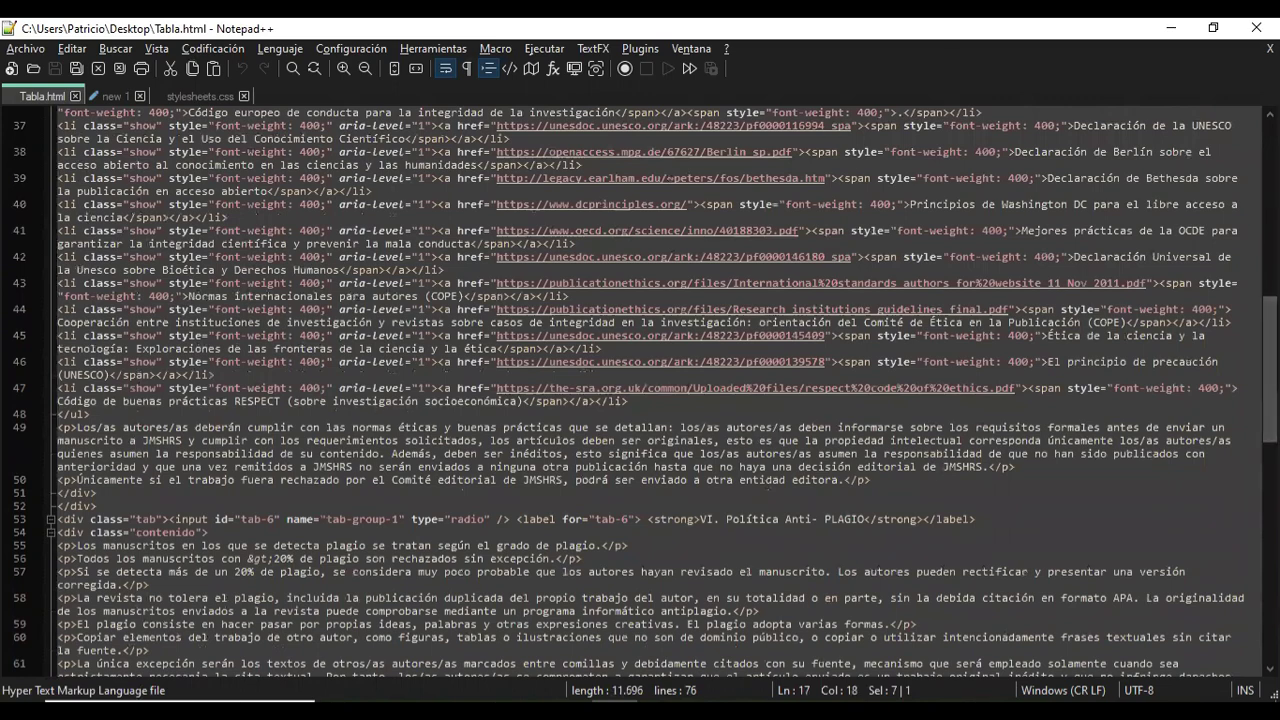
# Switch back to Chrome and bring up the footer's source code in the website settings again
pyautogui.hotkey('alt', 'Tab')
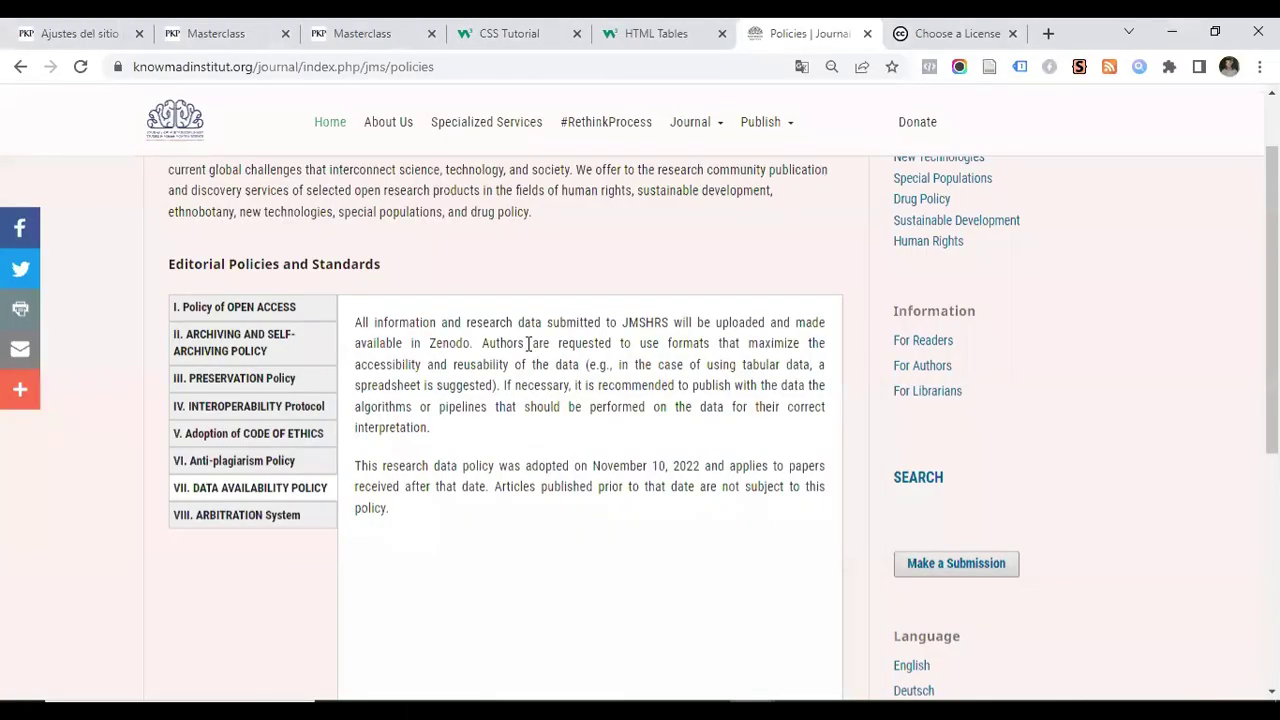
pyautogui.click(352, 37)
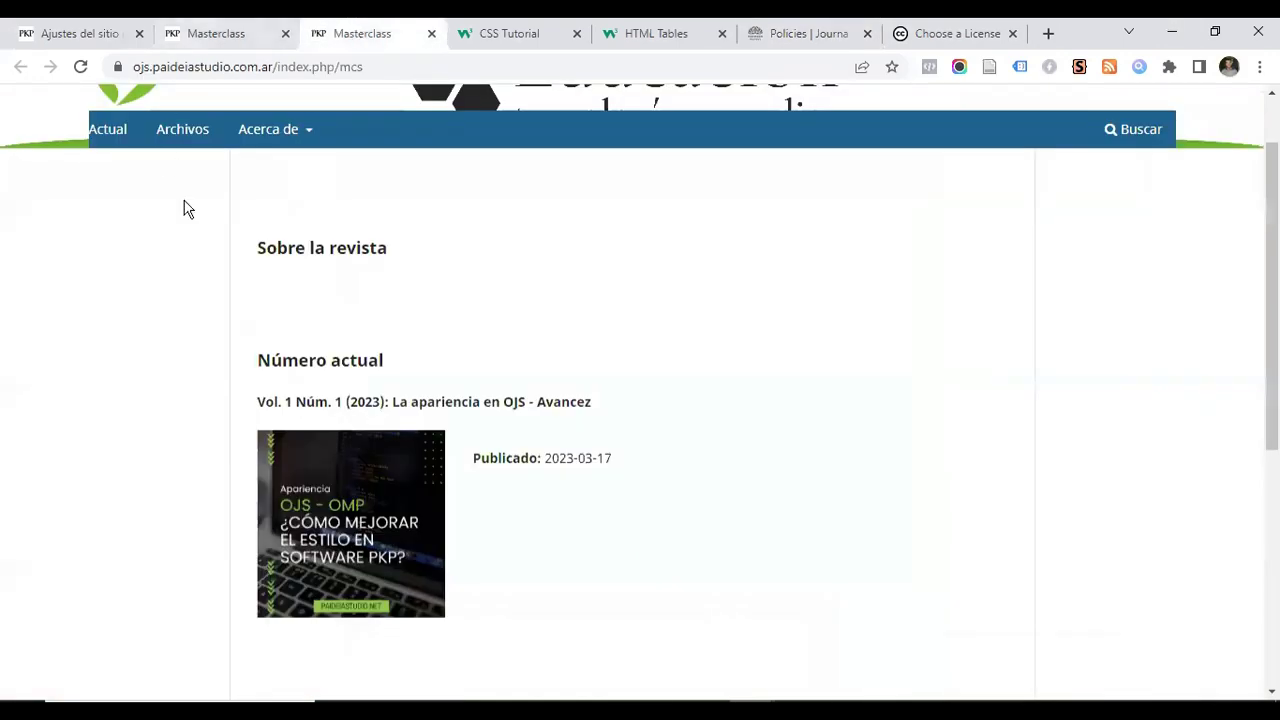
pyautogui.click(225, 34)
pyautogui.click(52, 35)
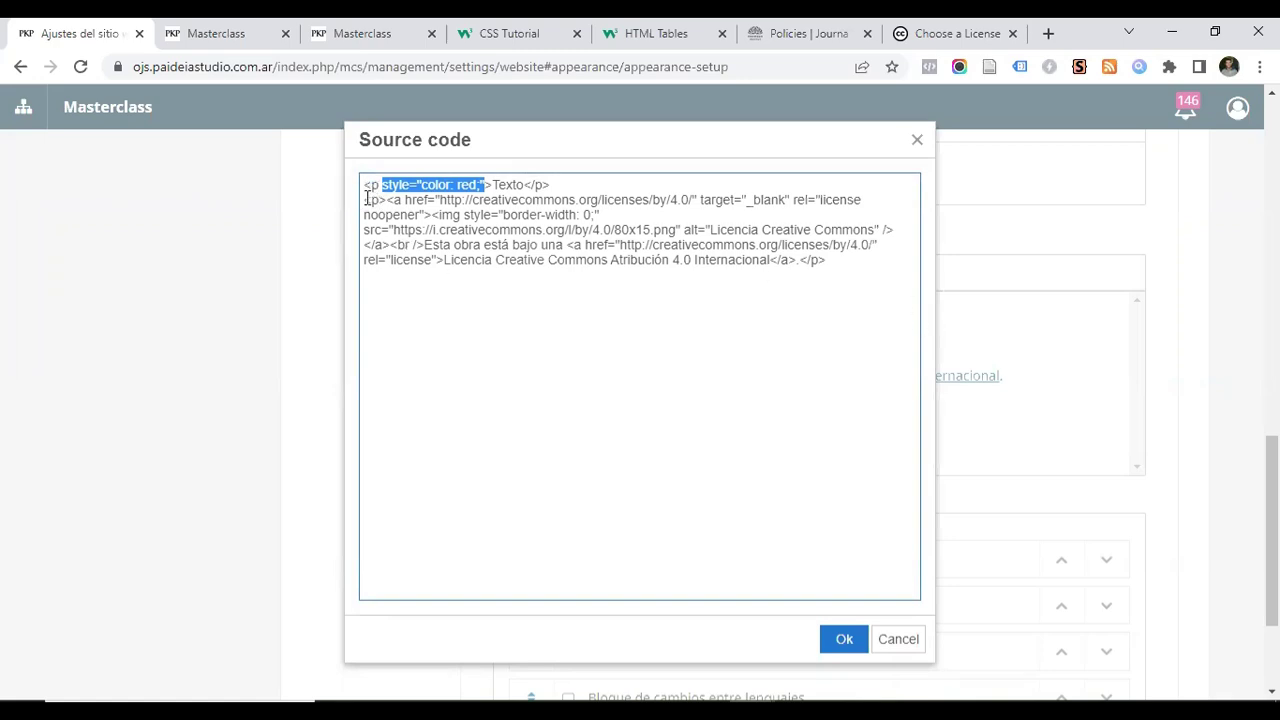
# Switch to Notepad++ and highlight the title text, div and li tags, and class="tabs" attribute near the start of Tabla.html
pyautogui.hotkey('alt', 'Tab')
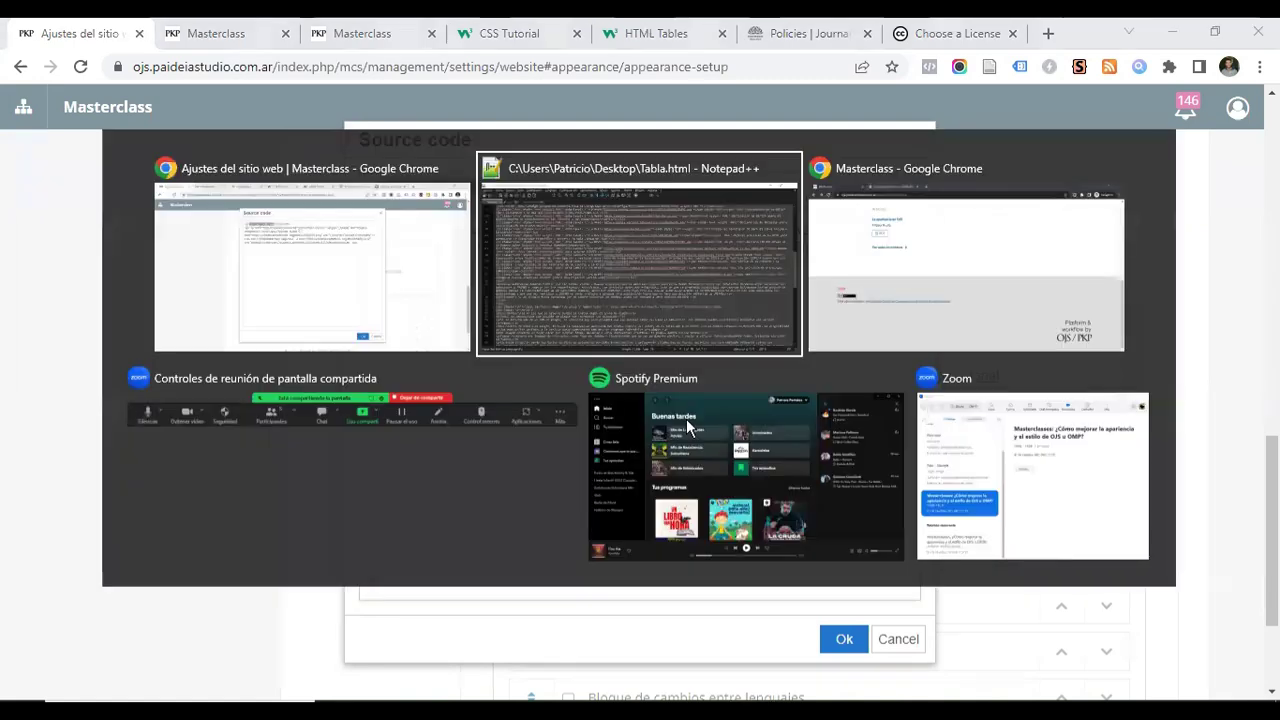
pyautogui.scroll(5, 270, 318)
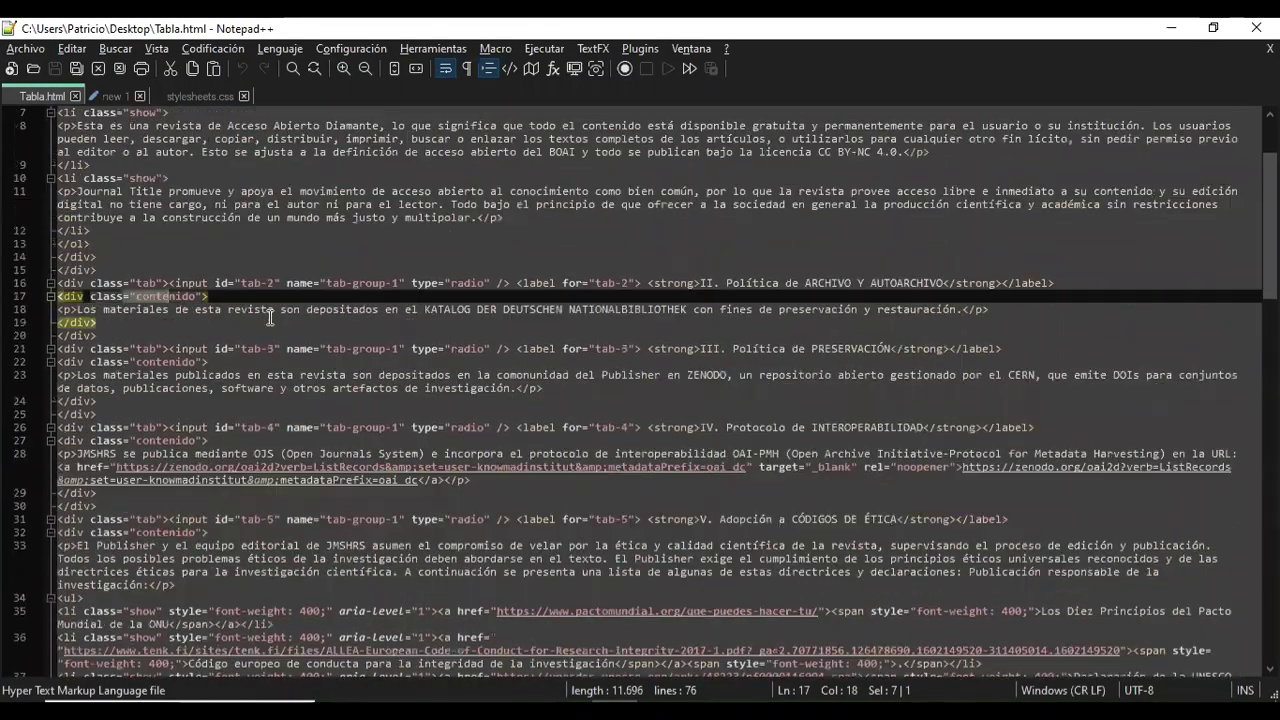
pyautogui.scroll(3, 206, 226)
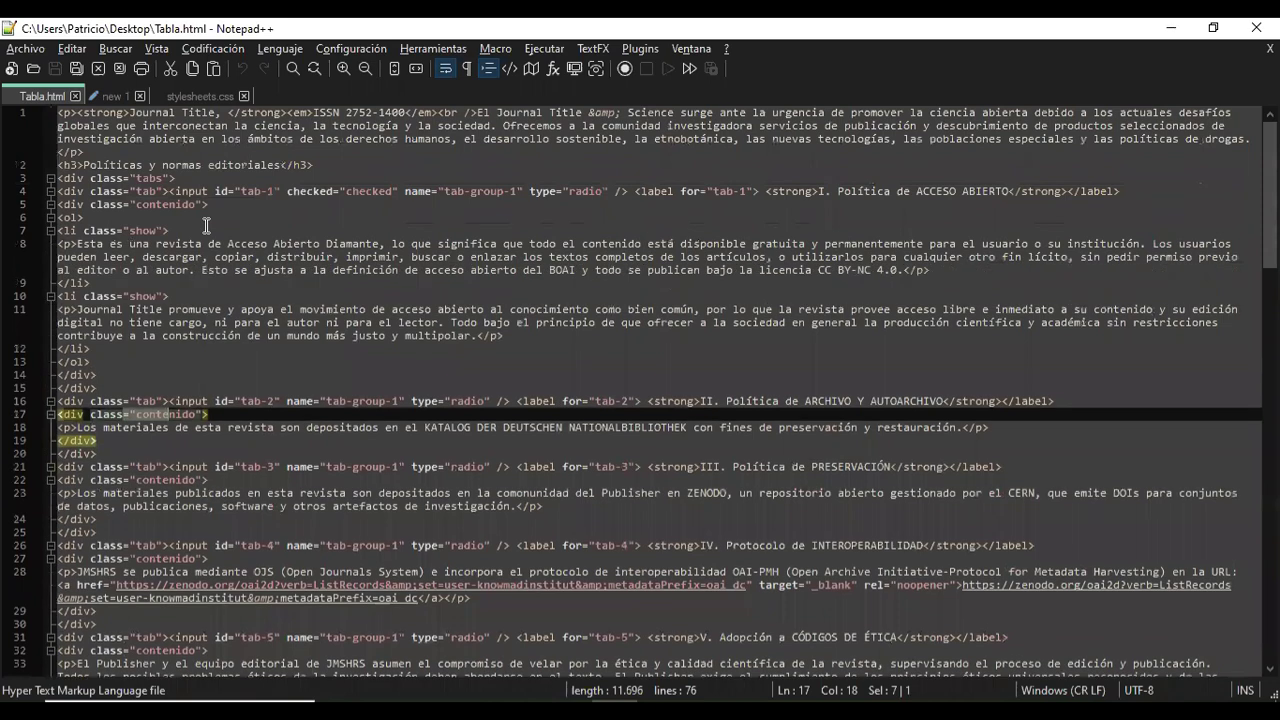
pyautogui.moveTo(62, 112); pyautogui.dragTo(228, 112)
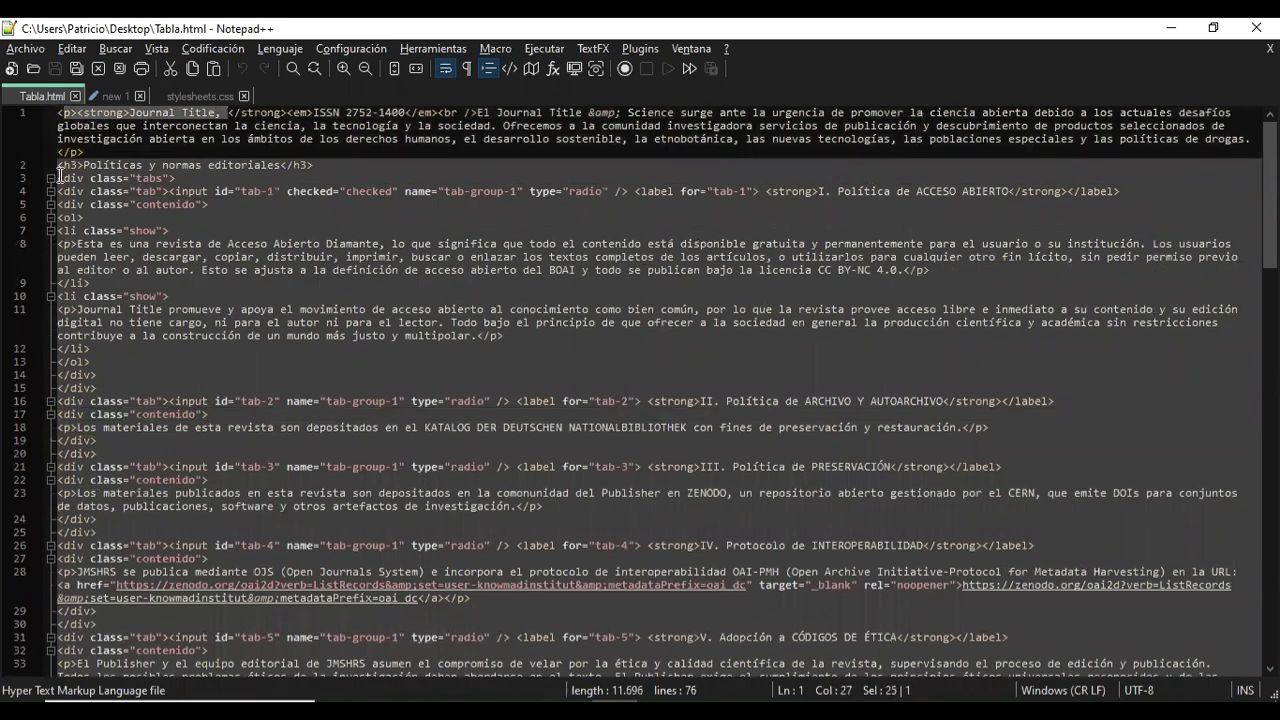
pyautogui.moveTo(62, 160); pyautogui.dragTo(92, 178)
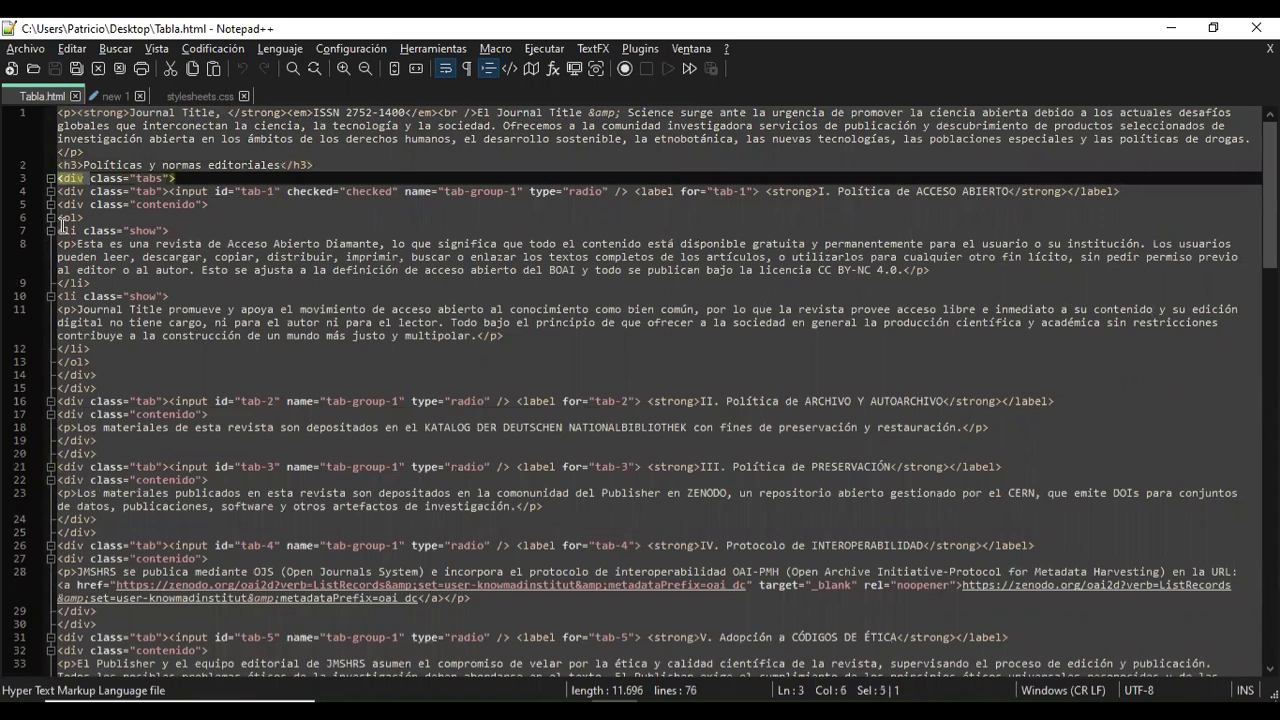
pyautogui.moveTo(60, 230); pyautogui.dragTo(77, 230)
pyautogui.moveTo(93, 178); pyautogui.dragTo(161, 178)
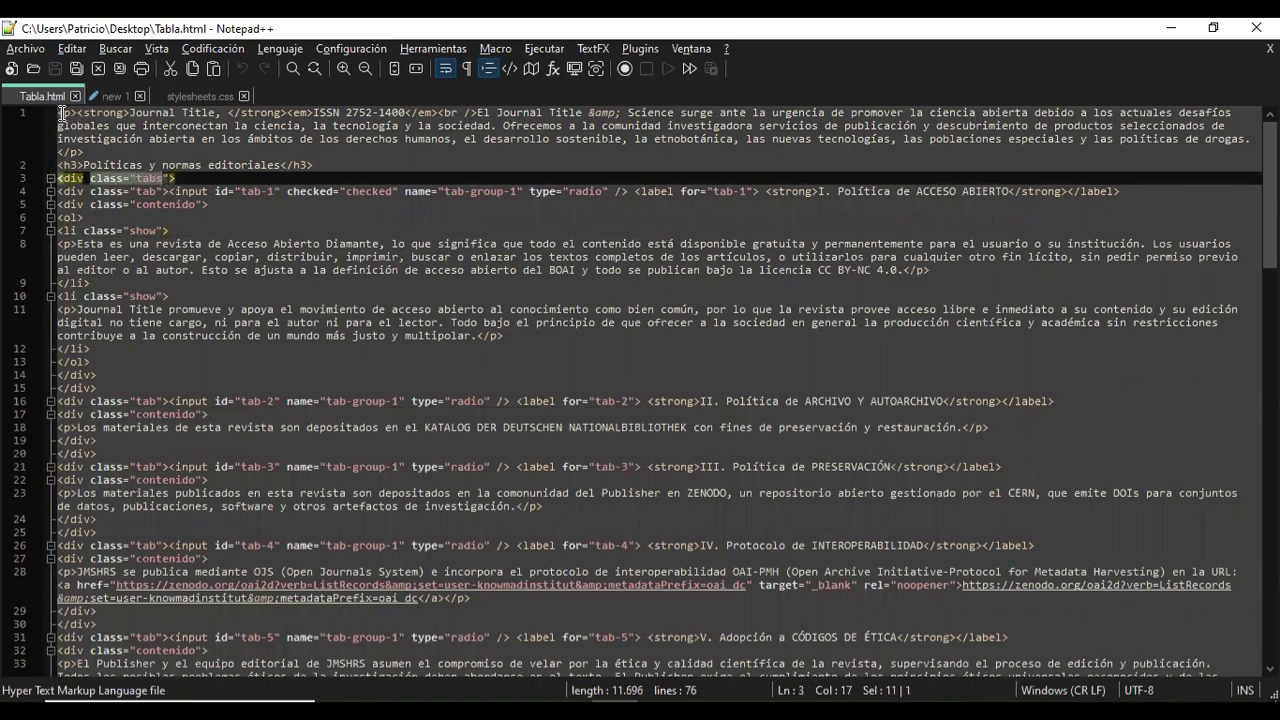
# Highlight the markup of Tabla.html from its first line through line 19, then clear the selection
pyautogui.moveTo(59, 113); pyautogui.dragTo(302, 289)
pyautogui.scroll(3, 163, 330)
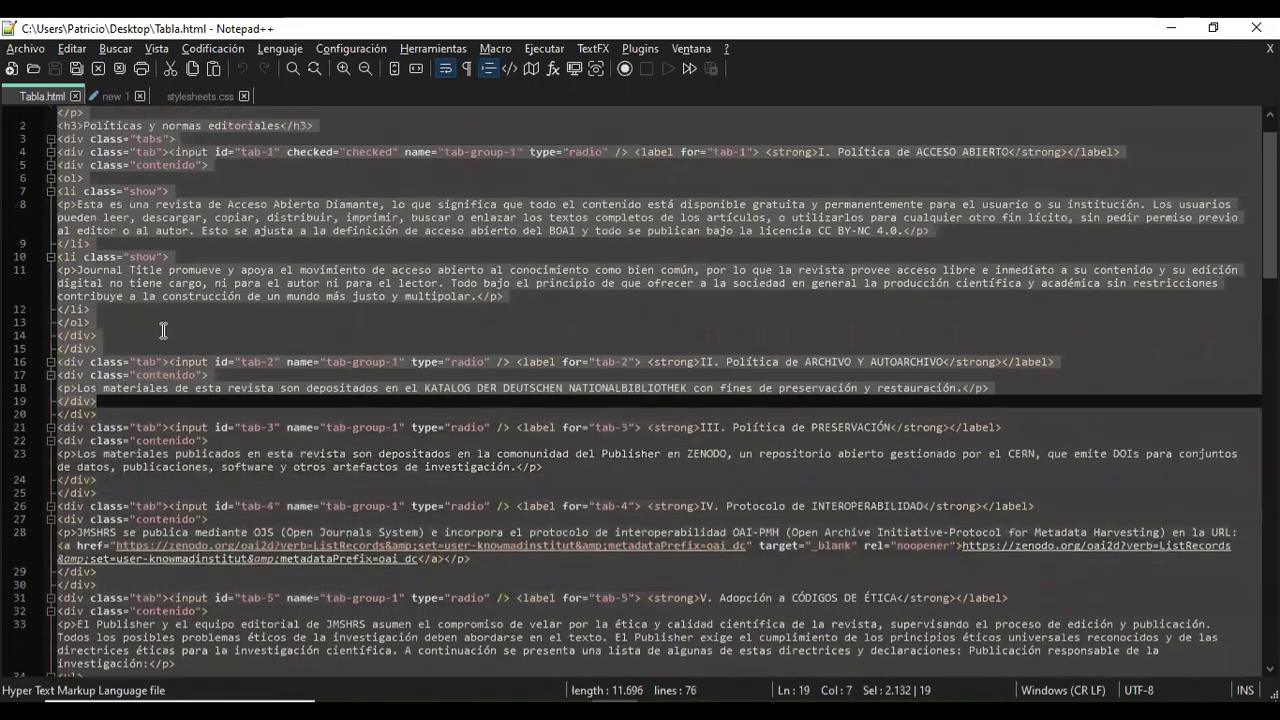
pyautogui.click(88, 238)
pyautogui.scroll(1, 88, 238)
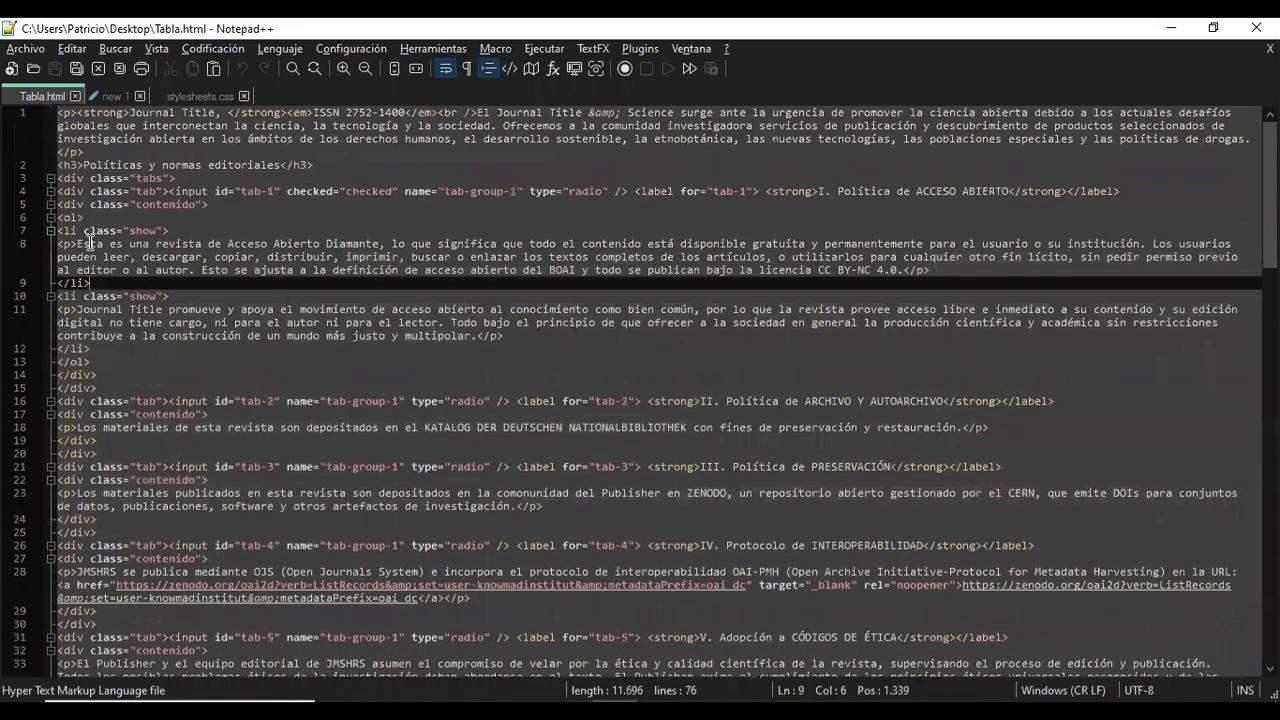
# Review the extent of the <div class="tabs"> block on line 3 of Tabla.html and collapse it
pyautogui.moveTo(62, 177); pyautogui.dragTo(237, 236)
pyautogui.click(66, 178)
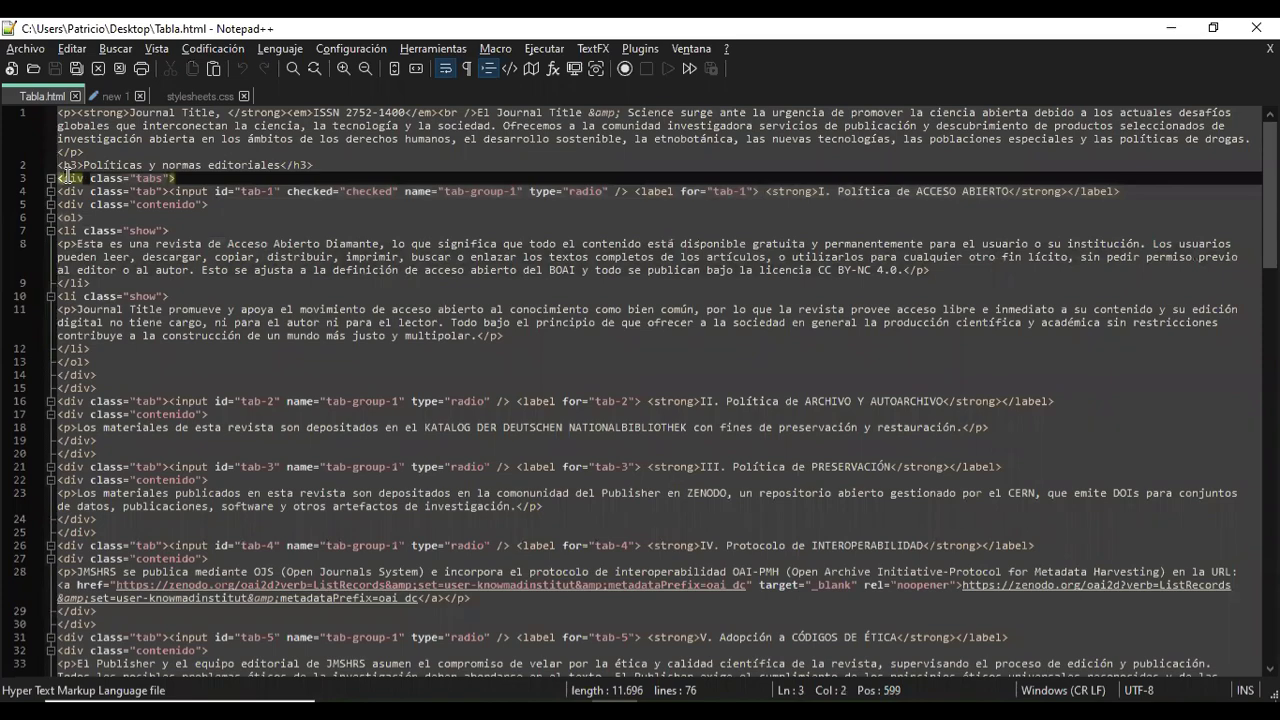
pyautogui.scroll(-10, 143, 265)
pyautogui.scroll(10, 143, 265)
pyautogui.click(48, 179)
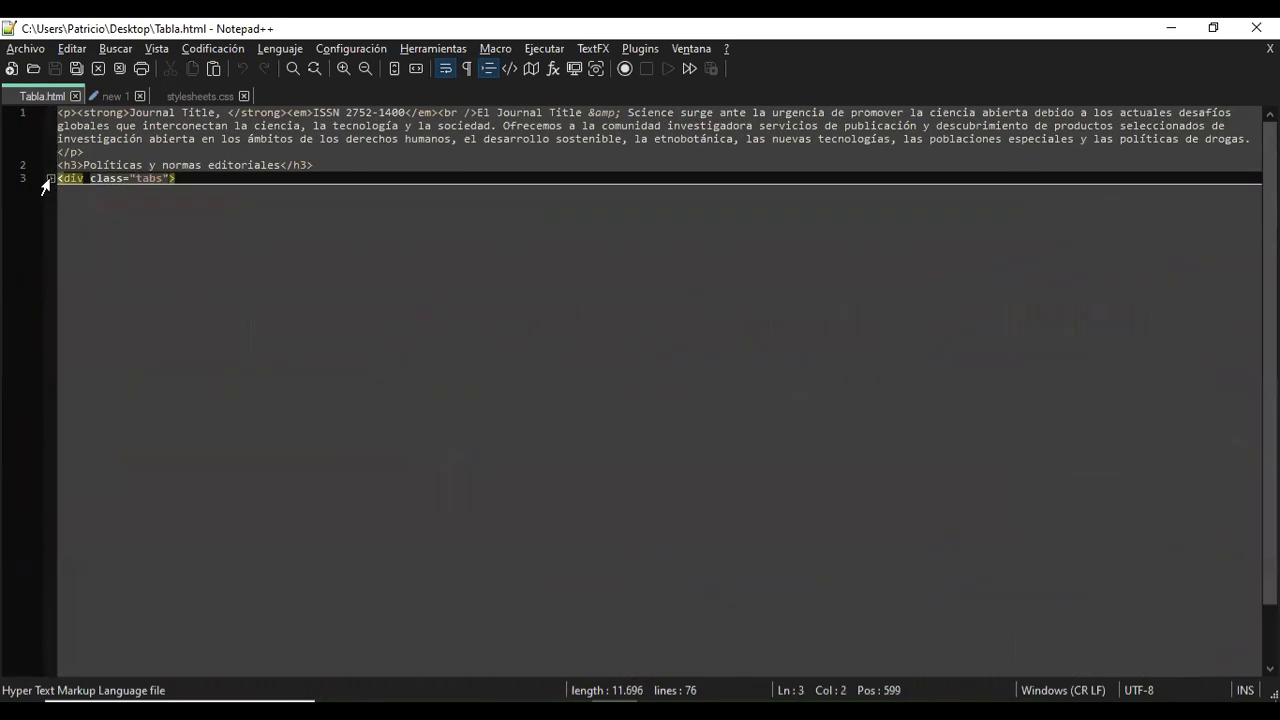
# Expand the <div class="tabs"> block in Tabla.html and highlight the opening tags of the first tab on lines 4 and 5
pyautogui.click(48, 179)
pyautogui.click(46, 192)
pyautogui.click(46, 192)
pyautogui.moveTo(58, 191); pyautogui.dragTo(225, 207)
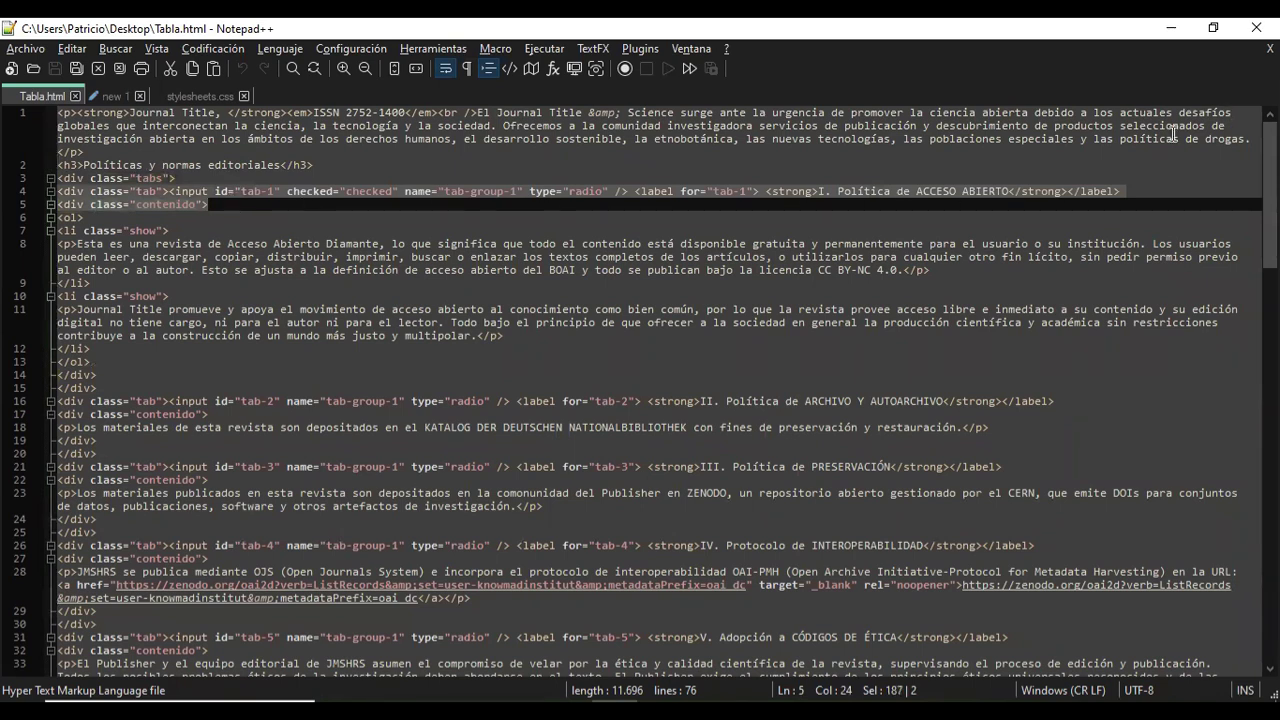
pyautogui.click(94, 205)
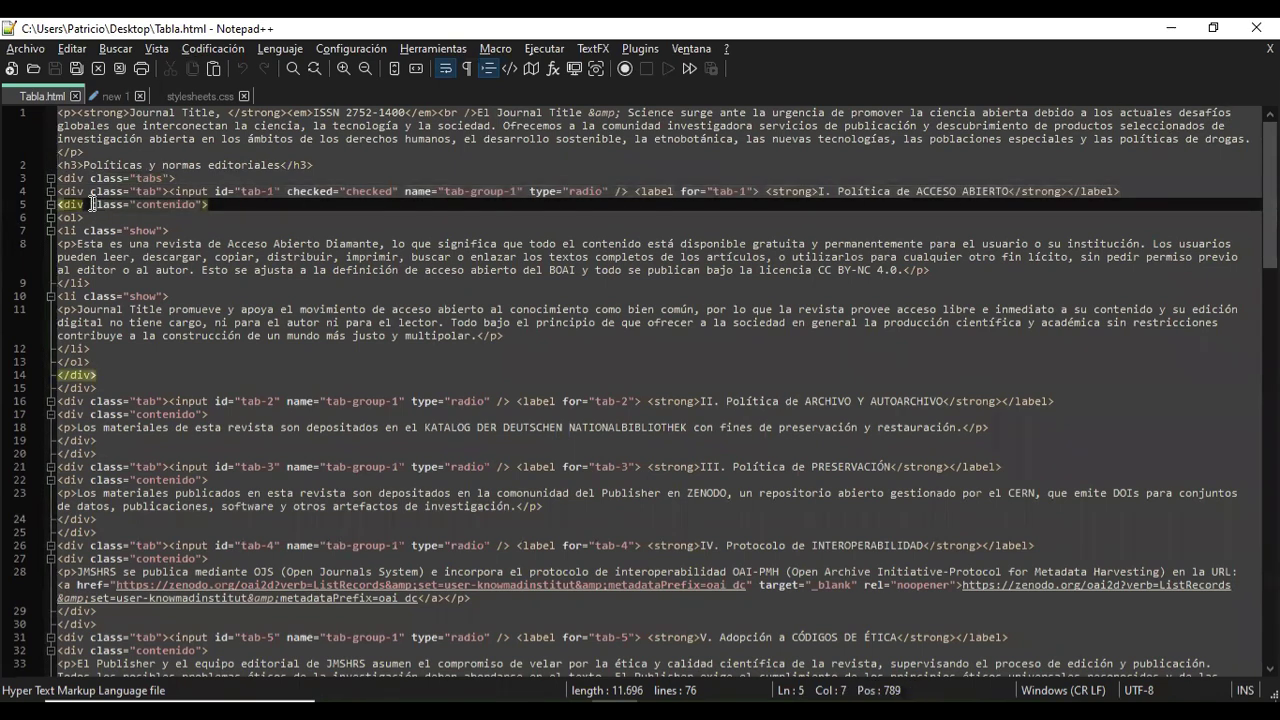
# Copy the first tab's markup, lines 4 to 15 of Tabla.html, and paste it at the end of the footer's source code in Chrome
pyautogui.moveTo(63, 187); pyautogui.dragTo(166, 390)
pyautogui.hotkey('ctrl', 'c')
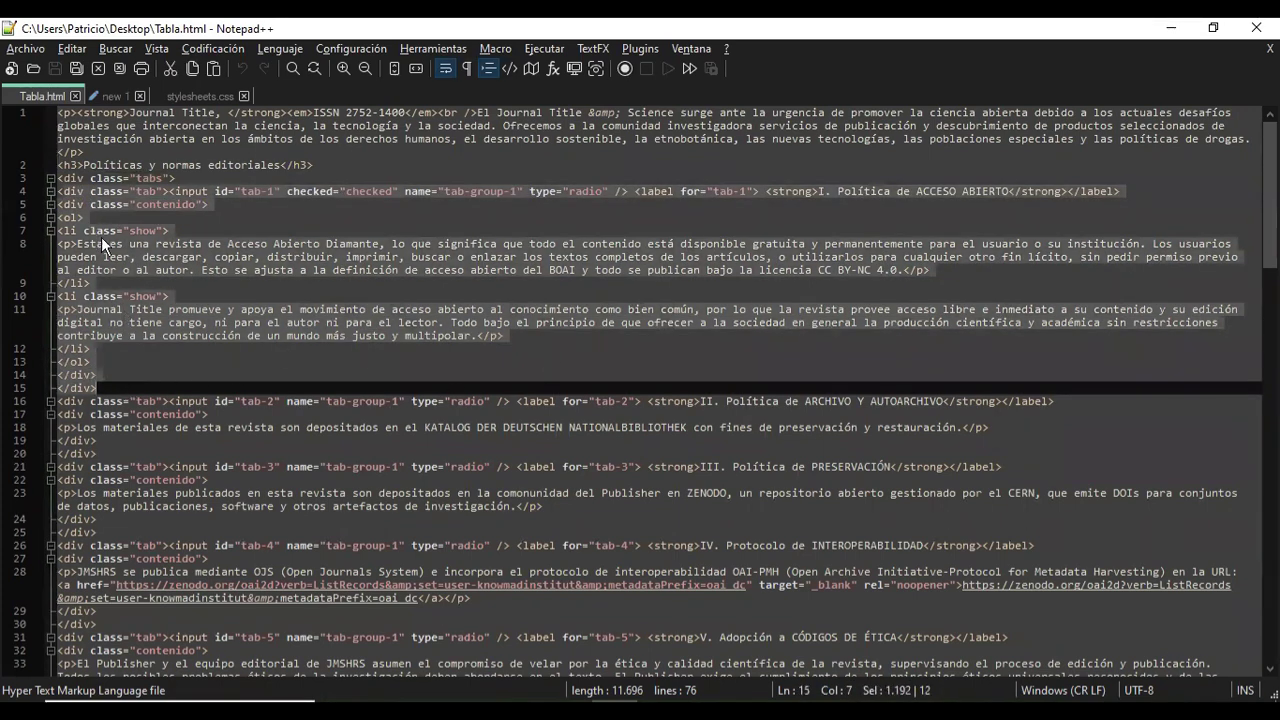
pyautogui.hotkey('alt', 'Tab')
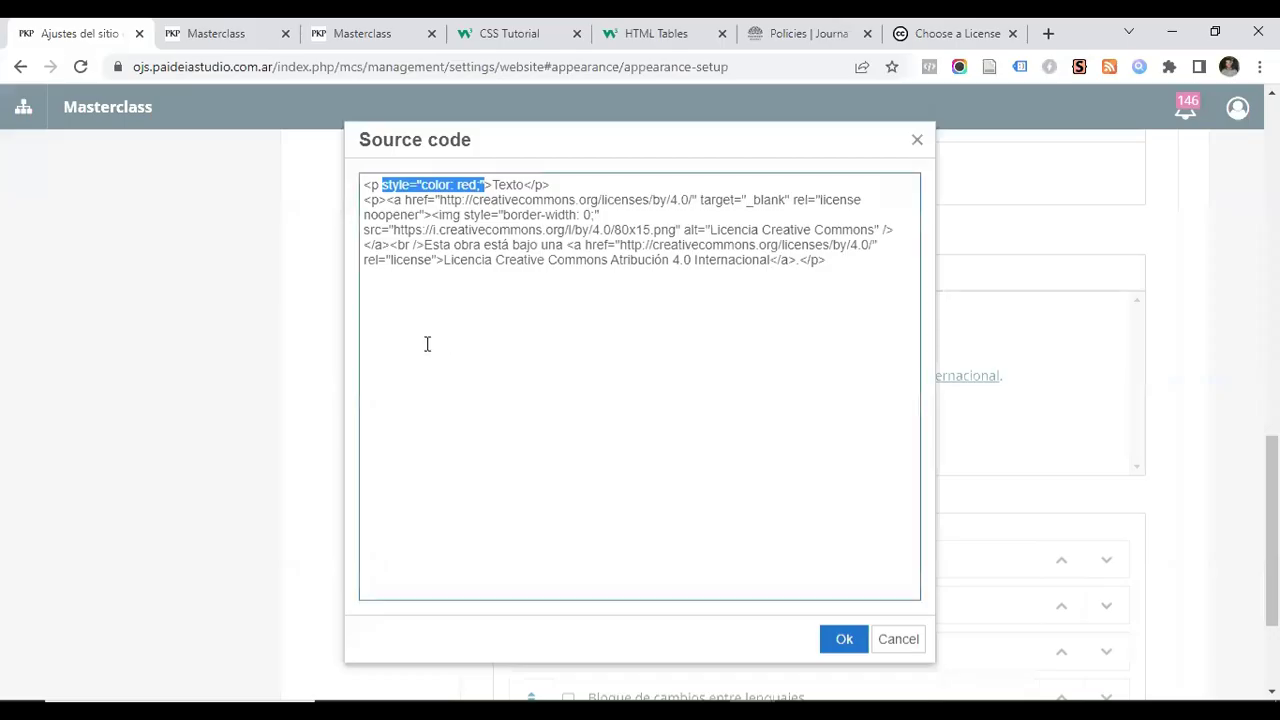
pyautogui.click(830, 266)
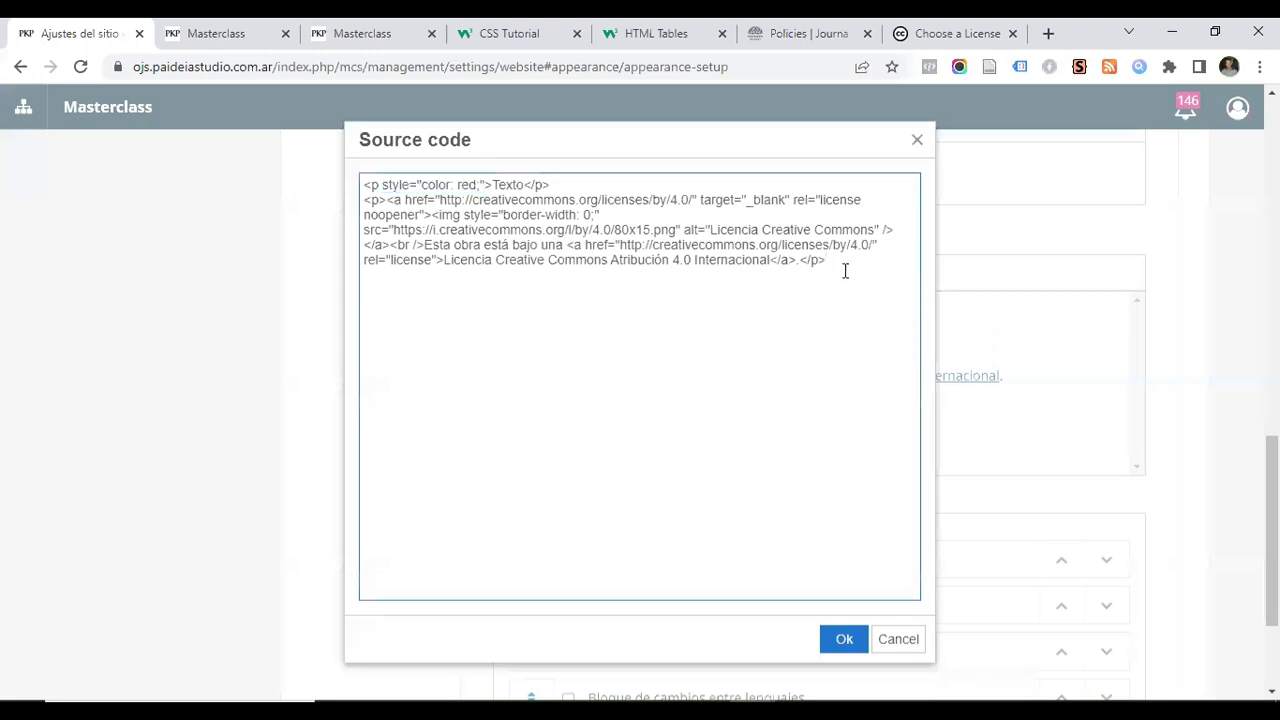
pyautogui.hotkey('ctrl', 'v')
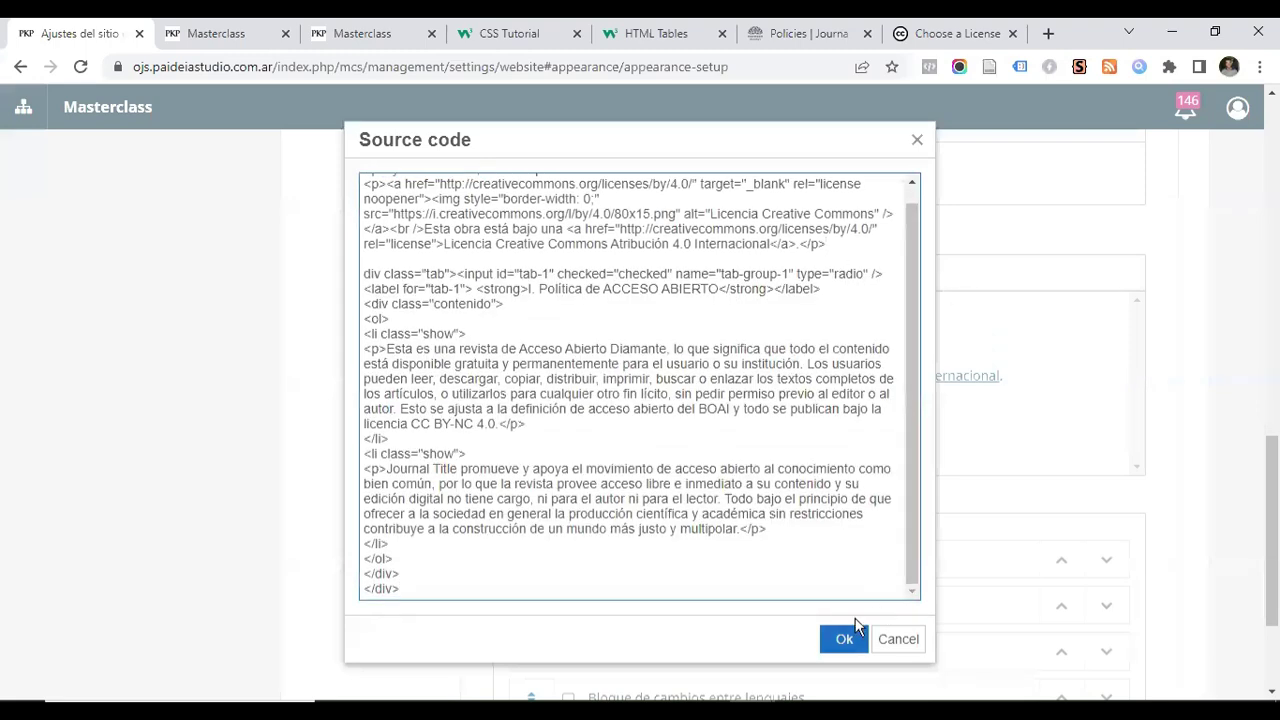
pyautogui.click(844, 638)
# Review the rendered policy text in the footer editor and save the appearance settings
pyautogui.scroll(-3, 751, 380)
pyautogui.scroll(2, 628, 408)
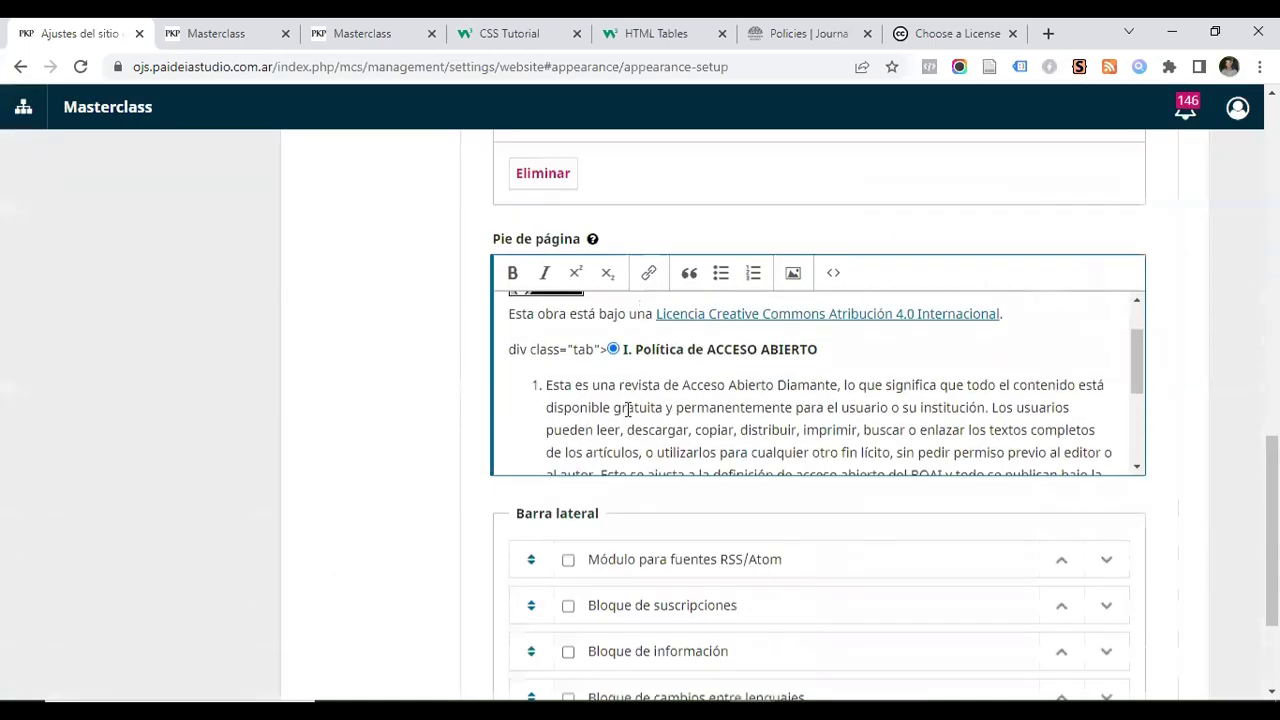
pyautogui.scroll(-4, 566, 366)
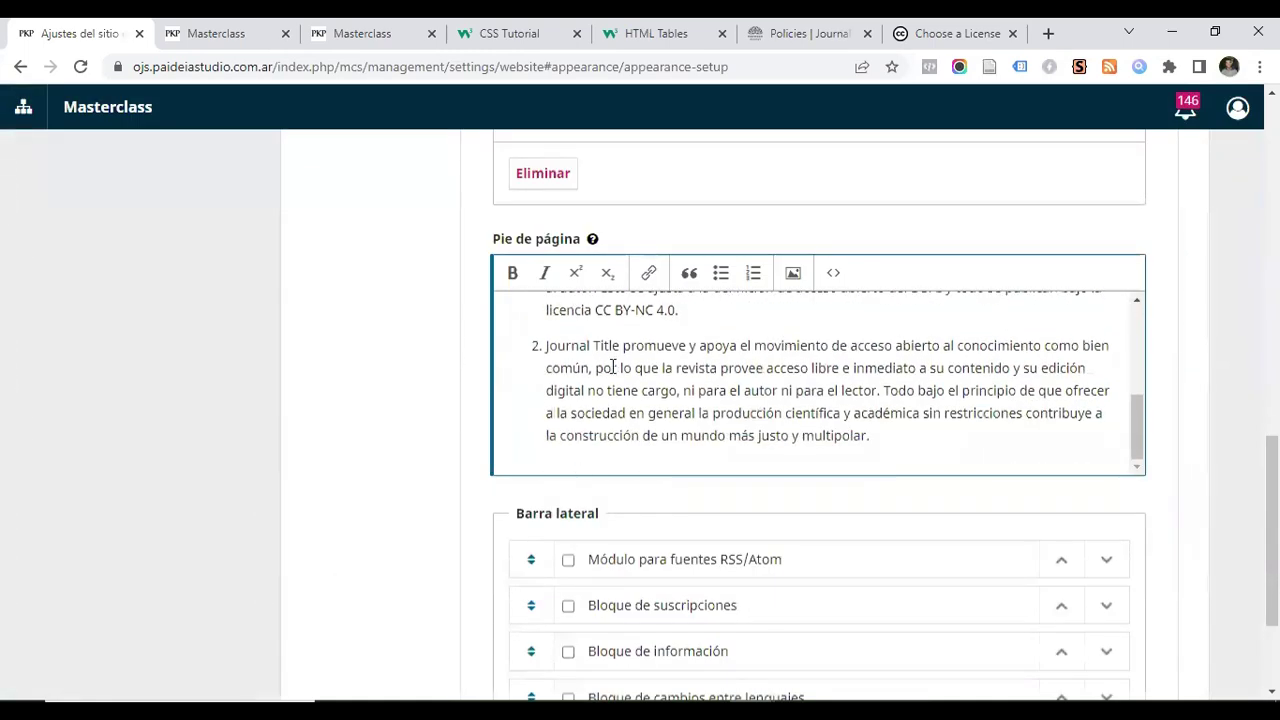
pyautogui.moveTo(1134, 423); pyautogui.dragTo(1115, 355)
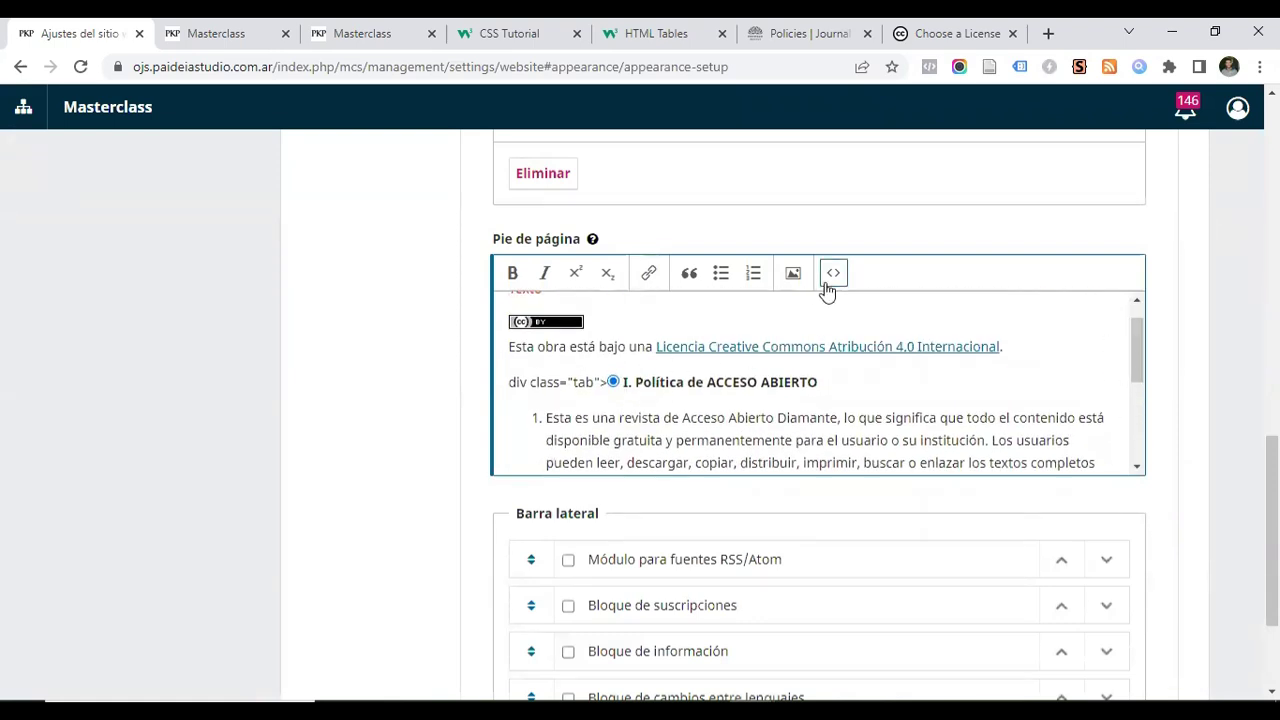
pyautogui.moveTo(1134, 367); pyautogui.dragTo(1134, 444)
pyautogui.scroll(-2, 1177, 517)
pyautogui.click(1117, 608)
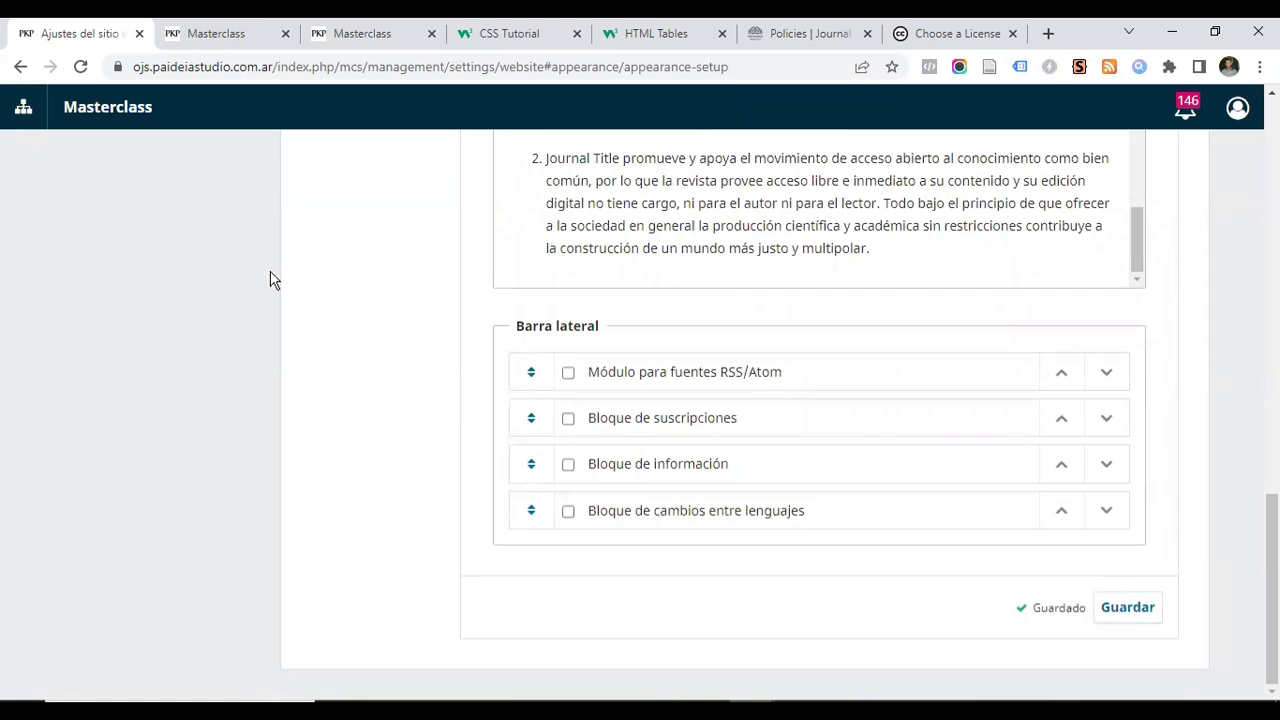
# Reload the journal's public home page in the incognito Chrome window to view the published footer
pyautogui.click(223, 34)
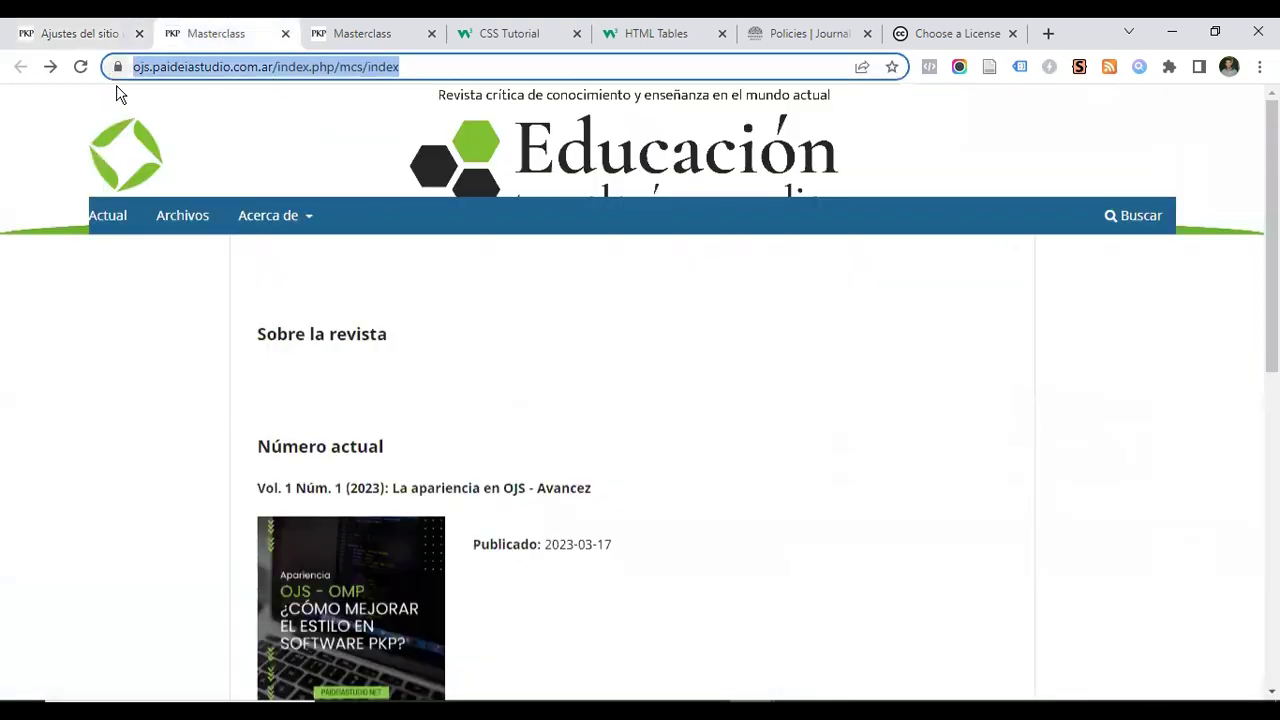
pyautogui.hotkey('alt', 'Tab')
pyautogui.hotkey('alt', 'Tab')
pyautogui.click(82, 67)
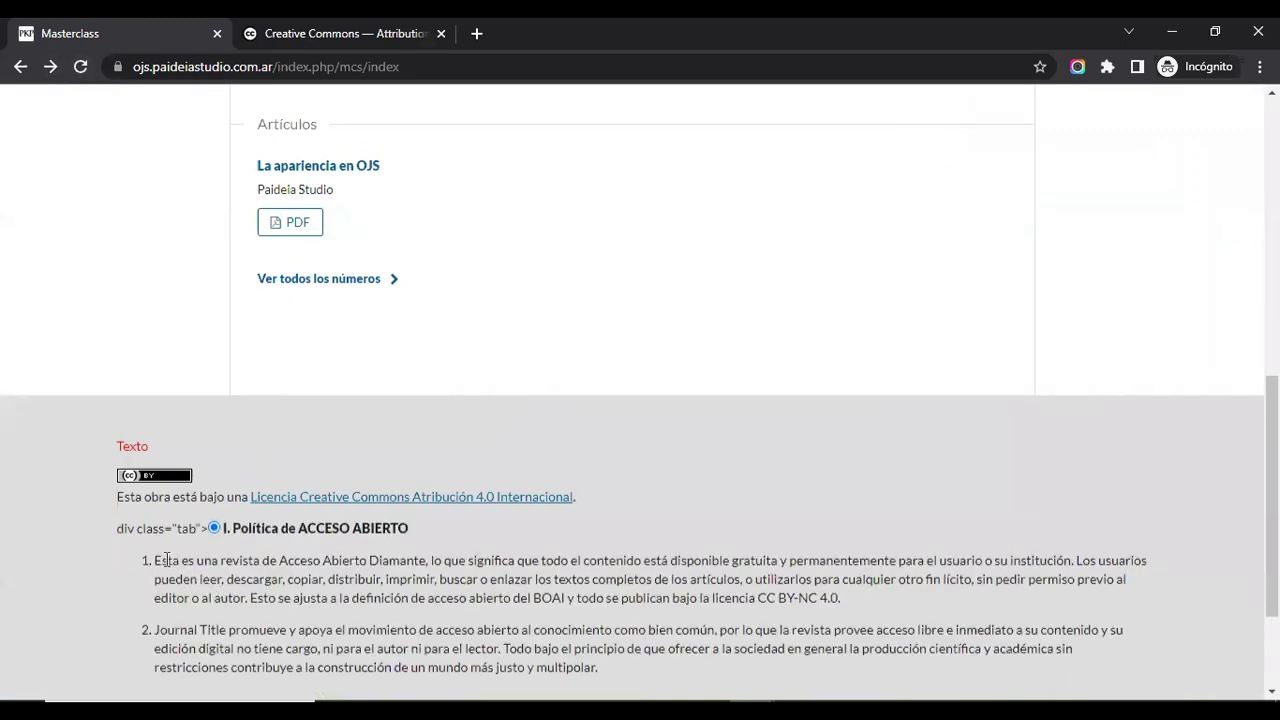
# Return to the website settings in the main Chrome window and reopen the footer's source code
pyautogui.hotkey('alt', 'Tab')
pyautogui.hotkey('alt', 'Tab')
pyautogui.hotkey('alt', 'Tab')
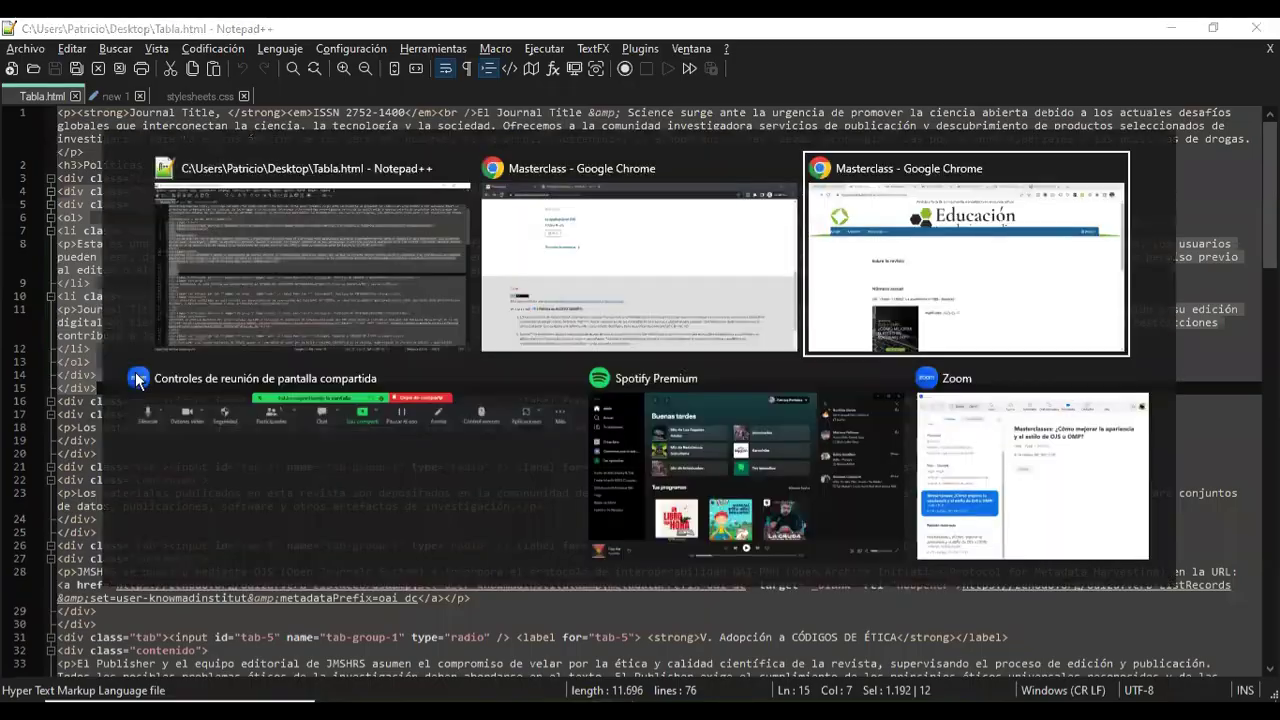
pyautogui.click(100, 33)
pyautogui.scroll(2, 780, 410)
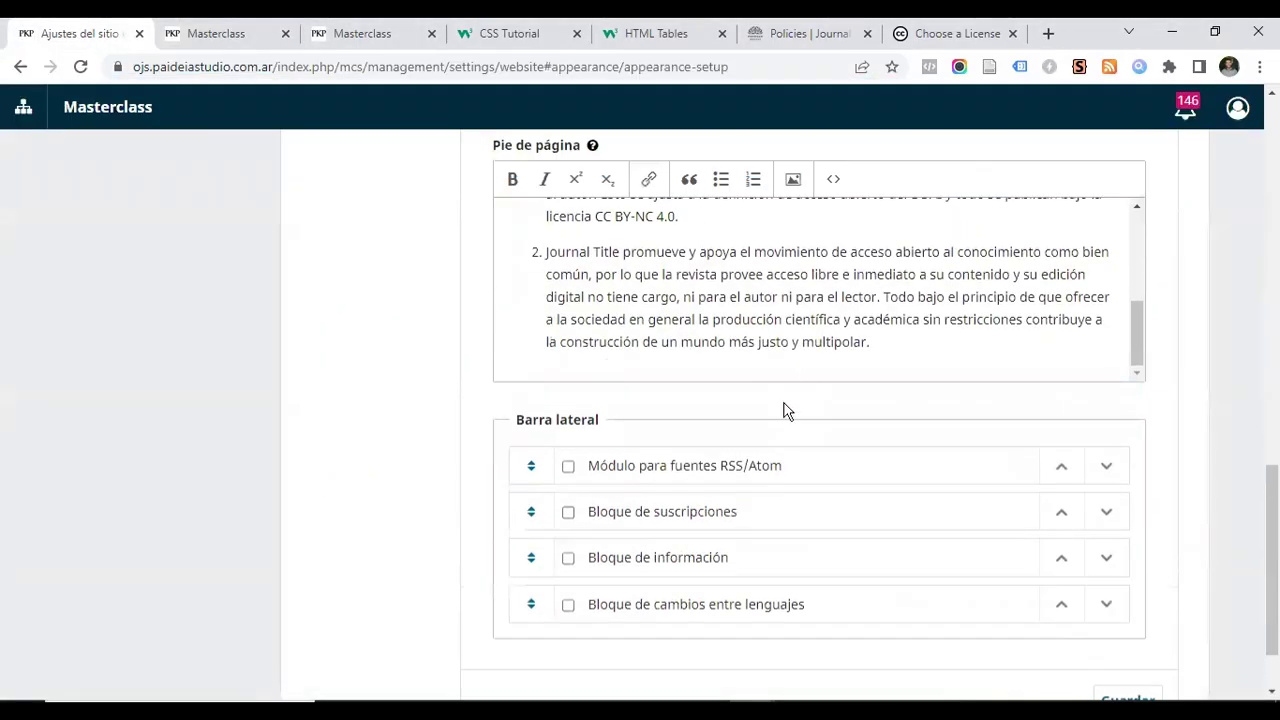
pyautogui.scroll(2, 824, 205)
pyautogui.click(833, 178)
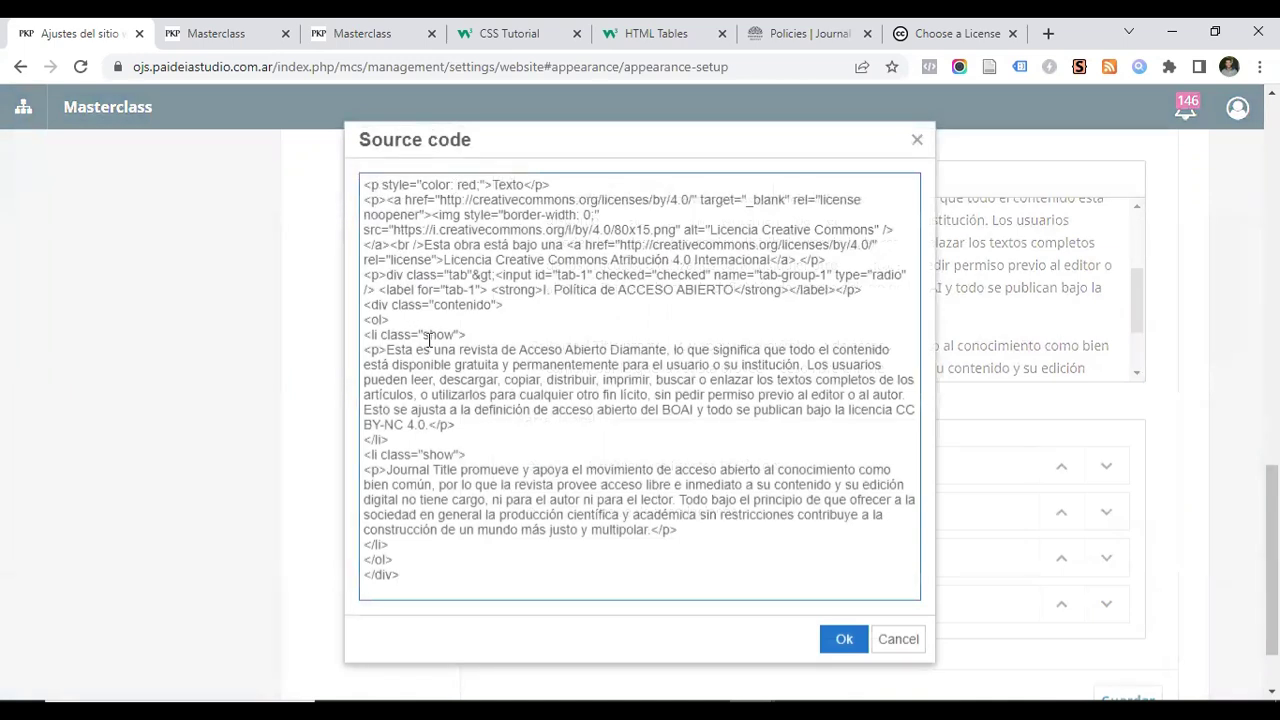
# Highlight the show class name in both li tags and the tab- text of the label's for attribute in the footer source
pyautogui.moveTo(422, 334); pyautogui.dragTo(447, 335)
pyautogui.moveTo(422, 454); pyautogui.dragTo(446, 454)
pyautogui.moveTo(434, 304); pyautogui.dragTo(469, 290)
# Switch to Notepad++, view stylesheets.css, and highlight the rules from .tab label through .contenido in the new 1 document
pyautogui.hotkey('alt', 'Tab')
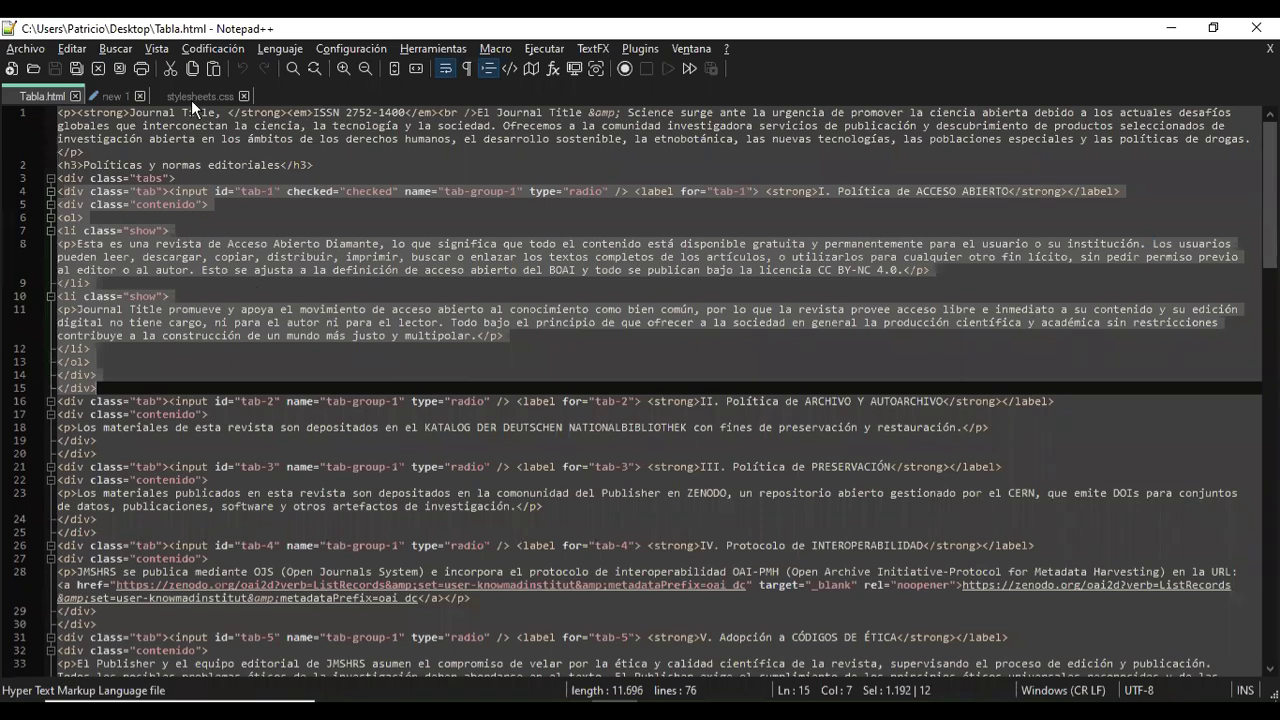
pyautogui.click(192, 97)
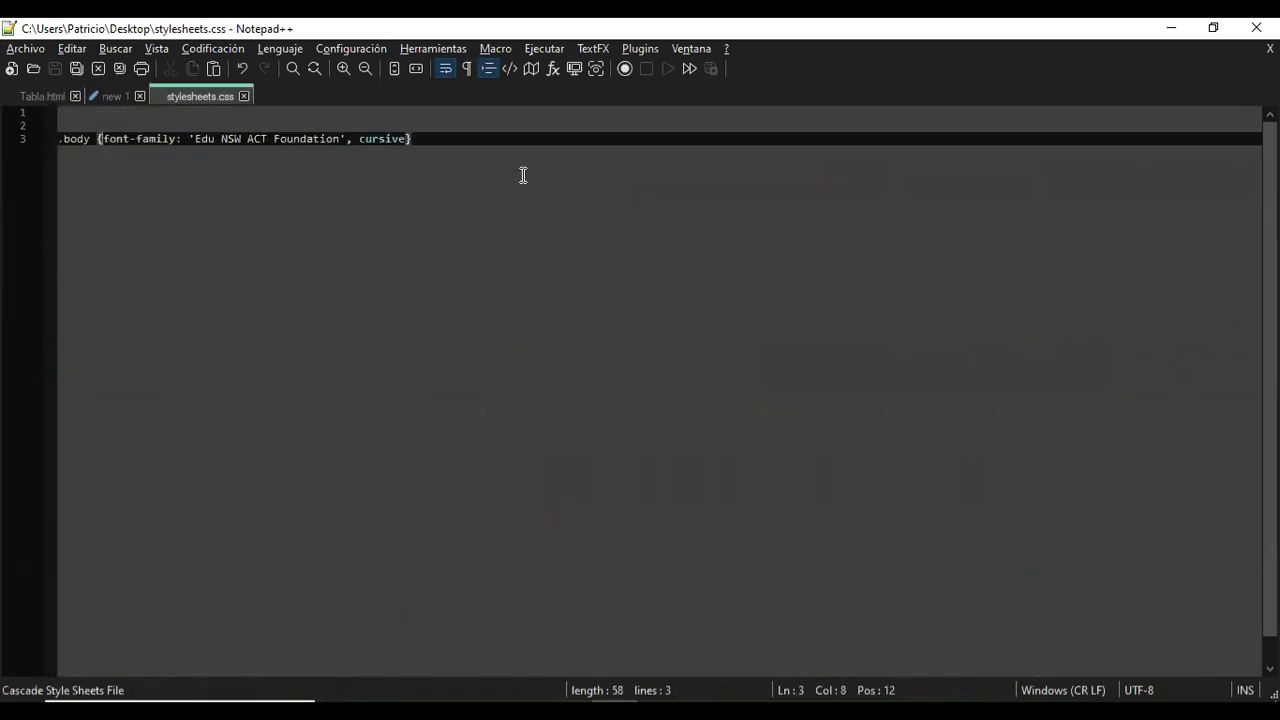
pyautogui.click(463, 138)
pyautogui.click(116, 98)
pyautogui.scroll(4, 100, 214)
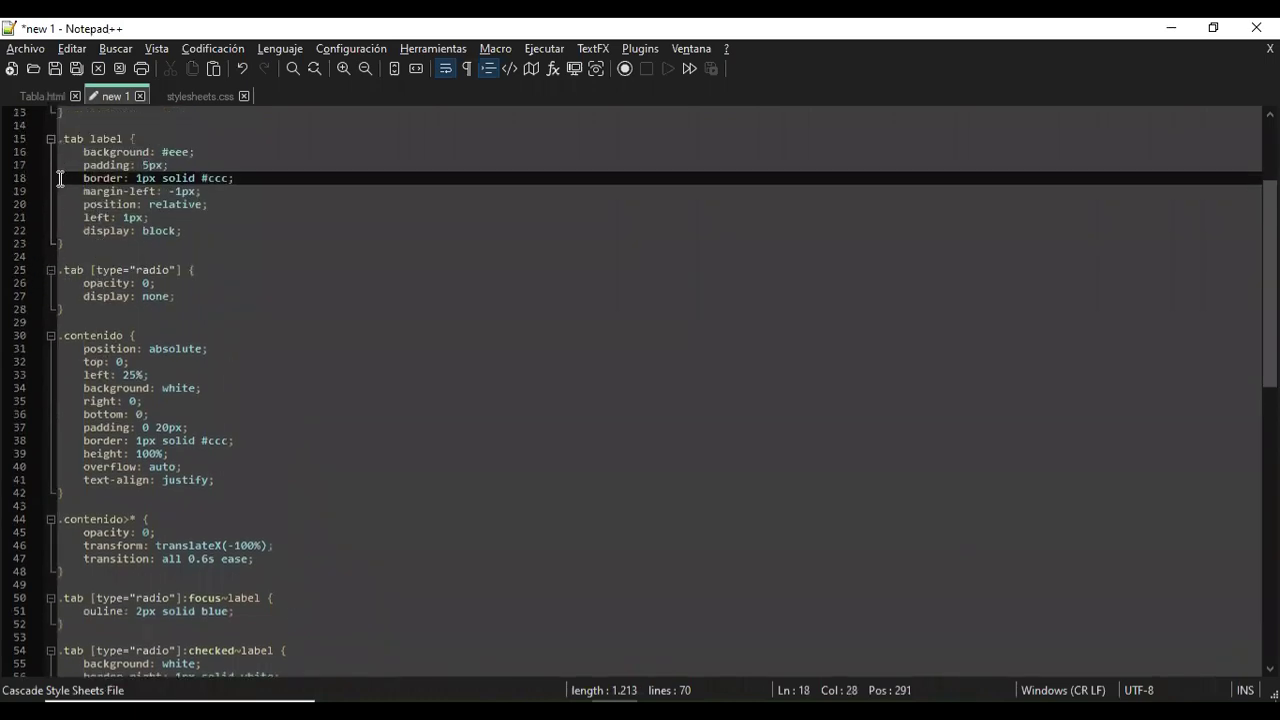
pyautogui.click(64, 139)
pyautogui.moveTo(95, 141); pyautogui.dragTo(262, 493)
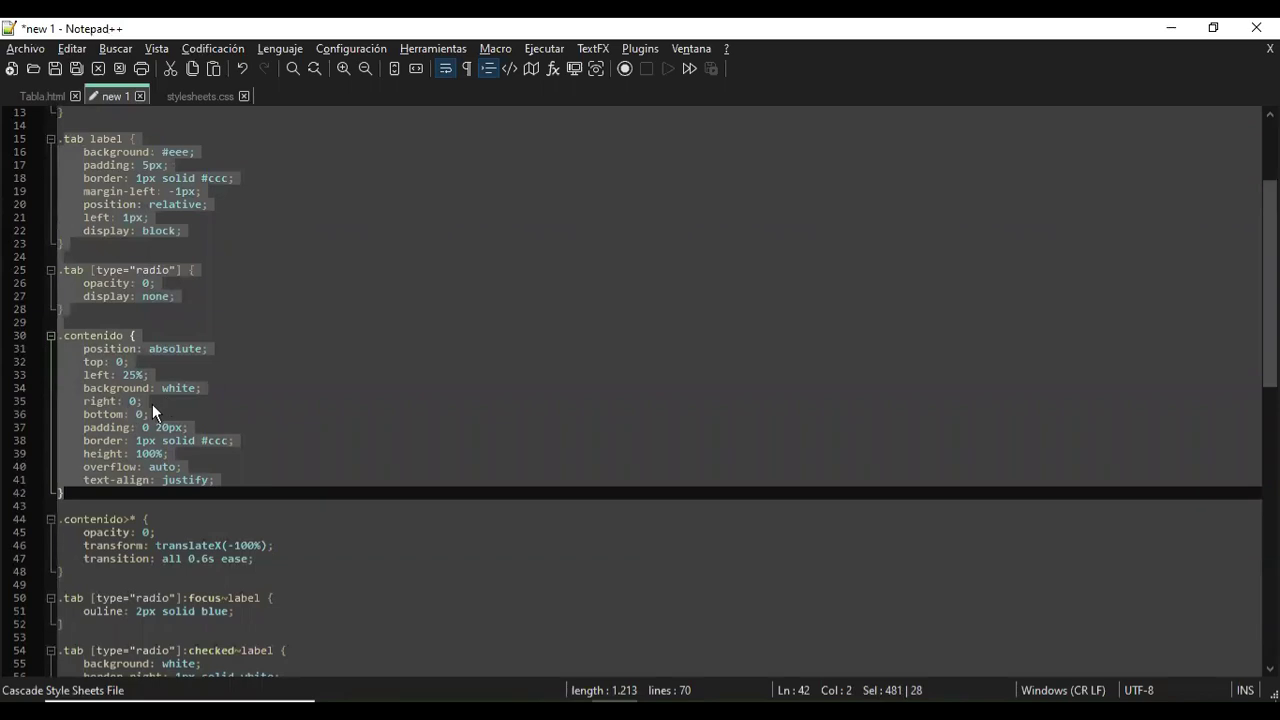
# Switch back to Chrome and view the tabbed policy list on the Knowmad Institut policies page
pyautogui.hotkey('alt', 'Tab')
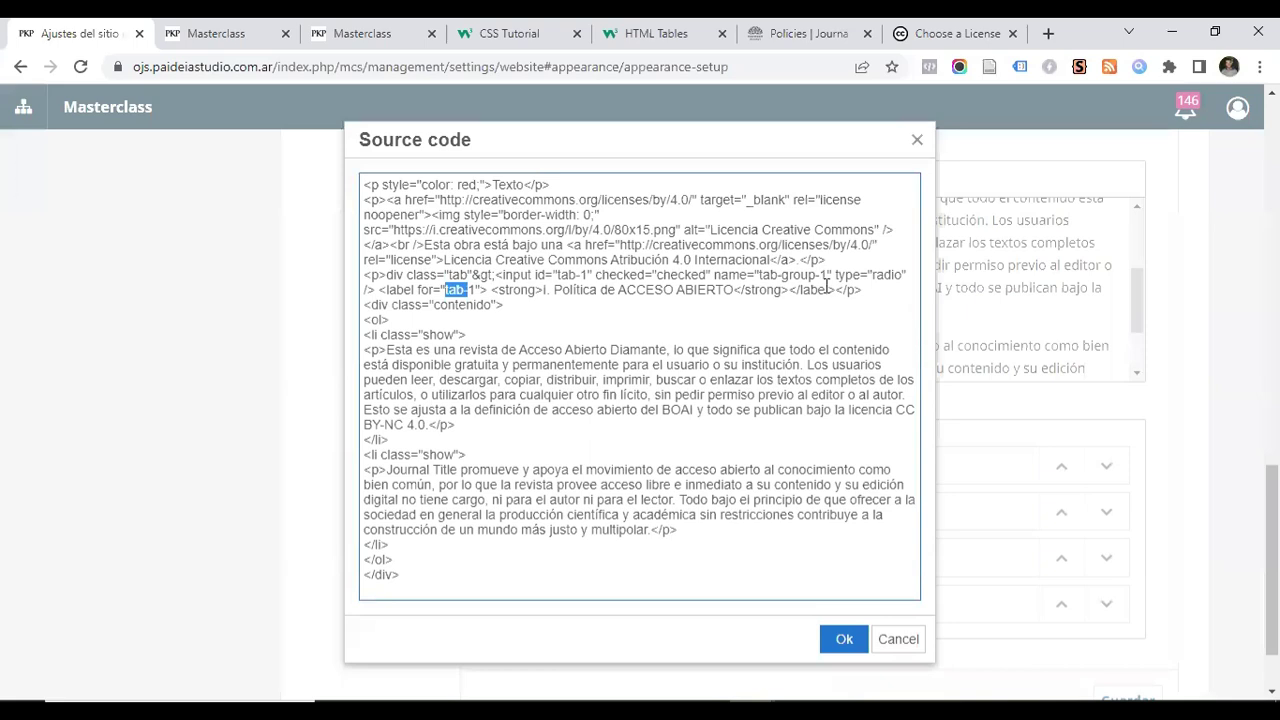
pyautogui.scroll(3, 380, 380)
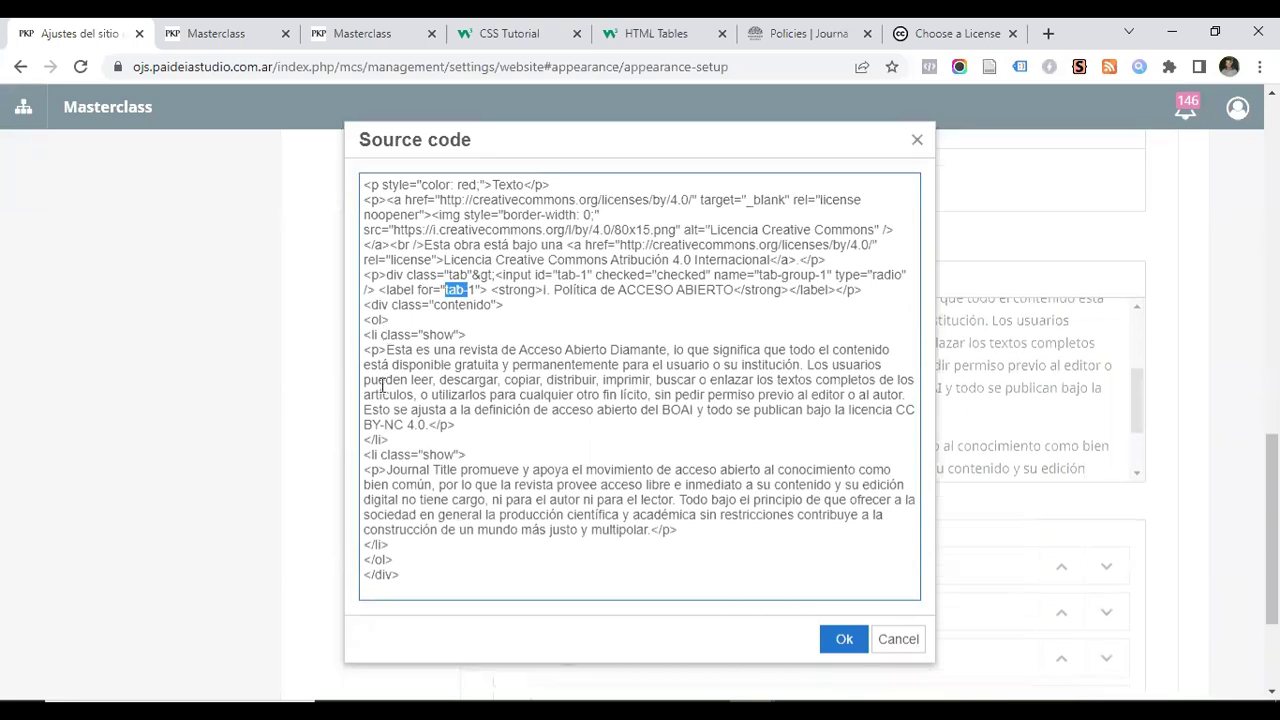
pyautogui.scroll(-2, 400, 327)
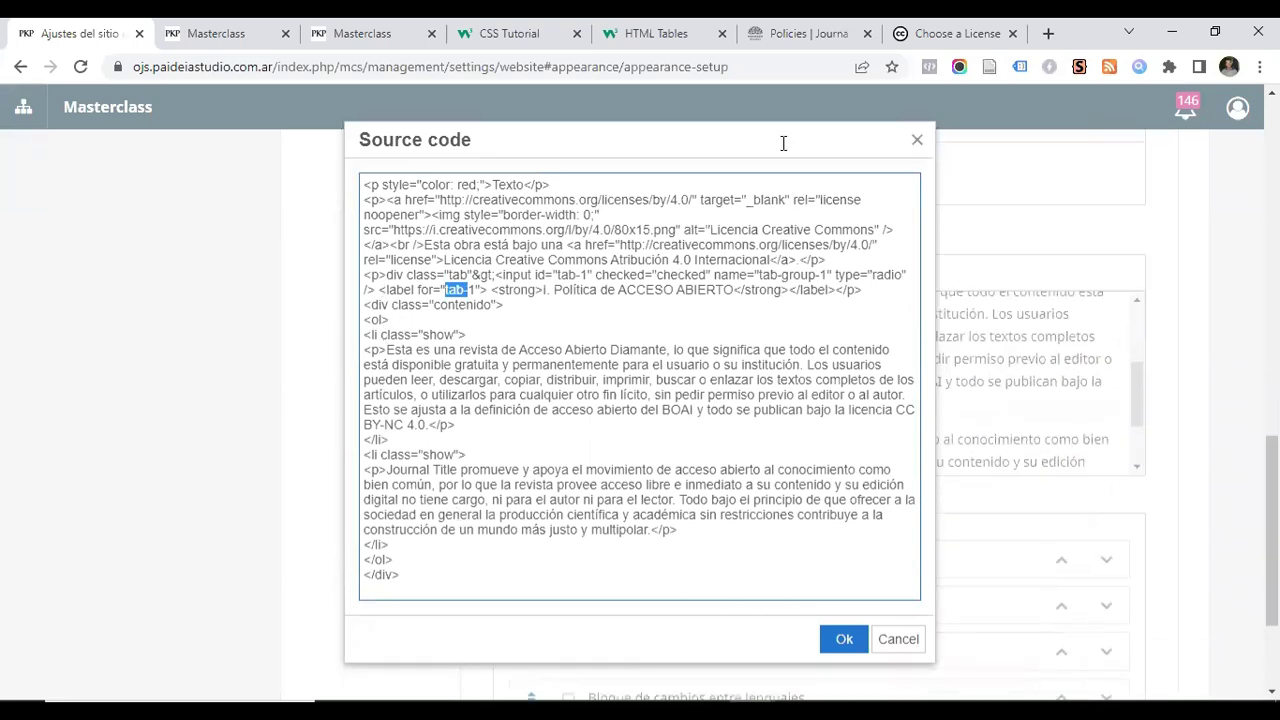
pyautogui.click(810, 34)
pyautogui.scroll(-2, 270, 312)
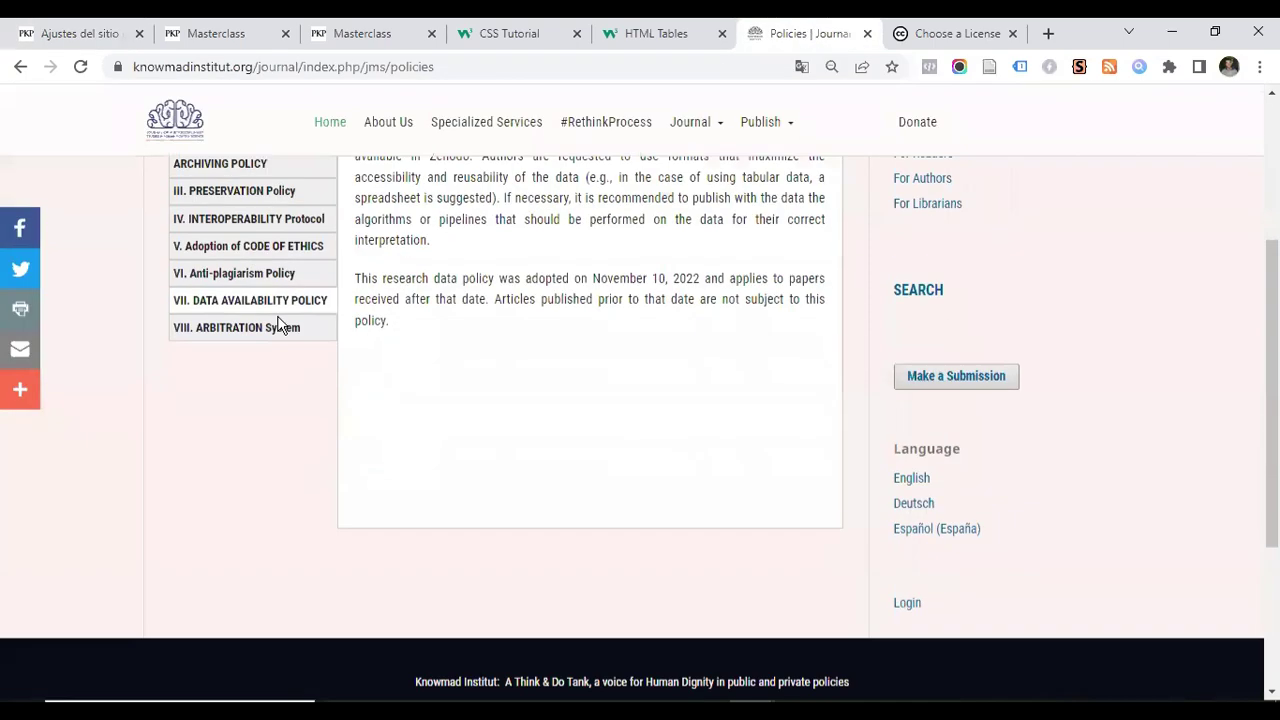
# Compare the inline style="color: red;" with the first li's class="show" by highlighting each in the footer source, checking the policies page in between
pyautogui.click(25, 35)
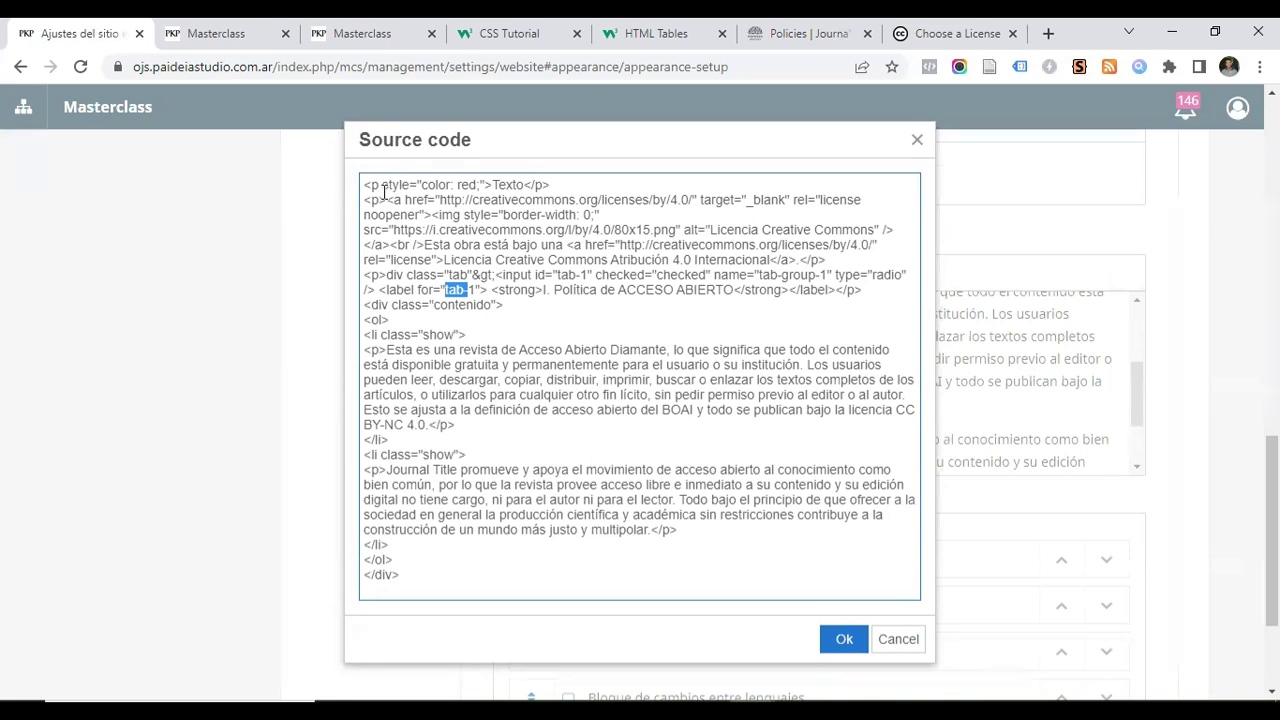
pyautogui.moveTo(382, 184); pyautogui.dragTo(472, 185)
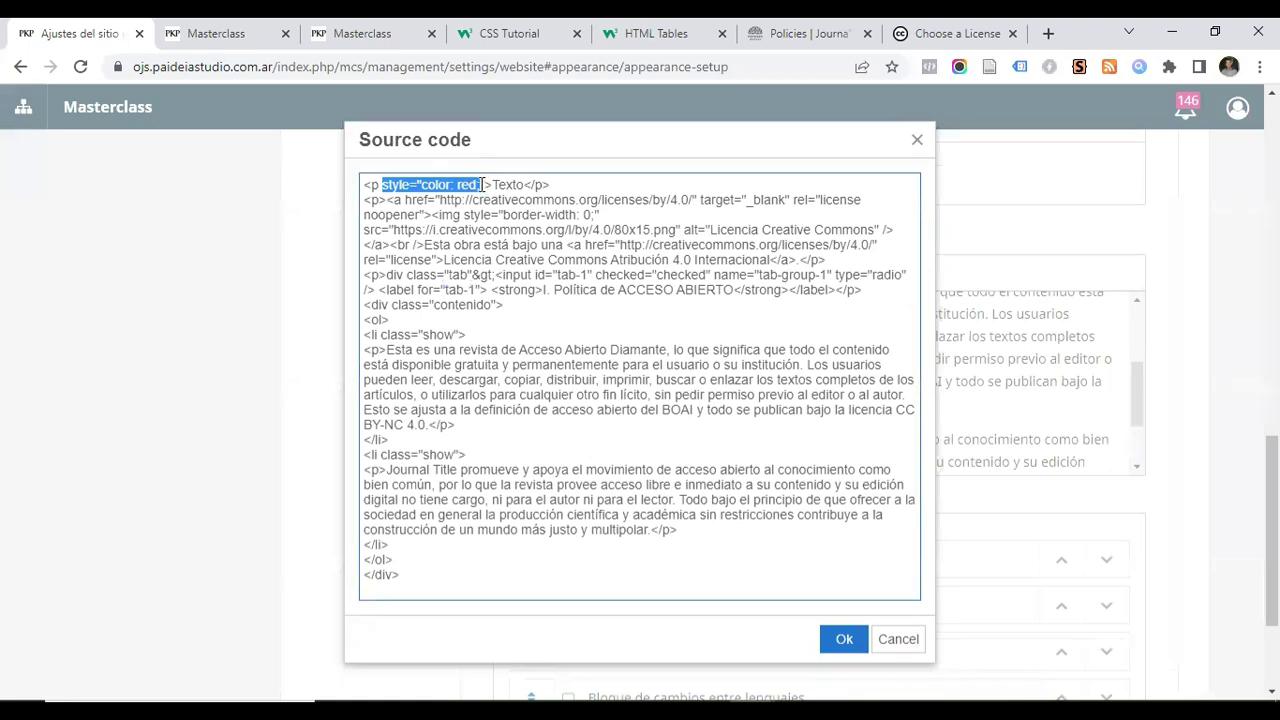
pyautogui.click(803, 37)
pyautogui.click(75, 33)
pyautogui.moveTo(383, 335); pyautogui.dragTo(455, 340)
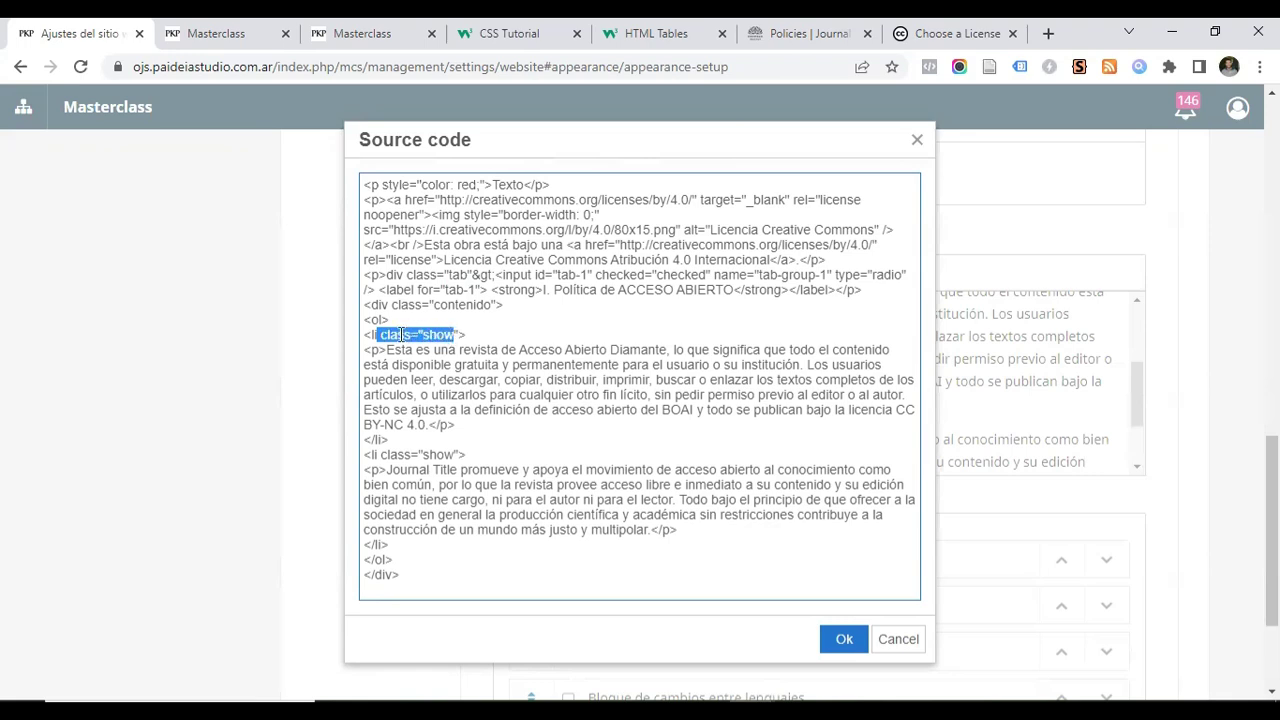
# Delete the pasted tab markup after the Creative Commons license paragraph from the footer's source code and apply the change
pyautogui.moveTo(400, 582); pyautogui.dragTo(362, 280)
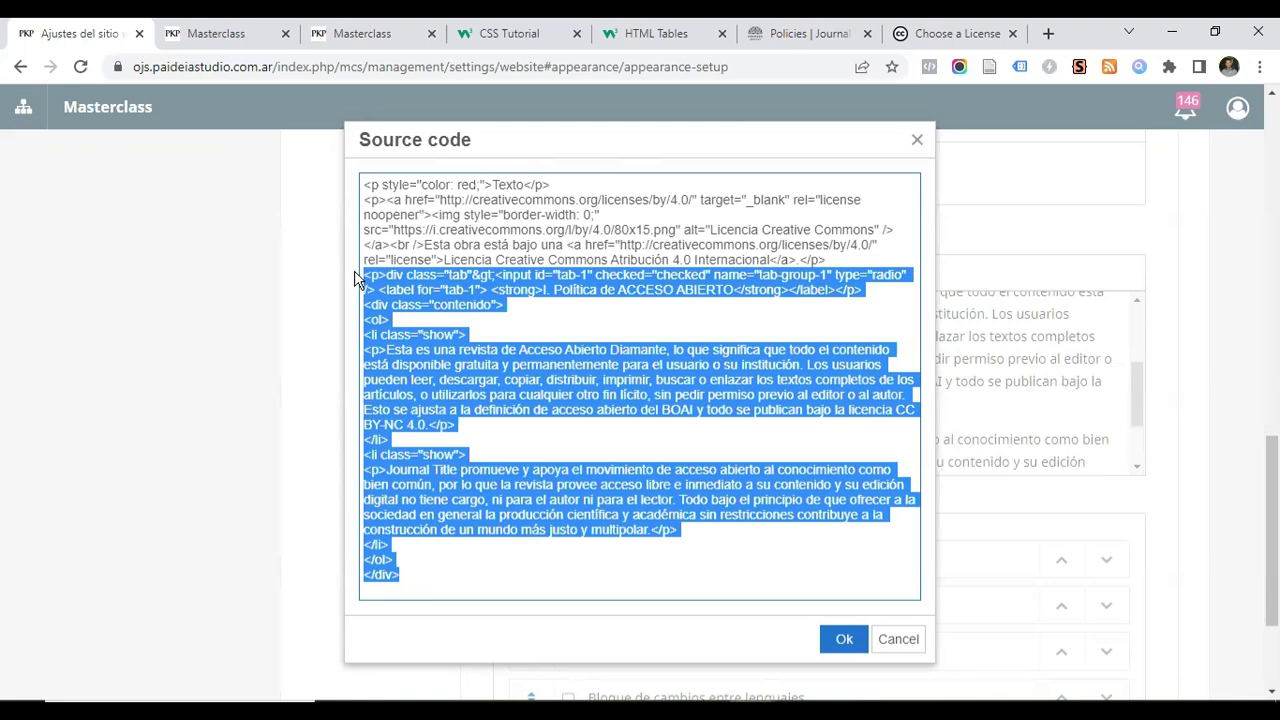
pyautogui.press('BackSpace')
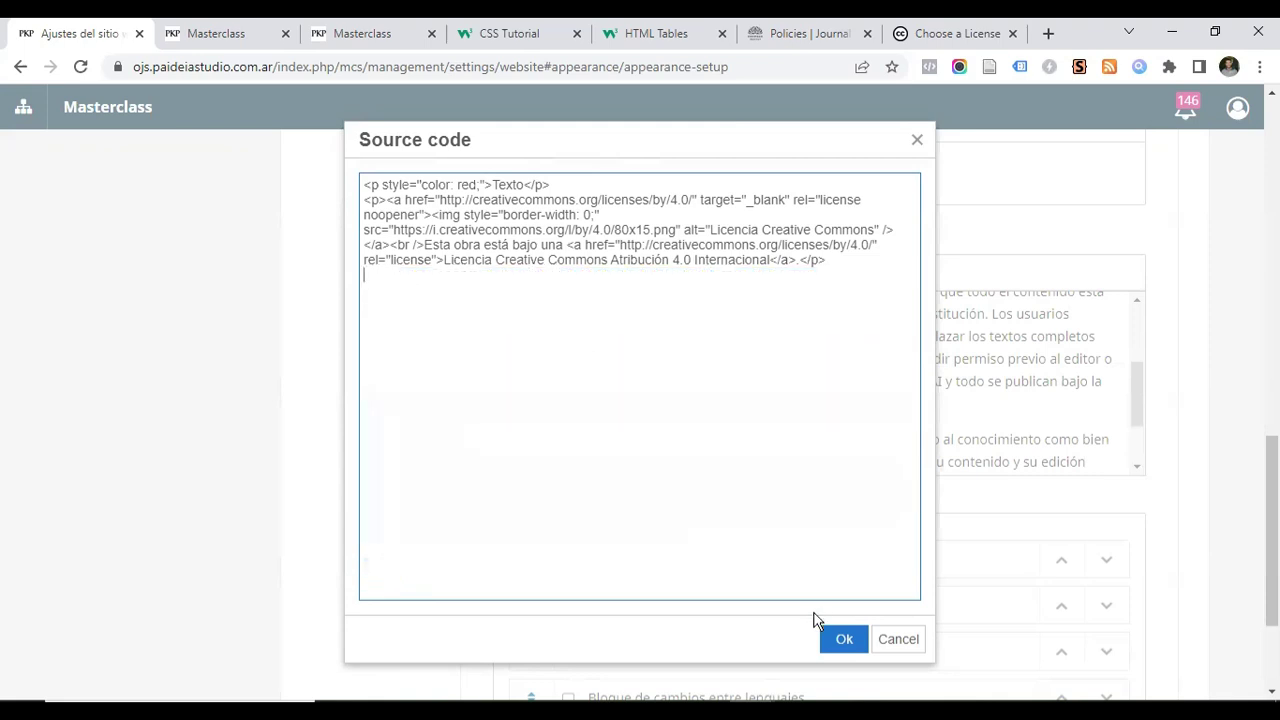
pyautogui.click(842, 638)
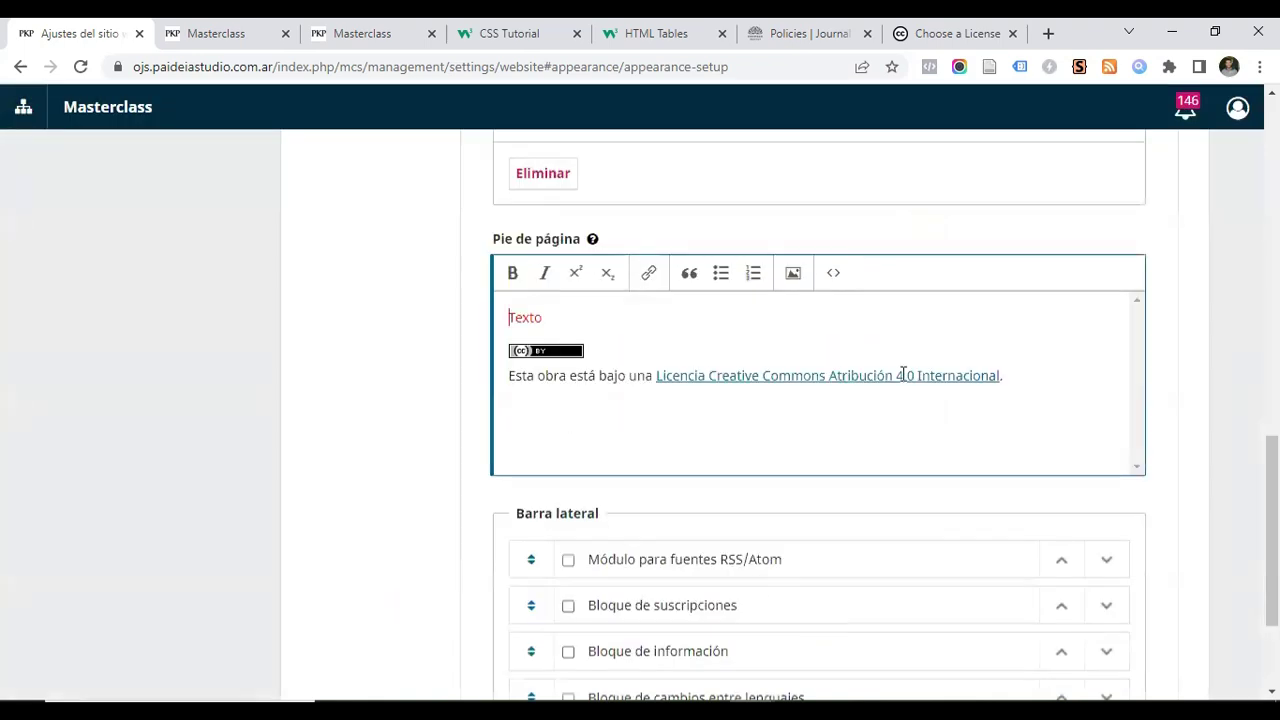
# Select the word Texto in the footer, view the image insertion options including Upload, and close them without inserting anything
pyautogui.moveTo(540, 318); pyautogui.dragTo(508, 318)
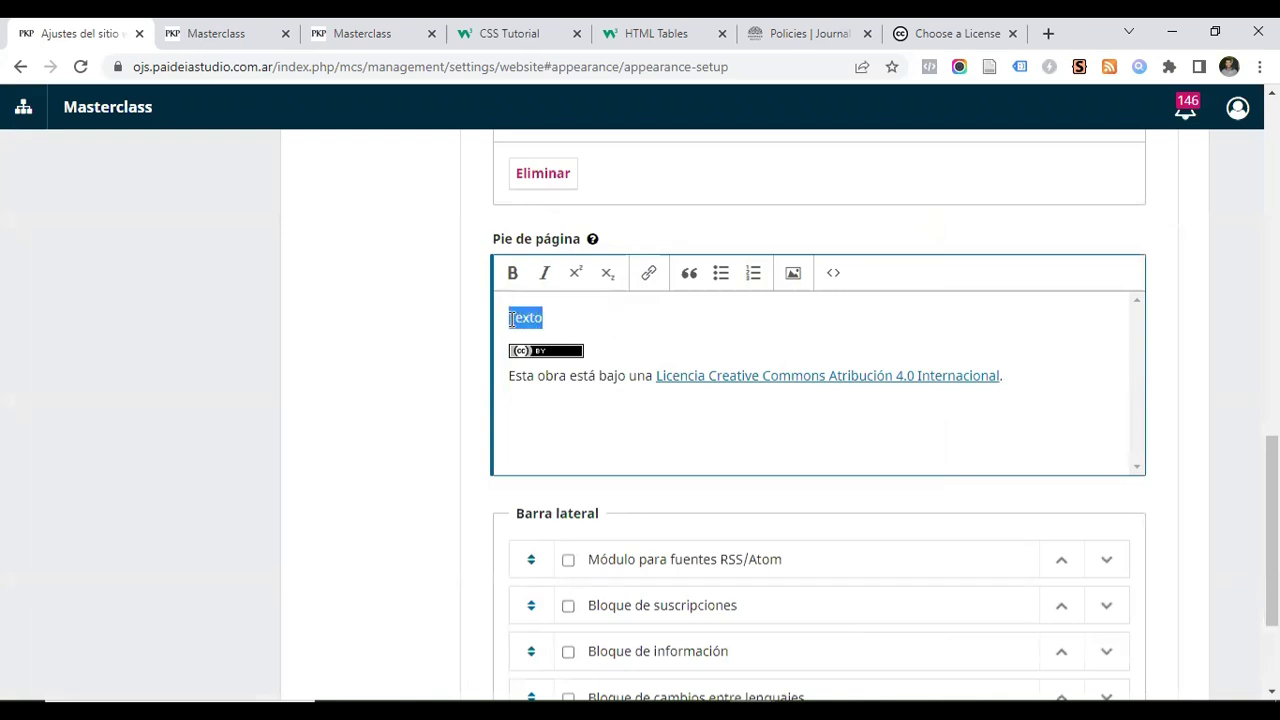
pyautogui.click(792, 276)
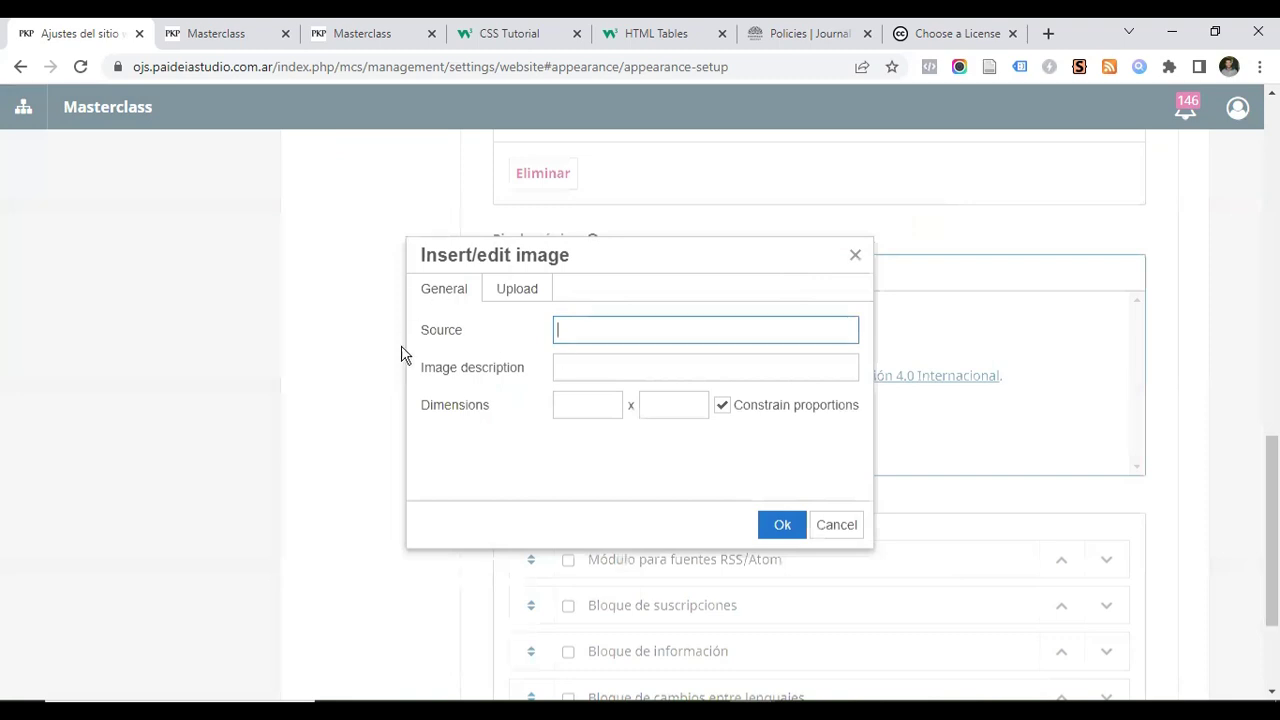
pyautogui.click(510, 288)
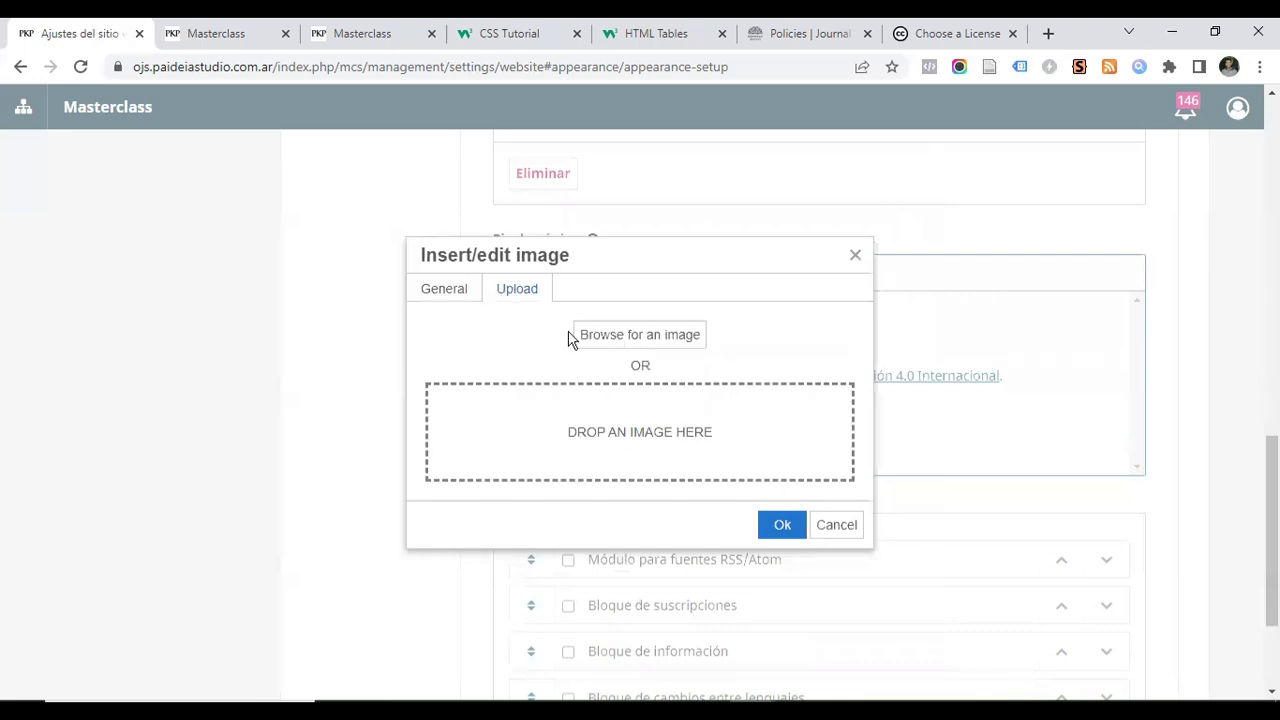
pyautogui.click(853, 257)
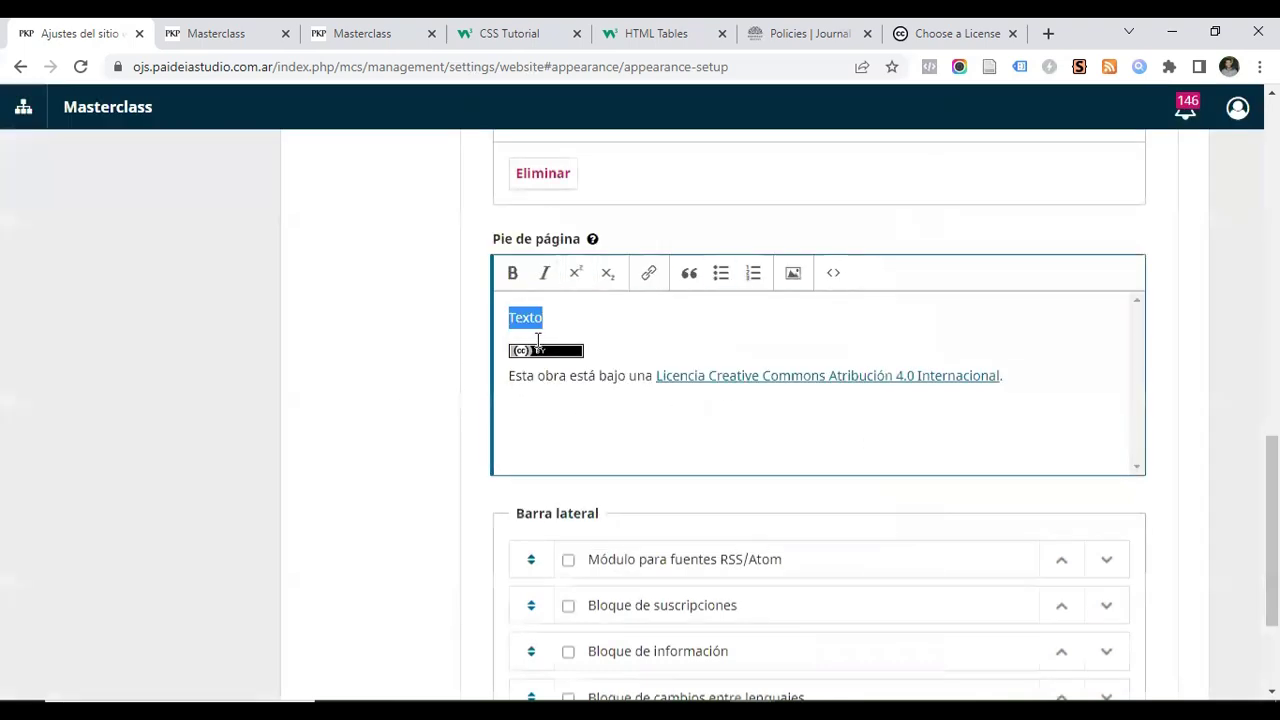
# View the link insertion options for the selected word Texto, including the New window target, and close them without adding a link
pyautogui.click(648, 275)
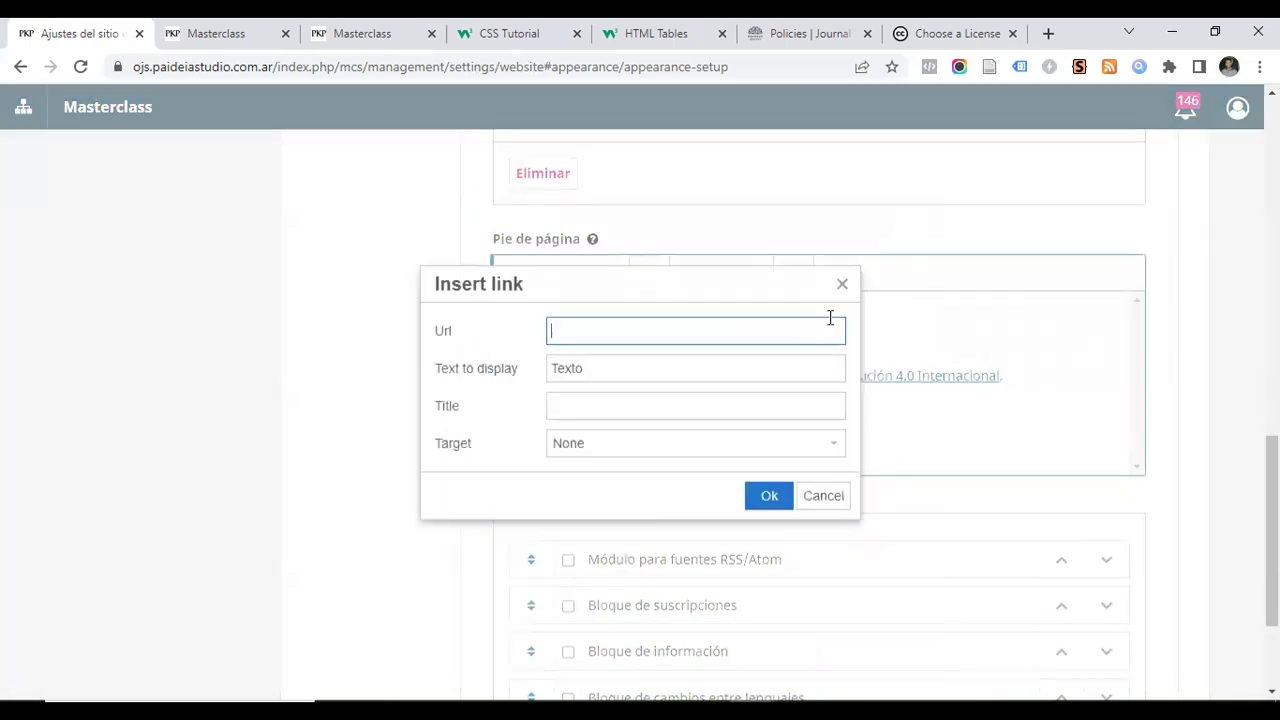
pyautogui.click(580, 447)
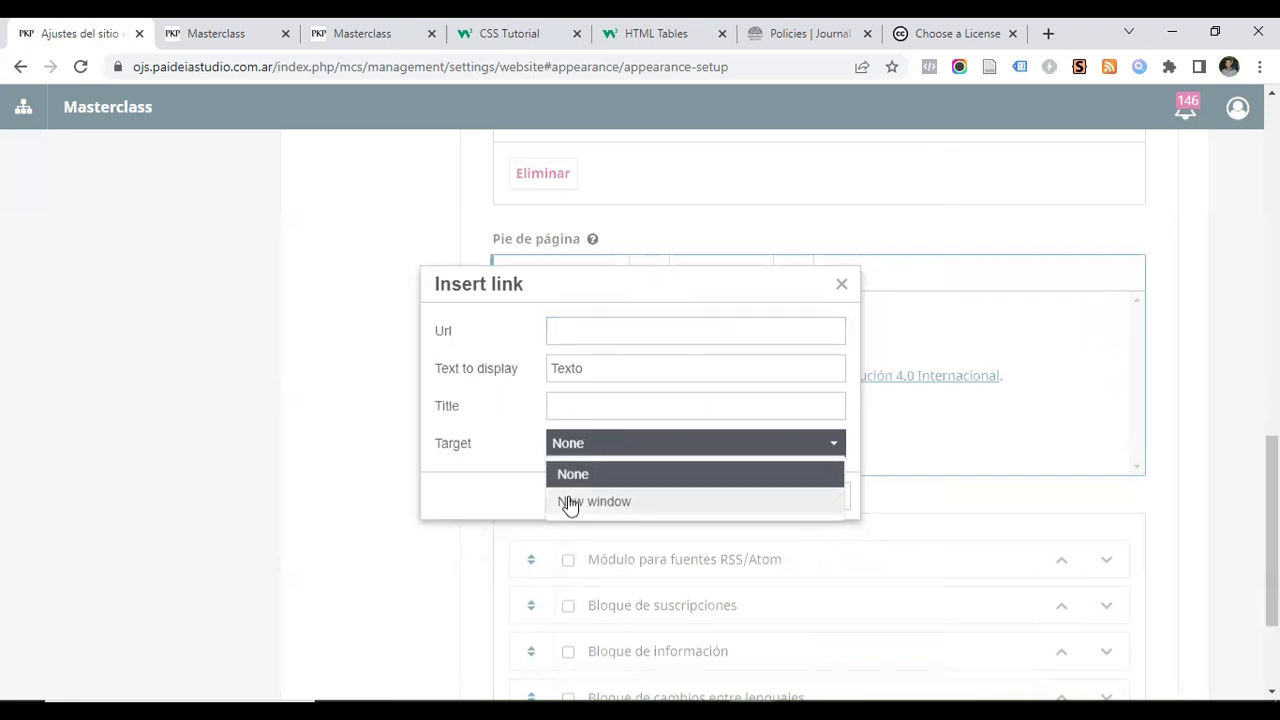
pyautogui.click(586, 434)
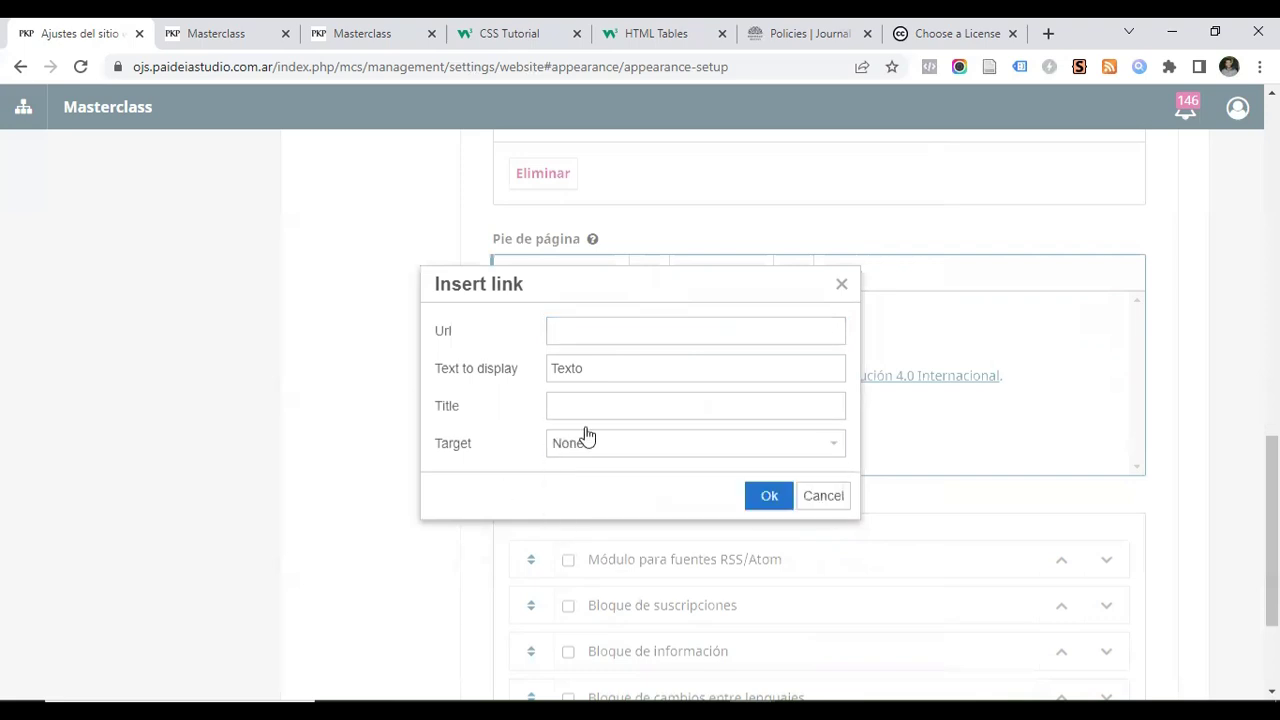
pyautogui.click(841, 286)
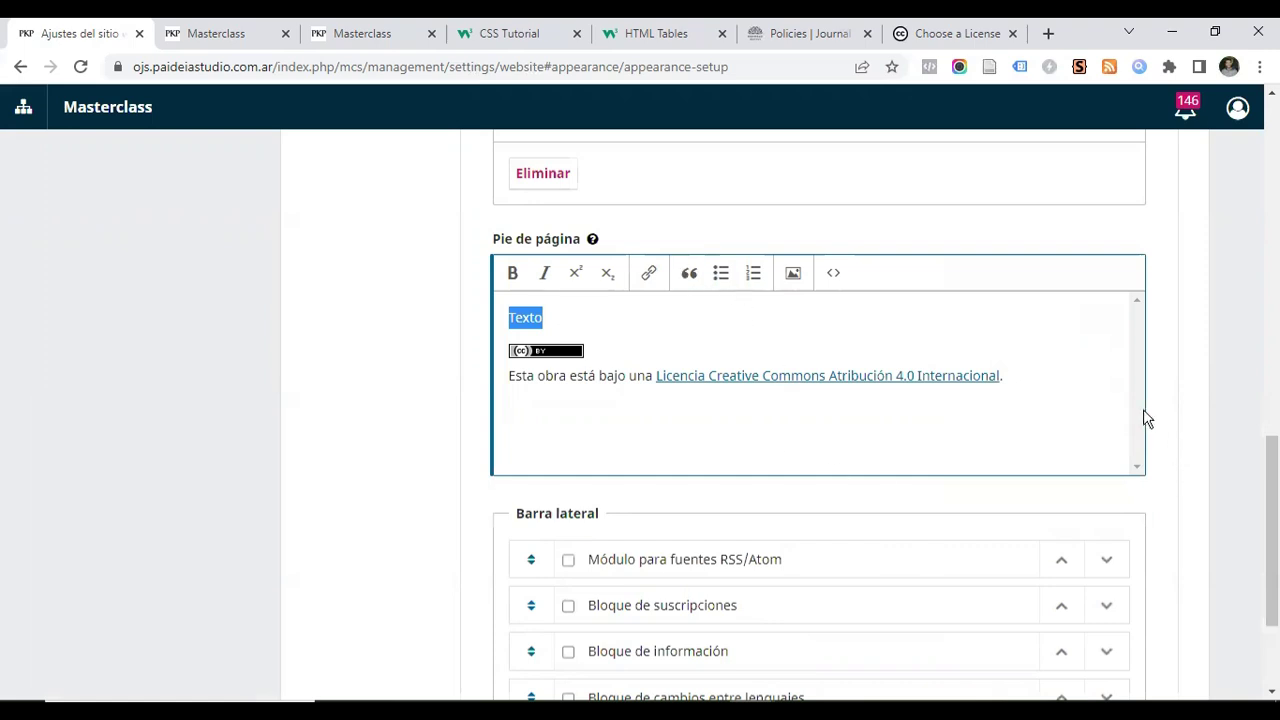
# Inspect the footer's source code, highlighting part of the license link markup, and close it without changes
pyautogui.click(838, 276)
pyautogui.moveTo(378, 260); pyautogui.dragTo(569, 477)
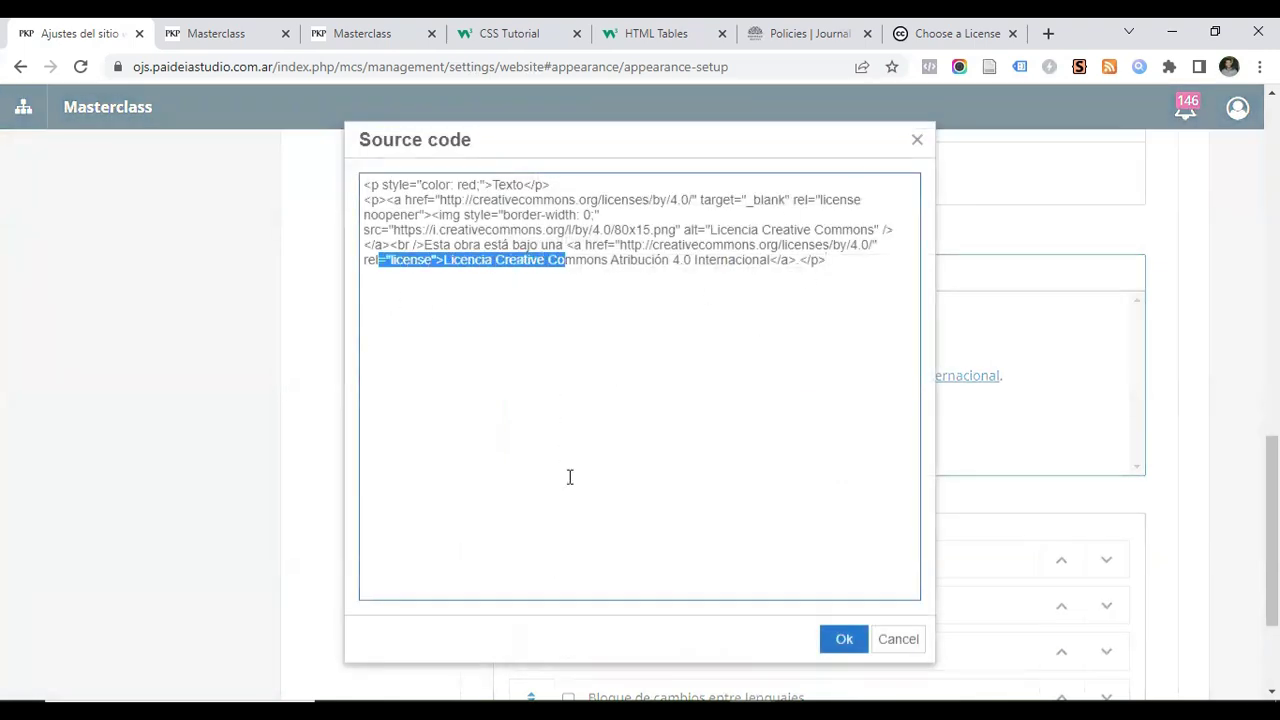
pyautogui.click(915, 141)
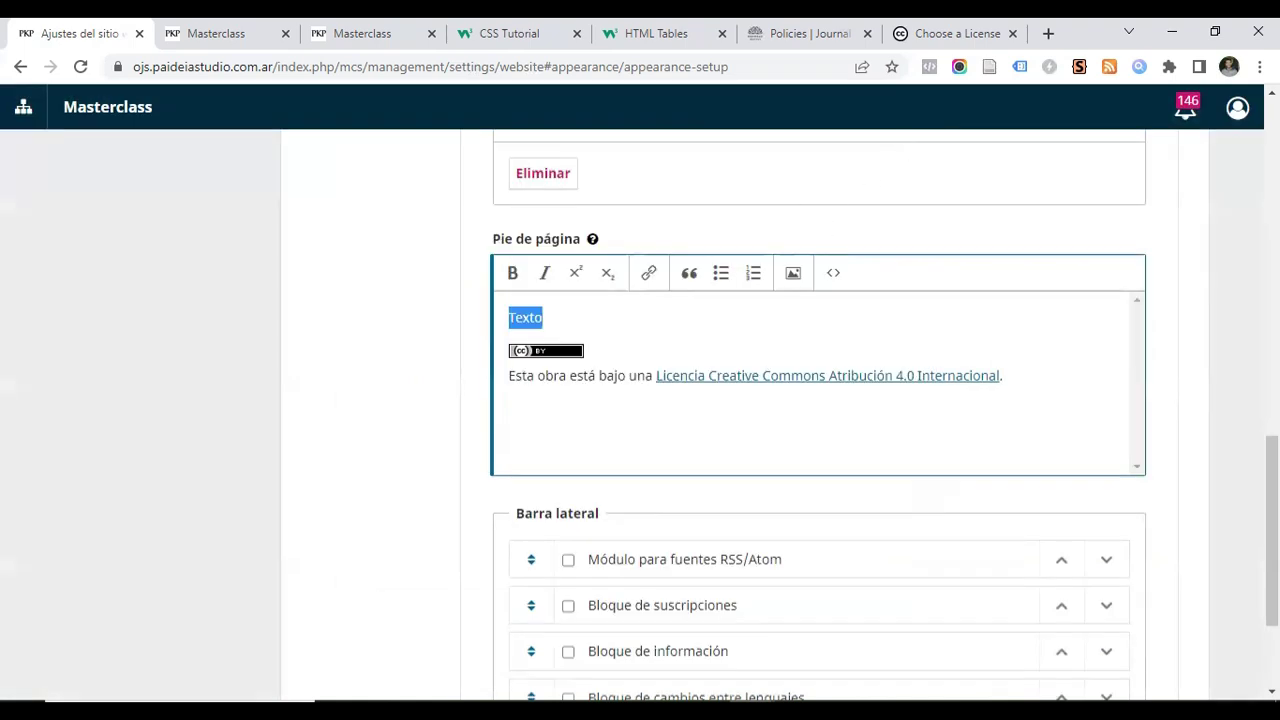
# Examine the Barra lateral block settings and compare the sidebars on the Masterclass homepage and the Knowmad Institut policies page
pyautogui.scroll(-2, 629, 435)
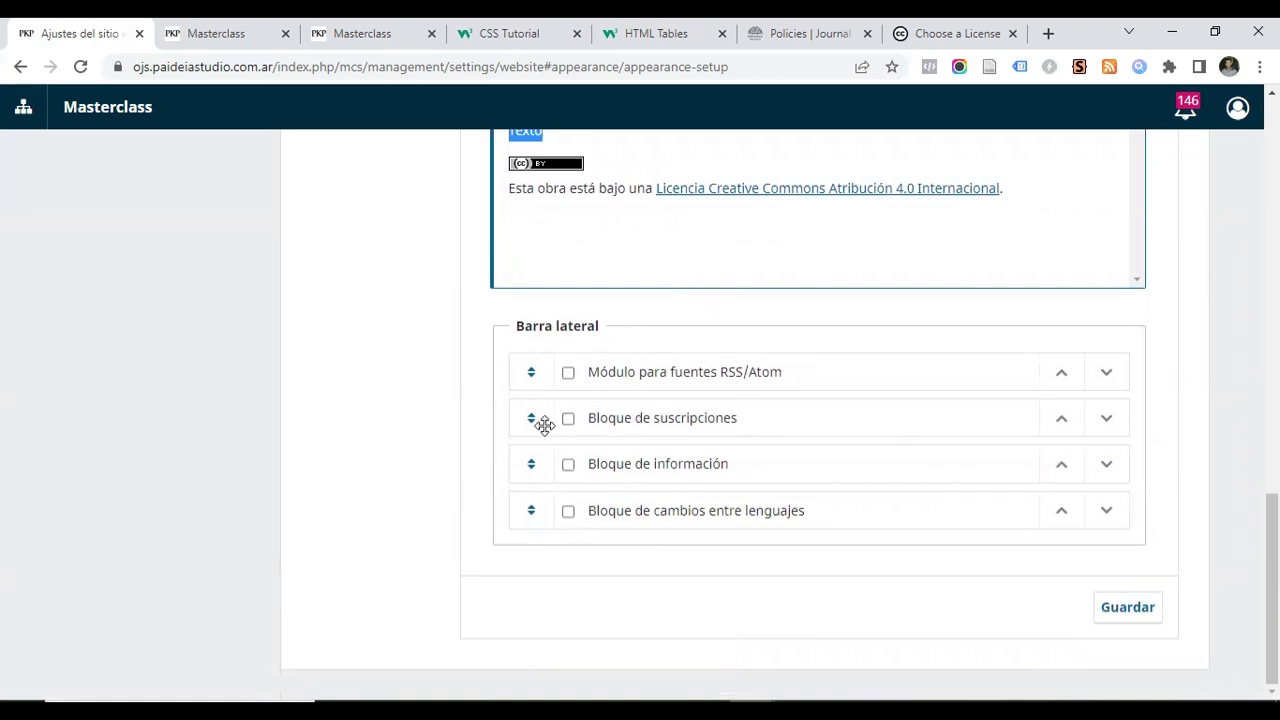
pyautogui.click(205, 38)
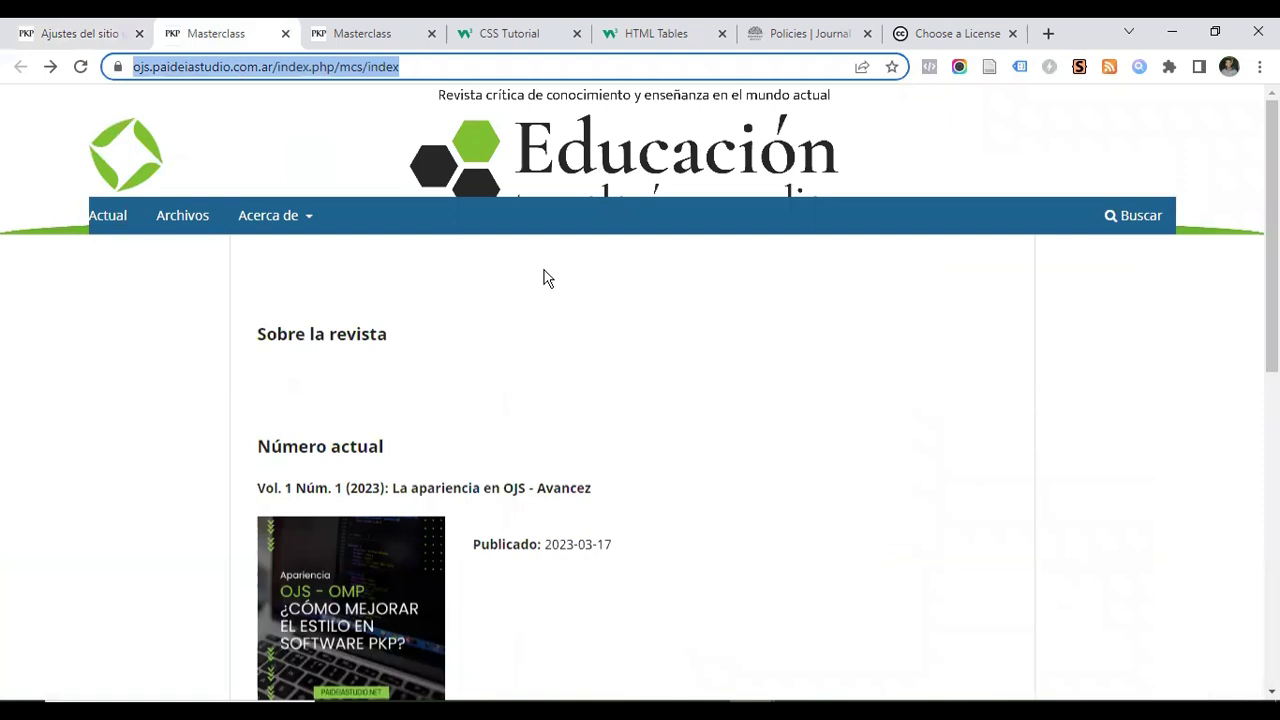
pyautogui.click(386, 34)
pyautogui.click(805, 34)
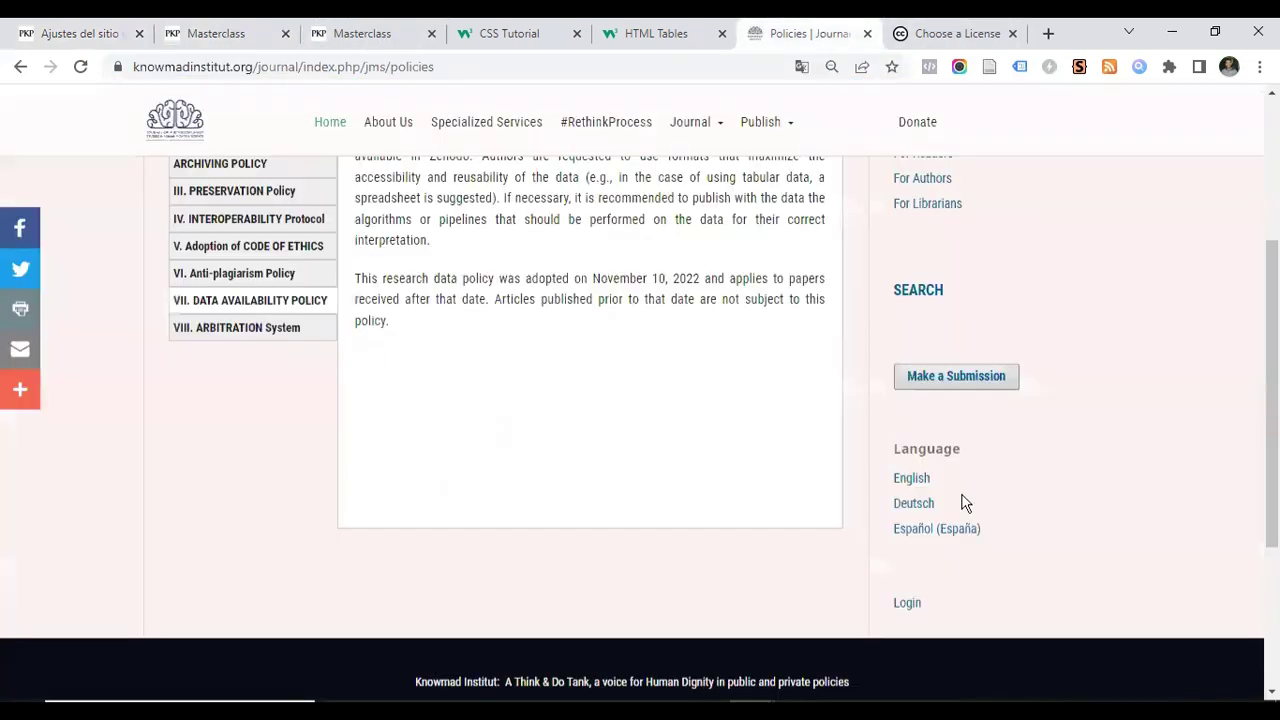
pyautogui.scroll(3, 963, 502)
pyautogui.scroll(-6, 930, 340)
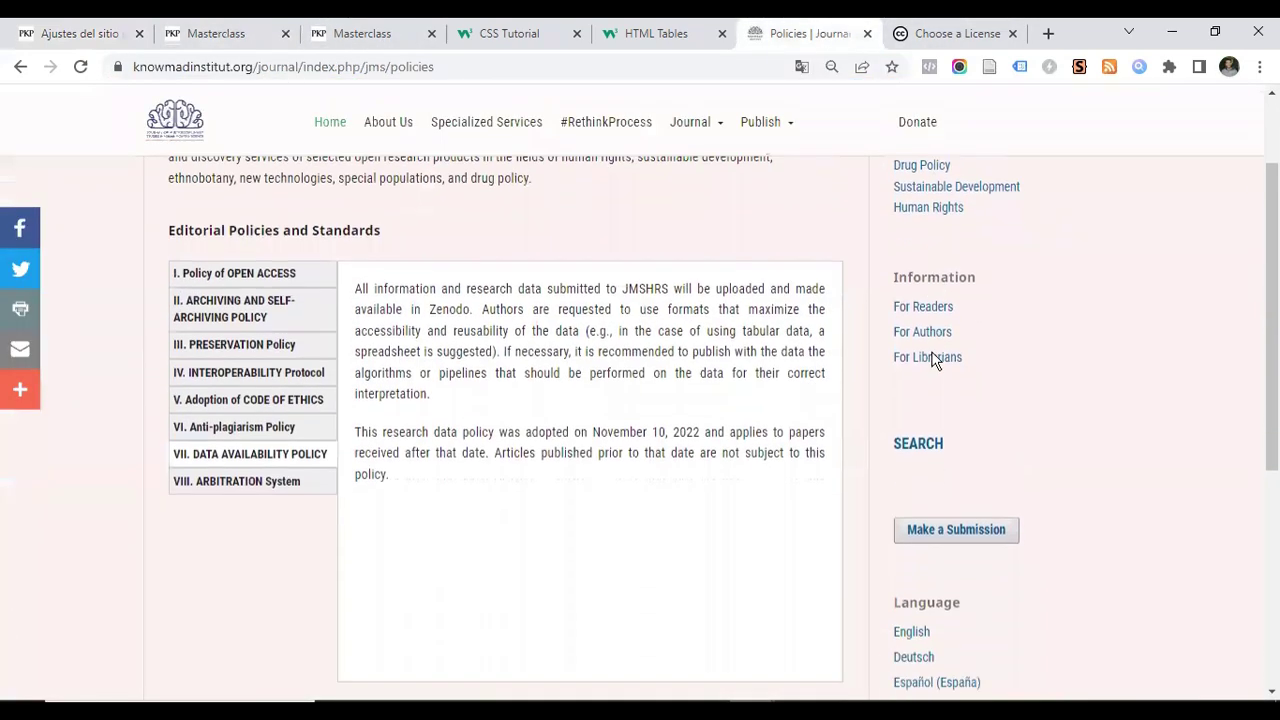
pyautogui.scroll(3, 932, 370)
pyautogui.scroll(2, 932, 370)
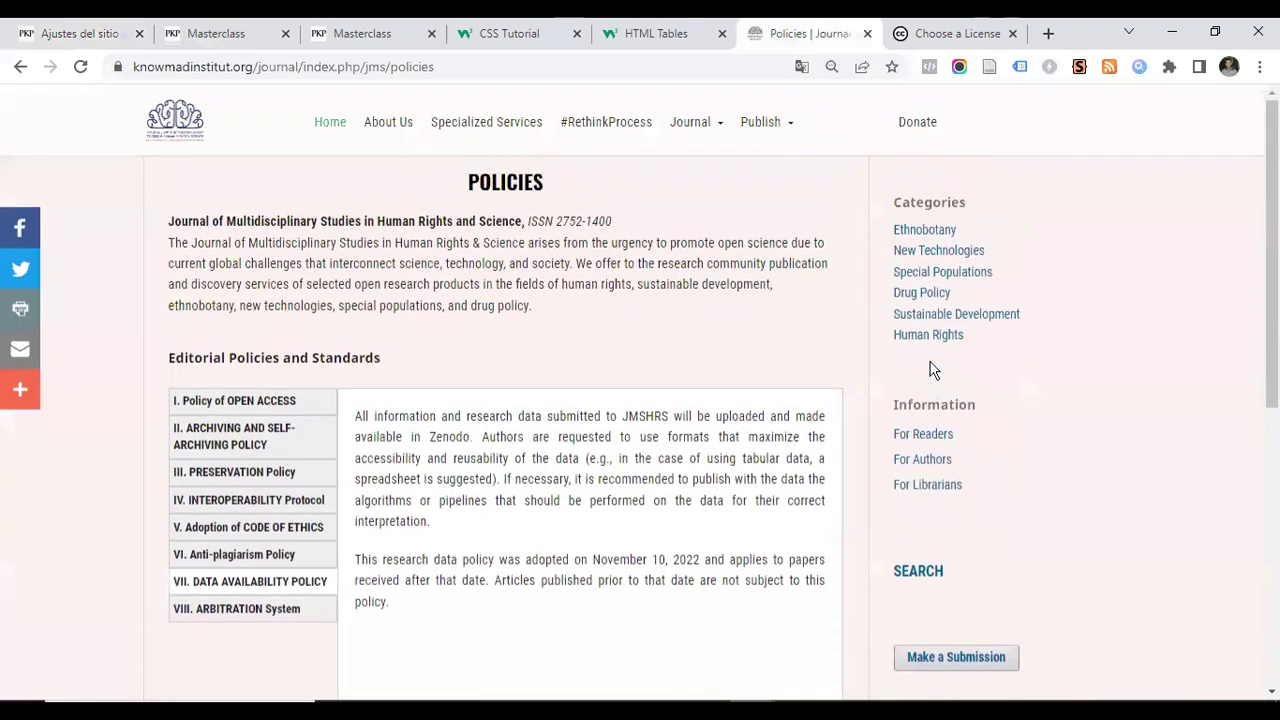
# Enable the Bloque de suscripciones, Bloque de información and Bloque de cambios entre lenguajes in the Barra lateral settings and save
pyautogui.click(55, 33)
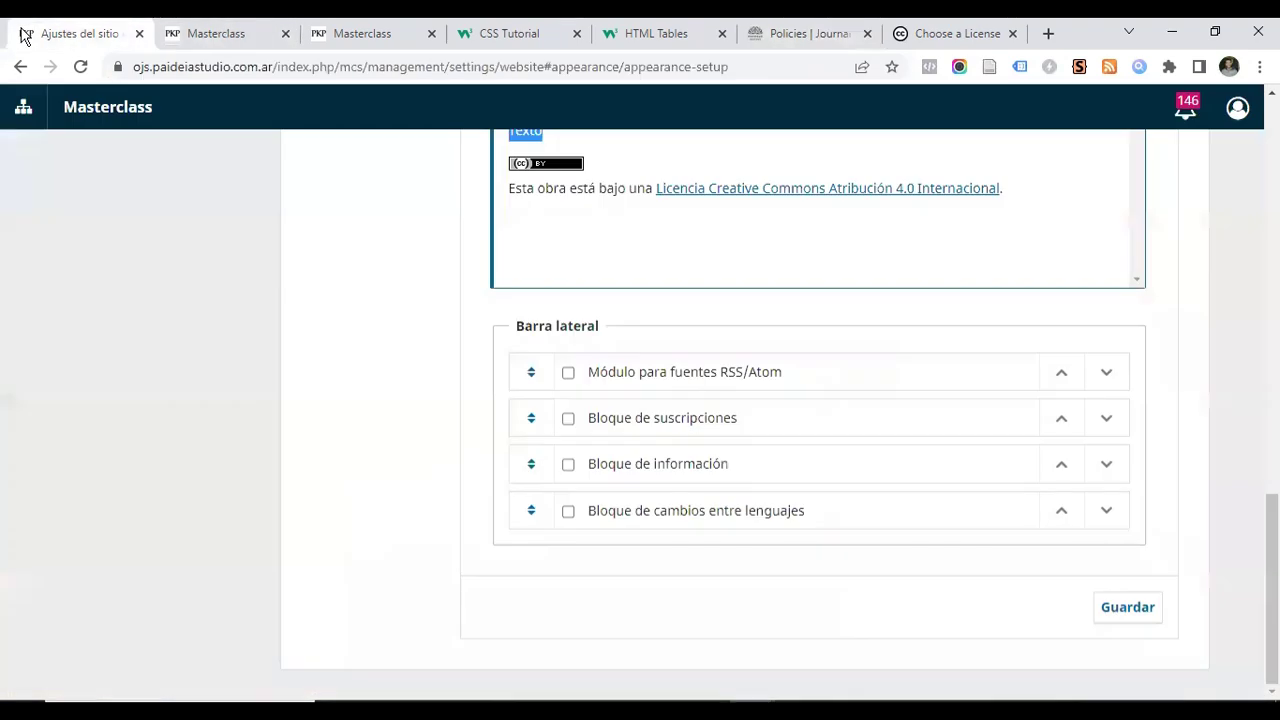
pyautogui.click(568, 419)
pyautogui.click(568, 464)
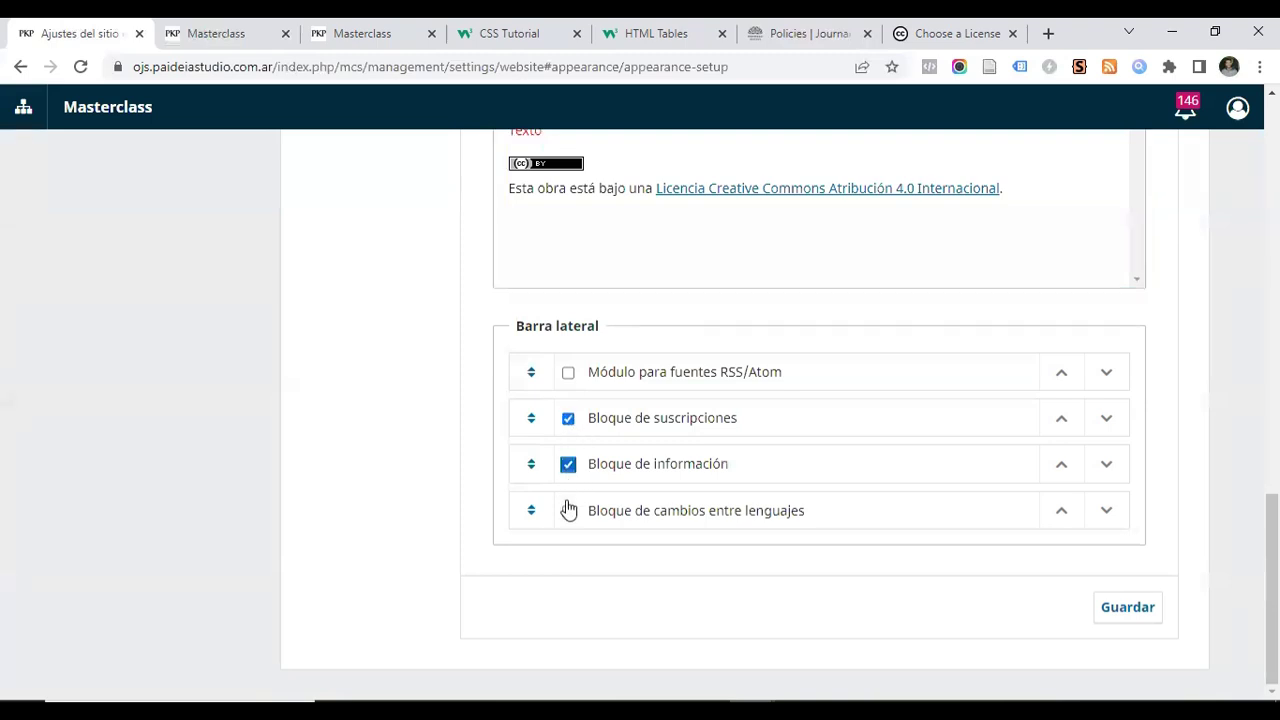
pyautogui.click(568, 511)
pyautogui.click(1112, 607)
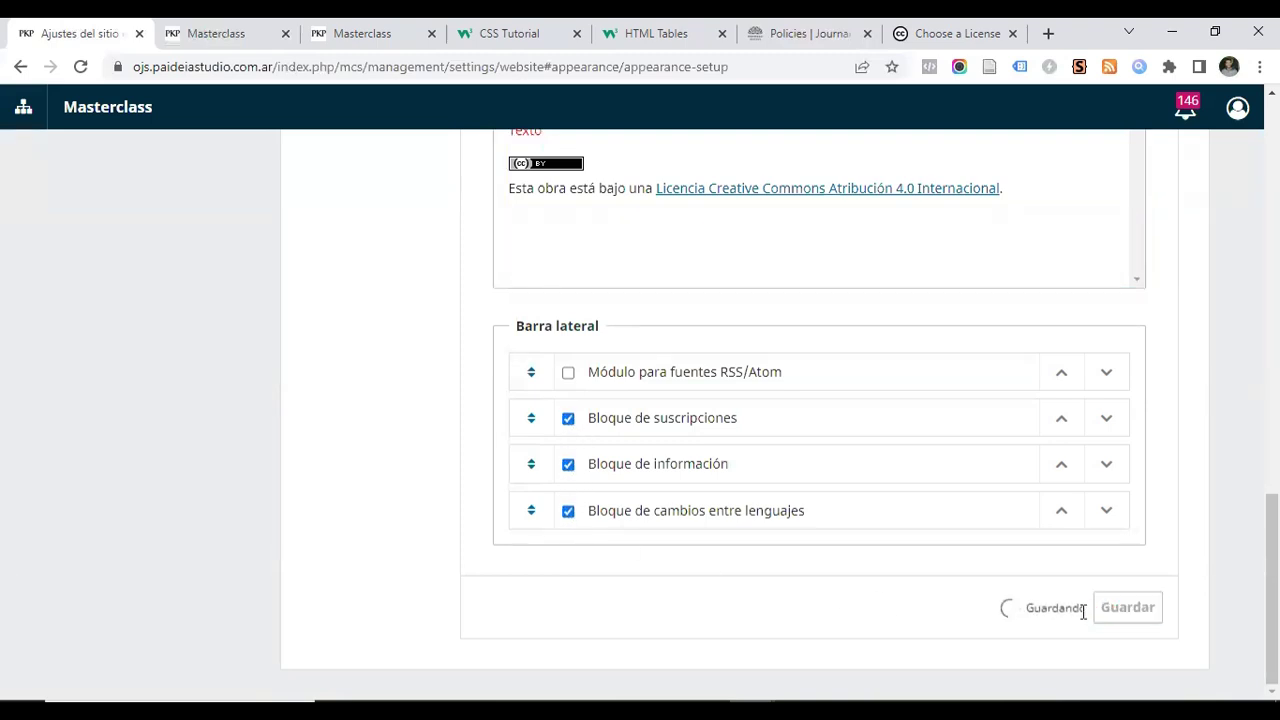
# Reload the Masterclass journal homepage and examine its sidebar down the page
pyautogui.click(163, 33)
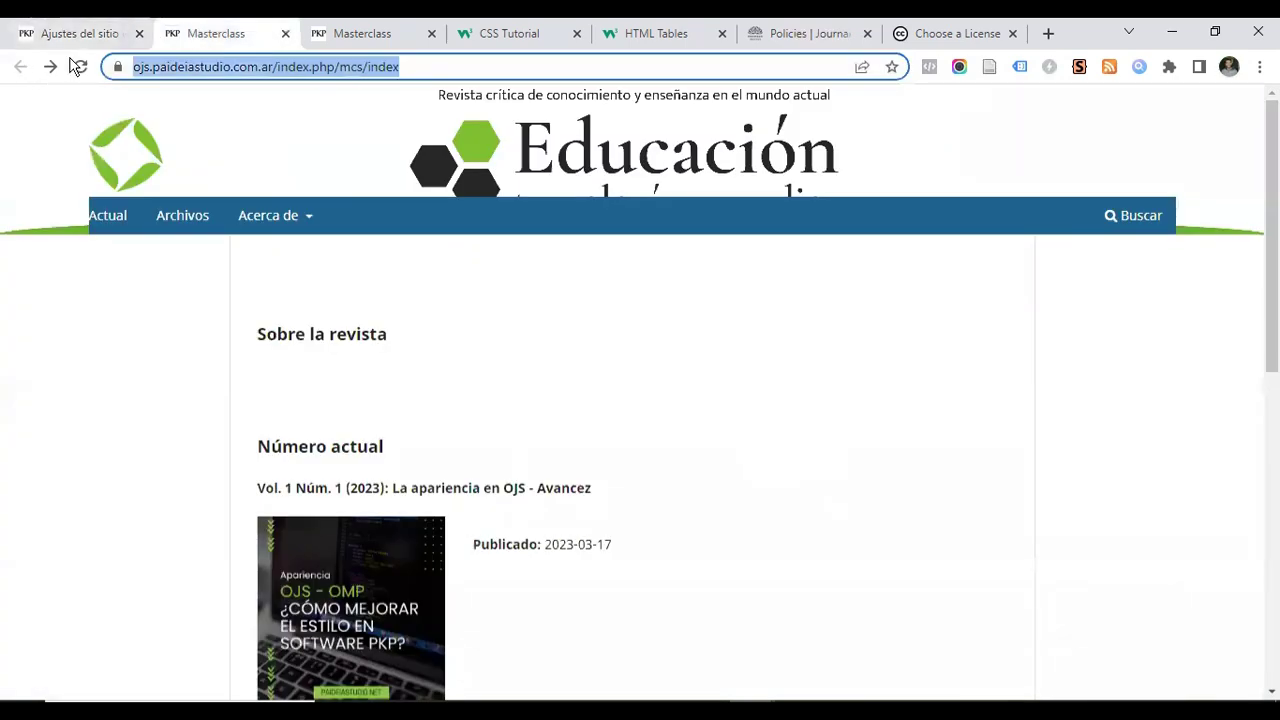
pyautogui.click(80, 66)
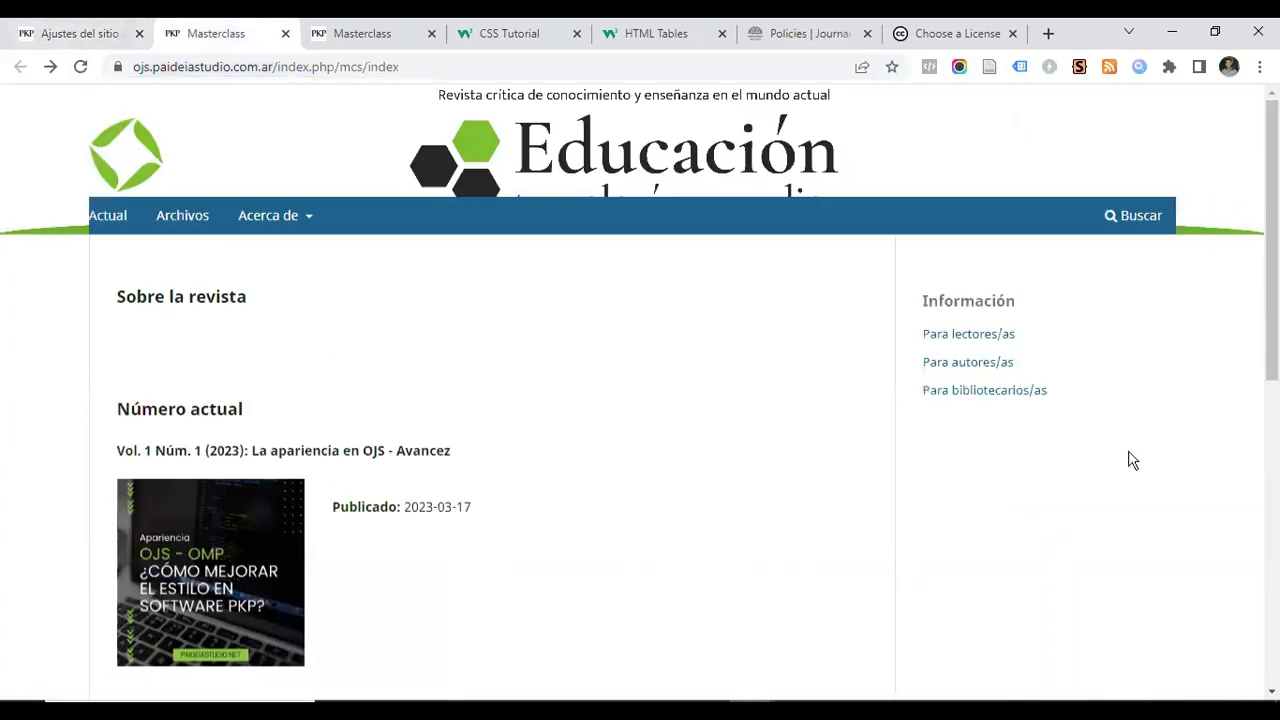
pyautogui.scroll(-5, 990, 459)
pyautogui.scroll(5, 1000, 440)
# Disable the Bloque de cambios entre lenguajes and Bloque de suscripciones, enable the Módulo para fuentes RSS/Atom, and save the sidebar settings
pyautogui.click(80, 33)
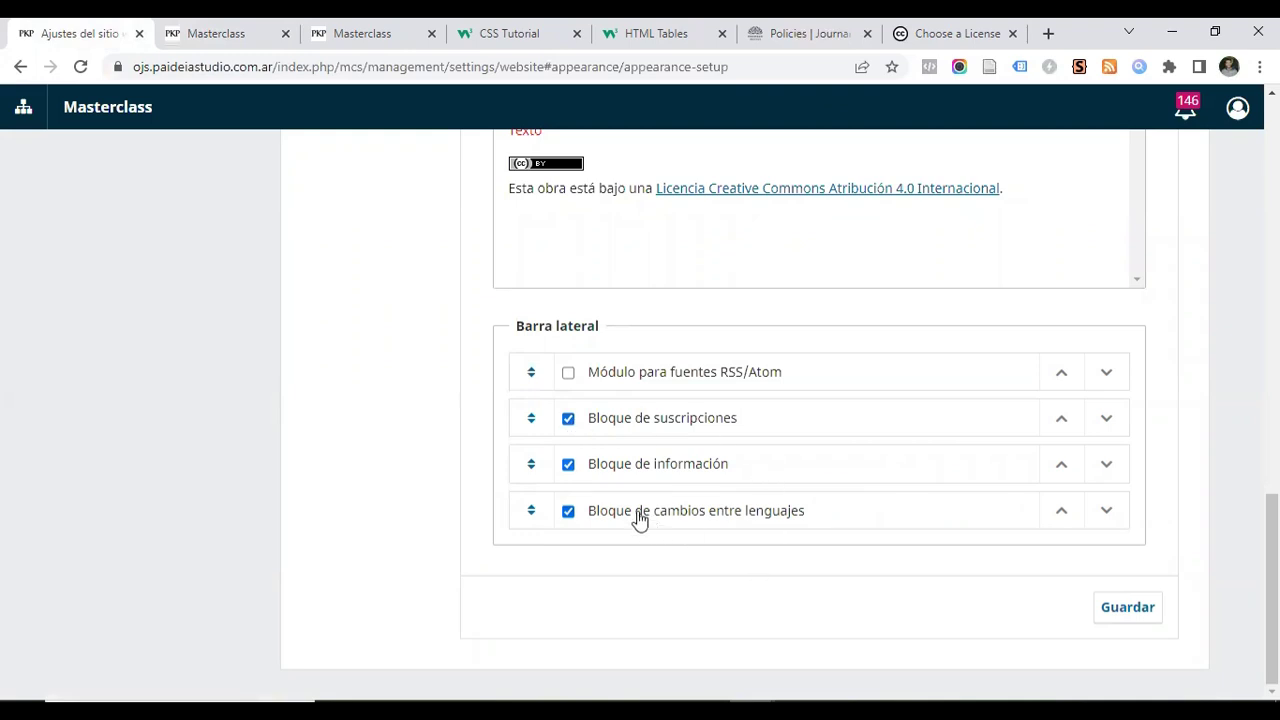
pyautogui.click(568, 512)
pyautogui.click(568, 419)
pyautogui.click(568, 372)
pyautogui.click(1117, 611)
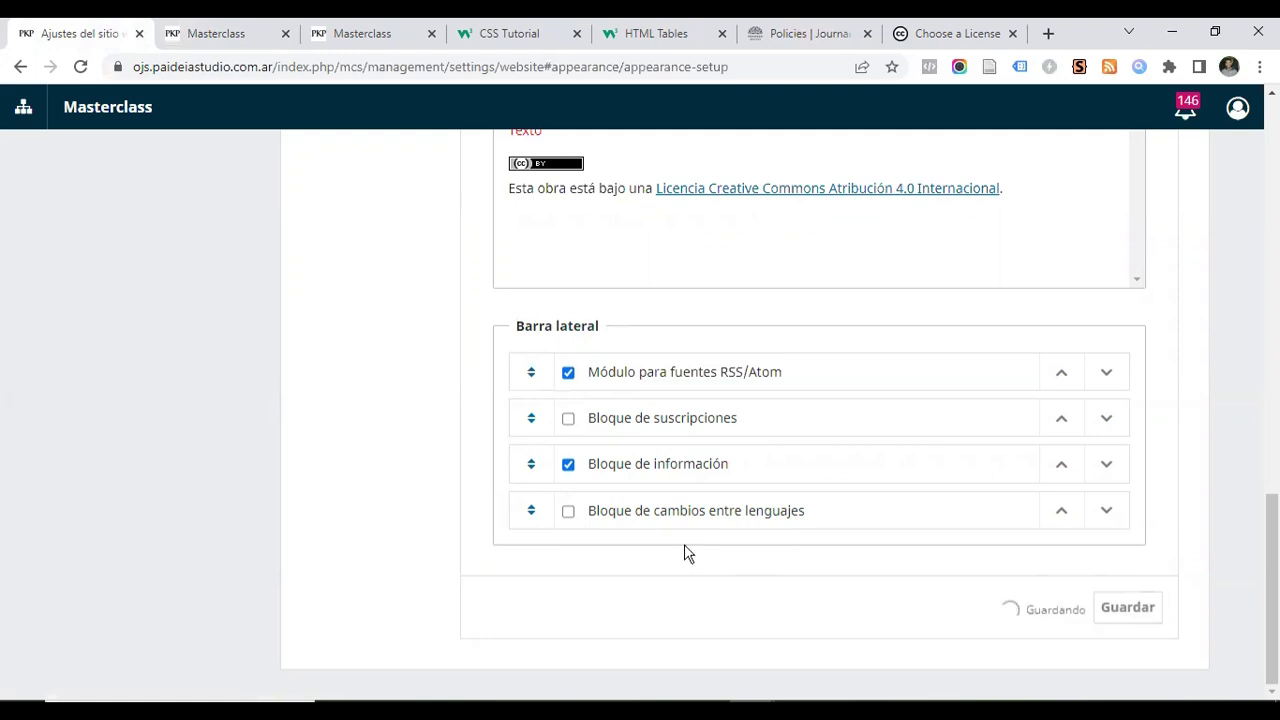
# Reload the Masterclass homepage to check its sidebar, and compare it with the sidebar blocks on the Knowmad Institut policies page
pyautogui.click(255, 36)
pyautogui.click(79, 67)
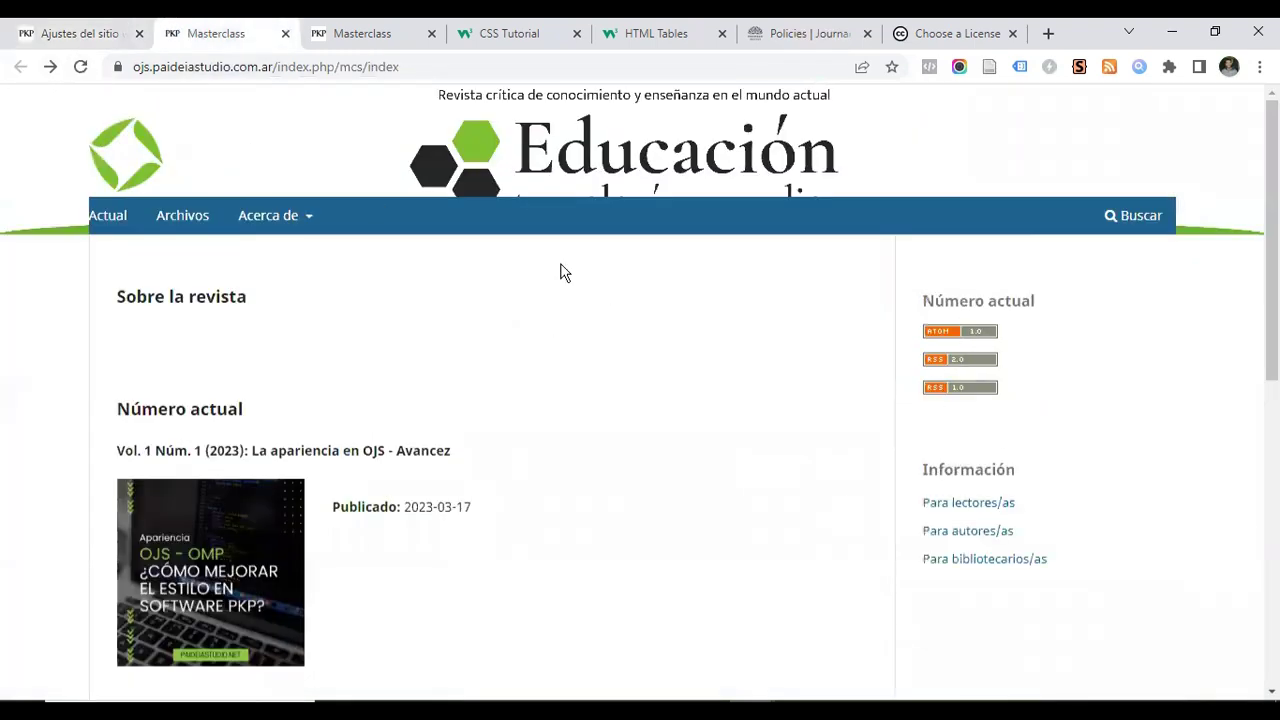
pyautogui.click(118, 34)
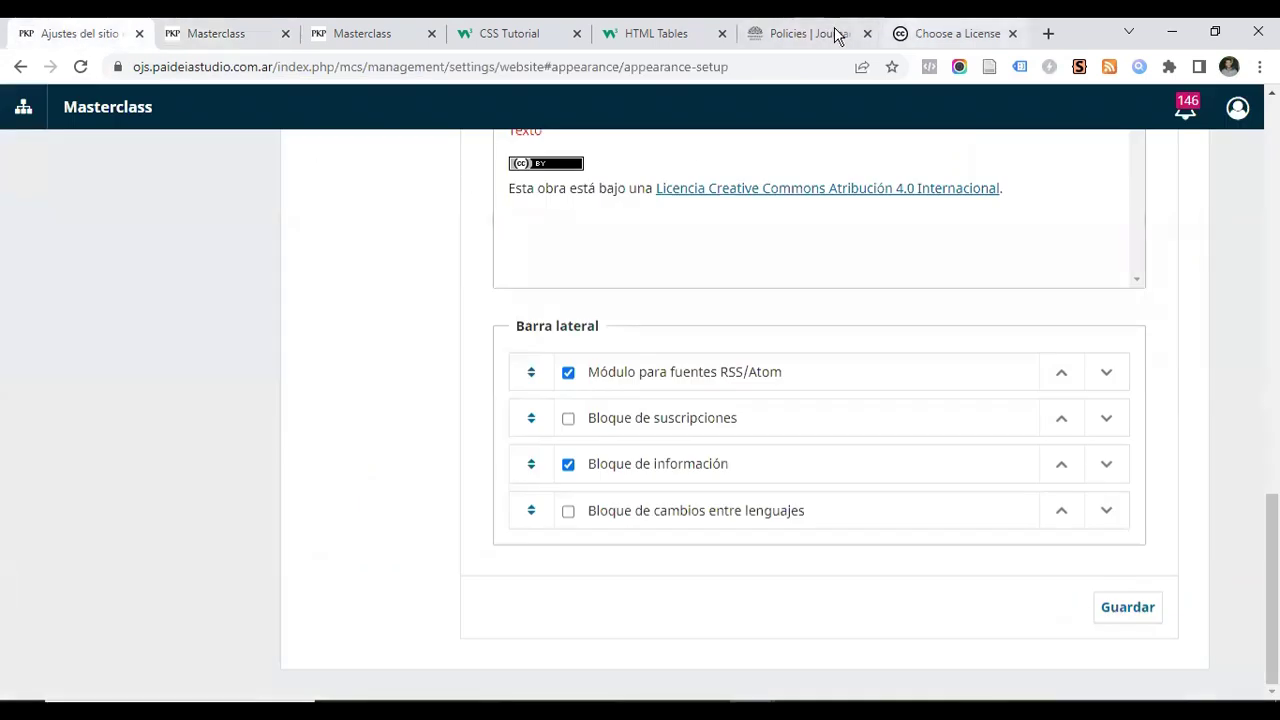
pyautogui.click(836, 35)
pyautogui.scroll(-3, 1066, 381)
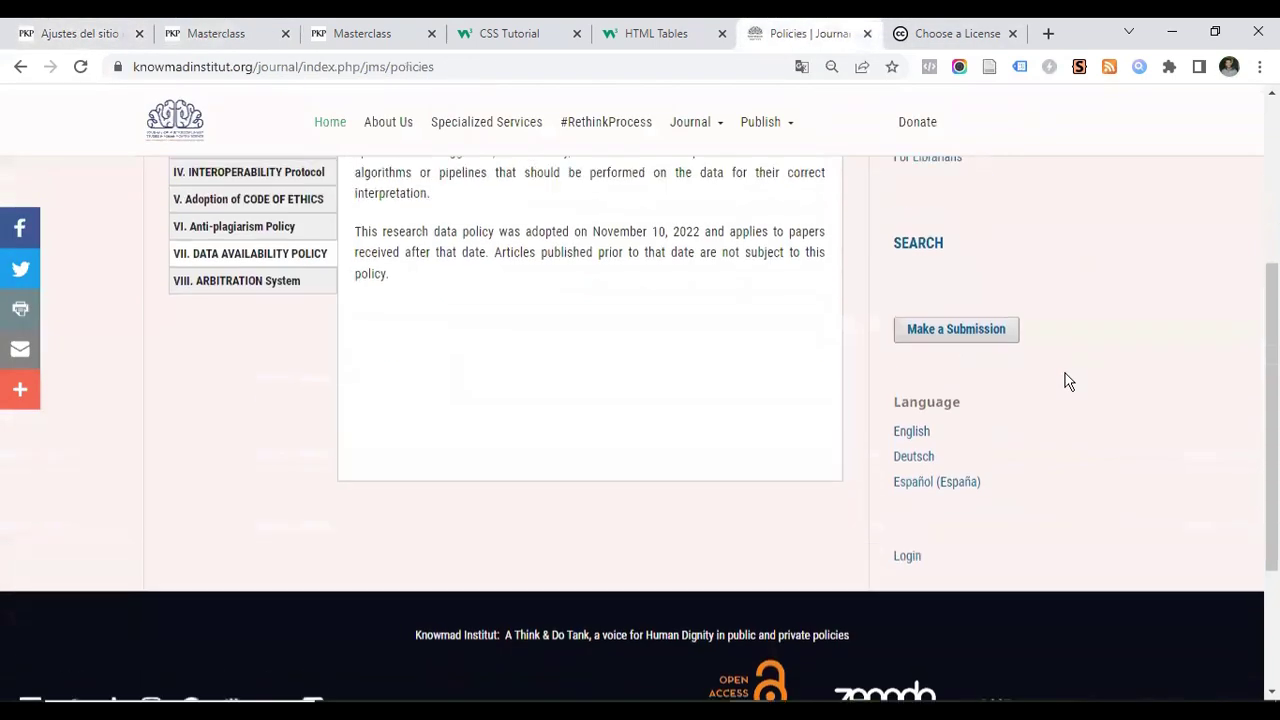
pyautogui.scroll(3, 1066, 381)
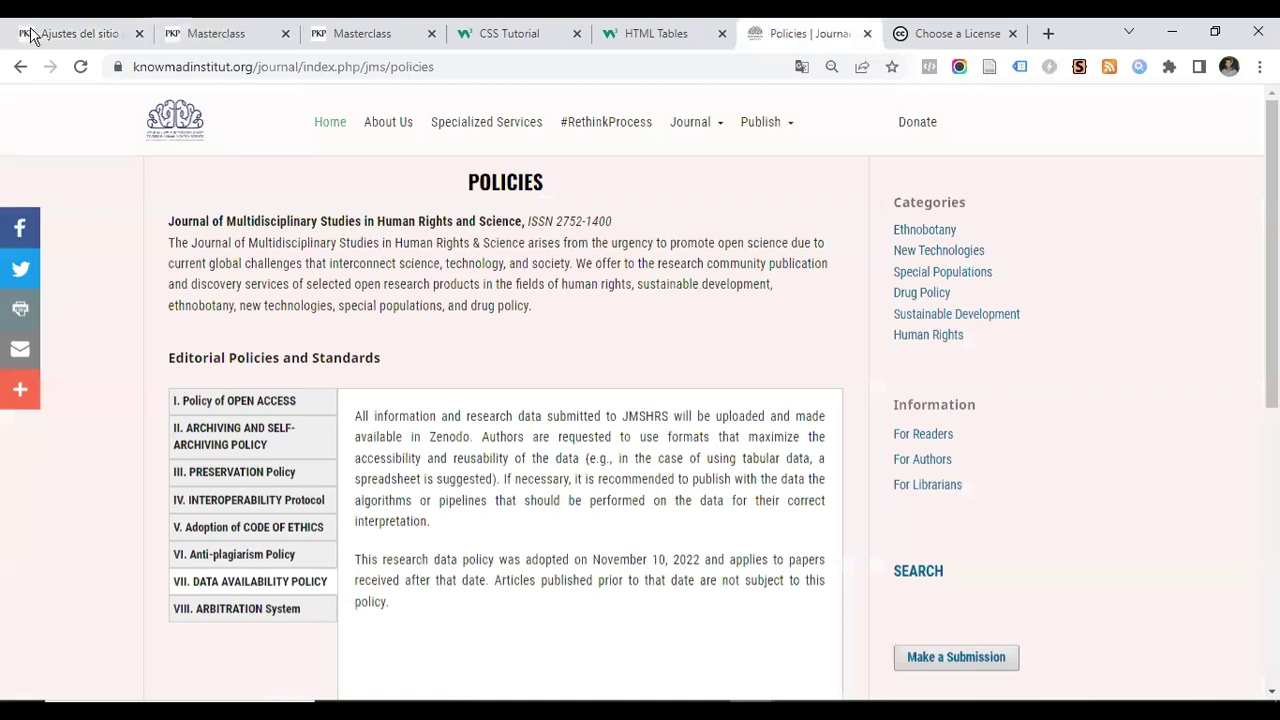
# Locate the Gestor de Bloques Personalizados among the installed modules in the website settings and highlight its name
pyautogui.click(33, 35)
pyautogui.scroll(4, 600, 432)
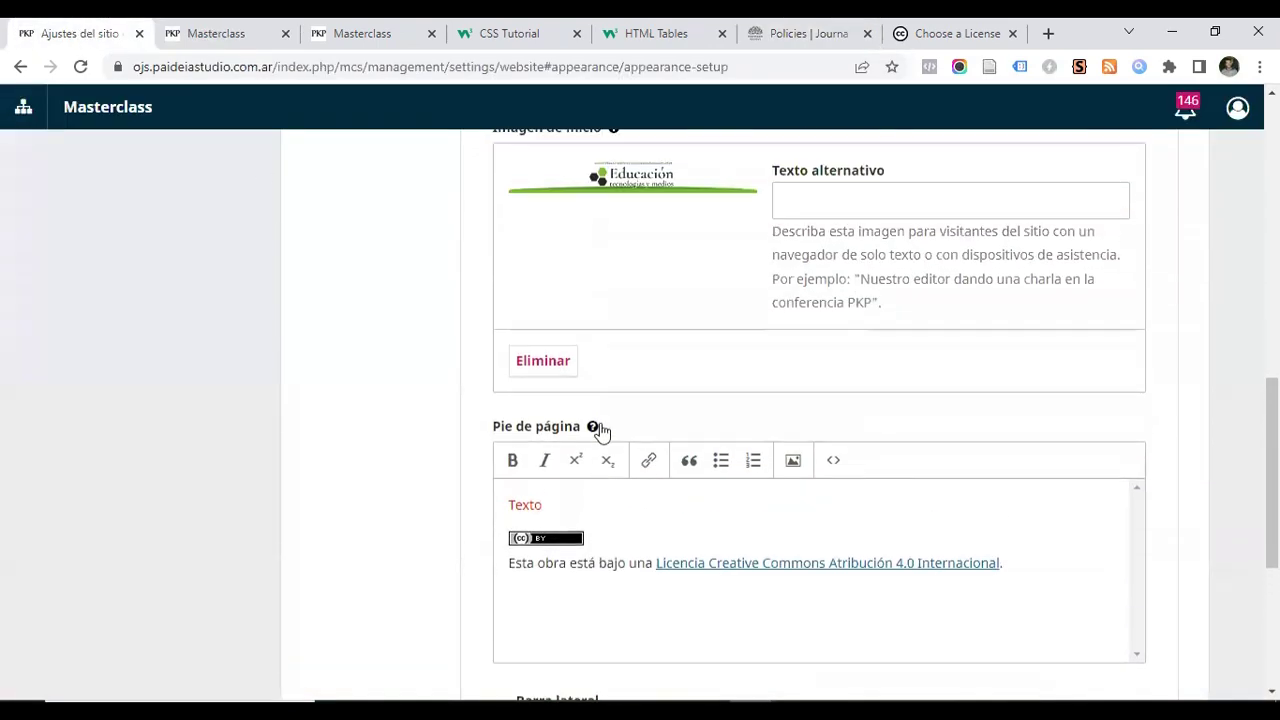
pyautogui.scroll(5, 622, 417)
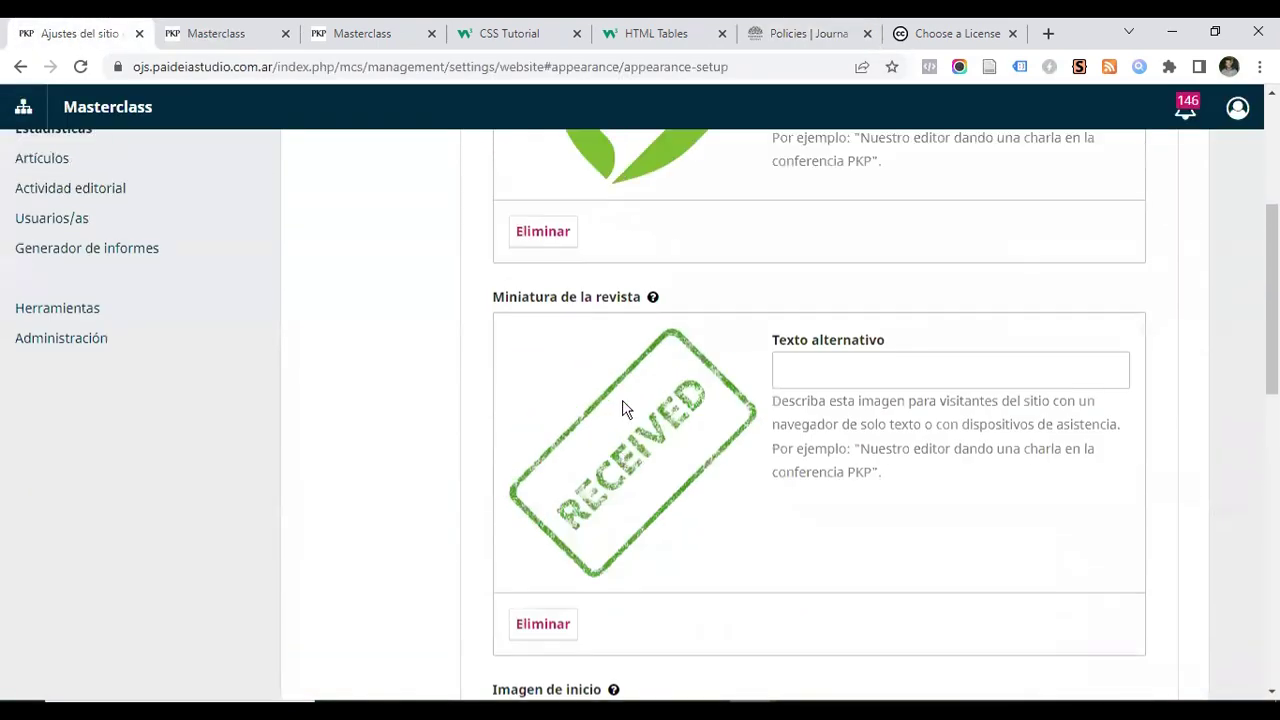
pyautogui.scroll(4, 800, 146)
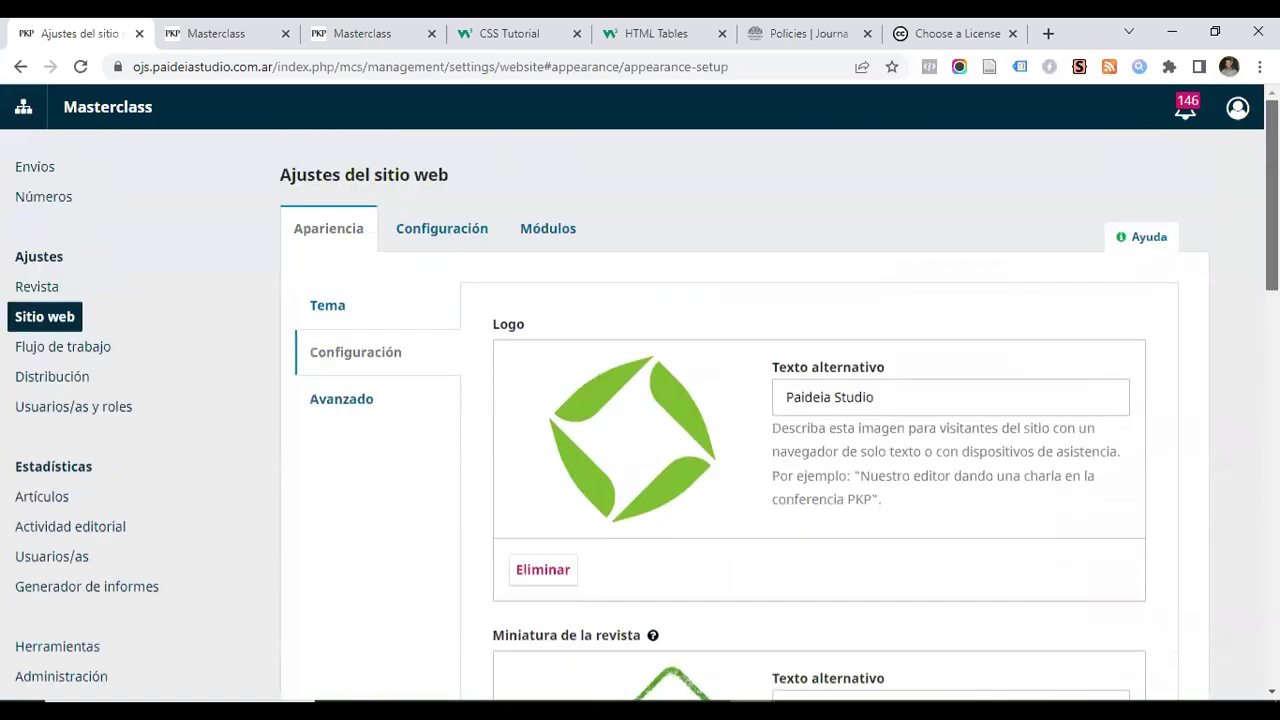
pyautogui.click(547, 232)
pyautogui.scroll(-5, 554, 337)
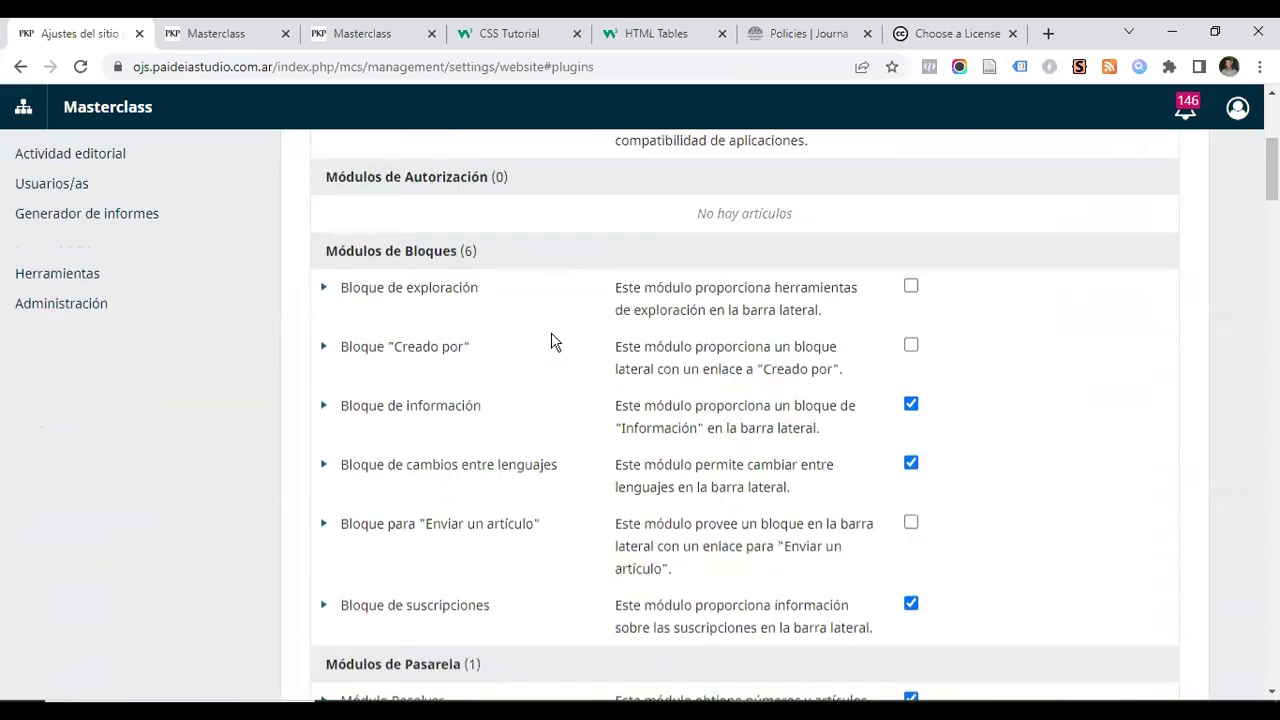
pyautogui.scroll(-8, 572, 330)
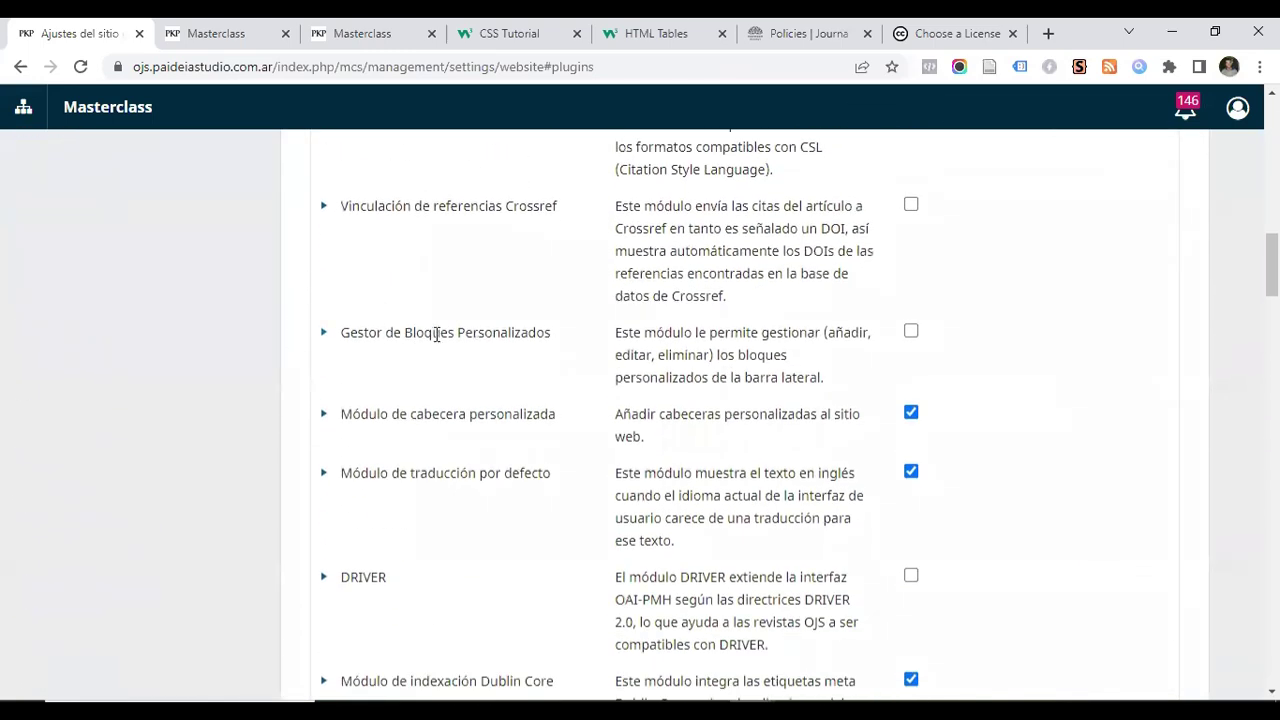
pyautogui.moveTo(342, 331); pyautogui.dragTo(556, 359)
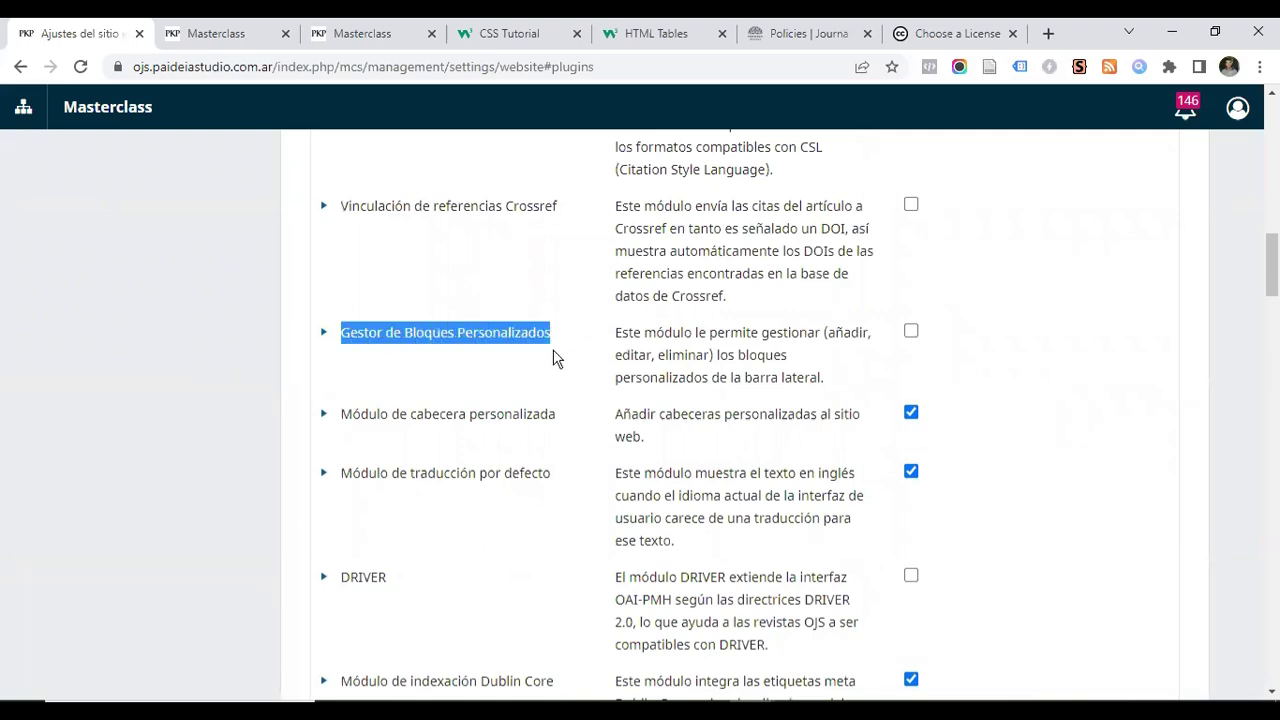
# Browse the plugins offered in the Galería de módulos and return to the Módulos instalados list
pyautogui.scroll(10, 562, 366)
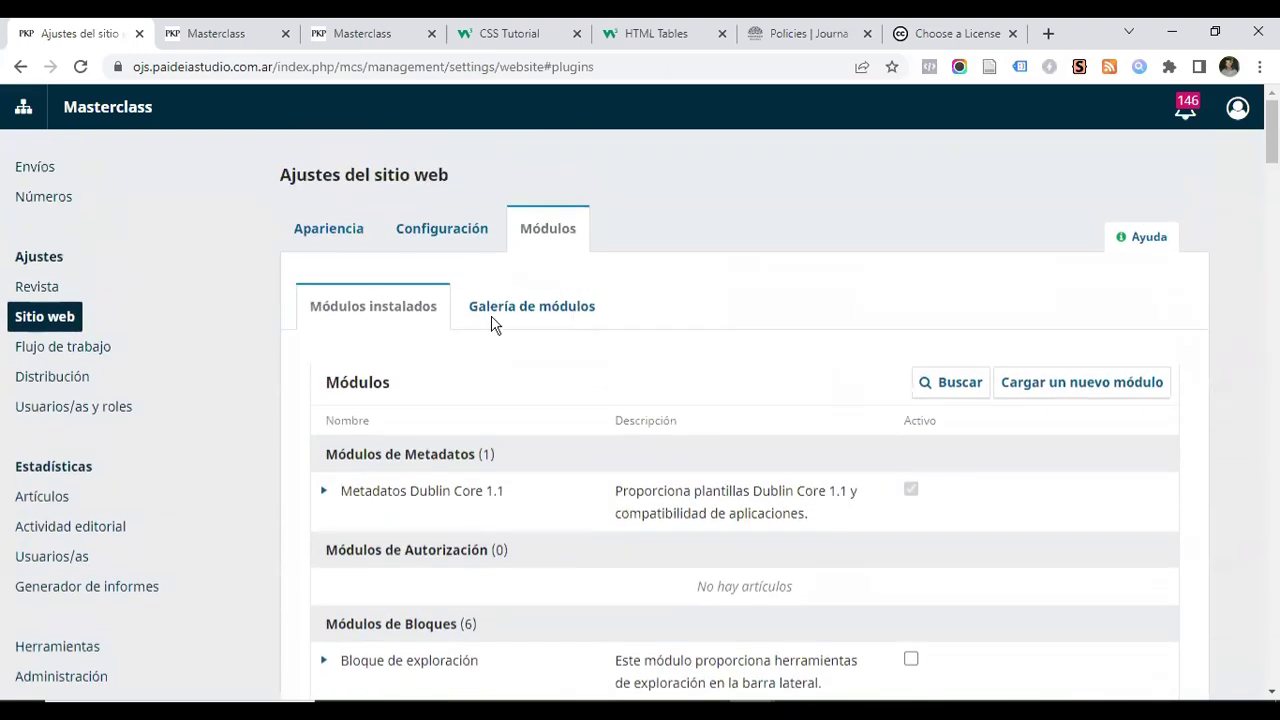
pyautogui.click(516, 318)
pyautogui.scroll(-9, 437, 452)
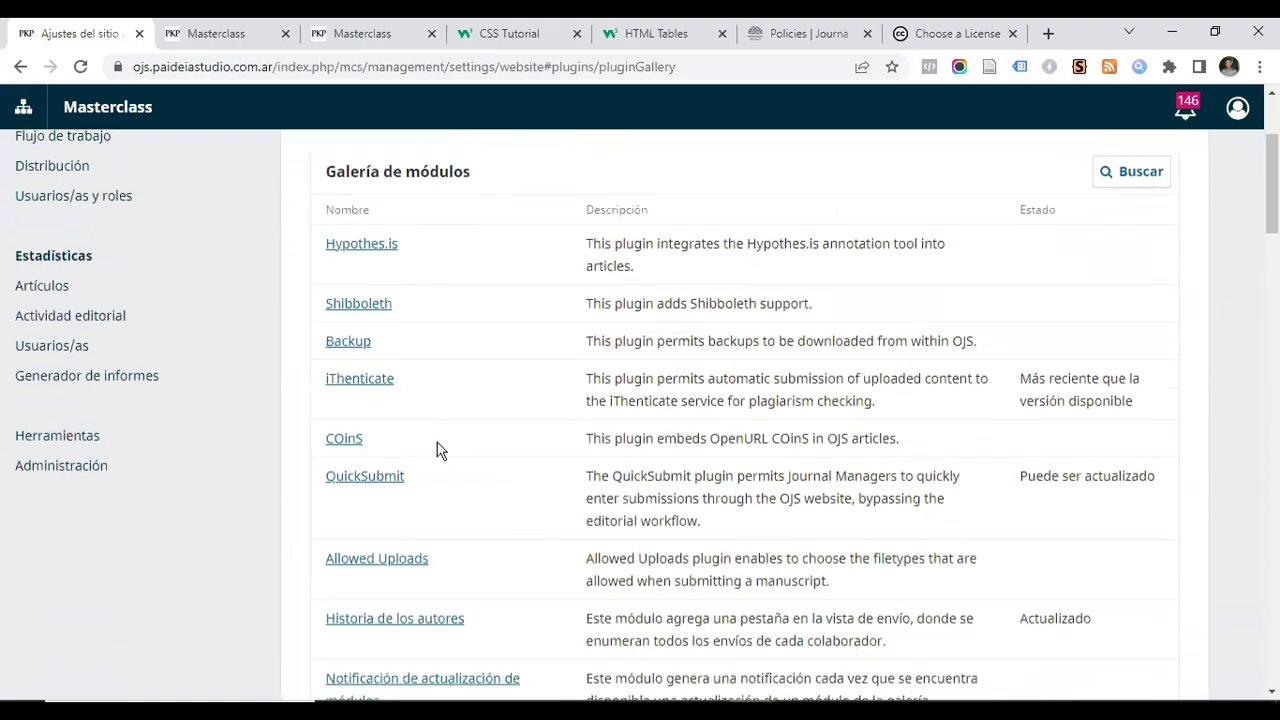
pyautogui.scroll(-2, 475, 377)
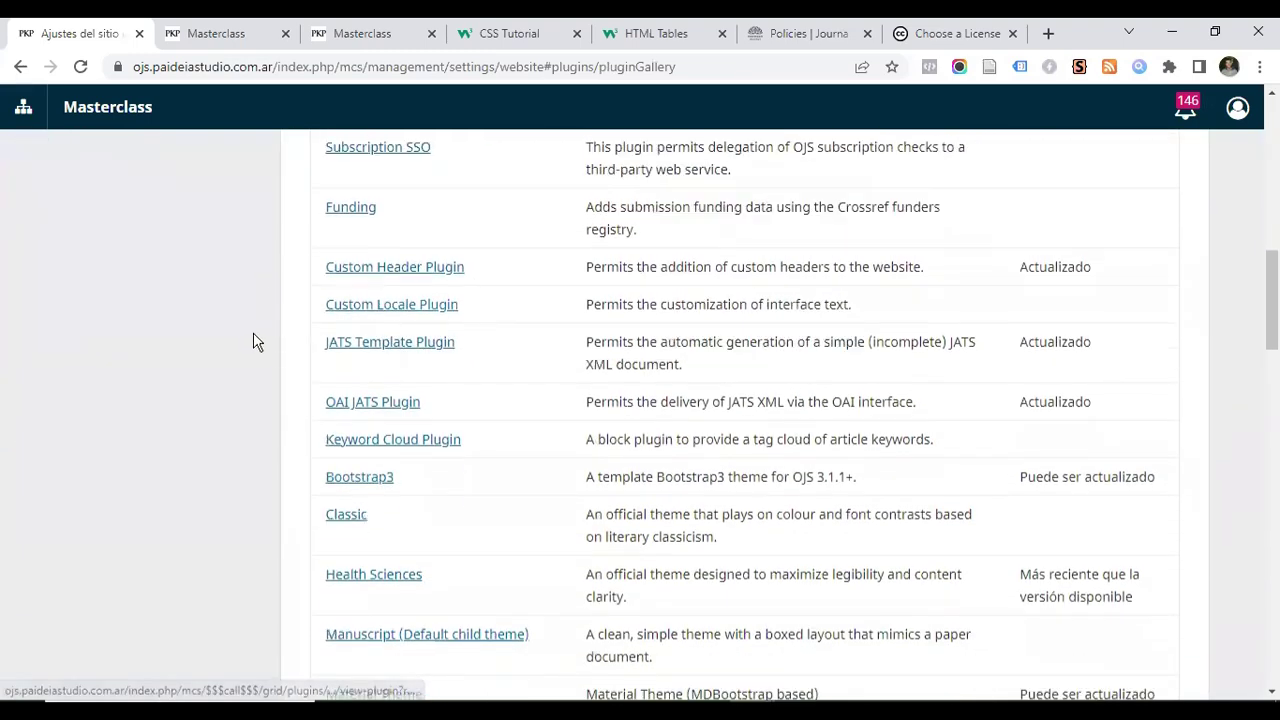
pyautogui.scroll(2, 423, 303)
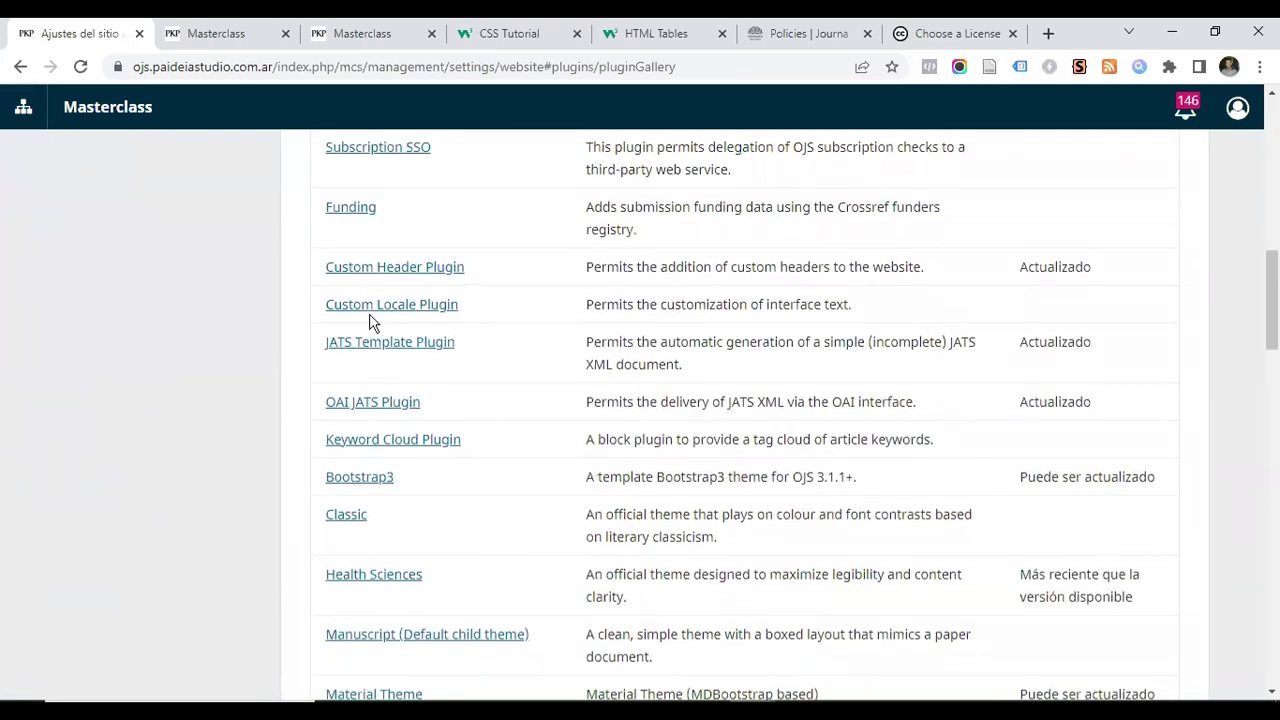
pyautogui.scroll(5, 537, 346)
pyautogui.scroll(-5, 537, 346)
pyautogui.scroll(-3, 537, 346)
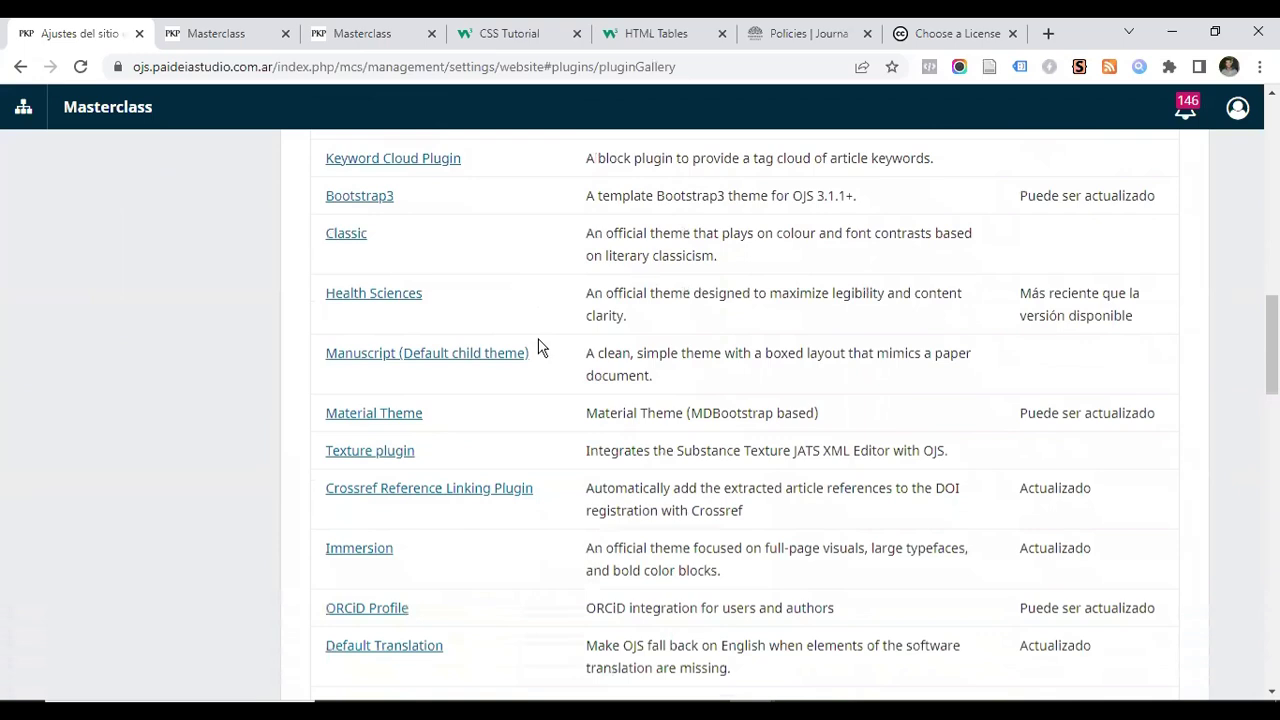
pyautogui.scroll(-5, 538, 346)
pyautogui.scroll(-5, 538, 346)
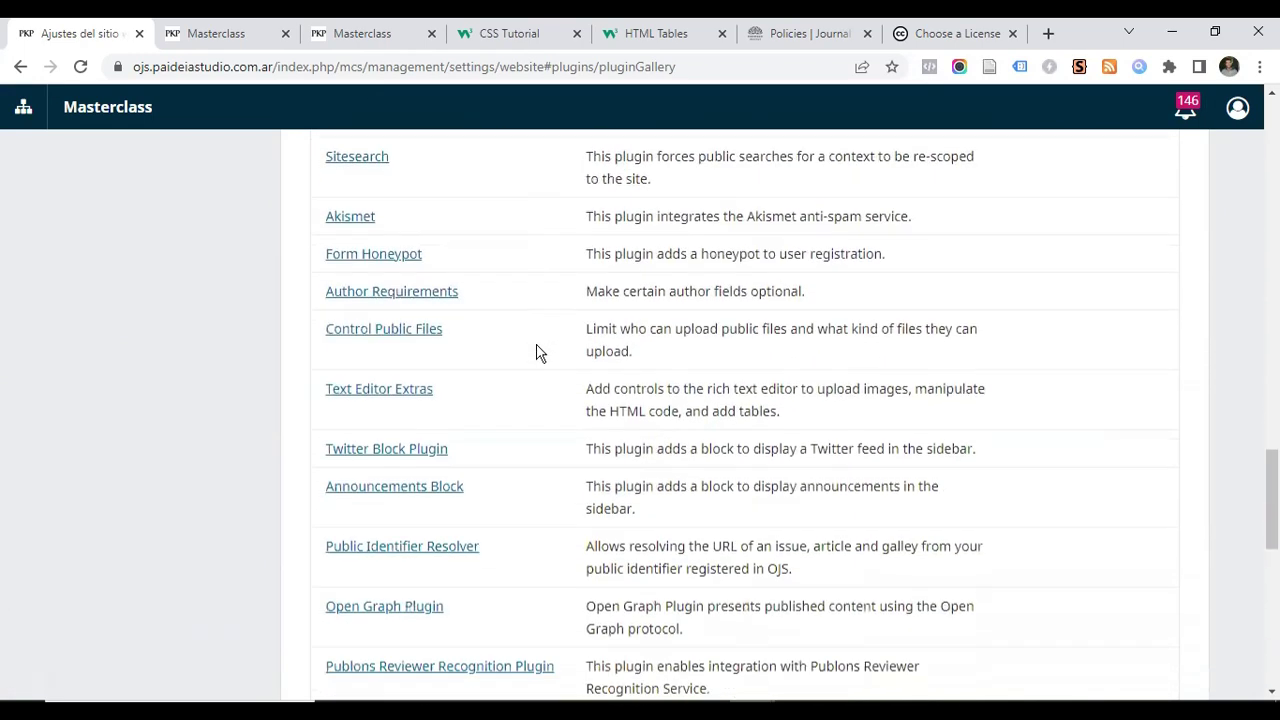
pyautogui.scroll(-1, 538, 350)
pyautogui.scroll(15, 1203, 266)
pyautogui.click(380, 310)
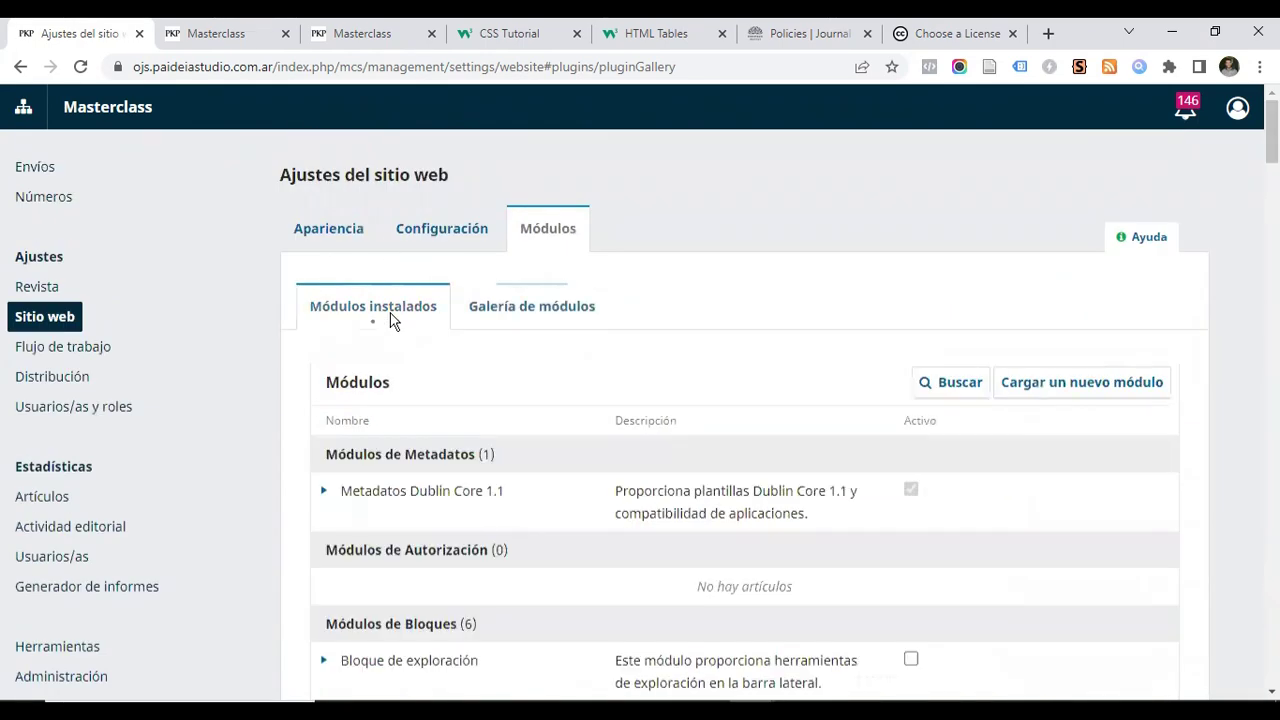
# Enable the Gestor de Bloques Personalizados plugin in the list of installed modules
pyautogui.scroll(-6, 589, 417)
pyautogui.scroll(-4, 460, 430)
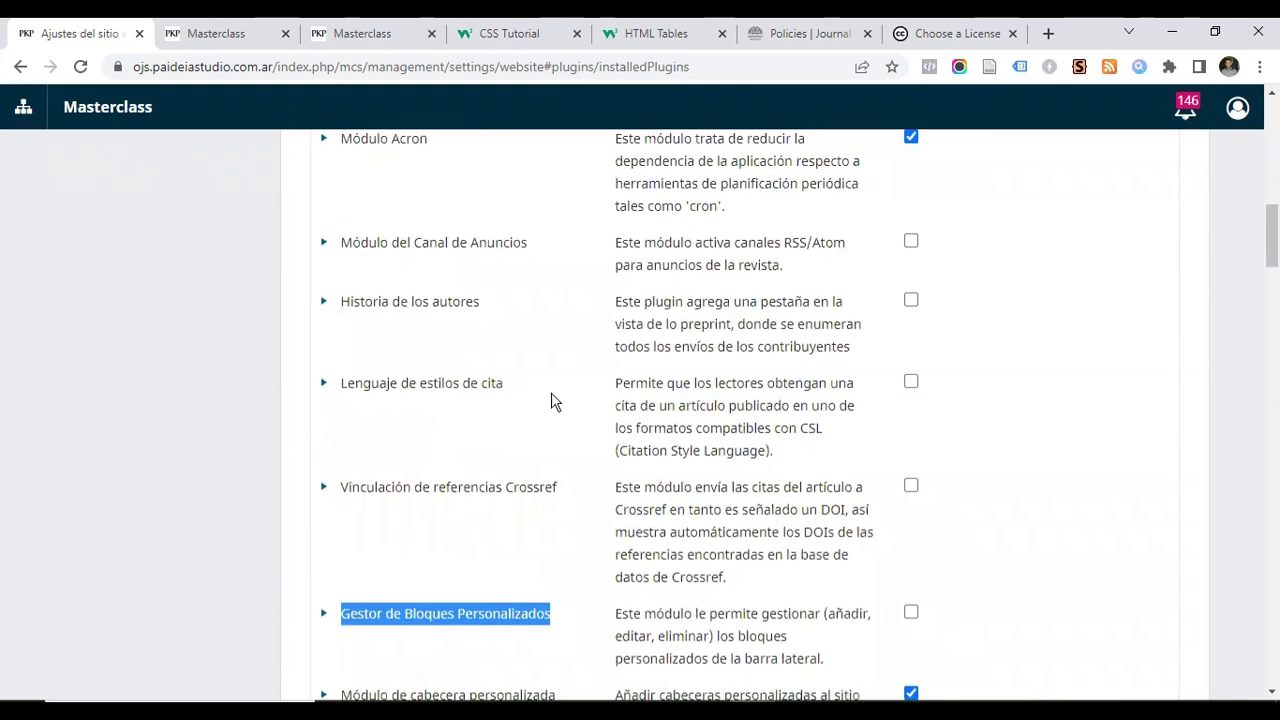
pyautogui.scroll(-2, 654, 403)
pyautogui.click(911, 425)
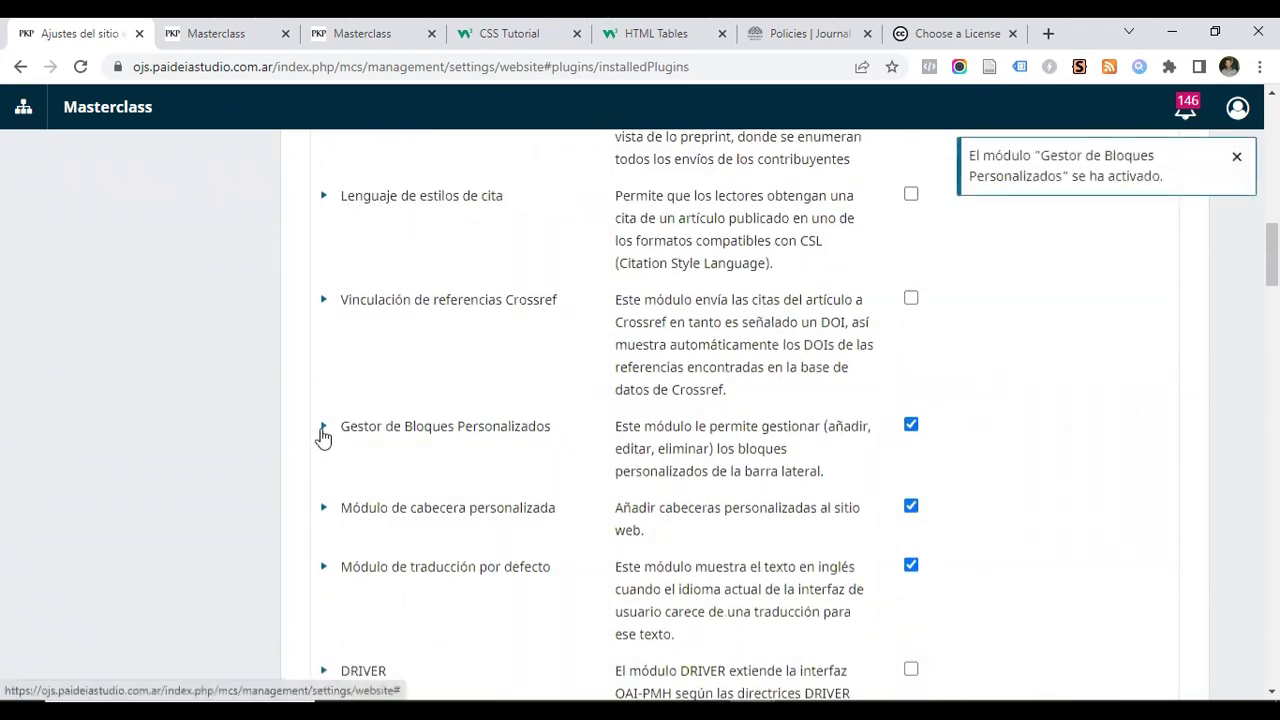
# Start a new custom block in the Gestor de Bloques Personalizados and switch its content editor to full screen and back
pyautogui.click(322, 430)
pyautogui.scroll(-2, 330, 311)
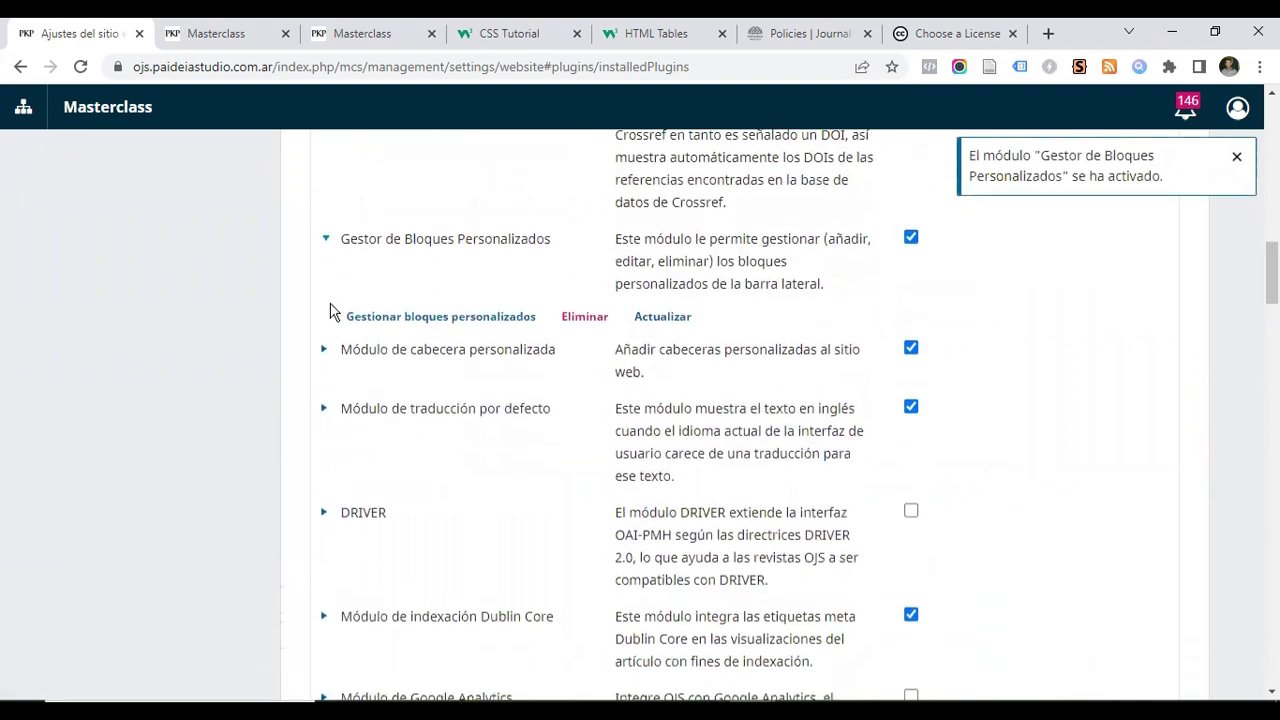
pyautogui.click(395, 320)
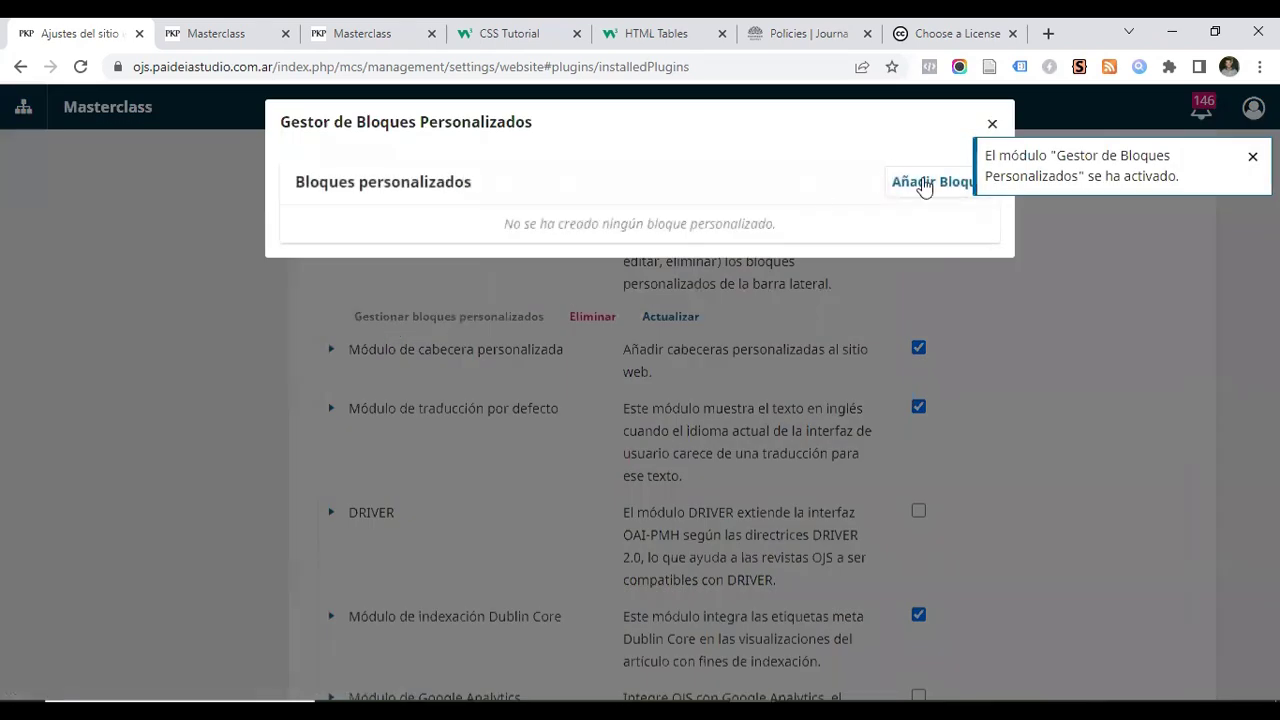
pyautogui.click(921, 185)
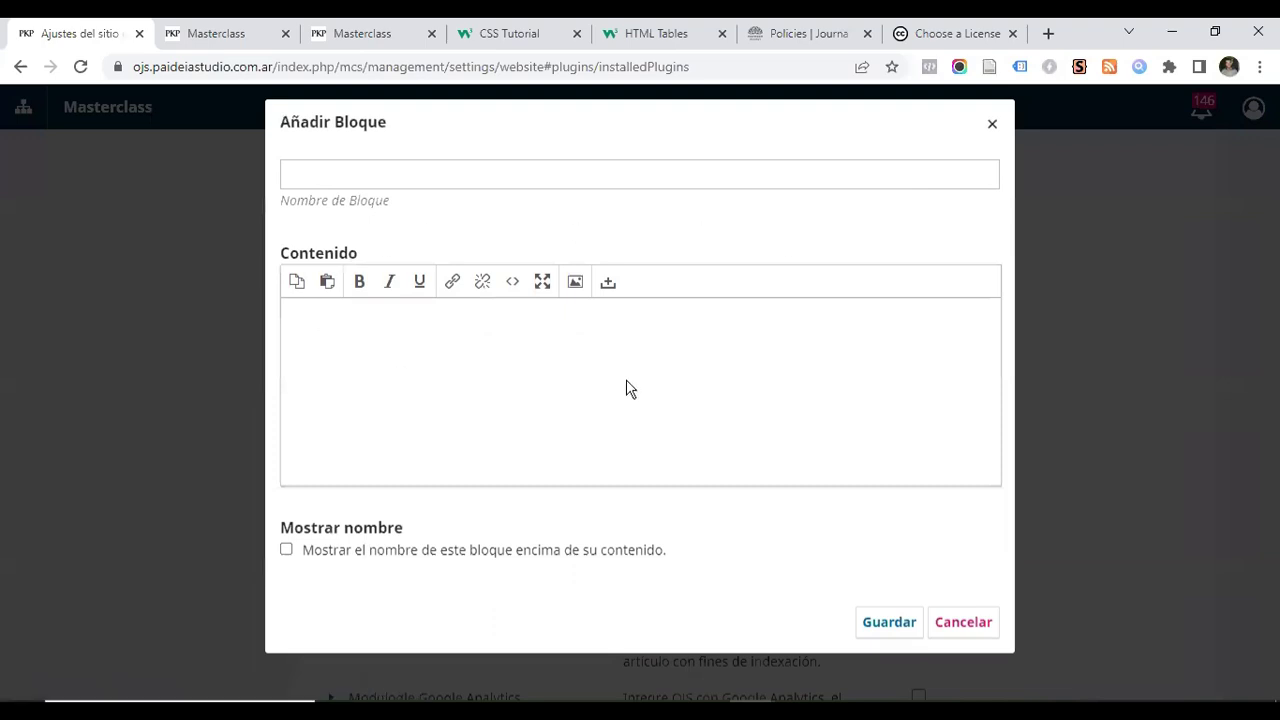
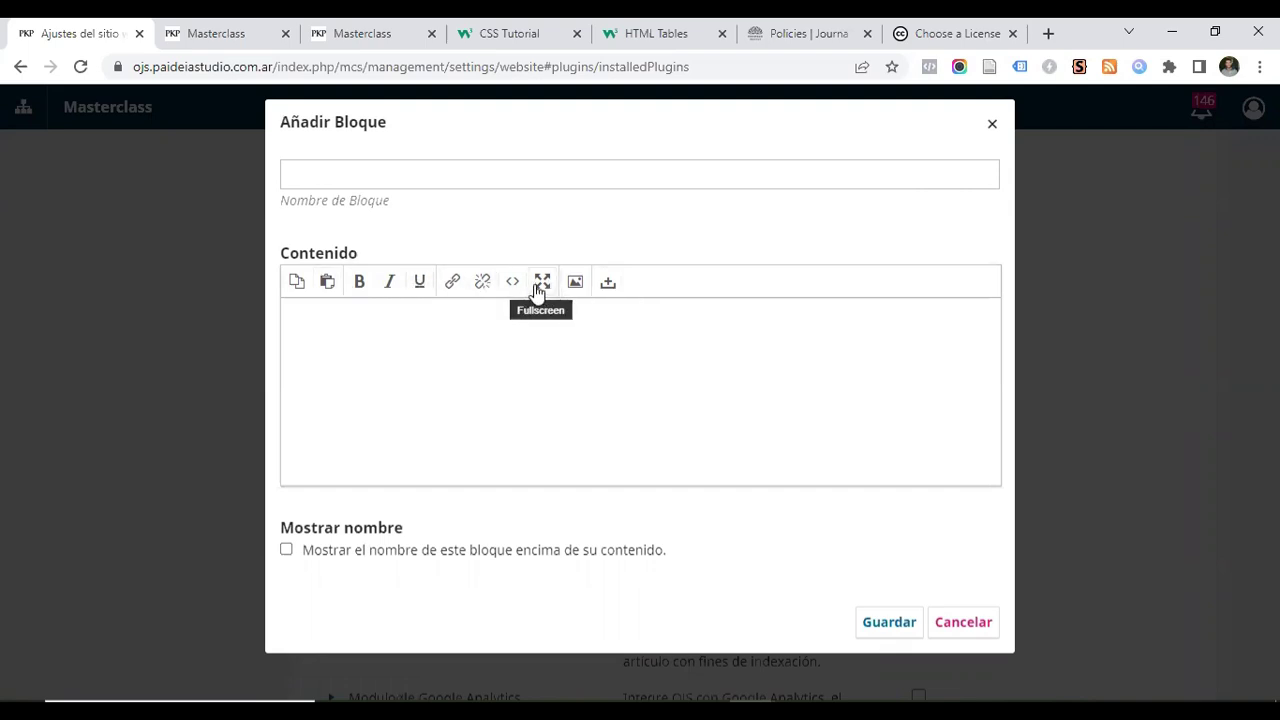
pyautogui.click(540, 285)
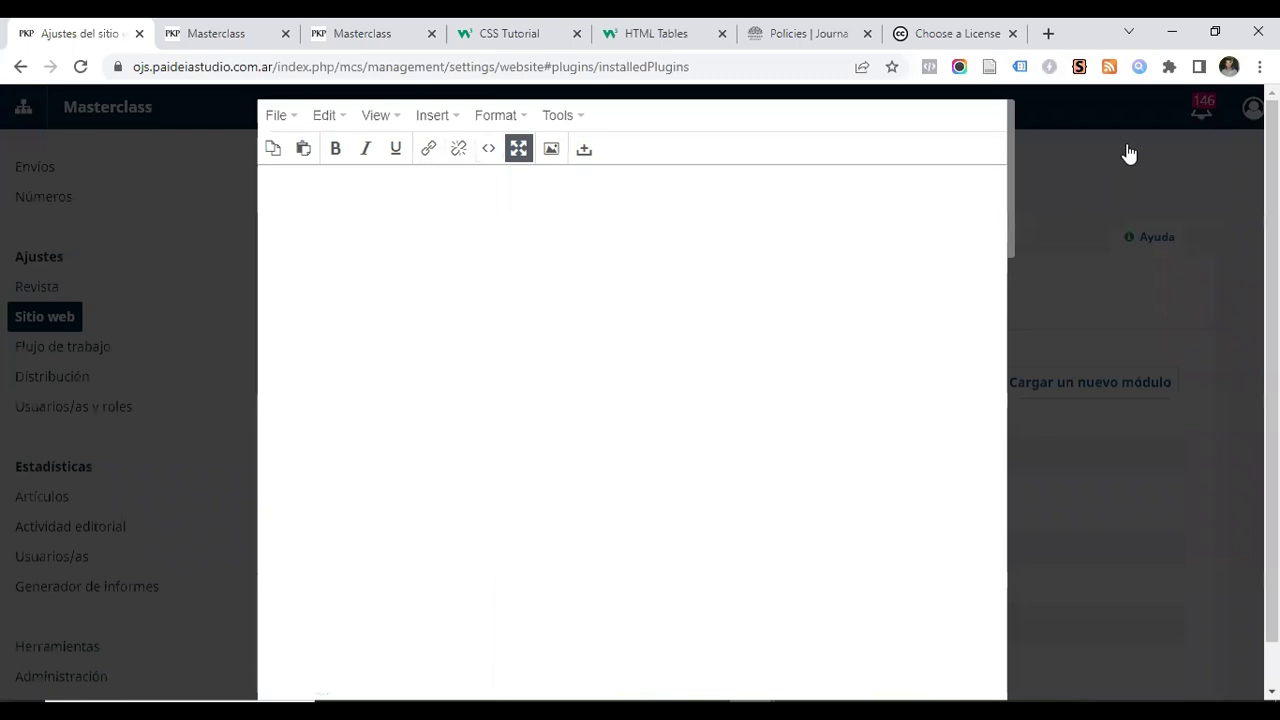
pyautogui.click(528, 149)
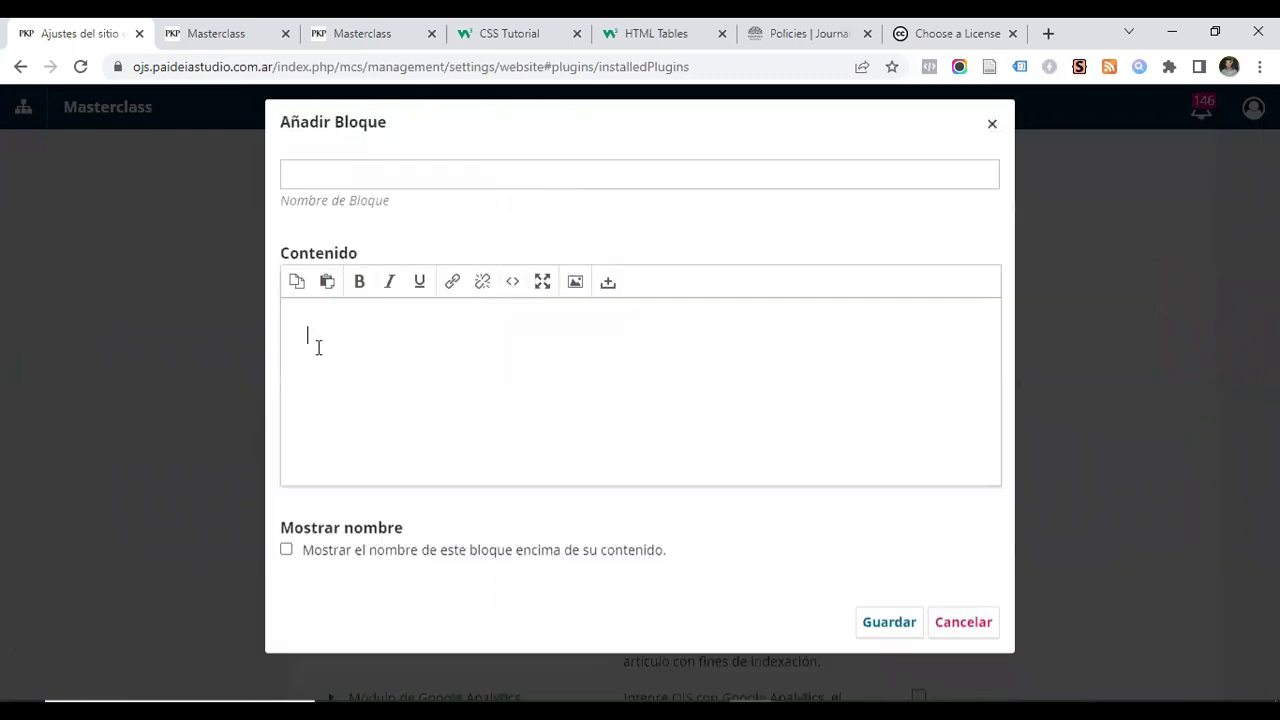
# Upload the green logo image into the block's content at 50 x 50 and add the text "Paideia Studio" below it
pyautogui.click(574, 283)
pyautogui.click(509, 298)
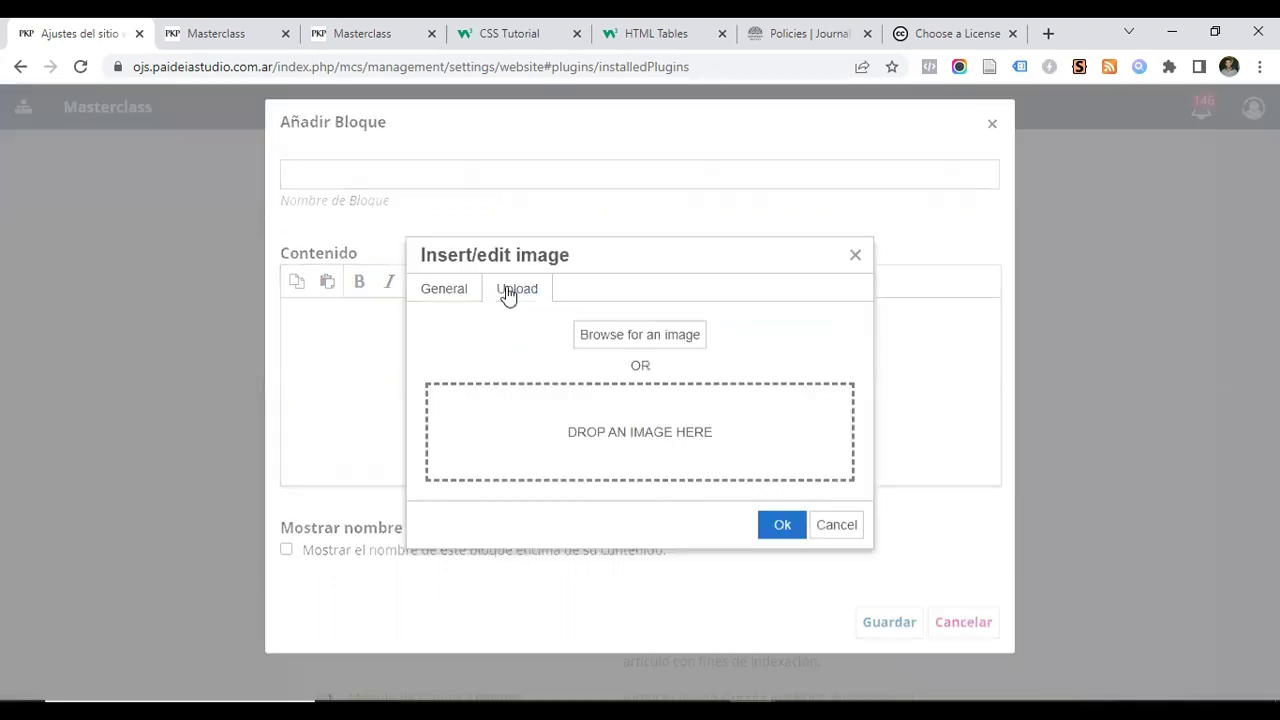
pyautogui.click(632, 338)
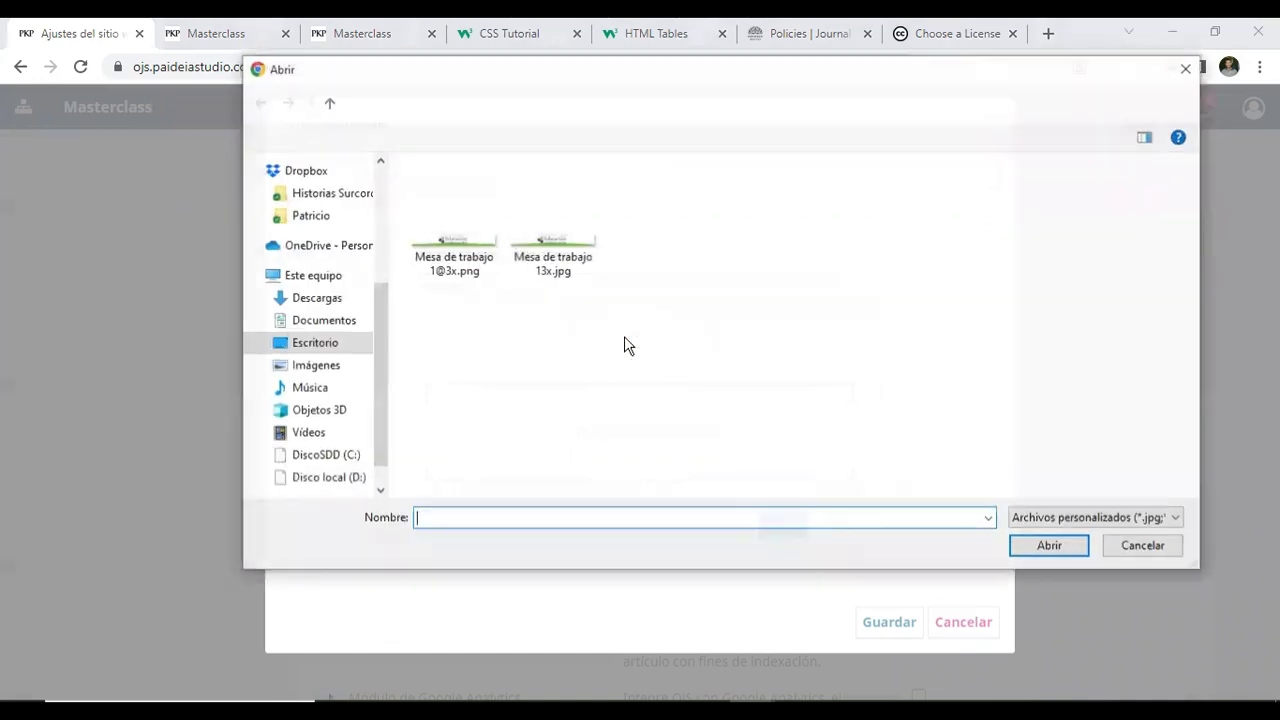
pyautogui.click(596, 102)
pyautogui.doubleClick(850, 345)
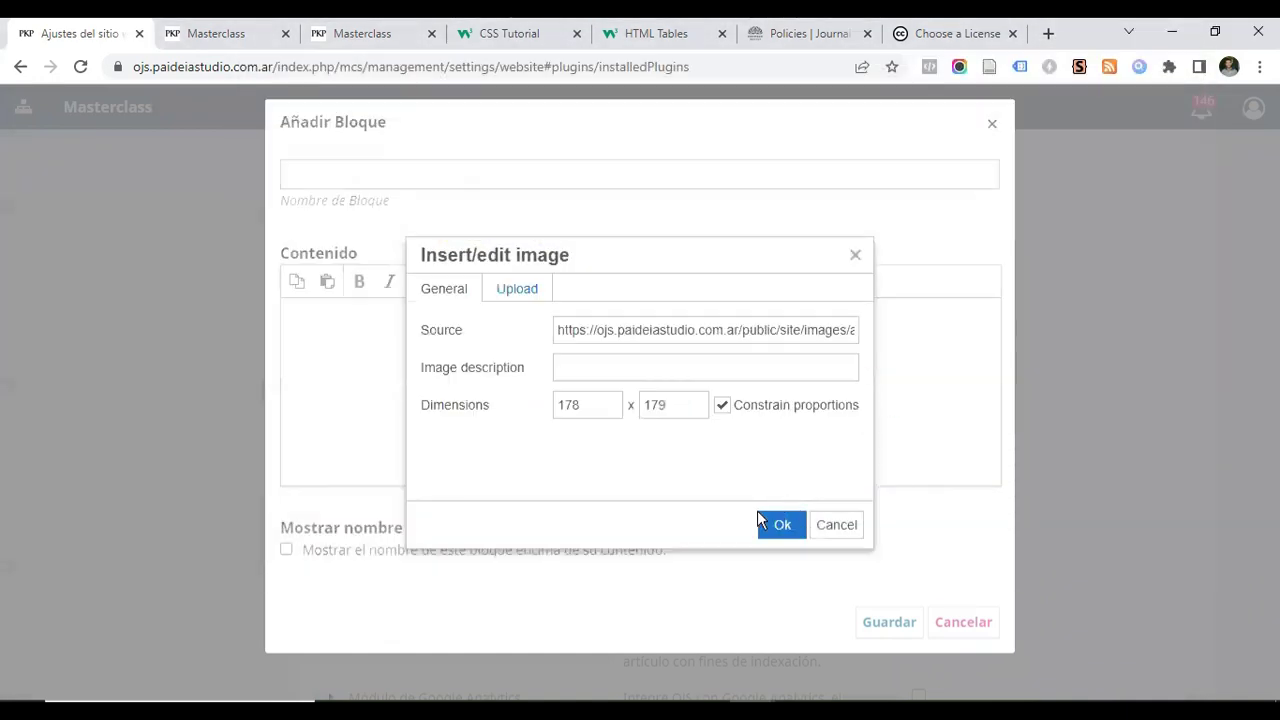
pyautogui.moveTo(583, 404); pyautogui.dragTo(555, 408)
pyautogui.click(782, 525)
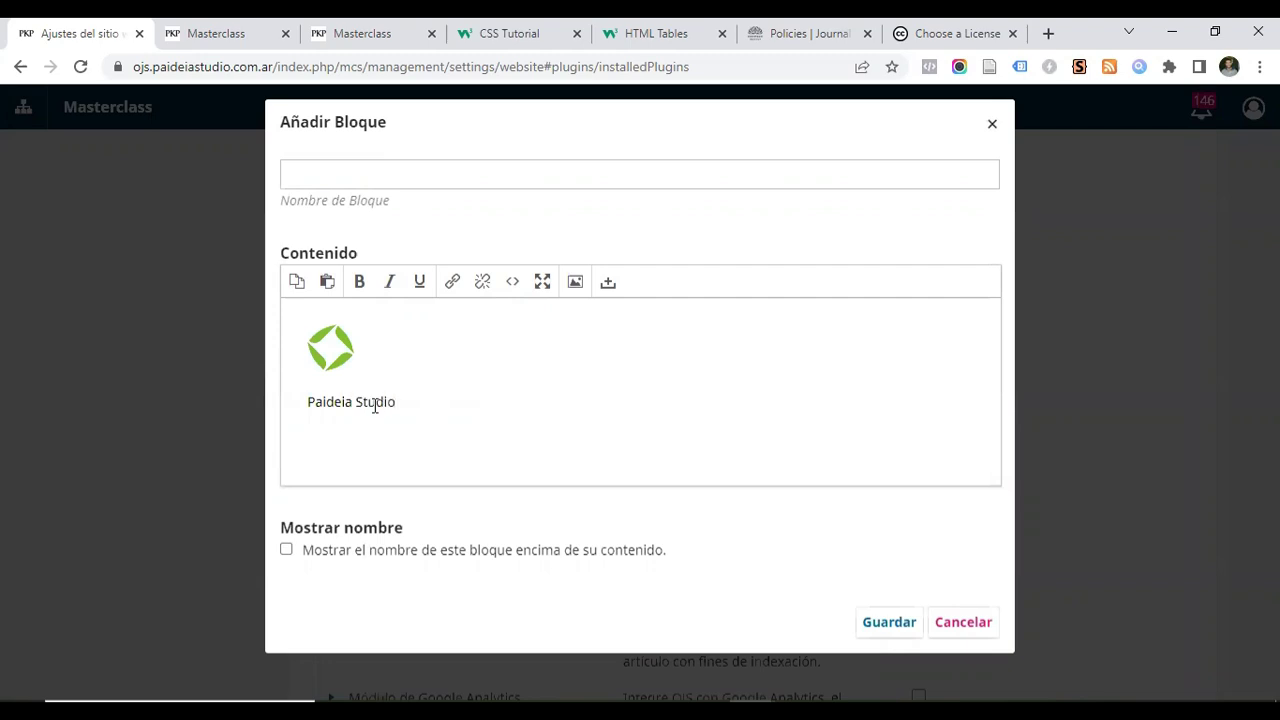
# Load paideiastudio.net in the Creative Commons tab to get its address, then close that tab and return to the new block
pyautogui.click(977, 34)
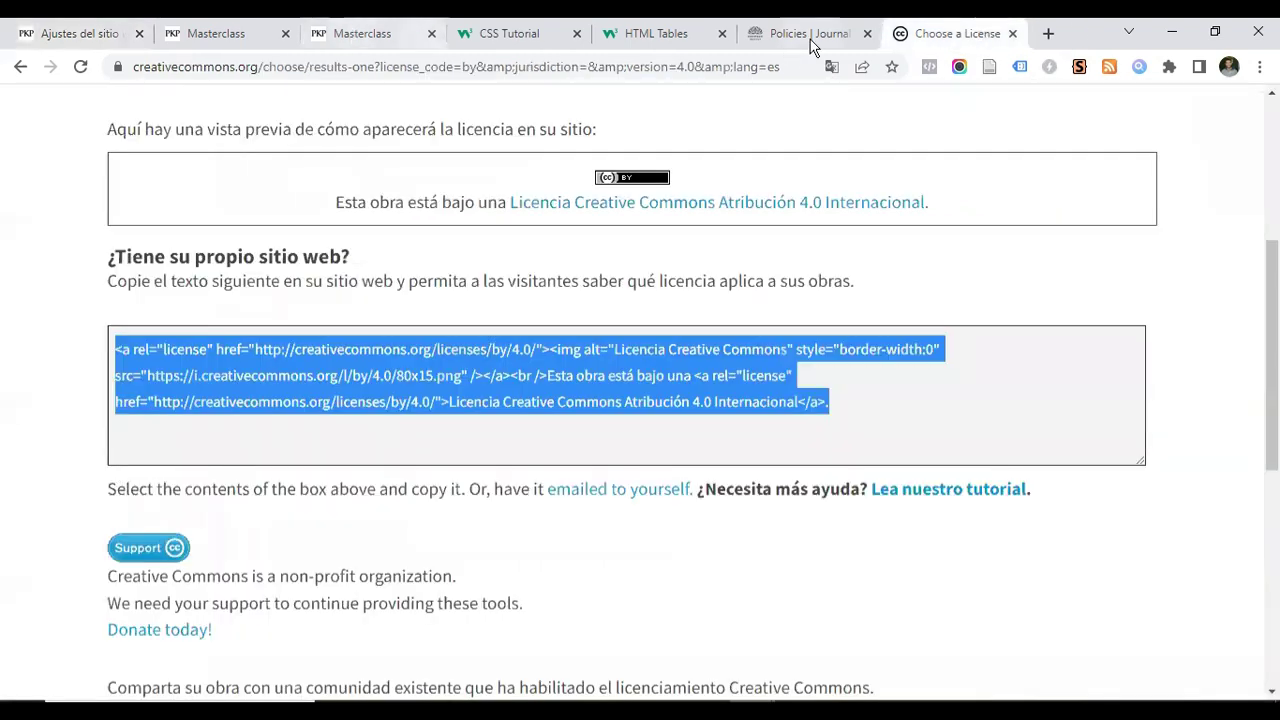
pyautogui.click(785, 66)
pyautogui.write('pai')
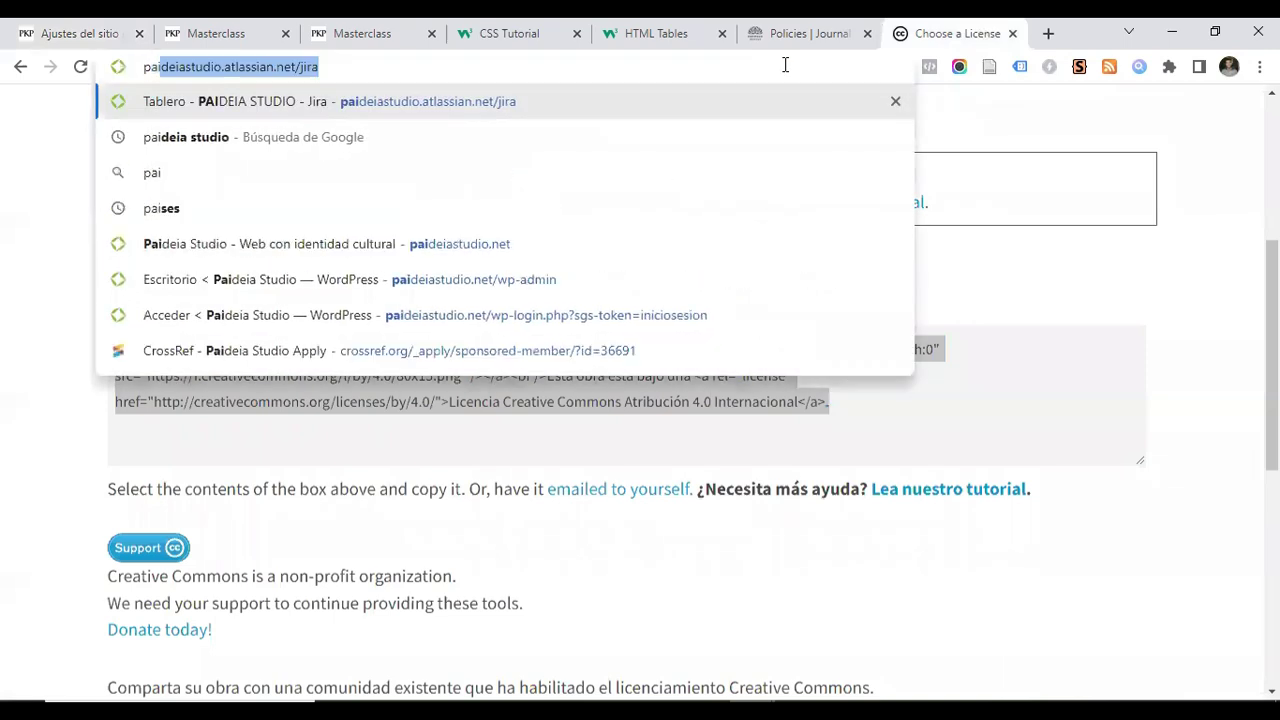
pyautogui.click(550, 238)
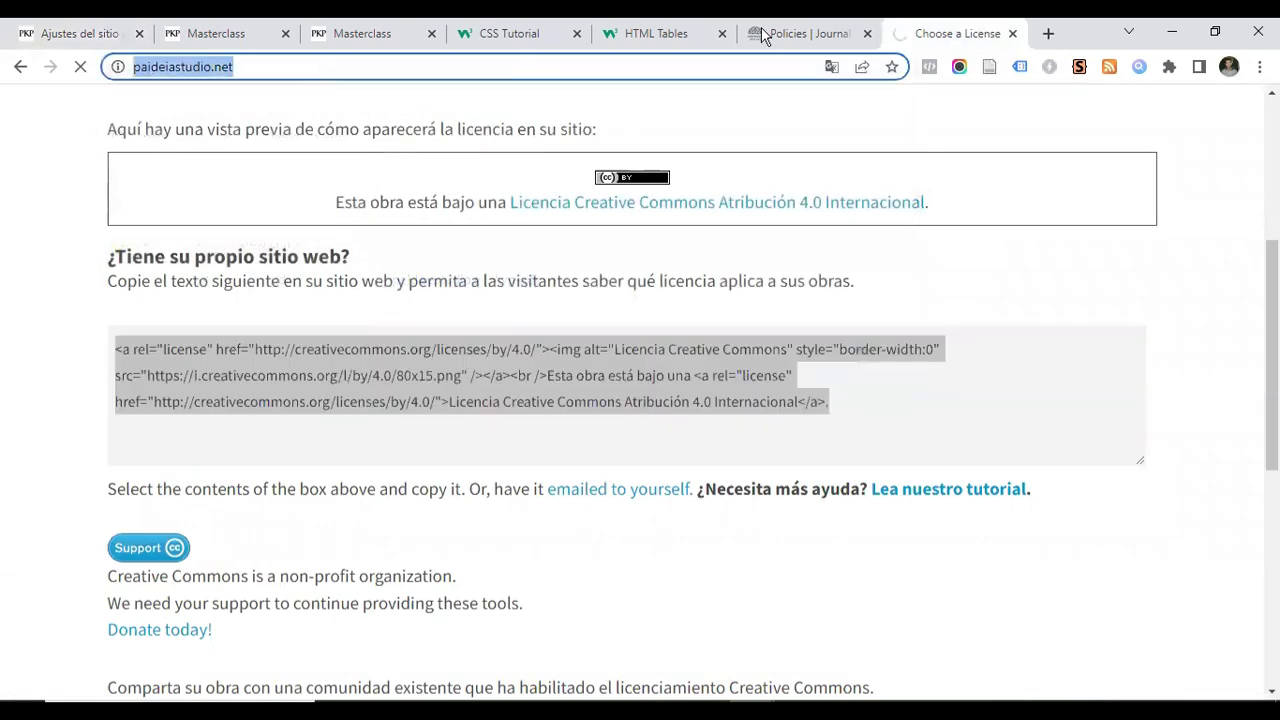
pyautogui.click(1012, 33)
pyautogui.click(90, 33)
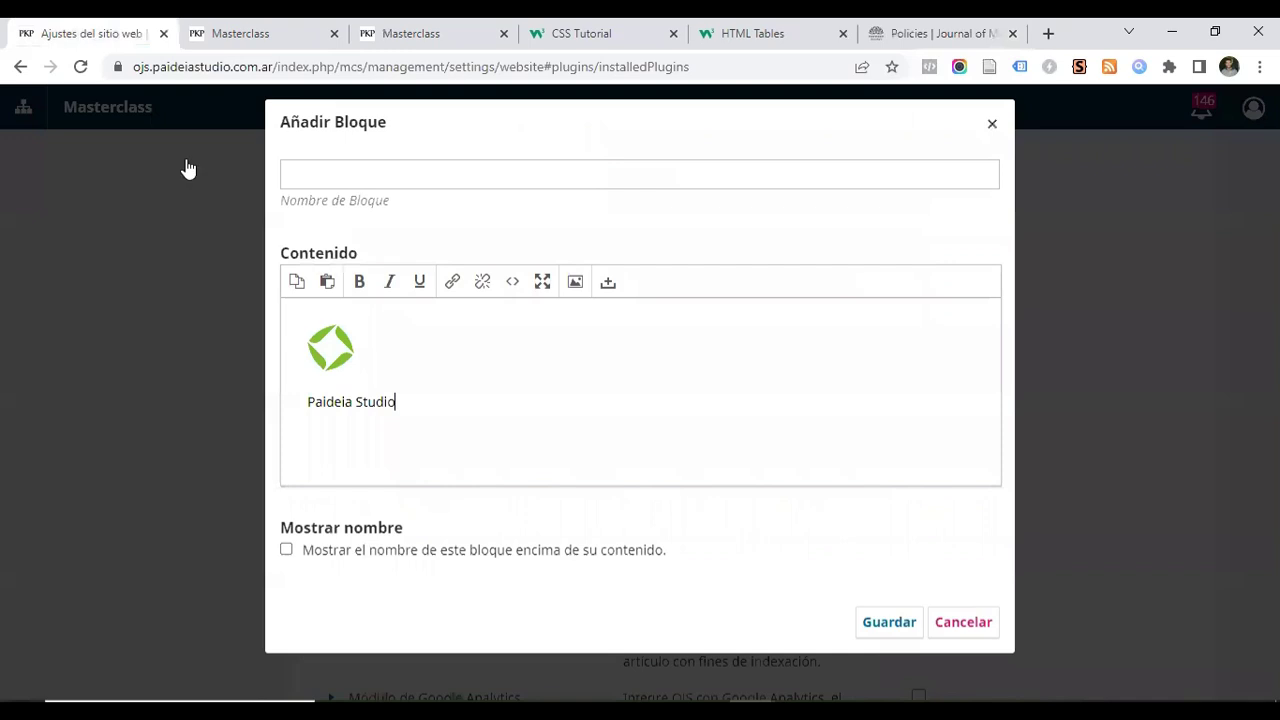
pyautogui.moveTo(398, 401); pyautogui.dragTo(297, 401)
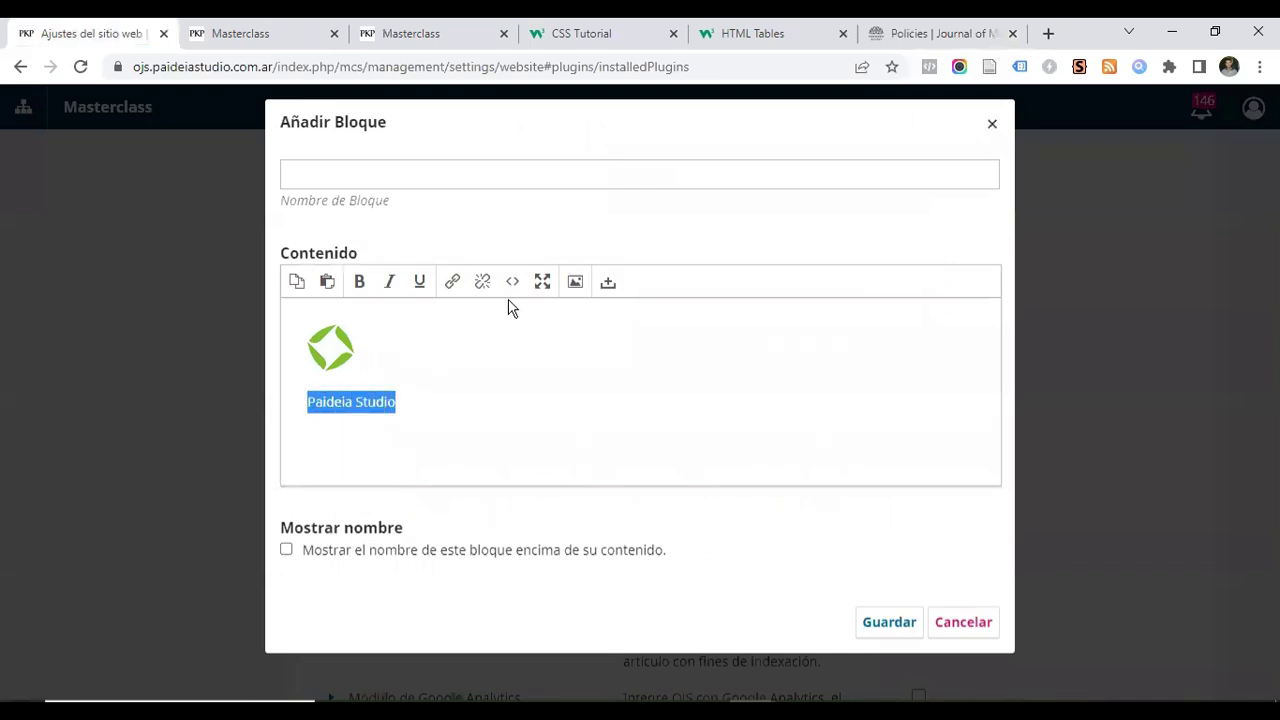
pyautogui.click(452, 282)
pyautogui.click(650, 330)
pyautogui.write('https://paideiastudio.net/')
pyautogui.click(585, 446)
pyautogui.click(585, 501)
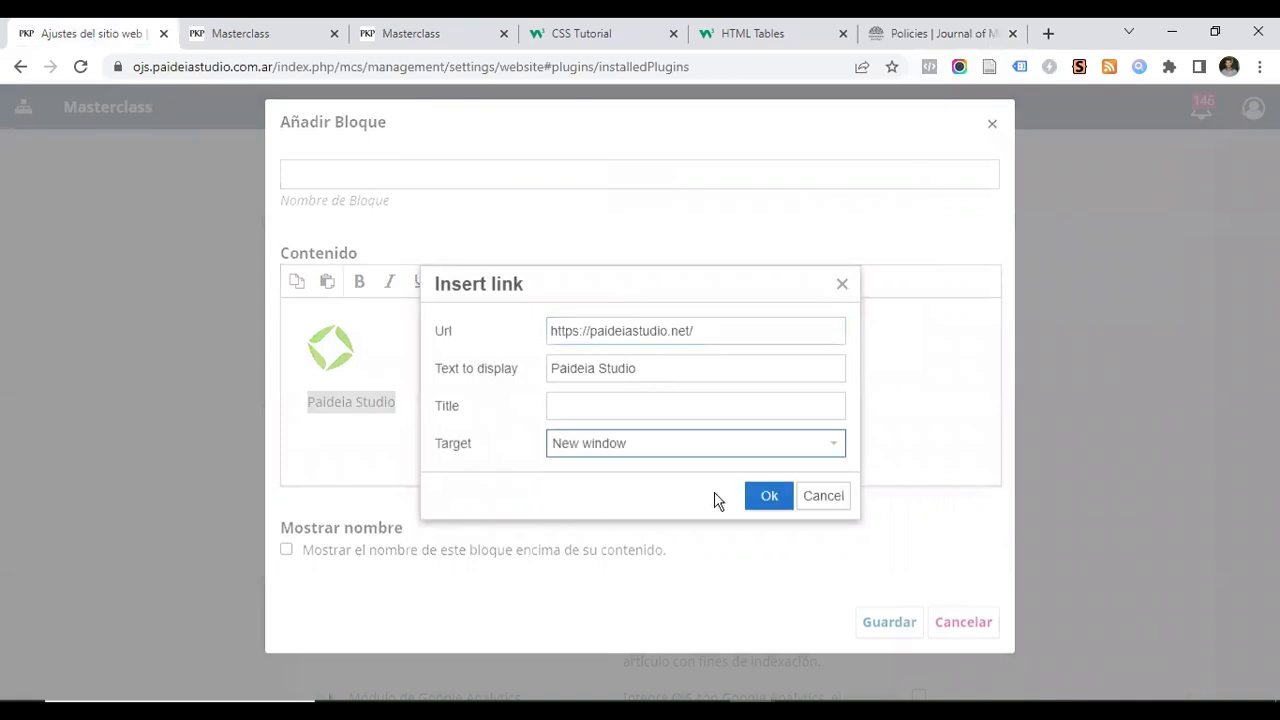
pyautogui.click(760, 497)
pyautogui.click(345, 347)
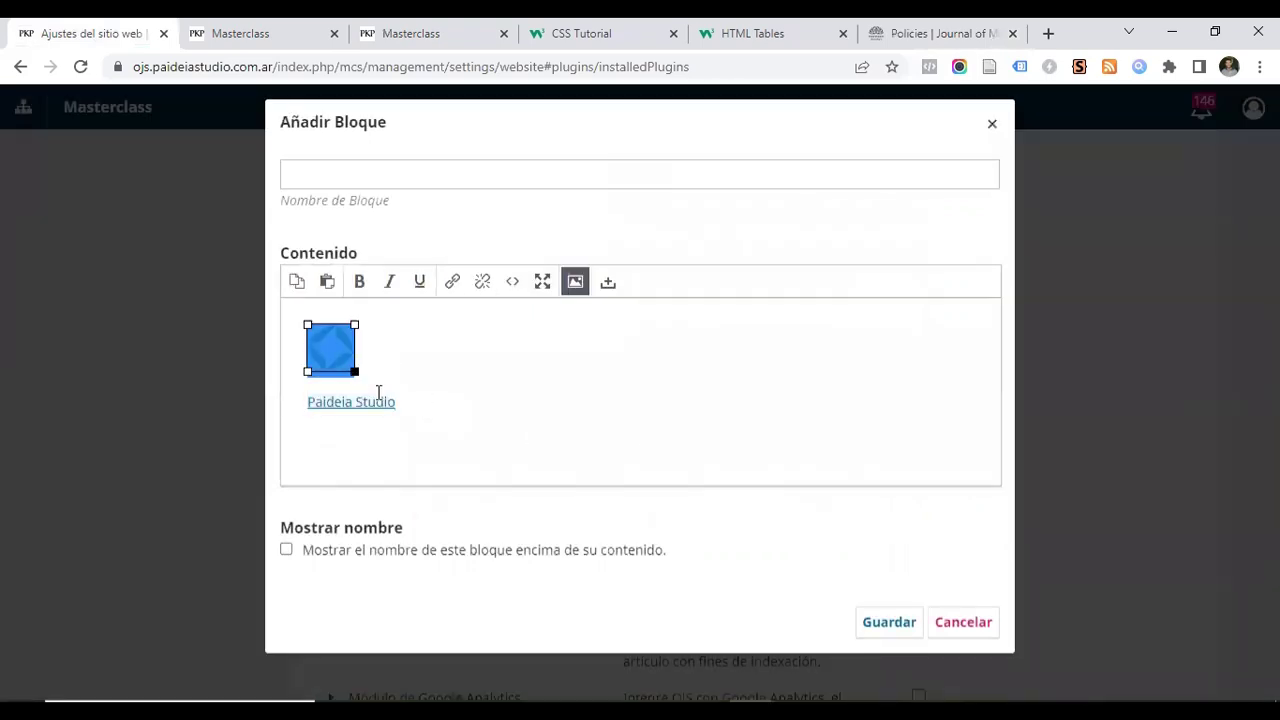
pyautogui.click(452, 281)
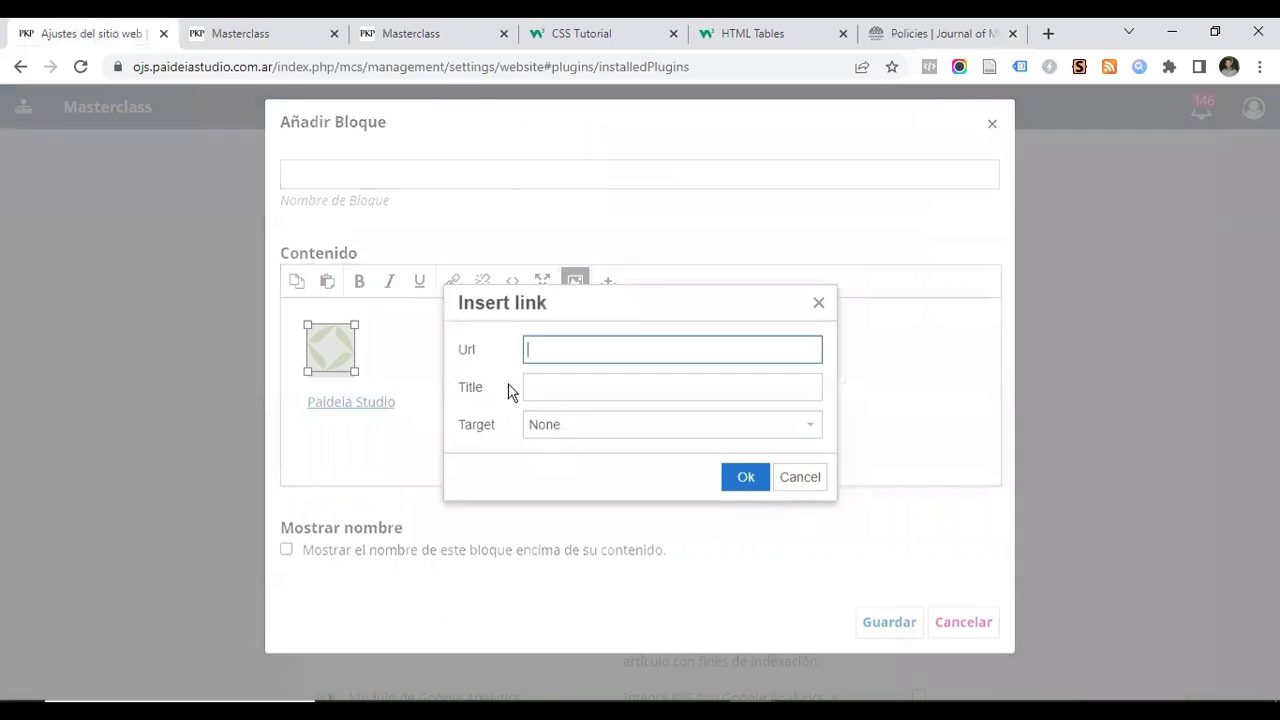
pyautogui.click(549, 348)
pyautogui.click(586, 374)
pyautogui.click(575, 425)
pyautogui.click(548, 484)
pyautogui.click(745, 477)
pyautogui.click(463, 455)
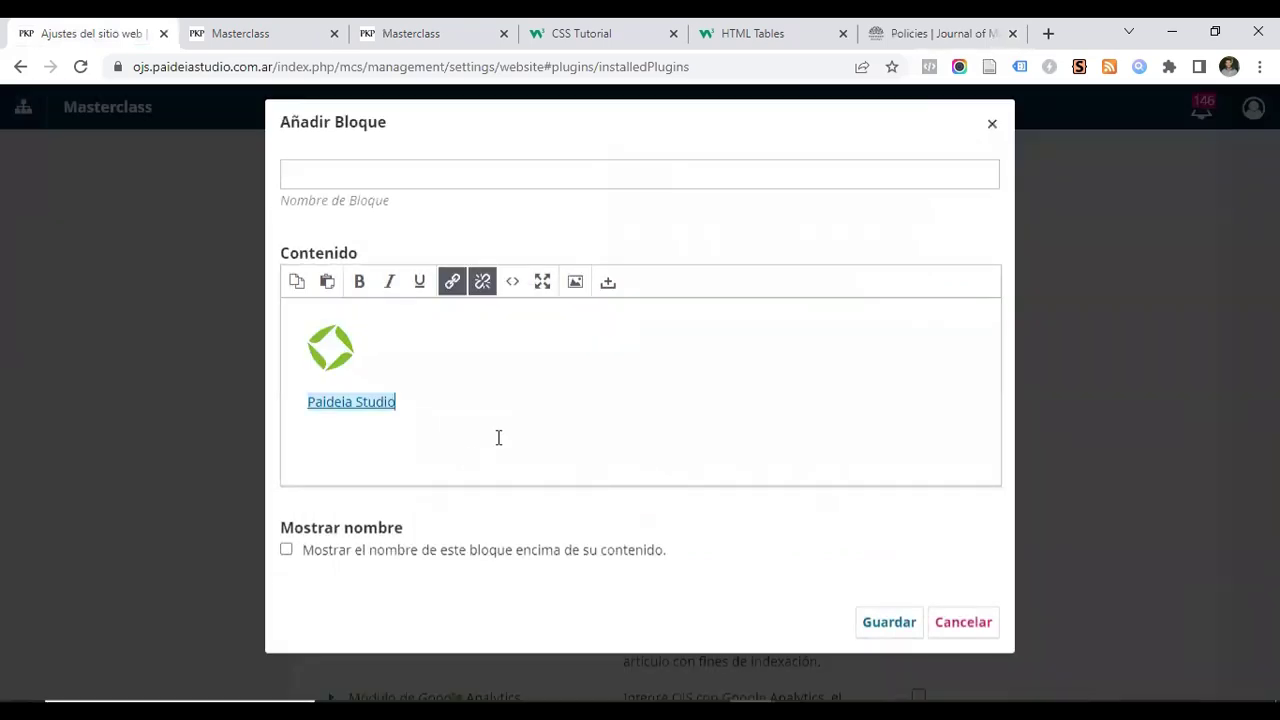
# Examine the block's source code, highlighting the image address and the paragraph with the linked text, and close it
pyautogui.click(511, 284)
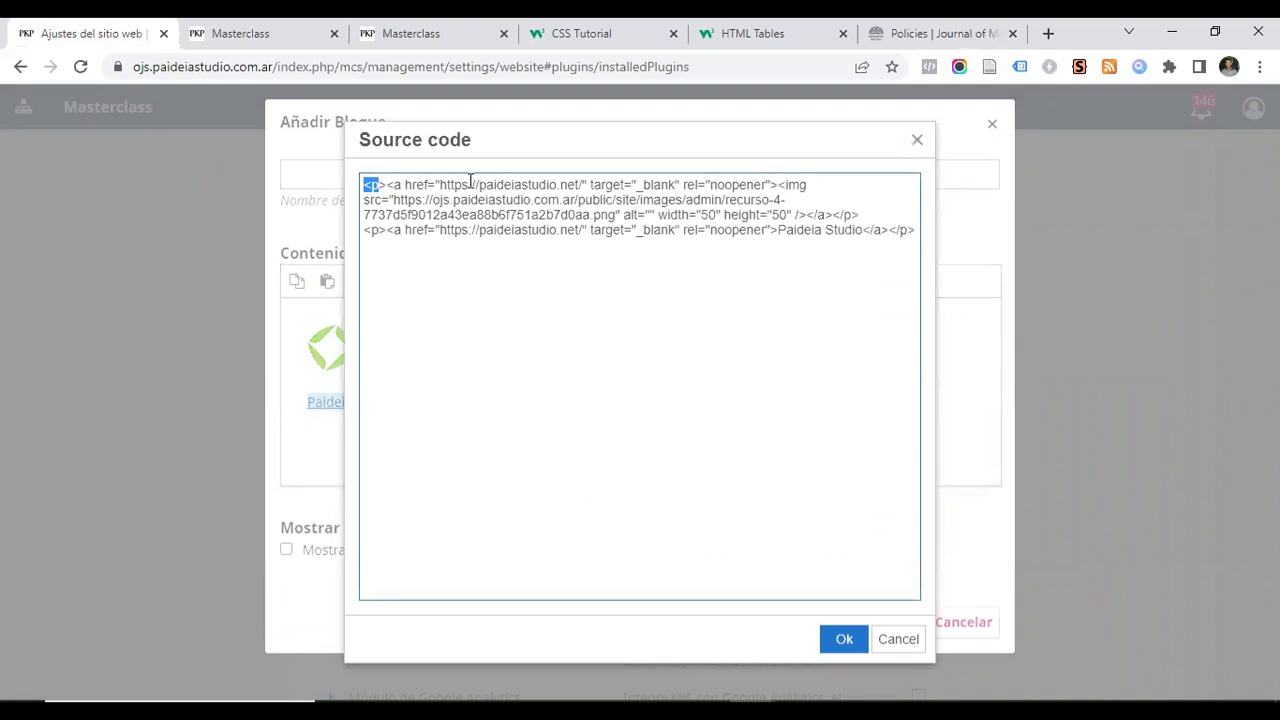
pyautogui.moveTo(406, 185); pyautogui.dragTo(618, 213)
pyautogui.click(789, 184)
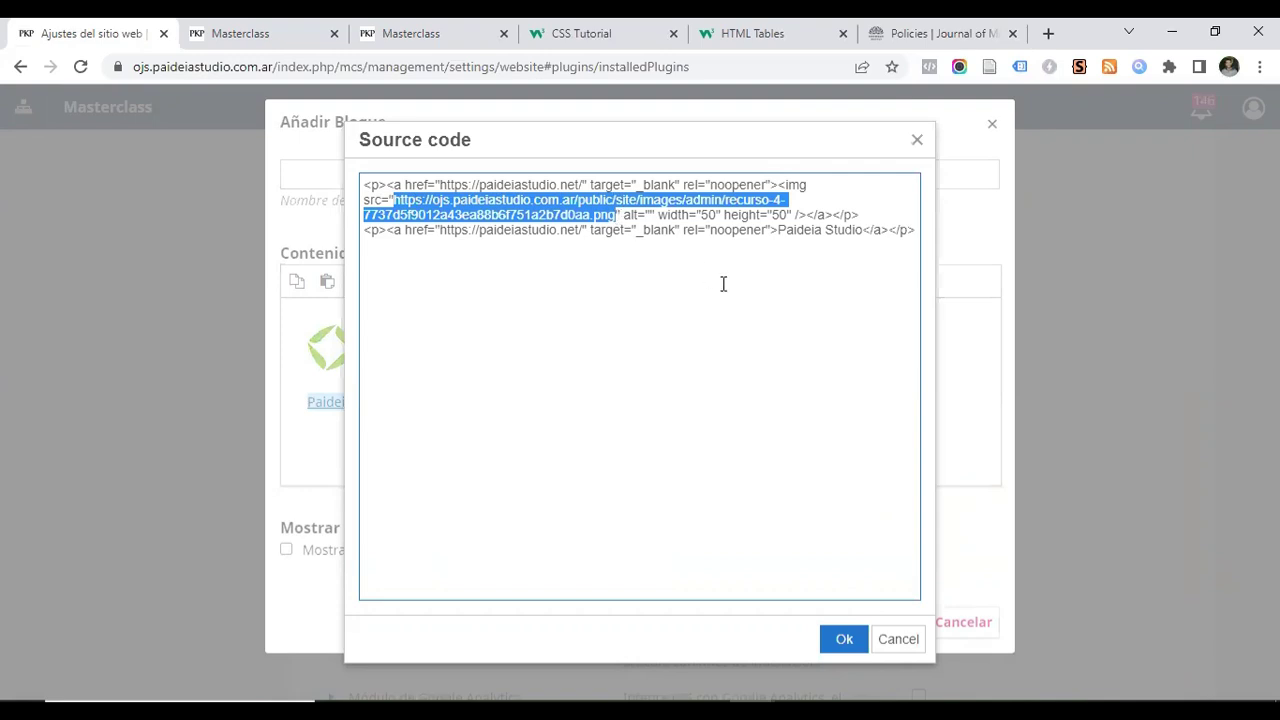
pyautogui.click(633, 215)
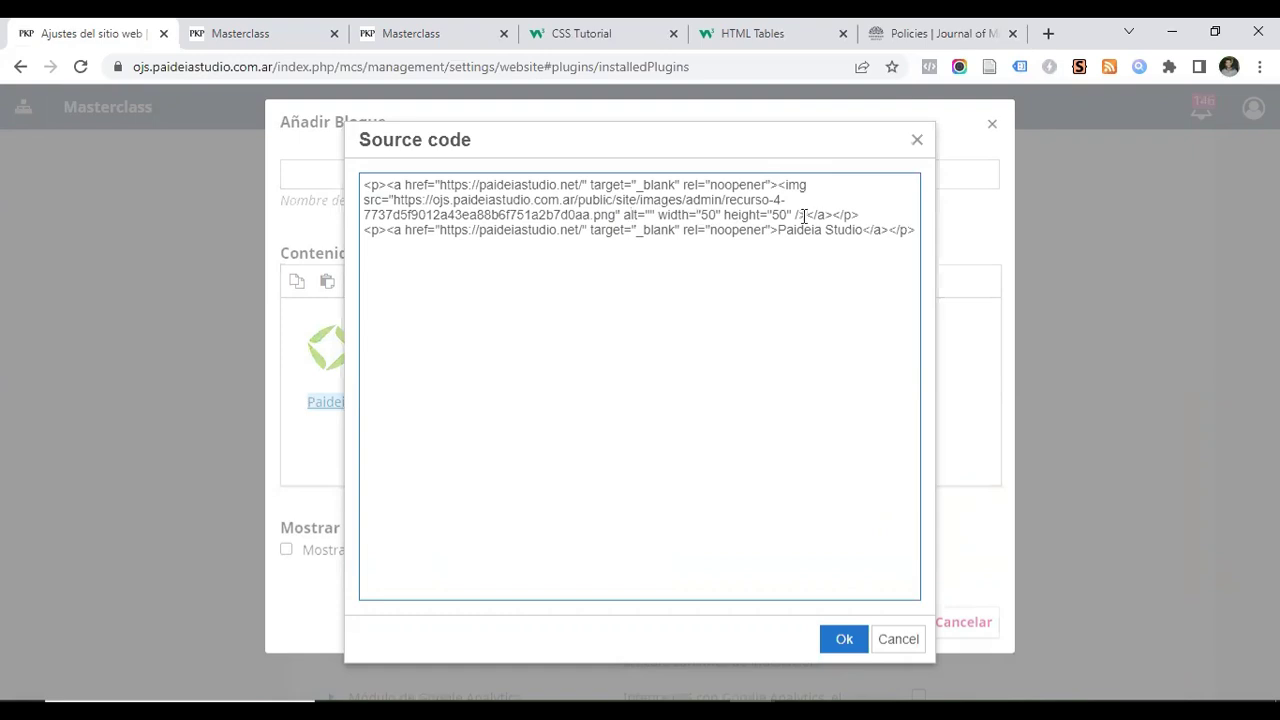
pyautogui.moveTo(373, 230); pyautogui.dragTo(903, 235)
pyautogui.click(797, 228)
pyautogui.moveTo(781, 231); pyautogui.dragTo(859, 232)
pyautogui.click(464, 233)
pyautogui.click(838, 638)
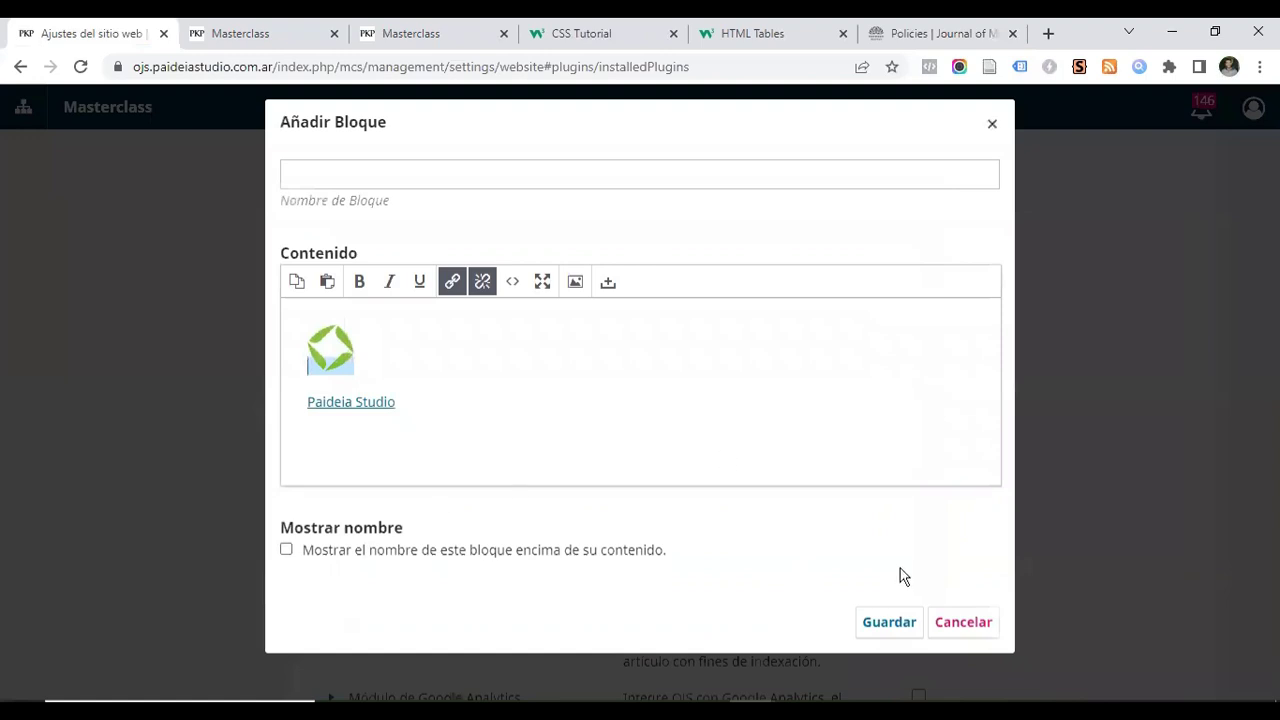
# Name the block "Logo", save it, and close the custom block manager
pyautogui.click(889, 622)
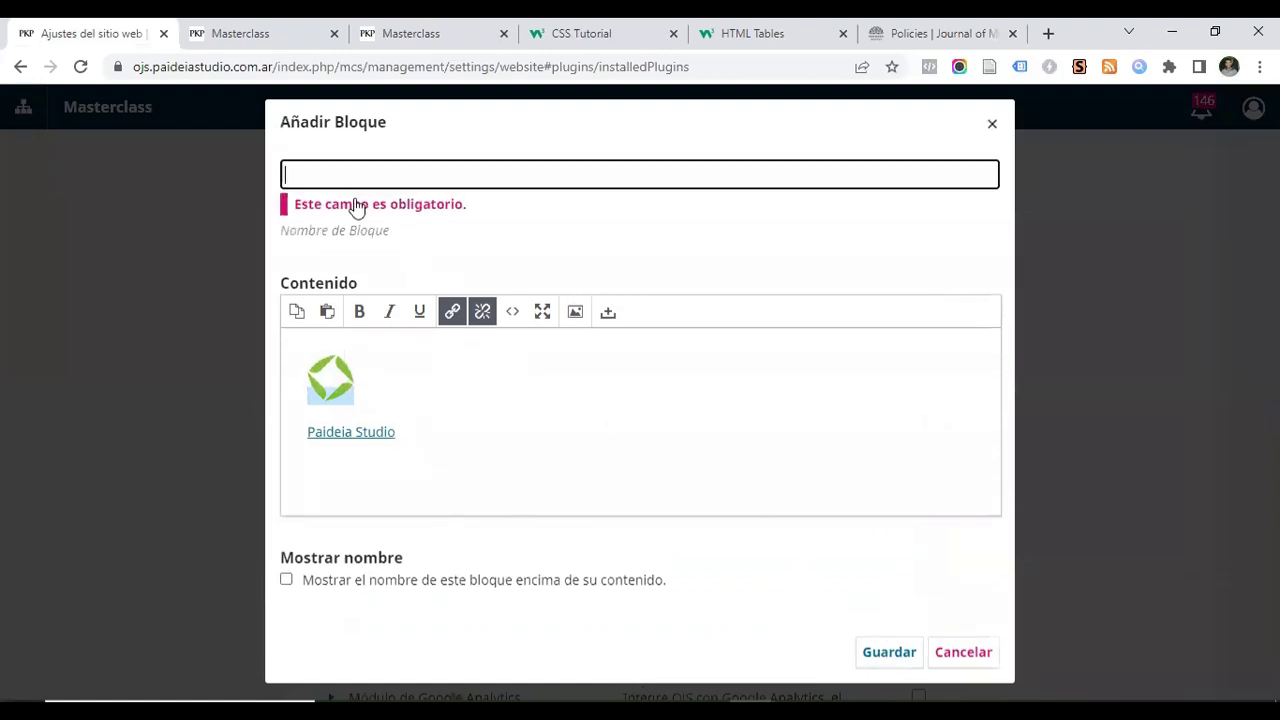
pyautogui.click(328, 170)
pyautogui.write('Logo')
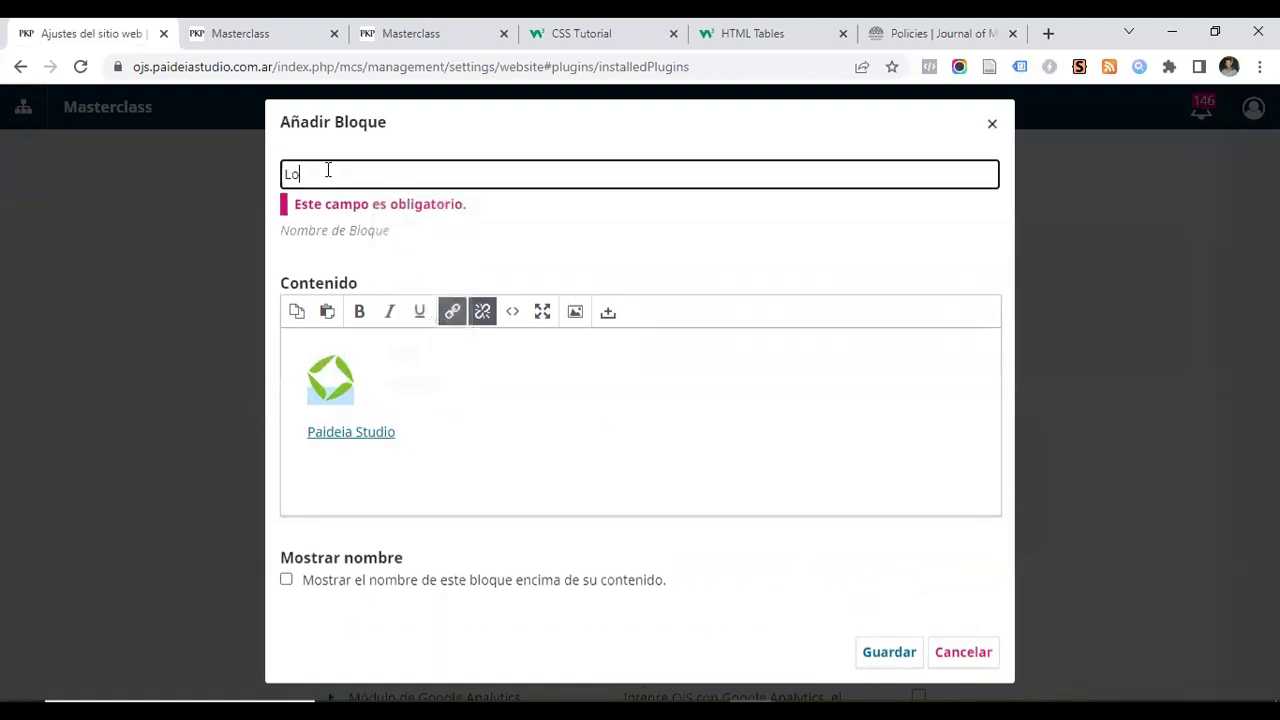
pyautogui.click(893, 624)
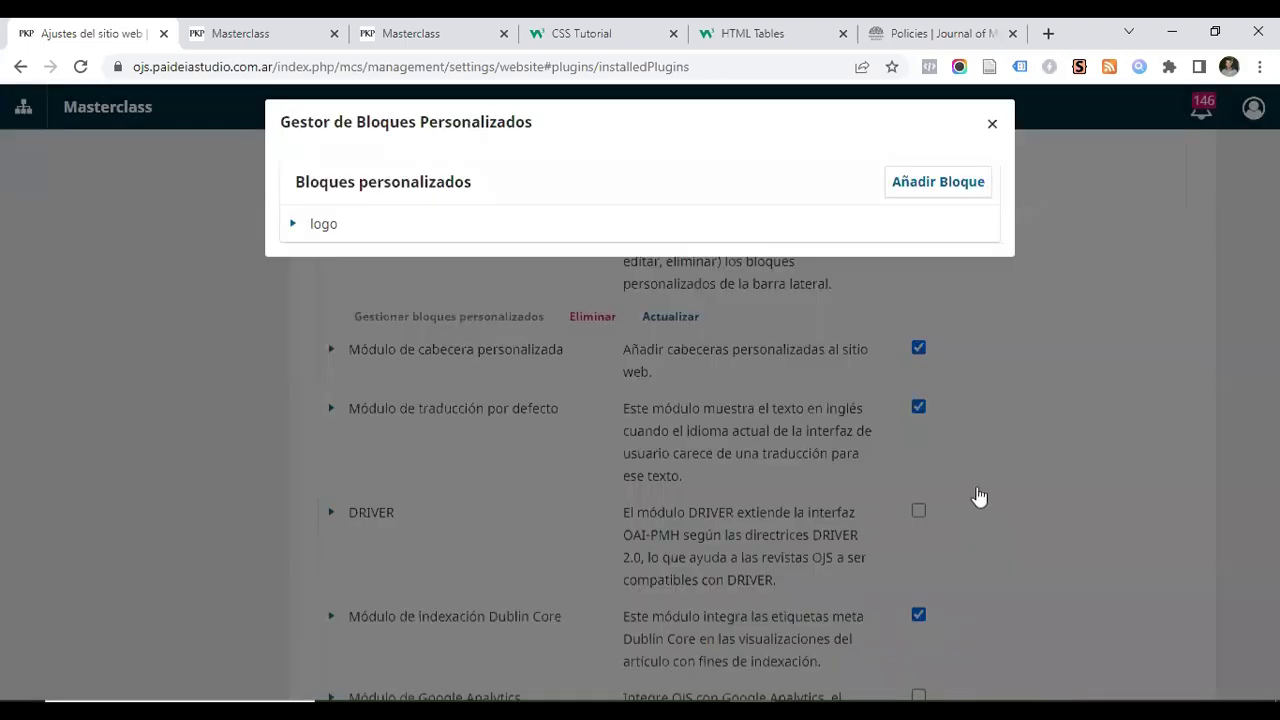
pyautogui.click(989, 124)
# Check the Barra lateral blocks in the website's appearance configuration and reload the page to refresh the list
pyautogui.scroll(15, 466, 534)
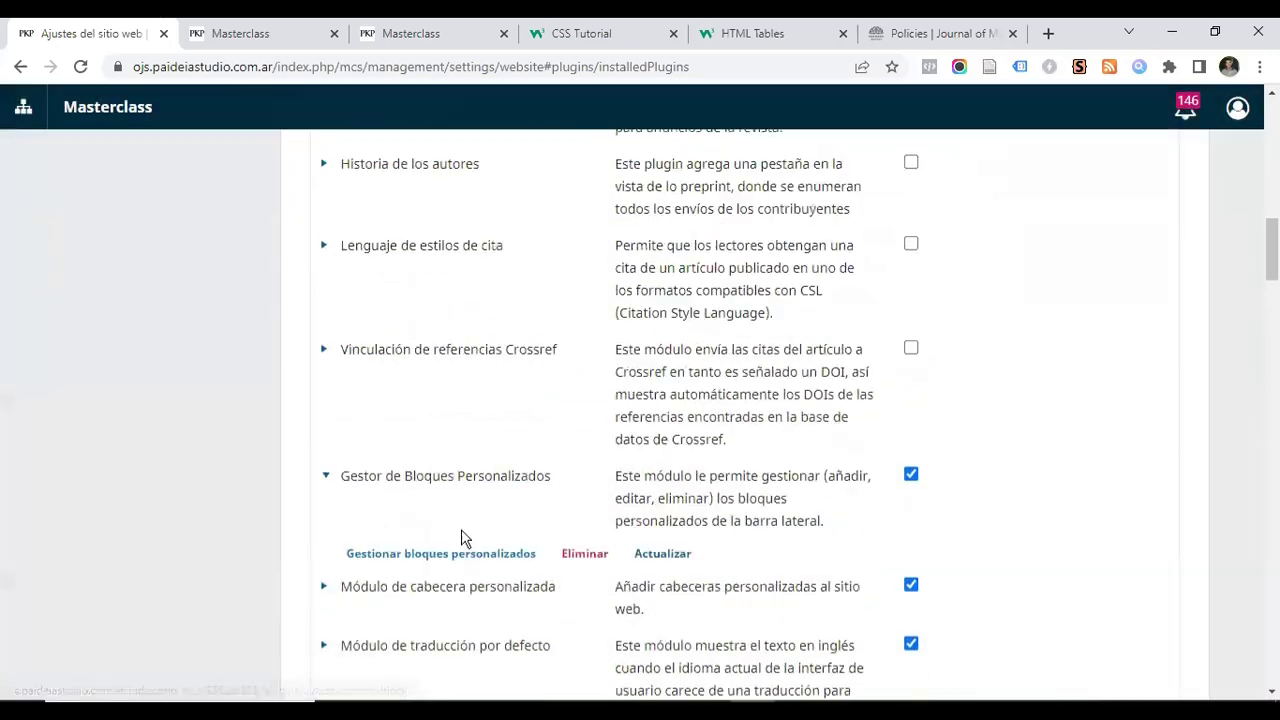
pyautogui.click(322, 240)
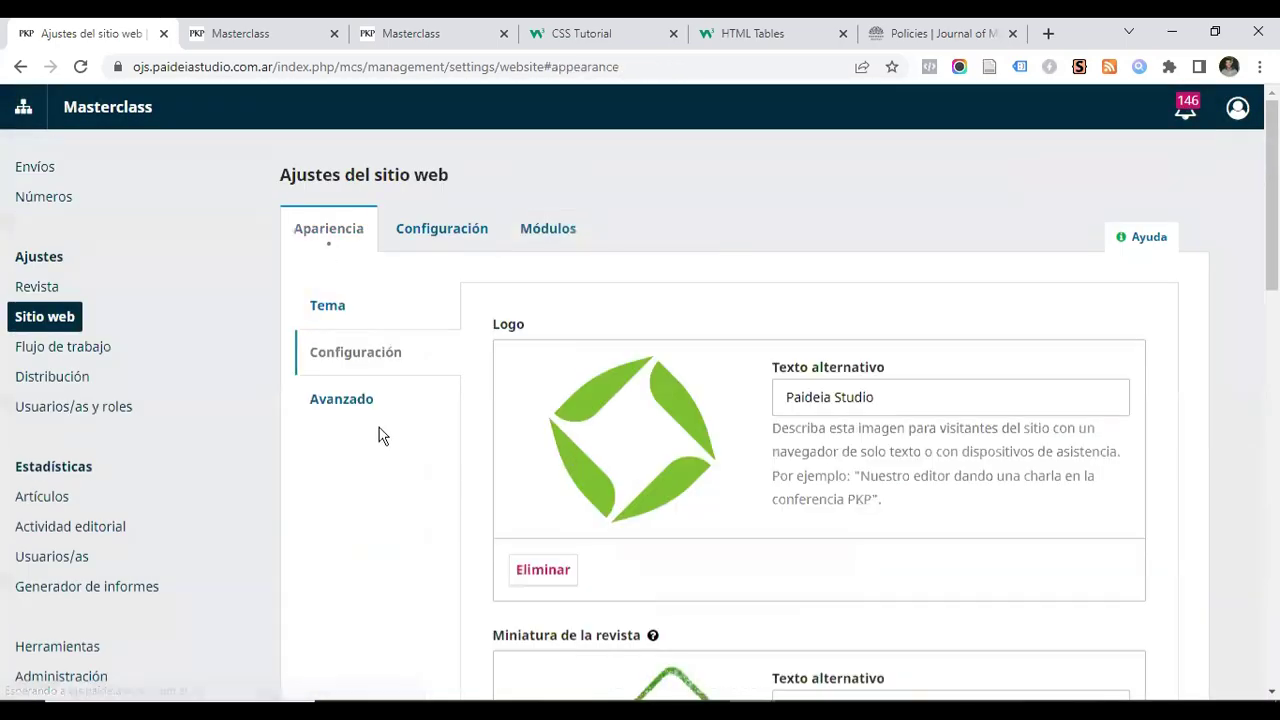
pyautogui.scroll(-8, 385, 430)
pyautogui.scroll(-4, 381, 426)
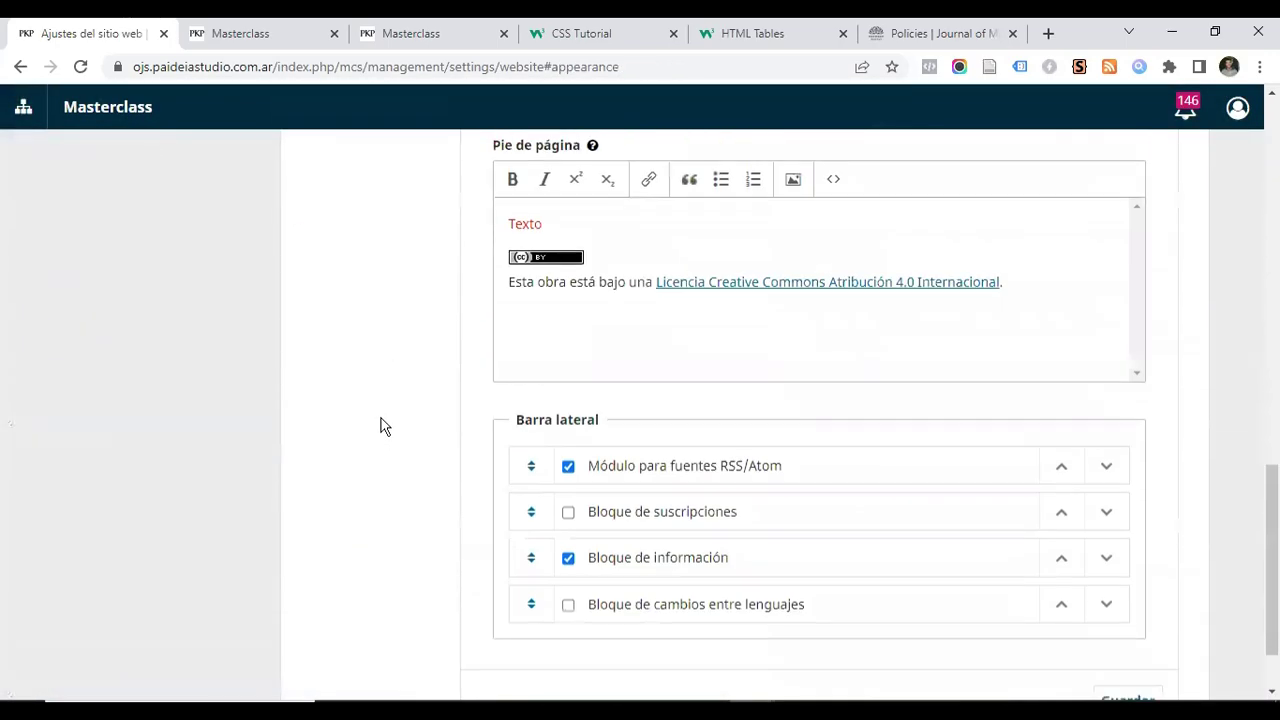
pyautogui.click(80, 67)
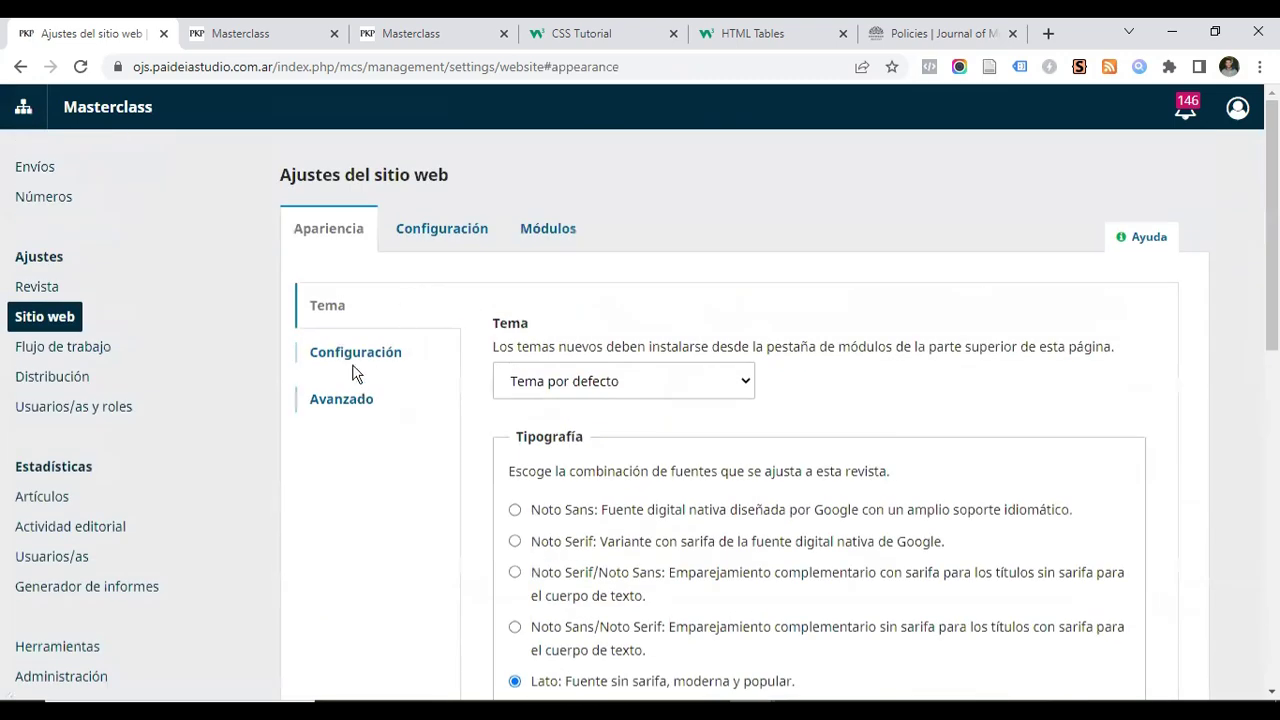
# Enable the logo custom block in the Barra lateral, place it above Bloque de información, and save the settings
pyautogui.click(357, 349)
pyautogui.scroll(-5, 747, 388)
pyautogui.scroll(-7, 745, 385)
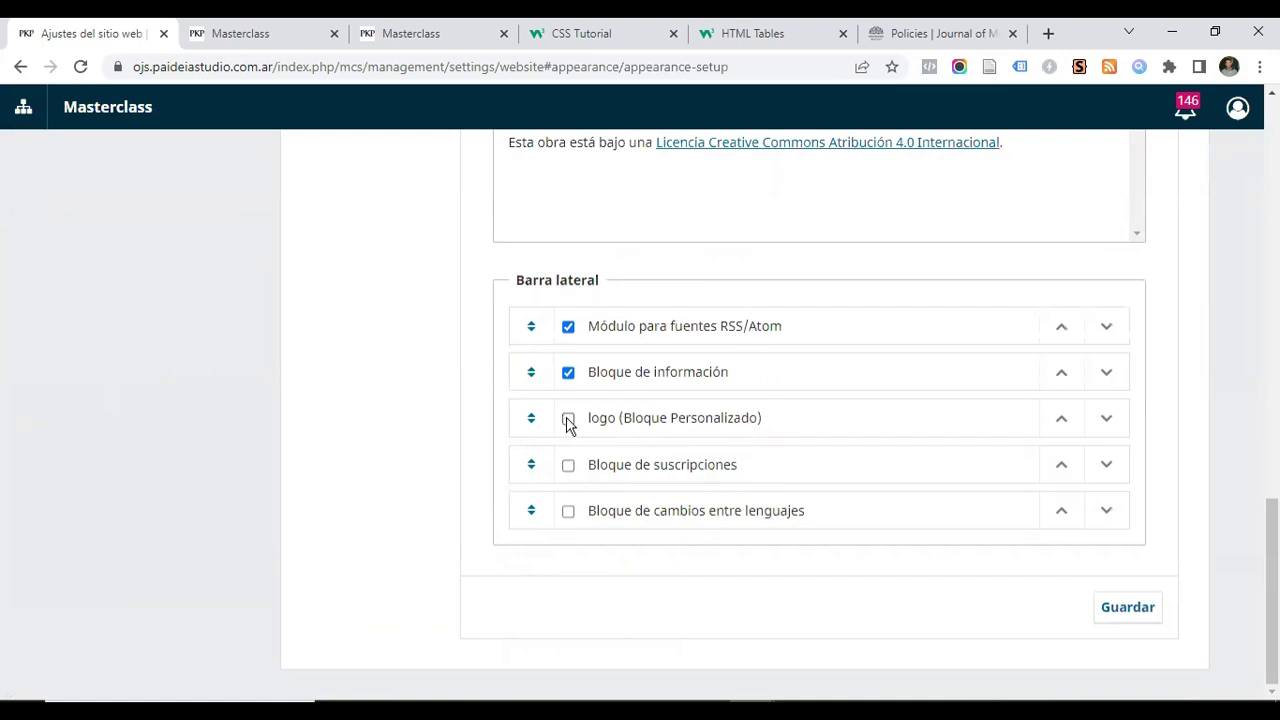
pyautogui.moveTo(531, 422); pyautogui.dragTo(530, 372)
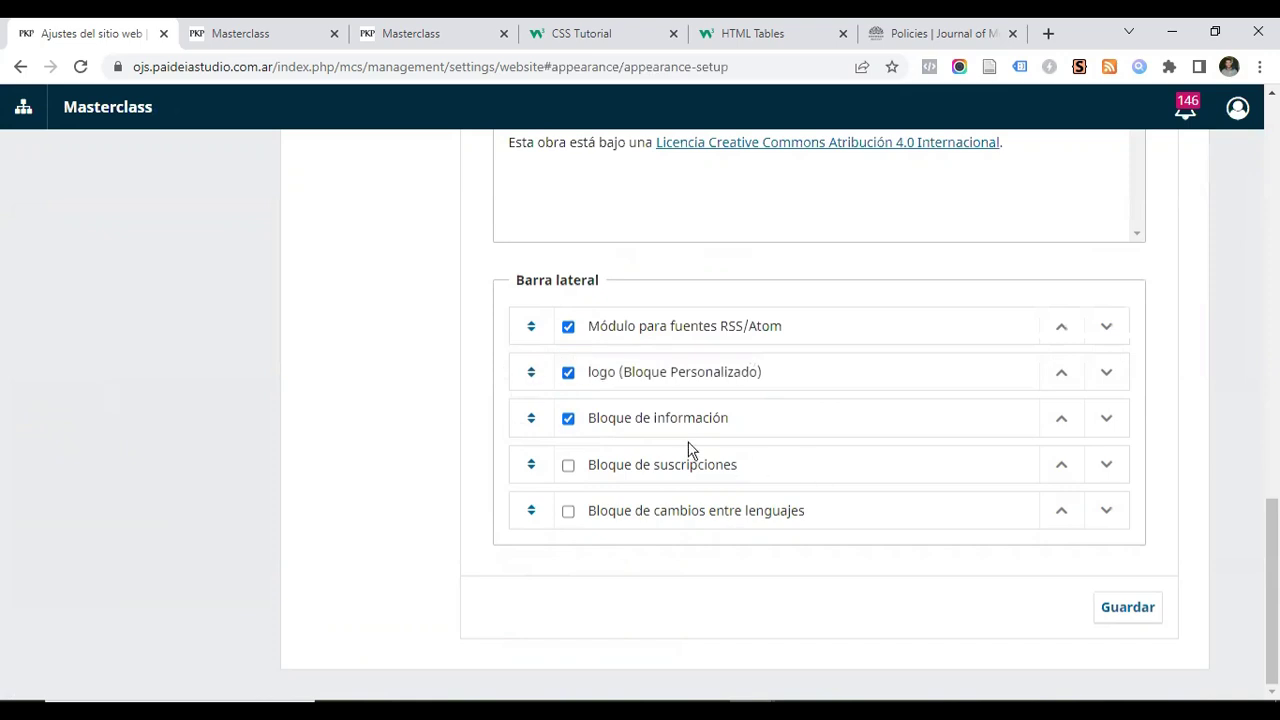
pyautogui.click(1131, 617)
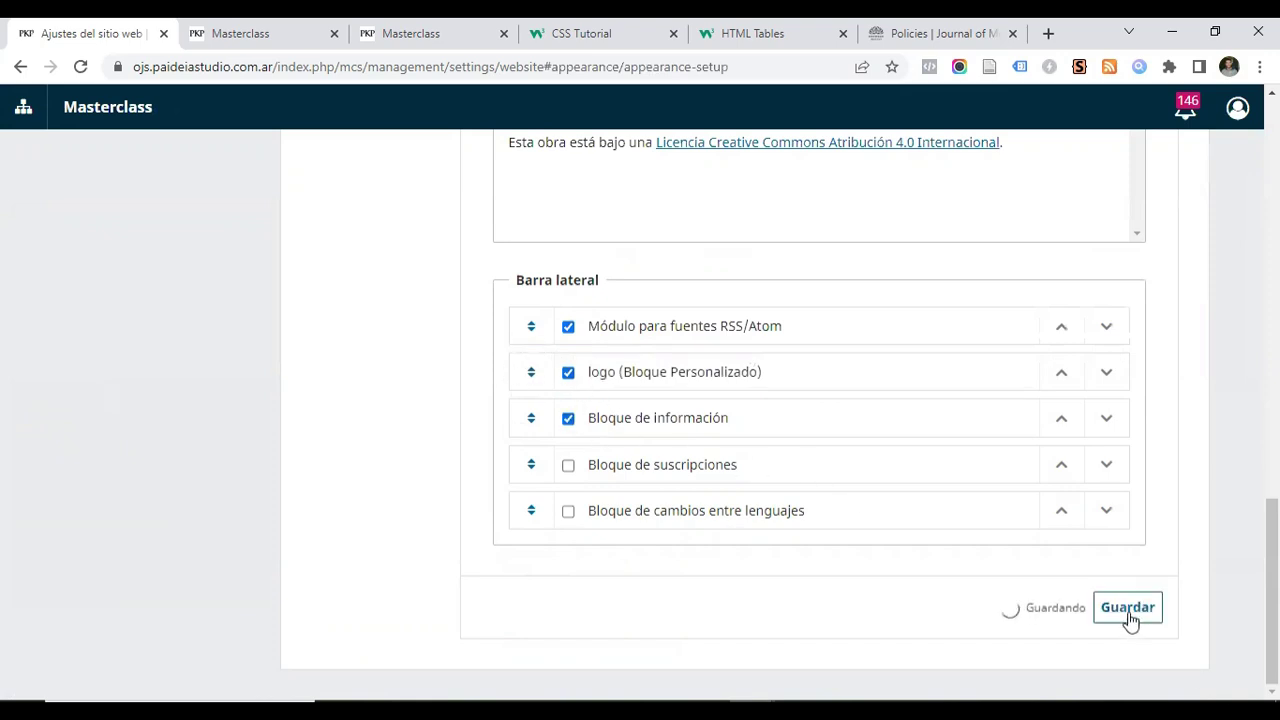
# Reload the journal's public homepage and check the logo block and linked text in the sidebar
pyautogui.click(197, 36)
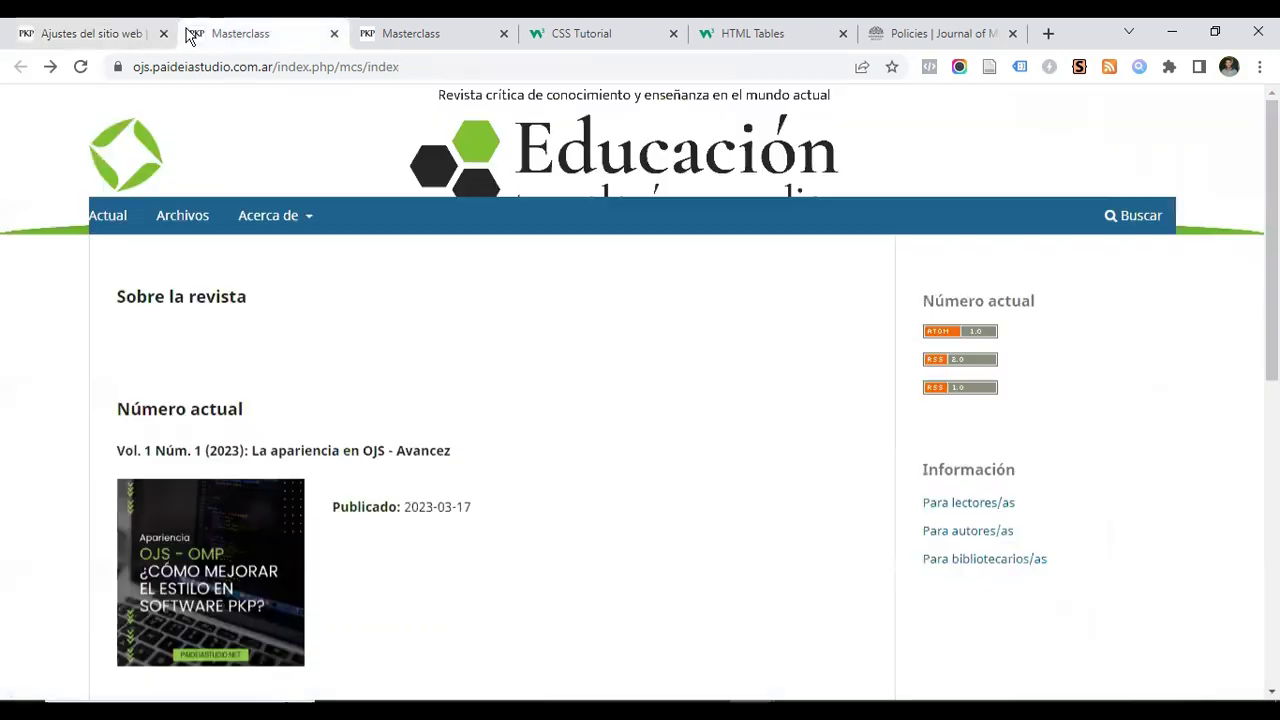
pyautogui.click(80, 66)
pyautogui.scroll(-4, 1147, 400)
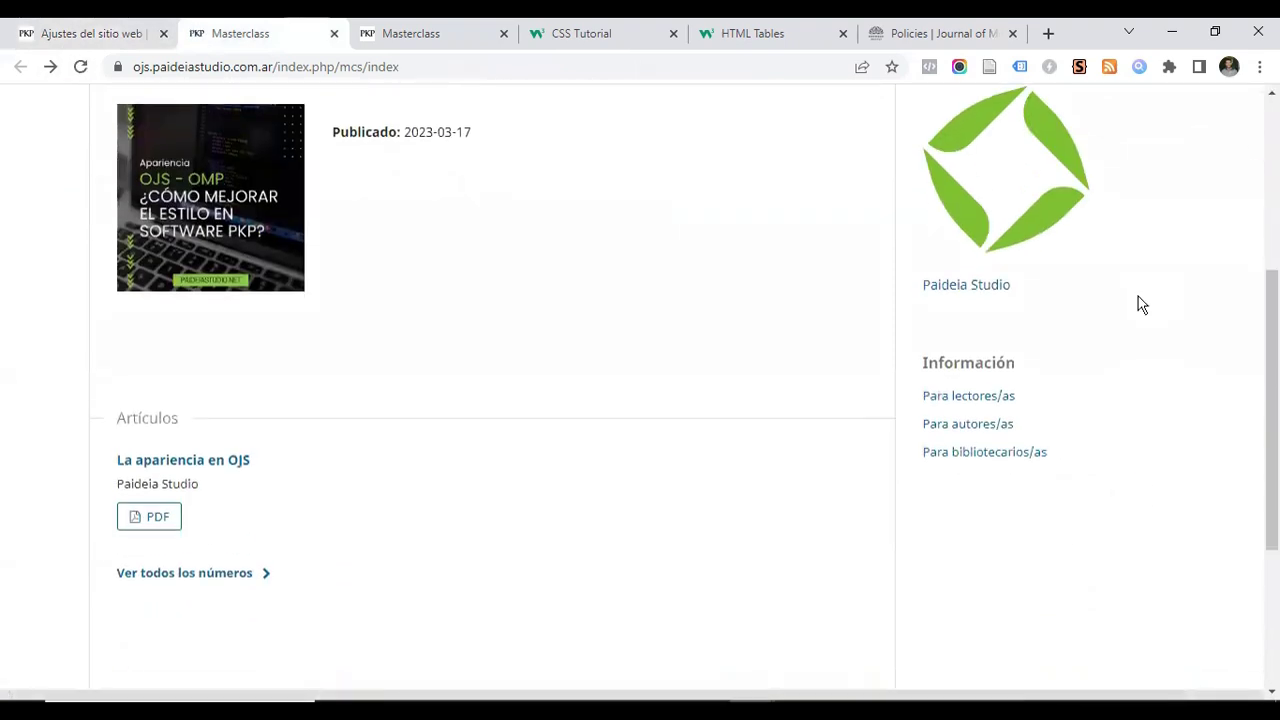
pyautogui.scroll(2, 974, 274)
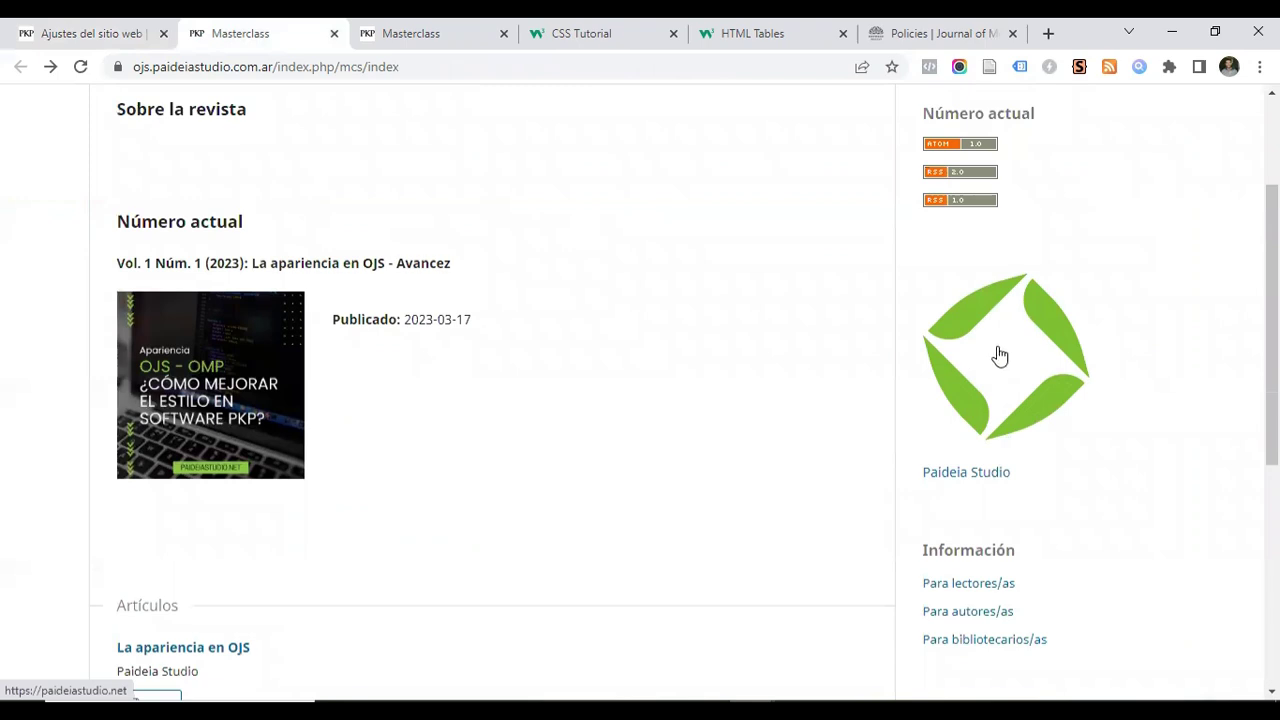
# Return to the website's module settings and open the logo block for editing in the Gestor de Bloques Personalizados
pyautogui.click(38, 33)
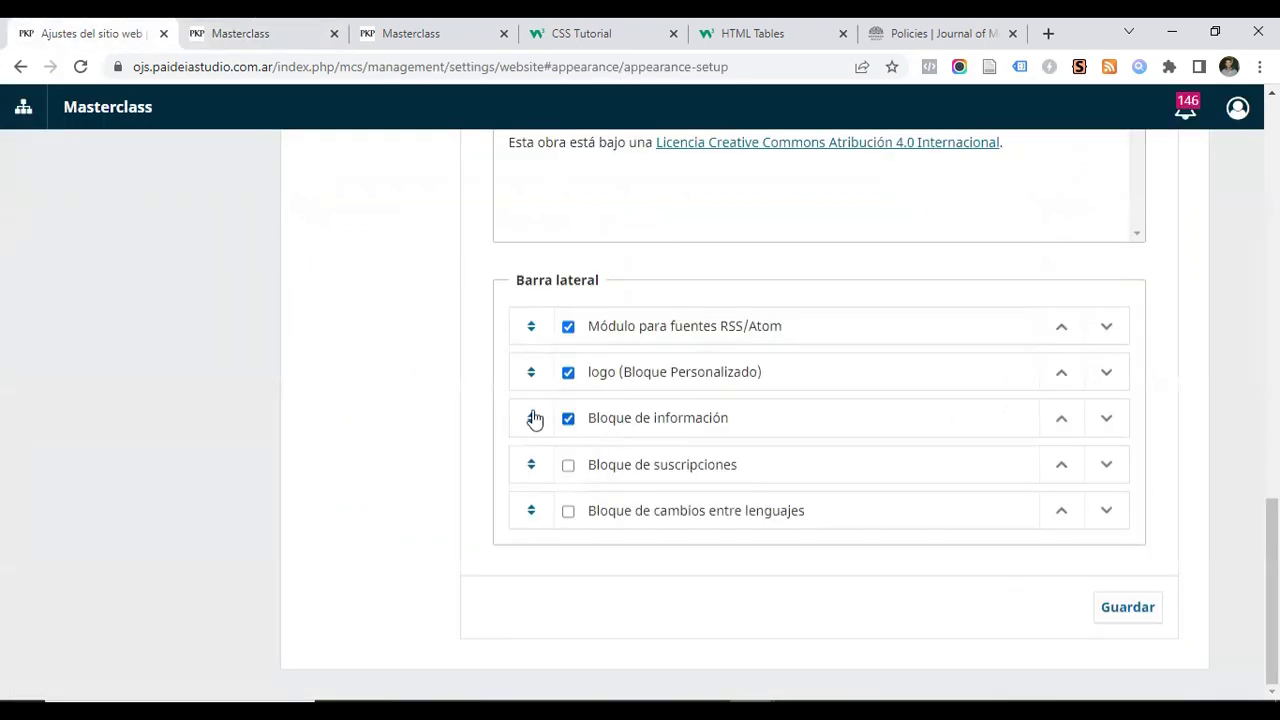
pyautogui.scroll(15, 380, 371)
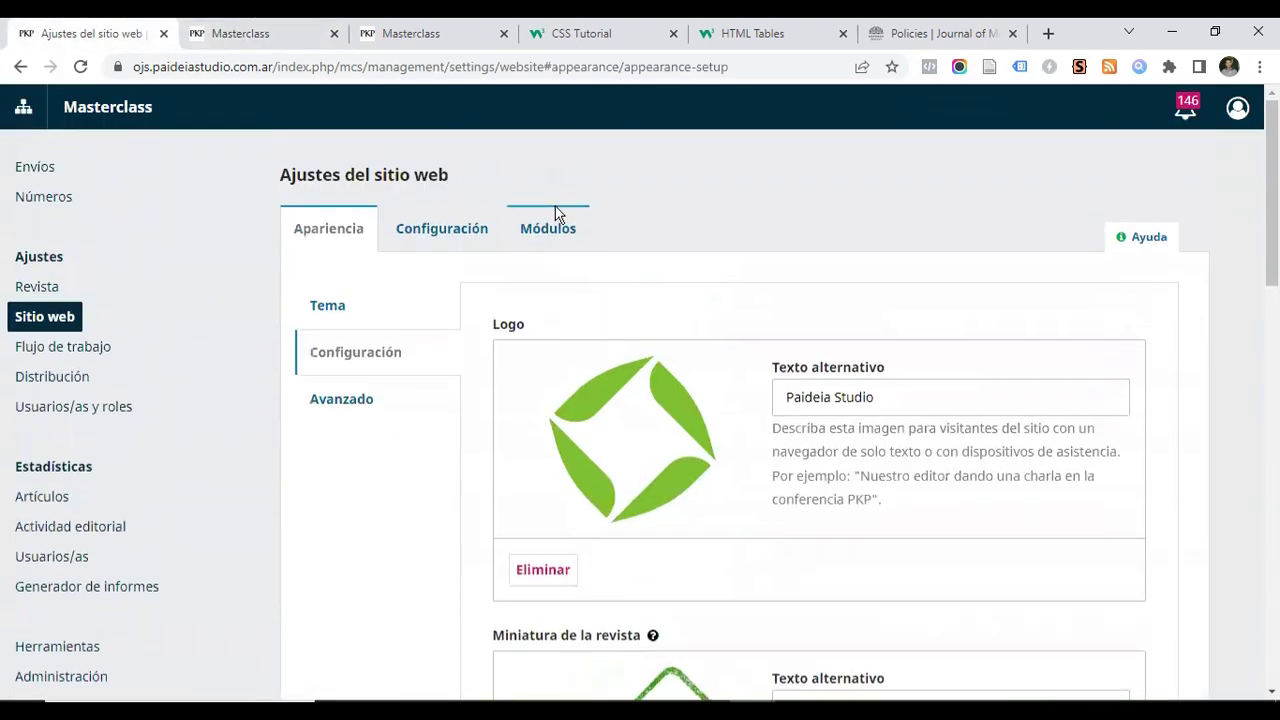
pyautogui.click(549, 229)
pyautogui.scroll(-8, 457, 400)
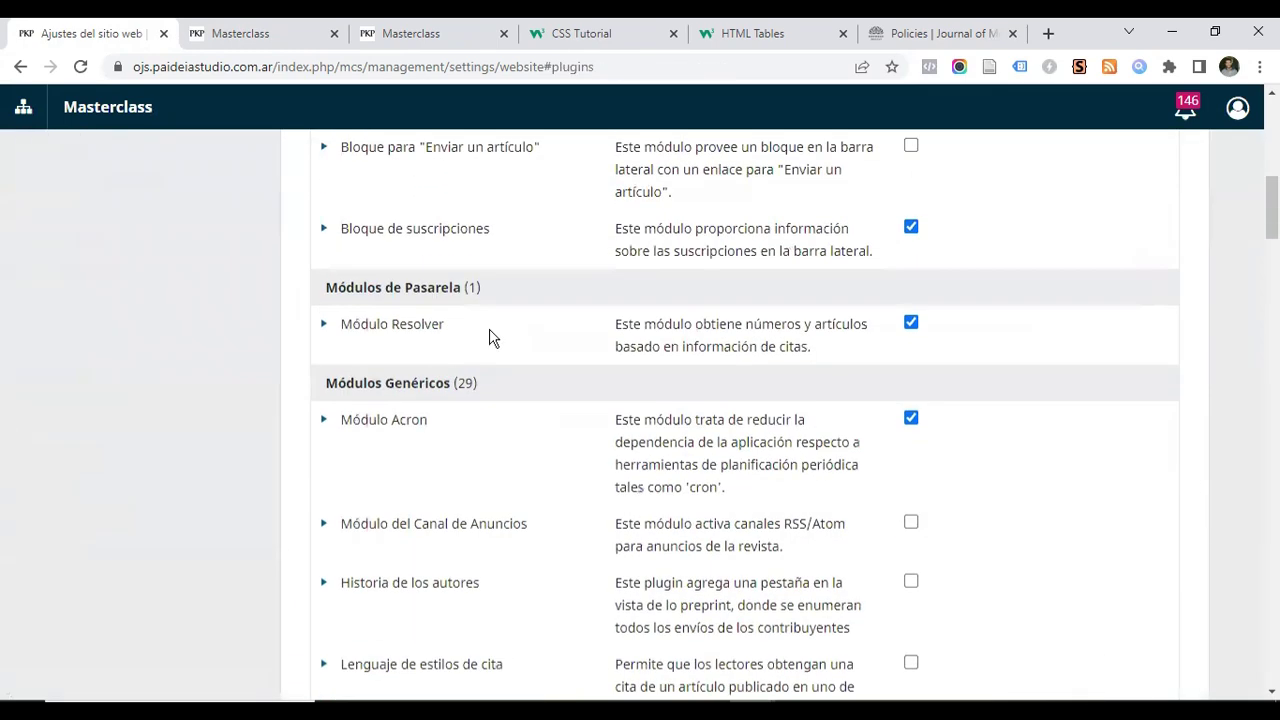
pyautogui.scroll(-4, 489, 338)
pyautogui.scroll(-3, 376, 447)
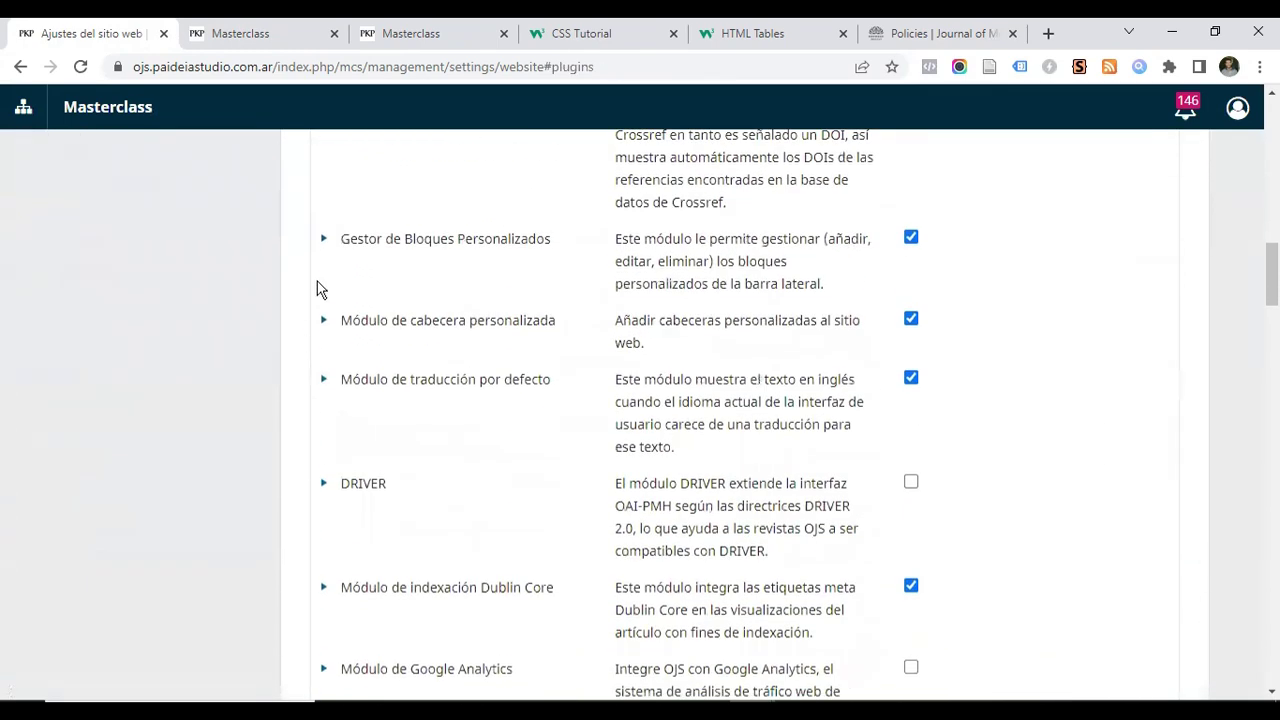
pyautogui.click(323, 240)
pyautogui.click(414, 318)
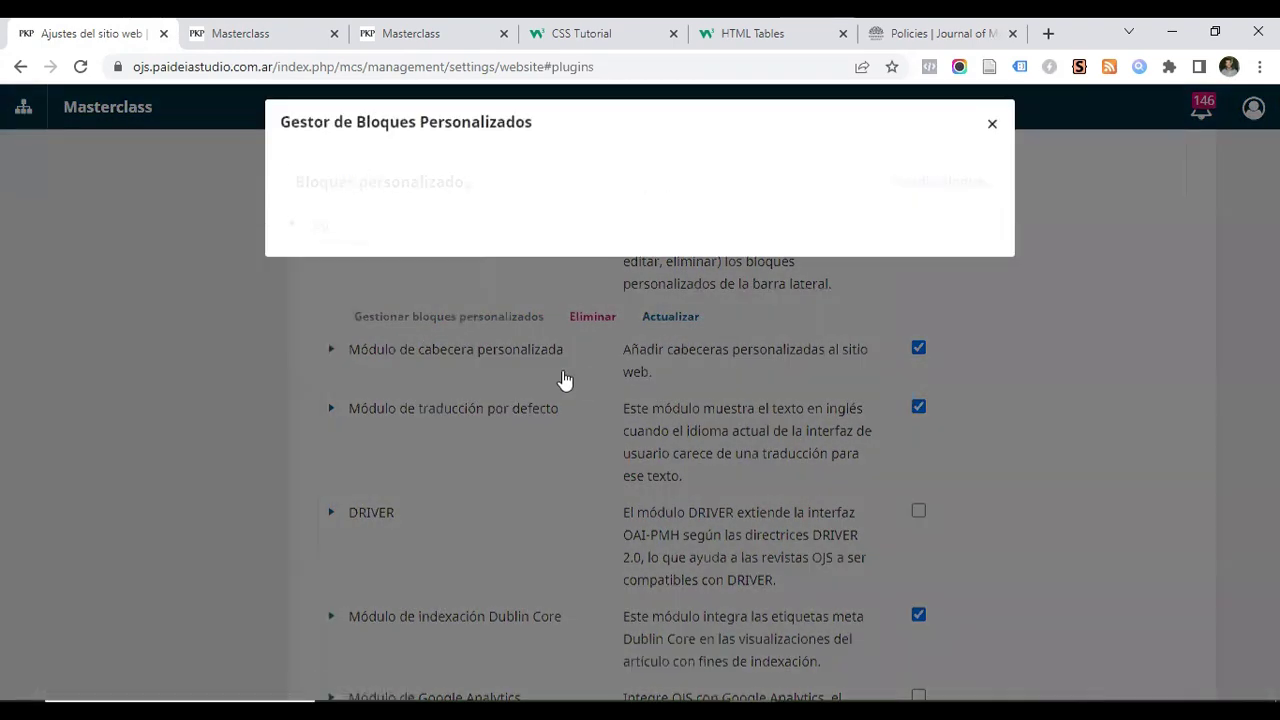
pyautogui.click(290, 227)
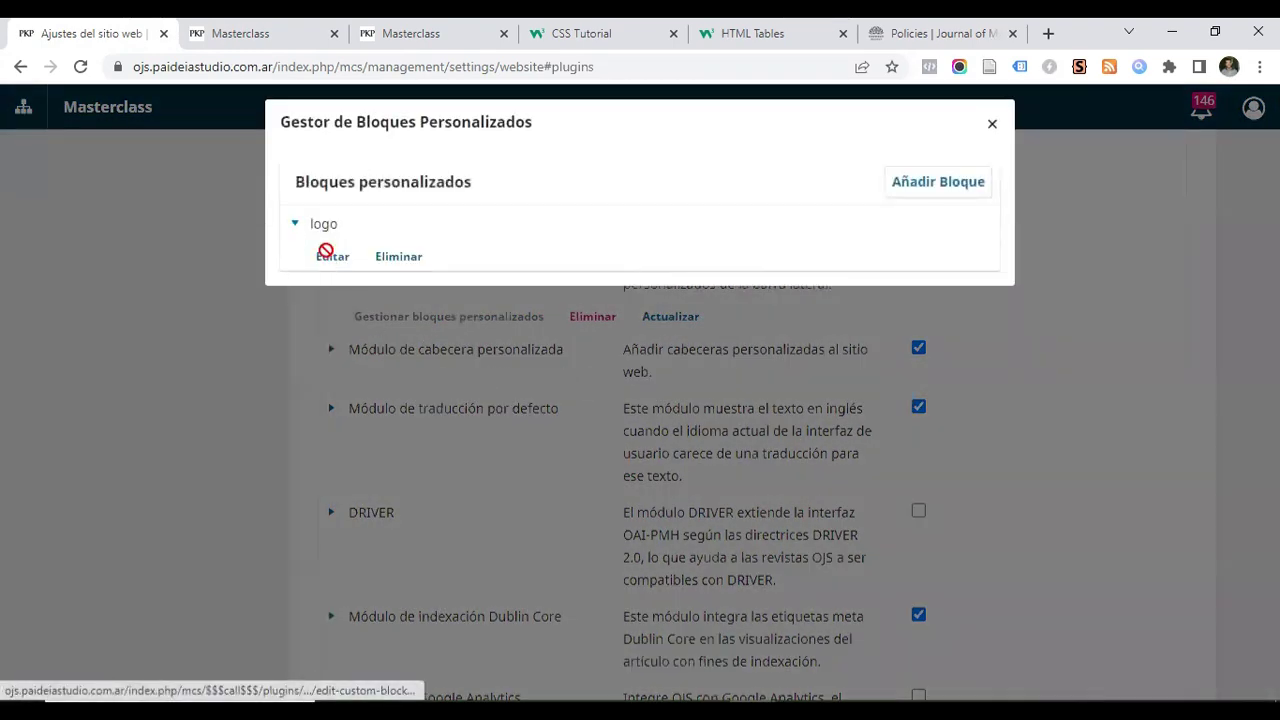
pyautogui.click(327, 257)
# Shrink the block's logo image to 33 × 33, review its img tag in the source code, save the block, and close the manager
pyautogui.click(350, 340)
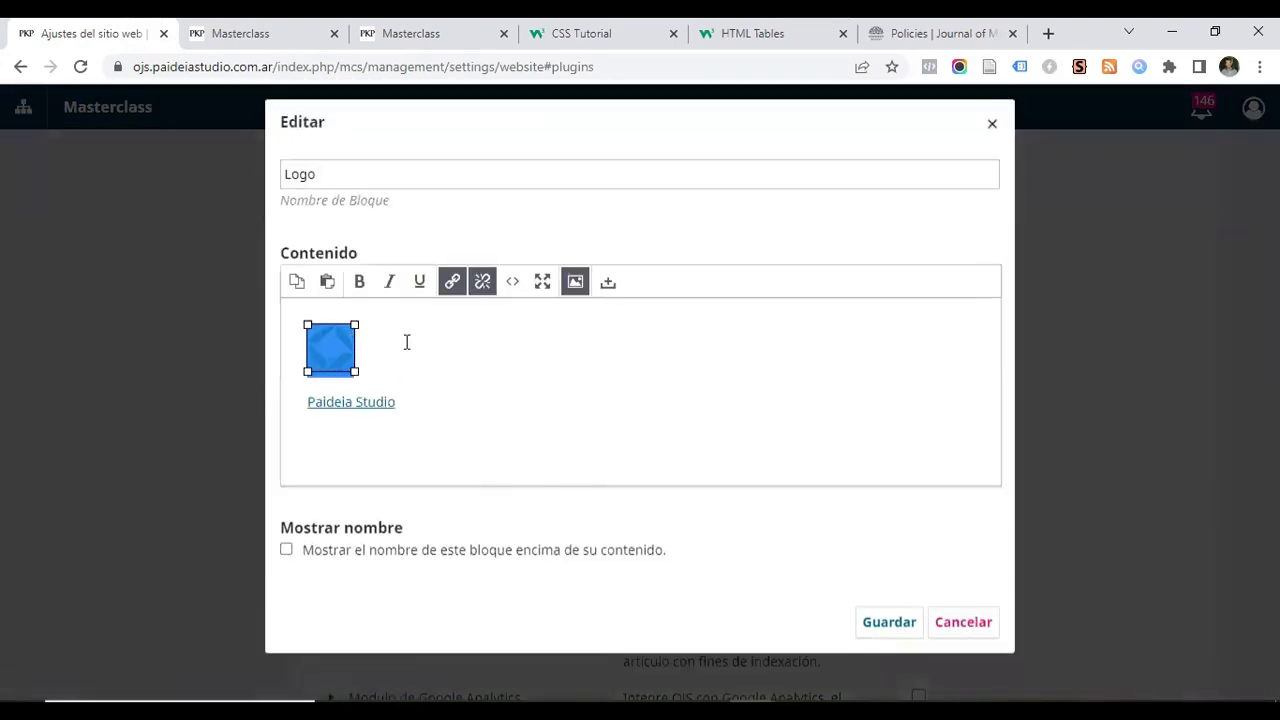
pyautogui.moveTo(354, 324); pyautogui.dragTo(342, 340)
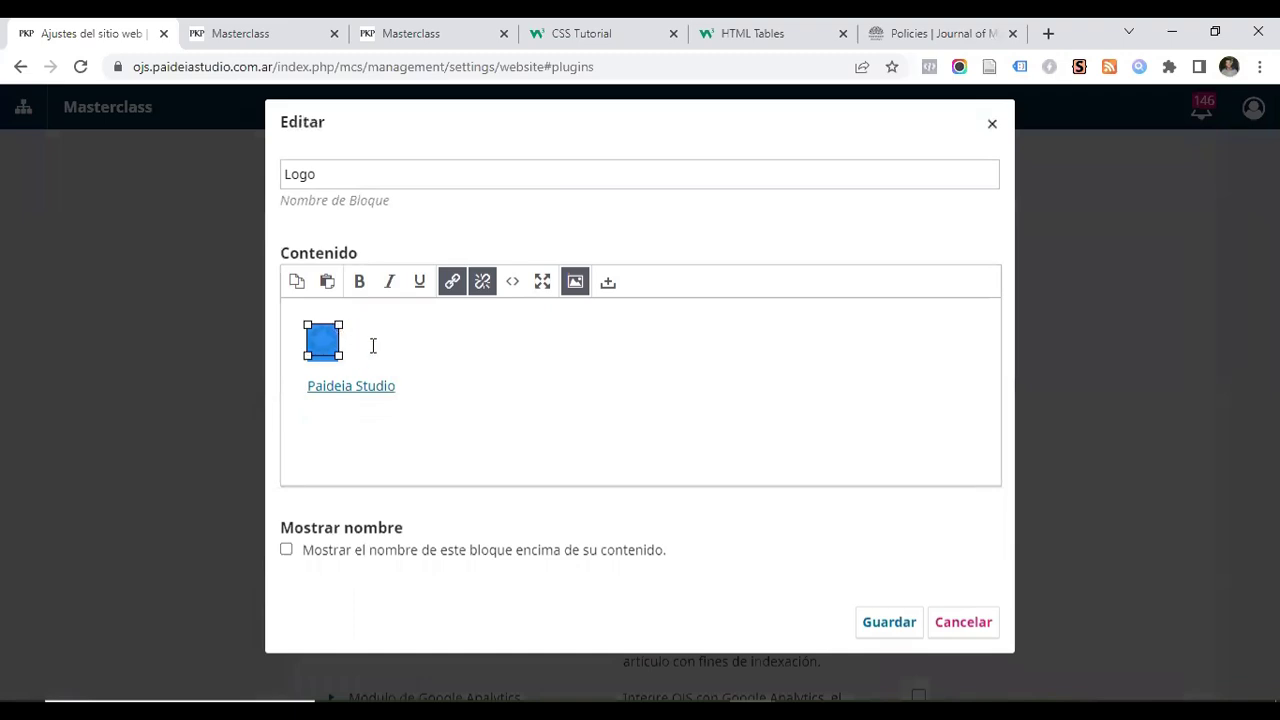
pyautogui.click(509, 284)
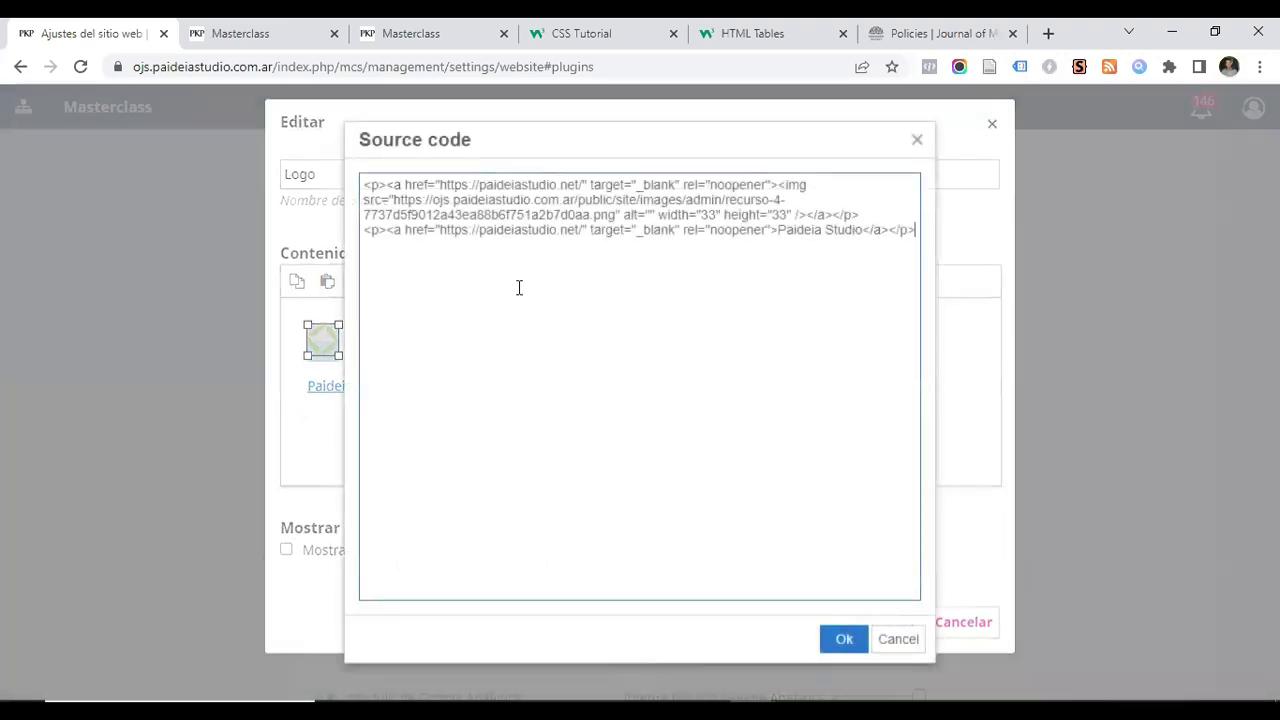
pyautogui.click(599, 259)
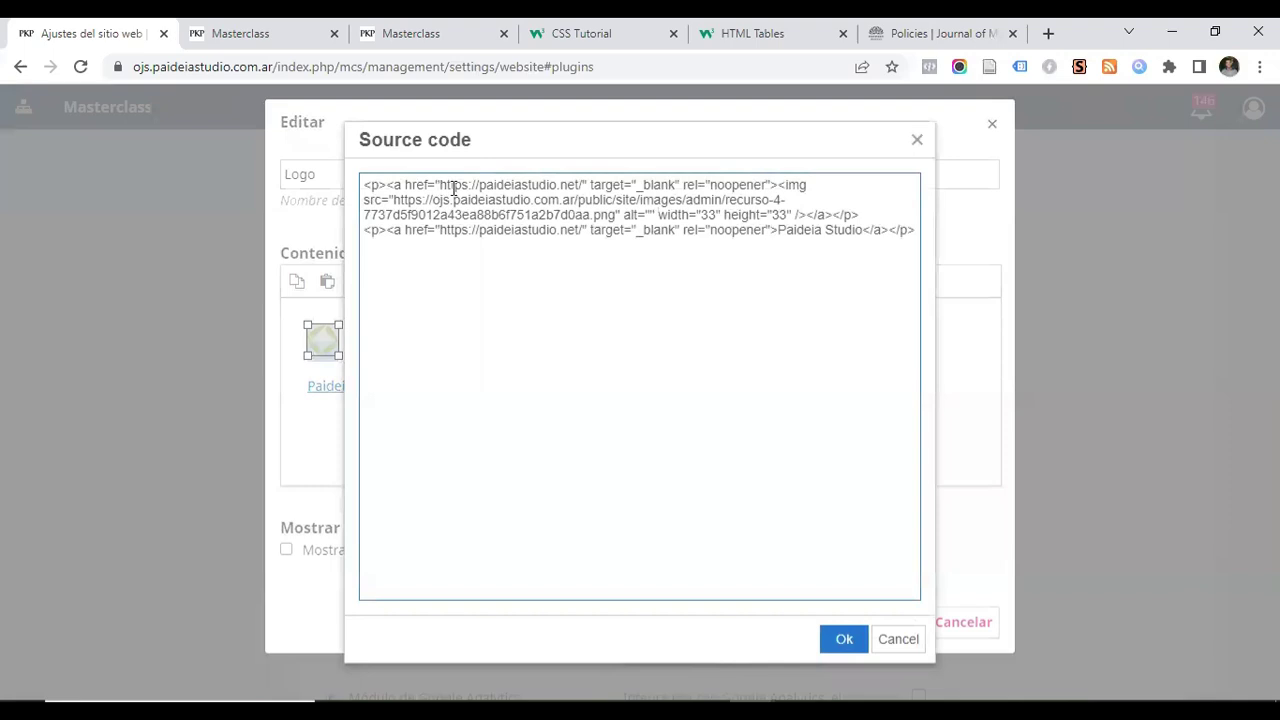
pyautogui.click(815, 188)
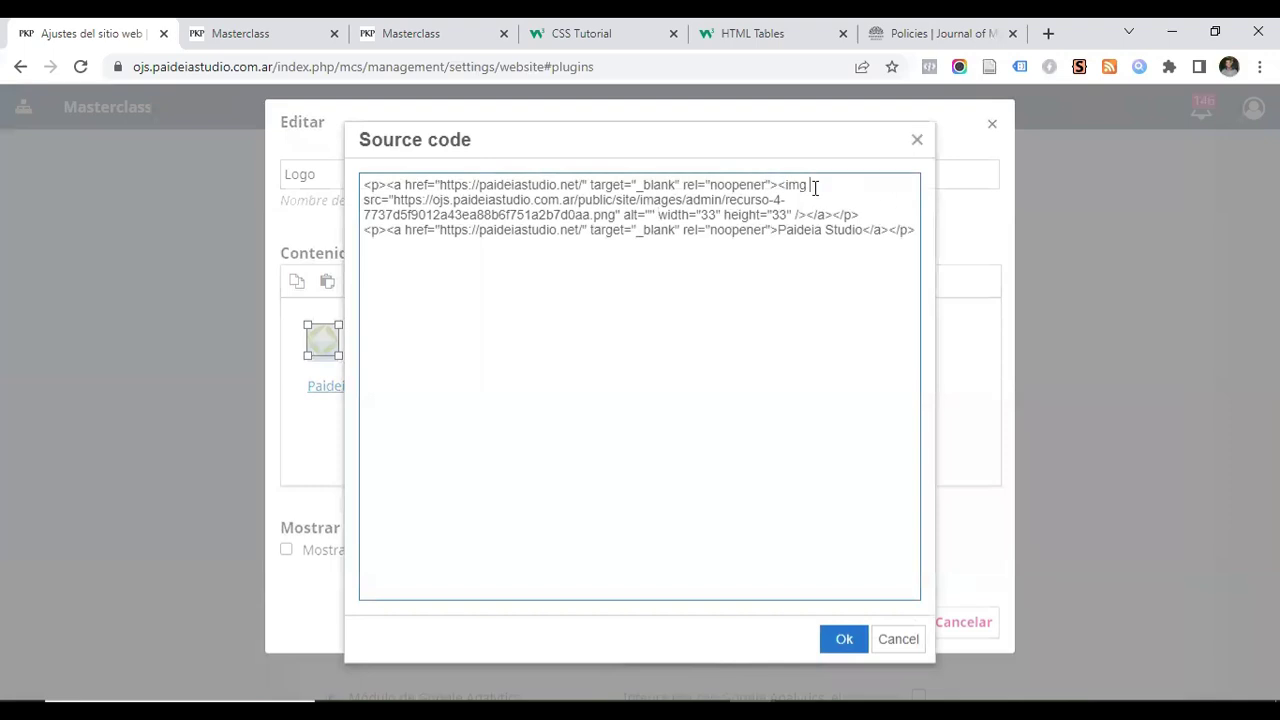
pyautogui.click(845, 636)
pyautogui.click(877, 620)
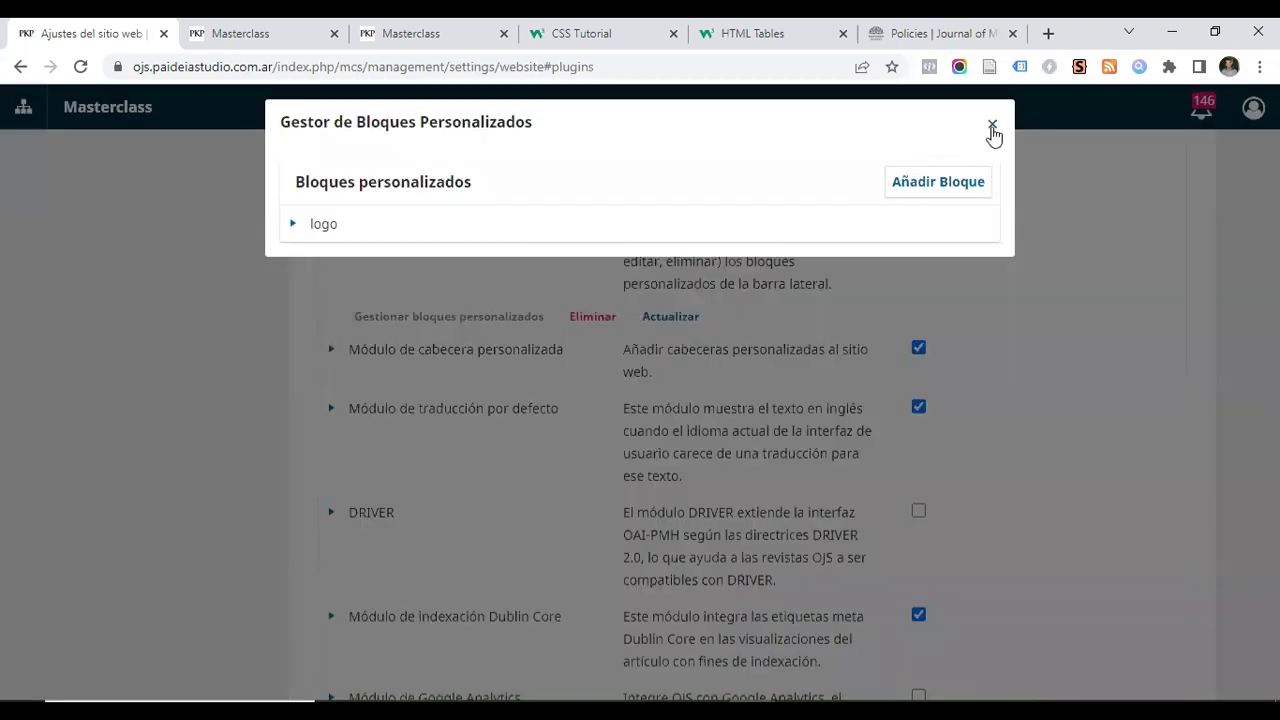
pyautogui.click(991, 135)
# Leave the installed modules list and open the site's Administración page
pyautogui.scroll(10, 286, 320)
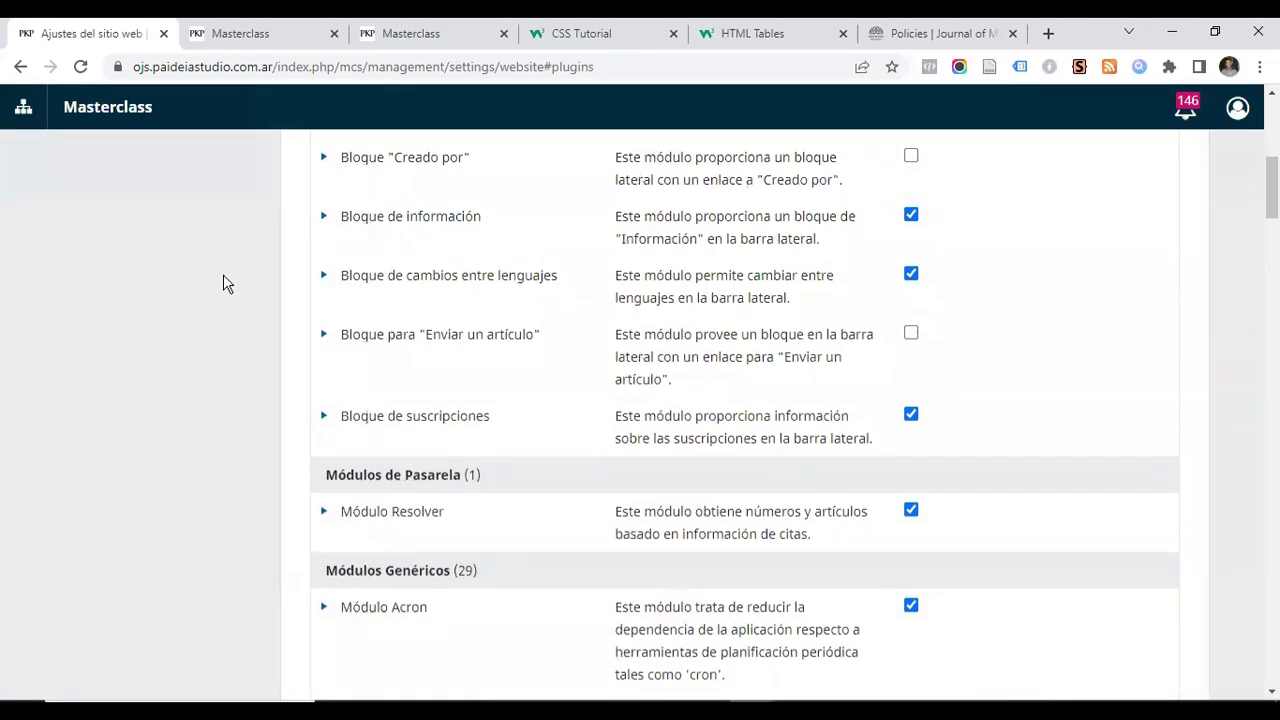
pyautogui.scroll(10, 120, 265)
pyautogui.scroll(-1, 157, 590)
pyautogui.scroll(-8, 96, 285)
pyautogui.scroll(6, 110, 380)
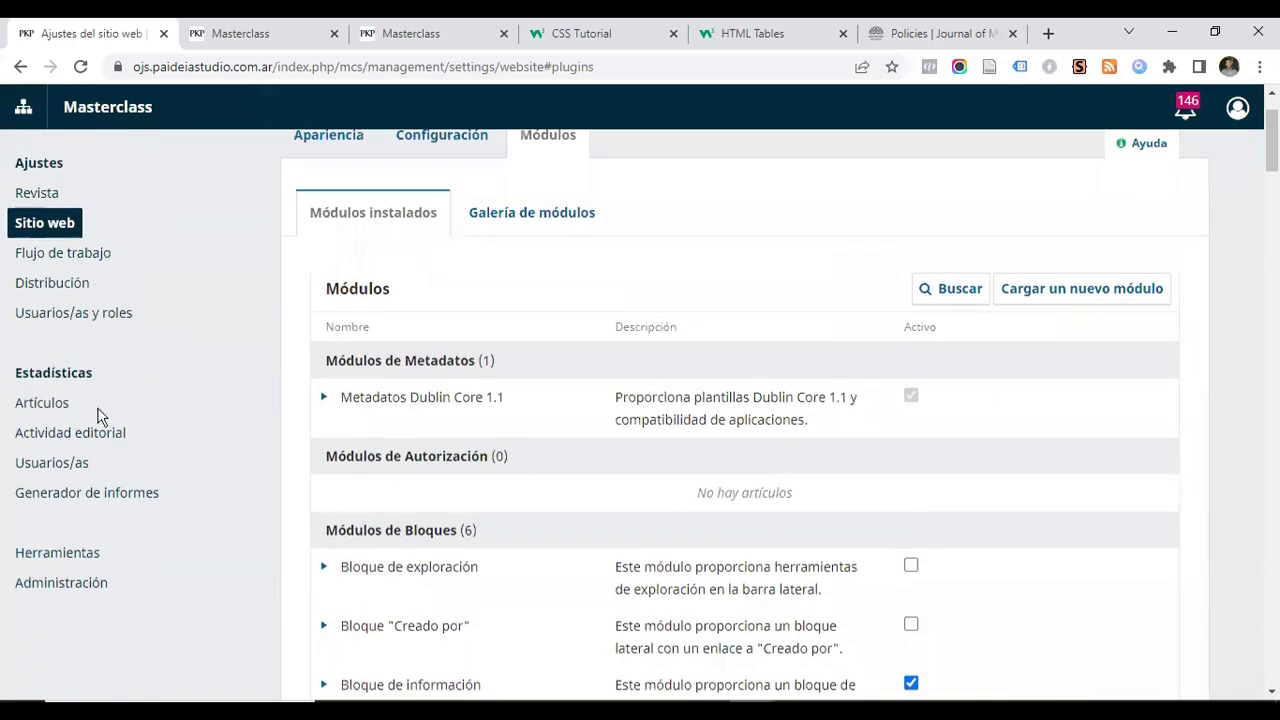
pyautogui.click(62, 585)
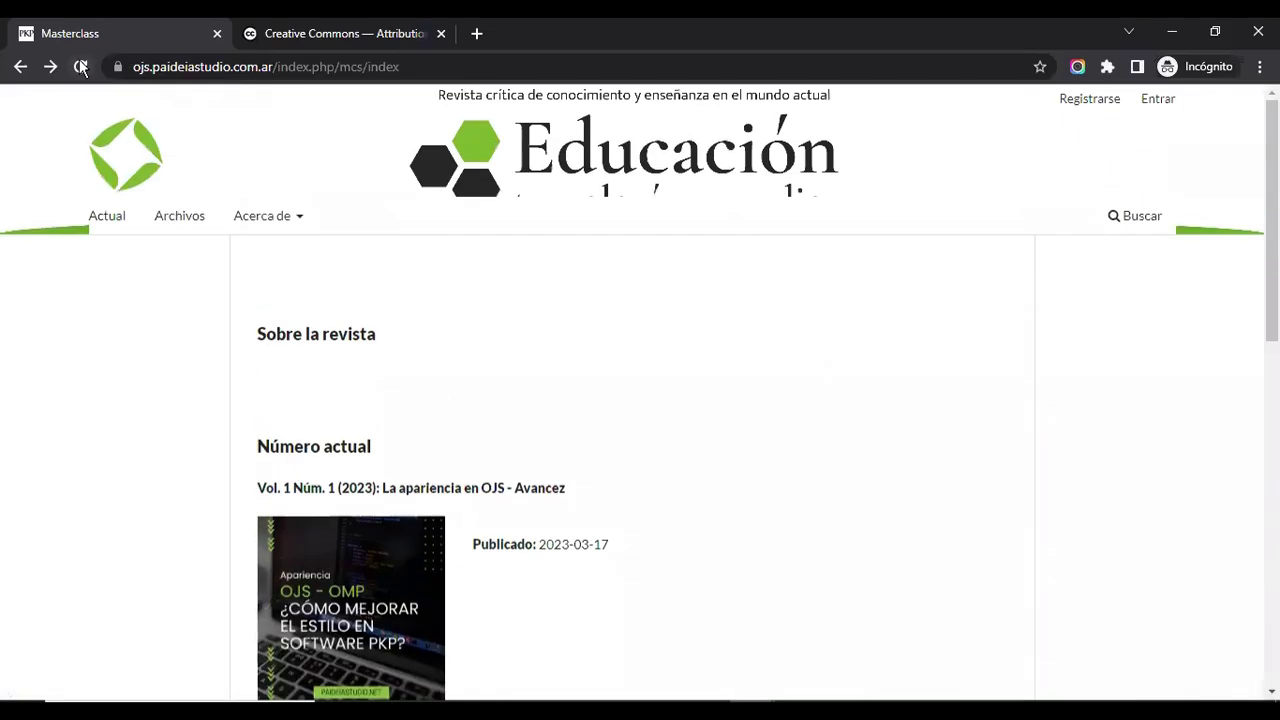
# Reload the journal homepage in the incognito window, check the sidebar logo, copy the page address, and close the window
pyautogui.click(82, 67)
pyautogui.scroll(-3, 1134, 363)
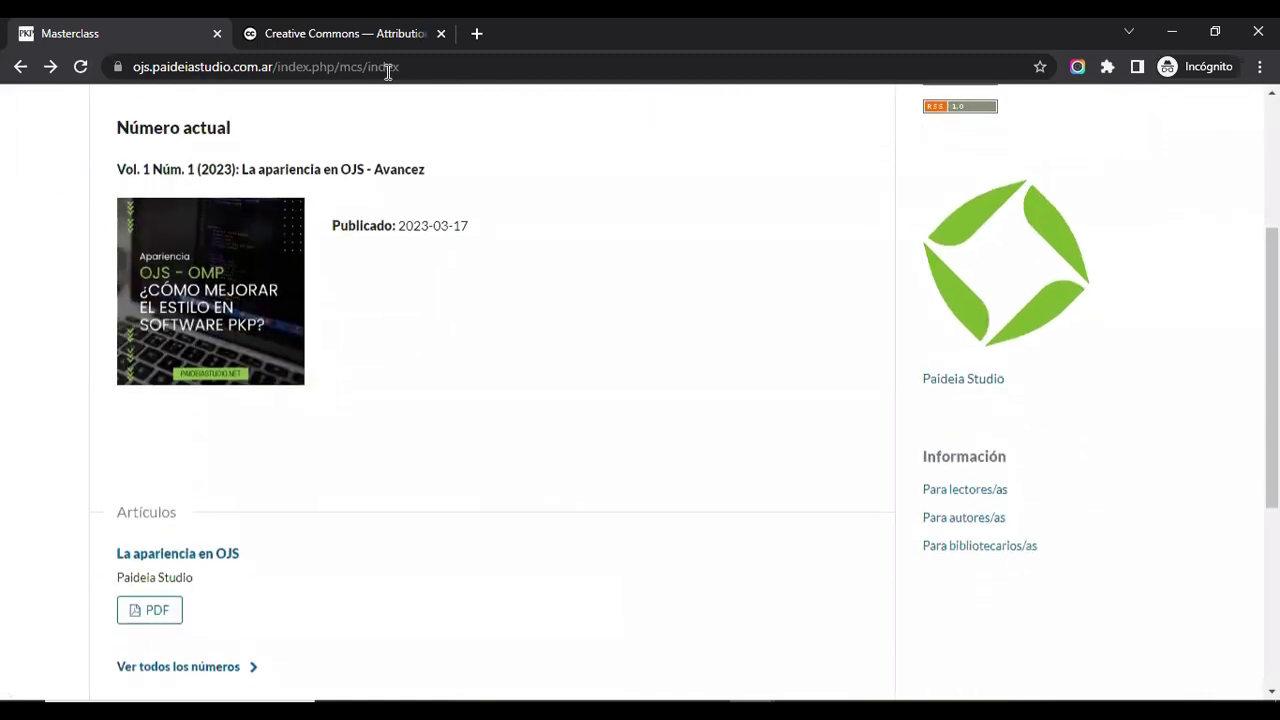
pyautogui.click(380, 67)
pyautogui.hotkey('ctrl', 'c')
pyautogui.click(1258, 31)
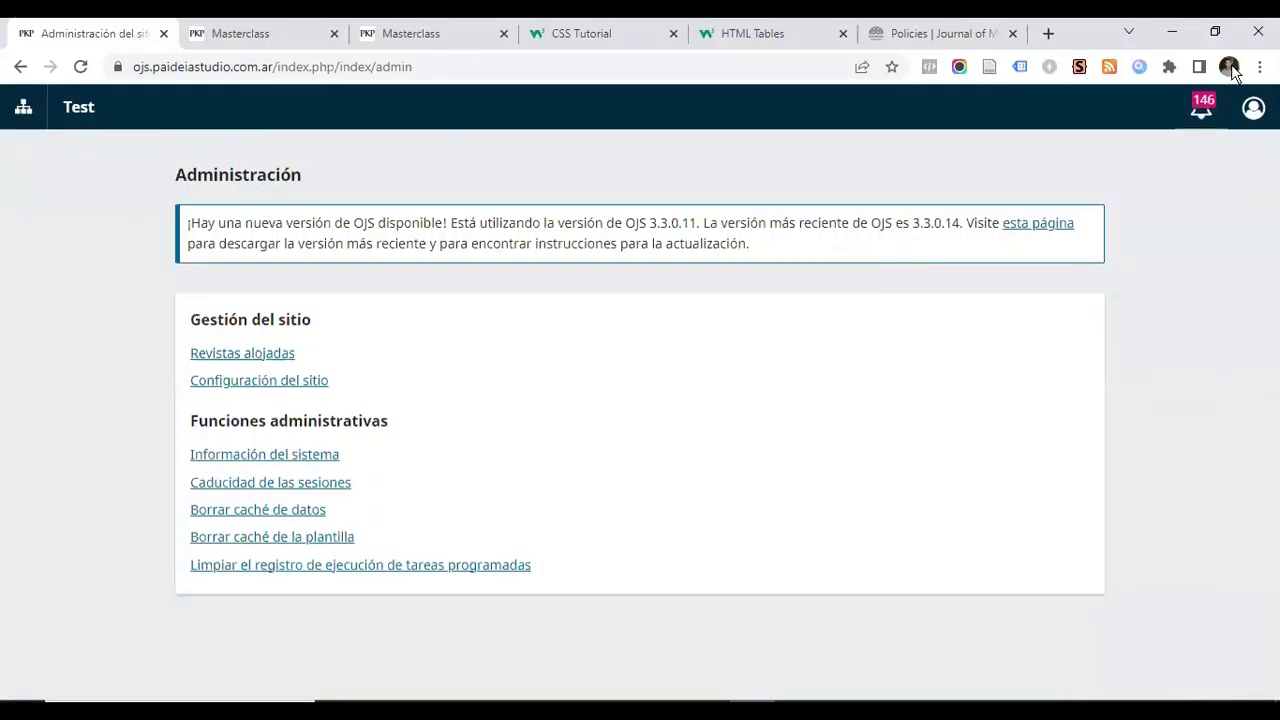
# Load the copied homepage address in a new incognito window and check the logo's size in the sidebar
pyautogui.click(1259, 66)
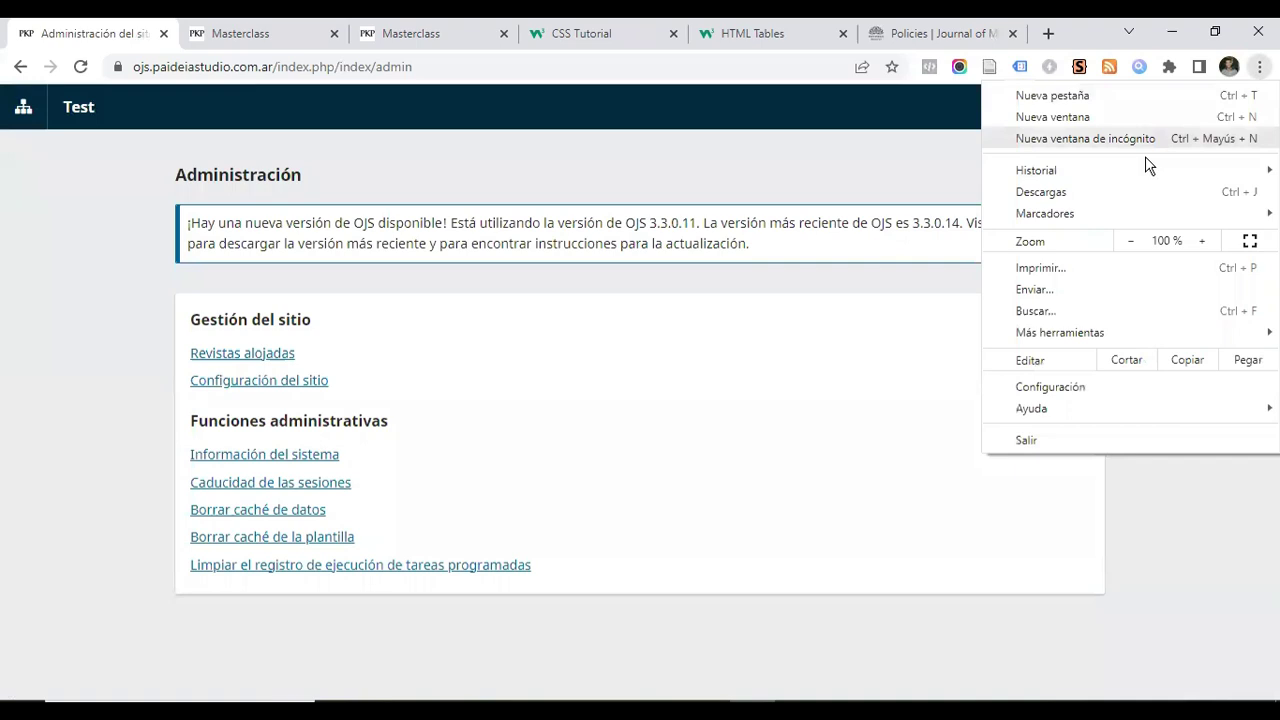
pyautogui.click(1060, 95)
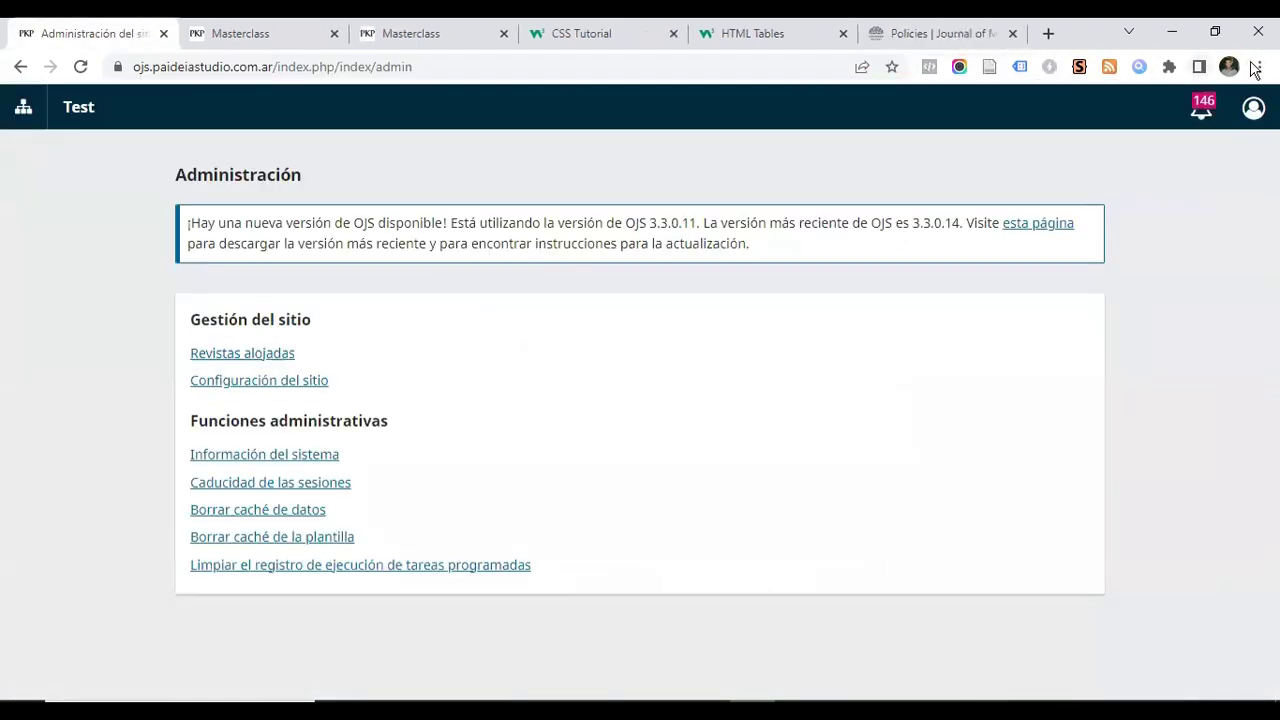
pyautogui.click(1259, 66)
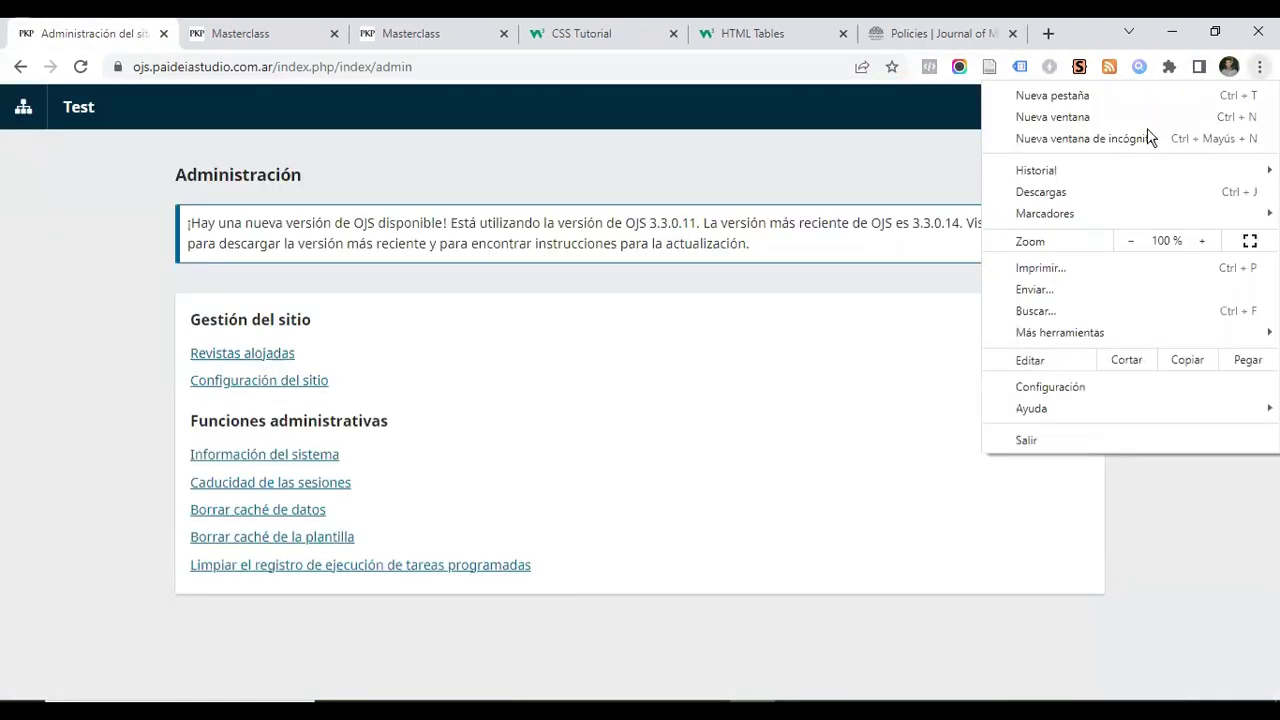
pyautogui.click(1120, 149)
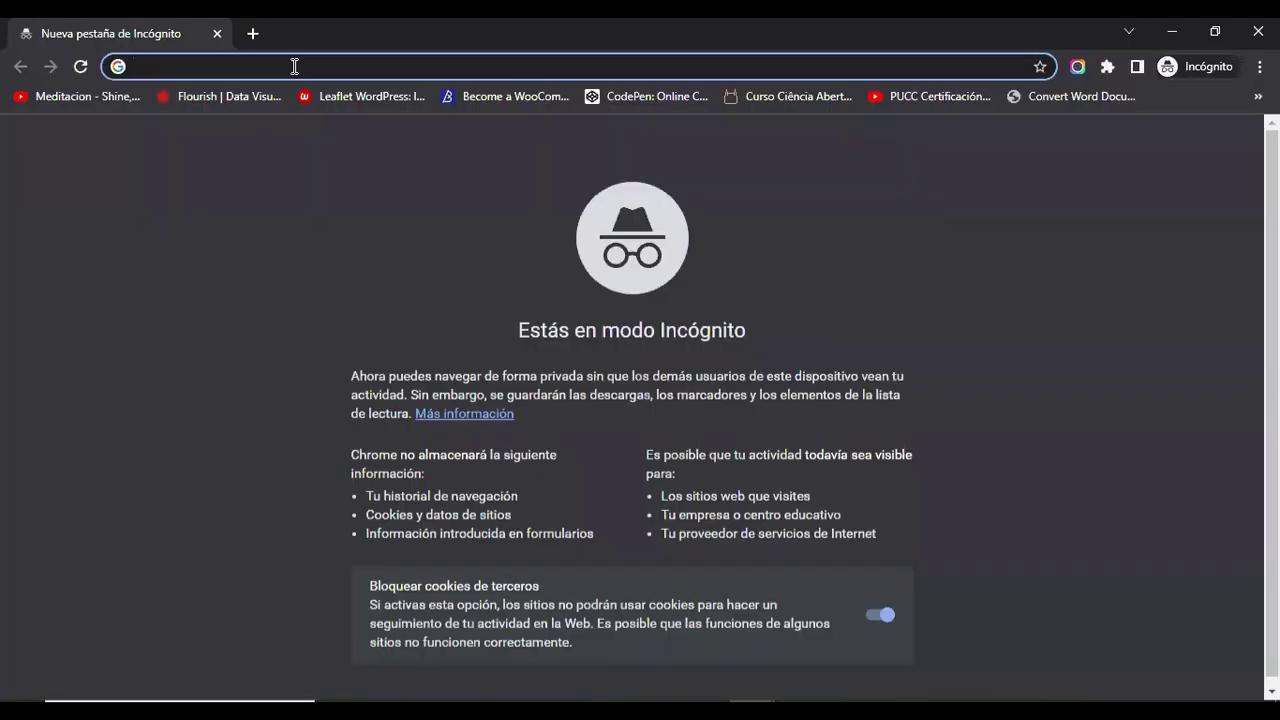
pyautogui.hotkey('ctrl', 'v')
pyautogui.press('Return')
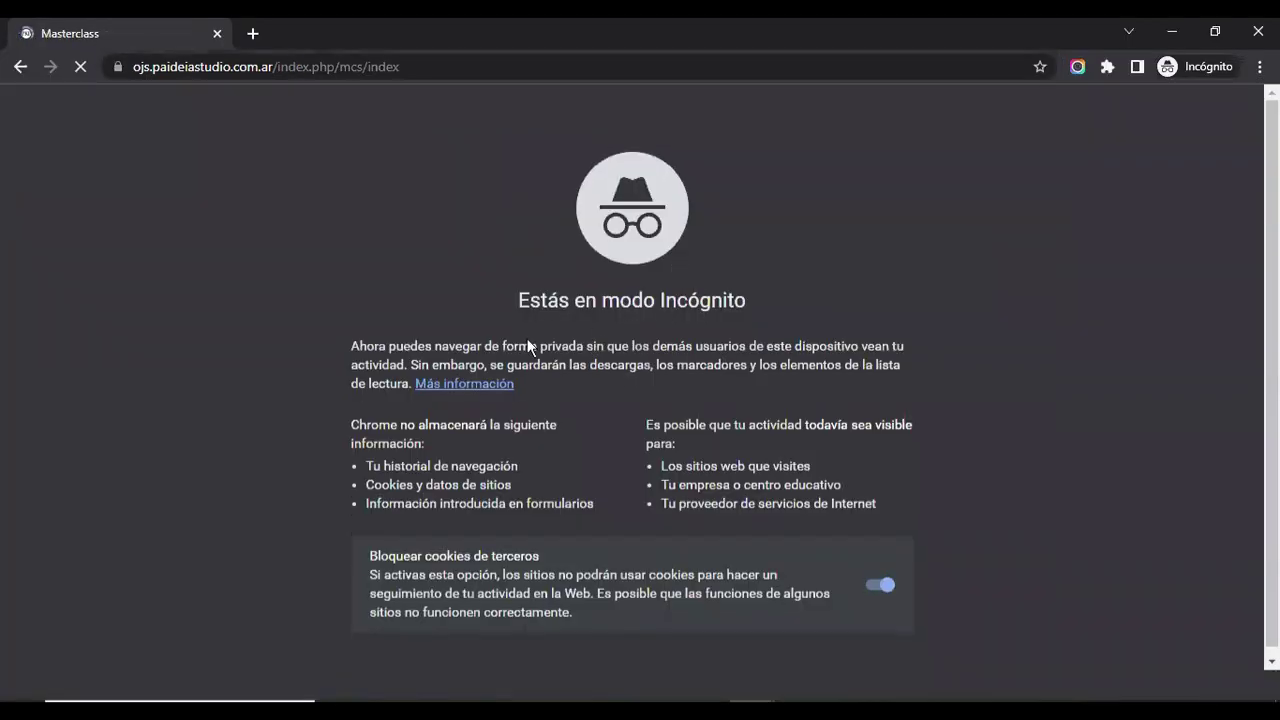
pyautogui.scroll(-2, 297, 331)
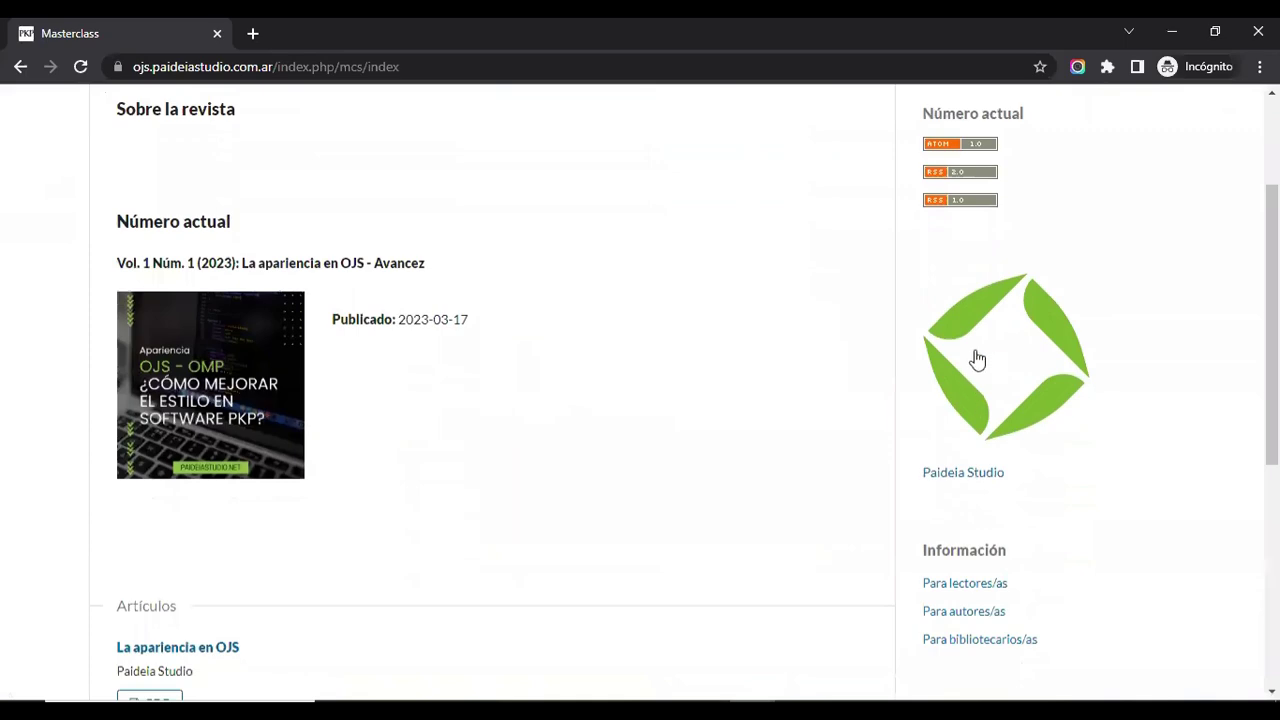
# Return to the administration window, switch to the Masterclass journal, and open the modules in its Sitio web settings
pyautogui.hotkey('alt', 'Tab')
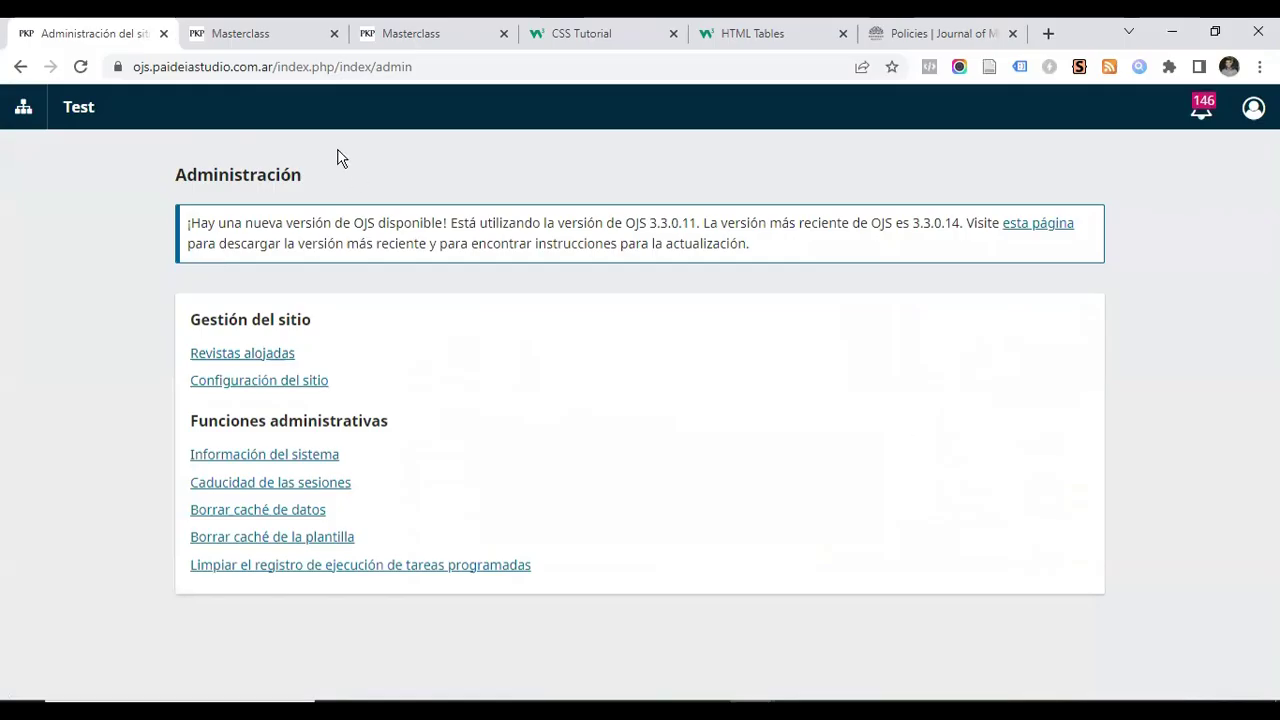
pyautogui.click(22, 107)
pyautogui.click(40, 200)
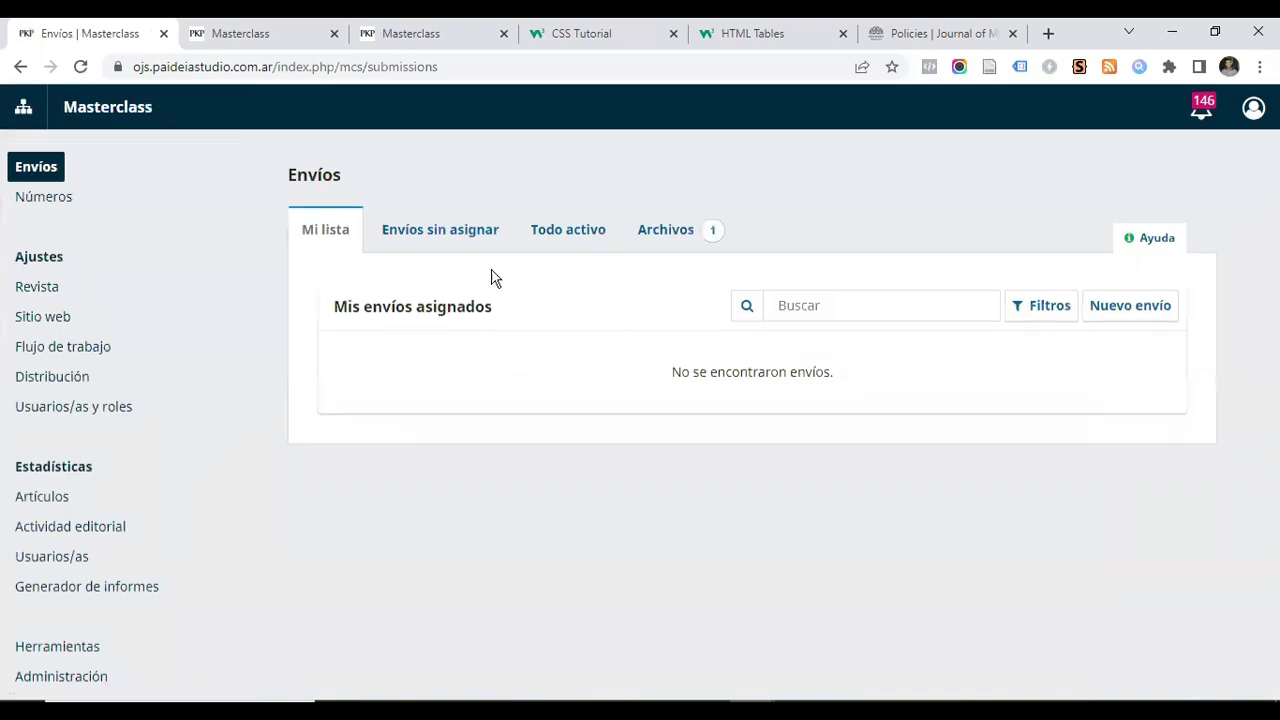
pyautogui.click(40, 318)
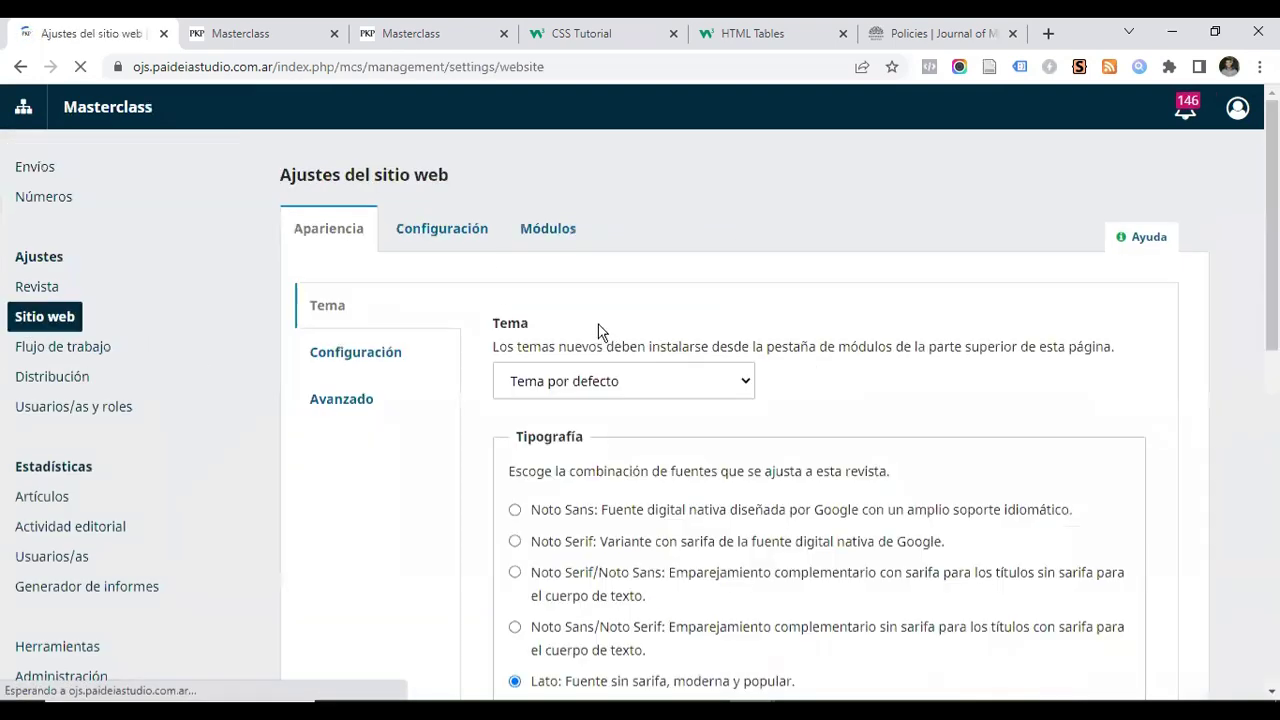
pyautogui.click(543, 229)
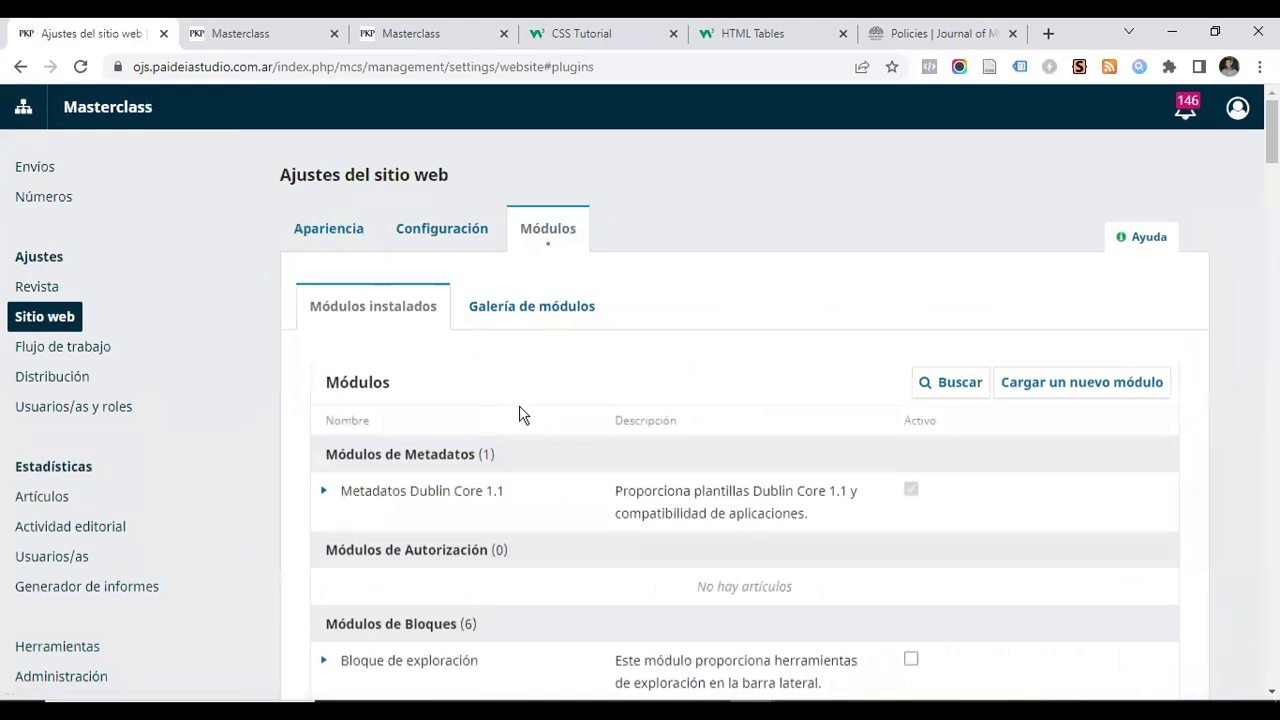
# Reopen the logo block in the Gestor de Bloques Personalizados for editing
pyautogui.scroll(-5, 517, 397)
pyautogui.scroll(-7, 491, 336)
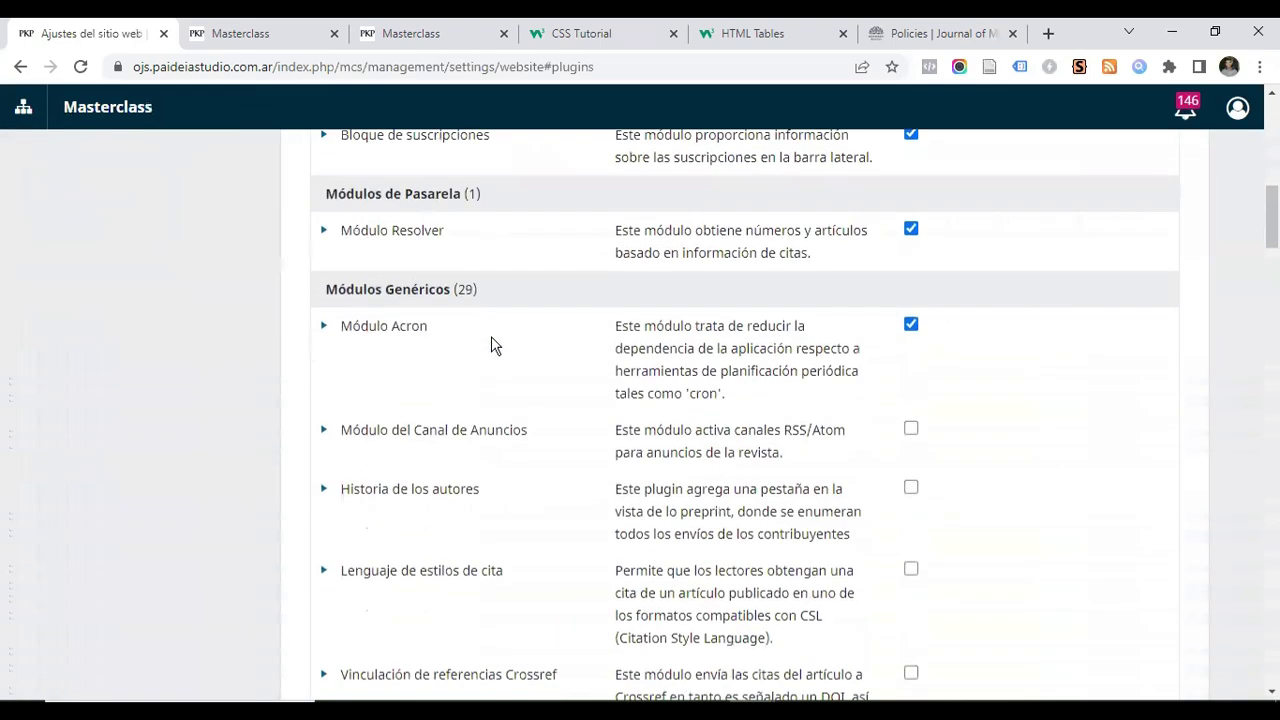
pyautogui.scroll(-3, 313, 348)
pyautogui.click(323, 238)
pyautogui.click(391, 318)
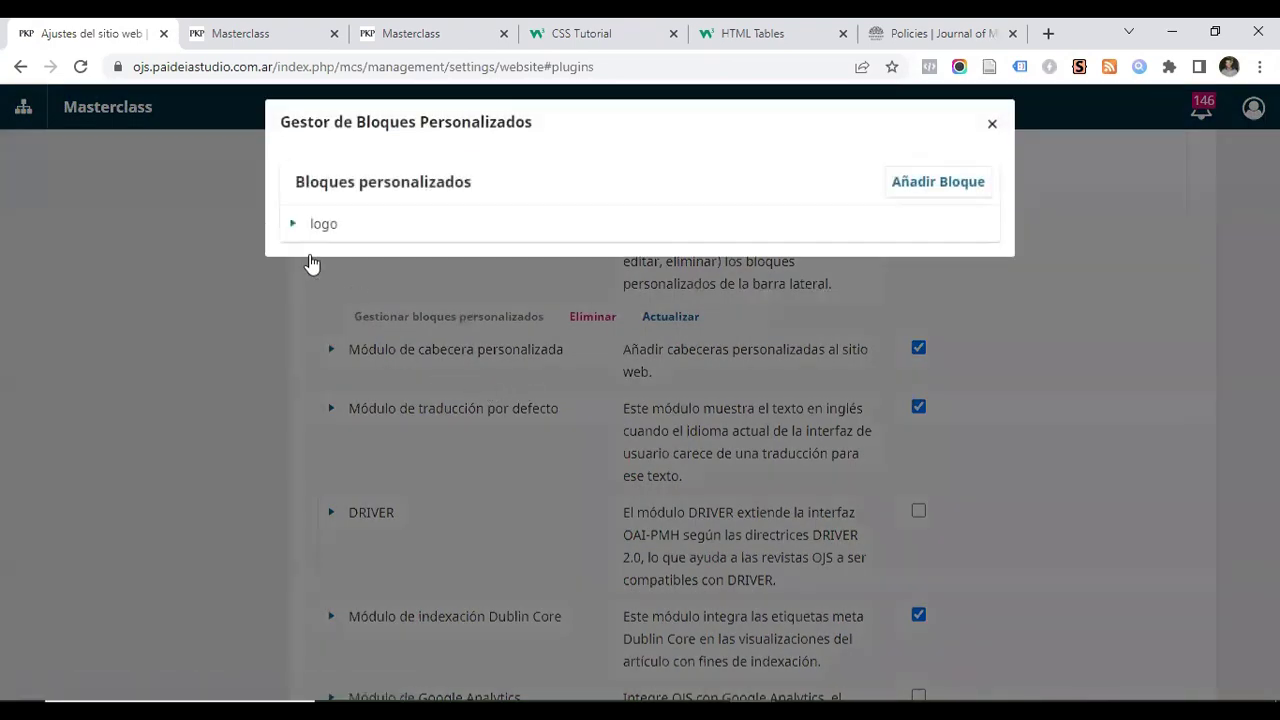
pyautogui.click(295, 225)
pyautogui.click(332, 257)
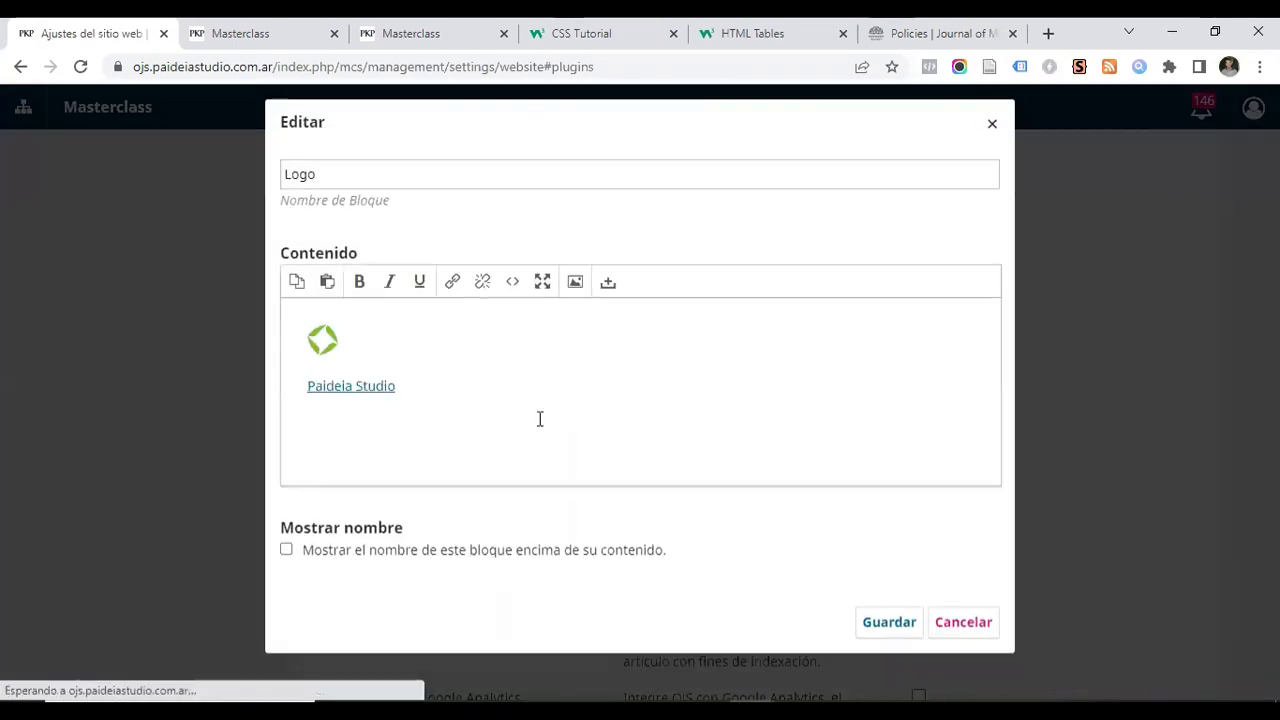
# Set the logo image's inline style to "width:50%;" in the block's source code and save the block
pyautogui.click(512, 285)
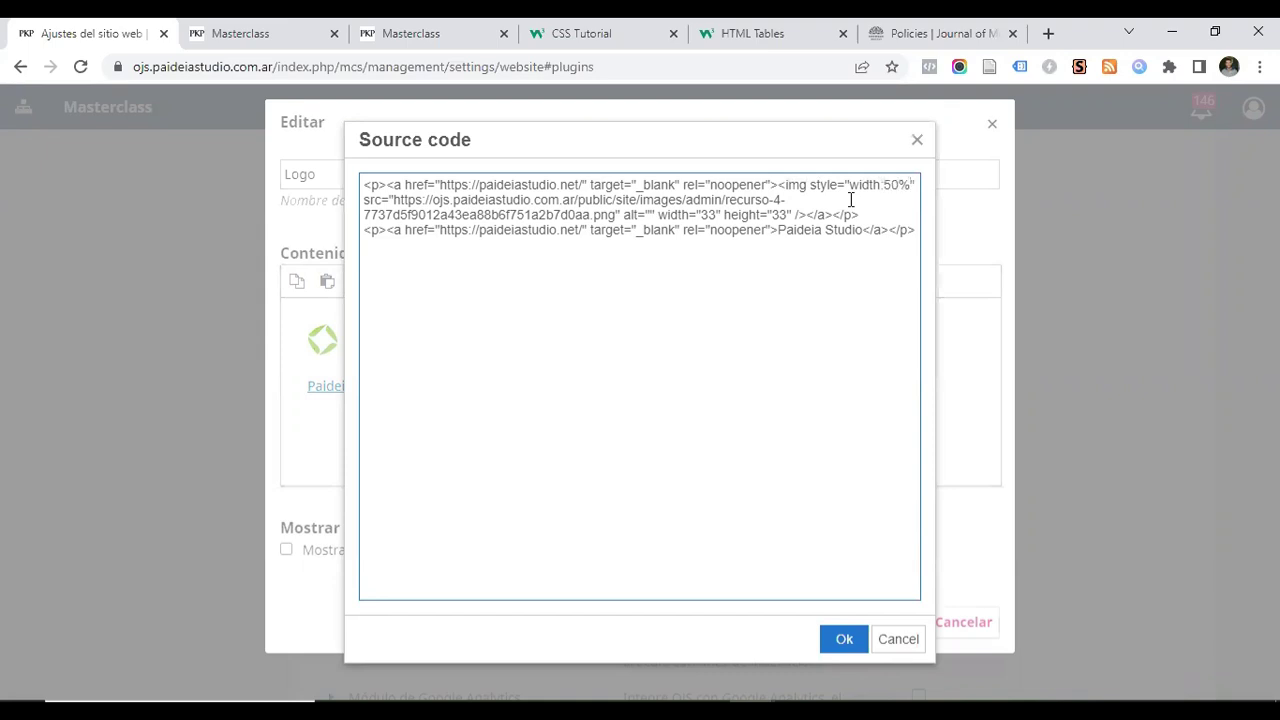
pyautogui.write(';')
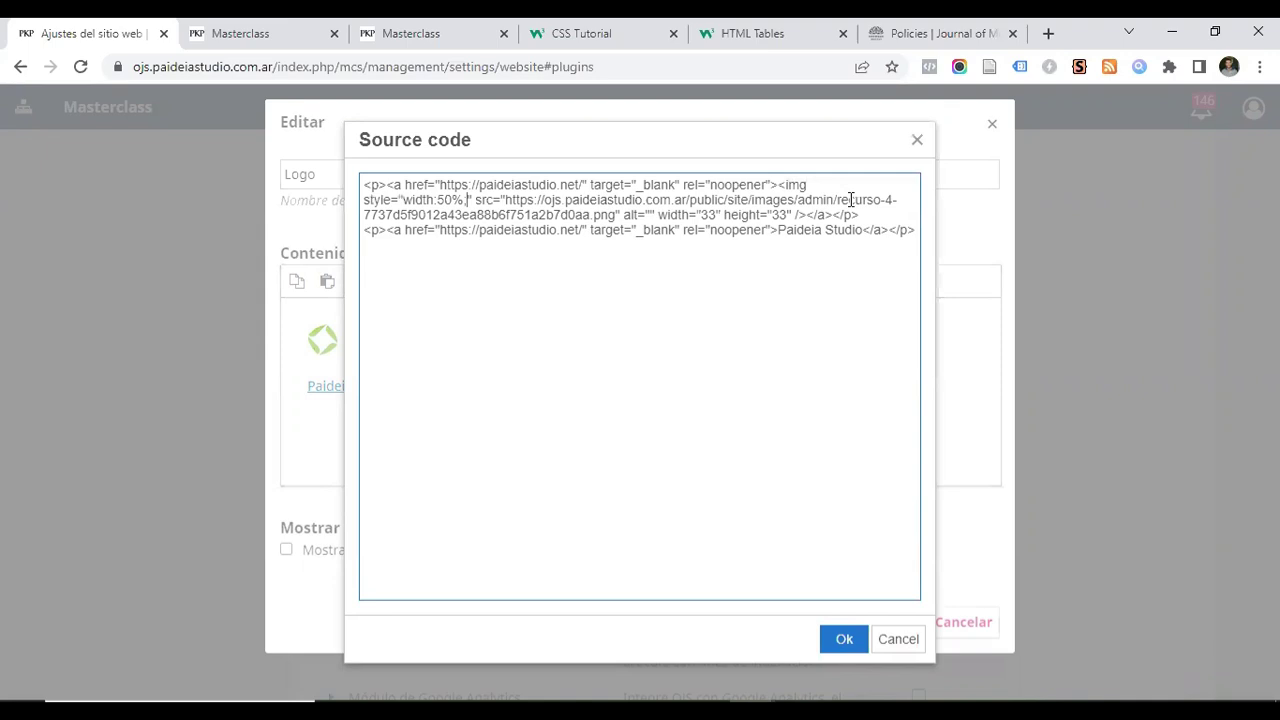
pyautogui.click(843, 636)
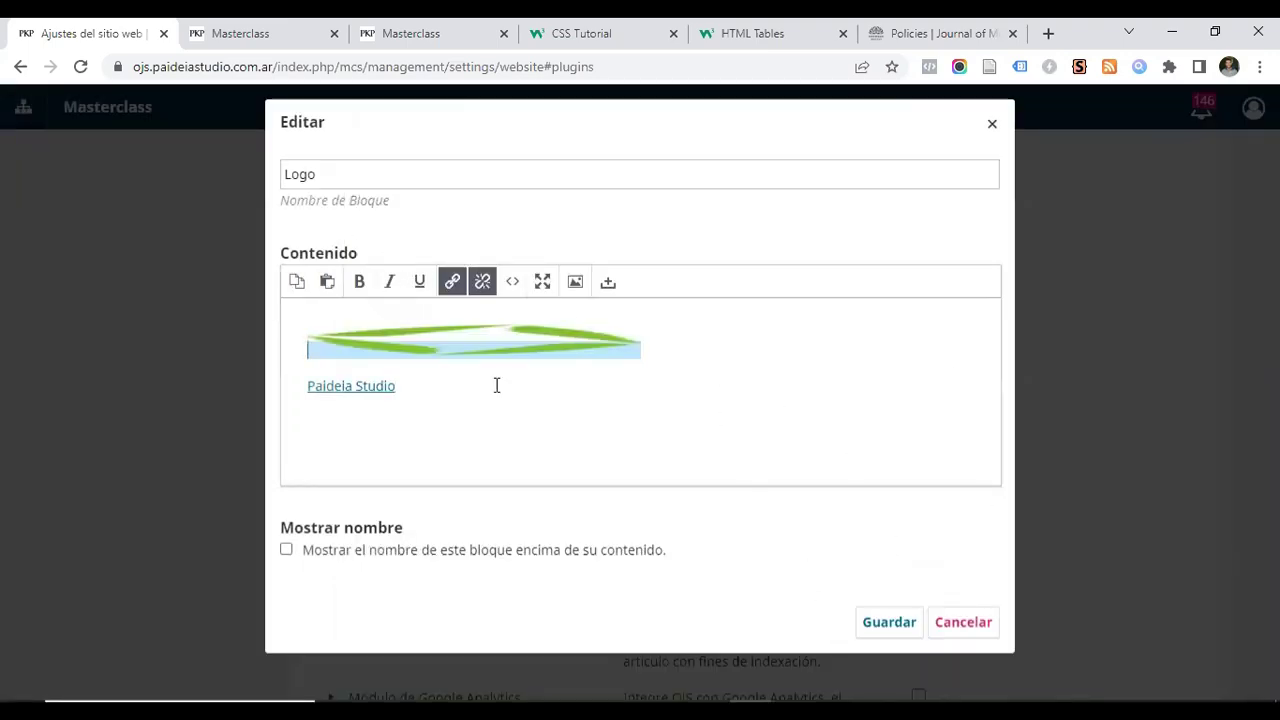
pyautogui.click(877, 624)
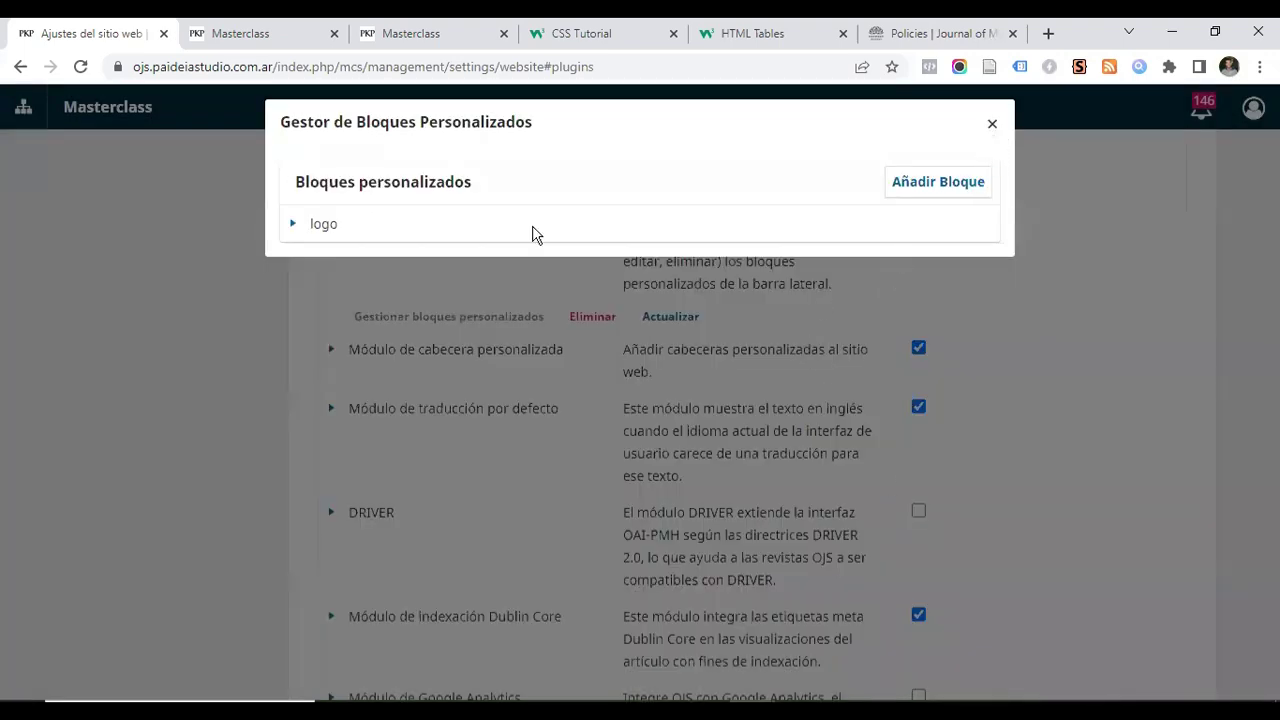
# Reload the journal homepage in the incognito window to check the sidebar logo, and reopen the logo block for editing
pyautogui.hotkey('alt', 'Tab')
pyautogui.click(83, 68)
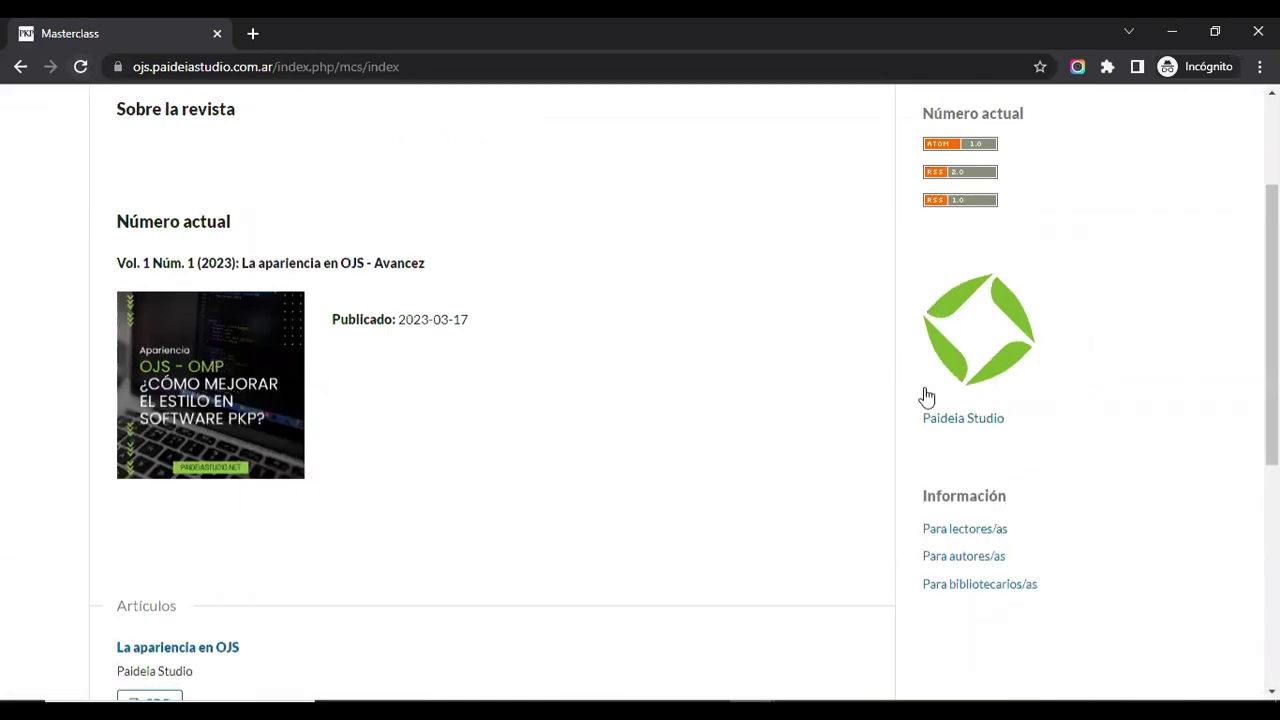
pyautogui.hotkey('alt', 'Tab')
pyautogui.click(292, 225)
pyautogui.click(328, 258)
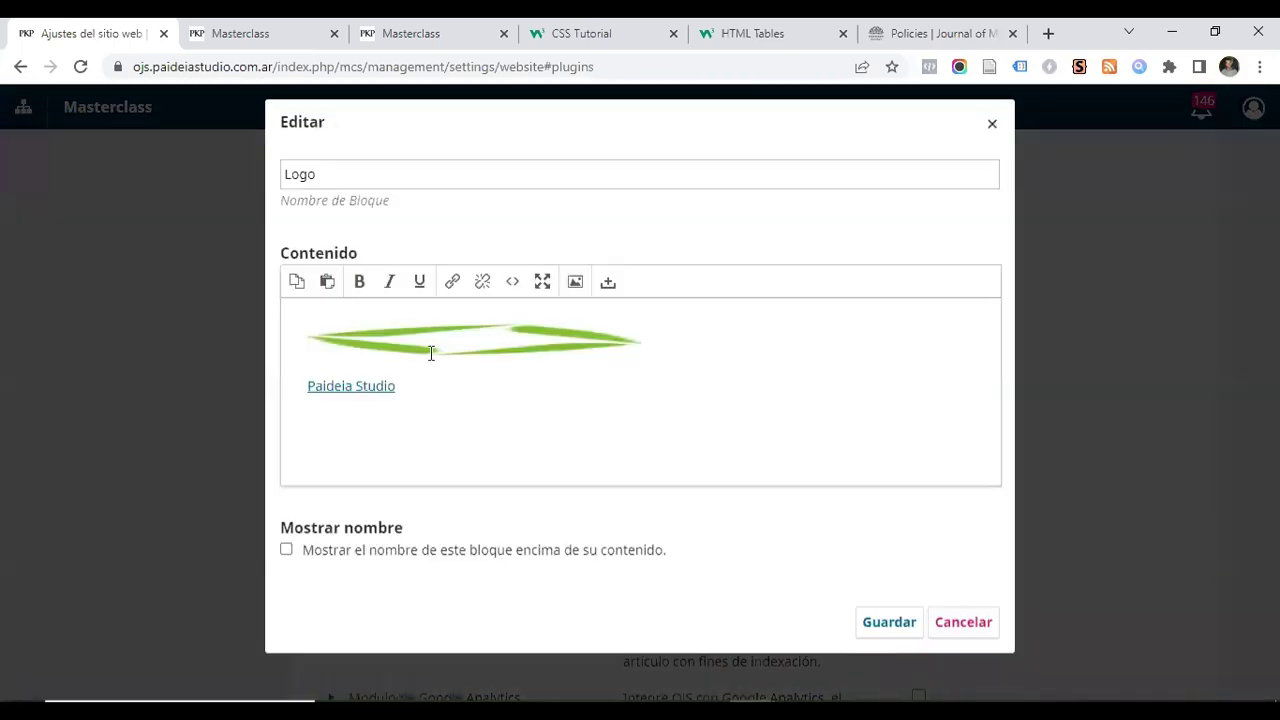
# Compare the logo's proportions in the journal sidebar with its preview in the block editor
pyautogui.hotkey('alt', 'Tab')
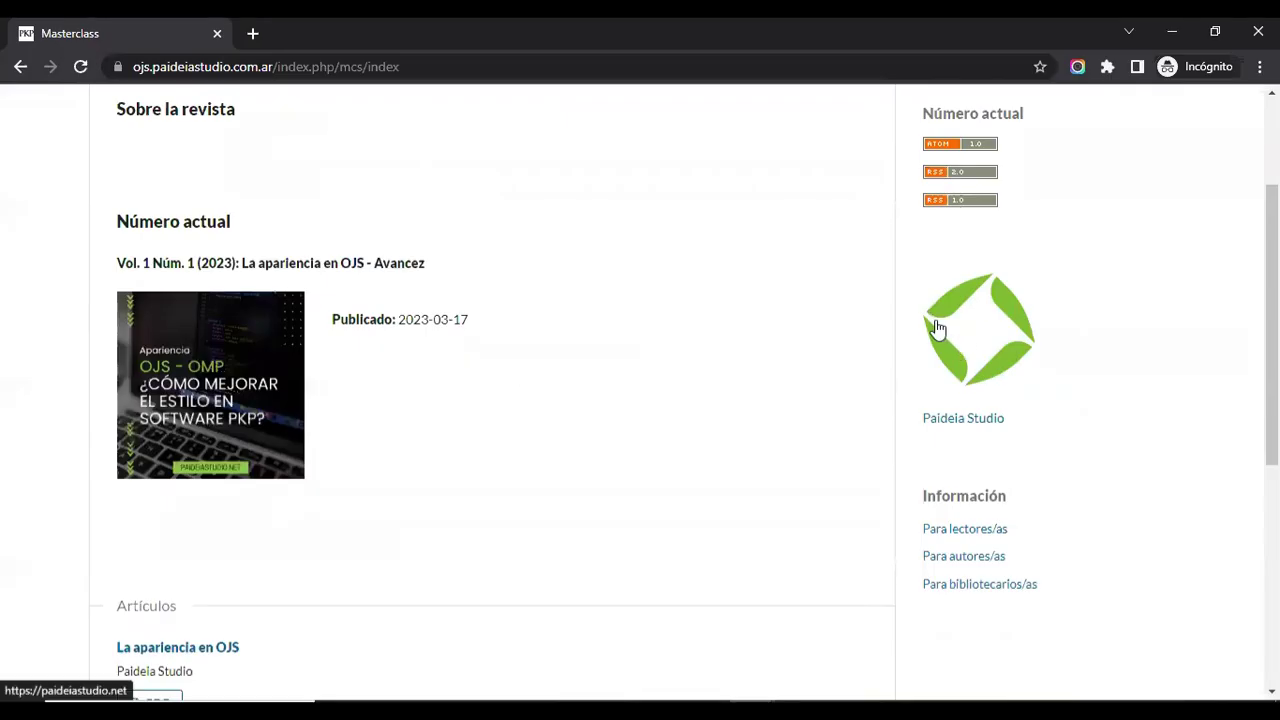
pyautogui.scroll(2, 930, 317)
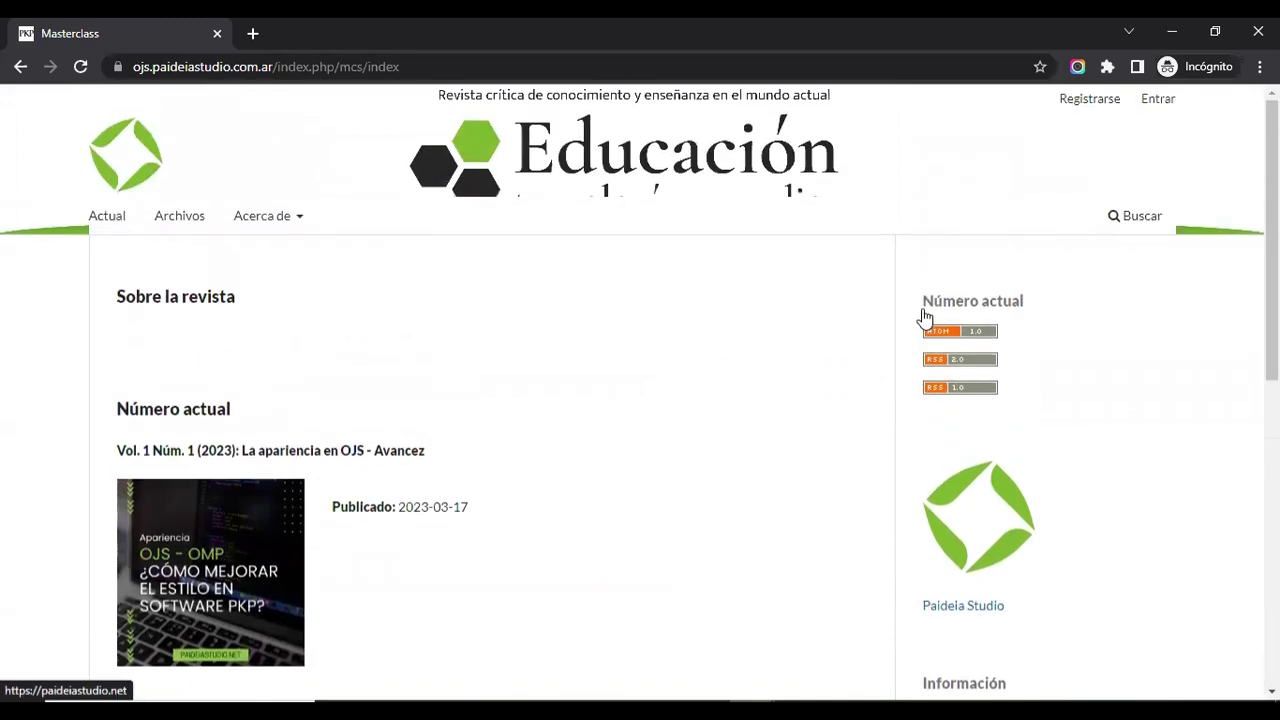
pyautogui.scroll(-1, 950, 370)
pyautogui.hotkey('alt', 'Tab')
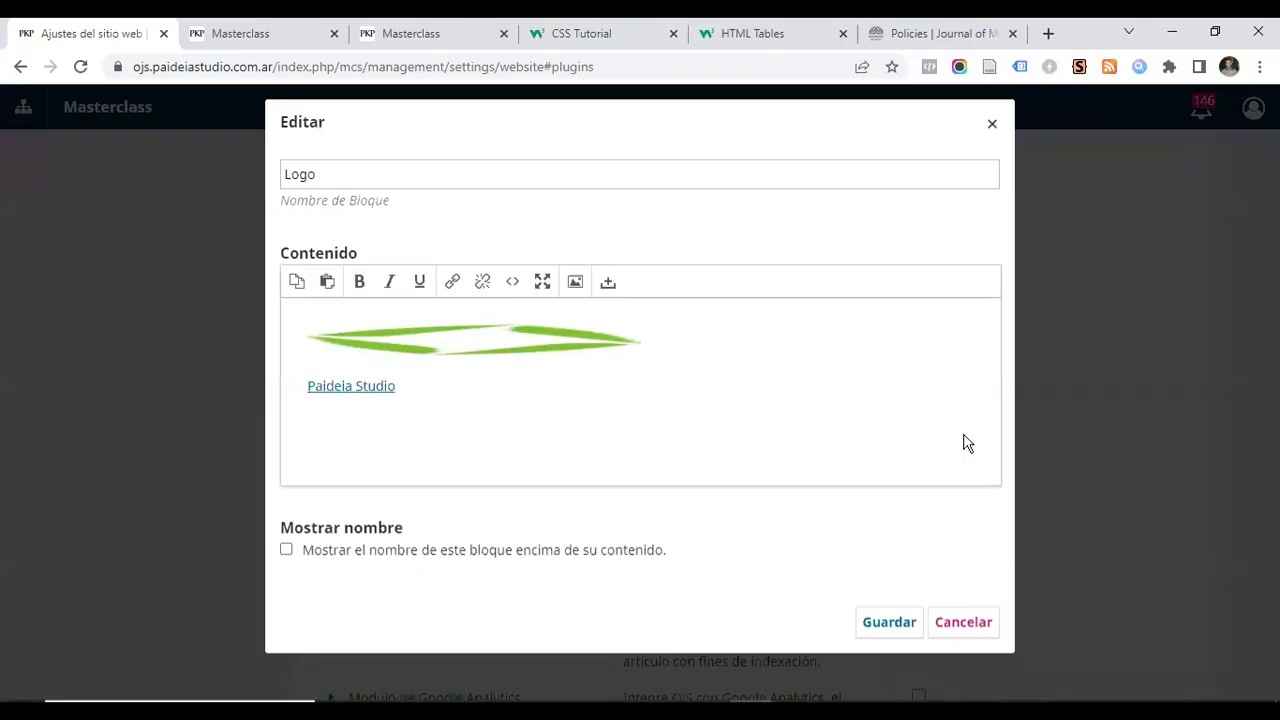
pyautogui.hotkey('alt', 'Tab')
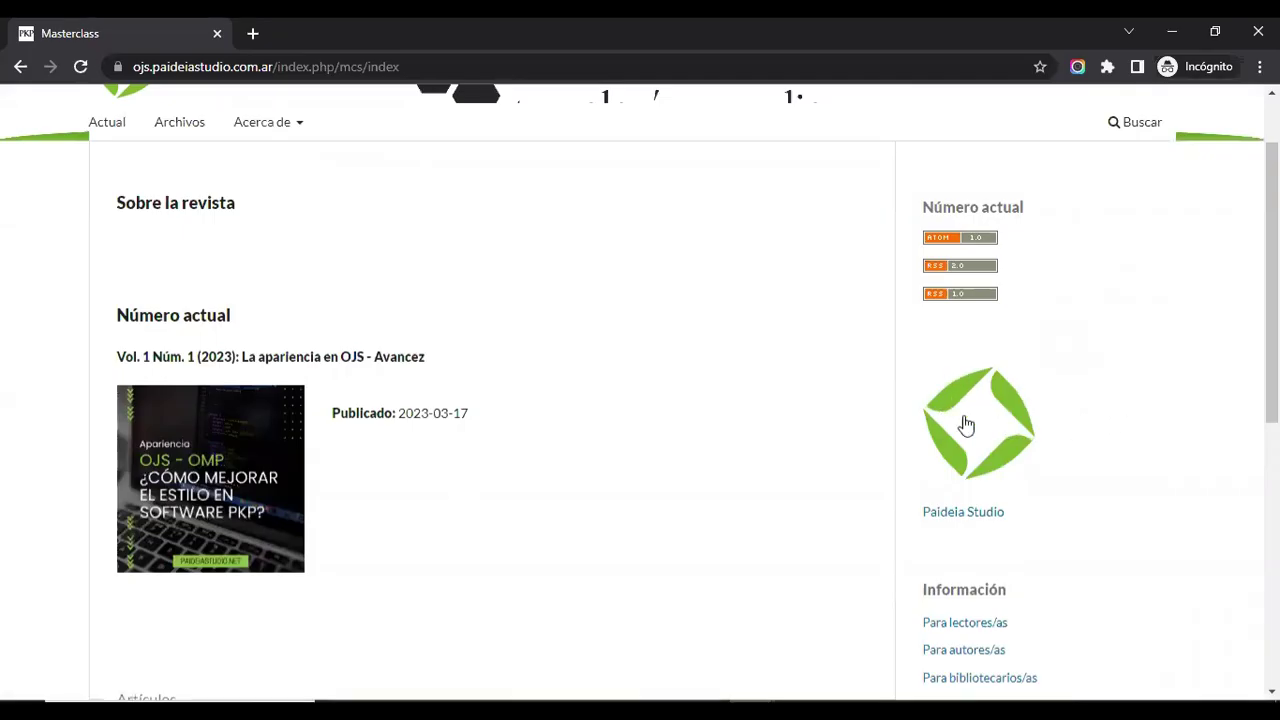
pyautogui.hotkey('alt', 'Tab')
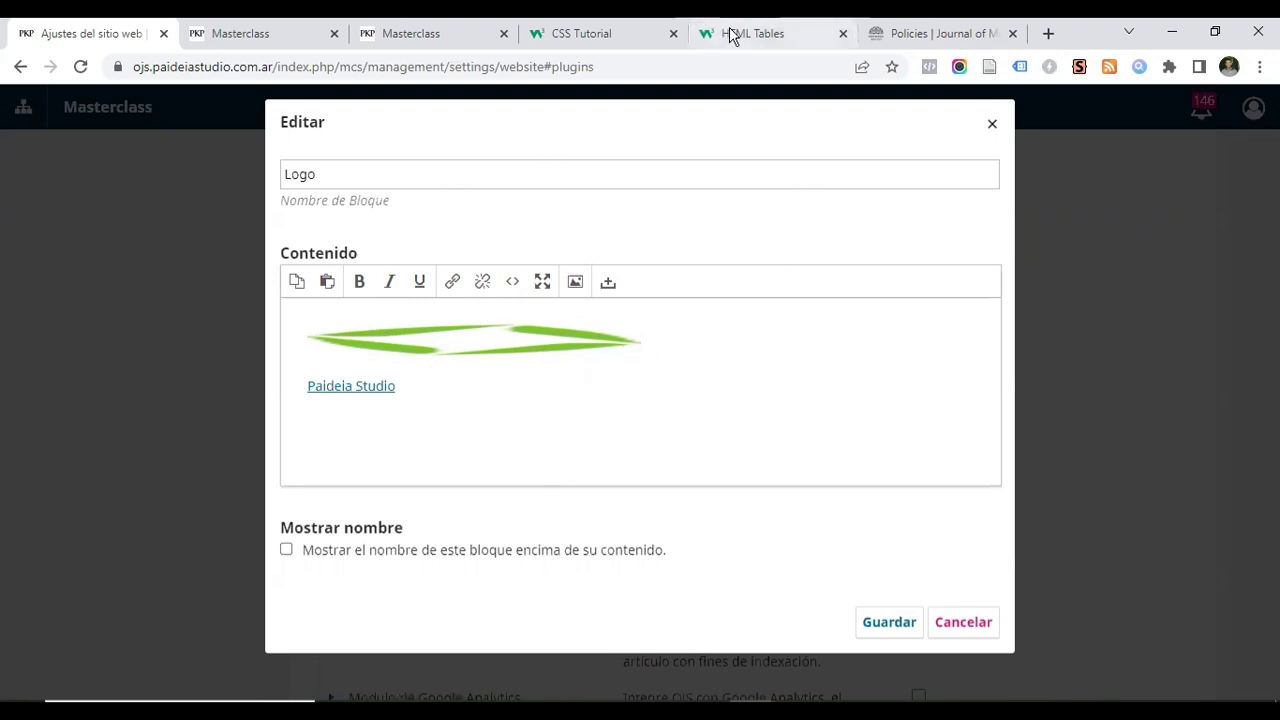
# Load institutojubones.edu.ec/ojs/ in a new browser tab and open the Sociedad & Tecnología journal
pyautogui.moveTo(731, 36)
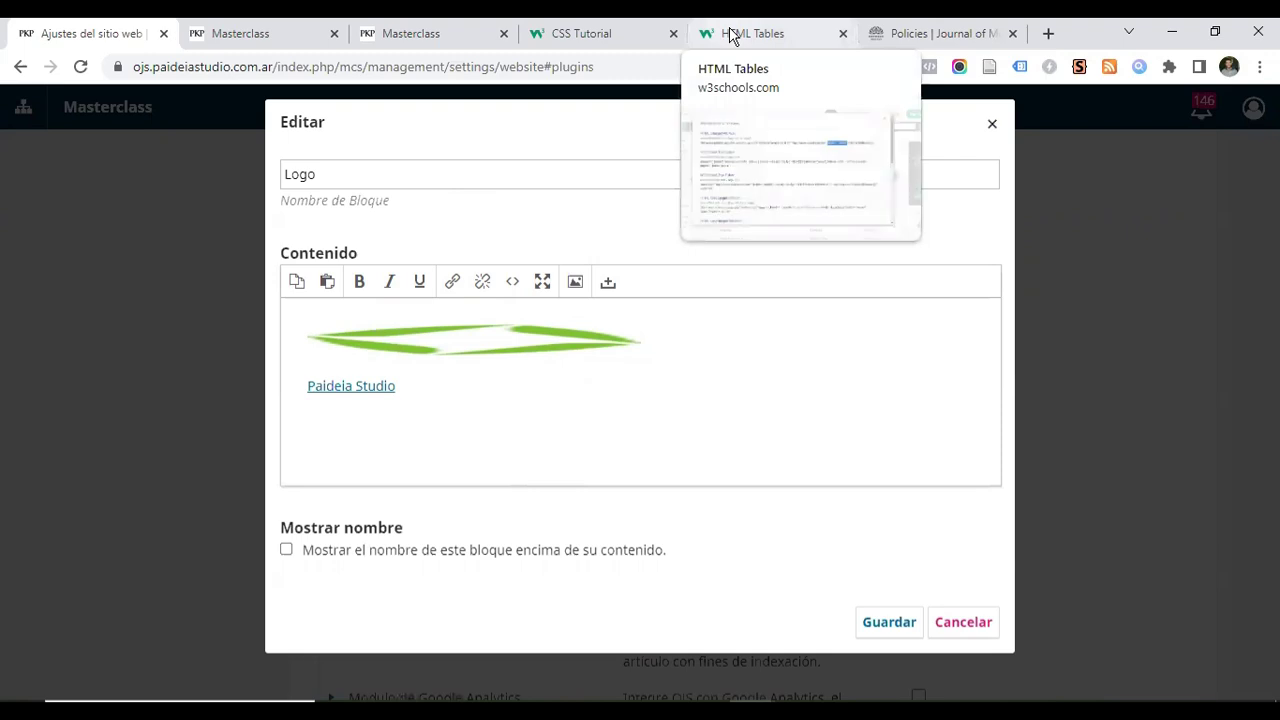
pyautogui.click(915, 33)
pyautogui.scroll(-10, 917, 345)
pyautogui.scroll(10, 915, 341)
pyautogui.click(1048, 33)
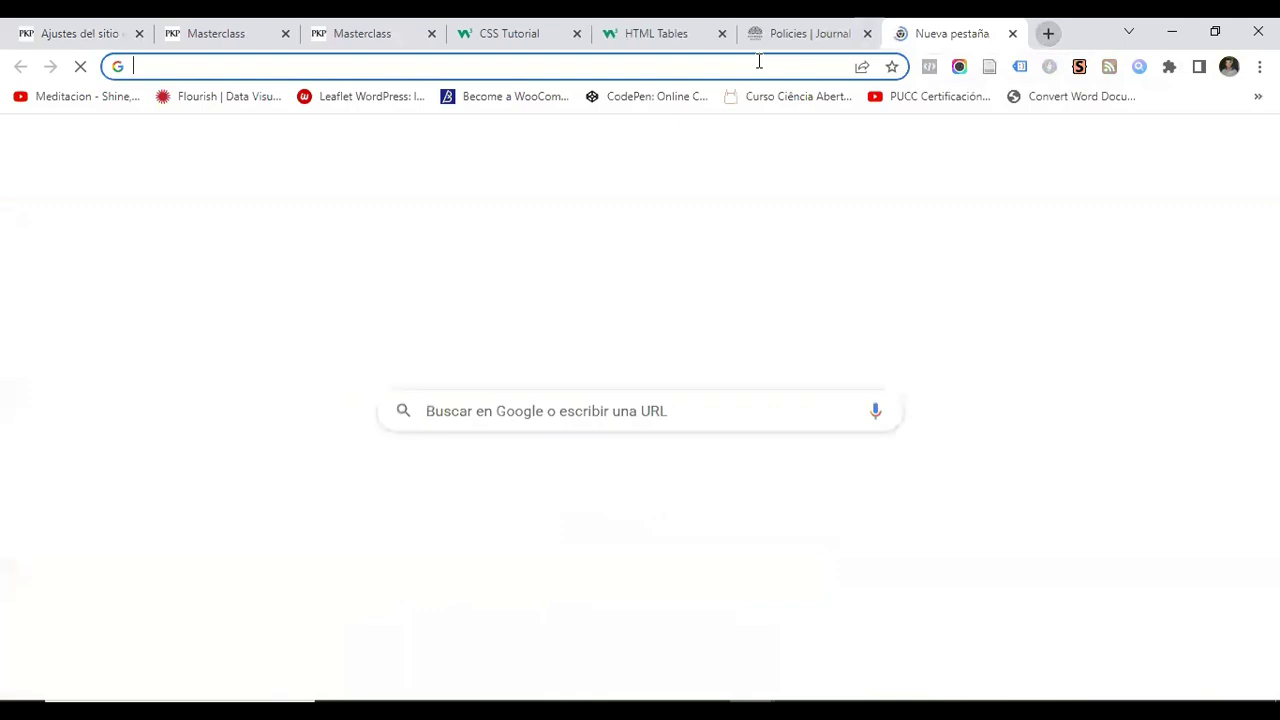
pyautogui.write('ins')
pyautogui.press('Return')
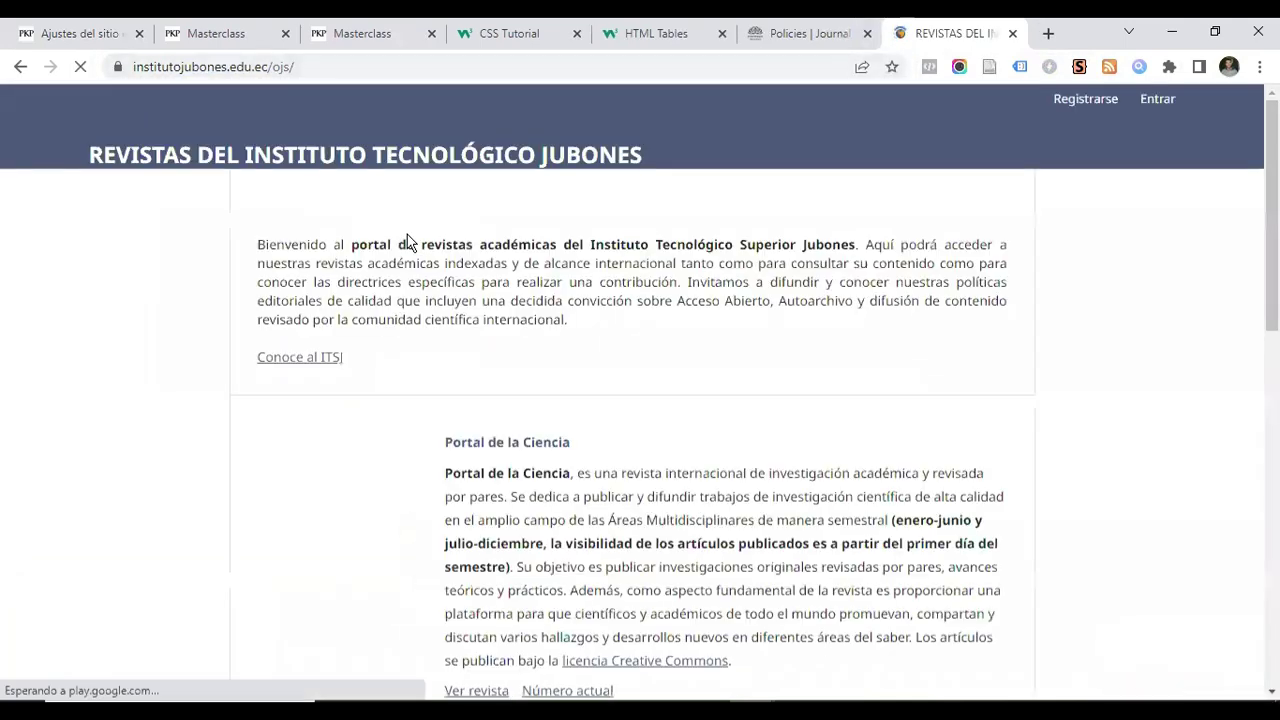
pyautogui.scroll(-5, 583, 484)
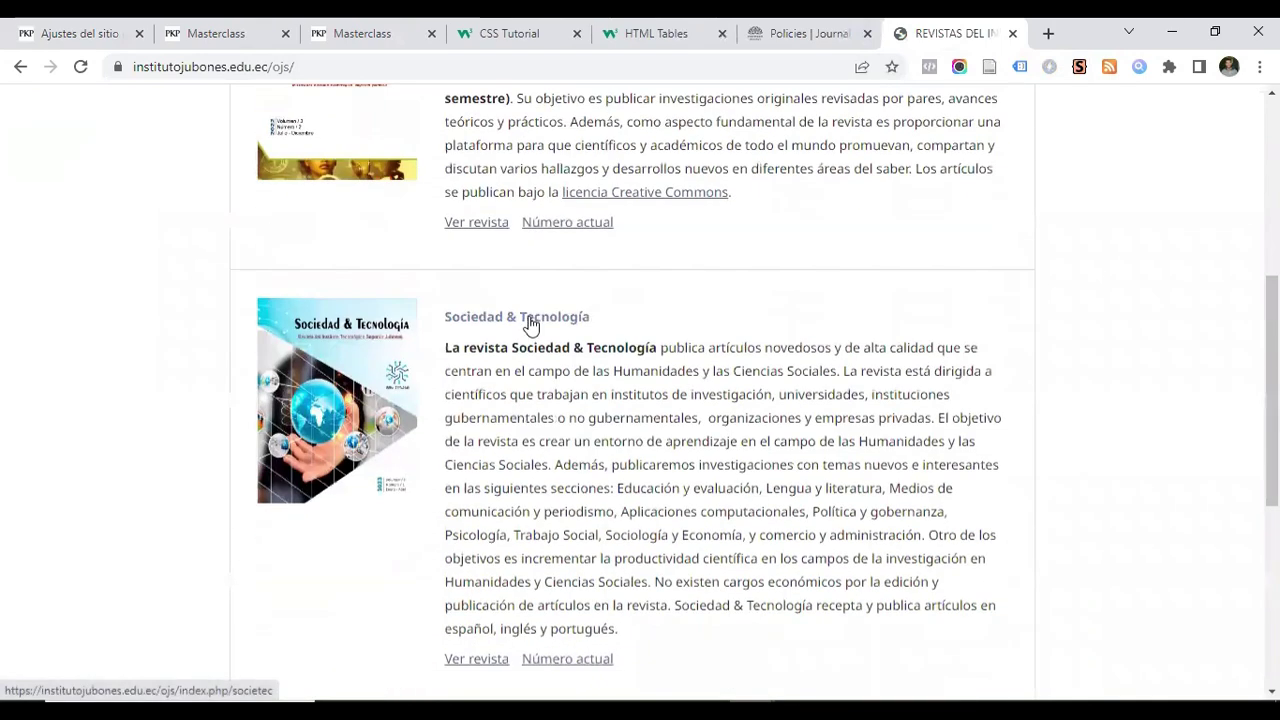
pyautogui.click(530, 320)
# Examine how the Síguenos and Índices logo blocks are arranged in the Sociedad & Tecnología sidebar
pyautogui.scroll(-1, 847, 335)
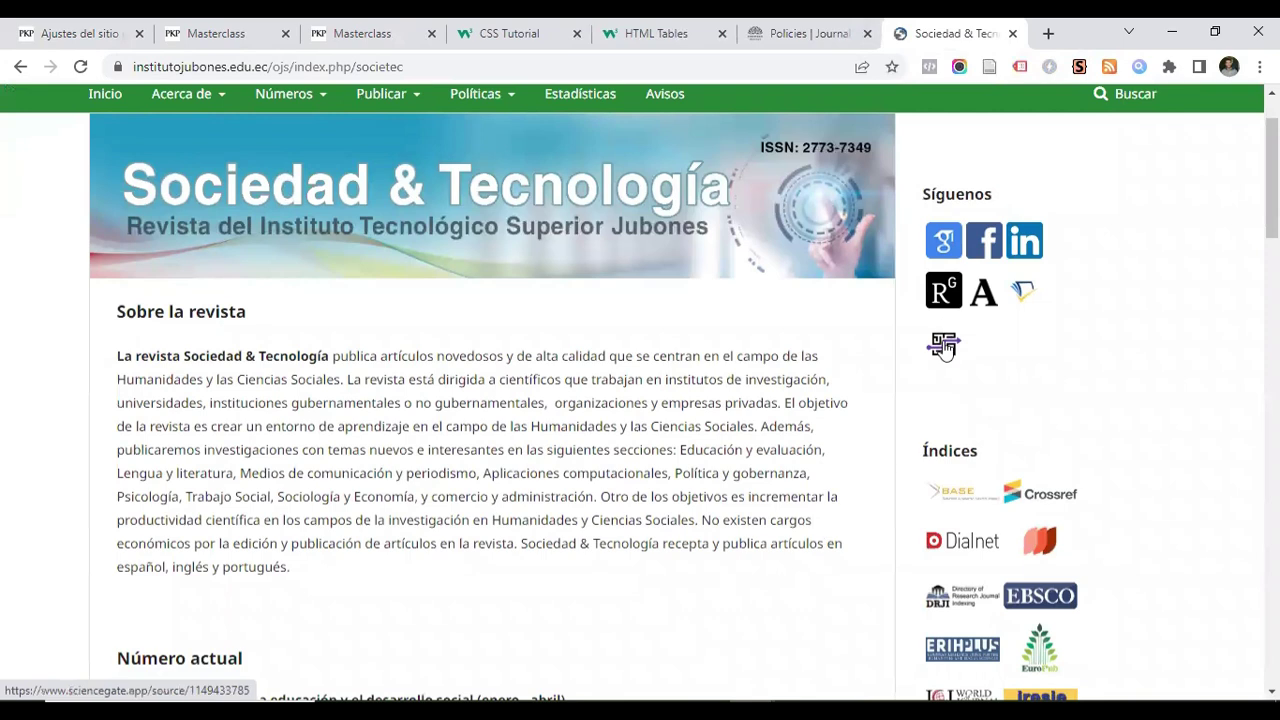
pyautogui.scroll(-2, 905, 383)
pyautogui.scroll(-4, 924, 318)
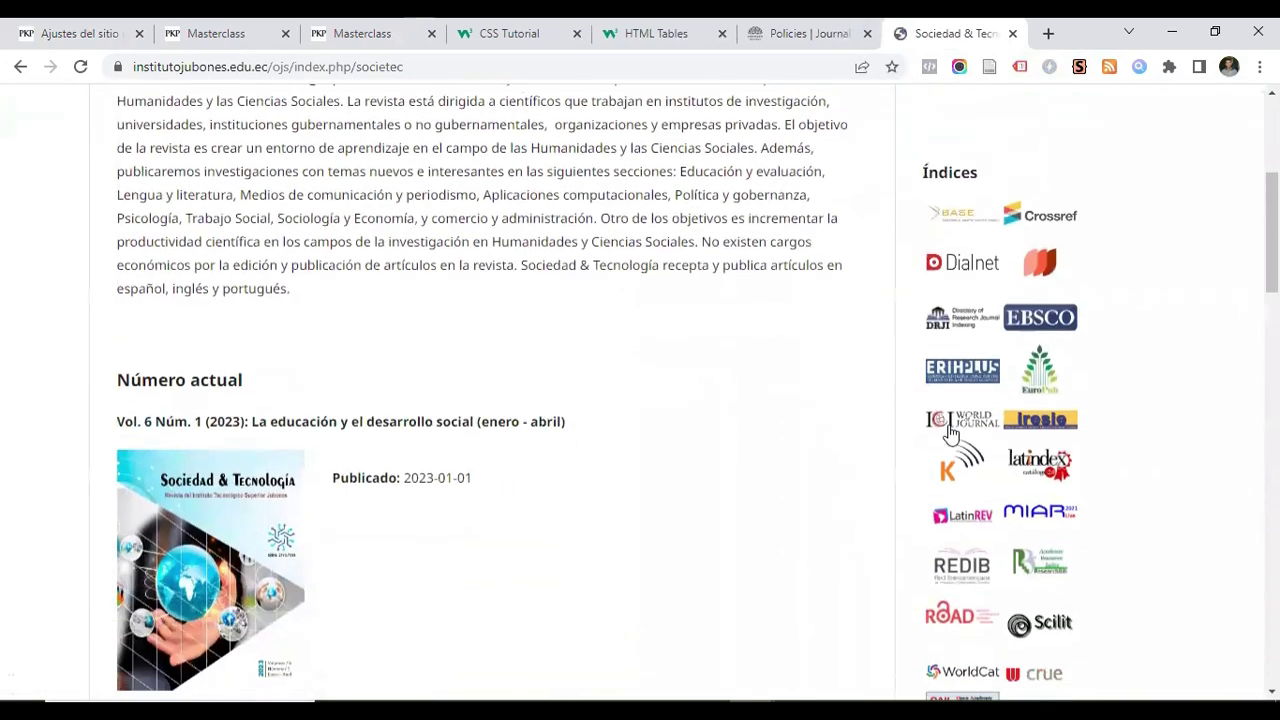
pyautogui.scroll(3, 927, 374)
pyautogui.scroll(2, 924, 374)
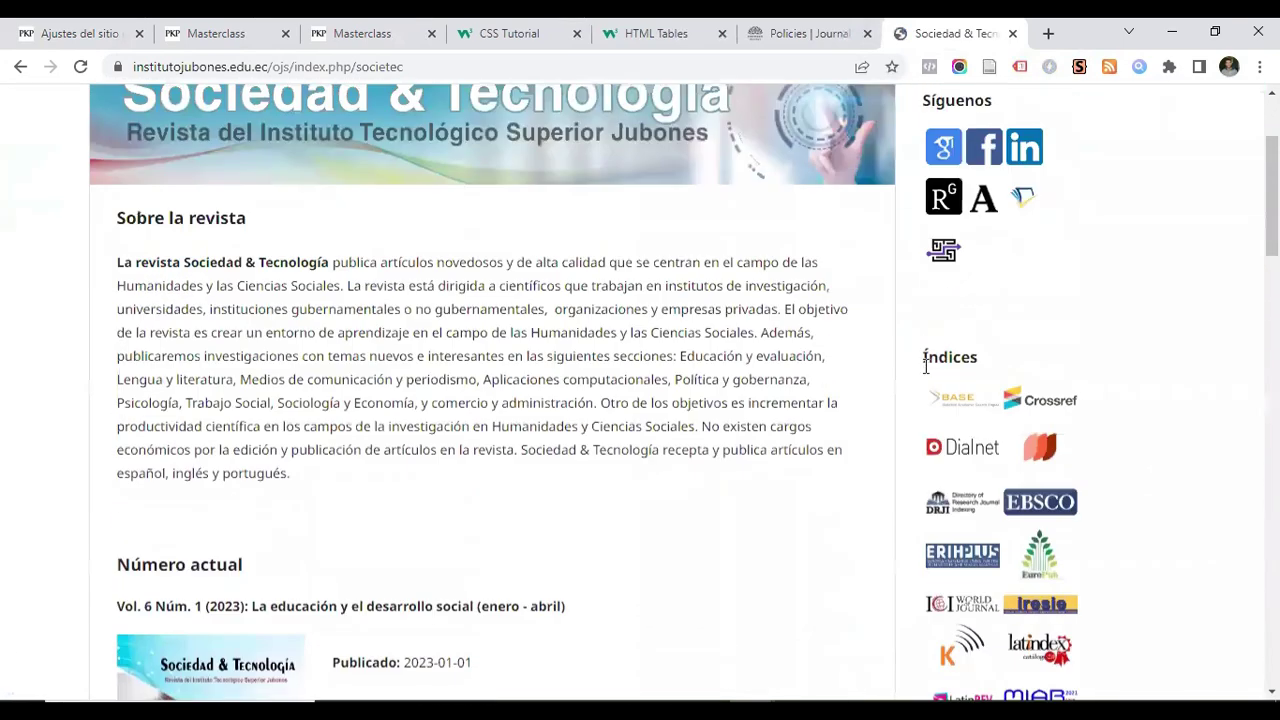
pyautogui.scroll(3, 652, 145)
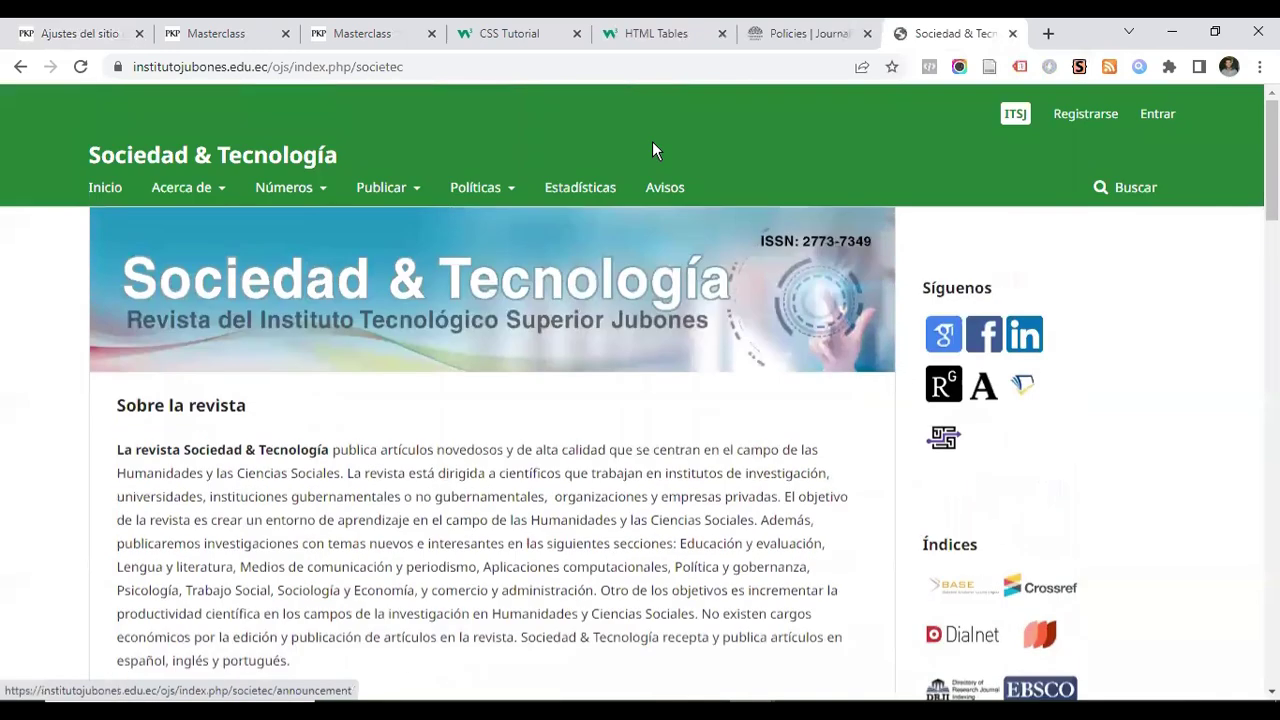
# Switch to the W3Schools HTML Tables page and highlight the site's base address
pyautogui.click(643, 35)
pyautogui.click(995, 139)
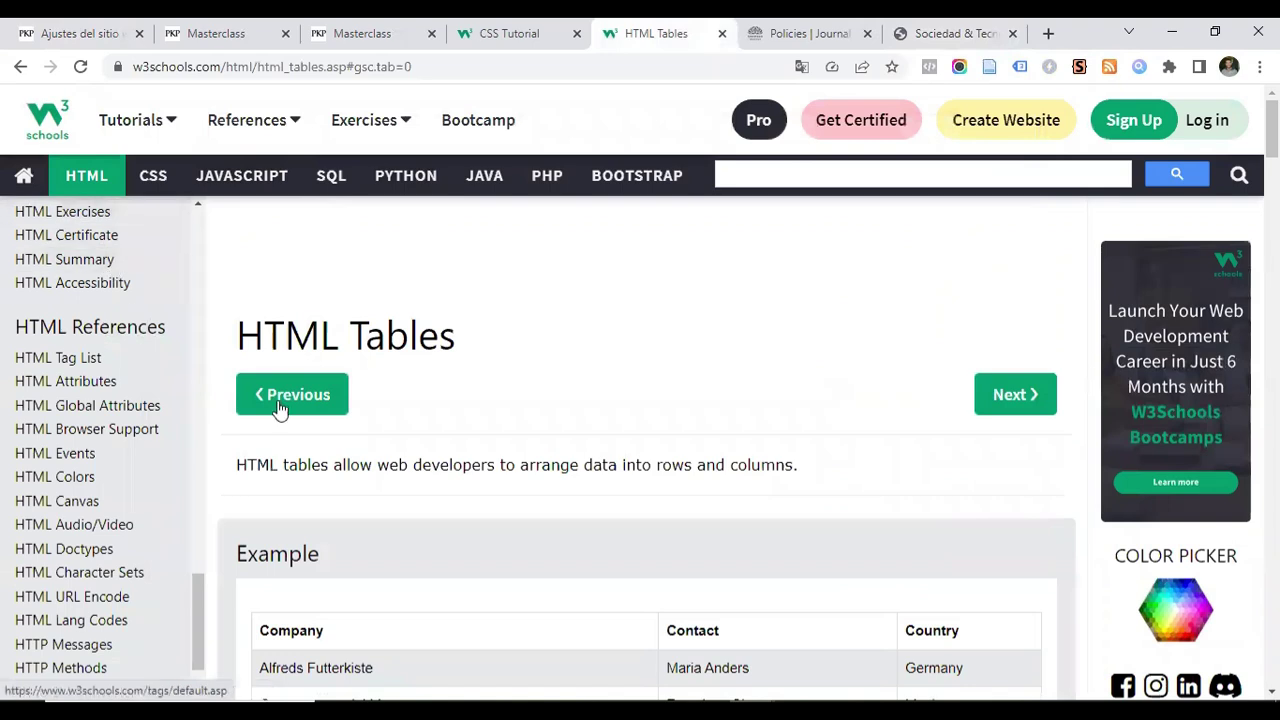
pyautogui.moveTo(134, 66); pyautogui.dragTo(224, 68)
# Examine the example table and its simple HTML source on the HTML Tables page
pyautogui.scroll(-4, 357, 257)
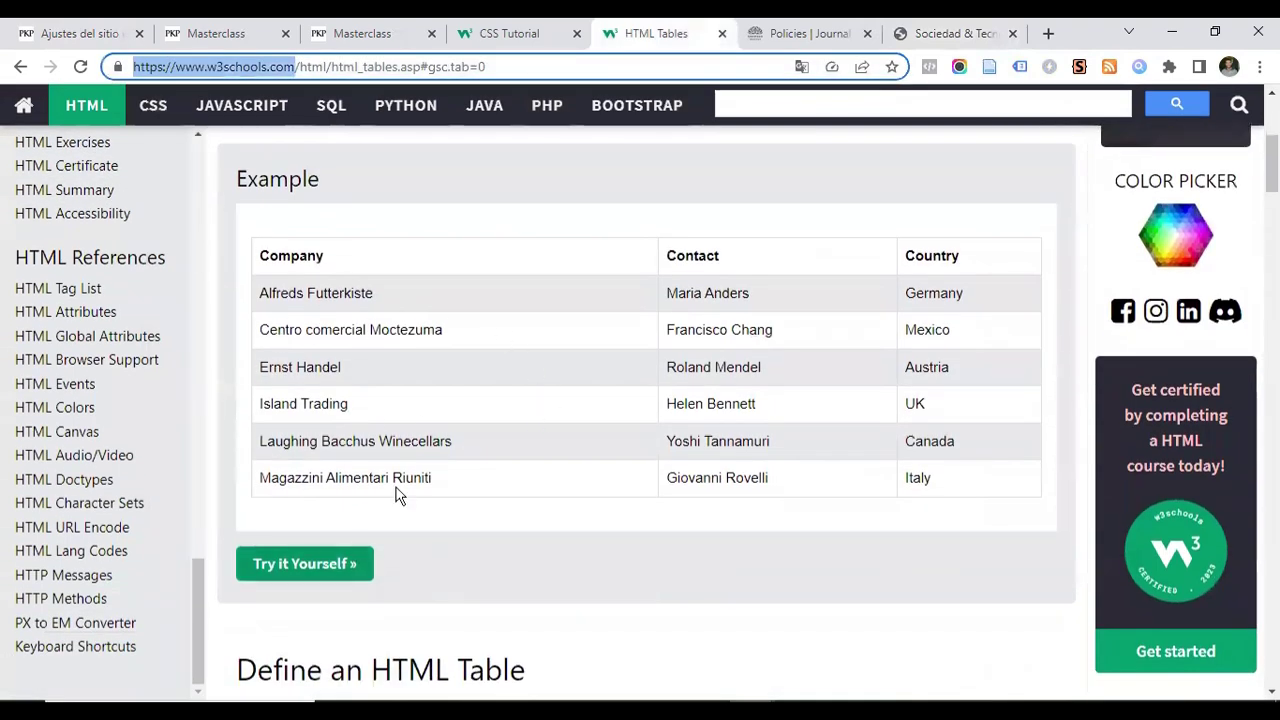
pyautogui.scroll(-1, 346, 322)
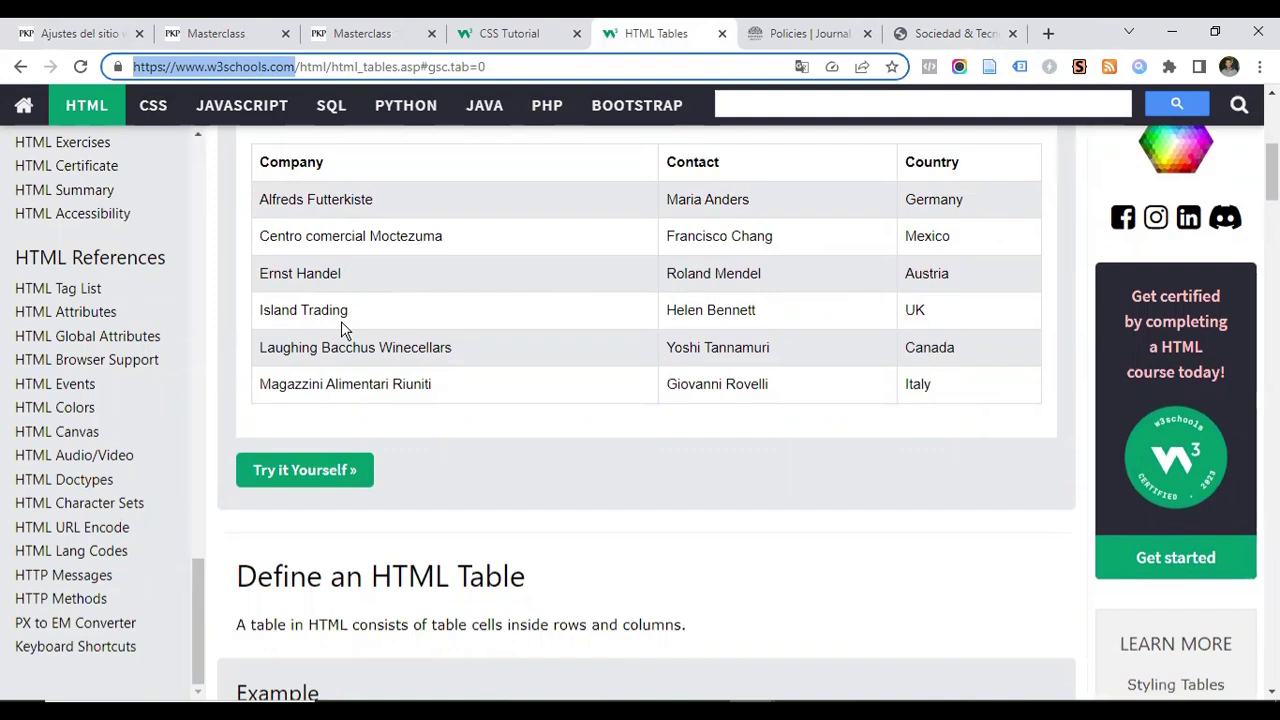
pyautogui.scroll(2, 556, 473)
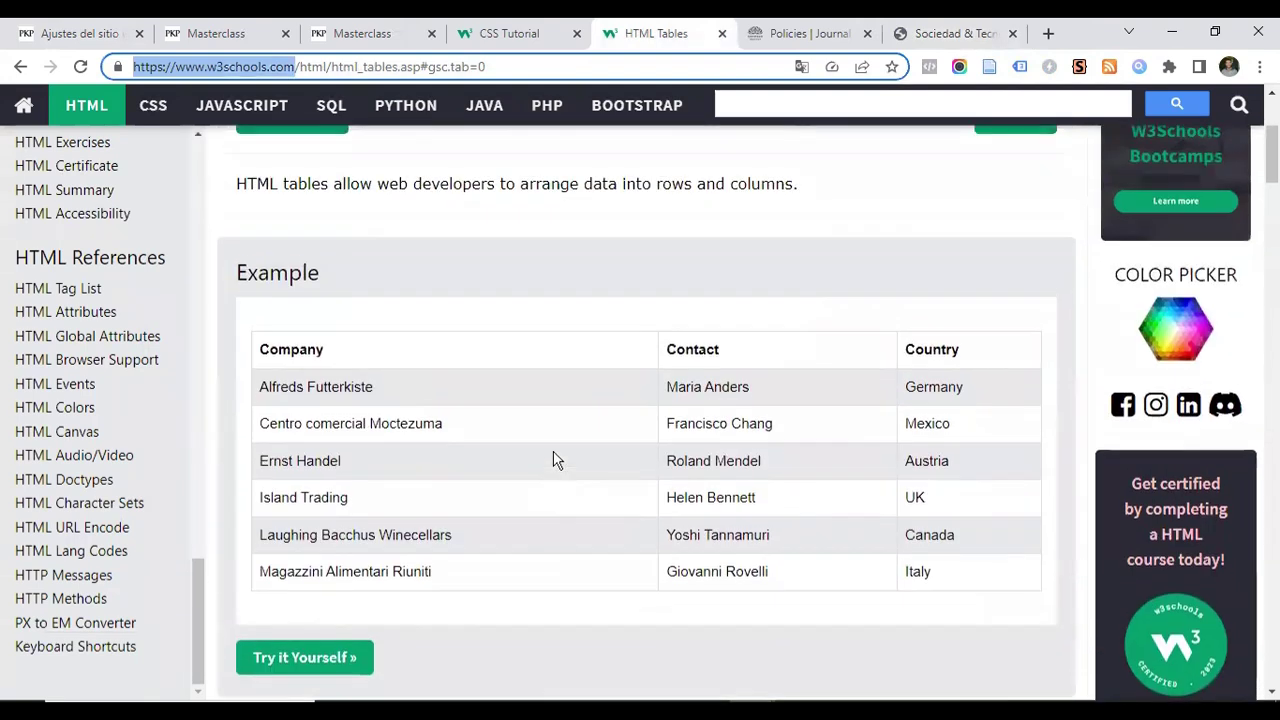
pyautogui.scroll(3, 391, 306)
pyautogui.scroll(-3, 845, 300)
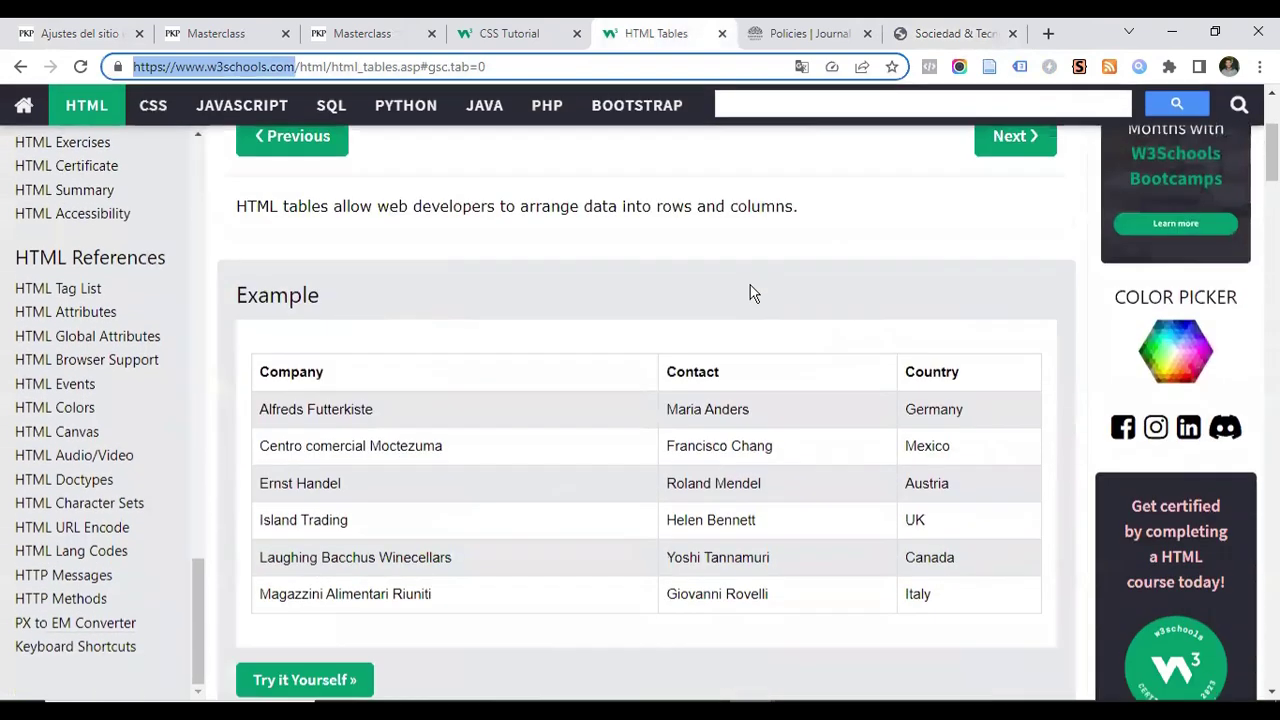
pyautogui.scroll(-2, 366, 257)
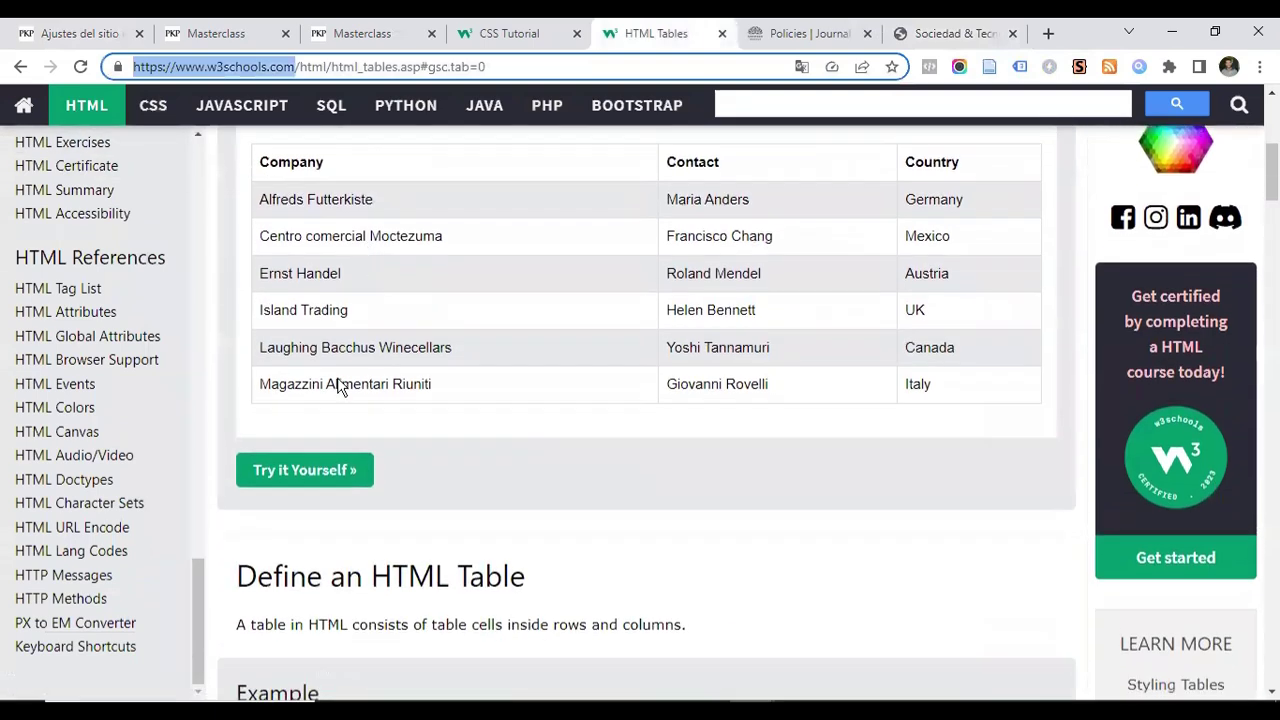
pyautogui.scroll(-4, 305, 480)
pyautogui.scroll(5, 303, 480)
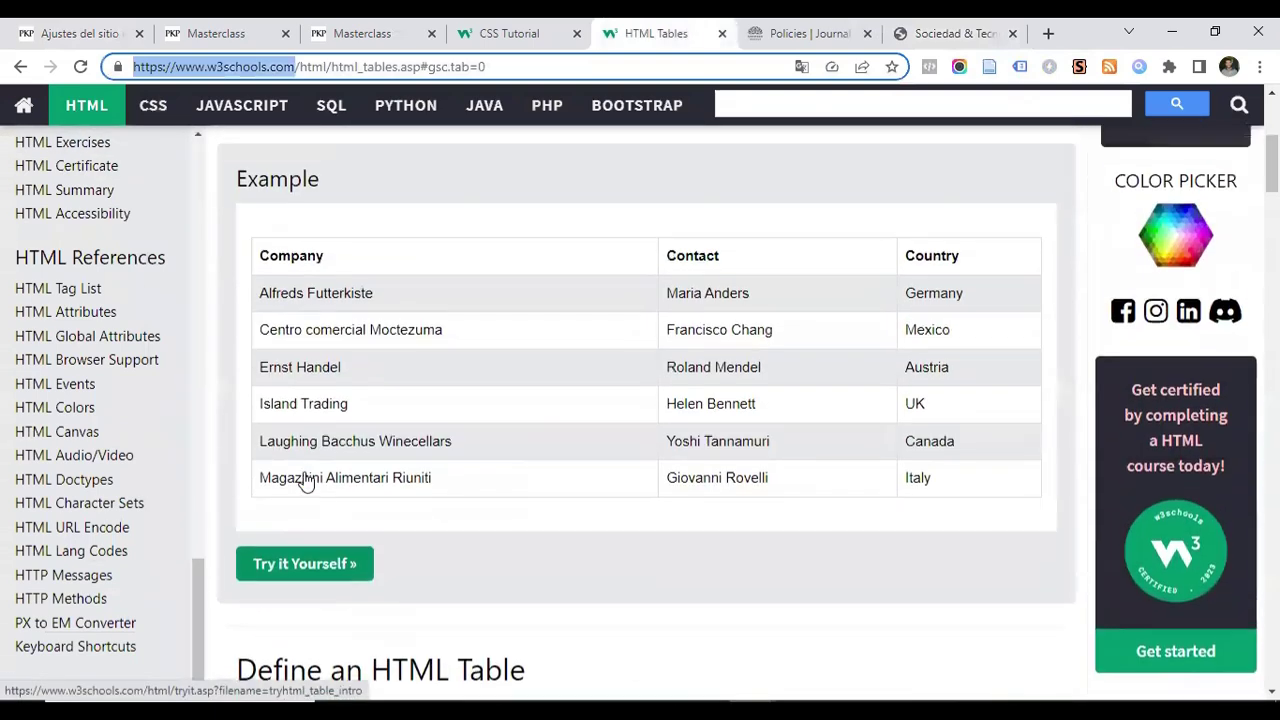
pyautogui.scroll(-5, 323, 328)
pyautogui.scroll(-3, 323, 328)
pyautogui.scroll(6, 276, 418)
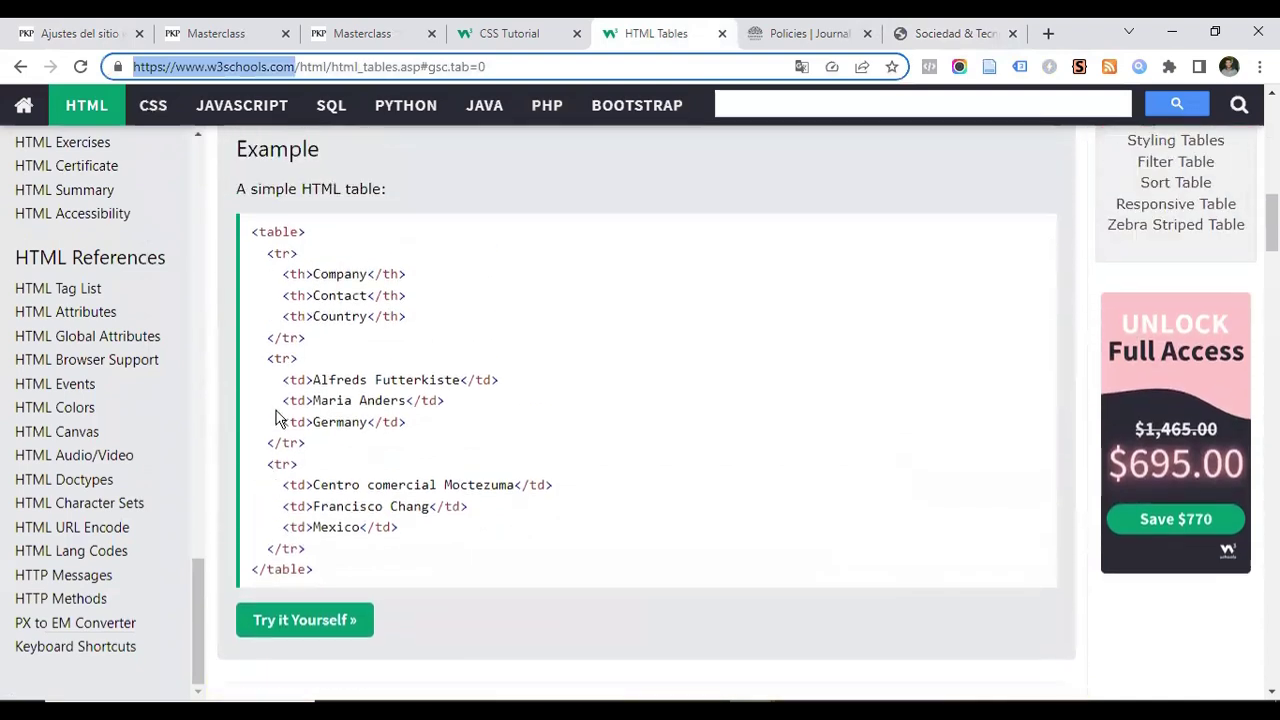
# Open the example table in the Tryit editor and review its row and cell code
pyautogui.click(306, 384)
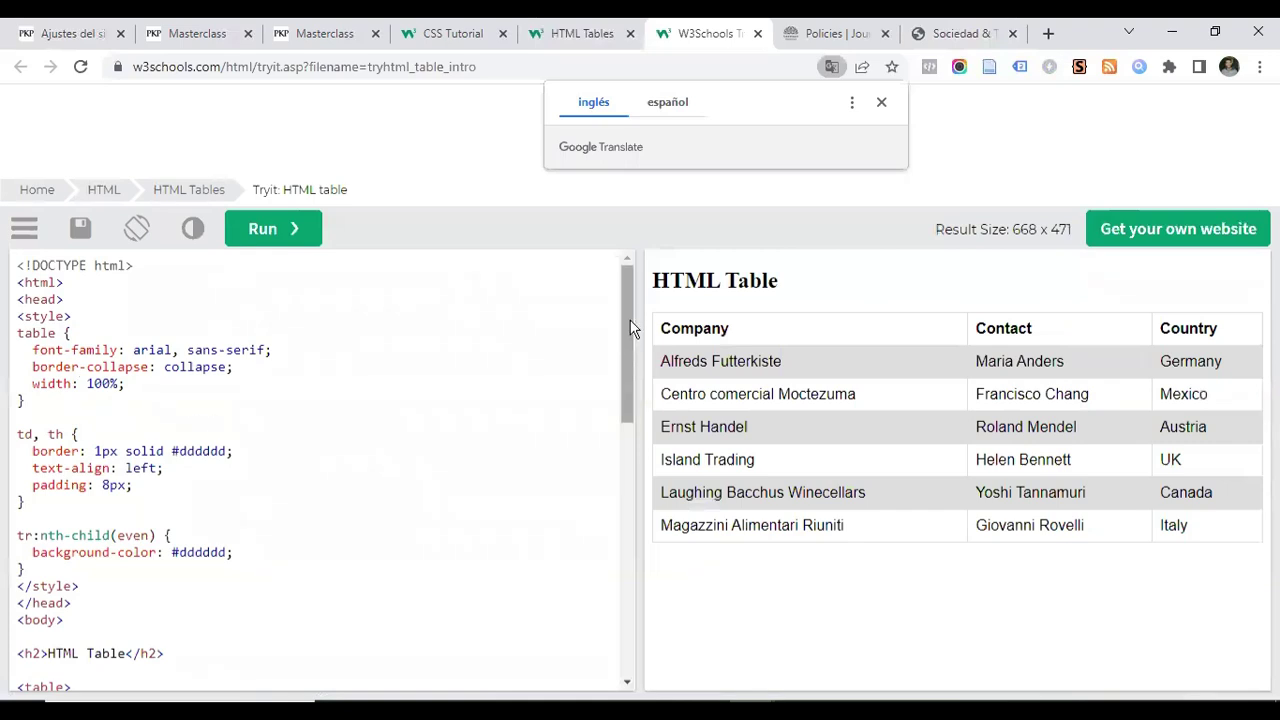
pyautogui.scroll(-4, 191, 386)
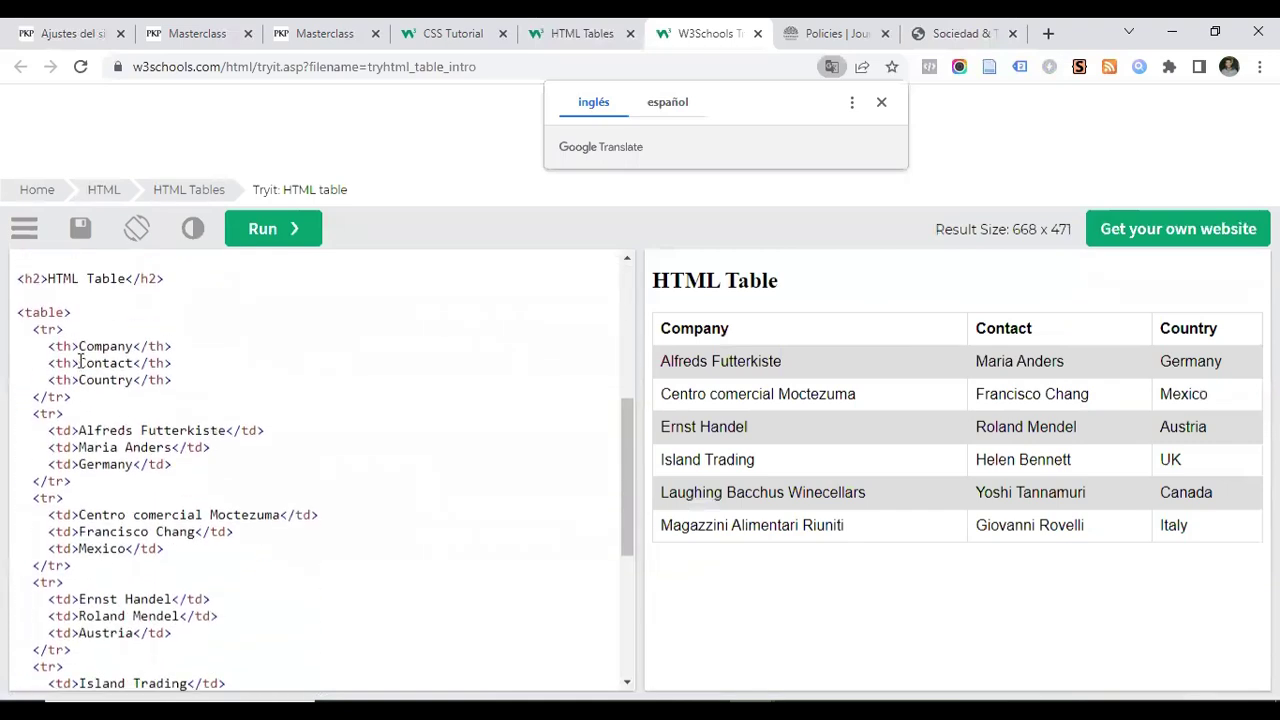
pyautogui.click(80, 363)
pyautogui.scroll(-6, 376, 448)
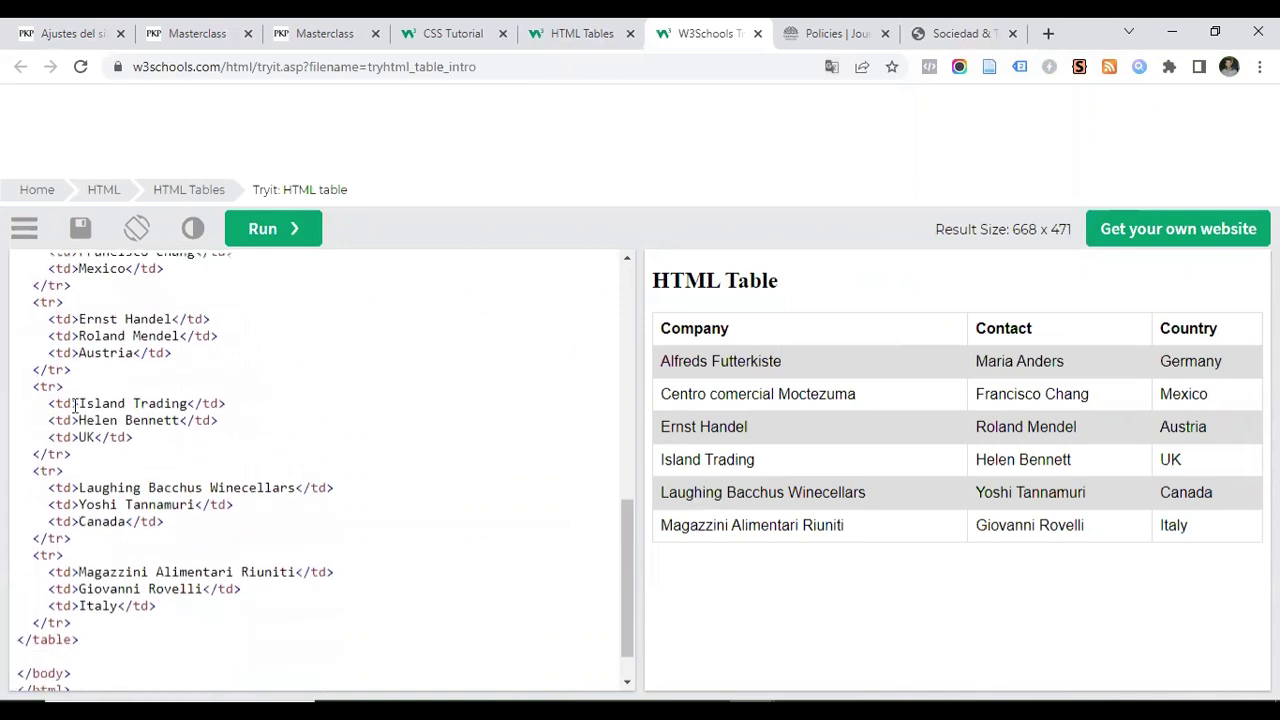
# Return to the Masterclass website settings, save the logo block, and close the Gestor de Bloques Personalizados
pyautogui.click(565, 33)
pyautogui.click(457, 33)
pyautogui.click(303, 33)
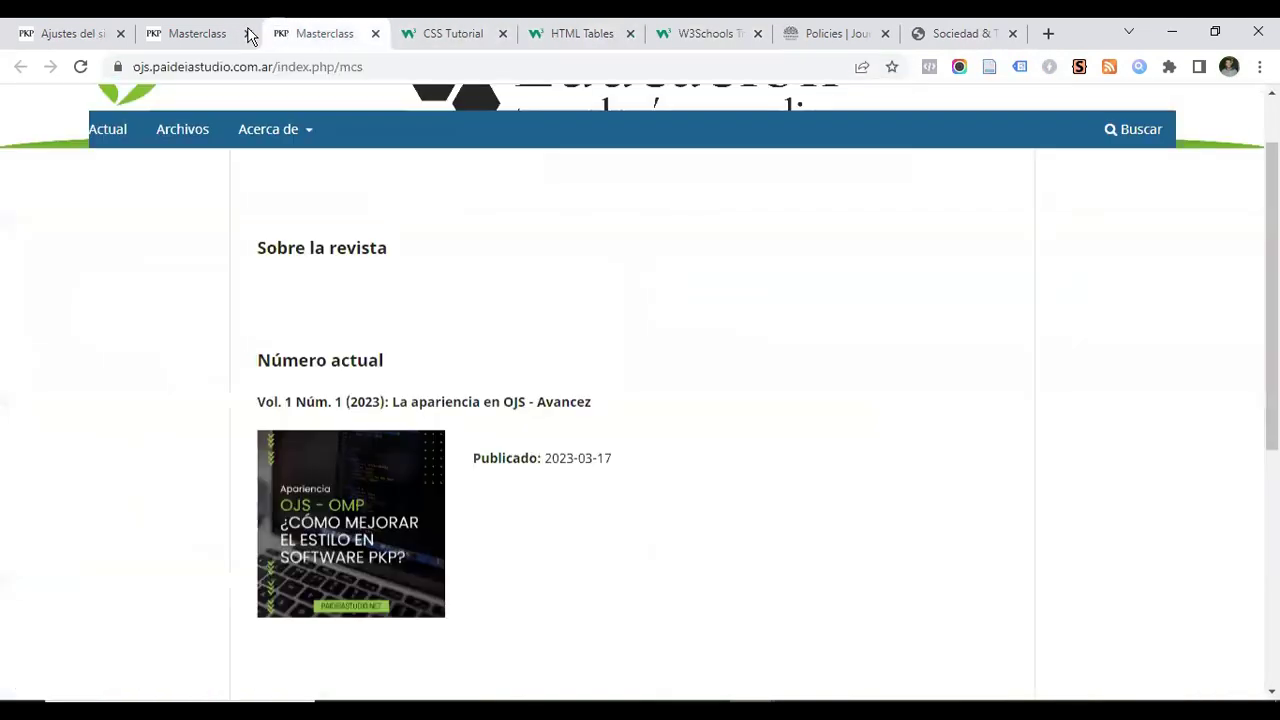
pyautogui.click(198, 33)
pyautogui.click(82, 33)
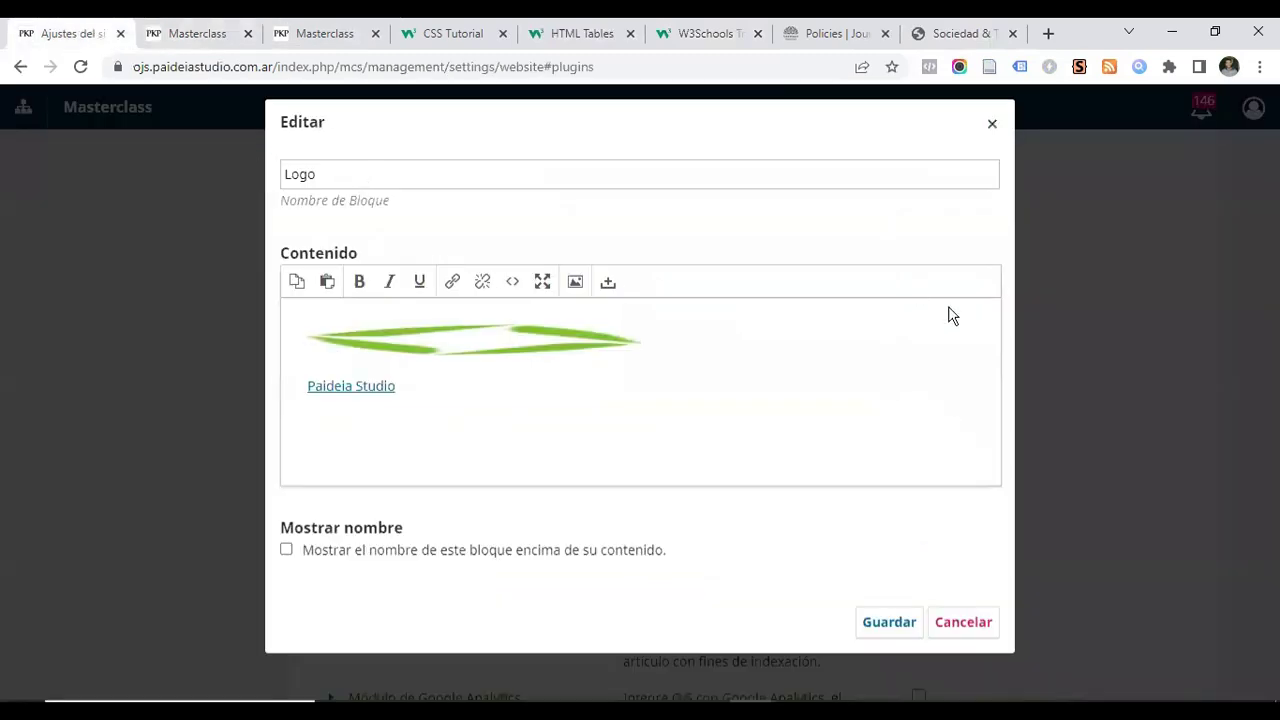
pyautogui.click(884, 622)
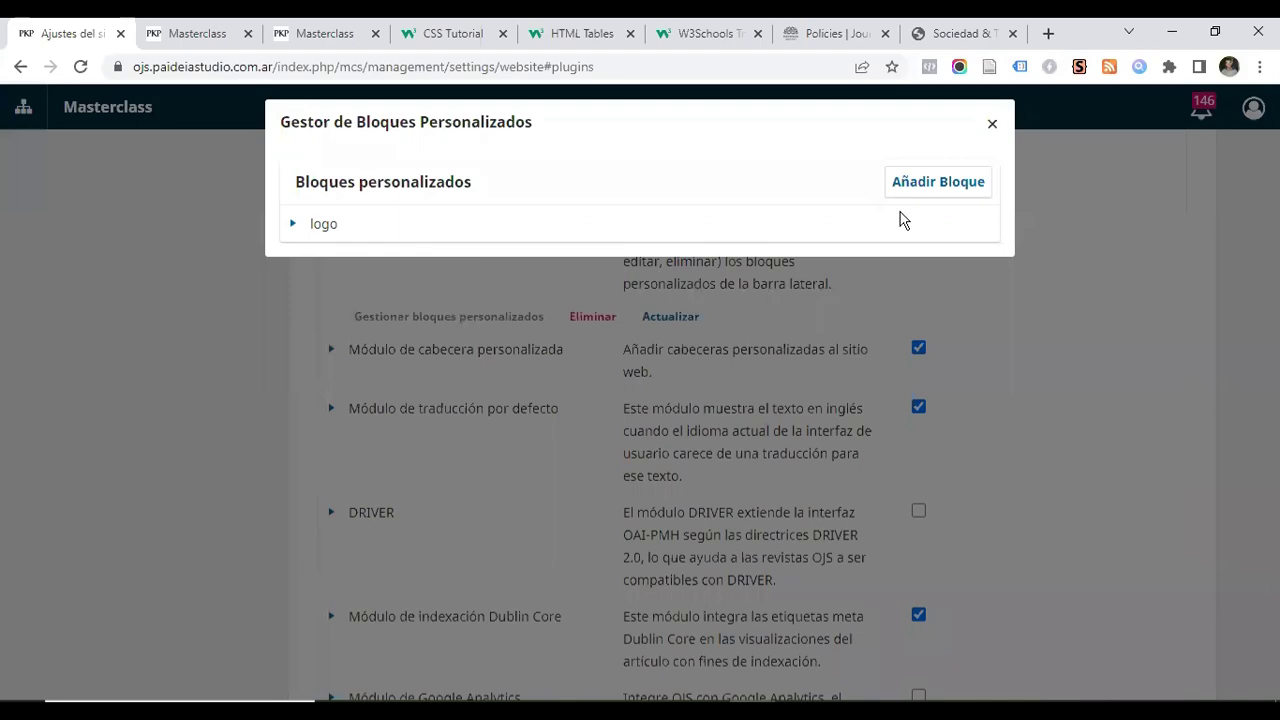
pyautogui.click(993, 126)
# Open the Apariencia settings of the website and review the Tema section with its theme and typography options
pyautogui.scroll(5, 729, 360)
pyautogui.scroll(4, 727, 360)
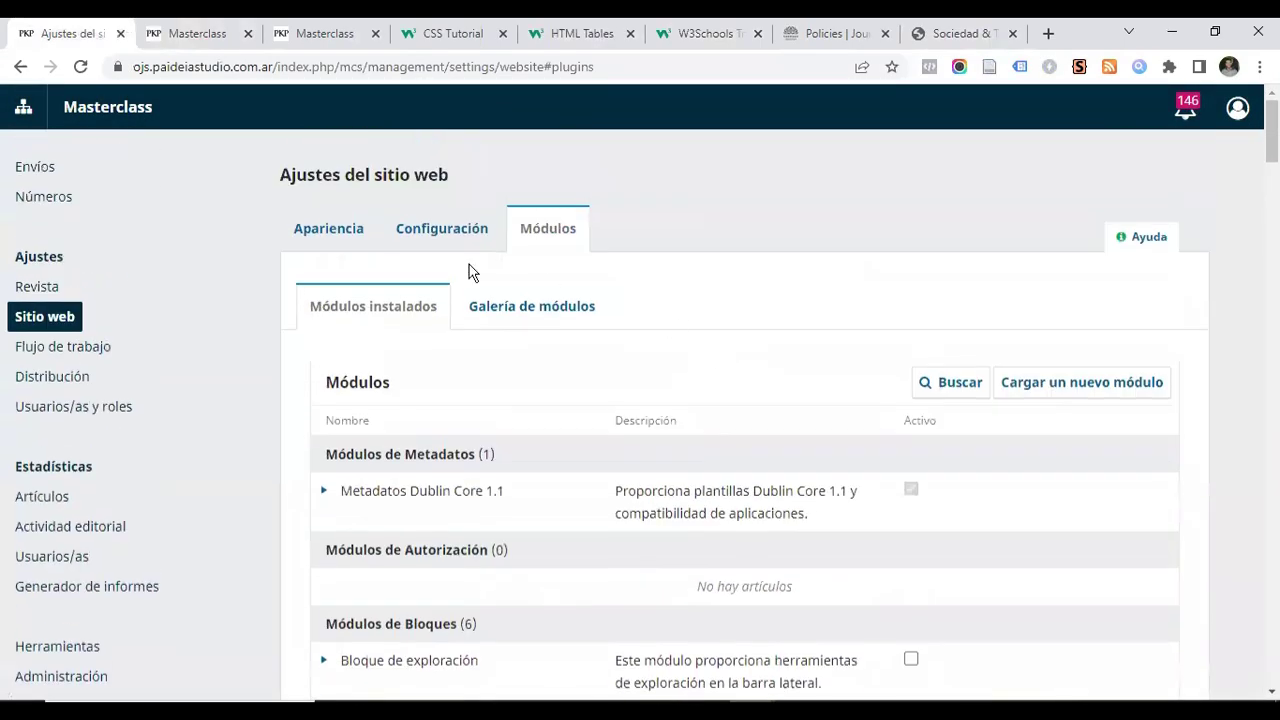
pyautogui.click(320, 232)
pyautogui.scroll(-10, 397, 440)
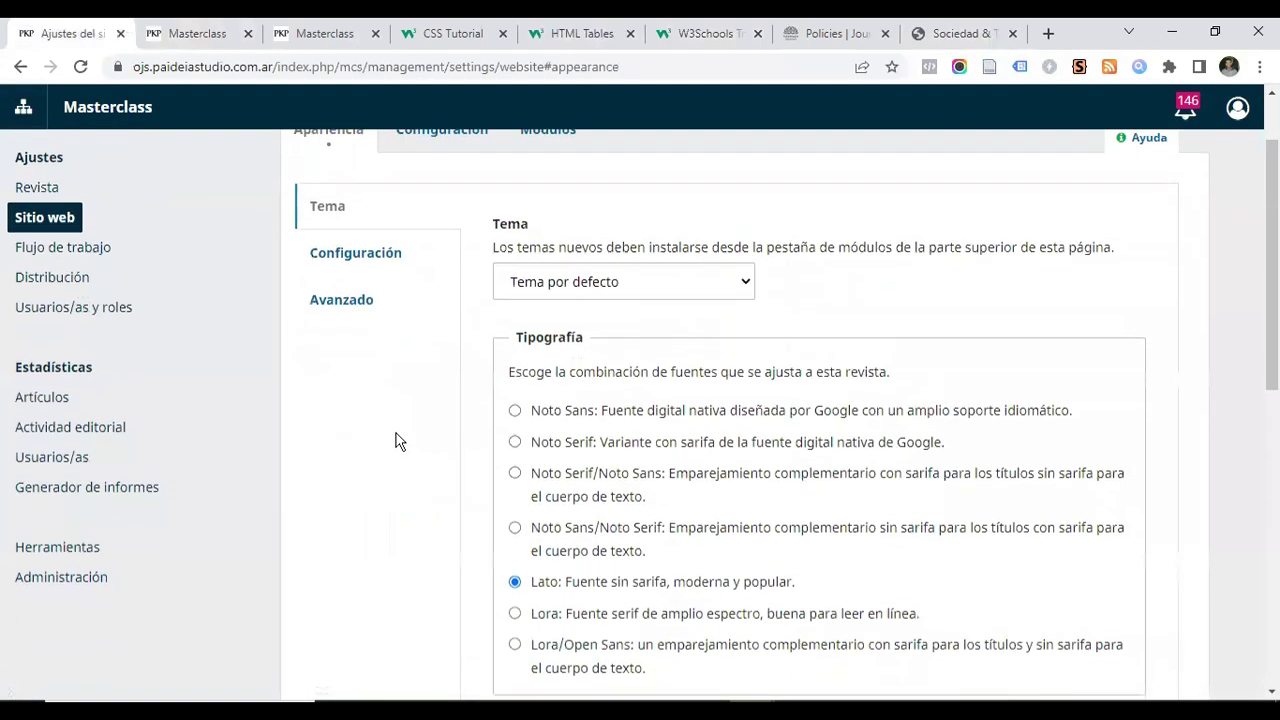
pyautogui.scroll(10, 397, 442)
# Open the Configuración section of the appearance settings and review the logo, thumbnail, homepage image, footer and sidebar options
pyautogui.click(357, 257)
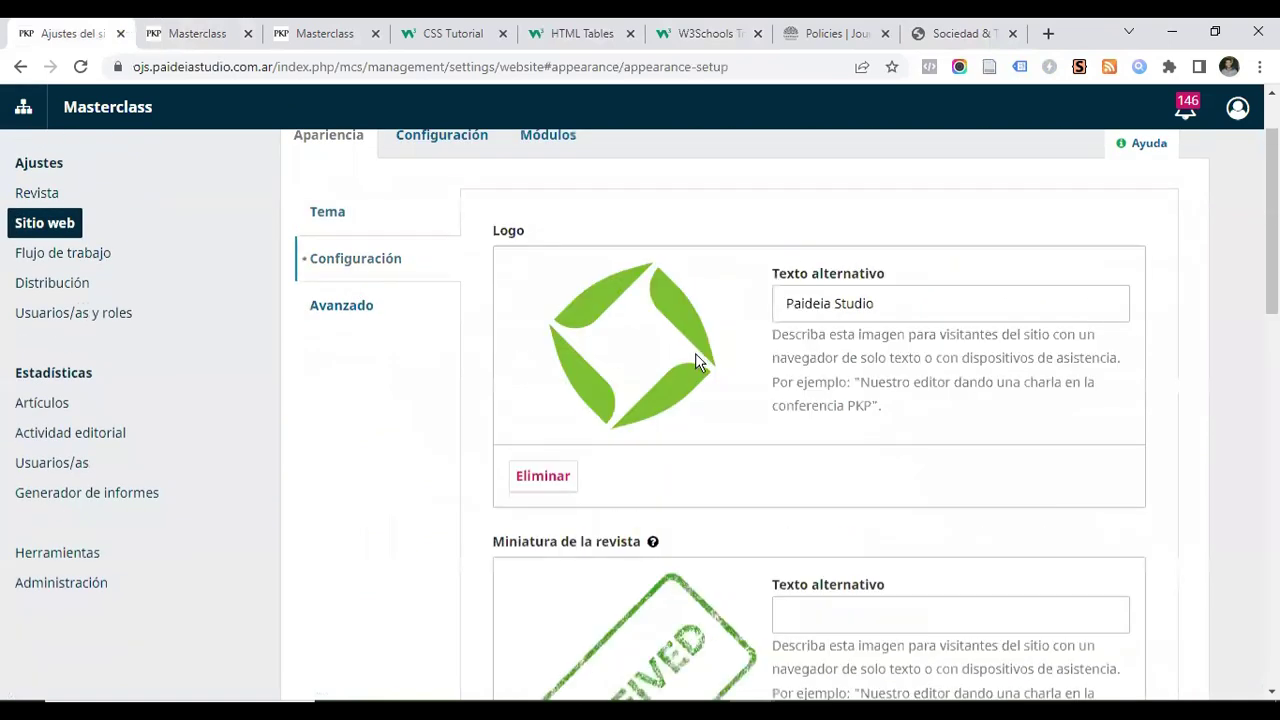
pyautogui.scroll(-3, 697, 366)
pyautogui.scroll(-5, 697, 366)
pyautogui.scroll(3, 409, 403)
pyautogui.scroll(-1, 527, 463)
pyautogui.scroll(-2, 527, 463)
pyautogui.scroll(3, 517, 417)
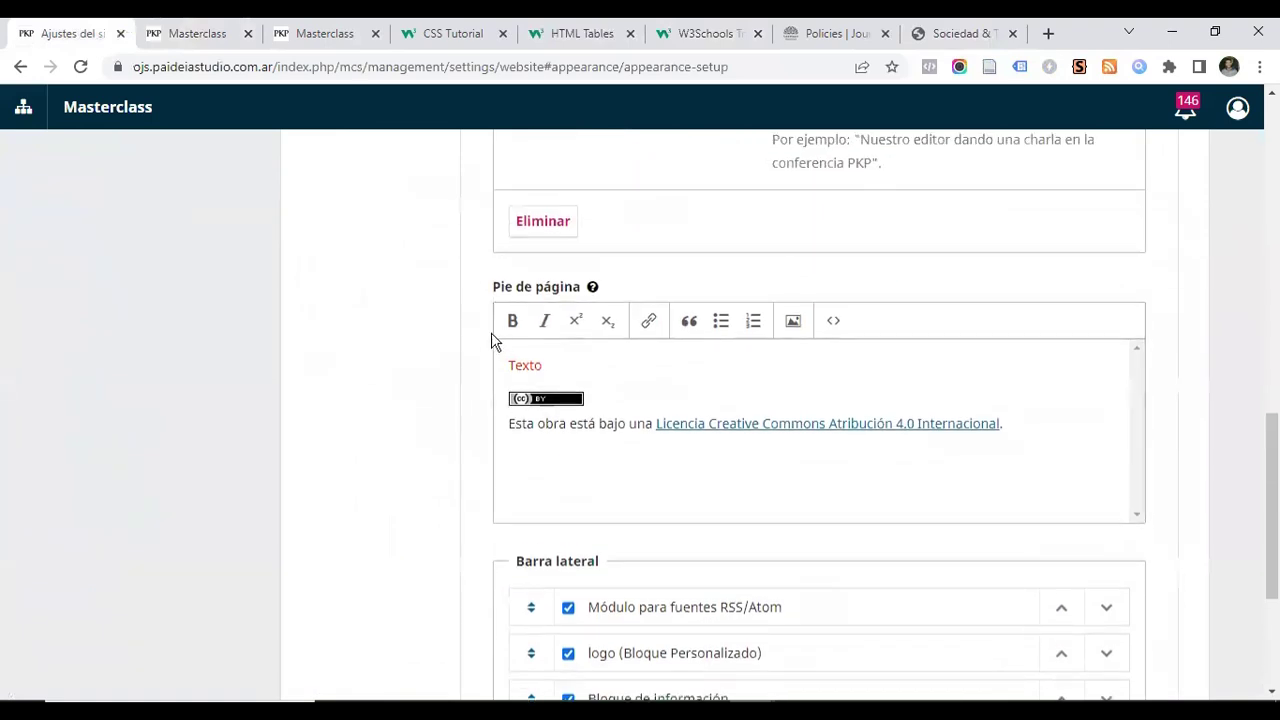
# Open the Avanzado section of the appearance settings and highlight the styleSheet.css journal template
pyautogui.scroll(8, 476, 310)
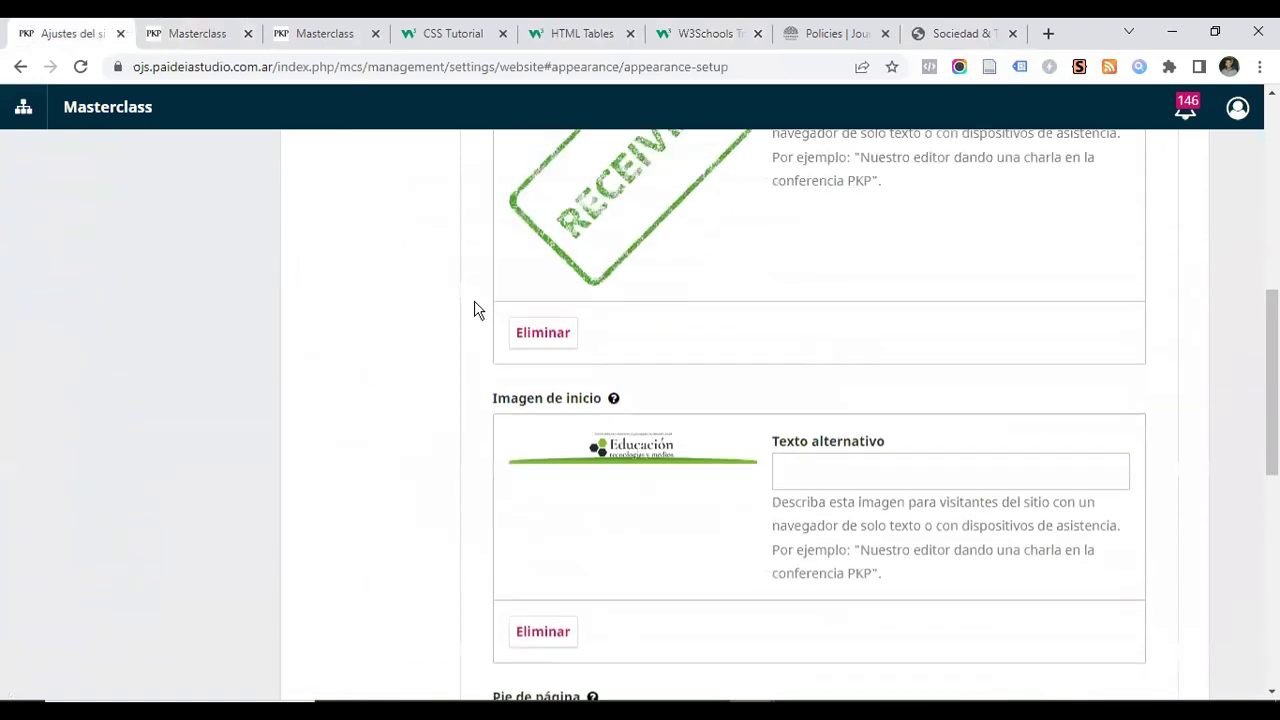
pyautogui.click(366, 300)
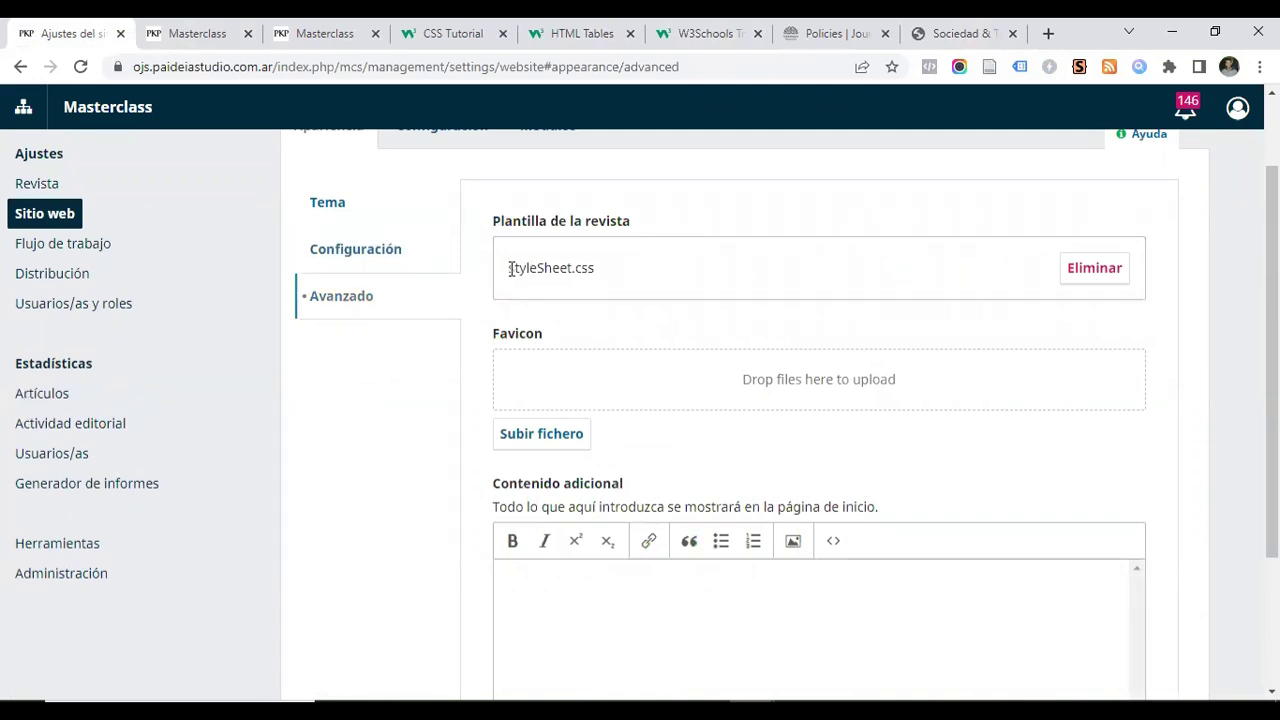
pyautogui.moveTo(510, 268); pyautogui.dragTo(645, 284)
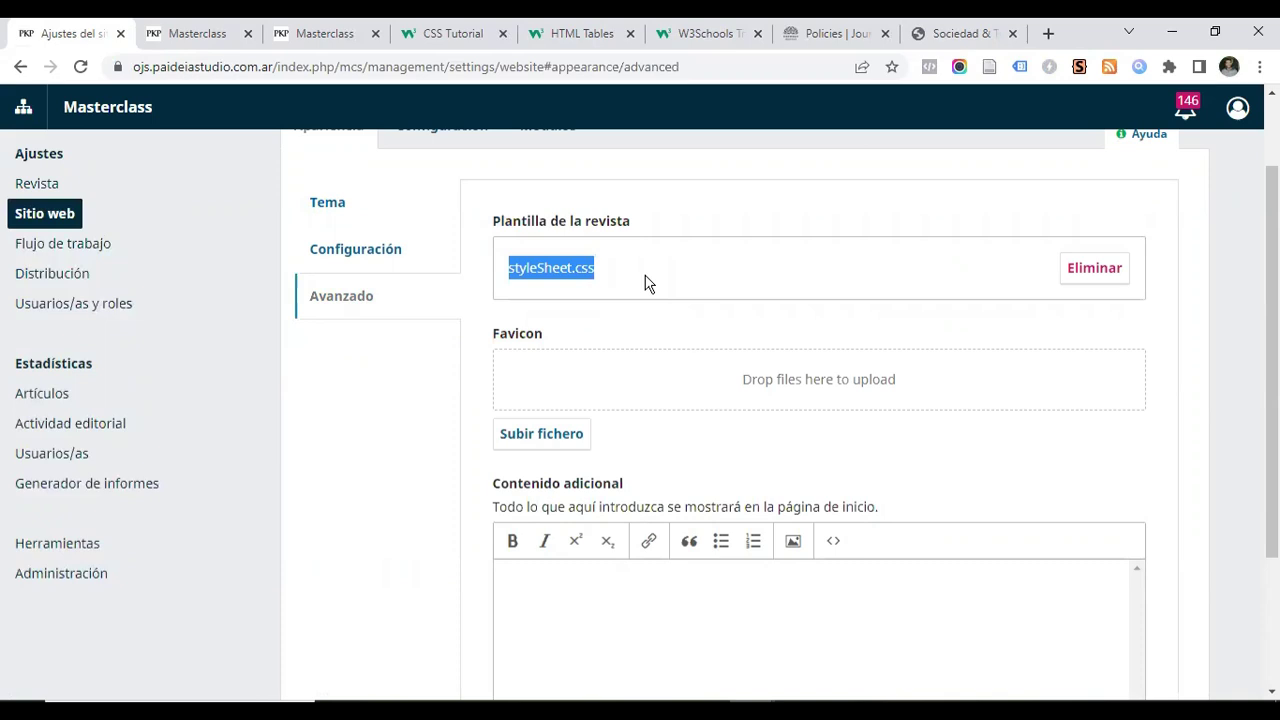
# Inspect the Masterclass homepage header in the developer tools, examine the styles of the pkp_structure_head element, and close the tools
pyautogui.click(162, 35)
pyautogui.scroll(2, 585, 398)
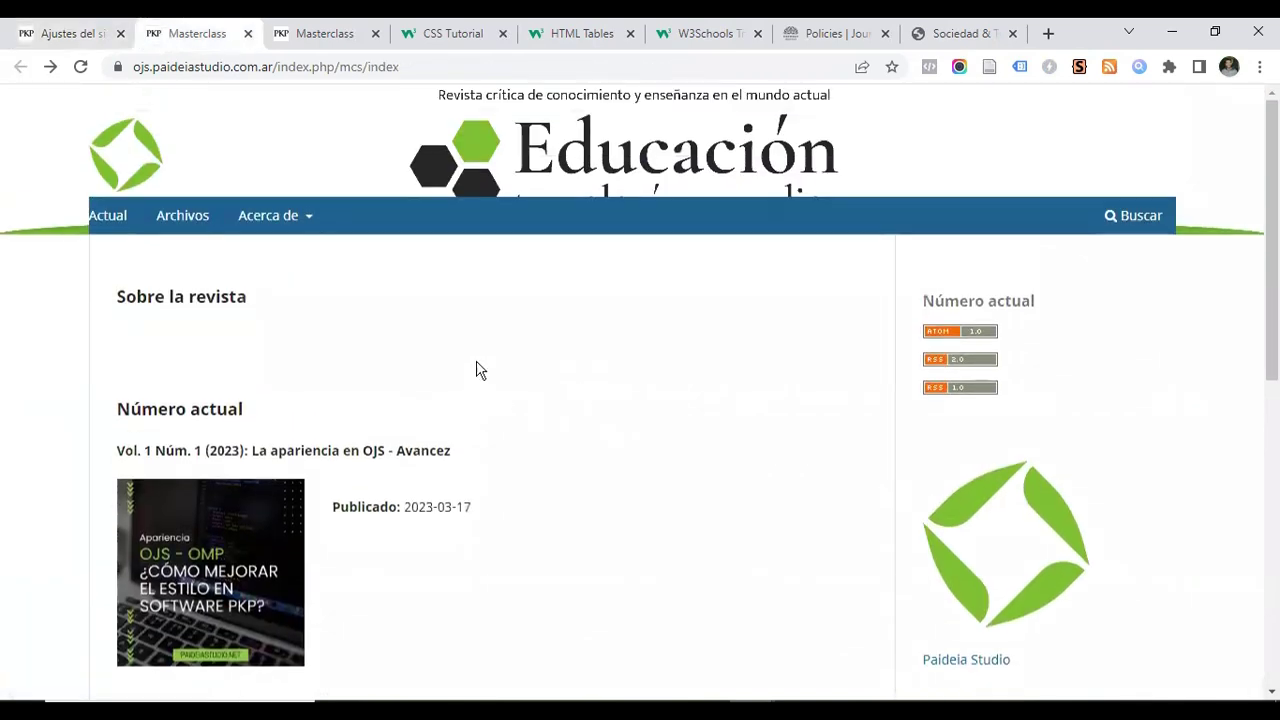
pyautogui.rightClick(487, 173)
pyautogui.click(563, 544)
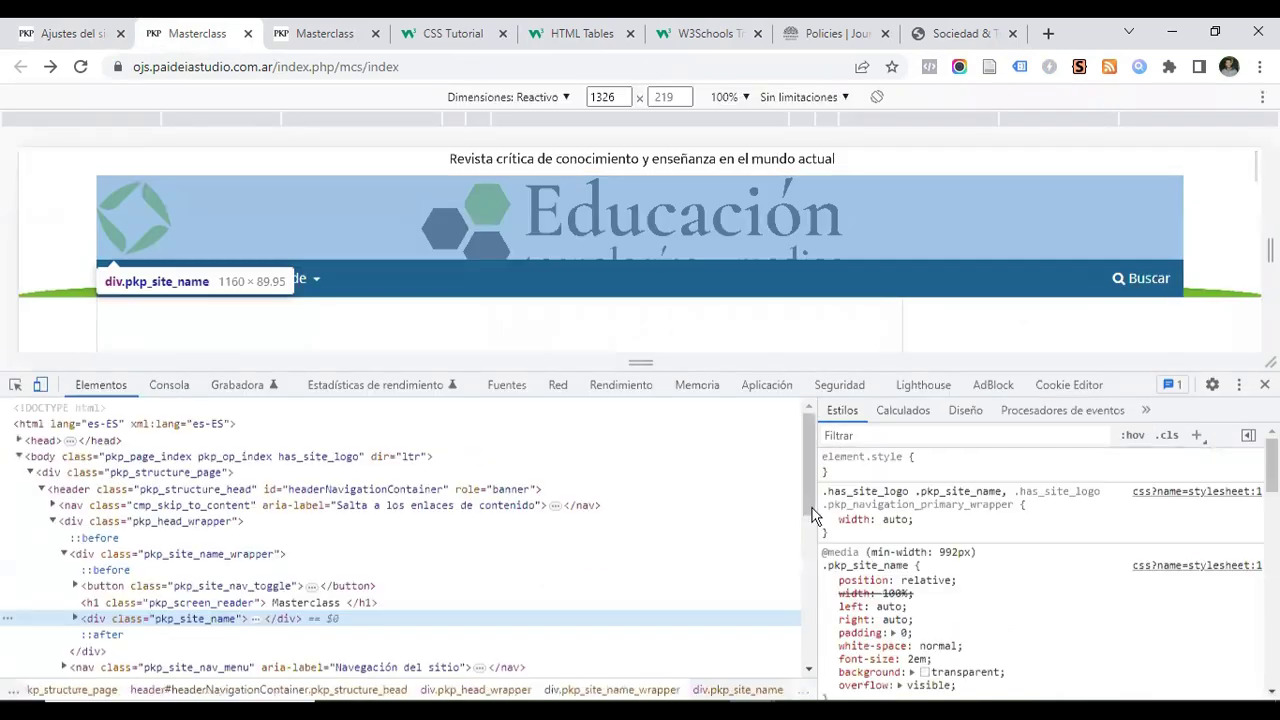
pyautogui.click(182, 490)
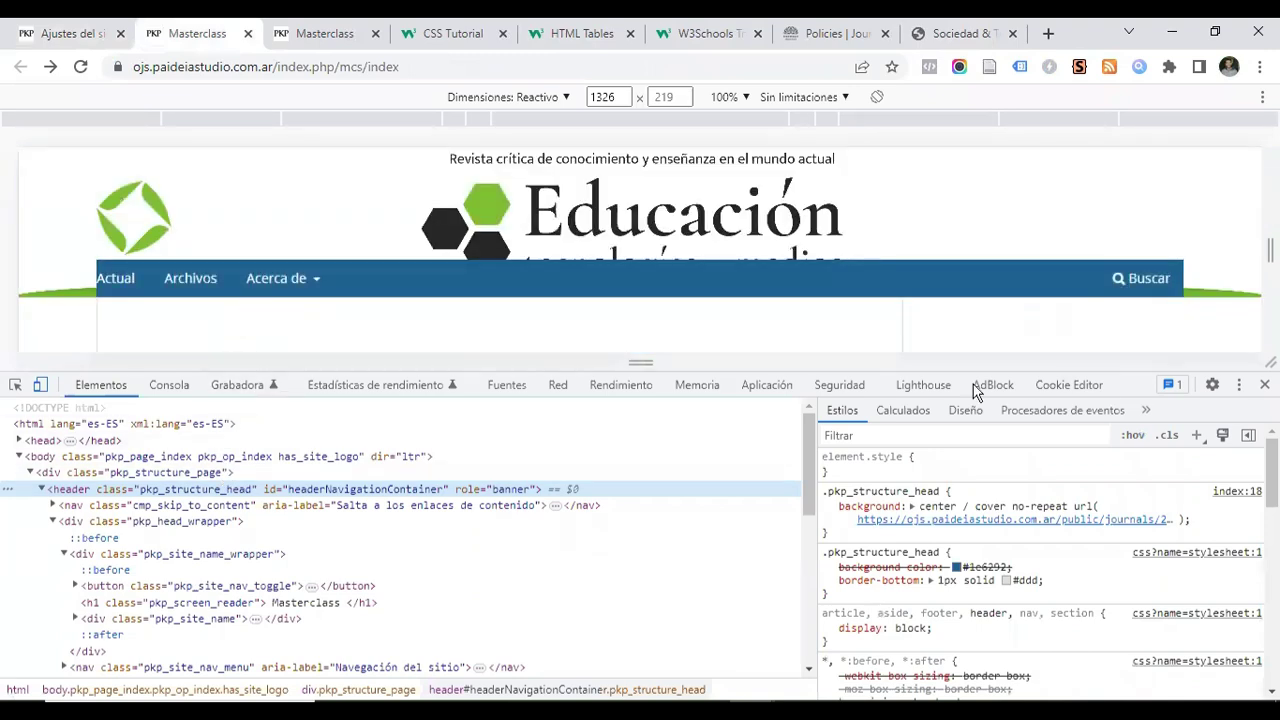
pyautogui.click(1265, 384)
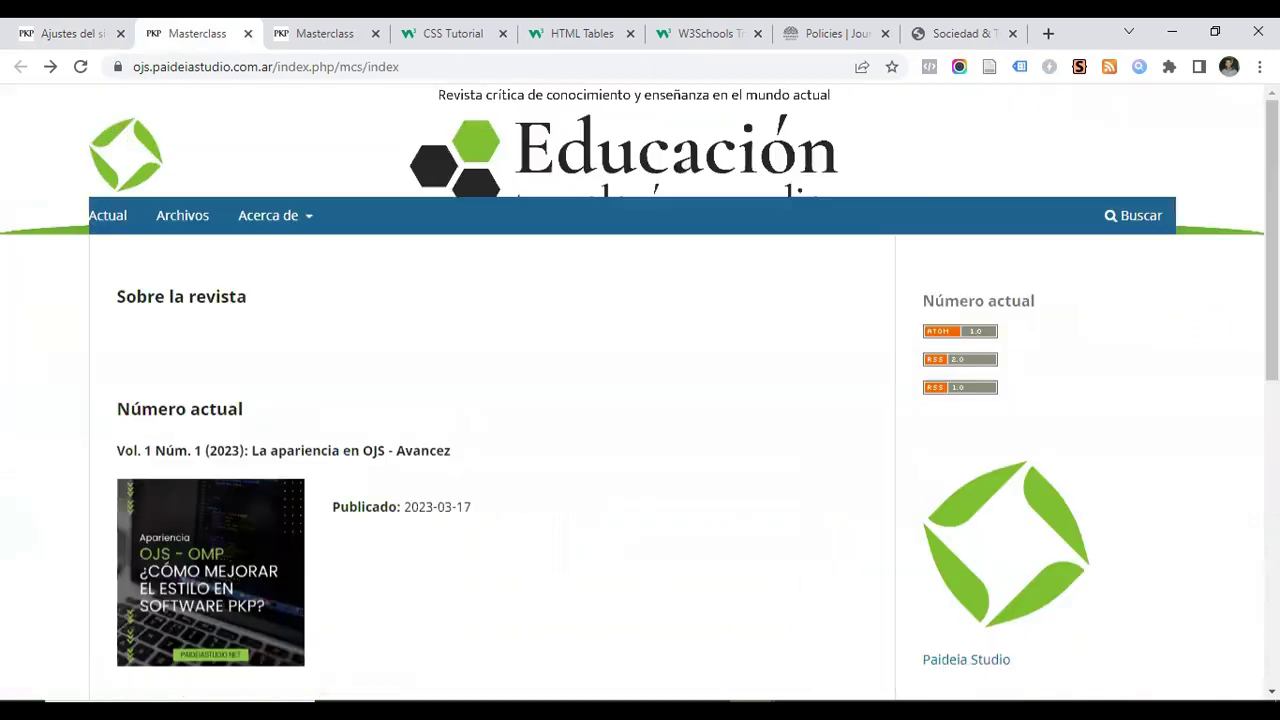
# Return to the website settings, upload Recurso 4.png as the favicon, and save the advanced appearance settings
pyautogui.click(58, 35)
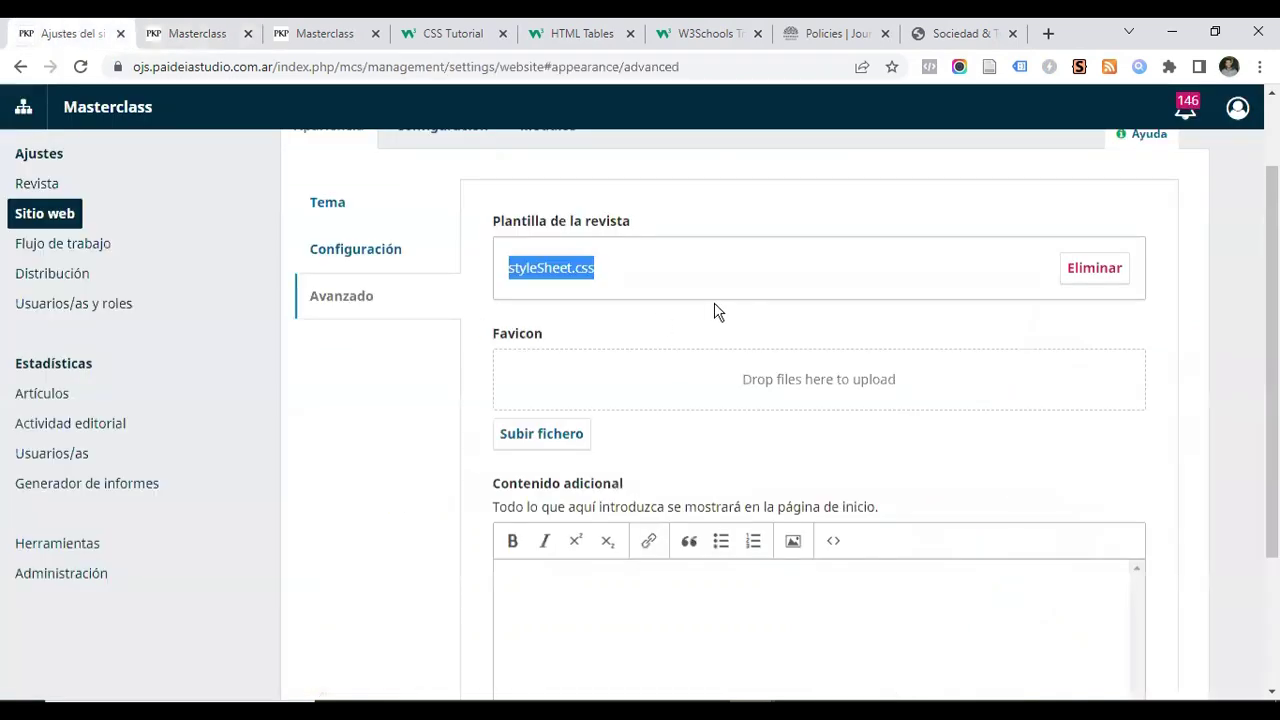
pyautogui.scroll(-1, 355, 261)
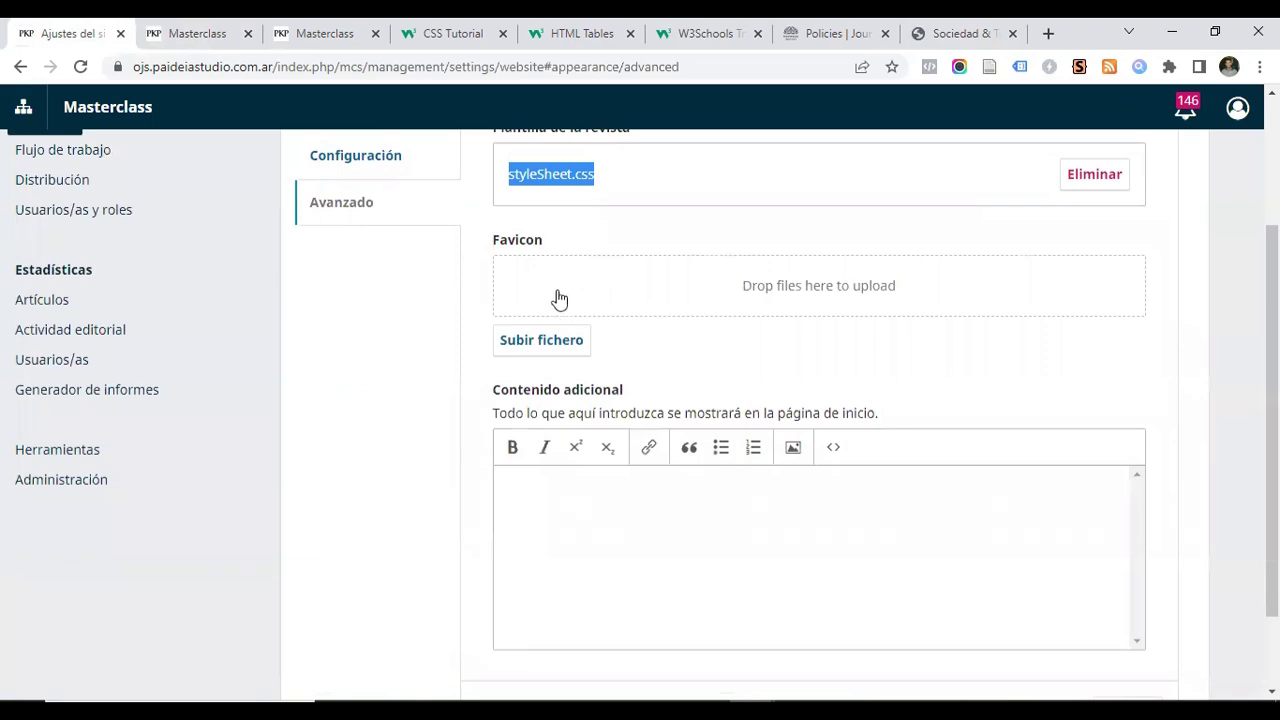
pyautogui.click(571, 353)
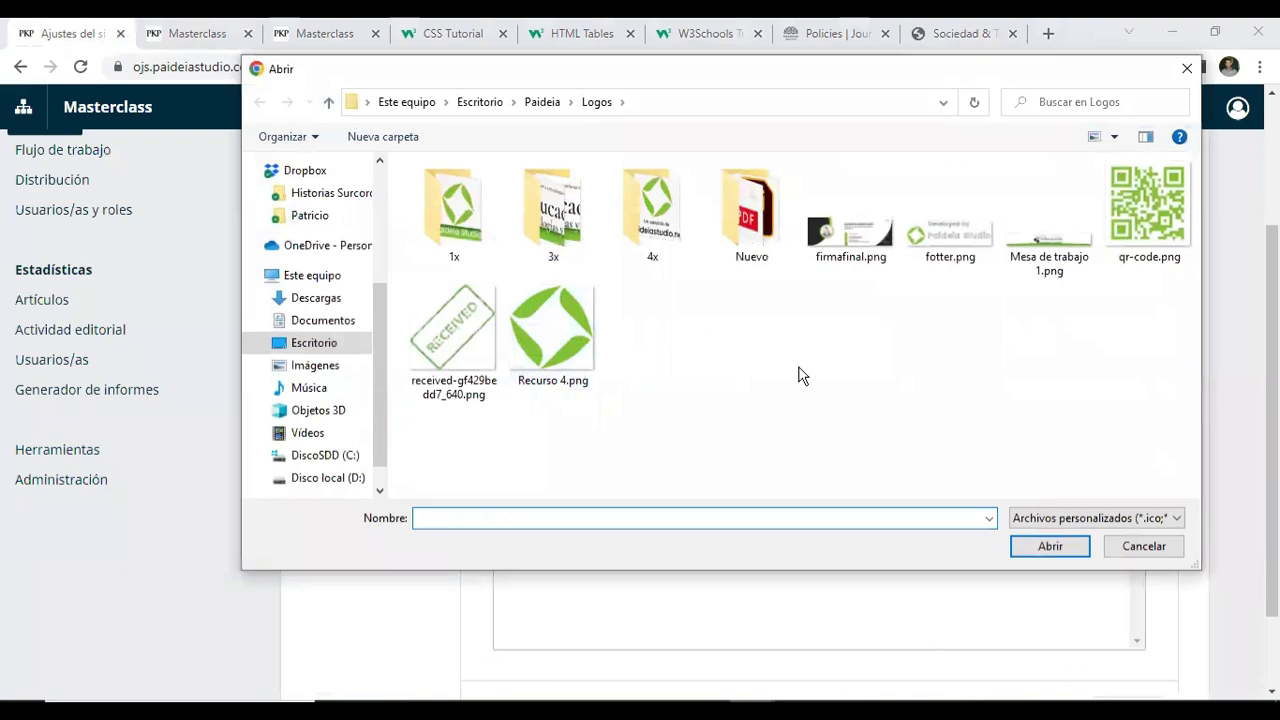
pyautogui.click(562, 325)
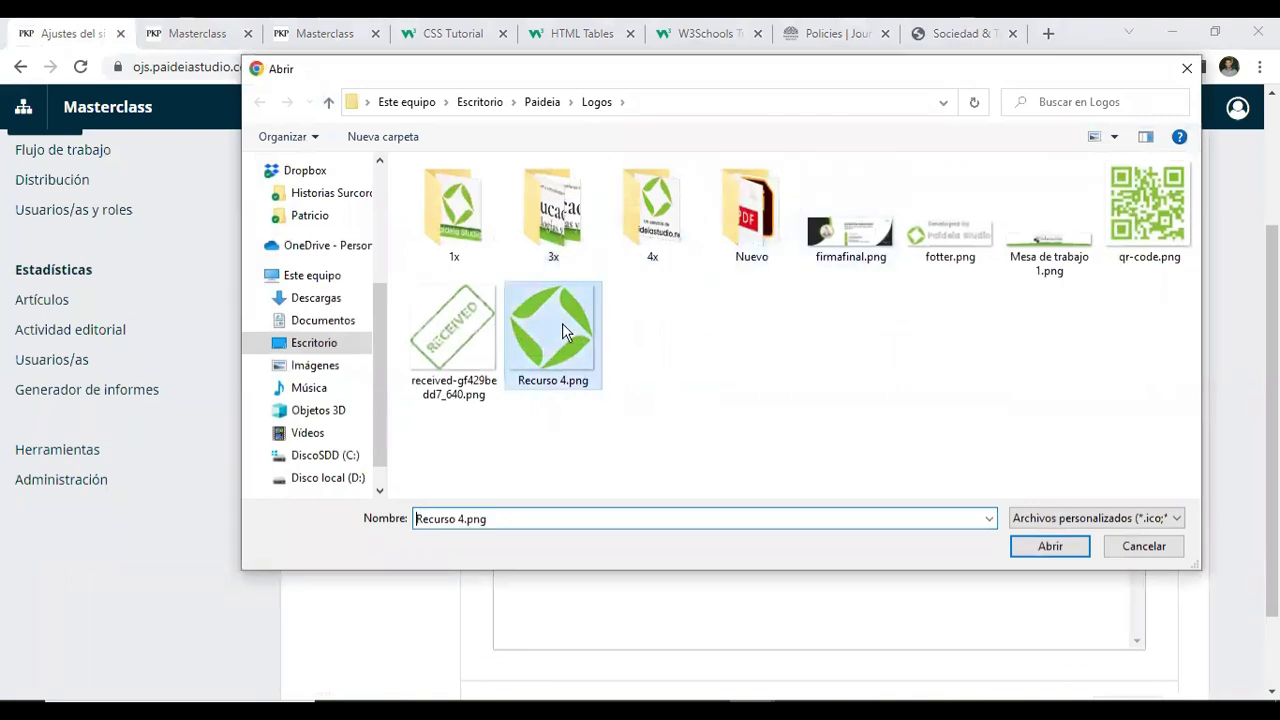
pyautogui.doubleClick(562, 323)
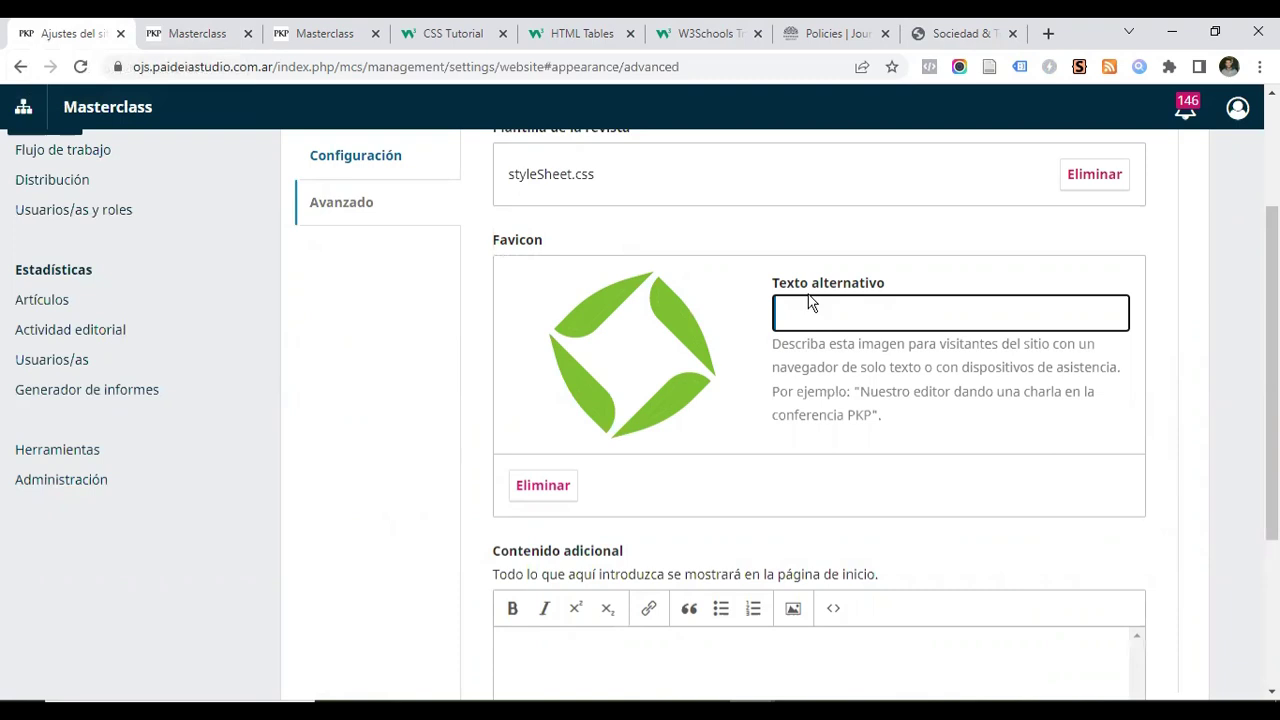
pyautogui.scroll(-3, 898, 325)
pyautogui.click(1160, 605)
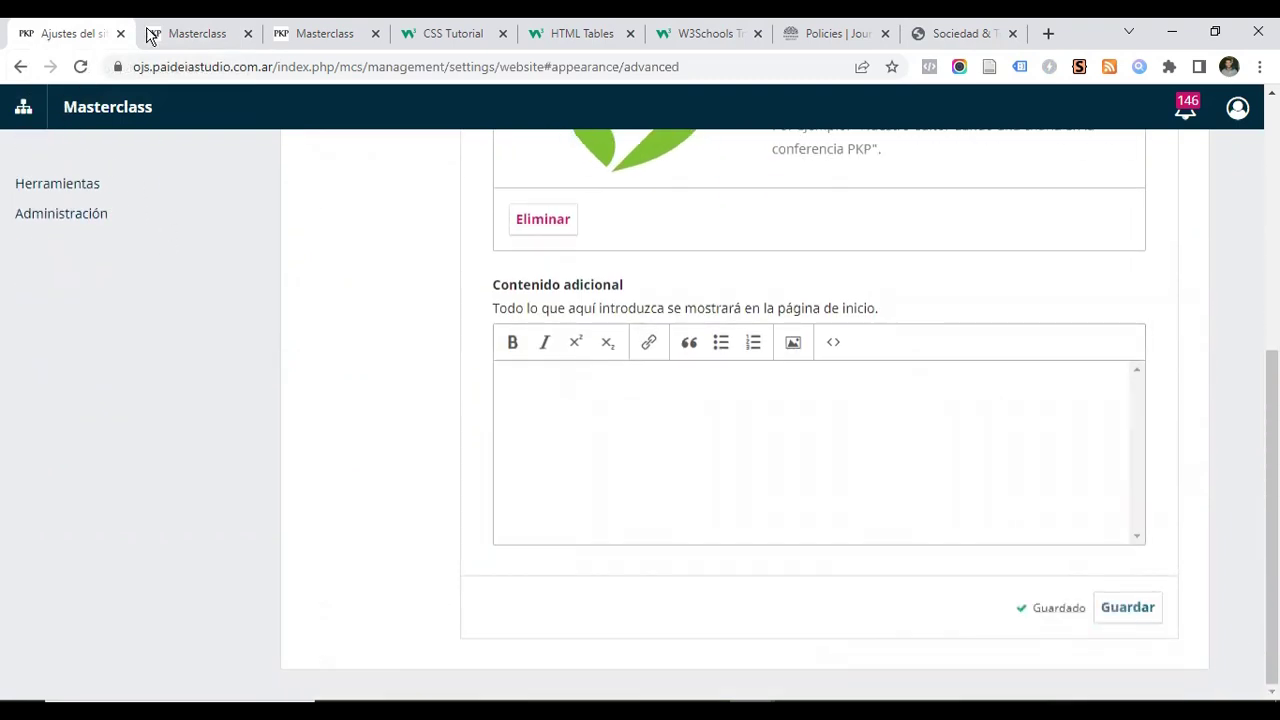
# Reload the Masterclass homepage to check its favicon, and return to the website settings
pyautogui.click(150, 35)
pyautogui.click(80, 66)
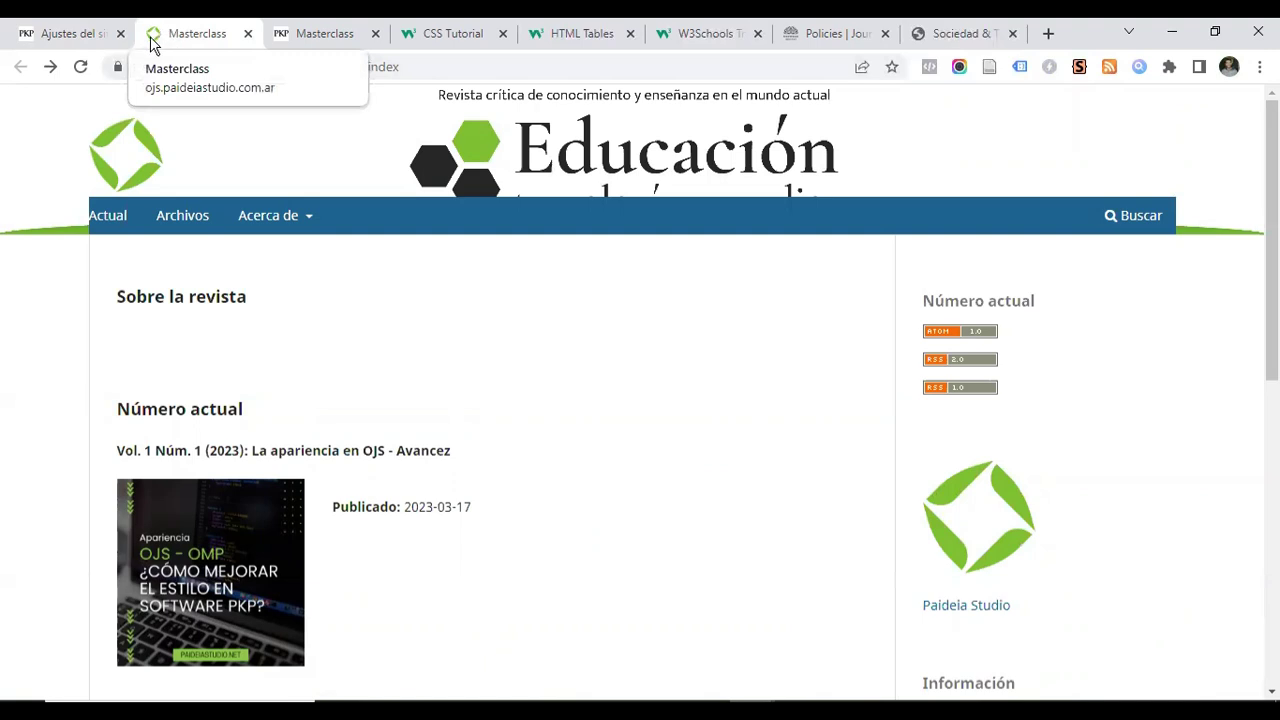
pyautogui.click(65, 33)
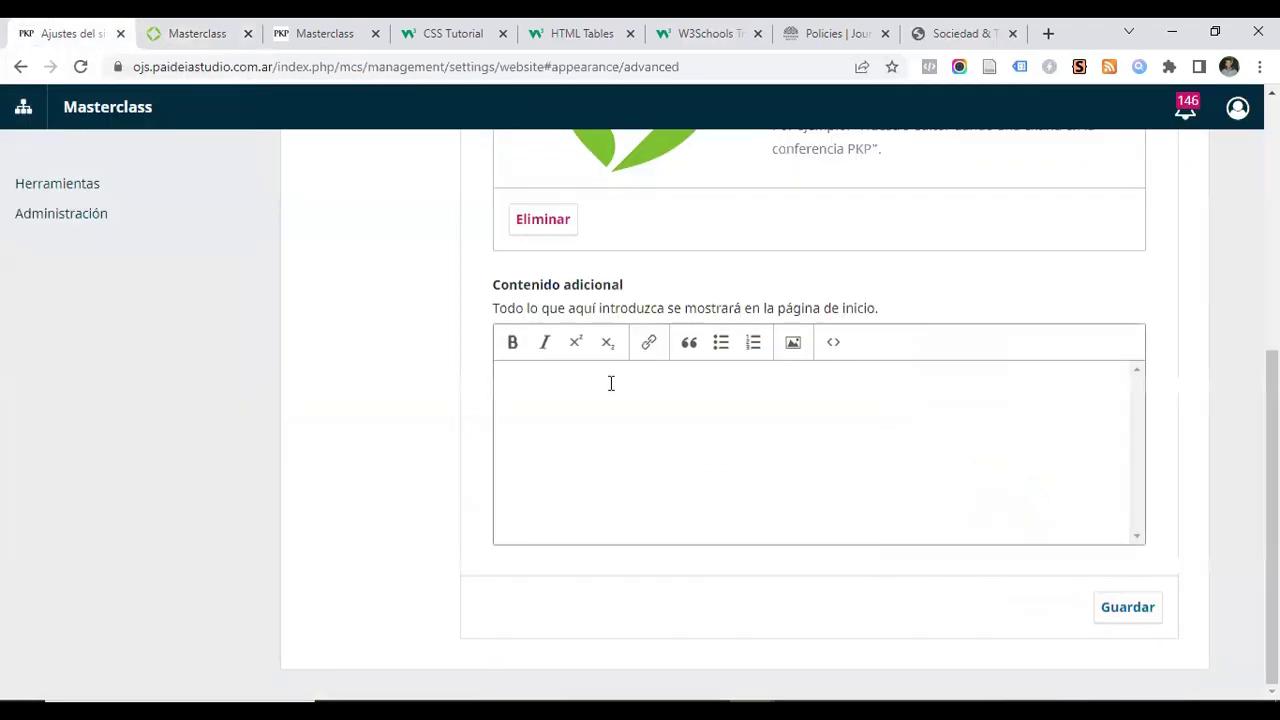
# Enter "test" as the Contenido adicional for the homepage and save the settings
pyautogui.scroll(2, 728, 447)
pyautogui.scroll(-2, 728, 447)
pyautogui.click(537, 401)
pyautogui.write('test')
pyautogui.click(1130, 607)
# Reload the Masterclass homepage, compare the additional content with the surrounding sections, and highlight the "test" text above the footer
pyautogui.click(200, 34)
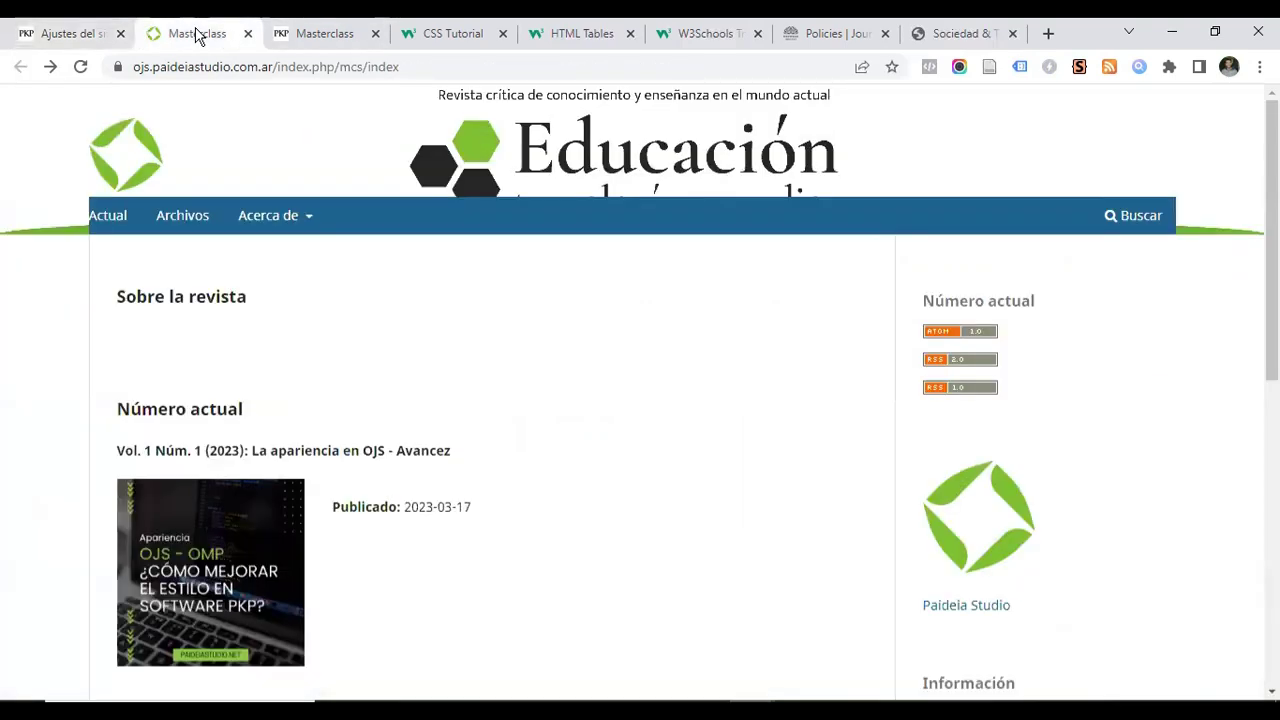
pyautogui.click(80, 66)
pyautogui.scroll(-7, 450, 291)
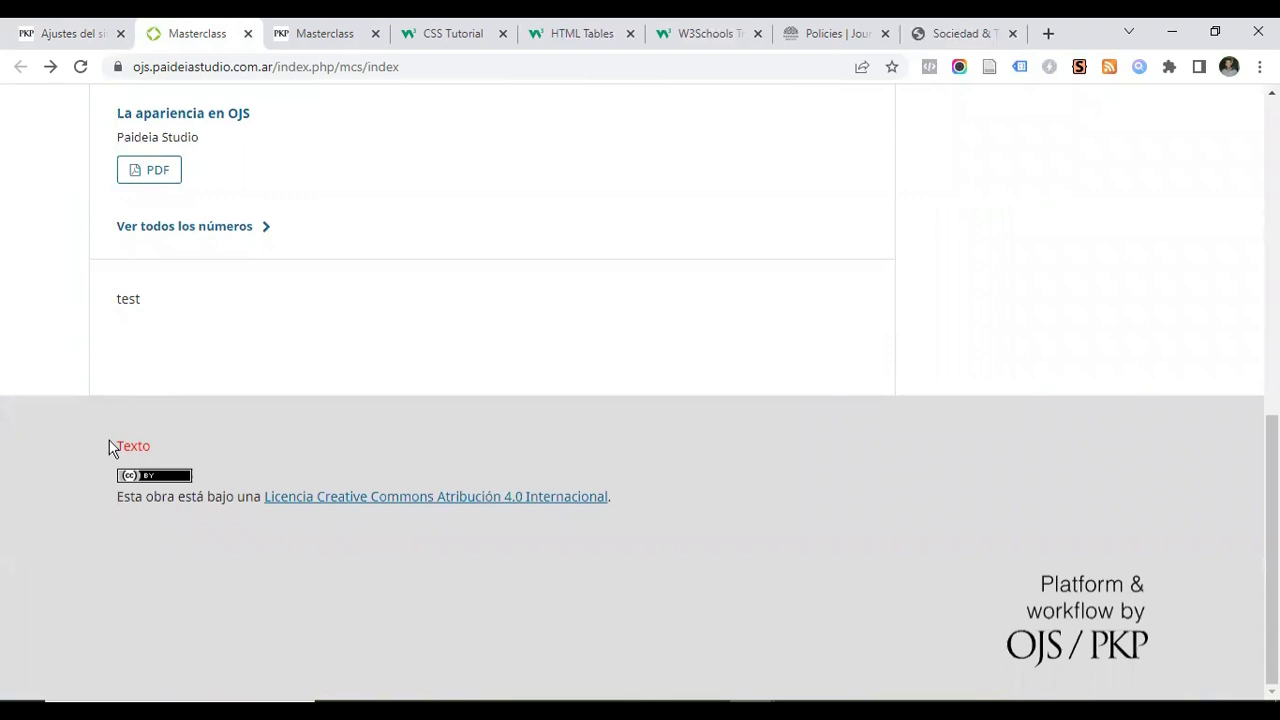
pyautogui.scroll(3, 229, 354)
pyautogui.scroll(-3, 166, 371)
pyautogui.scroll(5, 206, 214)
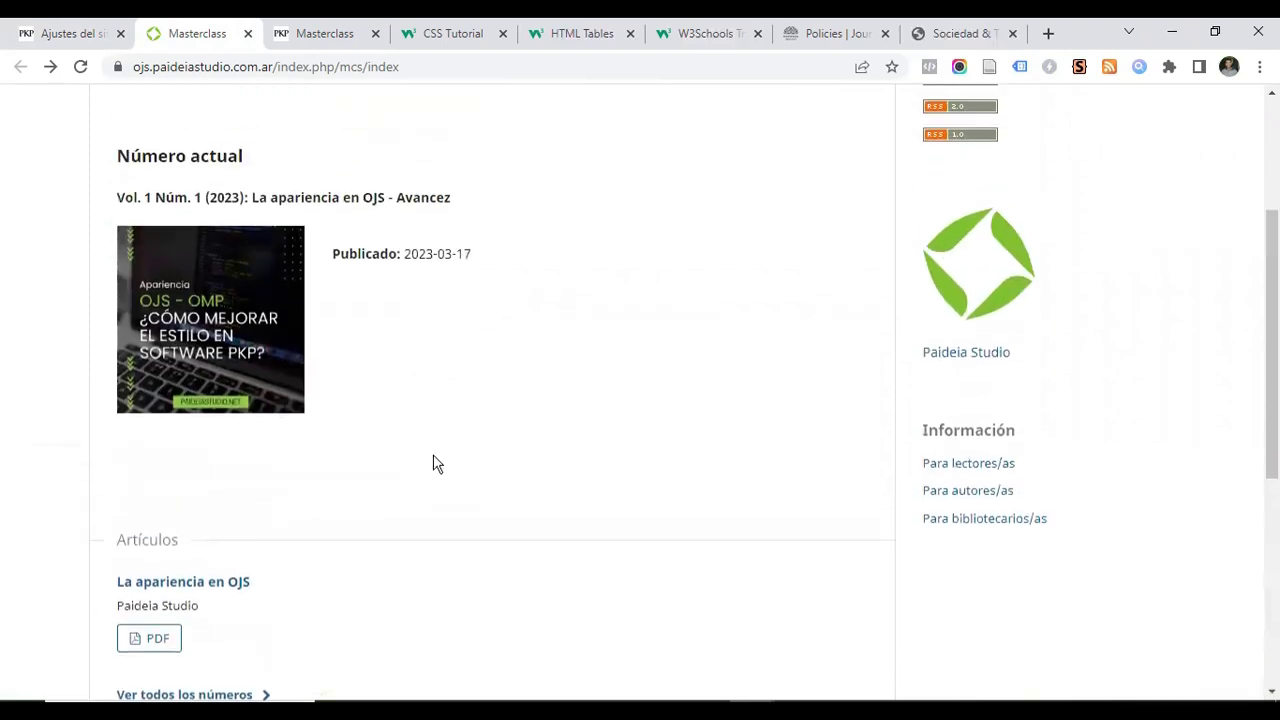
pyautogui.scroll(-4, 409, 430)
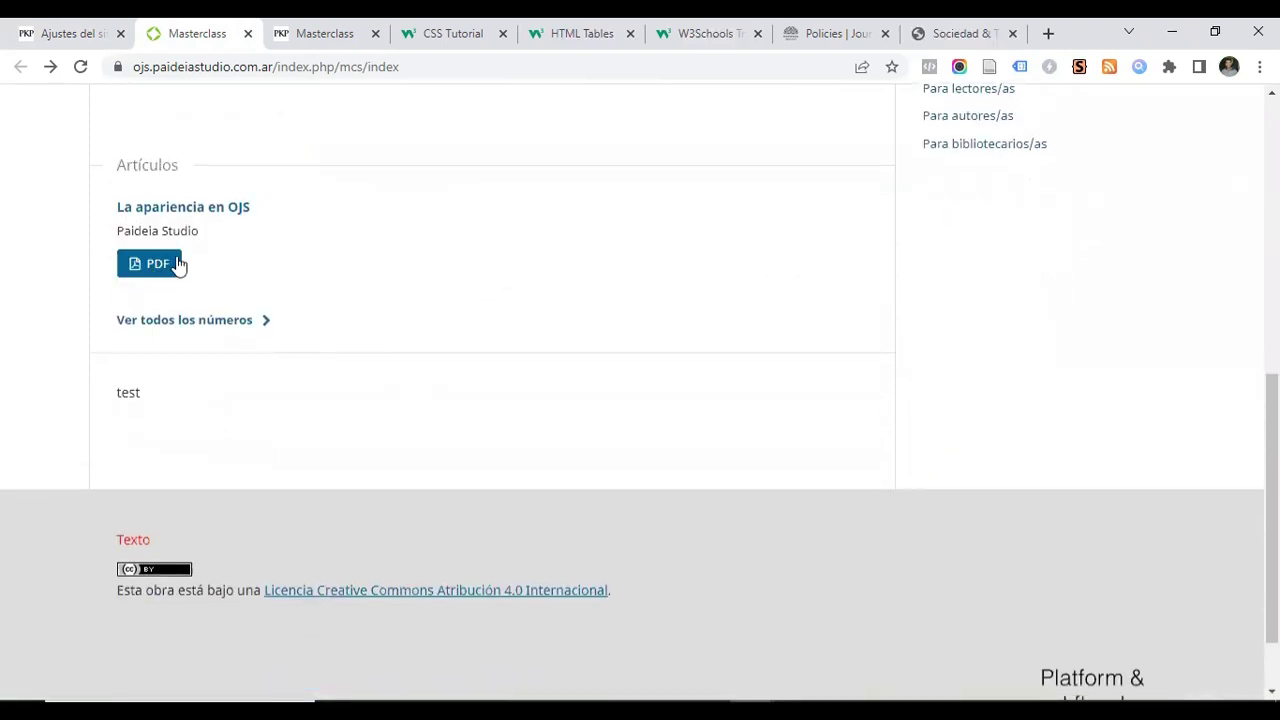
pyautogui.moveTo(113, 401); pyautogui.dragTo(183, 401)
# Revisit the Contenido adicional editor in the website settings and open youtube.com in a new browser tab
pyautogui.click(77, 34)
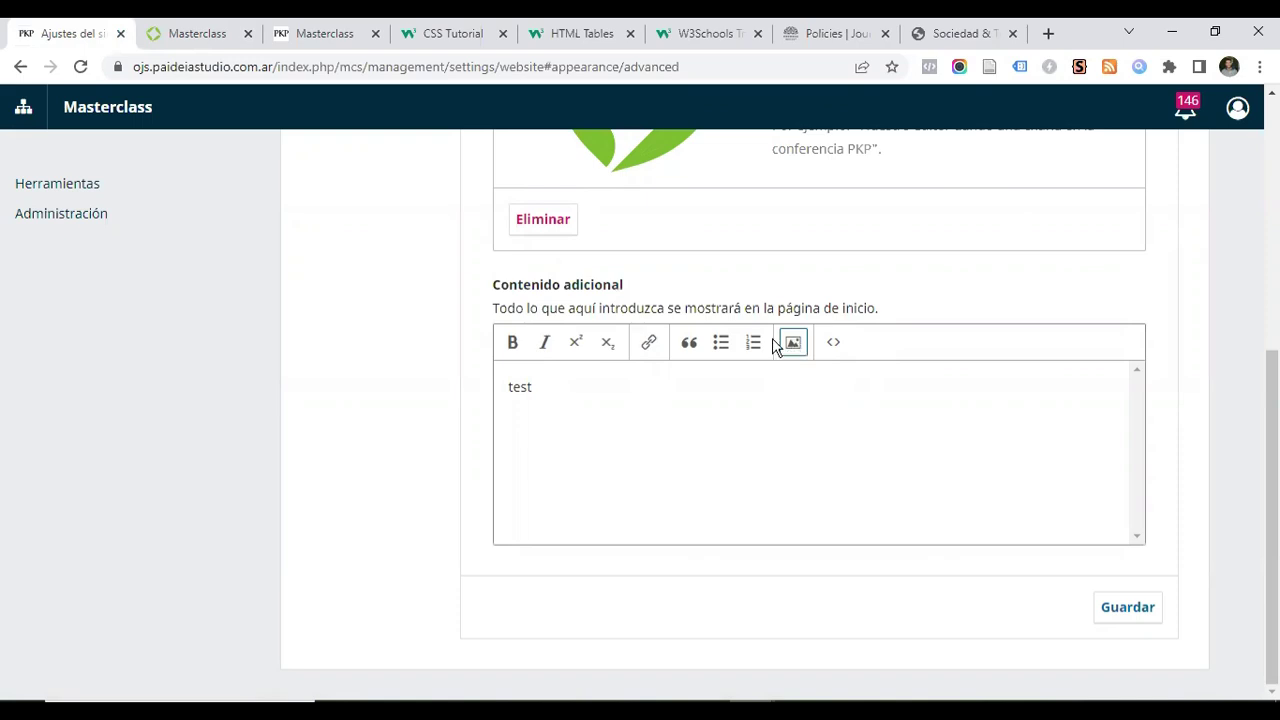
pyautogui.click(1046, 33)
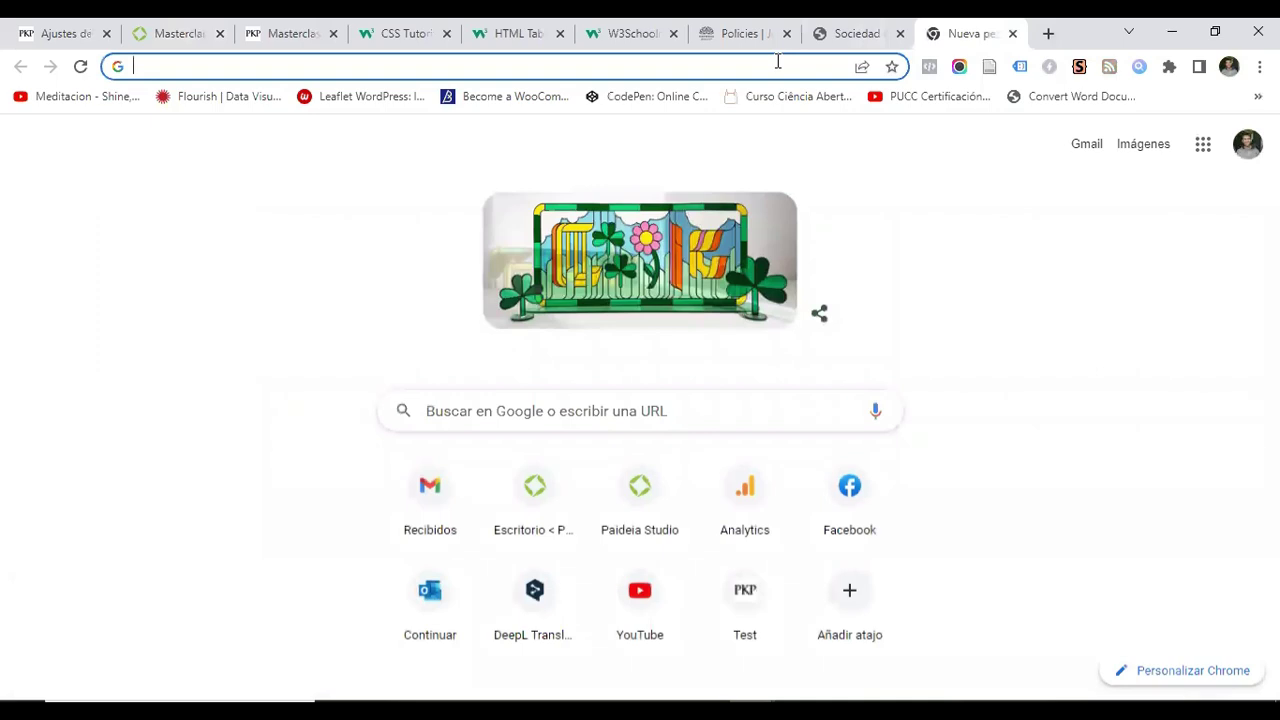
pyautogui.click(777, 62)
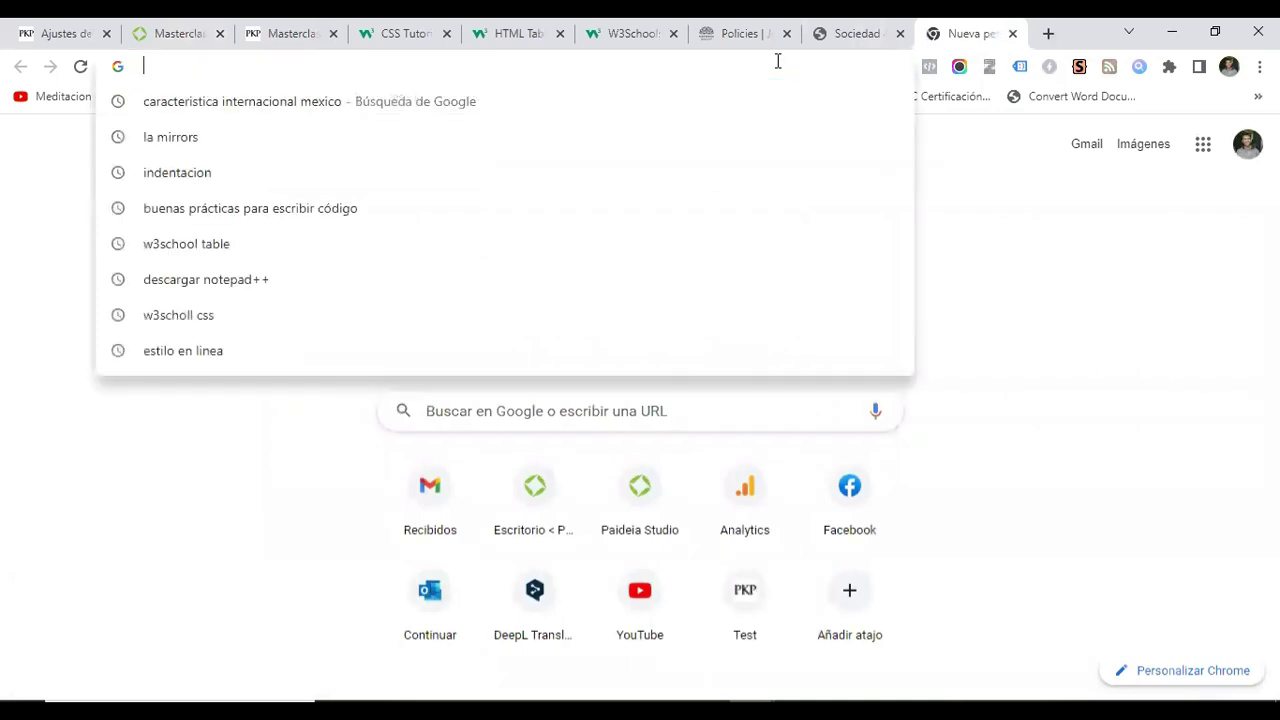
pyautogui.write('youtube.com')
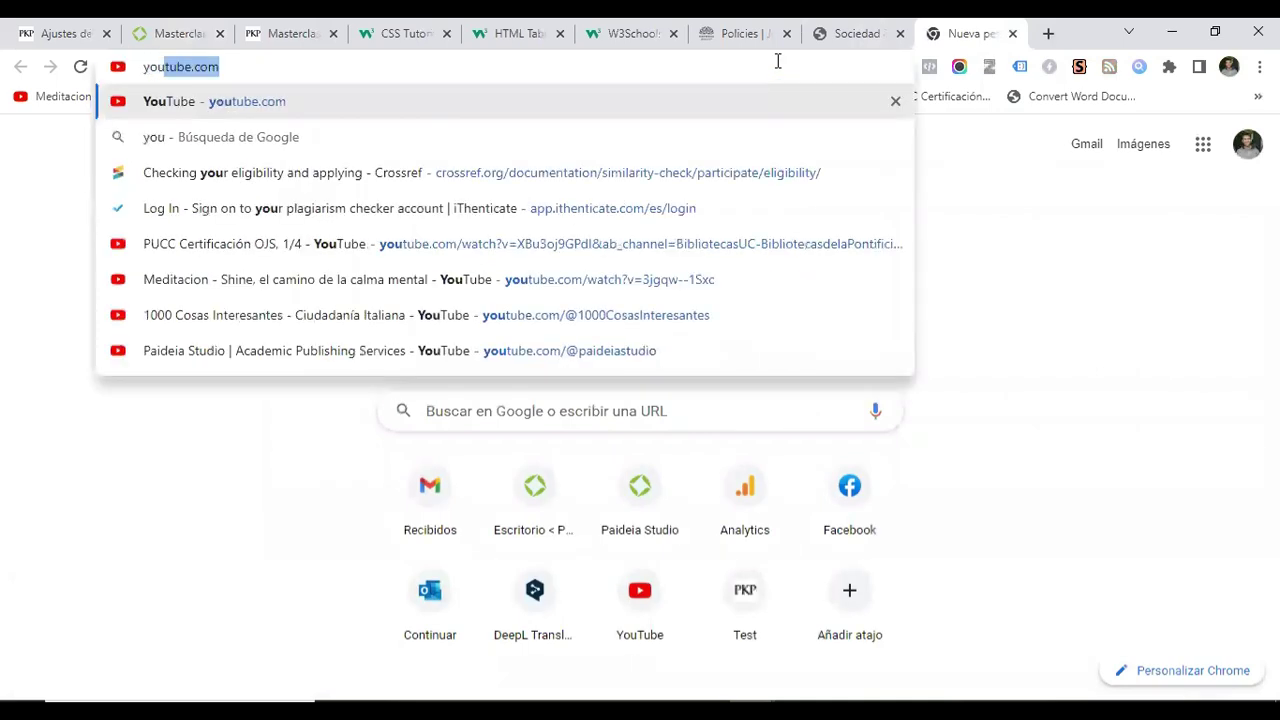
pyautogui.press('Return')
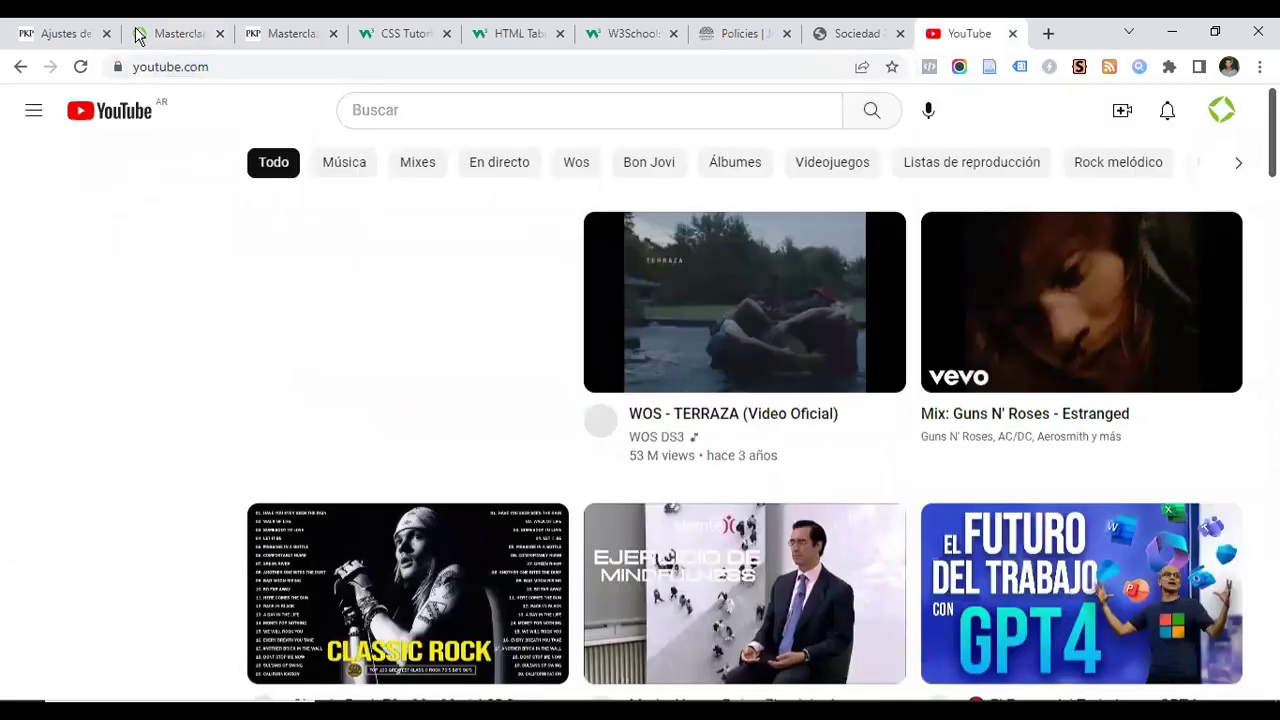
pyautogui.click(40, 33)
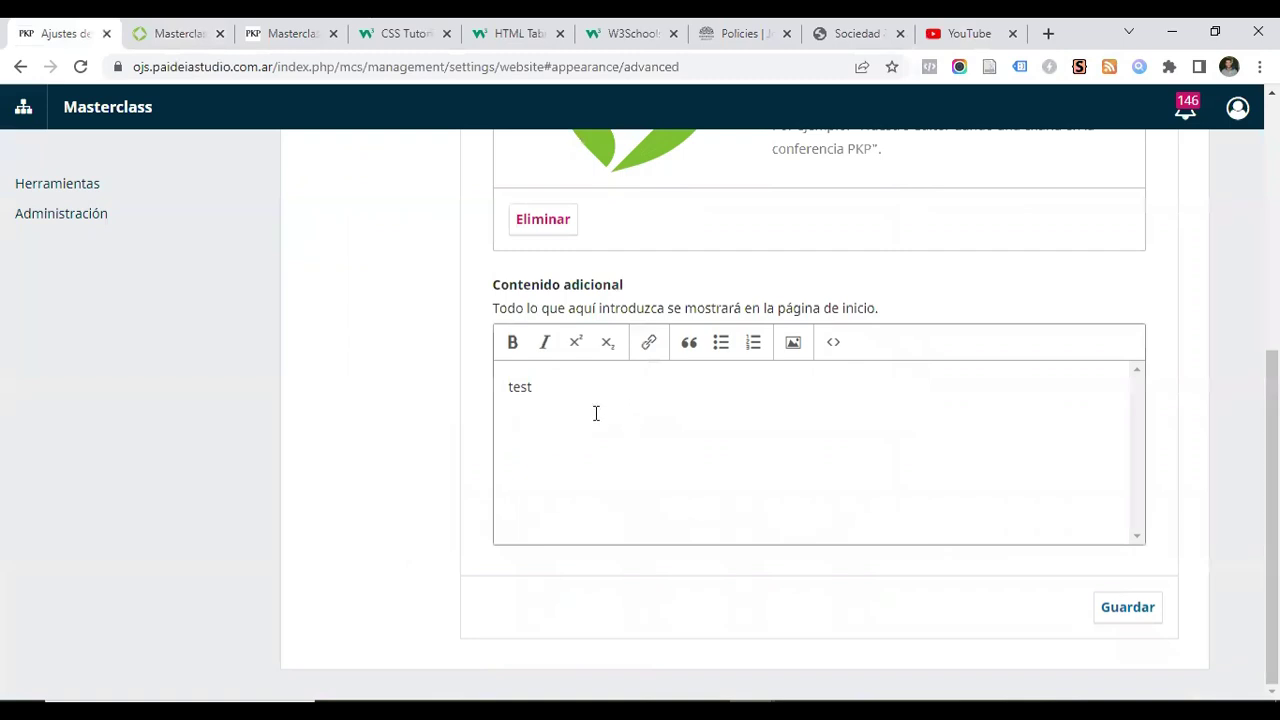
pyautogui.click(957, 33)
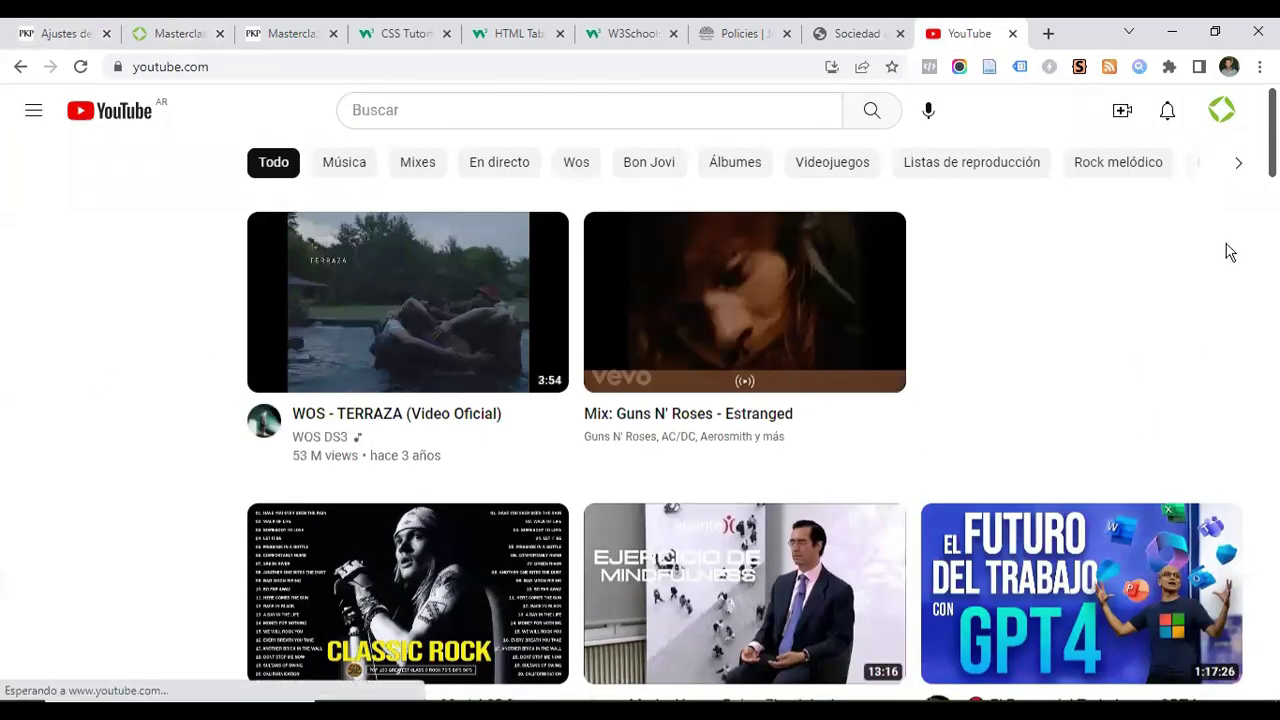
# Open the account's own Paideia Studio channel page on YouTube, retrying the page load
pyautogui.click(1220, 118)
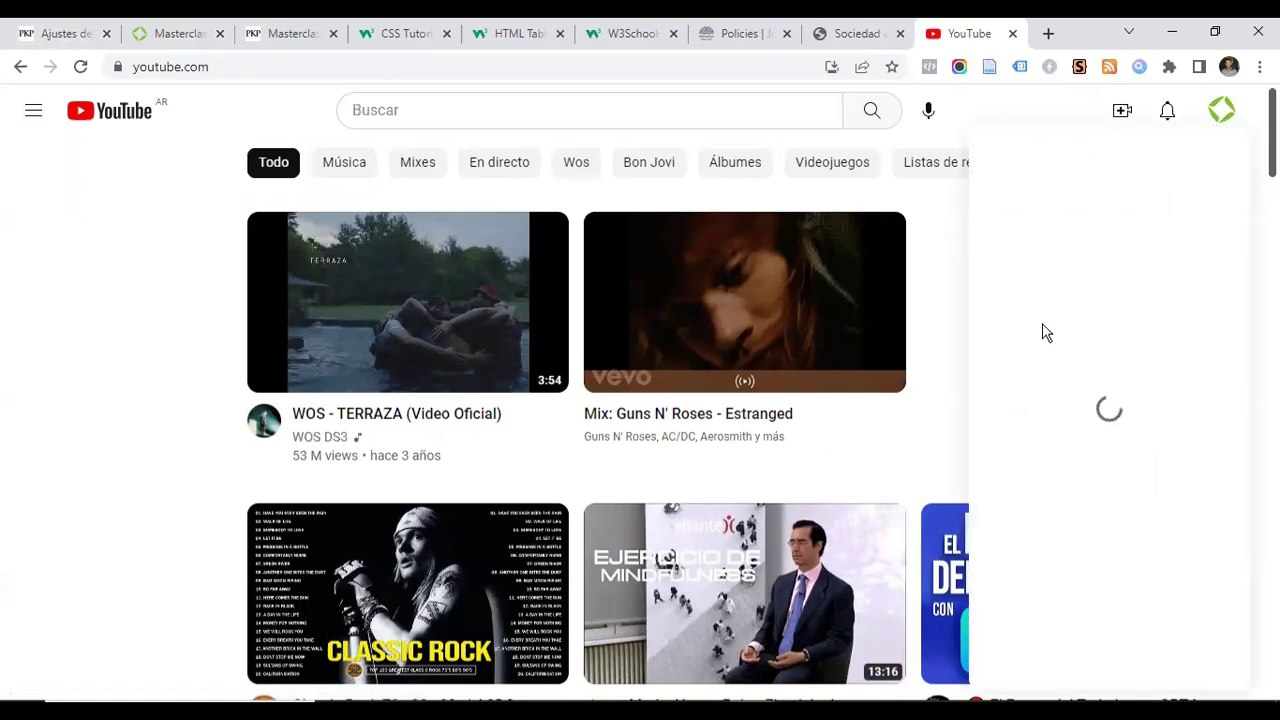
pyautogui.click(990, 217)
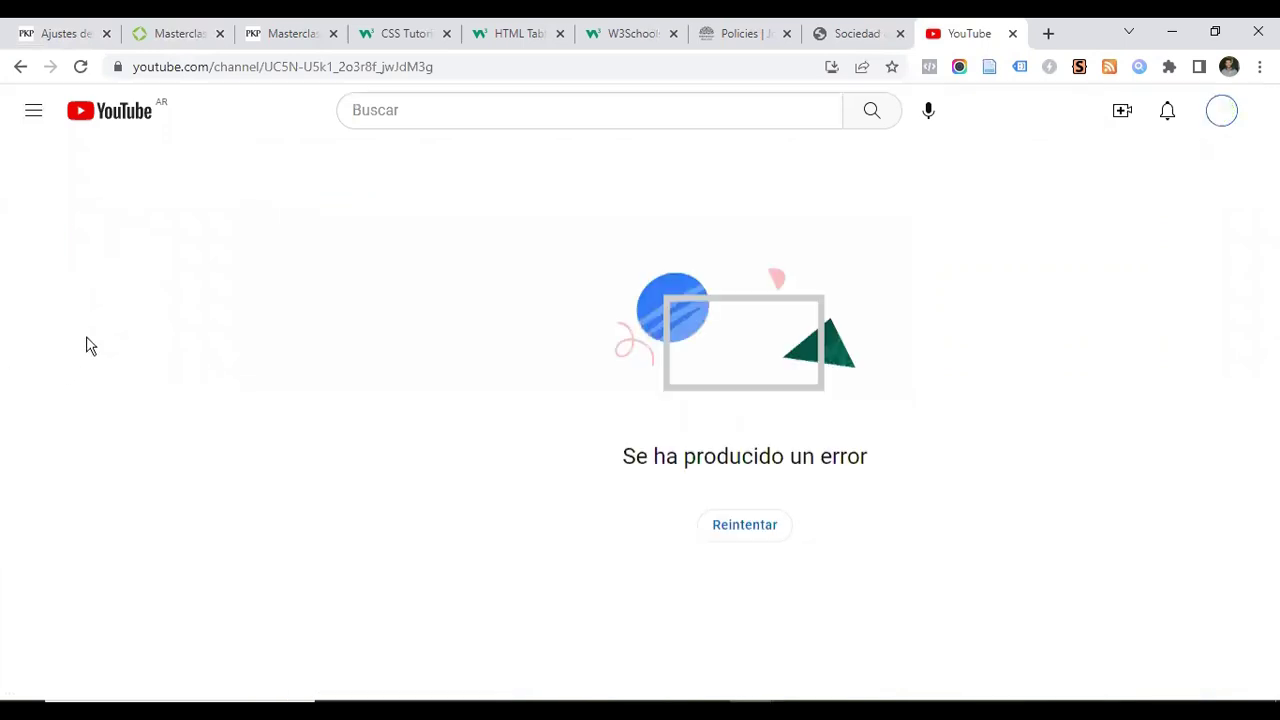
pyautogui.click(770, 522)
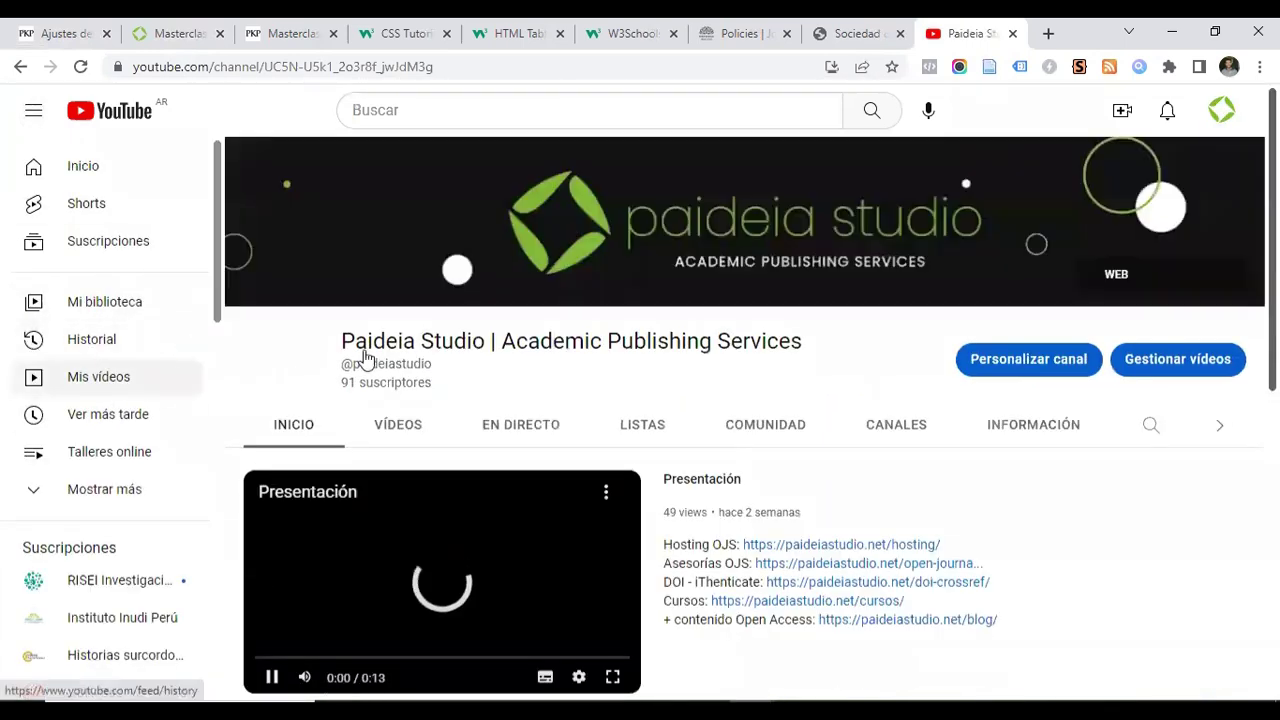
# Pause the channel's Presentación video and open it on its own watch page
pyautogui.scroll(-2, 357, 434)
pyautogui.click(271, 489)
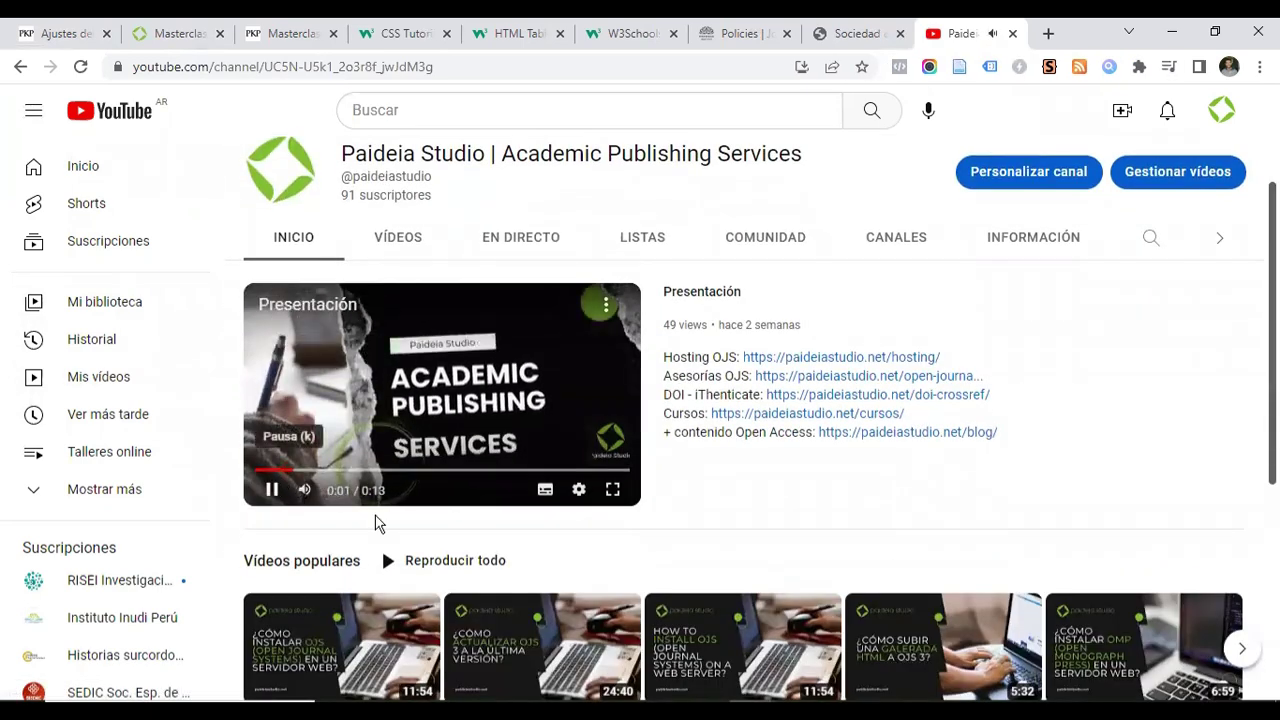
pyautogui.scroll(-3, 818, 486)
pyautogui.scroll(3, 560, 400)
pyautogui.click(322, 305)
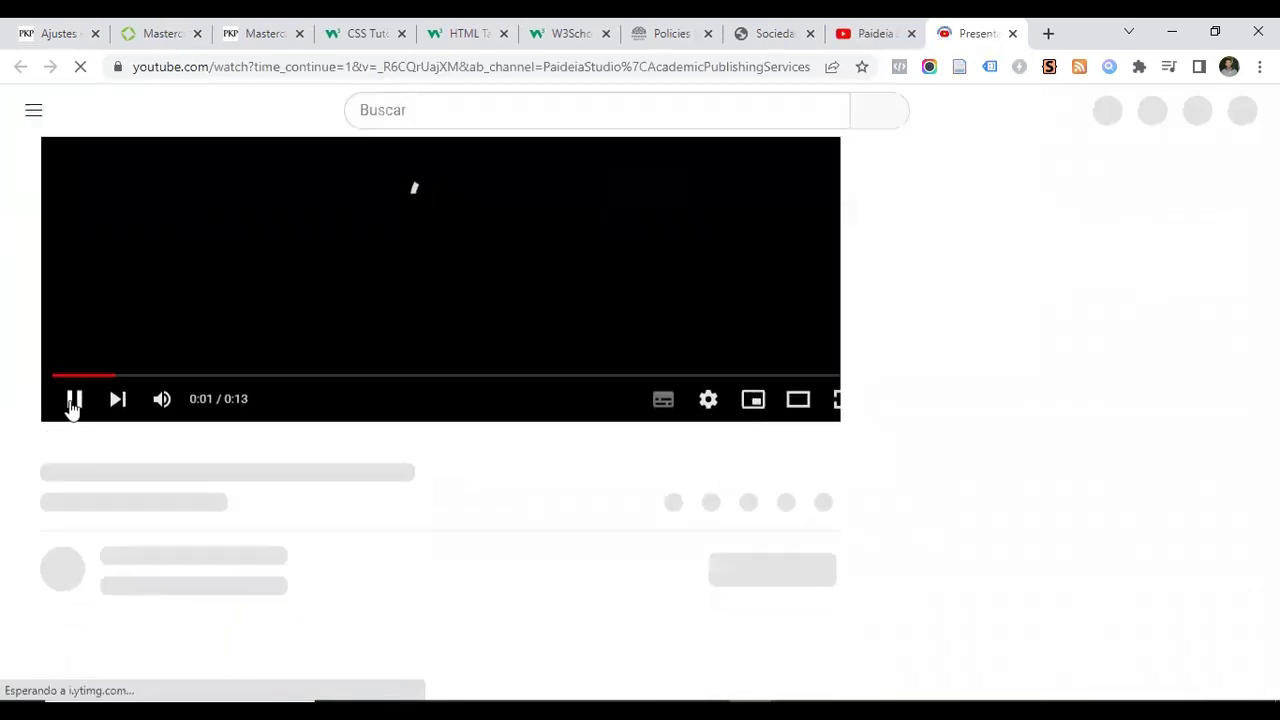
# Pause the Presentación video and open its embed code from the sharing options
pyautogui.click(75, 400)
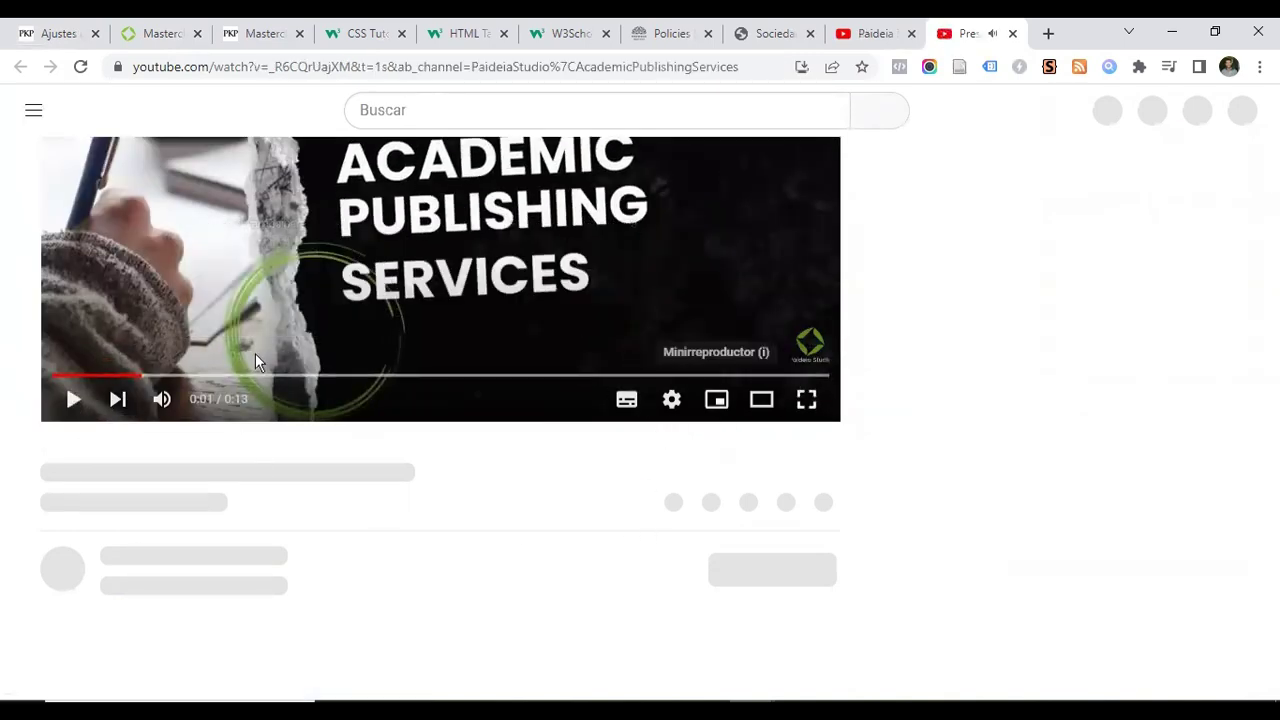
pyautogui.scroll(-2, 558, 426)
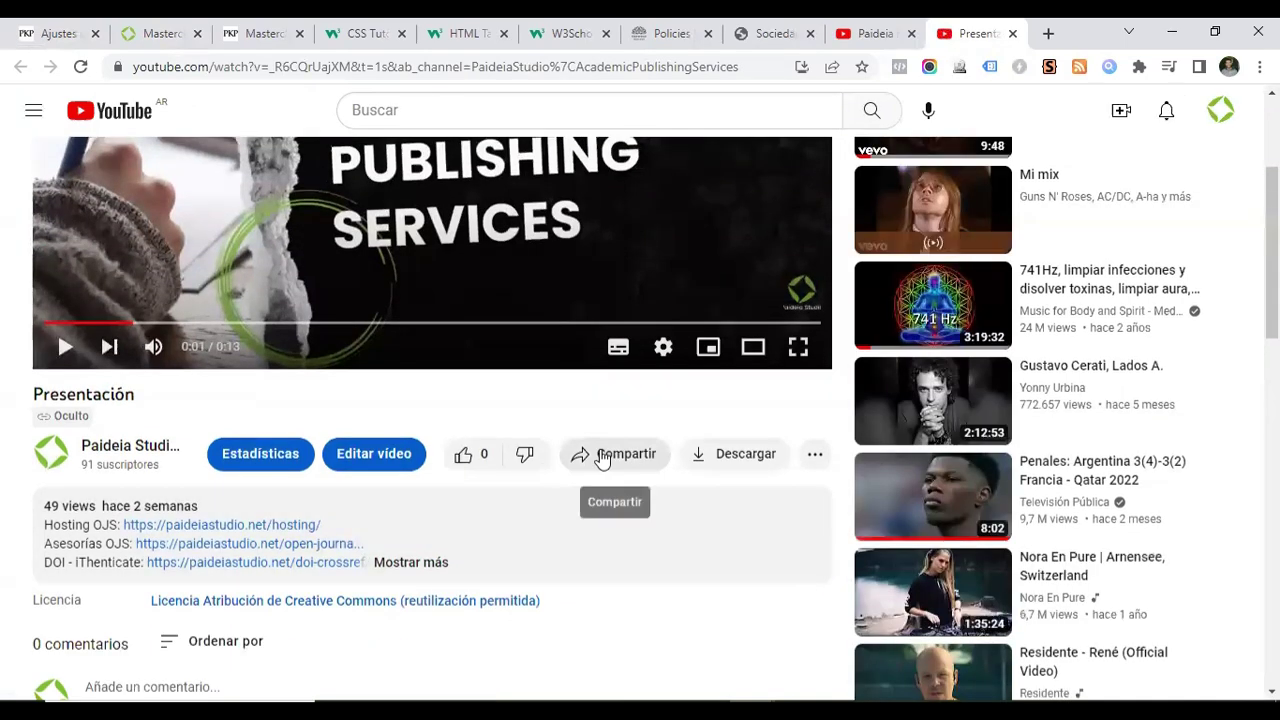
pyautogui.click(601, 458)
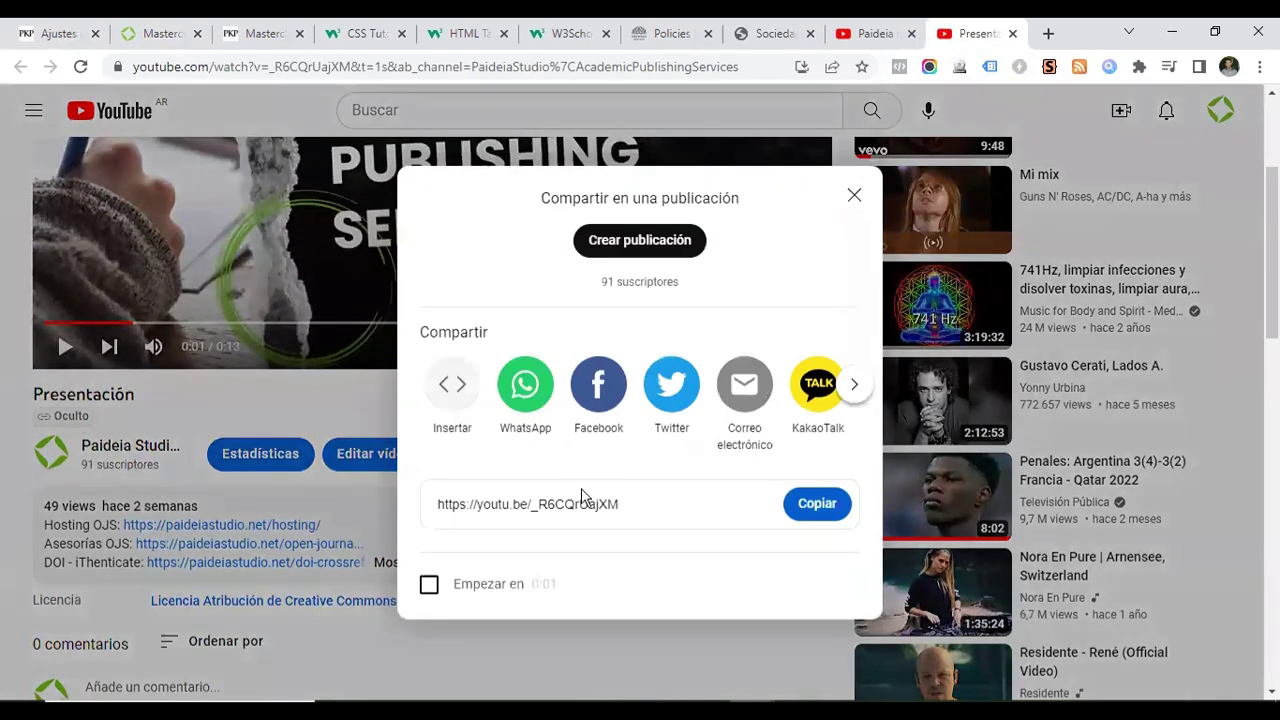
pyautogui.click(447, 387)
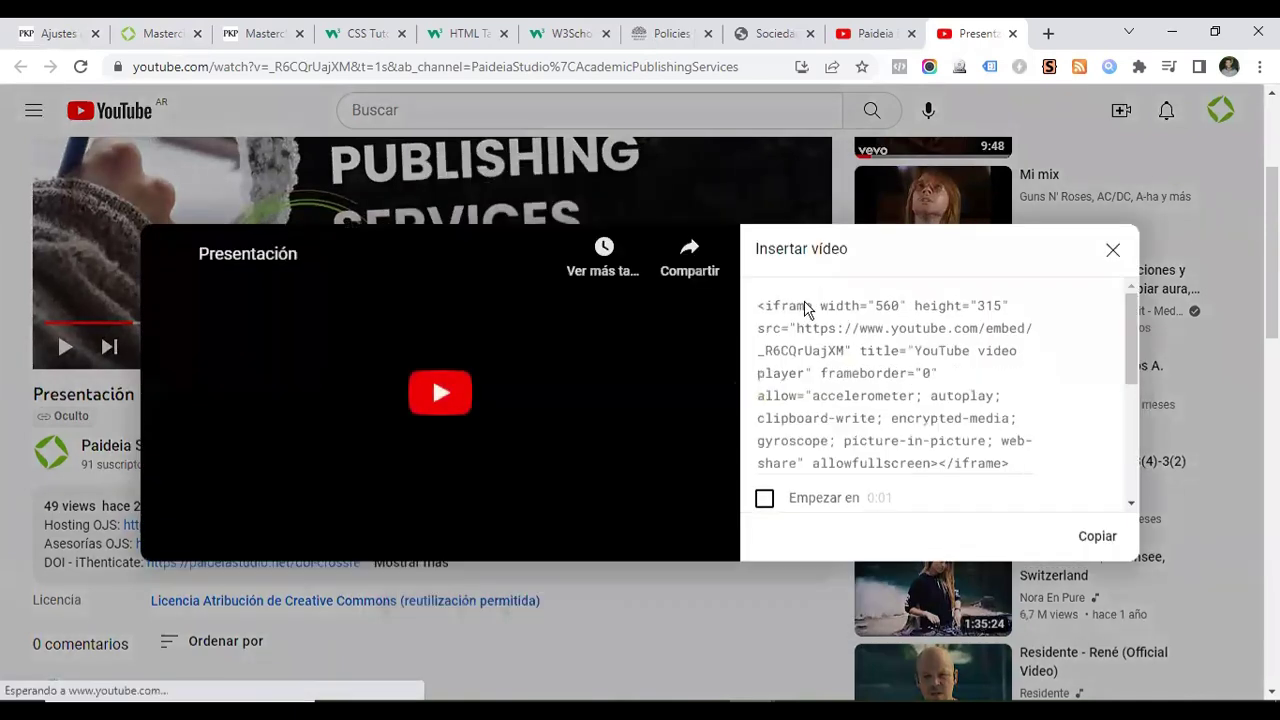
# Copy the video's full iframe embed code and look through the remaining embed options
pyautogui.scroll(-4, 772, 340)
pyautogui.scroll(3, 774, 364)
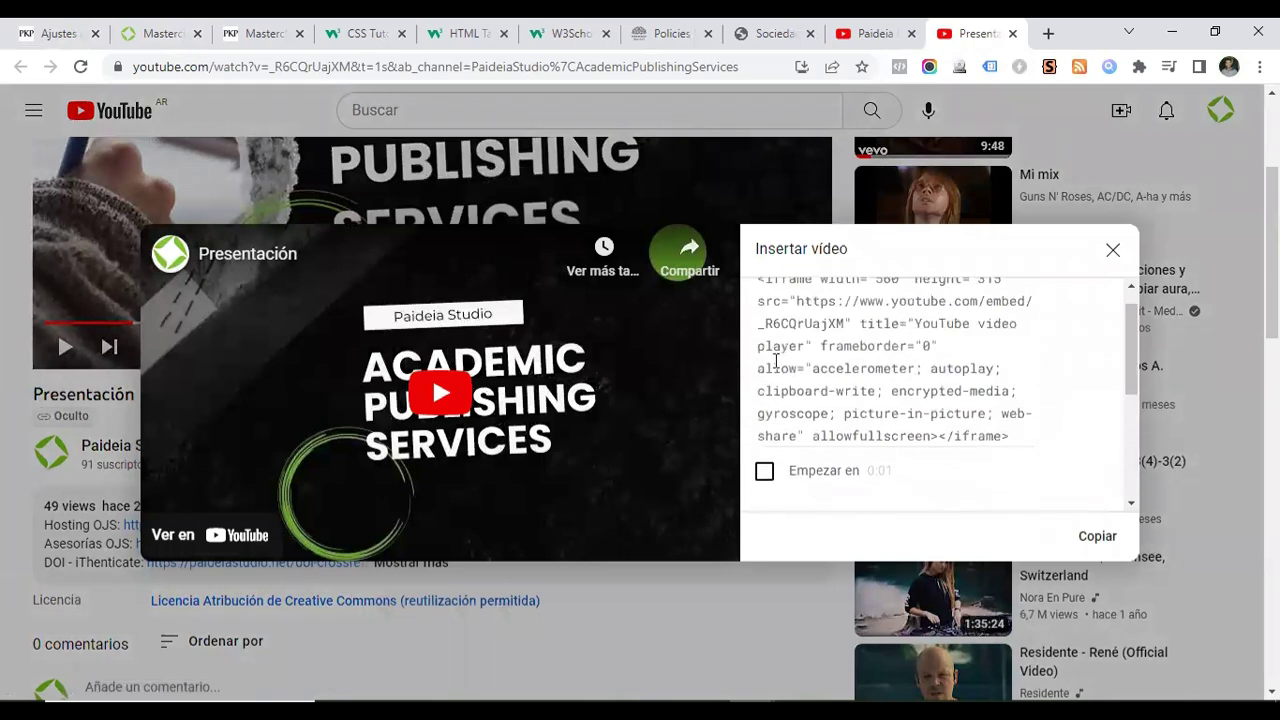
pyautogui.scroll(1, 776, 361)
pyautogui.moveTo(758, 306); pyautogui.dragTo(843, 452)
pyautogui.hotkey('ctrl', 'c')
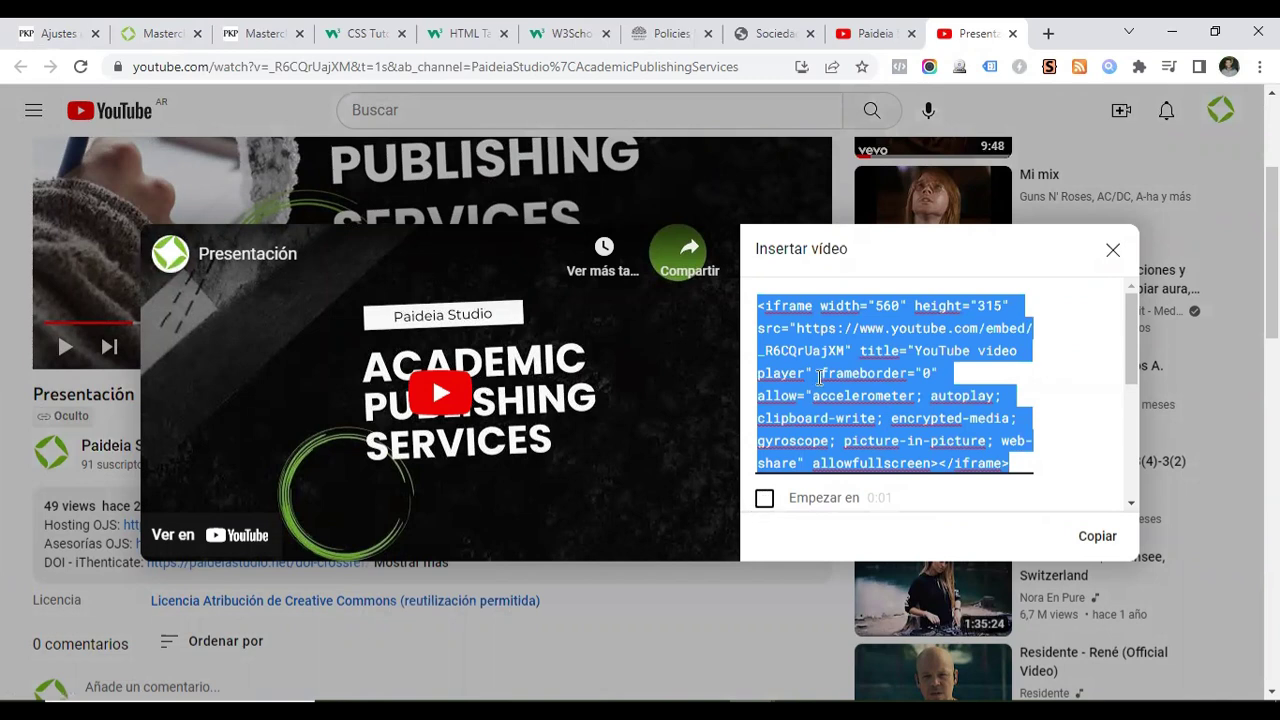
pyautogui.click(1097, 536)
pyautogui.scroll(-1, 932, 380)
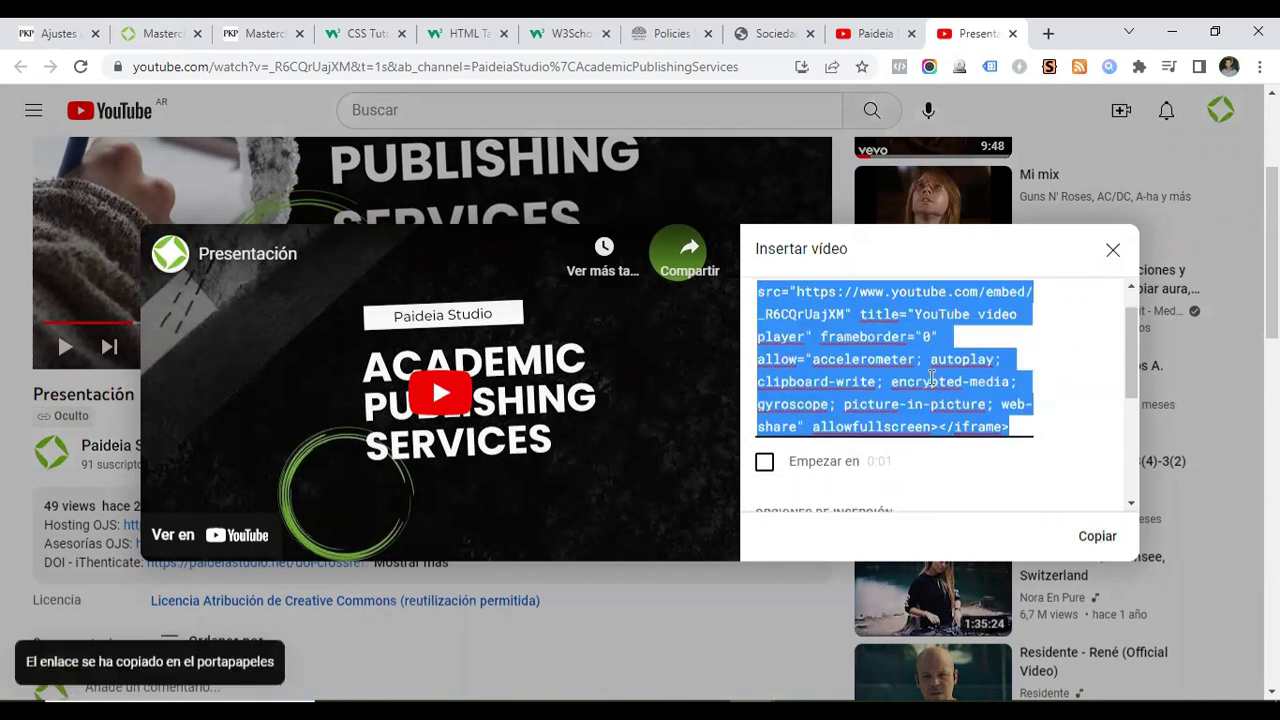
pyautogui.scroll(-5, 932, 380)
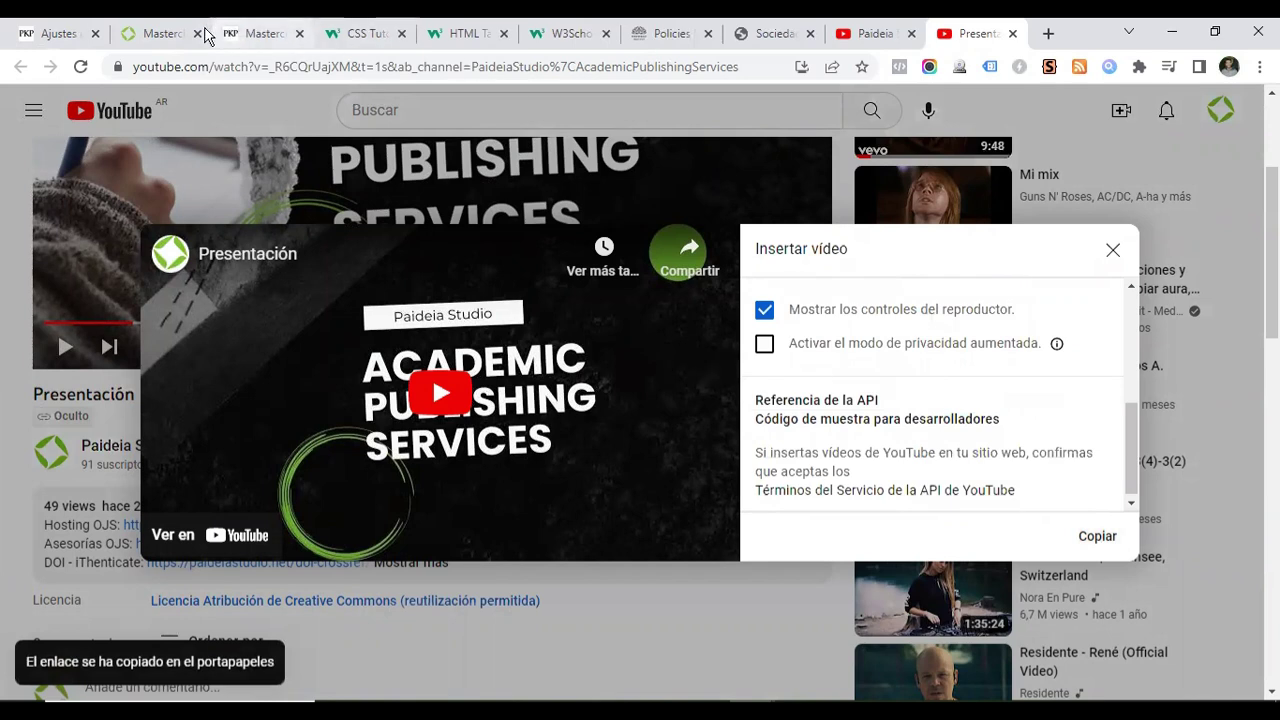
# Return to the journal's website settings and delete the "test" text from Contenido adicional
pyautogui.click(72, 35)
pyautogui.click(526, 473)
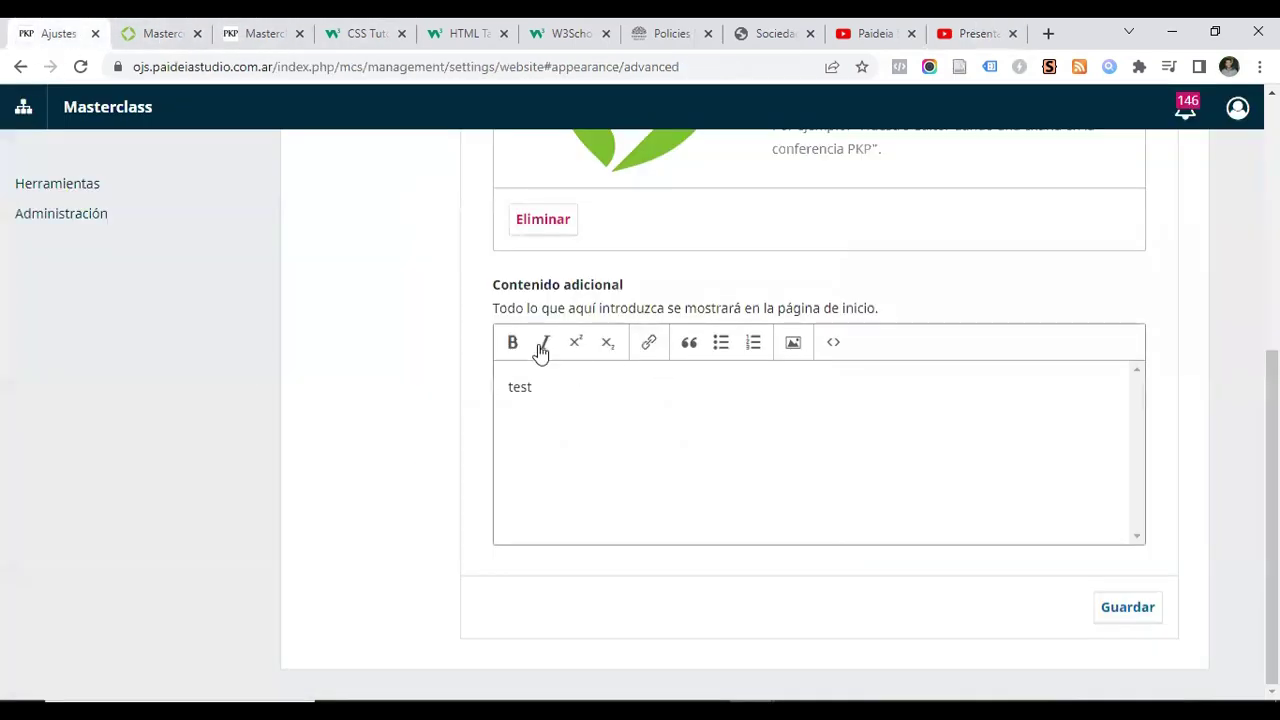
pyautogui.moveTo(545, 390); pyautogui.dragTo(511, 392)
pyautogui.press('BackSpace')
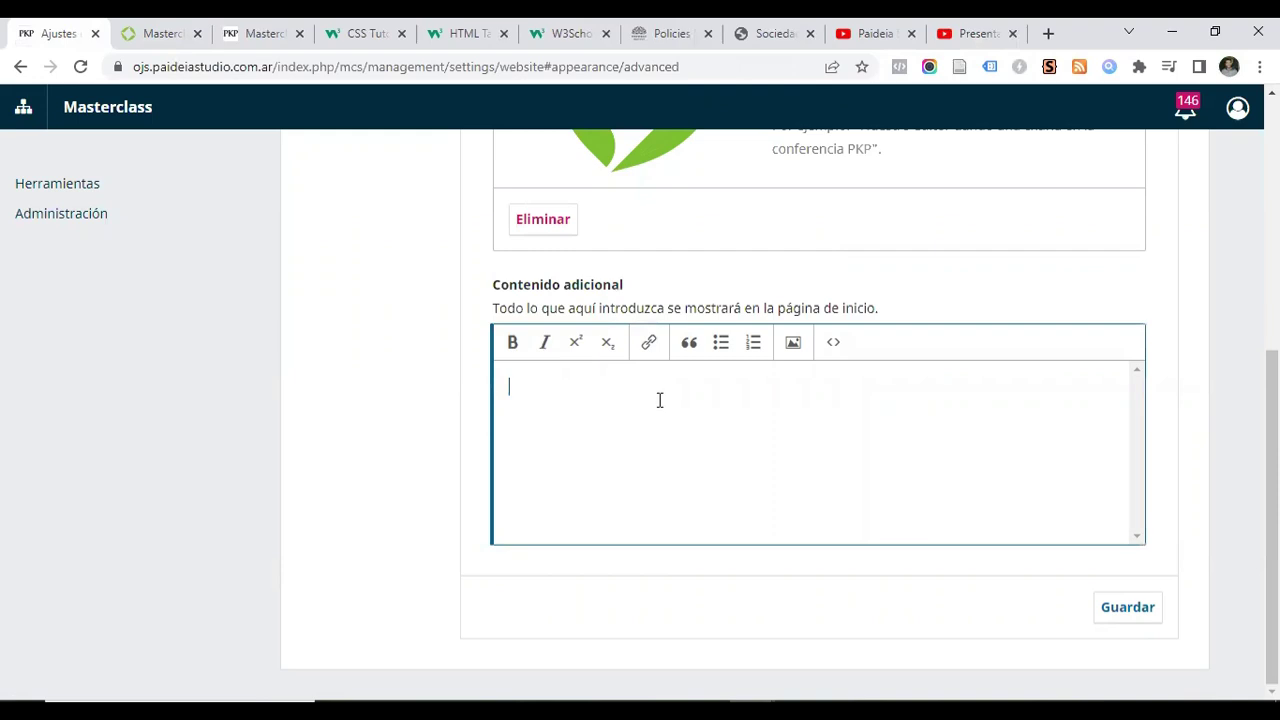
# Paste the YouTube iframe code into the source code of Contenido adicional and save the settings
pyautogui.click(834, 344)
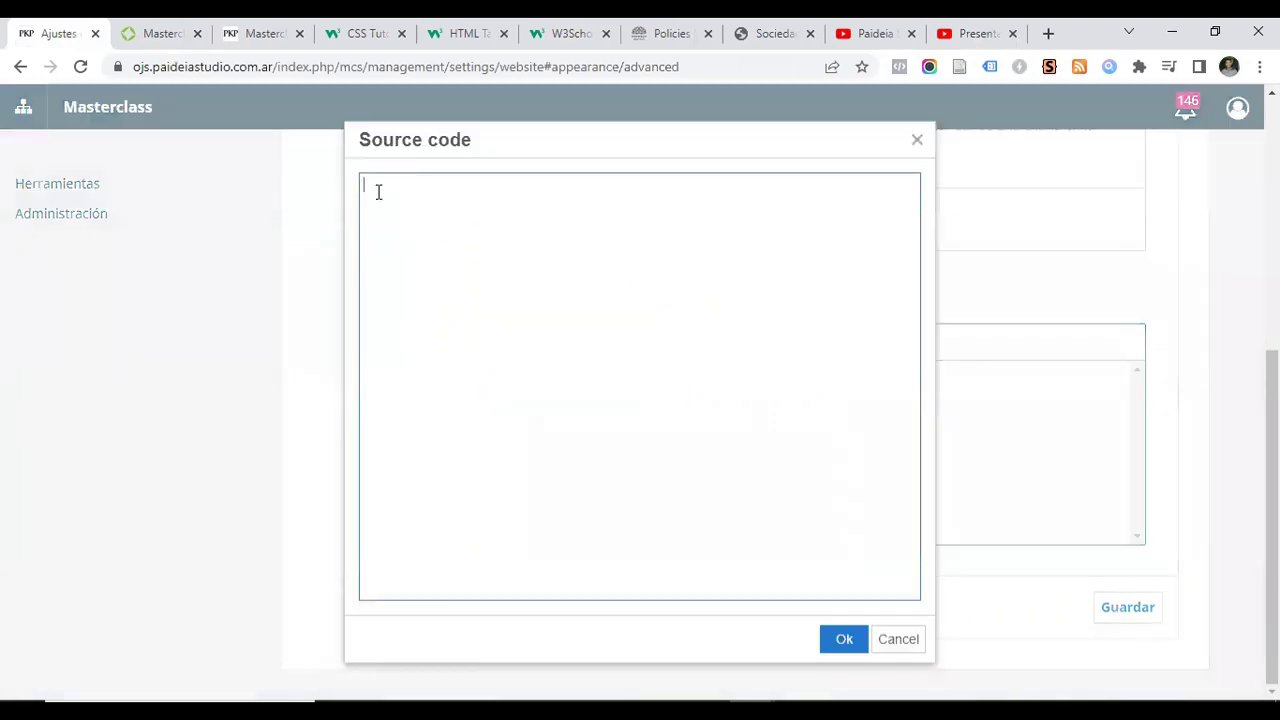
pyautogui.hotkey('ctrl', 'v')
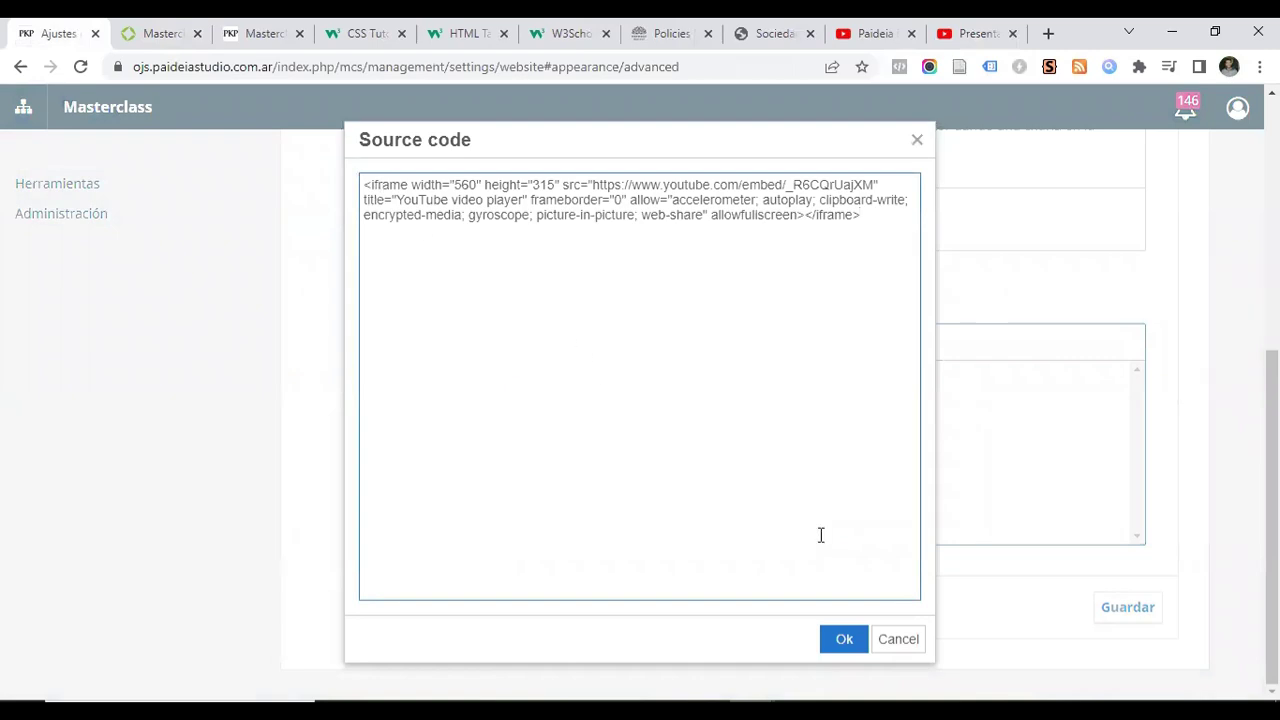
pyautogui.click(845, 634)
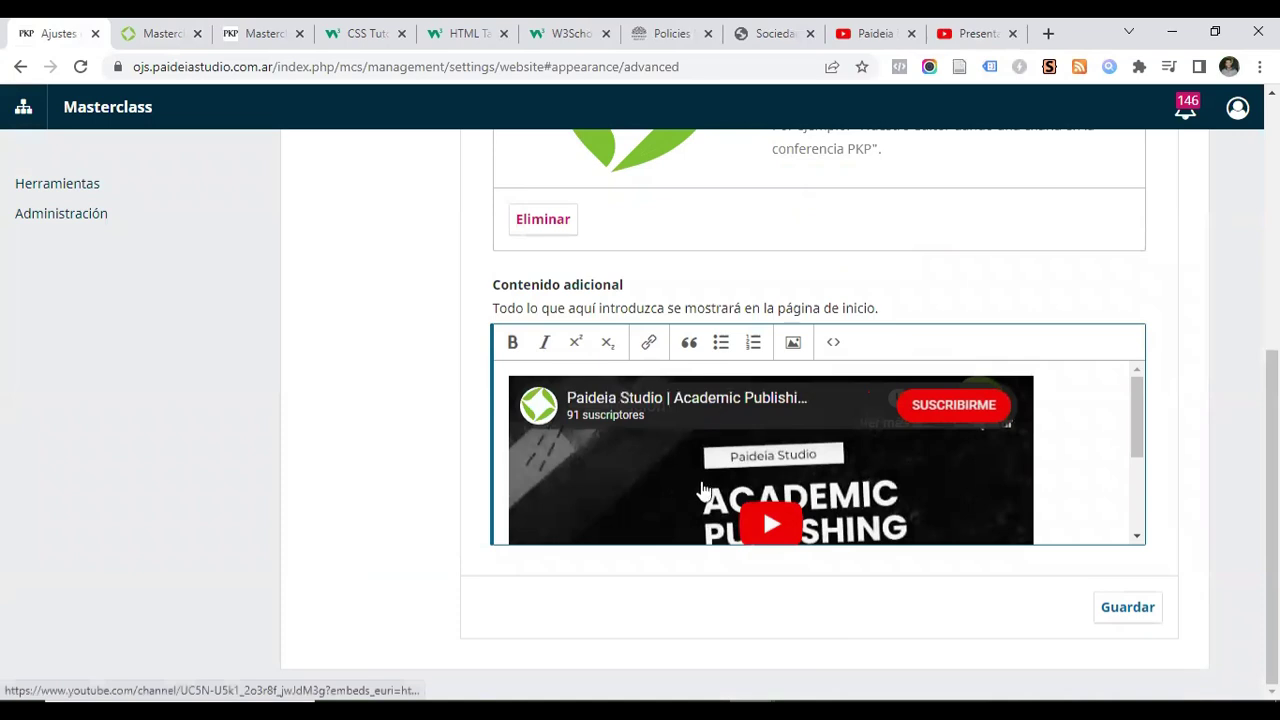
pyautogui.scroll(-1, 737, 491)
pyautogui.click(1129, 609)
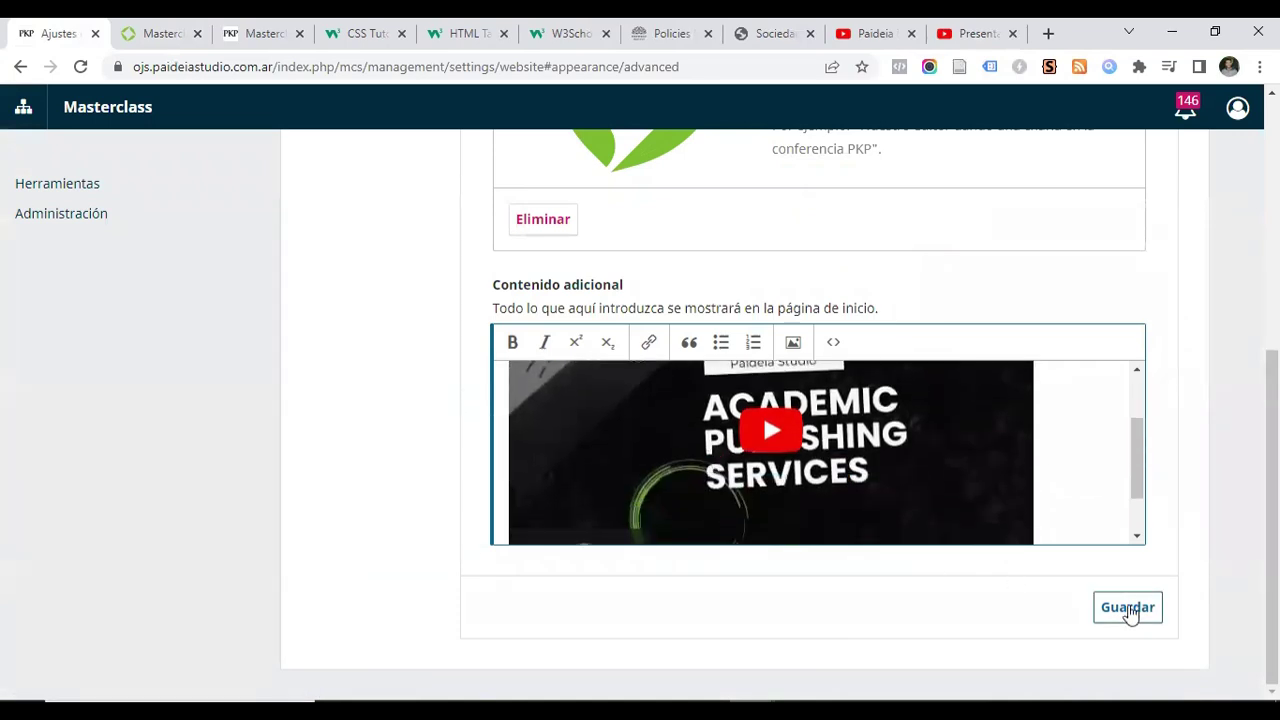
# Reload the Masterclass homepage and examine the embedded video's placement between the articles section and the footer
pyautogui.click(137, 34)
pyautogui.click(80, 66)
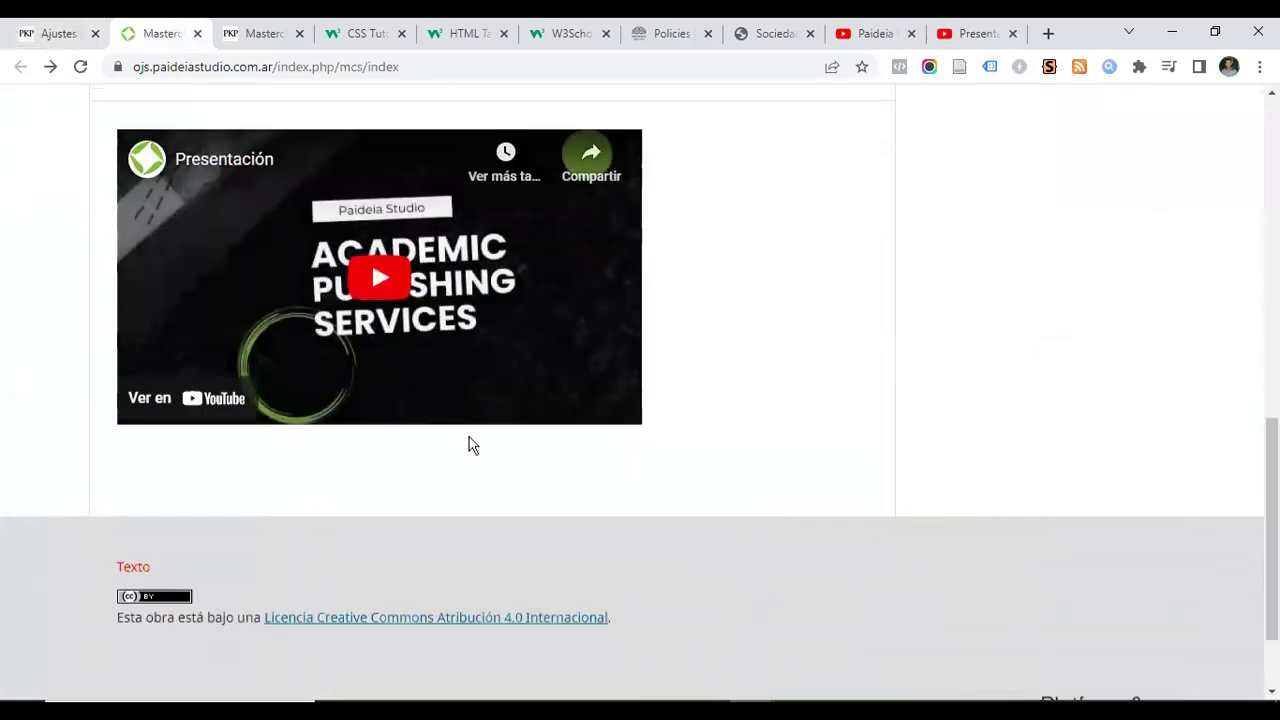
pyautogui.scroll(9, 469, 443)
pyautogui.scroll(-8, 575, 490)
pyautogui.scroll(7, 191, 477)
pyautogui.scroll(-2, 183, 434)
pyautogui.scroll(-6, 186, 427)
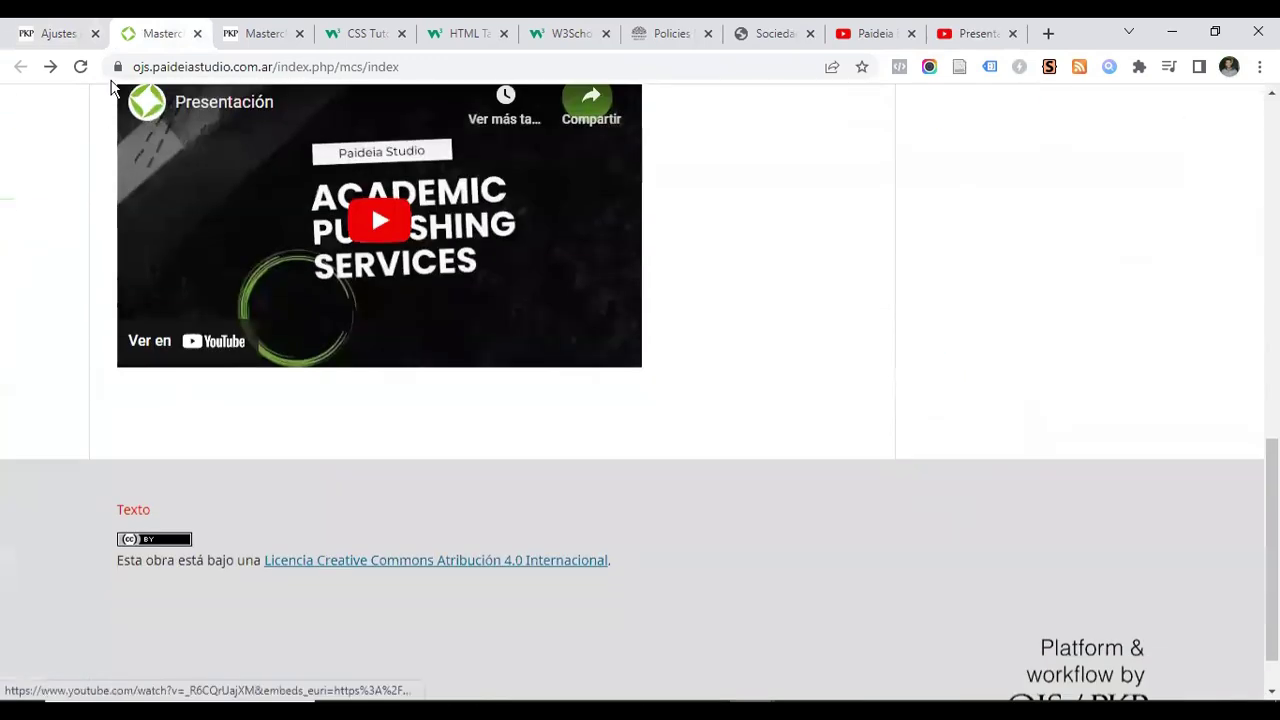
pyautogui.scroll(2, 266, 300)
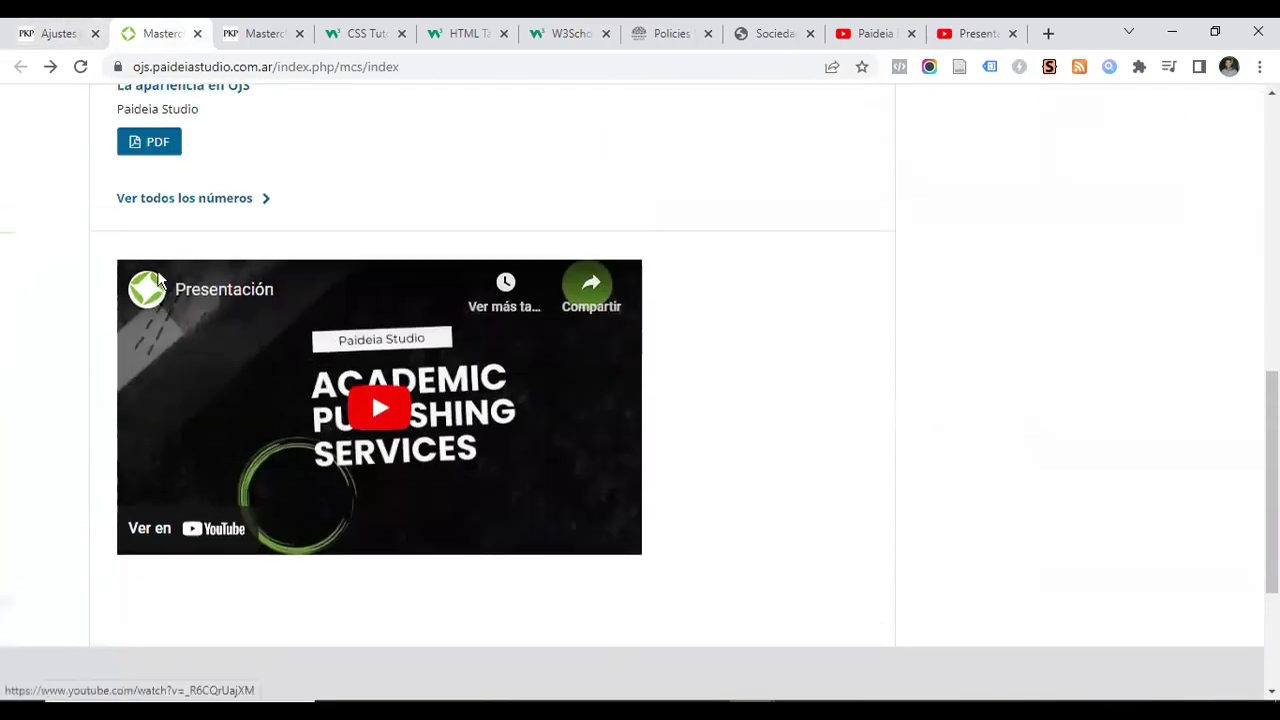
# Add style="text-align:center;" to the paragraph wrapping the iframe in the Contenido adicional source code, and save
pyautogui.click(28, 33)
pyautogui.click(834, 344)
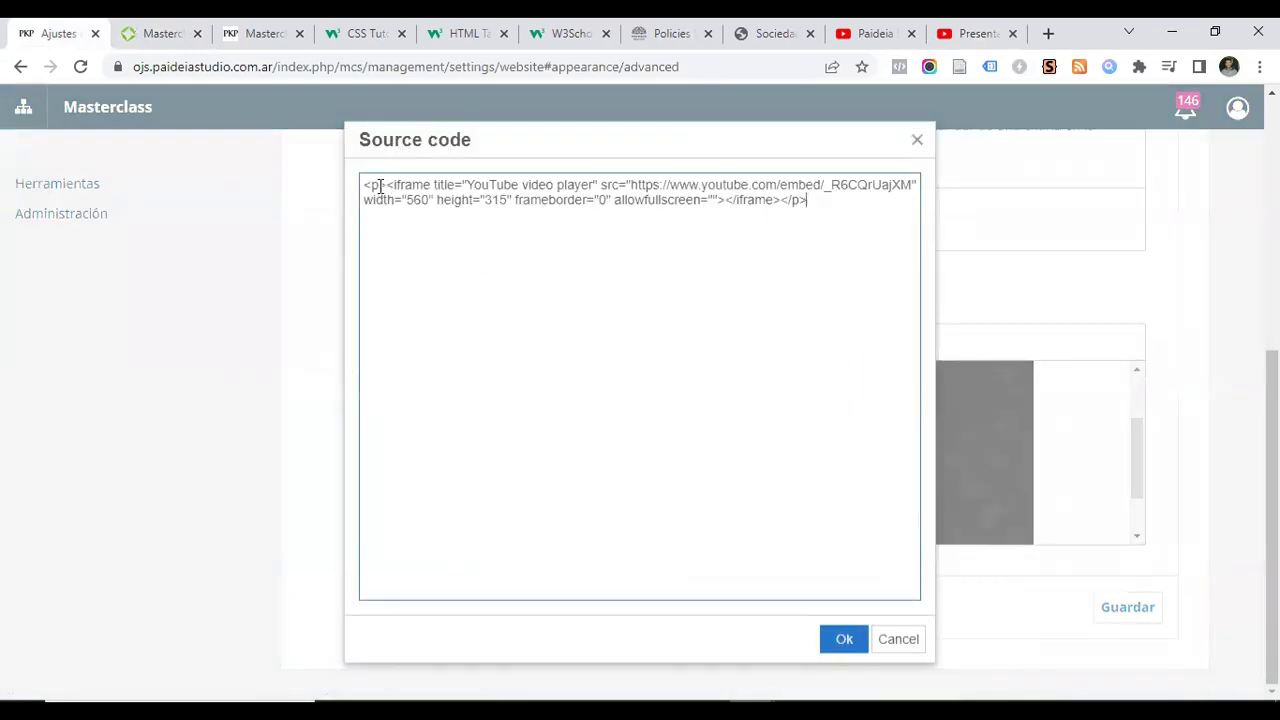
pyautogui.write('style')
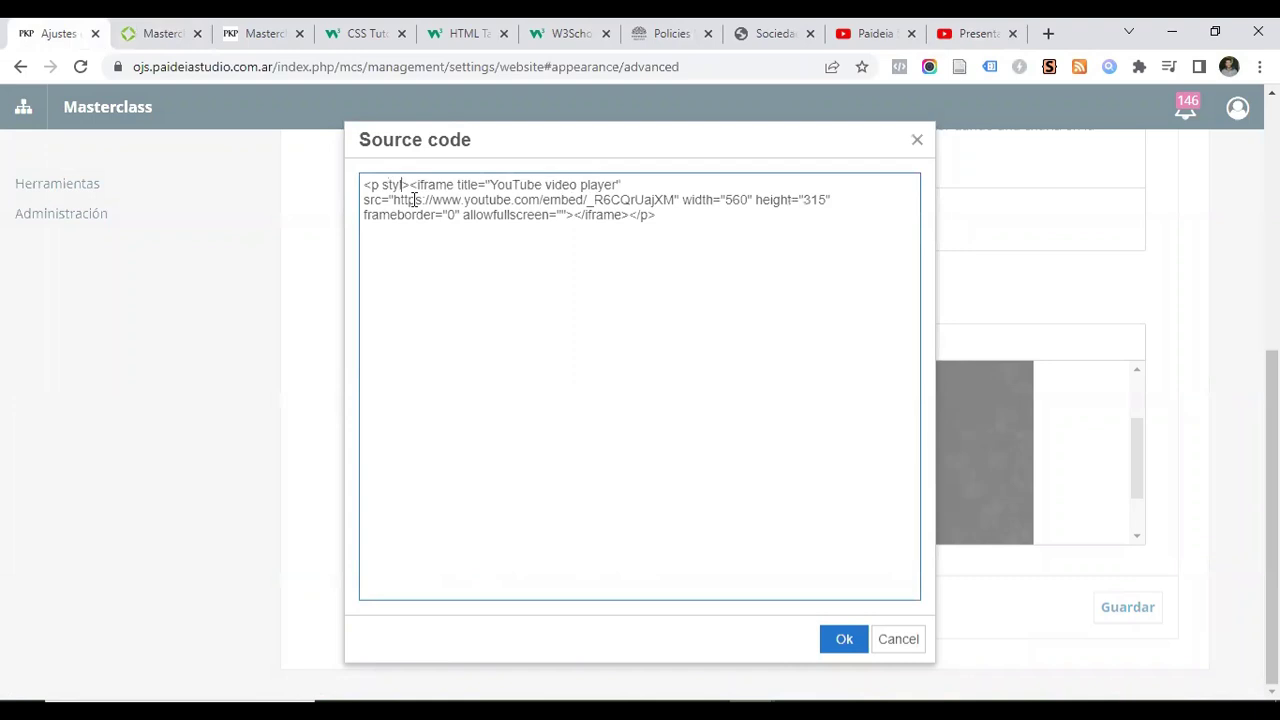
pyautogui.write('=')
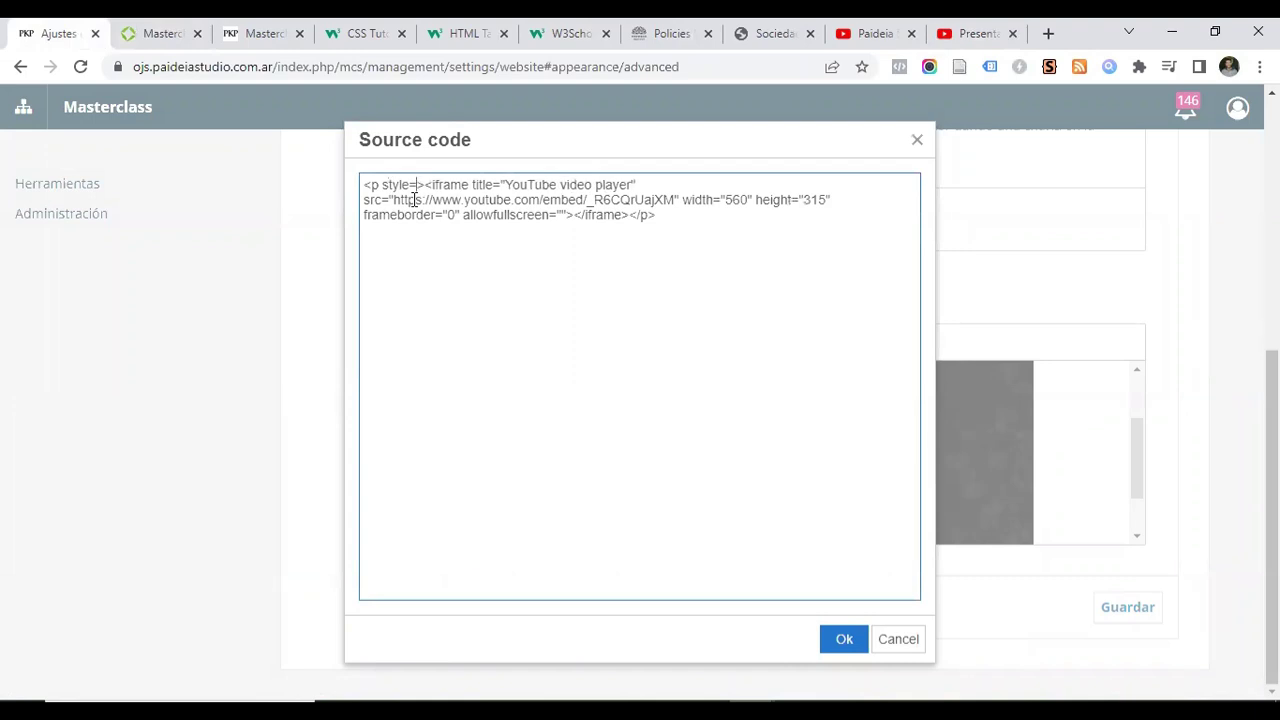
pyautogui.write('"')
pyautogui.write('"')
pyautogui.write('text')
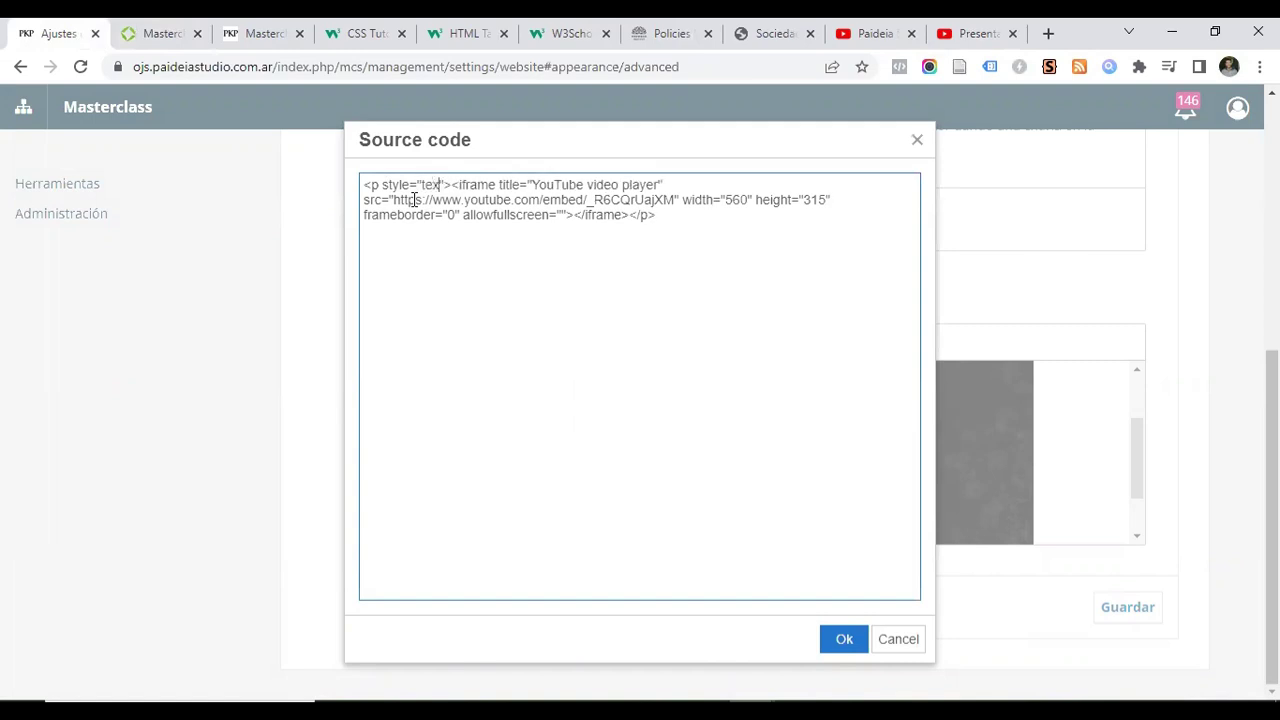
pyautogui.write('-align')
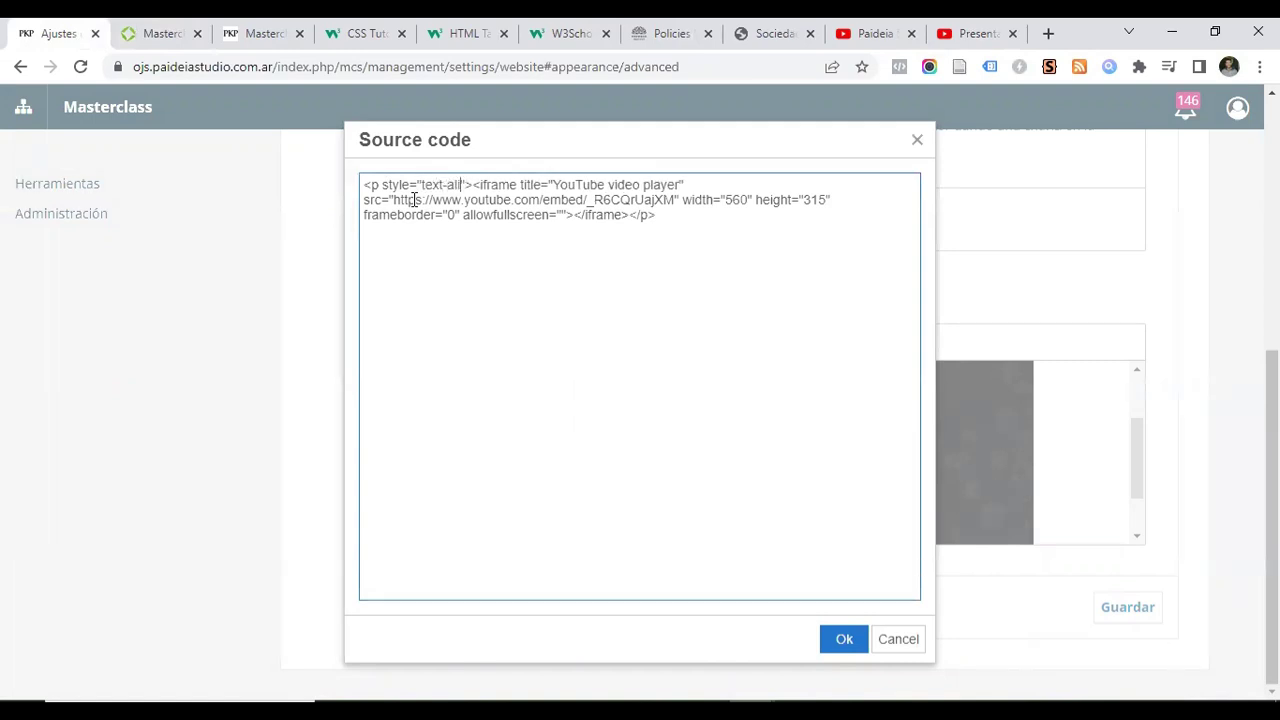
pyautogui.write(':center;')
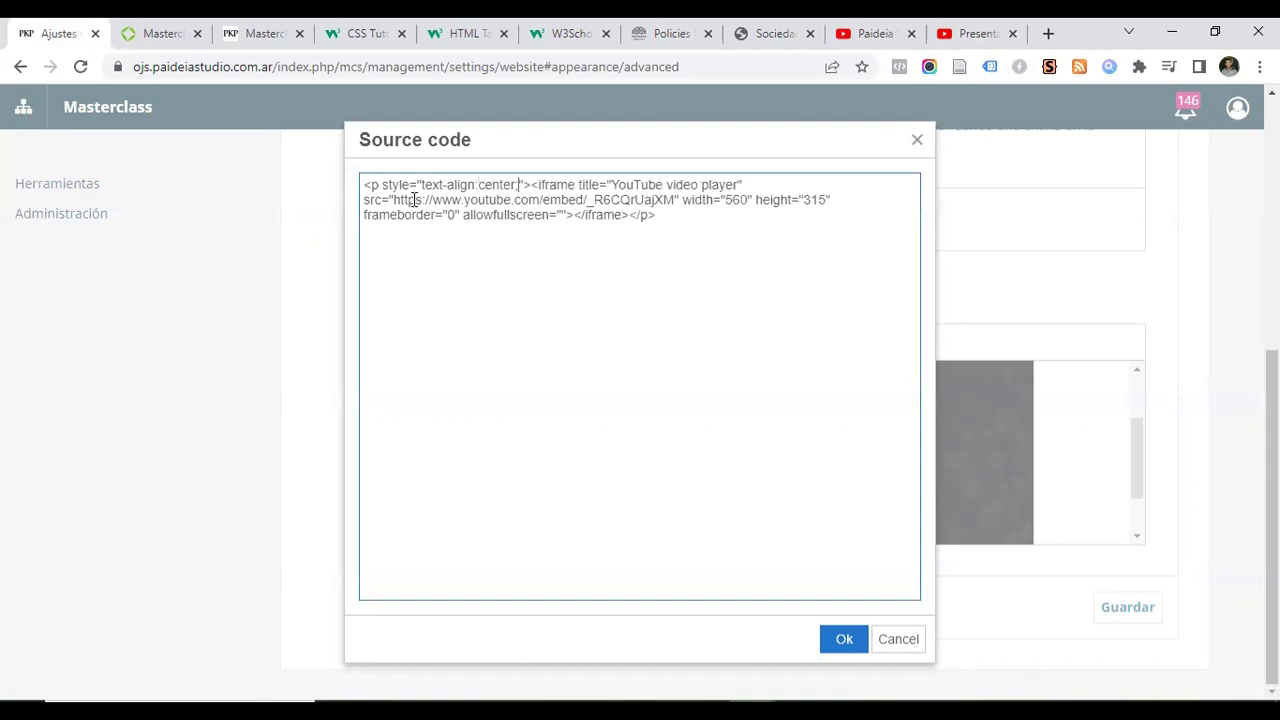
pyautogui.click(832, 630)
pyautogui.click(1106, 604)
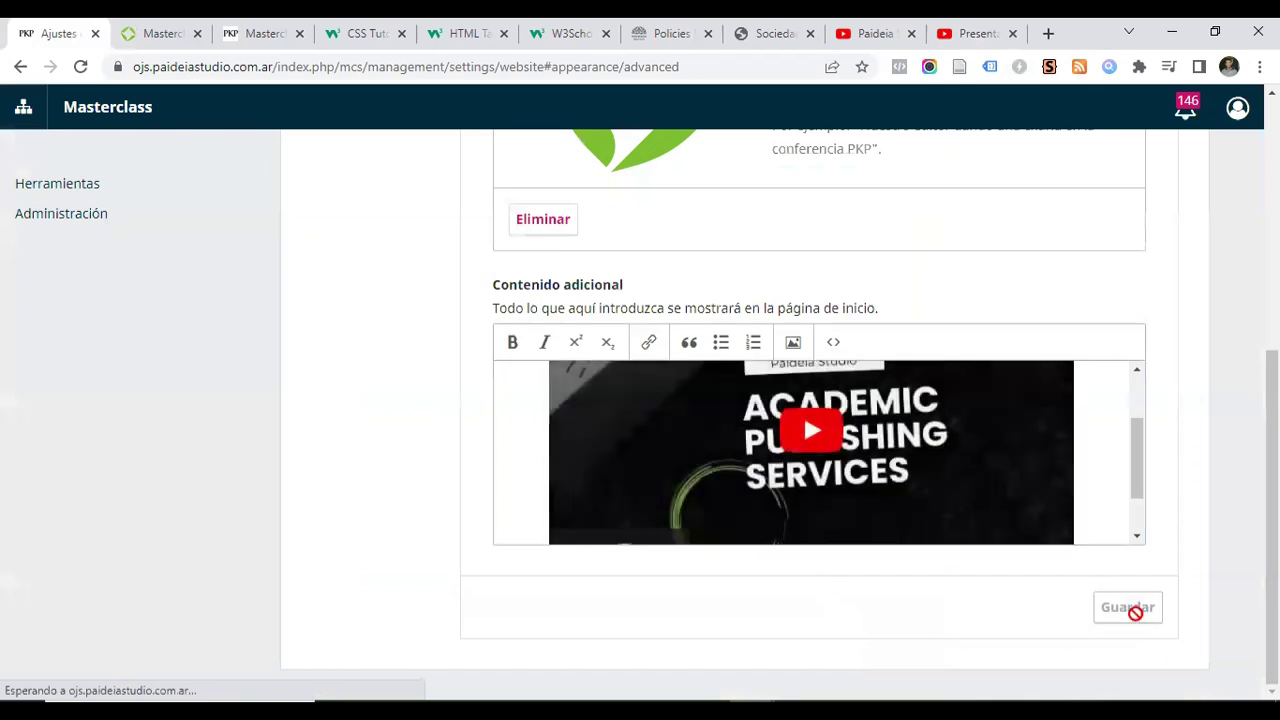
# Reload the Masterclass homepage and check the video's alignment against the Número actual and Artículos sections
pyautogui.click(160, 33)
pyautogui.click(80, 66)
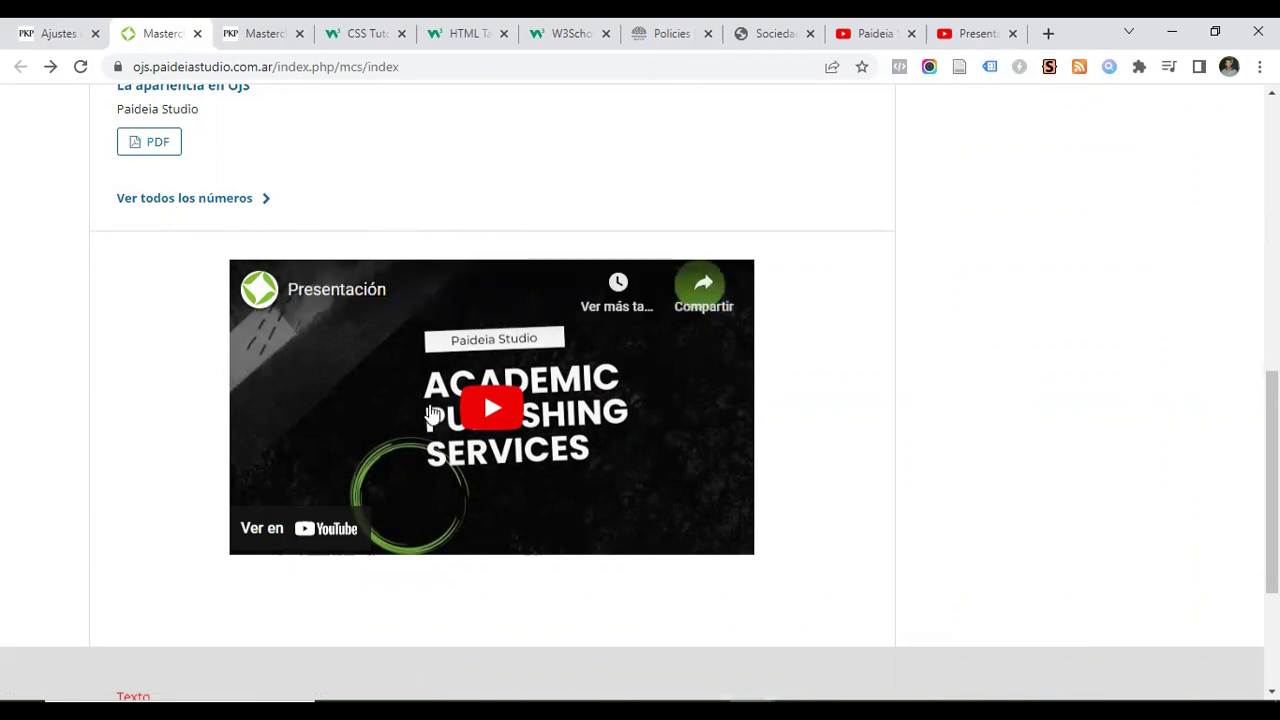
pyautogui.scroll(8, 540, 477)
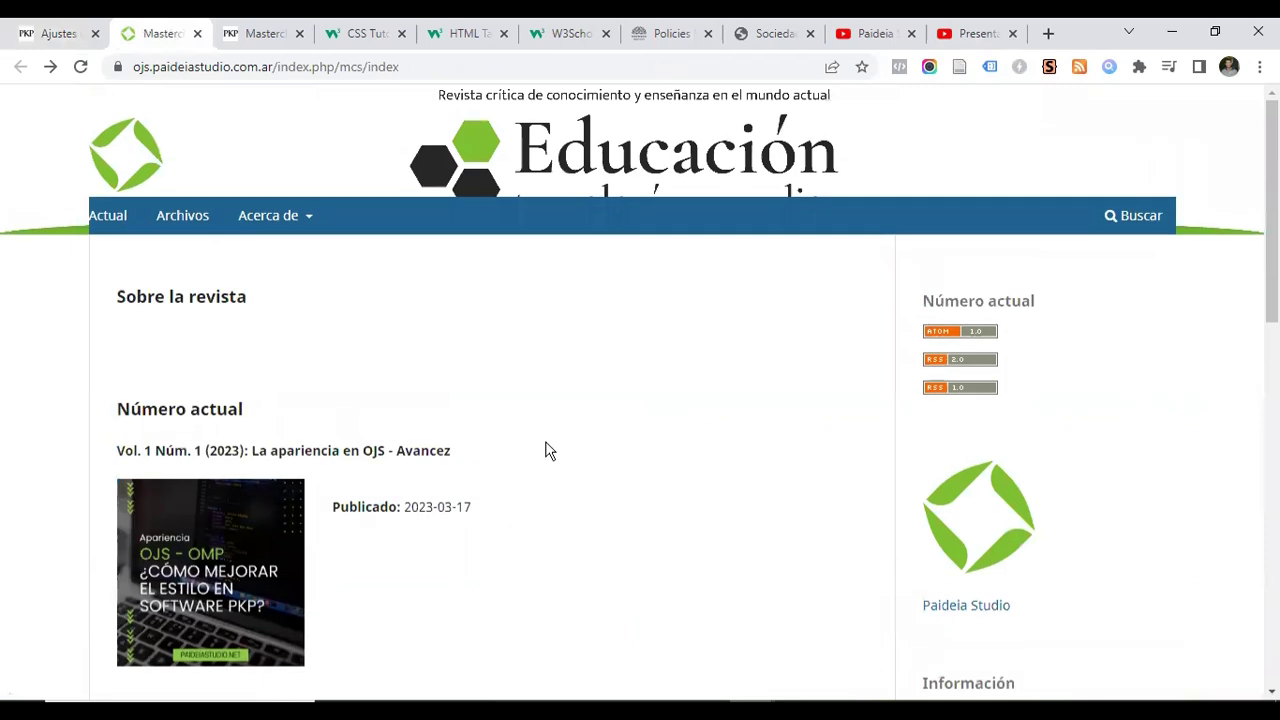
pyautogui.scroll(-4, 169, 416)
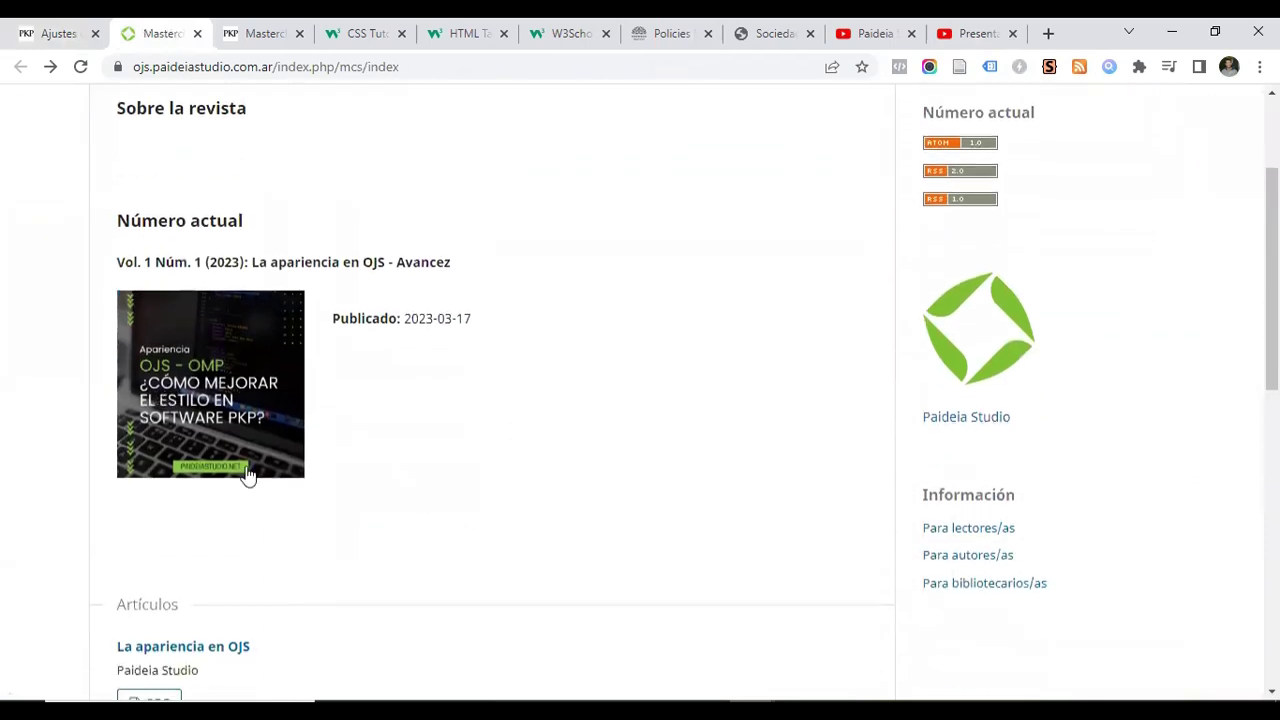
pyautogui.scroll(-3, 202, 362)
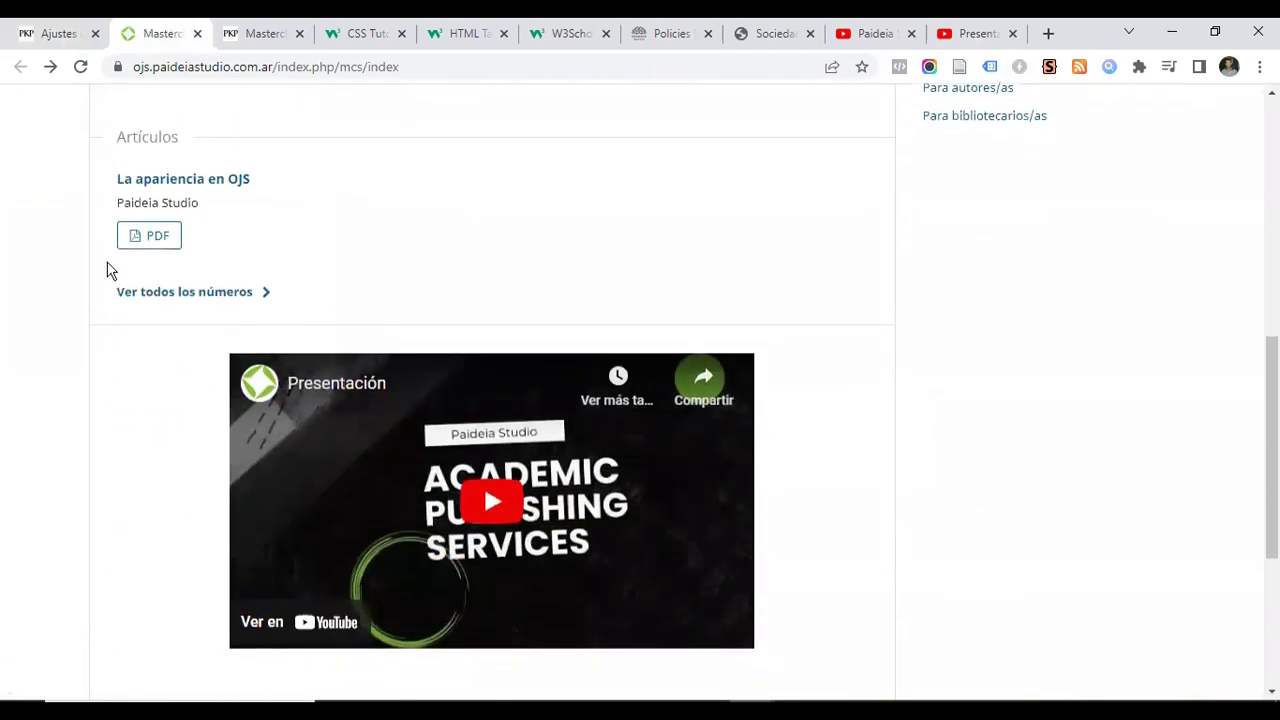
pyautogui.scroll(8, 106, 271)
pyautogui.scroll(-2, 155, 199)
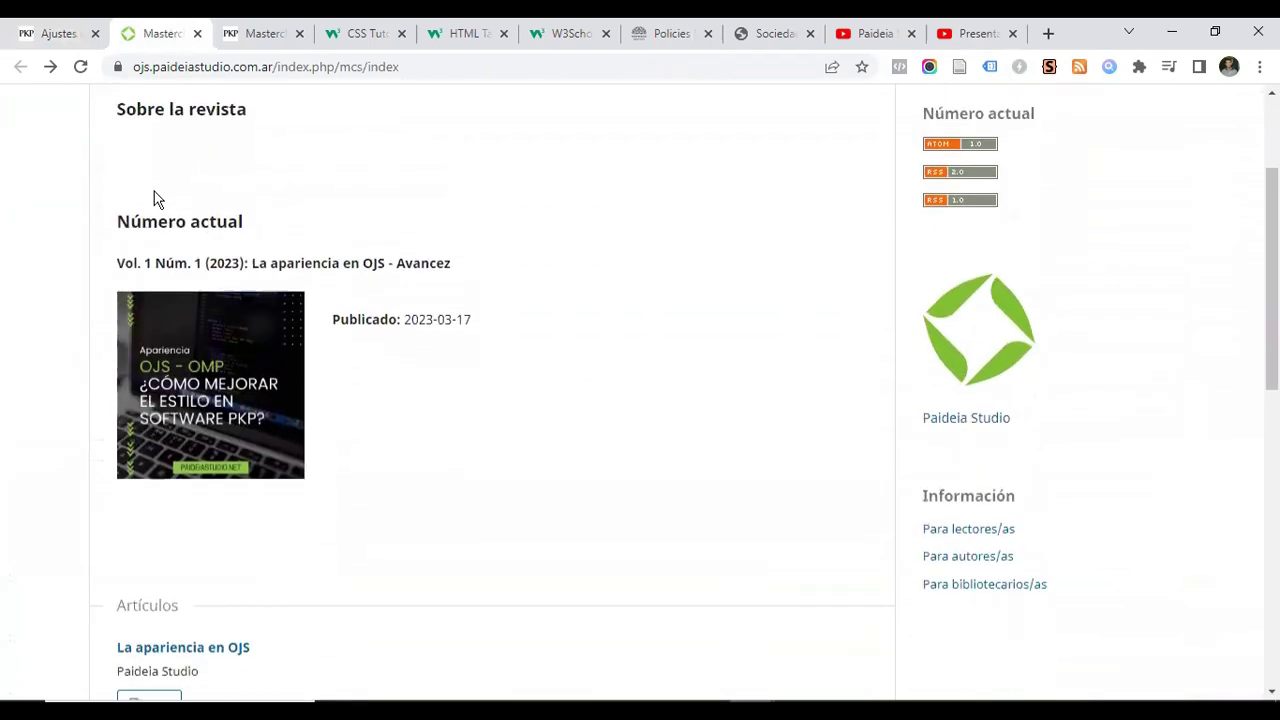
pyautogui.scroll(-6, 269, 271)
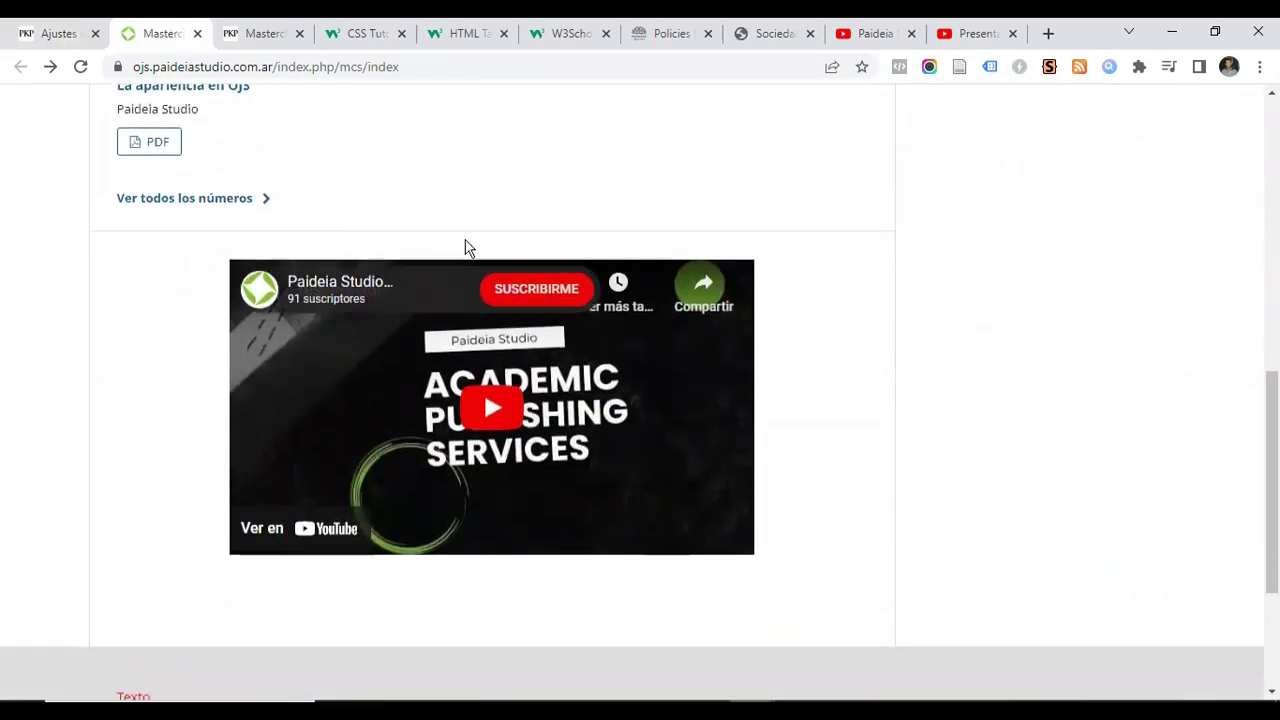
# Add border: solid 2px green to the paragraph's style in the Contenido adicional source code, save, and check it on the reloaded Masterclass homepage
pyautogui.click(70, 33)
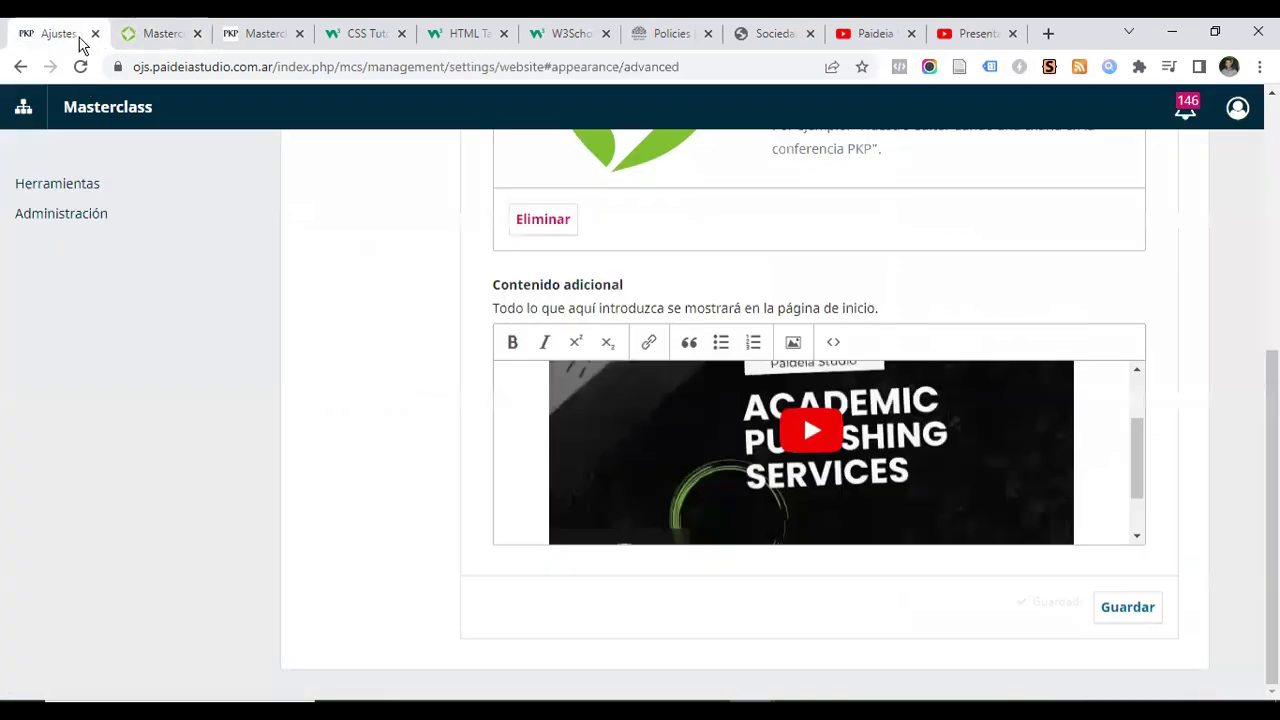
pyautogui.click(832, 344)
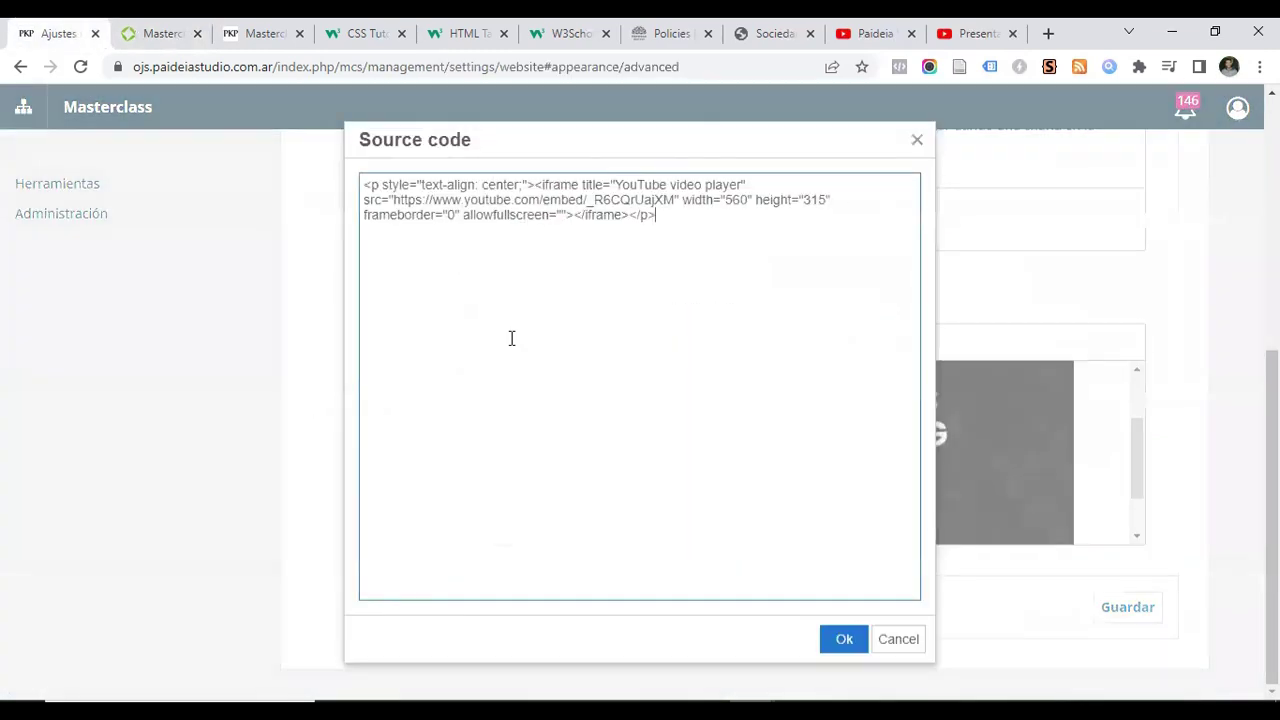
pyautogui.click(523, 184)
pyautogui.write('border')
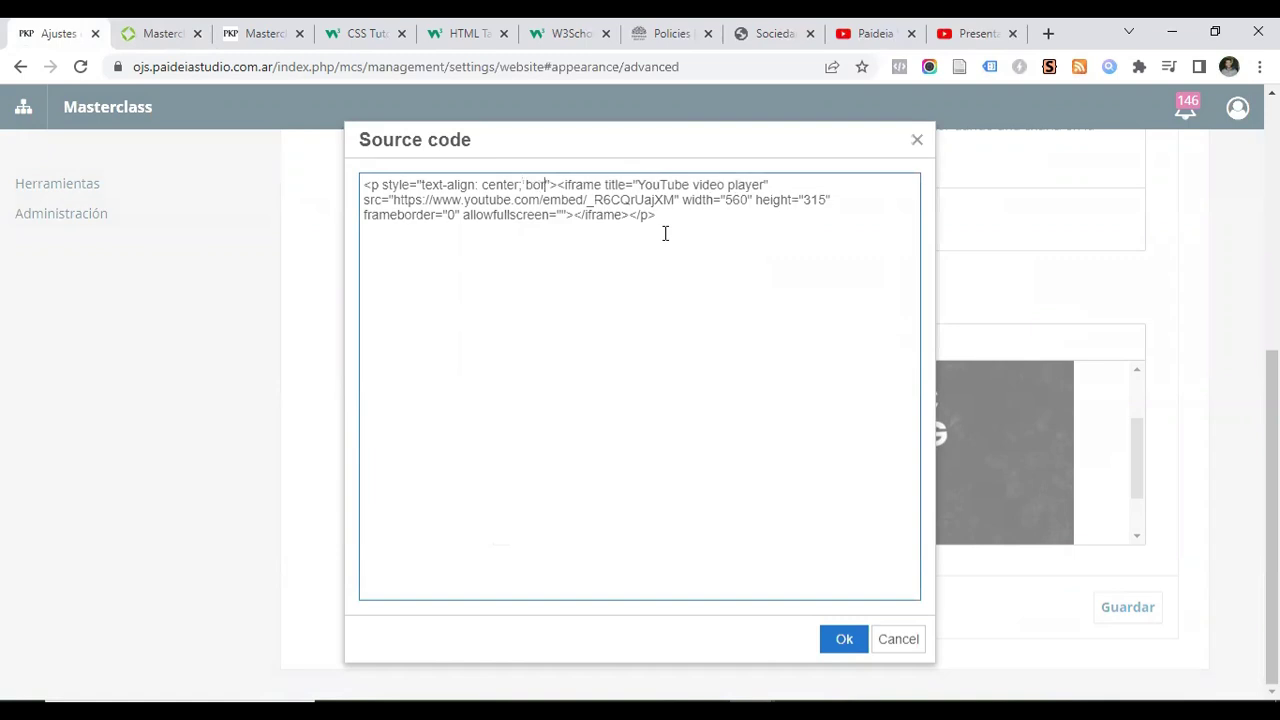
pyautogui.write(':')
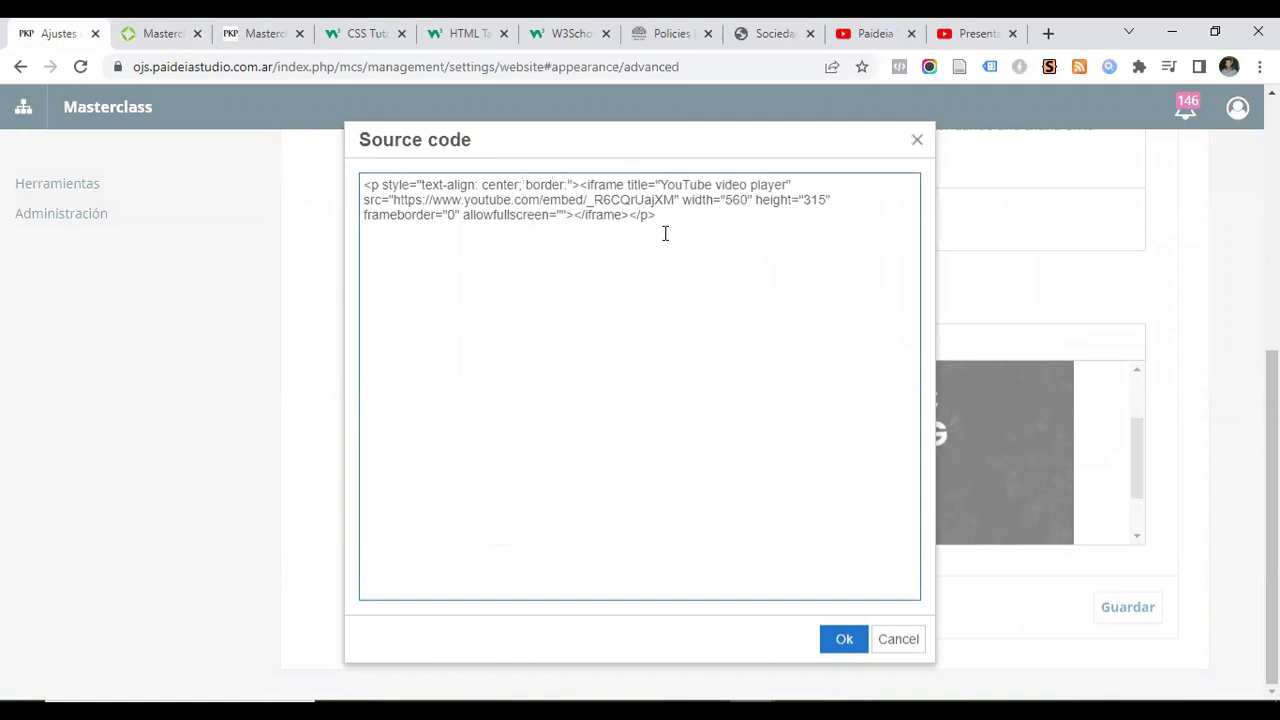
pyautogui.write(' solid')
pyautogui.write(' 2')
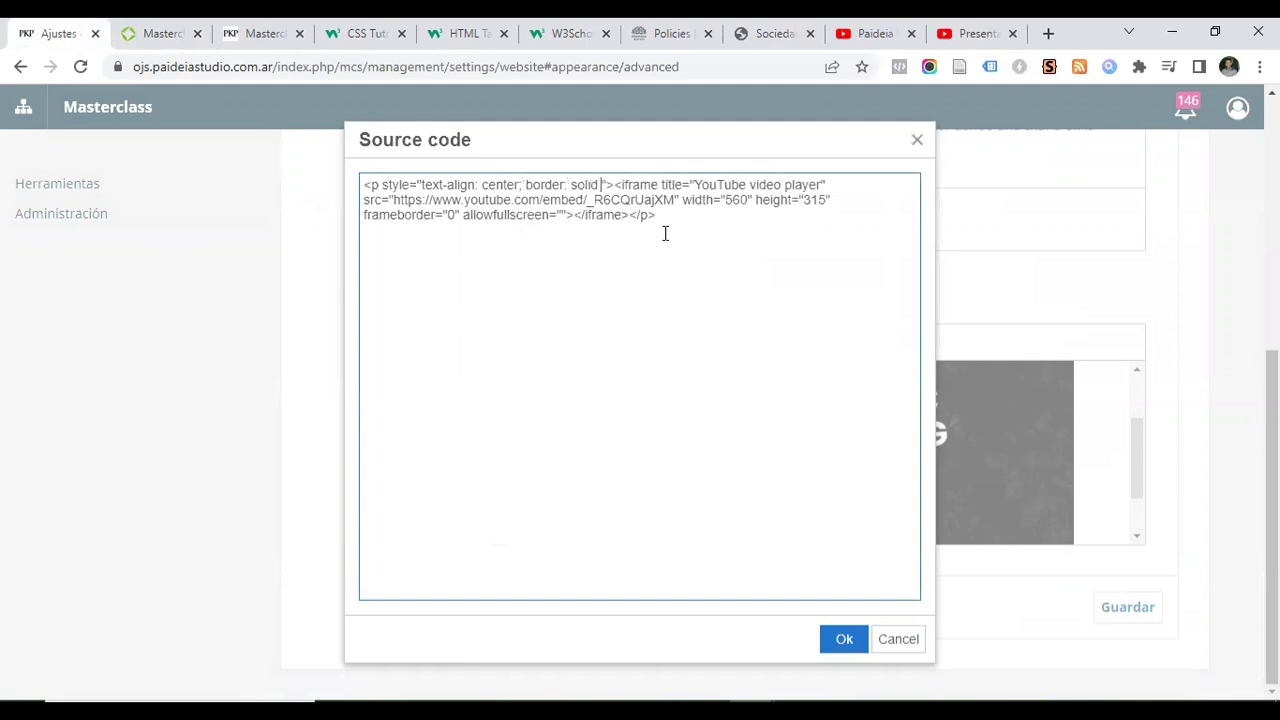
pyautogui.write('px')
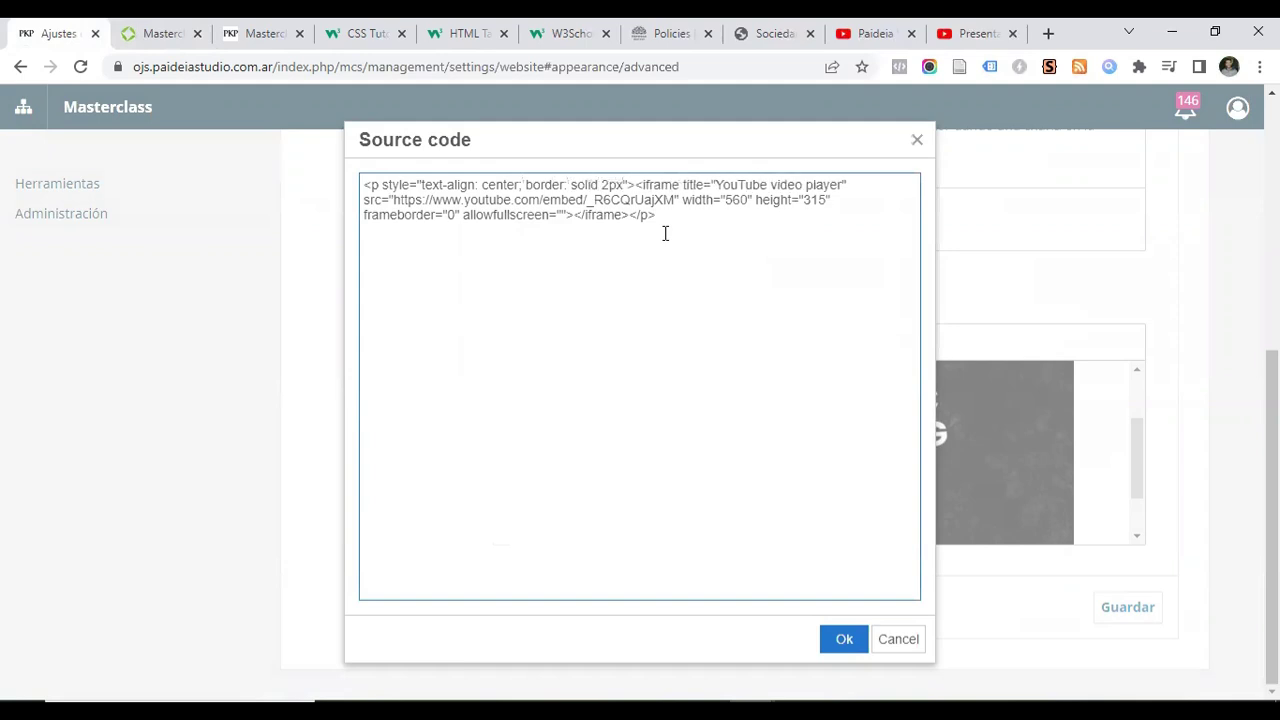
pyautogui.write(' green')
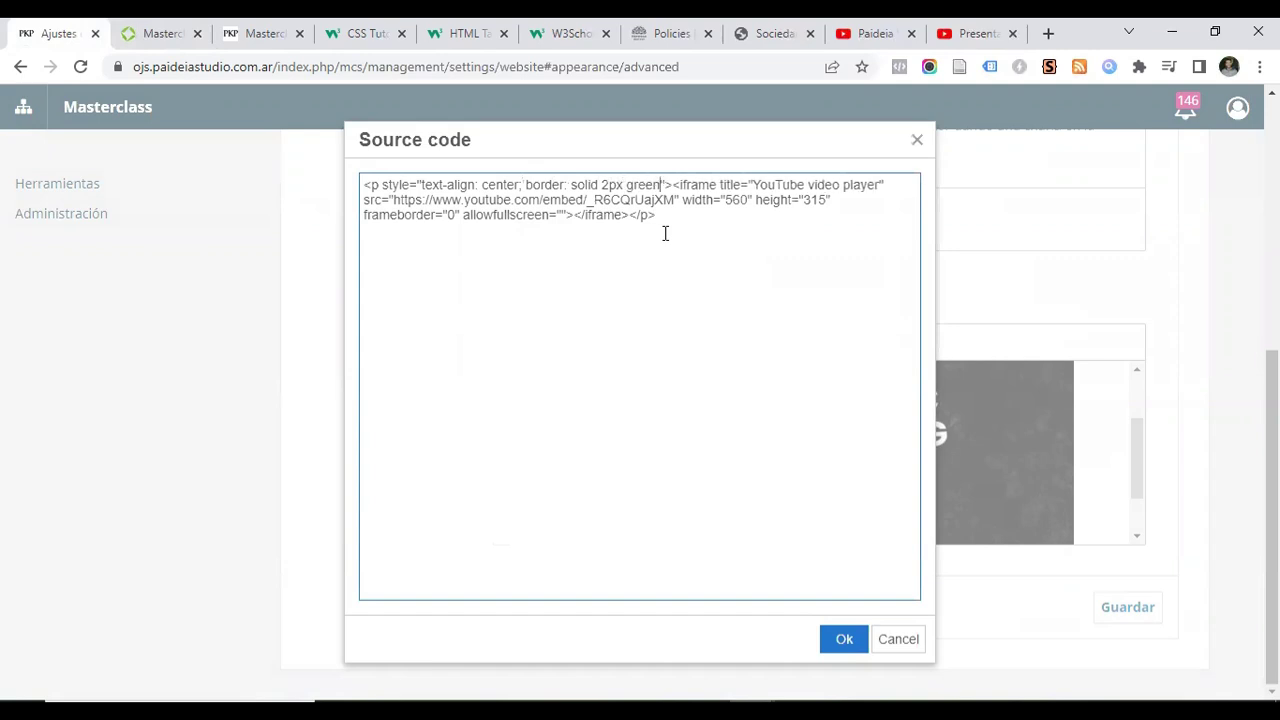
pyautogui.click(843, 636)
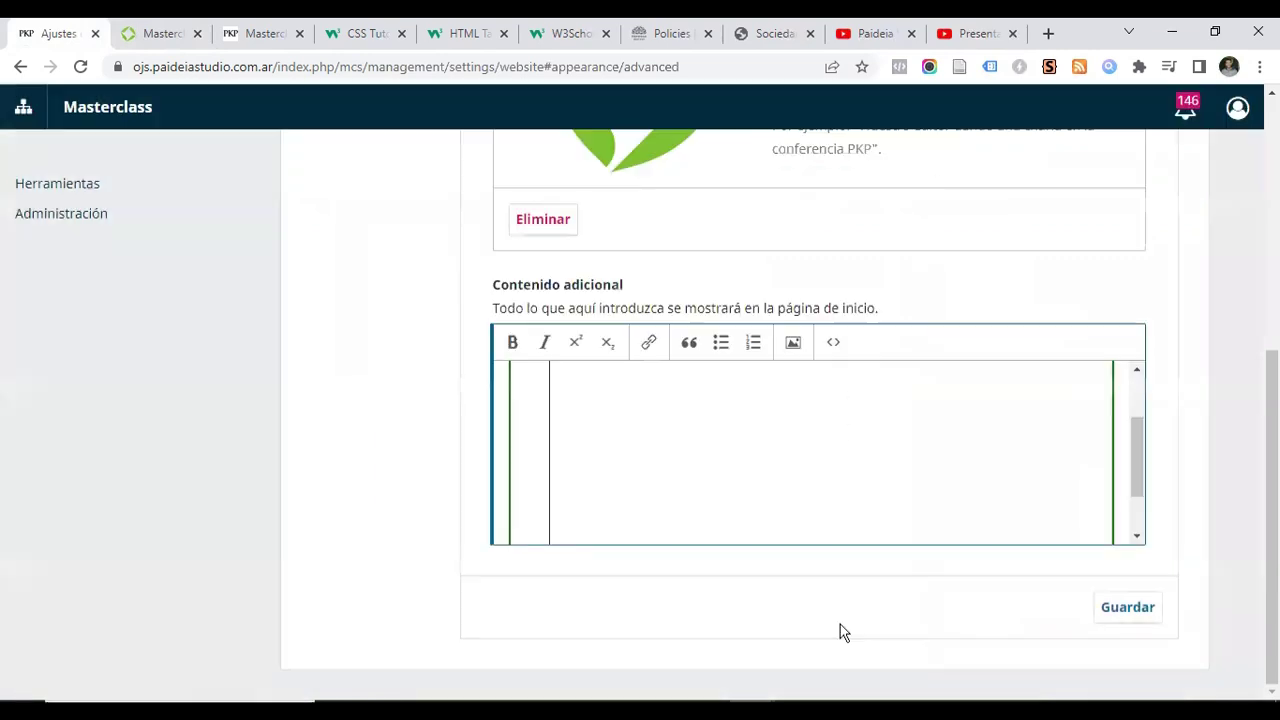
pyautogui.click(1130, 610)
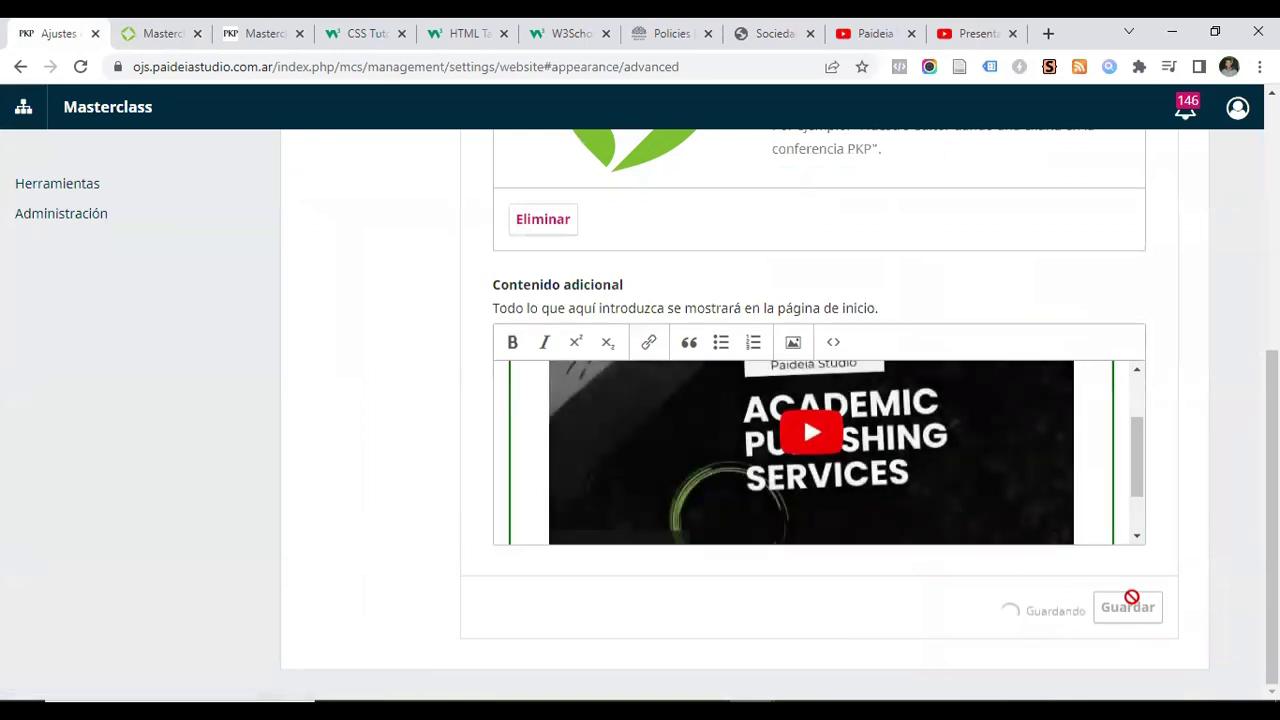
pyautogui.click(170, 35)
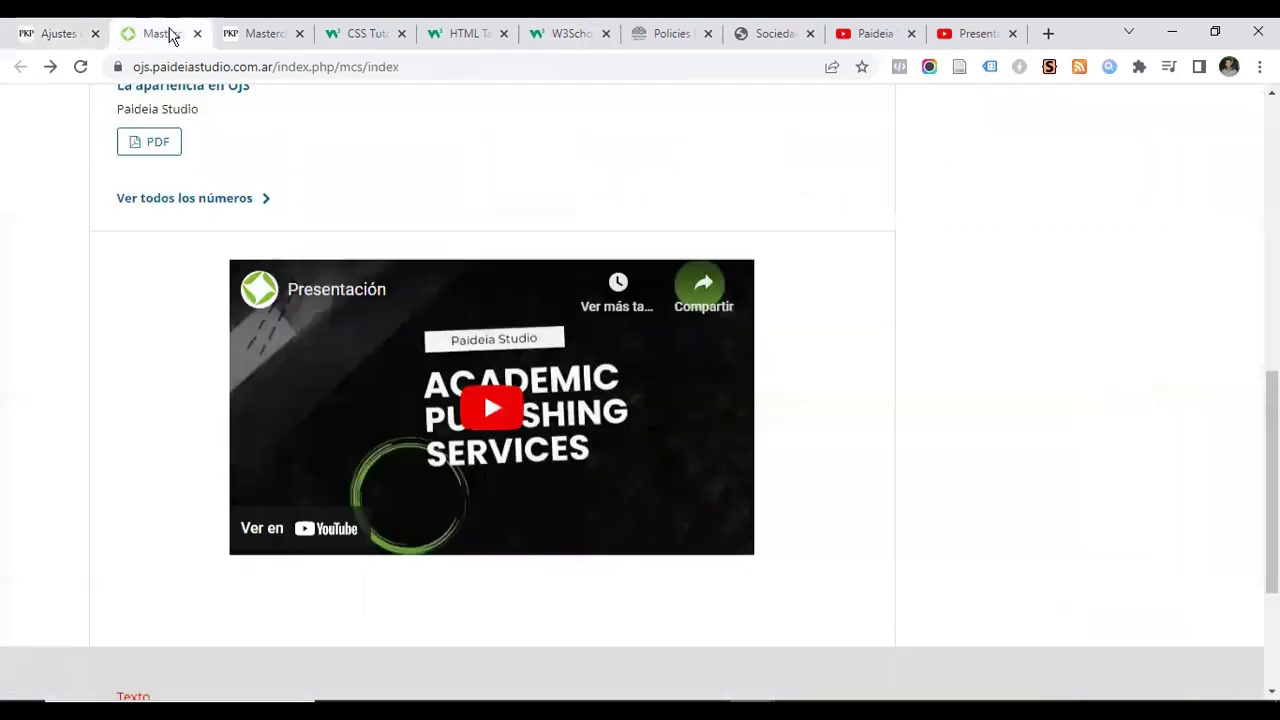
pyautogui.click(80, 66)
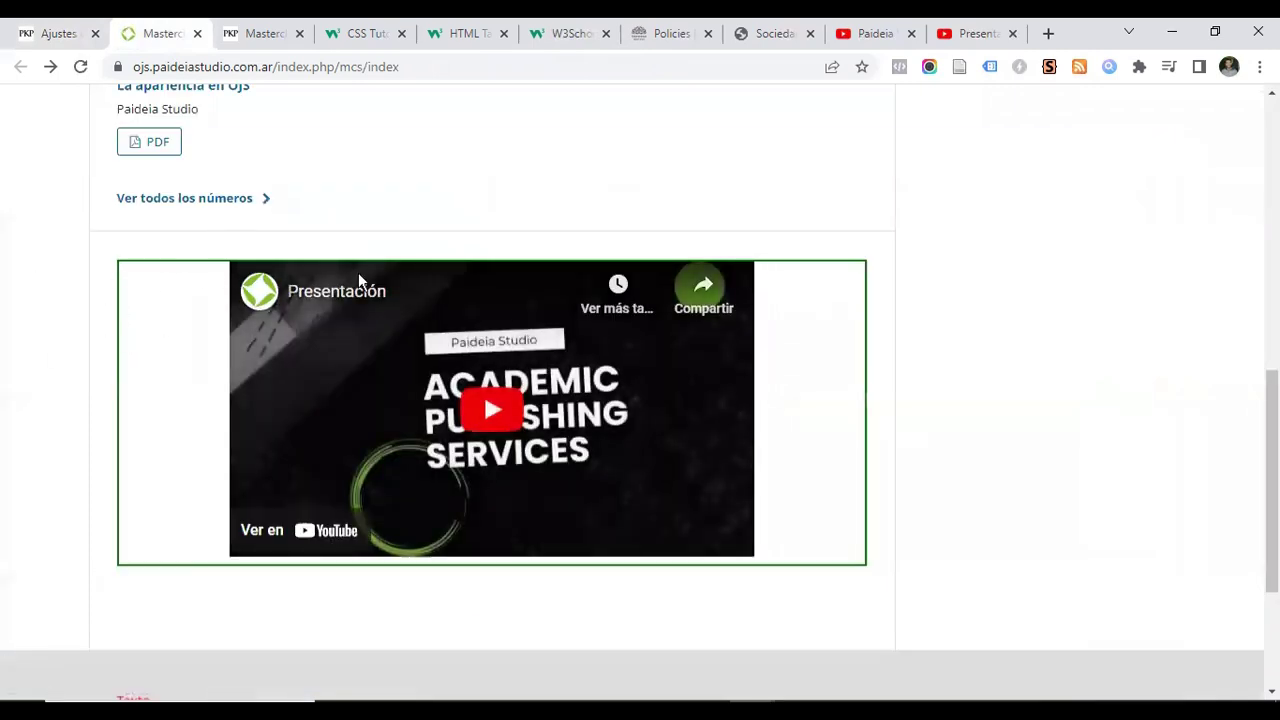
# Copy the green border declaration from the paragraph's style in the Contenido adicional source code, and remove it there
pyautogui.click(40, 33)
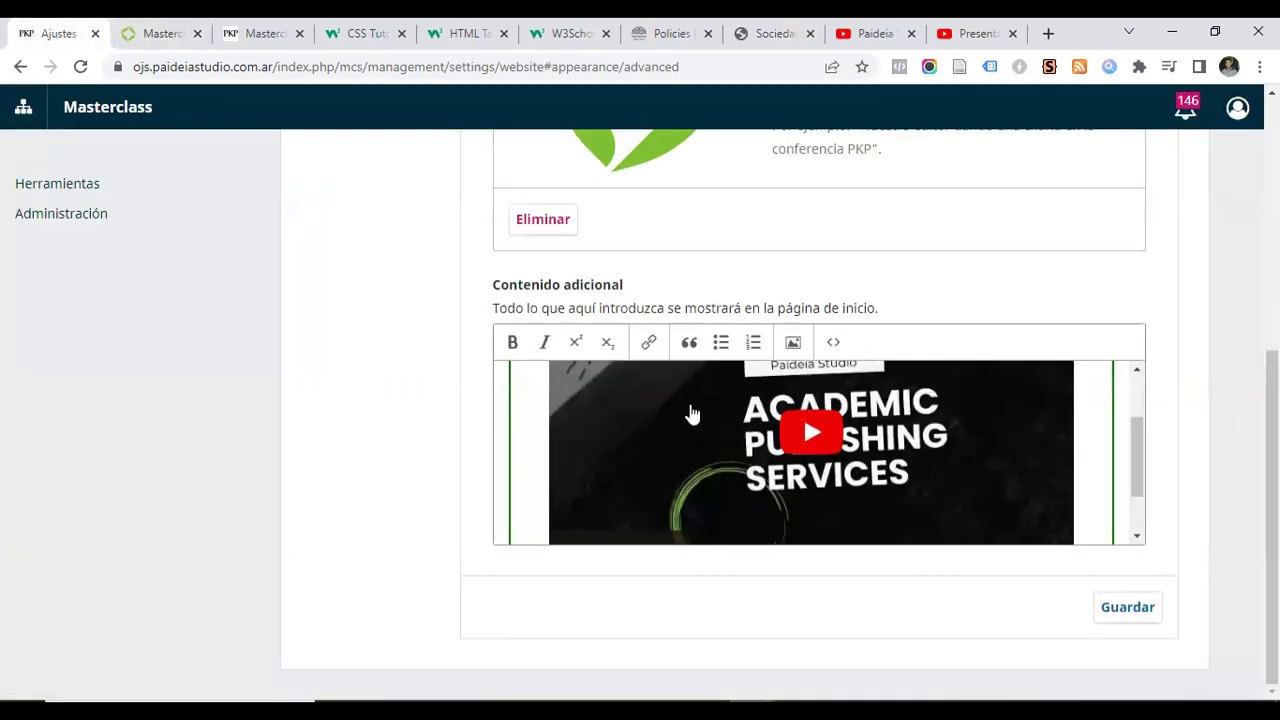
pyautogui.click(831, 345)
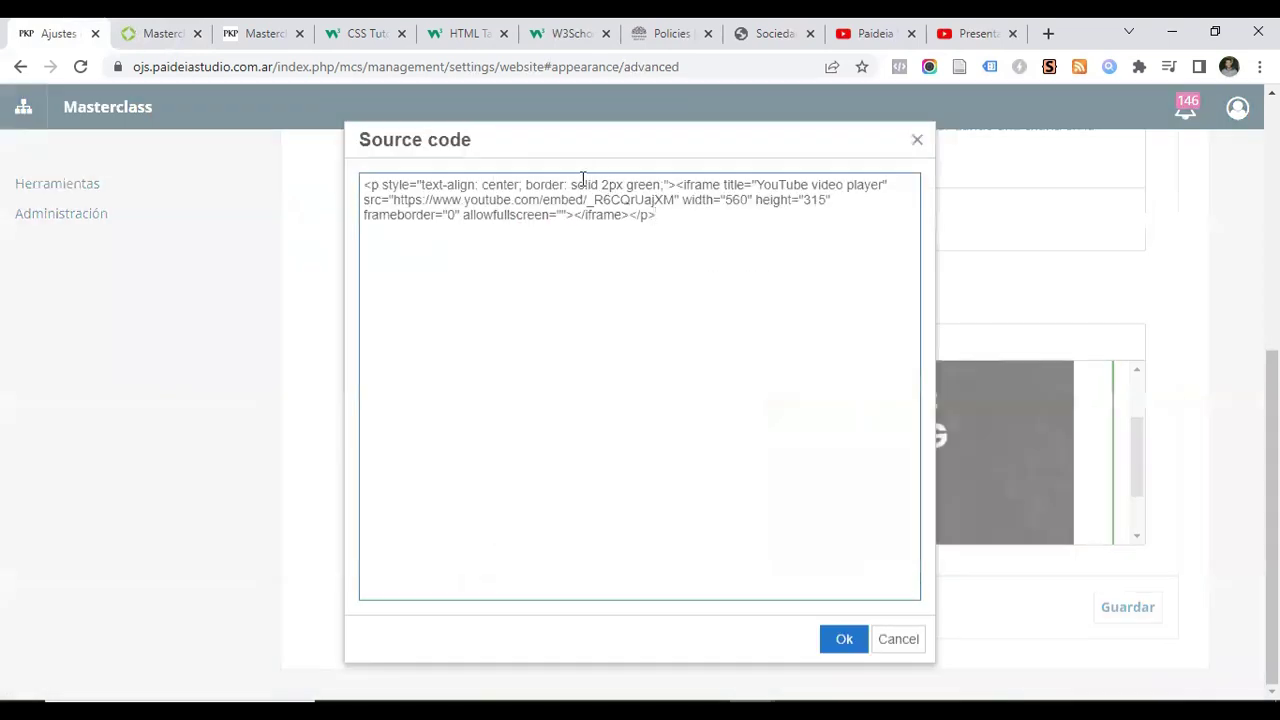
pyautogui.moveTo(527, 184); pyautogui.dragTo(662, 185)
pyautogui.hotkey('ctrl', 'c')
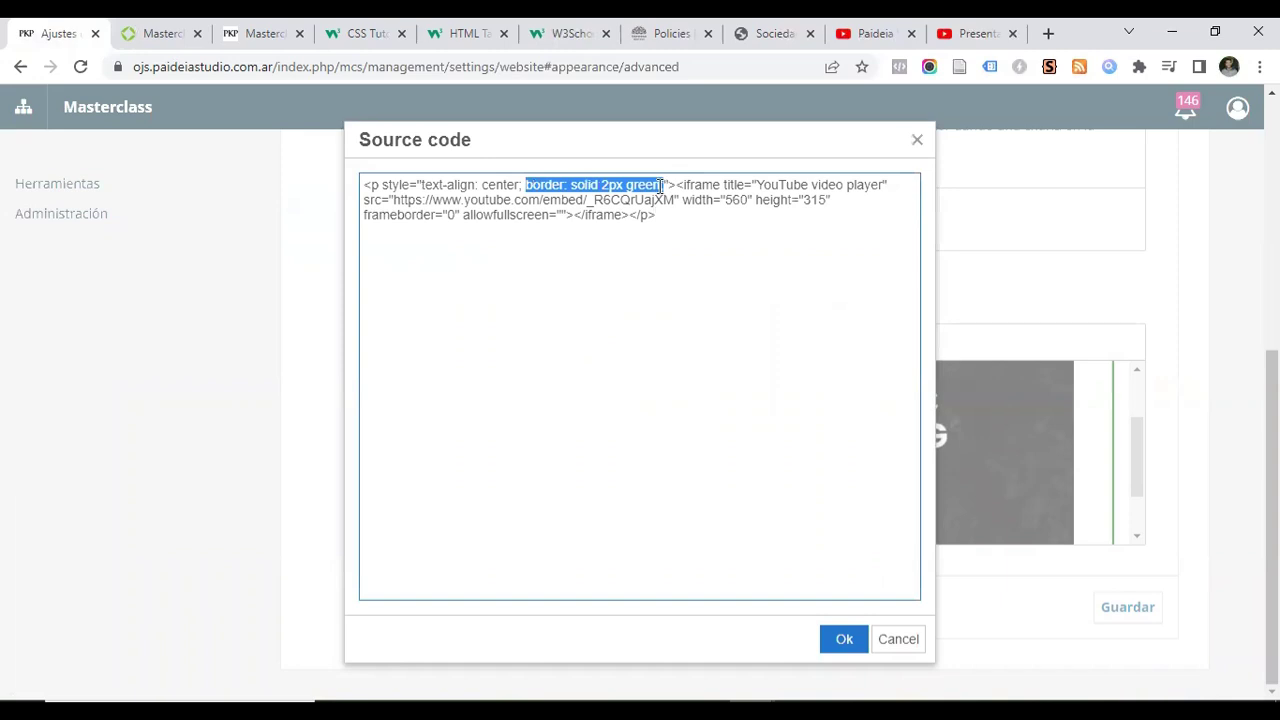
pyautogui.press('BackSpace')
pyautogui.press('BackSpace')
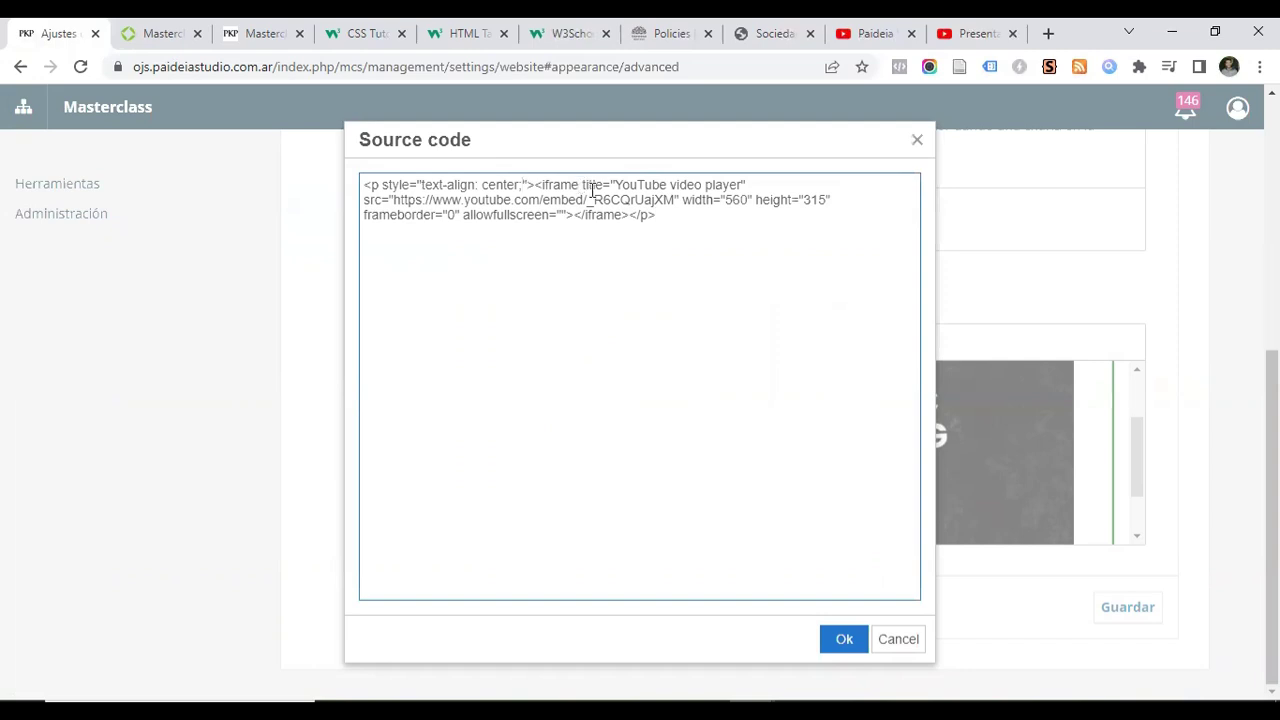
# Add style="border: solid 2px green;" to the iframe tag, save the settings, and check the video's border on the reloaded homepage
pyautogui.write('style')
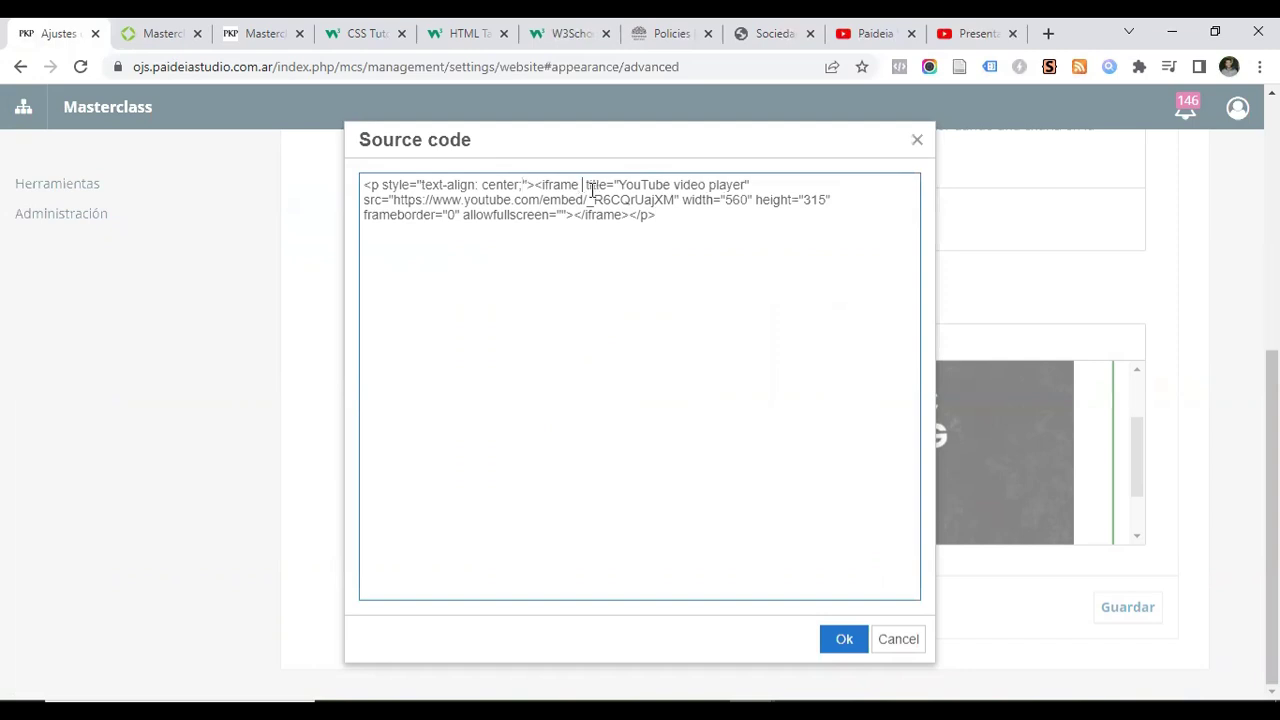
pyautogui.write('=')
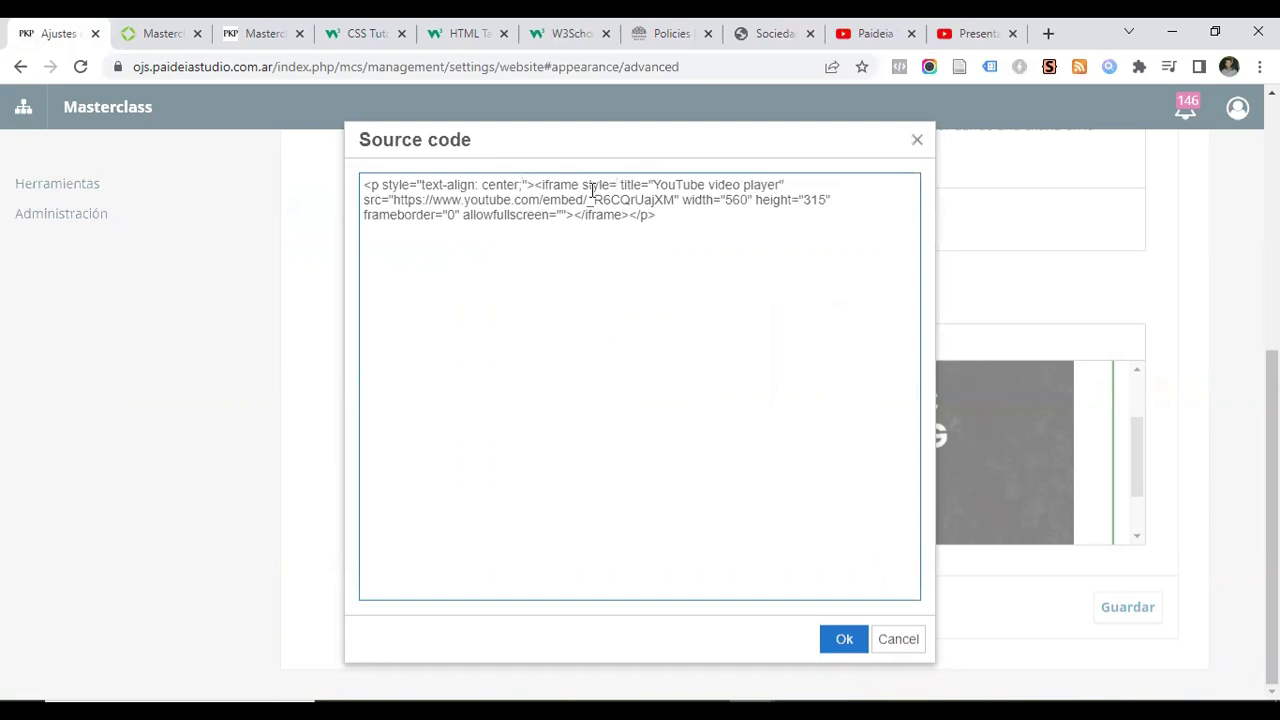
pyautogui.write('""')
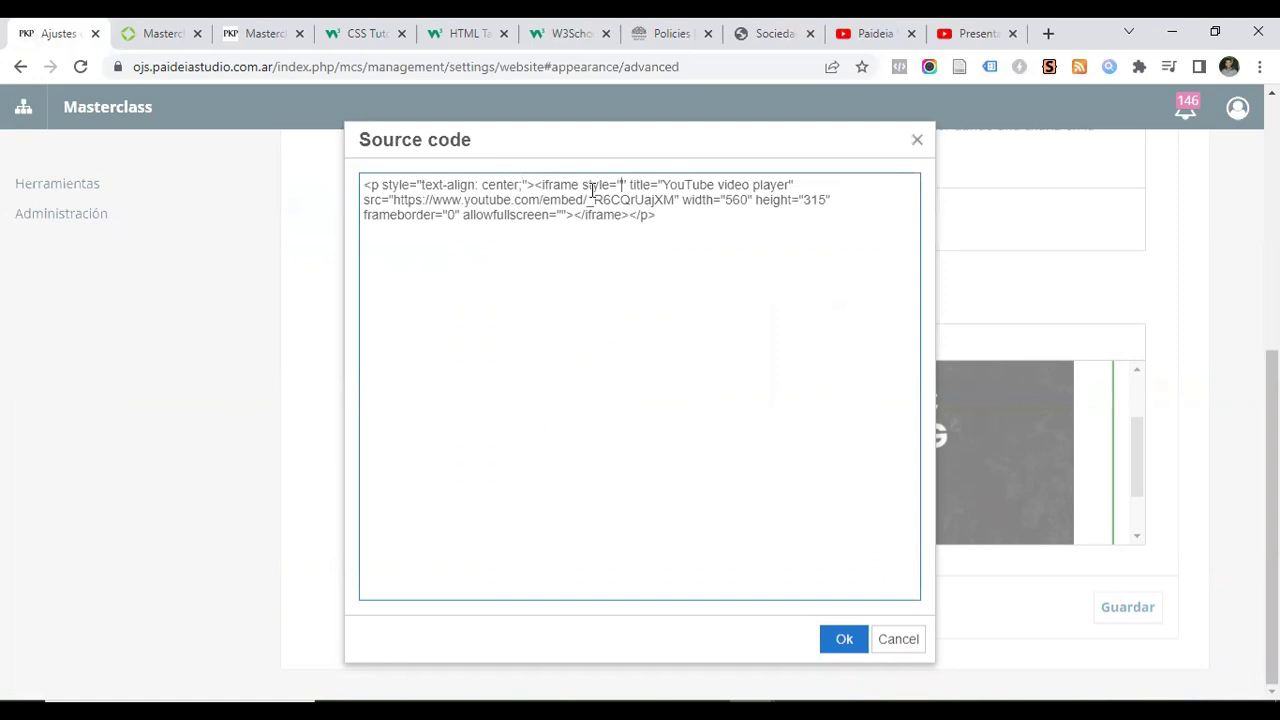
pyautogui.hotkey('ctrl', 'v')
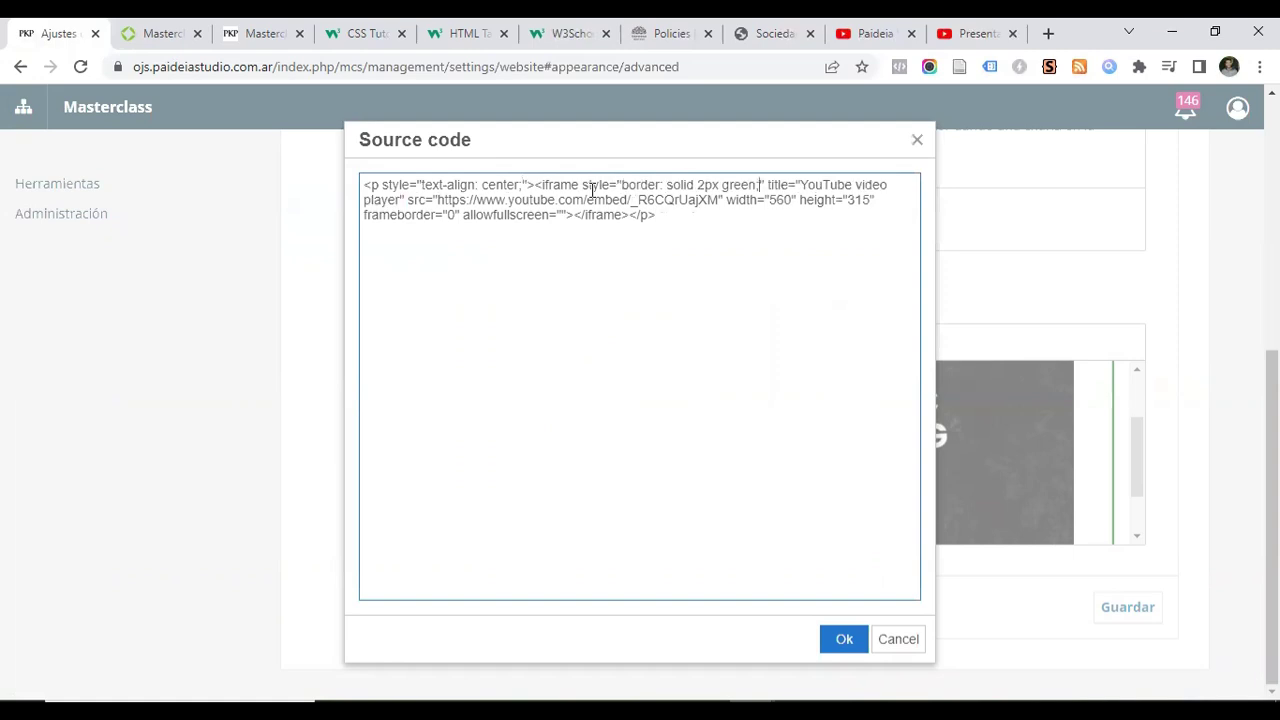
pyautogui.click(840, 638)
pyautogui.click(1110, 606)
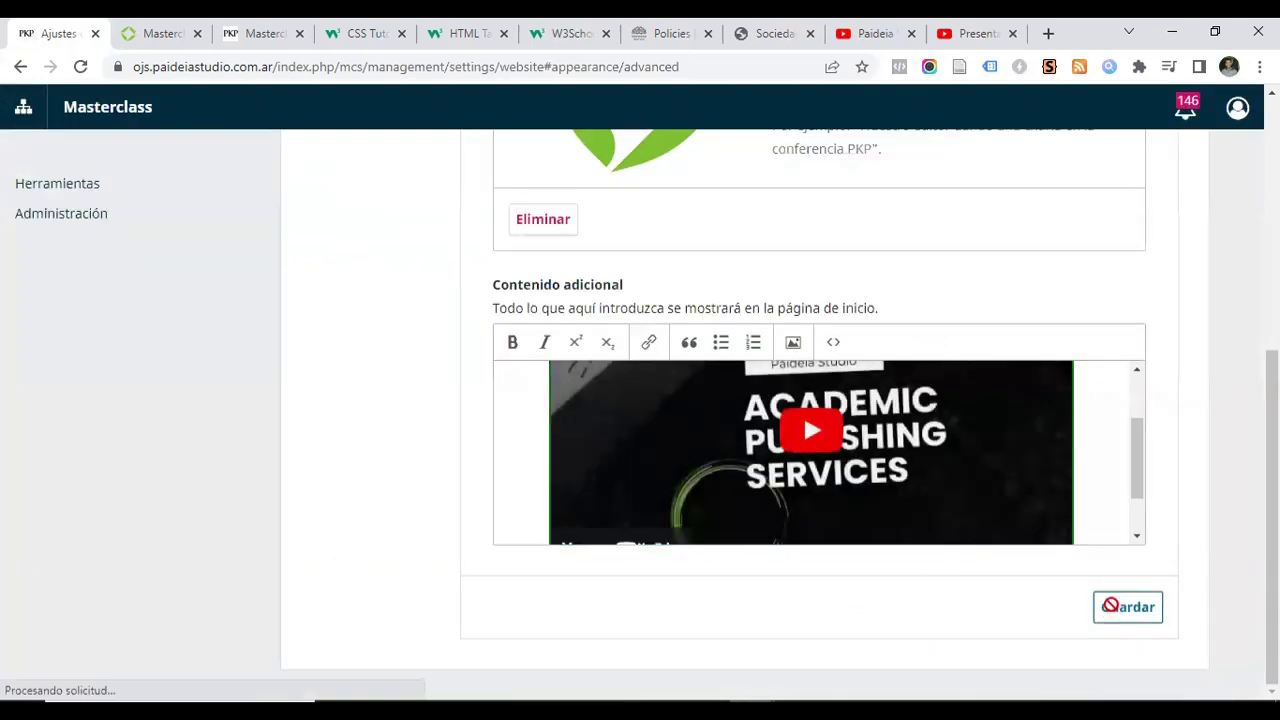
pyautogui.click(1100, 614)
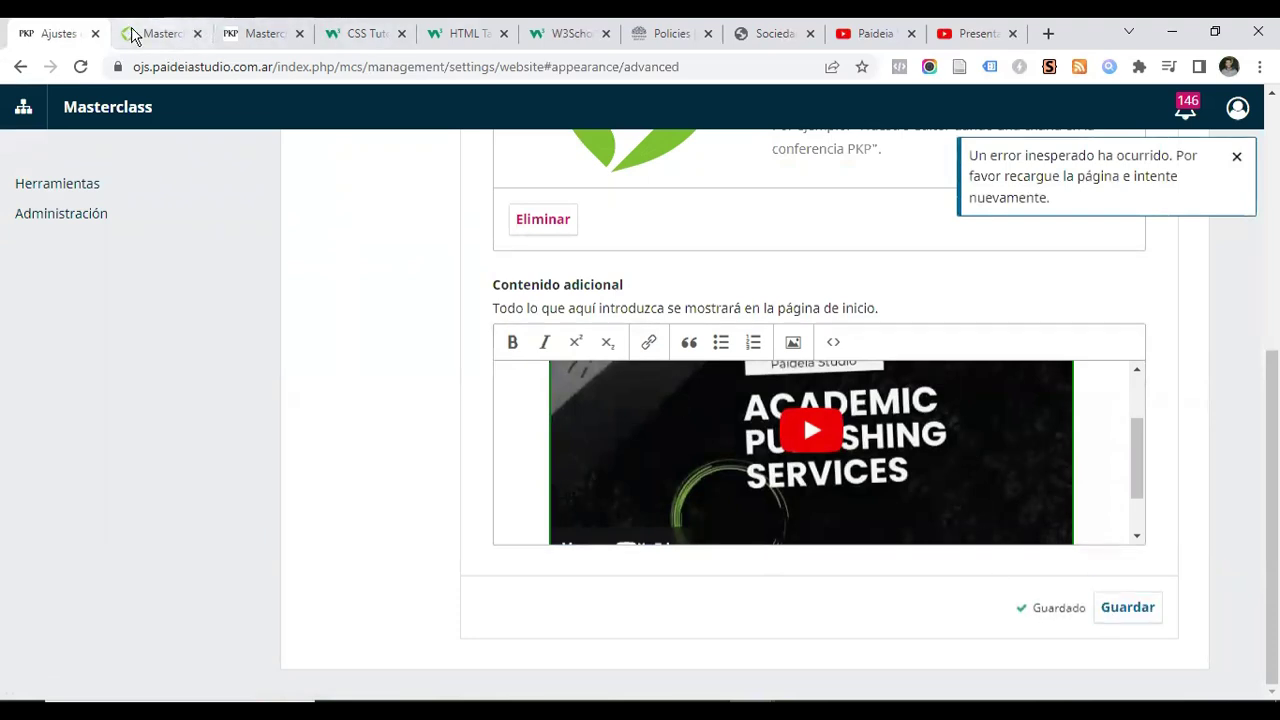
pyautogui.click(133, 36)
pyautogui.click(80, 67)
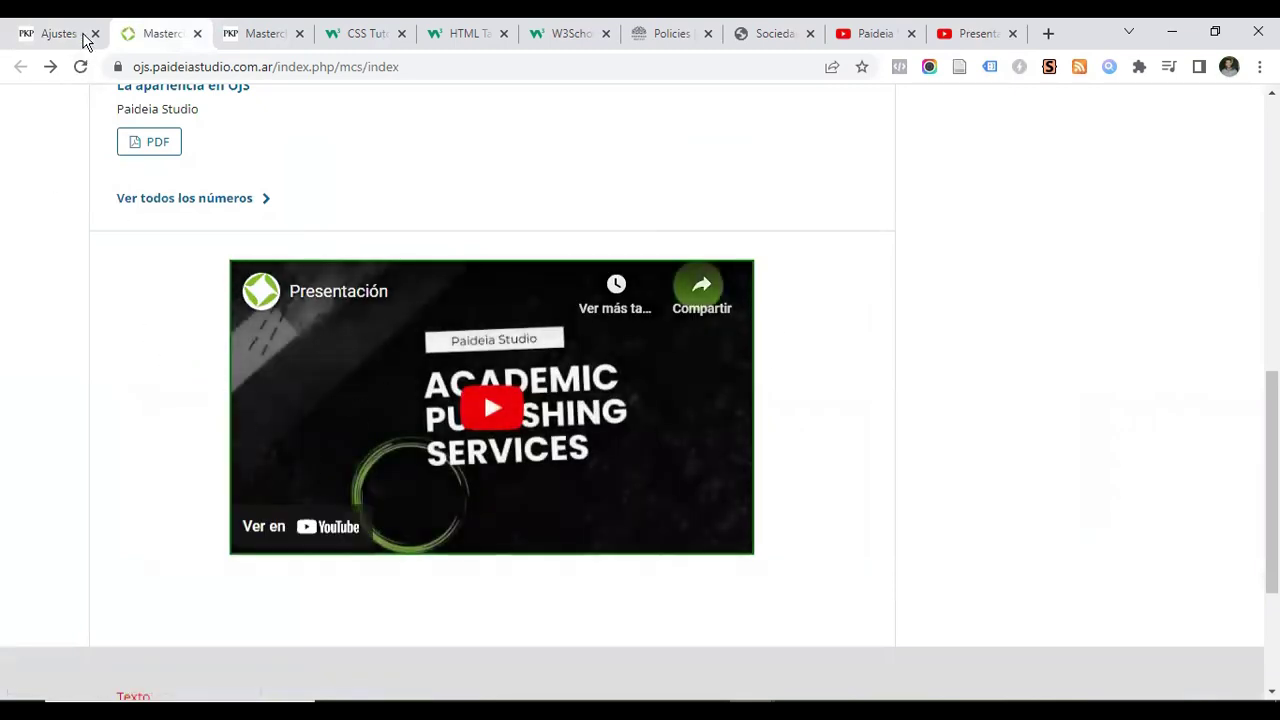
# Set the iframe's border width to 20px in the Contenido adicional source code and save the settings
pyautogui.click(57, 34)
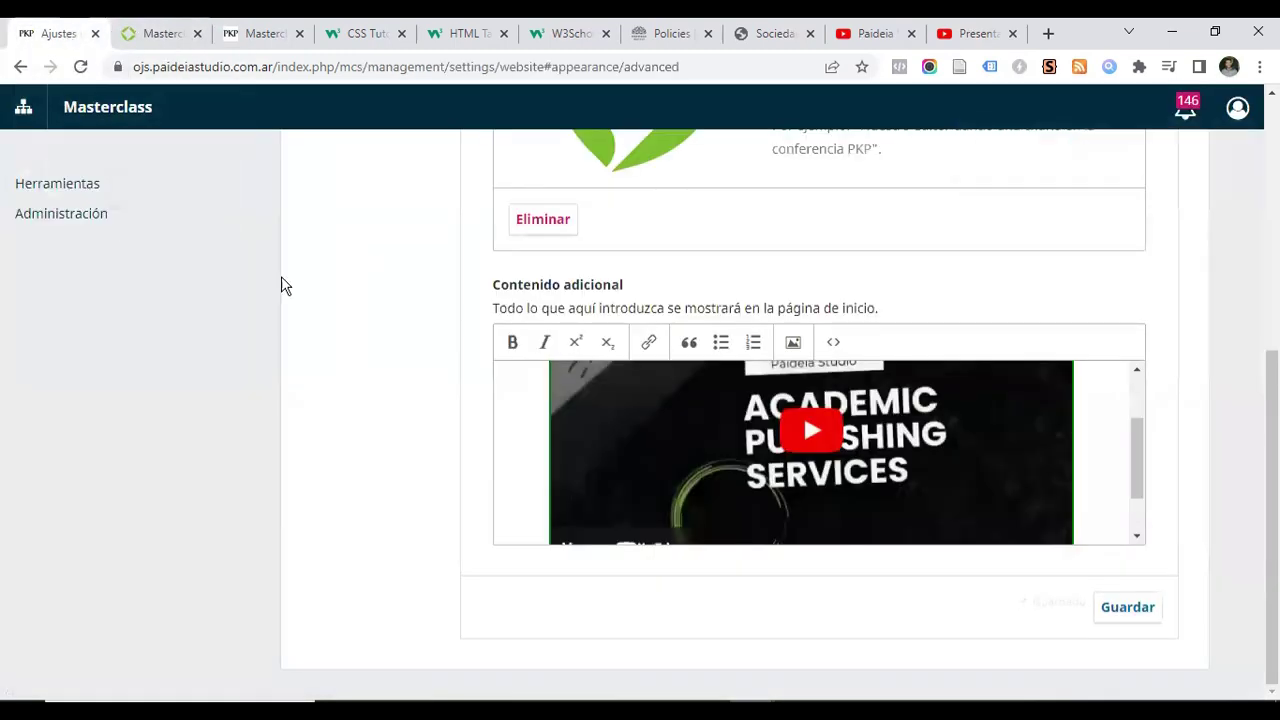
pyautogui.click(835, 344)
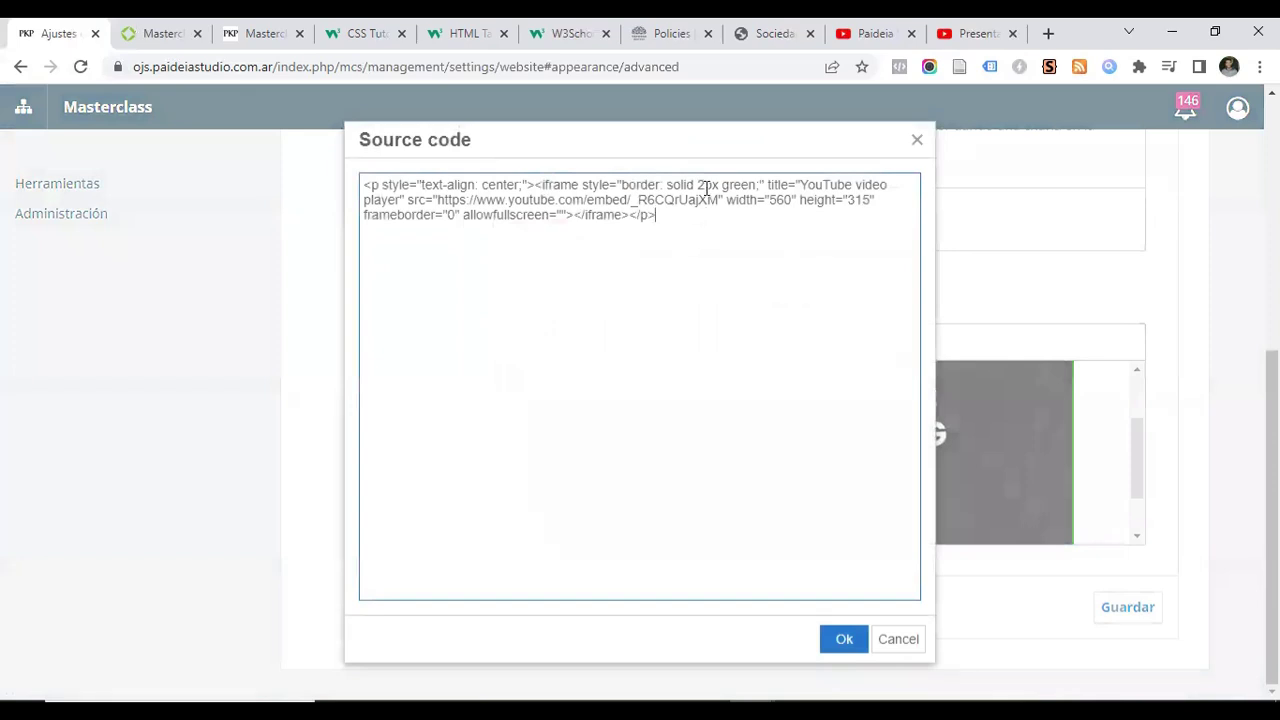
pyautogui.write('0')
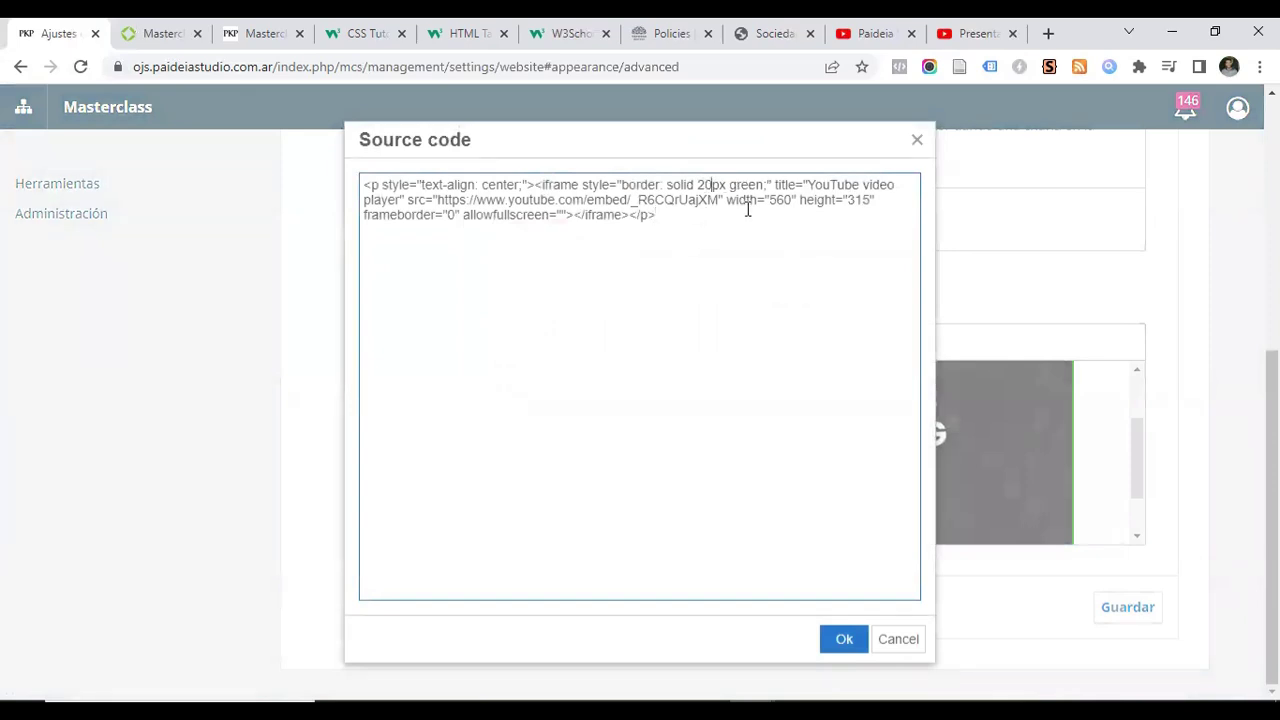
pyautogui.click(862, 630)
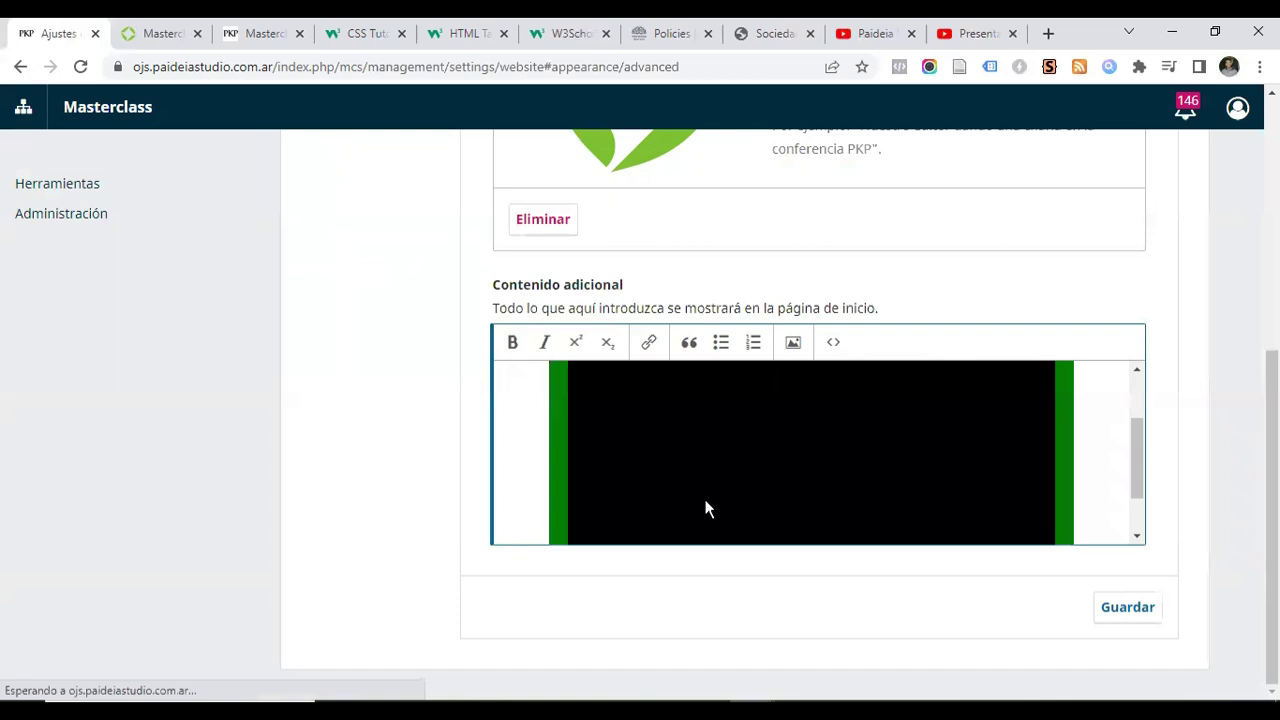
pyautogui.click(1120, 607)
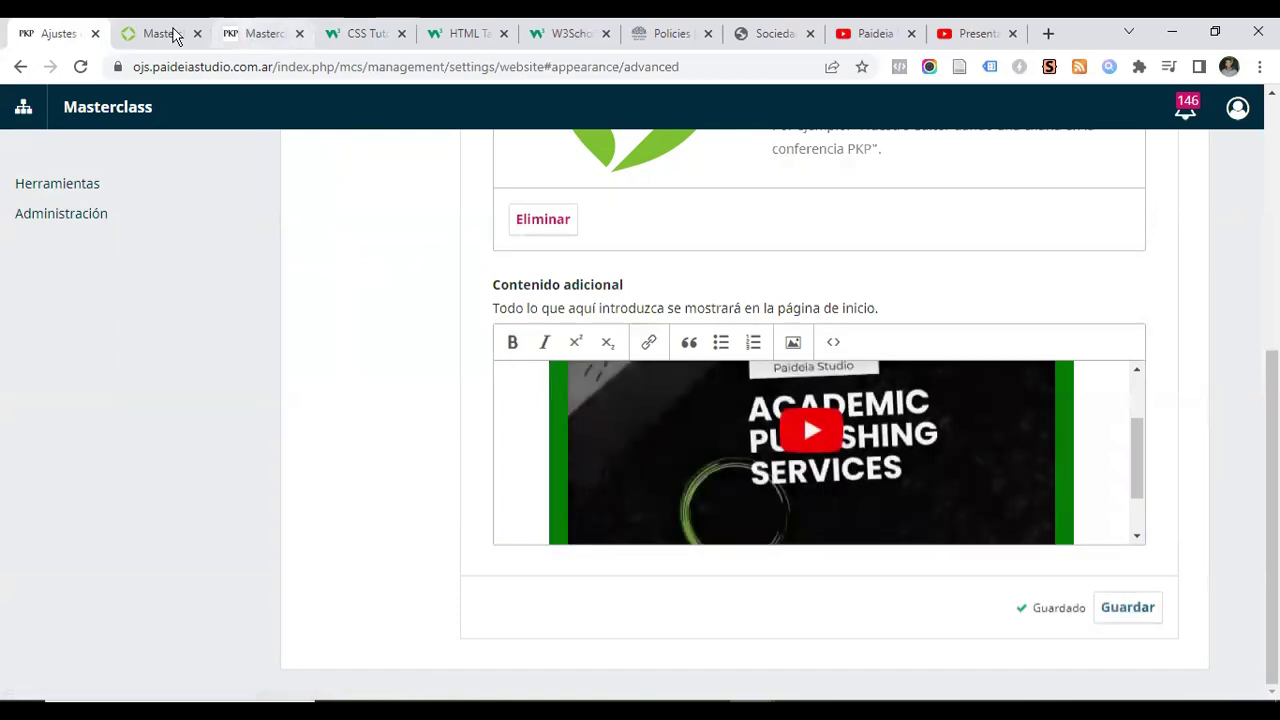
# Reload the Masterclass homepage to check the video's border, and briefly play and pause the embedded video
pyautogui.click(168, 34)
pyautogui.click(83, 67)
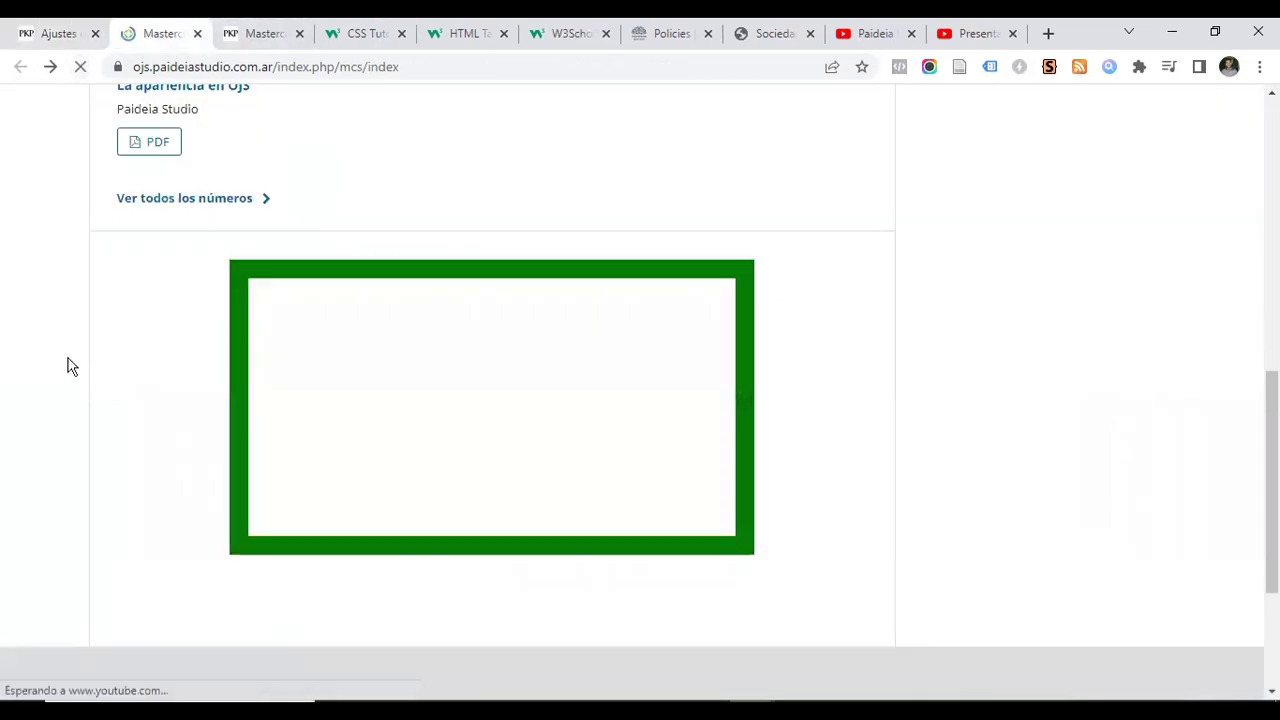
pyautogui.click(495, 412)
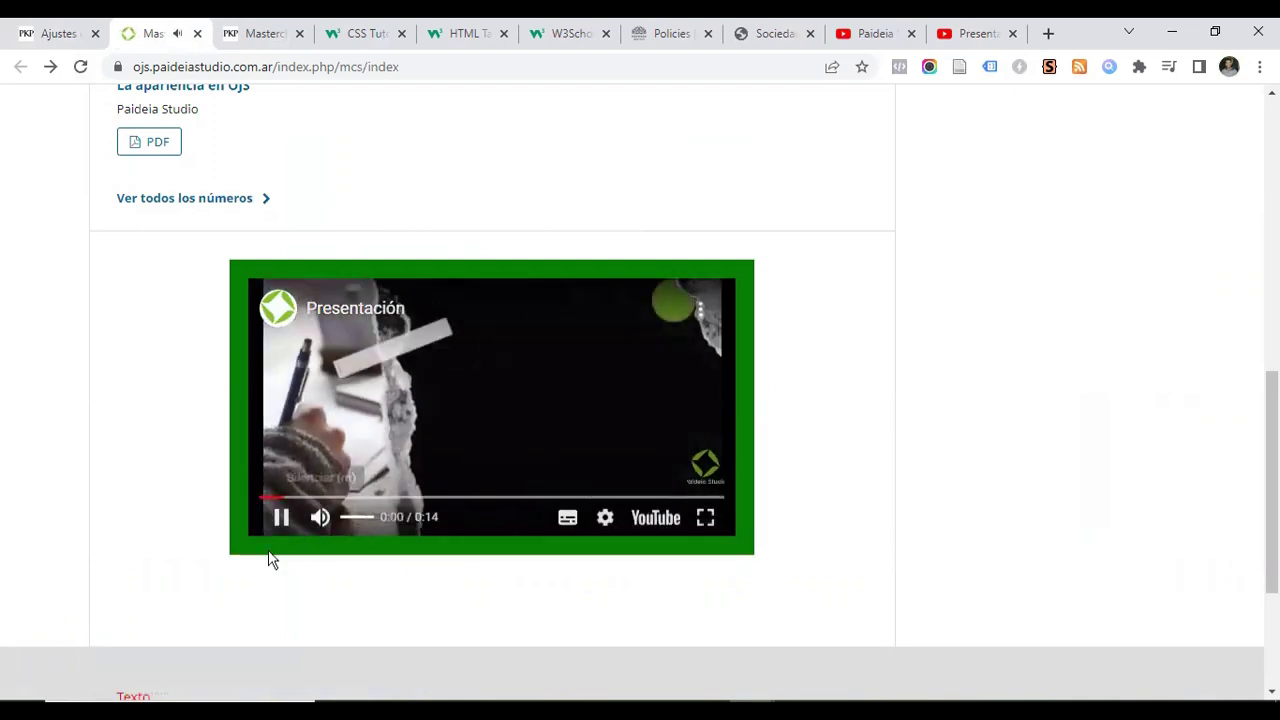
pyautogui.click(281, 517)
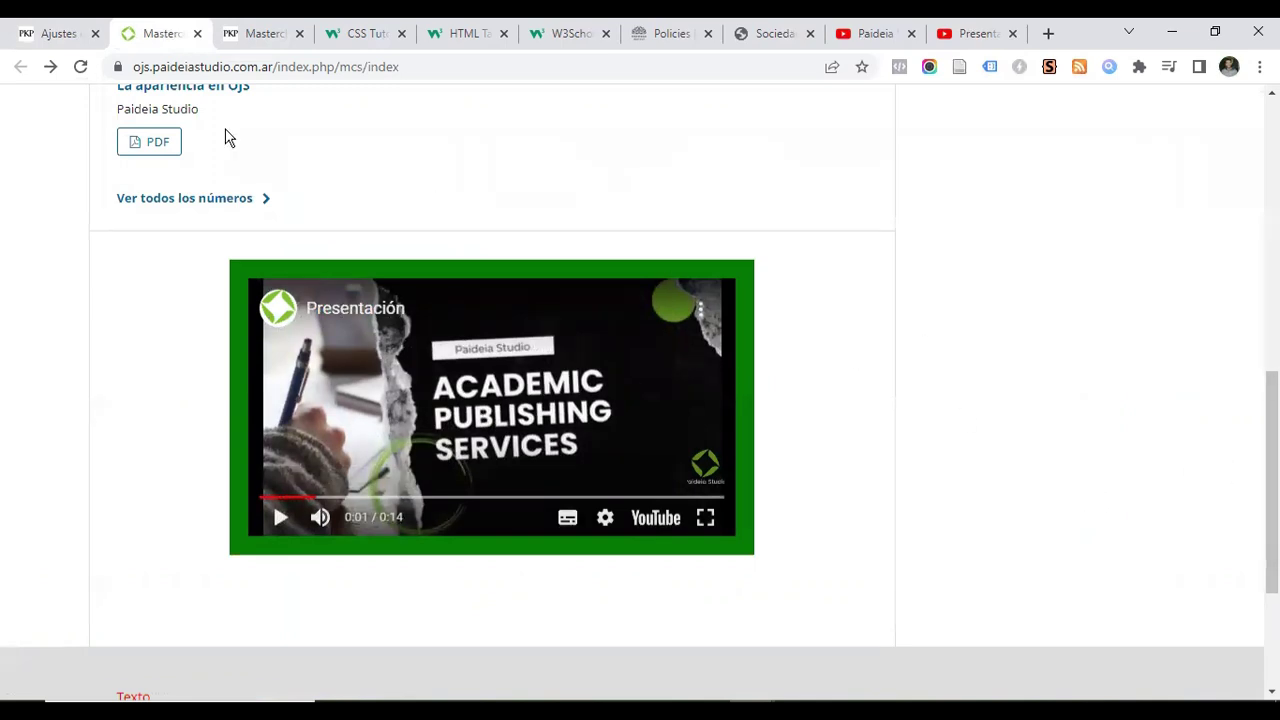
# Review the list of topics in the W3Schools CSS Tutorial
pyautogui.click(62, 35)
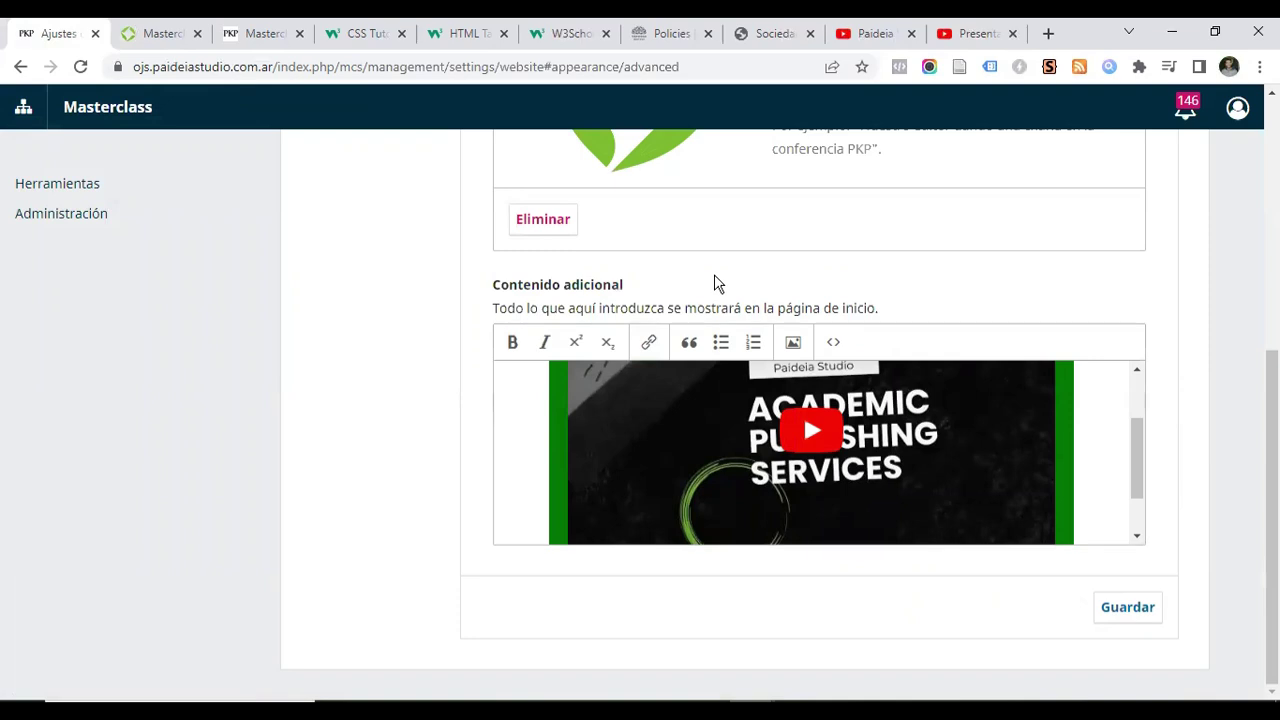
pyautogui.click(365, 34)
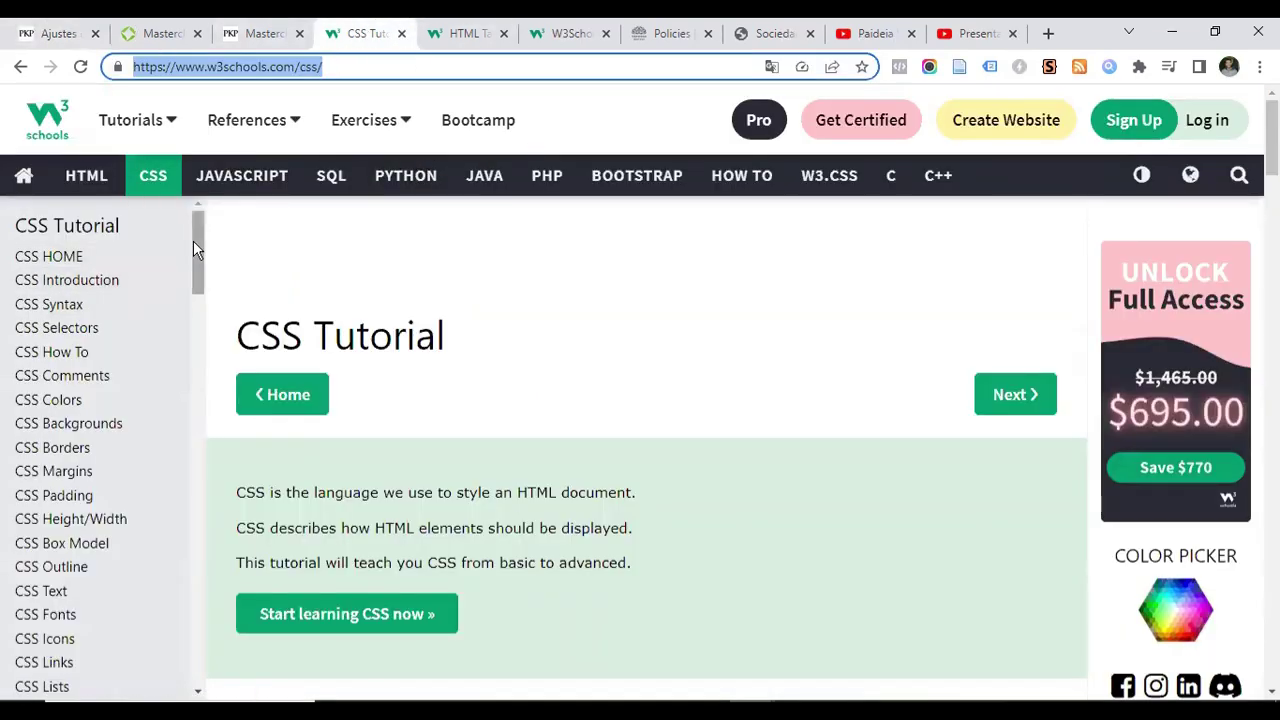
pyautogui.moveTo(197, 237); pyautogui.dragTo(205, 210)
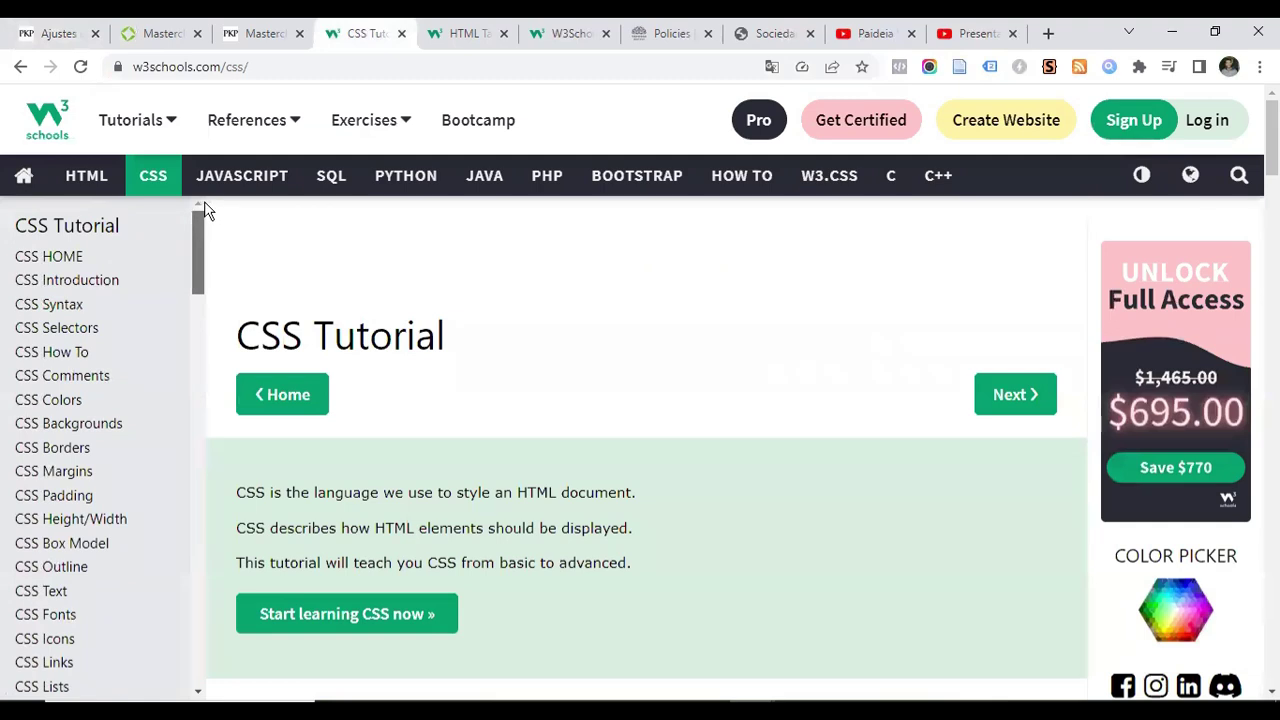
# Inspect the iframe's border style in the Contenido adicional source code, close it, and return to the W3Schools CSS Tutorial
pyautogui.click(55, 33)
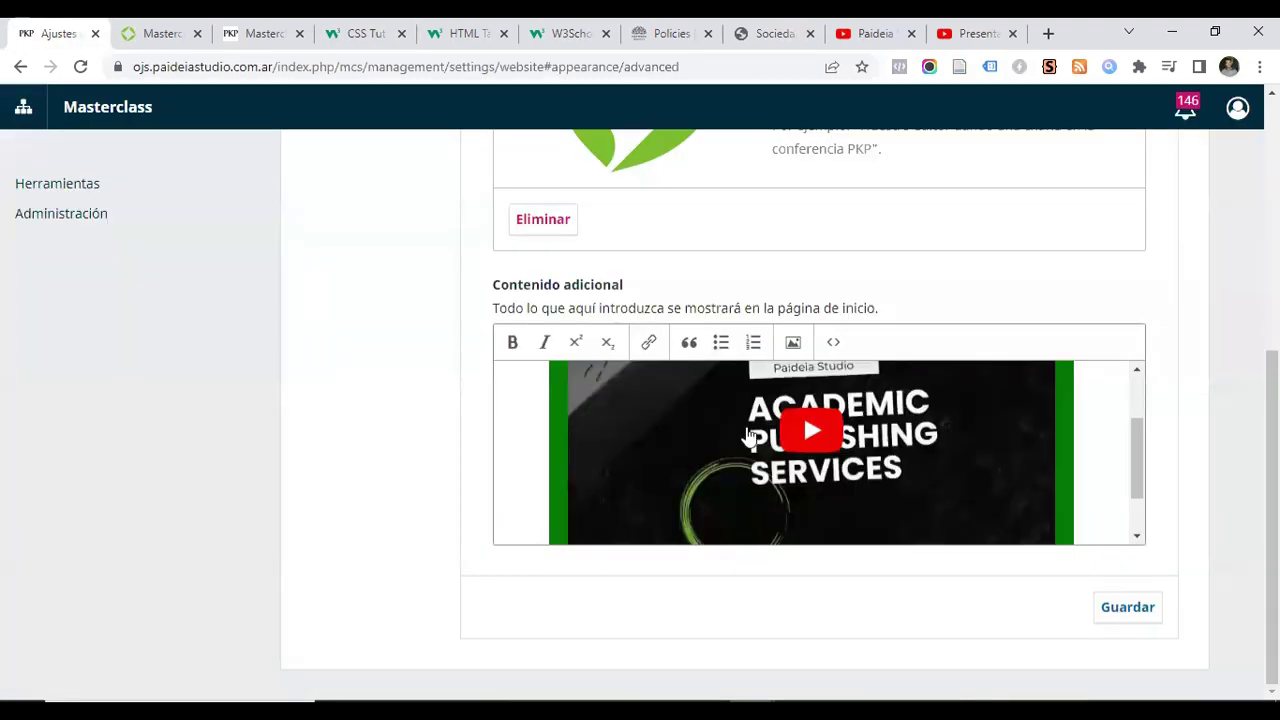
pyautogui.click(831, 343)
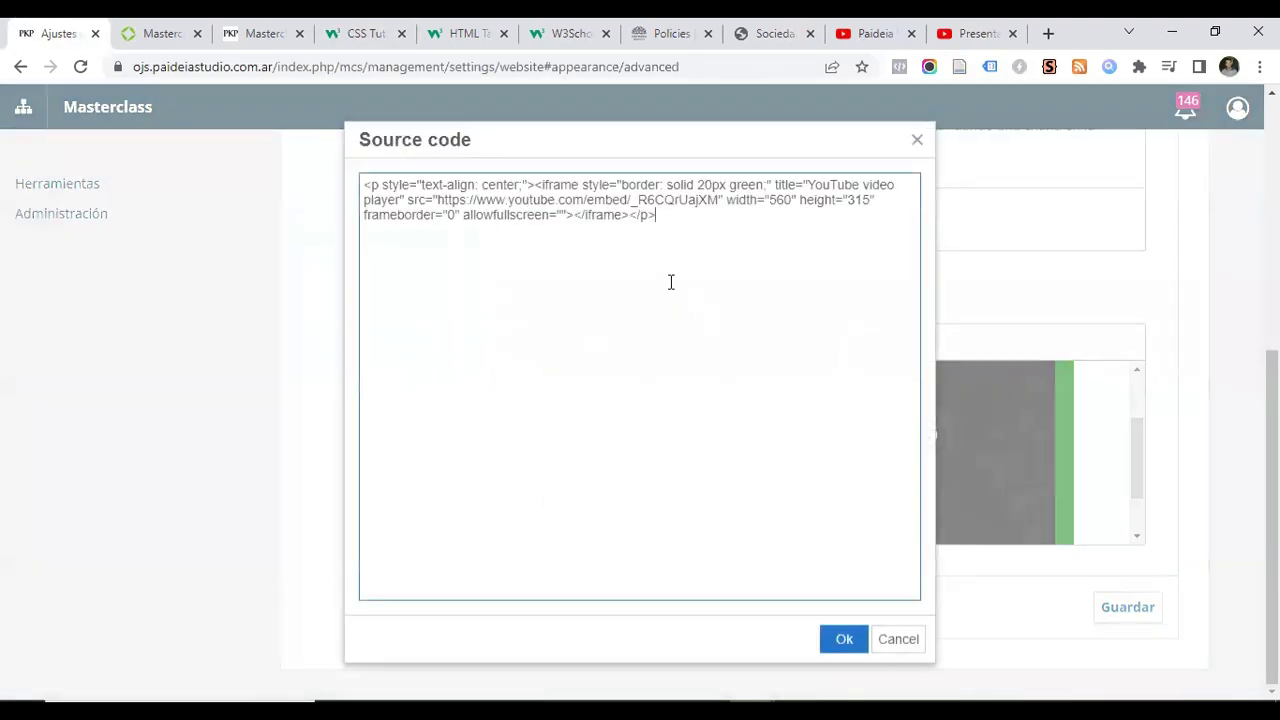
pyautogui.click(916, 139)
pyautogui.click(369, 34)
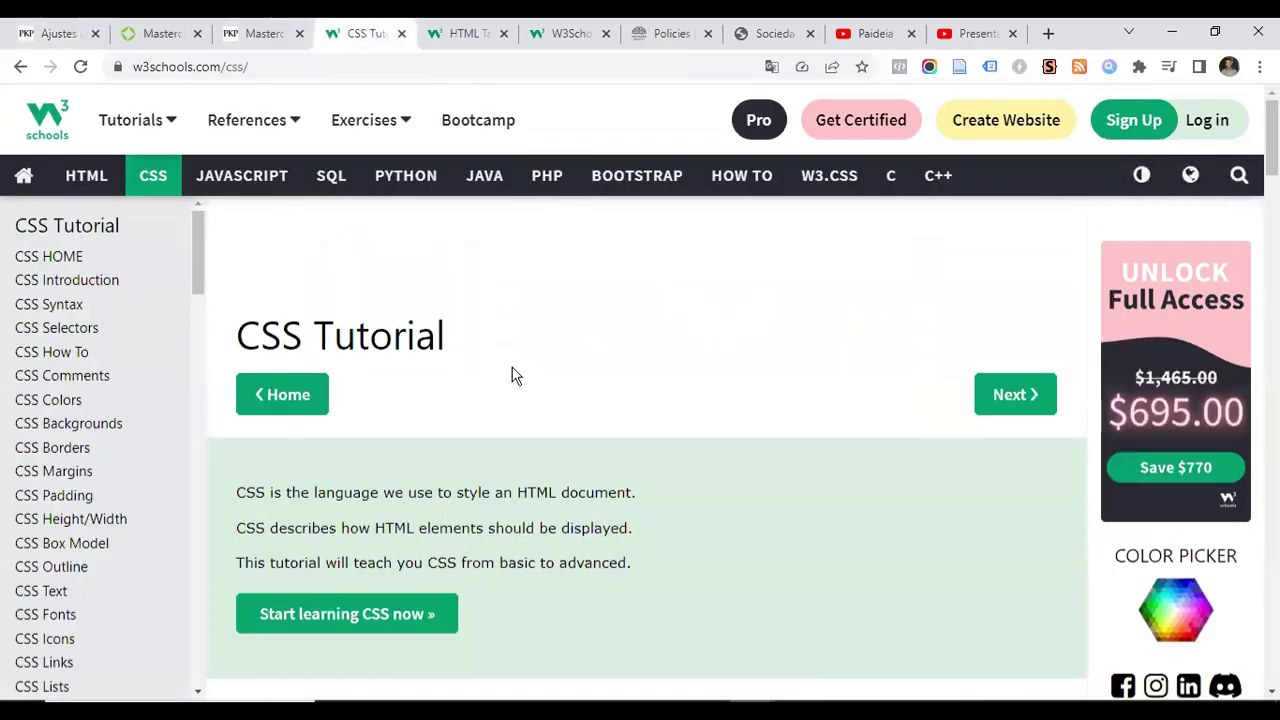
# Open the CSS Borders topic in the W3Schools CSS Tutorial and review the border-style values with their example code
pyautogui.click(1239, 177)
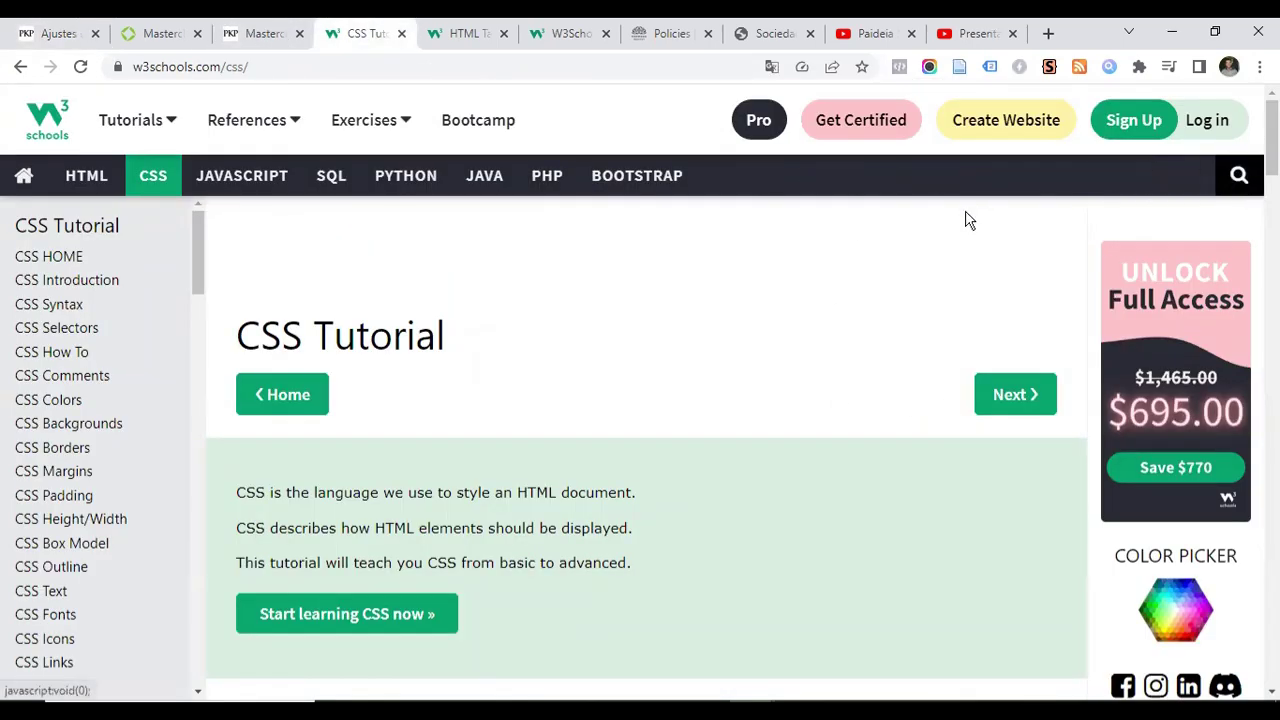
pyautogui.write('b')
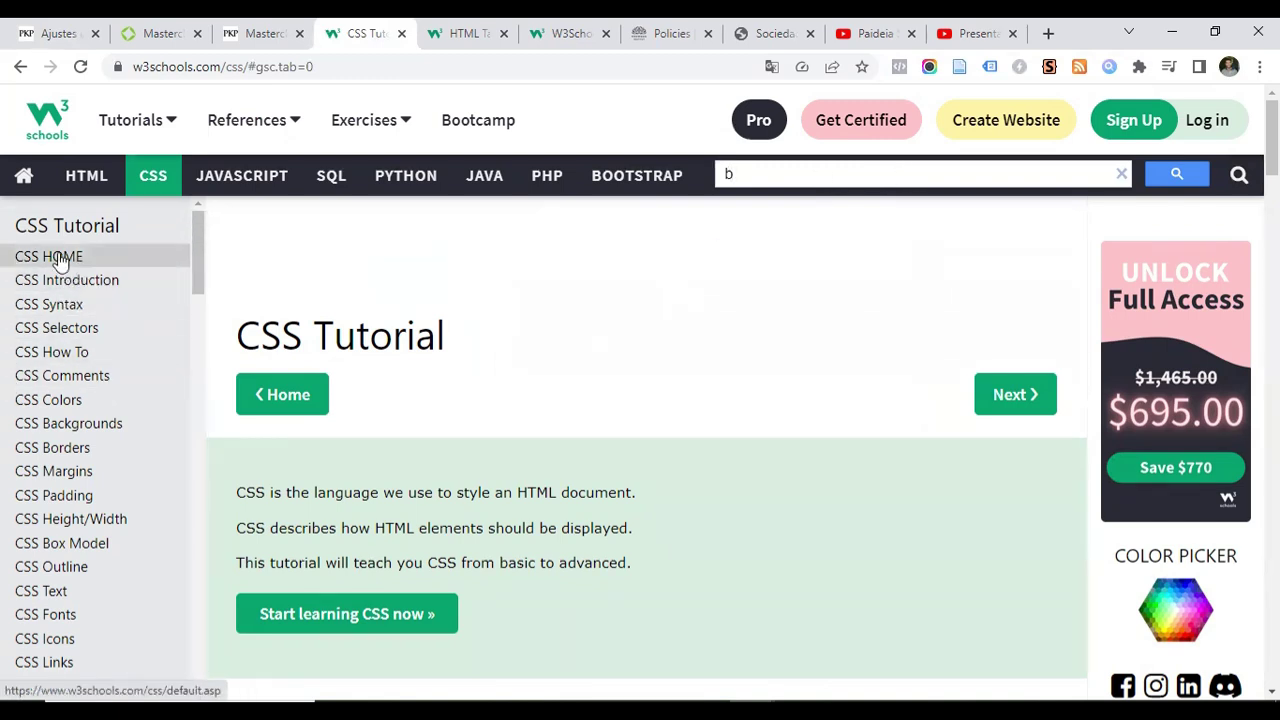
pyautogui.click(45, 455)
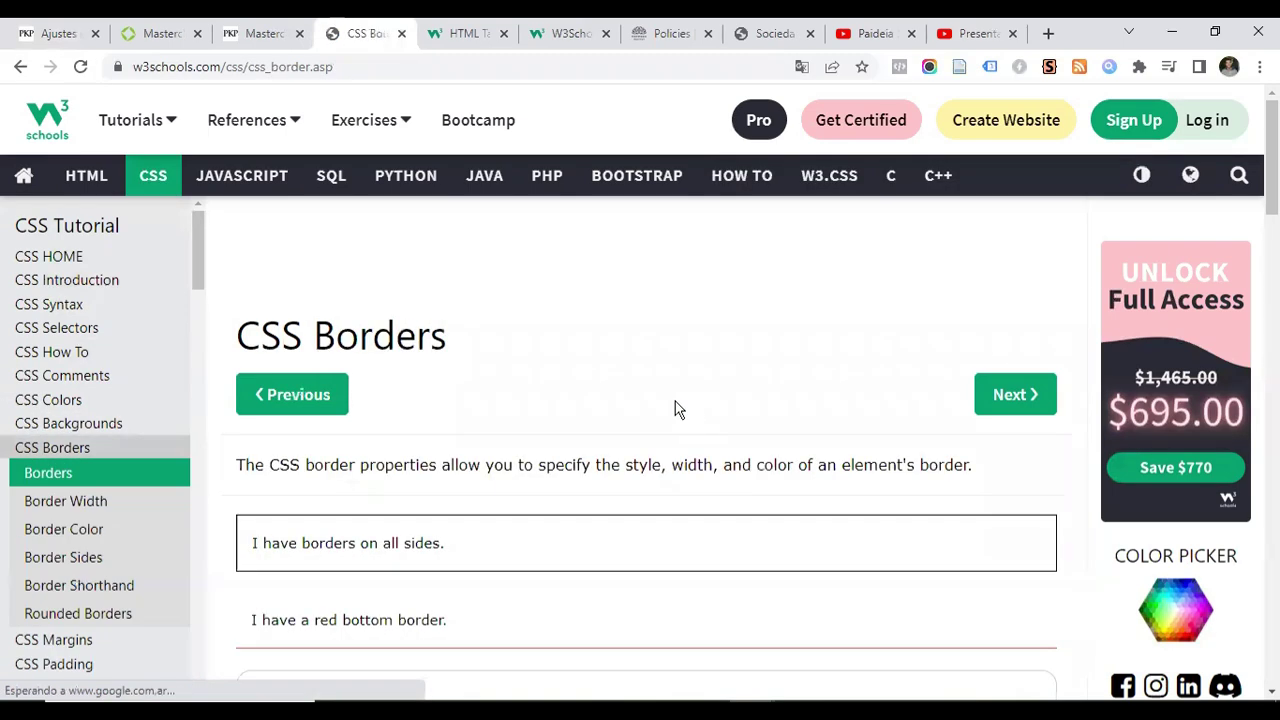
pyautogui.scroll(-3, 675, 405)
pyautogui.scroll(-8, 337, 331)
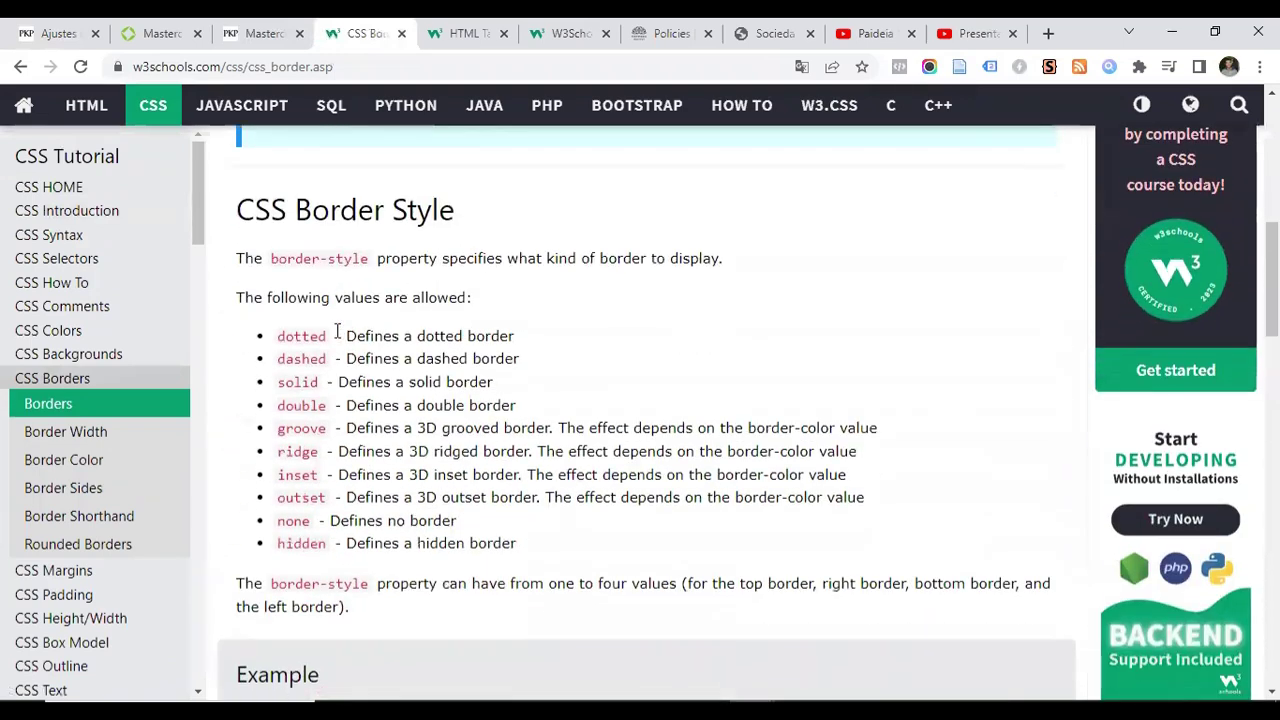
pyautogui.scroll(-2, 337, 331)
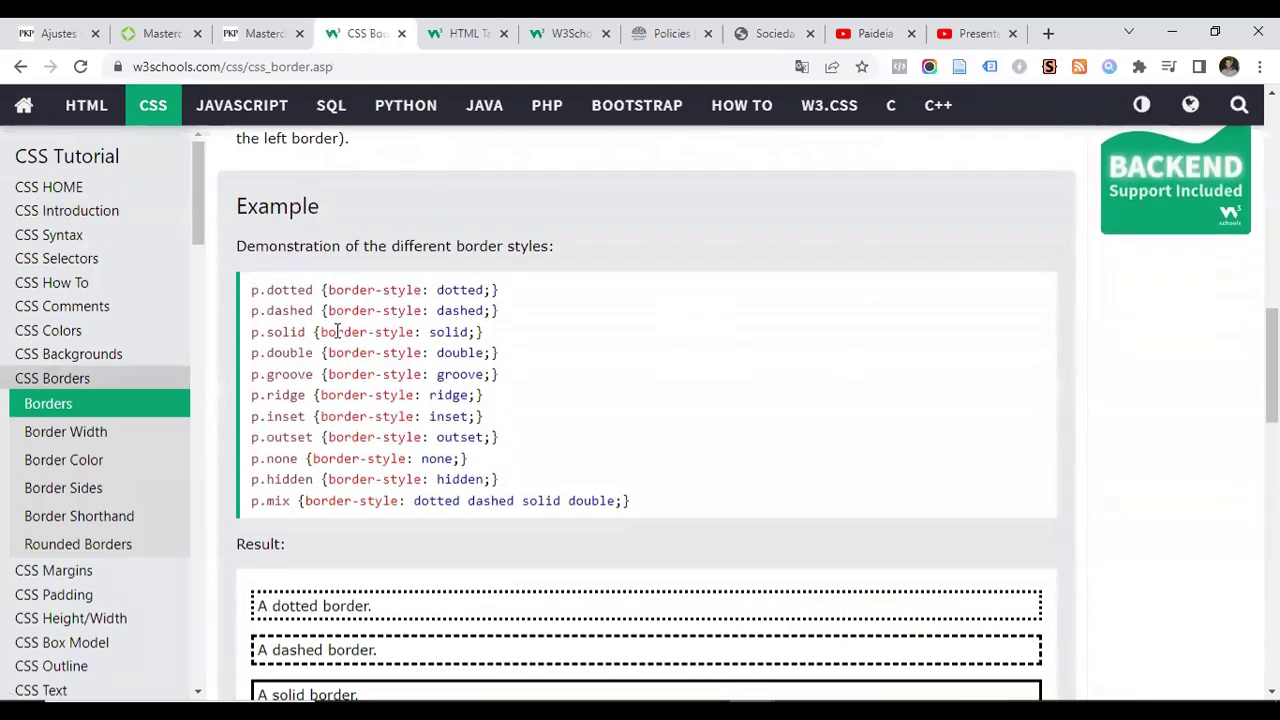
pyautogui.scroll(-2, 337, 331)
pyautogui.scroll(2, 331, 313)
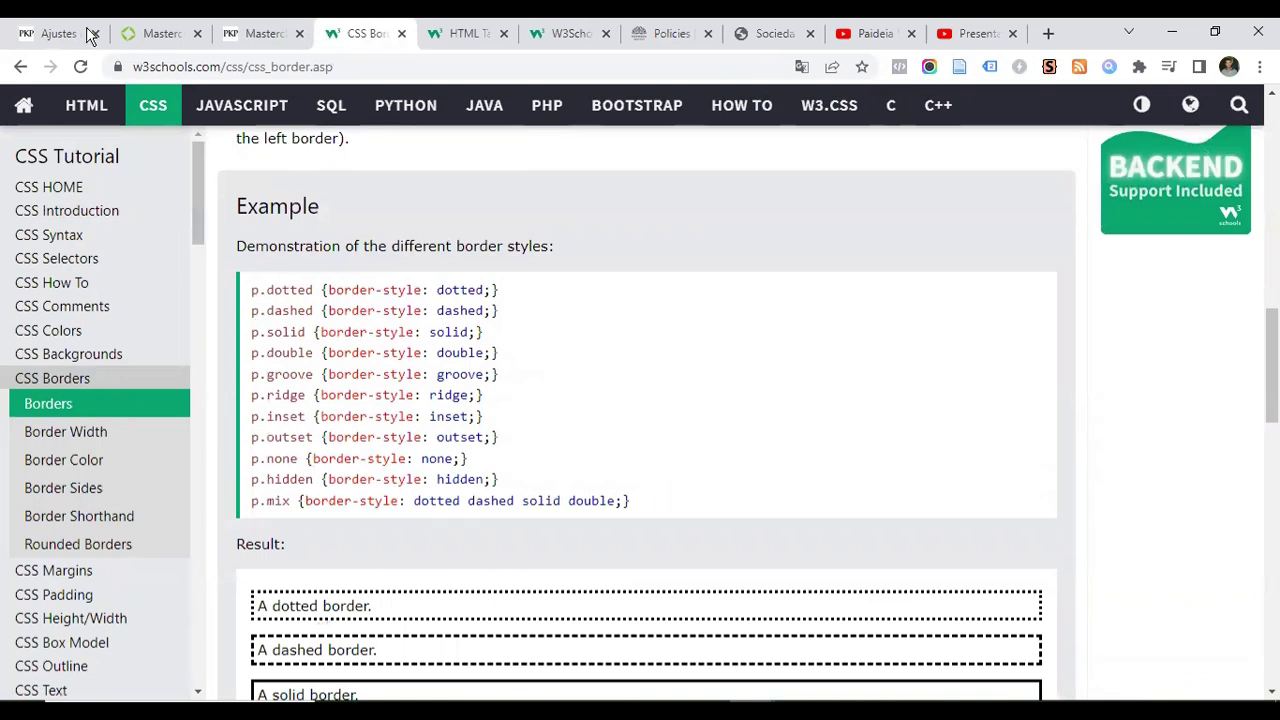
# Reopen the Contenido adicional source code and compare the iframe's border style with the styles shown on the W3Schools CSS Borders page
pyautogui.click(50, 33)
pyautogui.click(838, 342)
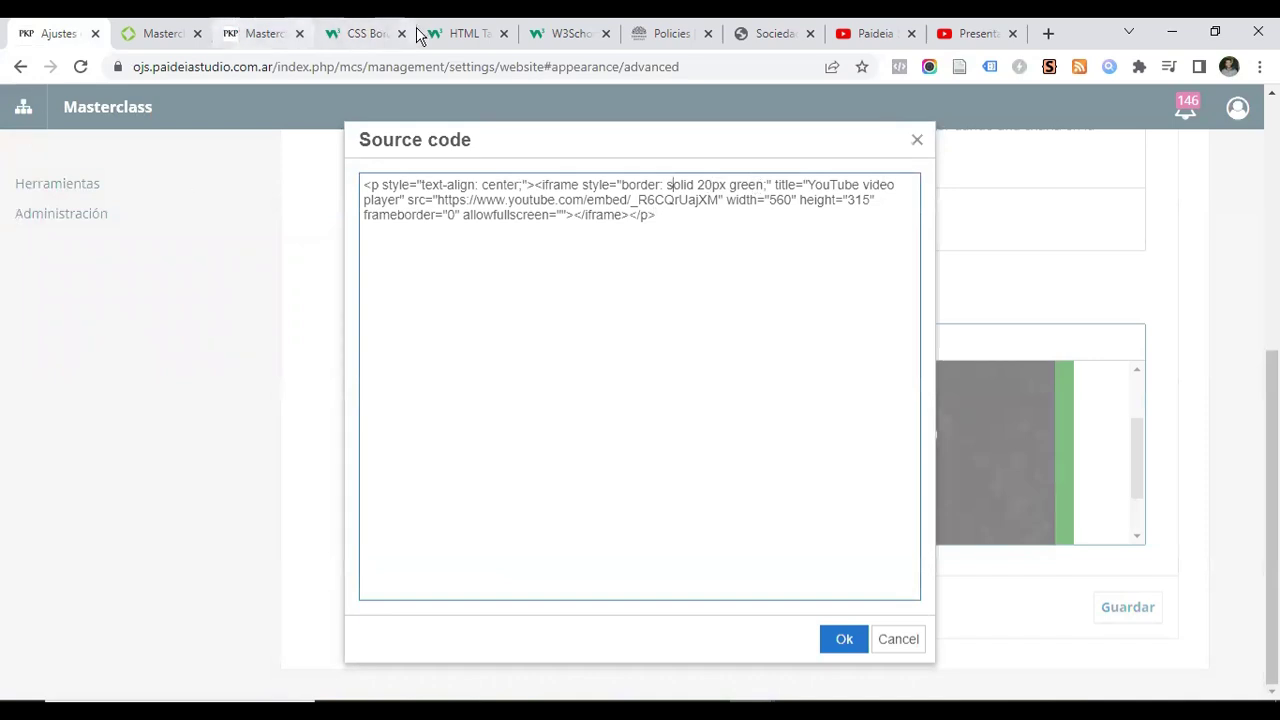
pyautogui.click(372, 34)
pyautogui.scroll(-4, 500, 350)
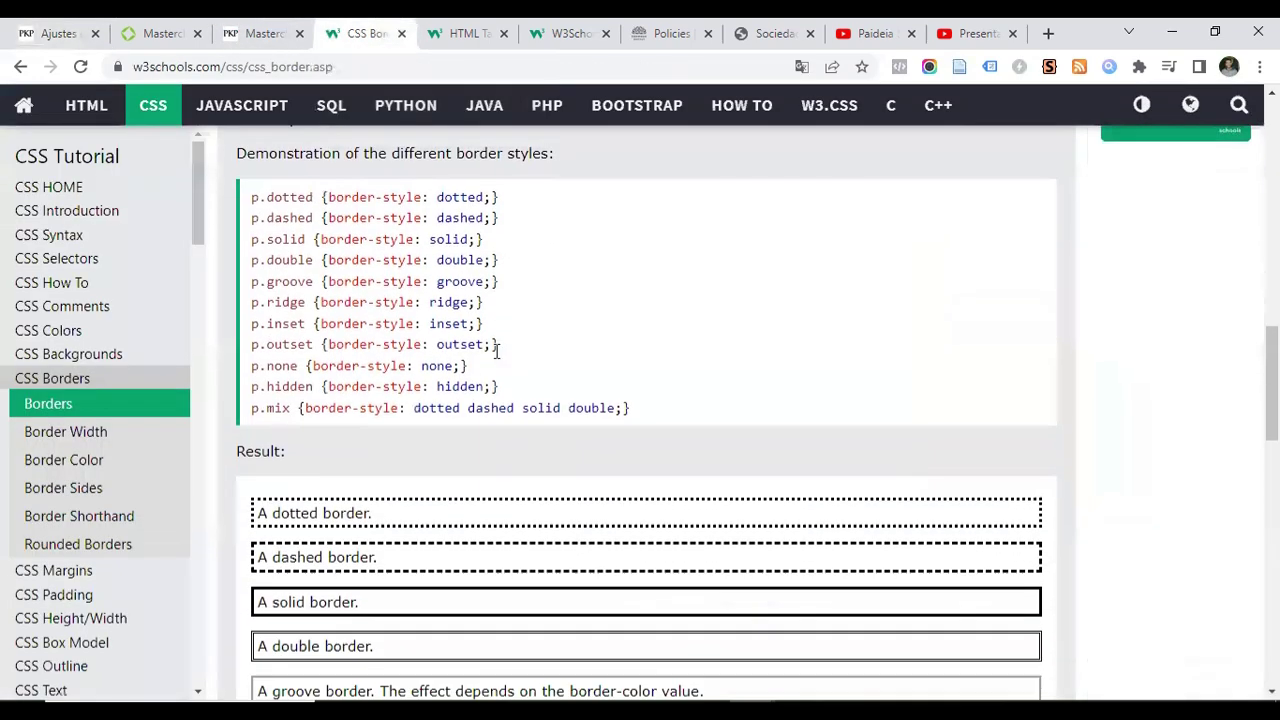
pyautogui.scroll(-3, 508, 307)
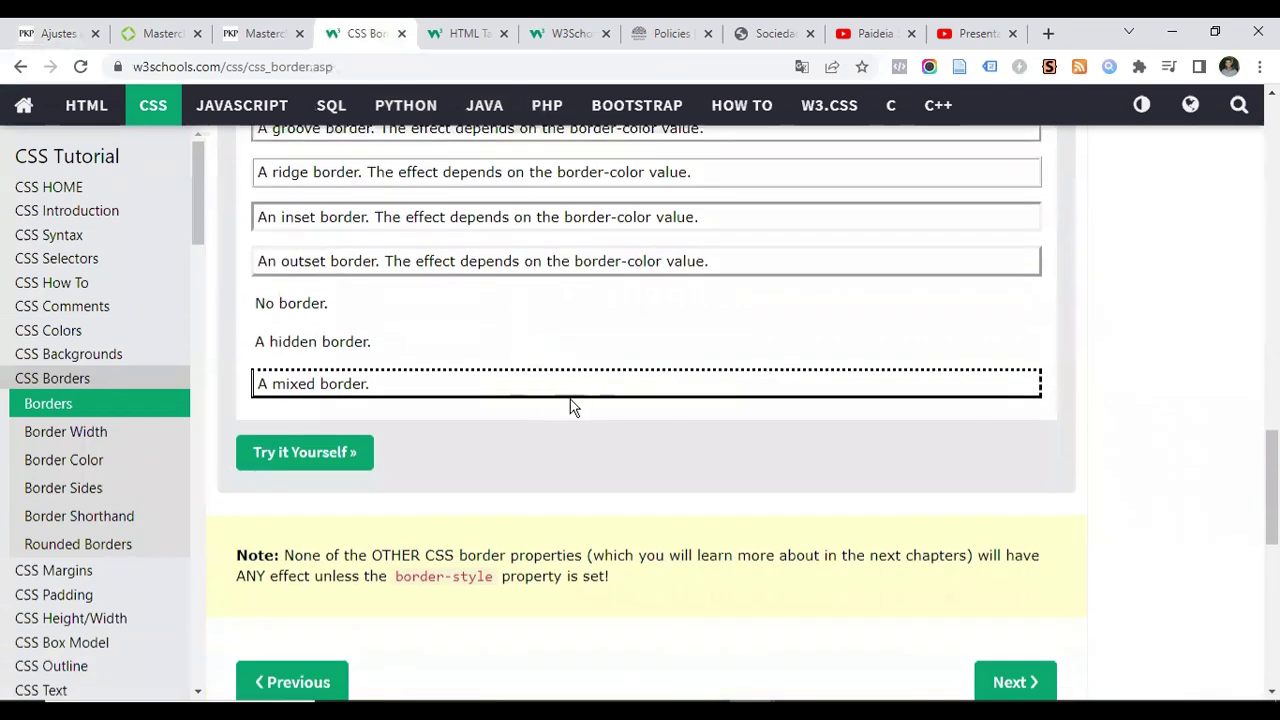
pyautogui.scroll(7, 560, 408)
pyautogui.scroll(5, 614, 409)
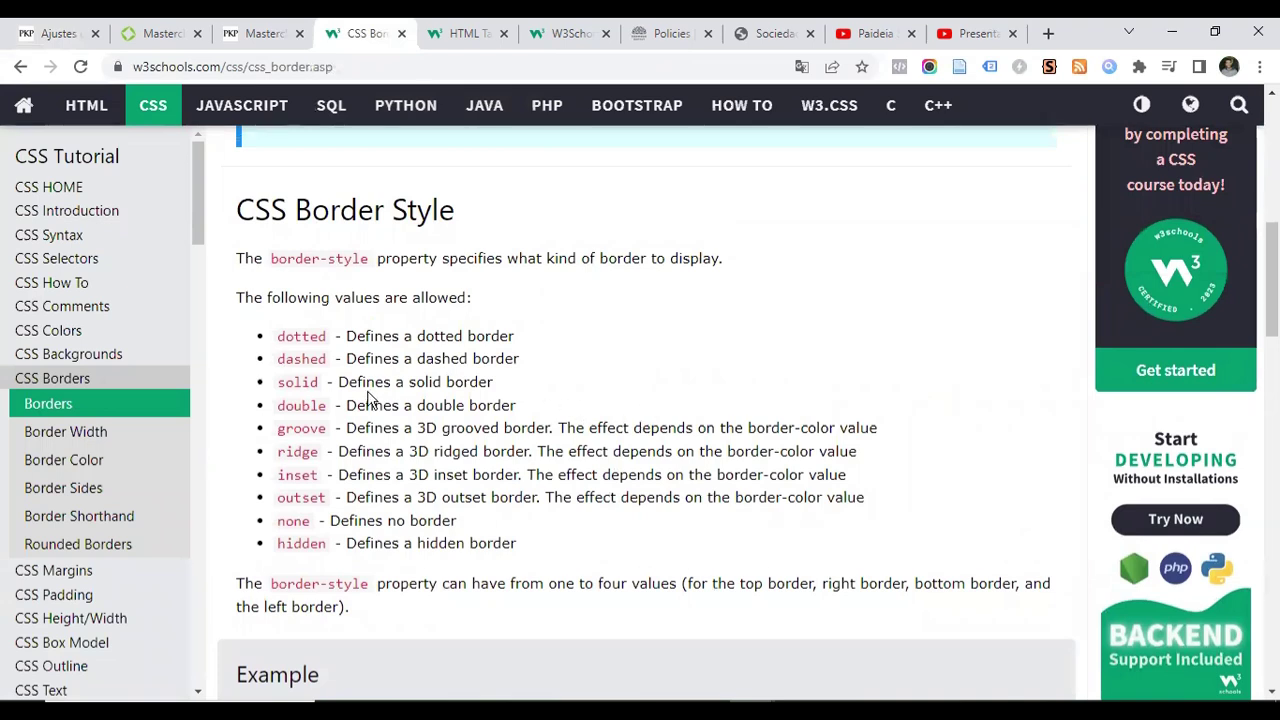
# Switch to the W3Schools HTML Tables page and look over the code of the simple table example
pyautogui.click(468, 34)
pyautogui.scroll(-3, 620, 525)
pyautogui.scroll(-5, 617, 519)
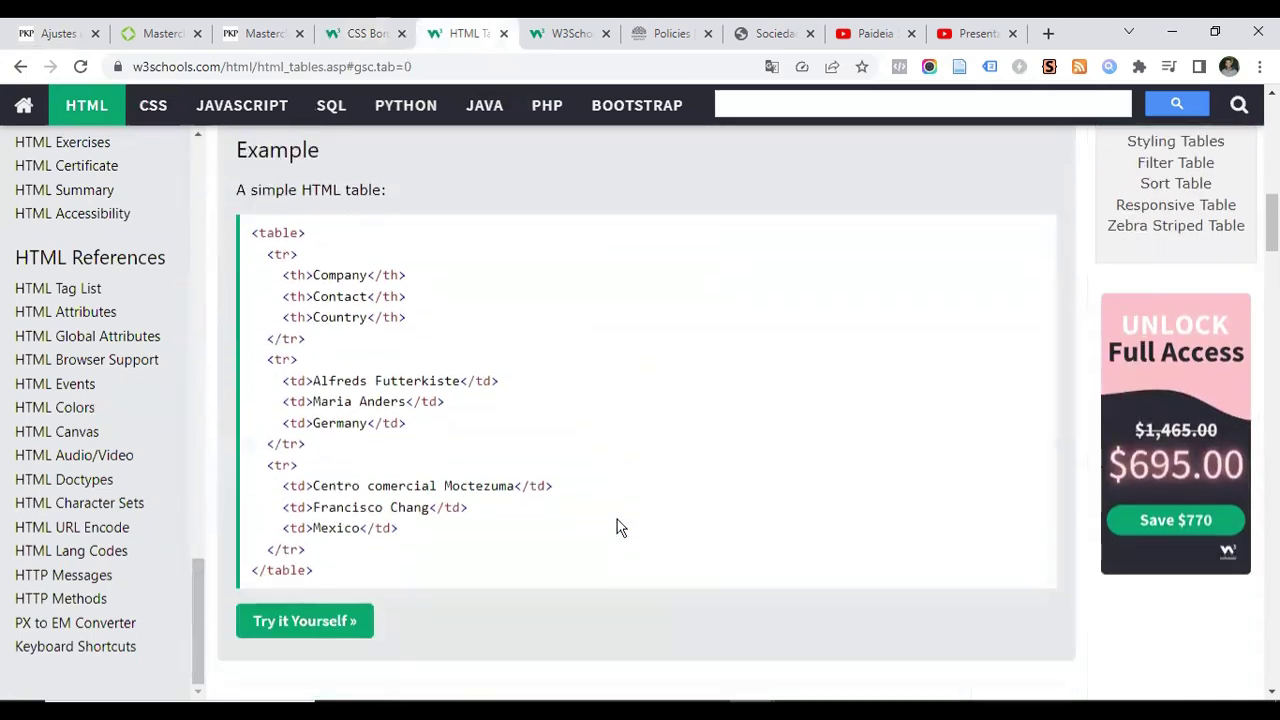
pyautogui.scroll(5, 590, 469)
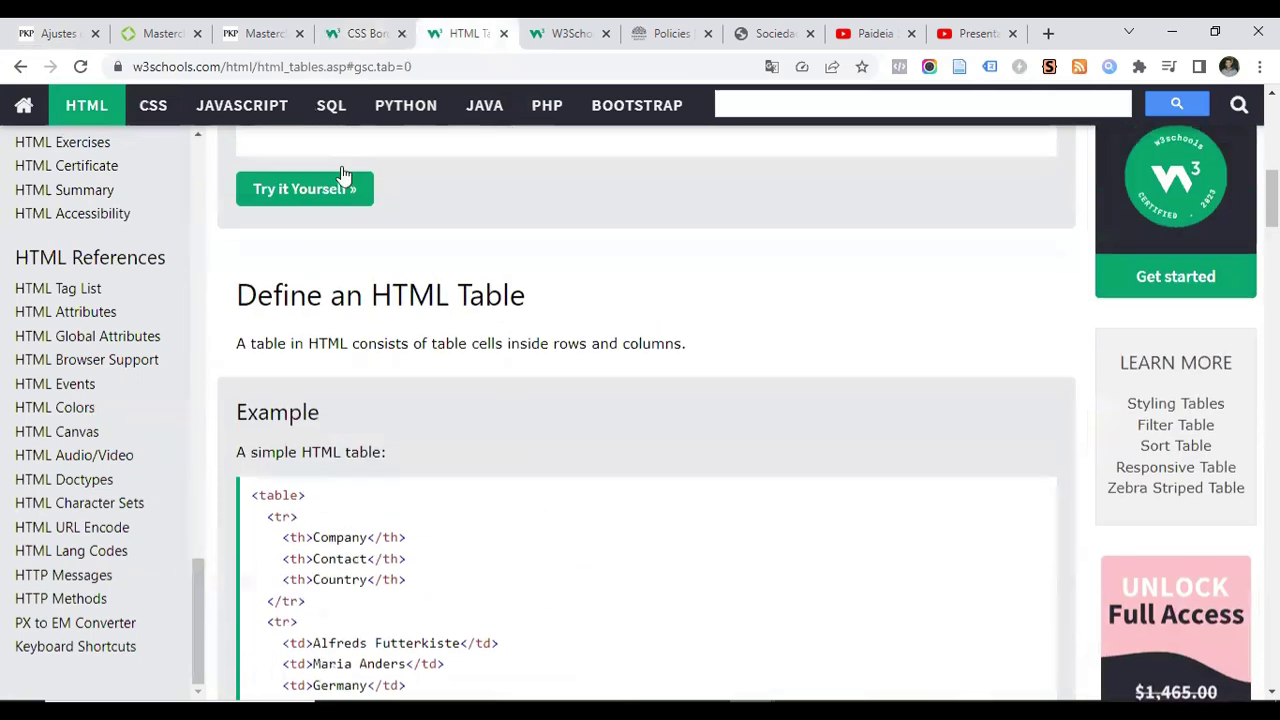